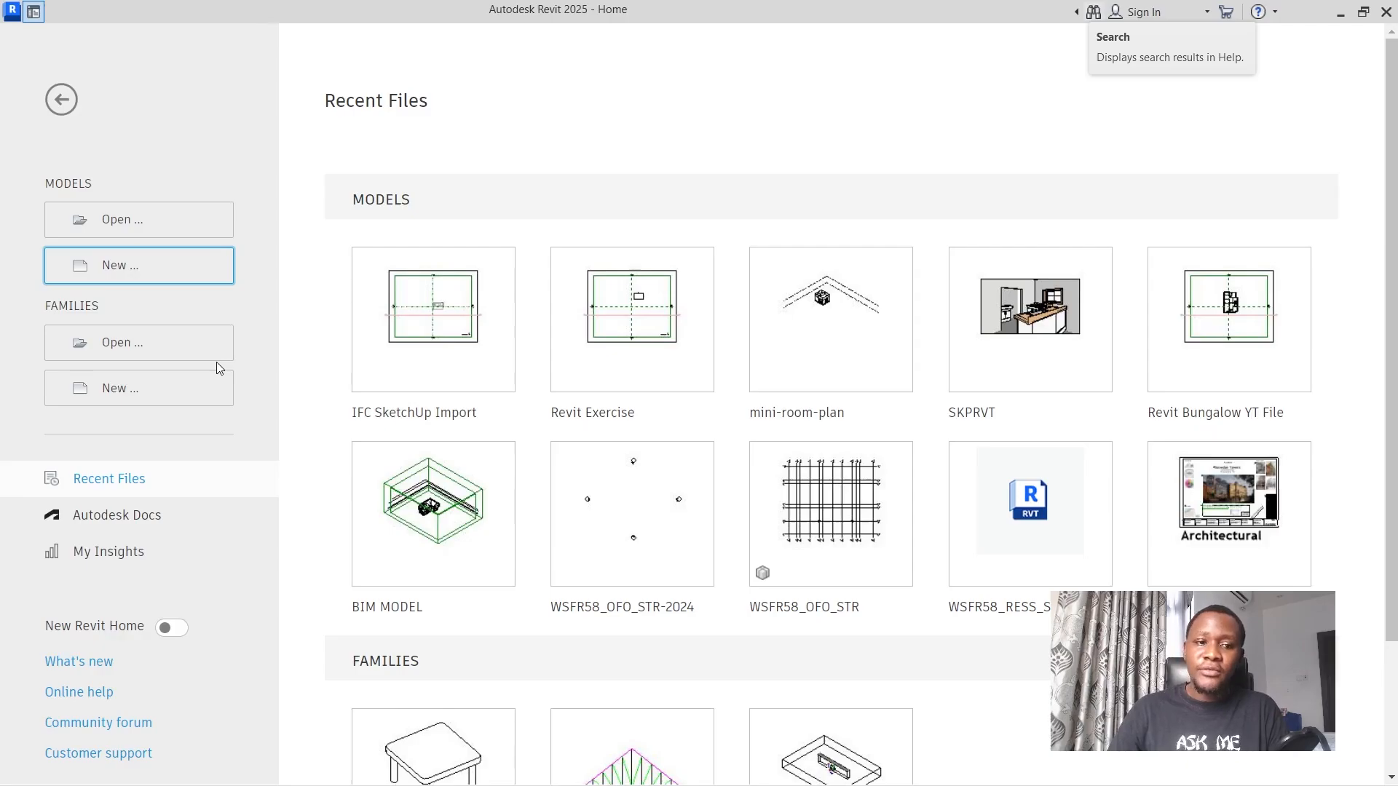
# Start a new project and select the Metric Multi-discipline template for it.
pyautogui.click(138, 264)
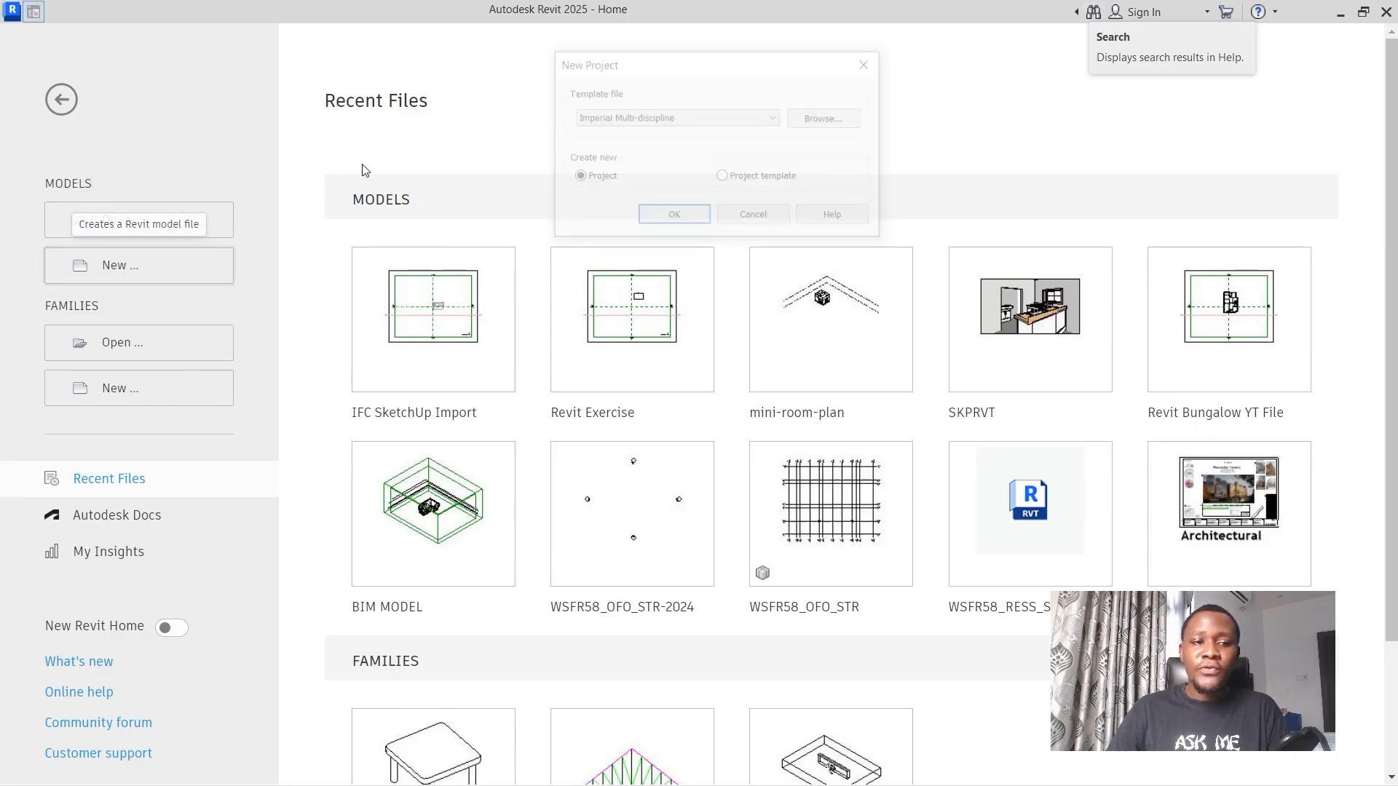
pyautogui.click(675, 118)
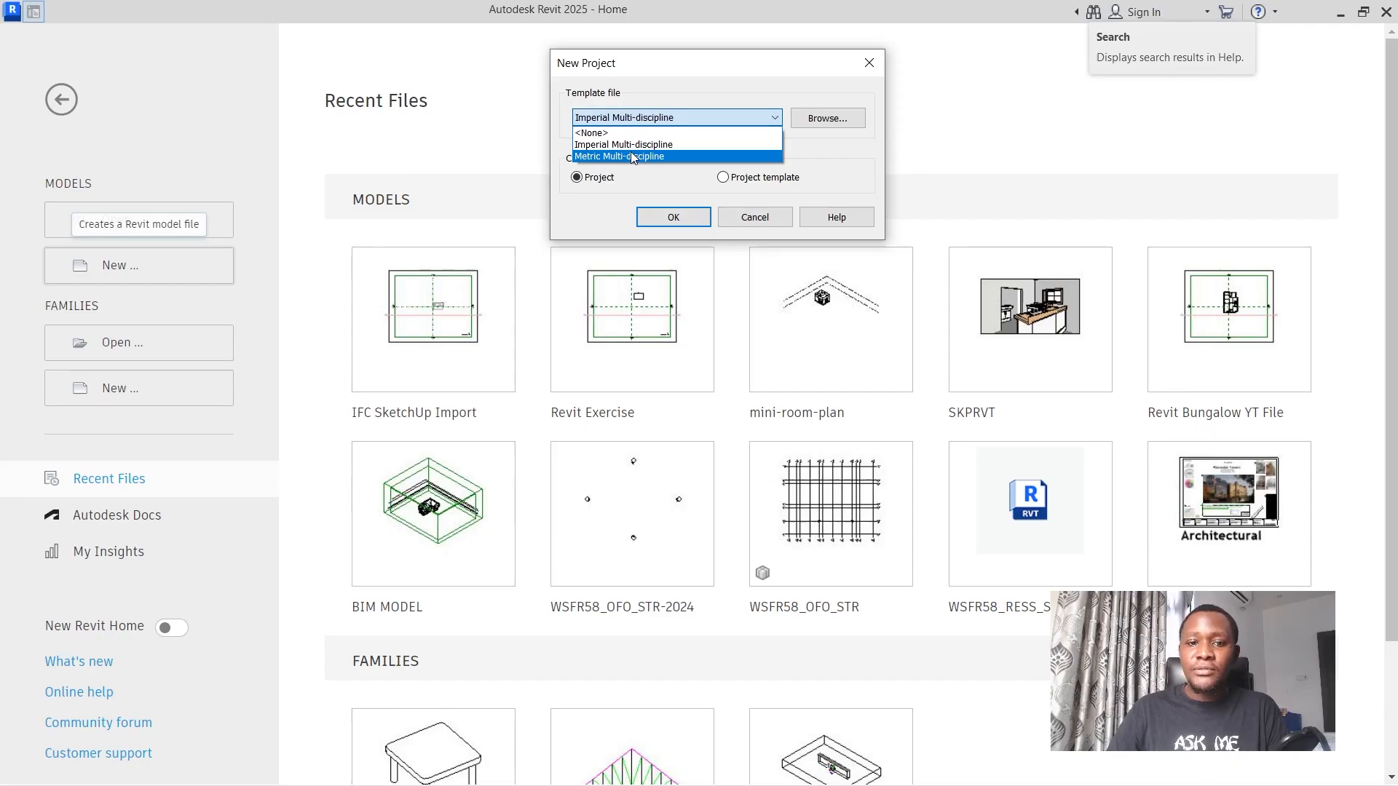
pyautogui.click(632, 155)
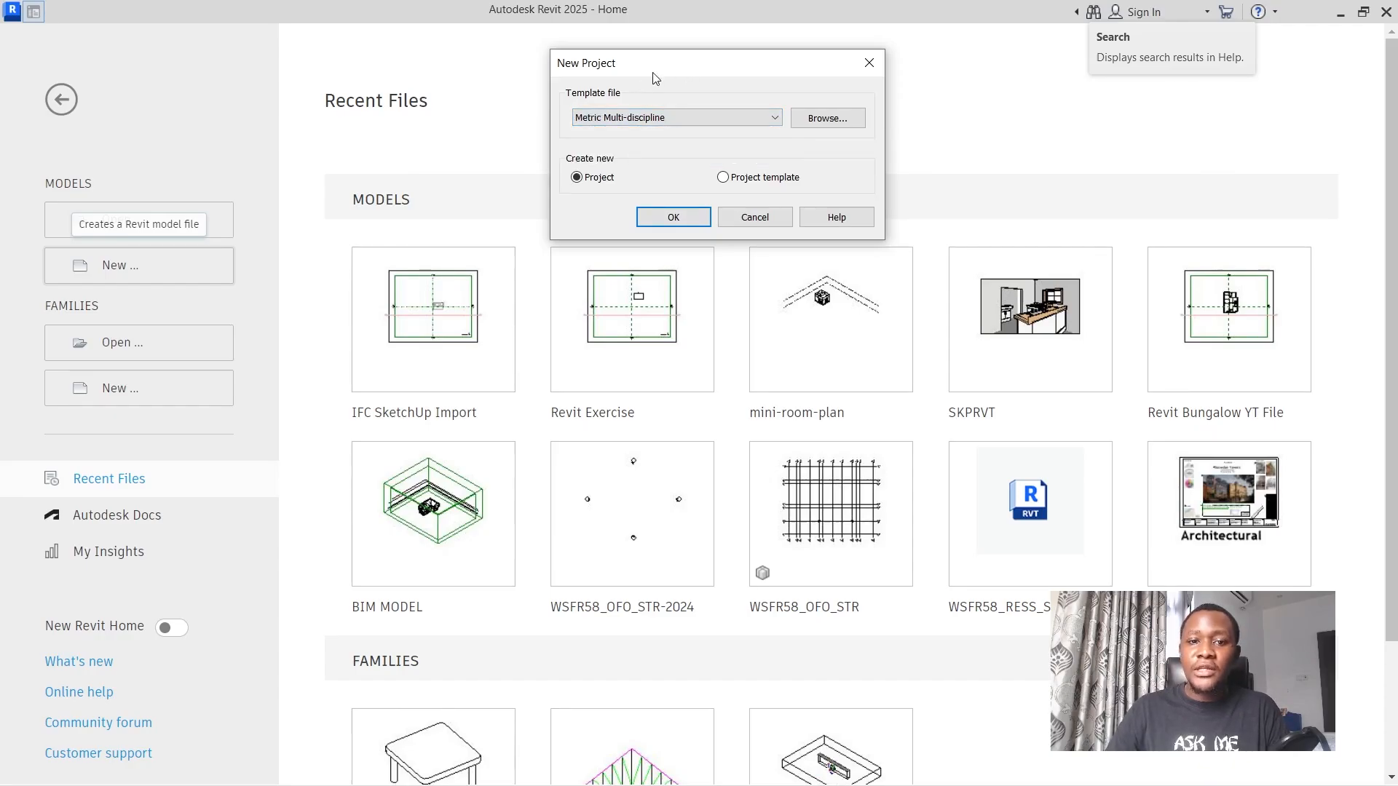
pyautogui.click(640, 121)
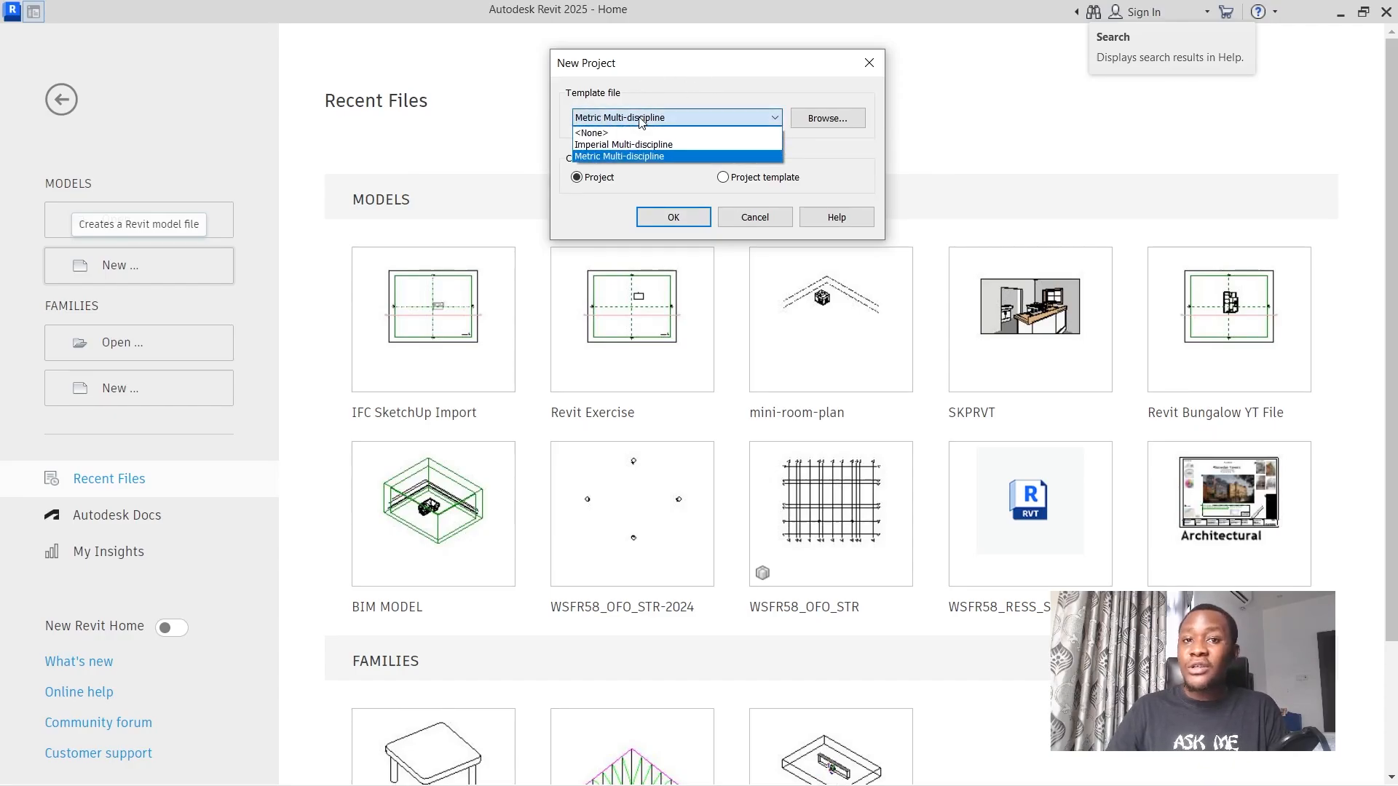
pyautogui.click(641, 118)
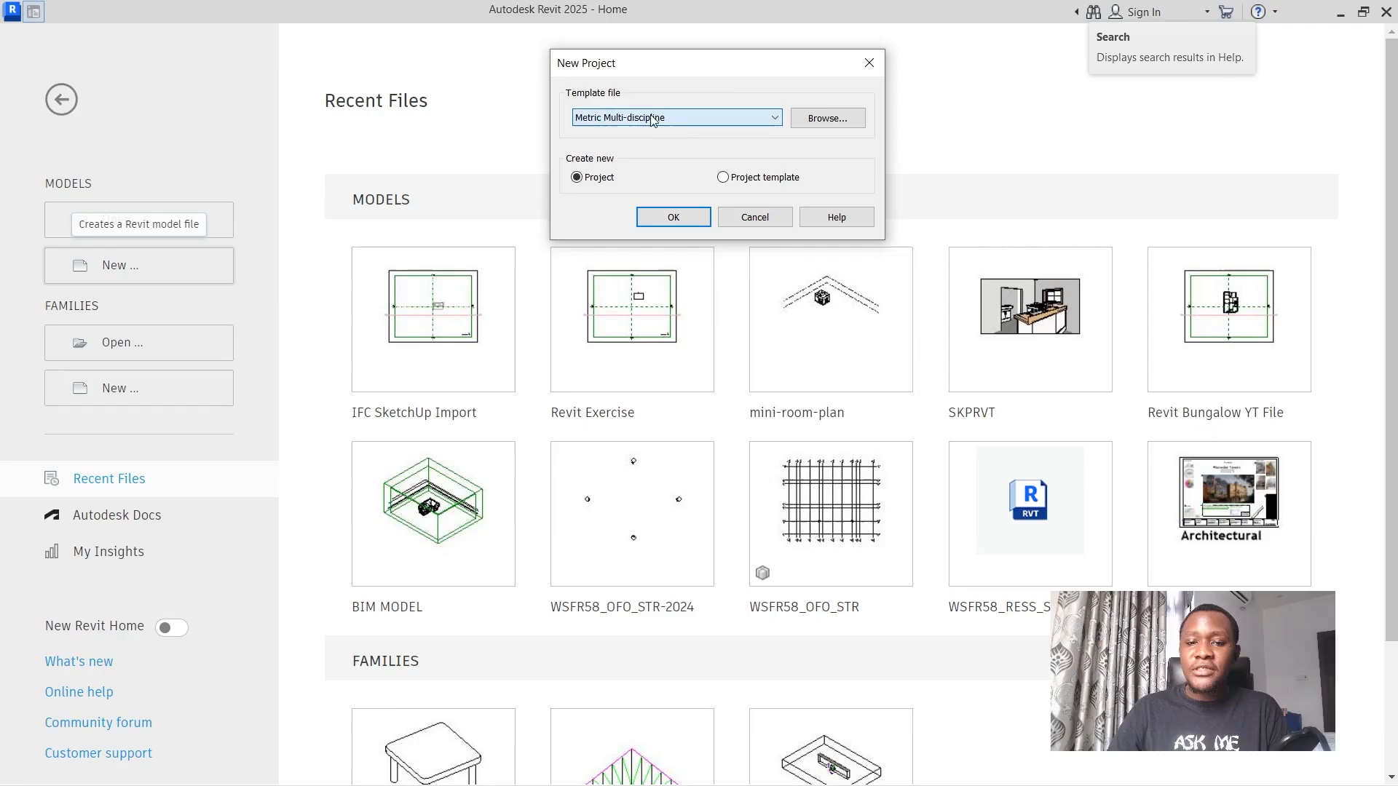
# Look through the other available template files and create the project with the chosen Metric Multi-discipline template.
pyautogui.click(825, 119)
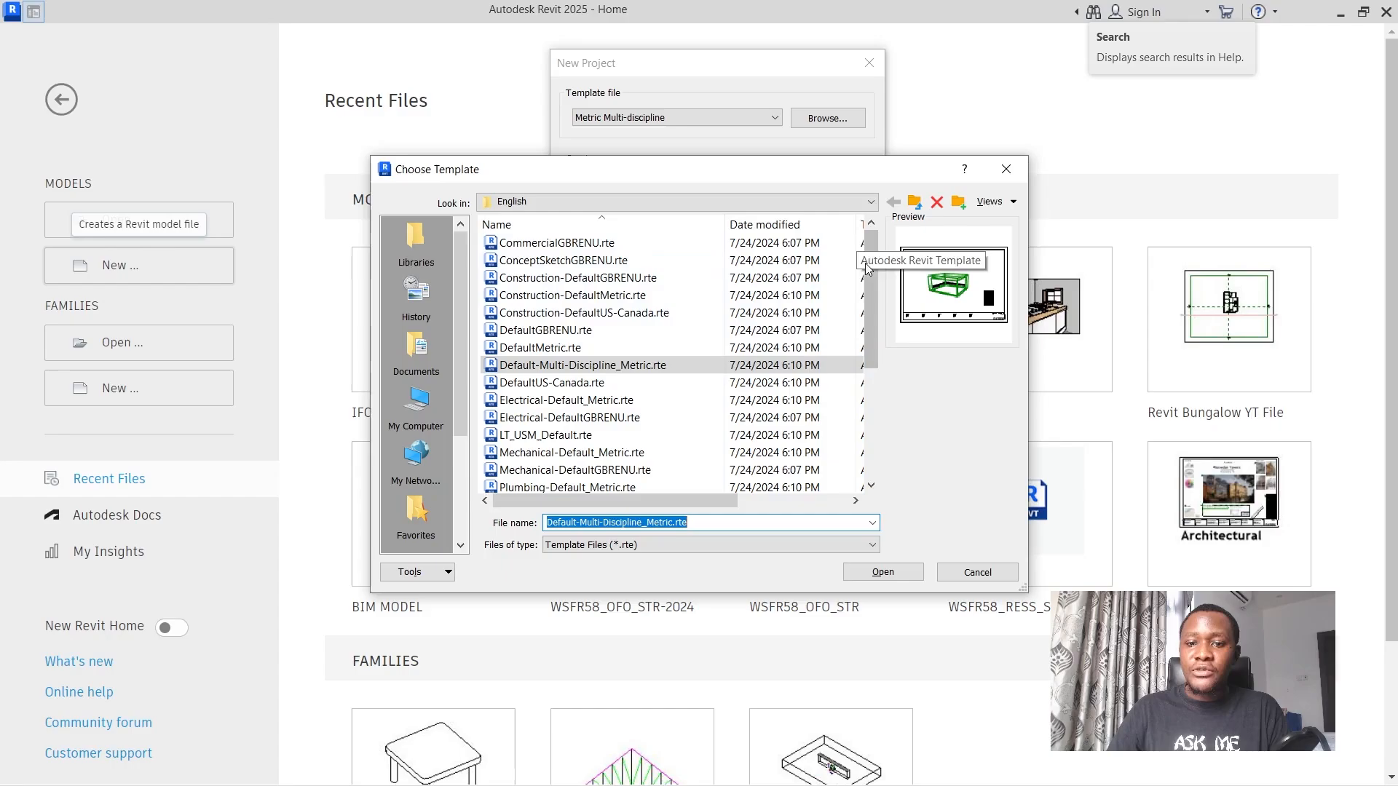
pyautogui.moveTo(868, 250); pyautogui.dragTo(867, 284)
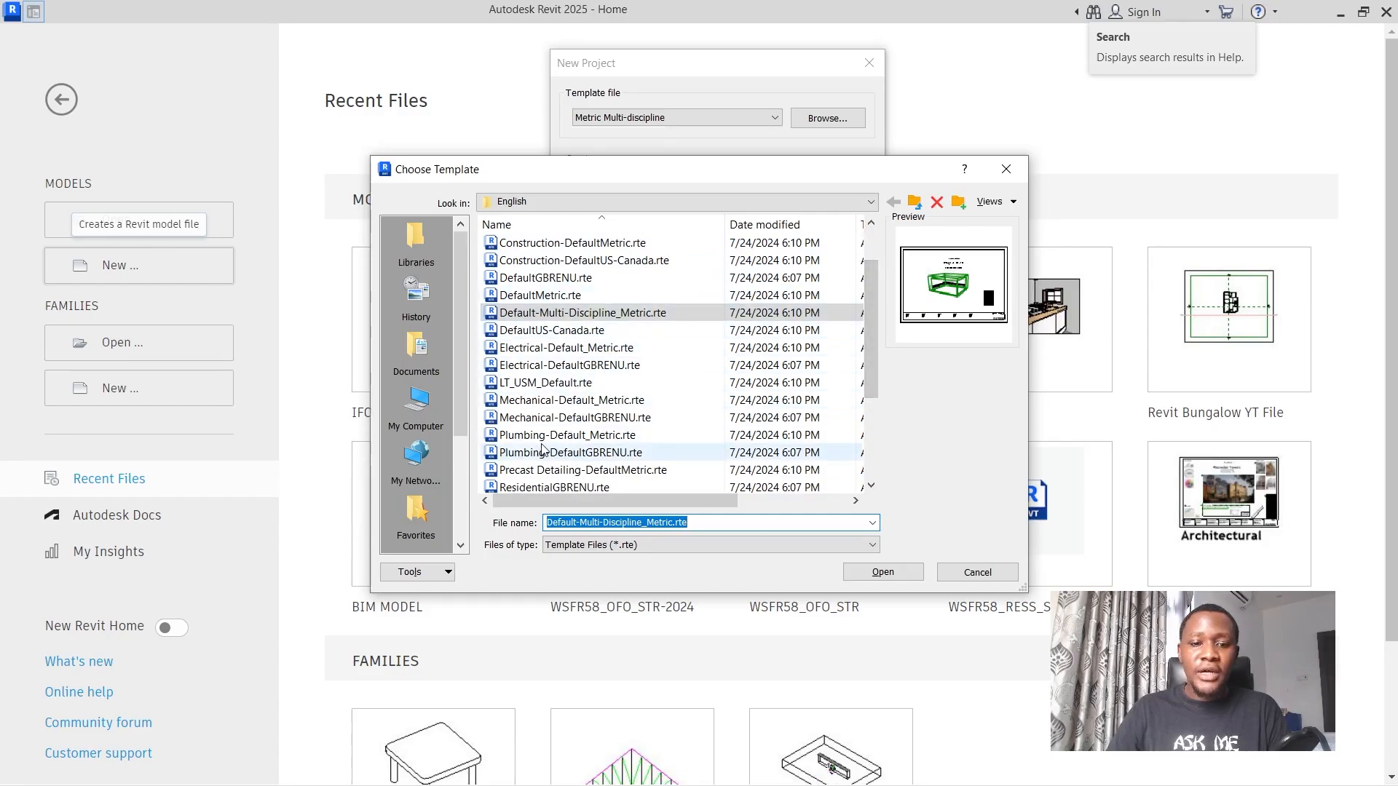
pyautogui.scroll(-2, 546, 444)
pyautogui.scroll(-1, 579, 415)
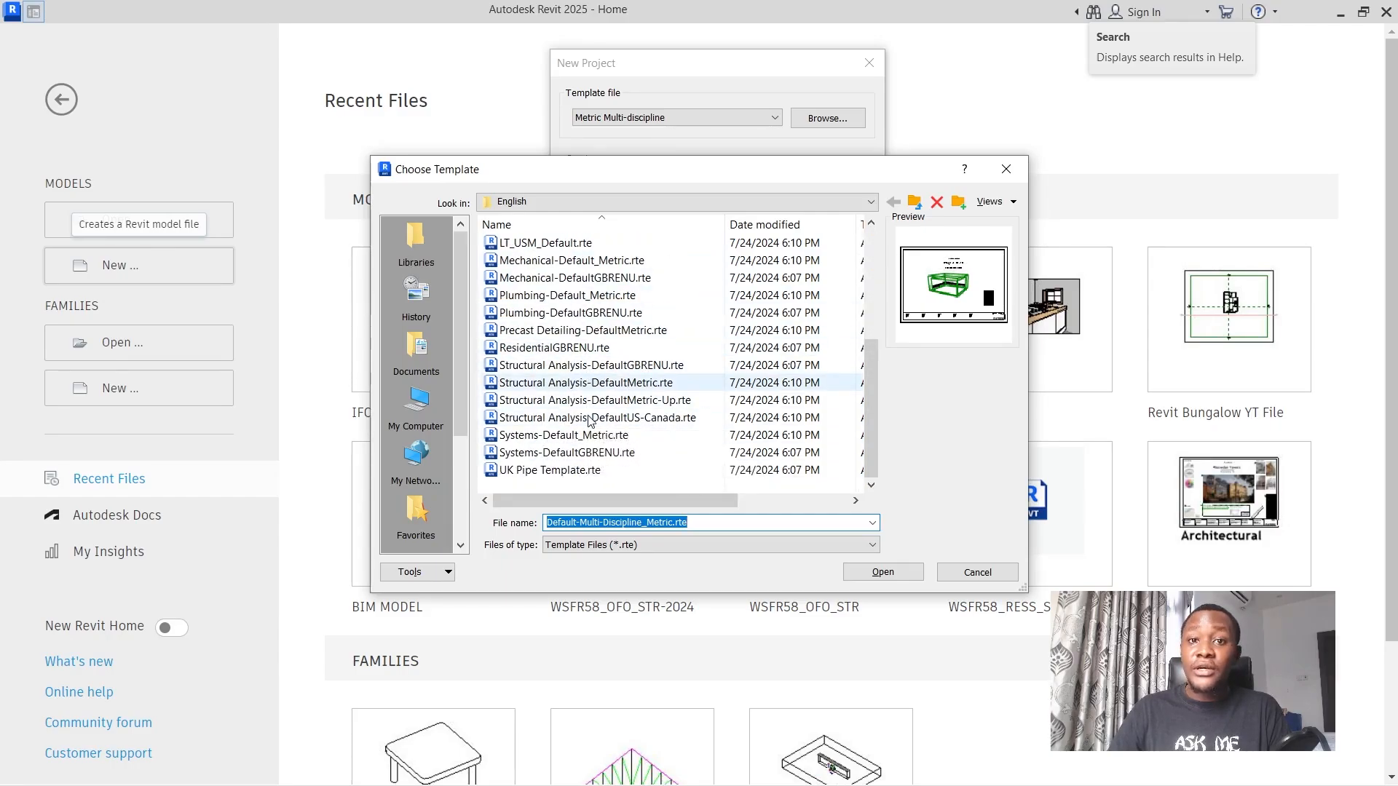
pyautogui.scroll(4, 578, 436)
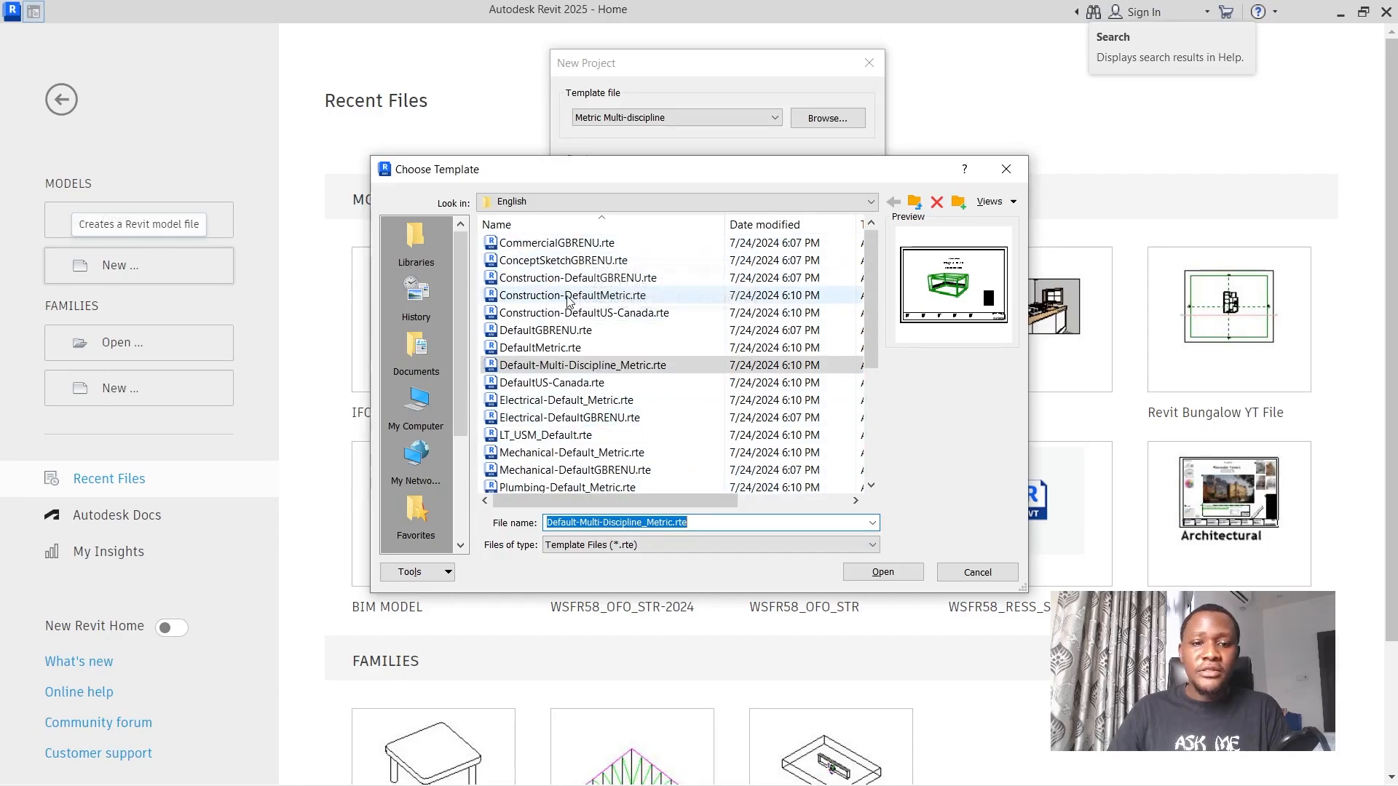
pyautogui.click(1005, 169)
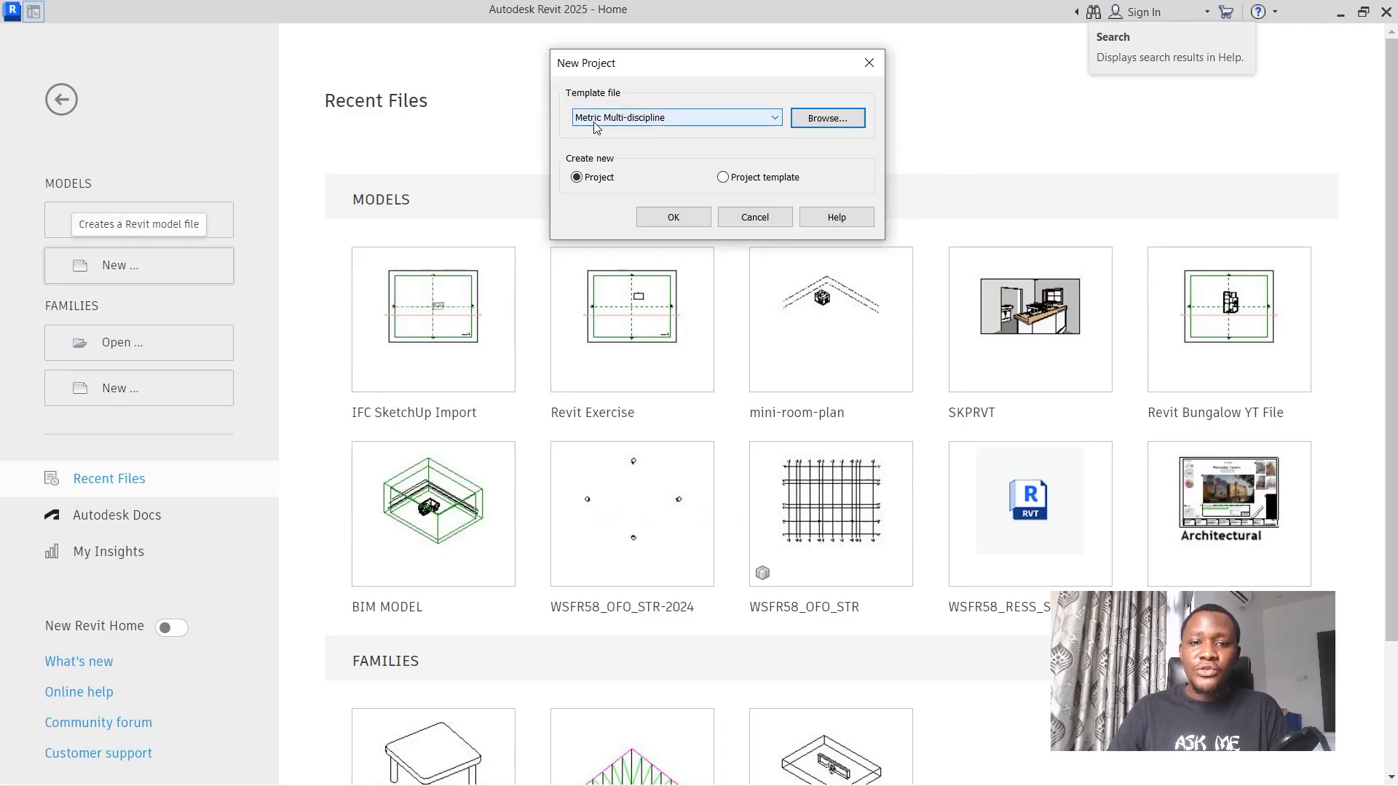
pyautogui.click(669, 218)
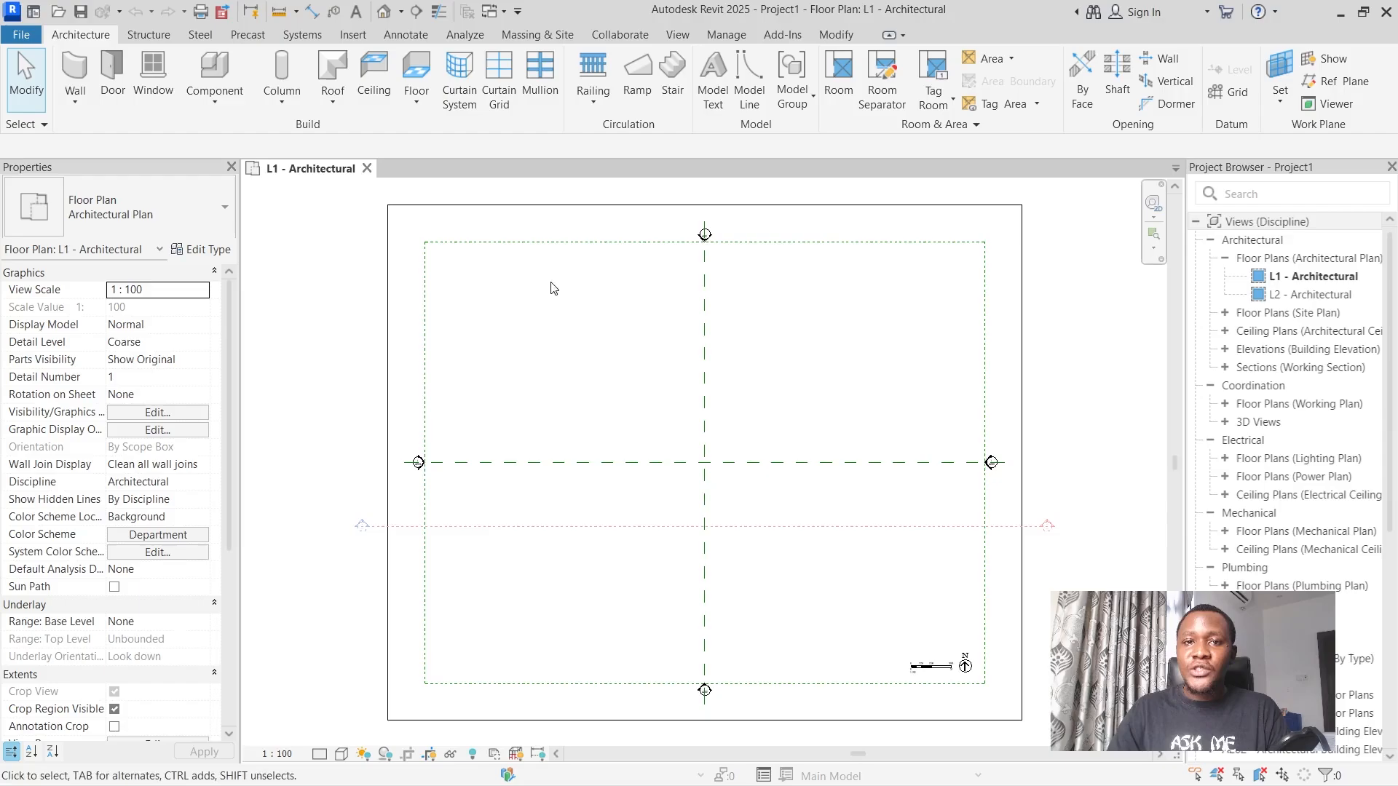
# Review the open, save and export commands and the General, User Interface and Graphics options.
pyautogui.click(38, 38)
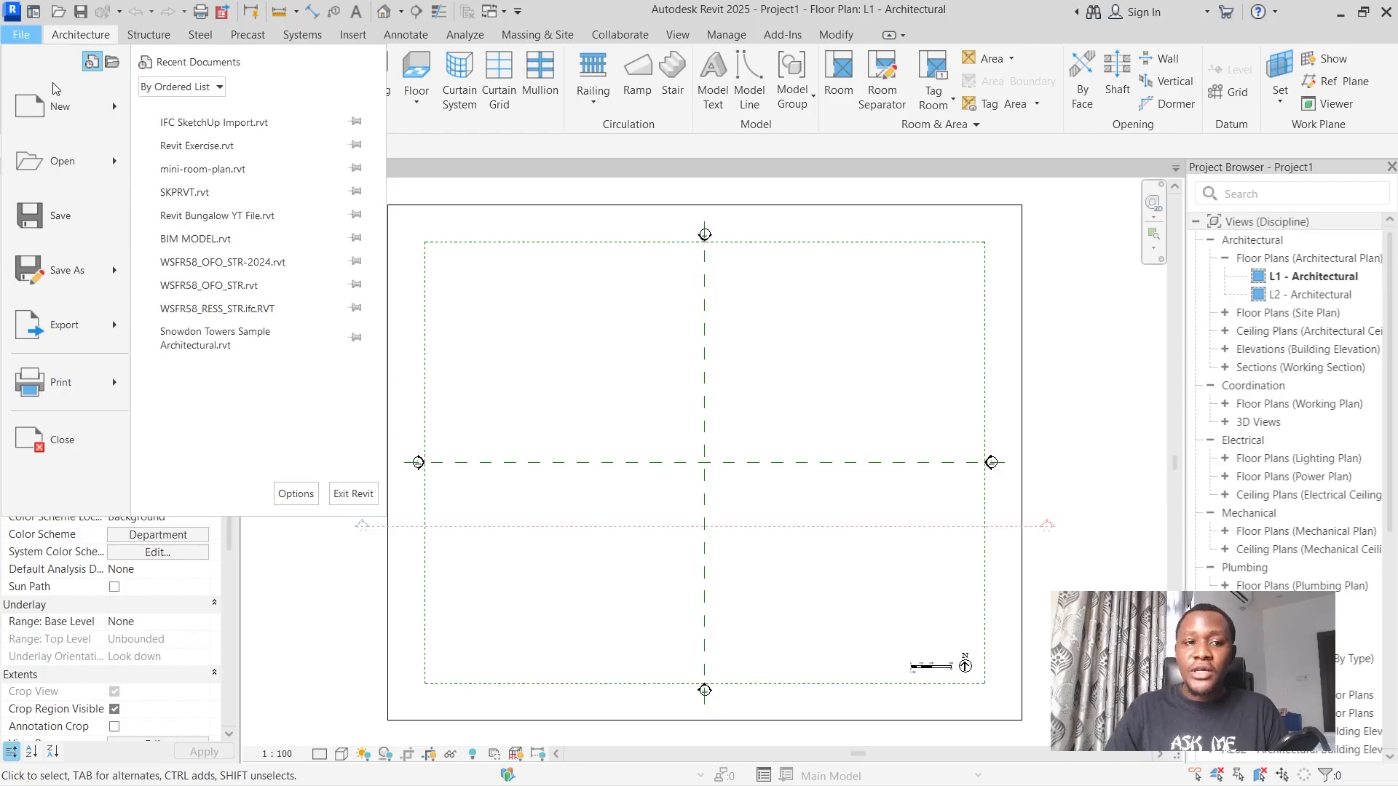
pyautogui.moveTo(64, 170)
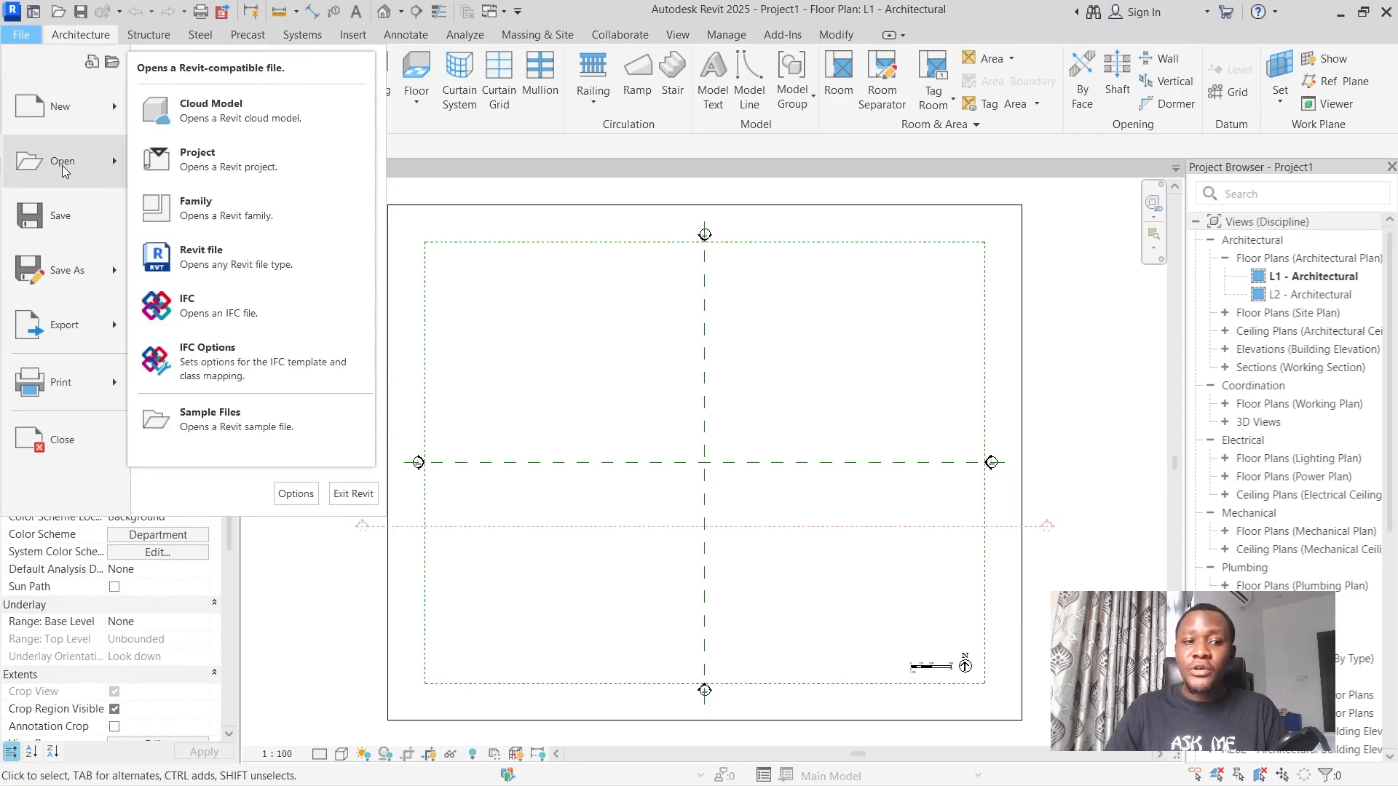
pyautogui.moveTo(93, 281)
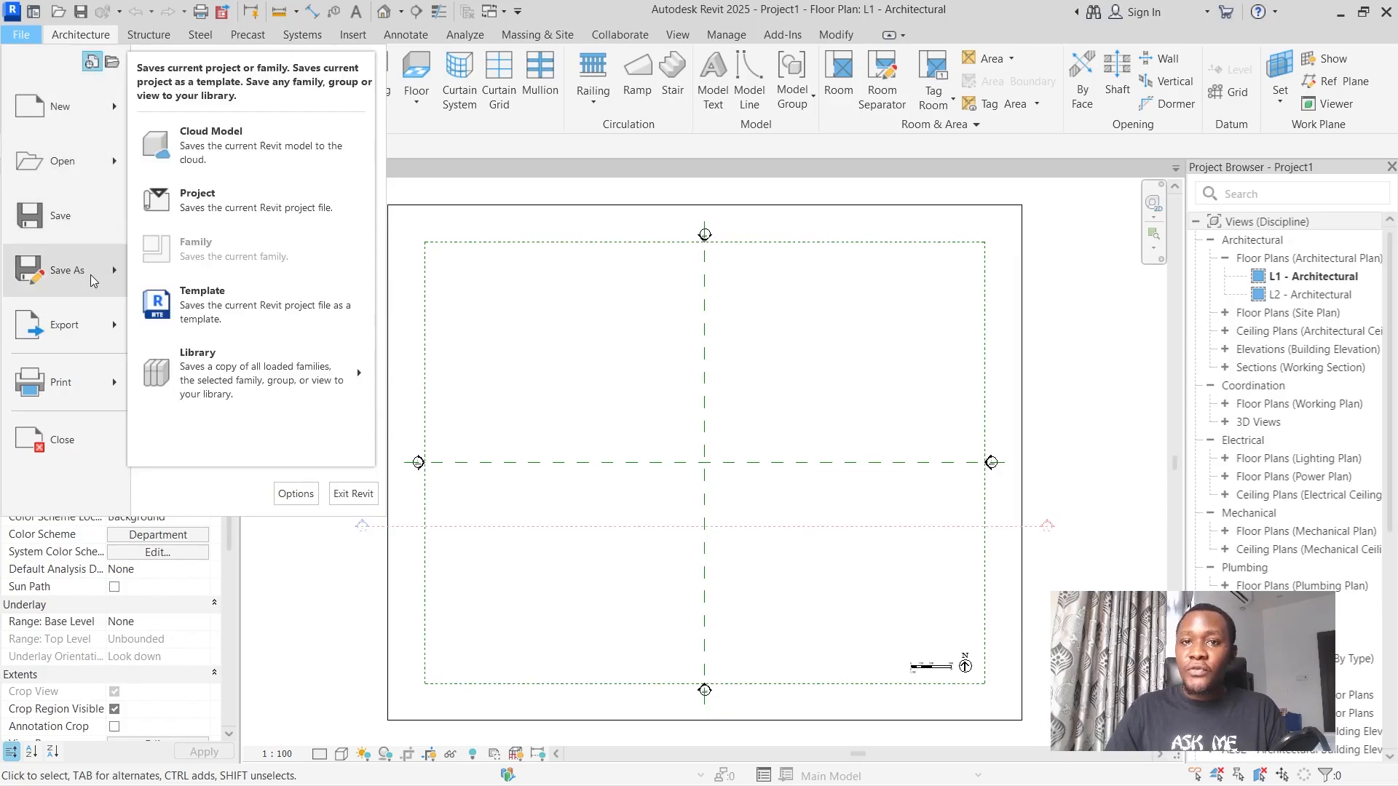
pyautogui.moveTo(92, 340)
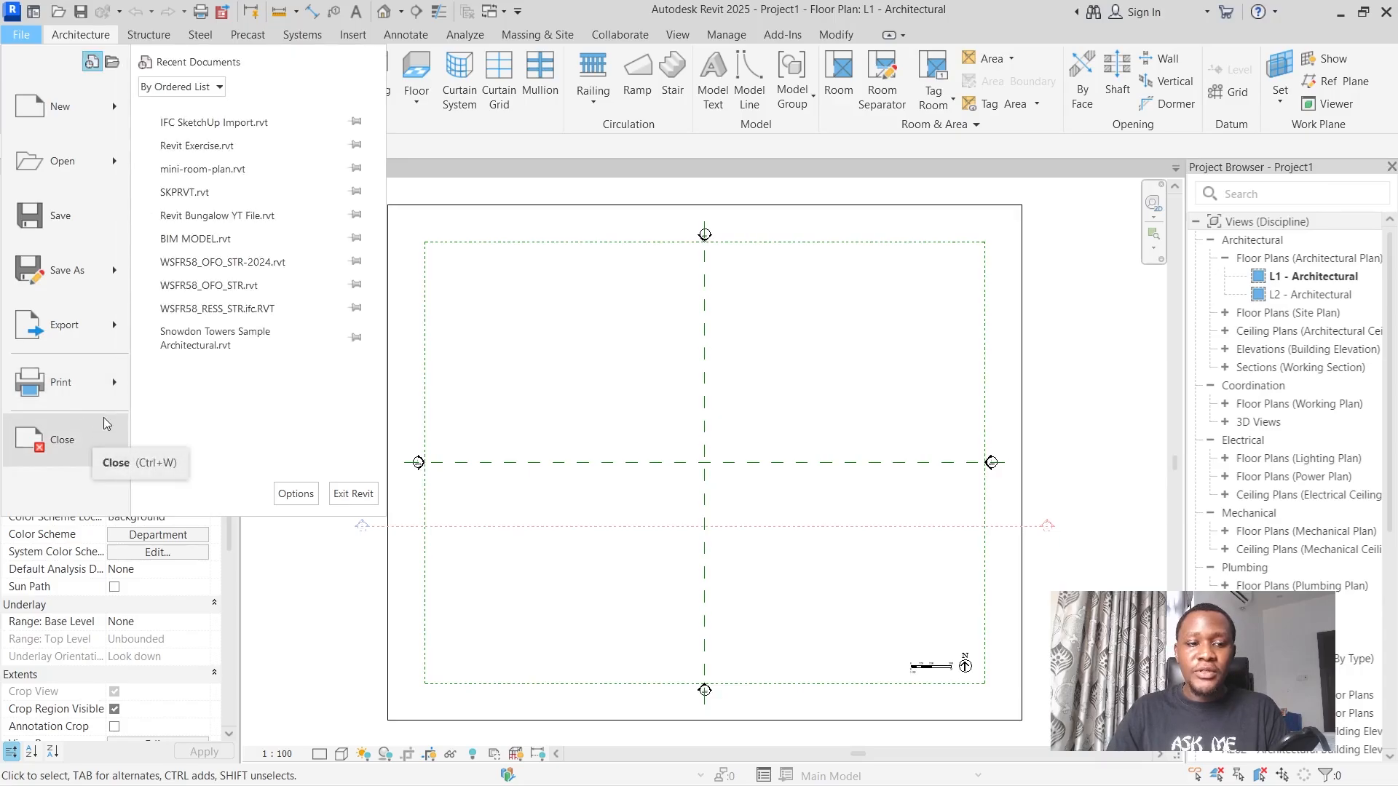
pyautogui.click(295, 493)
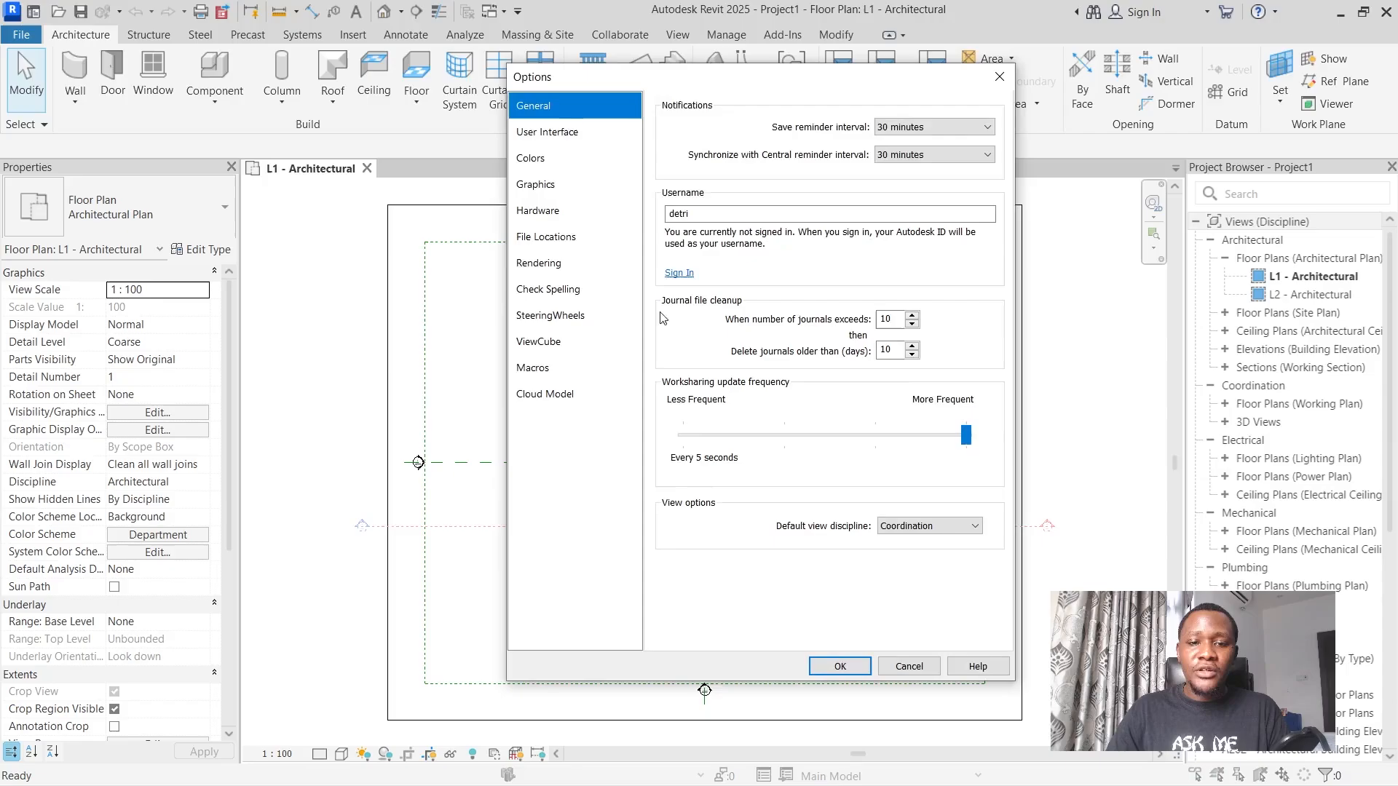
pyautogui.click(580, 137)
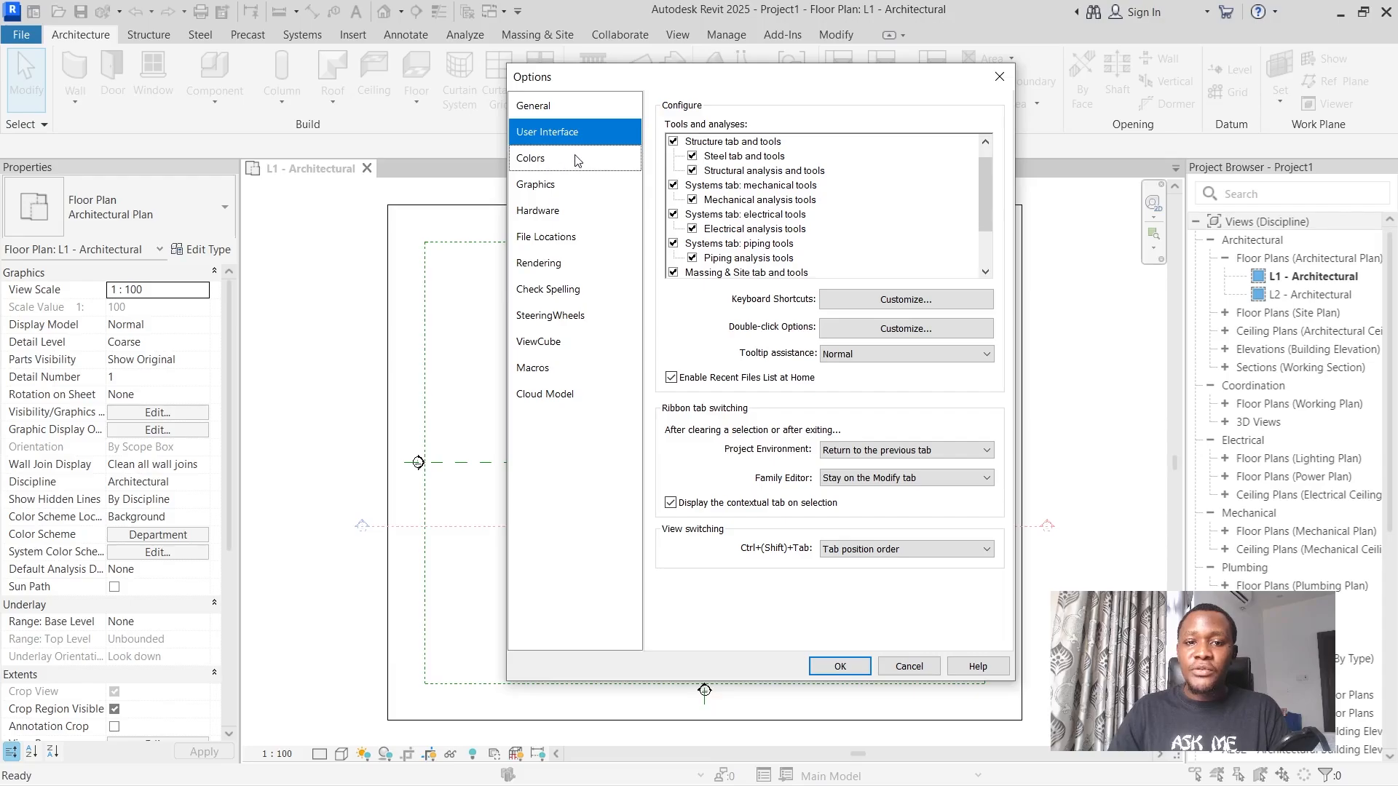
pyautogui.click(567, 191)
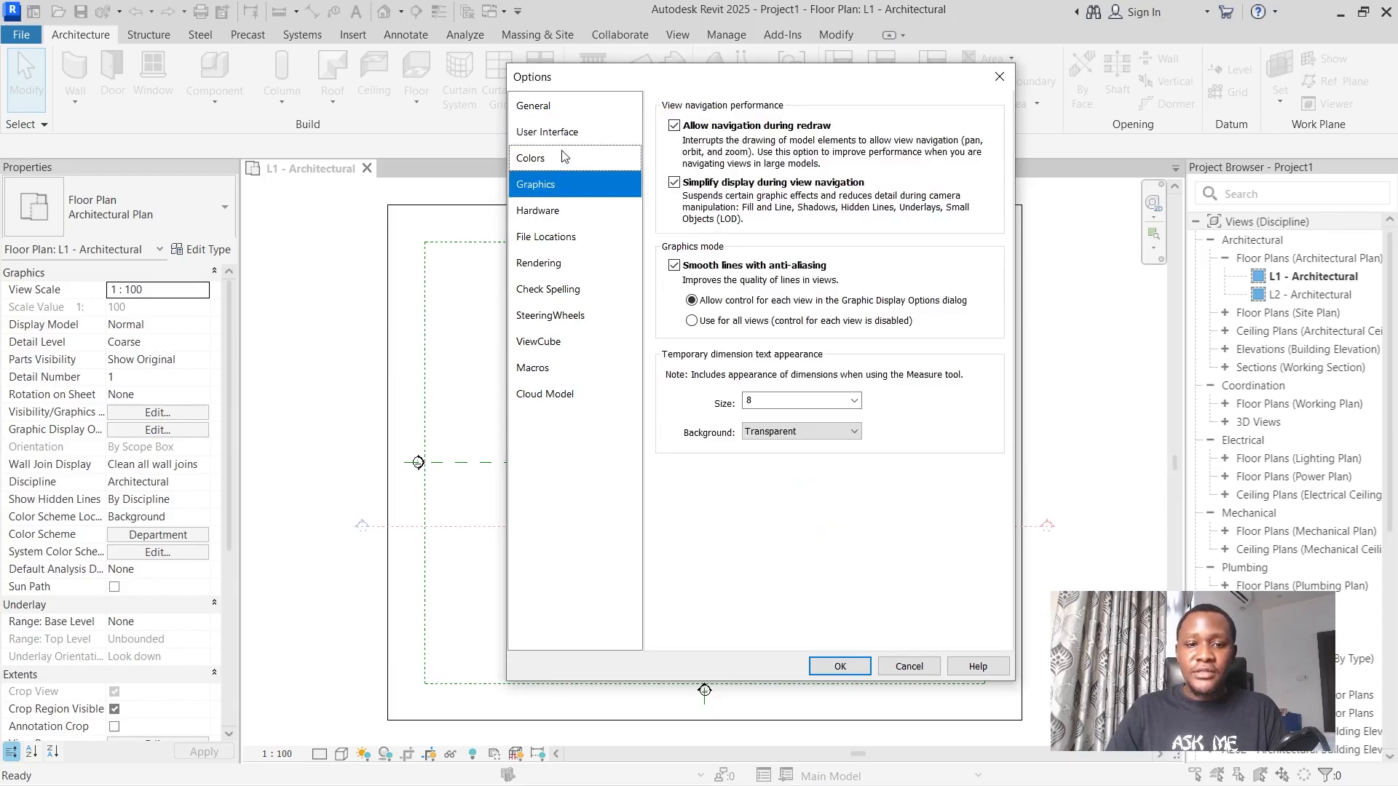
# Set the UI active theme to Dark in the color options and apply it.
pyautogui.click(568, 156)
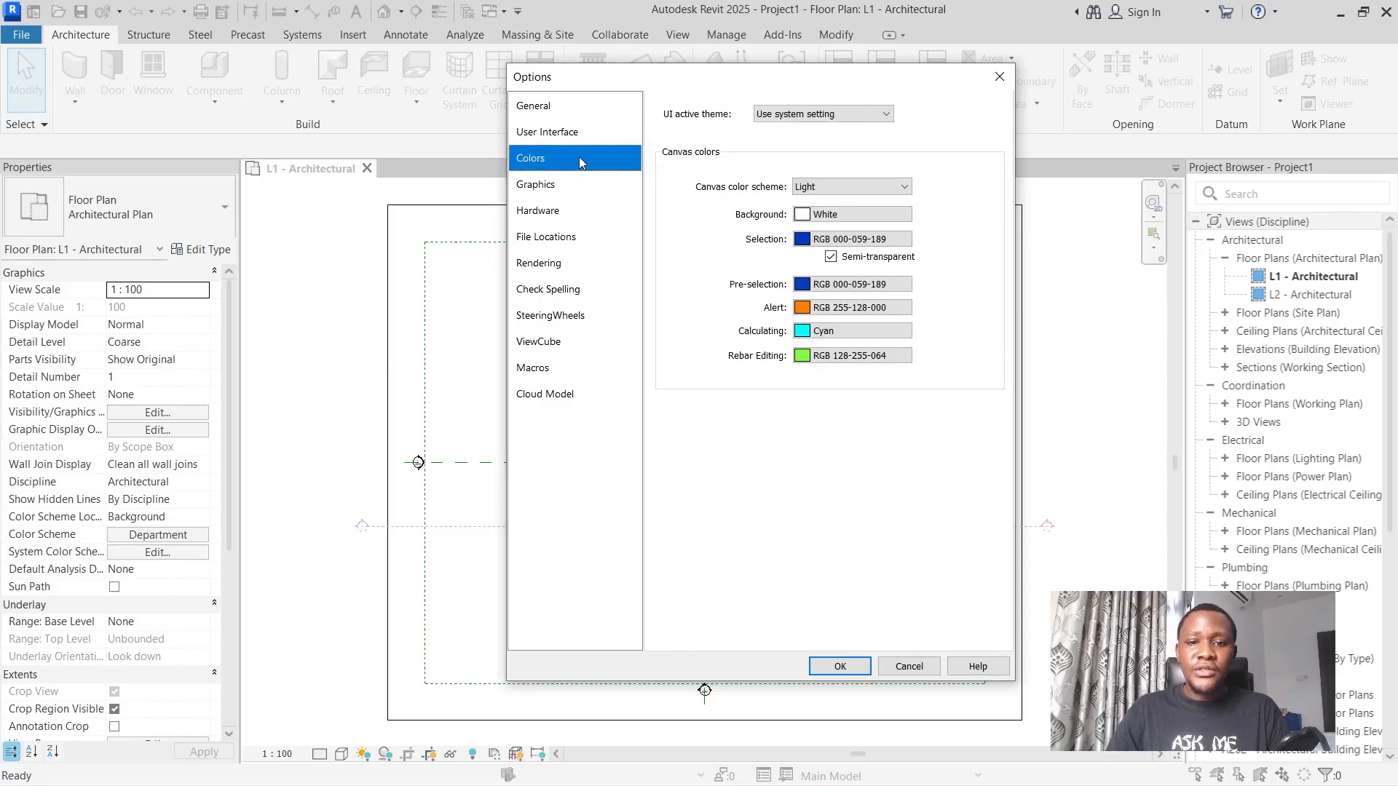
pyautogui.click(823, 115)
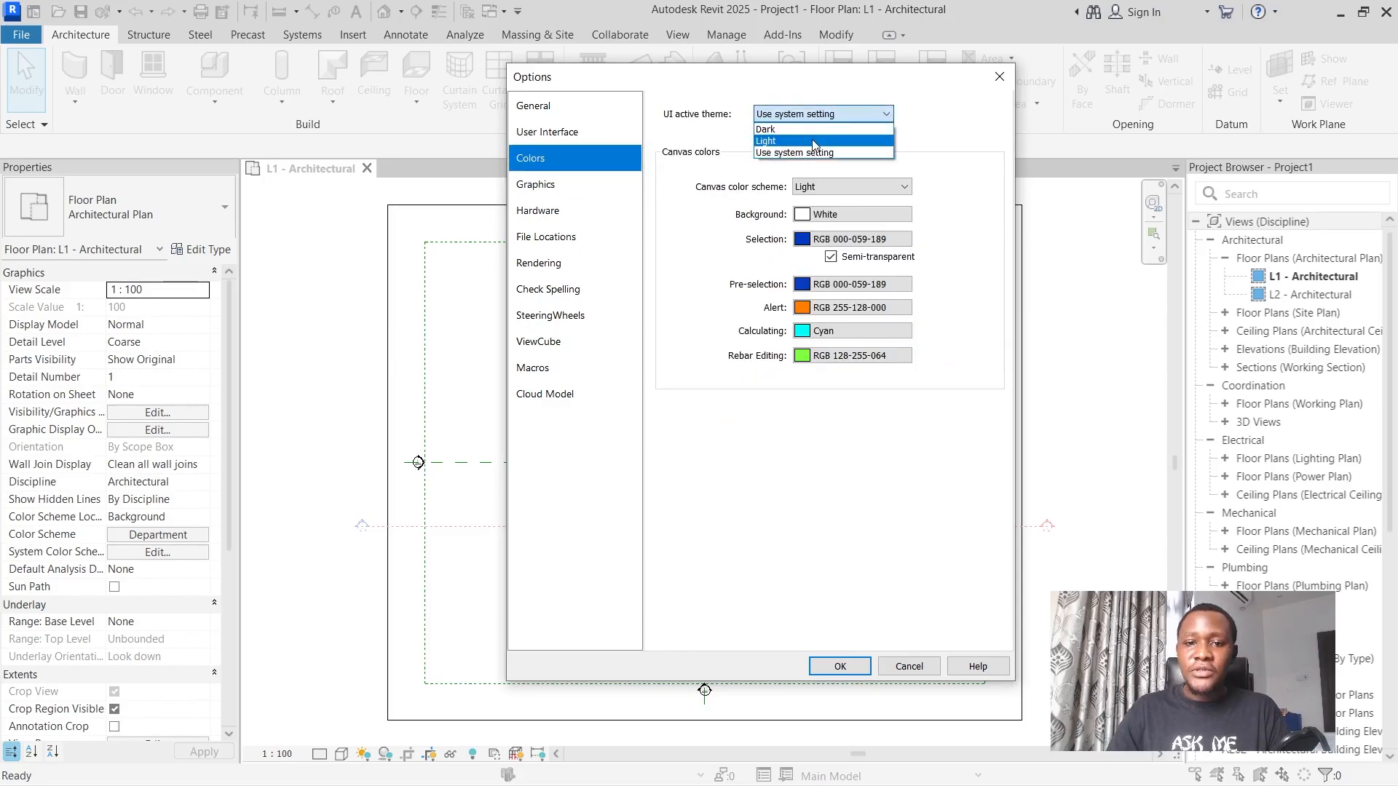
pyautogui.click(812, 130)
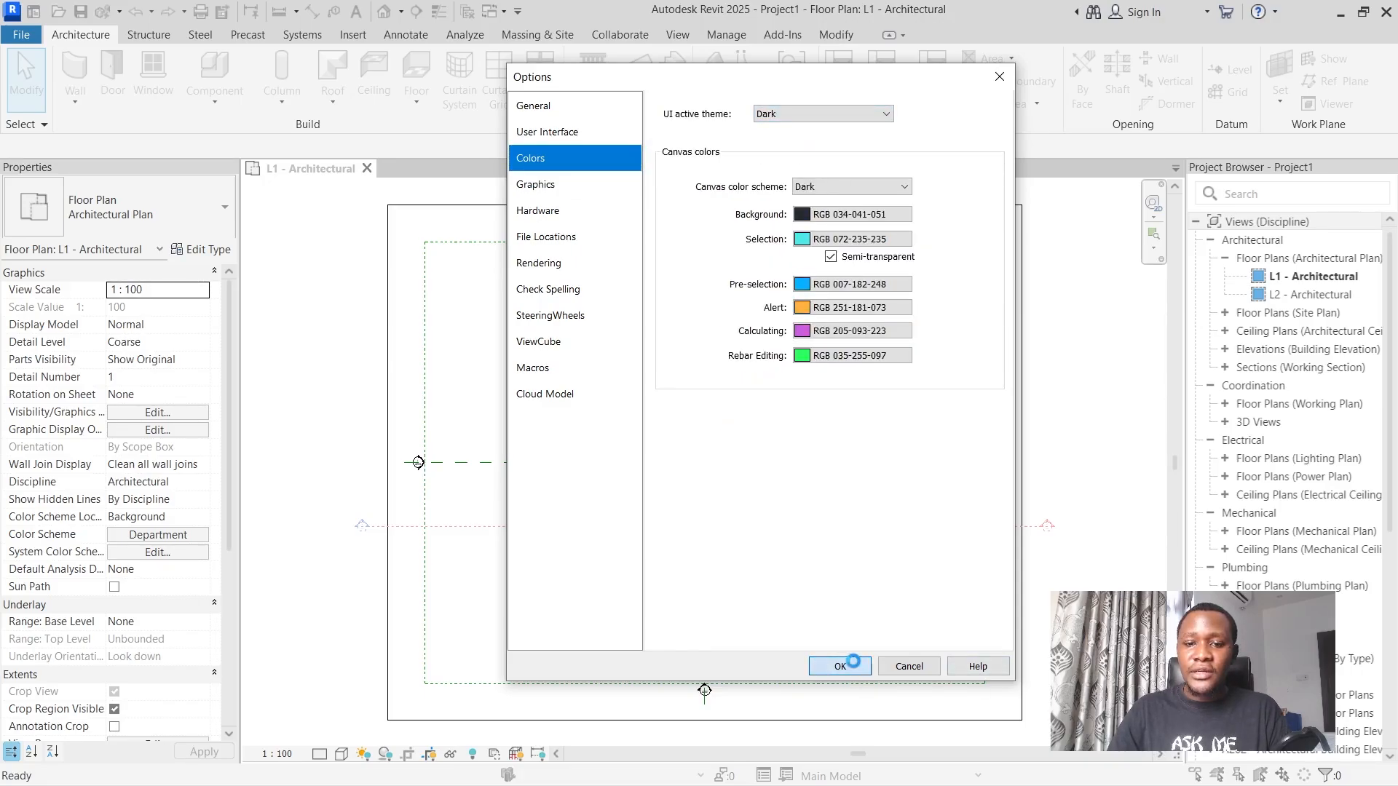
pyautogui.click(845, 666)
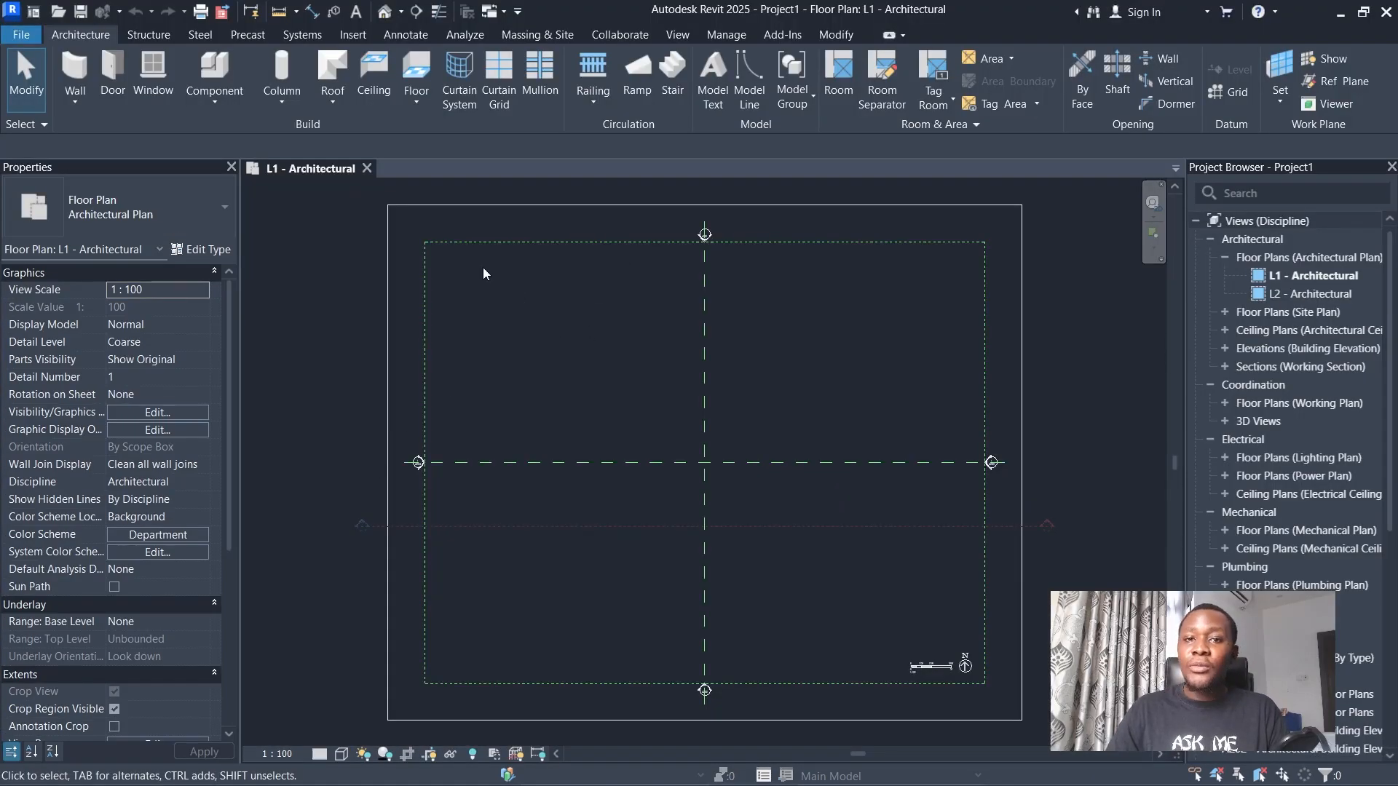
# Set the UI active theme to Use system setting in the color options and apply it.
pyautogui.click(21, 34)
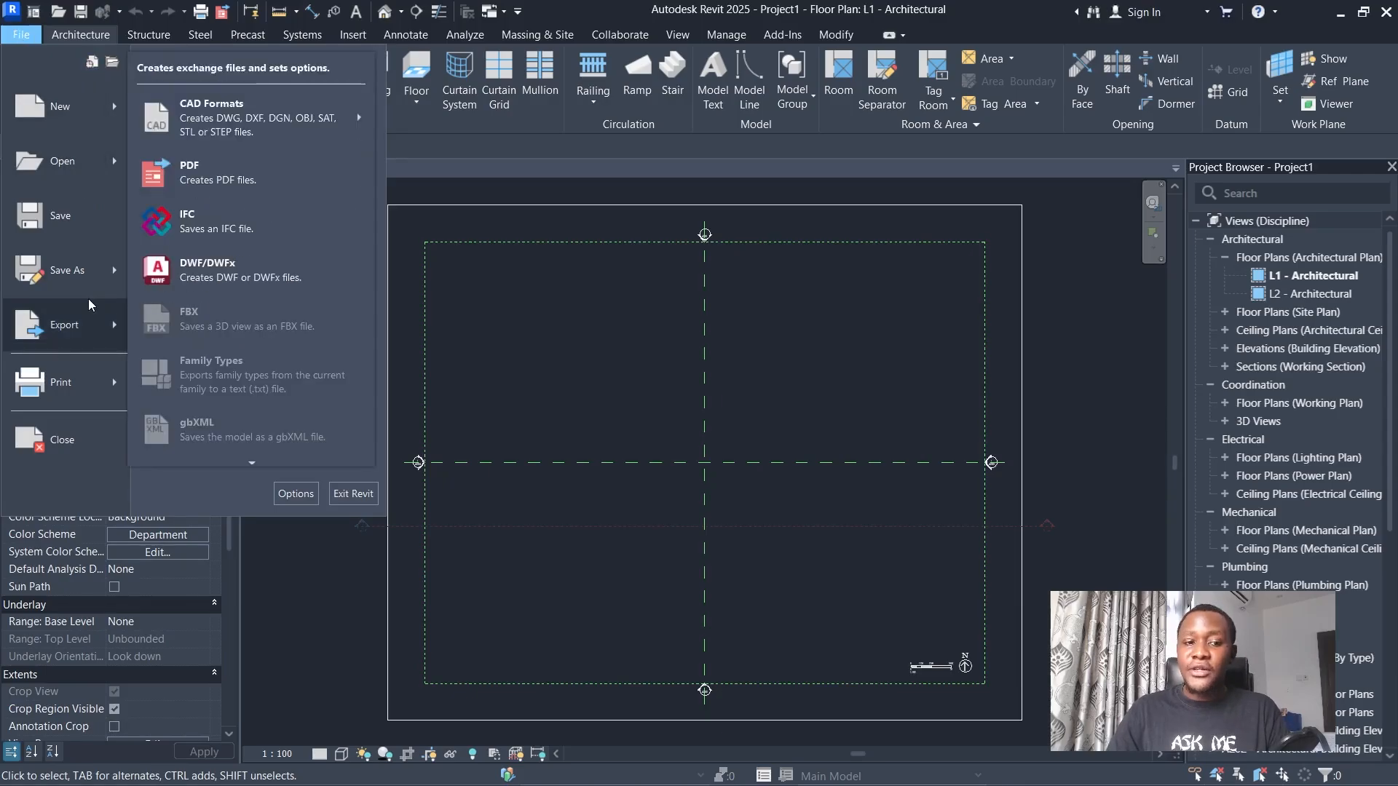
pyautogui.click(296, 495)
pyautogui.click(559, 164)
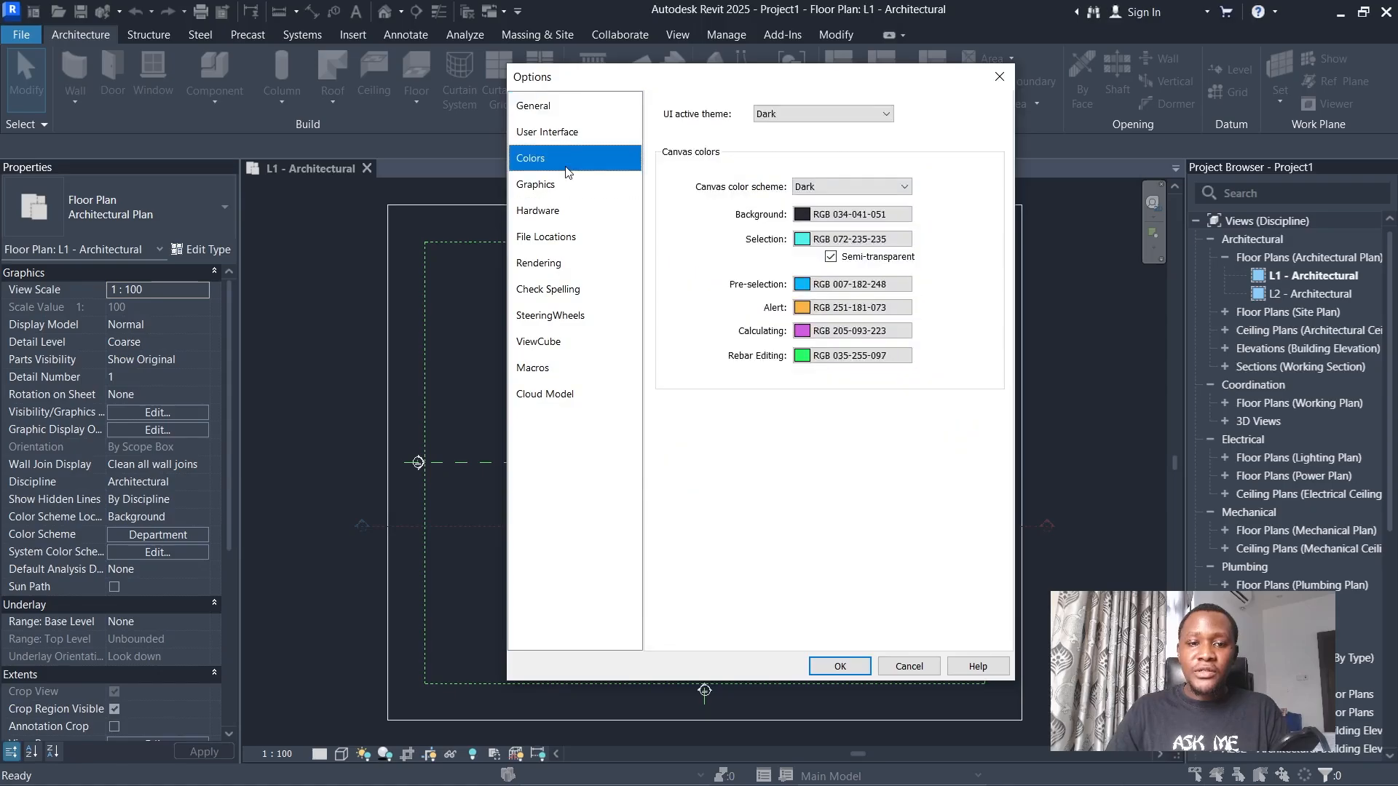
pyautogui.click(563, 185)
pyautogui.click(626, 153)
pyautogui.click(796, 112)
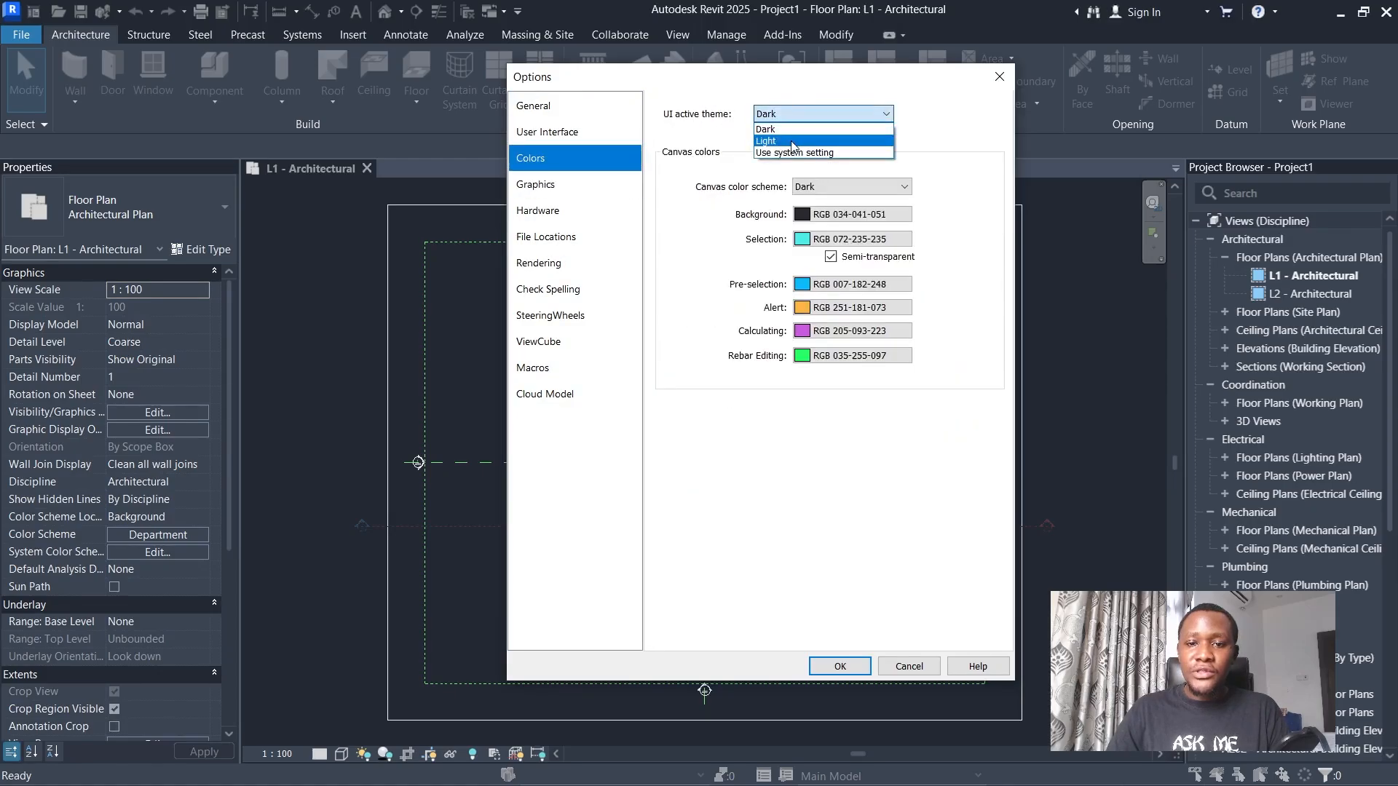
pyautogui.click(793, 152)
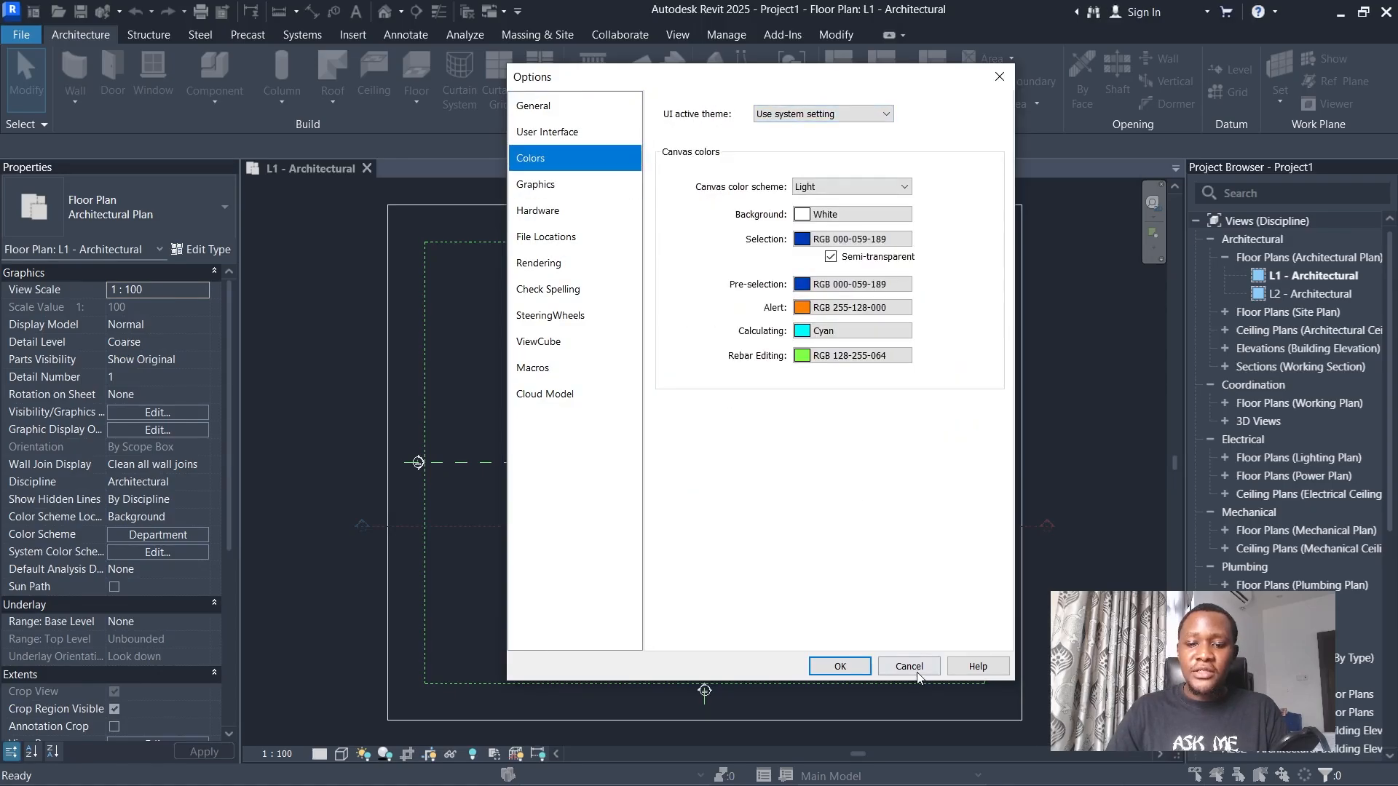
pyautogui.click(840, 666)
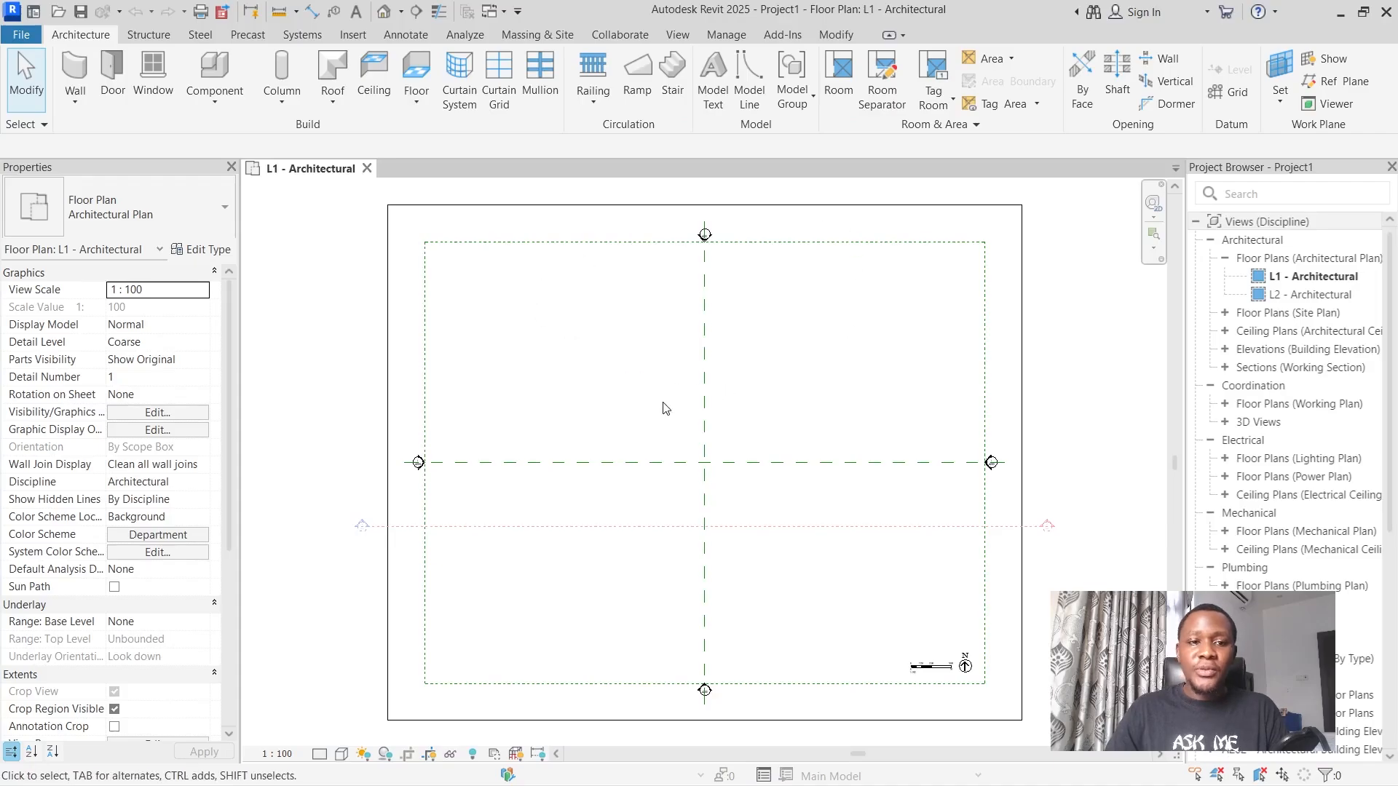
# Examine the file commands and the architecture, structure, steel, precast and systems tool sets.
pyautogui.click(27, 37)
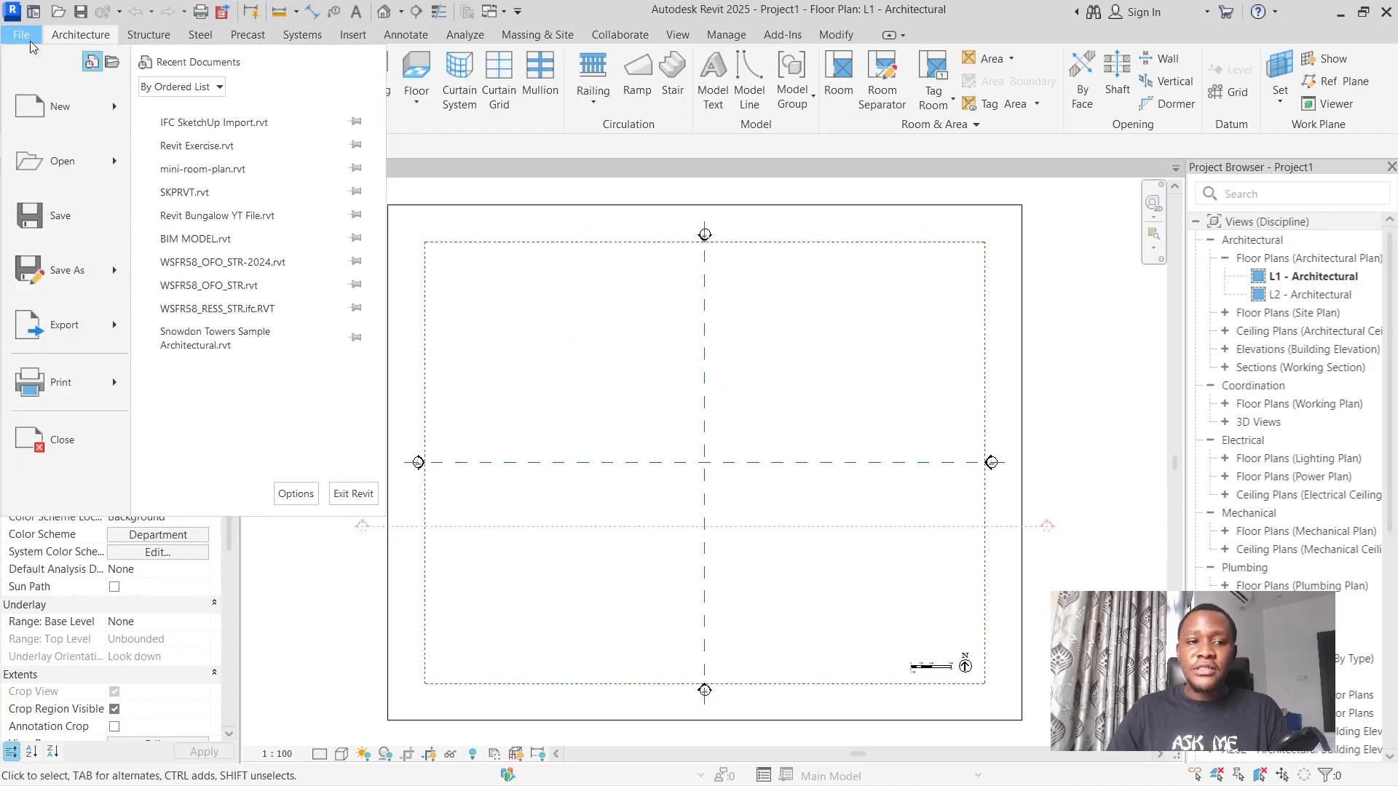
pyautogui.click(76, 35)
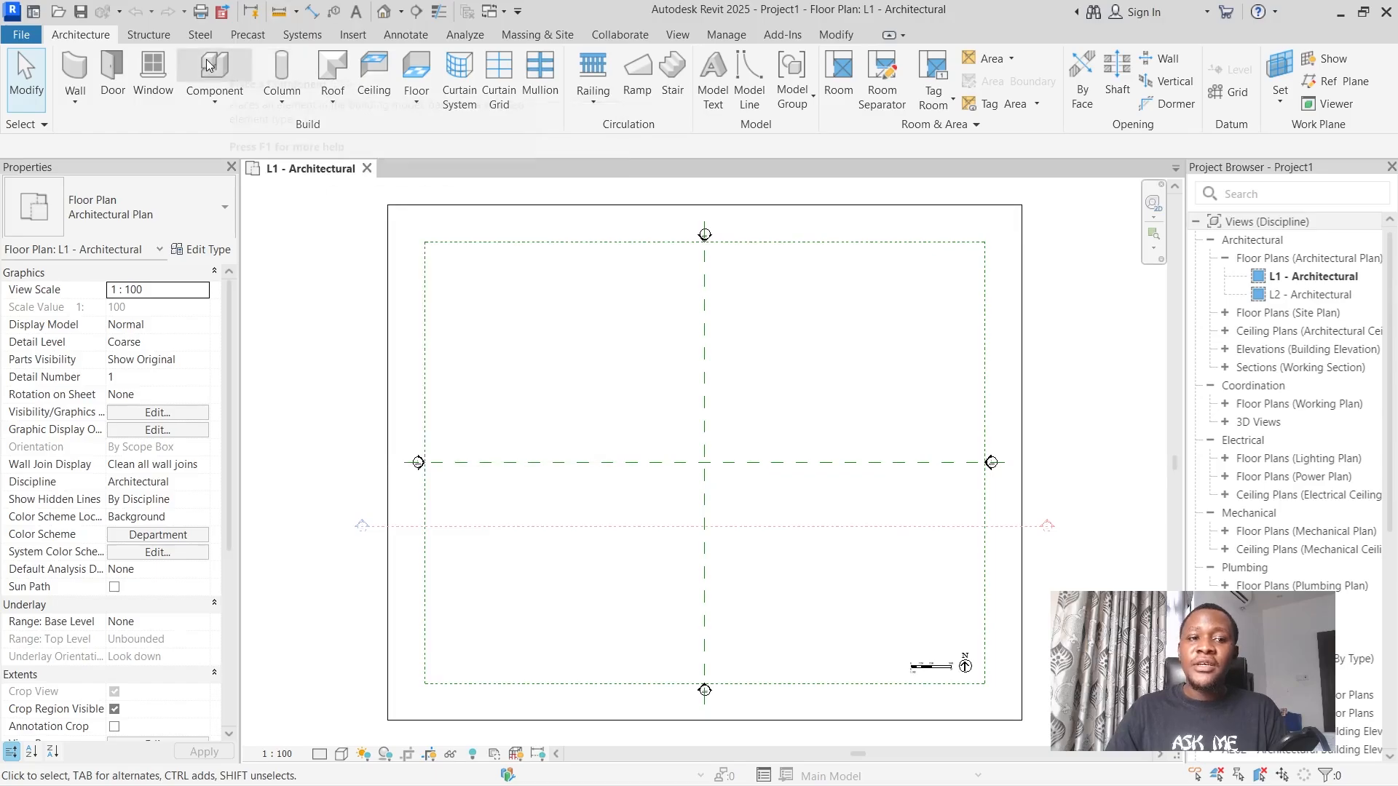
pyautogui.click(149, 34)
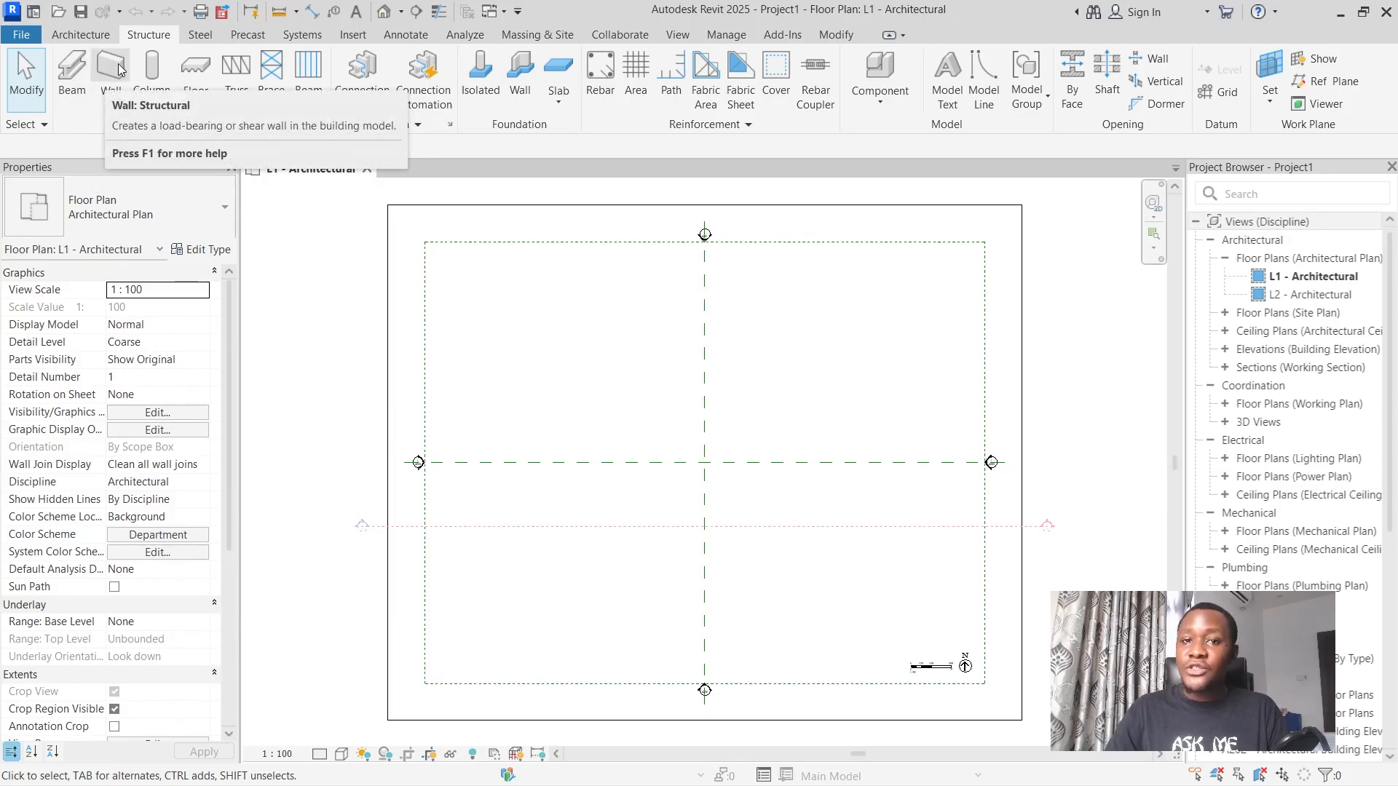
pyautogui.click(204, 36)
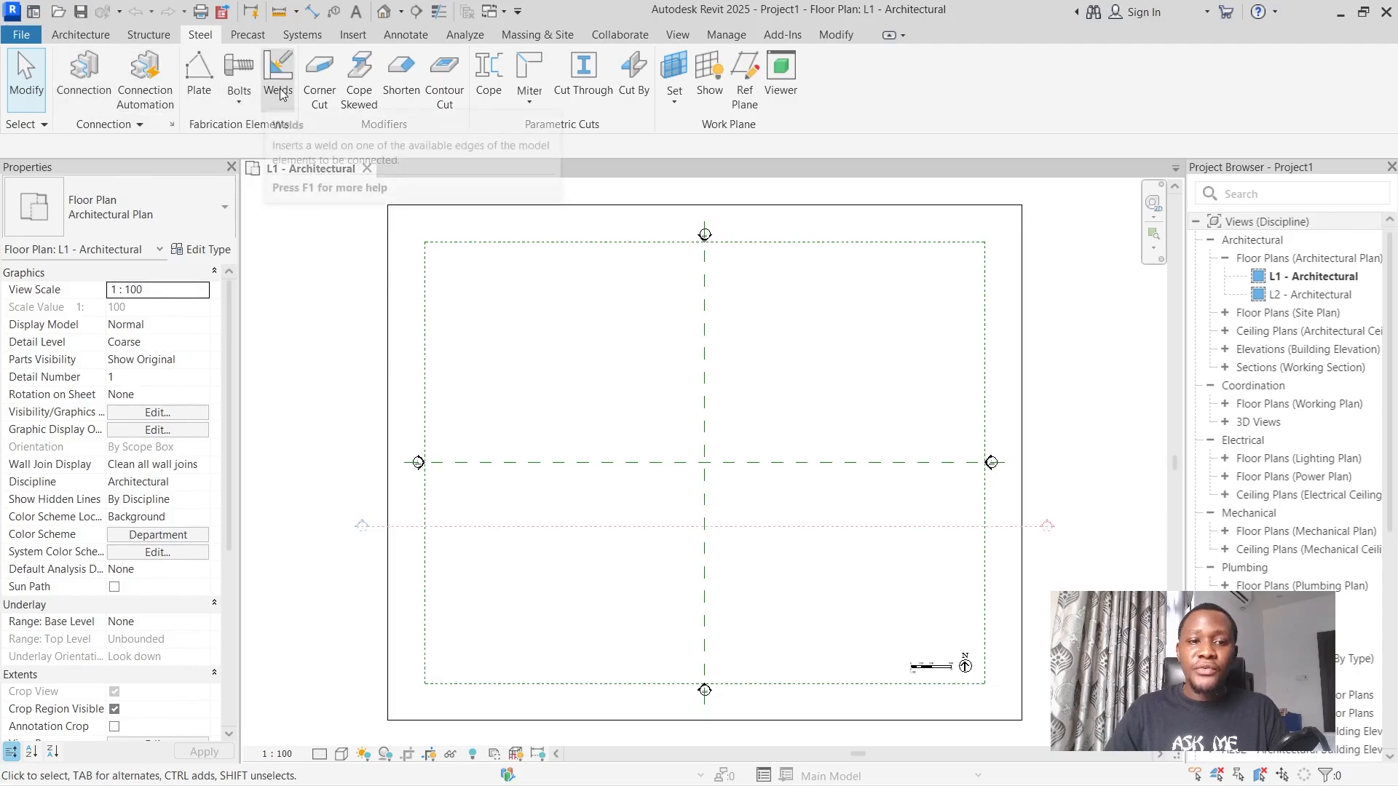
pyautogui.click(252, 34)
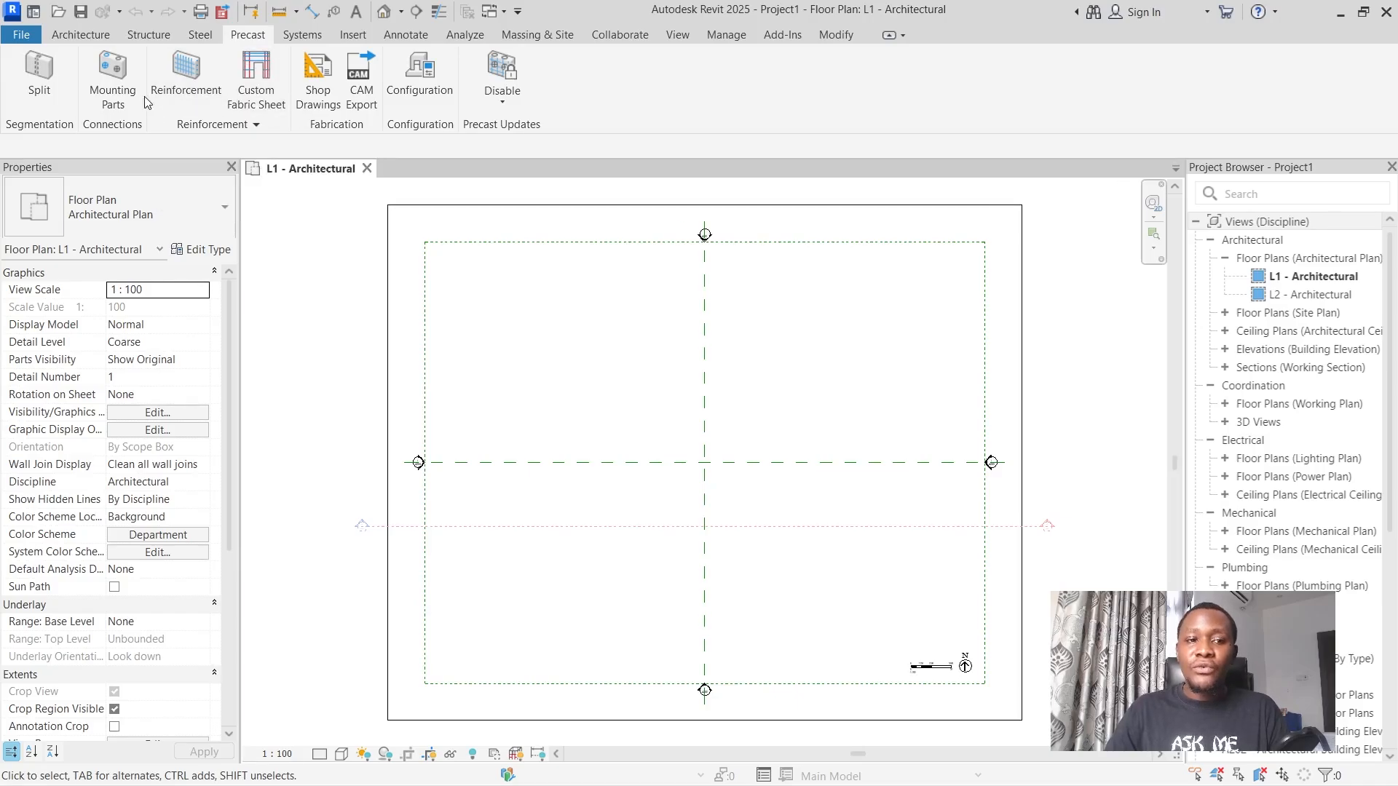
pyautogui.click(303, 36)
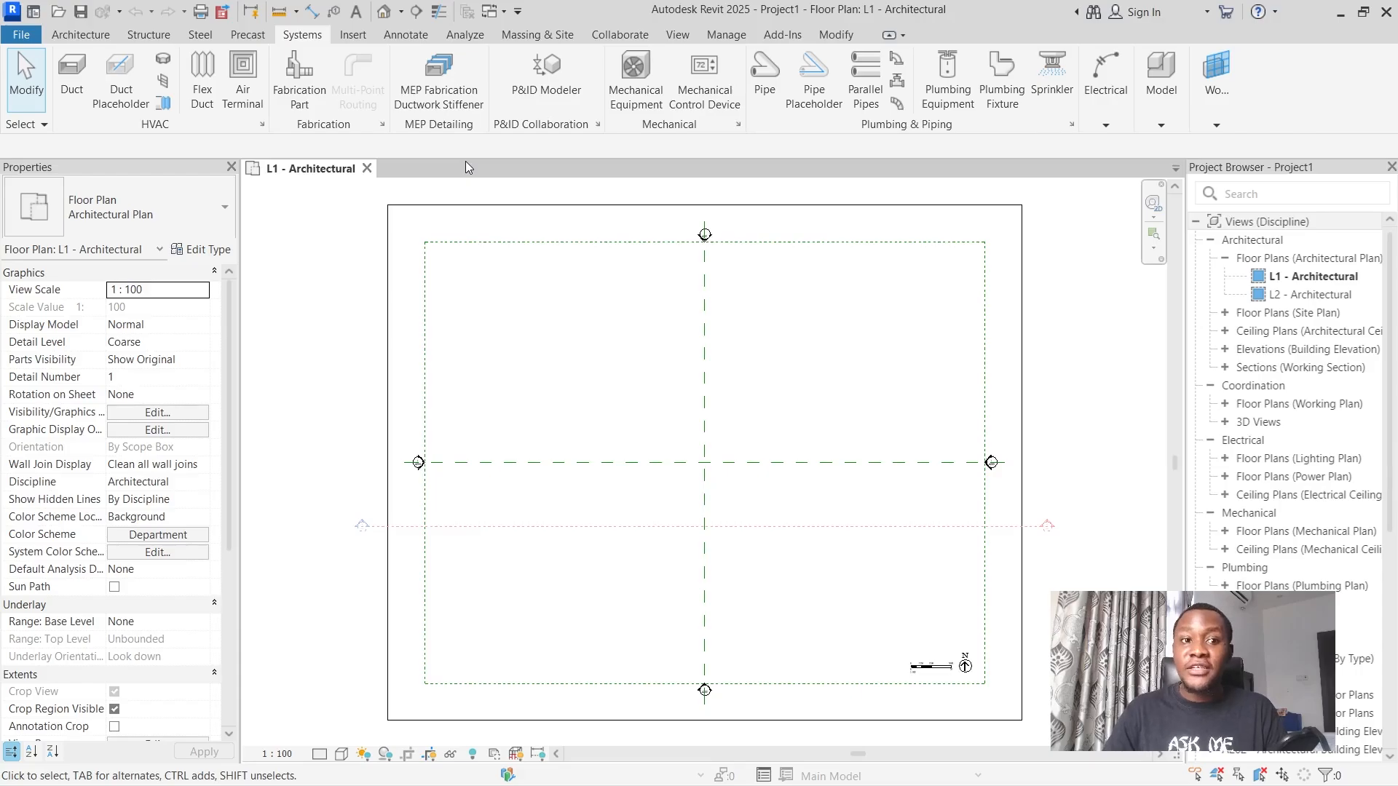
# Link the image Floor-plan-with-dimensions.jpg from the Pictures folder into the project.
pyautogui.click(353, 42)
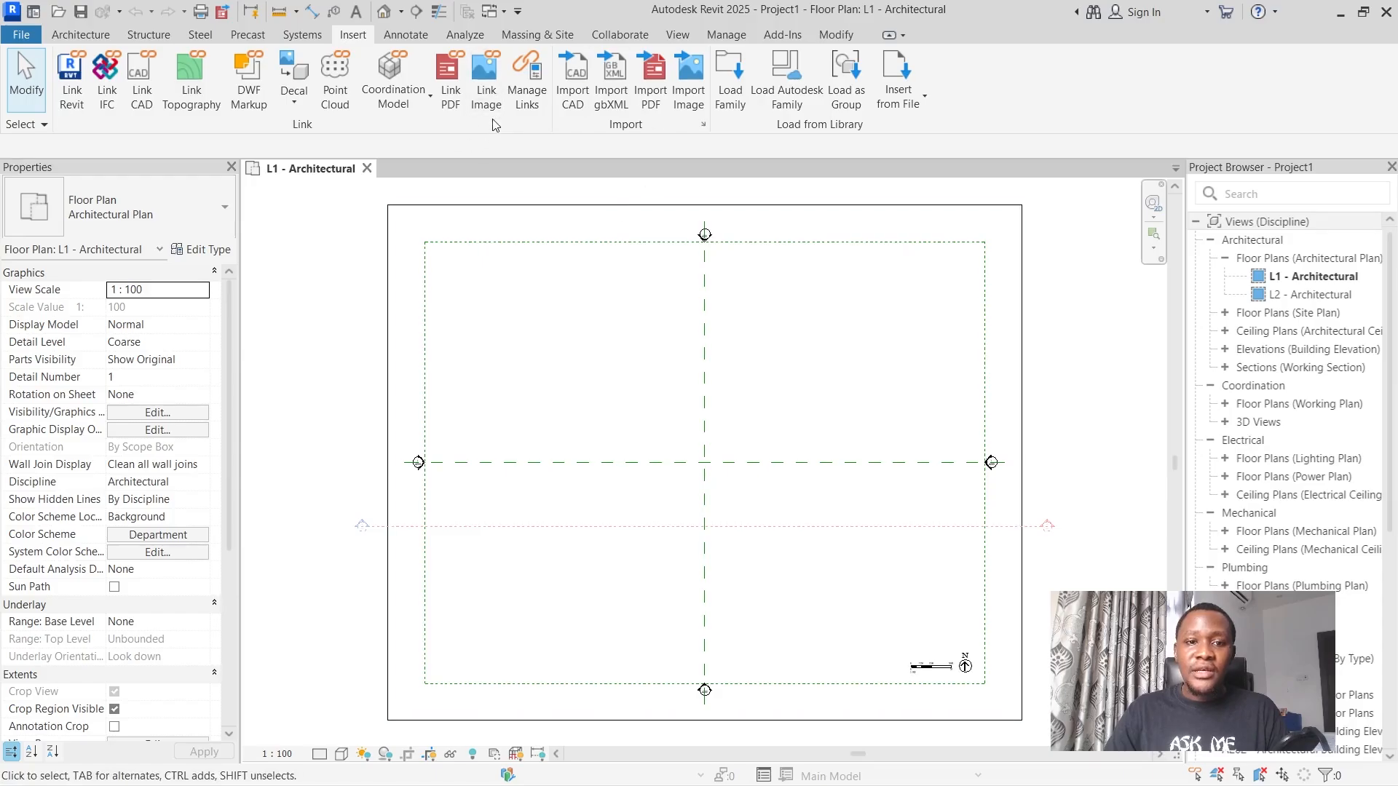
pyautogui.click(481, 91)
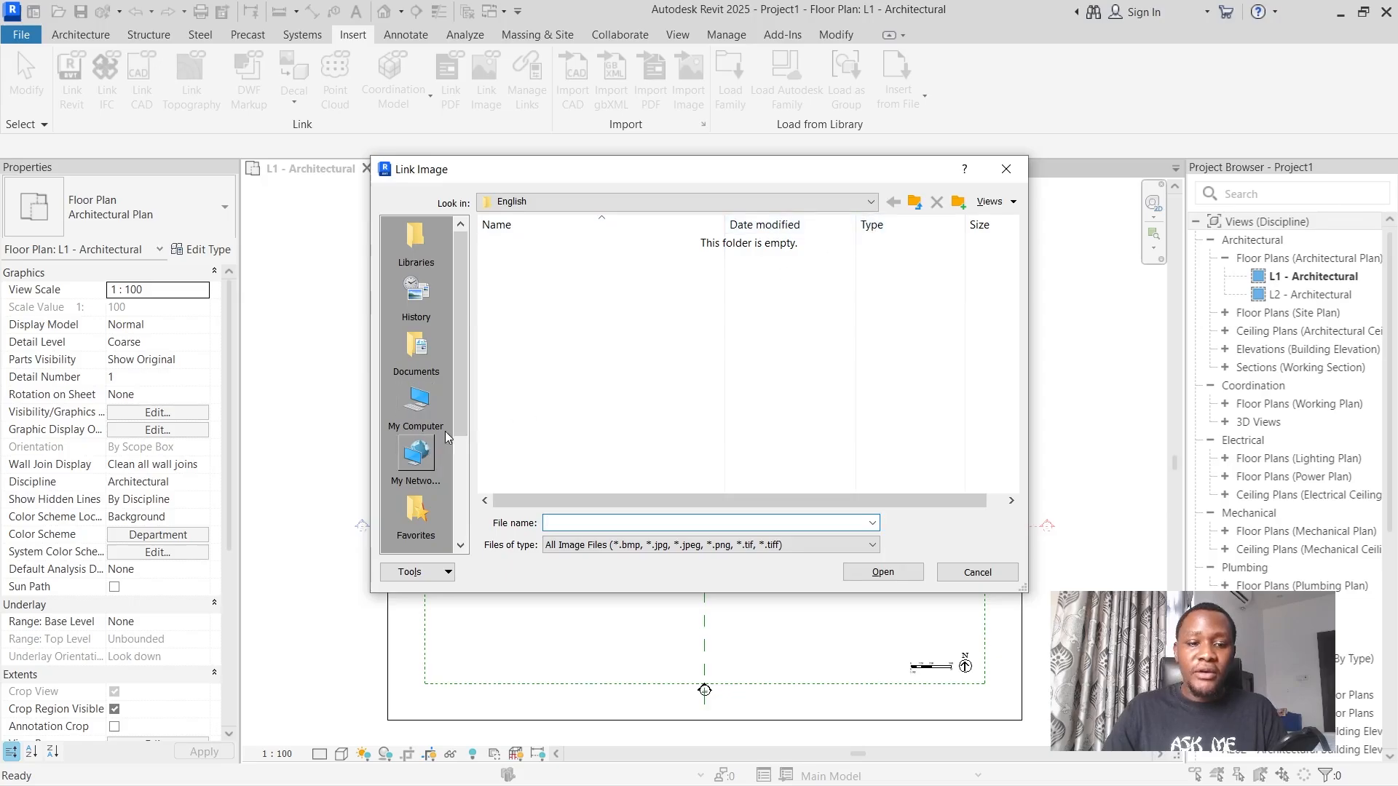
pyautogui.scroll(-2, 416, 400)
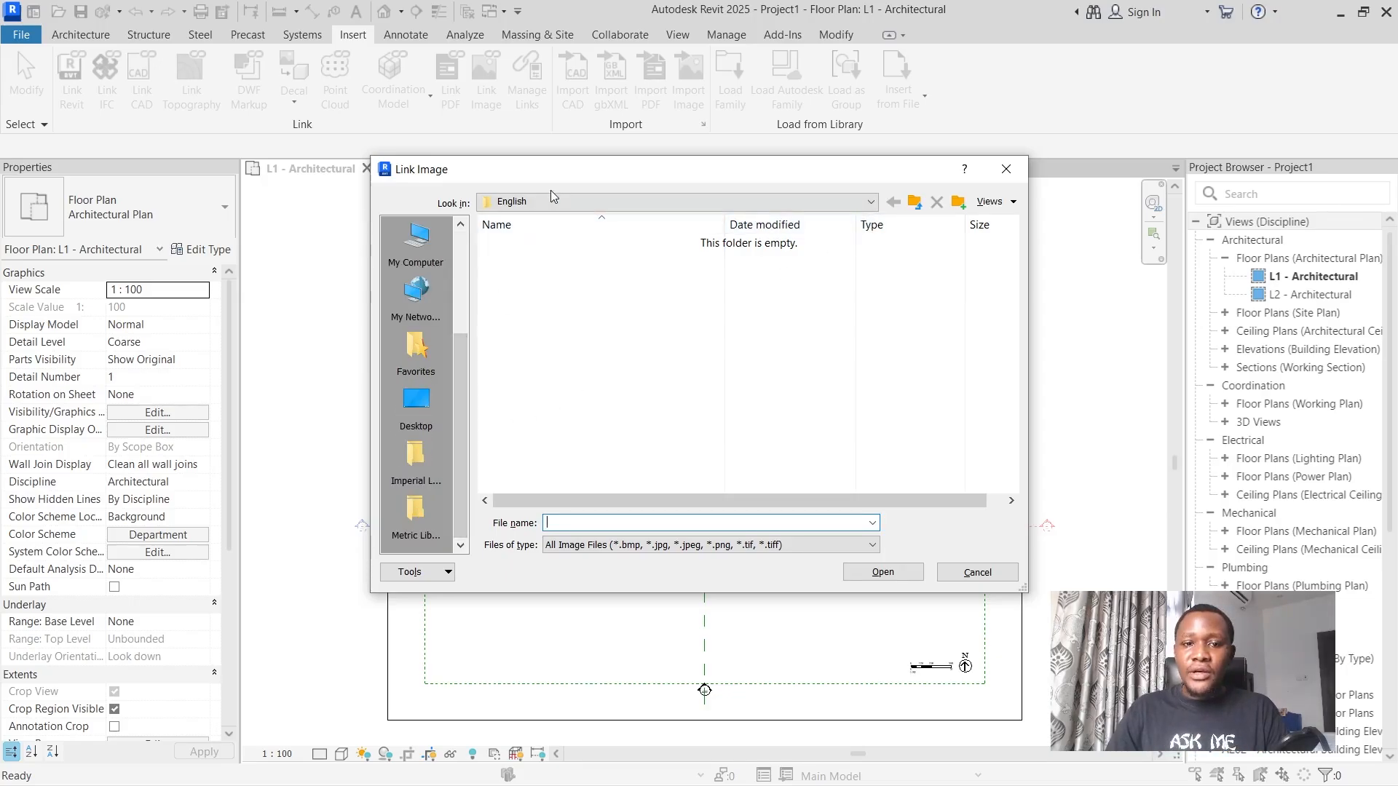
pyautogui.click(552, 201)
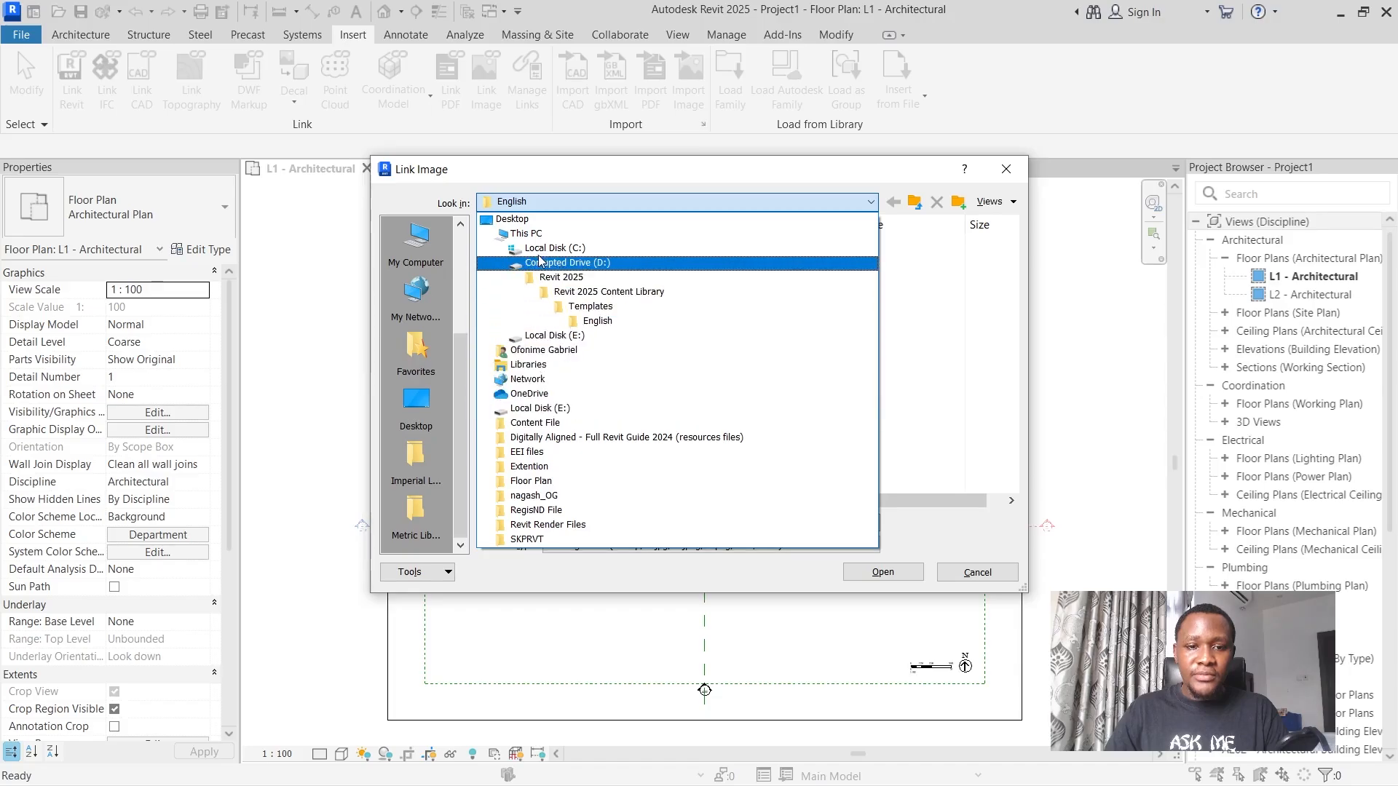
pyautogui.click(542, 349)
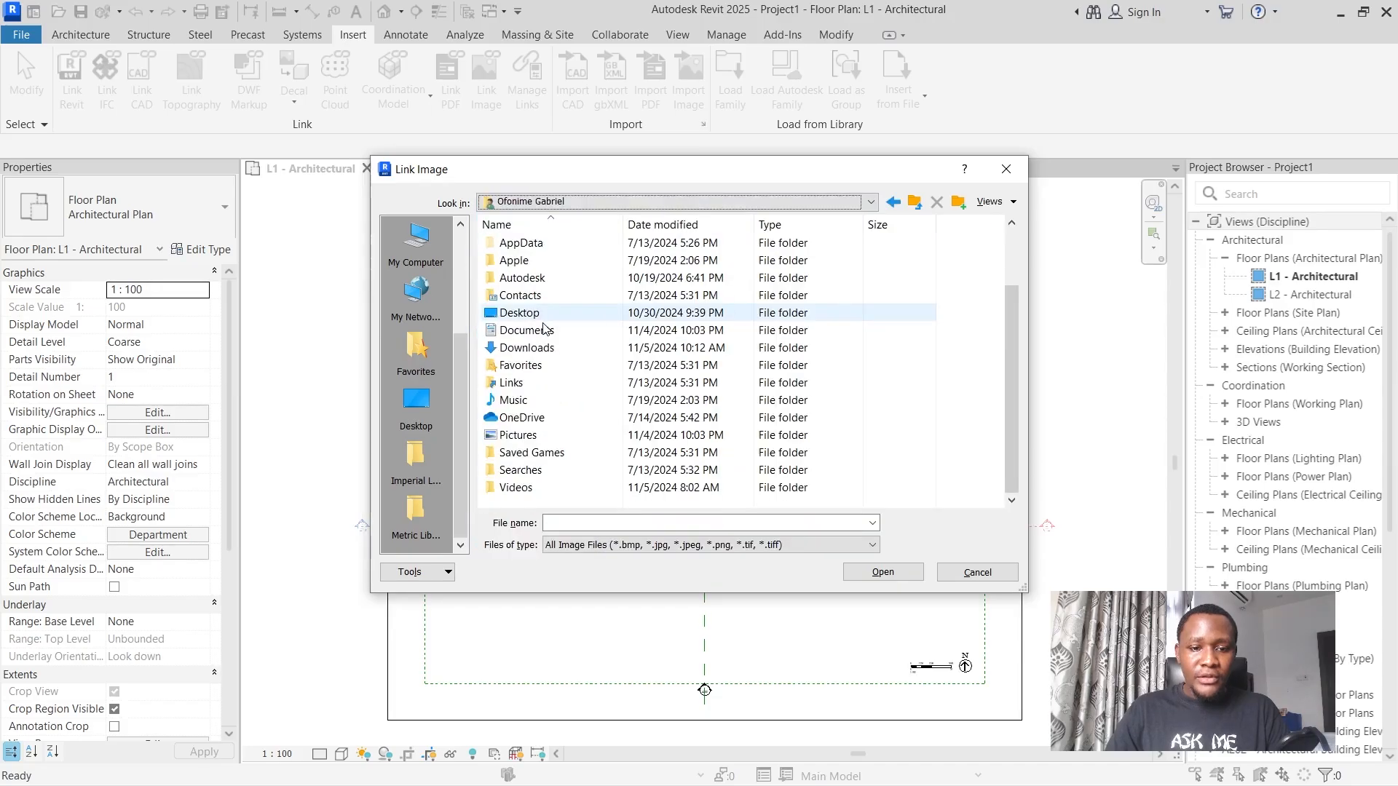
pyautogui.doubleClick(523, 436)
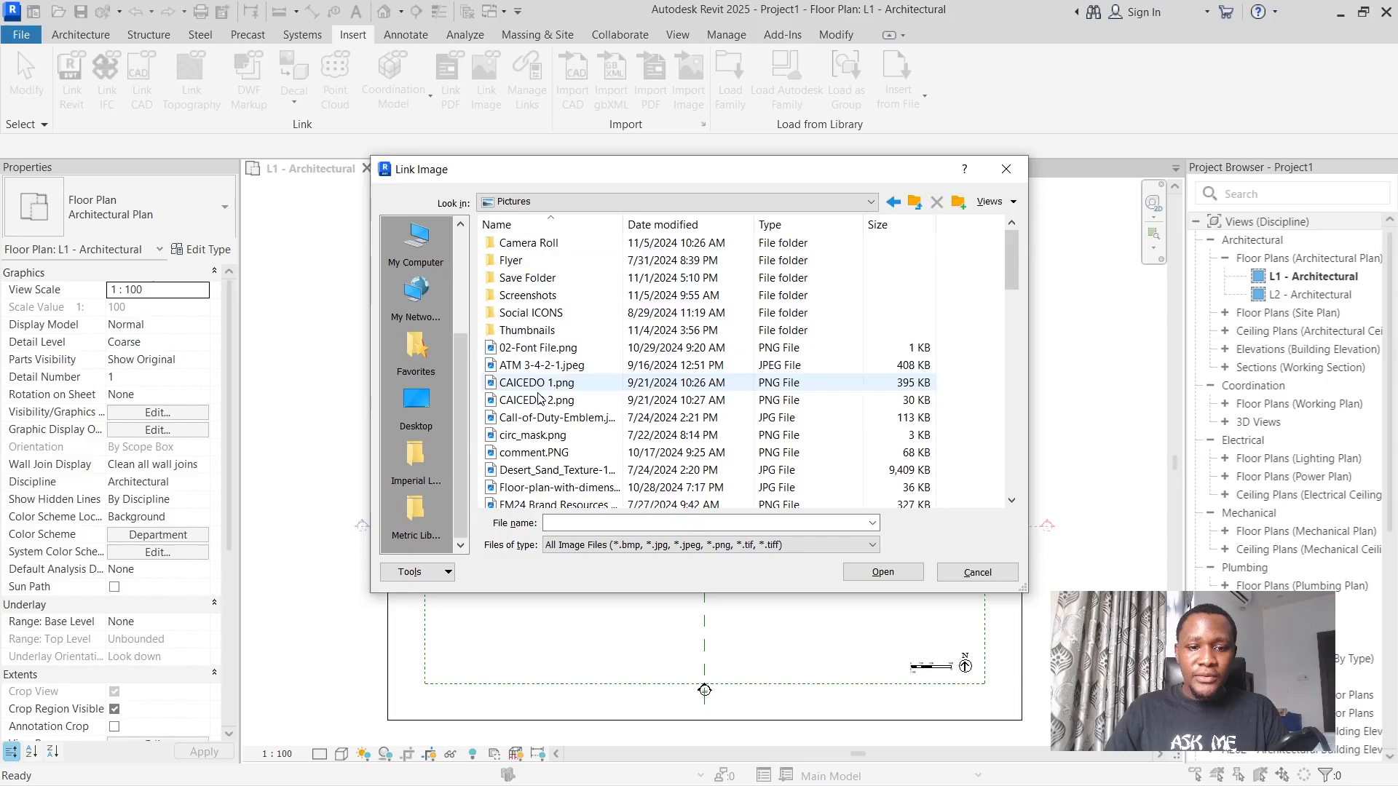
pyautogui.scroll(-1, 533, 423)
pyautogui.click(538, 436)
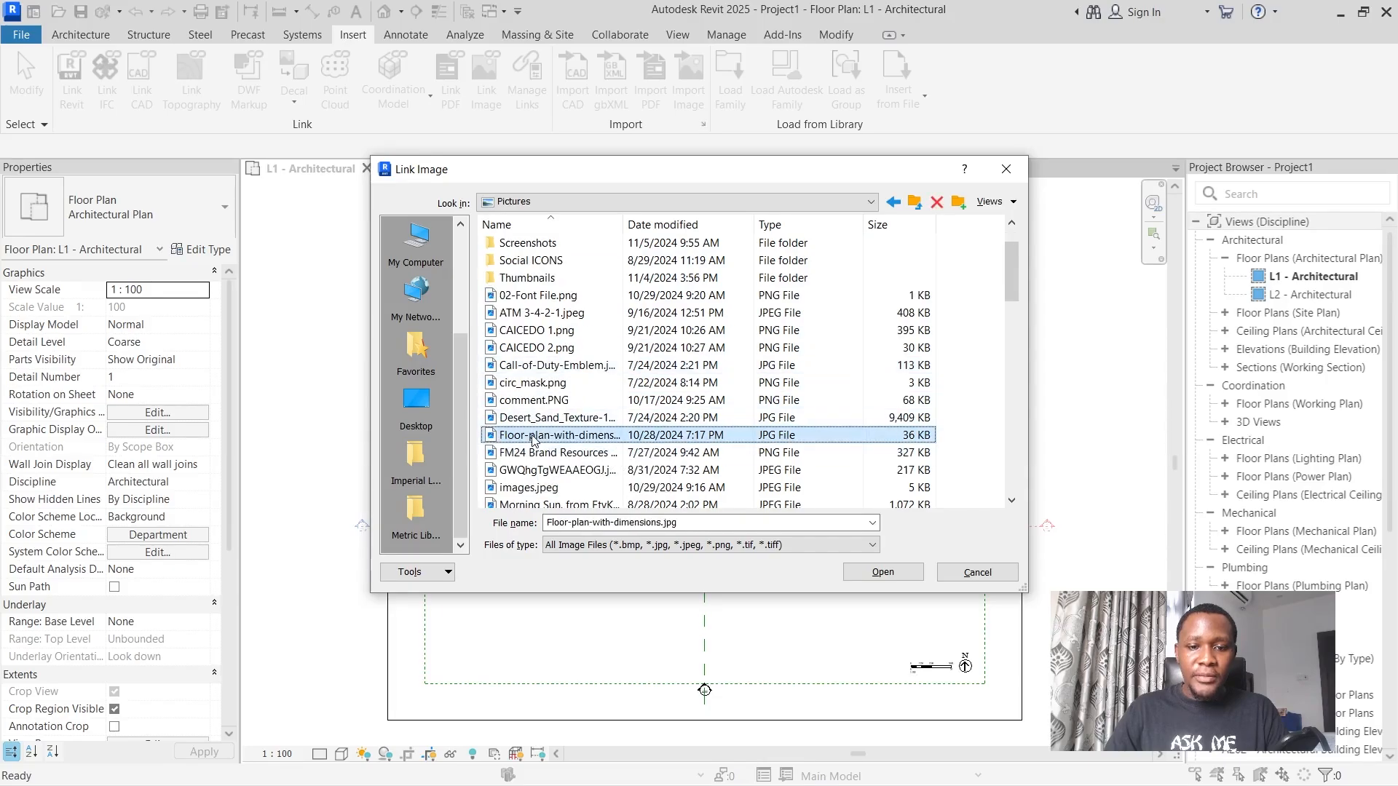
pyautogui.click(882, 572)
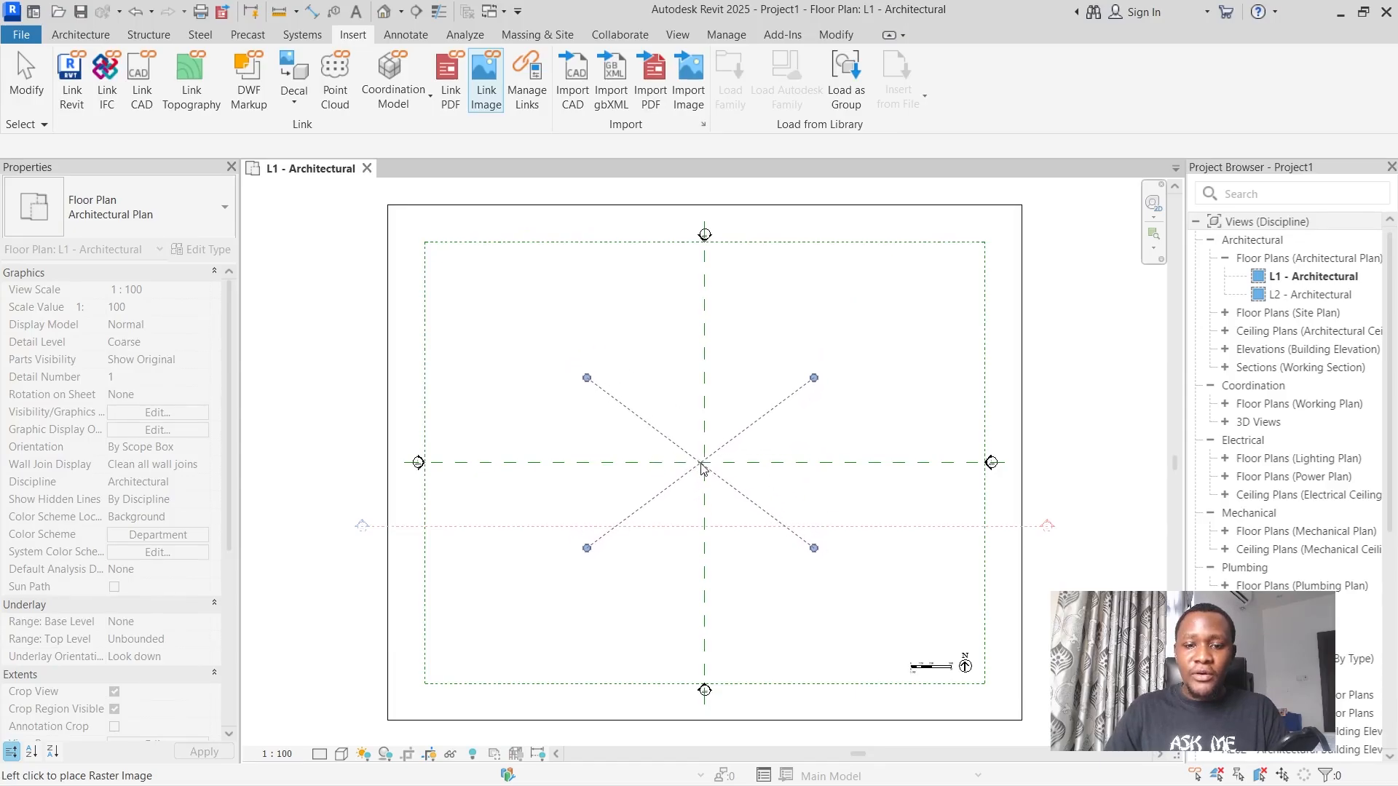
# Place the floor plan image where the reference planes cross in the L1 plan and move it into the upper-left quadrant.
pyautogui.click(703, 466)
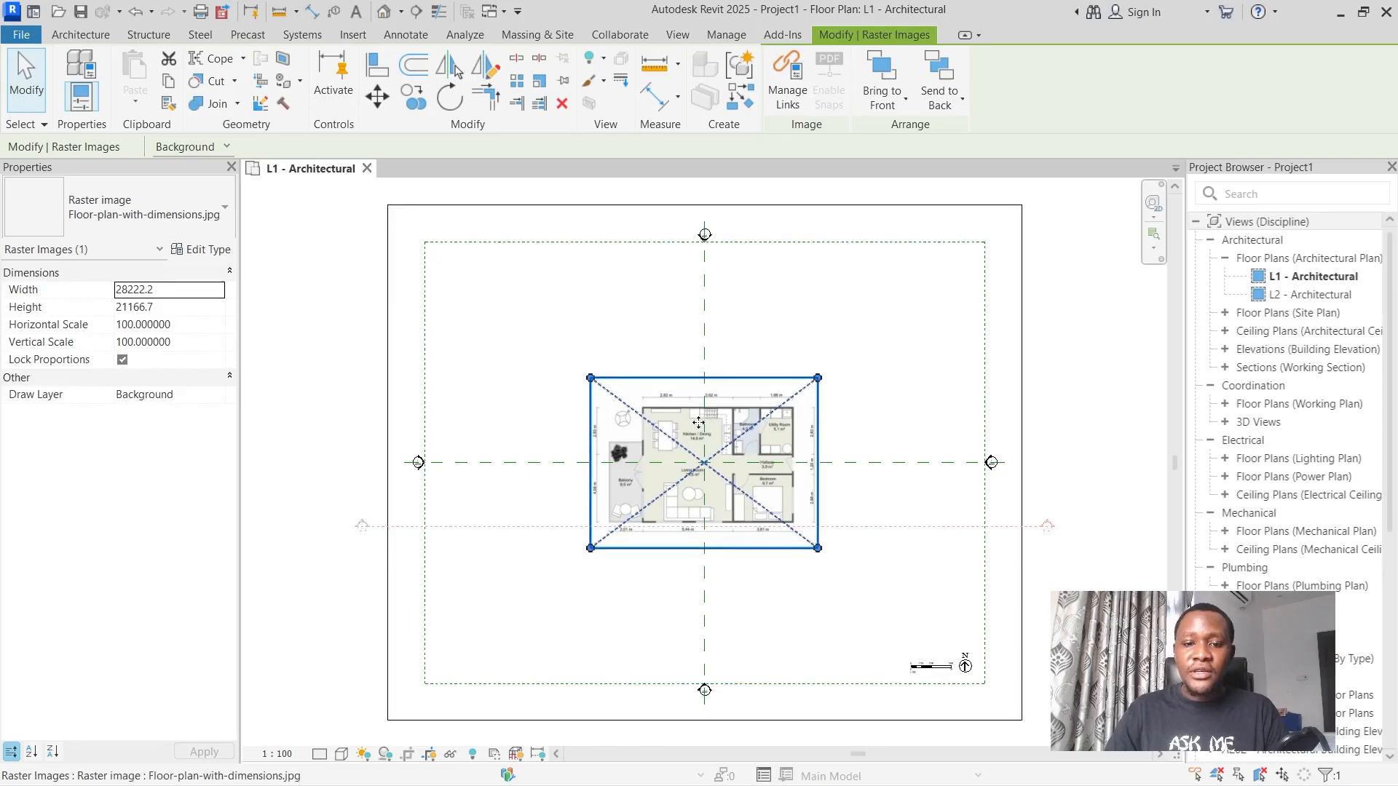
pyautogui.moveTo(698, 422); pyautogui.dragTo(566, 307)
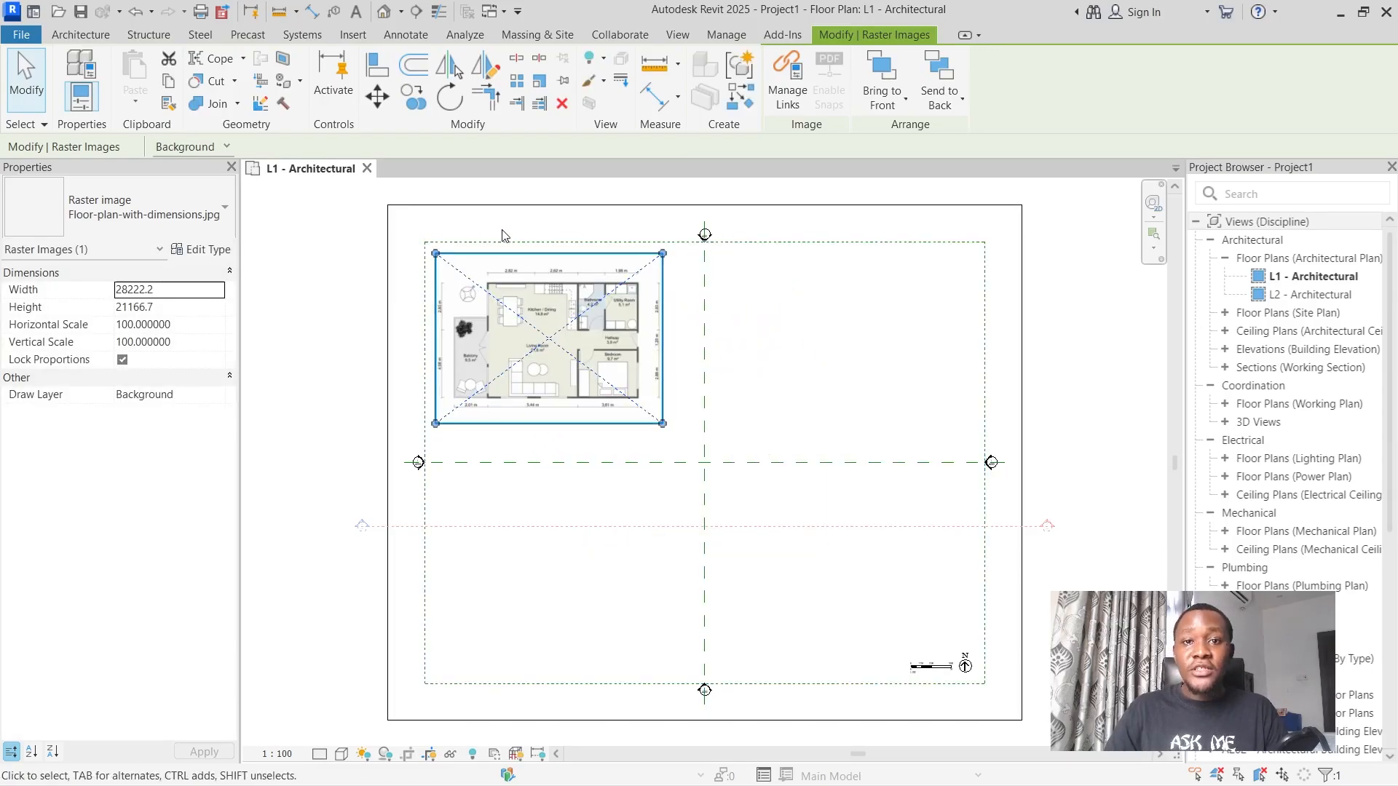
pyautogui.scroll(3, 563, 297)
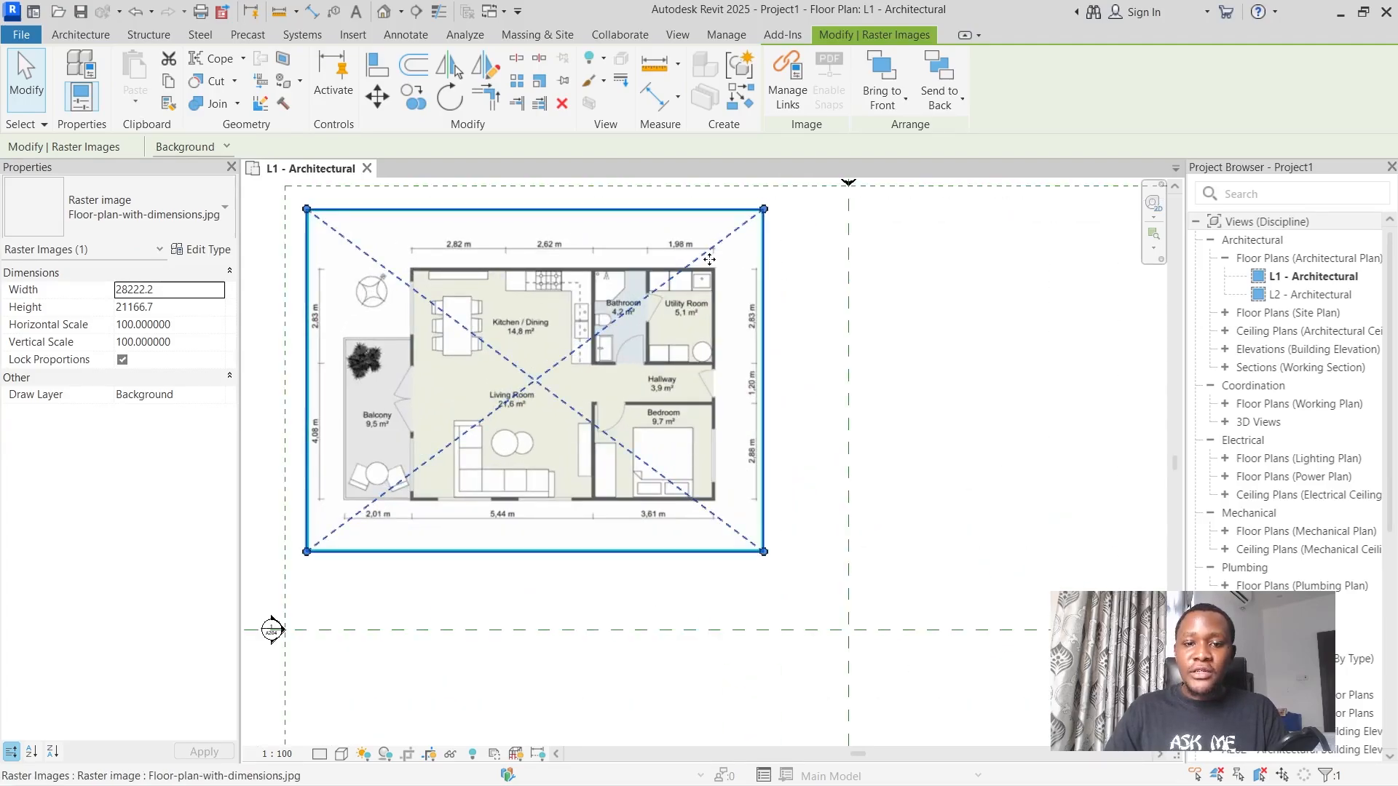
pyautogui.scroll(-4, 670, 267)
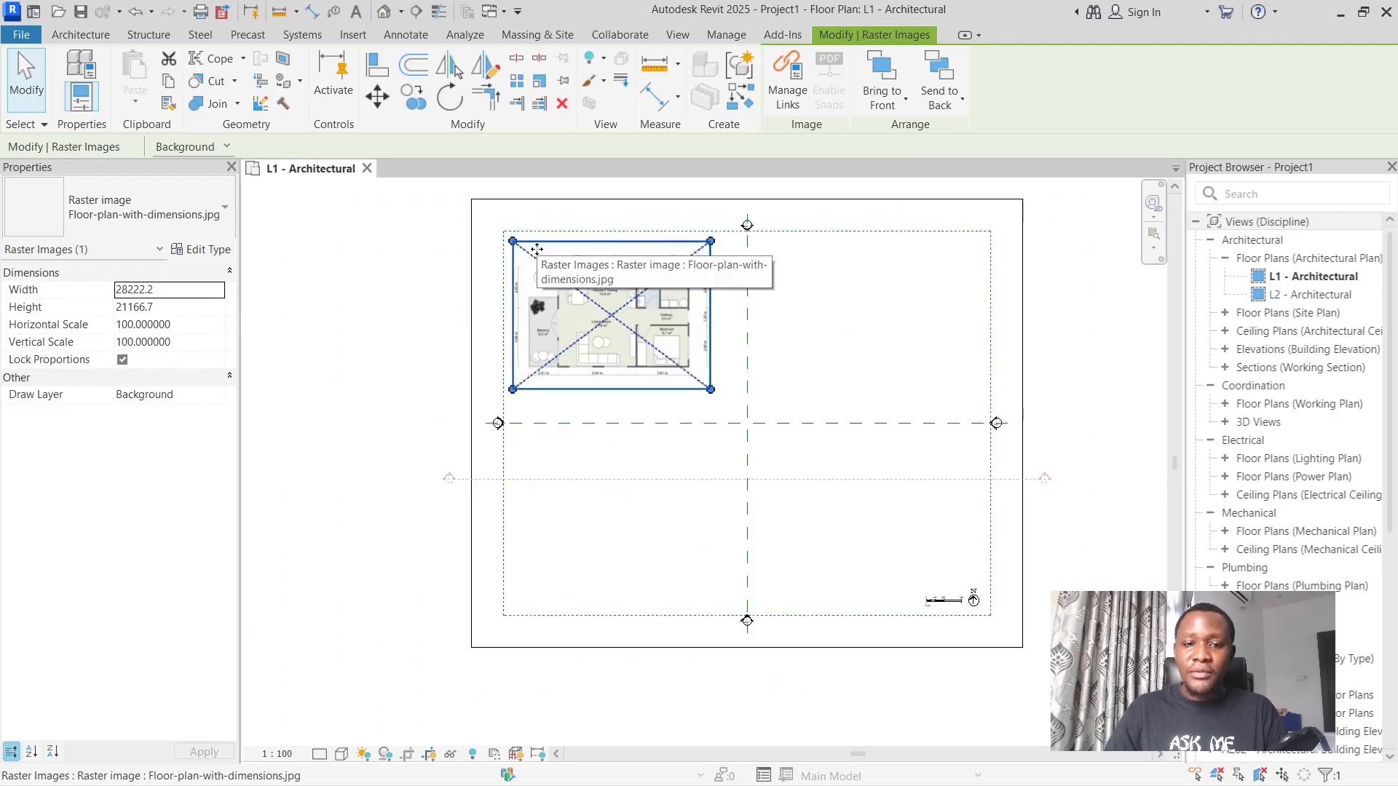
pyautogui.click(792, 306)
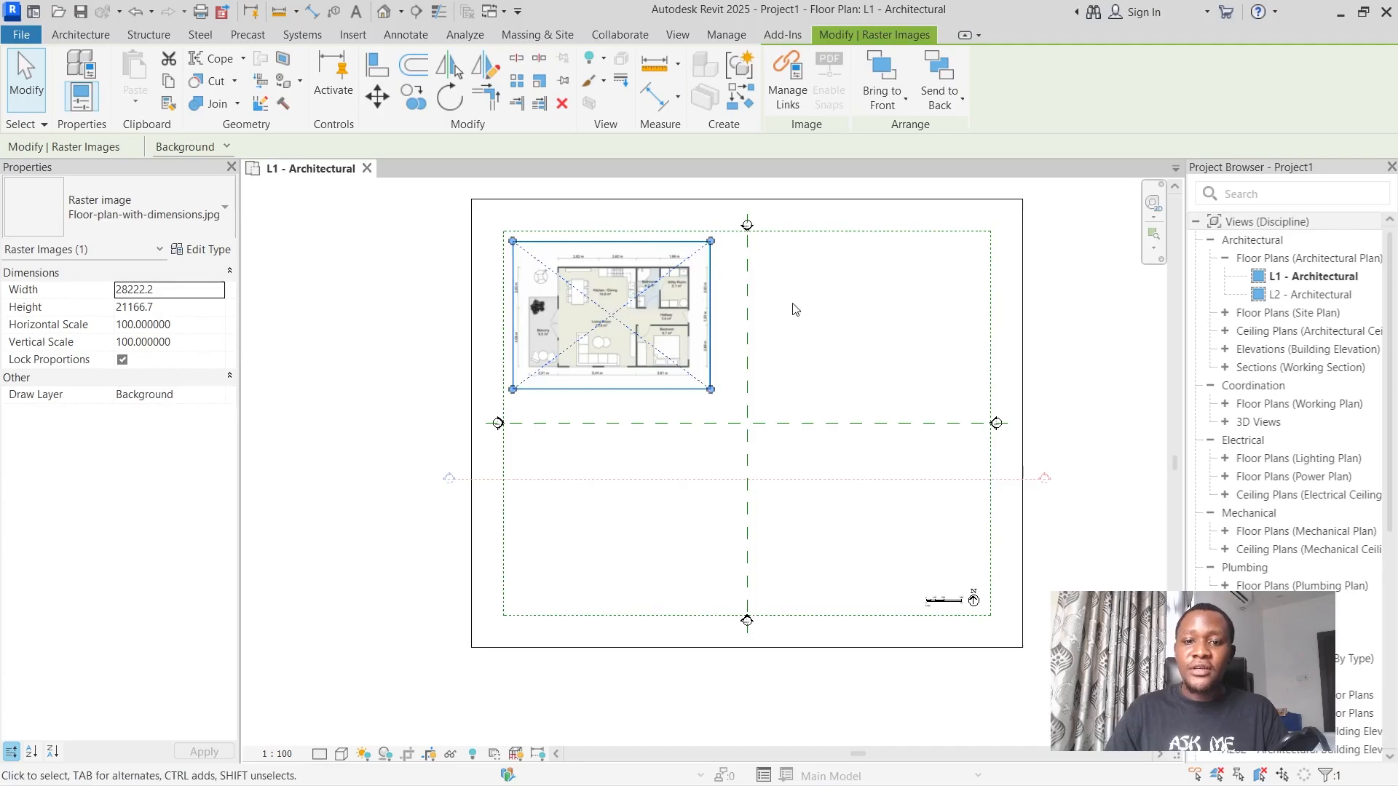
# Examine the rooms and dimensions shown on the linked floor plan image.
pyautogui.scroll(2, 597, 277)
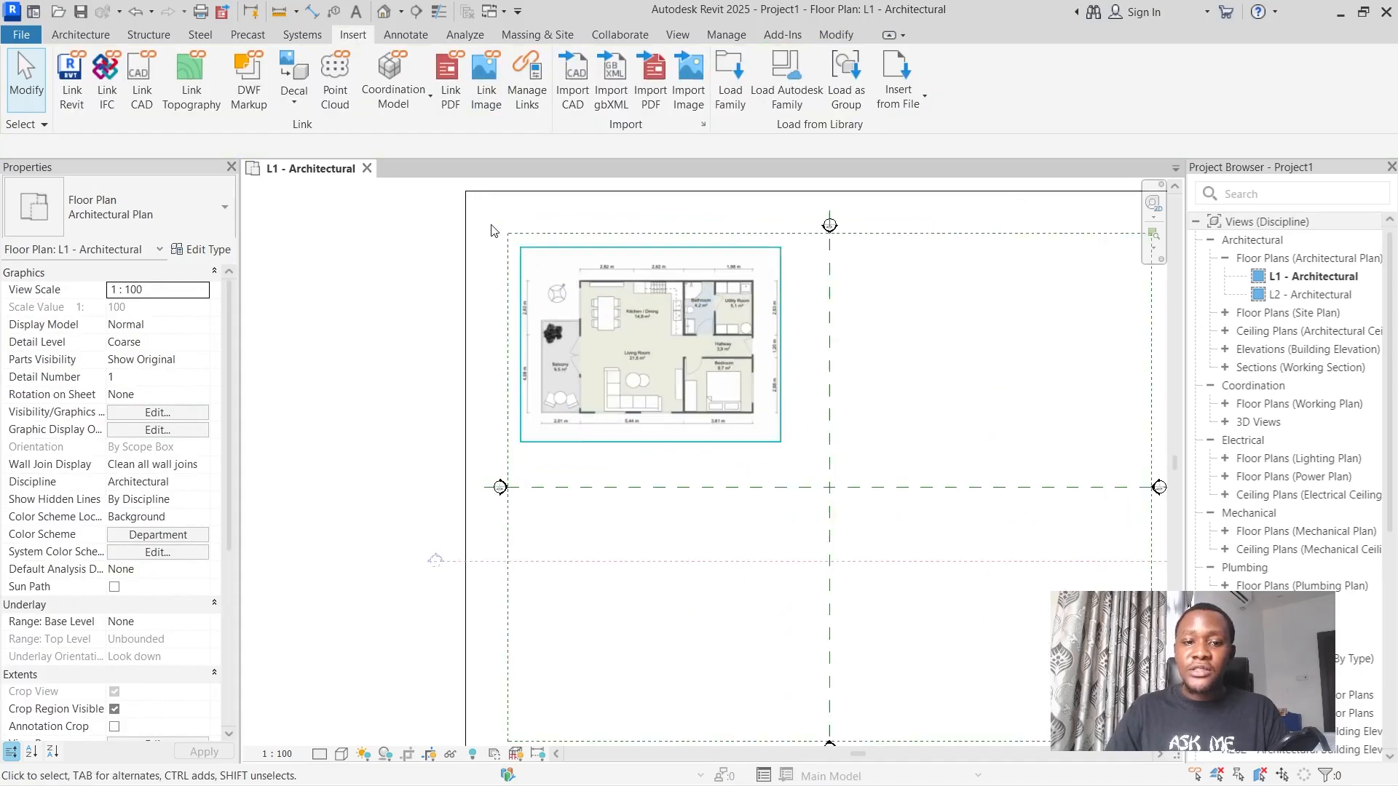
pyautogui.scroll(-3, 653, 273)
pyautogui.scroll(2, 919, 223)
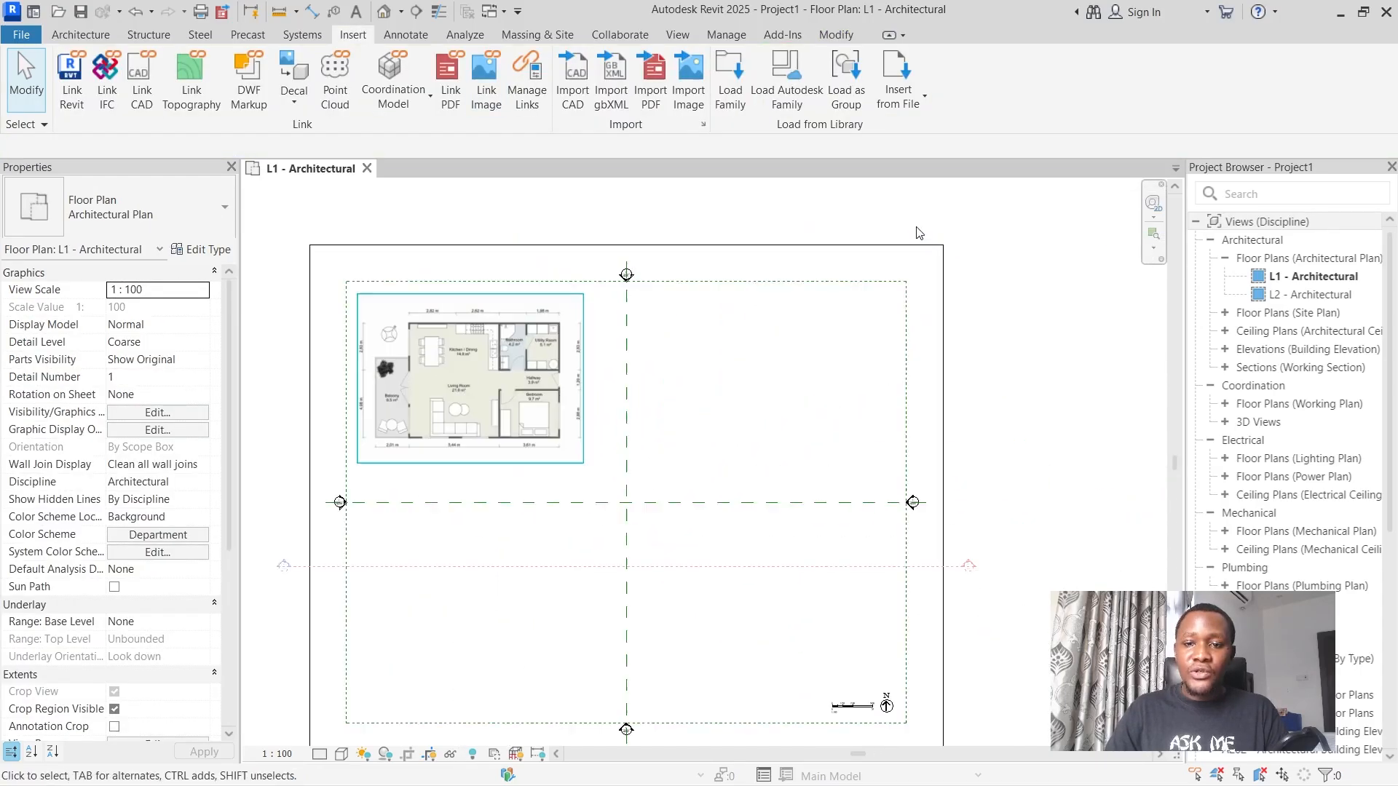
pyautogui.scroll(1, 454, 309)
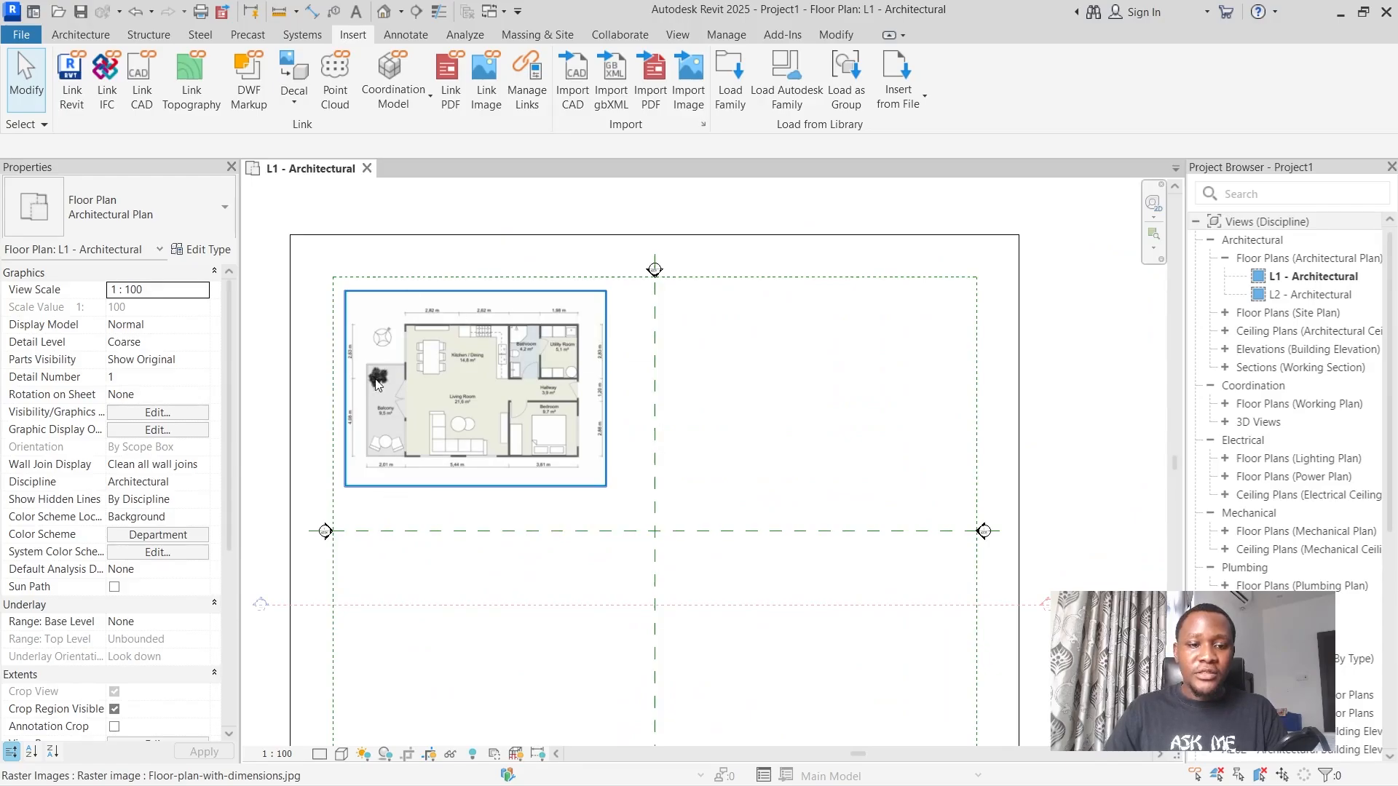
pyautogui.scroll(4, 377, 384)
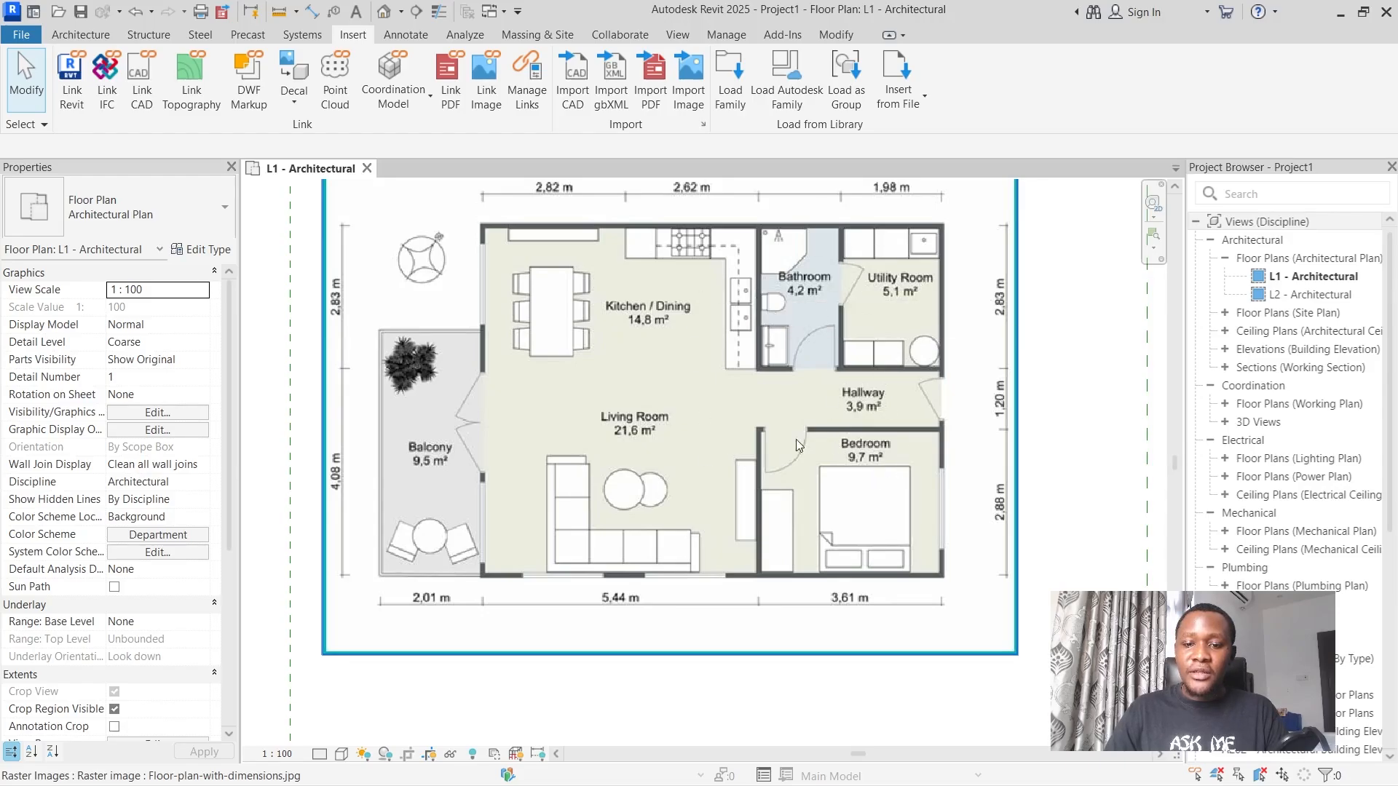
pyautogui.scroll(-6, 878, 552)
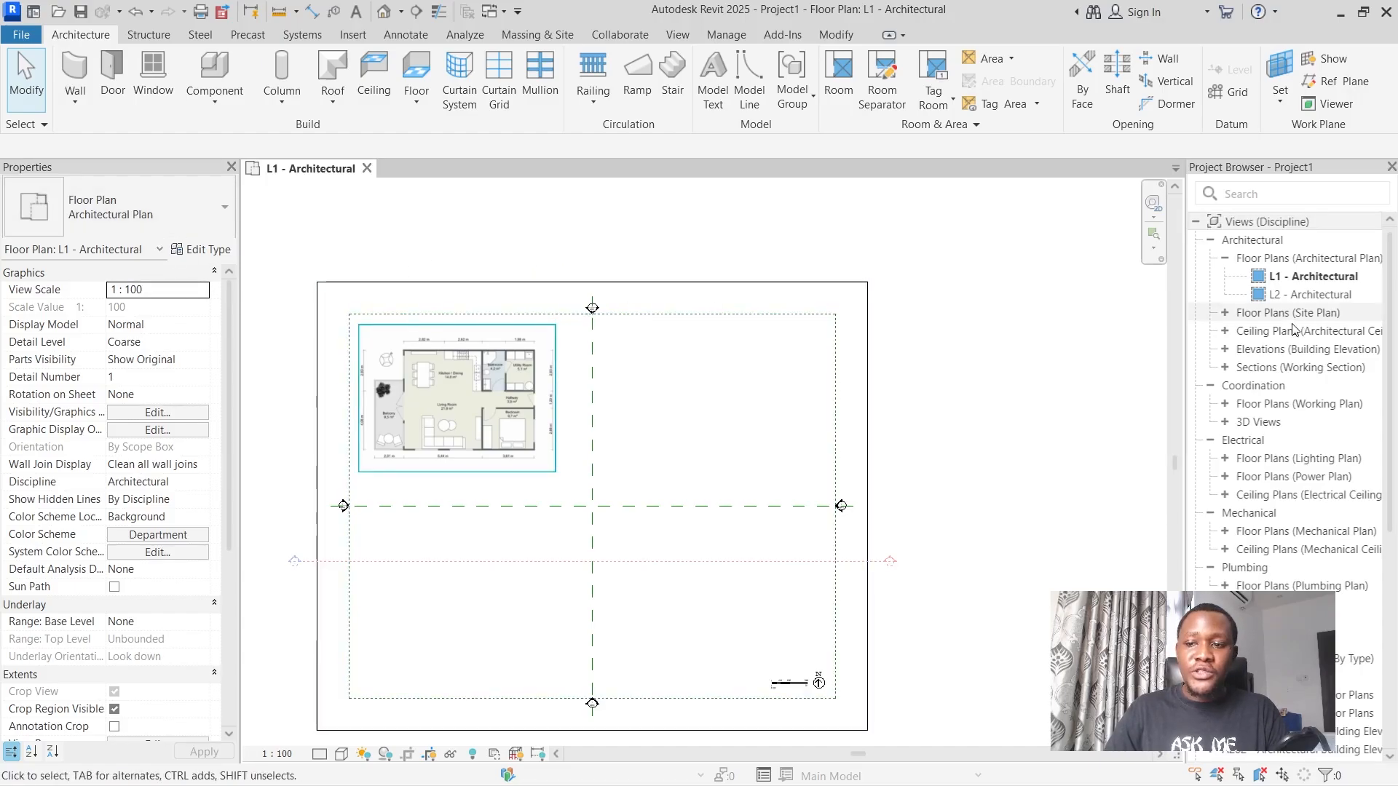
# View the L2 - Architectural floor plan and return to the L1 - Architectural plan.
pyautogui.doubleClick(1306, 294)
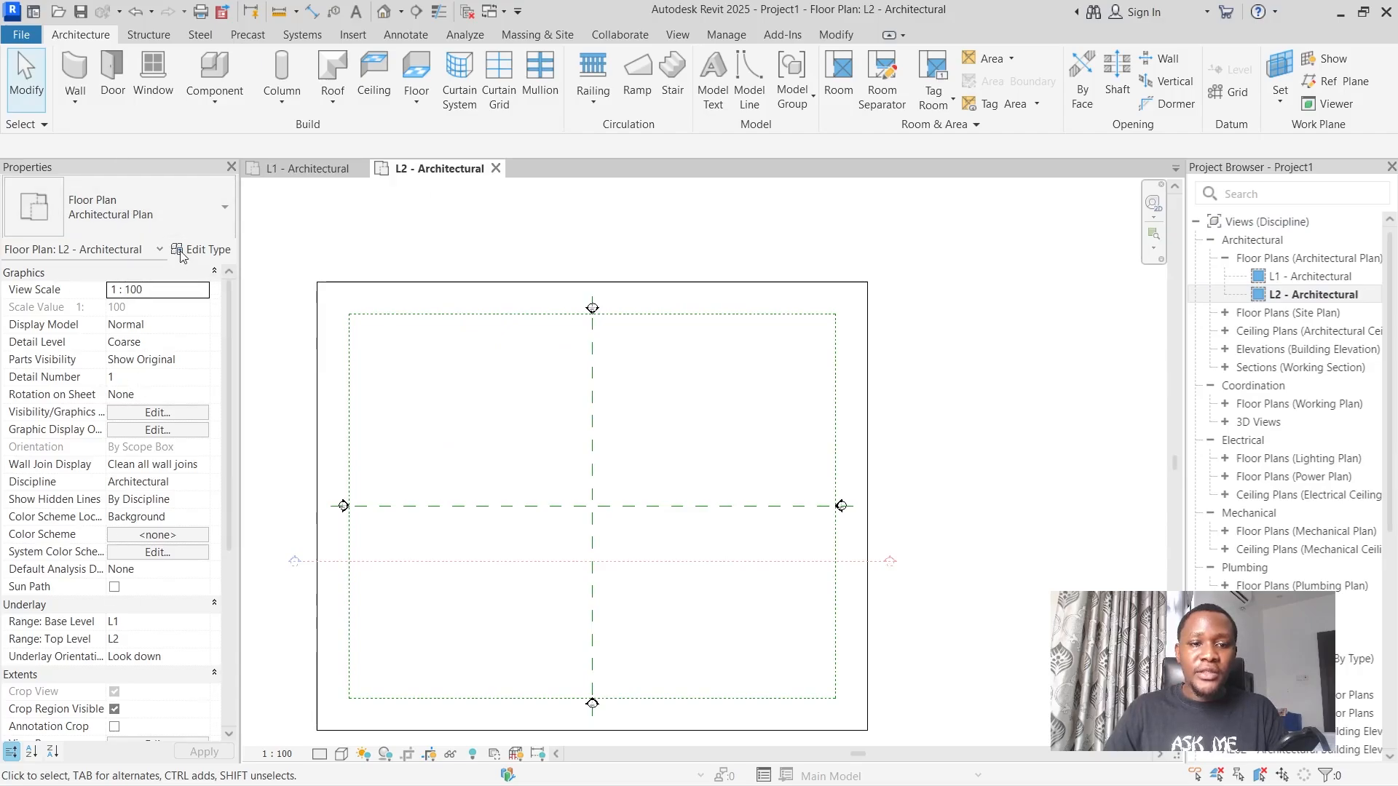
pyautogui.click(307, 168)
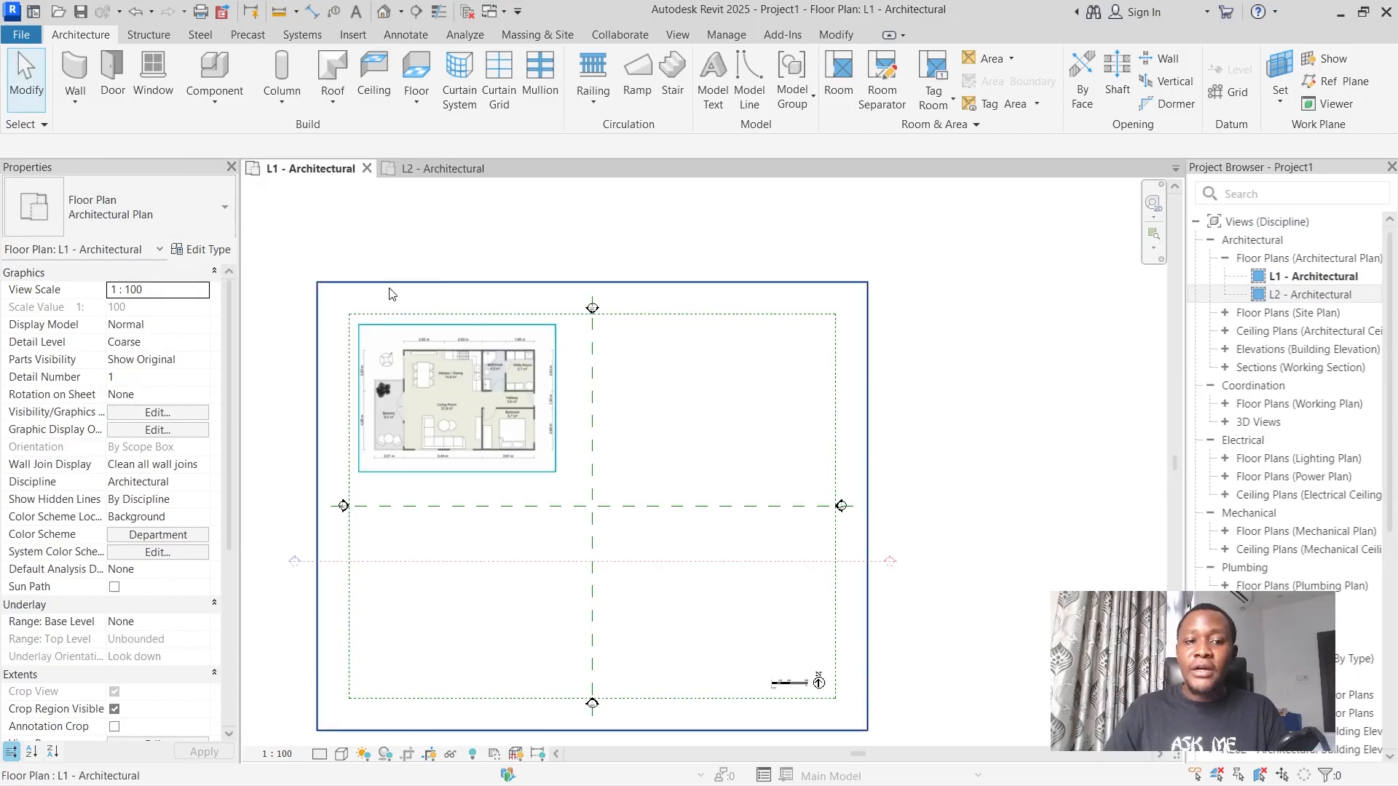
pyautogui.click(430, 364)
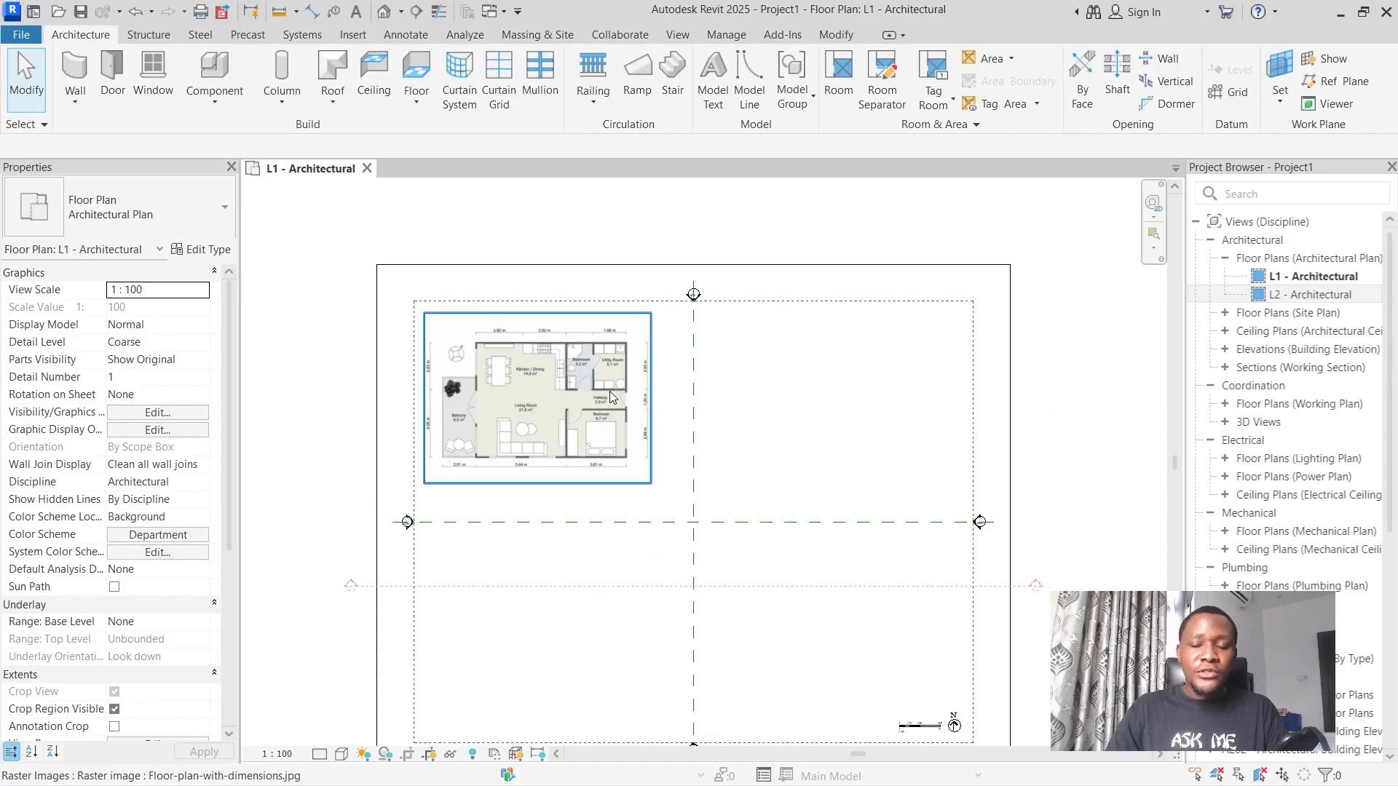
# Draw a rectangle of Generic - 200mm walls about 19000 by 13000 mm in the upper-right quadrant of the L1 plan.
pyautogui.click(75, 72)
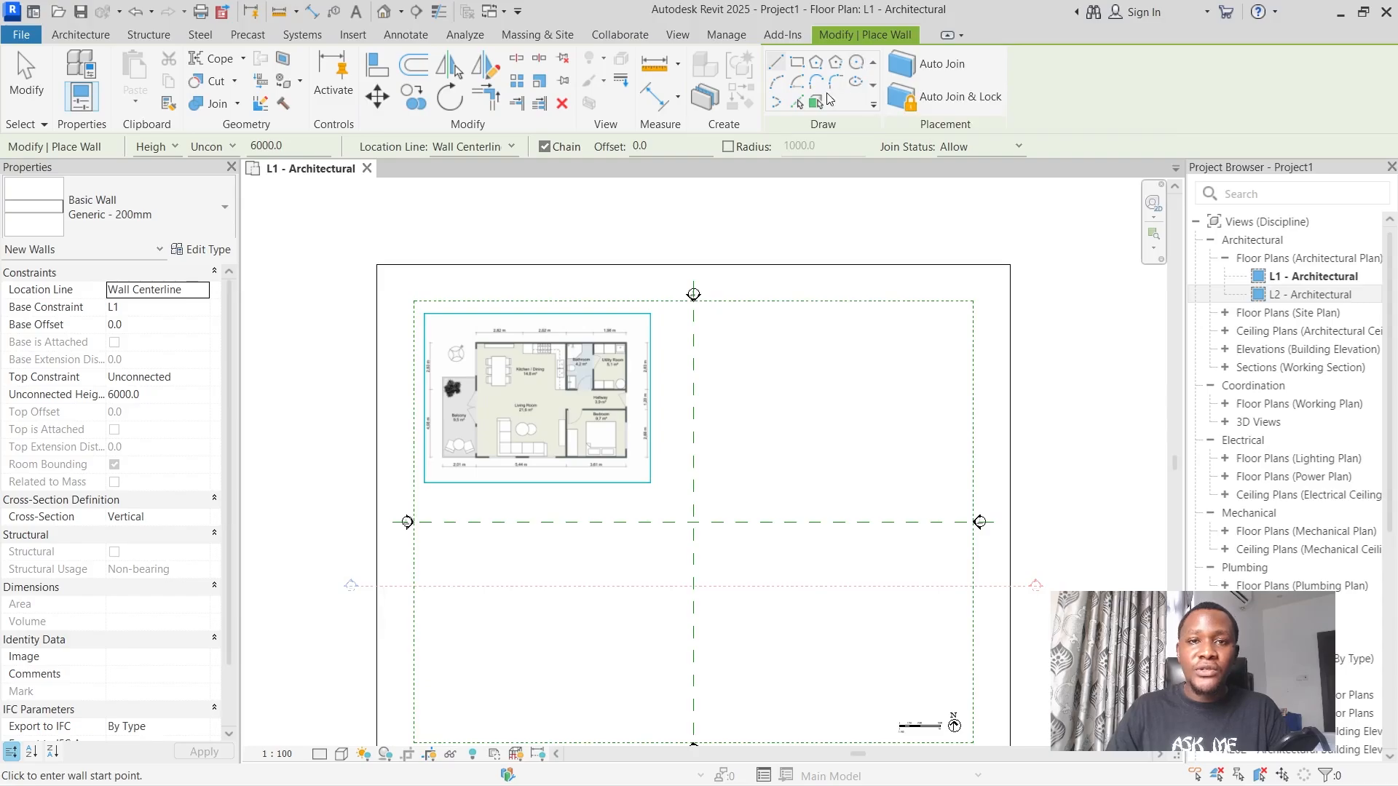
pyautogui.click(798, 63)
pyautogui.scroll(3, 830, 342)
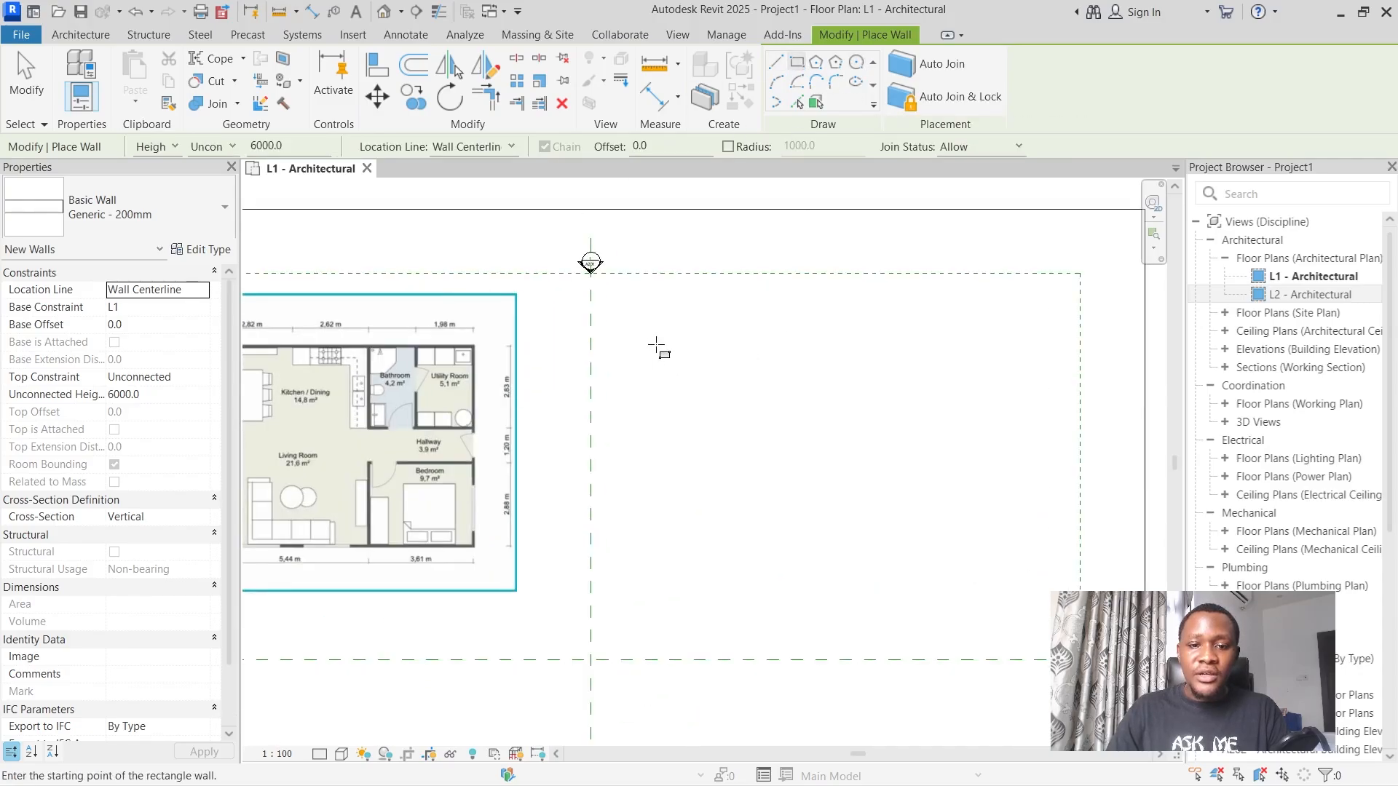
pyautogui.click(655, 344)
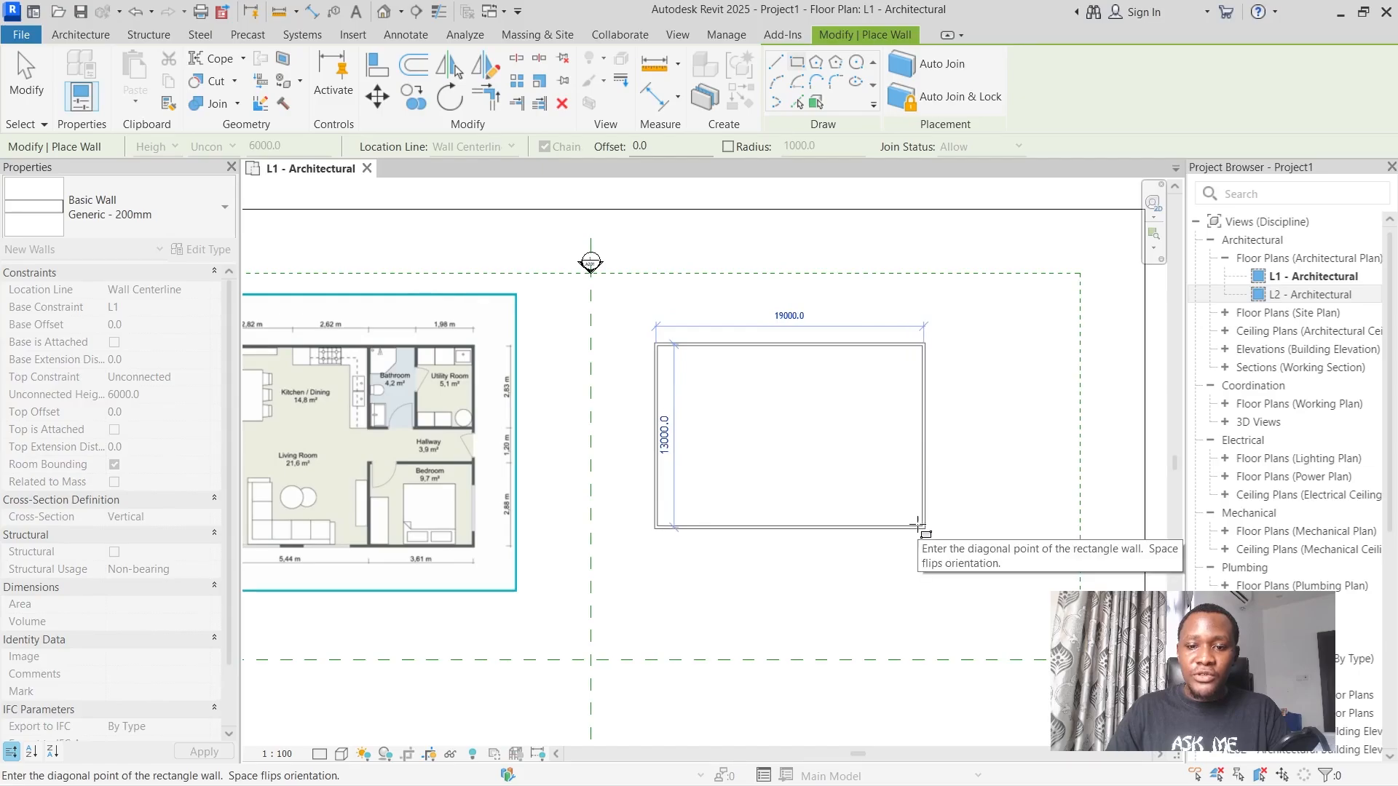
pyautogui.click(922, 525)
pyautogui.scroll(2, 814, 424)
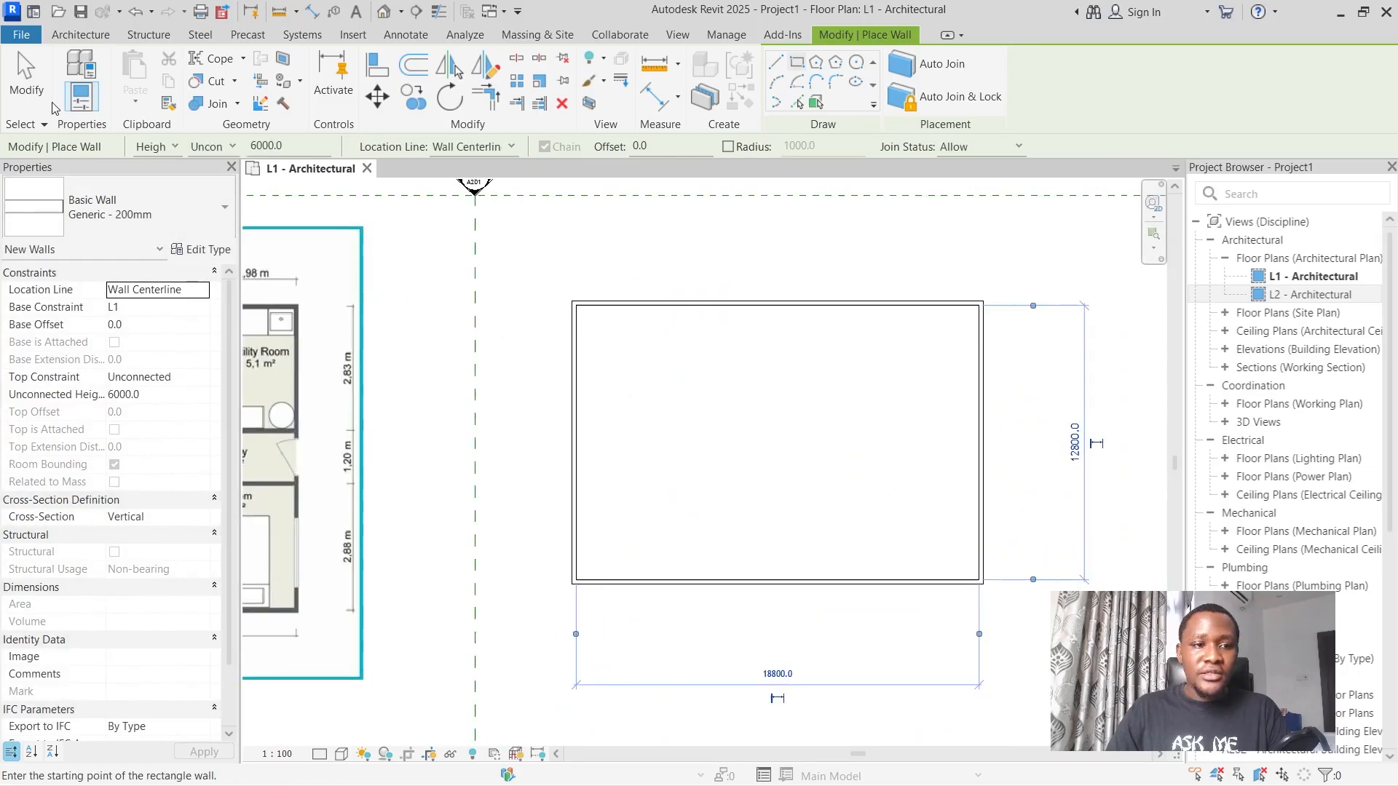
pyautogui.click(26, 80)
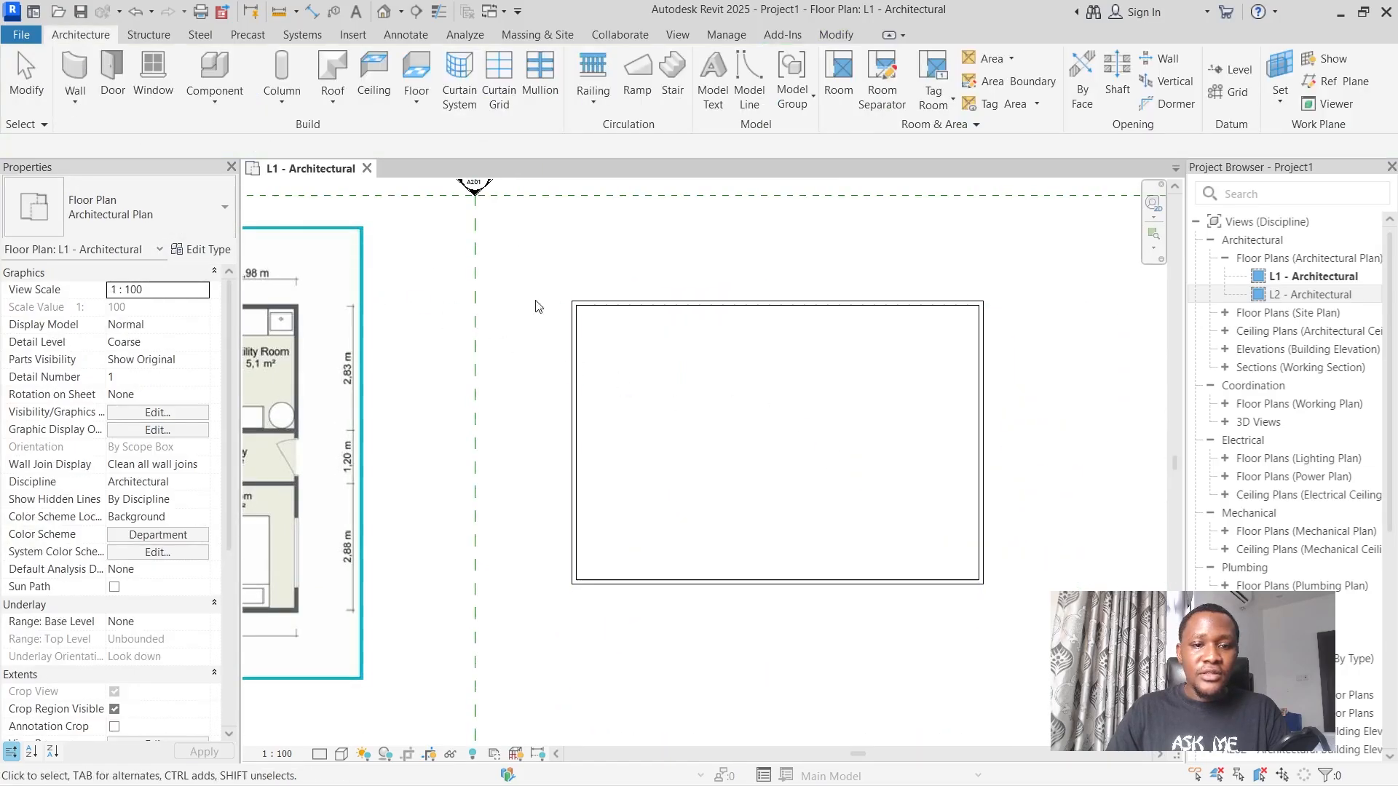
# Check the upper wall's properties and temporary dimension against the dimensions on the floor plan image.
pyautogui.click(732, 313)
pyautogui.scroll(1, 1043, 481)
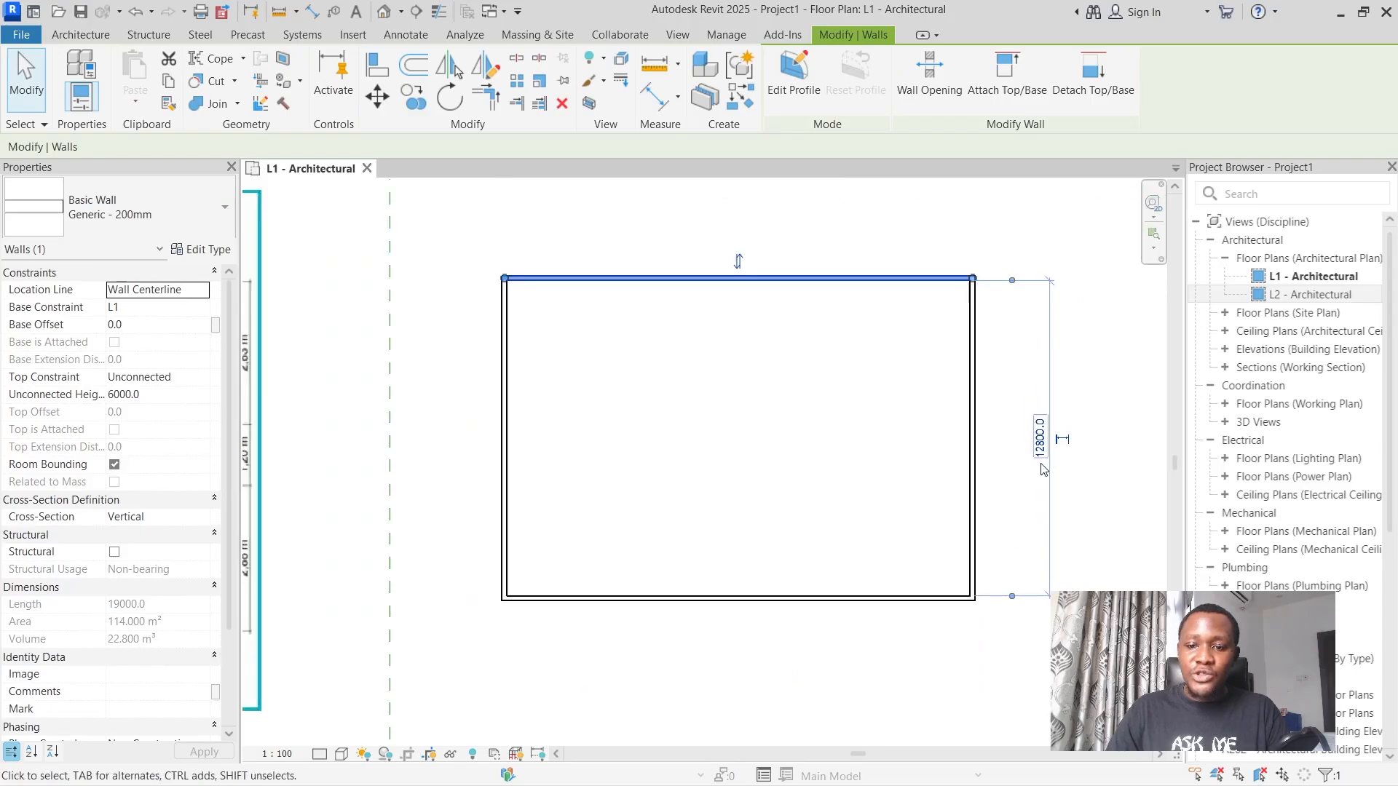
pyautogui.scroll(-1, 1051, 452)
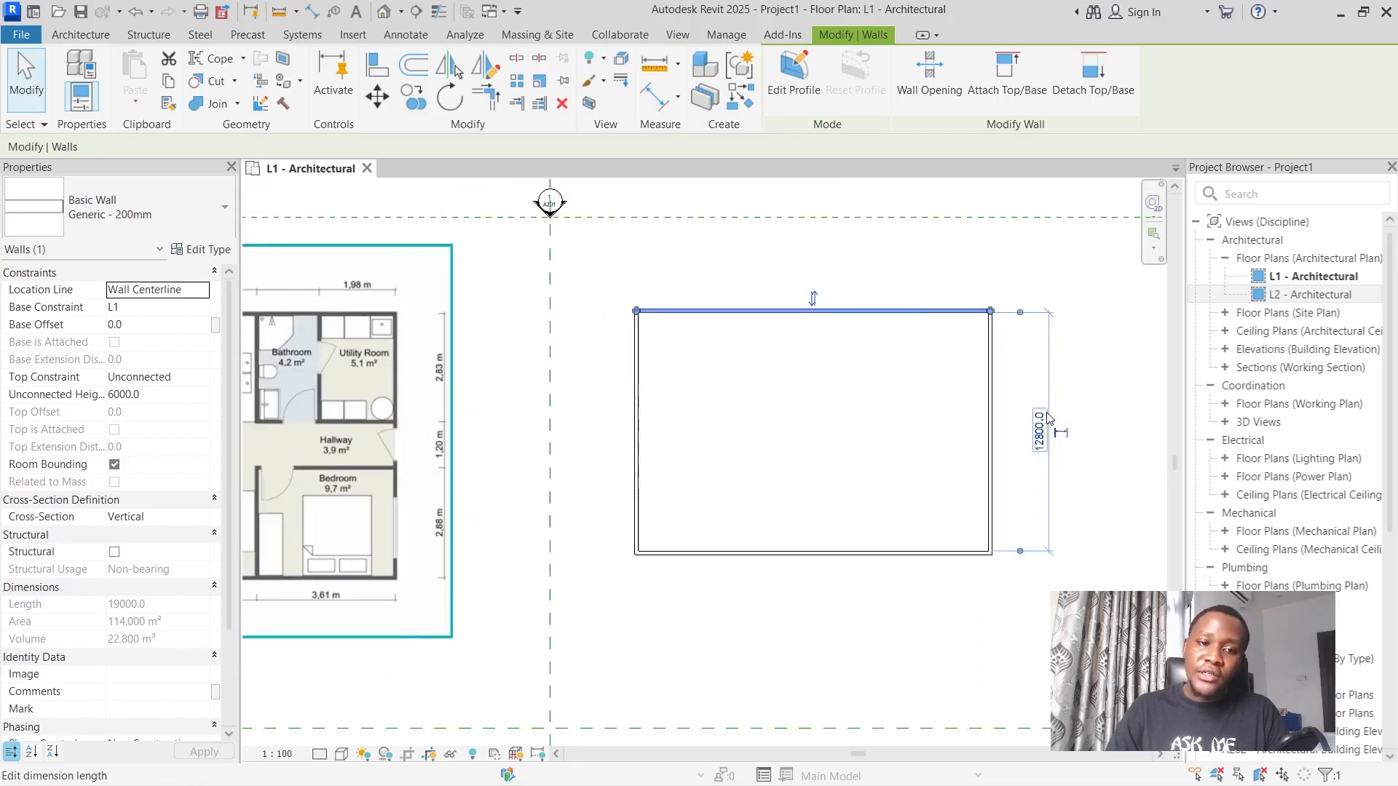
pyautogui.scroll(-1, 420, 448)
pyautogui.scroll(2, 419, 430)
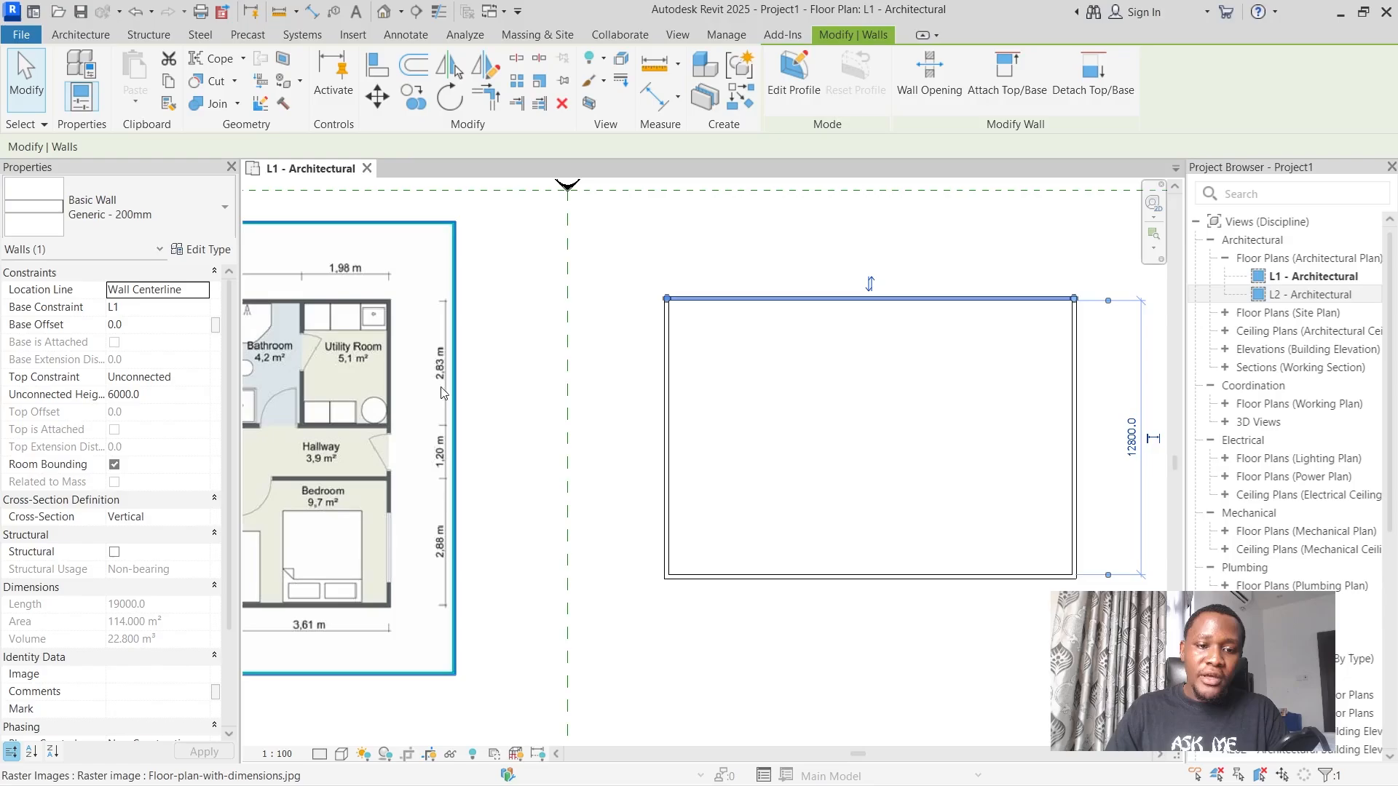
pyautogui.scroll(-1, 470, 412)
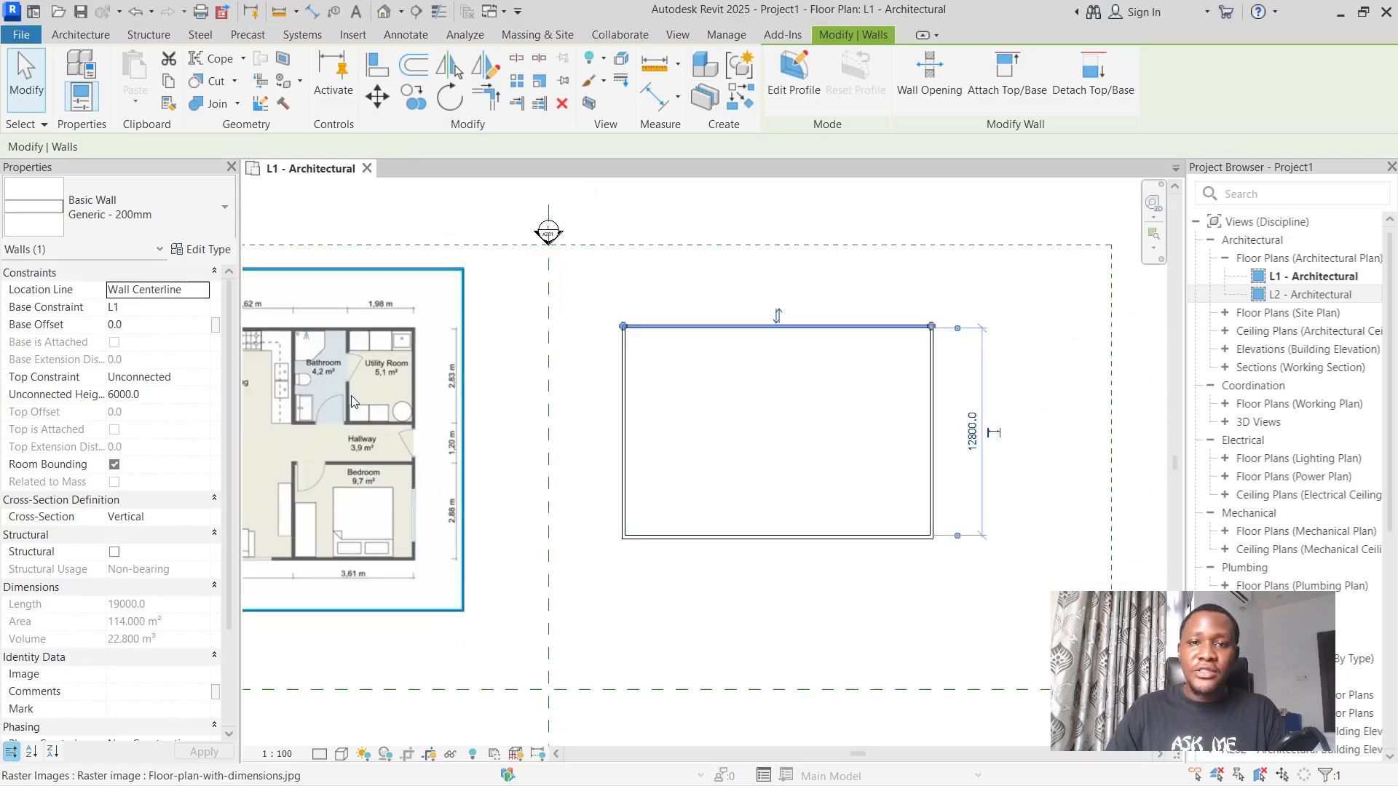
pyautogui.scroll(-1, 714, 352)
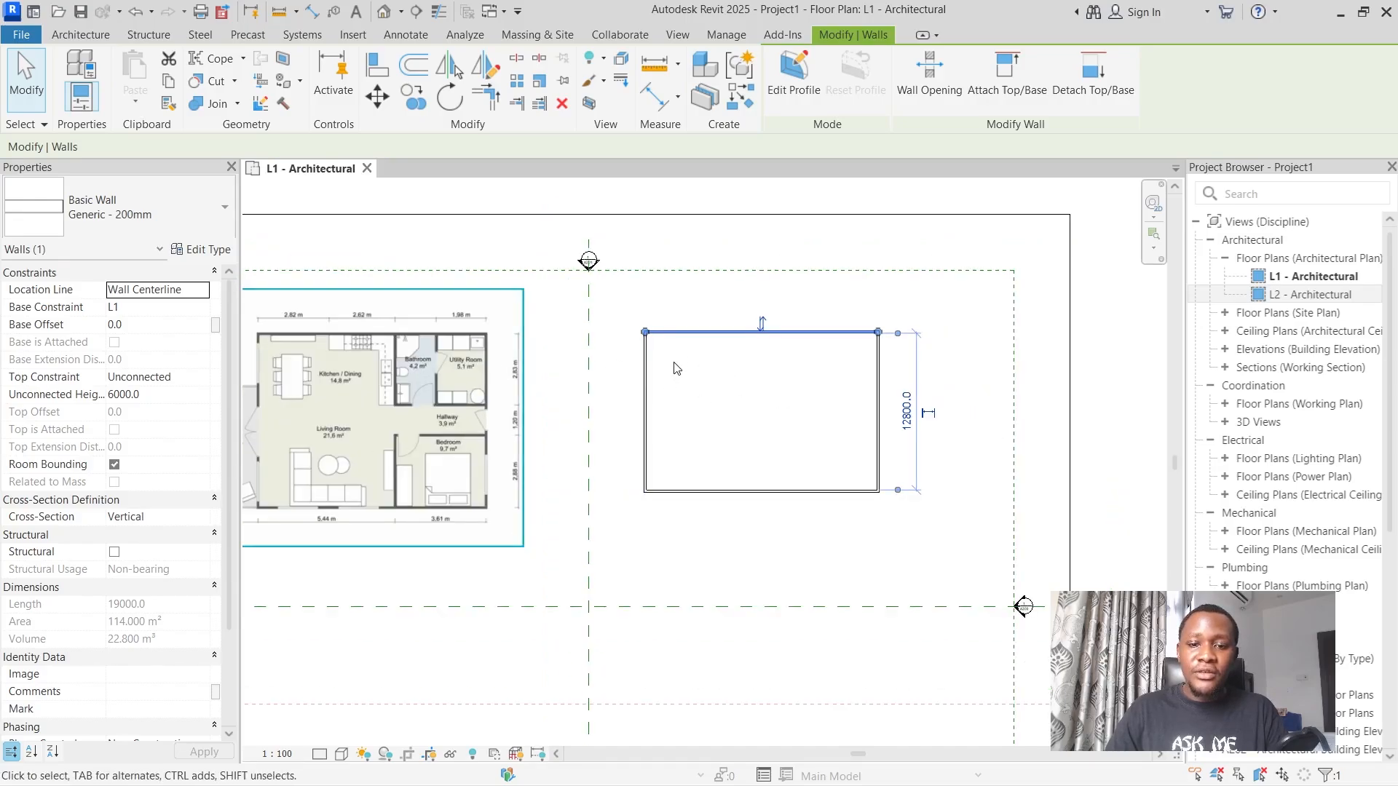
pyautogui.click(80, 36)
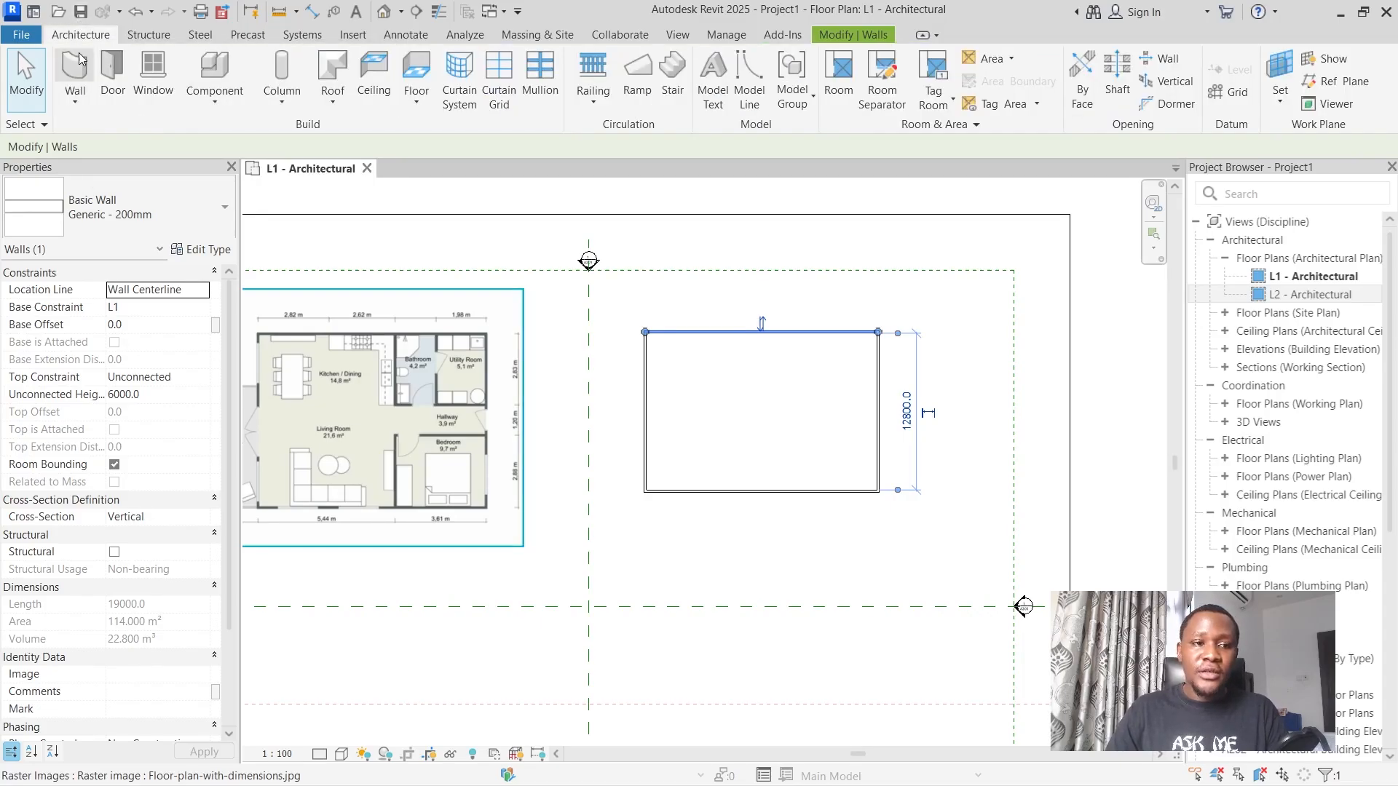
pyautogui.click(860, 254)
pyautogui.scroll(1, 861, 254)
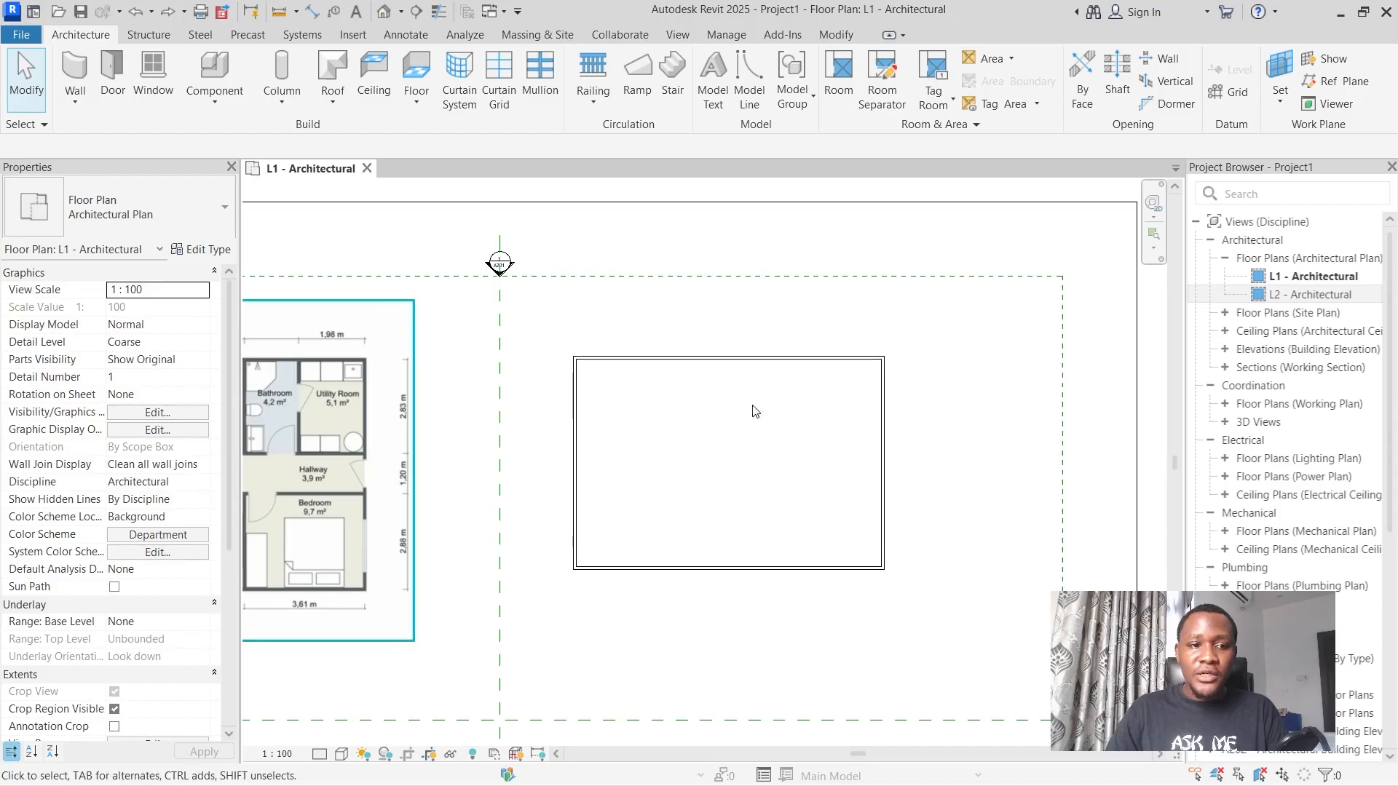
# Draw a vertical Generic - 150mm partition wall from the upper to the lower exterior wall, about 8000 mm from the right exterior wall.
pyautogui.click(86, 77)
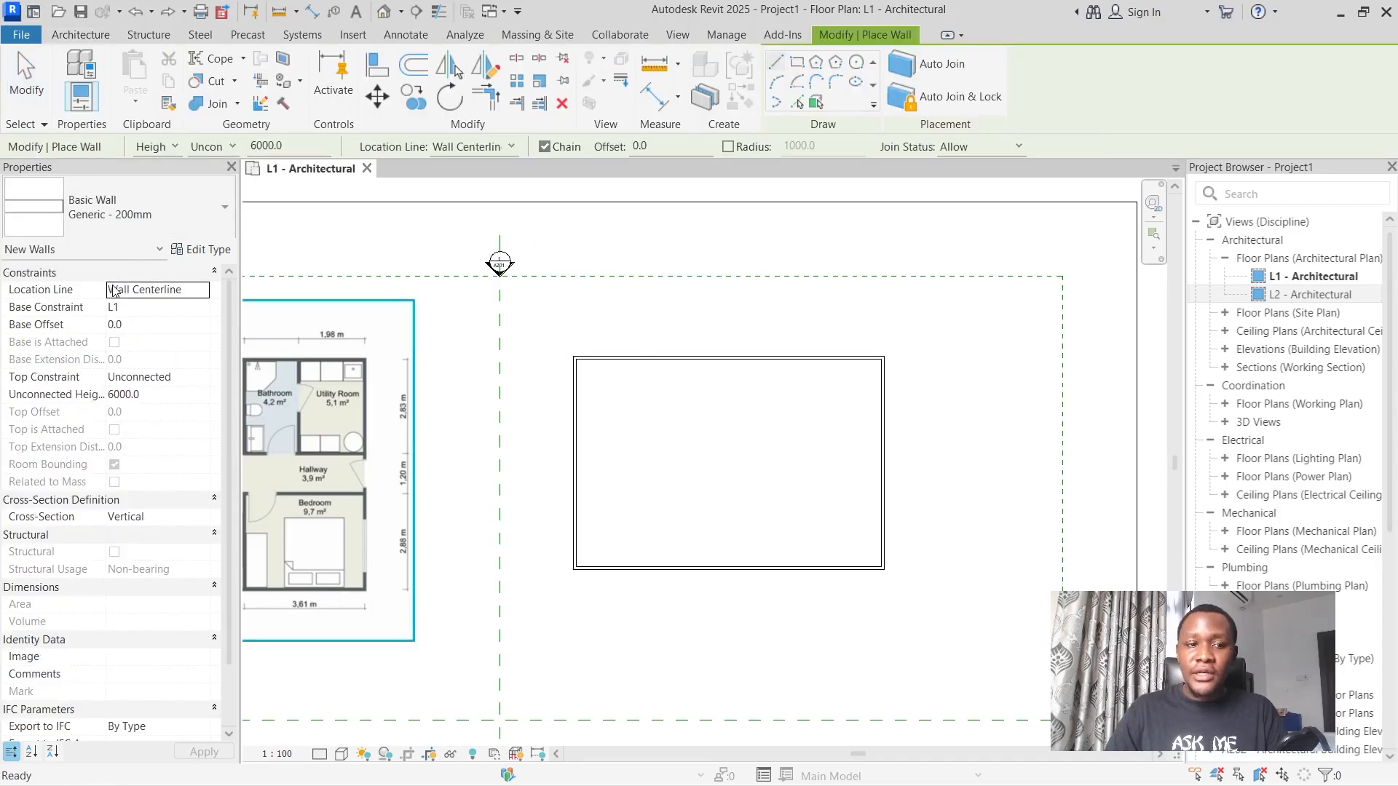
pyautogui.click(124, 217)
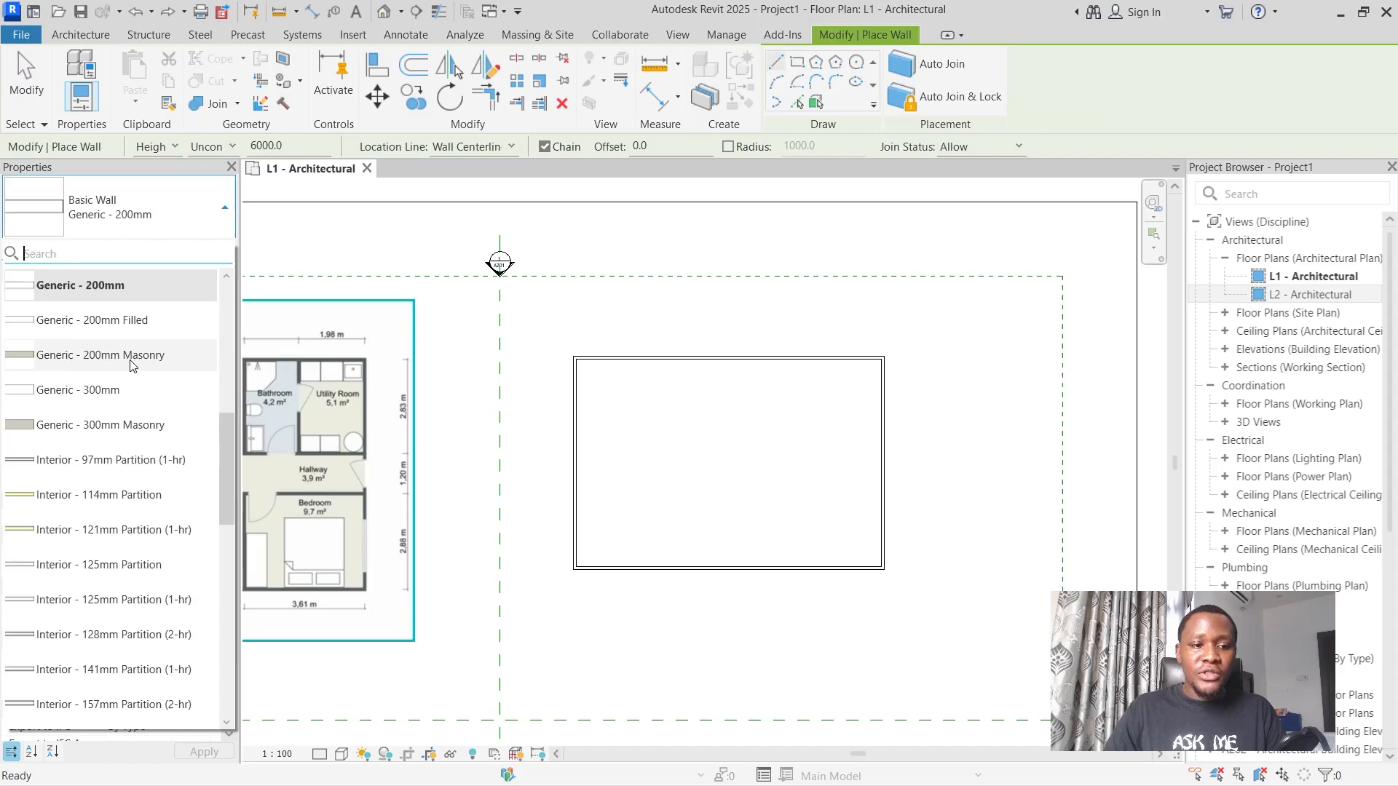
pyautogui.scroll(3, 133, 366)
pyautogui.click(109, 426)
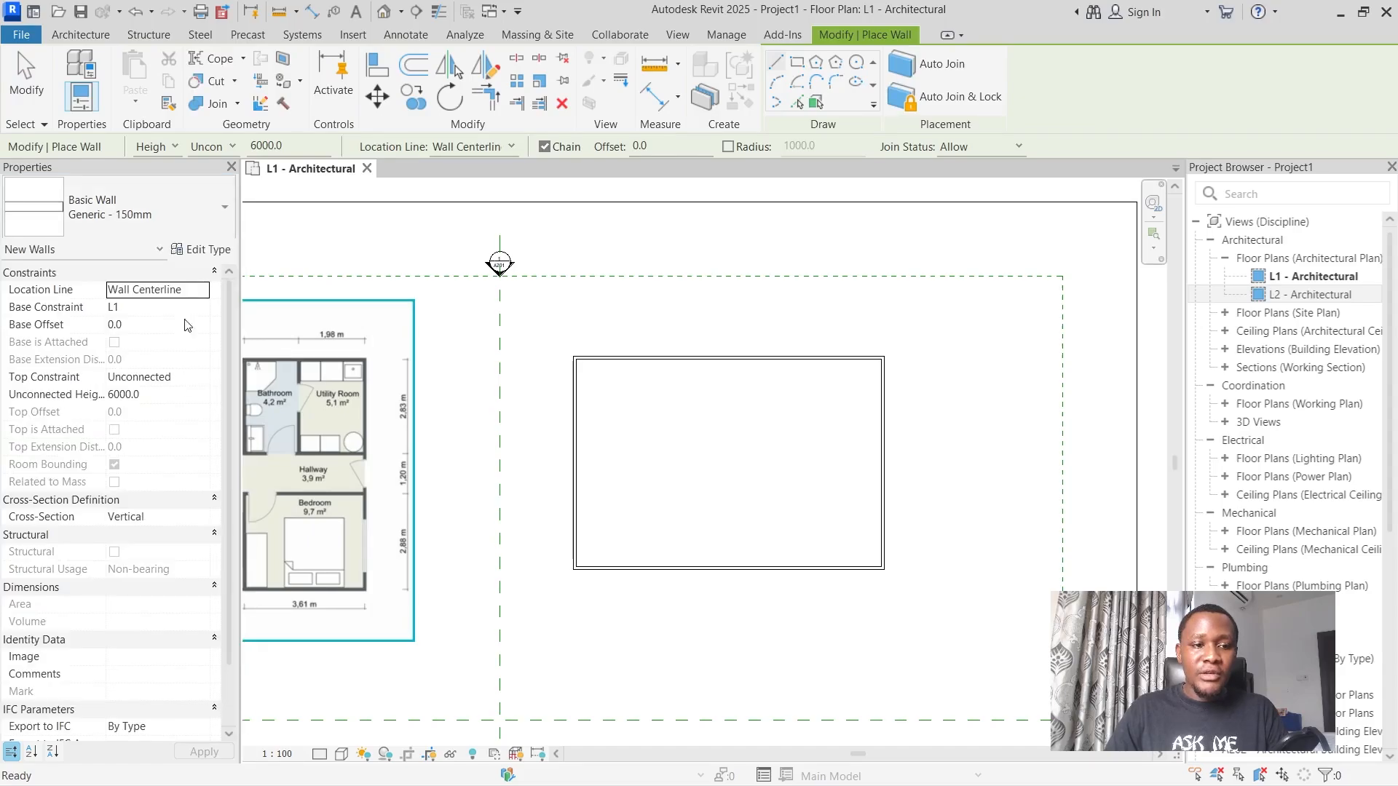
pyautogui.scroll(-2, 755, 382)
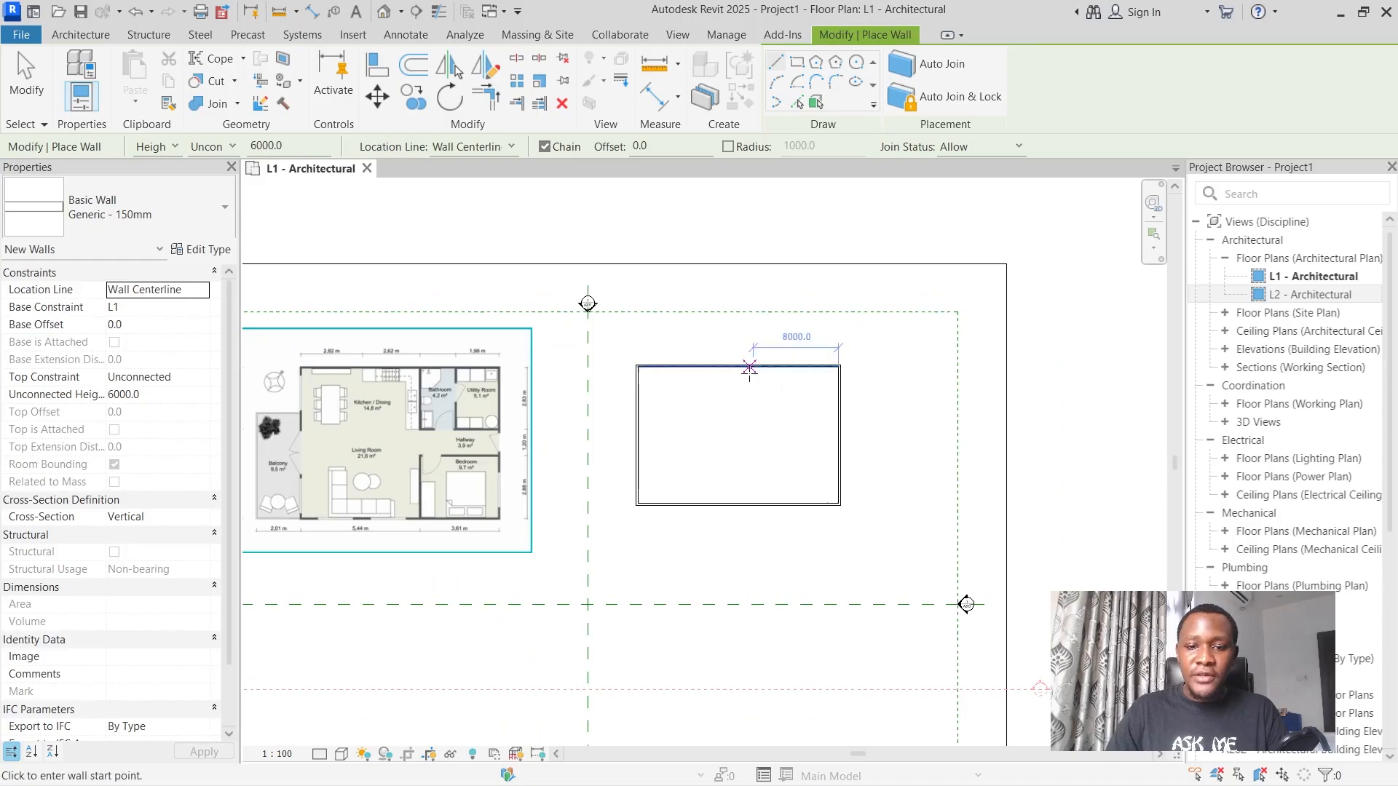
pyautogui.click(753, 366)
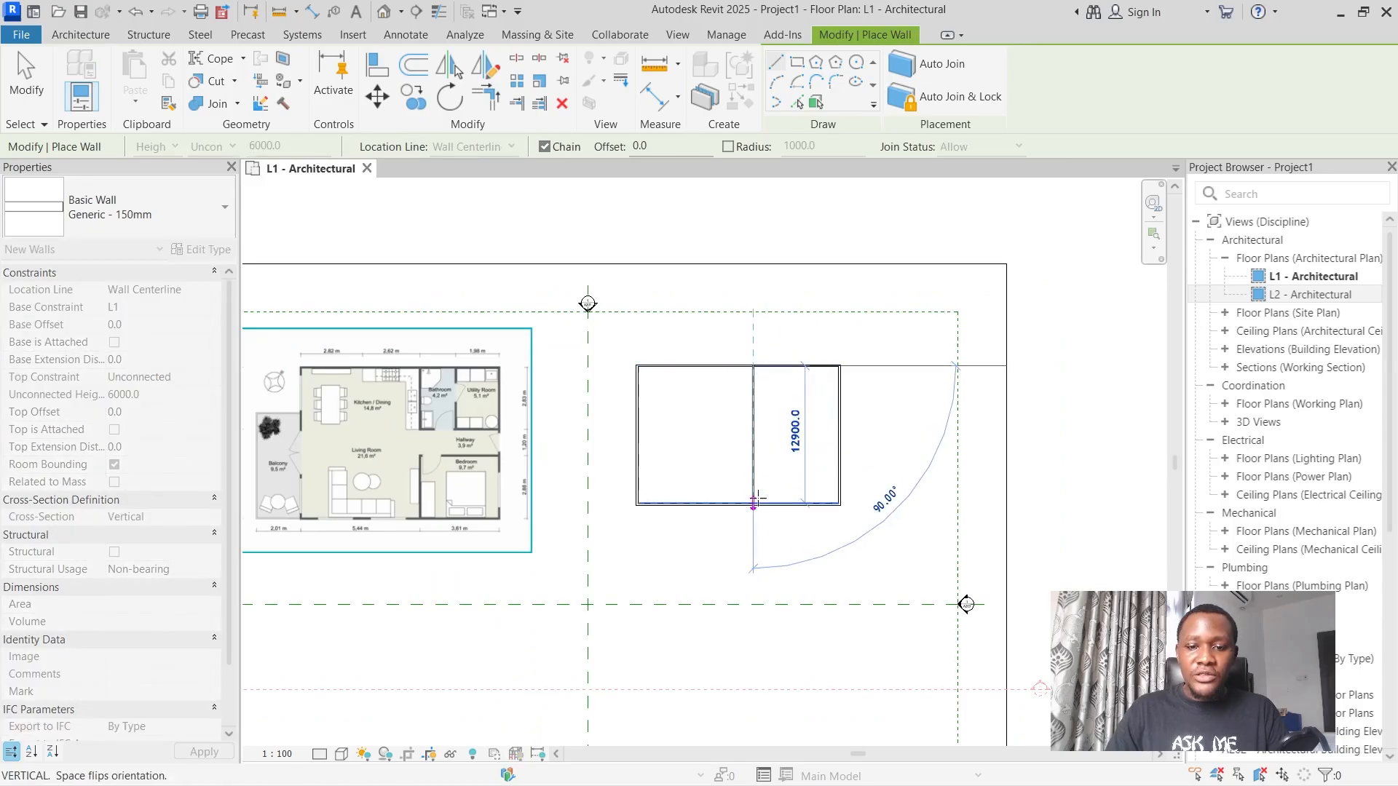
pyautogui.click(754, 503)
pyautogui.press('Escape')
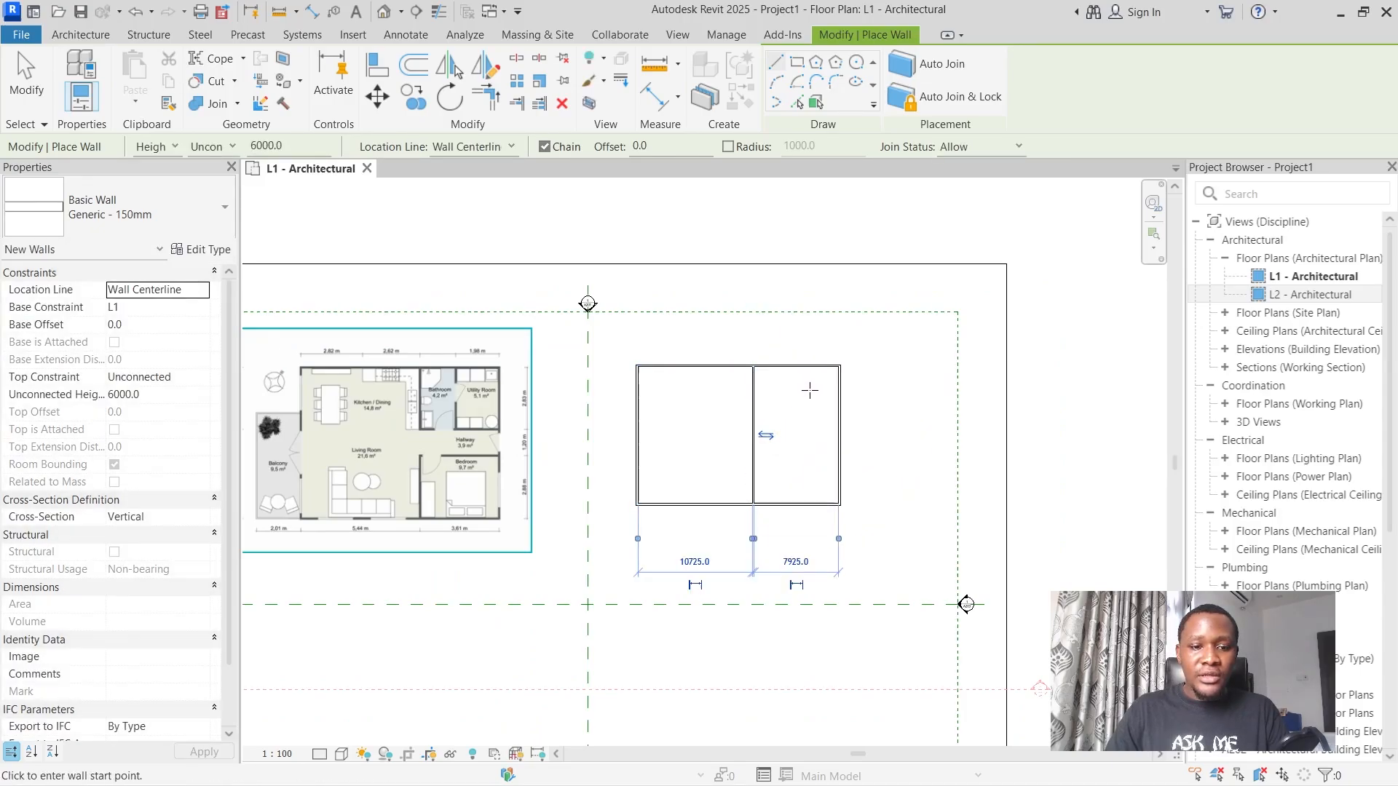
# Draw two horizontal 150 mm partitions from the right exterior wall to the vertical partition, about 5000 and 8000 mm below the upper wall.
pyautogui.scroll(1, 811, 382)
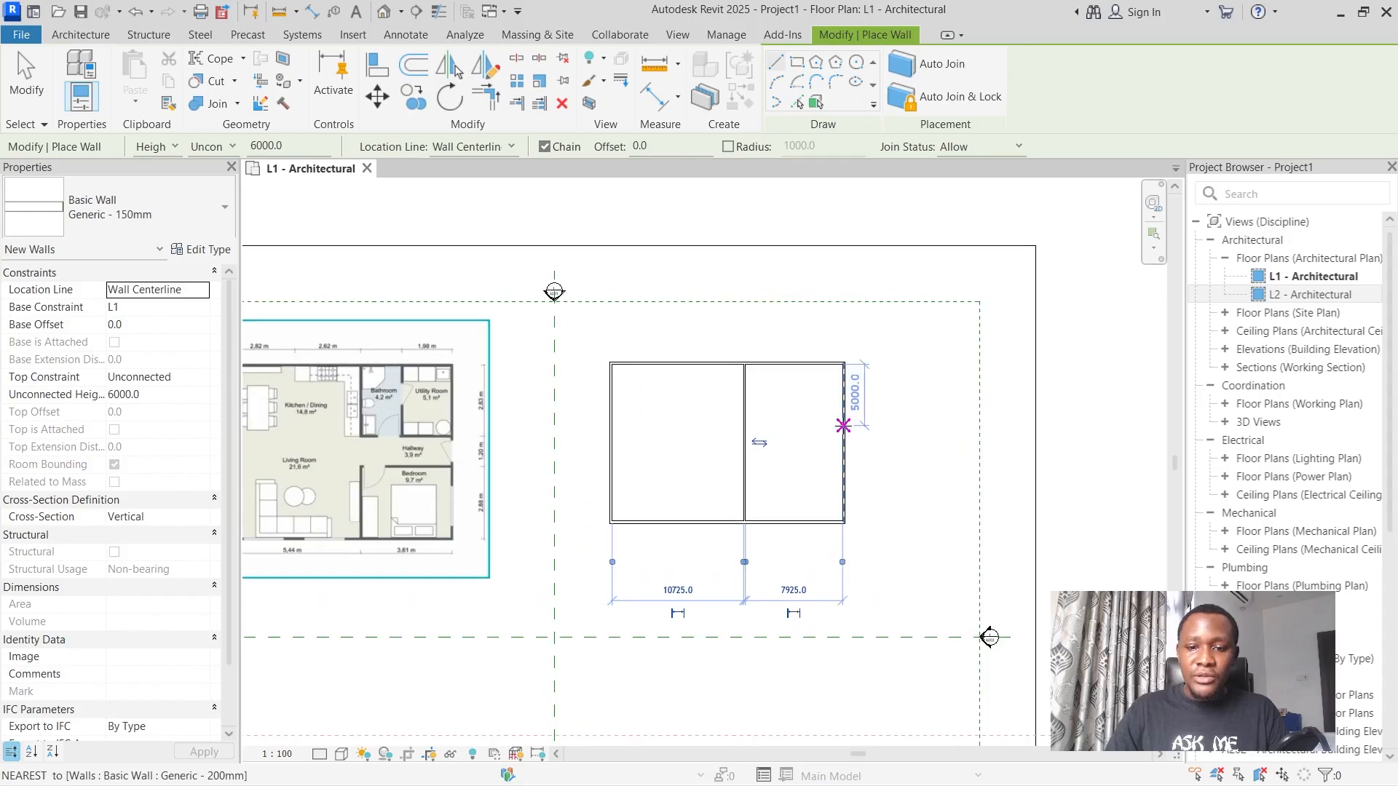
pyautogui.click(843, 426)
pyautogui.click(745, 425)
pyautogui.press('Escape')
pyautogui.click(843, 463)
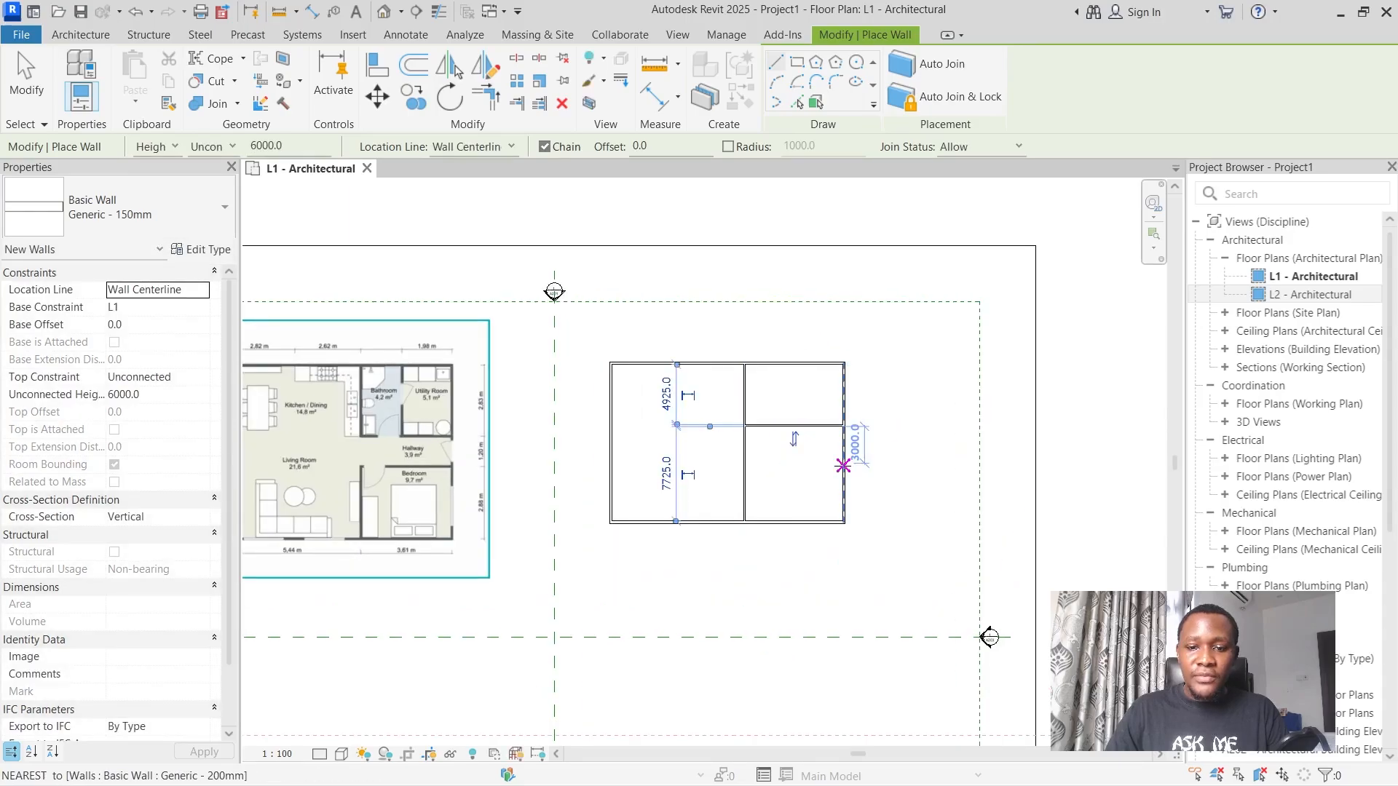
pyautogui.click(744, 463)
pyautogui.press('Escape')
pyautogui.scroll(-2, 808, 441)
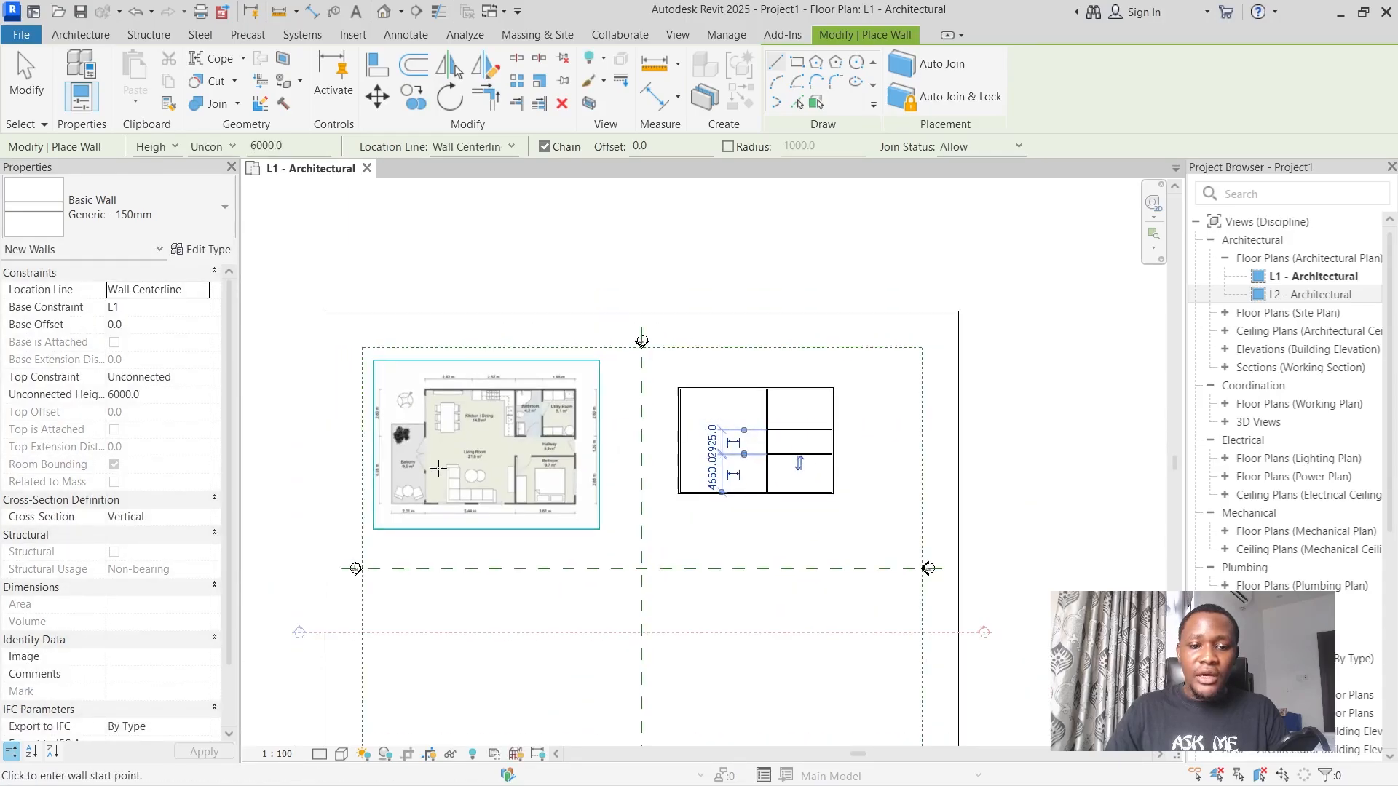
pyautogui.press('Escape')
pyautogui.press('Escape')
# Set the distance between the vertical partition and the right exterior wall to 3610 mm, matching the bedroom width on the floor plan image.
pyautogui.scroll(3, 761, 468)
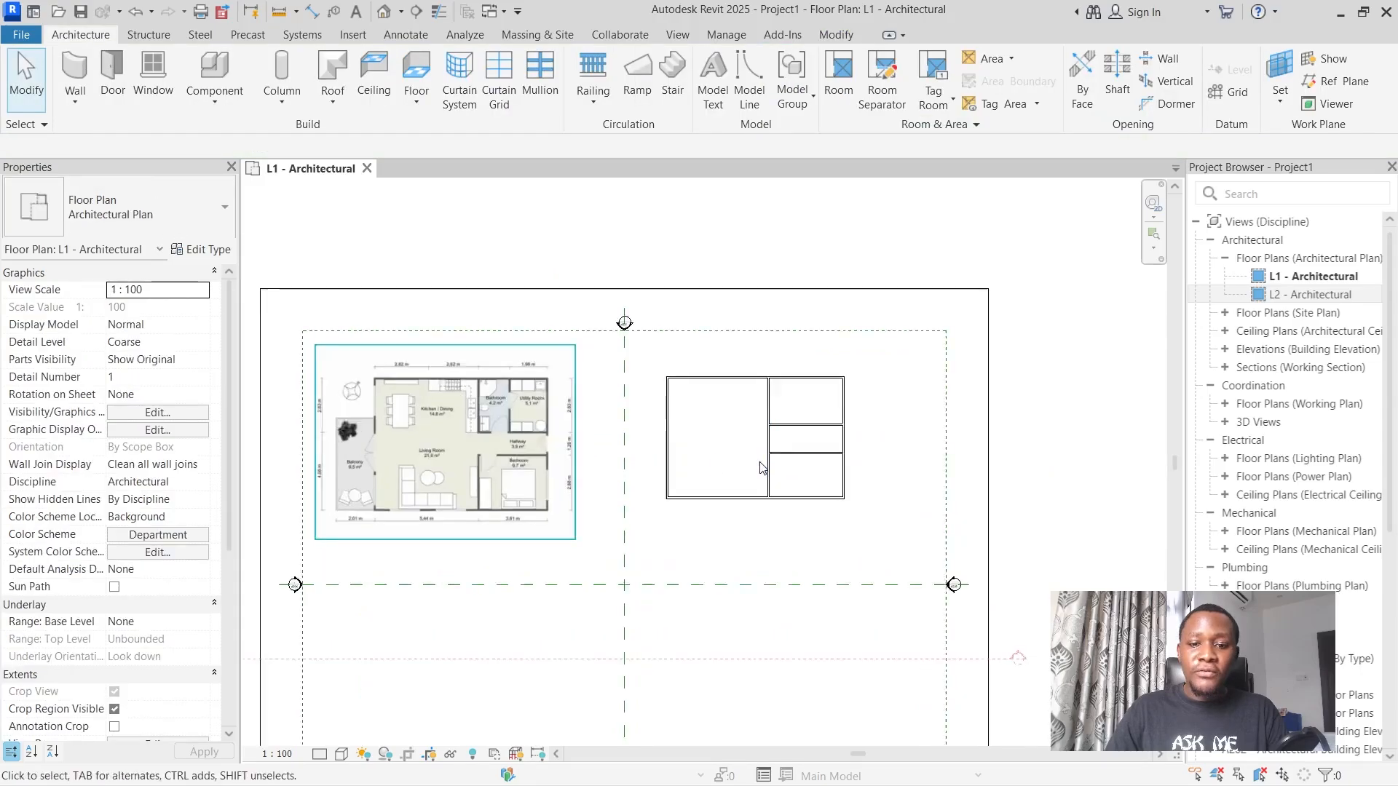
pyautogui.scroll(4, 438, 515)
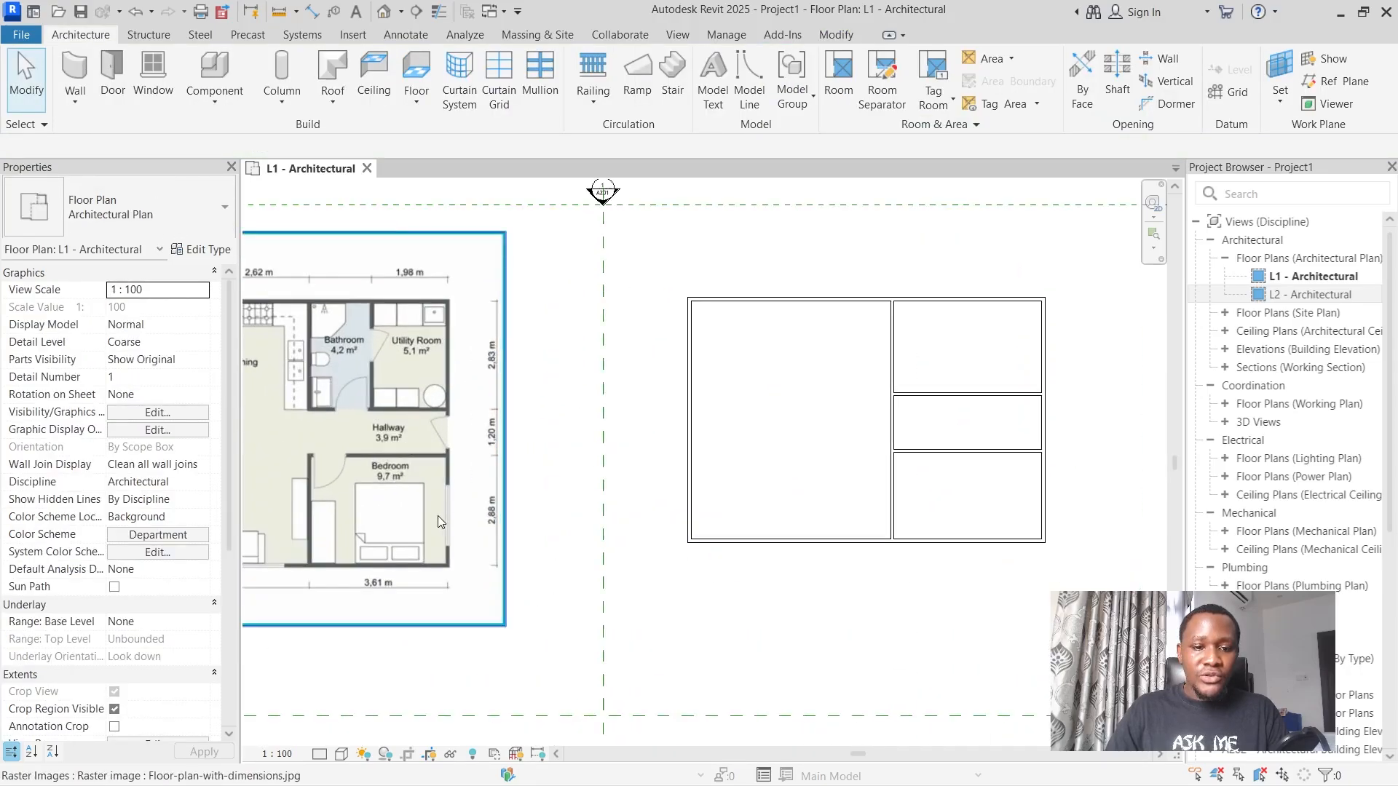
pyautogui.scroll(-3, 441, 515)
pyautogui.scroll(4, 387, 515)
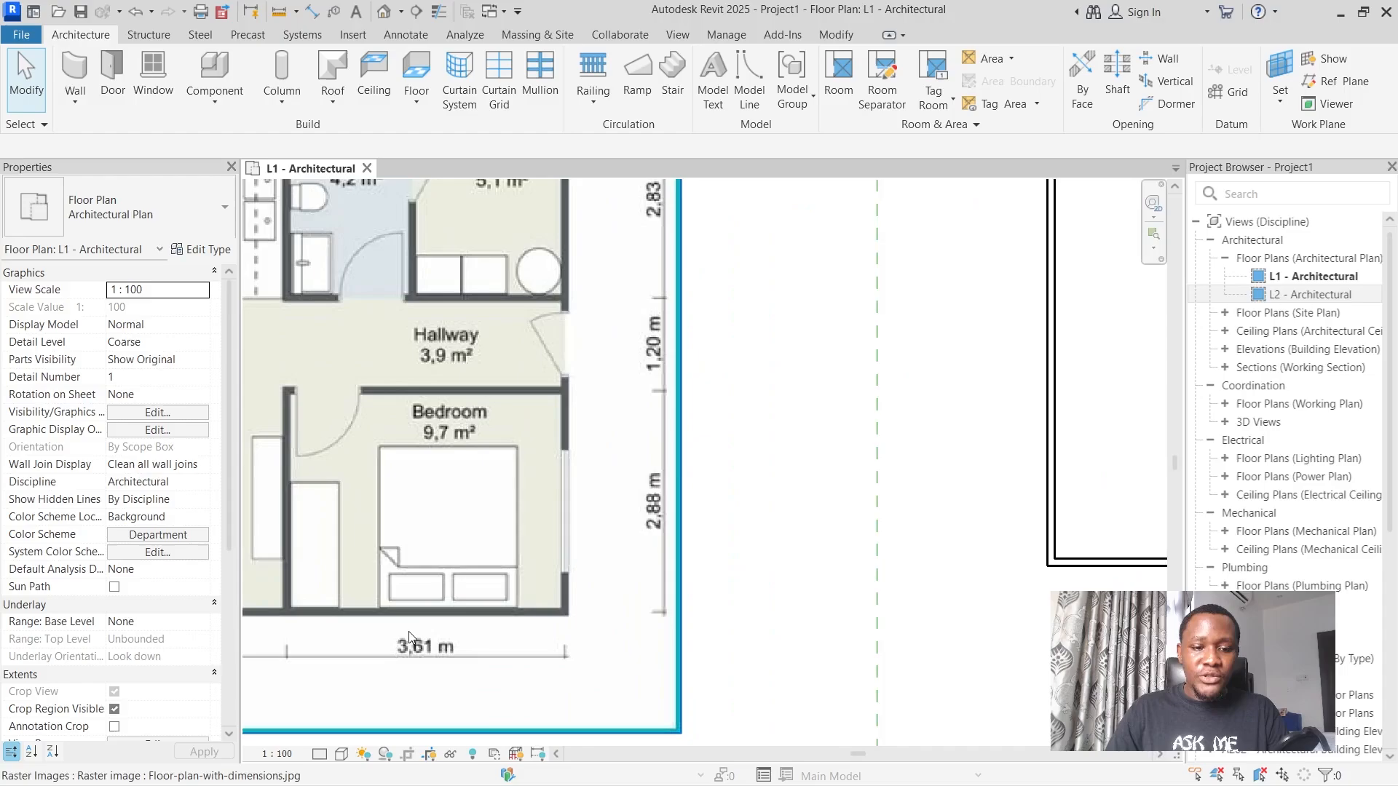
pyautogui.scroll(-5, 630, 524)
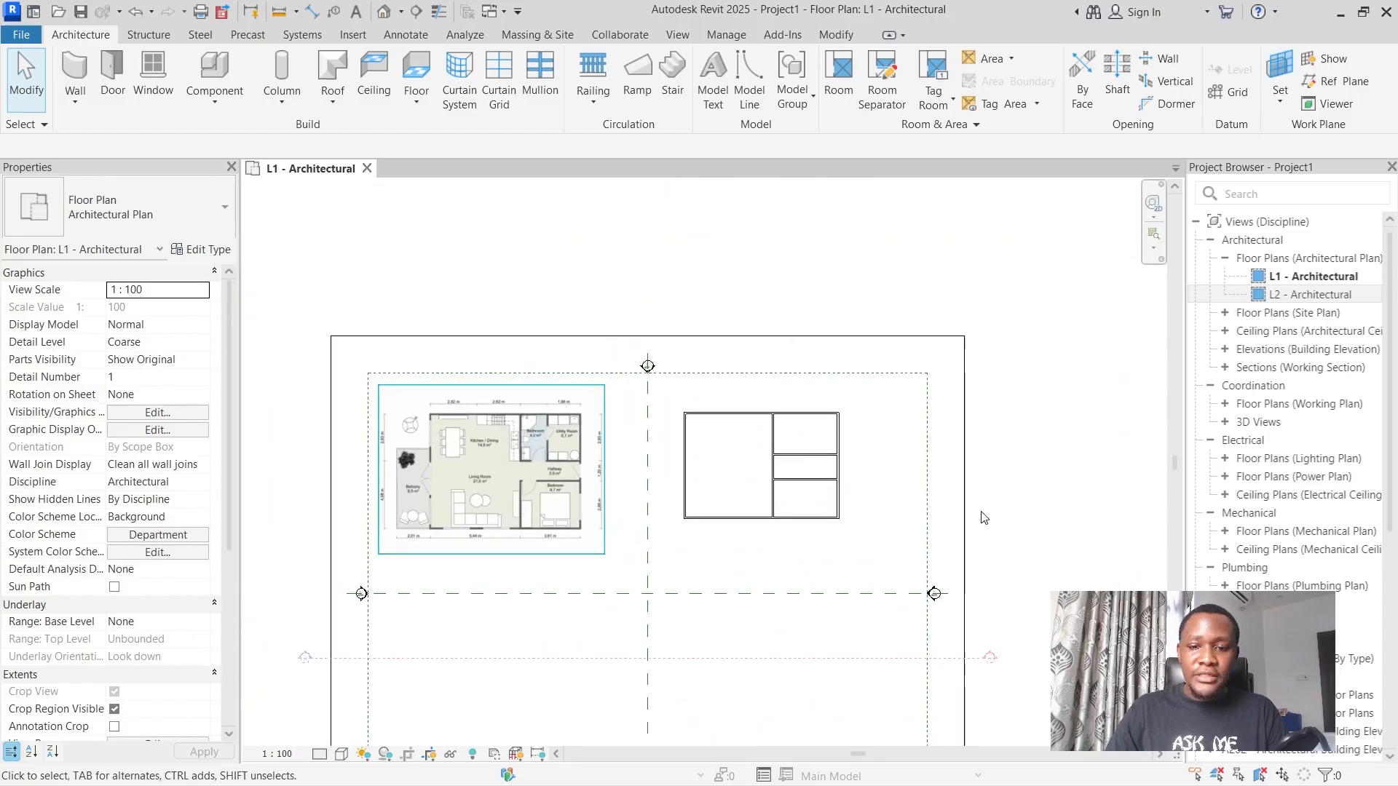
pyautogui.scroll(2, 761, 518)
pyautogui.click(587, 505)
pyautogui.scroll(2, 654, 624)
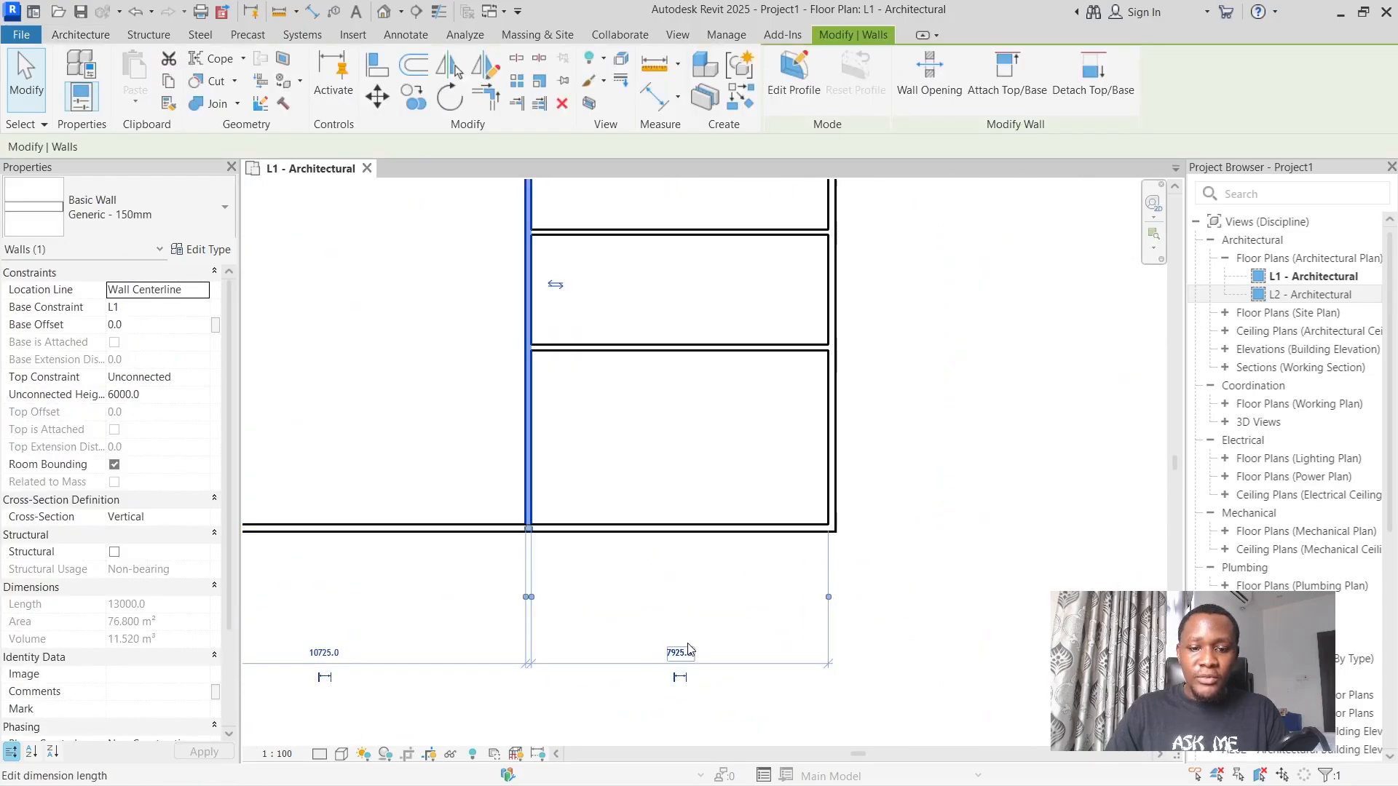
pyautogui.click(687, 647)
pyautogui.write('3610')
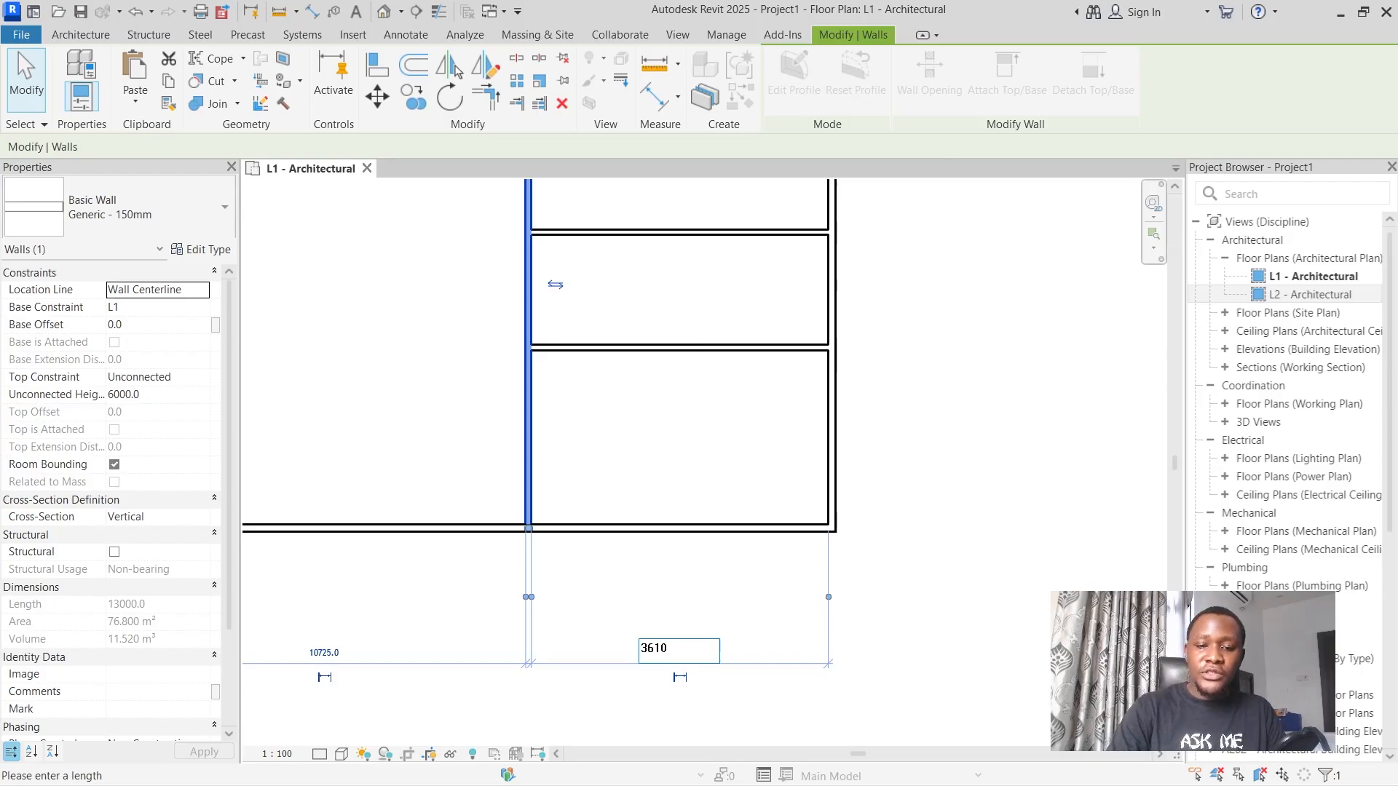
pyautogui.press('Return')
# Set the distance from the lower horizontal partition to the lower exterior wall to 2880 mm, following the bedroom dimension on the image.
pyautogui.scroll(-4, 691, 662)
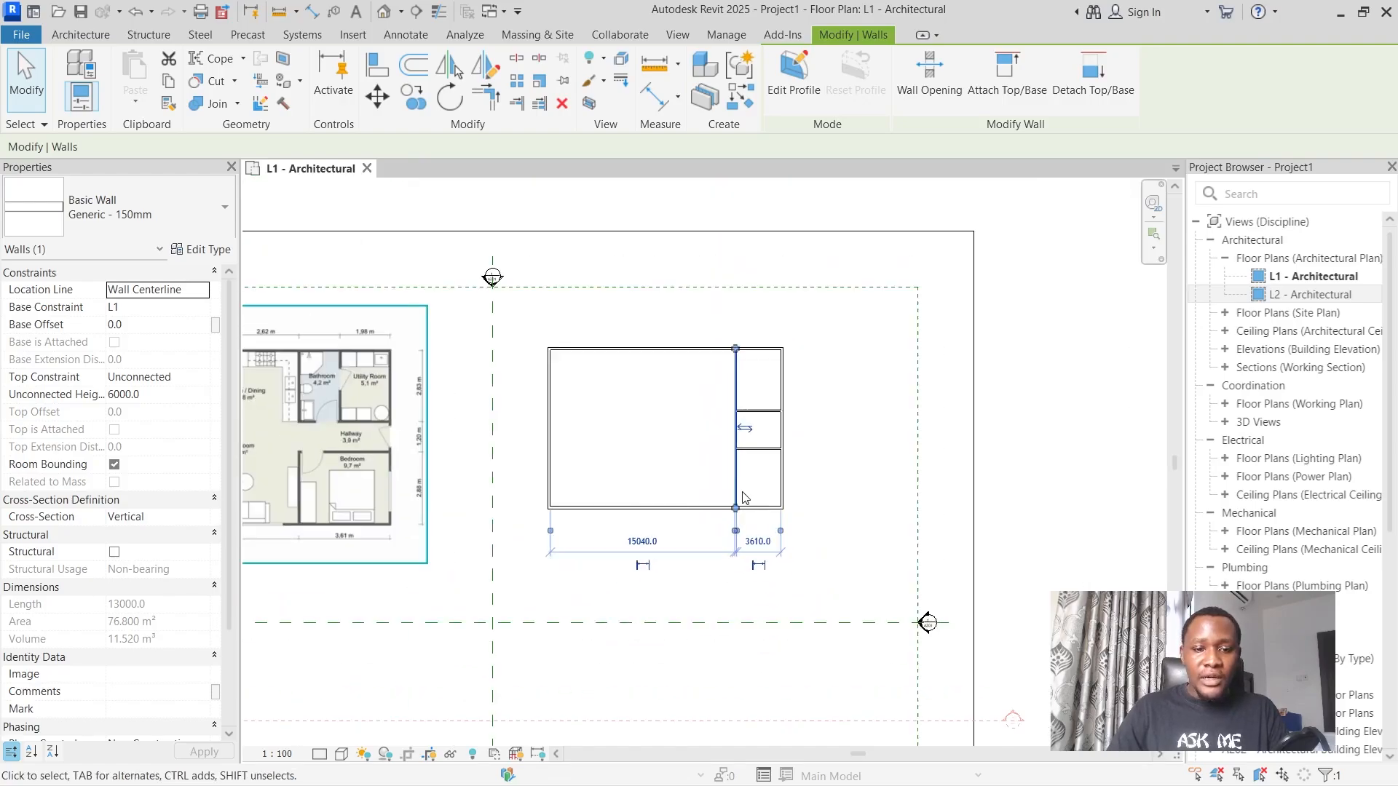
pyautogui.scroll(3, 417, 519)
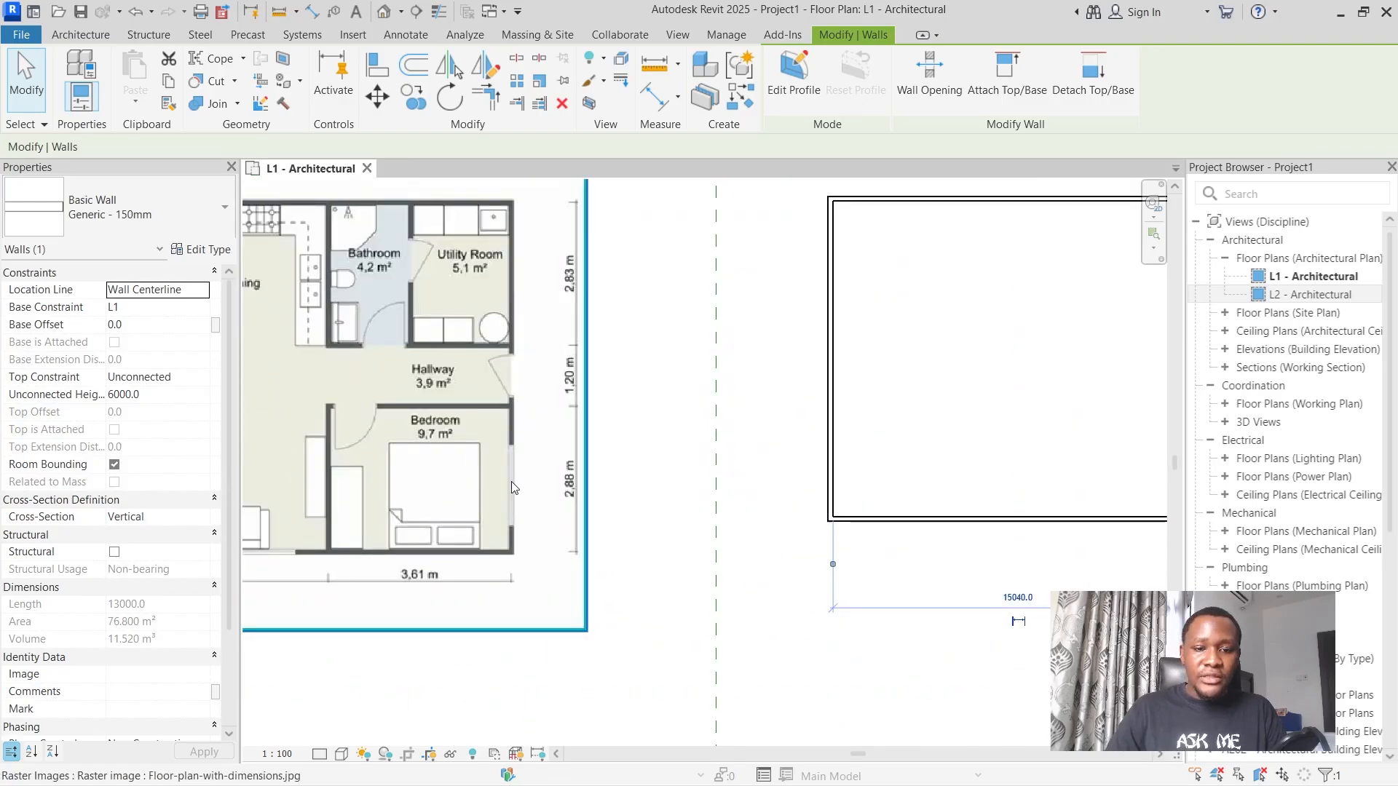
pyautogui.scroll(2, 512, 482)
pyautogui.scroll(-4, 554, 470)
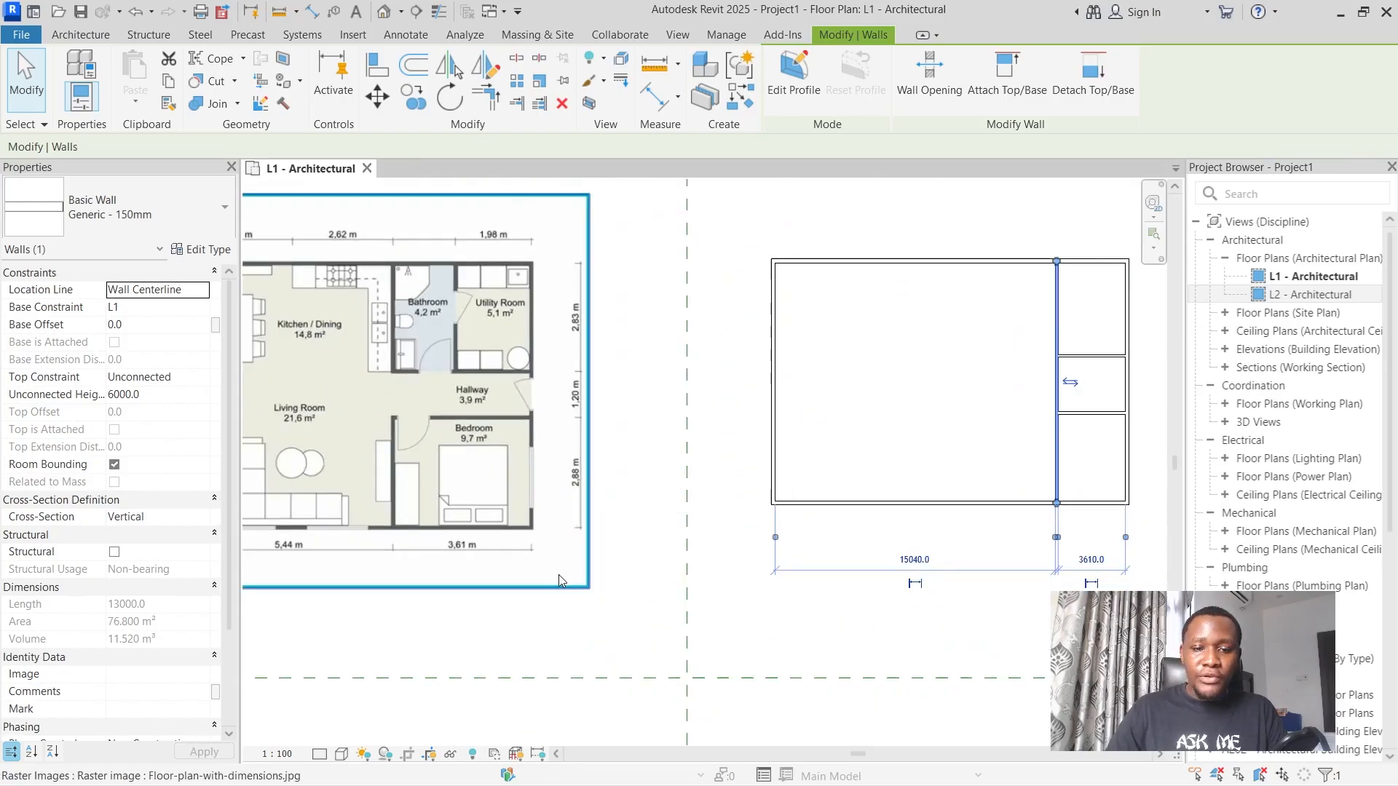
pyautogui.scroll(-2, 500, 457)
pyautogui.scroll(4, 831, 478)
pyautogui.scroll(2, 831, 478)
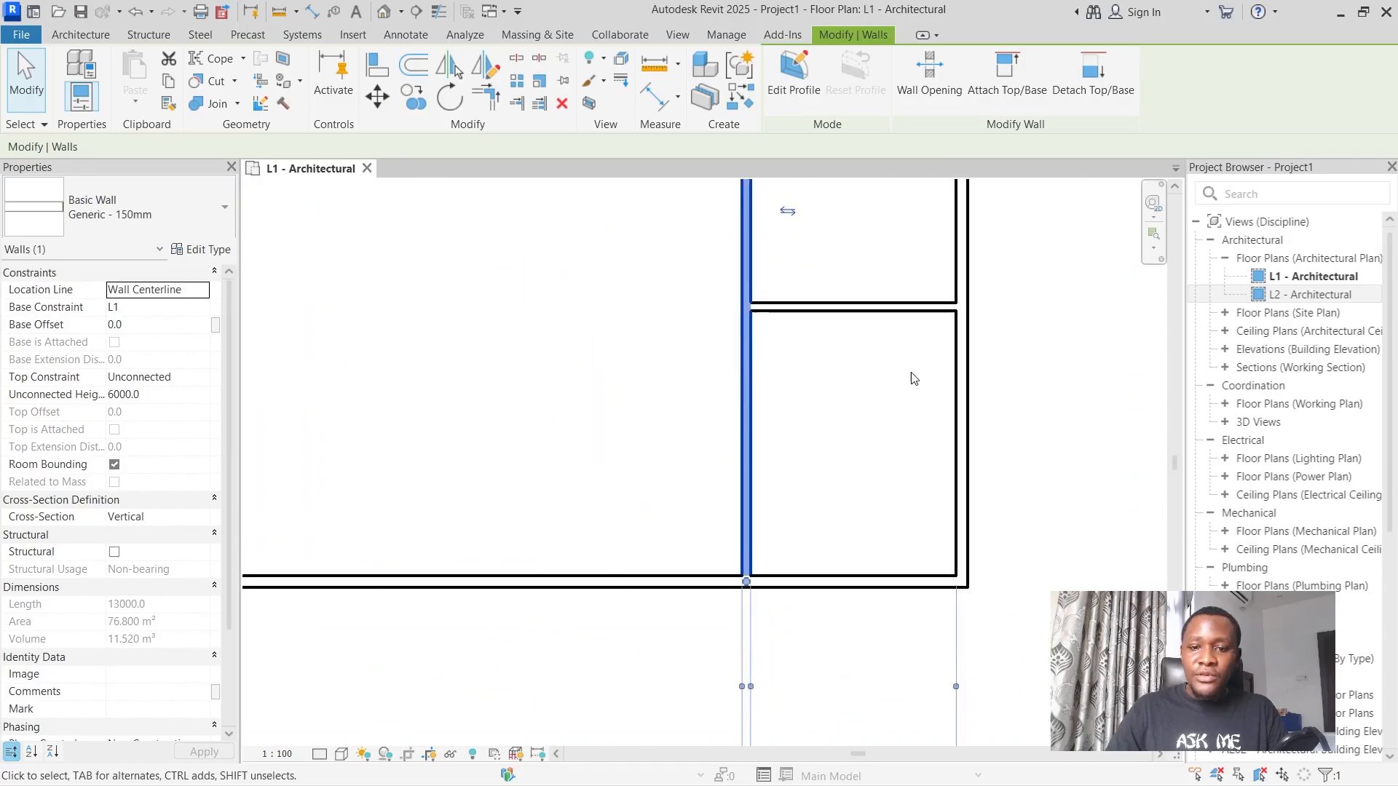
pyautogui.click(830, 309)
pyautogui.scroll(-1, 786, 407)
pyautogui.scroll(1, 743, 426)
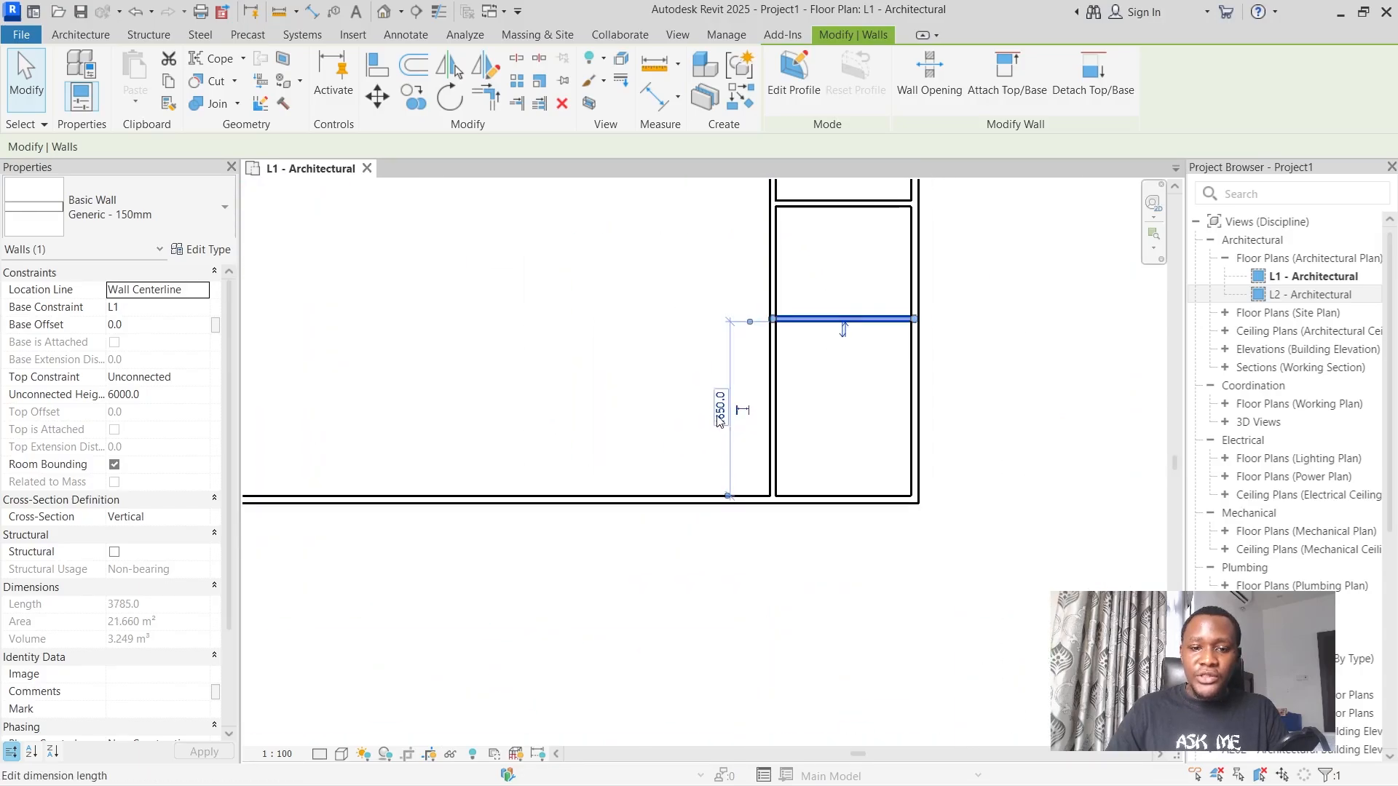
pyautogui.click(715, 412)
pyautogui.write('2880')
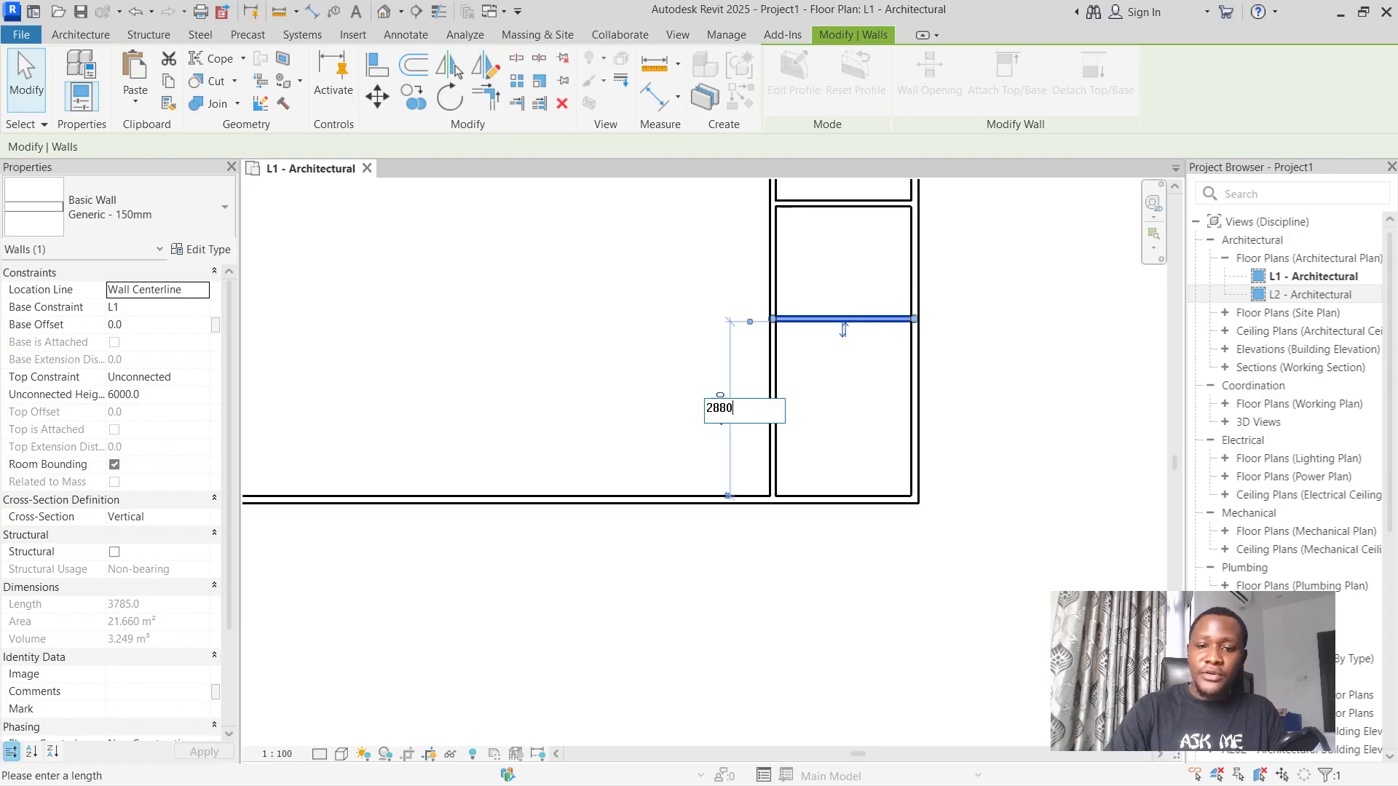
pyautogui.press('Return')
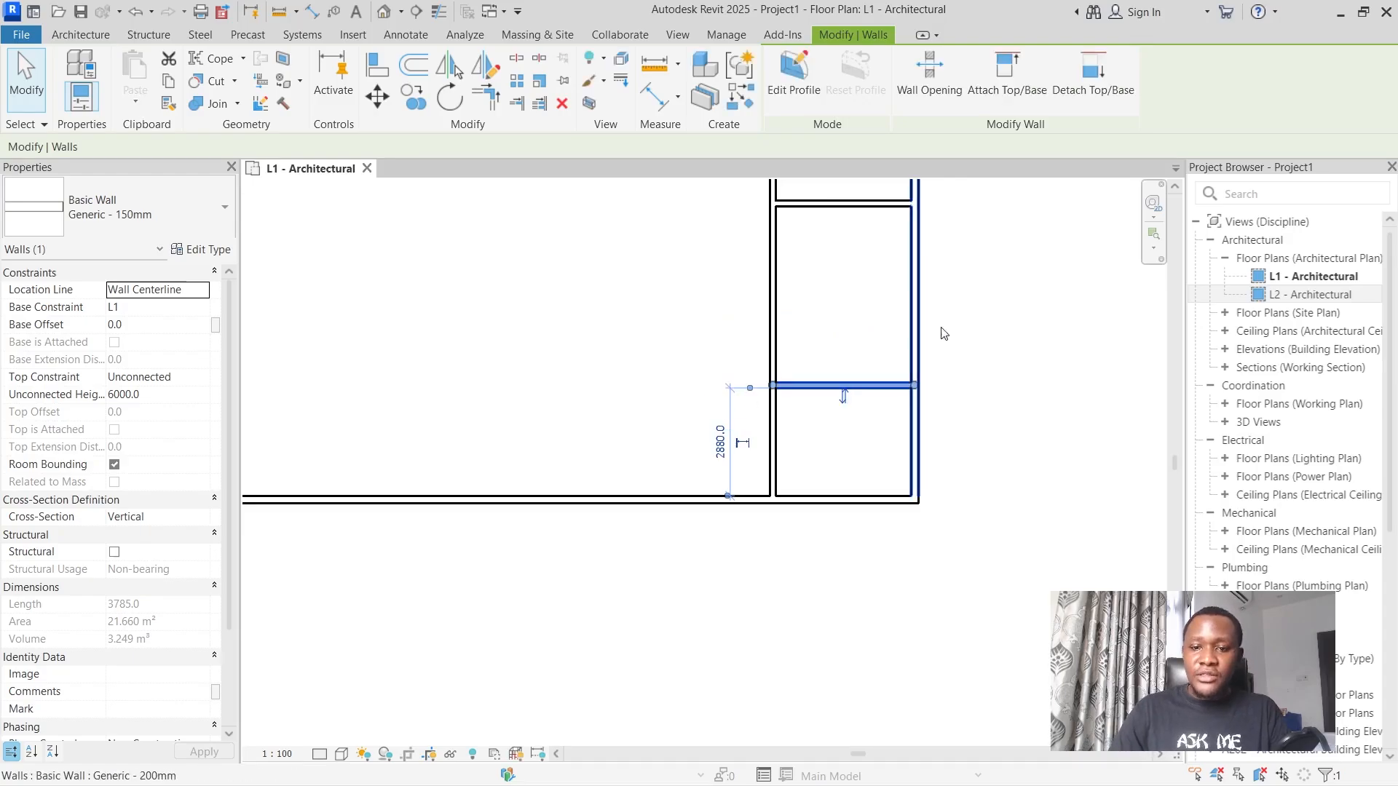
pyautogui.press('Escape')
# Set the spacing between the two horizontal partitions to 1200 mm, following the hallway dimension on the floor plan image.
pyautogui.scroll(-4, 800, 466)
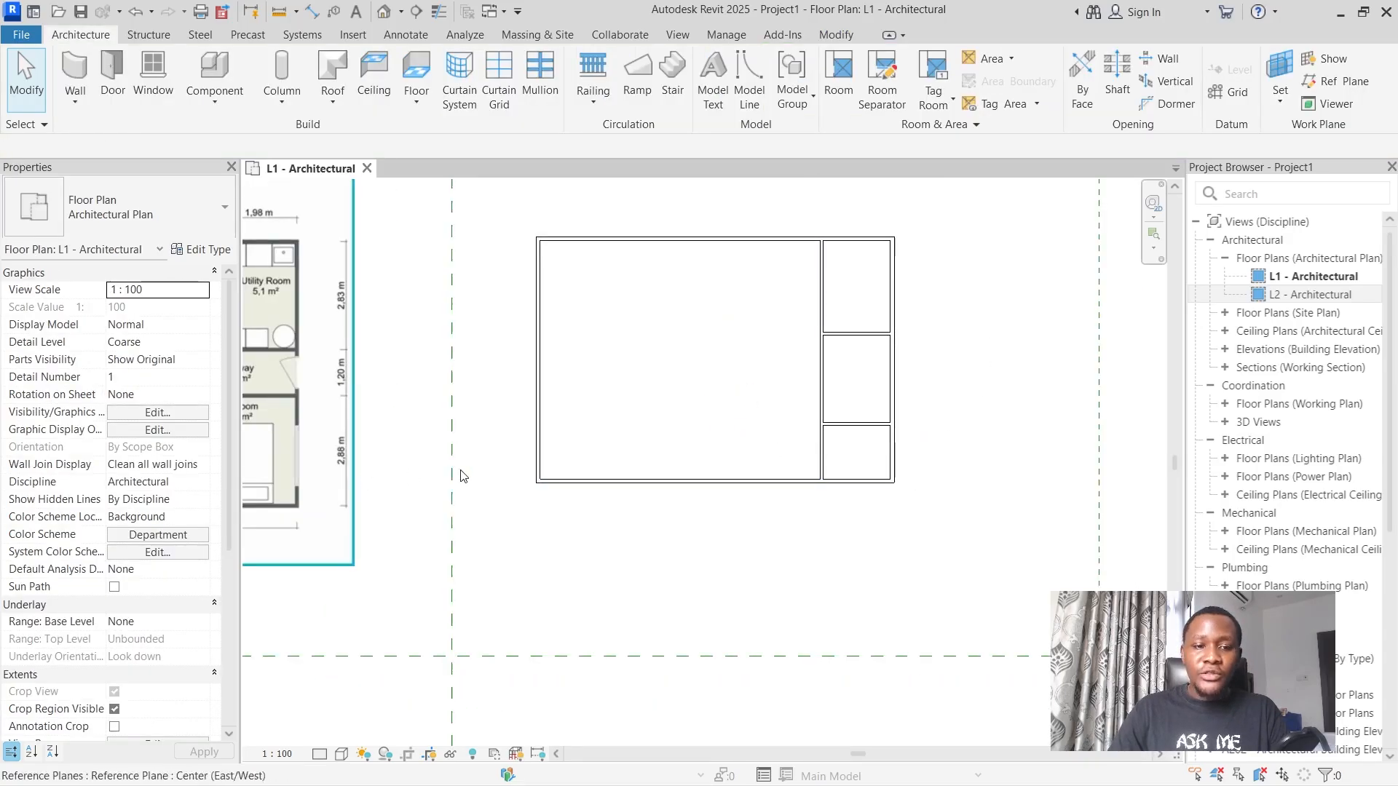
pyautogui.scroll(-3, 478, 456)
pyautogui.scroll(5, 279, 409)
pyautogui.scroll(4, 359, 397)
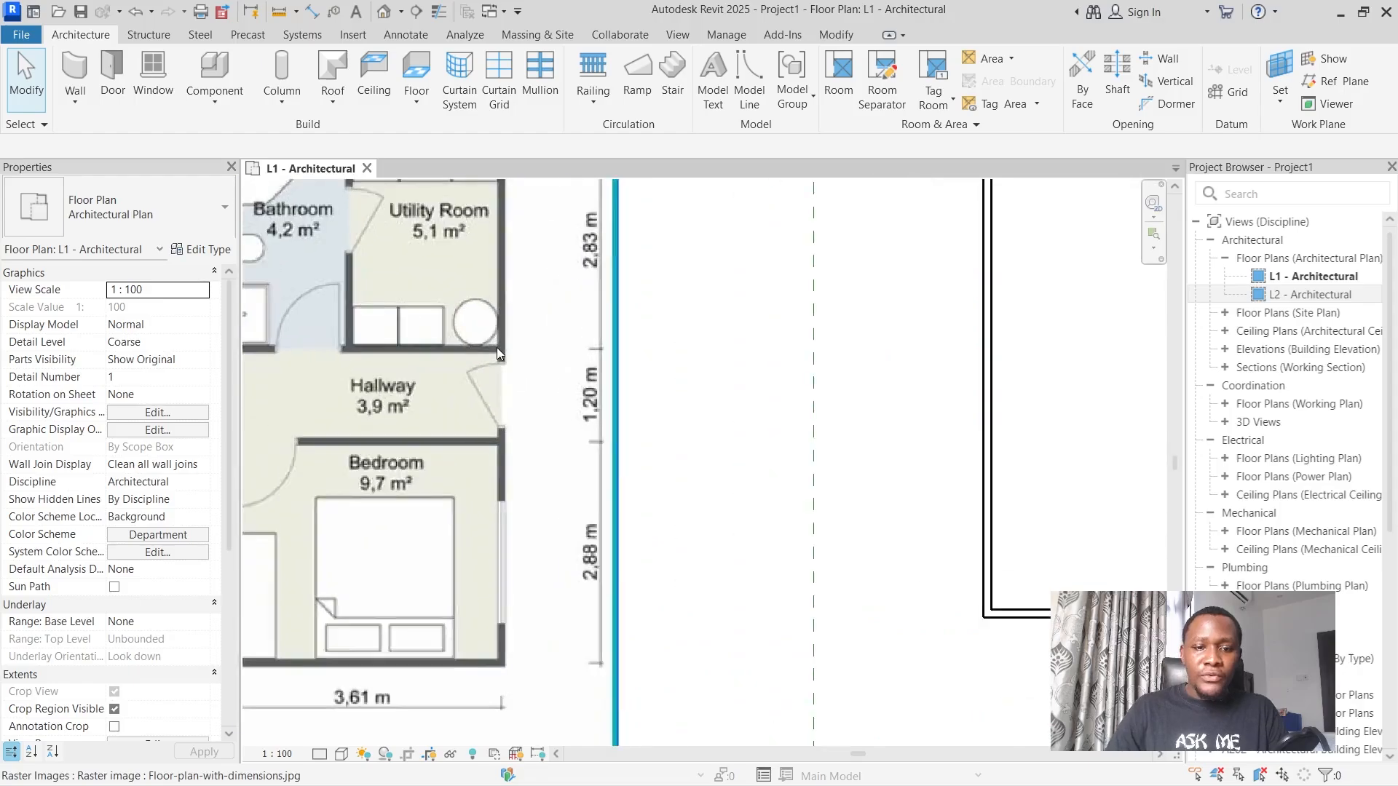
pyautogui.scroll(-2, 591, 396)
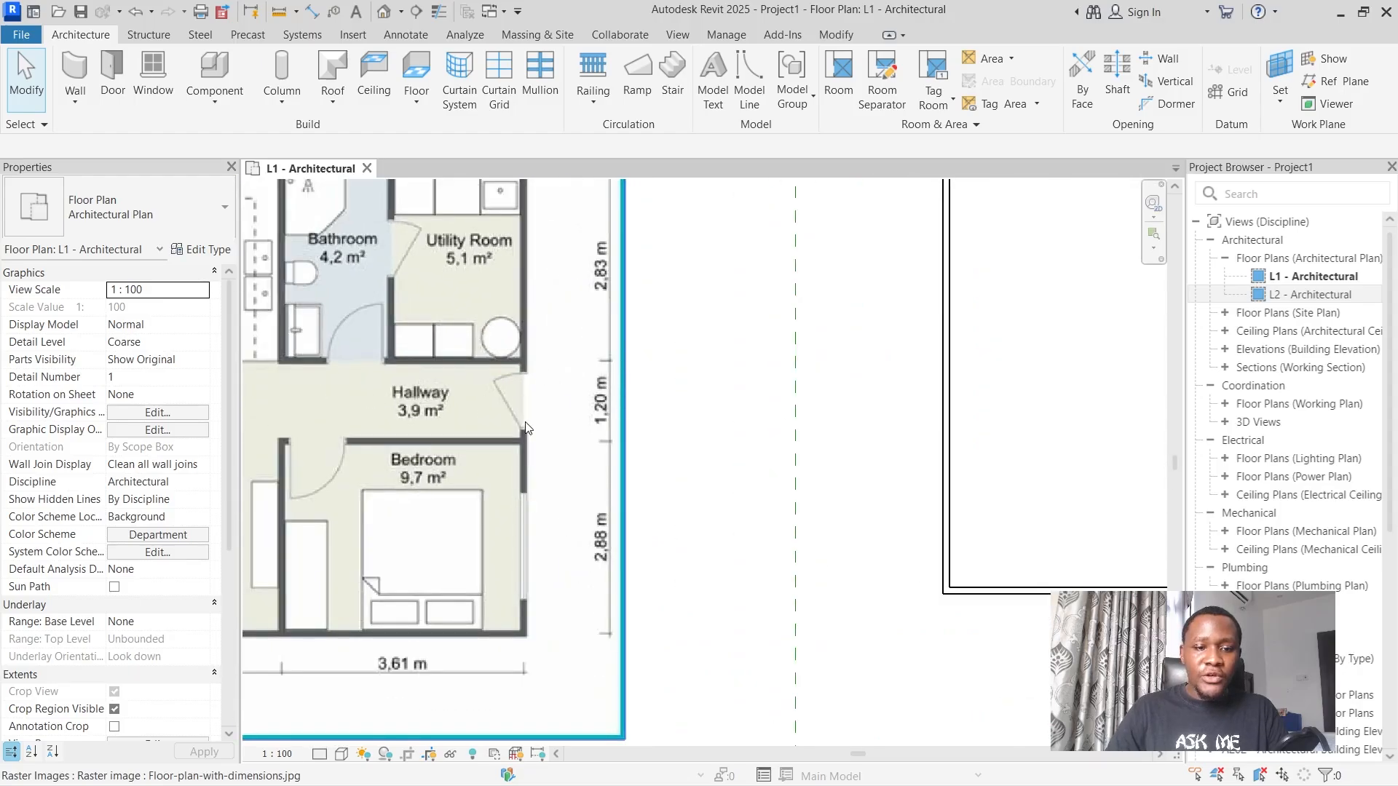
pyautogui.scroll(-4, 456, 433)
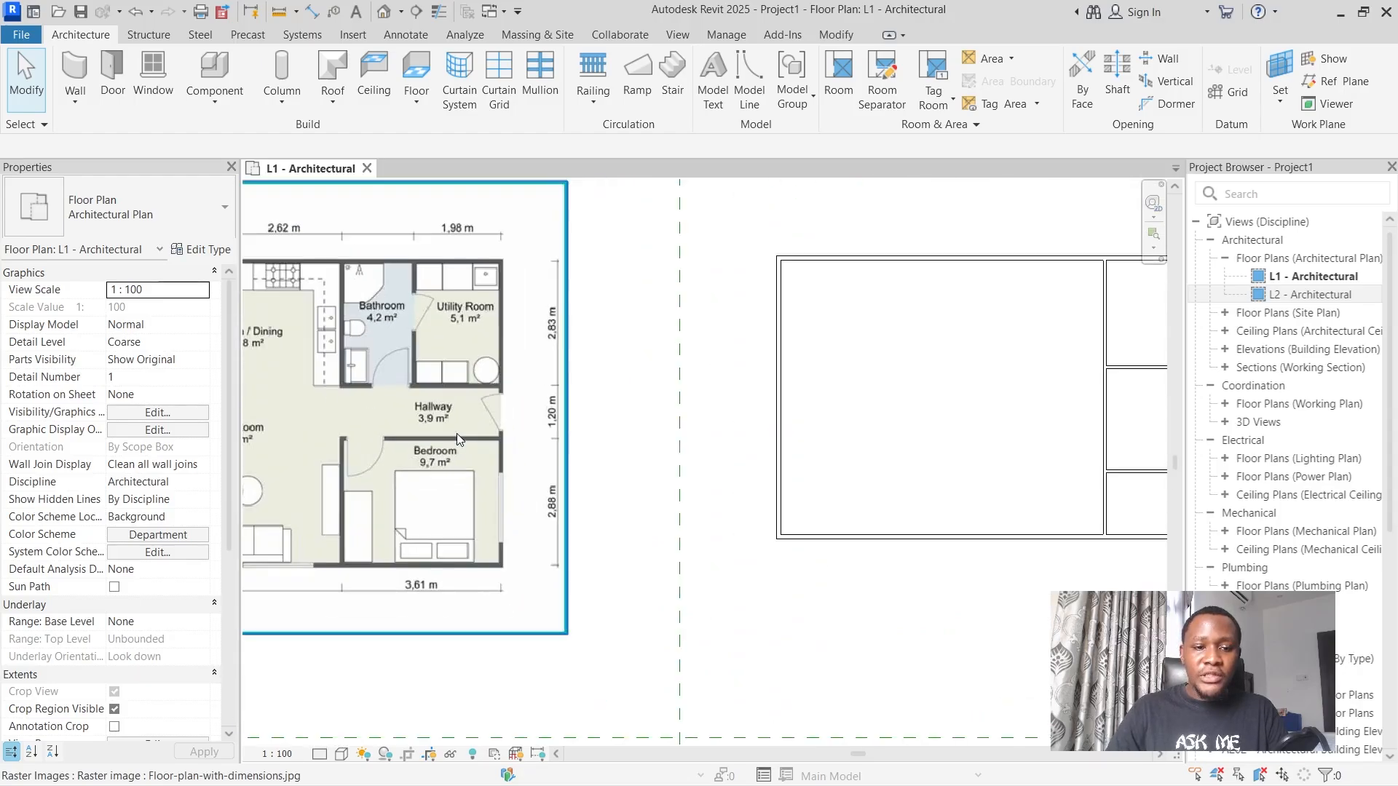
pyautogui.scroll(3, 1005, 418)
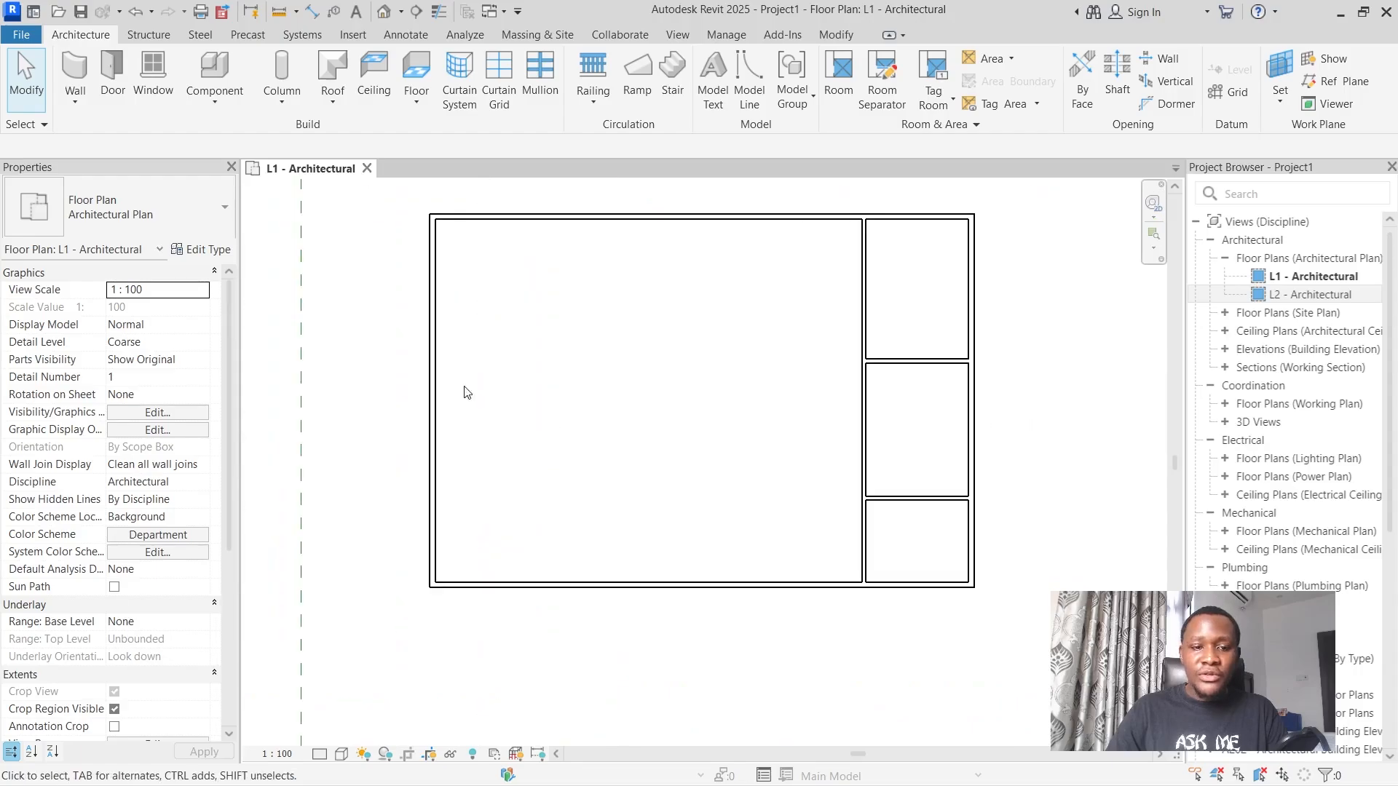
pyautogui.scroll(-4, 466, 386)
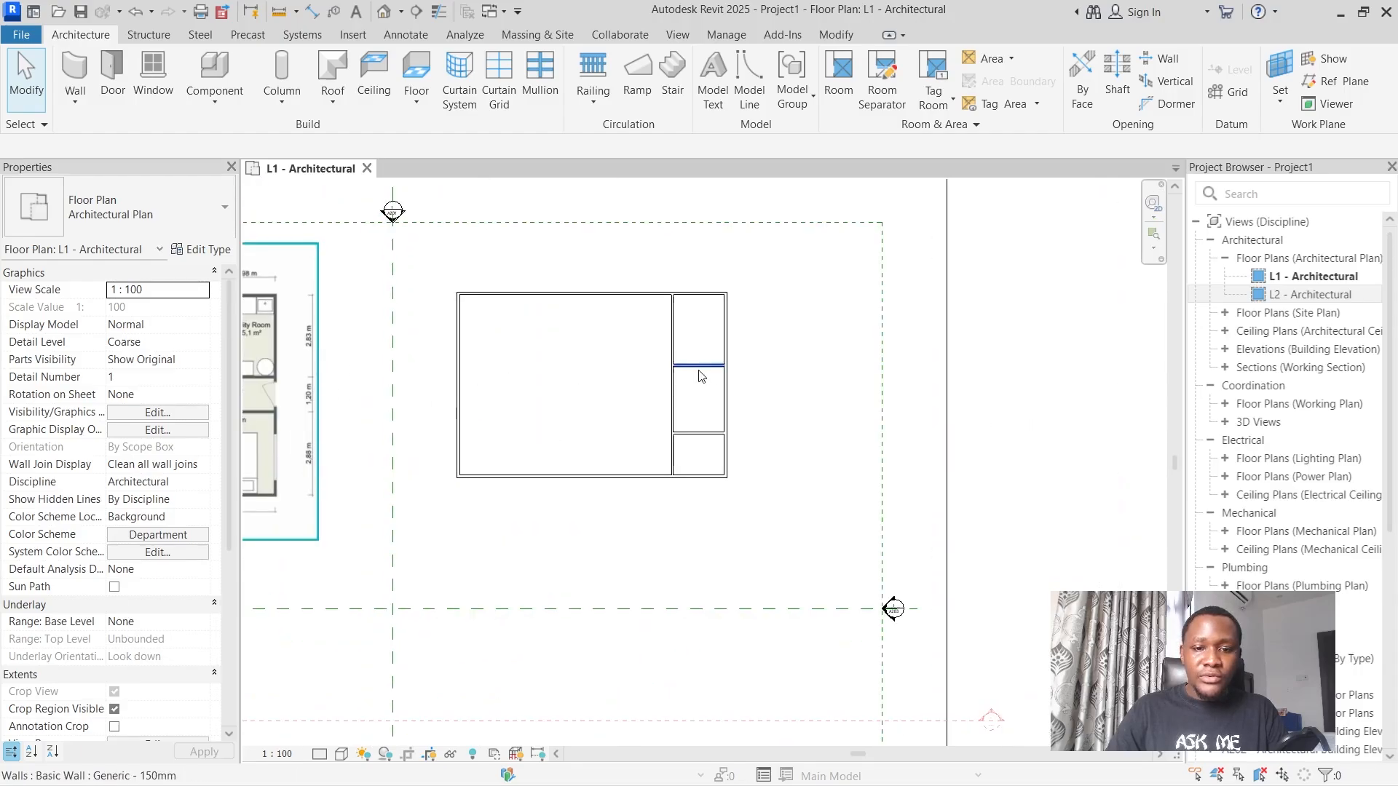
pyautogui.click(710, 373)
pyautogui.scroll(3, 713, 368)
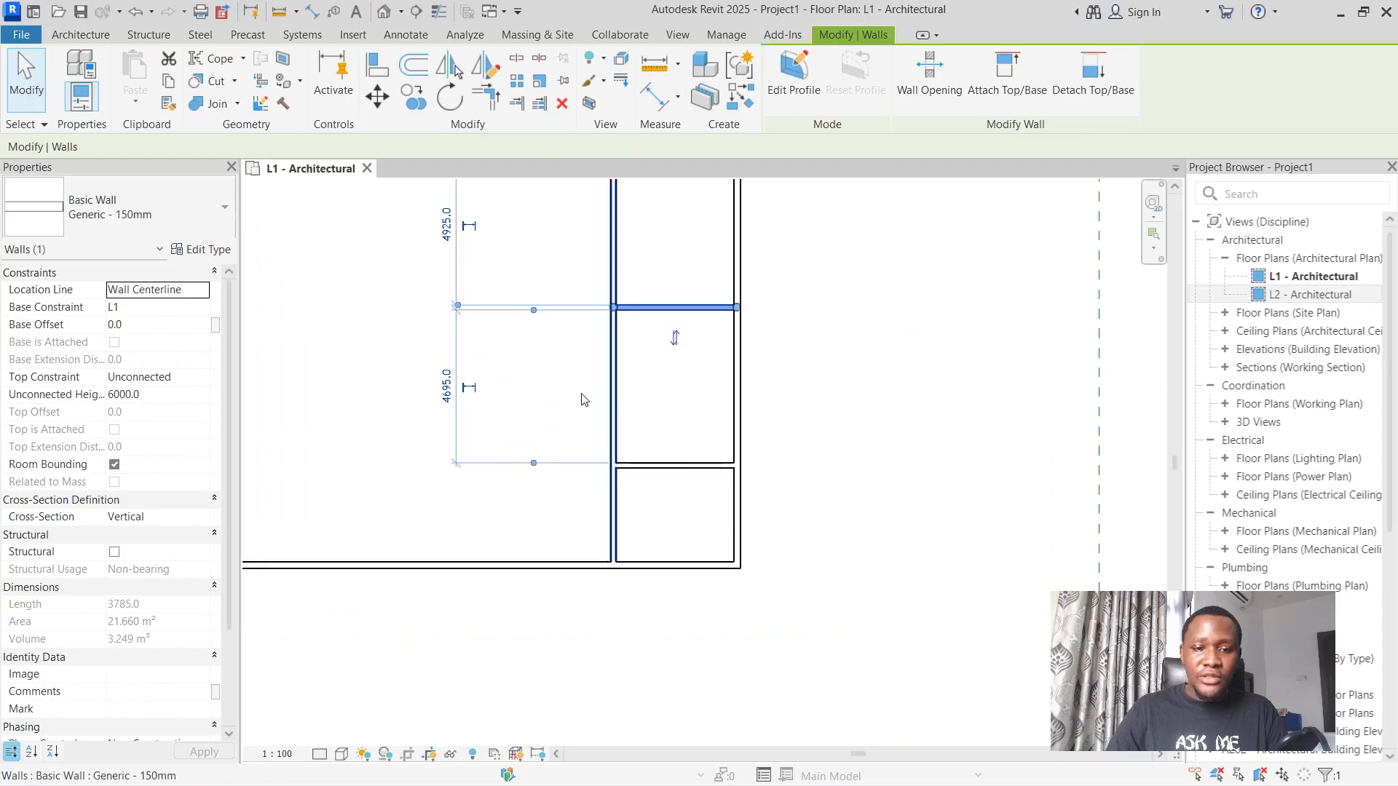
pyautogui.click(446, 385)
pyautogui.write('1200')
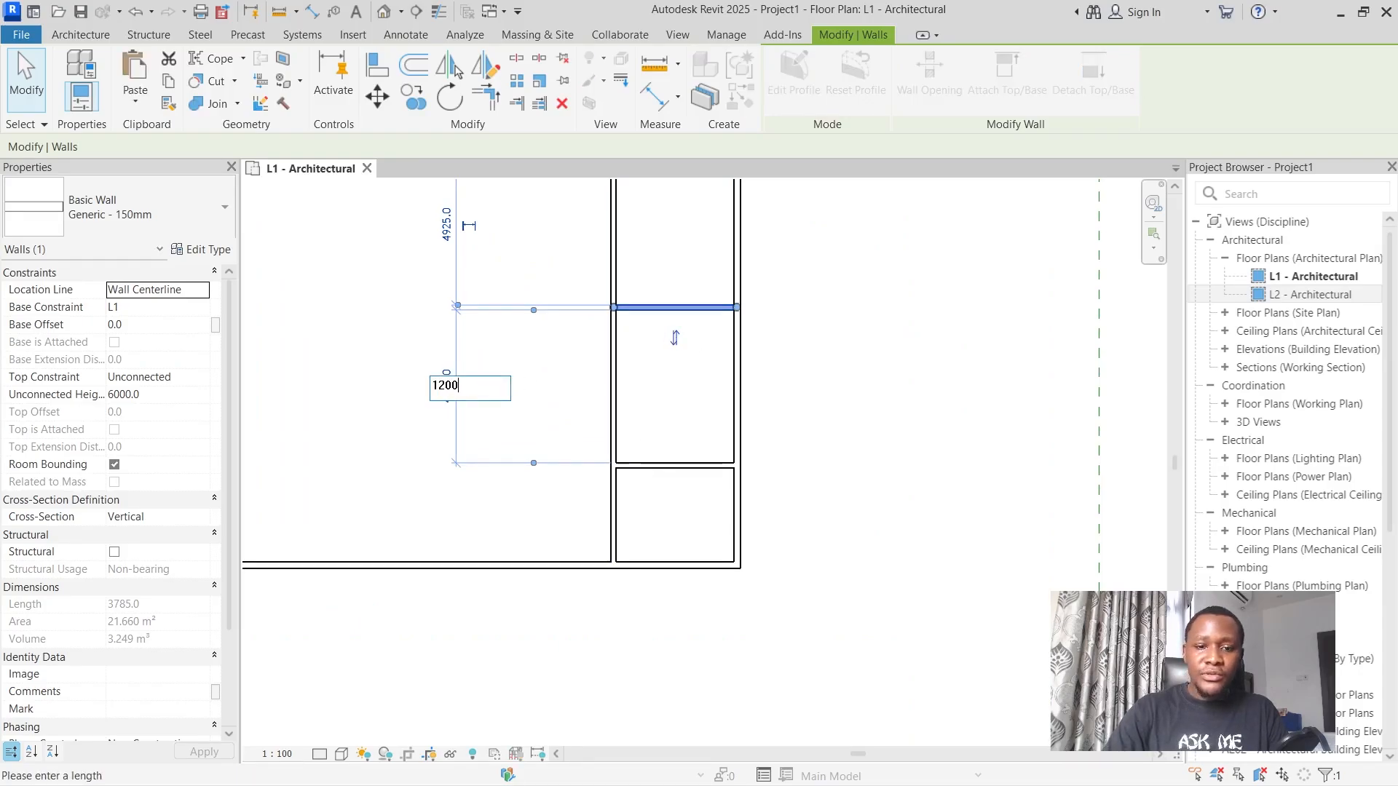
pyautogui.press('Return')
# Set the distance between the upper exterior wall and the upper horizontal partition to 2830 mm, following the utility room dimension on the image.
pyautogui.scroll(-3, 583, 315)
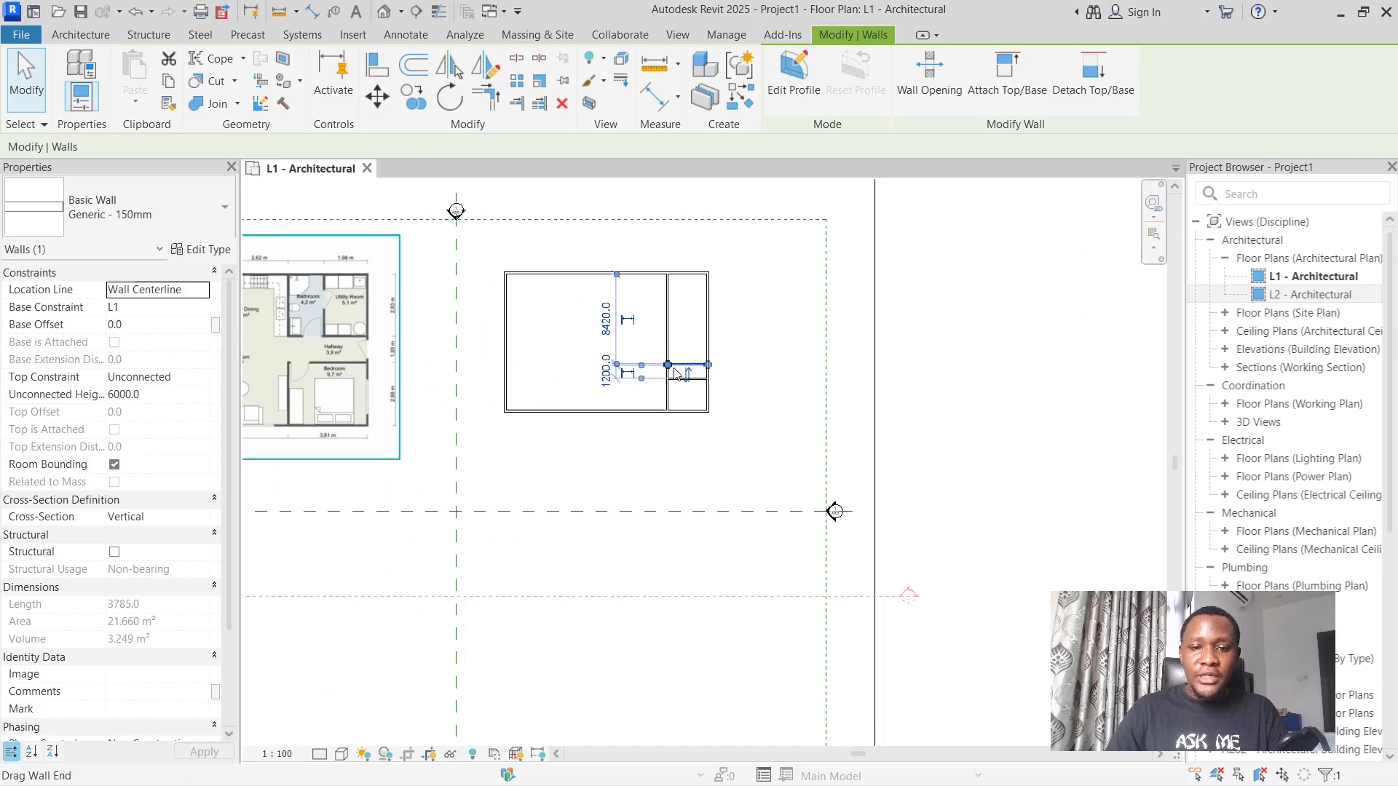
pyautogui.scroll(-2, 317, 360)
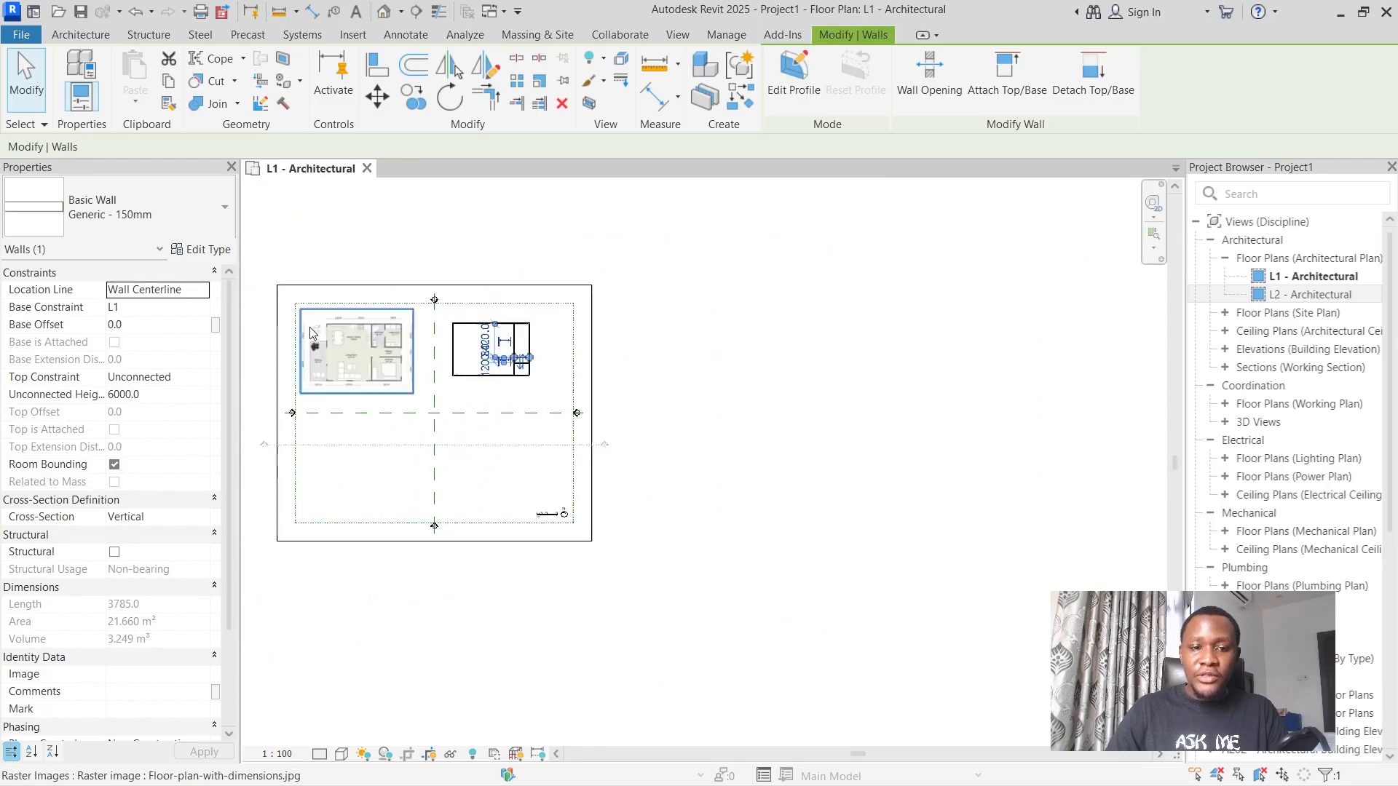
pyautogui.scroll(5, 443, 342)
pyautogui.scroll(2, 517, 376)
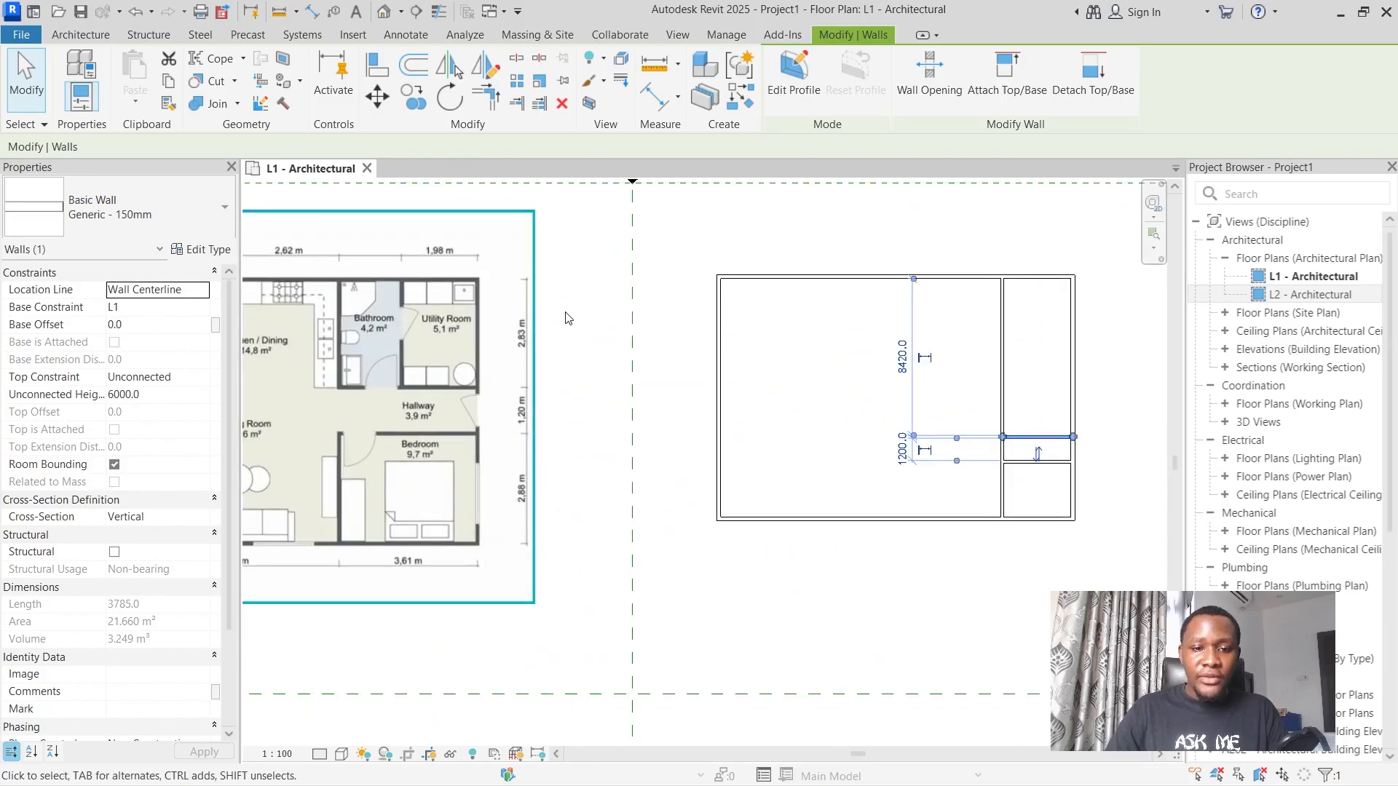
pyautogui.click(1046, 284)
pyautogui.click(1132, 357)
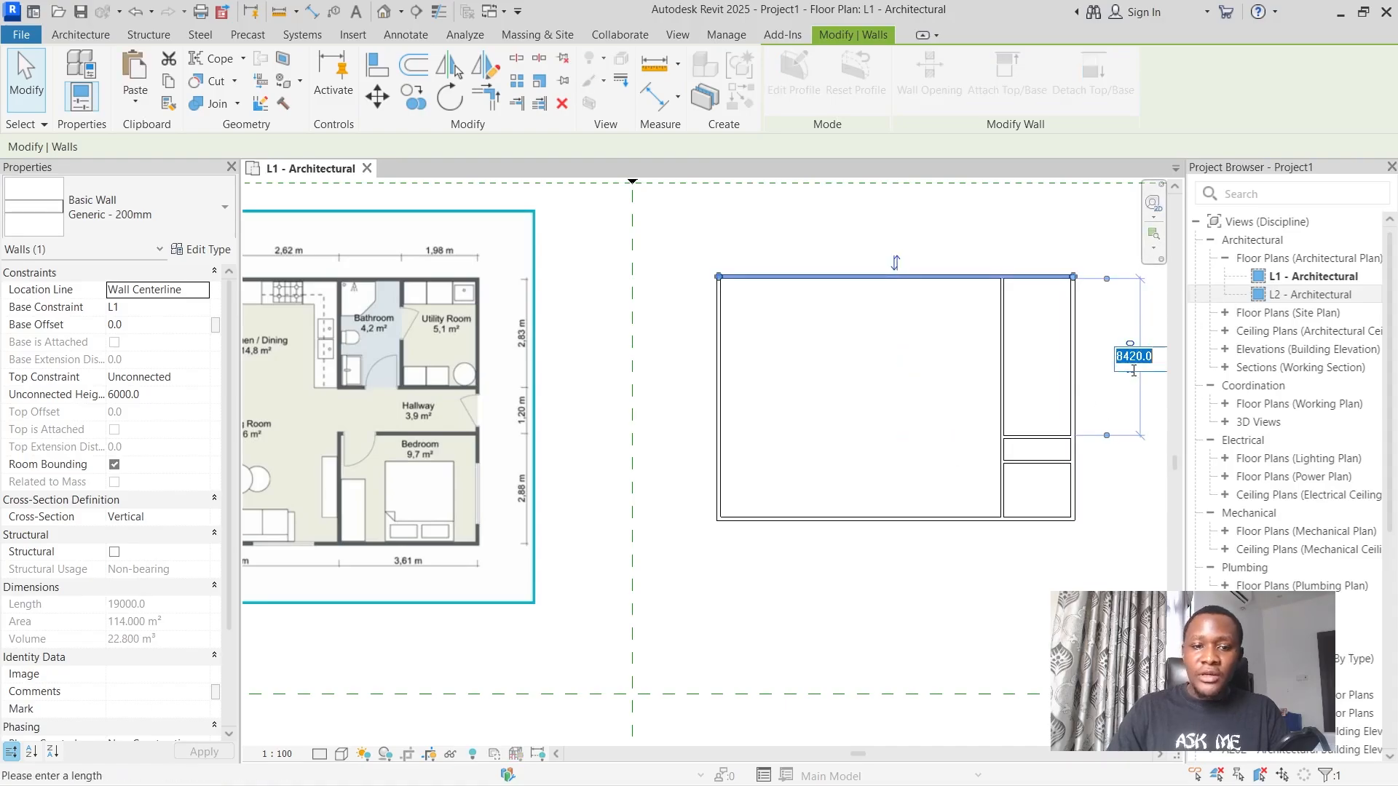
pyautogui.write('28')
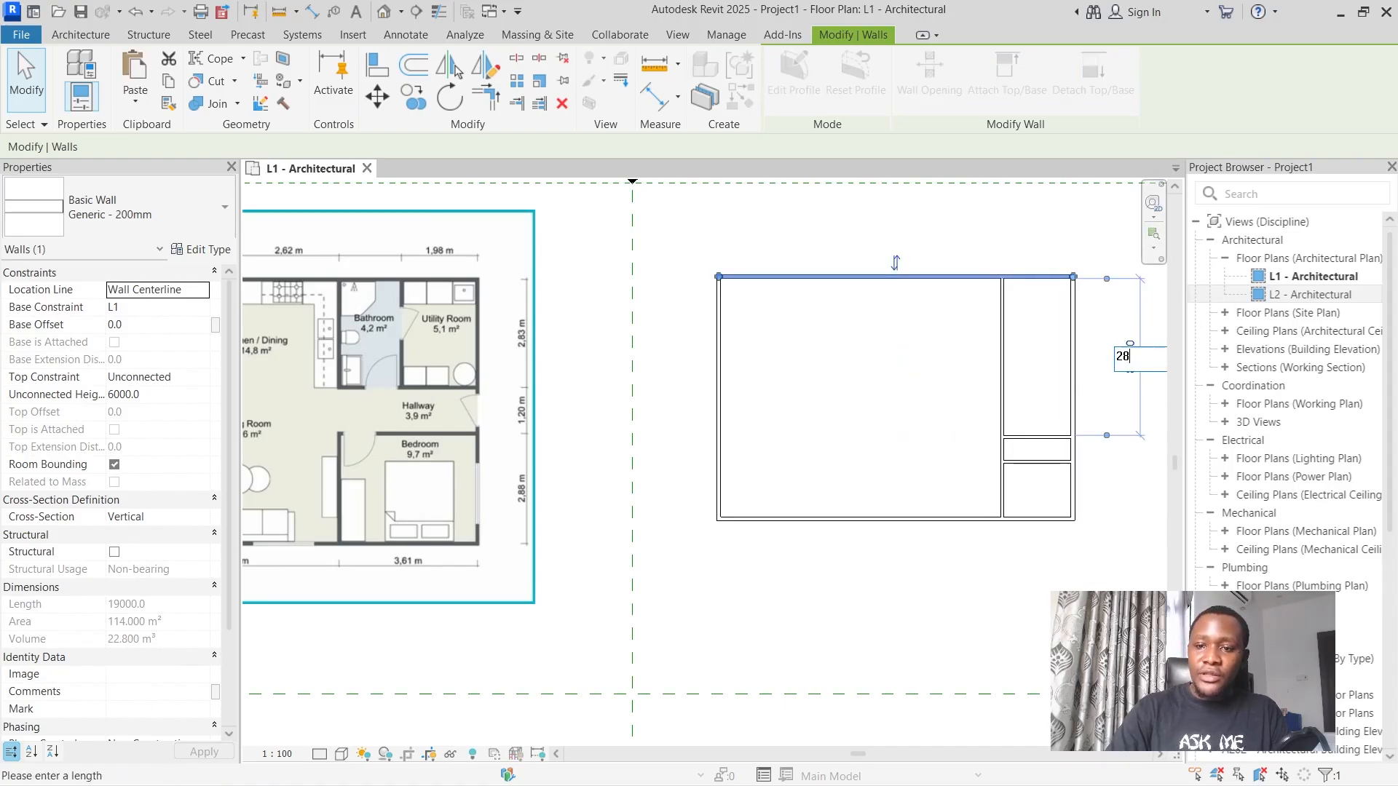
pyautogui.write('30')
pyautogui.press('Return')
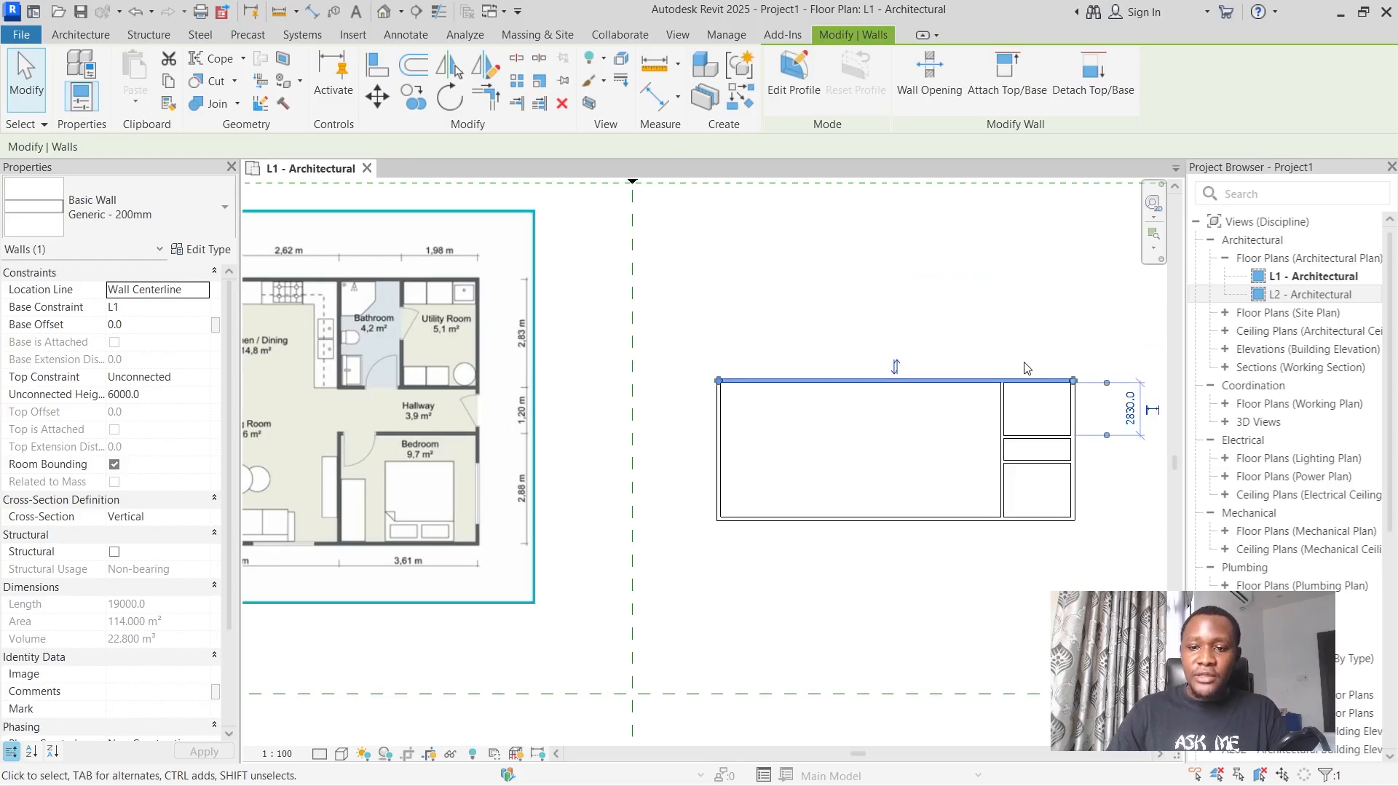
pyautogui.click(981, 318)
# Set the distance between the left exterior wall and the vertical partition to 5410 mm.
pyautogui.scroll(-1, 850, 408)
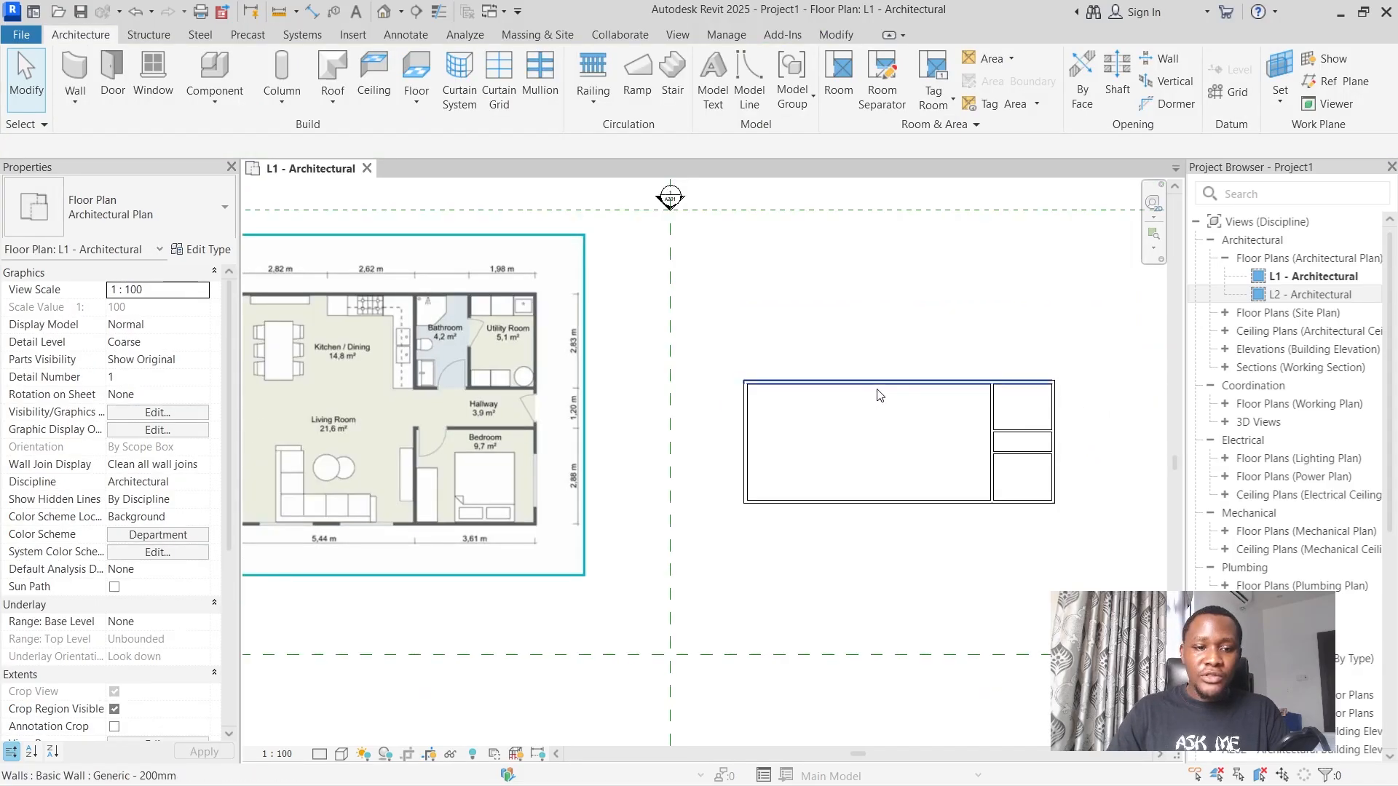
pyautogui.scroll(-2, 827, 420)
pyautogui.scroll(3, 404, 467)
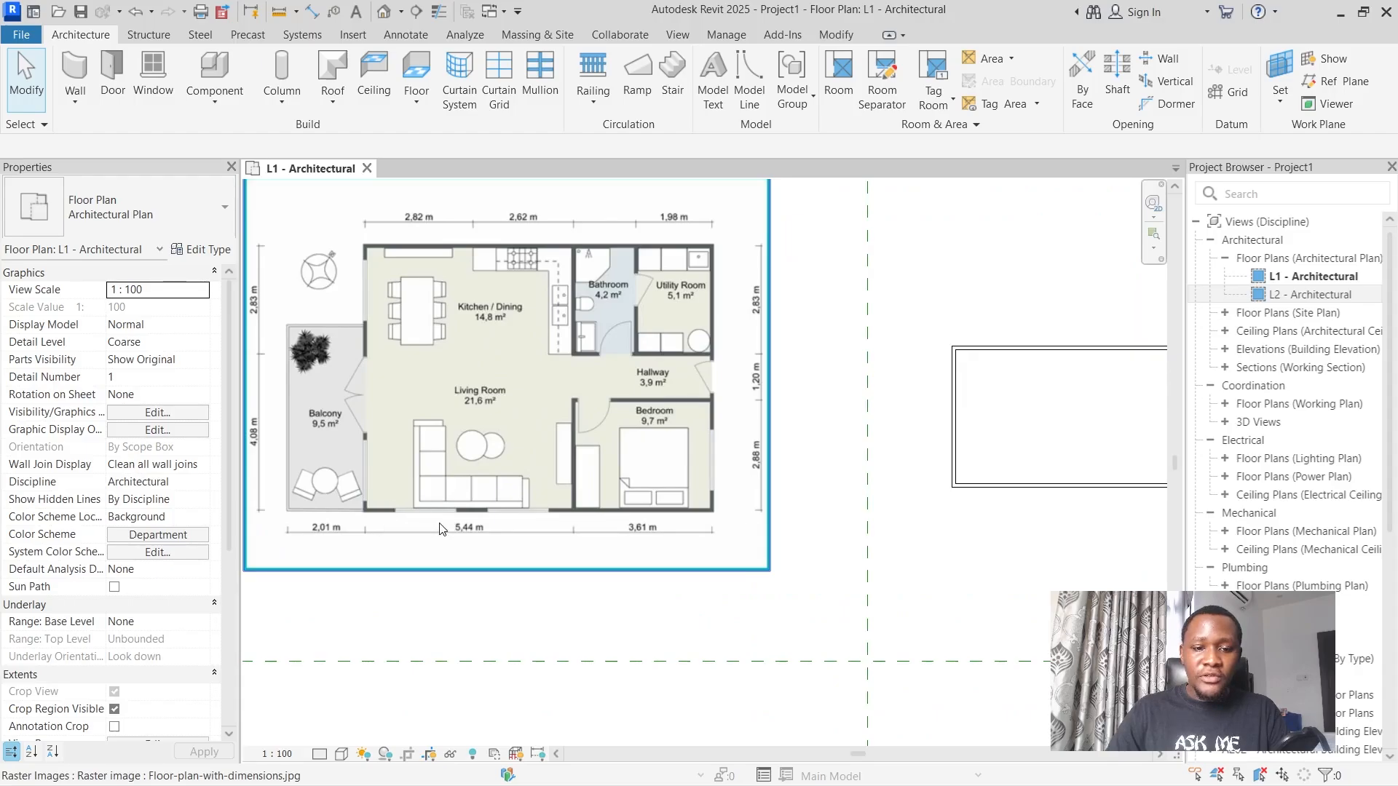
pyautogui.scroll(-3, 563, 482)
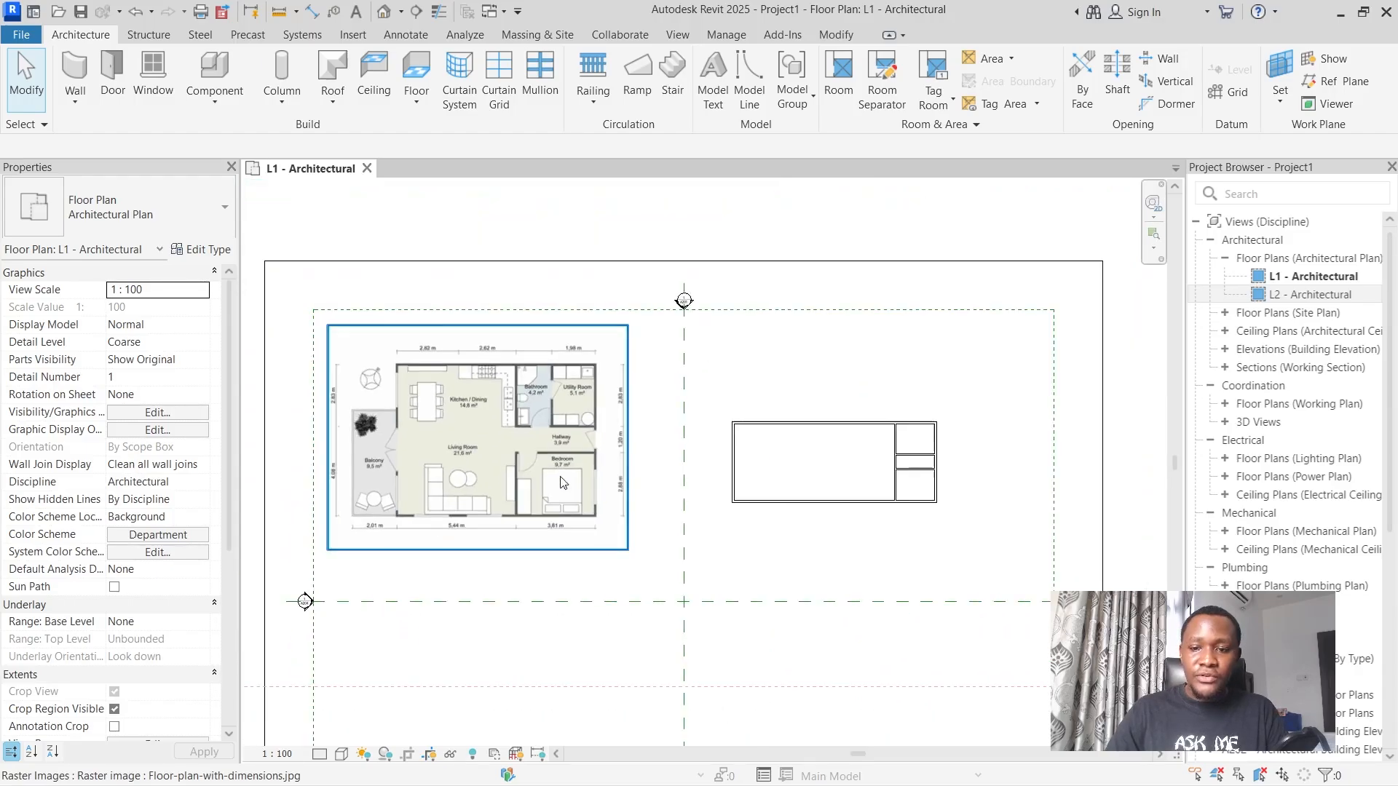
pyautogui.click(734, 463)
pyautogui.scroll(3, 904, 519)
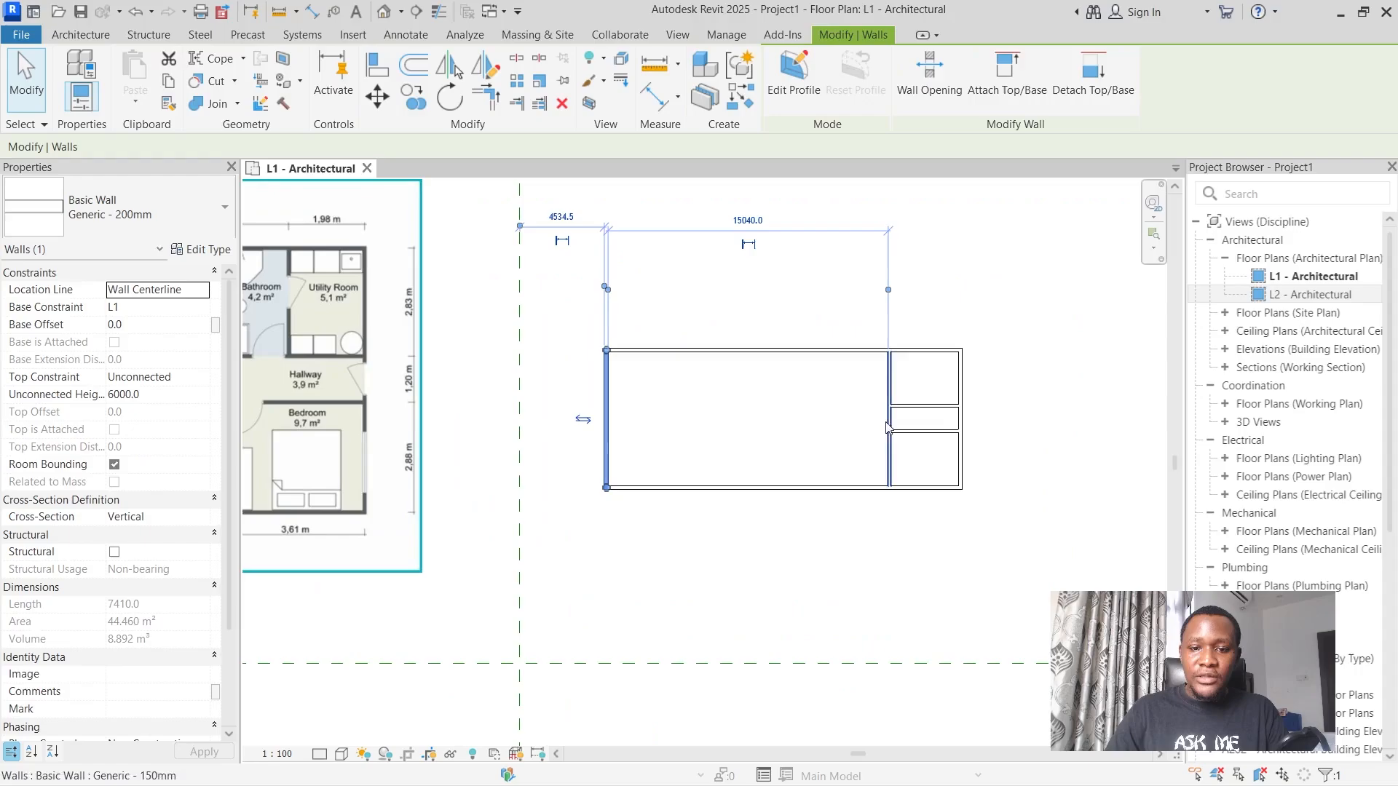
pyautogui.click(768, 218)
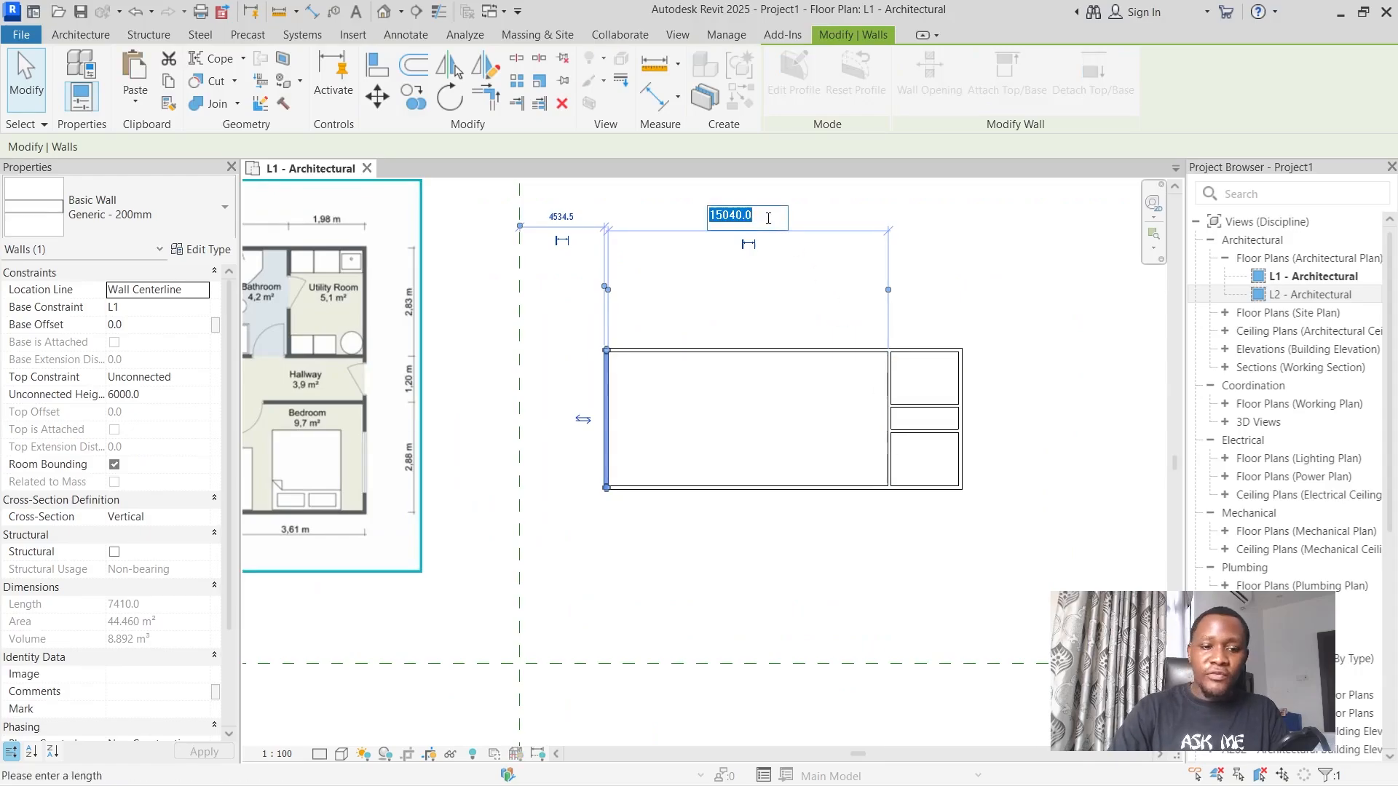
pyautogui.write('540\\1')
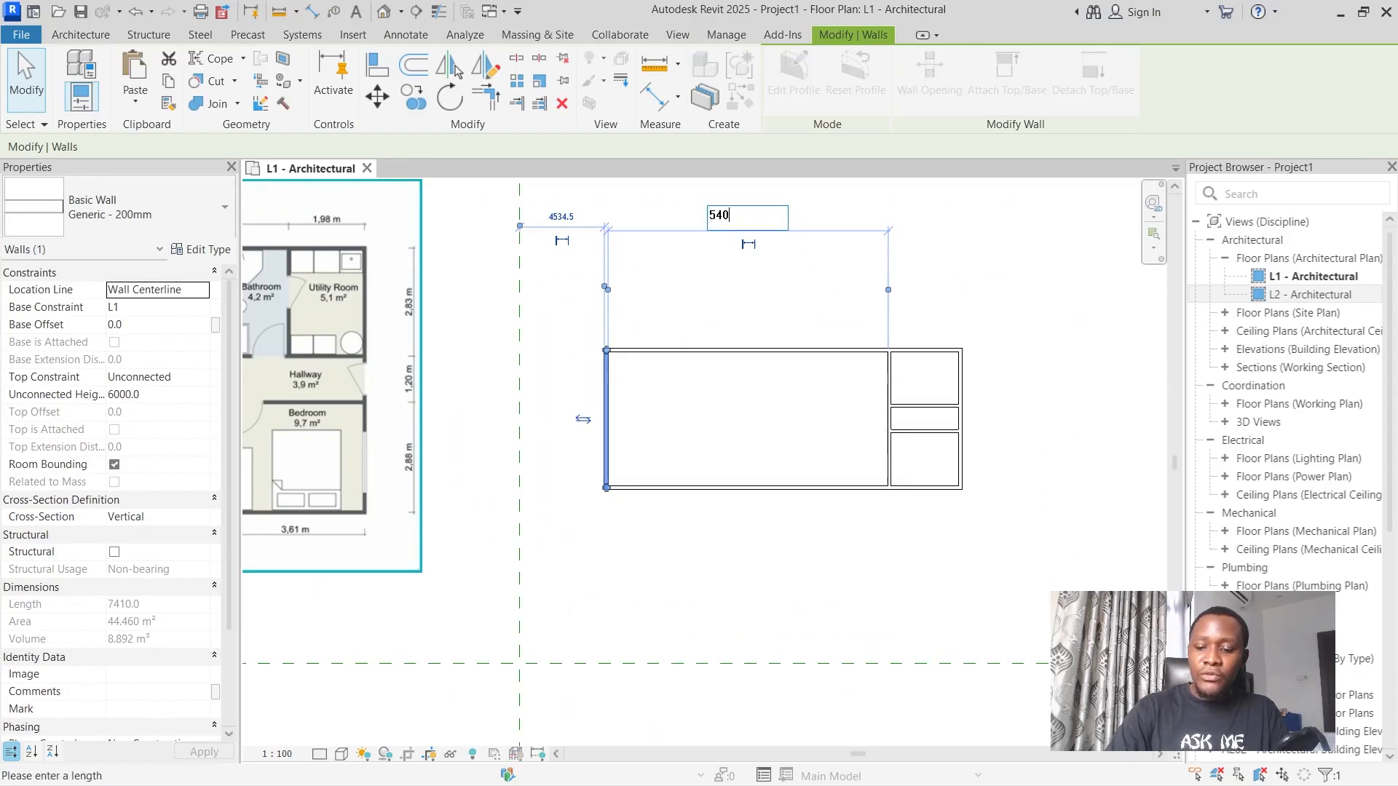
pyautogui.press('BackSpace')
pyautogui.press('BackSpace')
pyautogui.press('BackSpace')
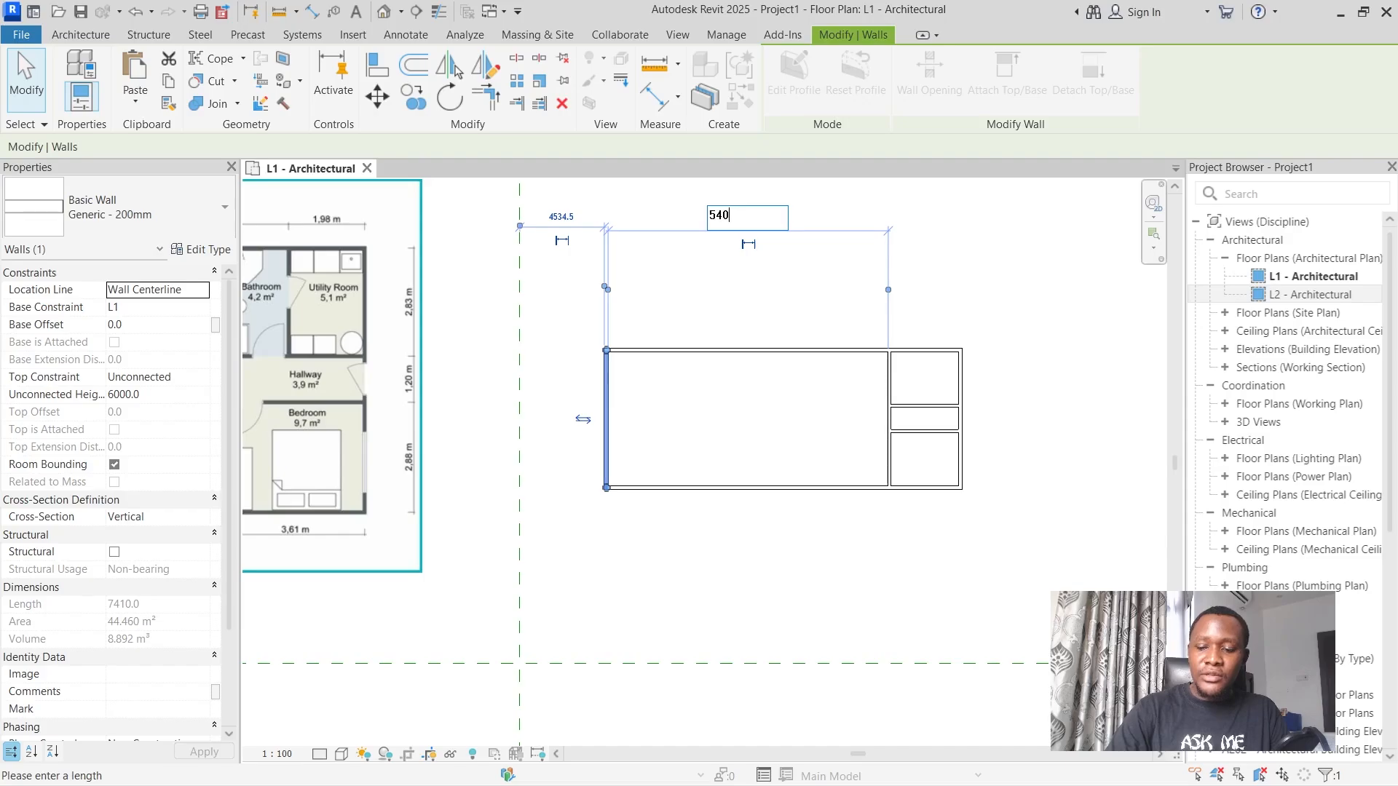
pyautogui.press('Return')
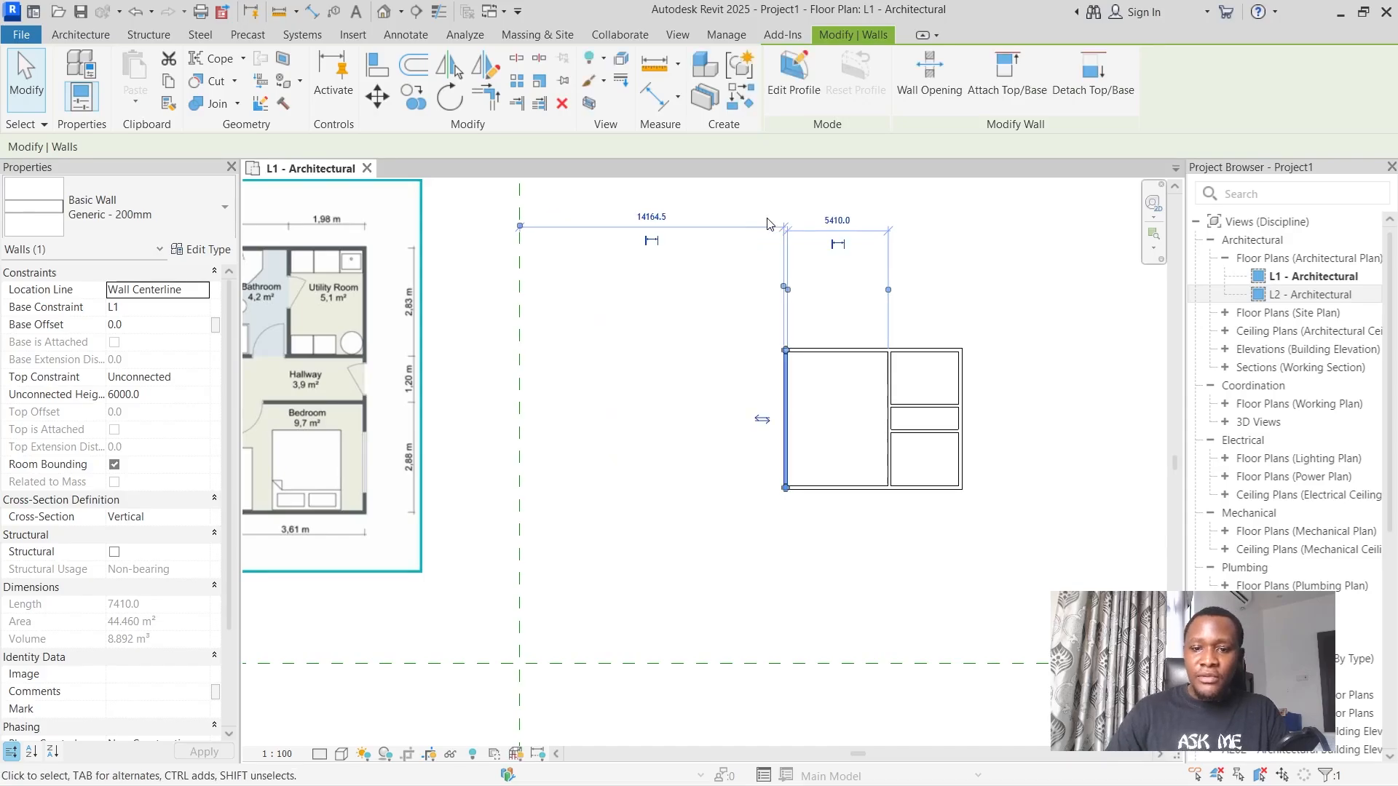
pyautogui.click(881, 586)
# Set the distance between the left exterior wall and the vertical partition to 5440 mm, following the living room dimension on the image.
pyautogui.scroll(-2, 881, 586)
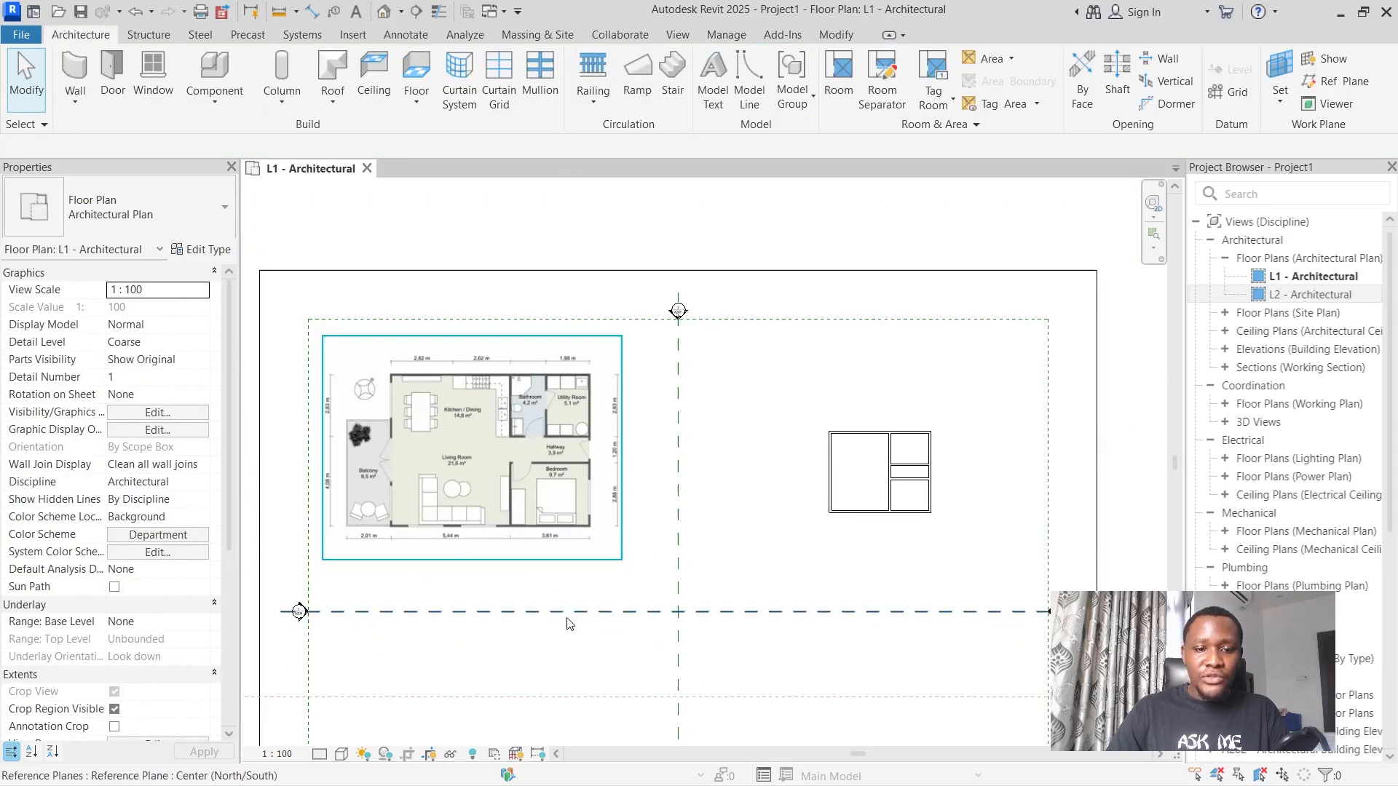
pyautogui.scroll(3, 445, 555)
pyautogui.scroll(-2, 445, 555)
pyautogui.scroll(1, 864, 390)
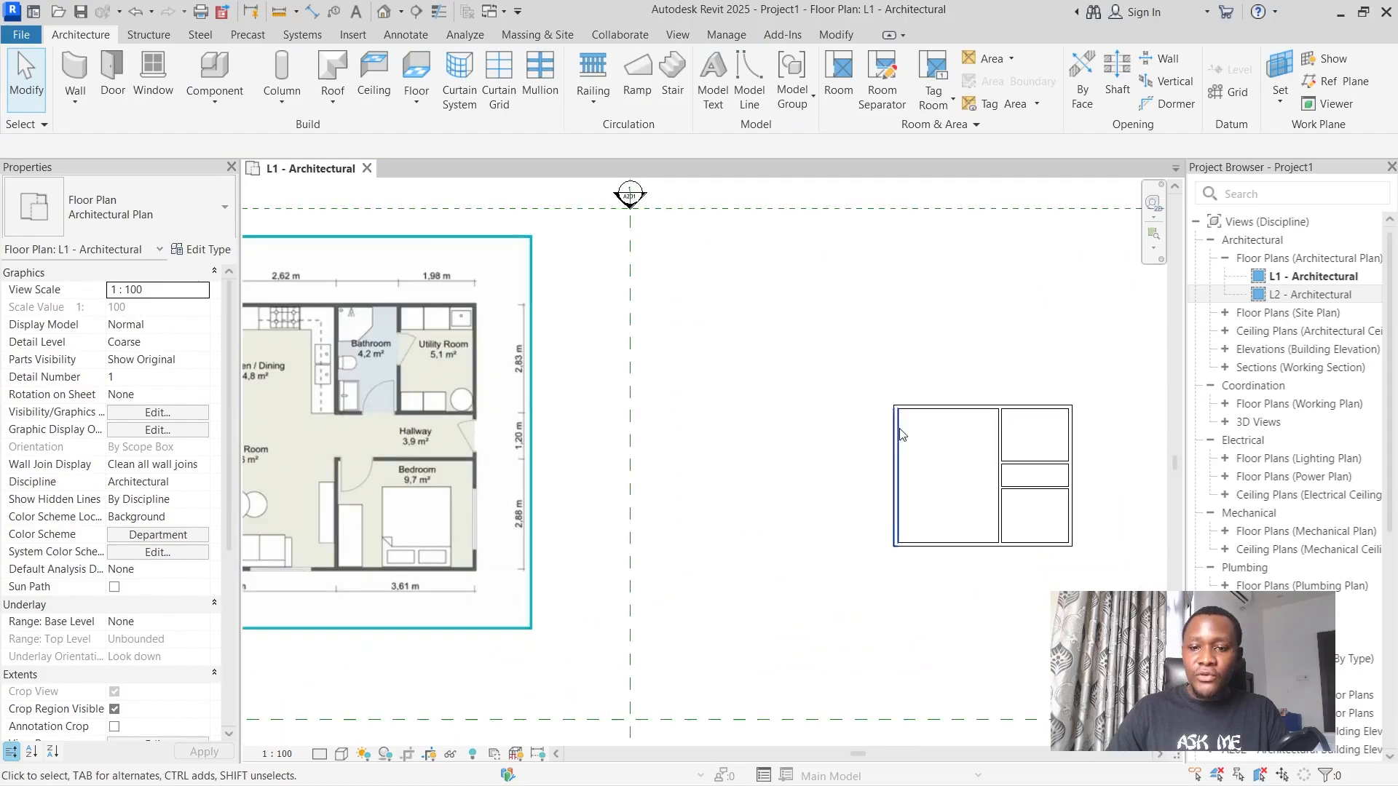
pyautogui.click(972, 408)
pyautogui.click(897, 456)
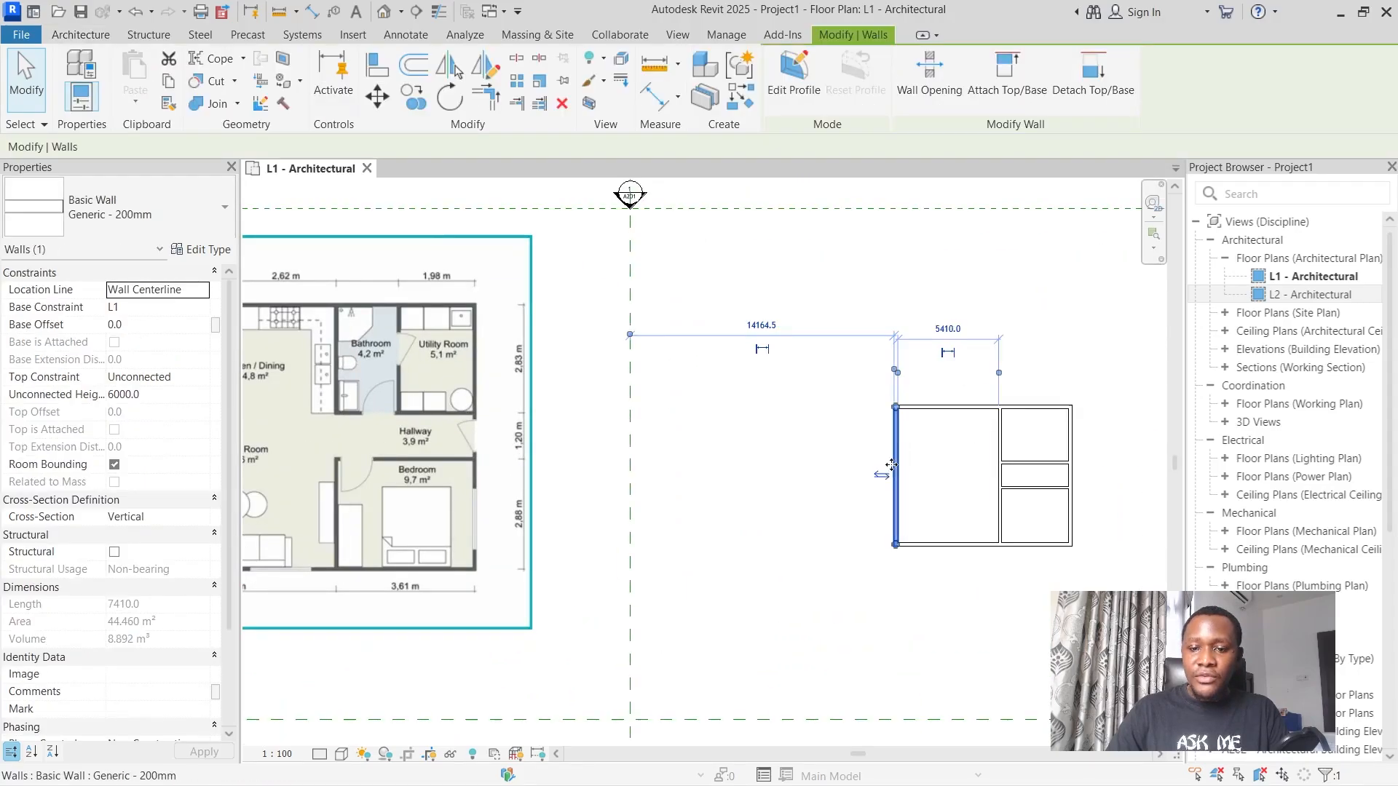
pyautogui.click(937, 325)
pyautogui.write('5')
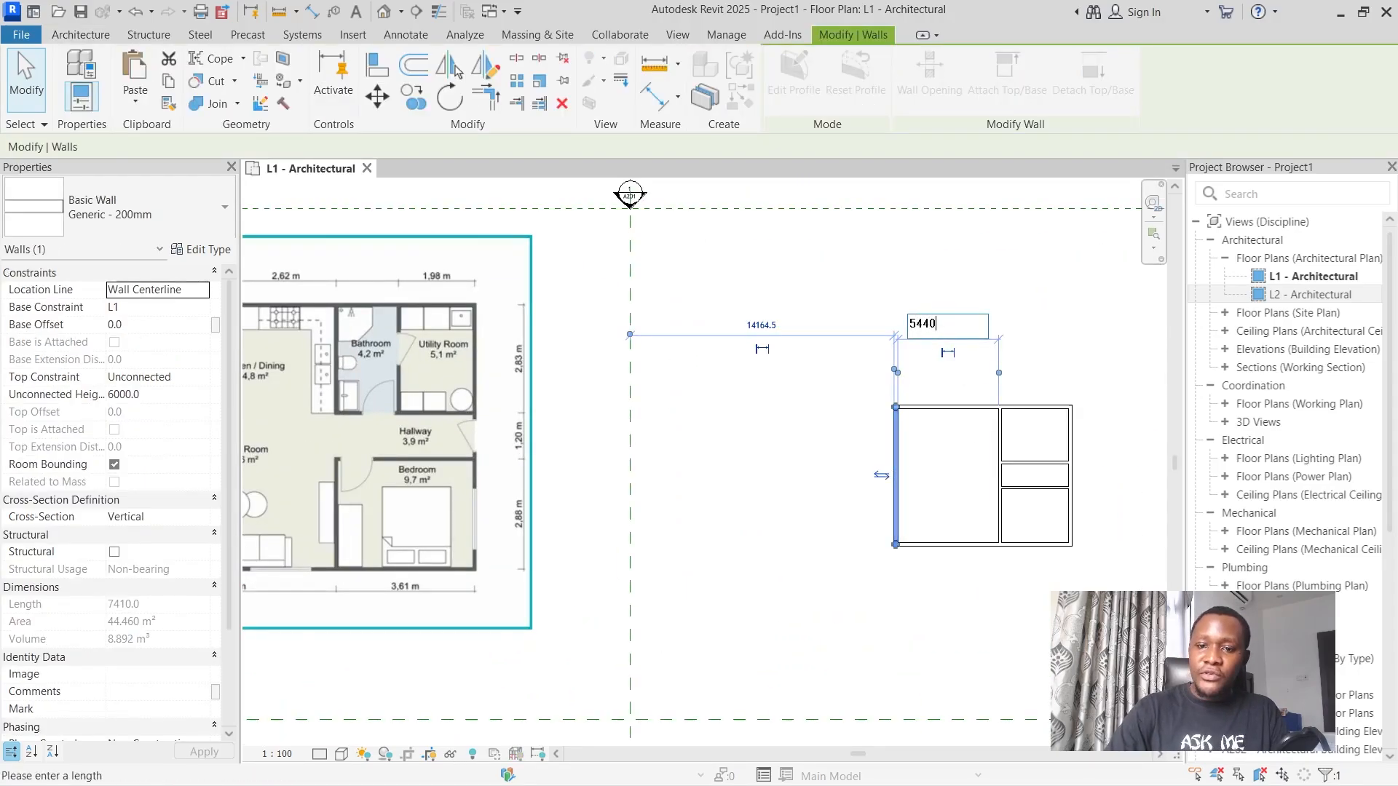
pyautogui.write('440')
pyautogui.press('Return')
pyautogui.click(958, 590)
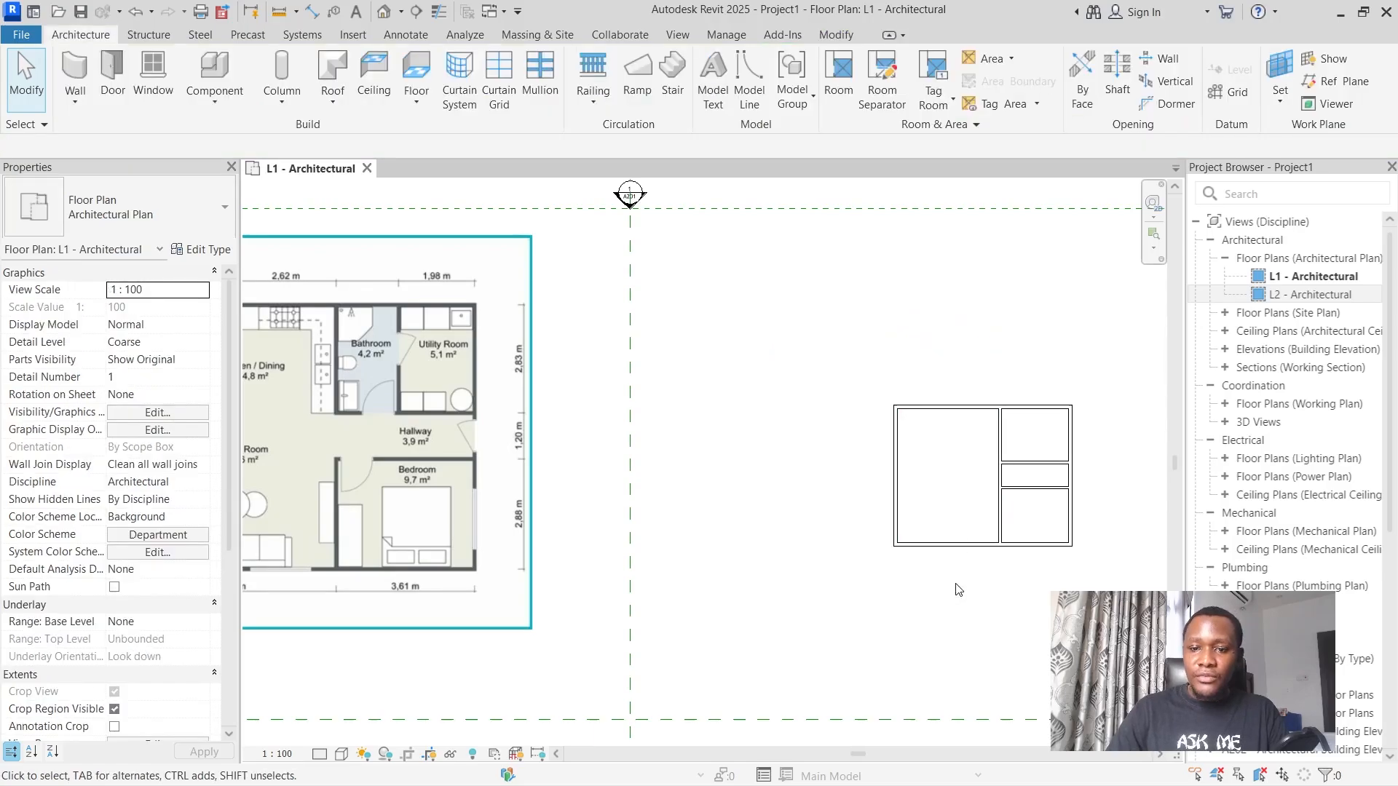
# Split the vertical partition inside the hallway, about 570 mm above the lower horizontal partition, without deleting an inner segment.
pyautogui.scroll(-2, 950, 546)
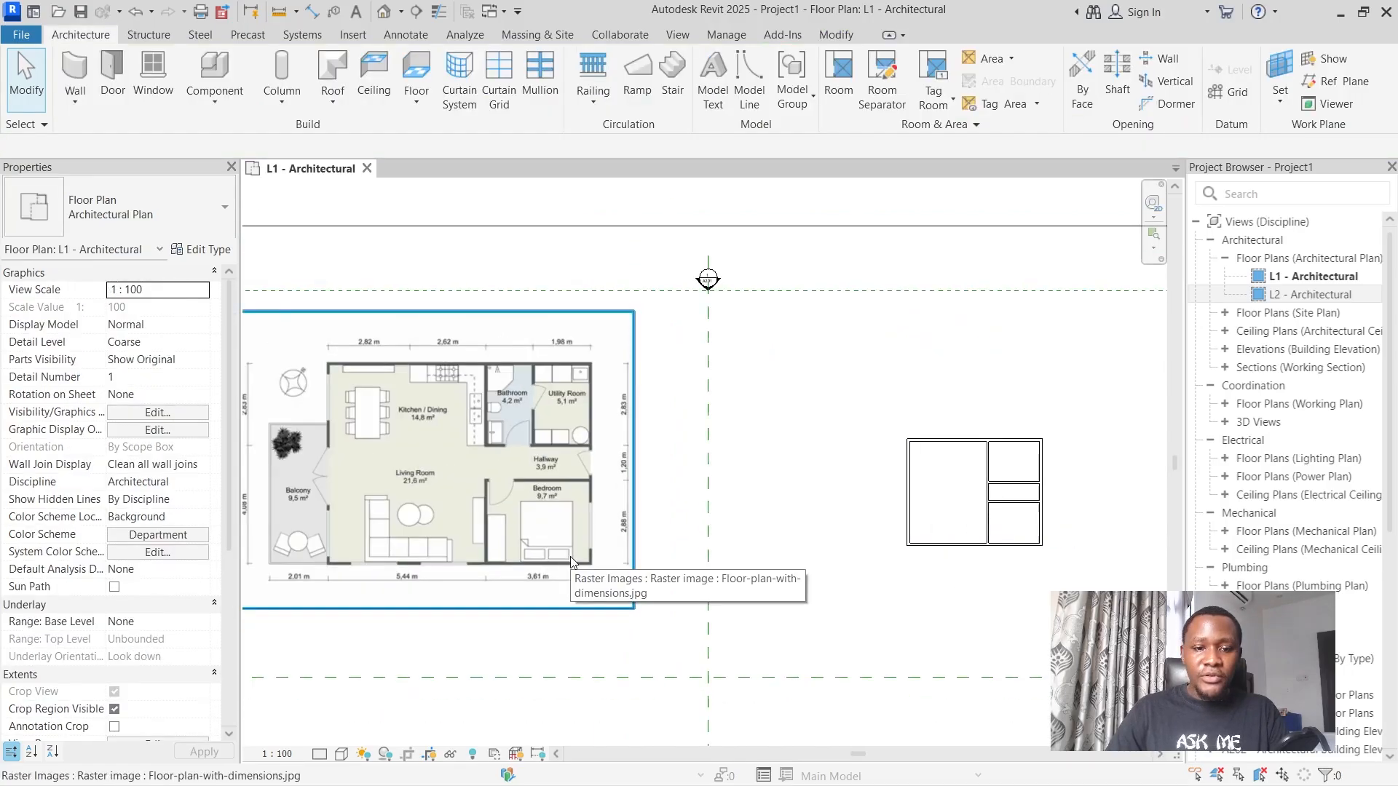
pyautogui.scroll(2, 1036, 506)
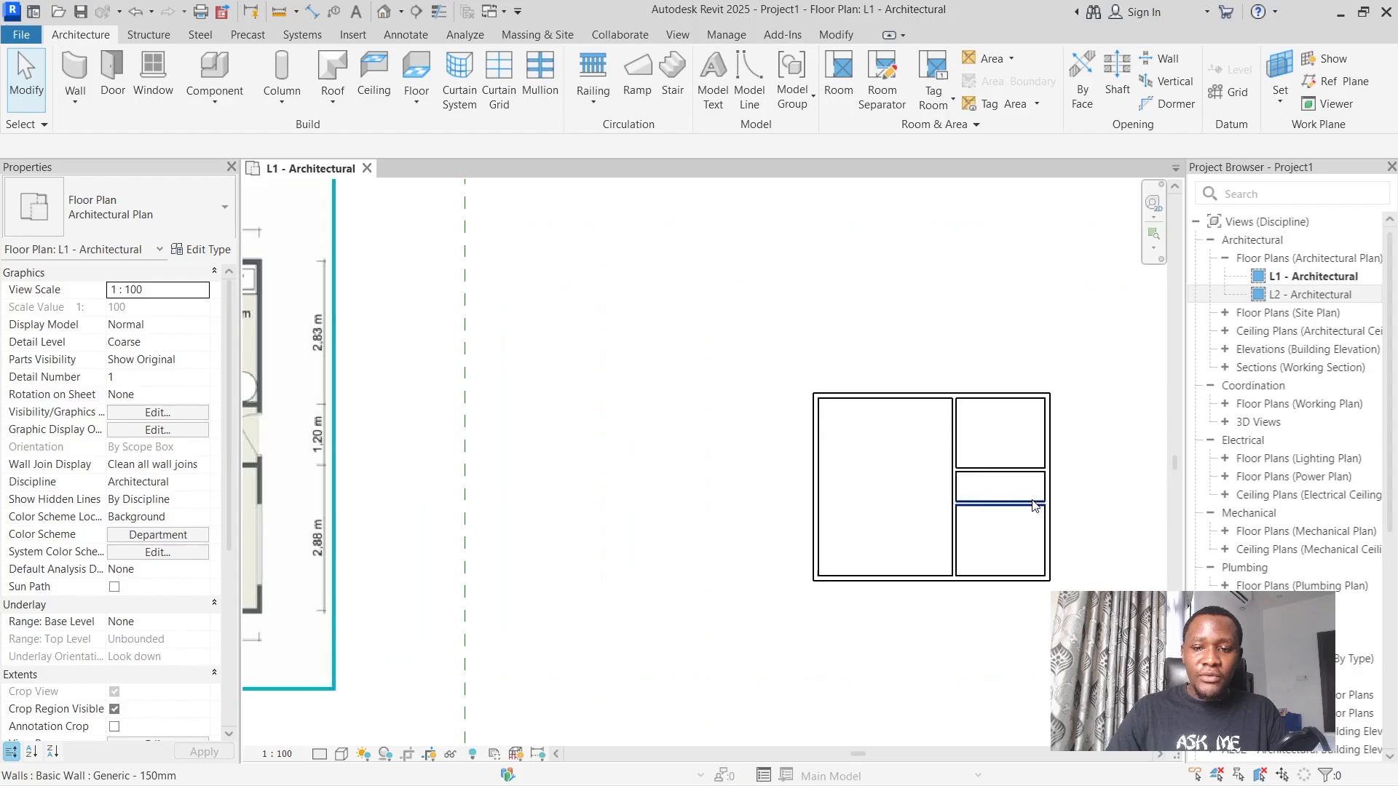
pyautogui.scroll(-2, 852, 473)
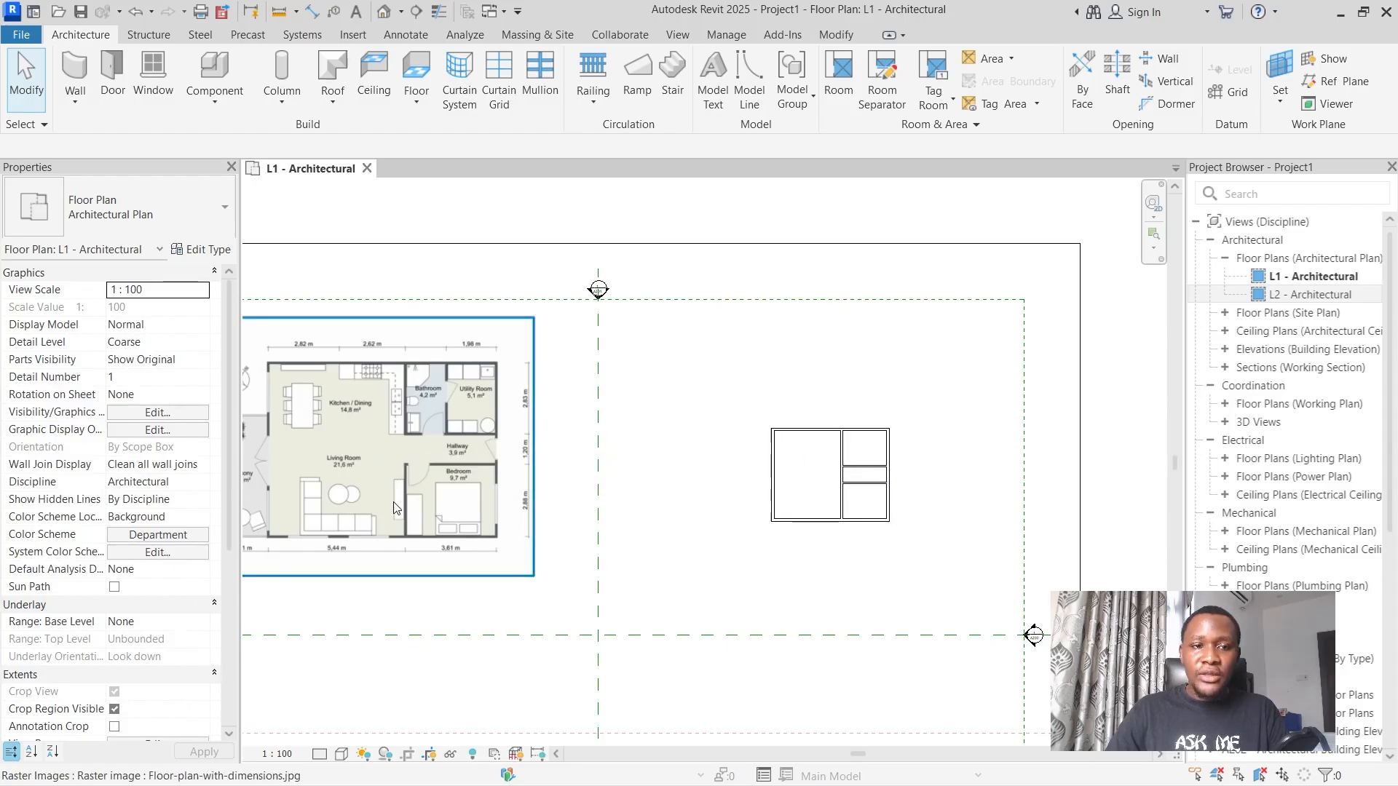
pyautogui.click(849, 36)
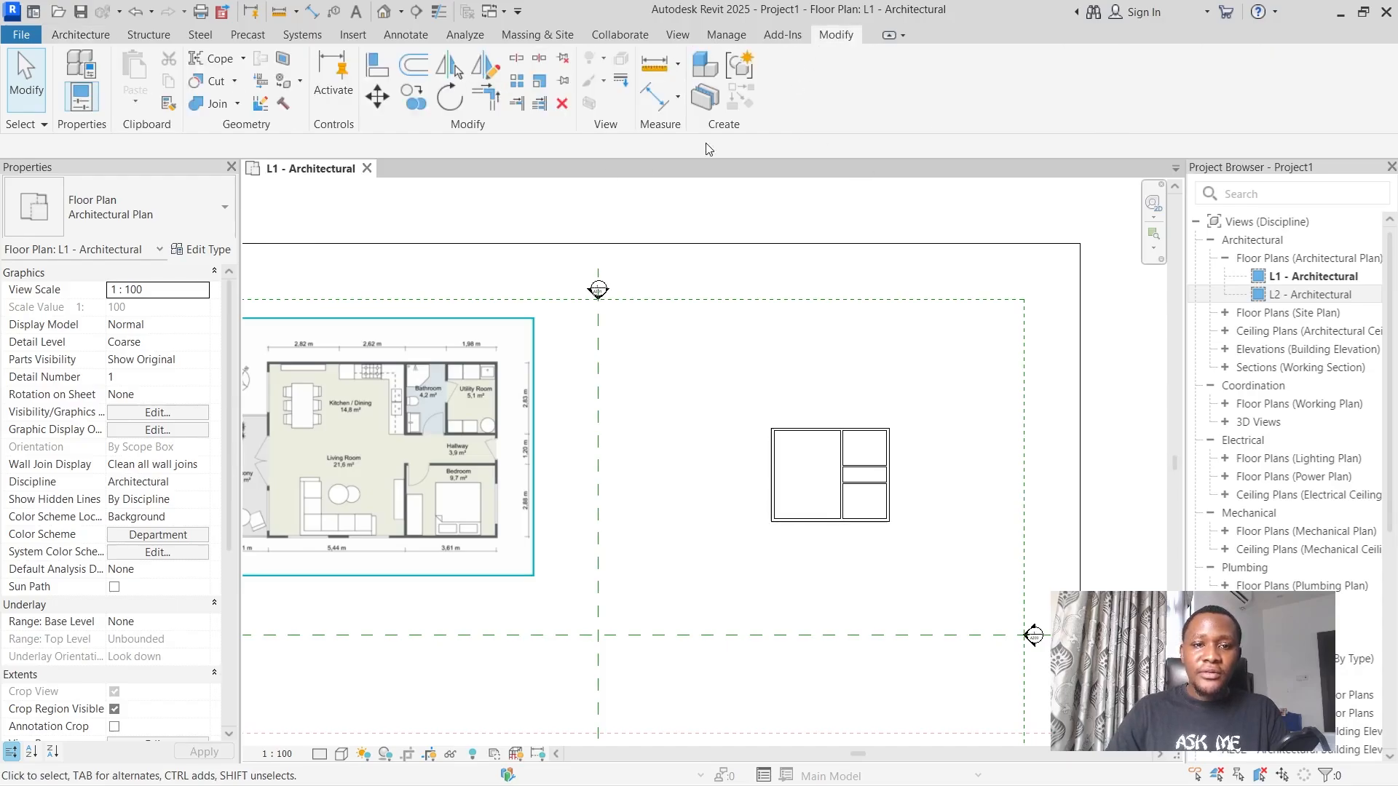
pyautogui.click(517, 61)
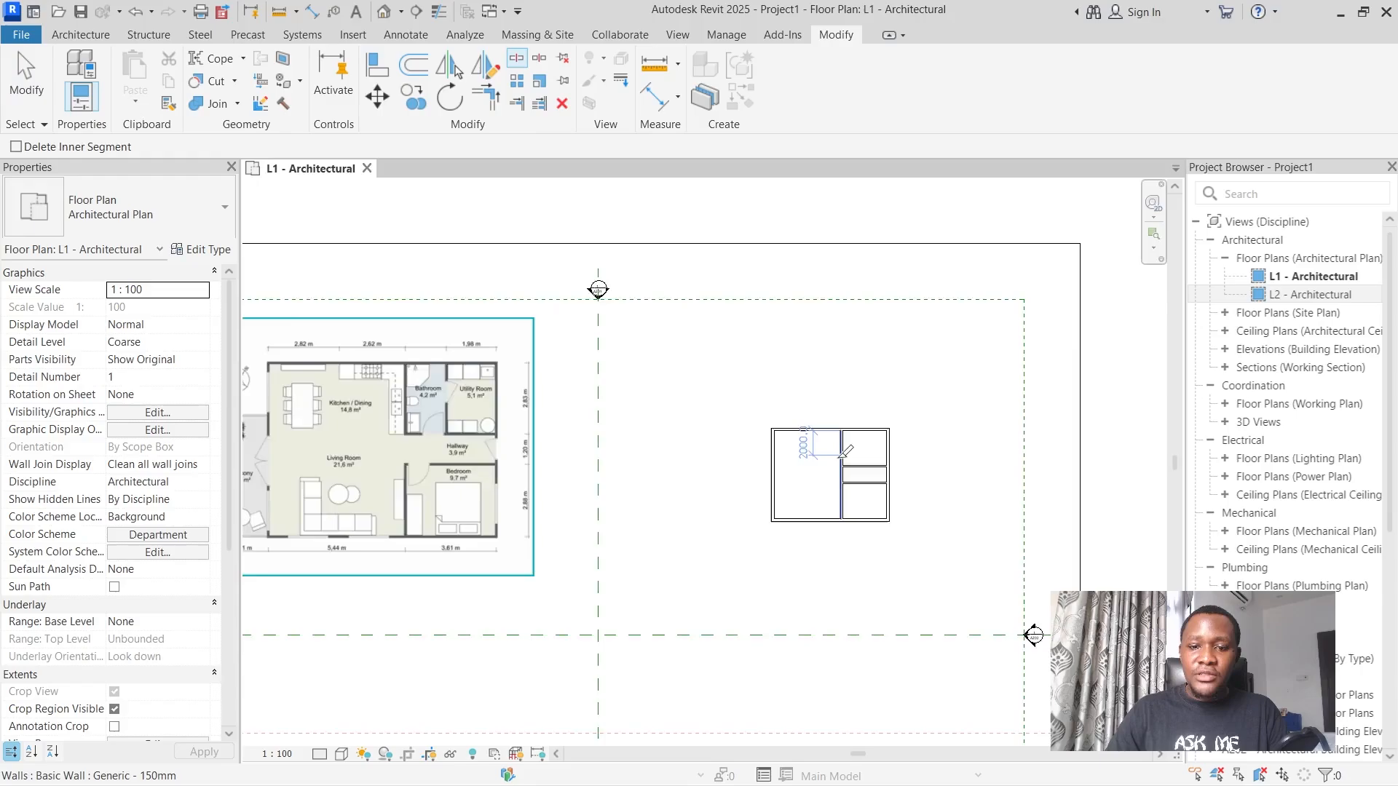
pyautogui.scroll(5, 843, 455)
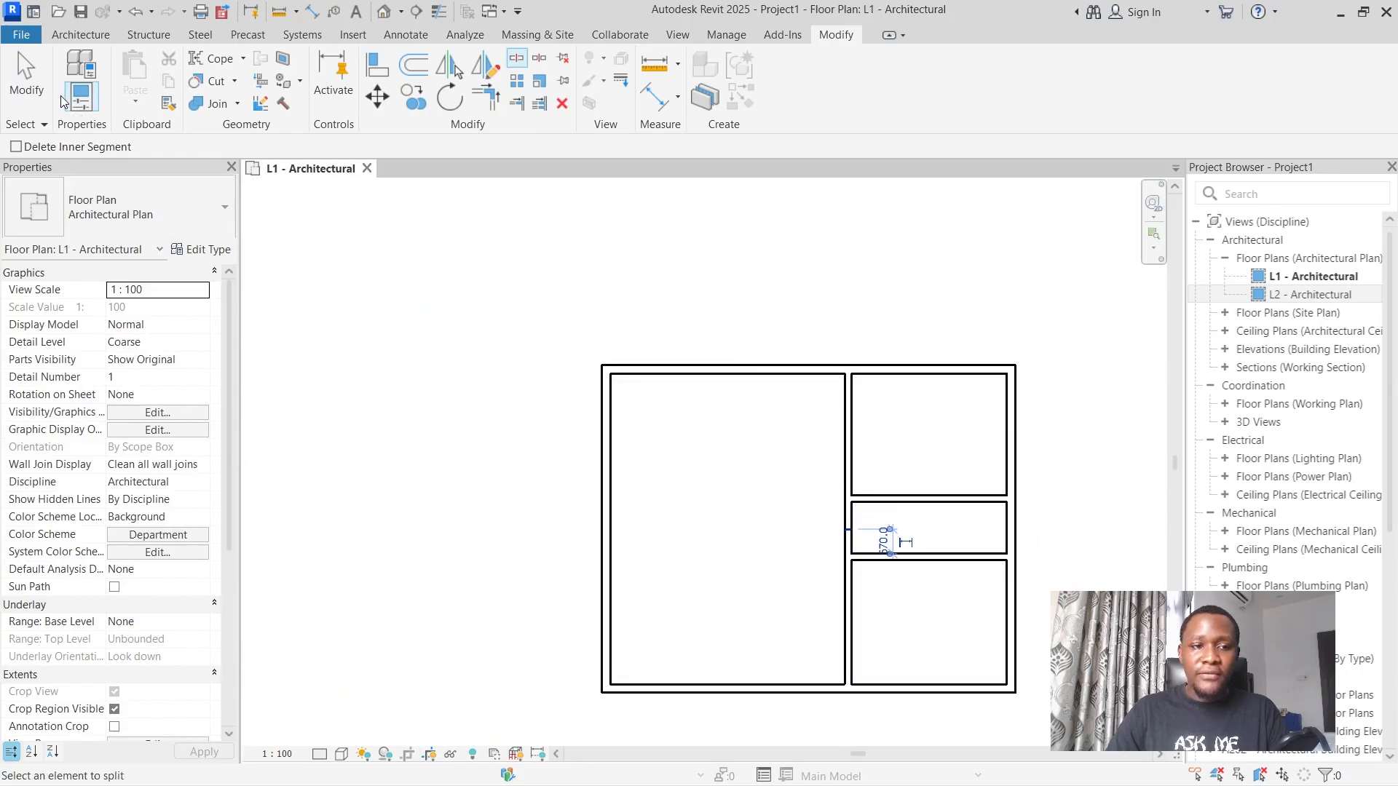
pyautogui.click(42, 85)
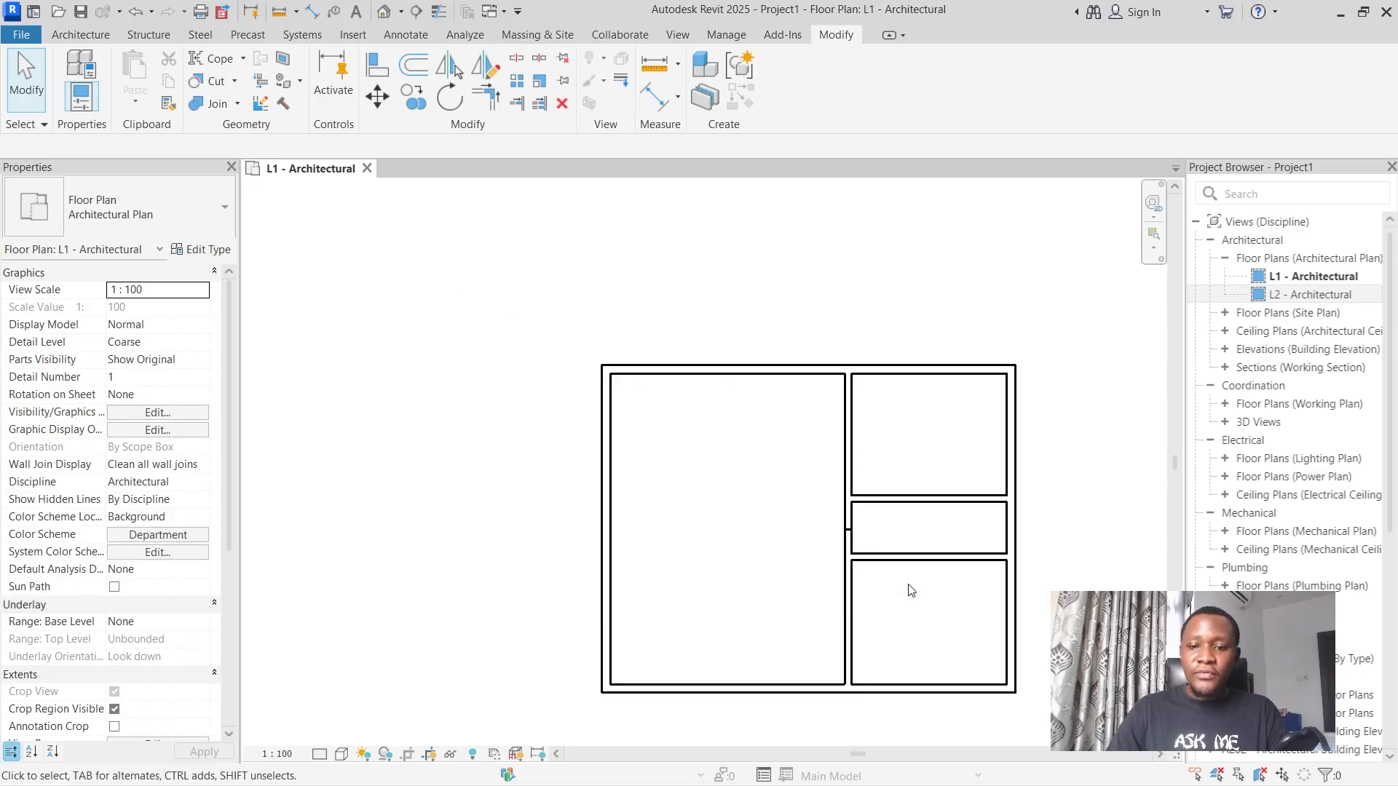
# Trim both segments of the split vertical partition to corners with the upper and lower horizontal partitions, opening the hallway to the living room.
pyautogui.scroll(3, 887, 686)
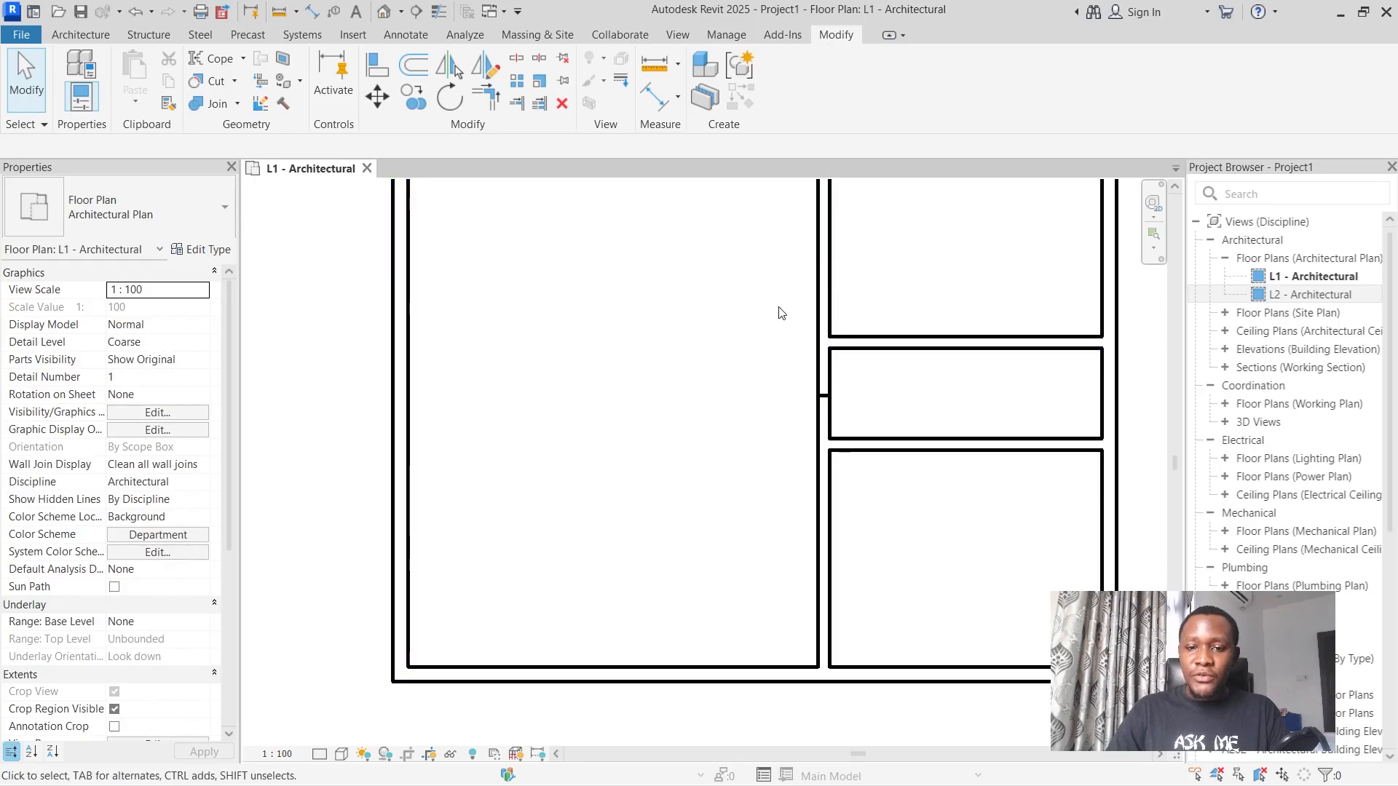
pyautogui.click(820, 208)
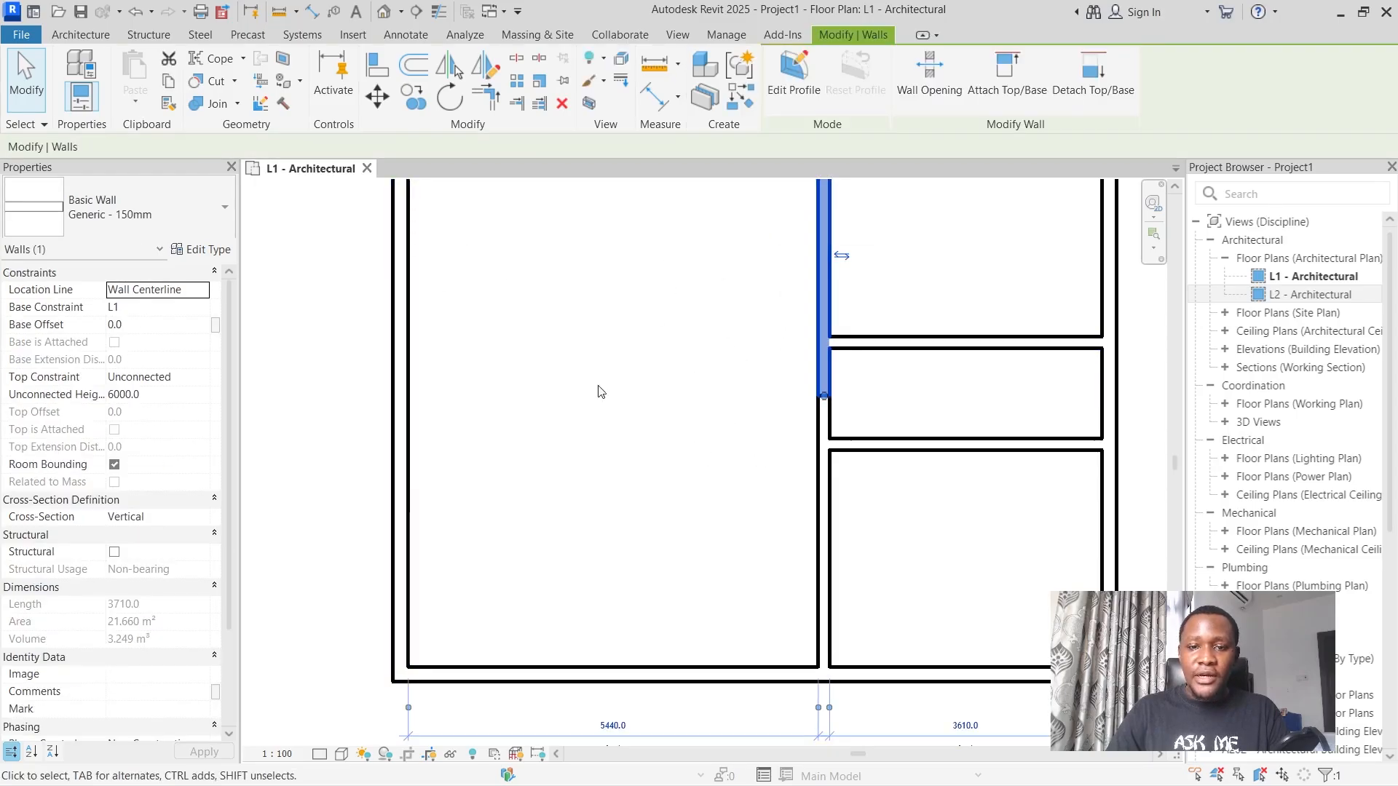
pyautogui.click(488, 107)
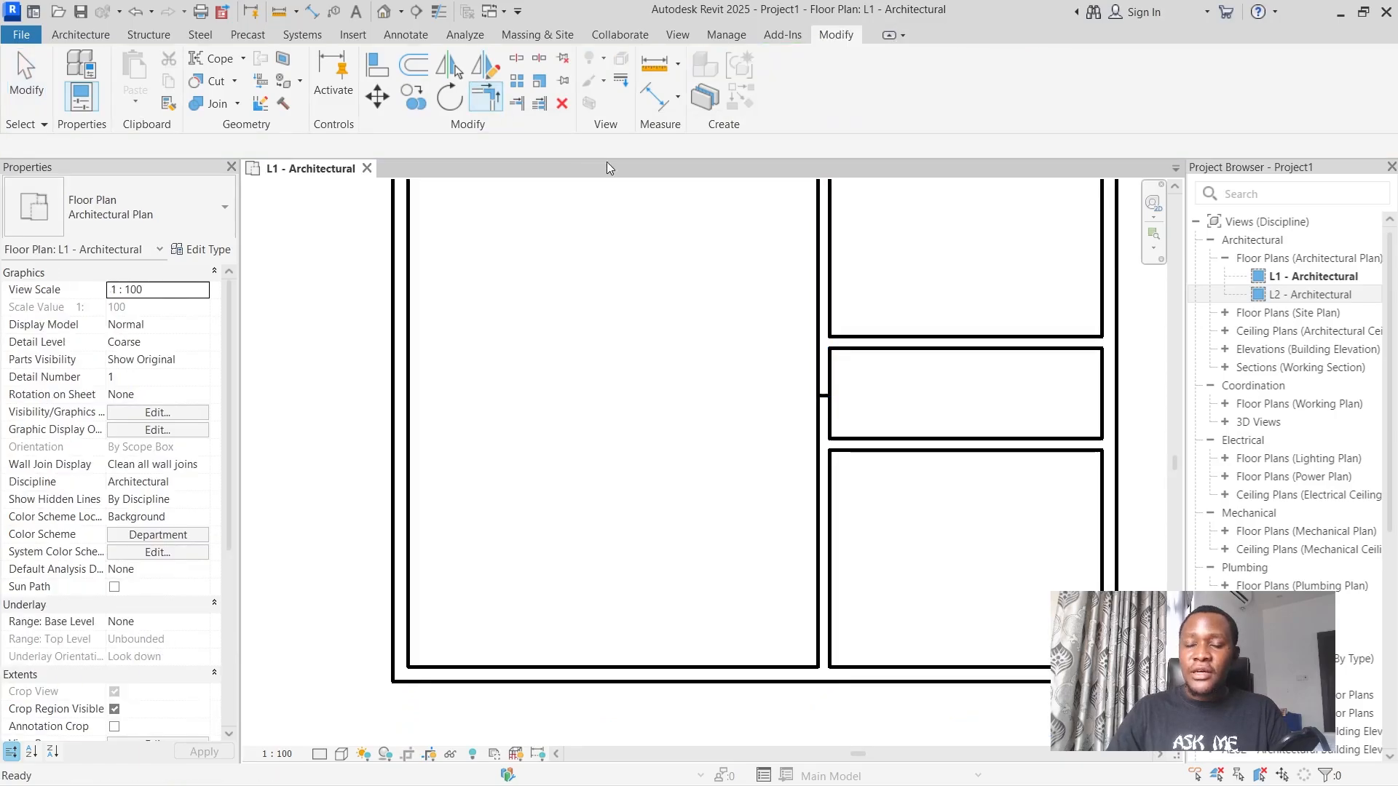
pyautogui.click(823, 249)
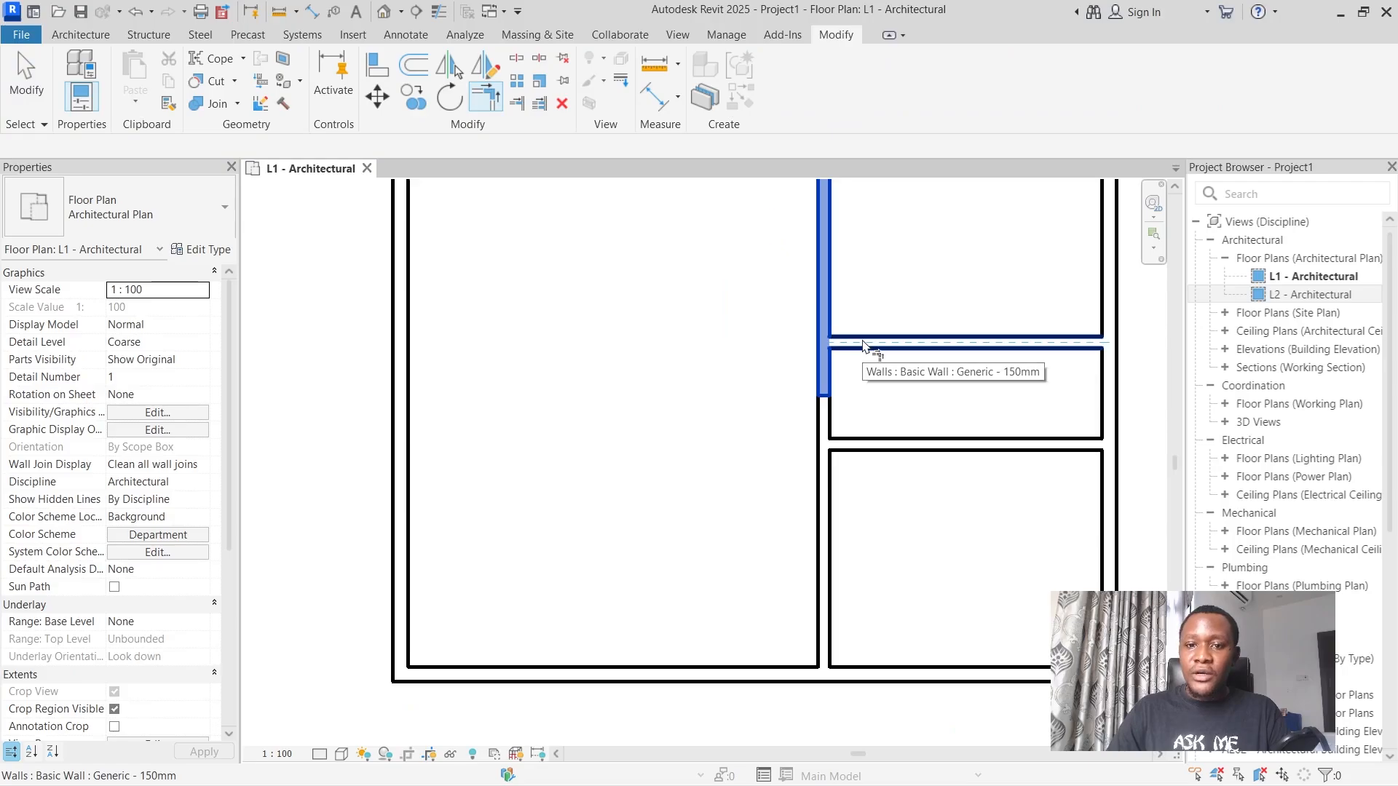
pyautogui.click(863, 345)
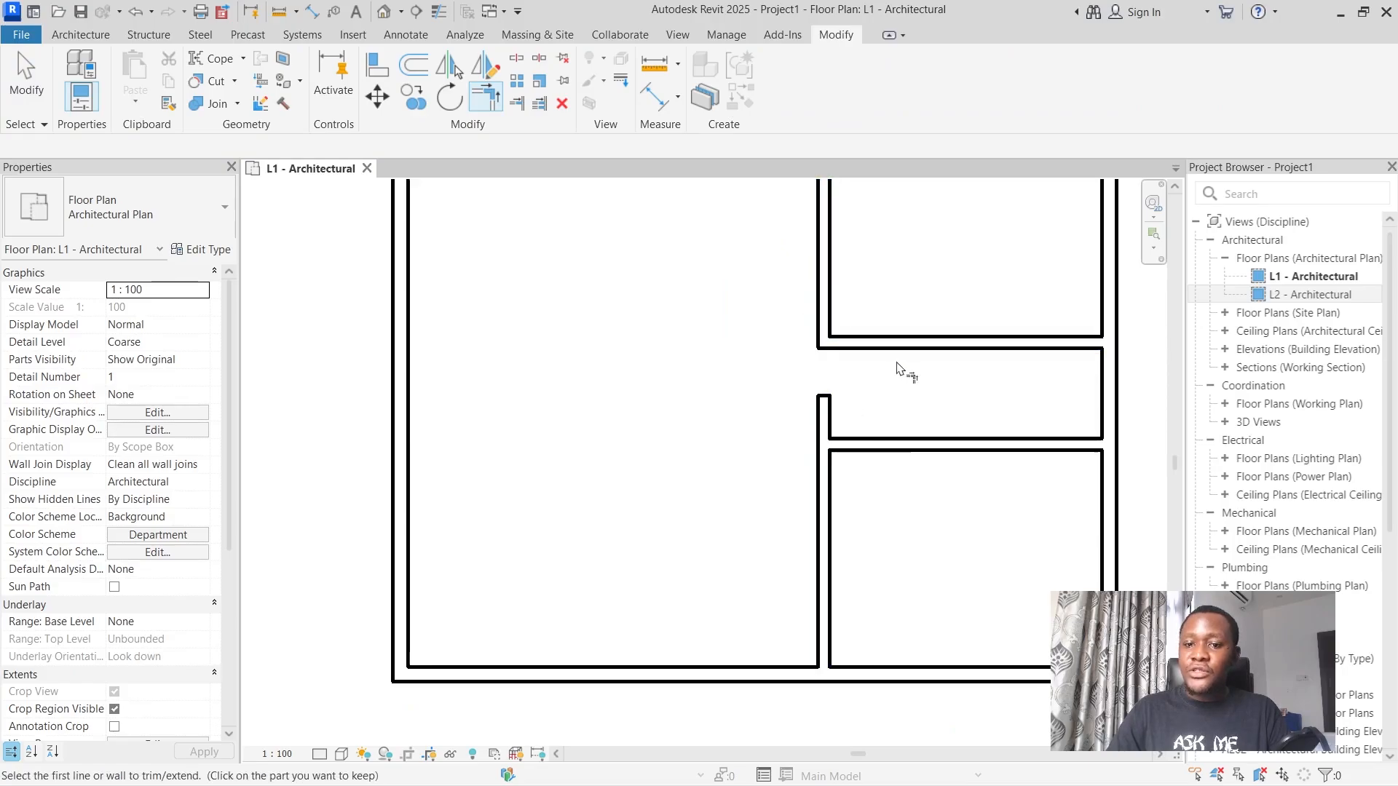
pyautogui.click(877, 445)
pyautogui.click(828, 508)
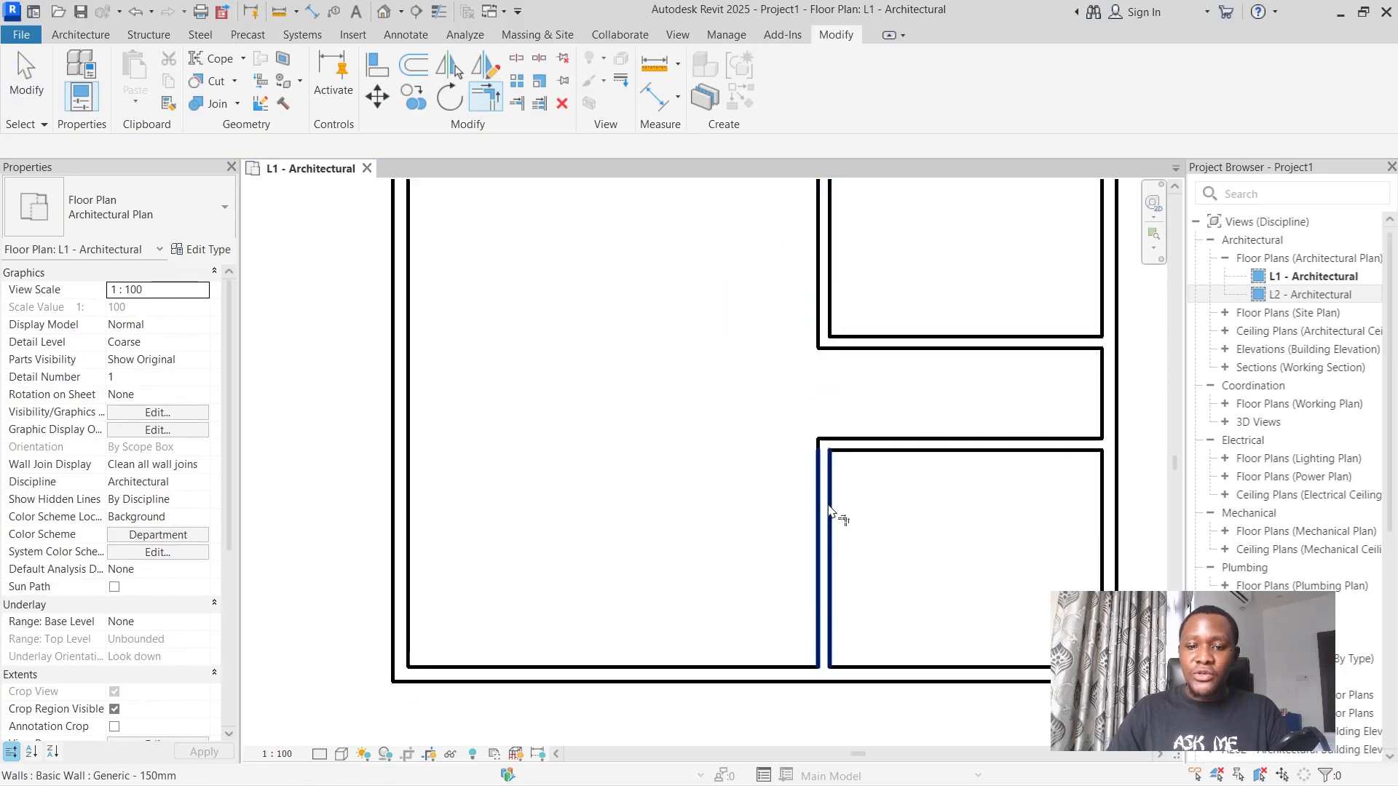
pyautogui.scroll(-2, 841, 466)
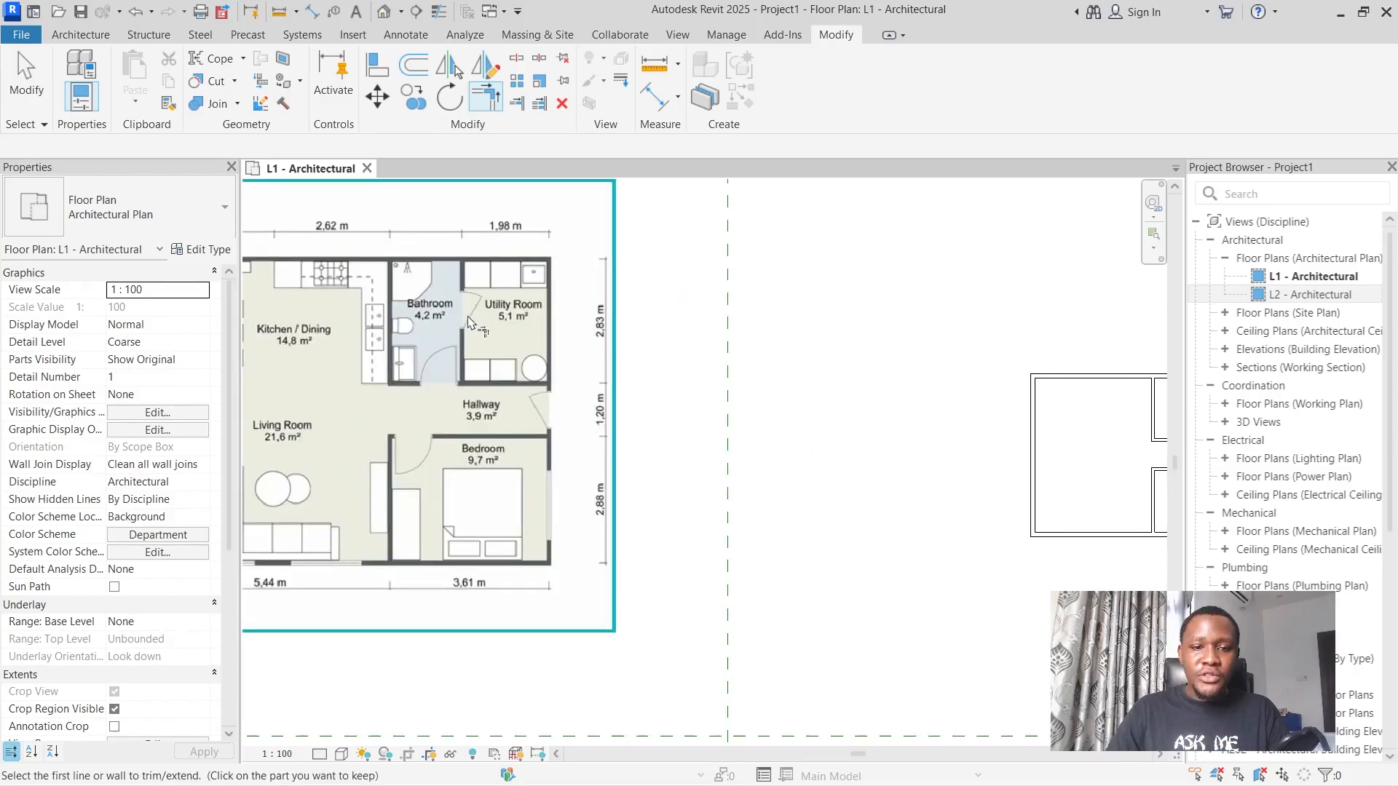
pyautogui.press('Escape')
pyautogui.press('Escape')
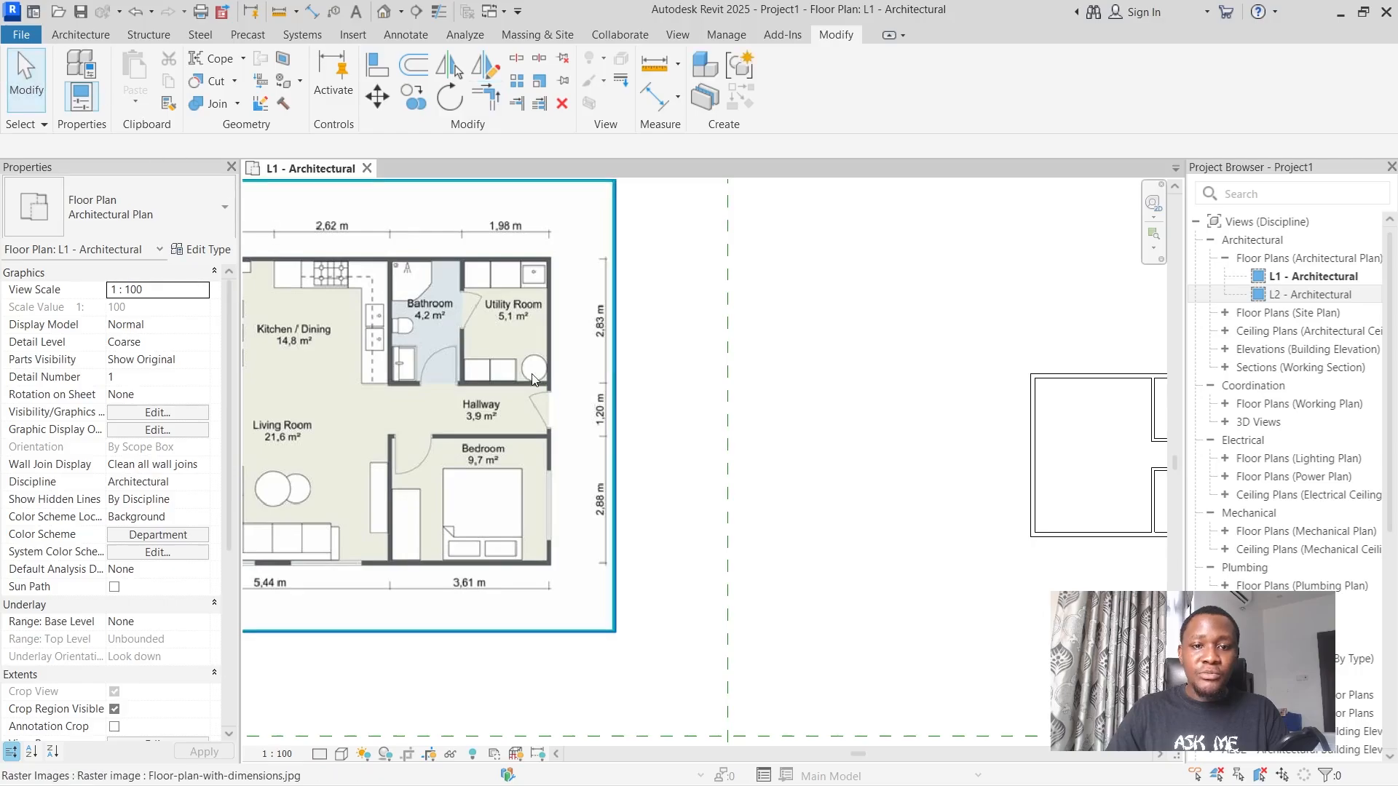
pyautogui.scroll(-2, 532, 380)
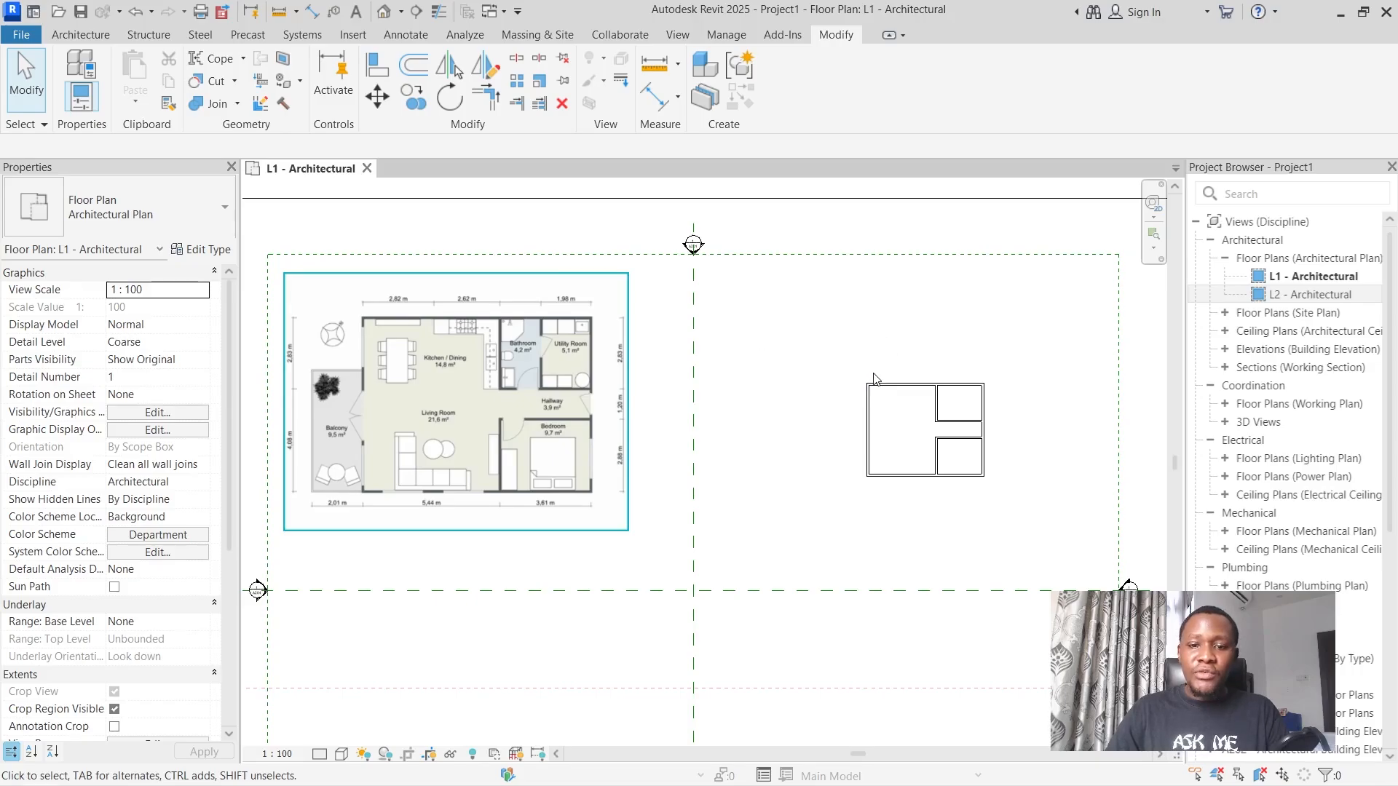
# Select only the left exterior wall with a selection window that fully encloses it, and clear the selection.
pyautogui.scroll(2, 990, 399)
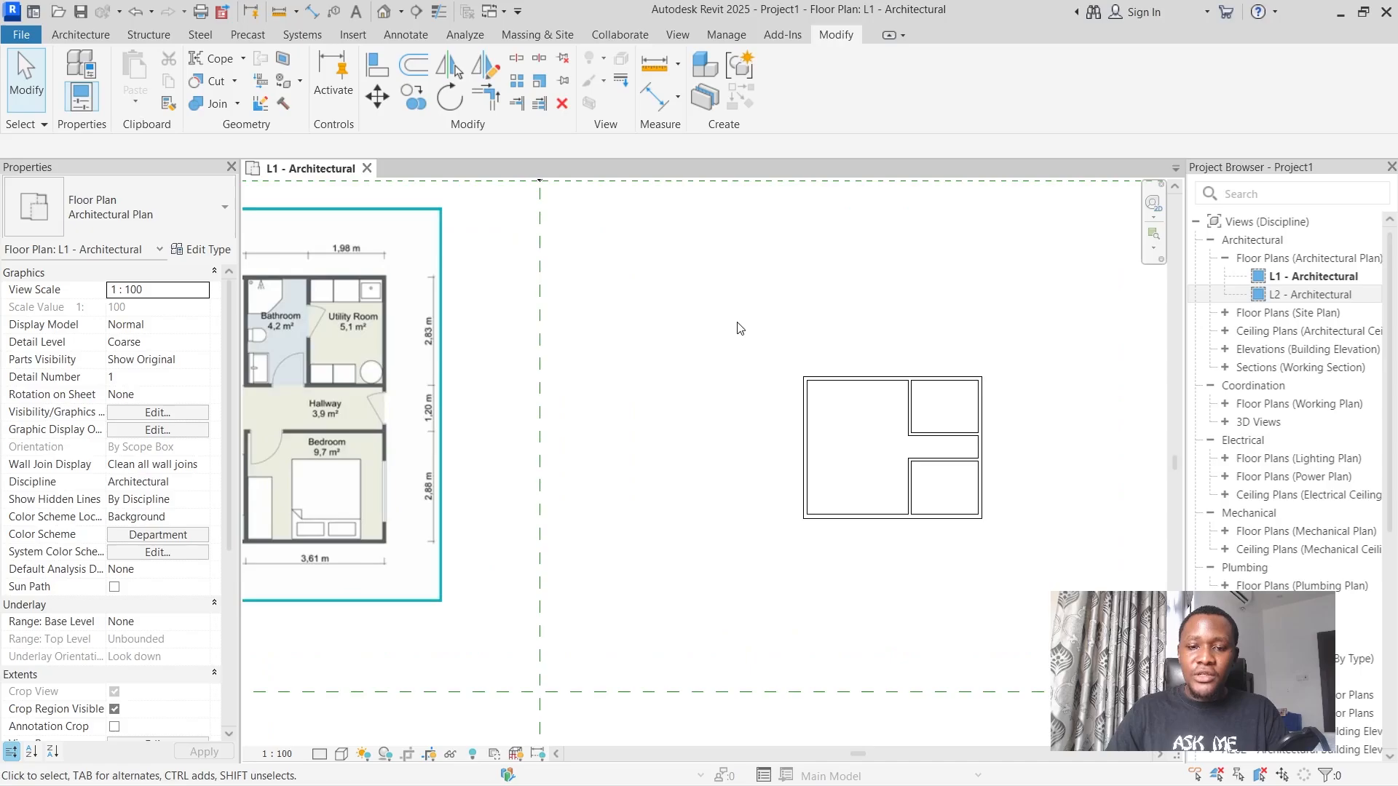
pyautogui.moveTo(737, 323); pyautogui.dragTo(789, 383)
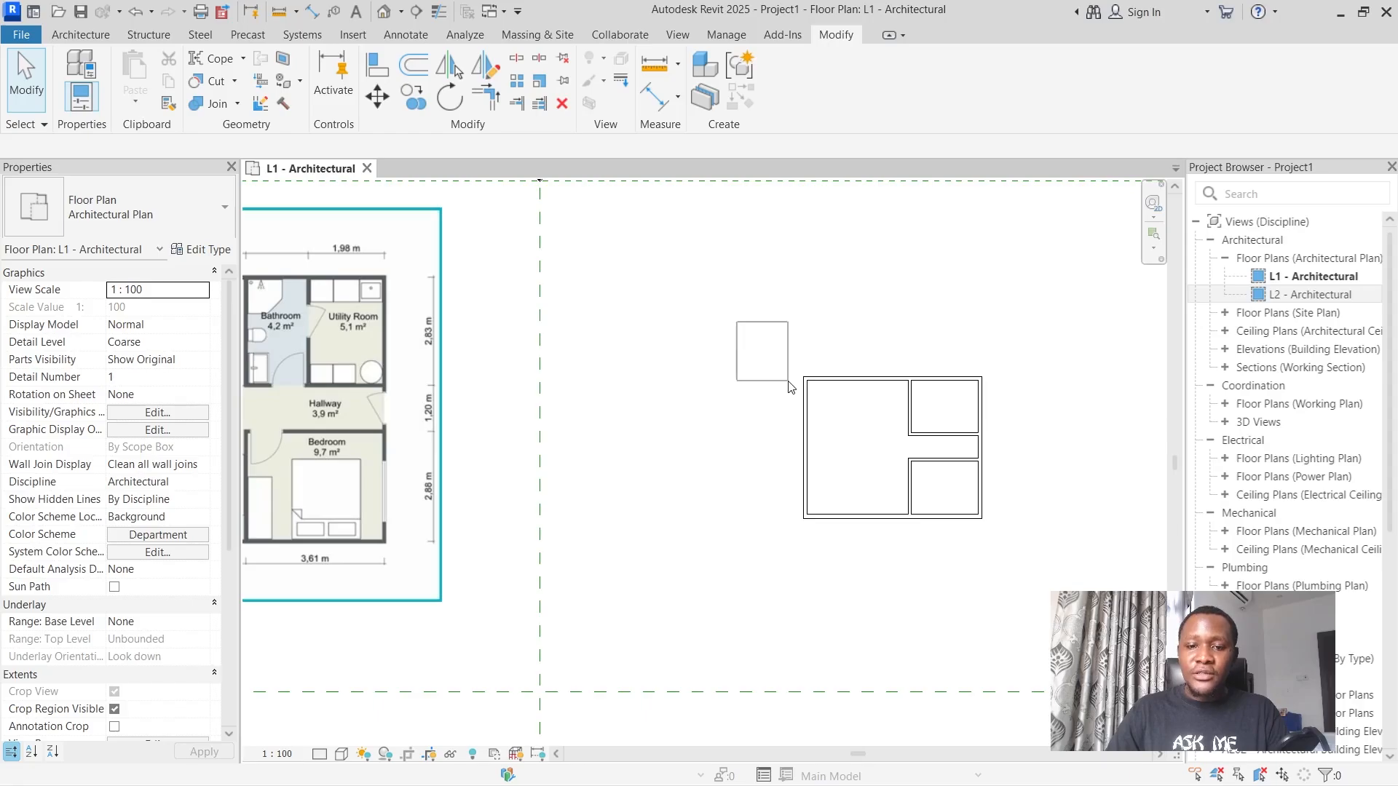
pyautogui.moveTo(788, 381); pyautogui.dragTo(848, 447)
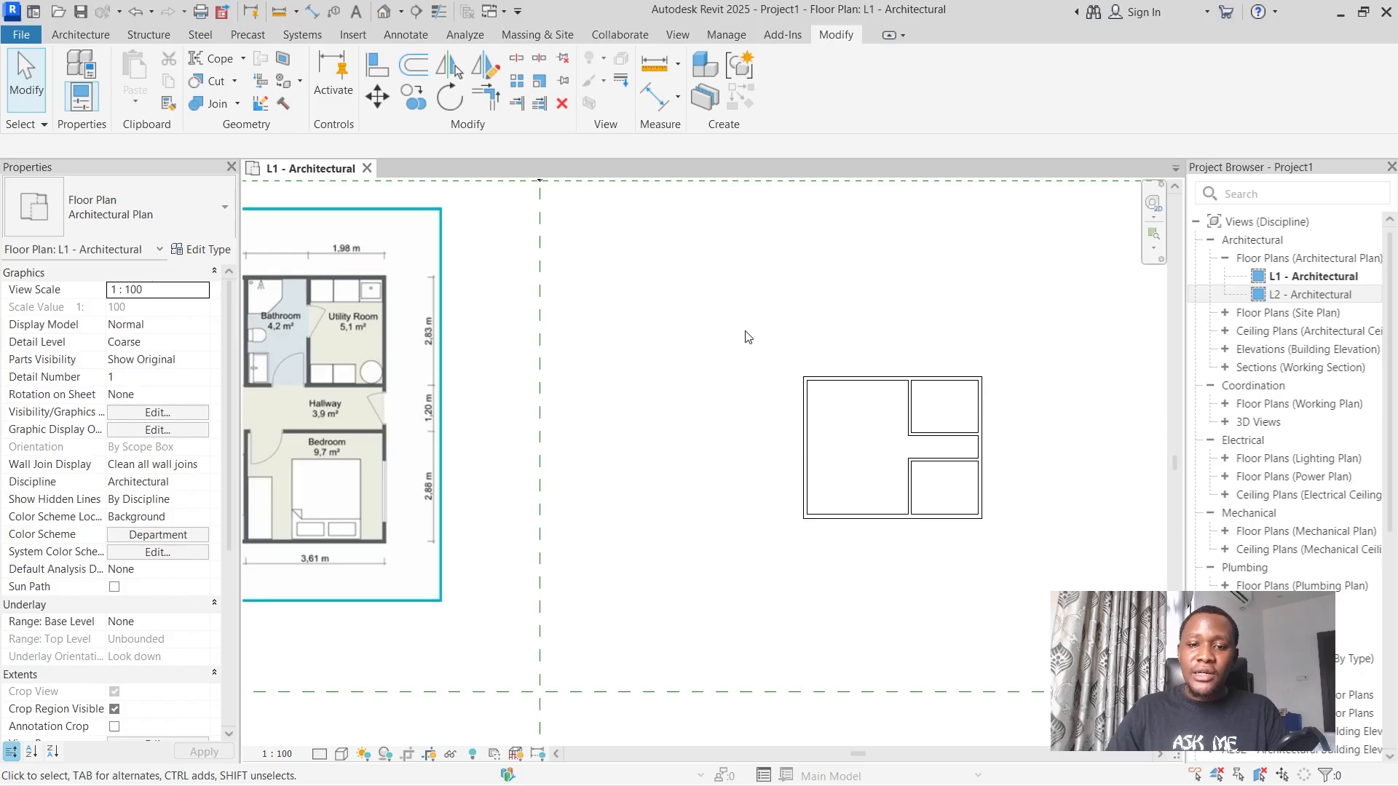
pyautogui.moveTo(748, 336); pyautogui.dragTo(859, 576)
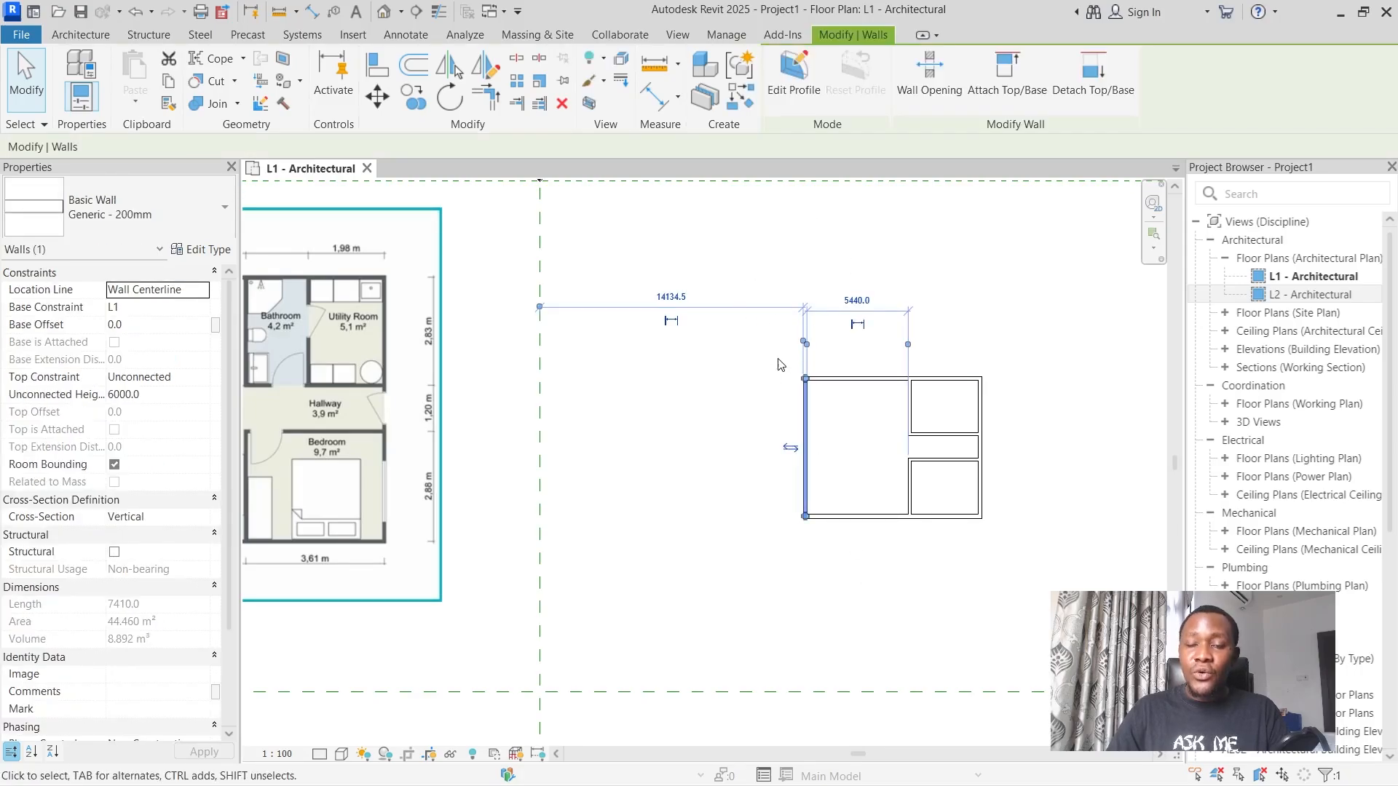
pyautogui.press('Escape')
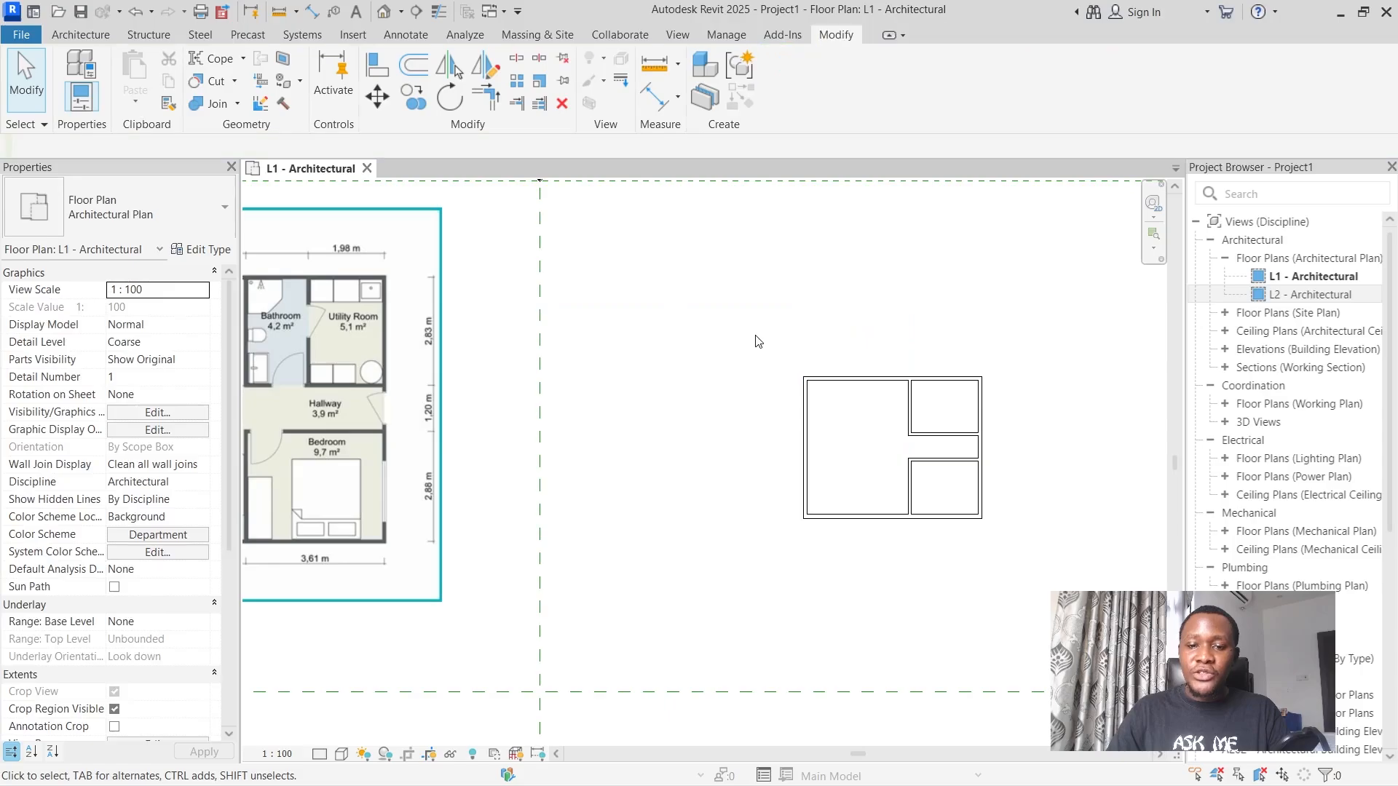
pyautogui.moveTo(759, 324); pyautogui.dragTo(815, 434)
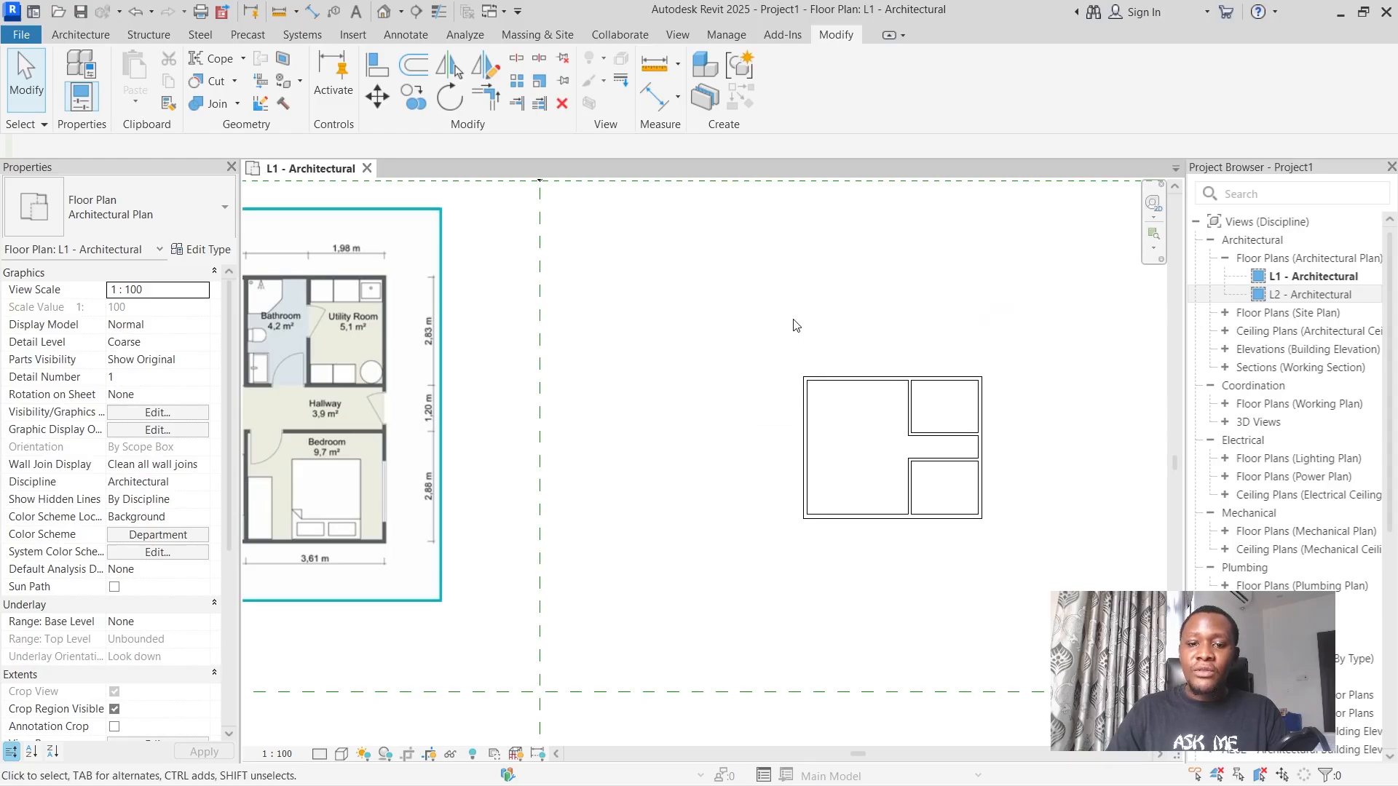
pyautogui.moveTo(794, 320); pyautogui.dragTo(713, 390)
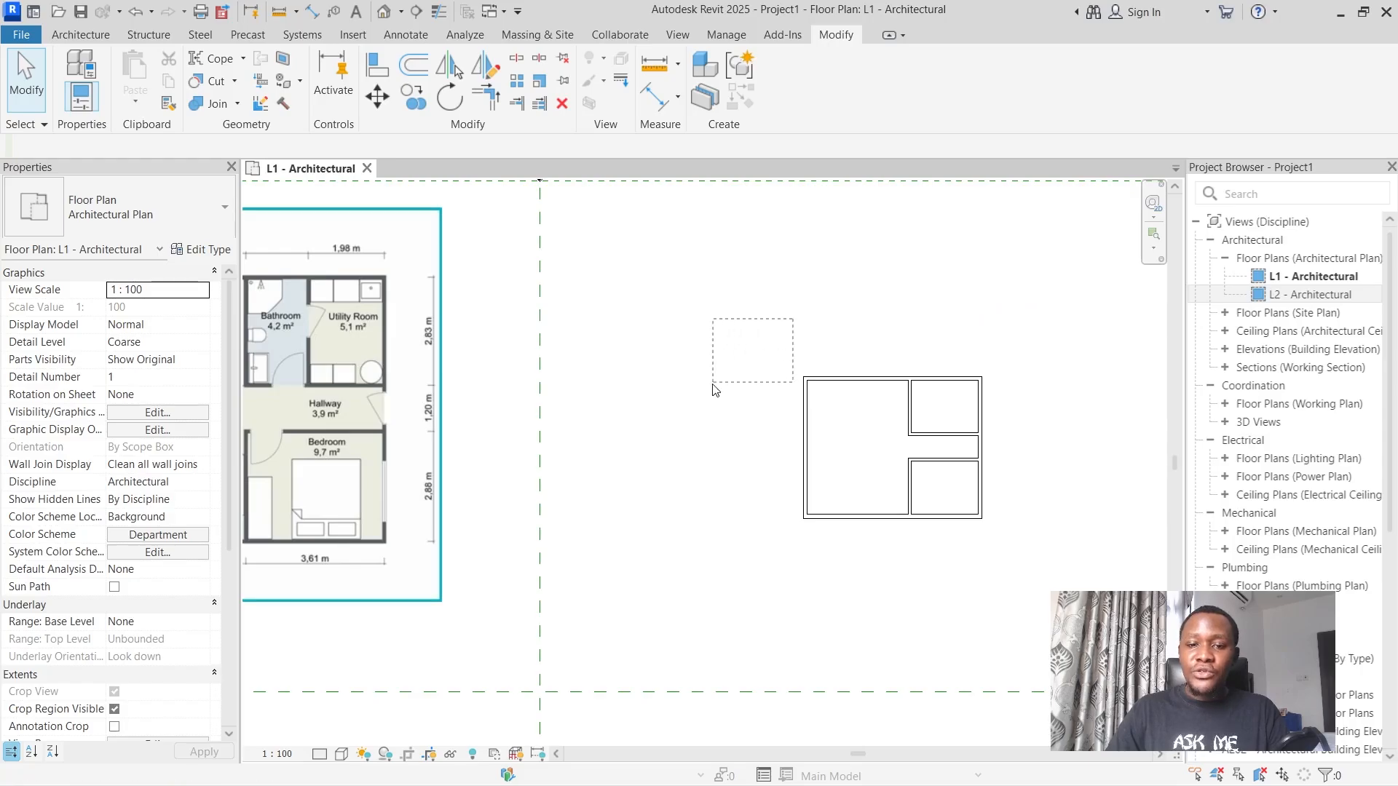
pyautogui.moveTo(651, 465)
pyautogui.mouseDown()
pyautogui.moveTo(642, 478)
pyautogui.moveTo(649, 463)
pyautogui.mouseUp()
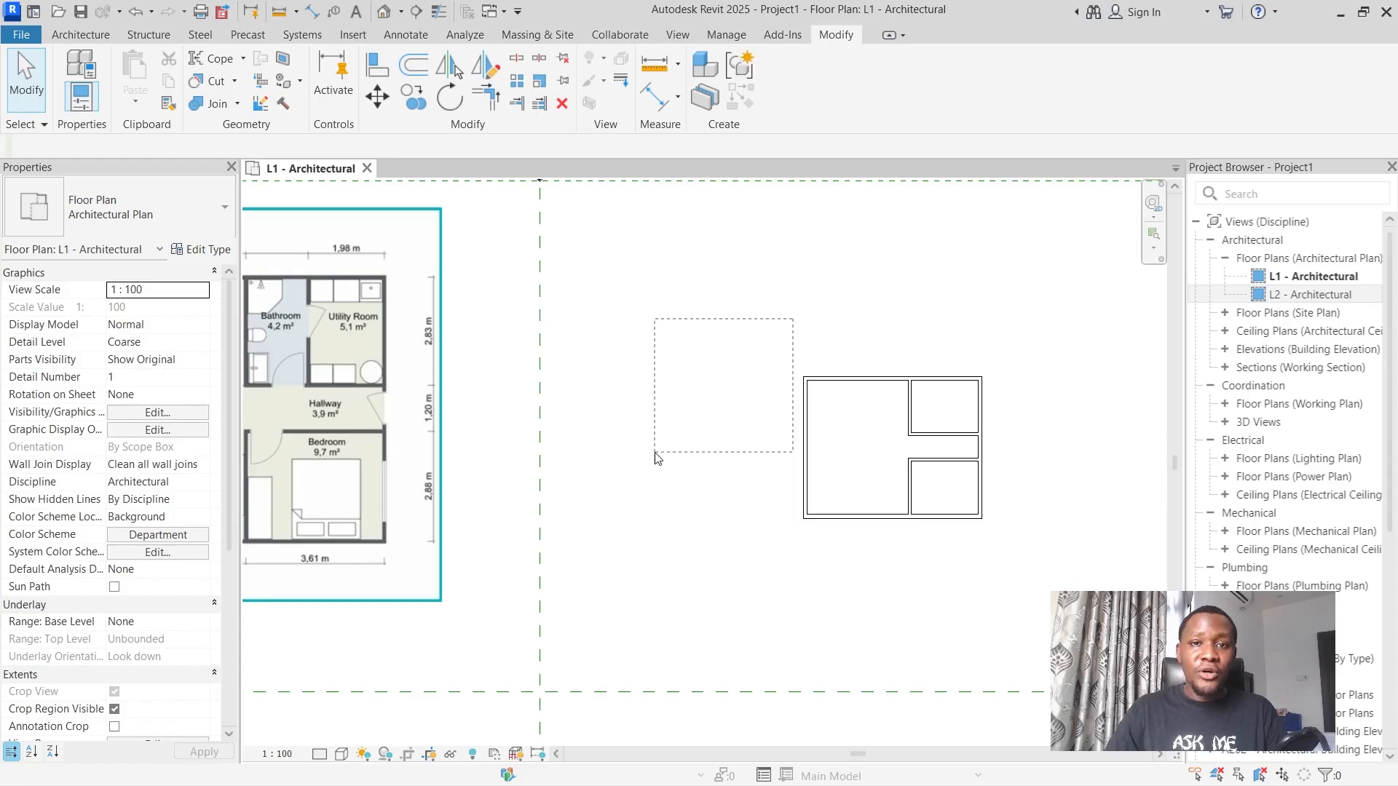
pyautogui.moveTo(658, 458); pyautogui.dragTo(659, 455)
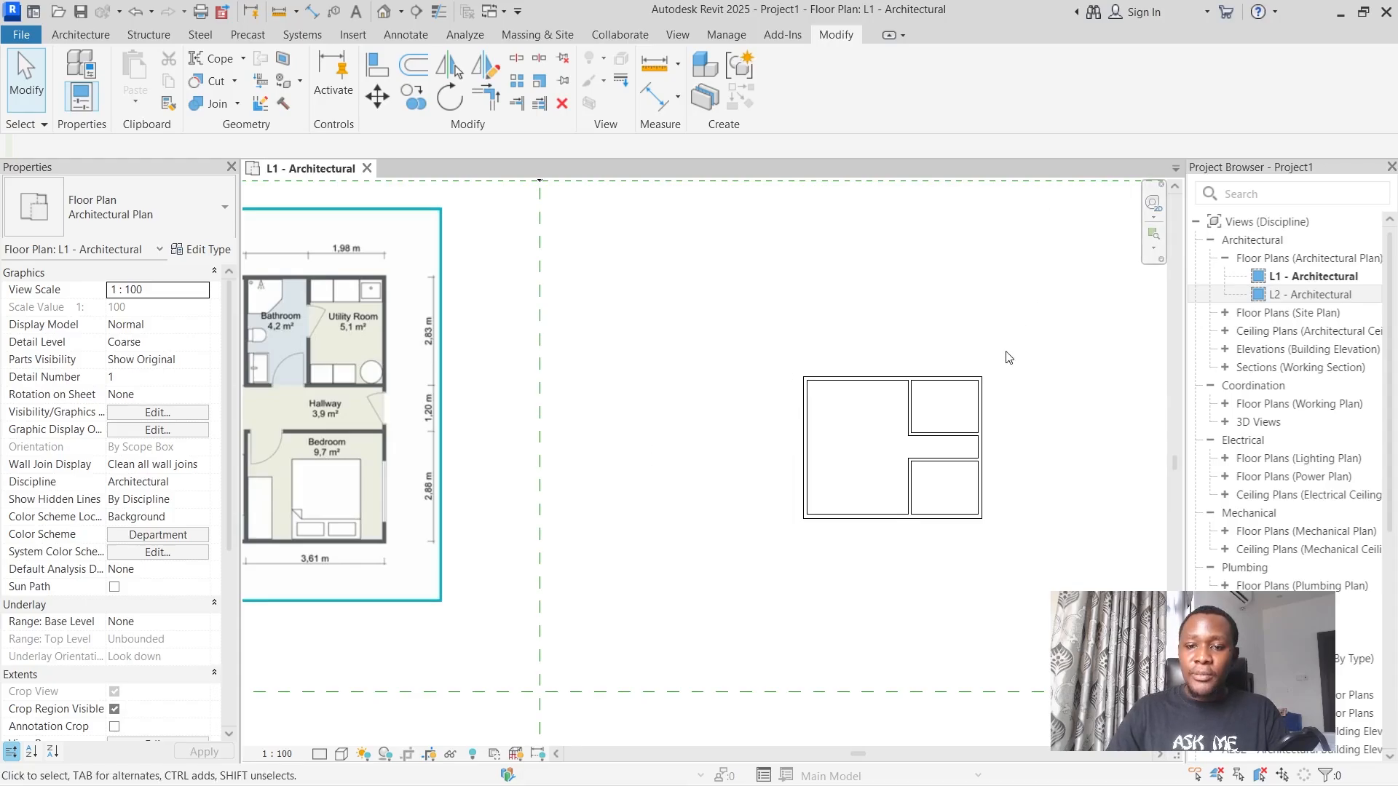
# Select all the walls with a crossing window and move them about 14000 mm toward the image, just right of the vertical dashed line.
pyautogui.moveTo(1015, 336); pyautogui.dragTo(968, 402)
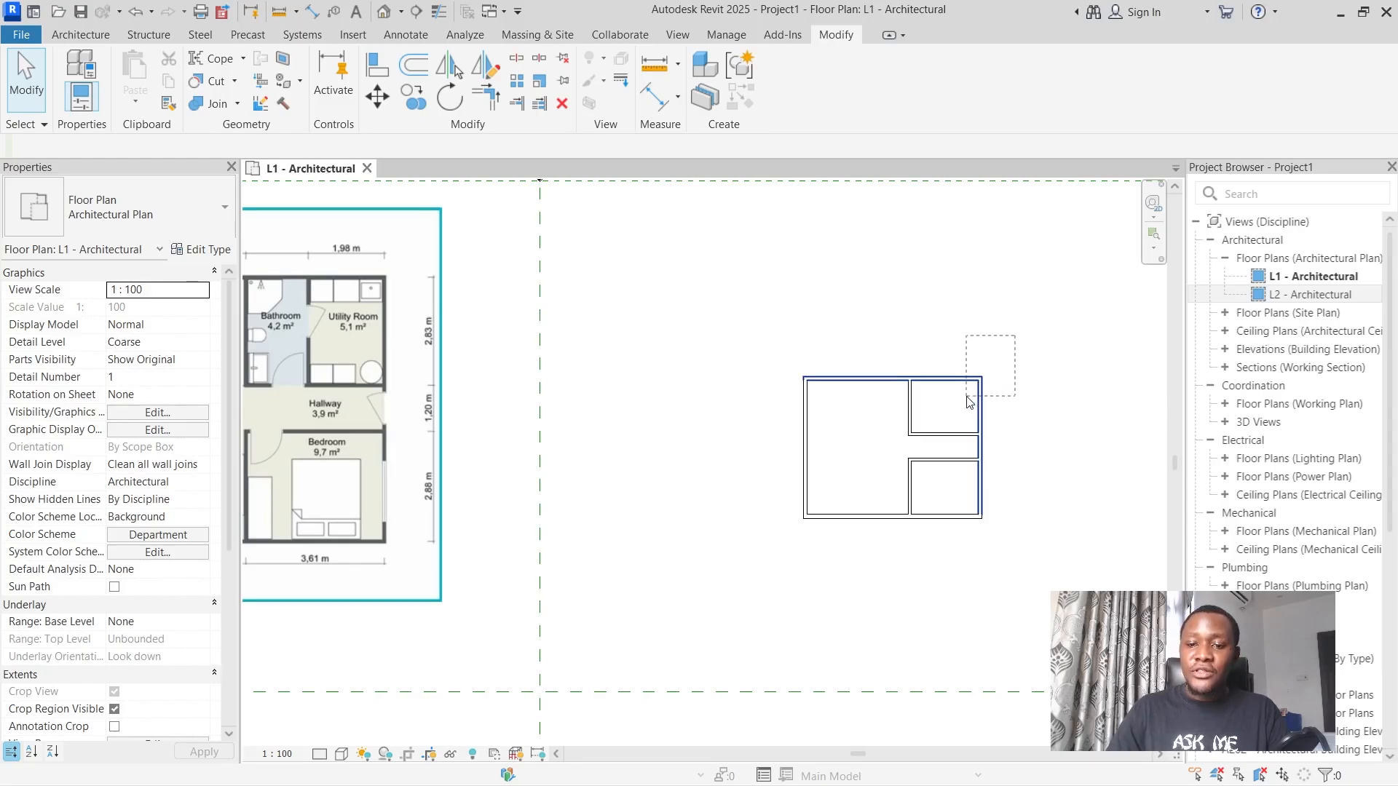
pyautogui.moveTo(970, 403); pyautogui.dragTo(784, 557)
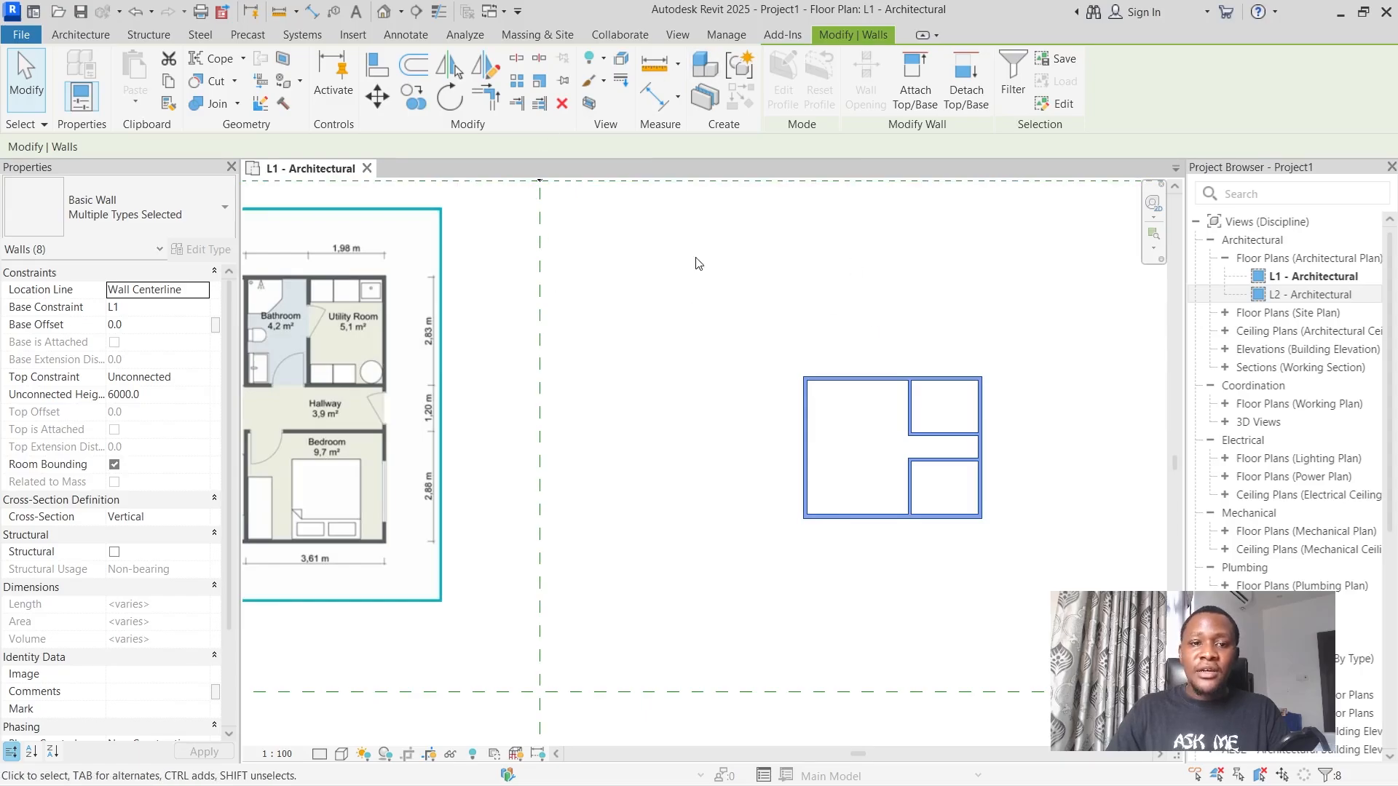
pyautogui.click(377, 96)
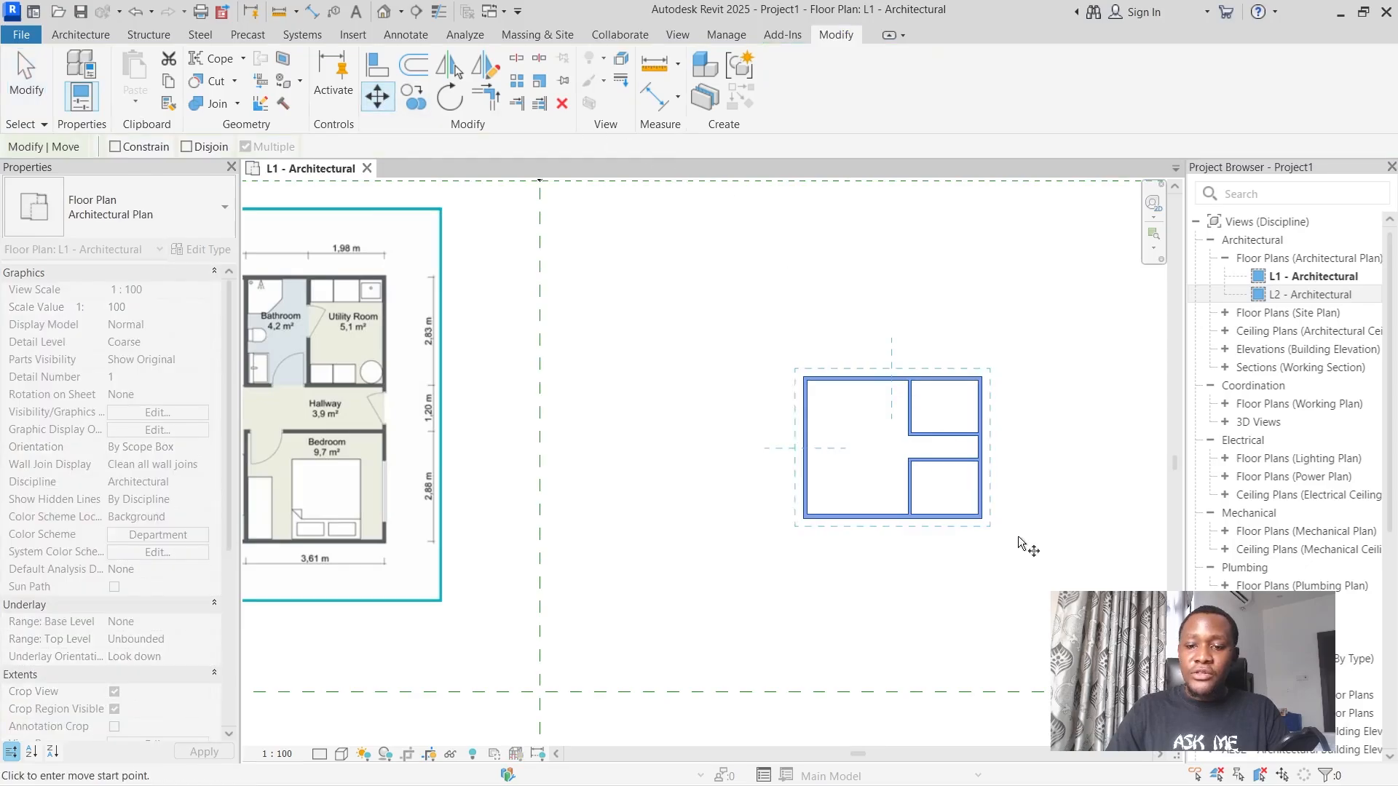
pyautogui.click(982, 519)
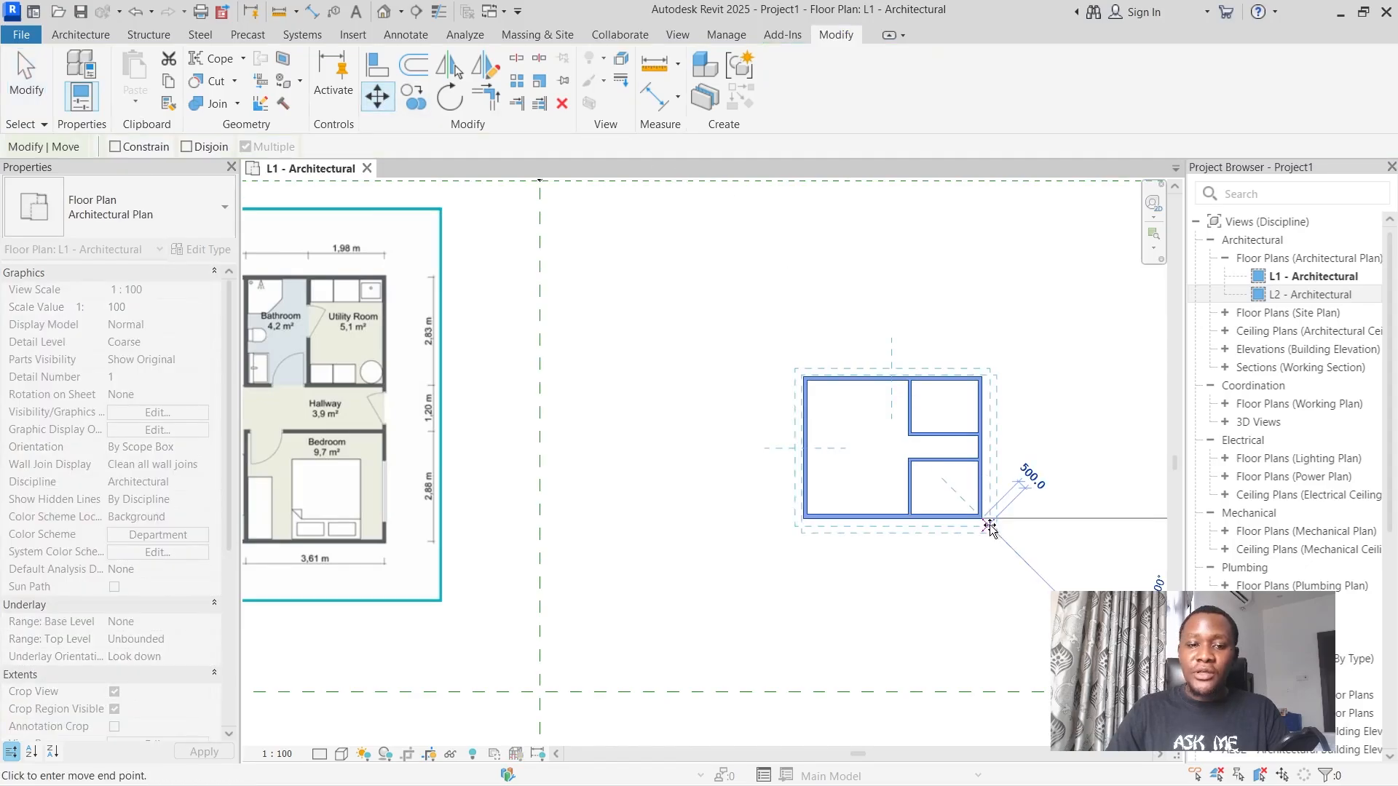
pyautogui.click(733, 441)
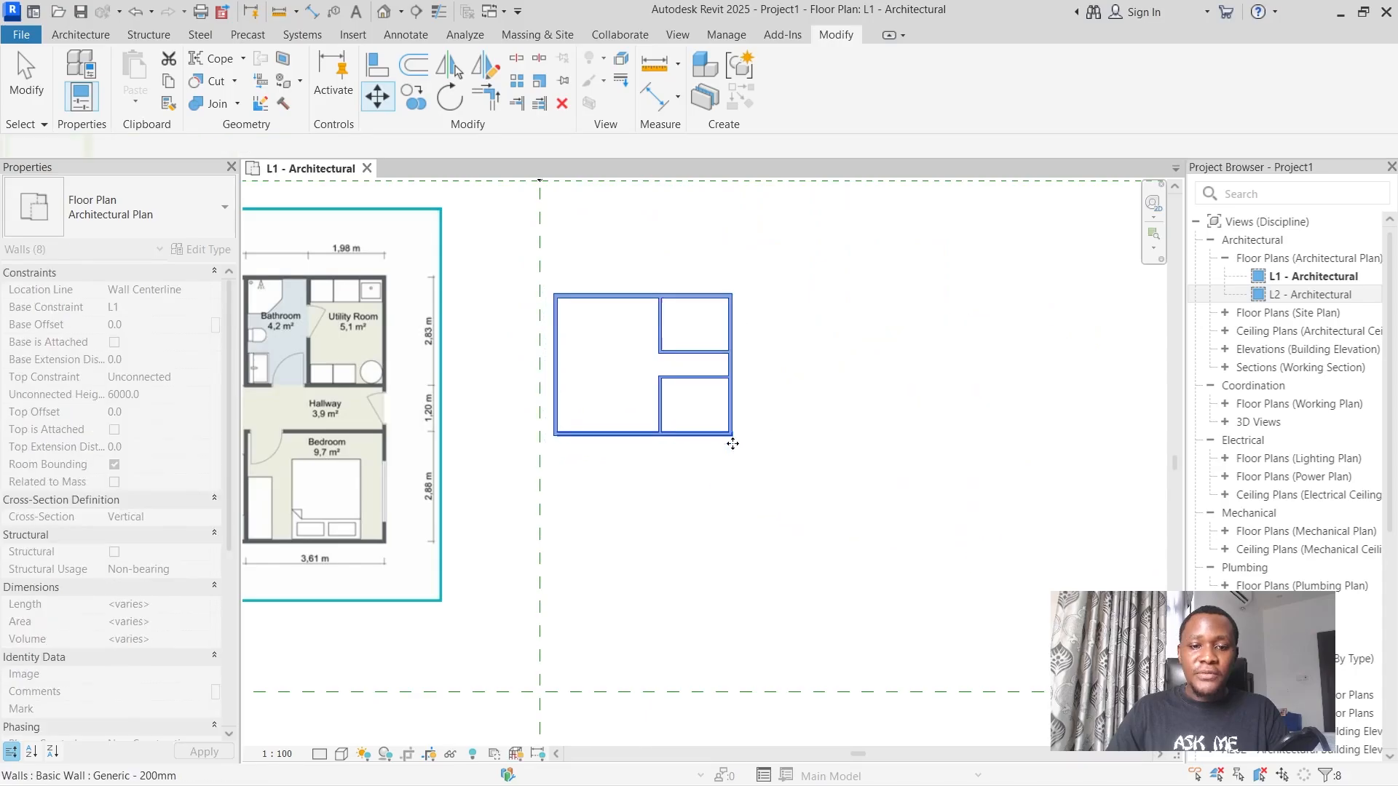
# Move the floor plan image right until its right edge sits just beside the vertical dashed line, and deselect it.
pyautogui.scroll(-2, 809, 411)
pyautogui.scroll(3, 587, 370)
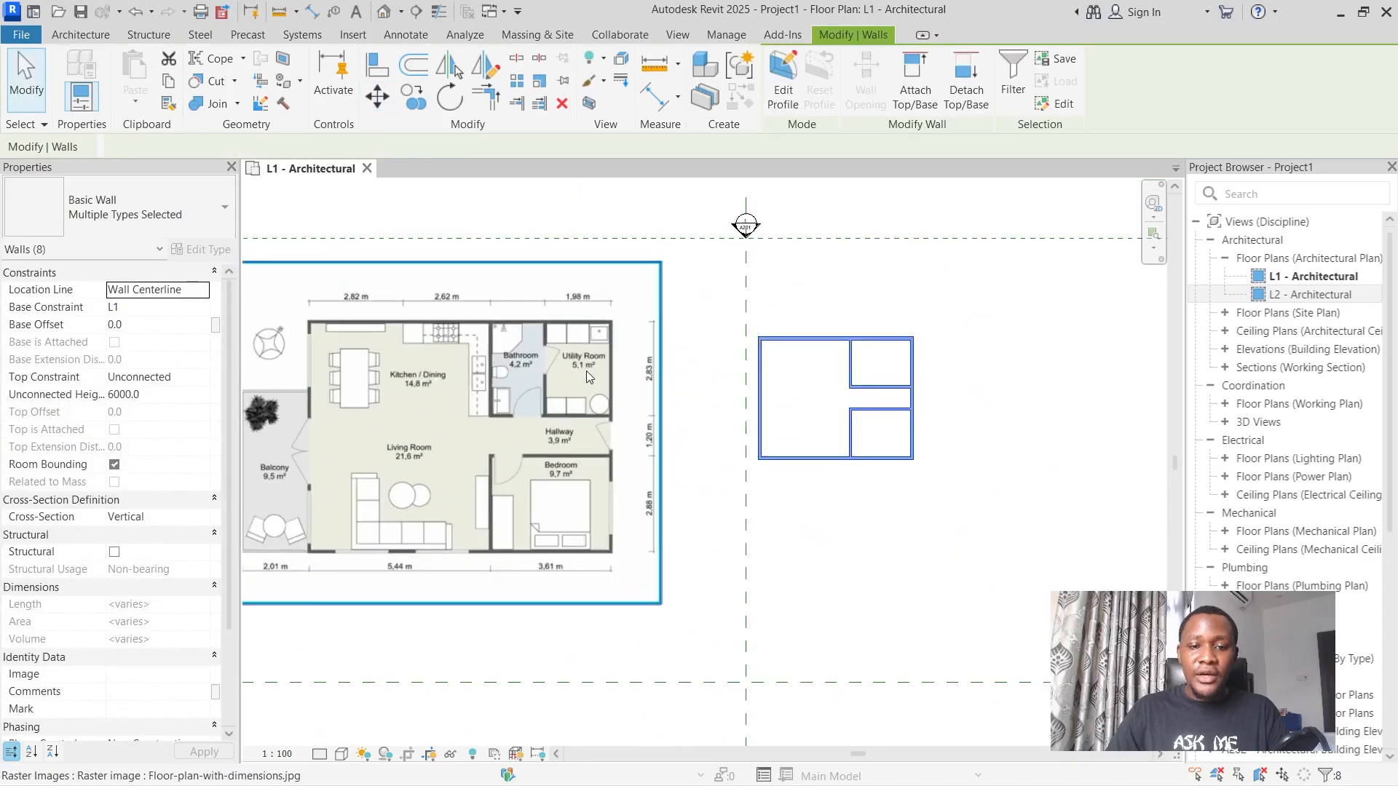
pyautogui.click(469, 357)
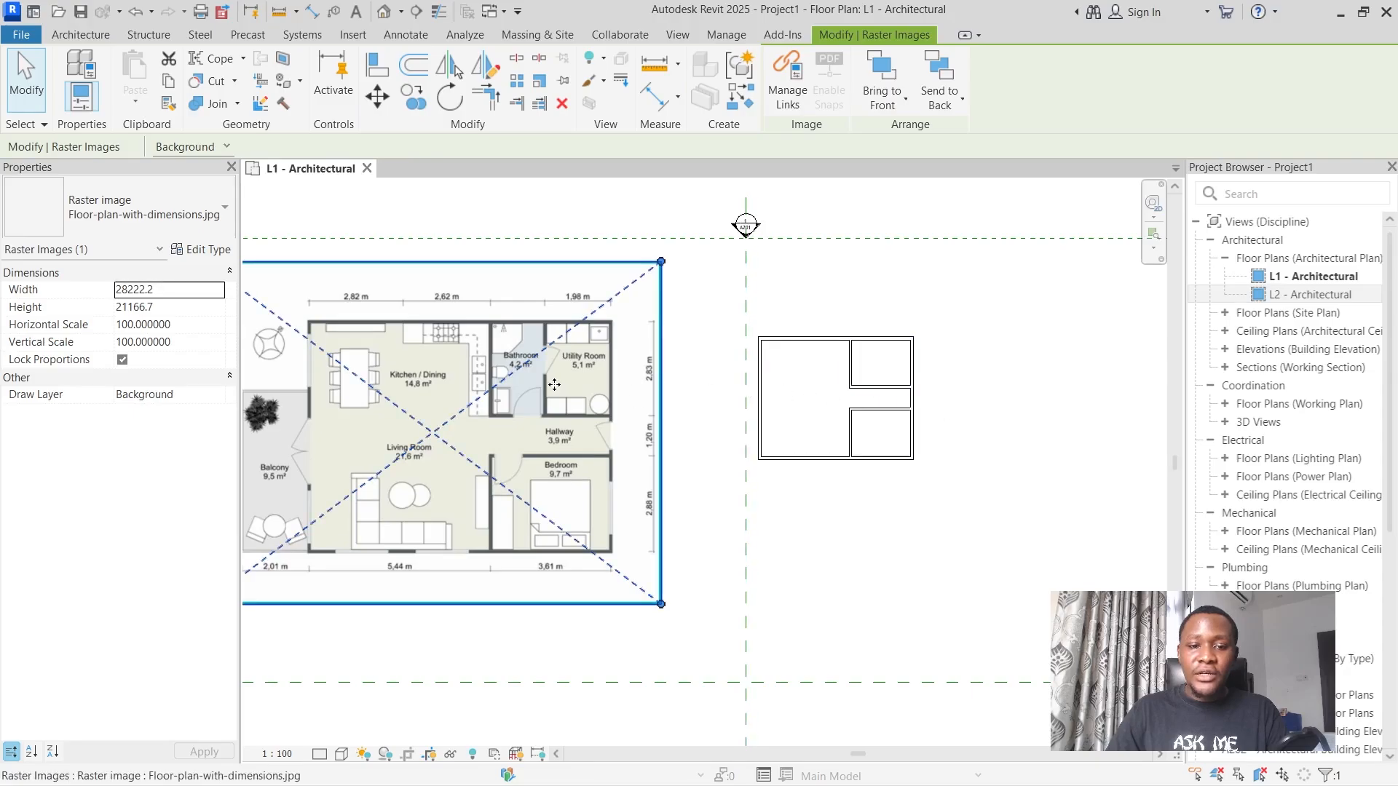
pyautogui.moveTo(521, 384); pyautogui.dragTo(601, 391)
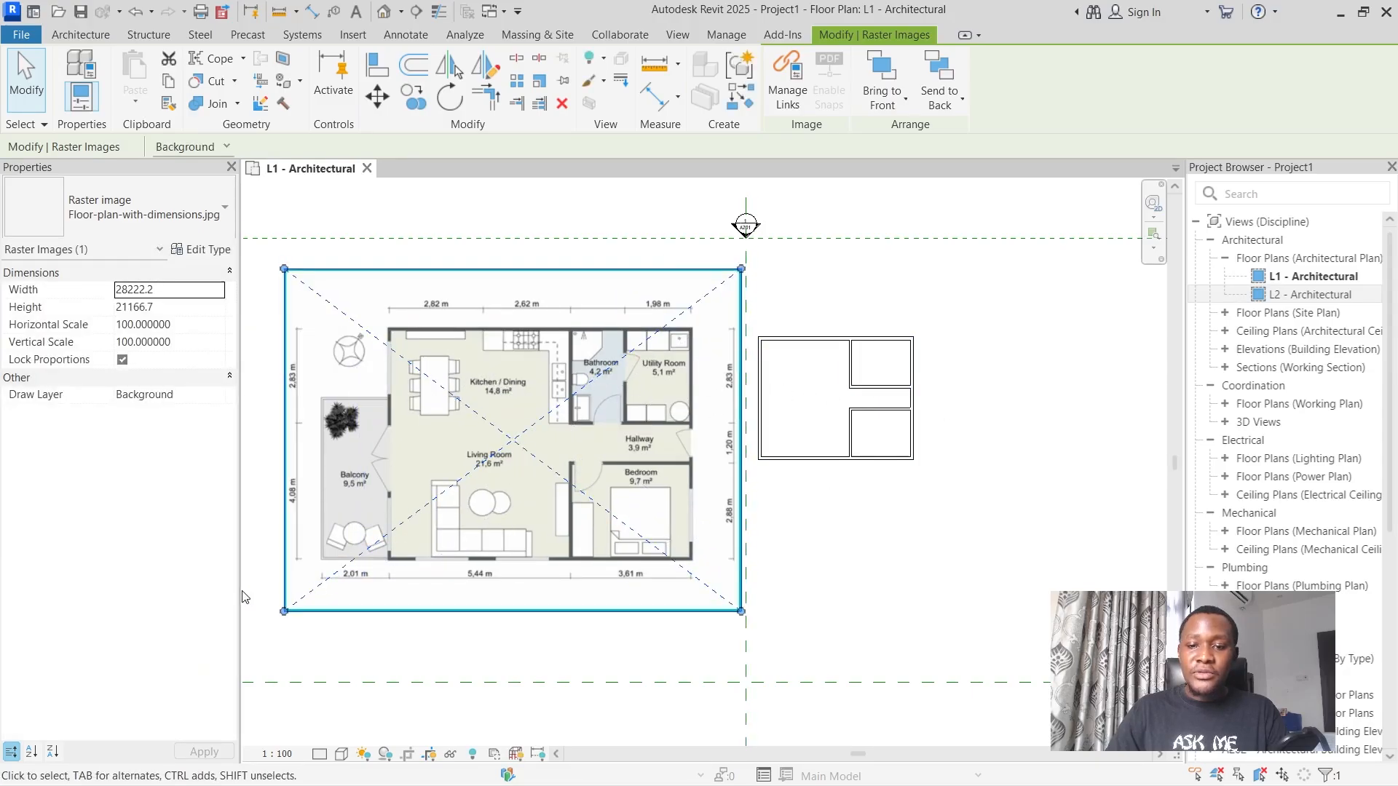
pyautogui.scroll(1, 253, 586)
pyautogui.scroll(-1, 356, 573)
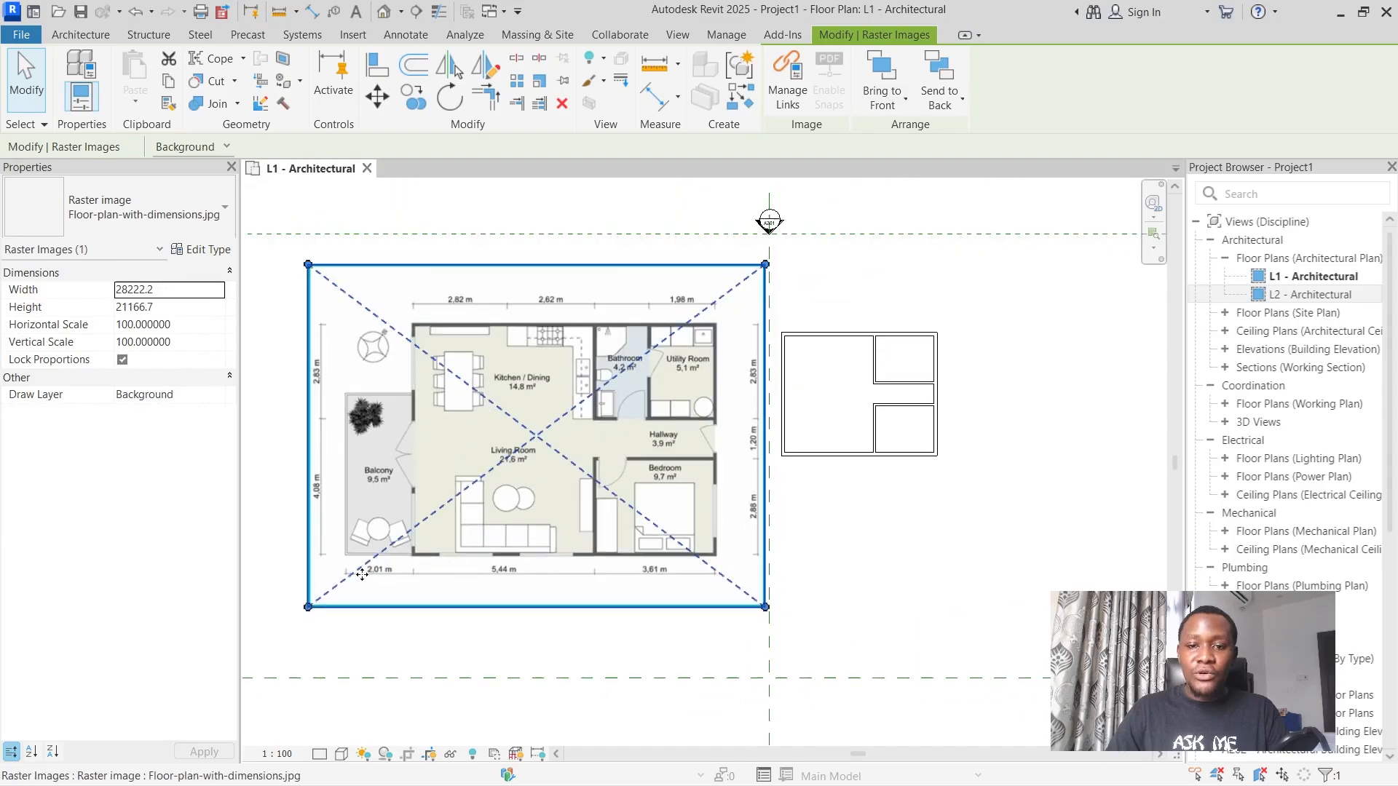
pyautogui.click(531, 212)
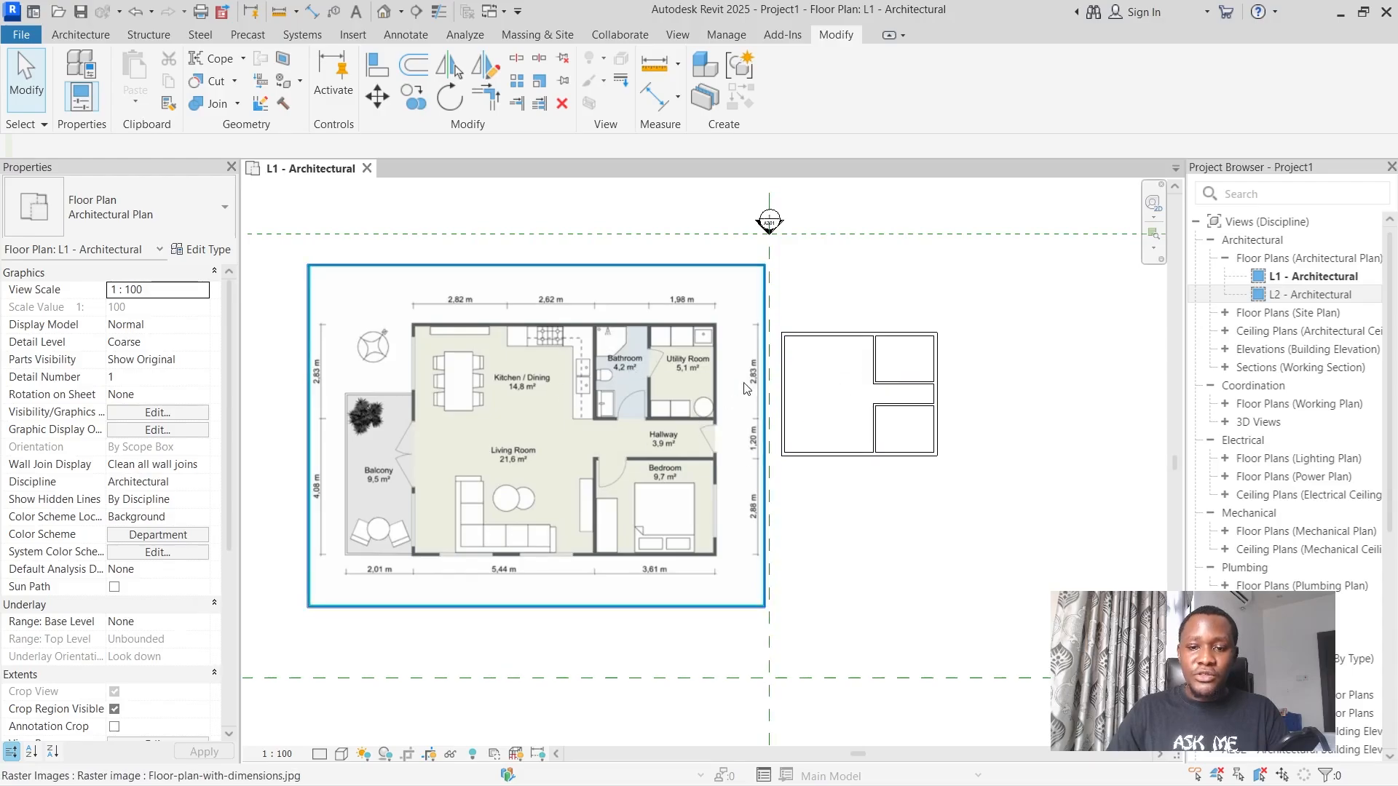
# Draw a vertical Generic - 150mm wall from the top exterior wall to the upper horizontal partition, separating the bathroom from the utility room.
pyautogui.scroll(5, 821, 351)
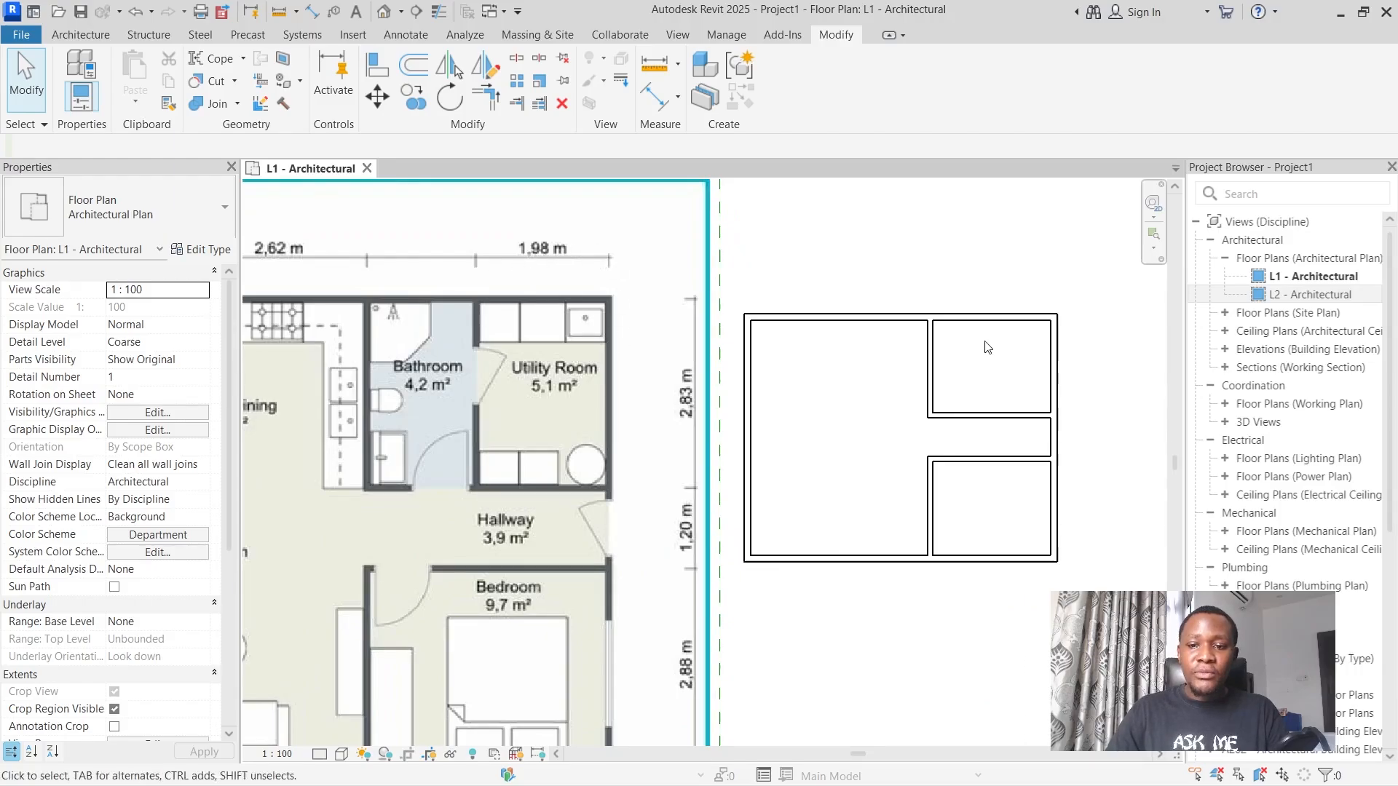
pyautogui.click(80, 35)
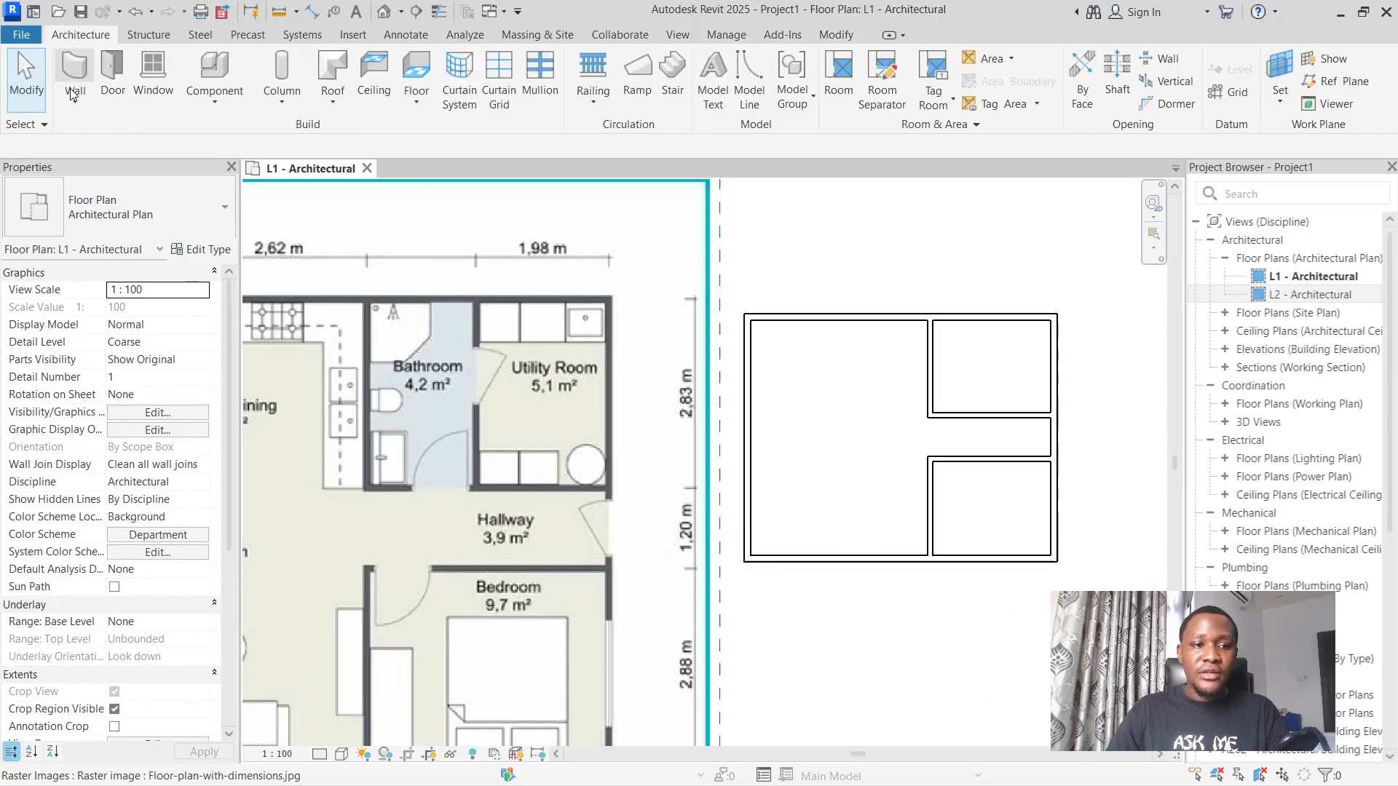
pyautogui.click(77, 69)
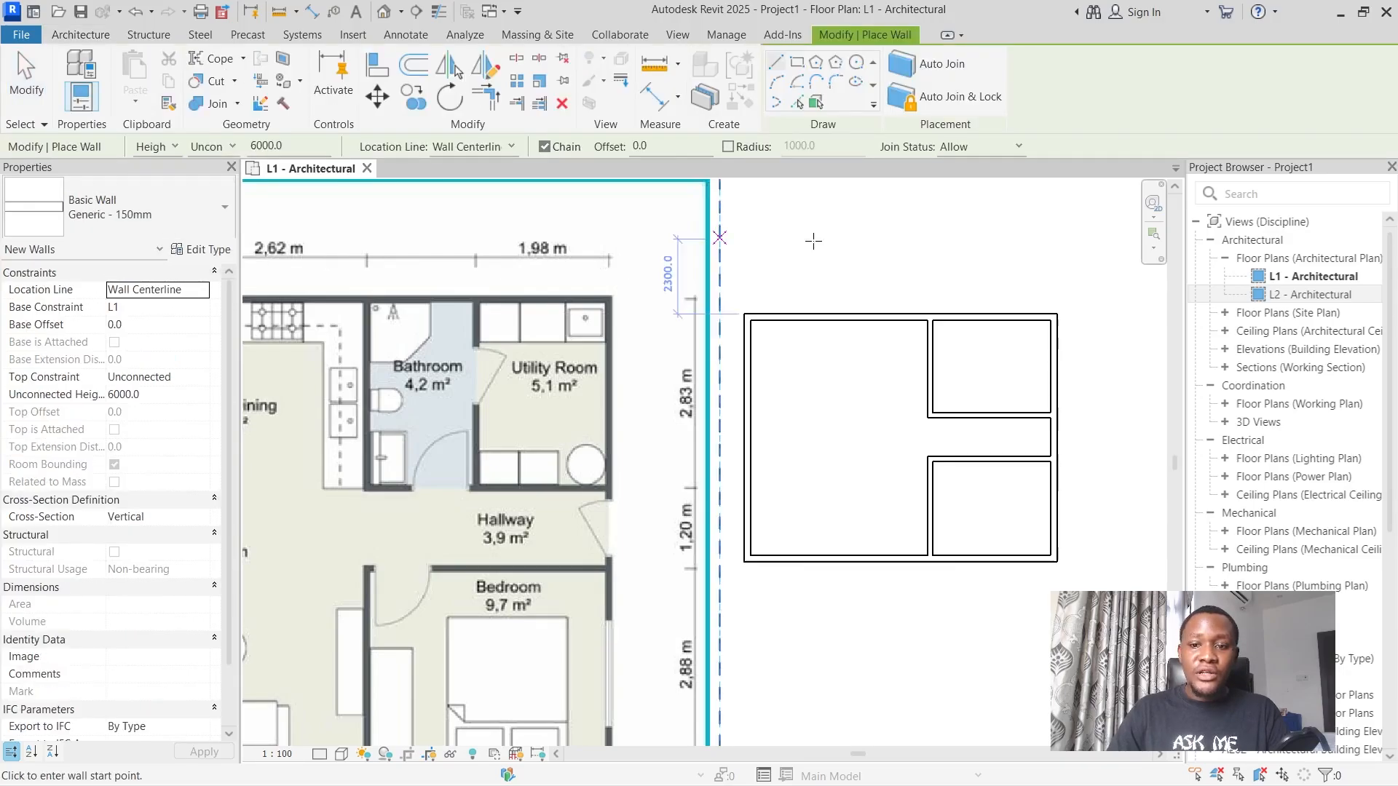
pyautogui.click(991, 316)
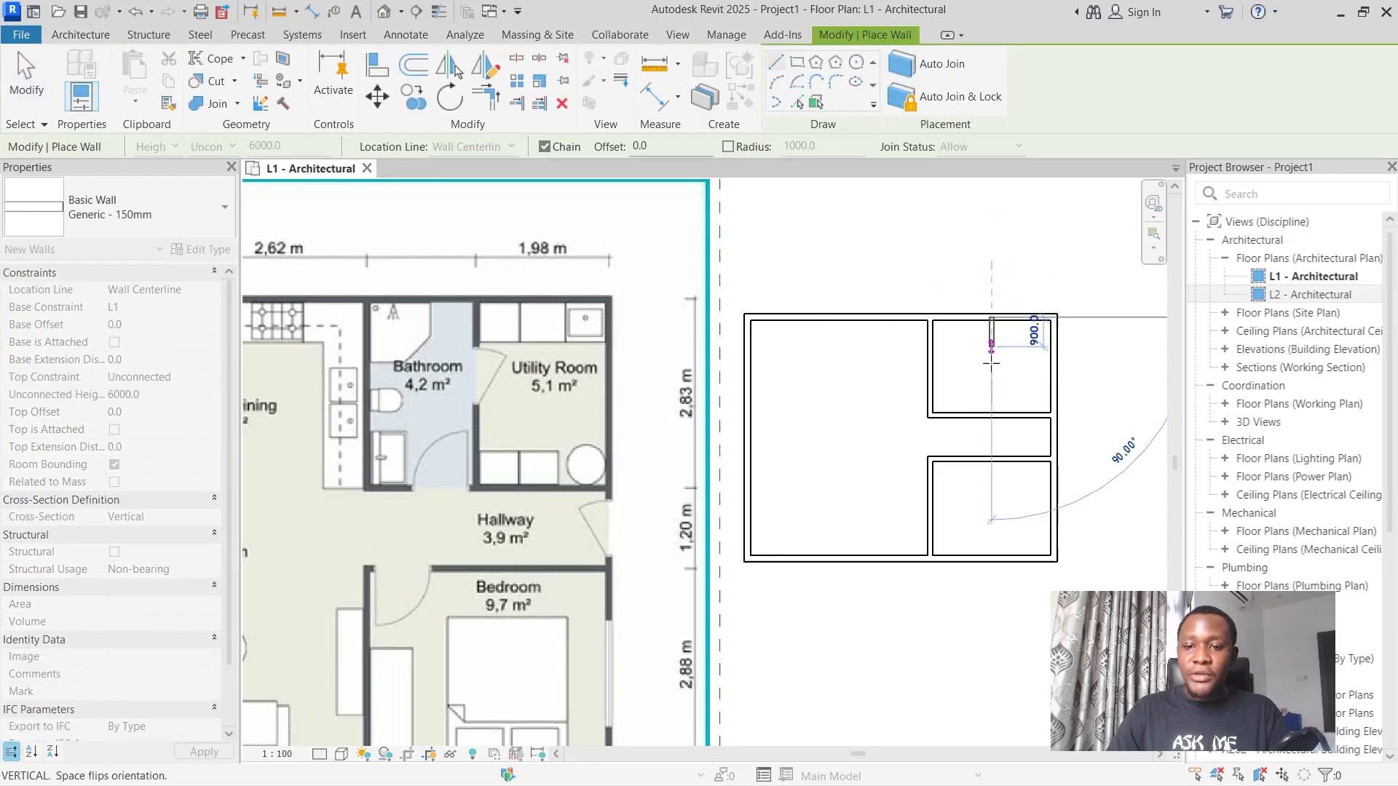
pyautogui.click(991, 415)
pyautogui.press('Escape')
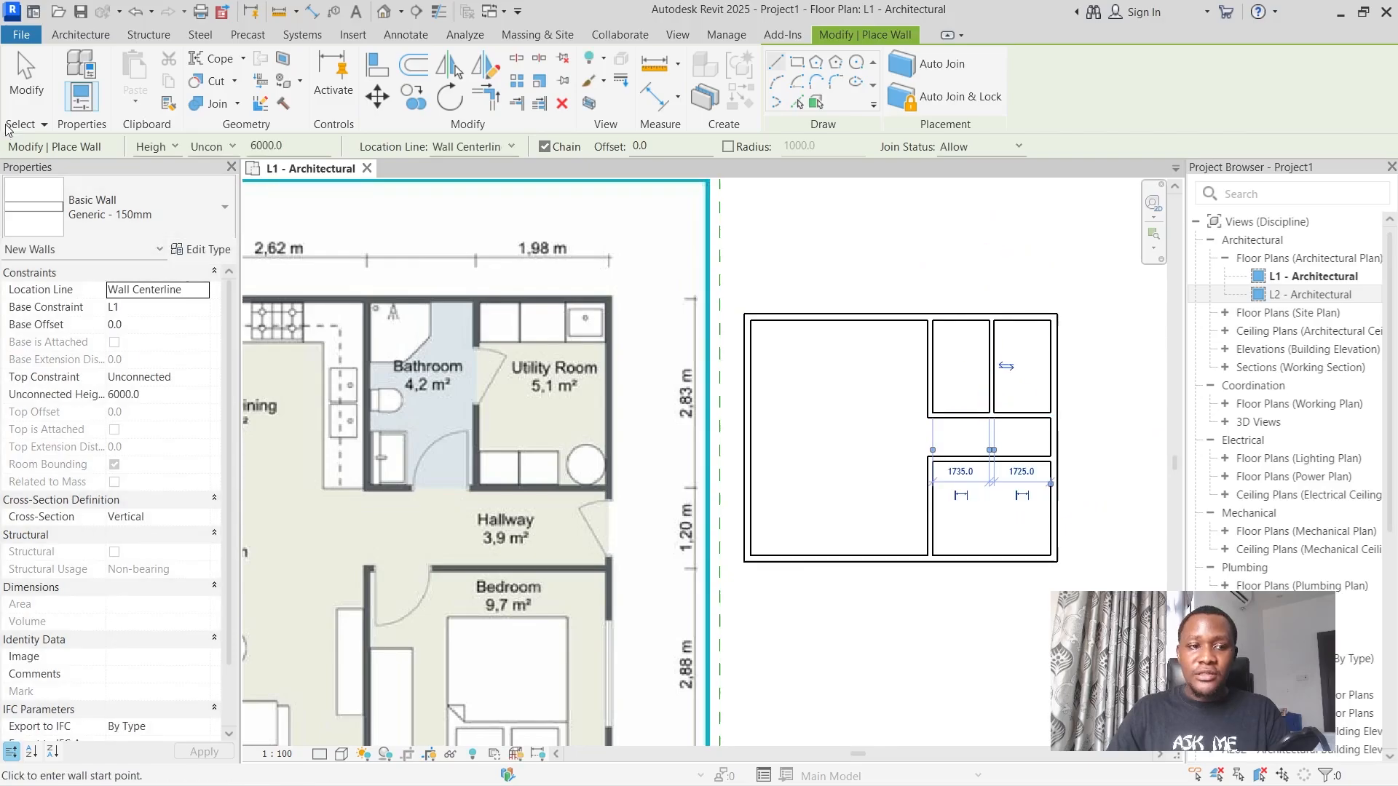
pyautogui.click(29, 87)
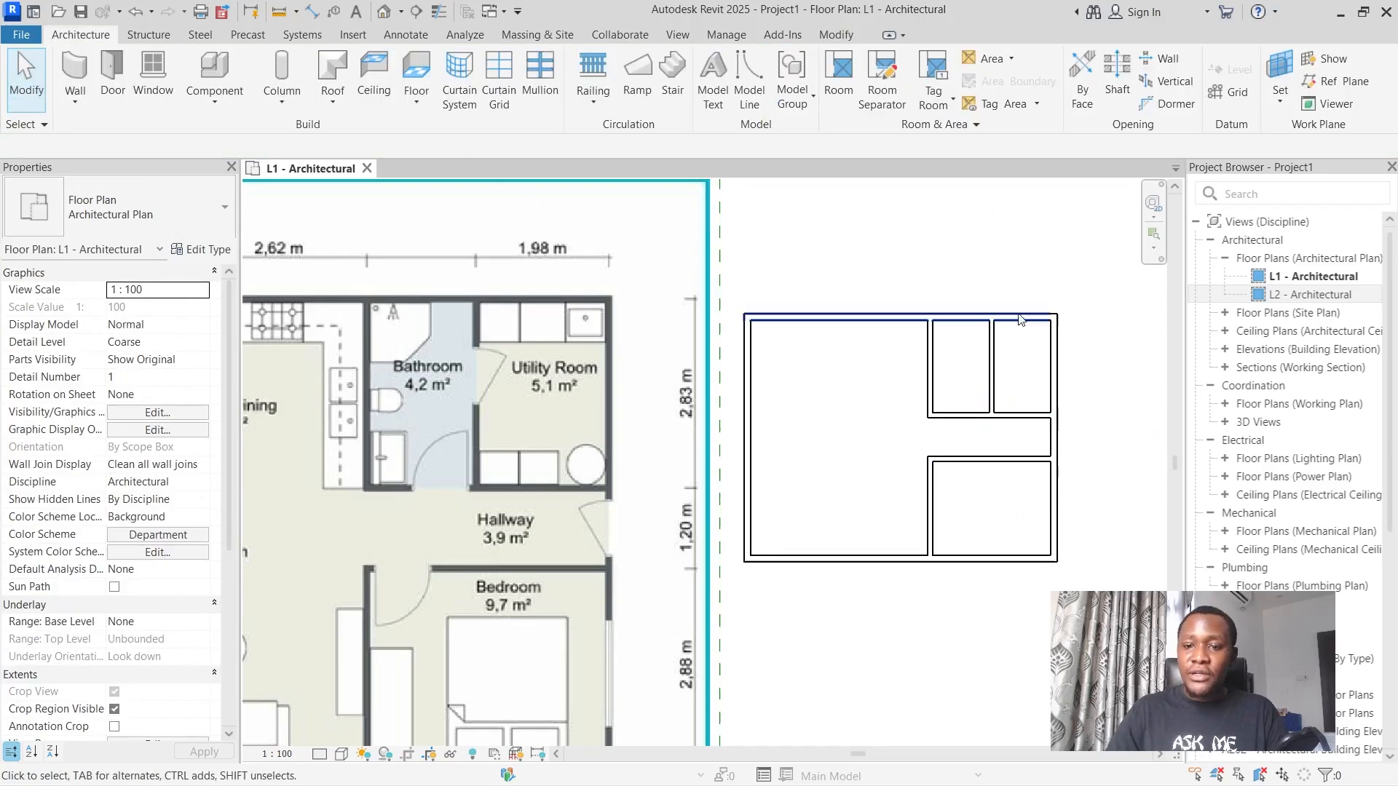
# Set the distance between the bathroom partition and the right exterior wall to 1980 mm, following the utility room dimension on the image.
pyautogui.click(998, 376)
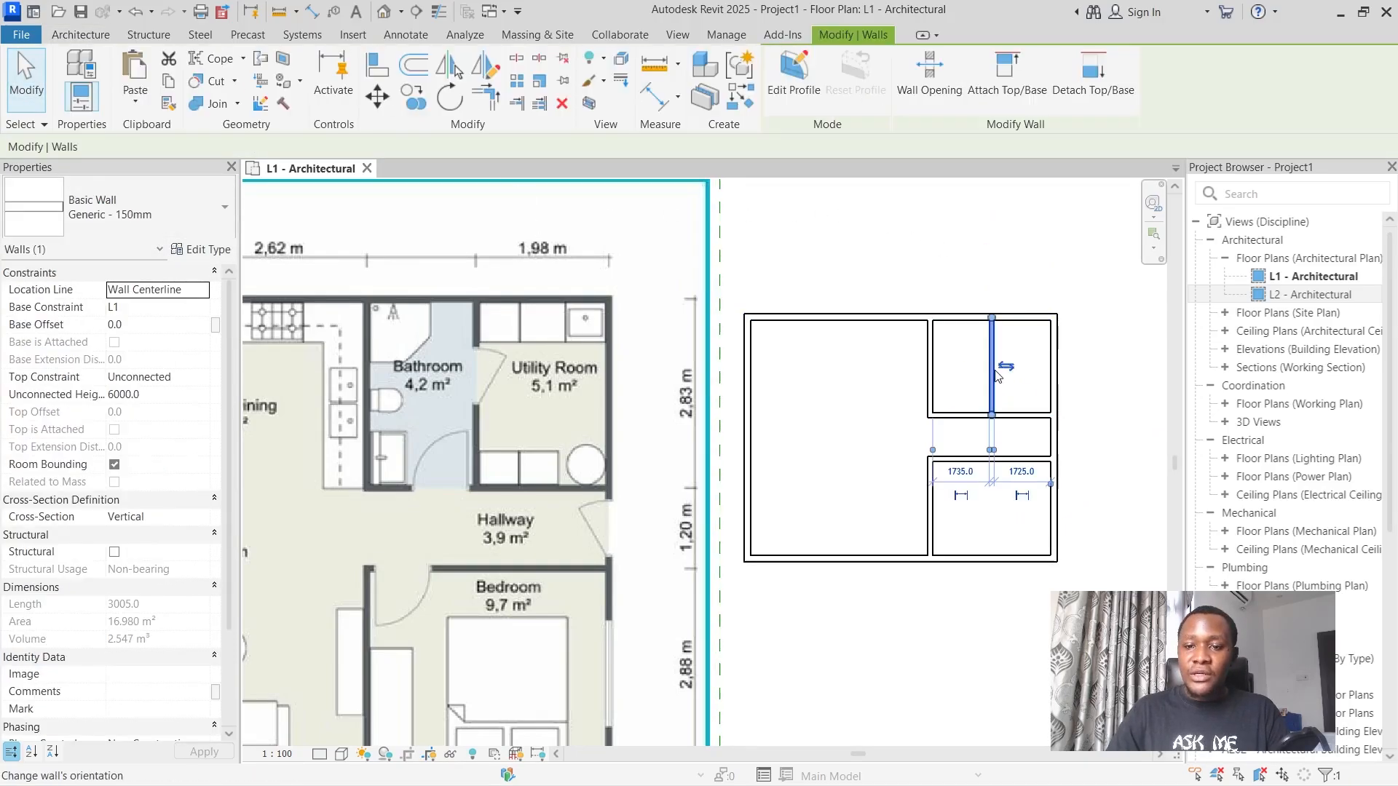
pyautogui.click(1021, 473)
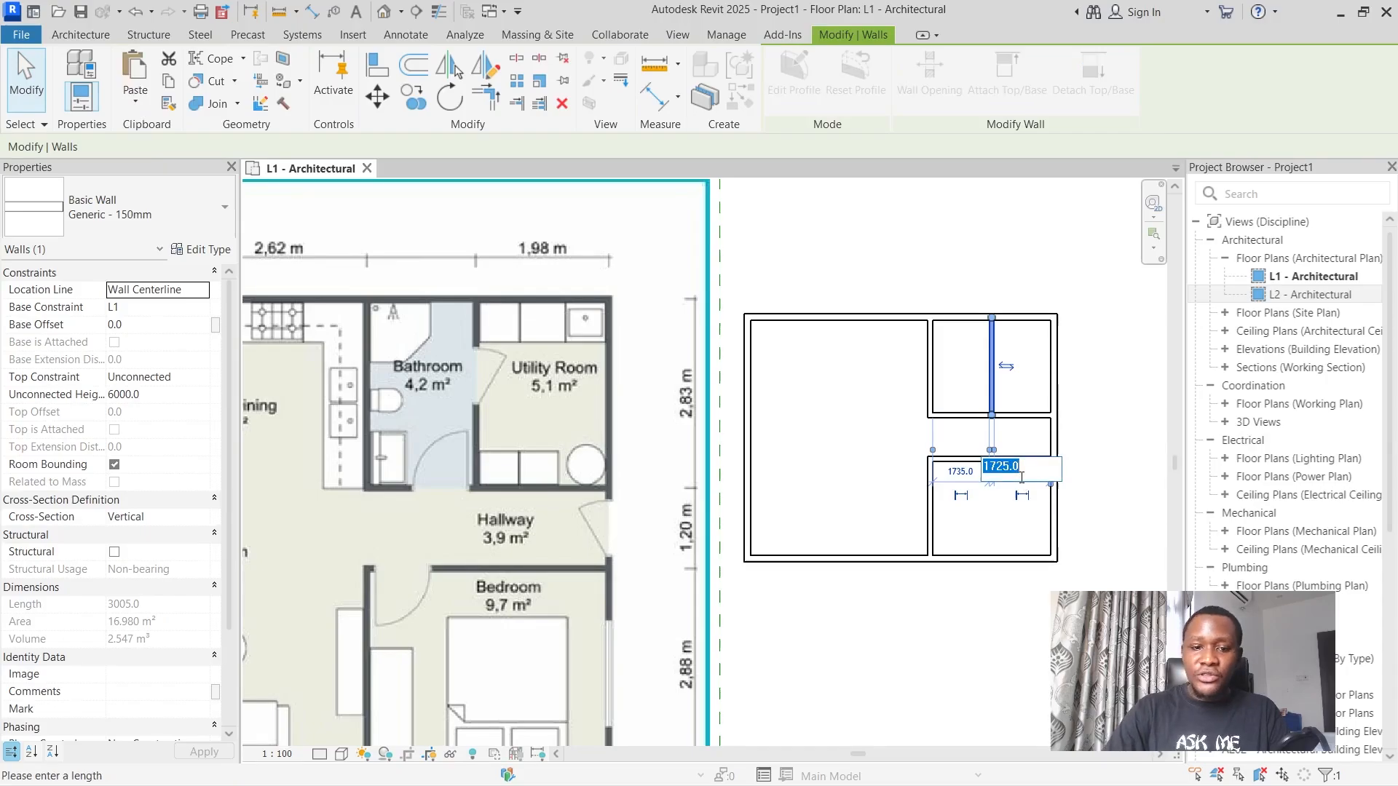
pyautogui.write('1980')
pyautogui.press('Return')
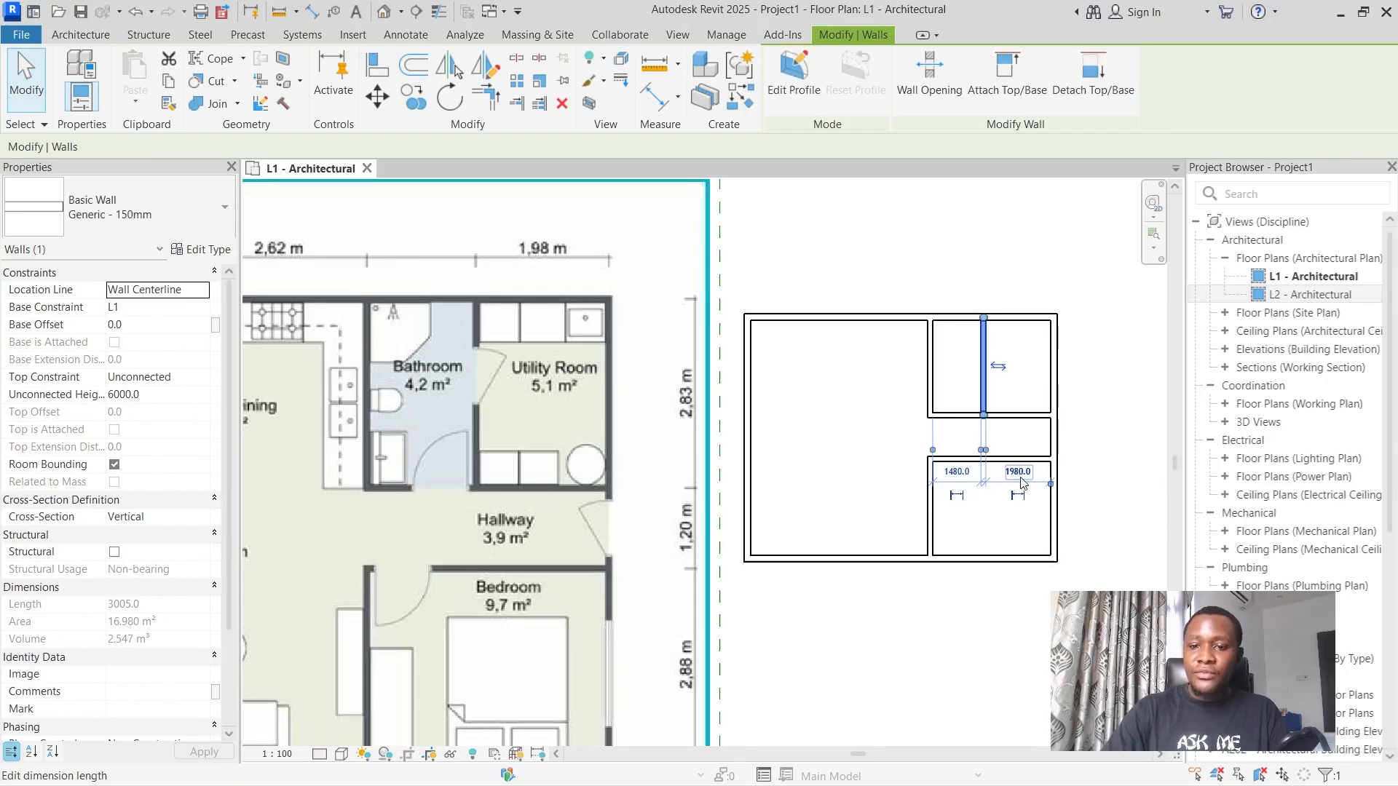
pyautogui.click(1088, 278)
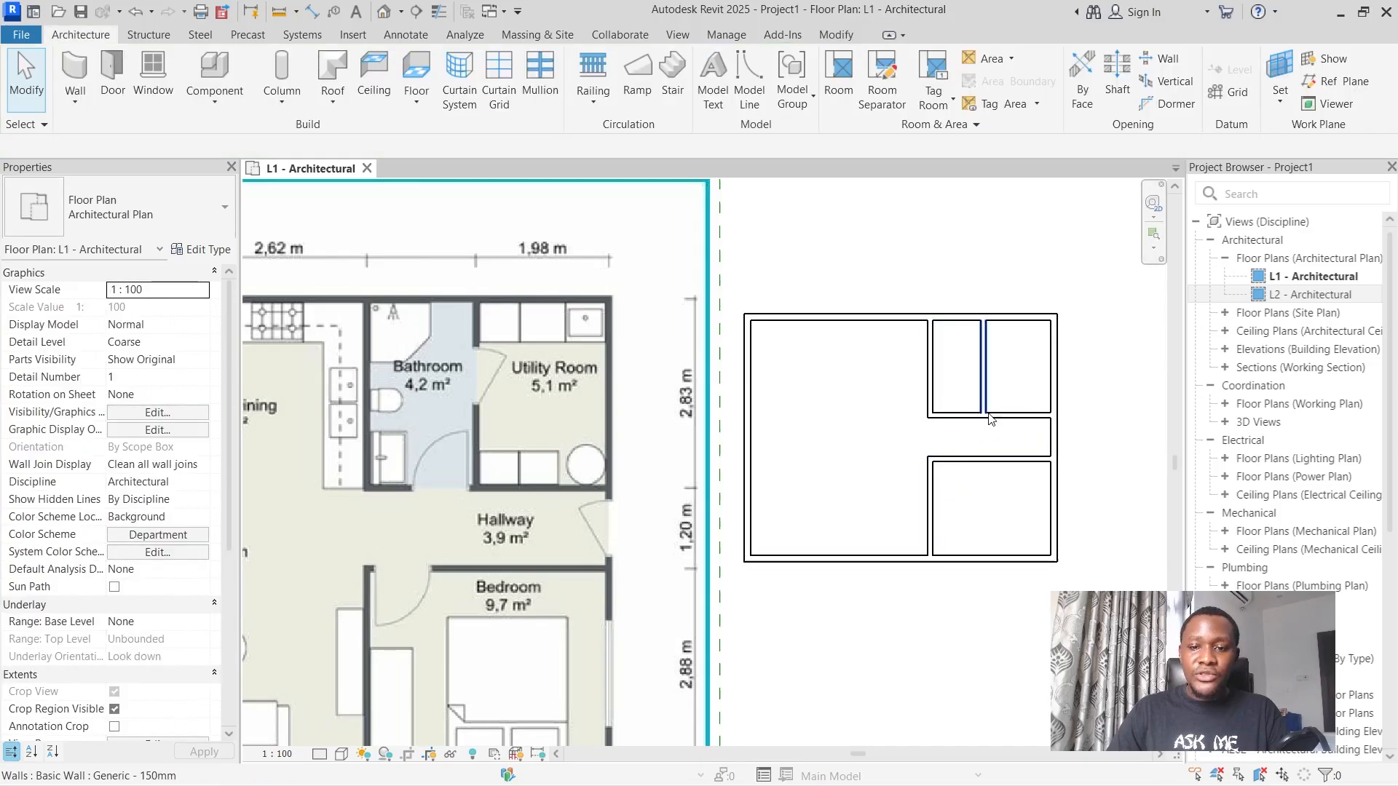
# Move the floor plan image left, clear of the vertical dashed line, and nudge it slightly upward.
pyautogui.scroll(-1, 1015, 371)
pyautogui.scroll(-1, 946, 373)
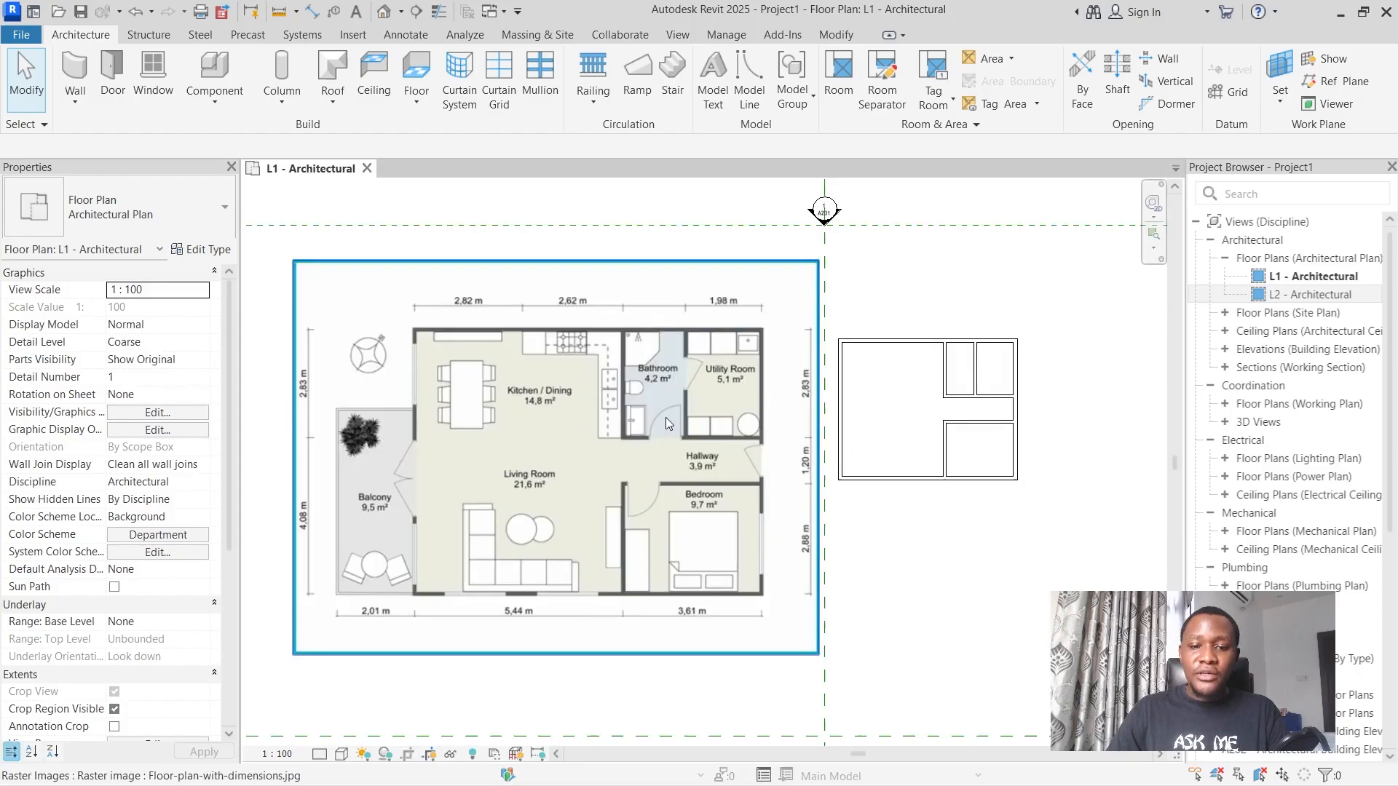
pyautogui.click(663, 417)
pyautogui.moveTo(676, 431); pyautogui.dragTo(565, 426)
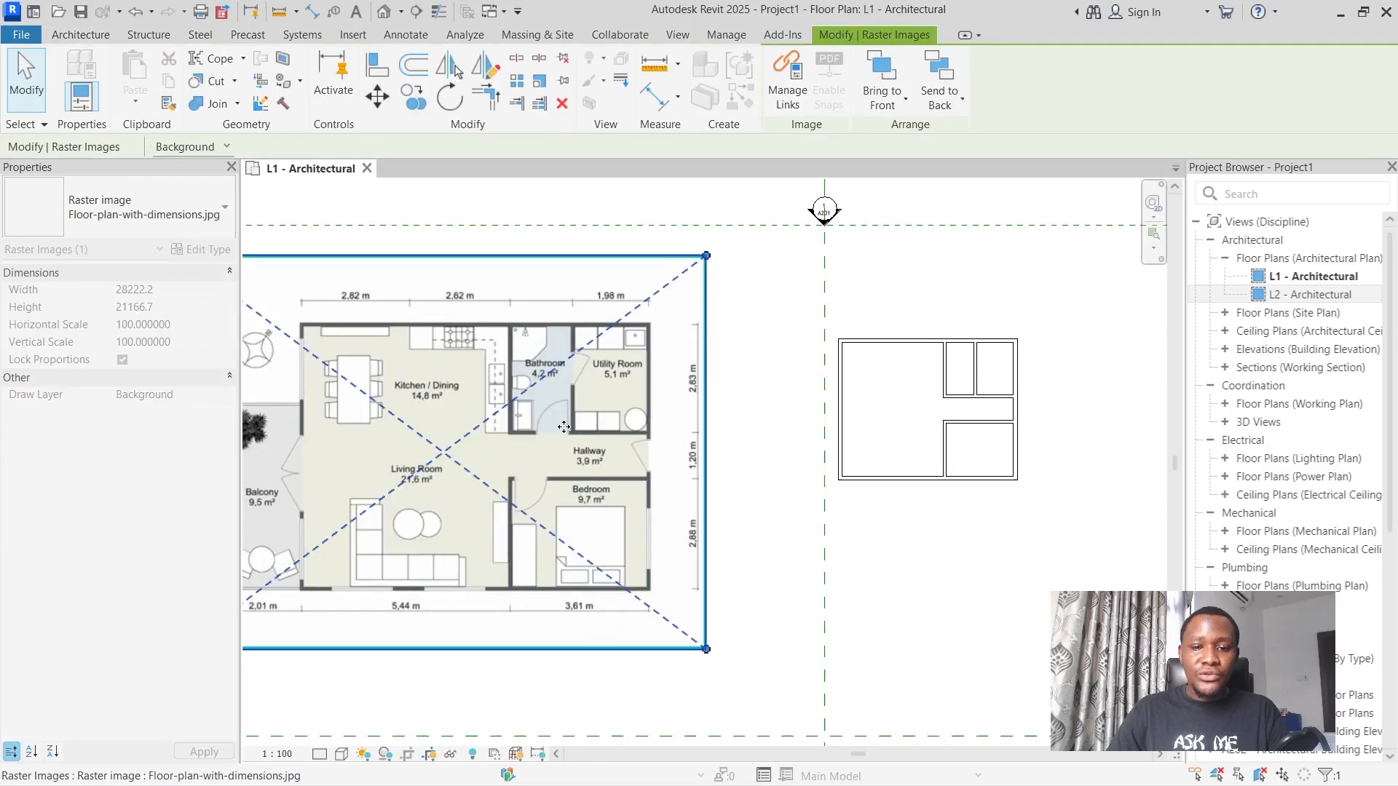
pyautogui.scroll(-2, 903, 417)
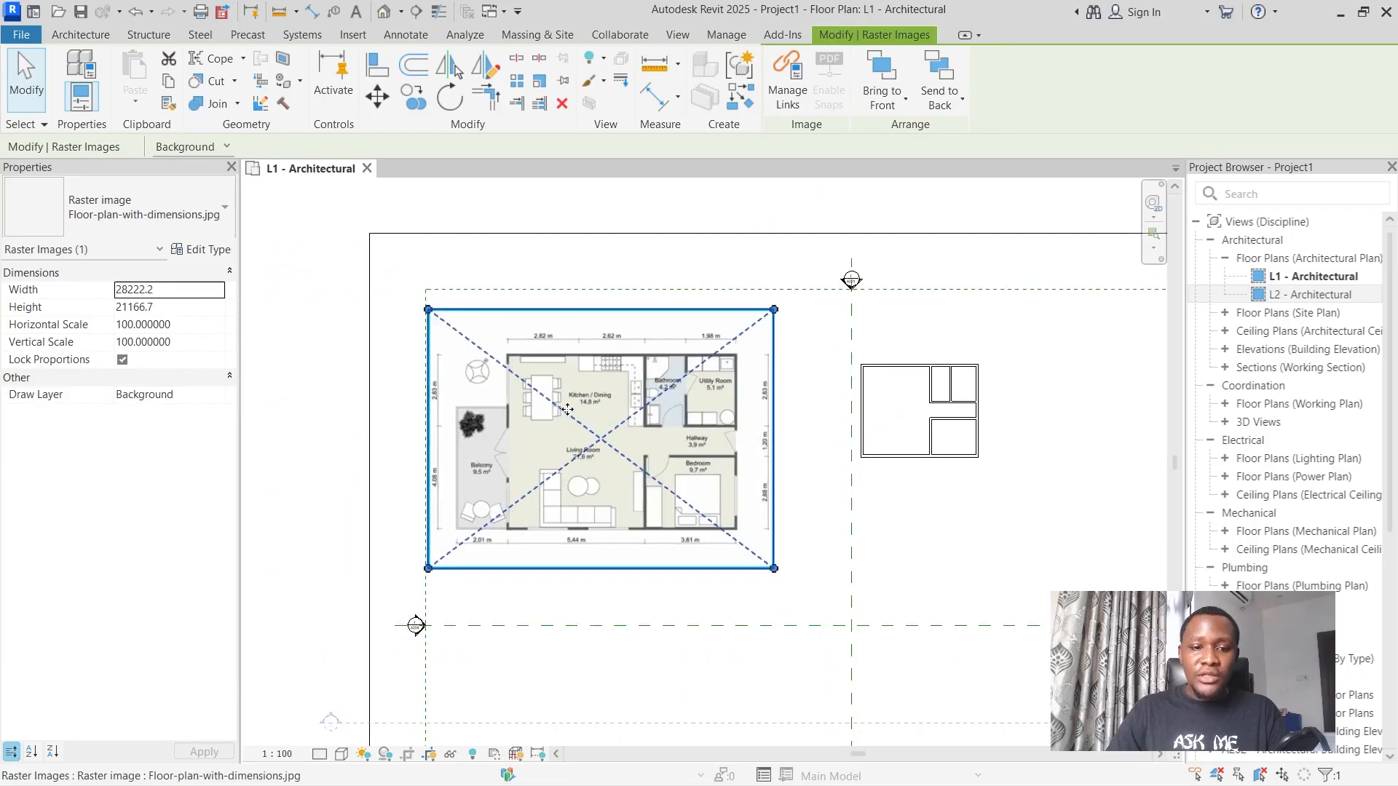
pyautogui.moveTo(581, 399)
pyautogui.mouseDown()
pyautogui.moveTo(602, 370)
pyautogui.moveTo(585, 388)
pyautogui.mouseUp()
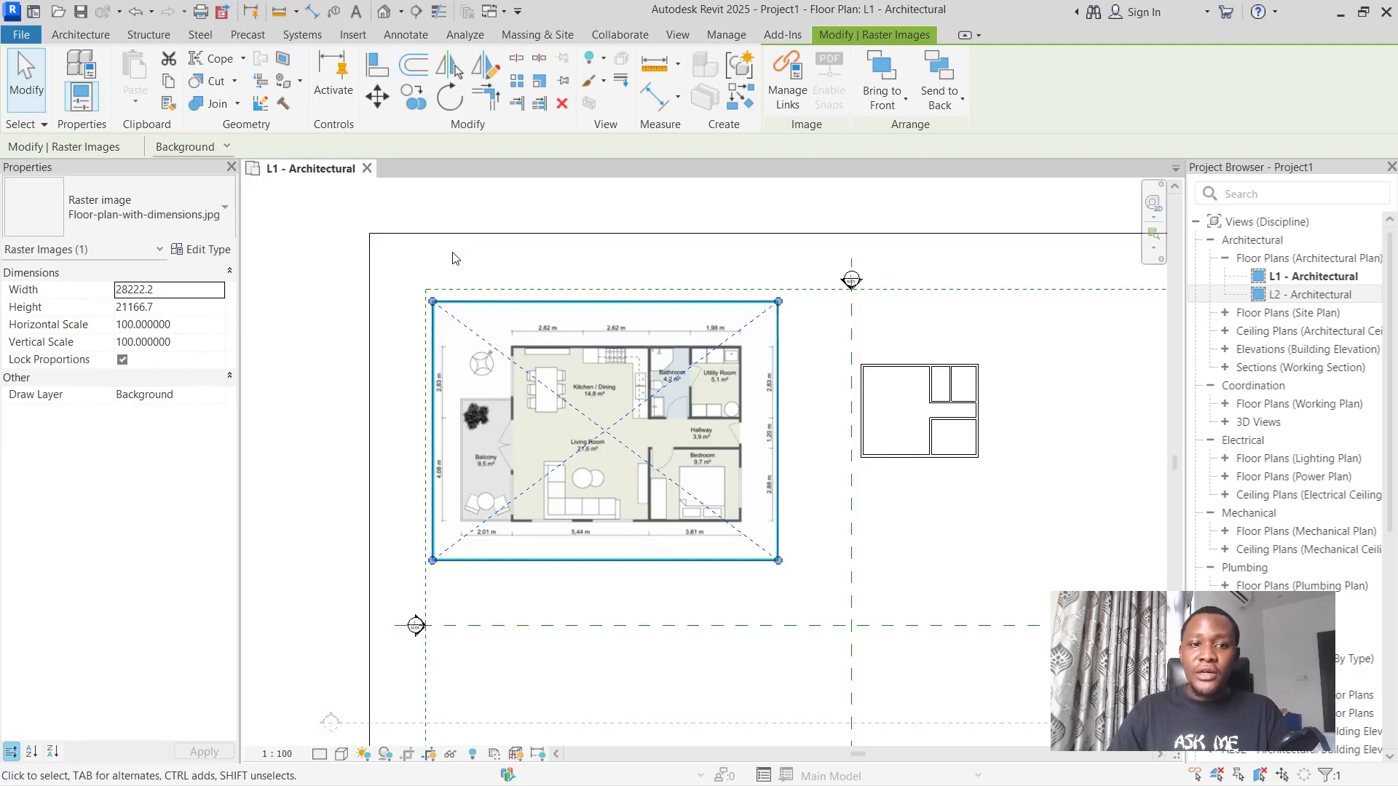
# Open the default 3D view to examine the modelled walls.
pyautogui.click(384, 12)
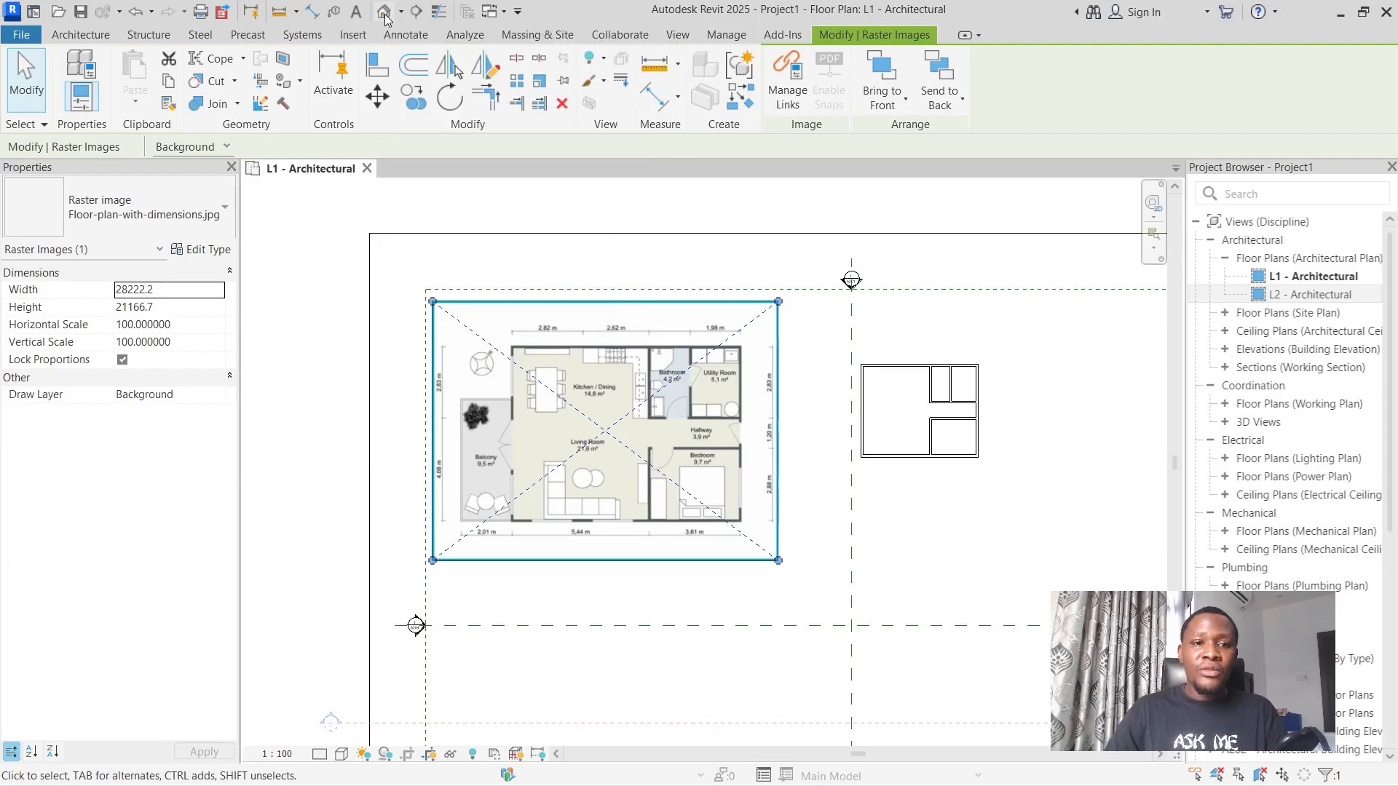
pyautogui.scroll(5, 839, 463)
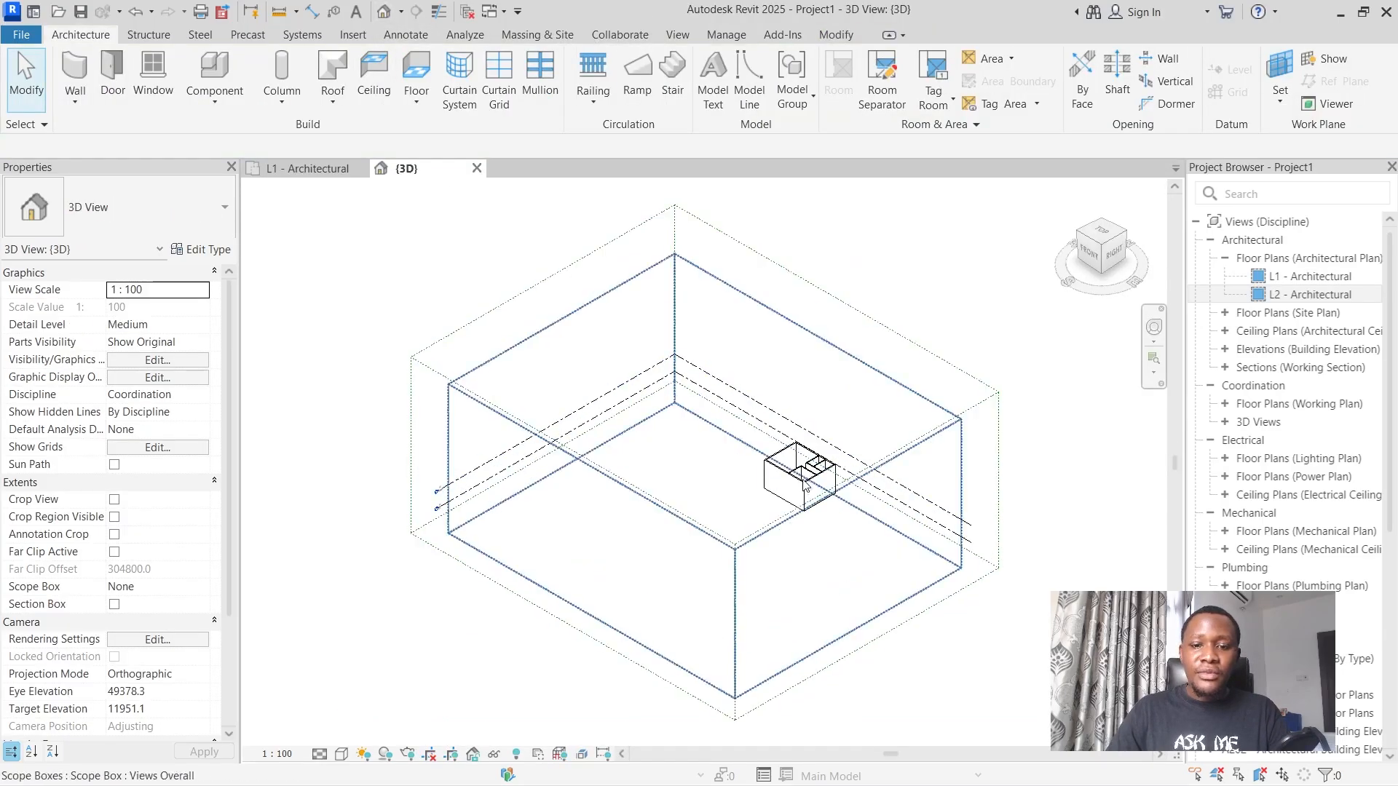
# Examine the constraints and unconnected height of the front Generic - 200mm exterior wall in the 3D view.
pyautogui.scroll(5, 792, 439)
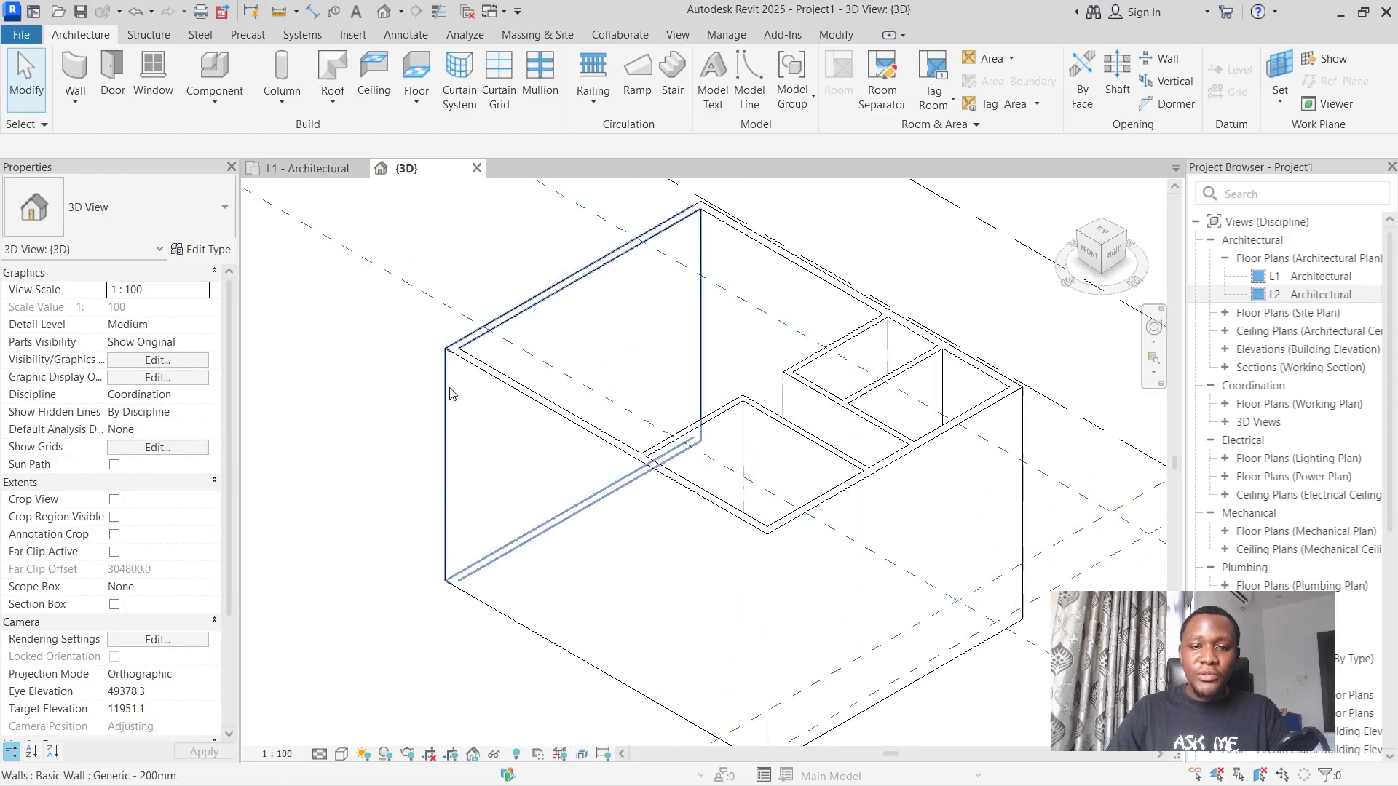
pyautogui.click(535, 405)
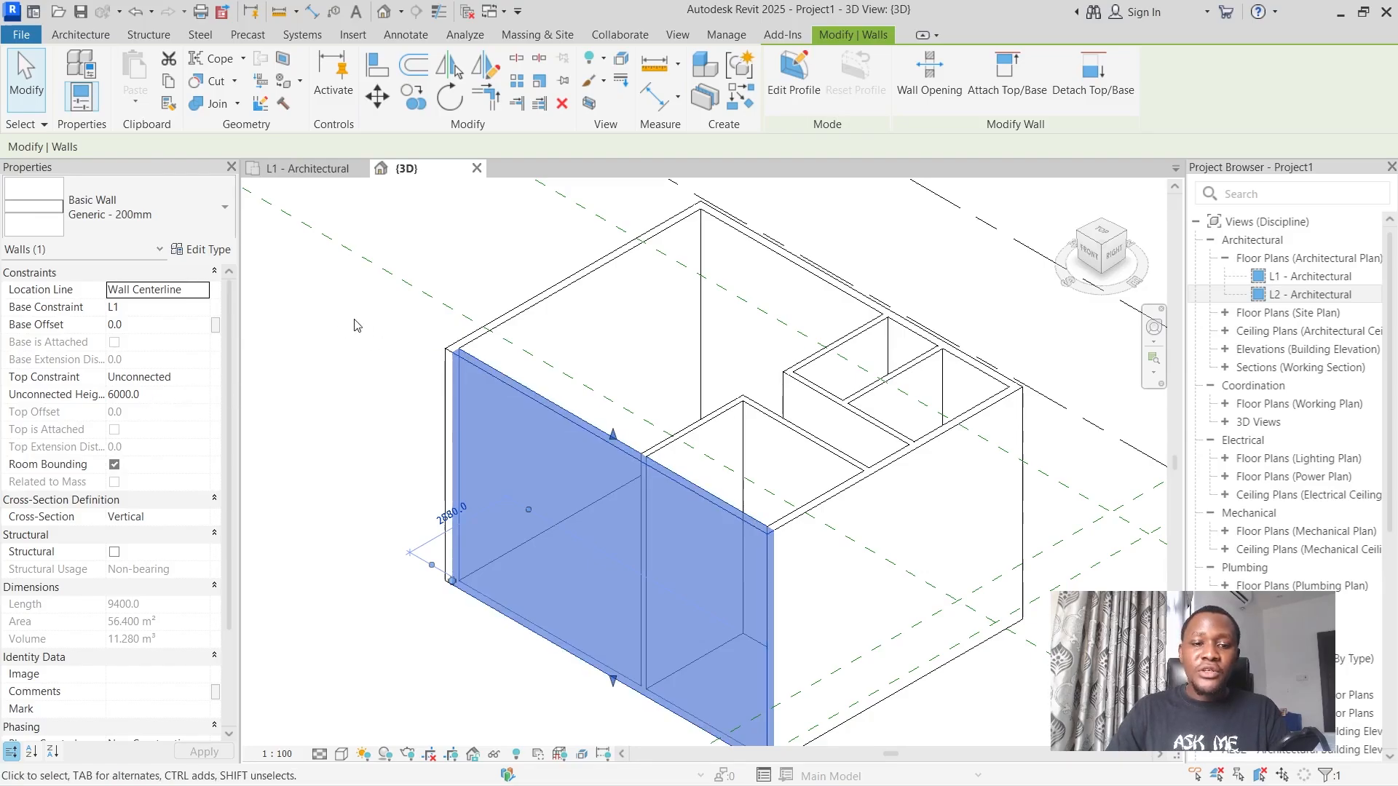
pyautogui.scroll(-1, 368, 329)
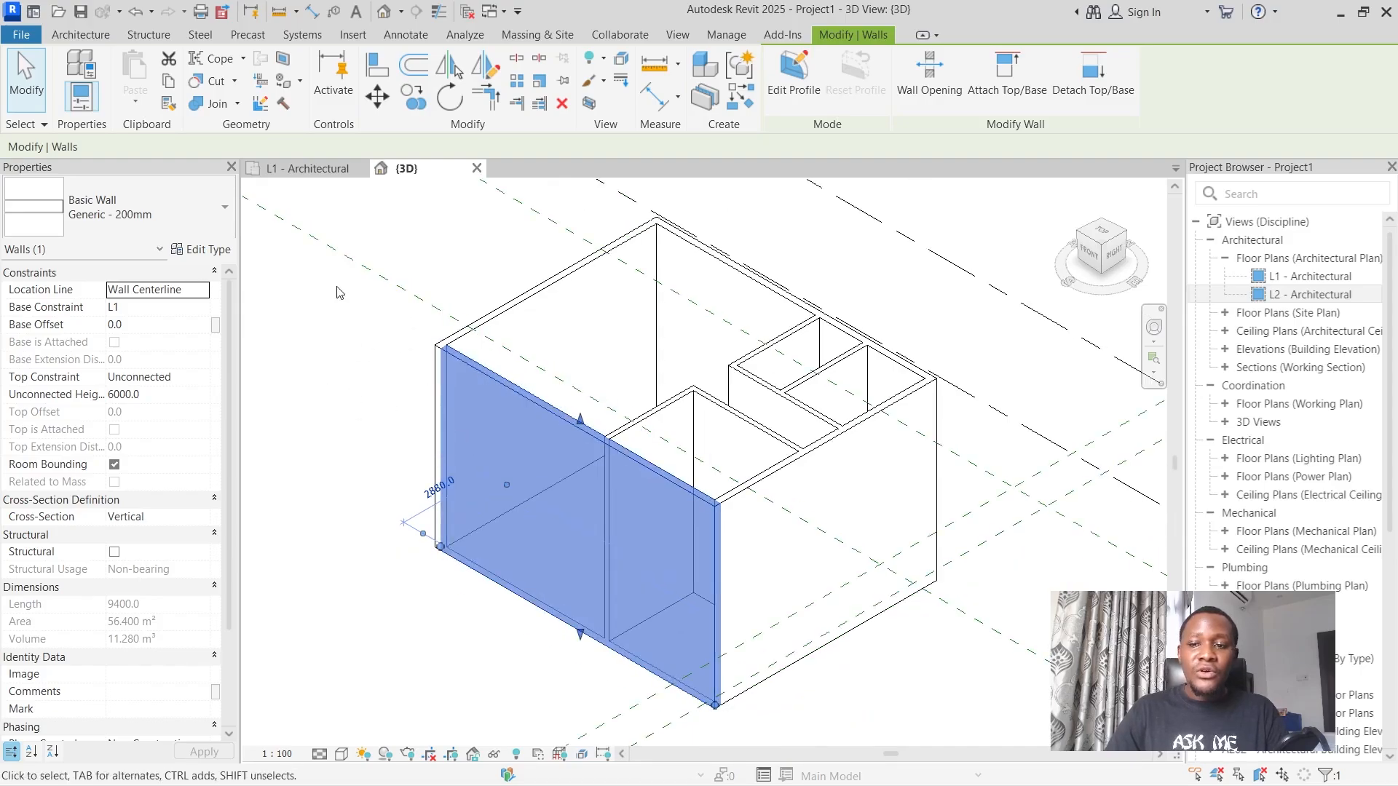
pyautogui.click(368, 330)
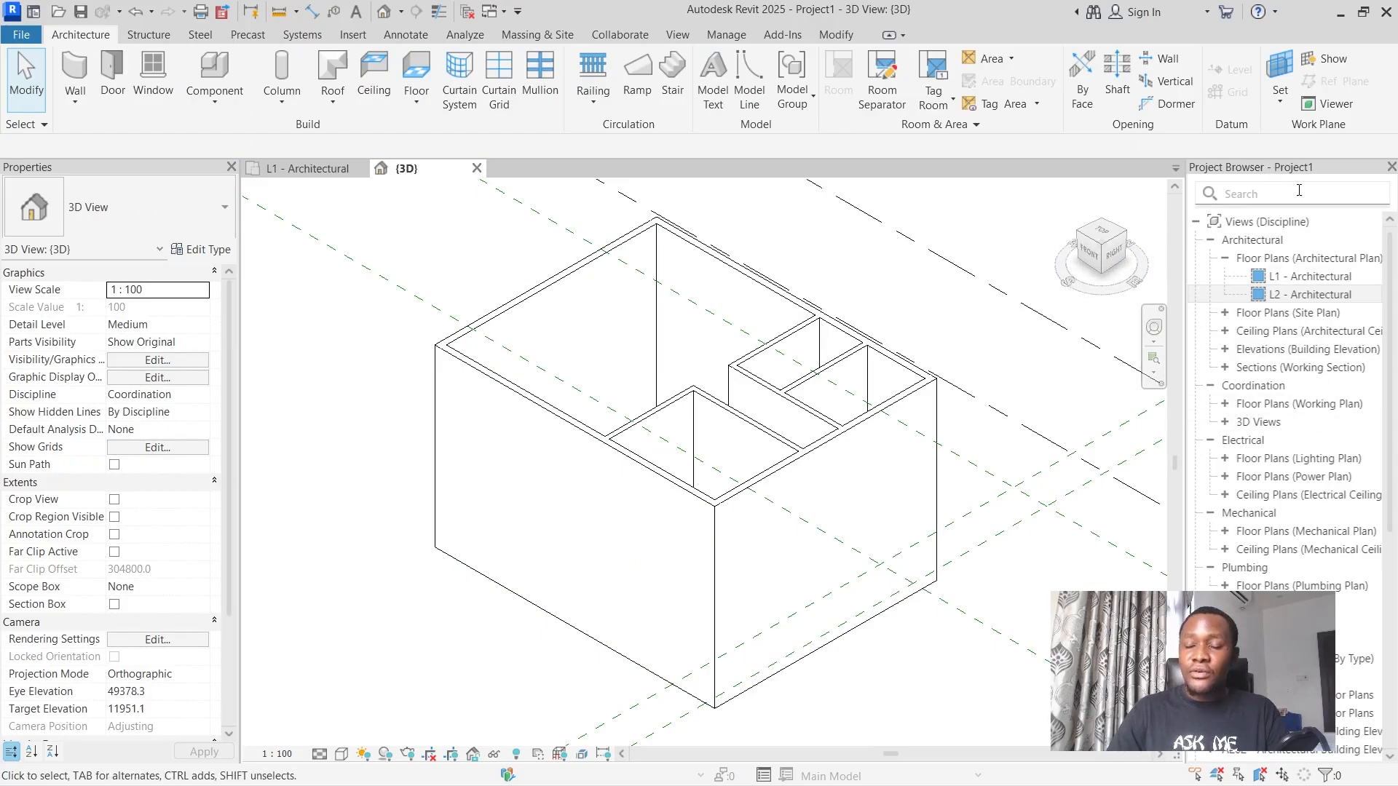
# Open the East - Architectural building elevation, focusing on the L1 and L2 level heads.
pyautogui.click(1226, 259)
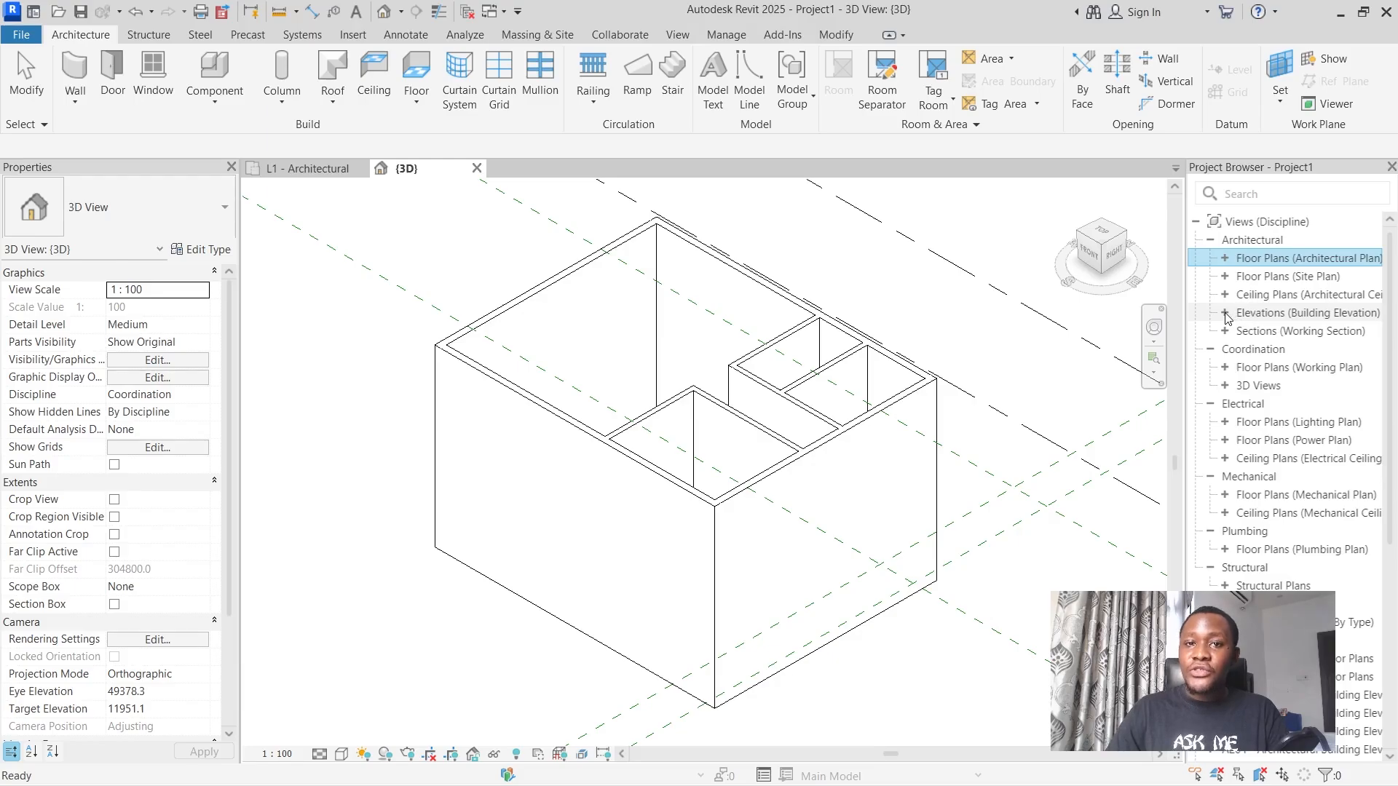
pyautogui.click(1226, 314)
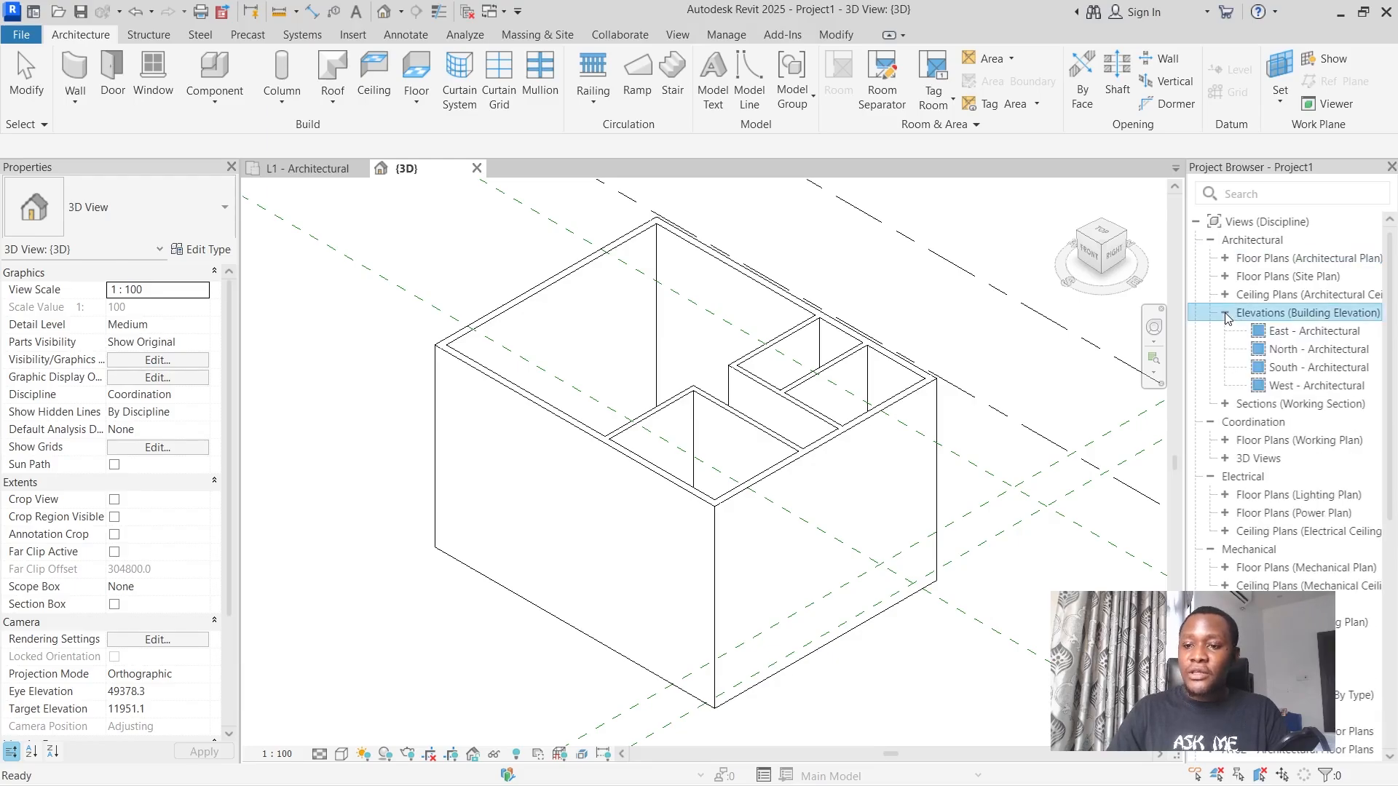
pyautogui.doubleClick(1300, 339)
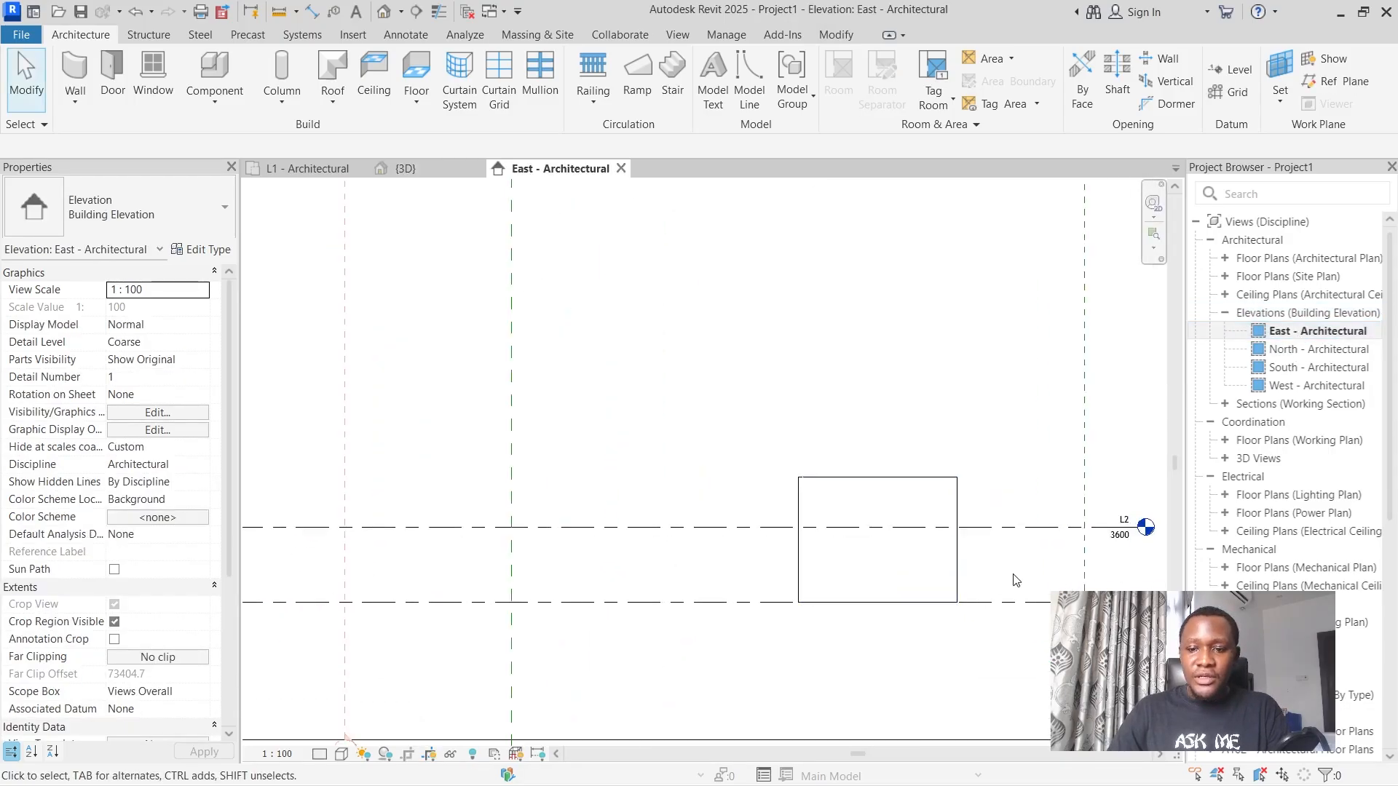
pyautogui.scroll(-2, 1016, 580)
pyautogui.scroll(5, 1063, 575)
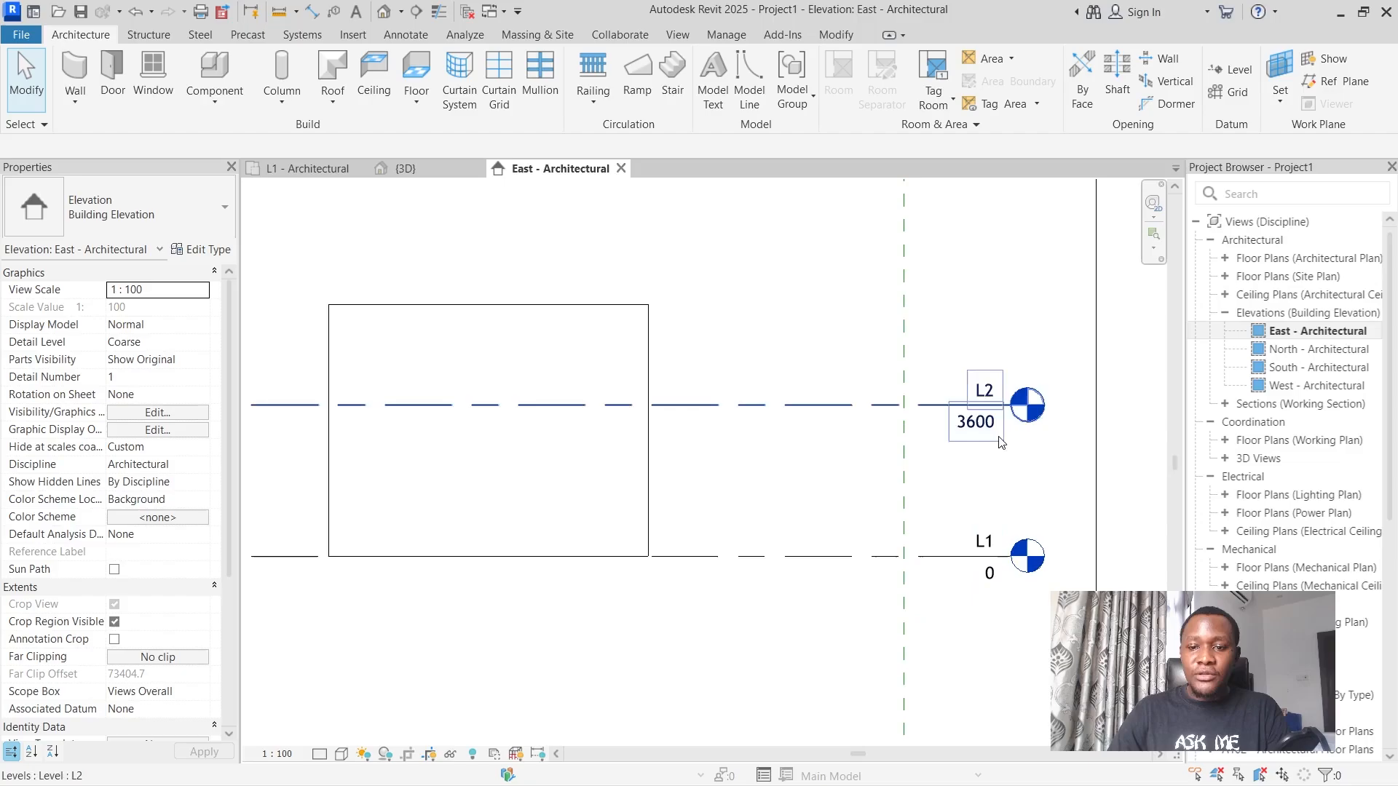
# Set the elevation of level L2 to 3250 mm in the East elevation.
pyautogui.click(406, 414)
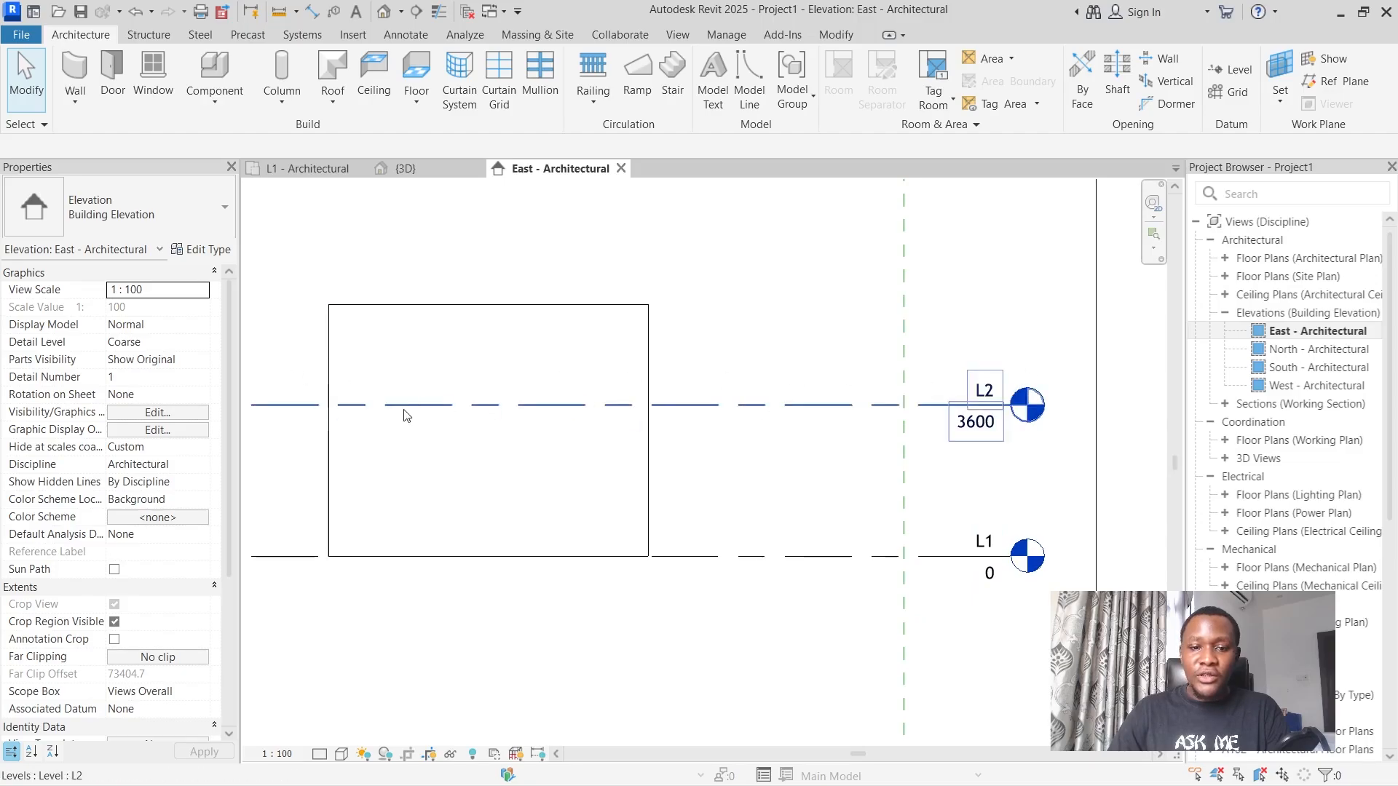
pyautogui.click(983, 430)
pyautogui.click(982, 424)
pyautogui.write('3250')
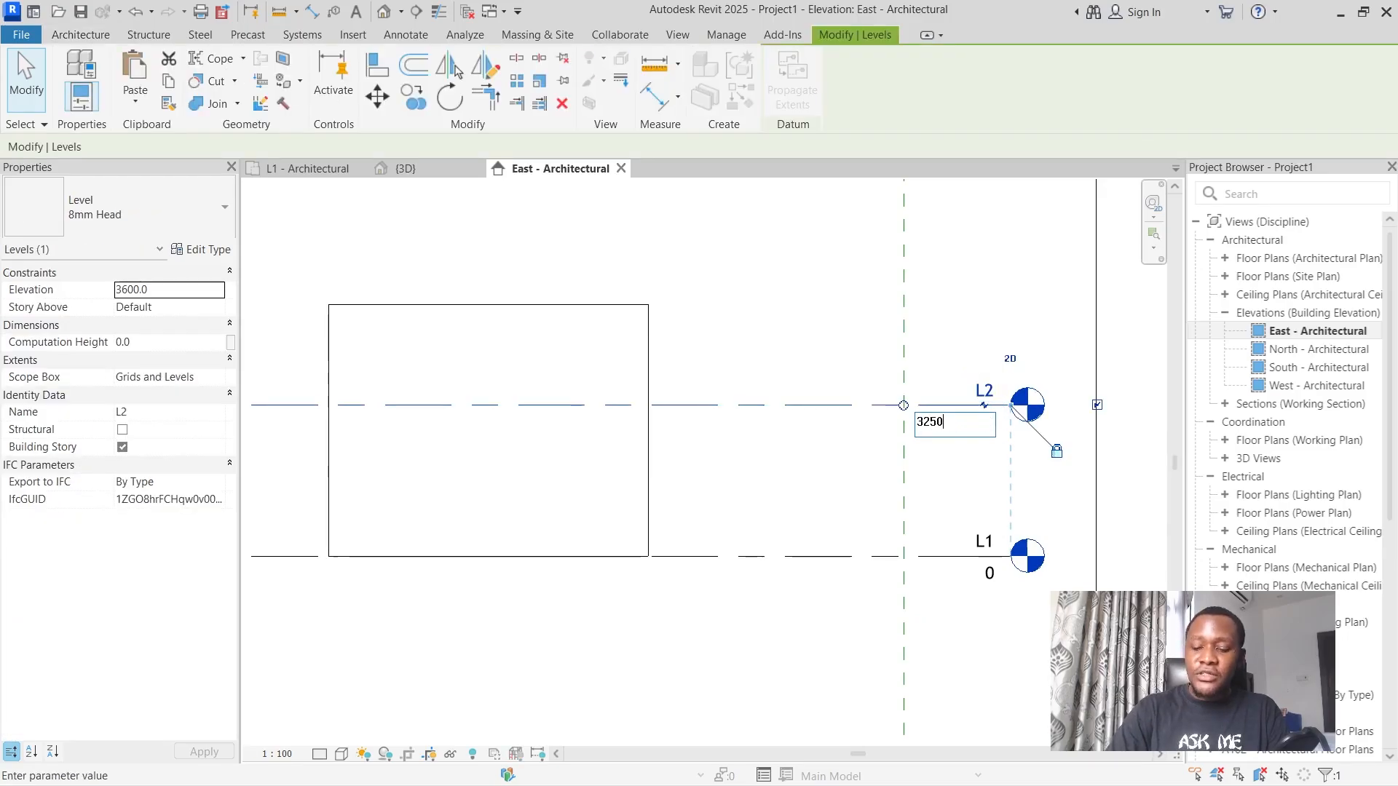
pyautogui.press('Return')
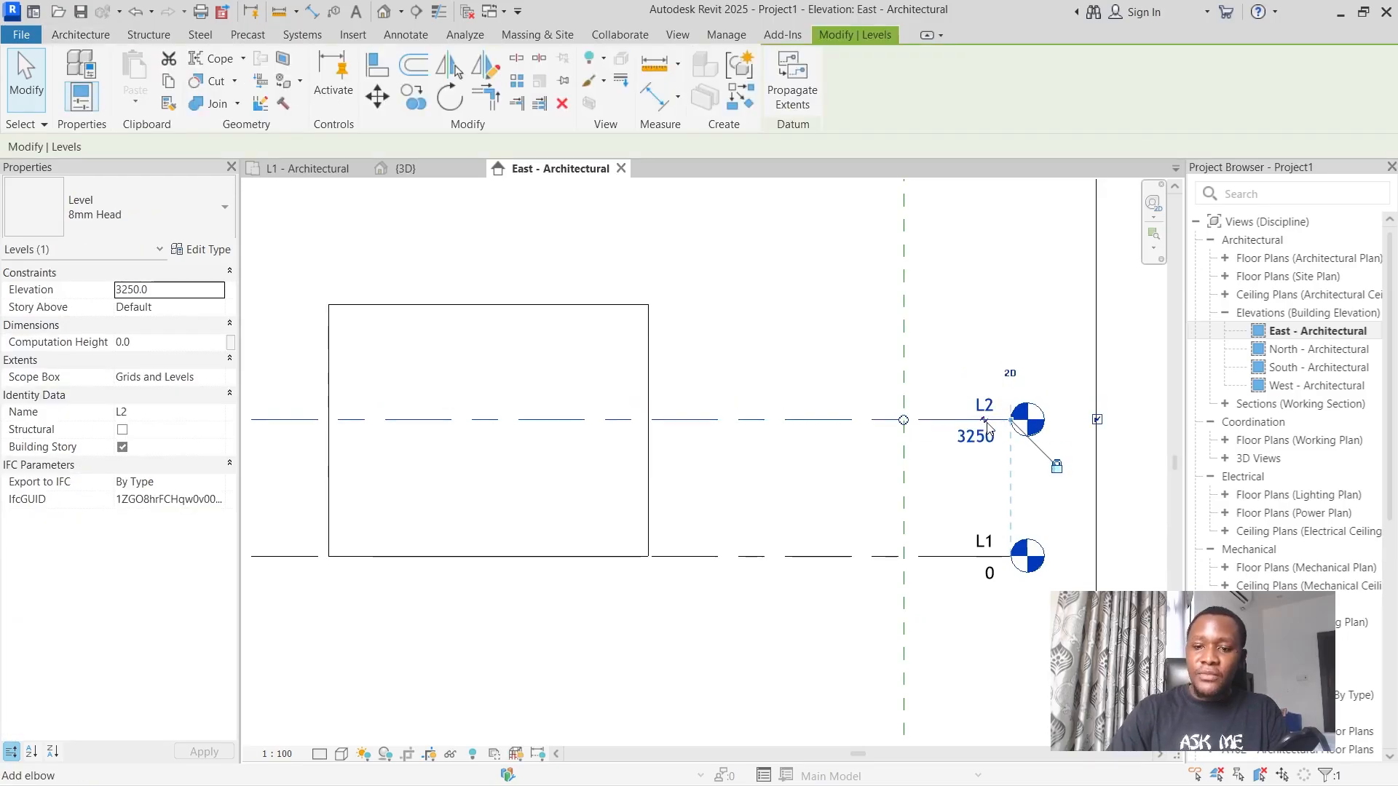
pyautogui.click(827, 386)
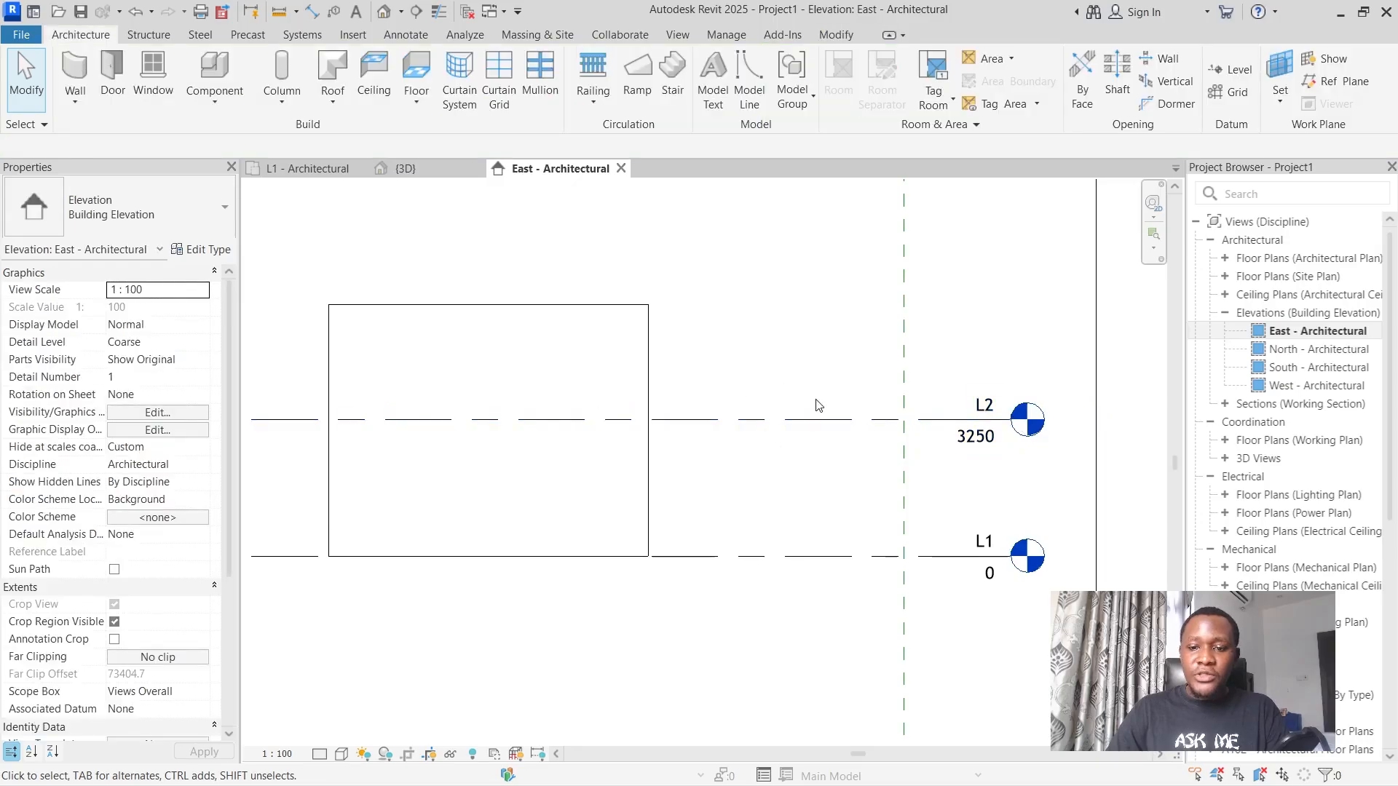
# Rename level L2 as "02- LINTEL".
pyautogui.click(982, 397)
pyautogui.click(983, 400)
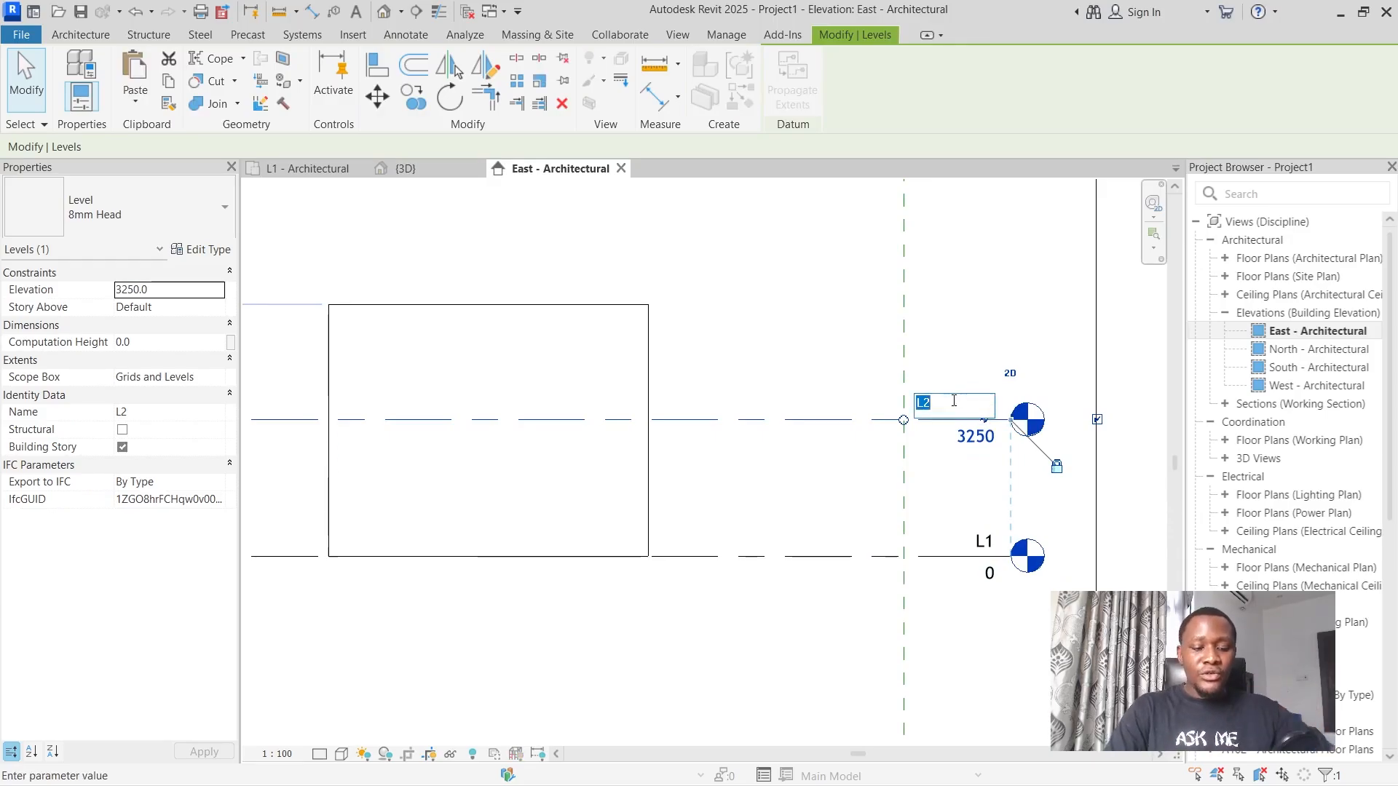
pyautogui.write('02-')
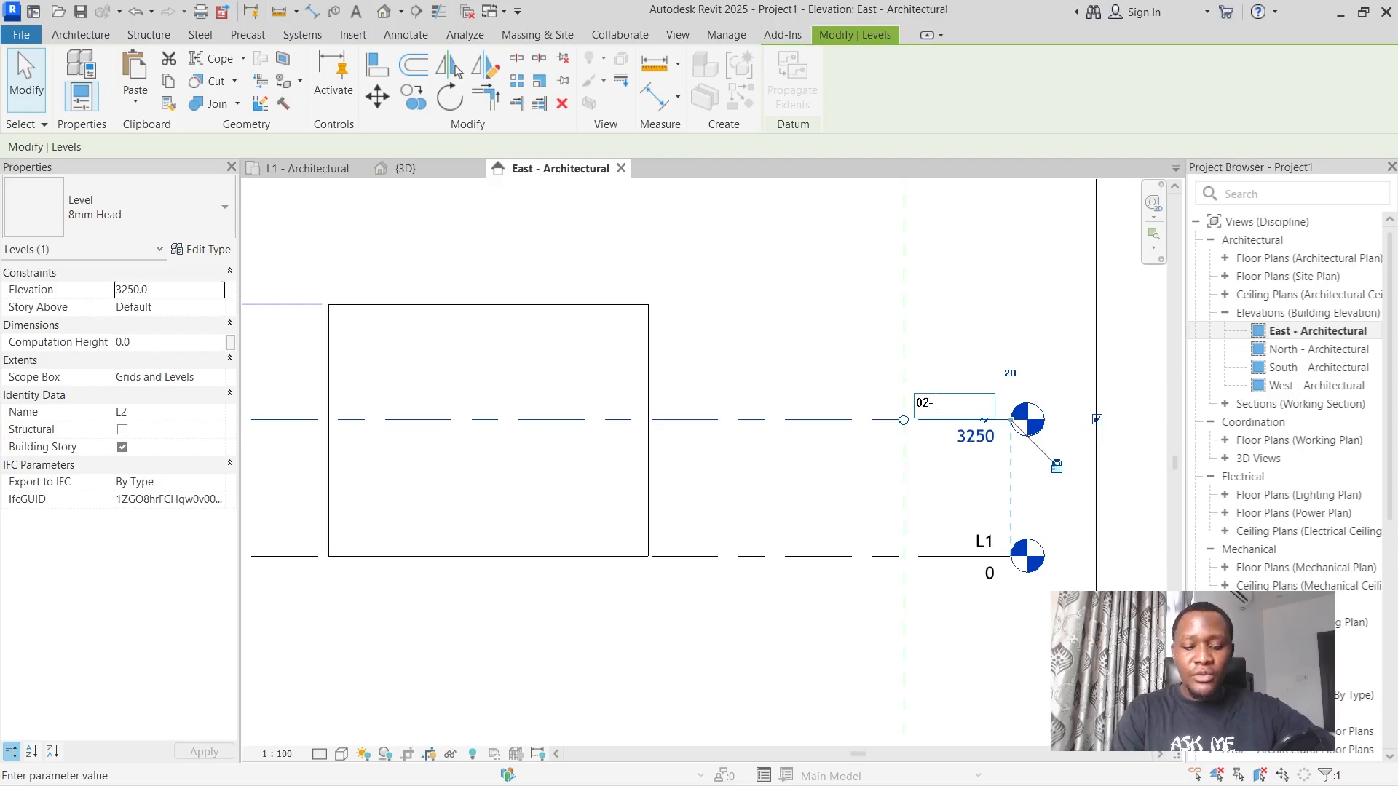
pyautogui.write(' LIN')
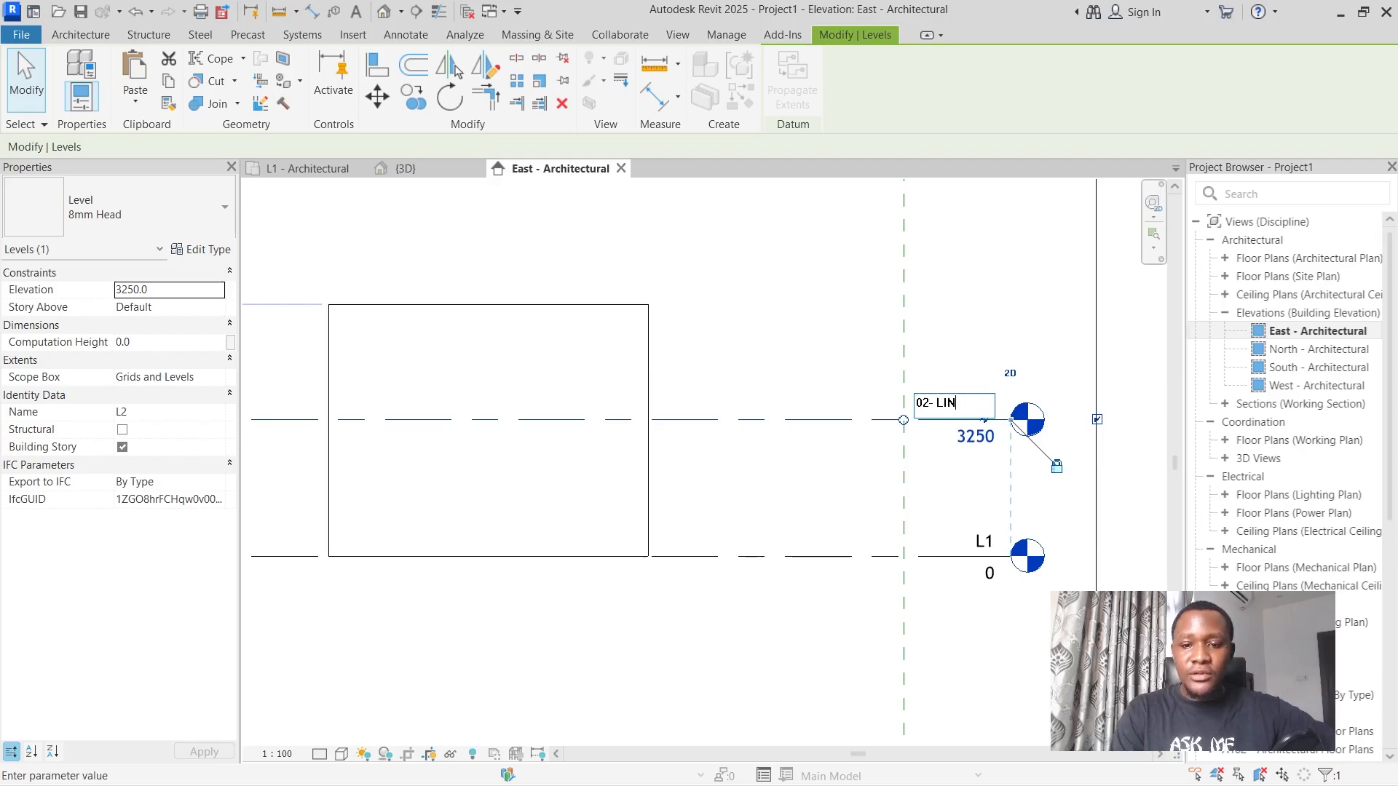
pyautogui.write('TEL')
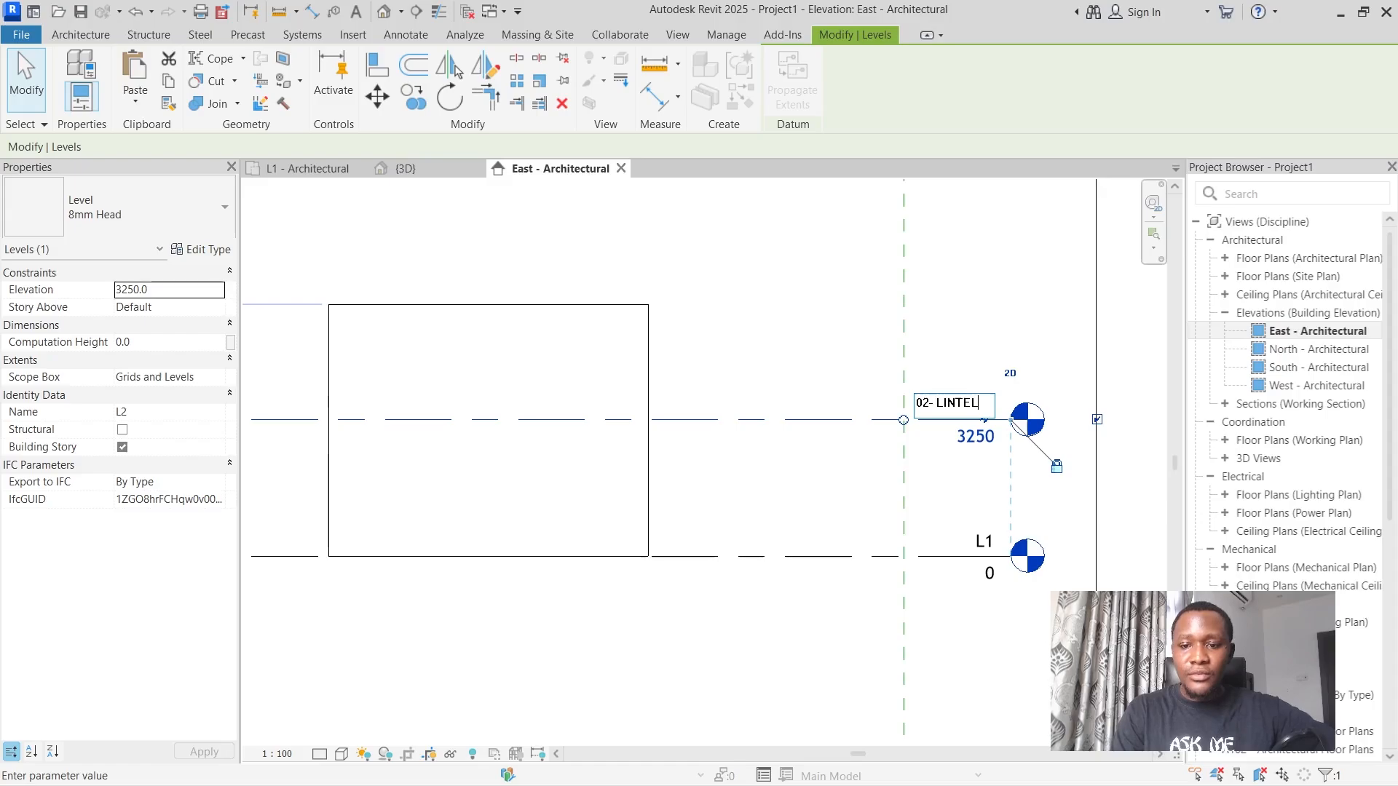
pyautogui.press('Return')
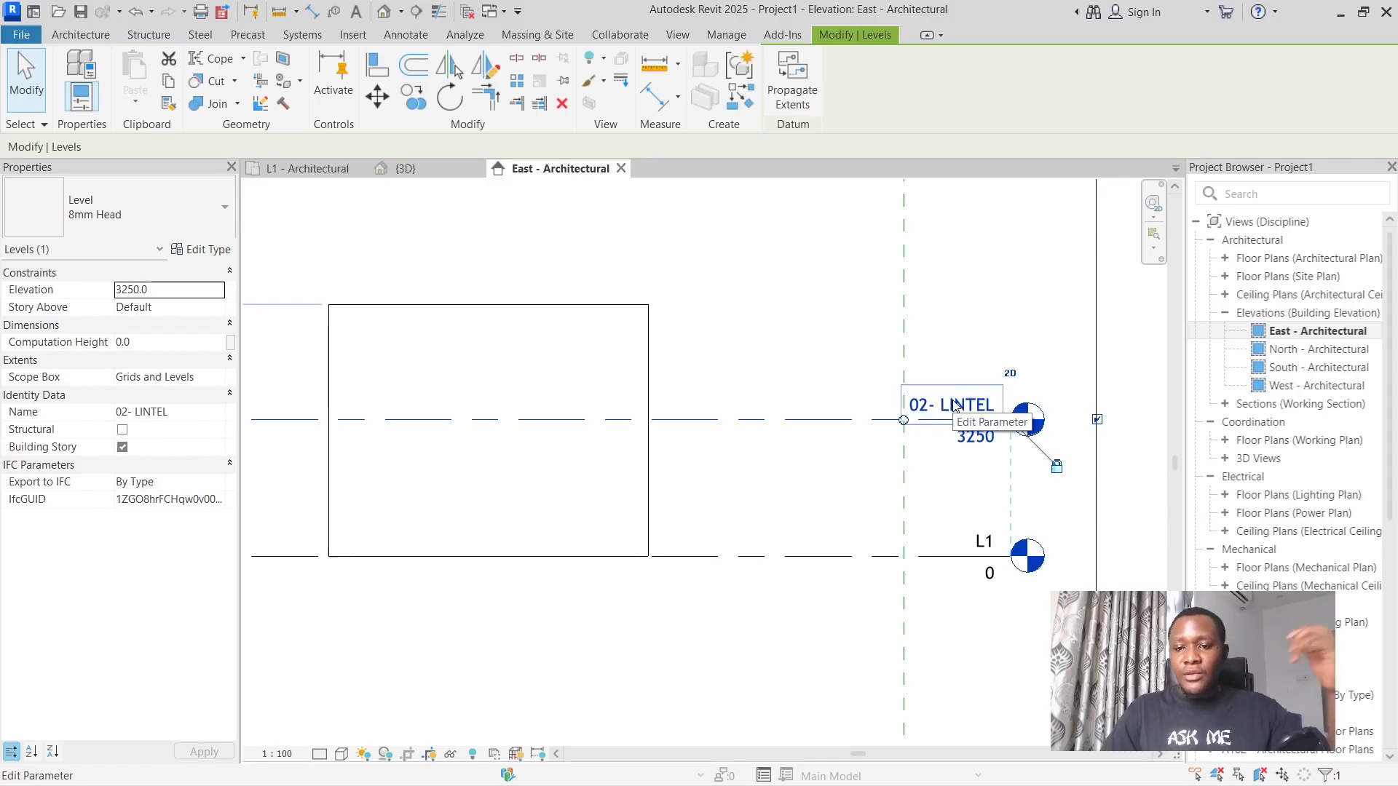
# Set the elevation of the 02- LINTEL level to 3000 mm.
pyautogui.click(977, 436)
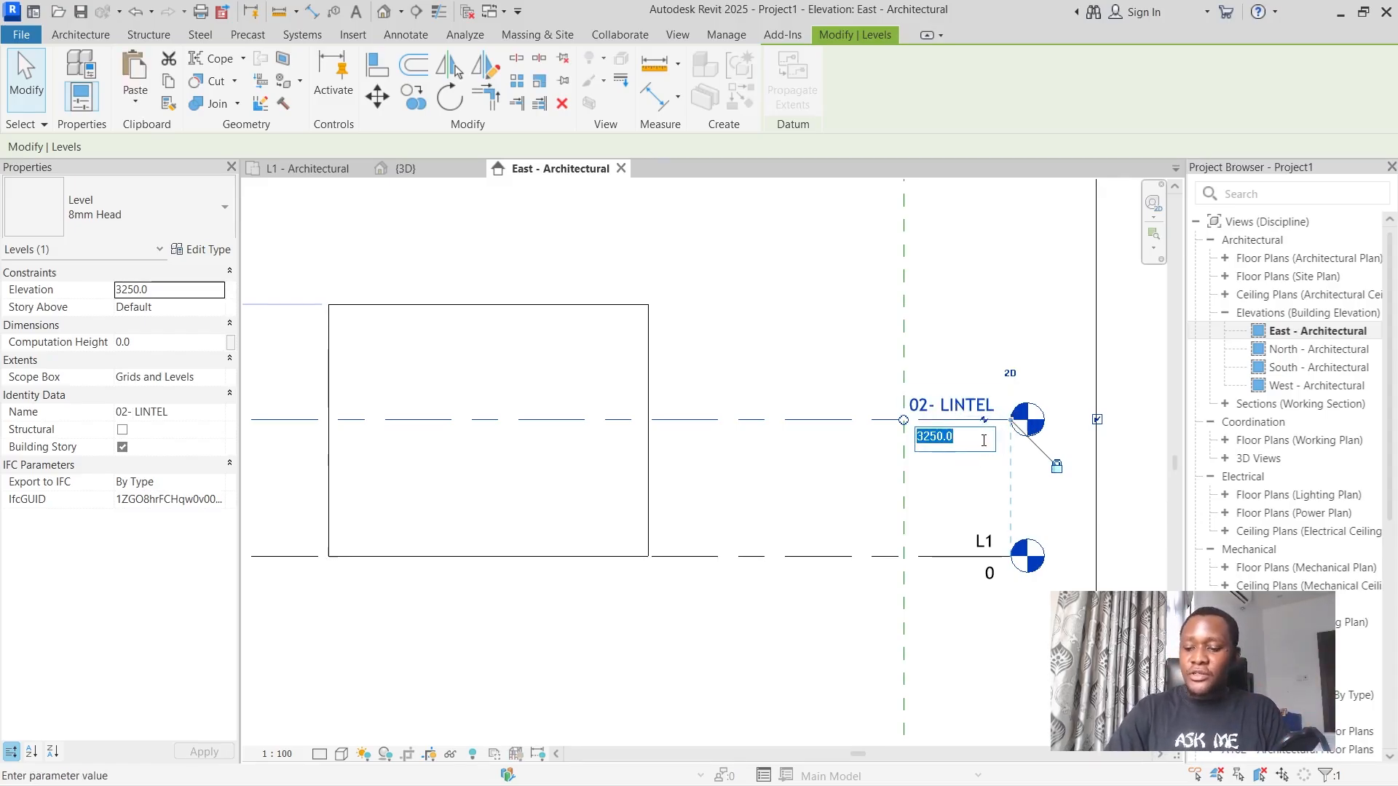
pyautogui.write('3000')
pyautogui.press('Return')
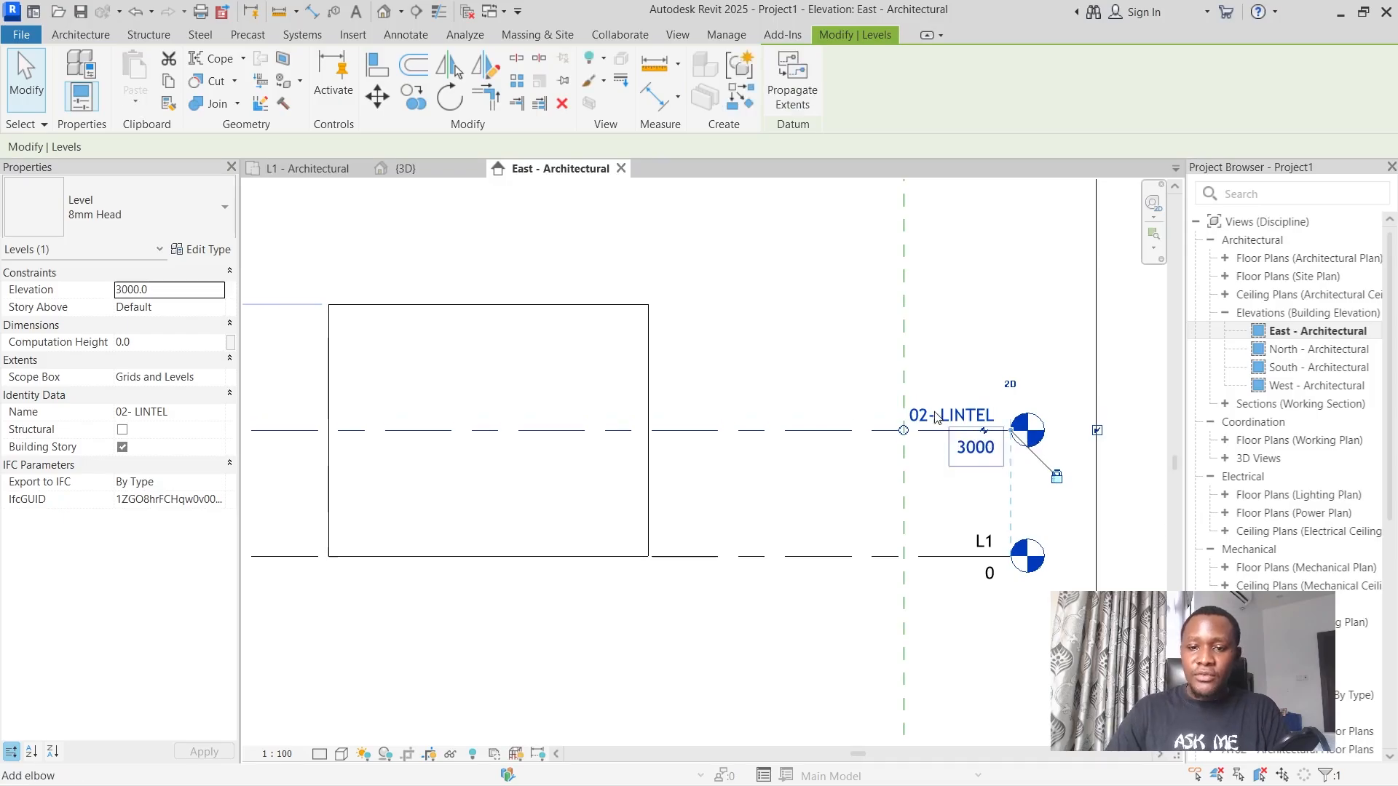
pyautogui.click(879, 414)
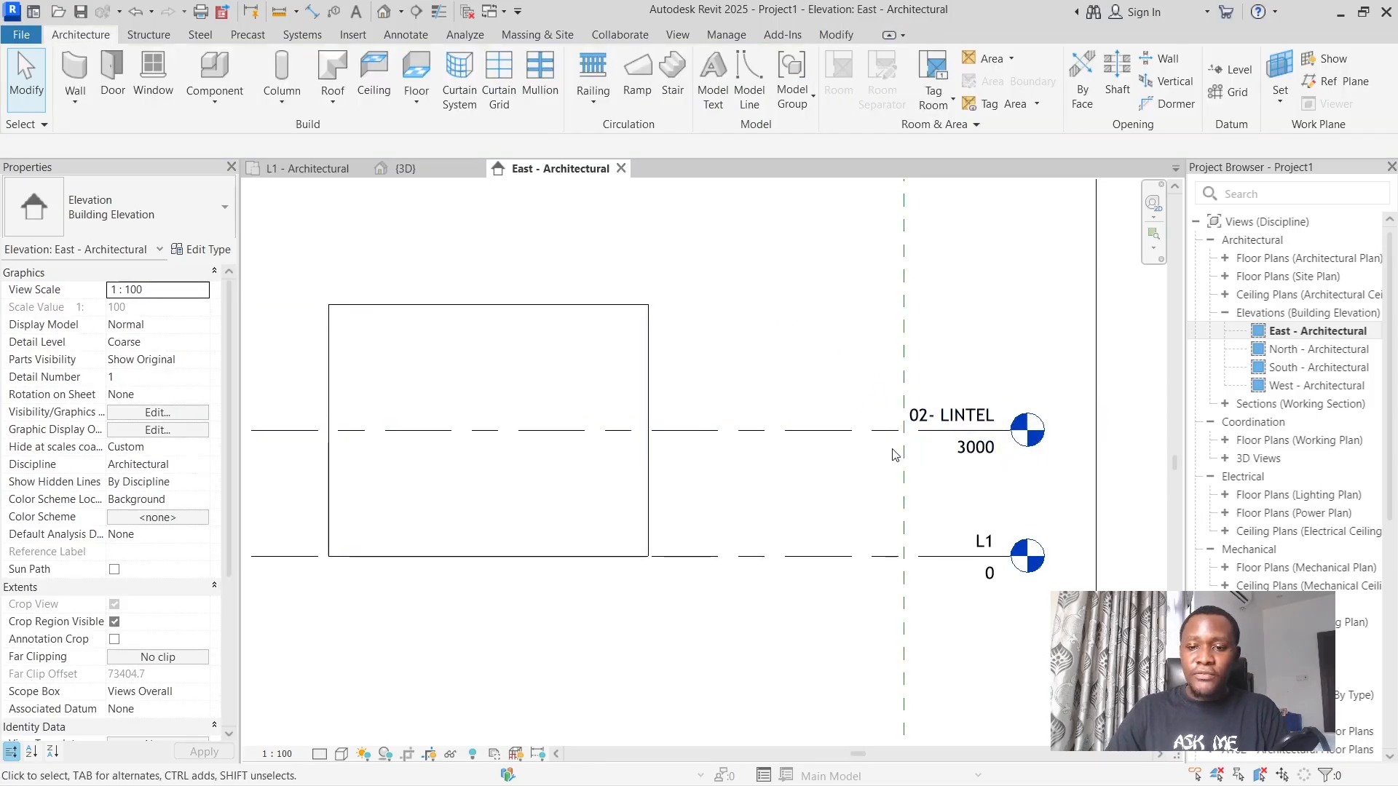
# Rename level L1 as "01 - GROUND FLOOR".
pyautogui.click(983, 540)
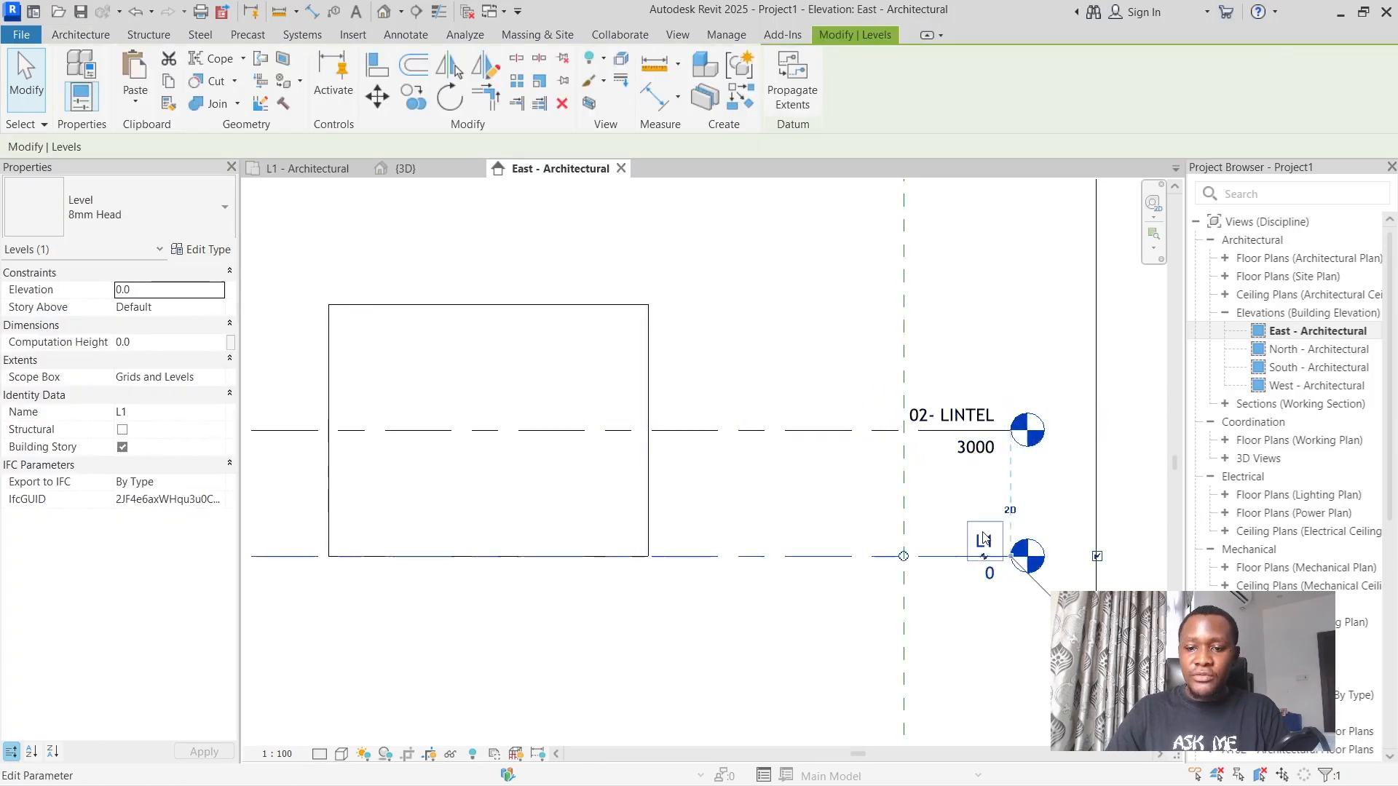
pyautogui.click(977, 537)
pyautogui.write('0')
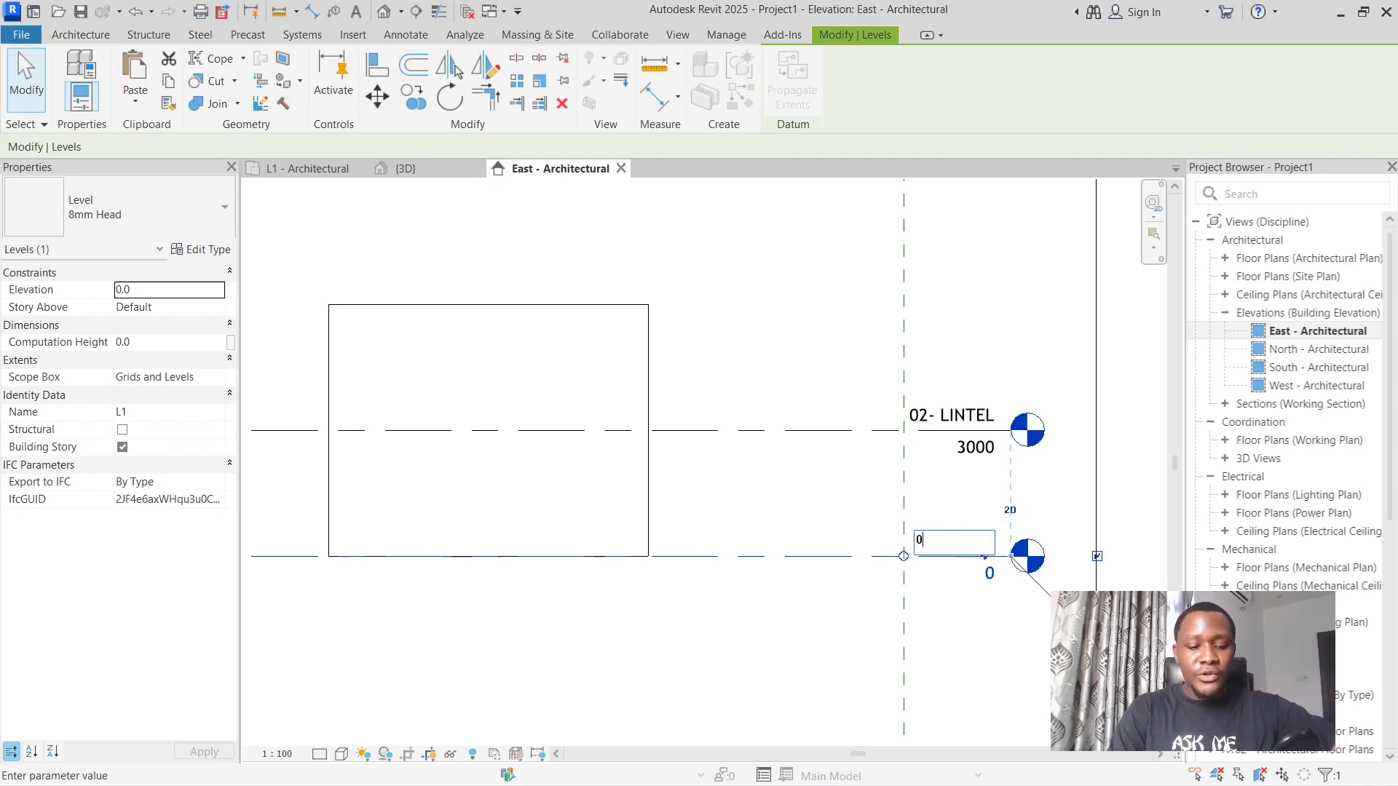
pyautogui.write('1 -')
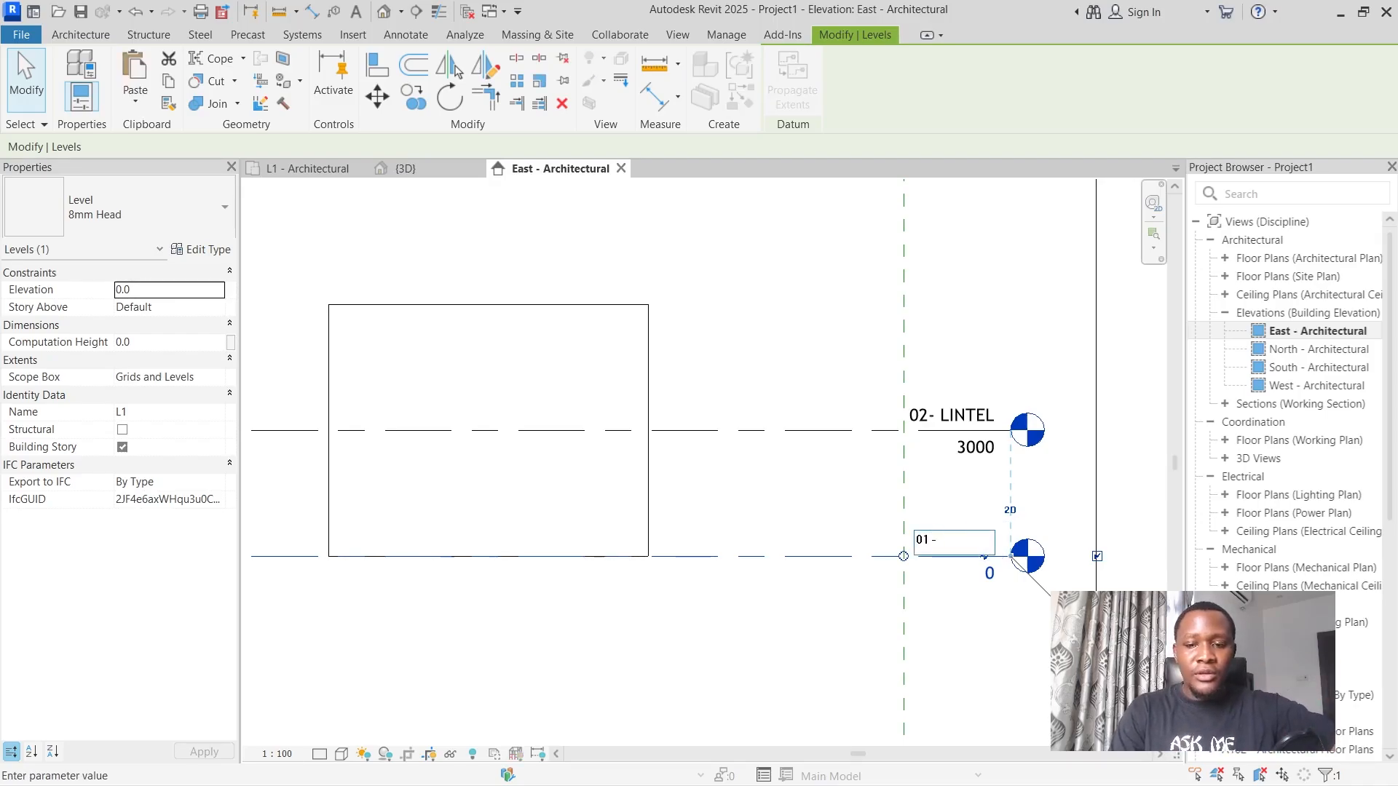
pyautogui.write(' D')
pyautogui.press('BackSpace')
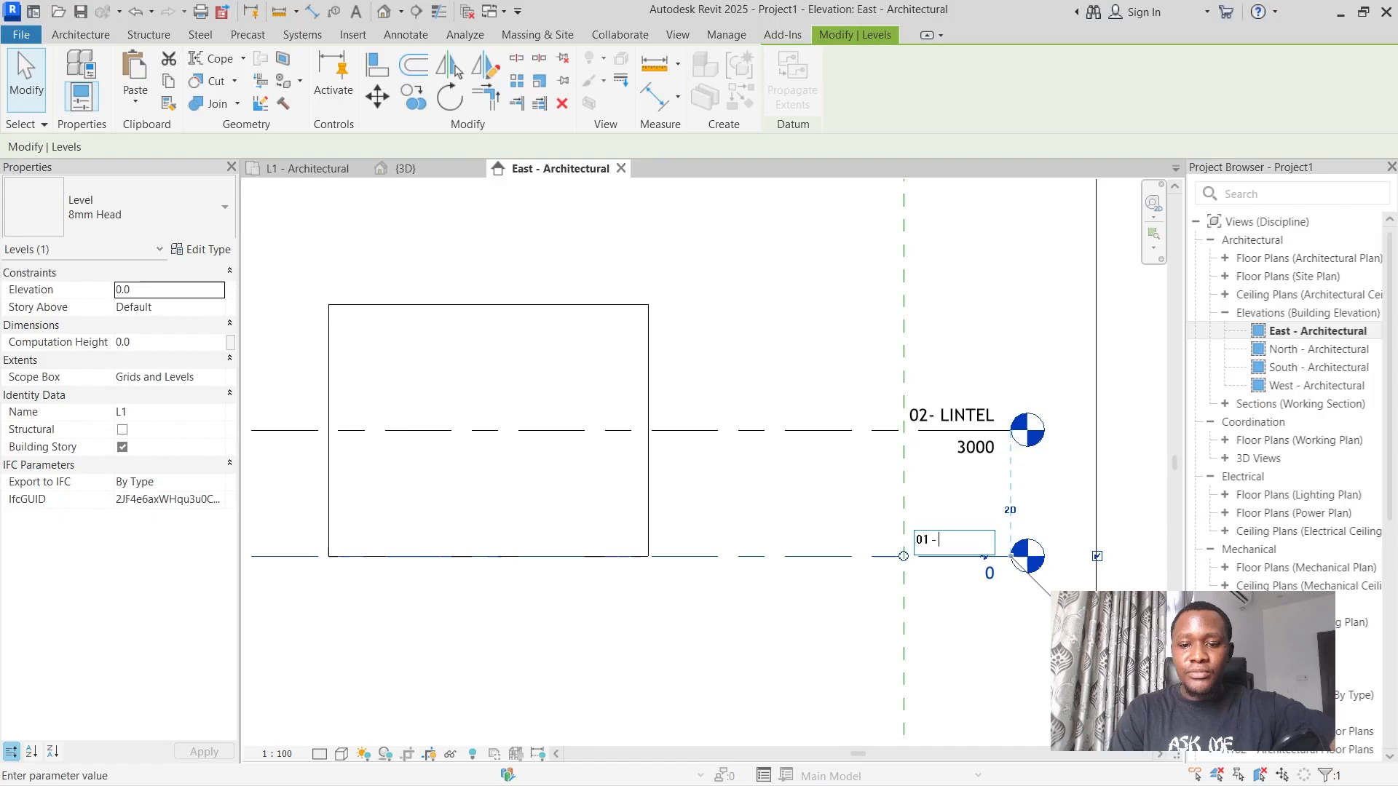
pyautogui.write('GROUND')
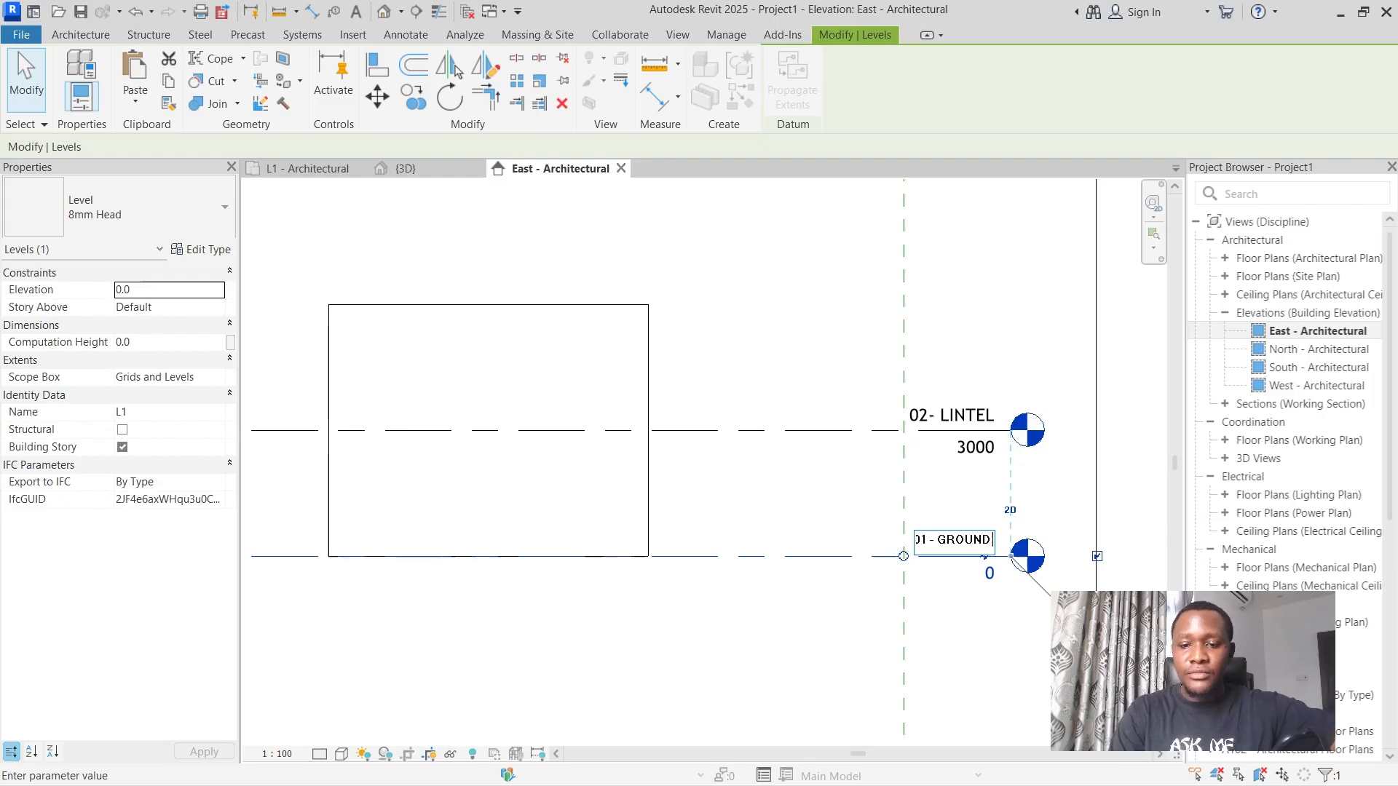
pyautogui.write(' FLOOR')
pyautogui.press('Return')
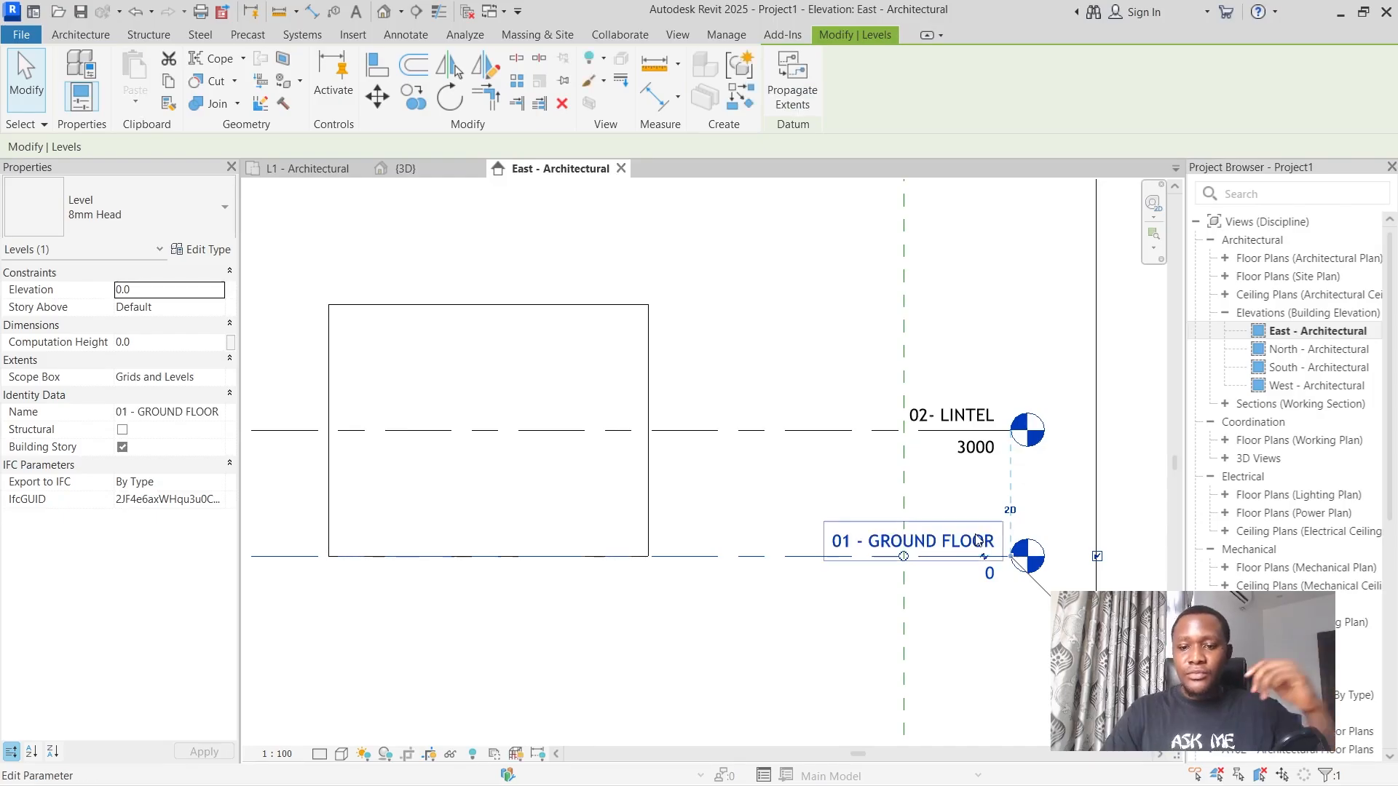
# Compare the availability of the Level tool in the L1 floor plan with that in the East elevation.
pyautogui.scroll(-5, 784, 424)
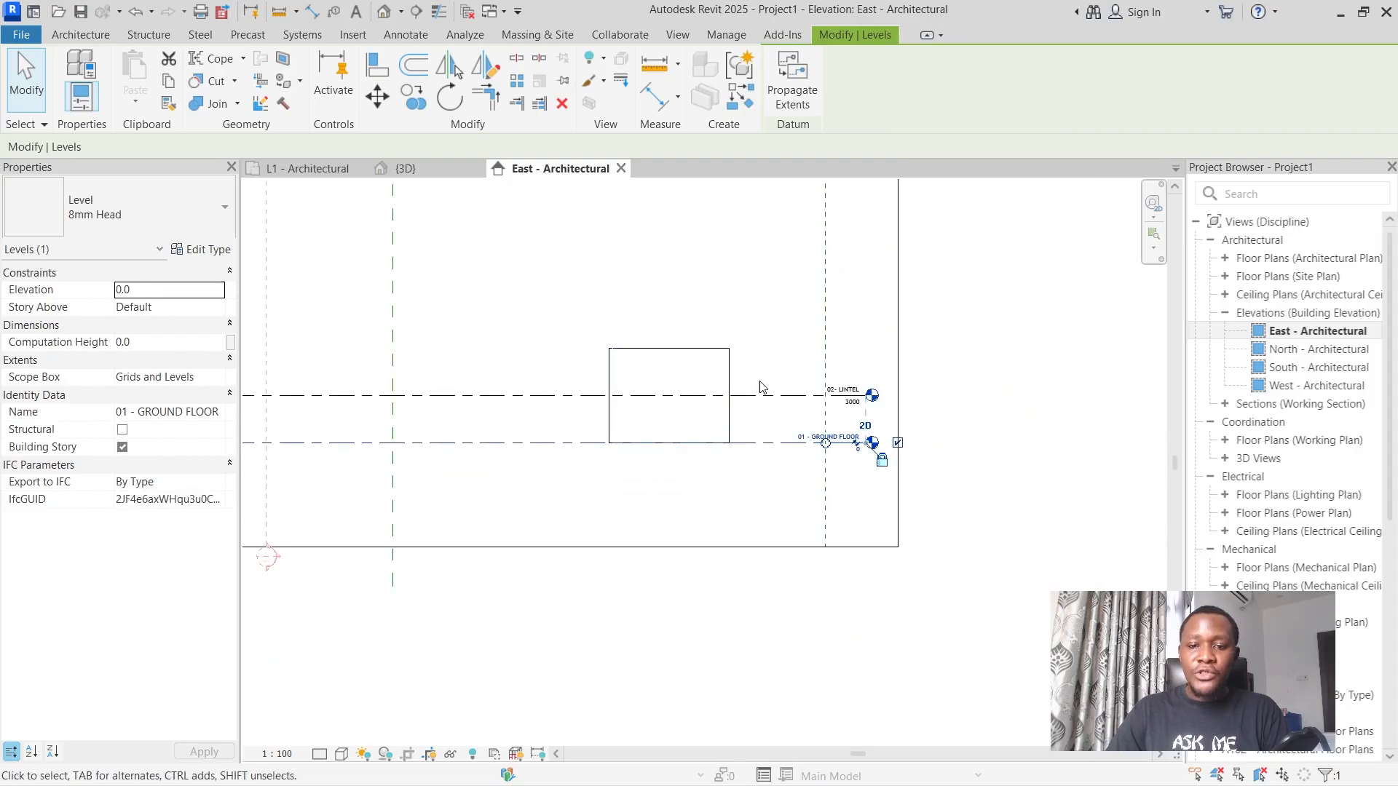
pyautogui.scroll(3, 789, 386)
pyautogui.click(789, 403)
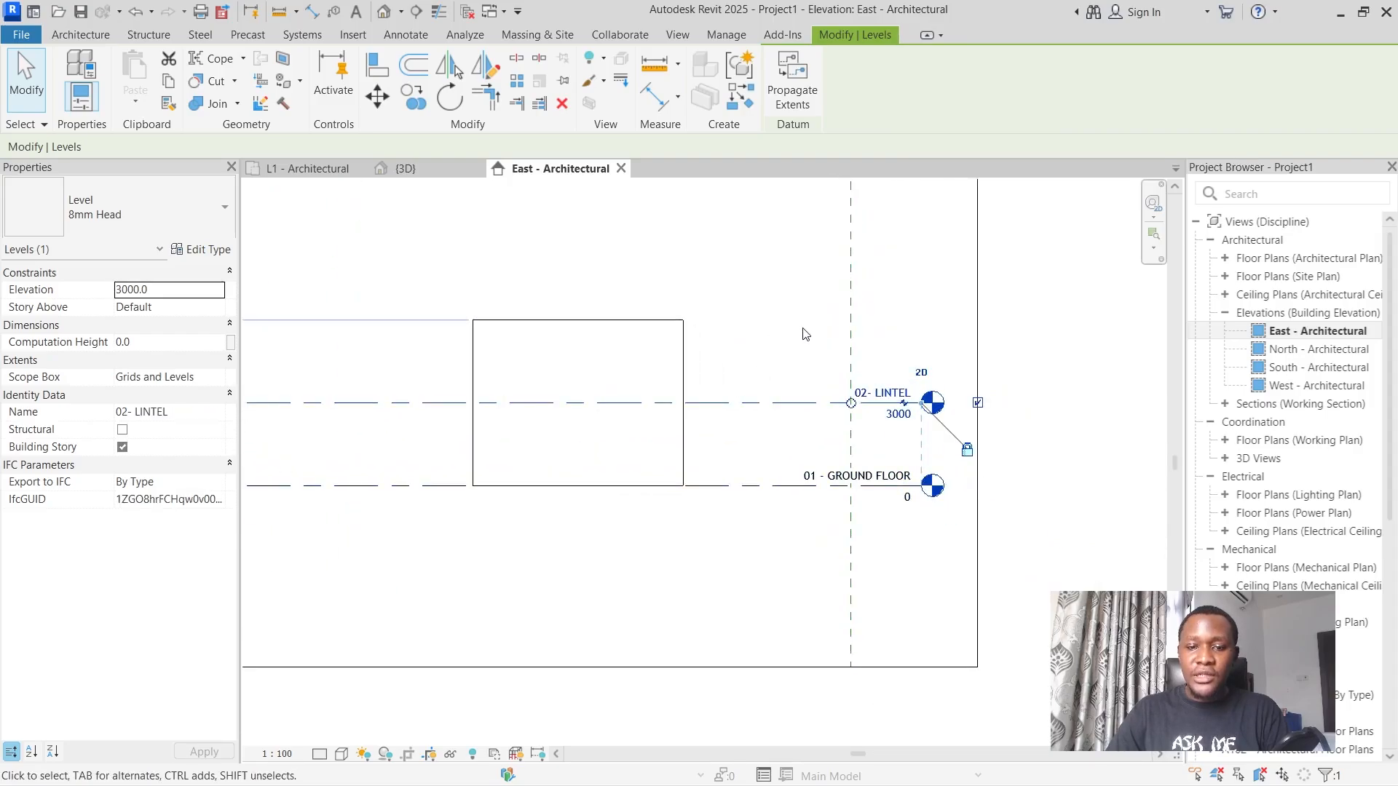
pyautogui.scroll(-2, 806, 328)
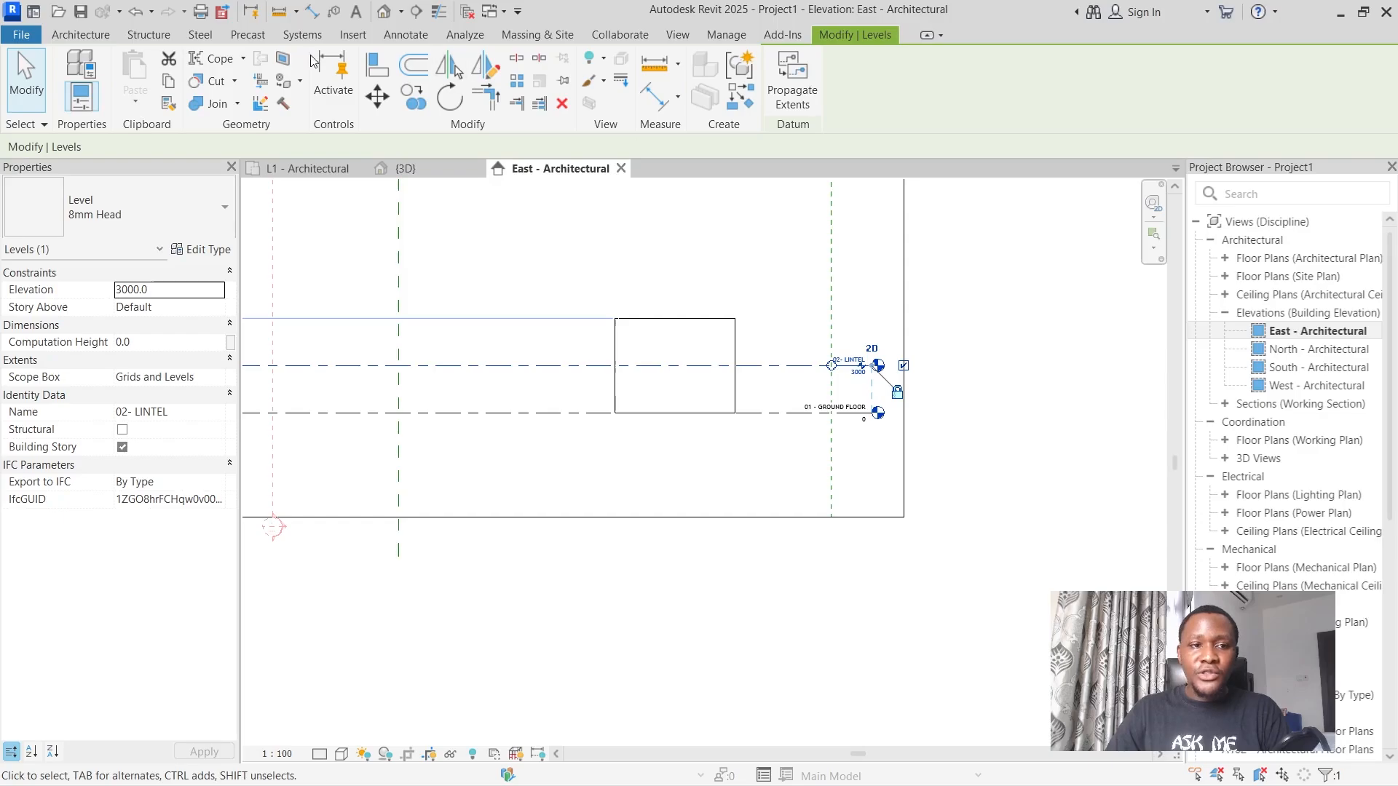
pyautogui.click(83, 35)
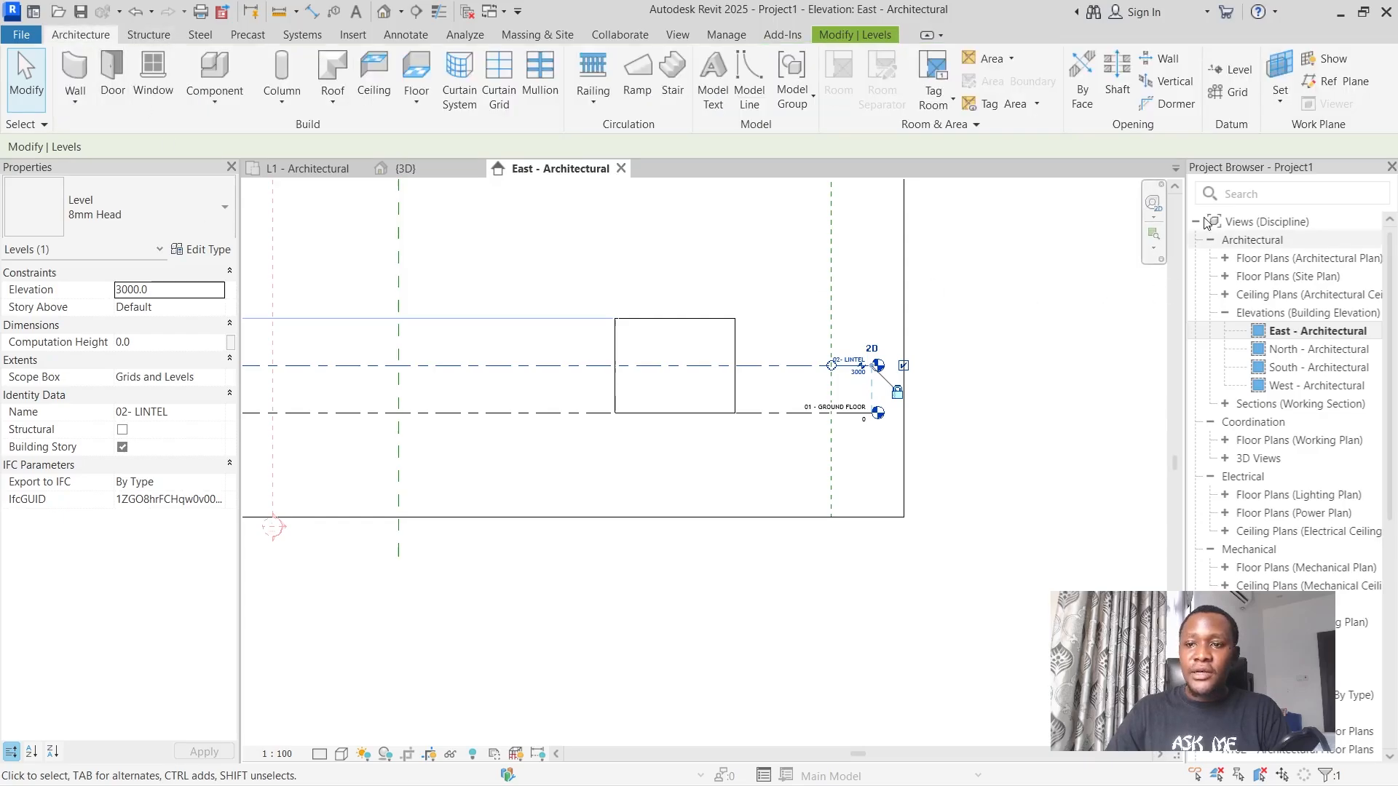
pyautogui.scroll(-2, 927, 383)
pyautogui.scroll(-1, 927, 383)
pyautogui.scroll(2, 926, 282)
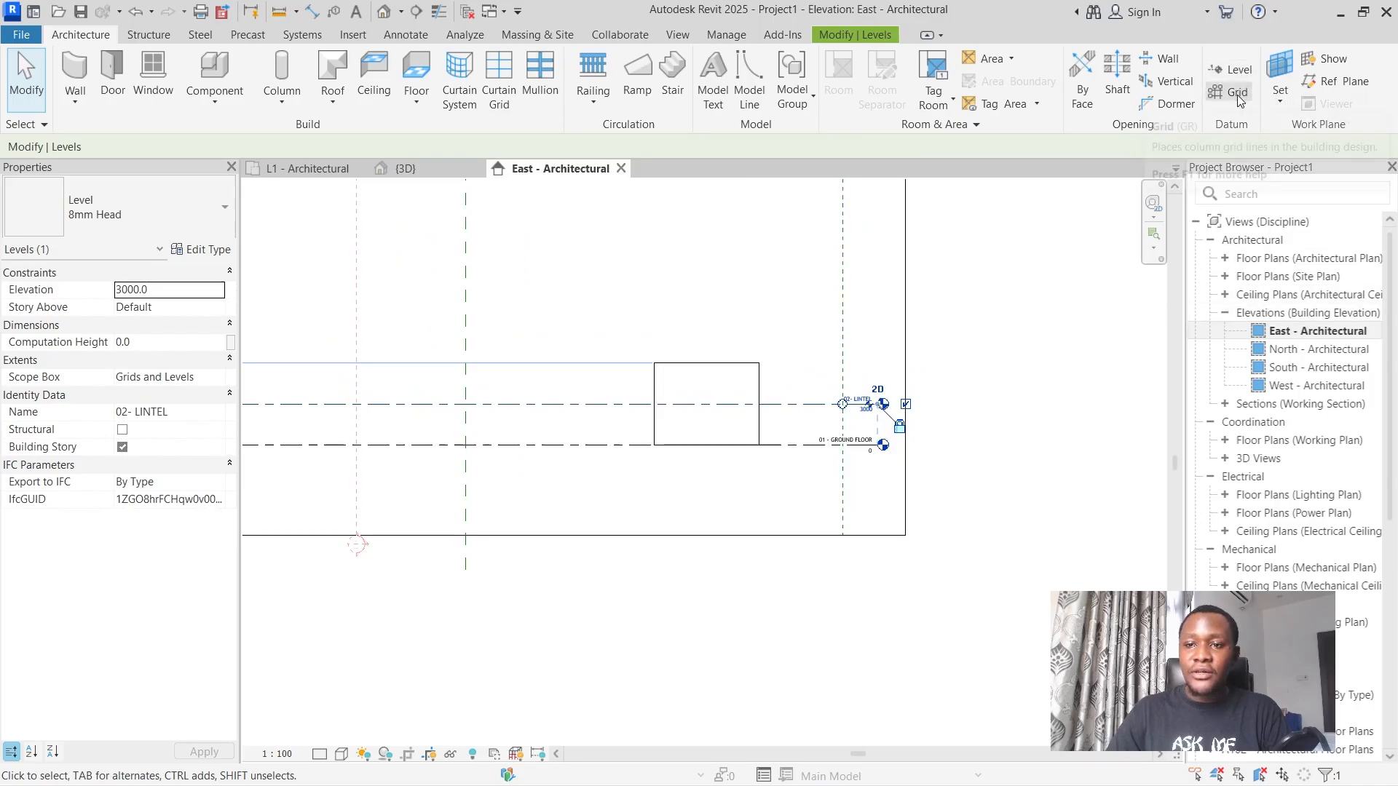
pyautogui.click(297, 172)
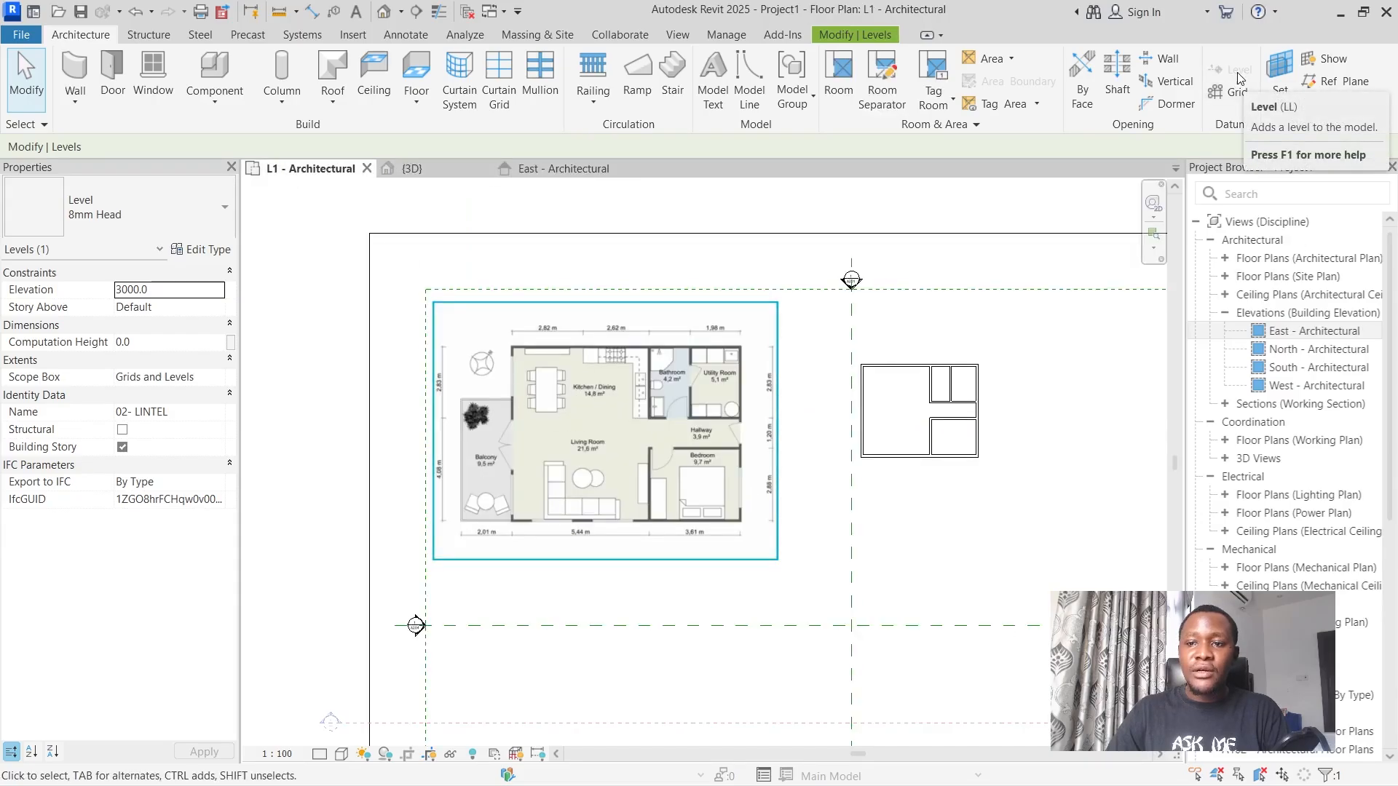
pyautogui.click(539, 170)
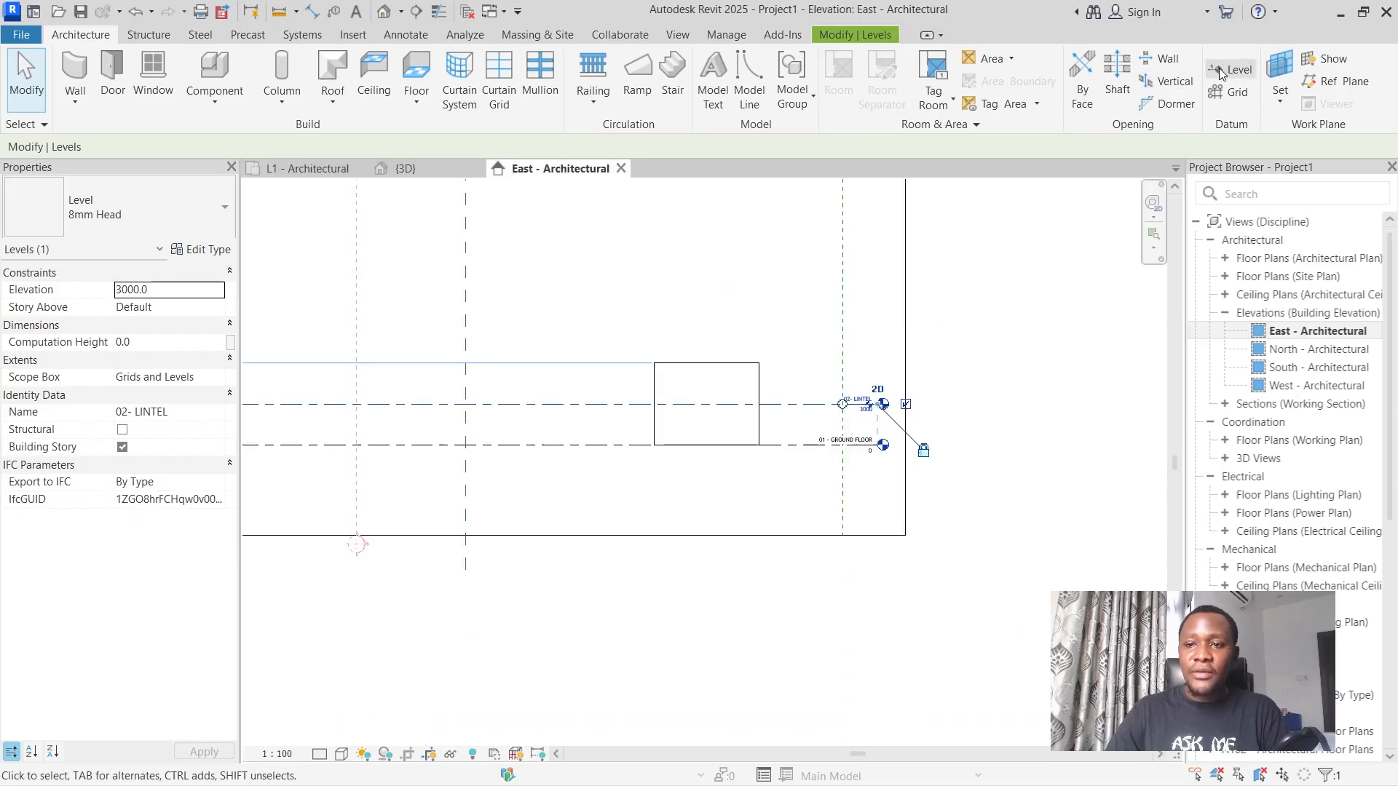
# Draw a new level across the full width of the East elevation, about 2200 mm above the 02- LINTEL level.
pyautogui.click(1223, 70)
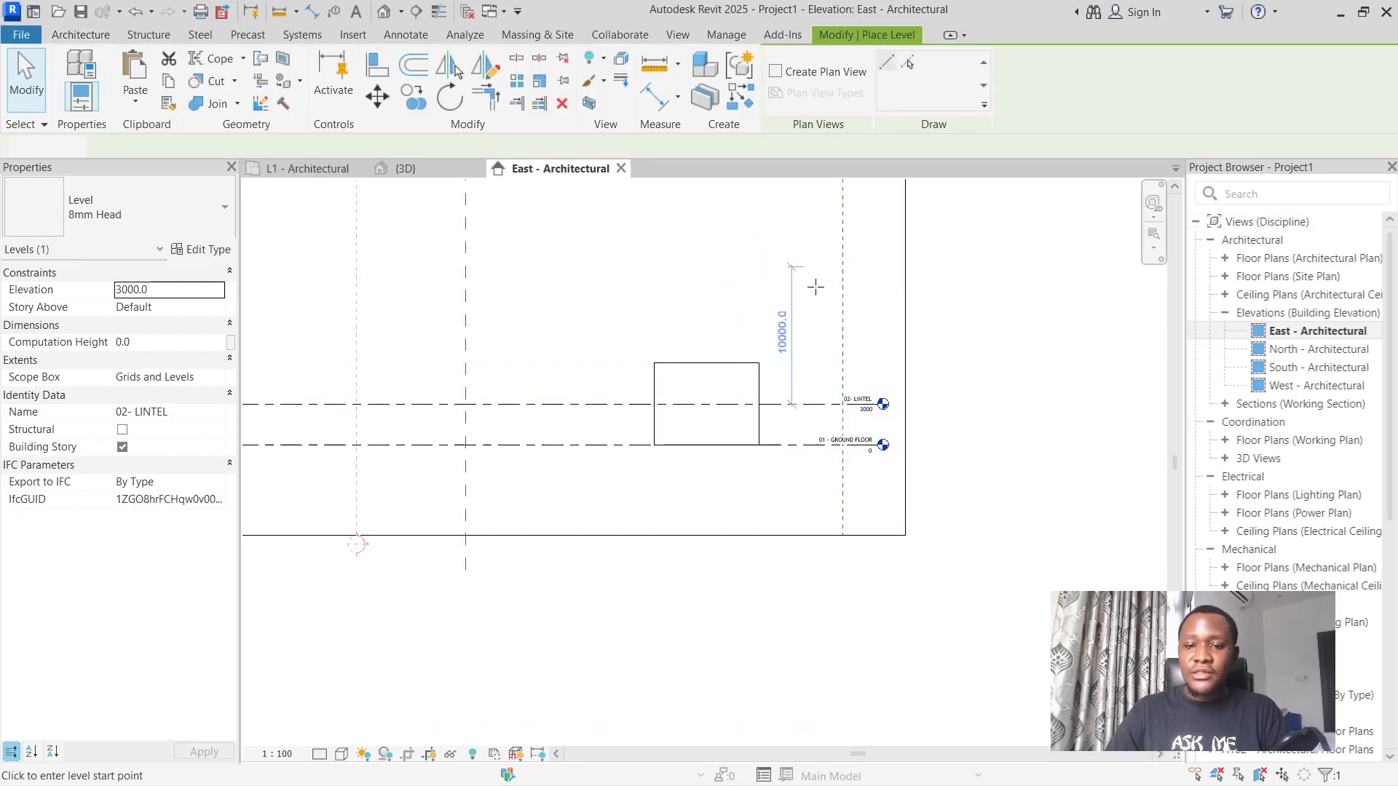
pyautogui.scroll(5, 837, 328)
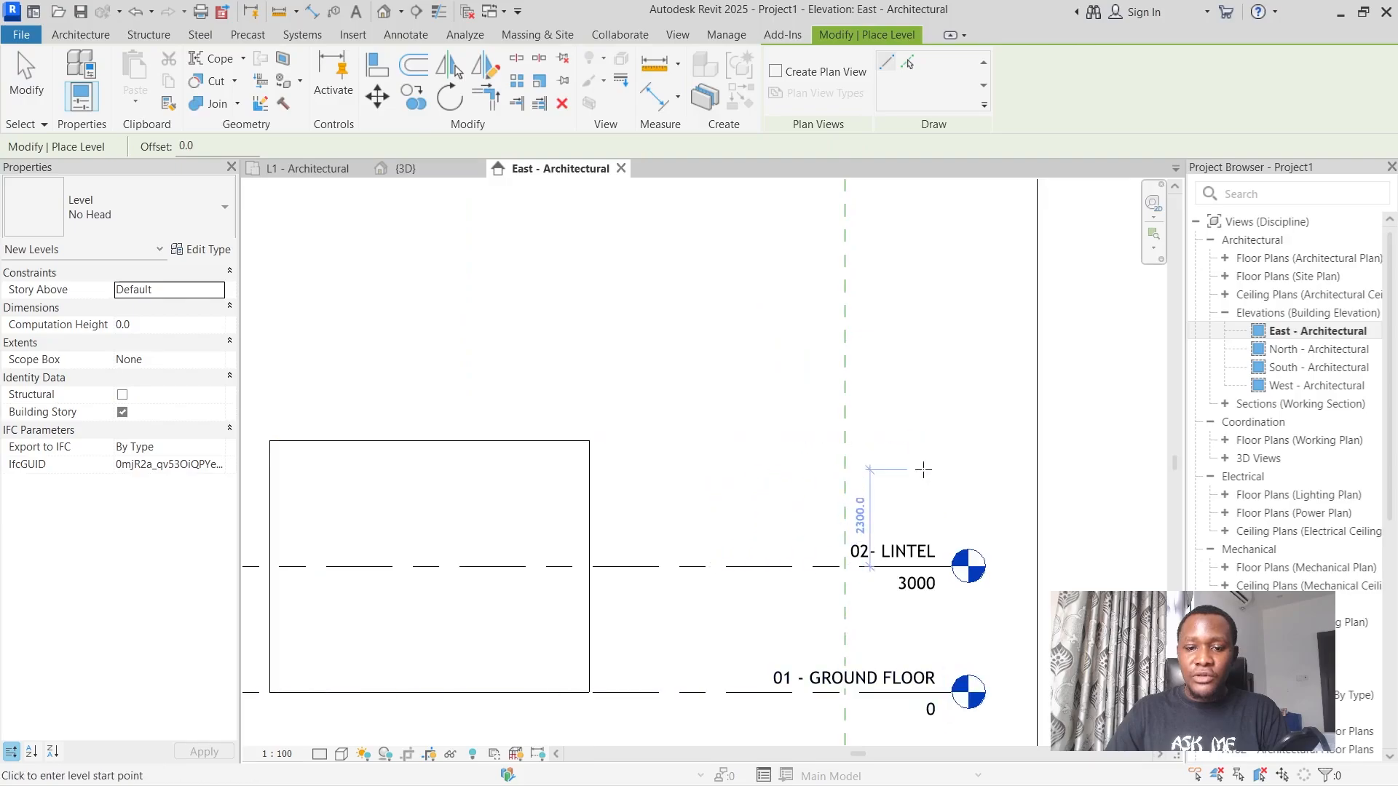
pyautogui.scroll(-3, 936, 475)
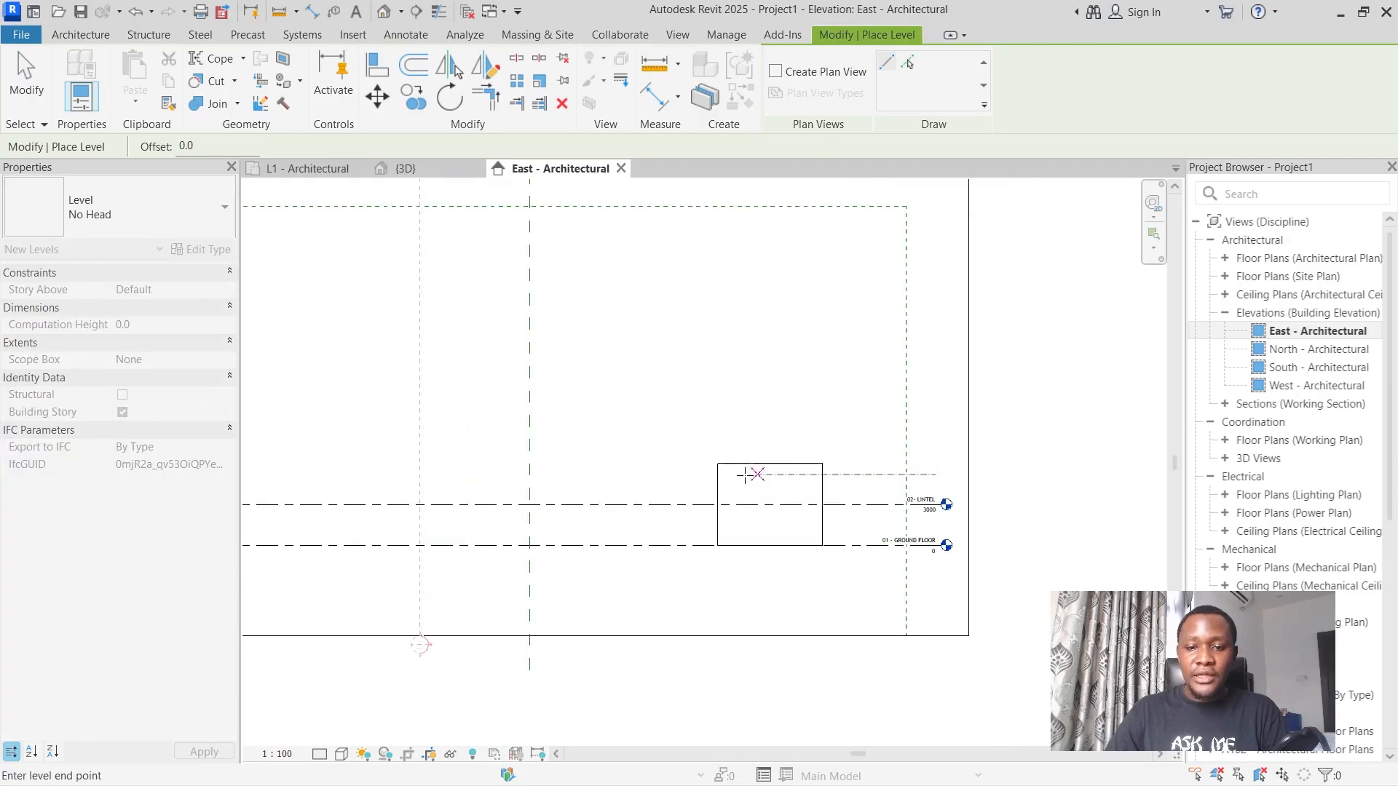
pyautogui.scroll(-3, 684, 478)
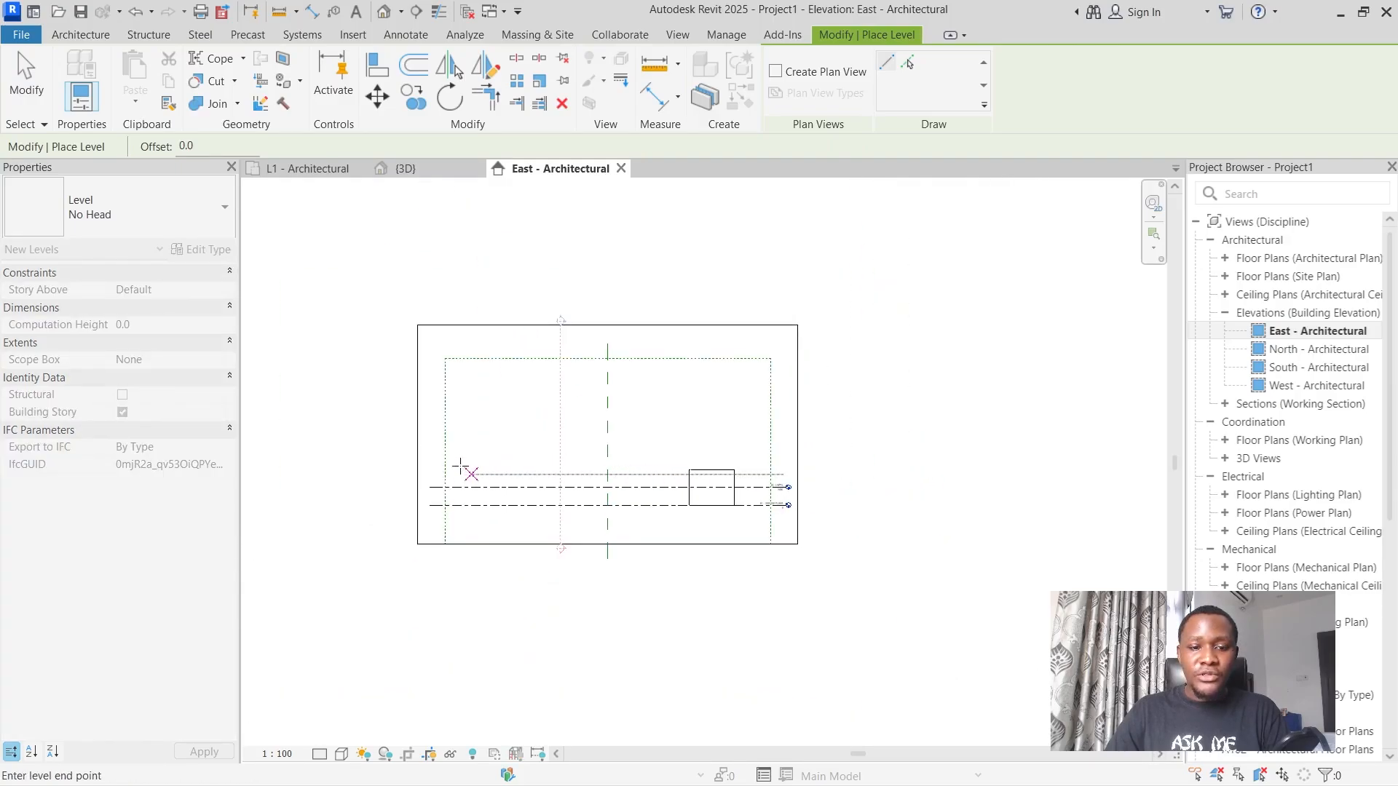
pyautogui.click(432, 474)
pyautogui.scroll(5, 717, 479)
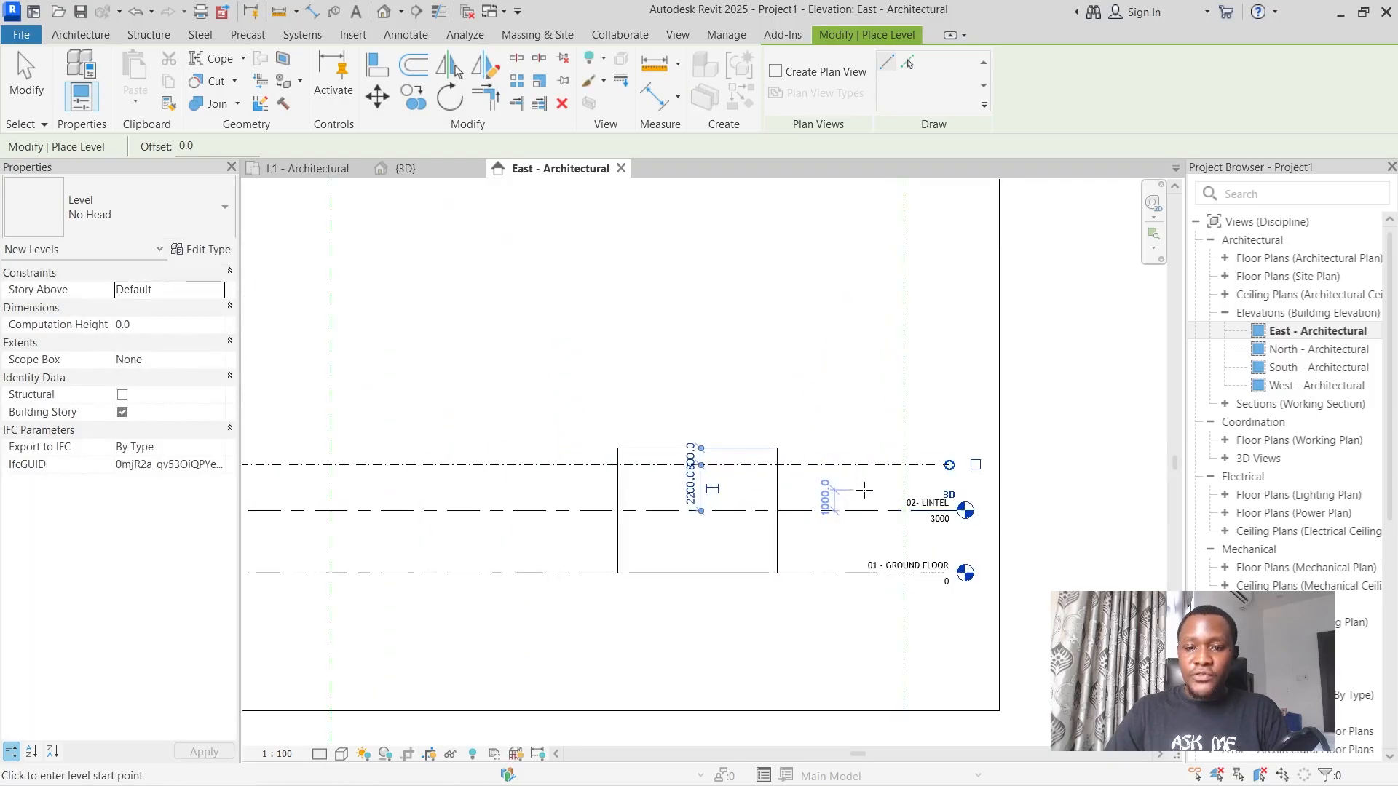
pyautogui.scroll(3, 910, 518)
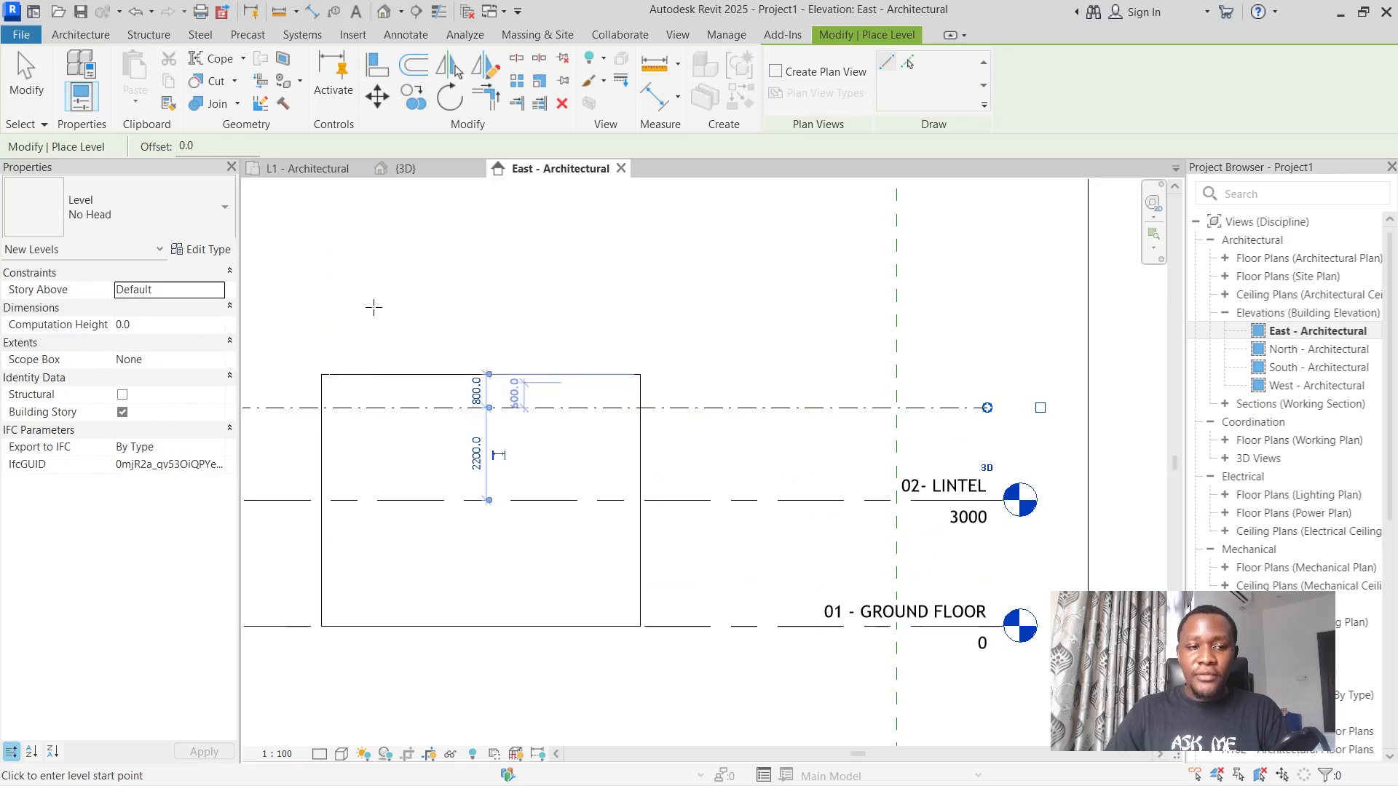
pyautogui.click(26, 72)
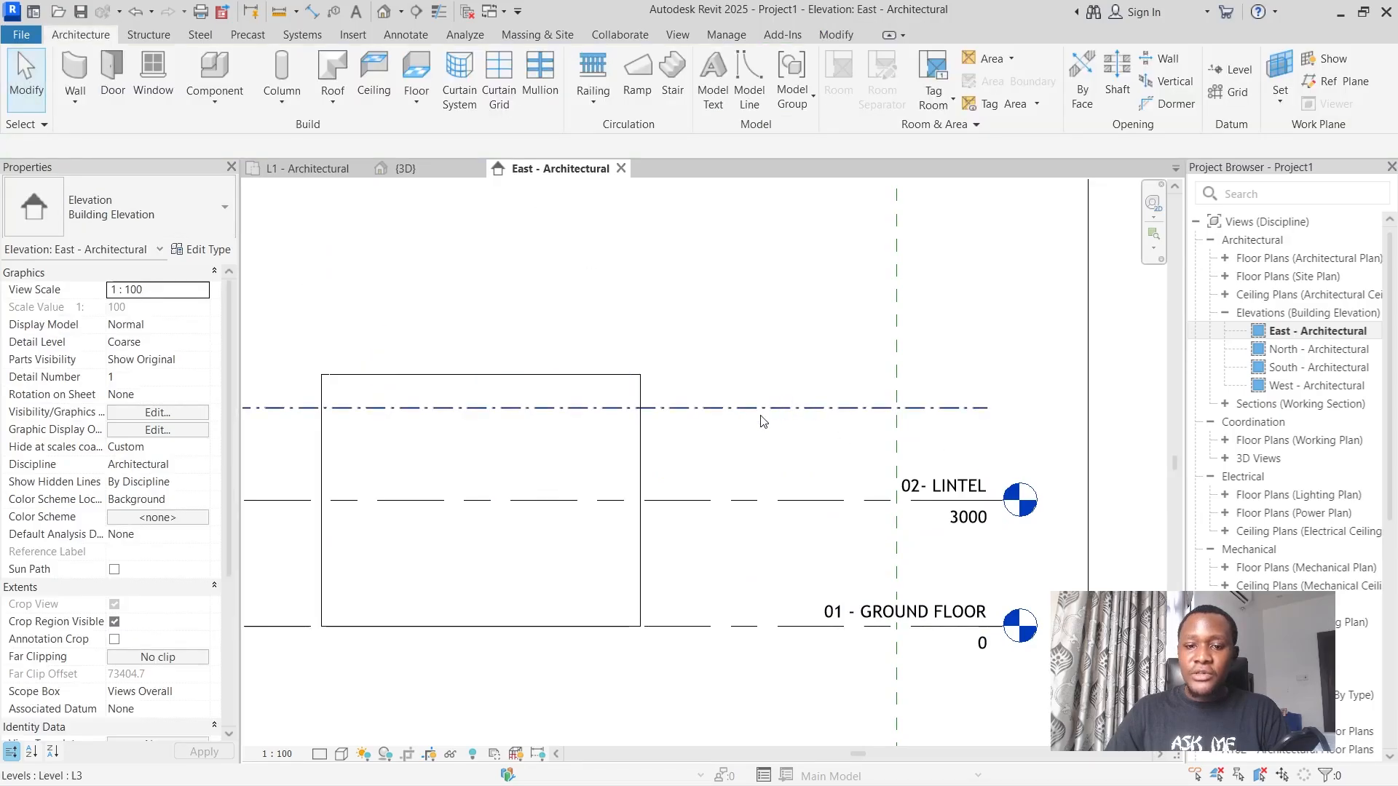
# Show the bubble at the end of level L3 and change the level's type to 8mm Head.
pyautogui.click(770, 428)
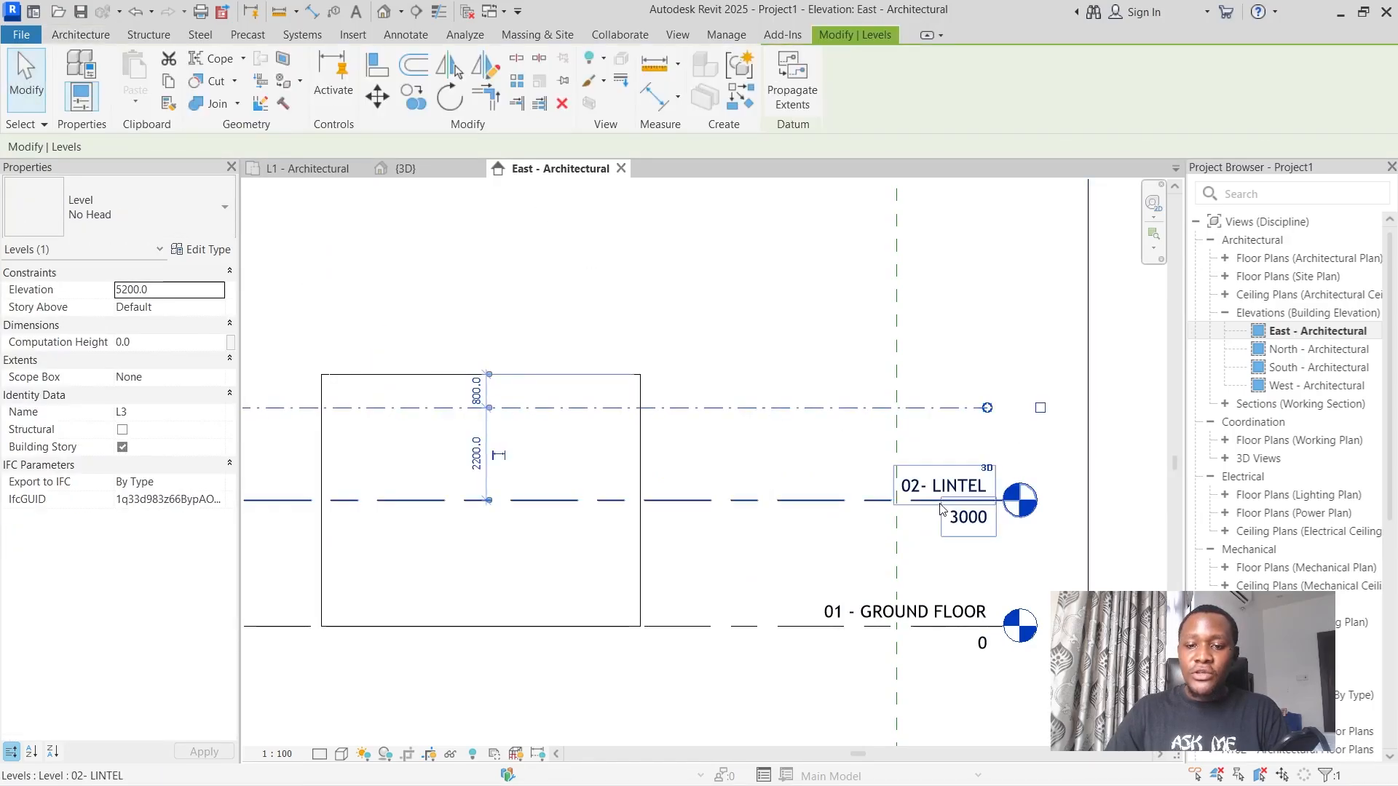
pyautogui.click(1040, 407)
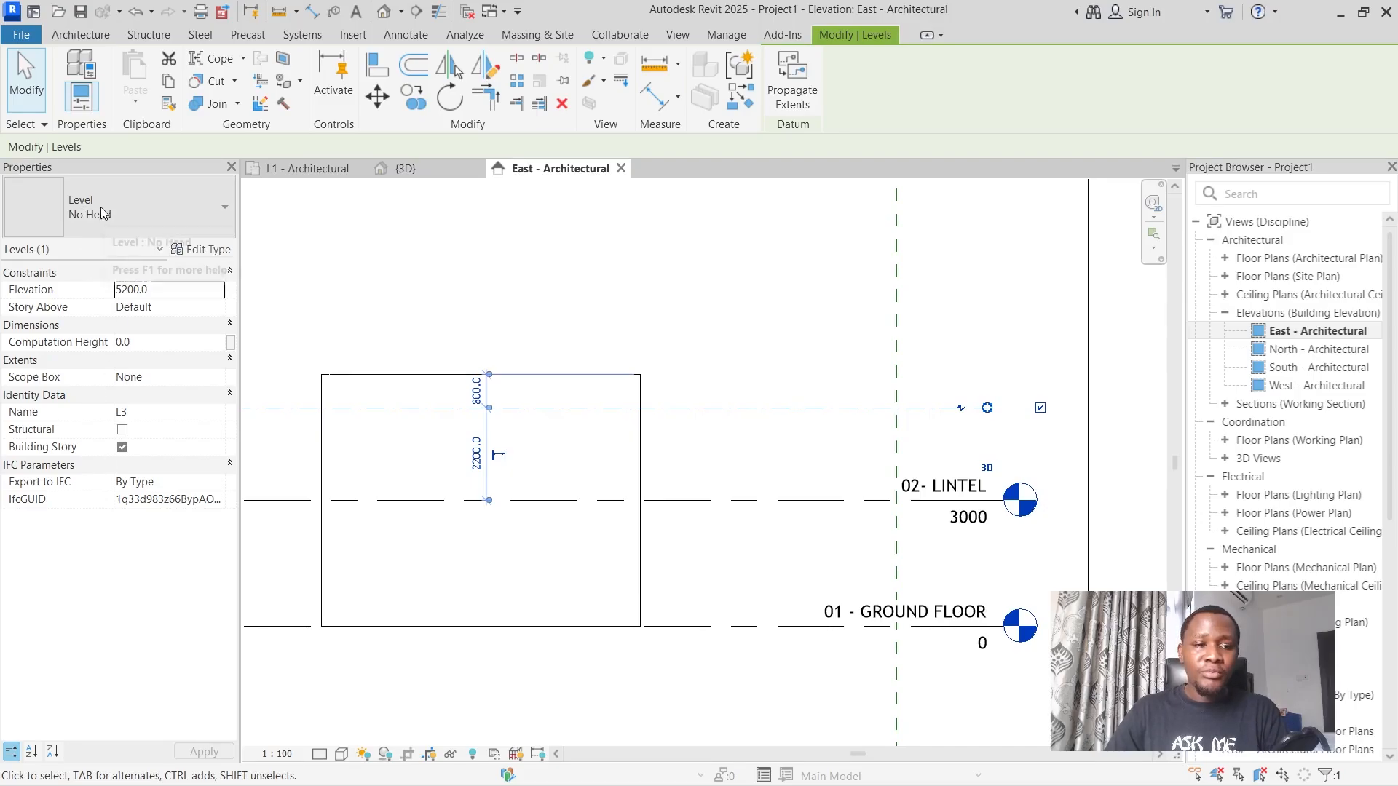
pyautogui.click(151, 207)
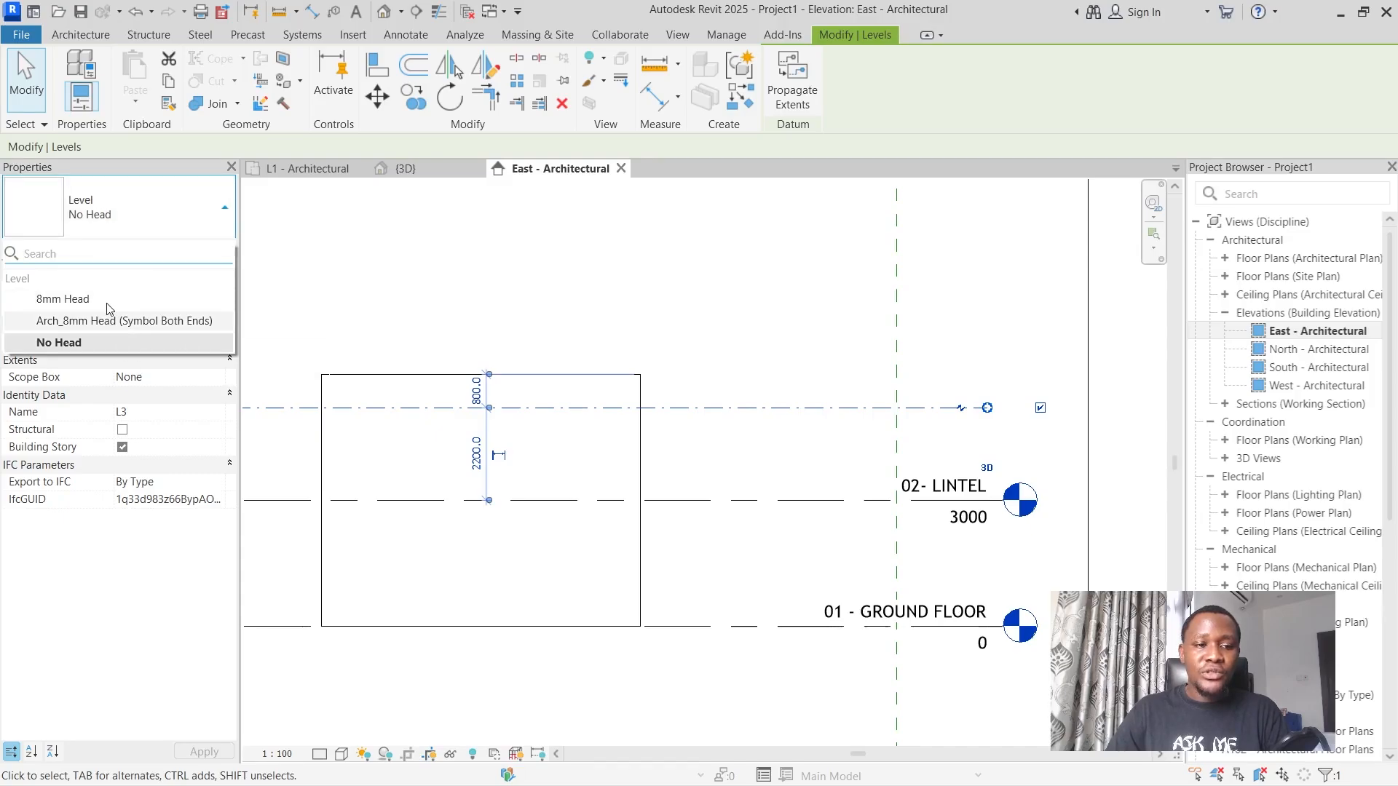
pyautogui.click(73, 300)
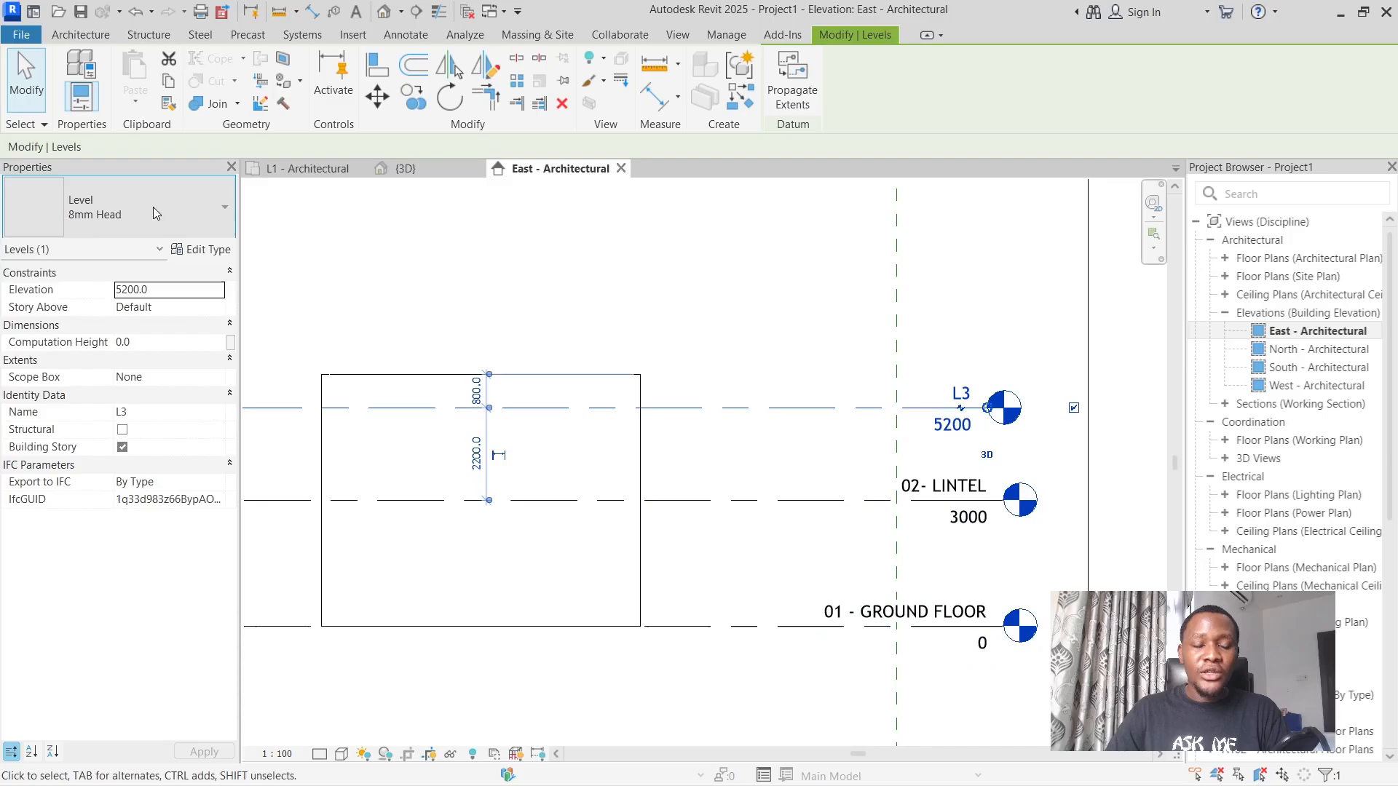
# Try the Arch_8mm Head (Symbol Both Ends) type on level L3, check the 02- LINTEL level's type, and return L3 to 8mm Head.
pyautogui.click(116, 207)
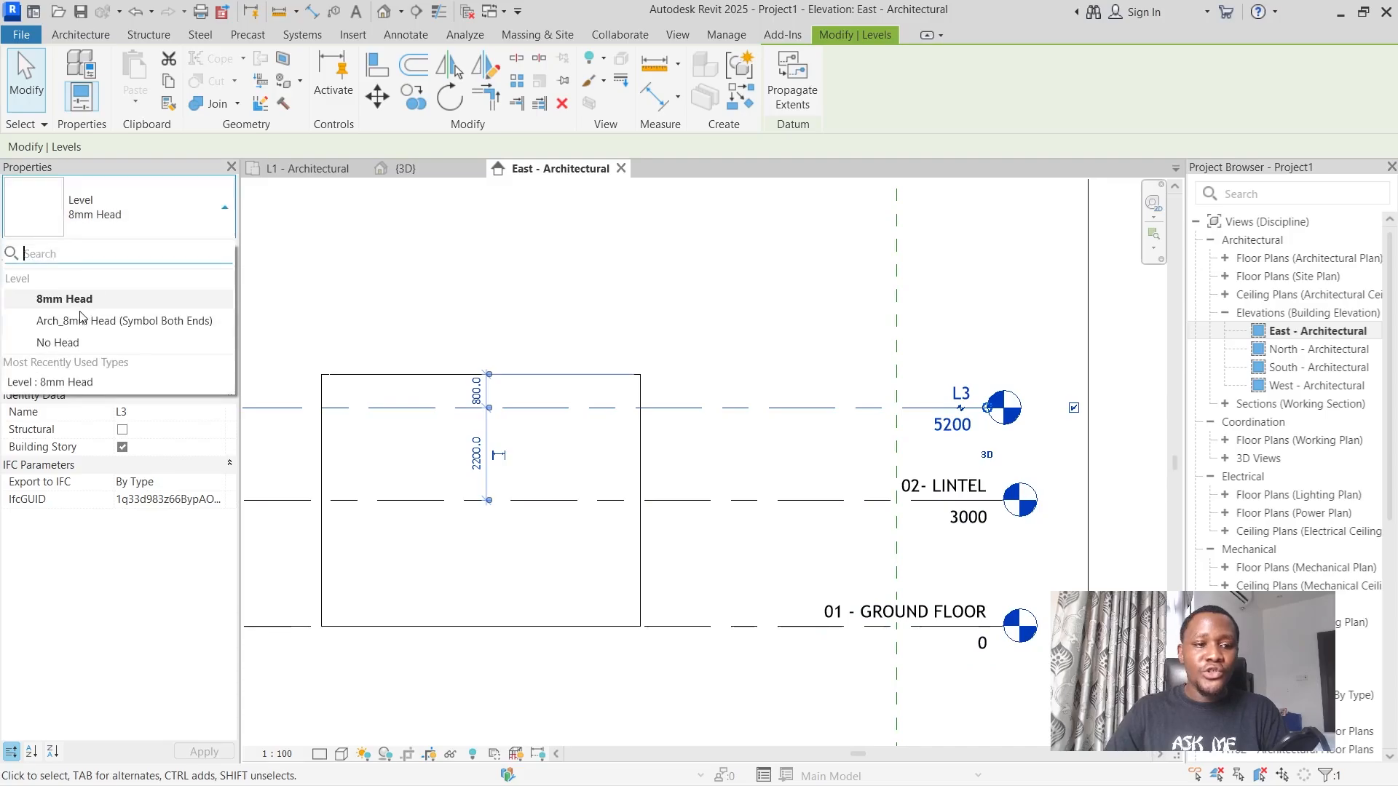
pyautogui.click(121, 323)
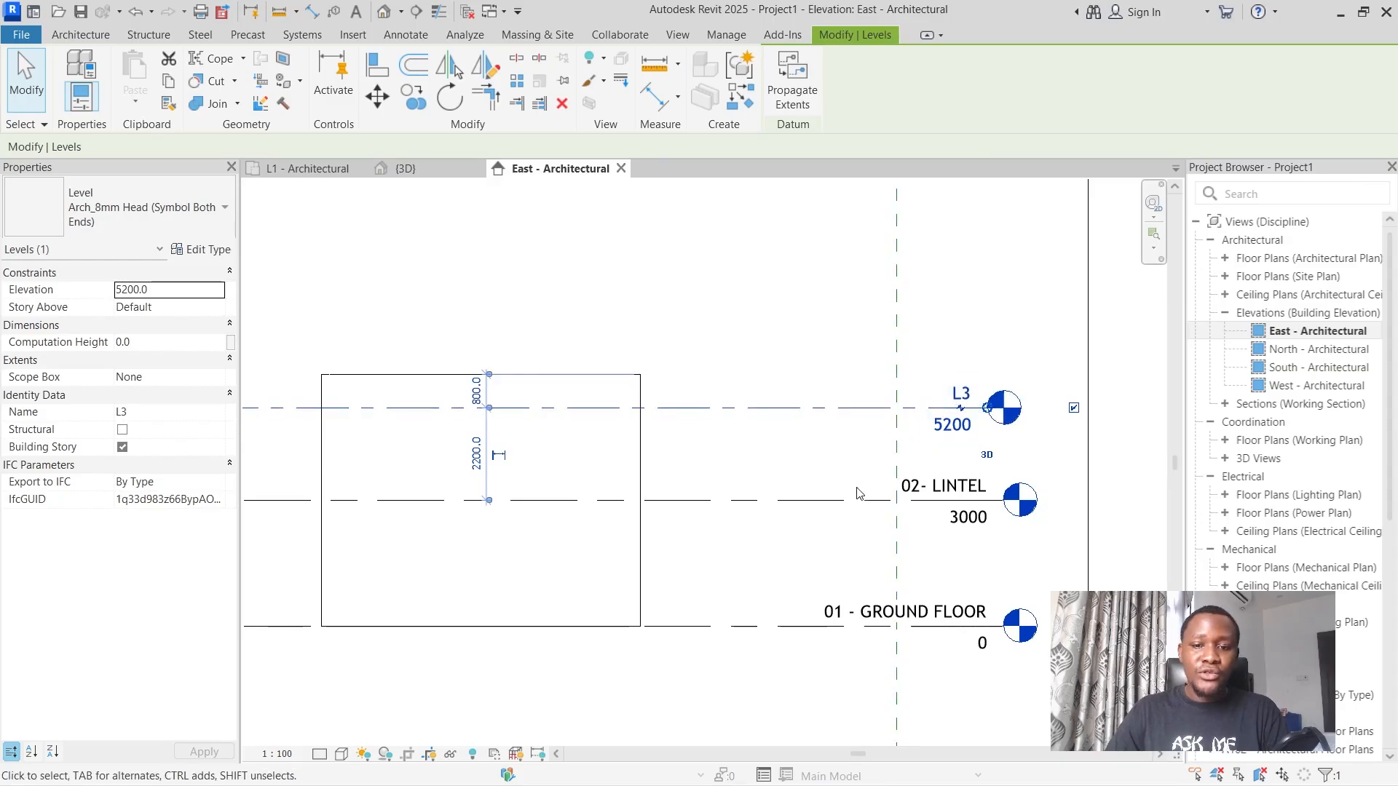
pyautogui.click(836, 500)
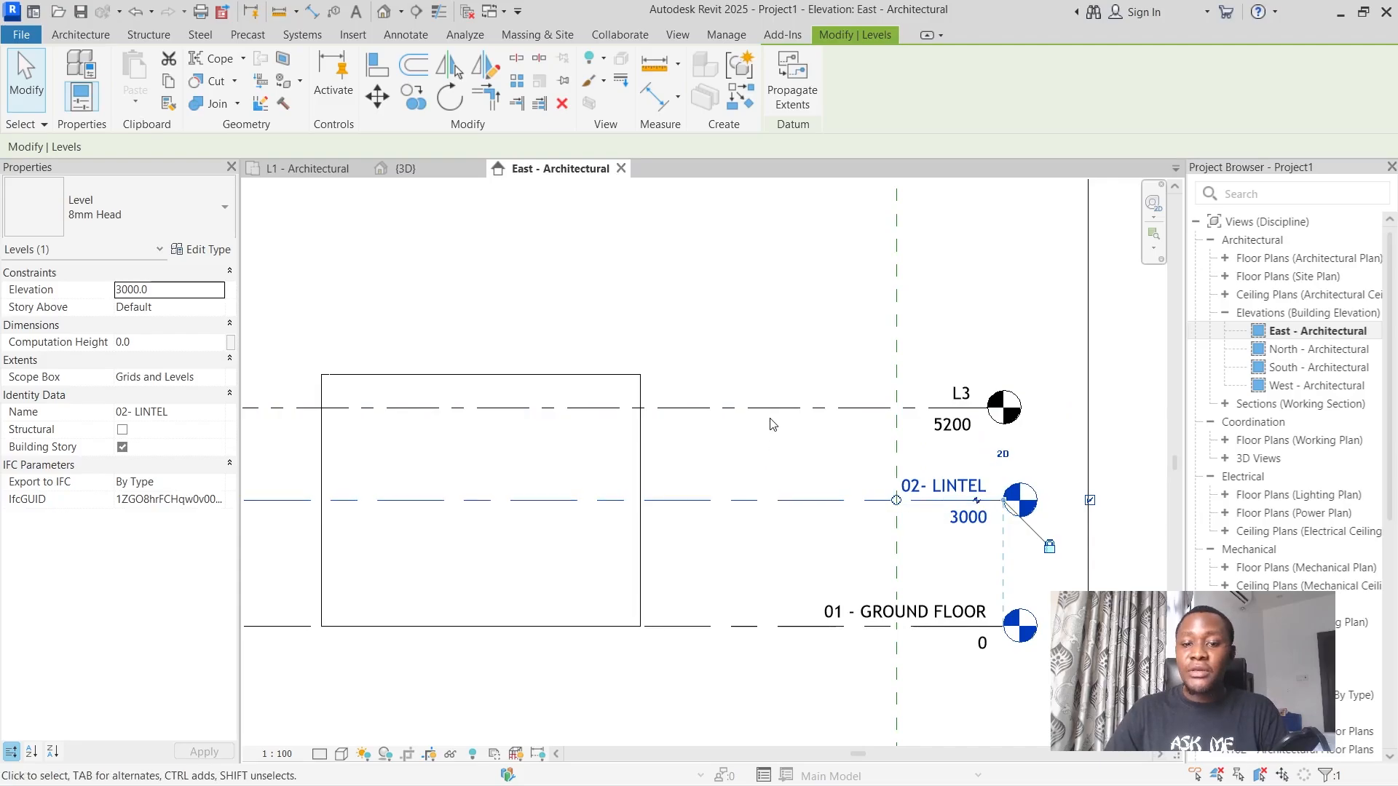
pyautogui.click(488, 407)
pyautogui.click(131, 220)
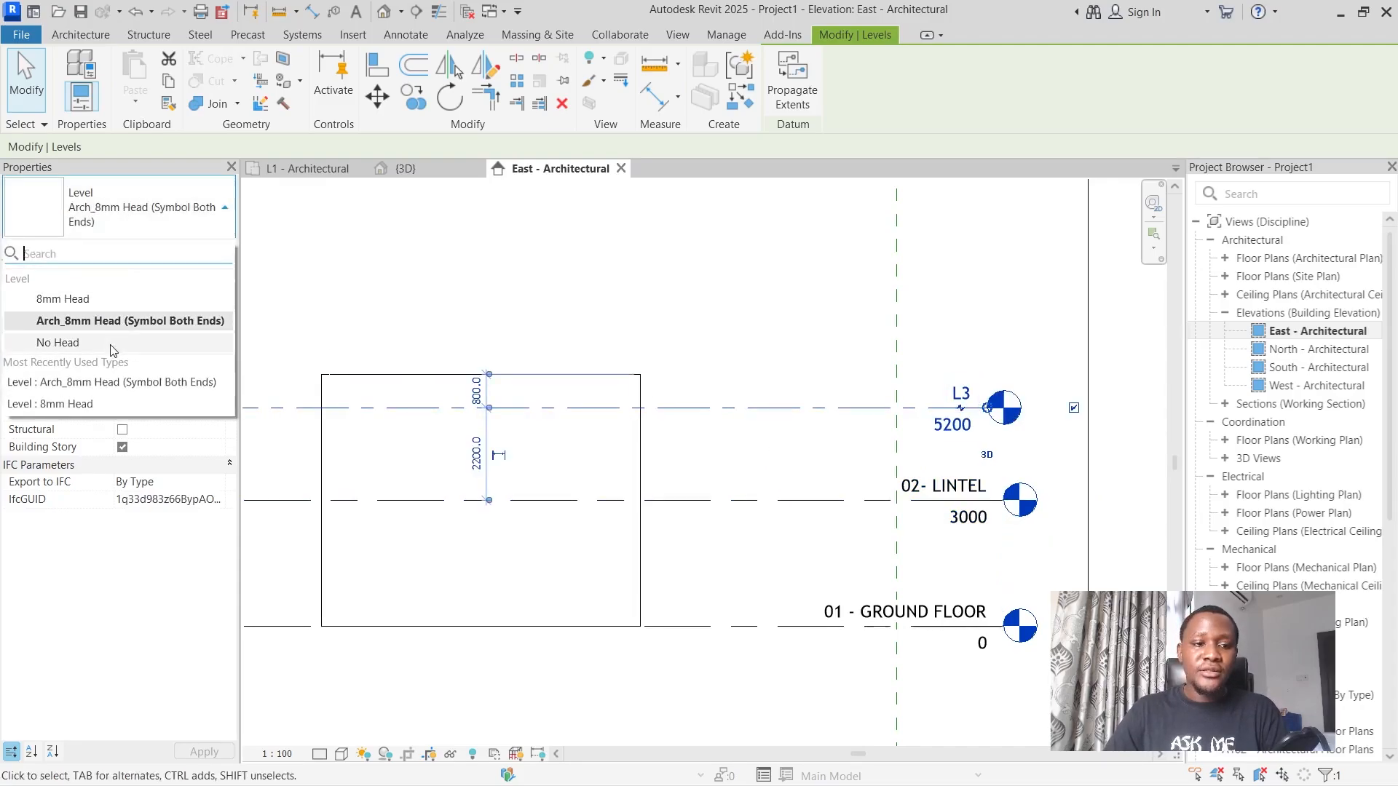
pyautogui.click(44, 300)
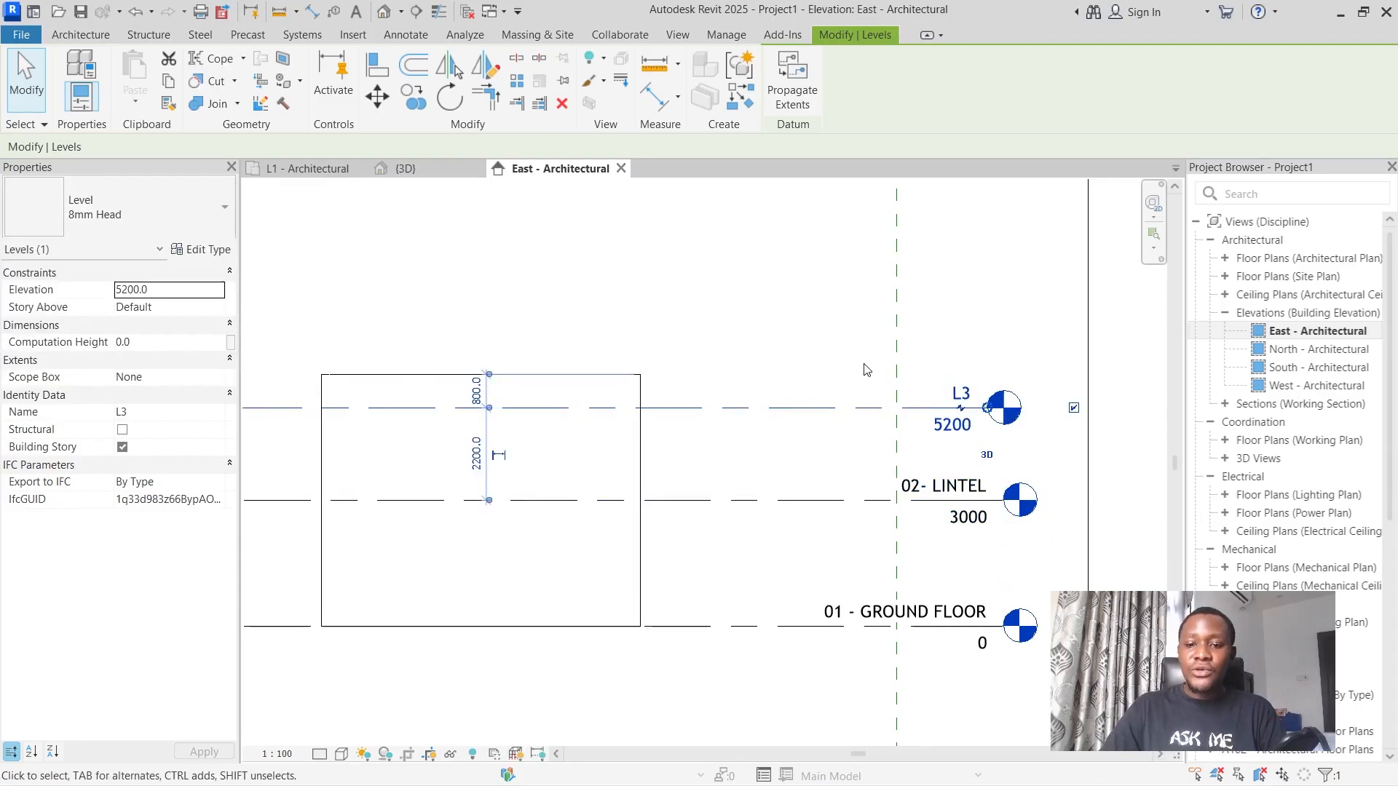
# Rename level L3 as "03 - CEILING".
pyautogui.click(963, 393)
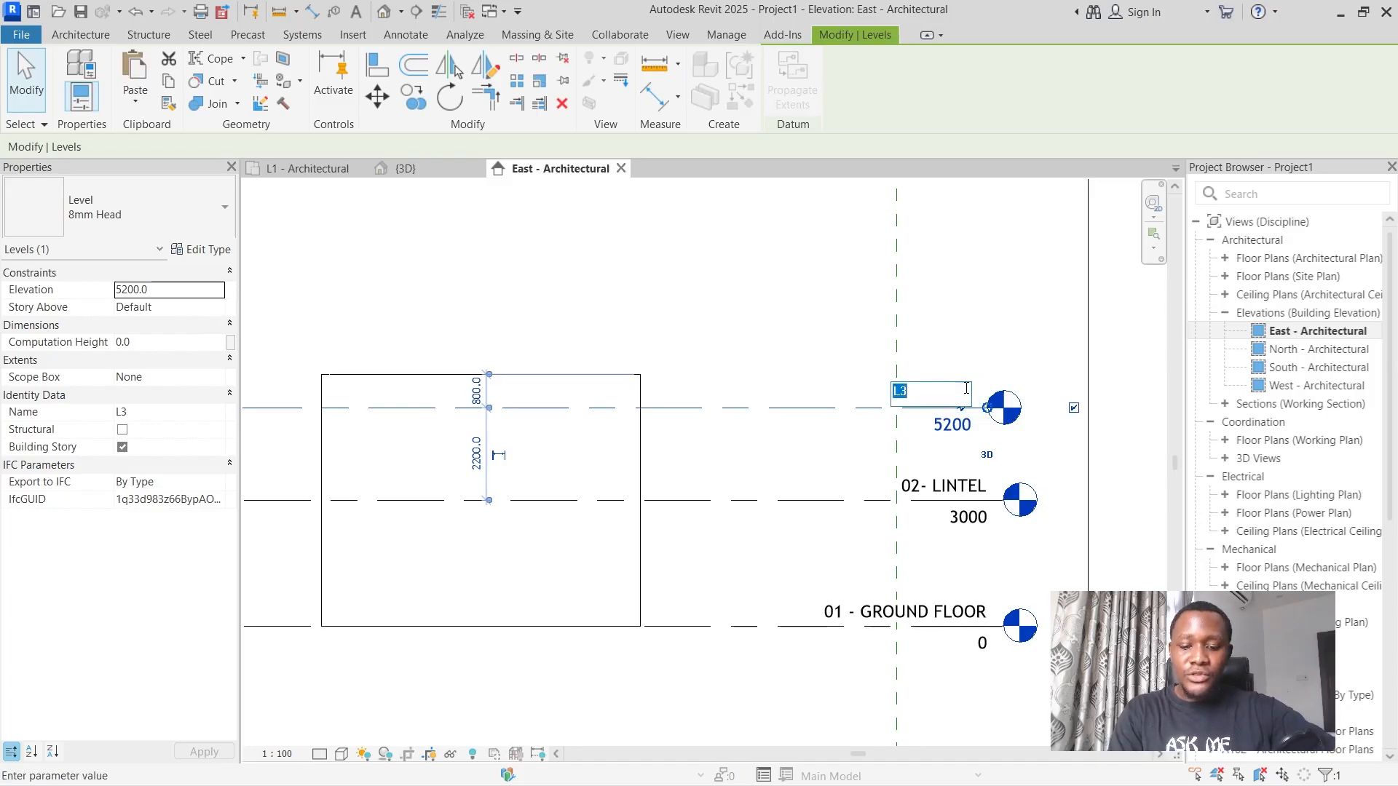
pyautogui.write('03-')
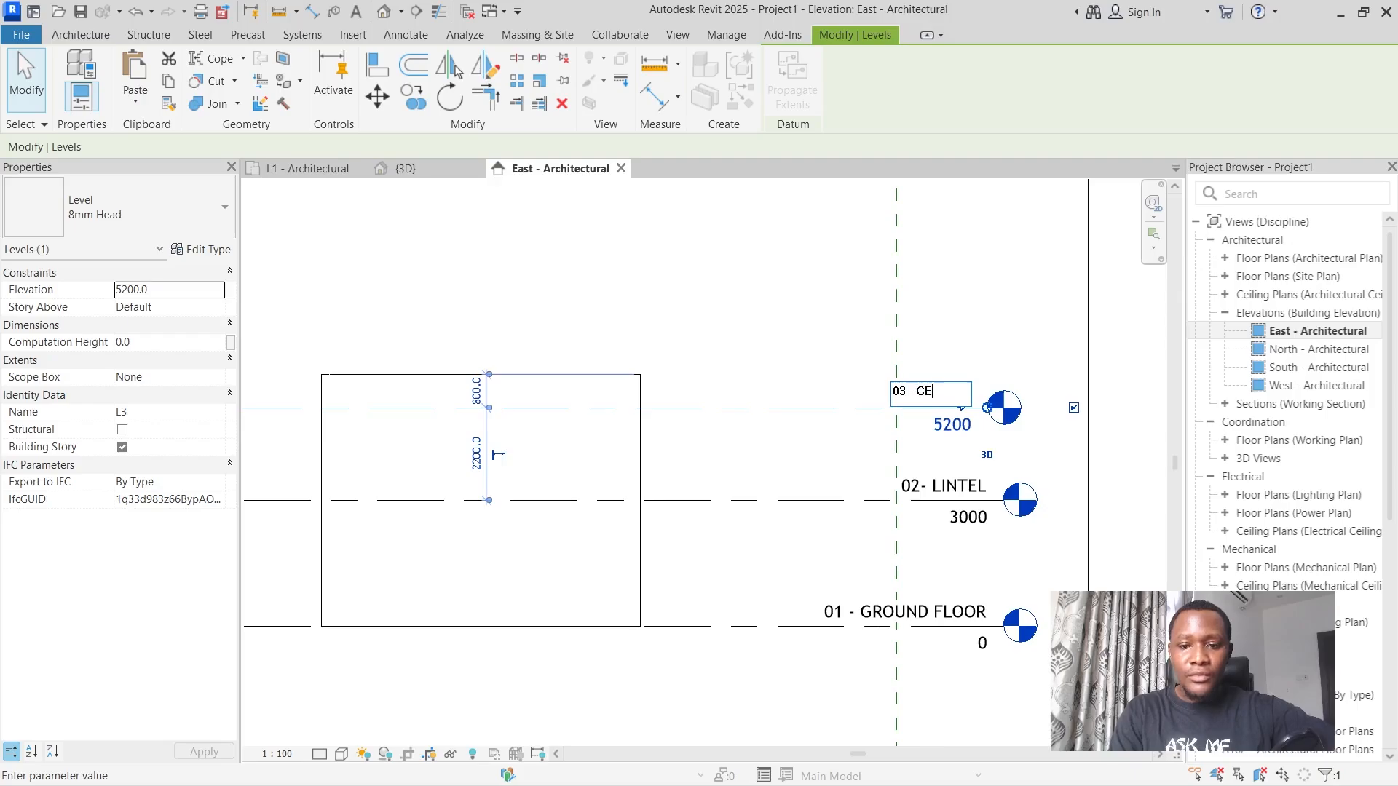
pyautogui.write('CEILING')
pyautogui.press('Return')
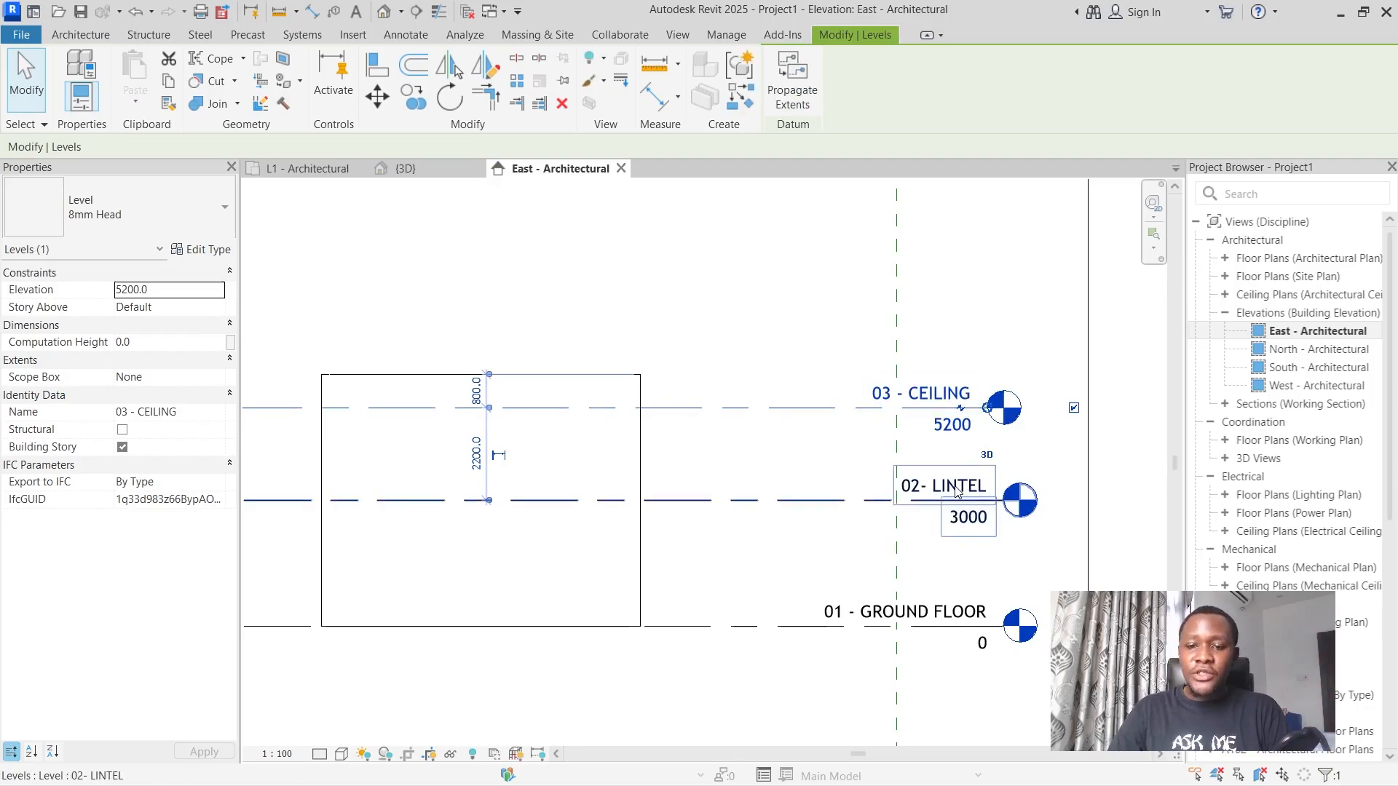
# Set the elevation of the 02- LINTEL level to 2100 mm.
pyautogui.click(966, 519)
pyautogui.click(967, 518)
pyautogui.write('21')
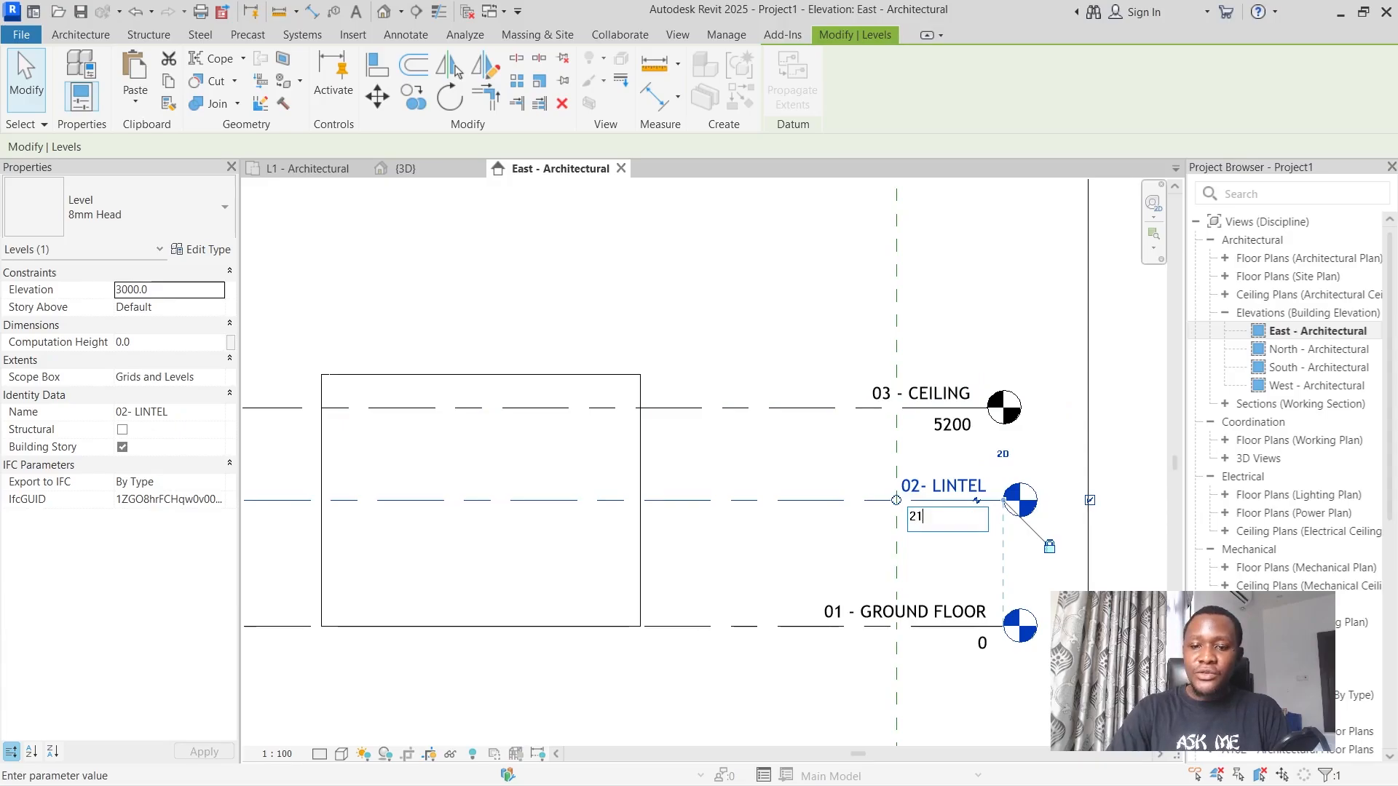
pyautogui.write('00')
pyautogui.press('Return')
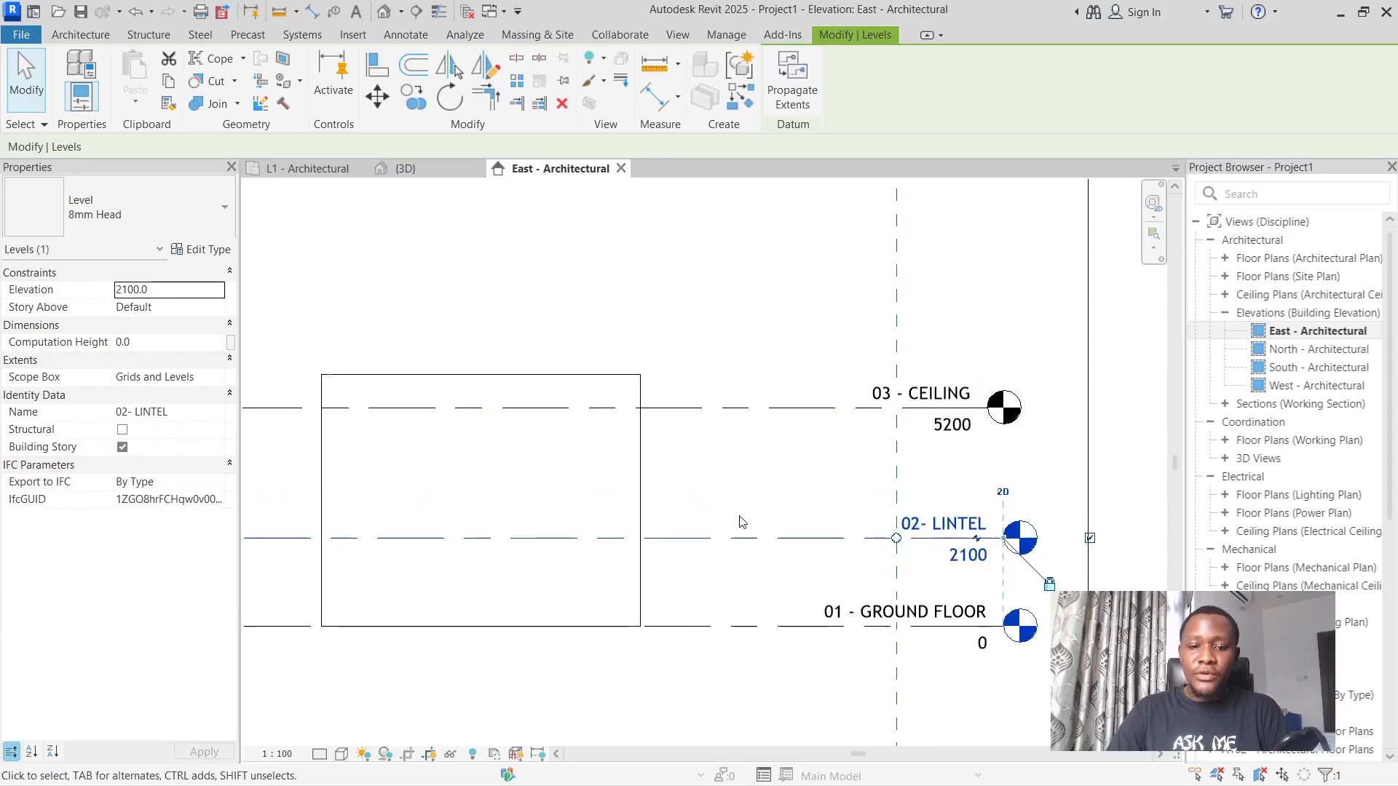
# Set the elevation of the 03 - CEILING level to 3000 mm.
pyautogui.click(952, 425)
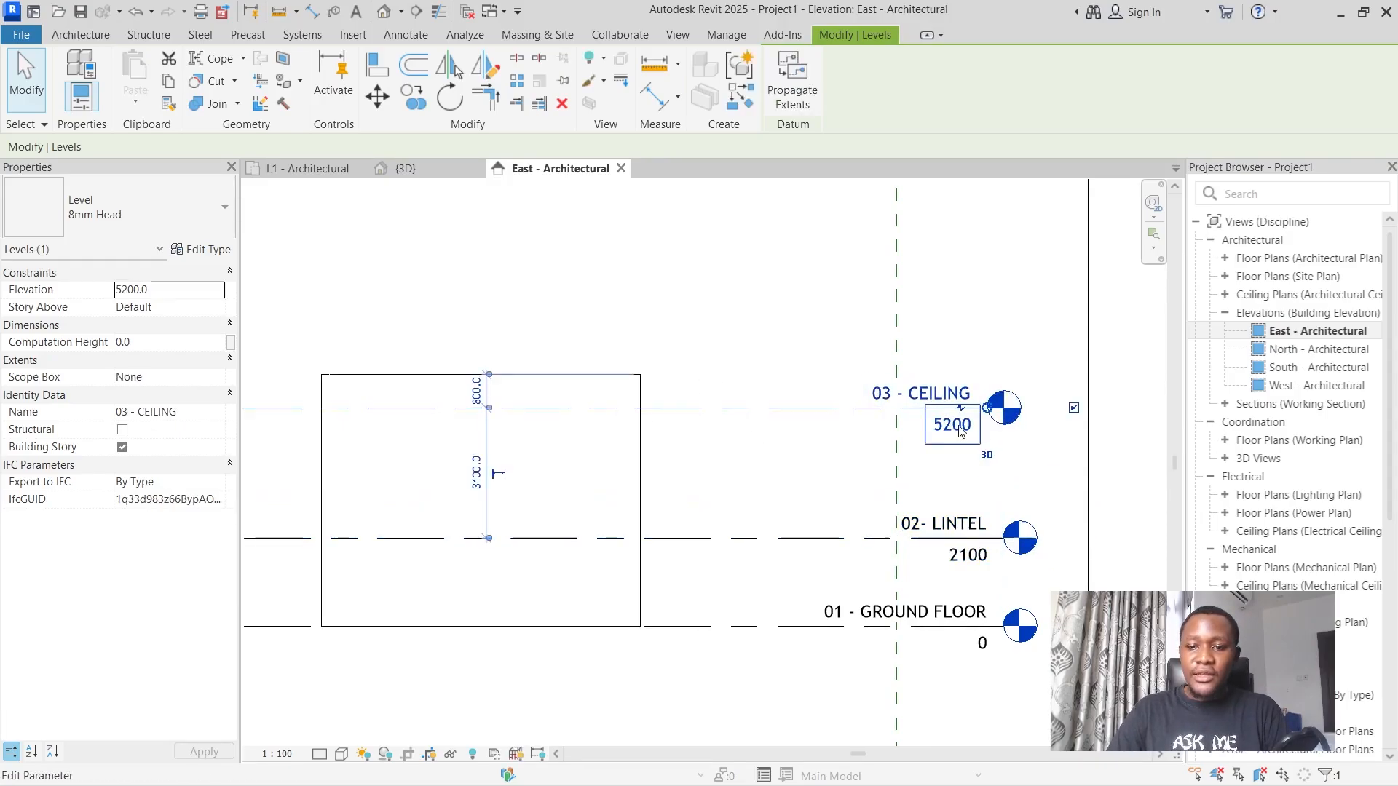
pyautogui.click(951, 426)
pyautogui.write('3000')
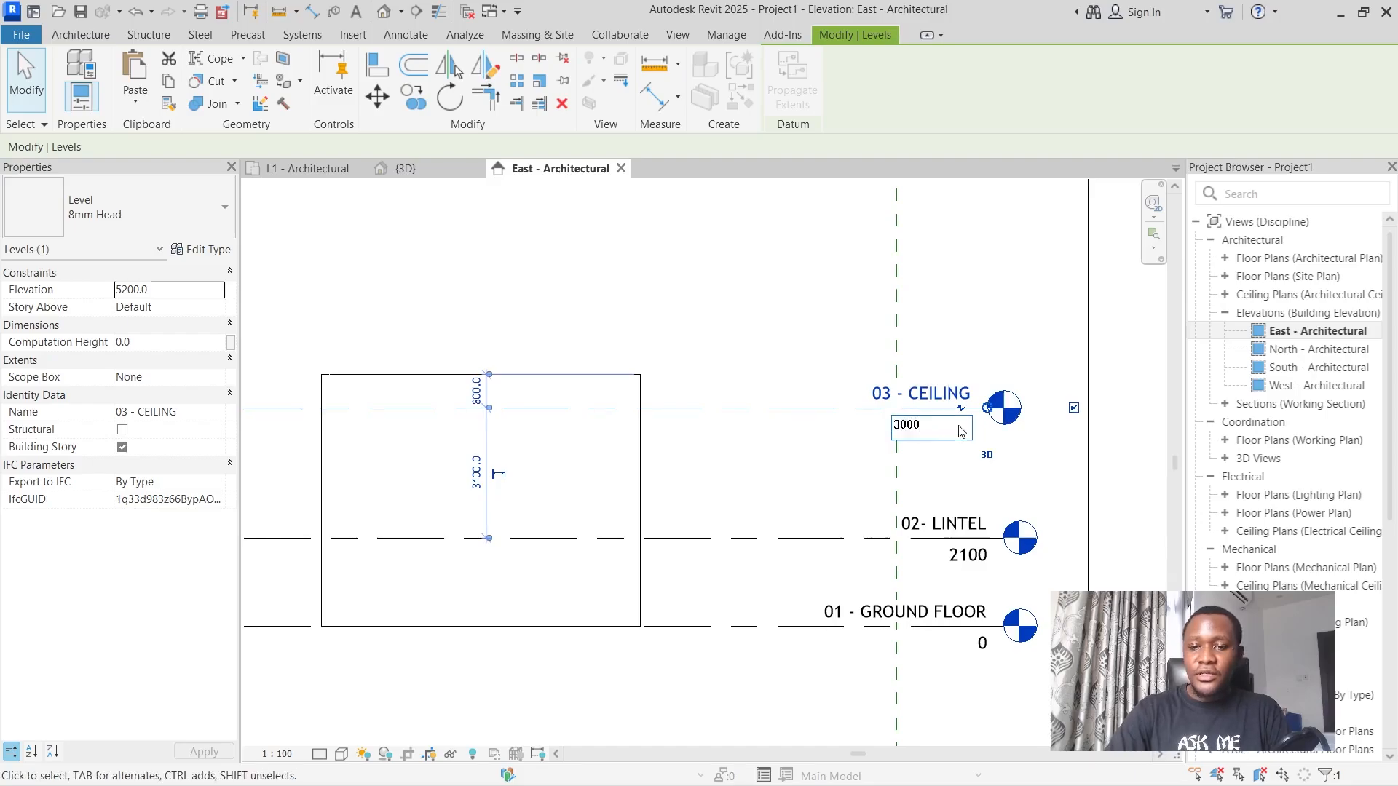
pyautogui.press('Return')
# Add an elbow to the 02- LINTEL level line to offset its head and label below the 03 - CEILING label.
pyautogui.scroll(-2, 997, 489)
pyautogui.scroll(3, 998, 489)
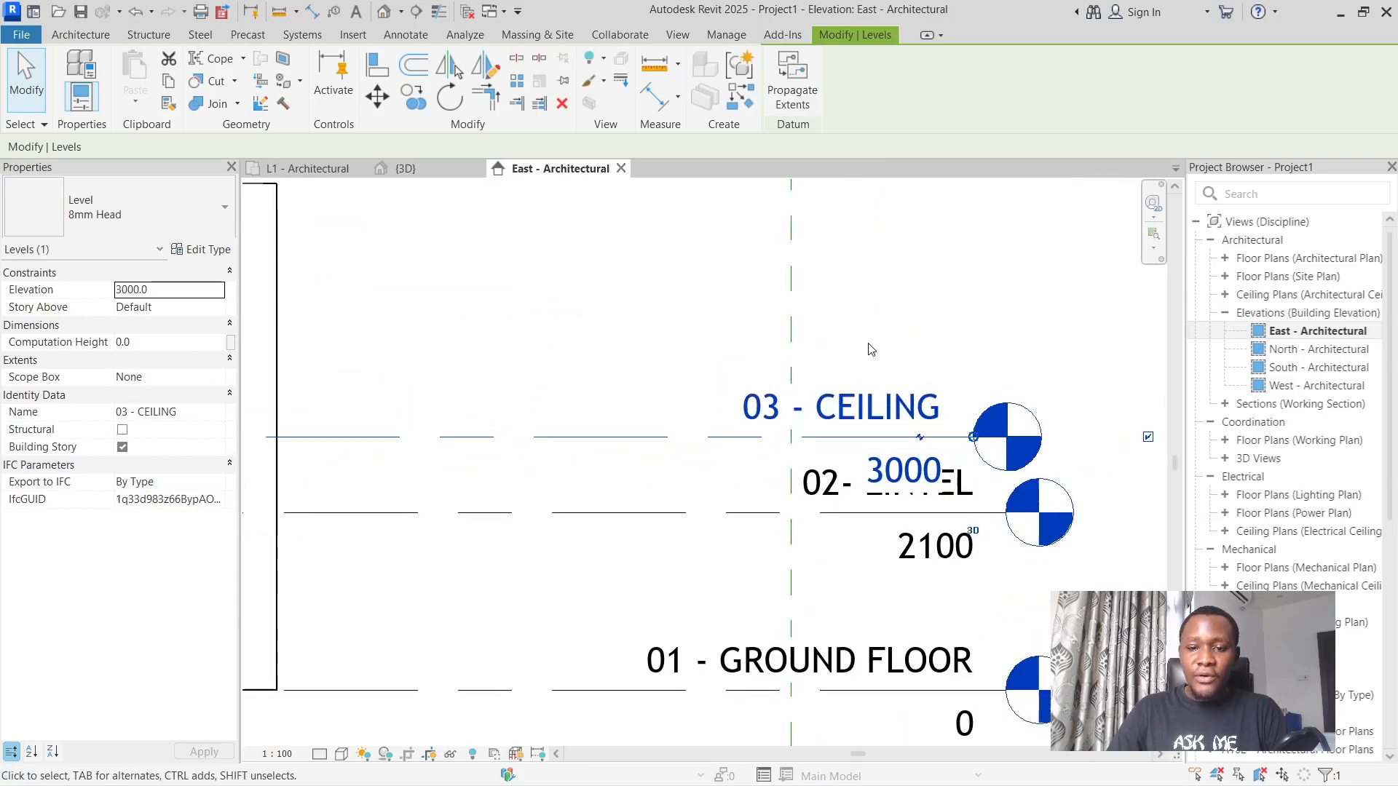
pyautogui.scroll(-5, 906, 390)
pyautogui.scroll(3, 906, 390)
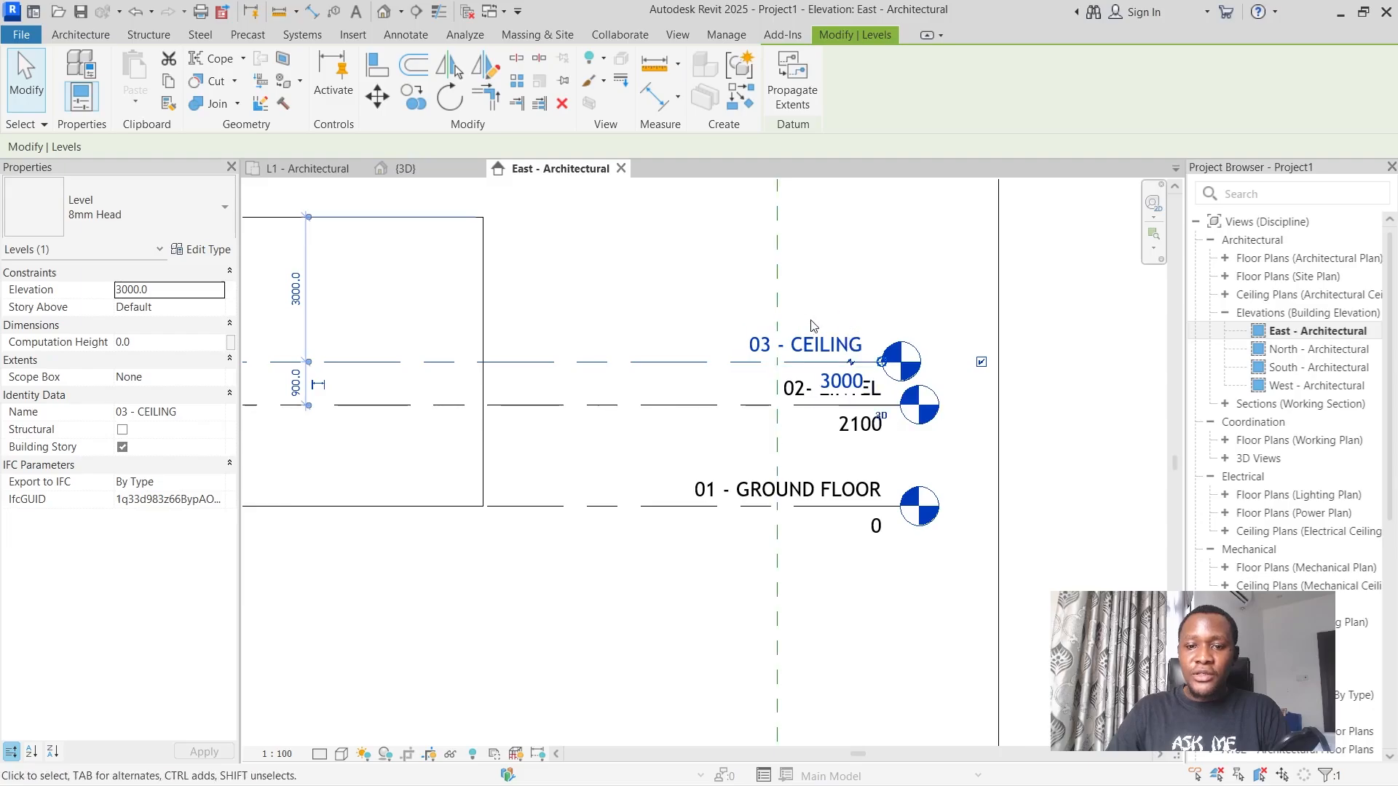
pyautogui.scroll(2, 859, 344)
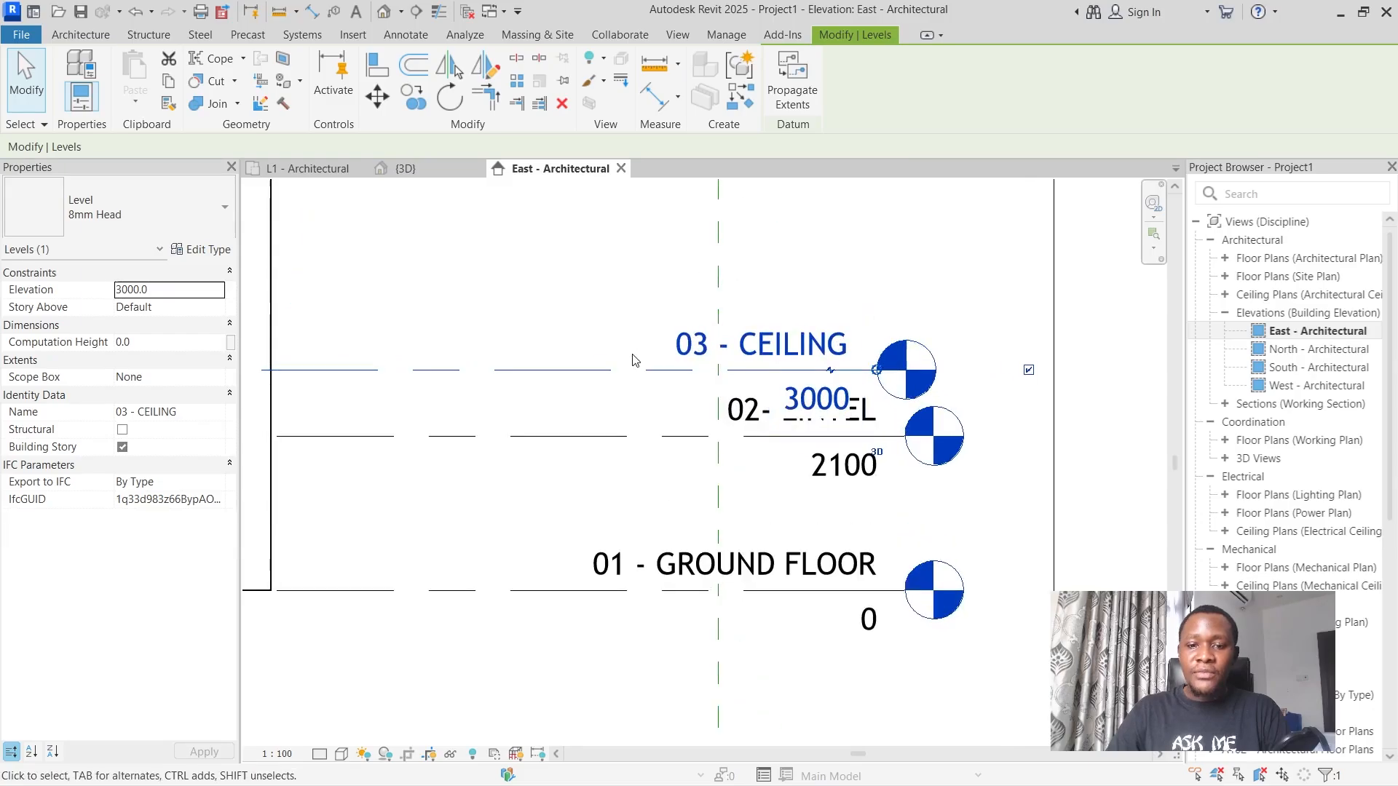
pyautogui.click(697, 435)
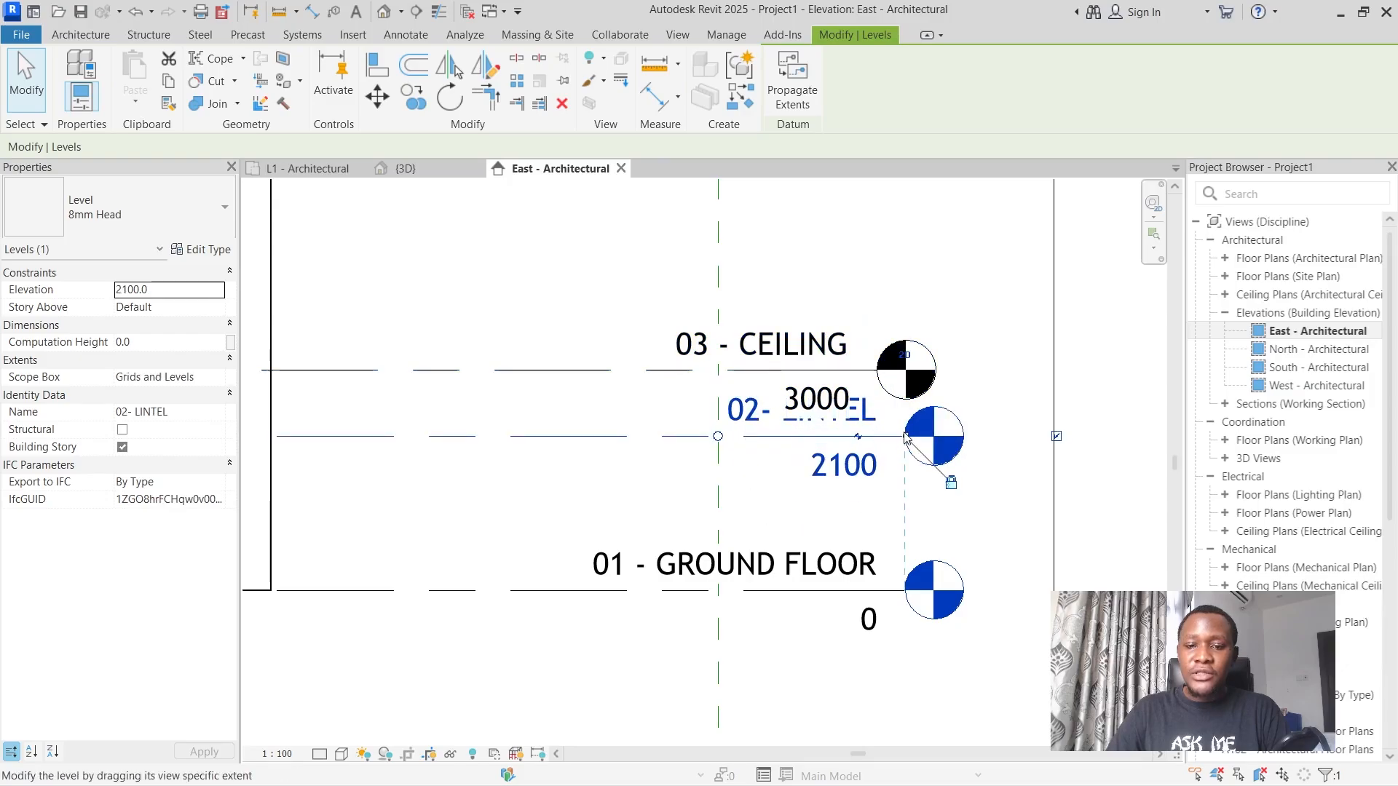
pyautogui.click(859, 440)
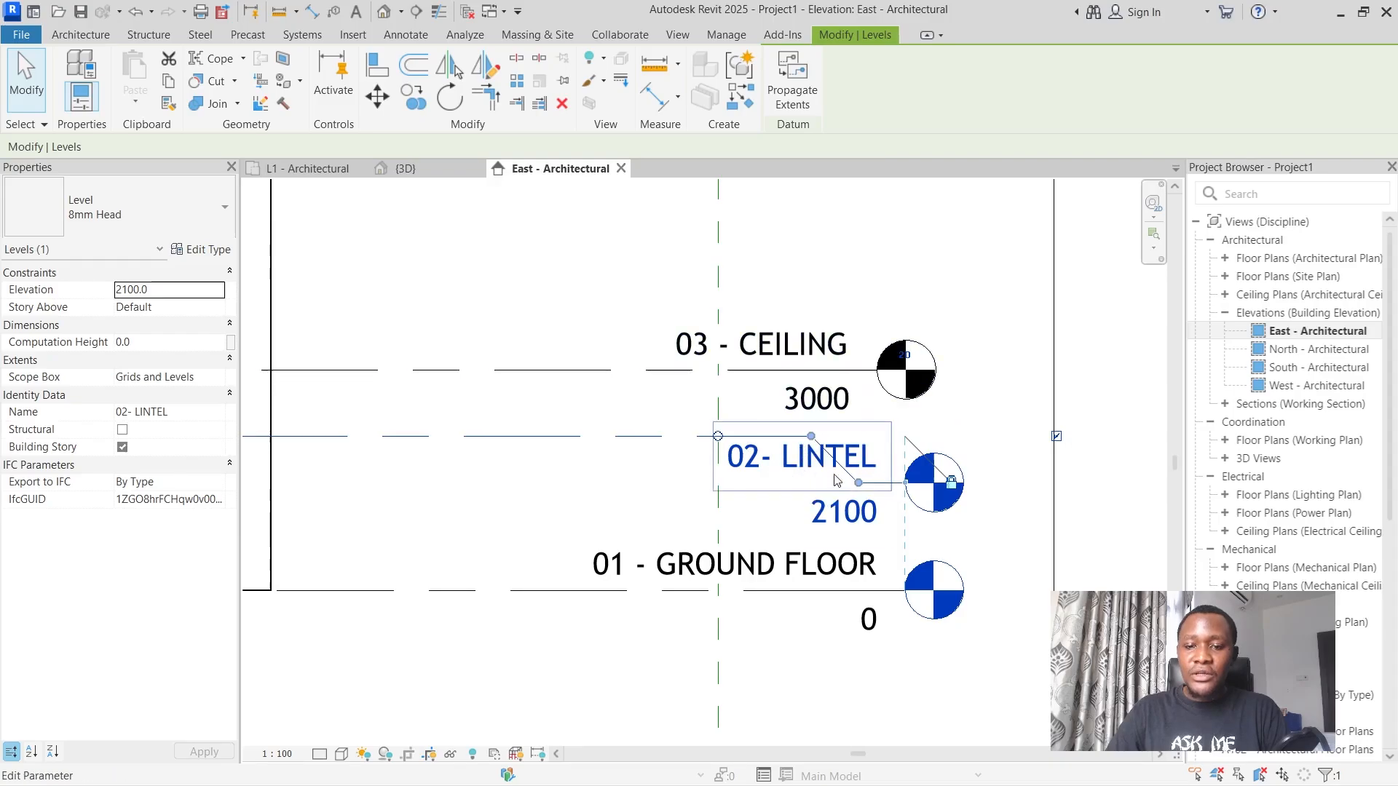
# Reshape the 02- LINTEL elbow by moving its two bend points so the line slopes gently down to the level head.
pyautogui.moveTo(859, 482); pyautogui.dragTo(938, 480)
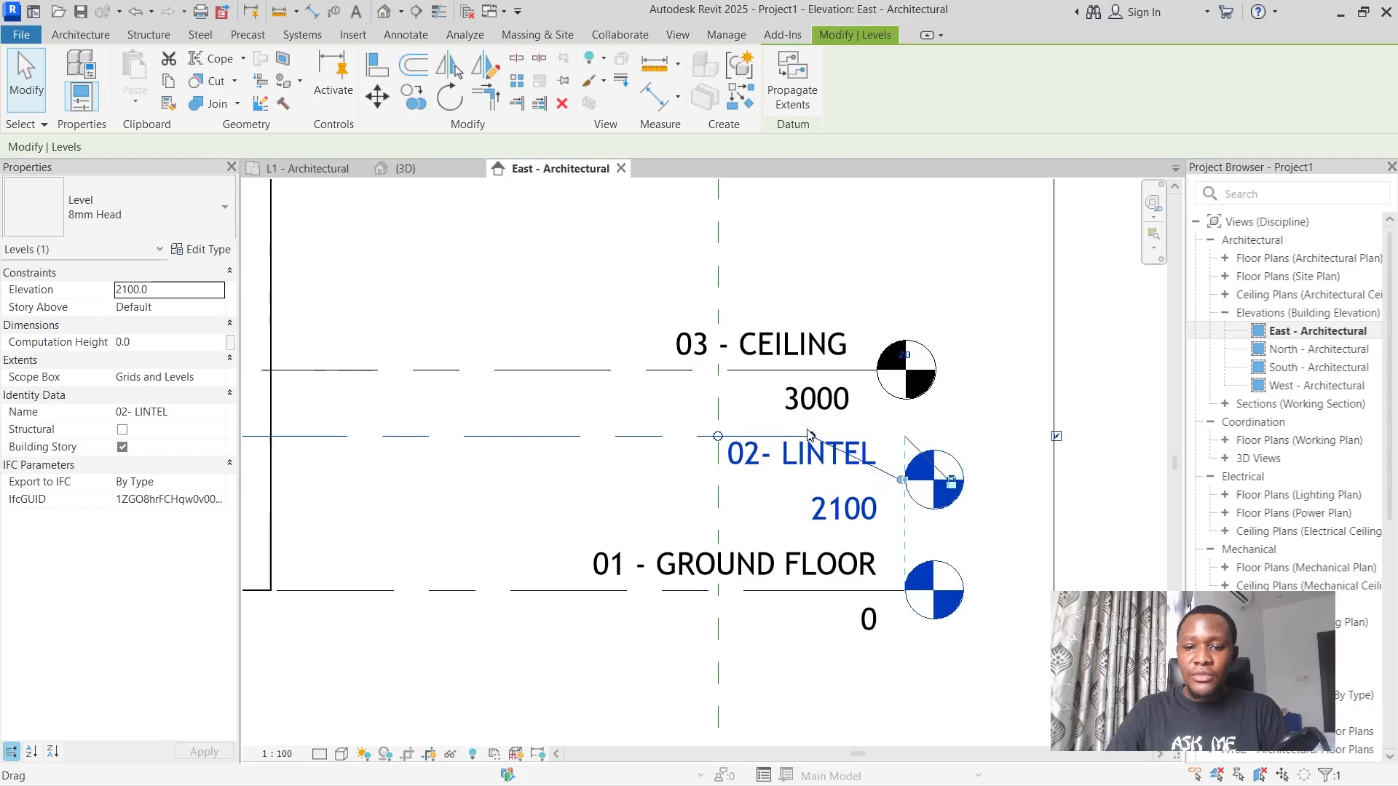
pyautogui.moveTo(811, 435); pyautogui.dragTo(907, 436)
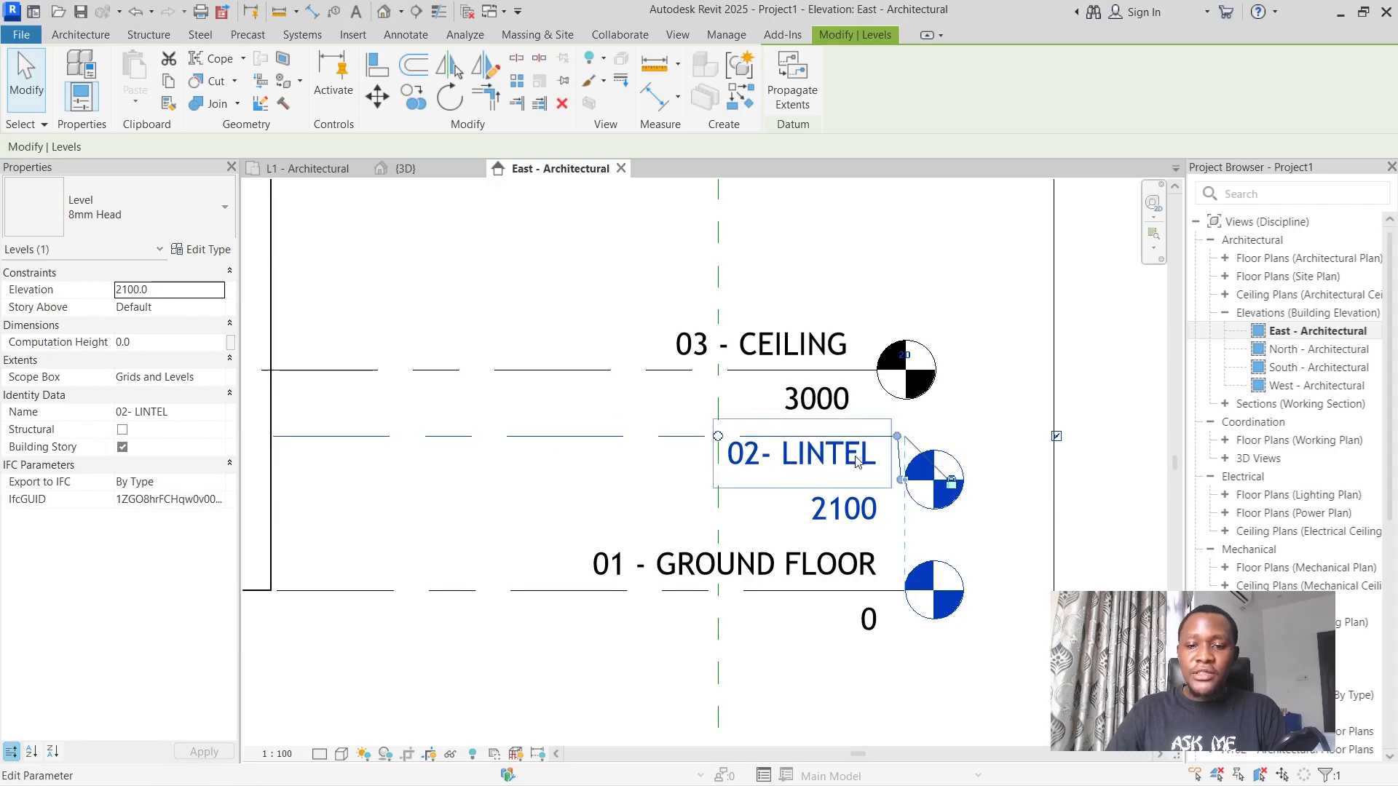
pyautogui.moveTo(897, 435); pyautogui.dragTo(779, 436)
pyautogui.moveTo(901, 480); pyautogui.dragTo(879, 480)
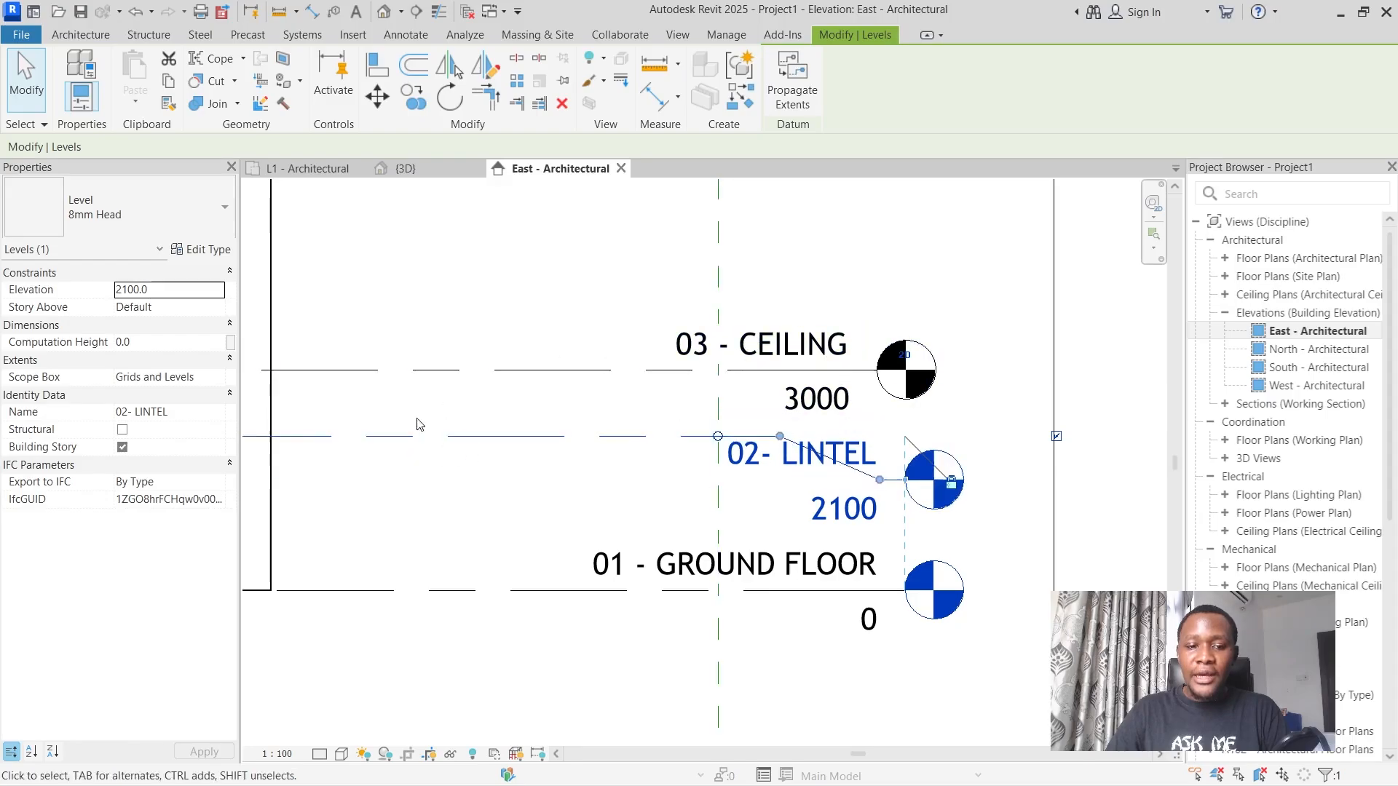
pyautogui.scroll(-2, 915, 405)
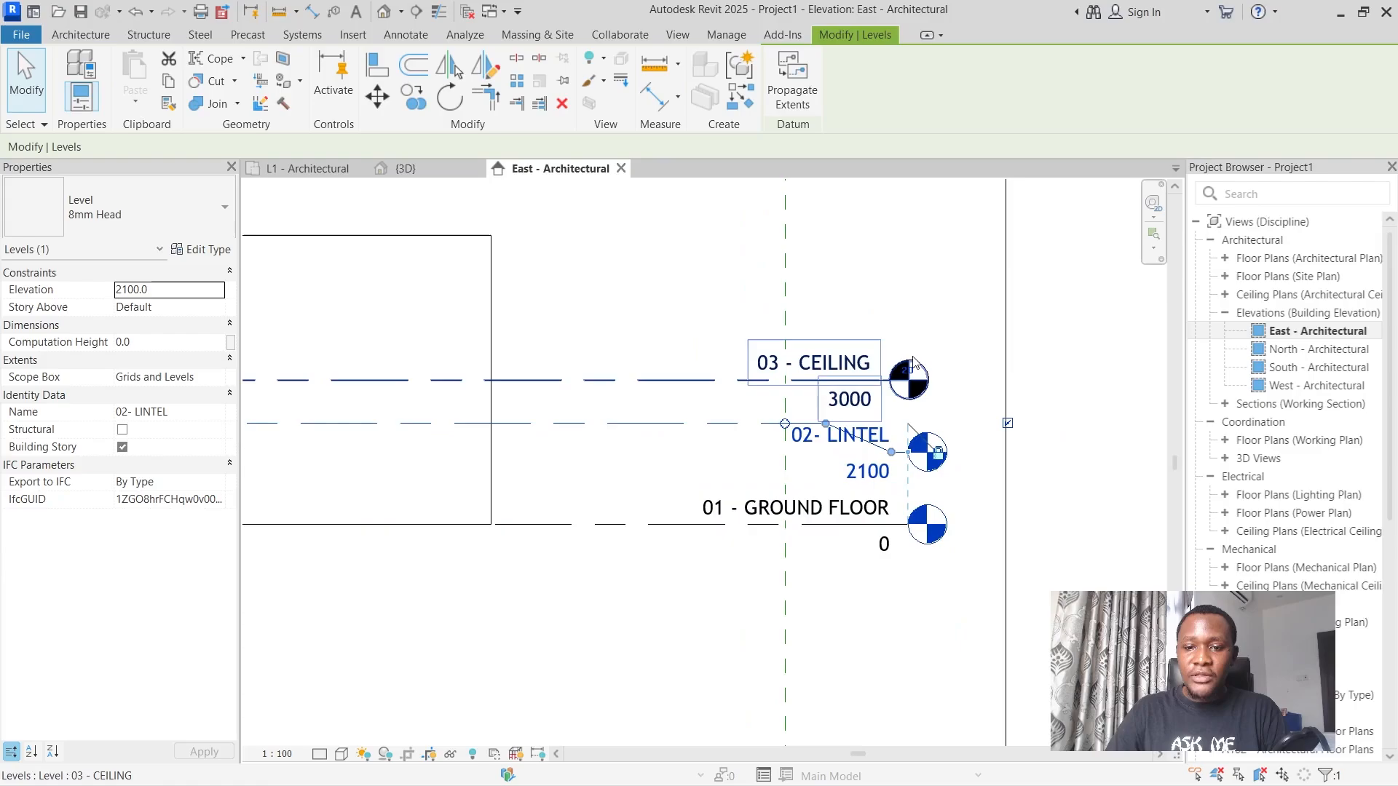
pyautogui.scroll(1, 920, 373)
pyautogui.moveTo(885, 486); pyautogui.dragTo(938, 476)
pyautogui.click(932, 315)
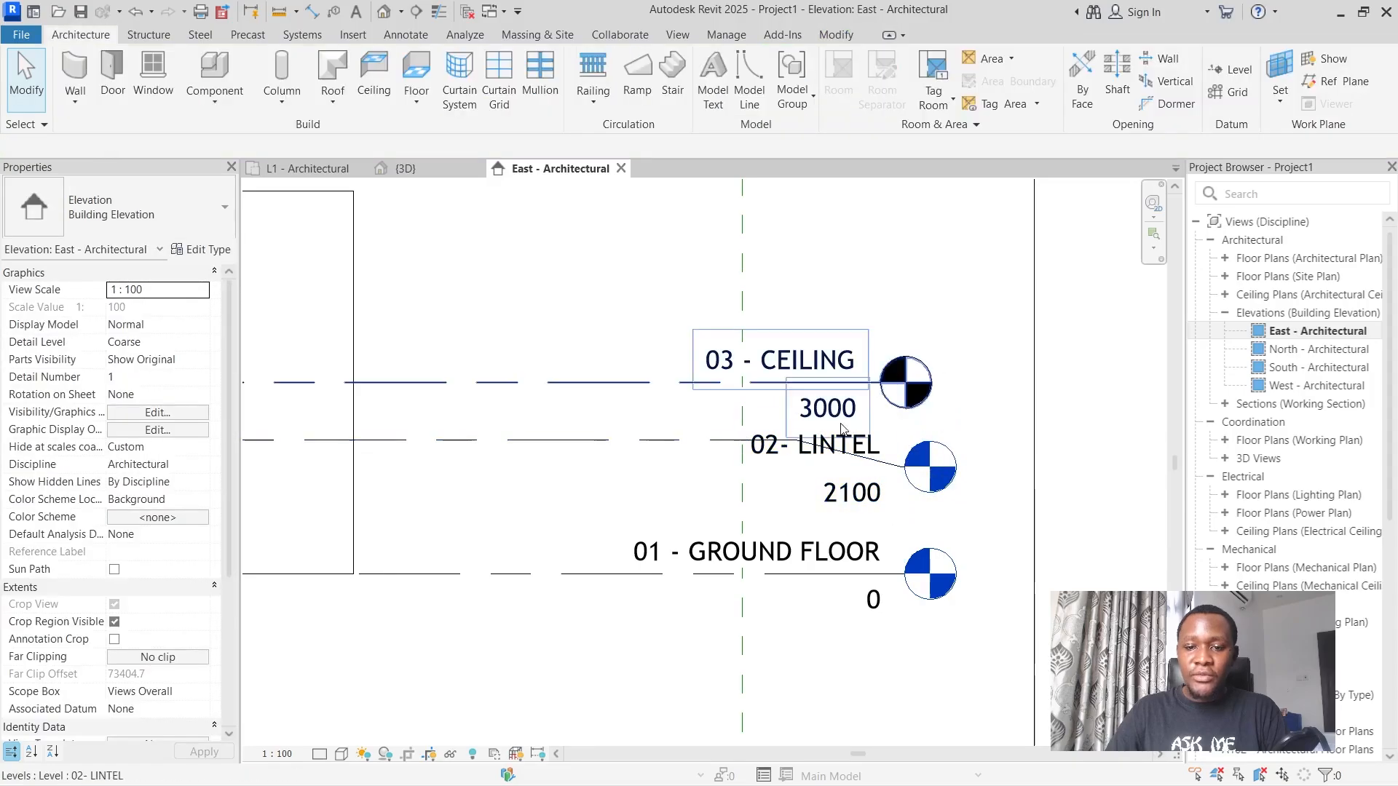
# Add an elbow to the 03 - CEILING level line and raise its head and label above the line.
pyautogui.click(834, 383)
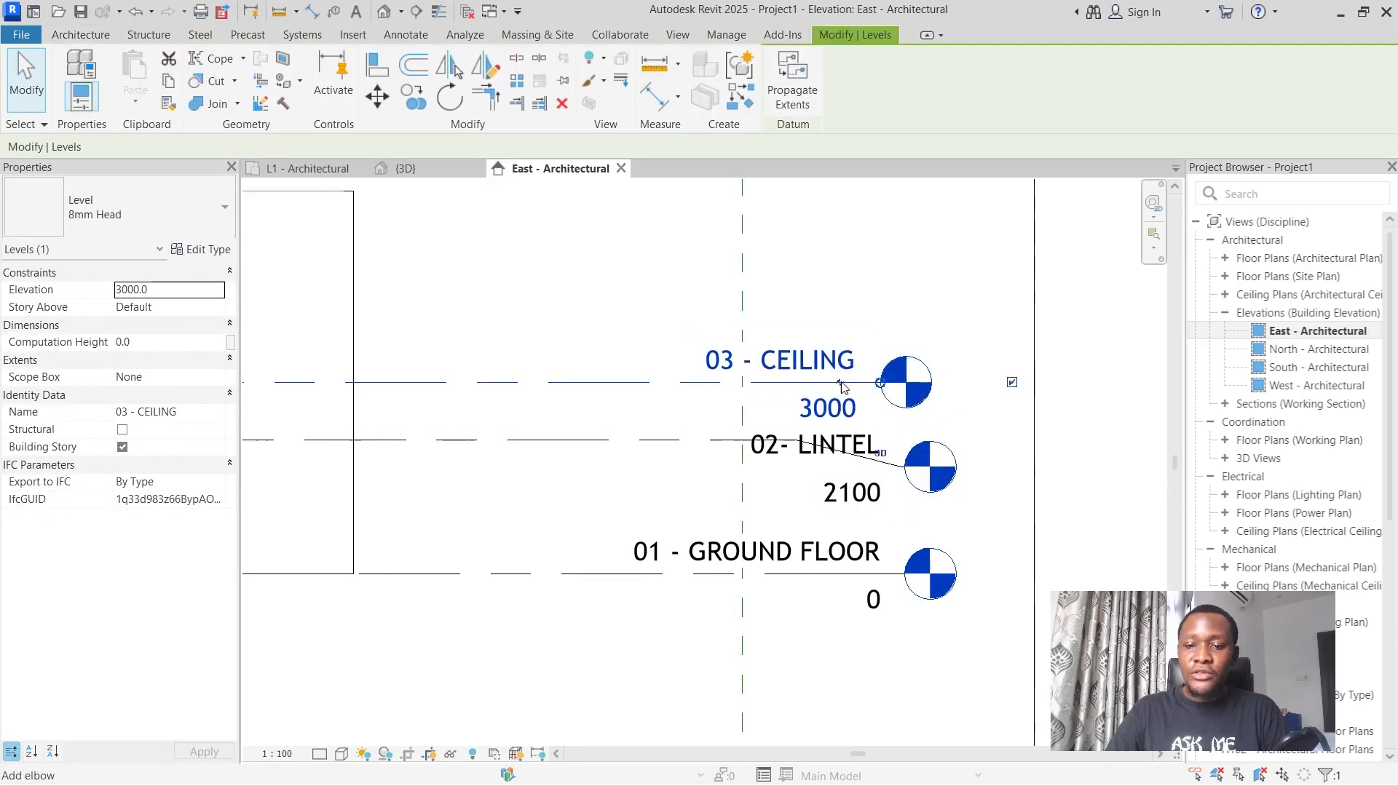
pyautogui.moveTo(841, 386); pyautogui.dragTo(851, 296)
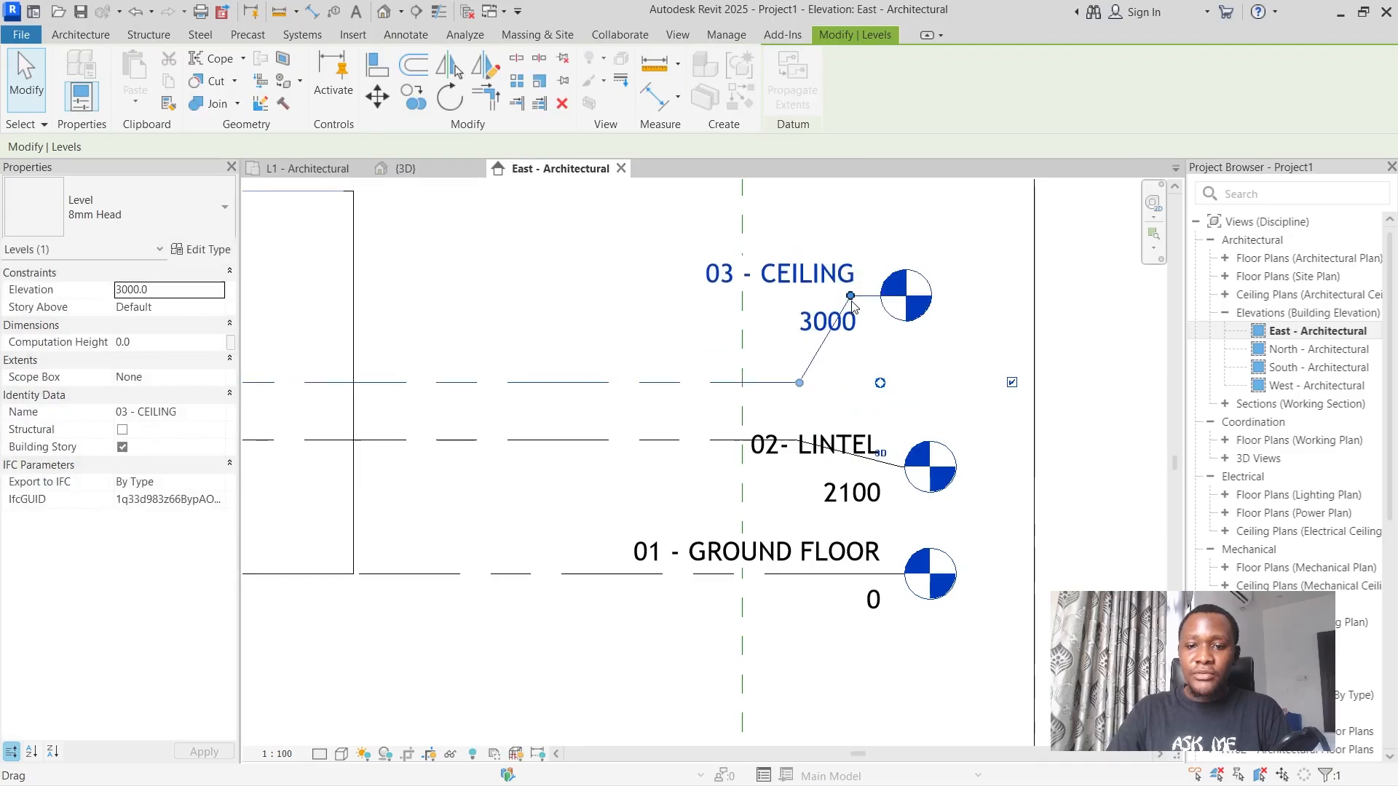
# Straighten the 02- LINTEL level line by moving its head back in line with the level.
pyautogui.click(853, 455)
pyautogui.moveTo(901, 466); pyautogui.dragTo(903, 439)
pyautogui.click(686, 485)
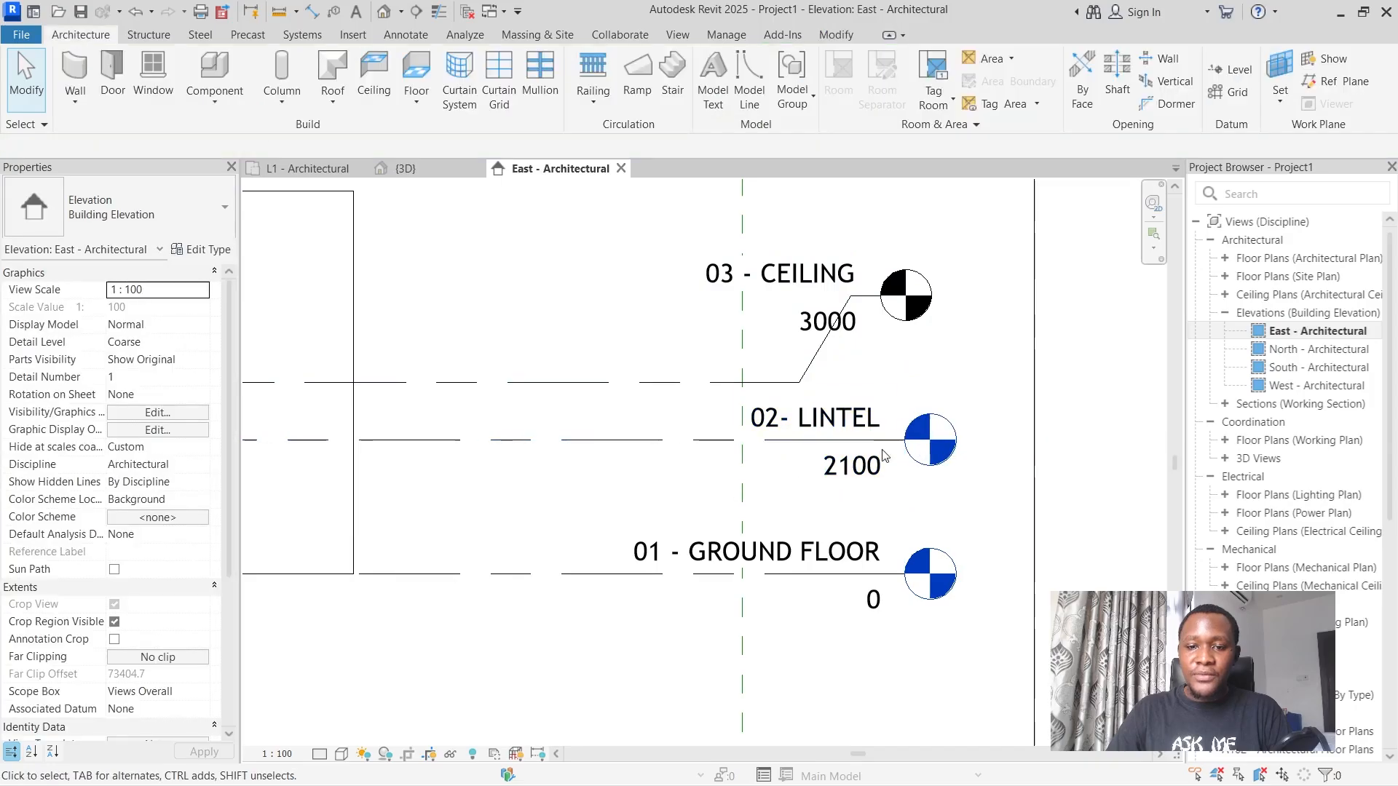
# Move the upper bend point of the 03 - CEILING elbow towards the level head and slightly down.
pyautogui.click(854, 305)
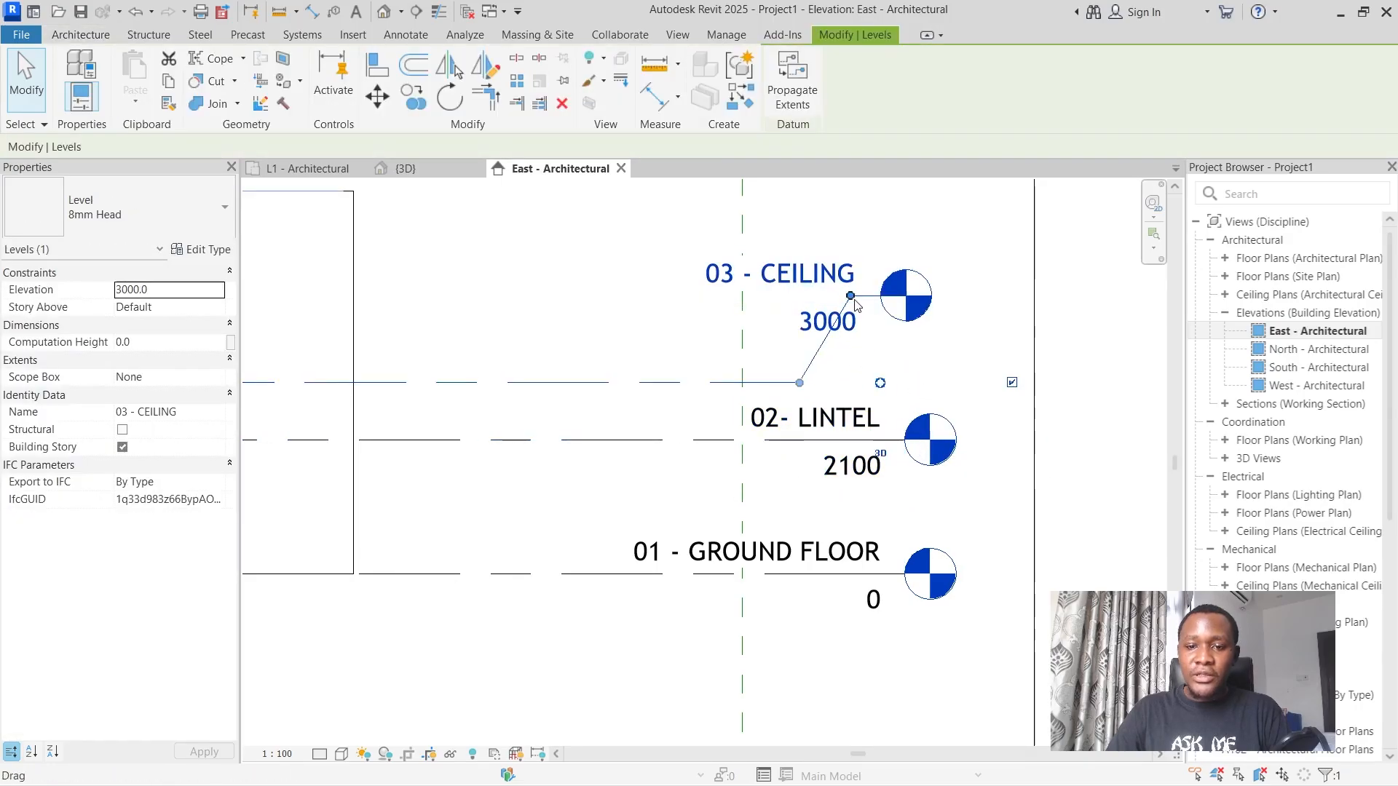
pyautogui.moveTo(855, 304); pyautogui.dragTo(929, 307)
pyautogui.click(939, 332)
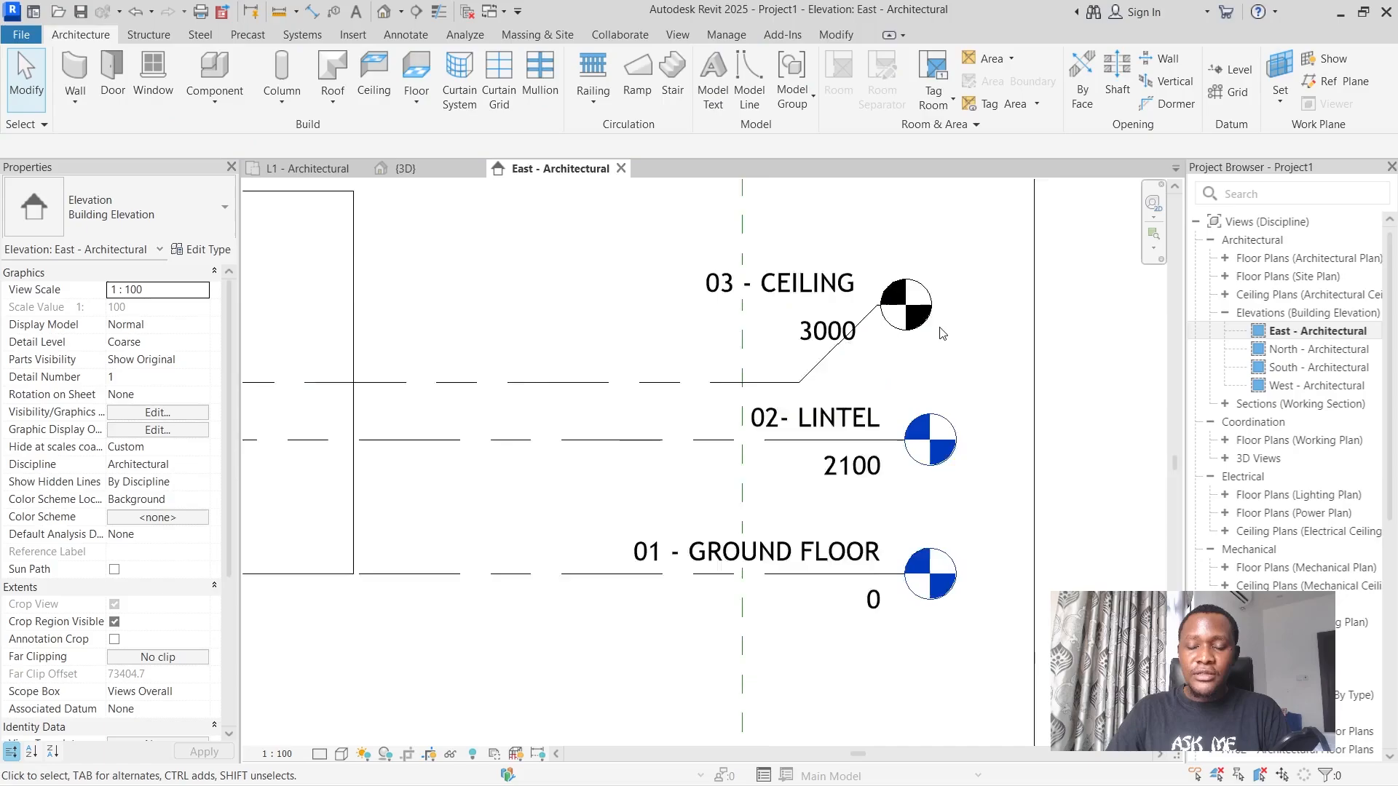
# Examine the wall height against the three levels in the East elevation and open the 3D view of the walls.
pyautogui.scroll(-2, 939, 332)
pyautogui.scroll(-1, 947, 313)
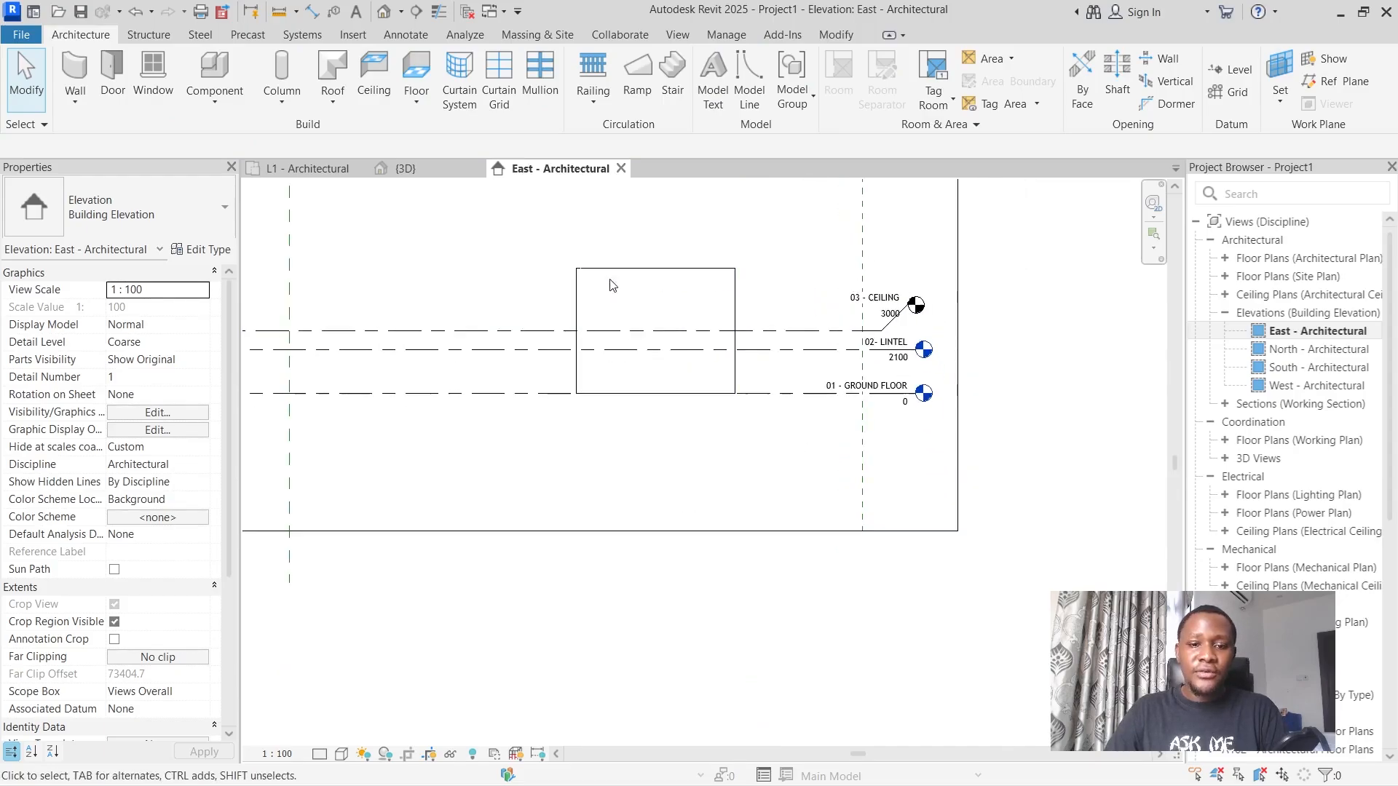
pyautogui.scroll(2, 553, 281)
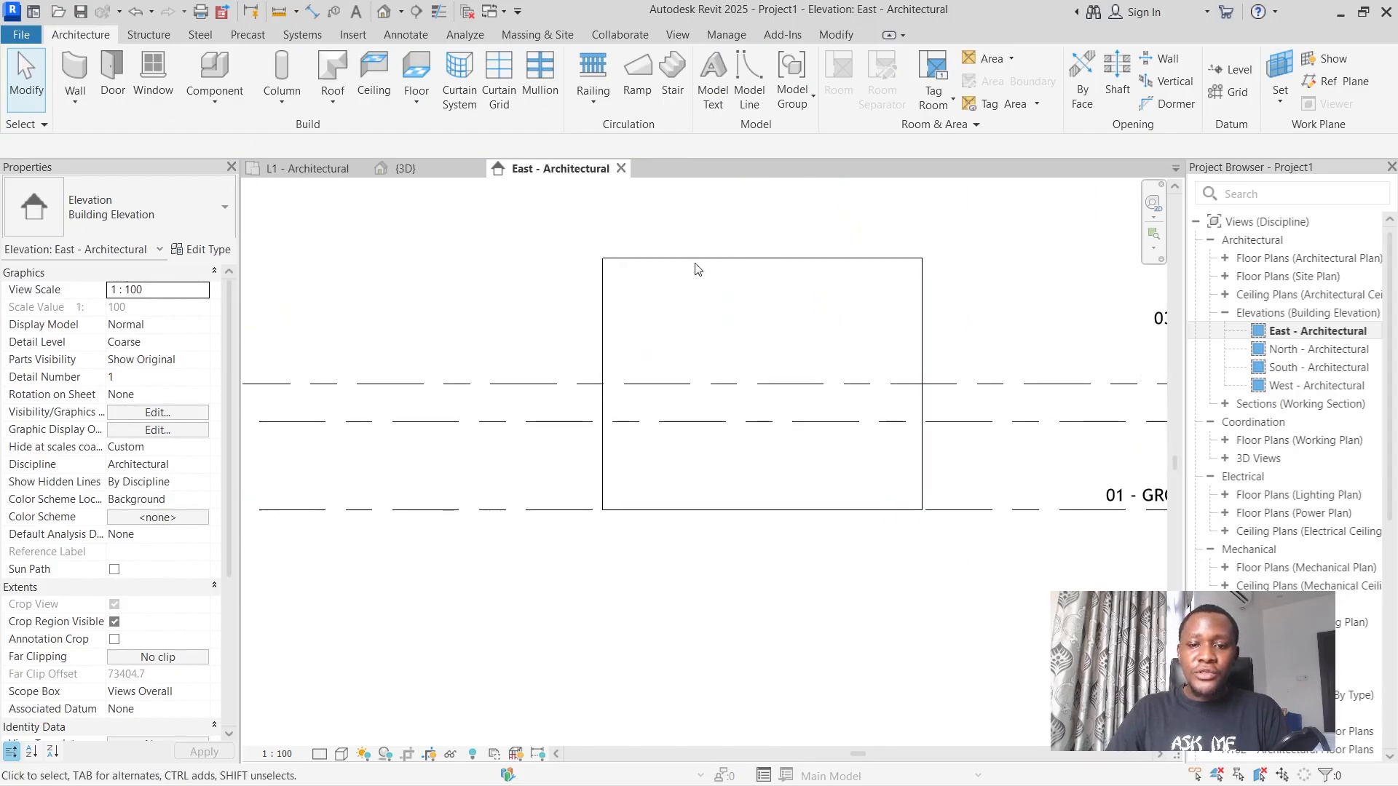
pyautogui.scroll(-1, 631, 285)
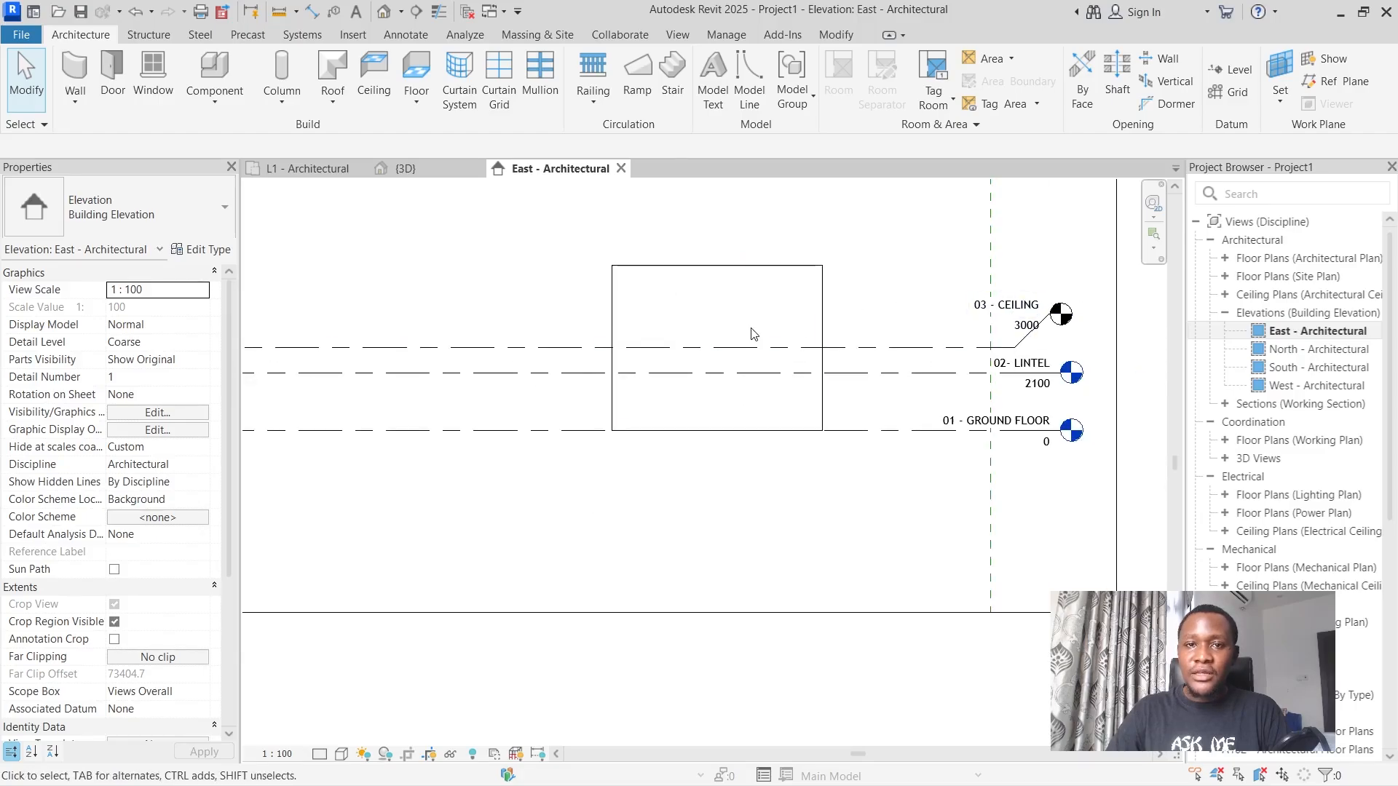
pyautogui.click(401, 168)
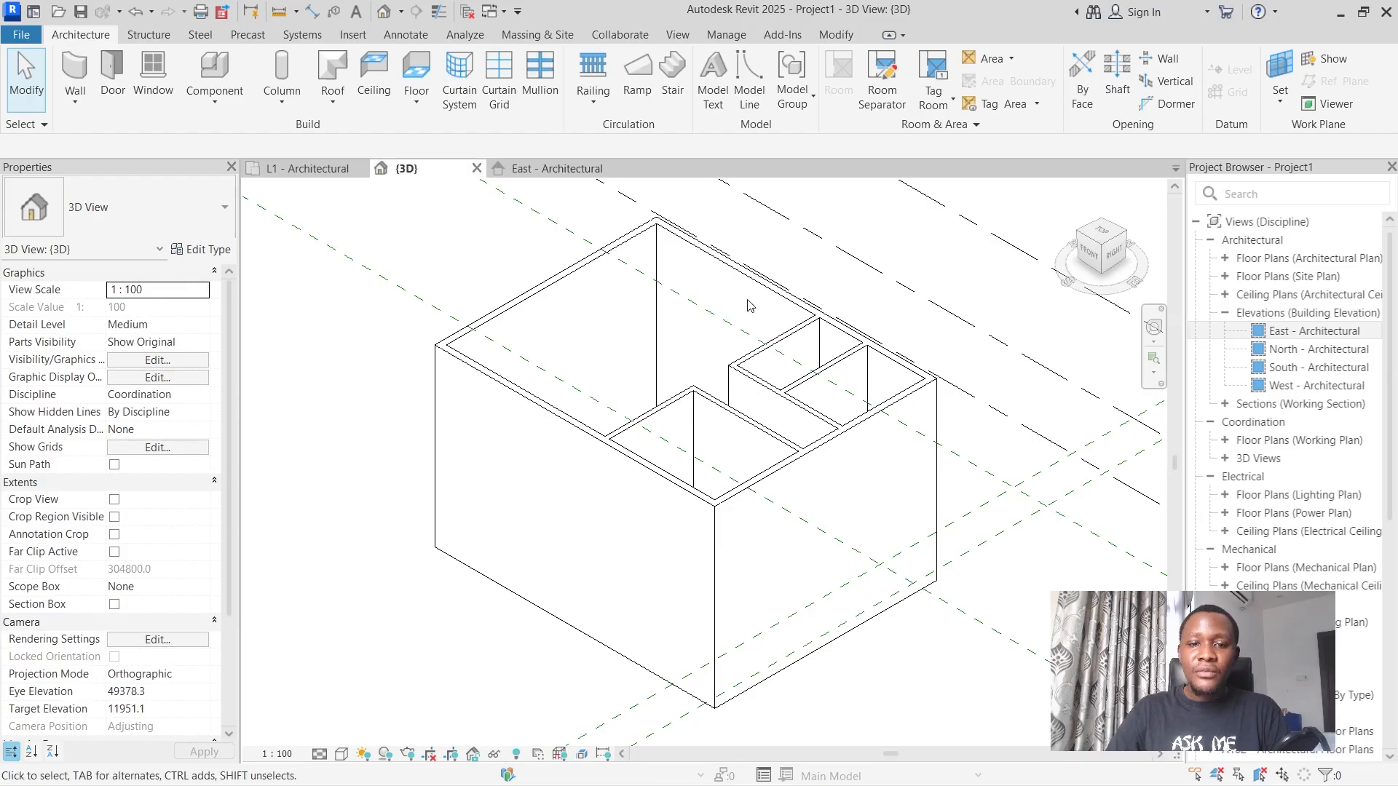
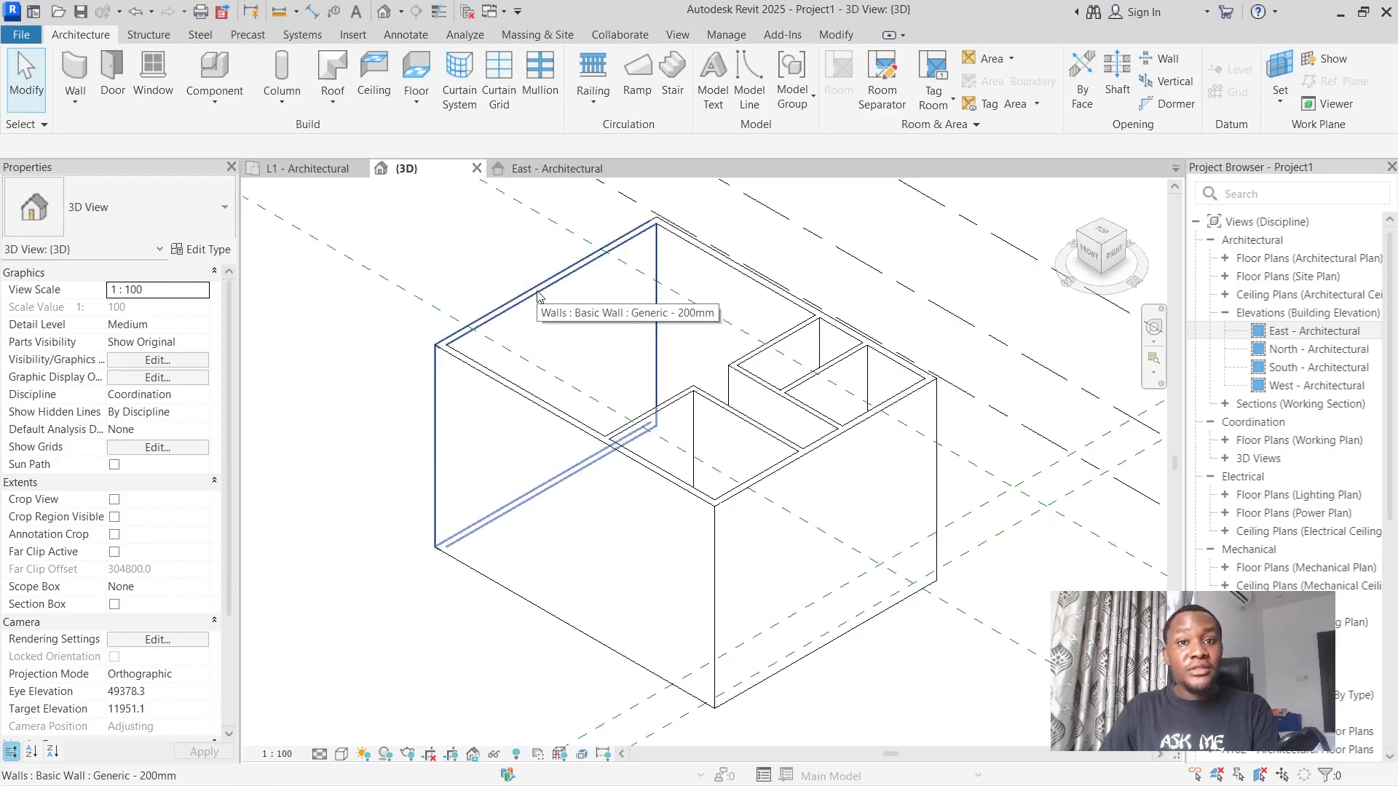
# Set the top constraint of the four outer Generic - 200mm walls to Up to level: 03 - CEILING.
pyautogui.press('Tab')
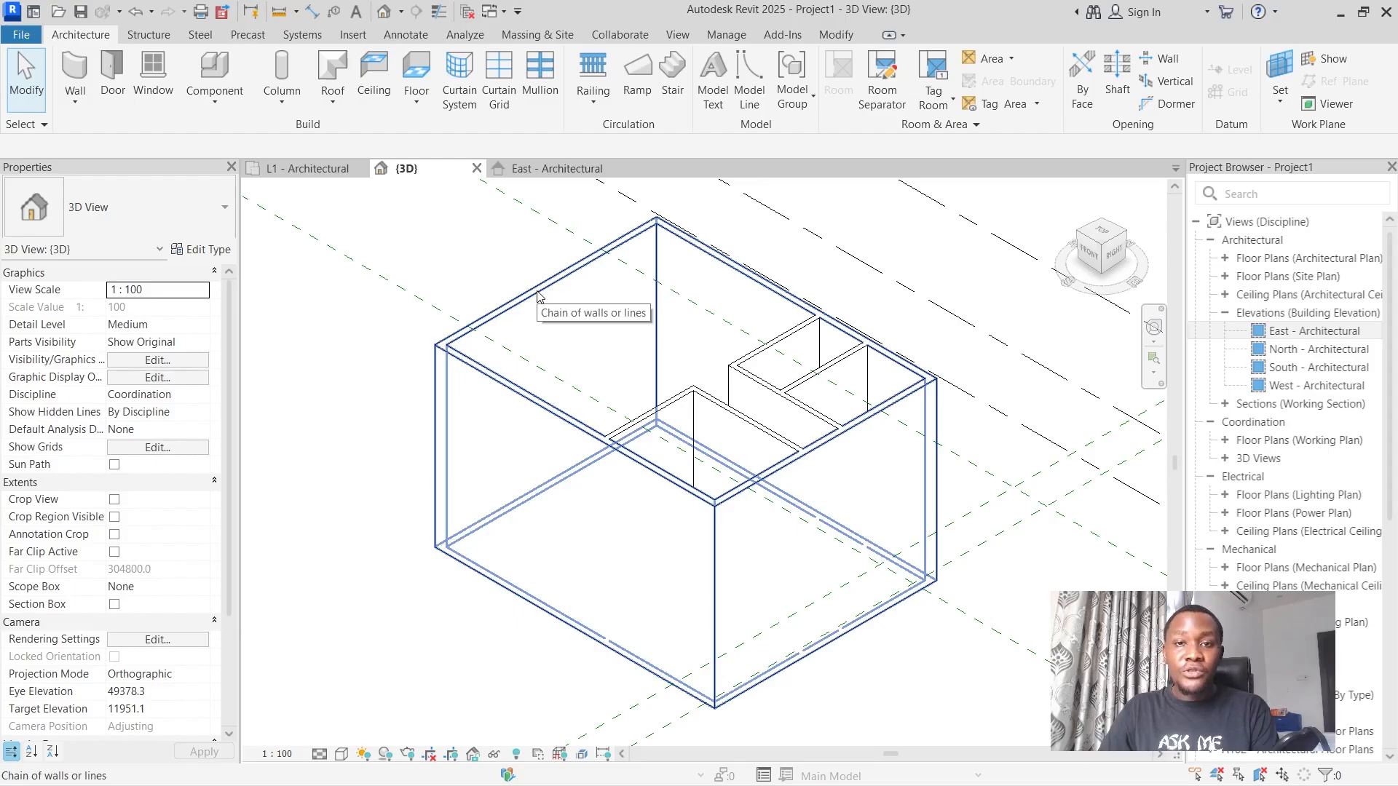
pyautogui.click(537, 294)
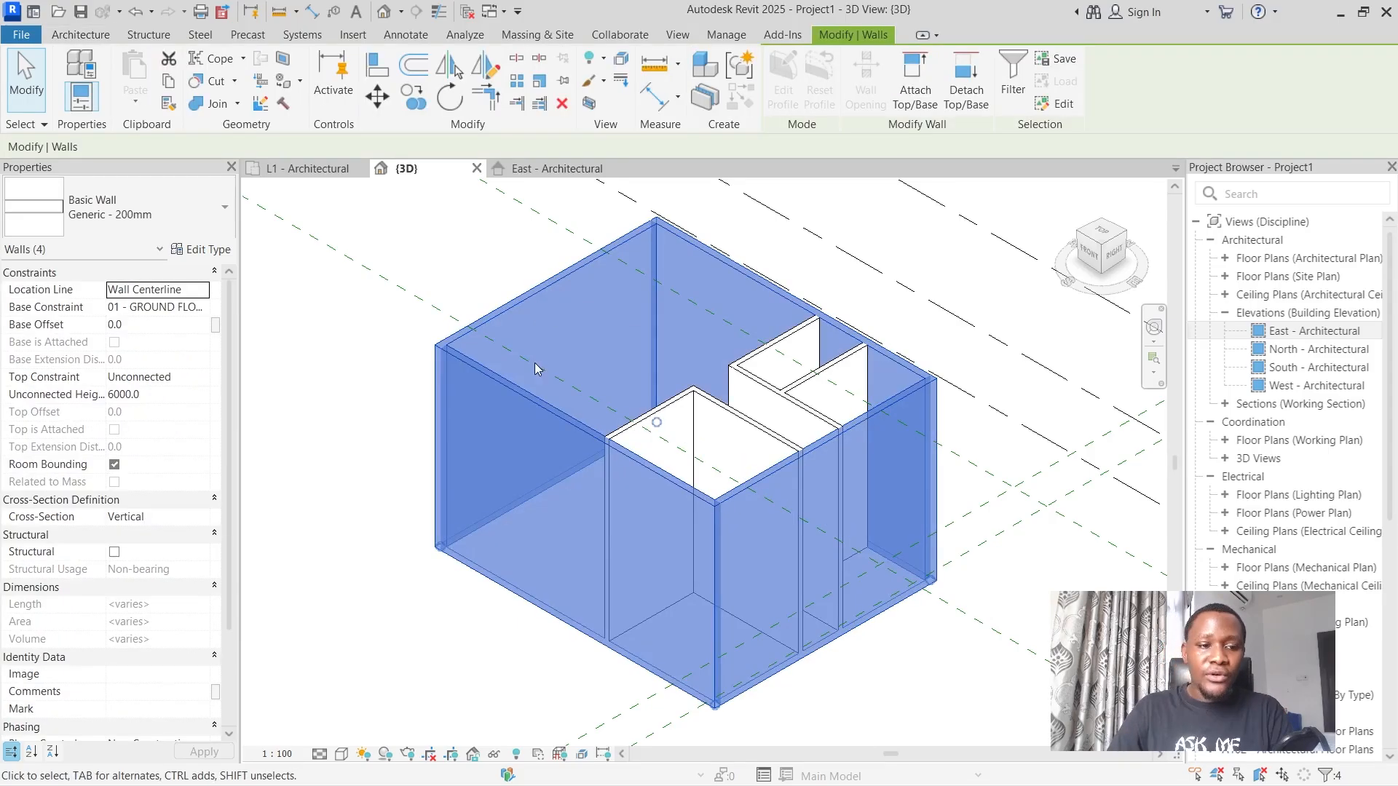
pyautogui.click(162, 377)
pyautogui.click(202, 378)
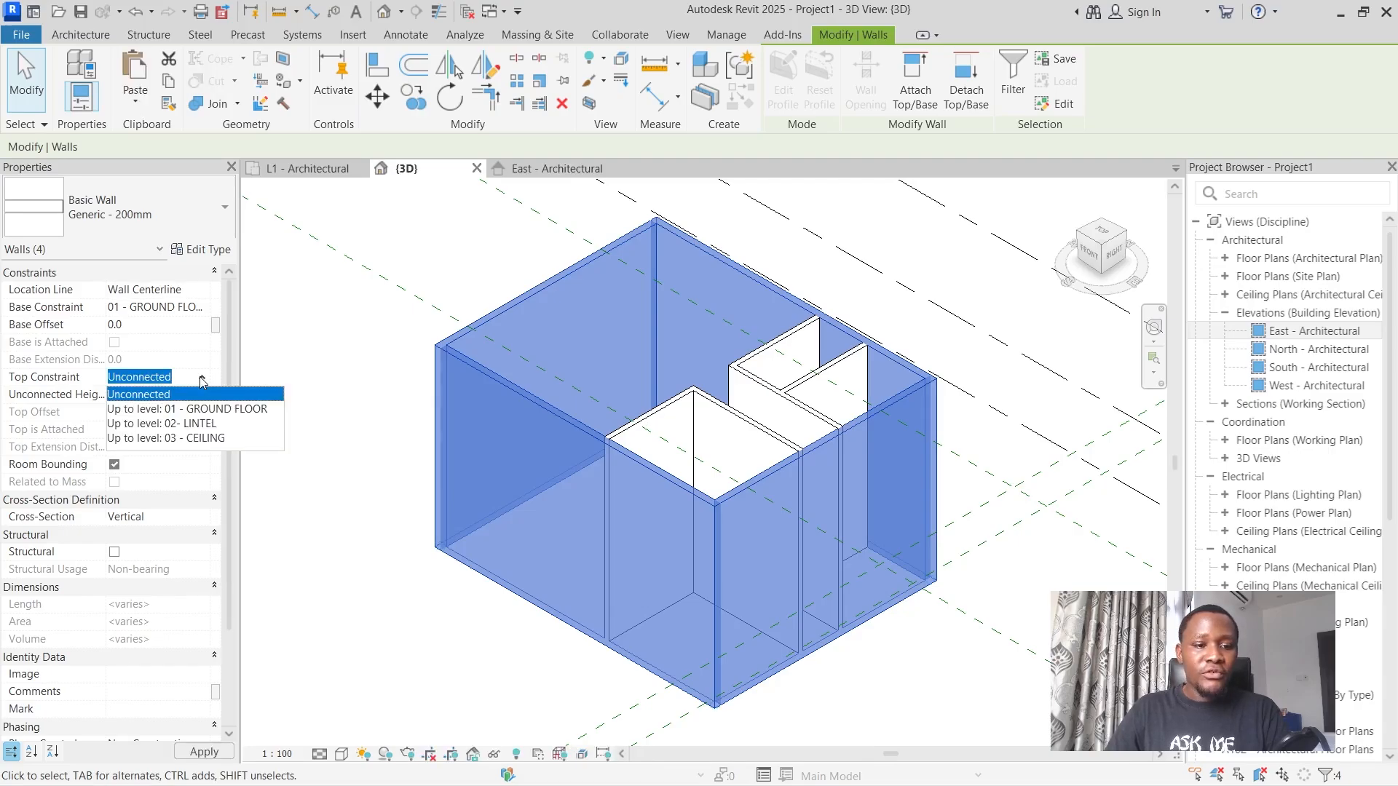
pyautogui.click(174, 437)
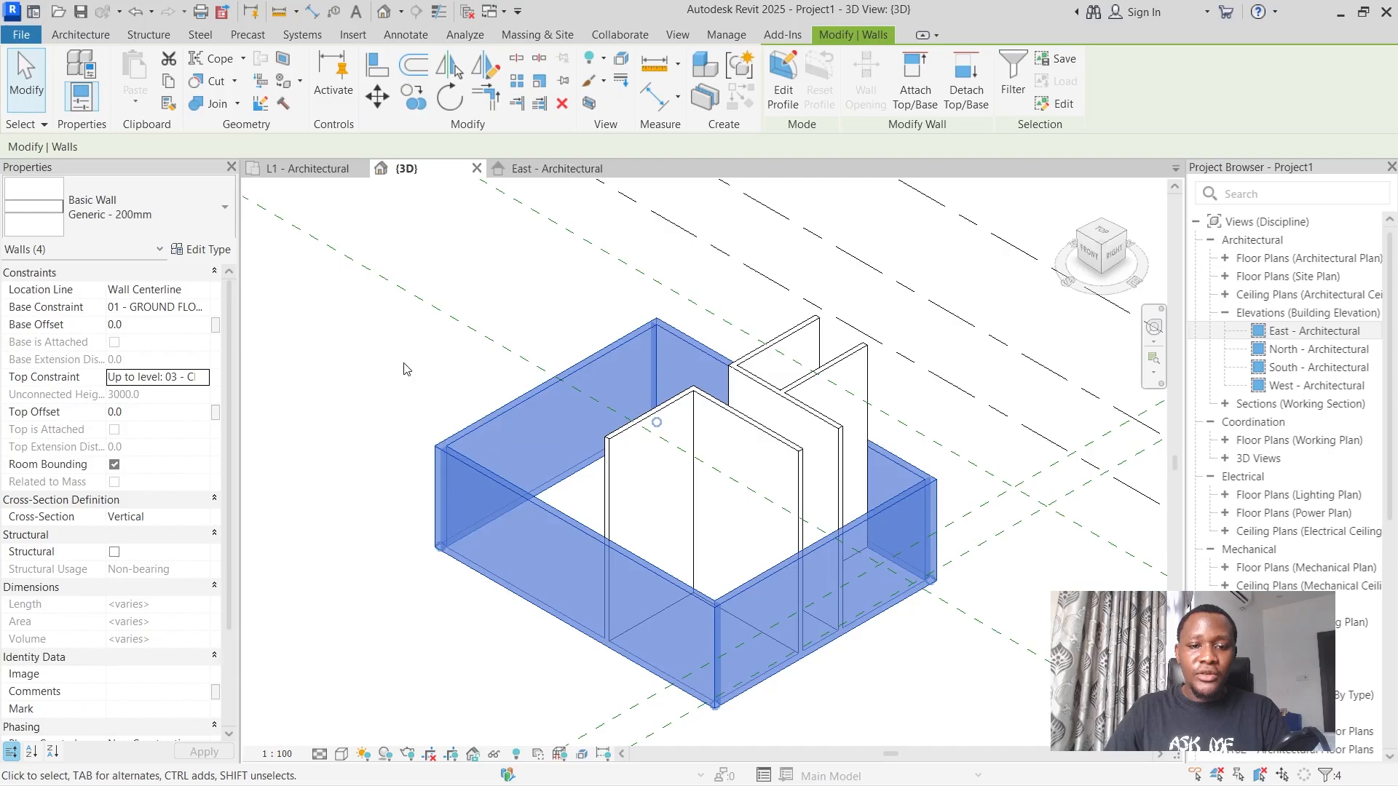
pyautogui.click(370, 380)
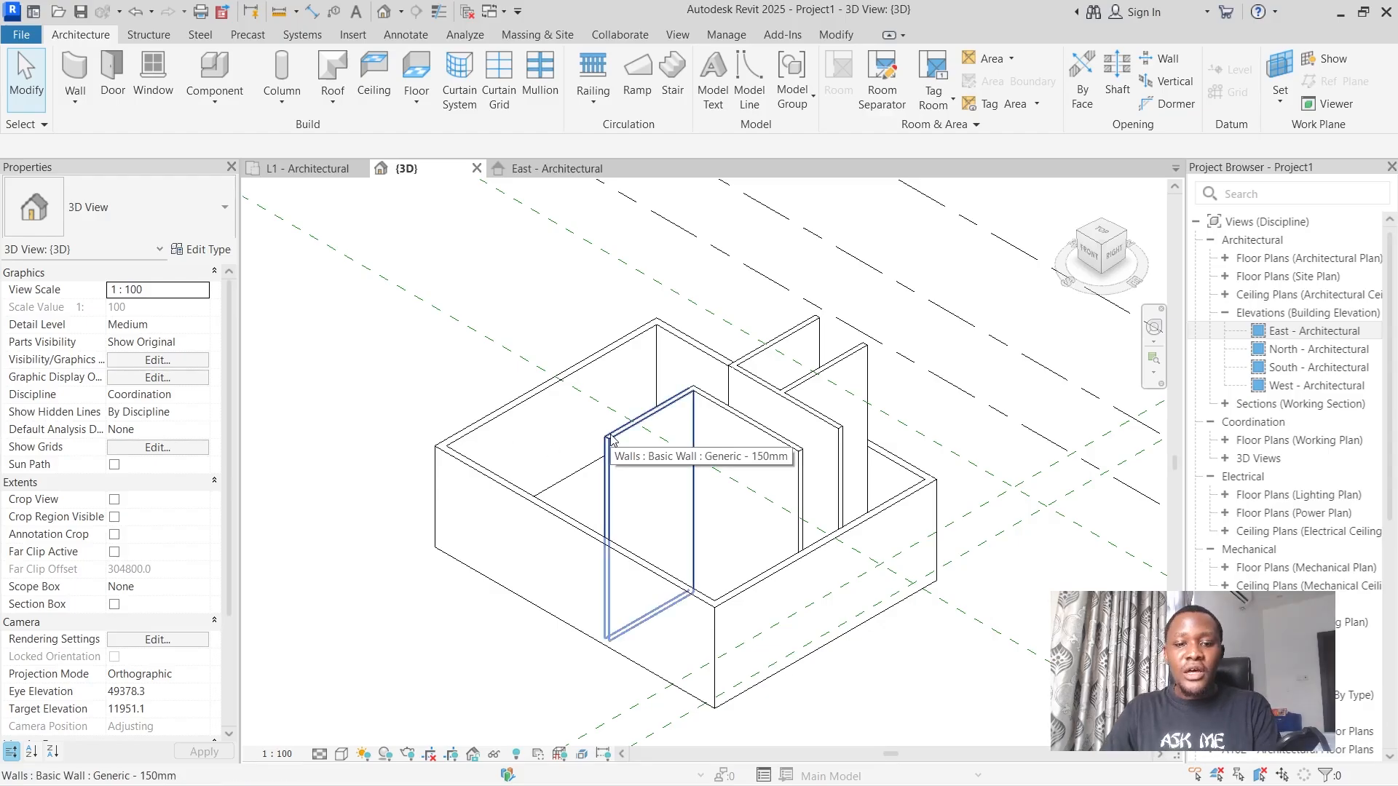
# Set the top constraint of the two connected 150 mm bedroom walls to Up to level: 03 - CEILING.
pyautogui.press('Tab')
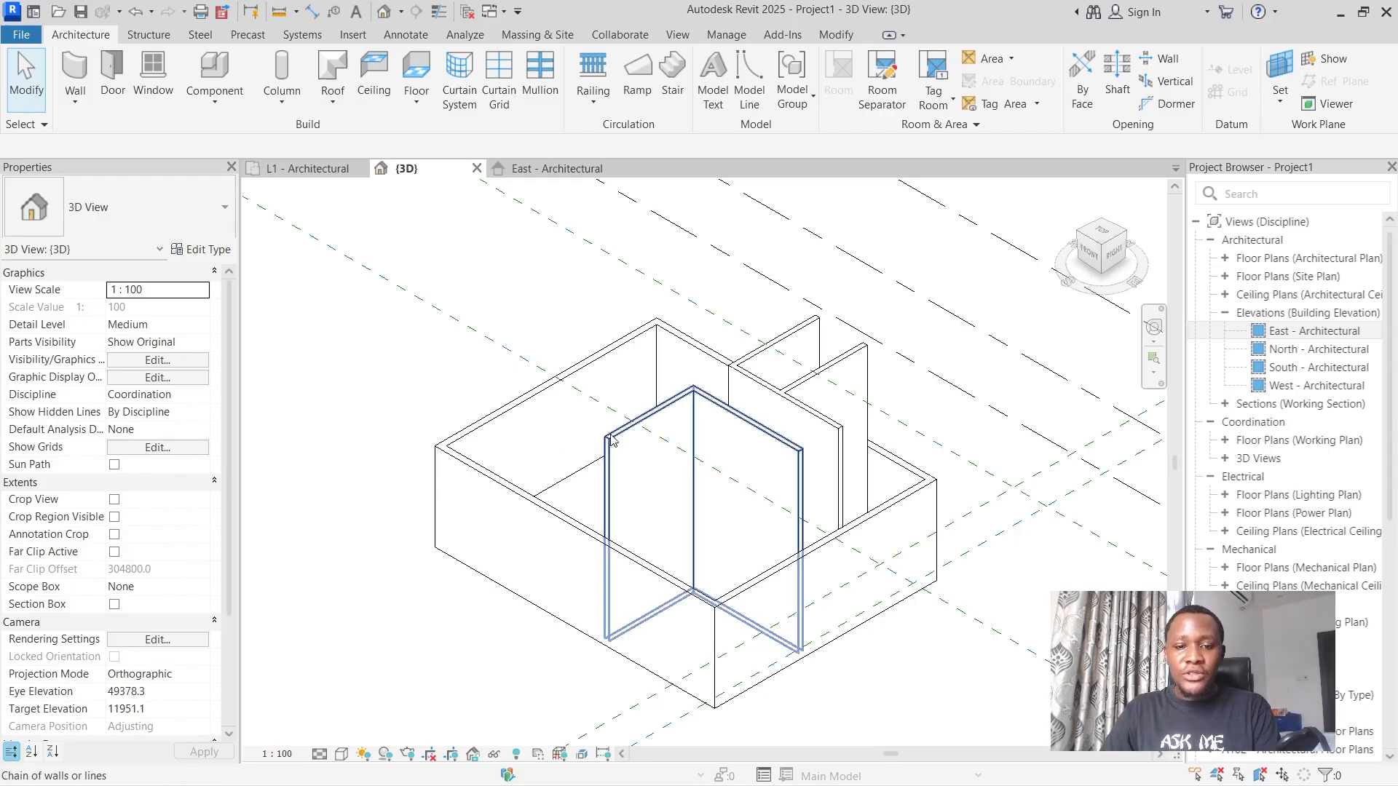
pyautogui.click(610, 439)
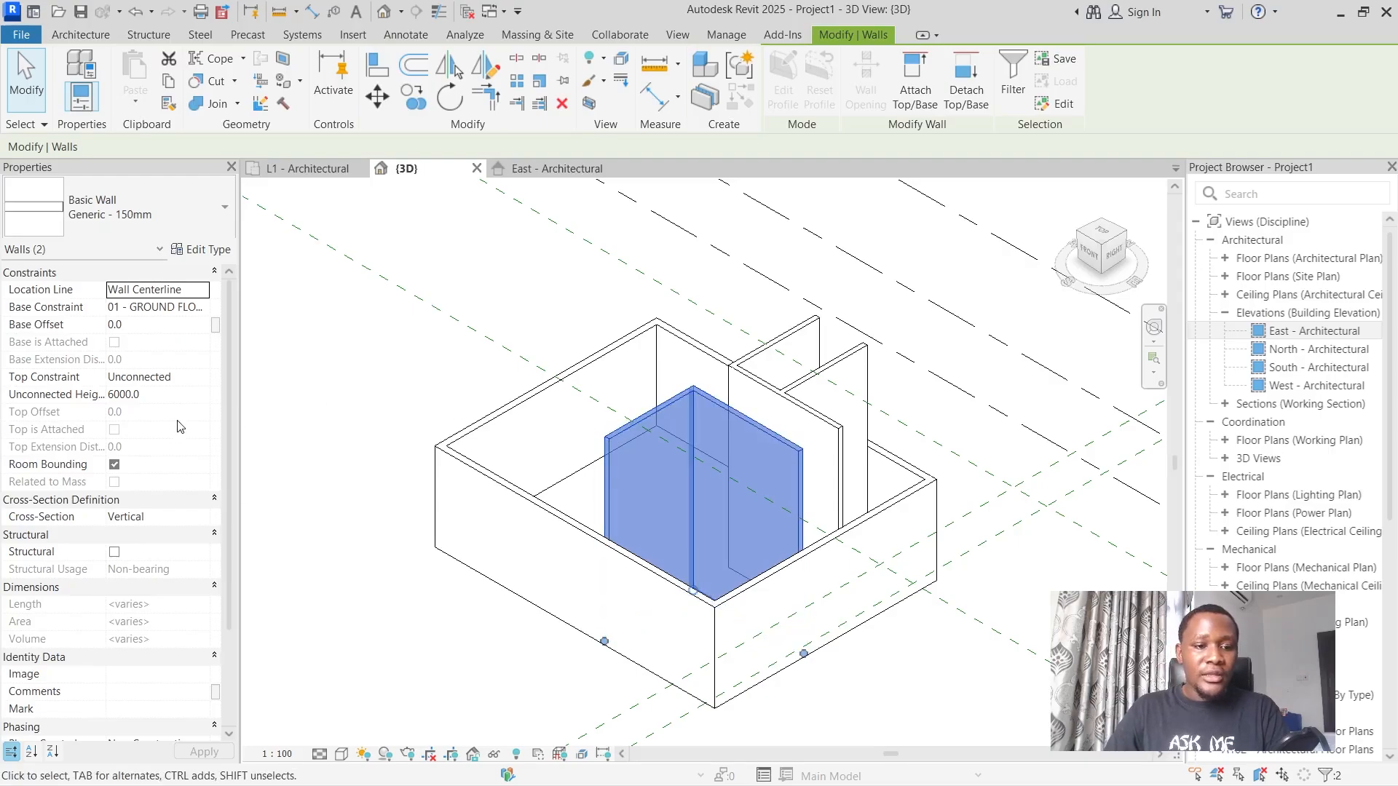
pyautogui.click(174, 377)
pyautogui.click(174, 378)
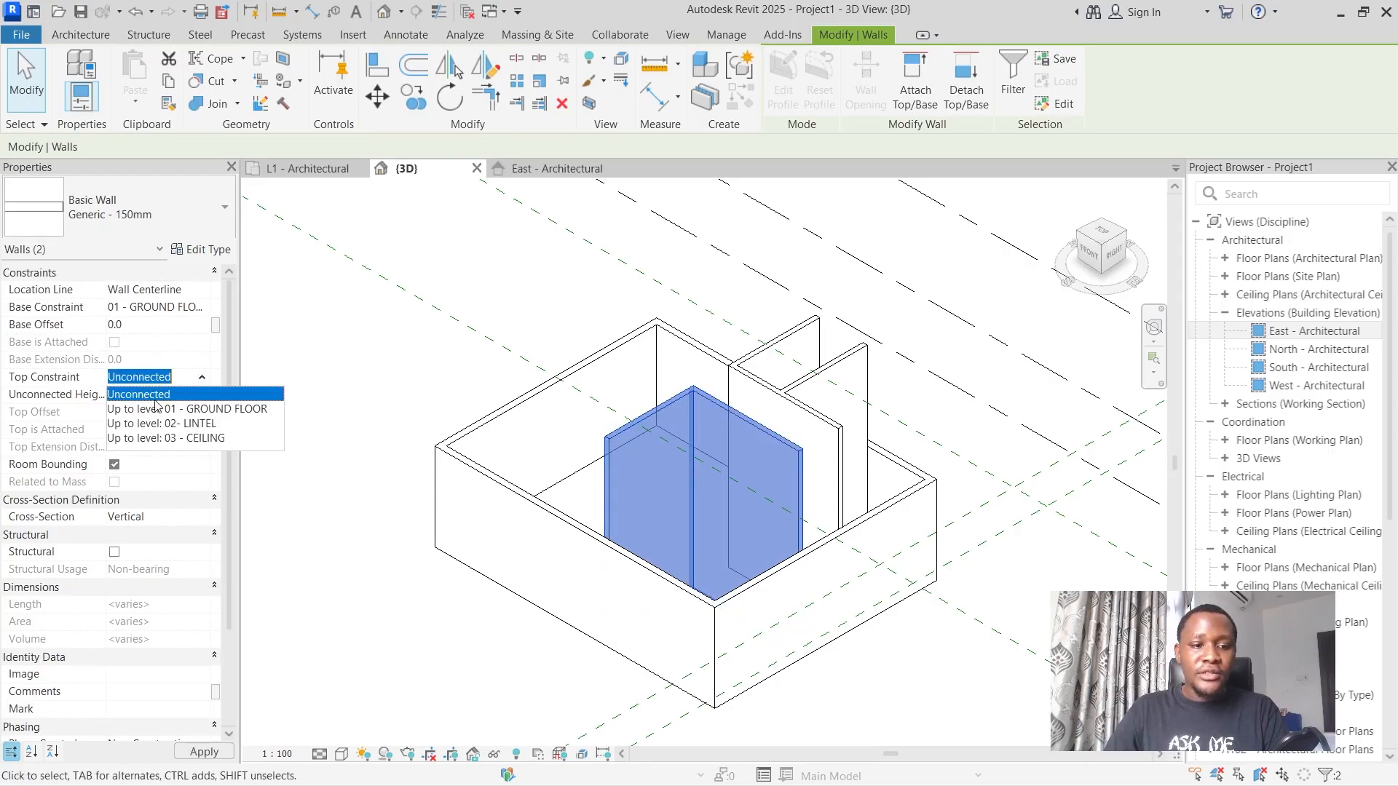
pyautogui.click(149, 438)
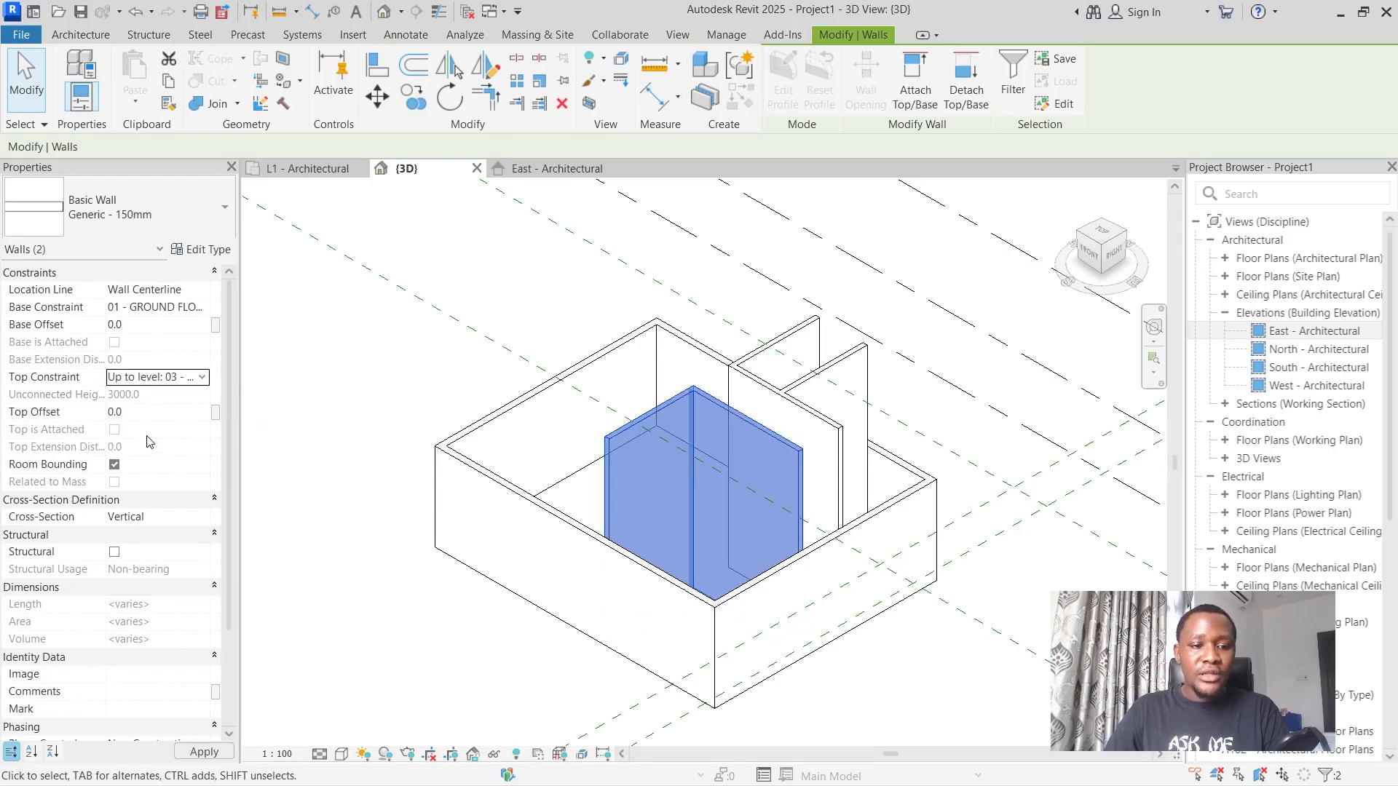
pyautogui.click(188, 750)
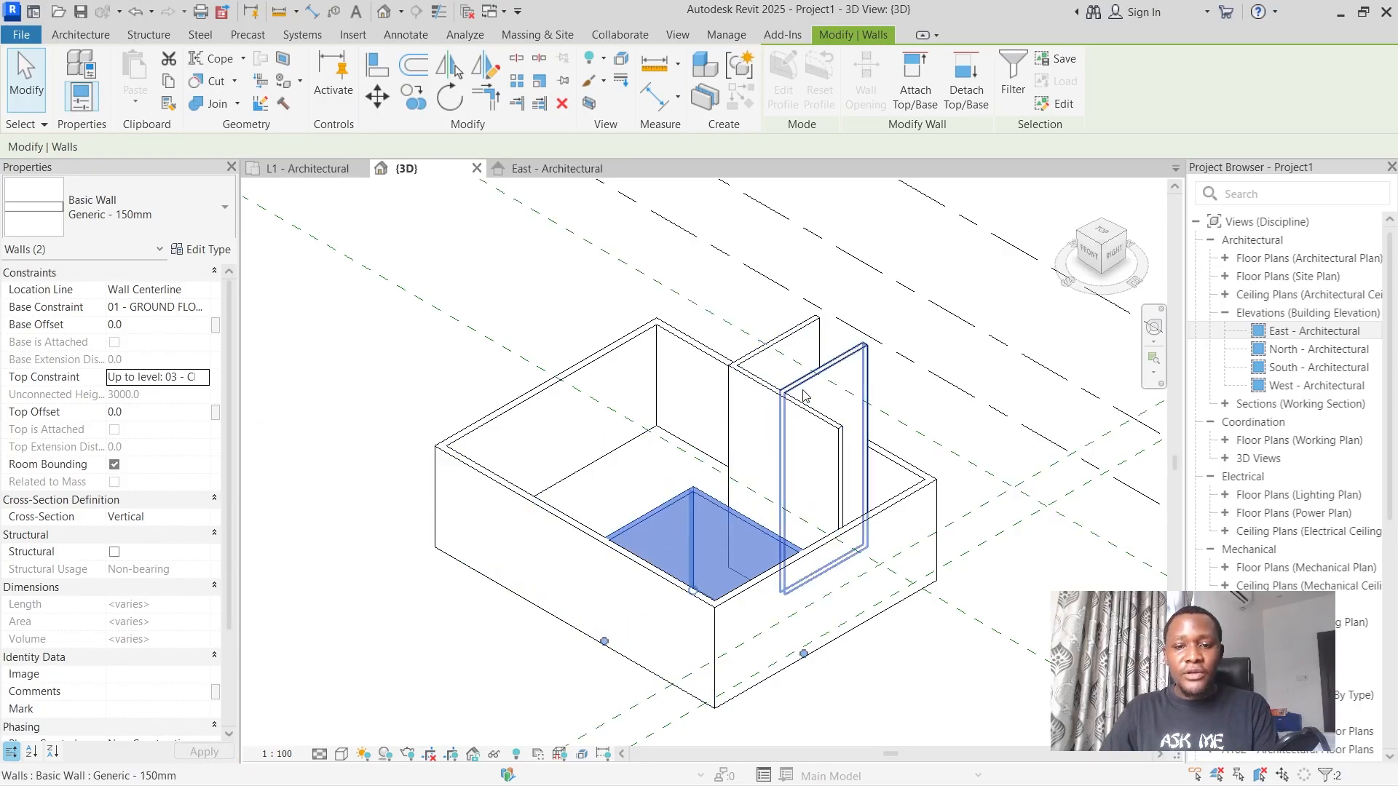
# Constrain the top of the three remaining 150 mm walls around the bathroom and utility room to level 03 - CEILING.
pyautogui.press('Tab')
pyautogui.click(801, 419)
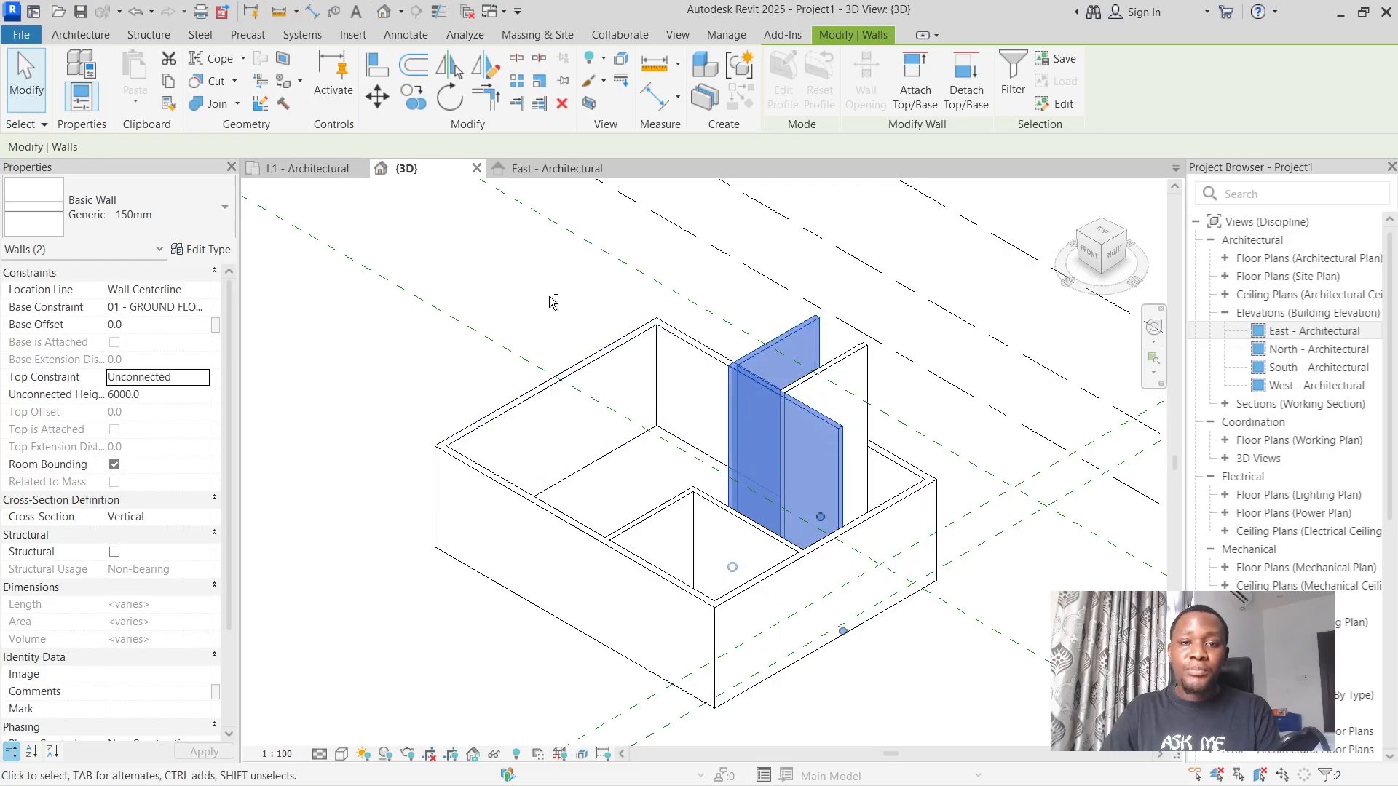
pyautogui.keyDown('ctrl'); pyautogui.click(806, 385); pyautogui.keyUp('ctrl')
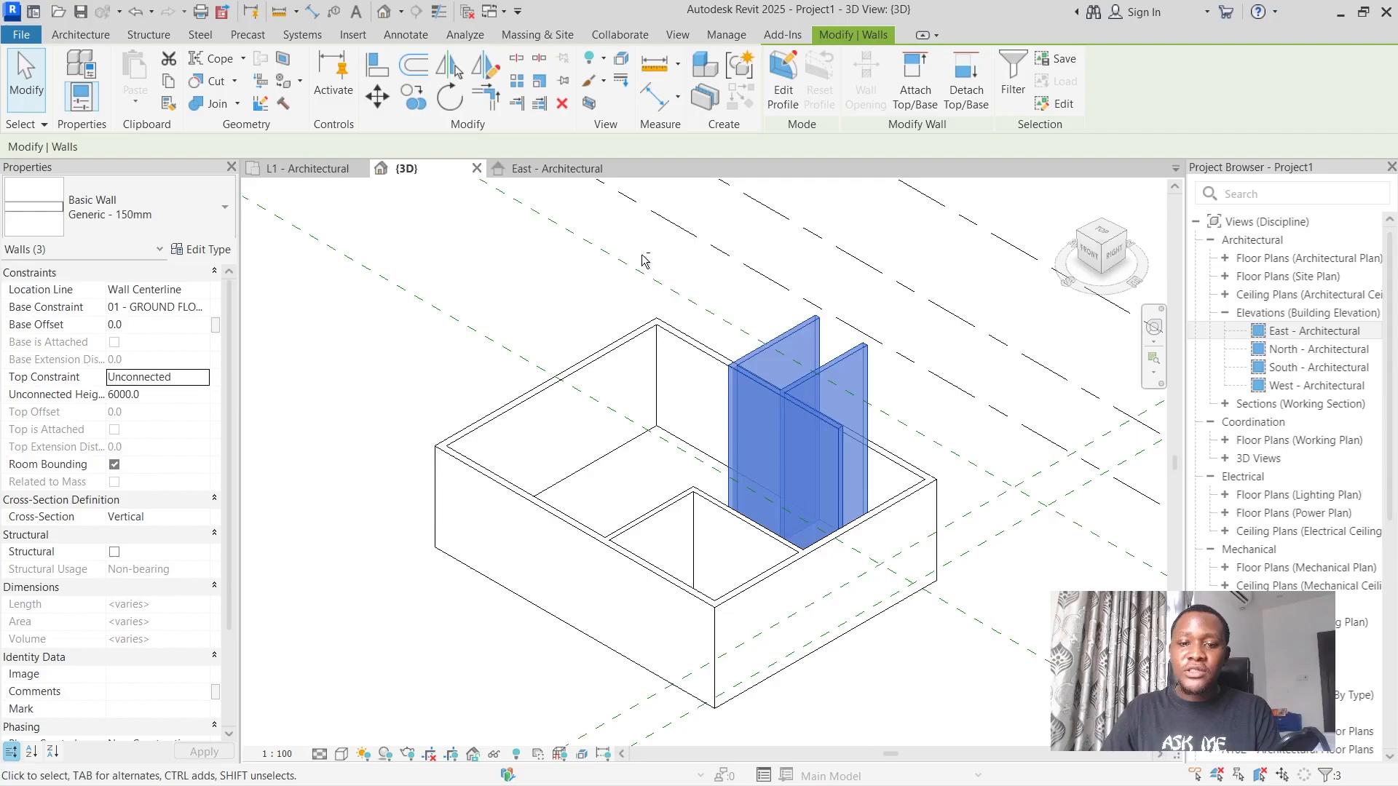
pyautogui.keyDown('shift'); pyautogui.click(811, 380); pyautogui.keyUp('shift')
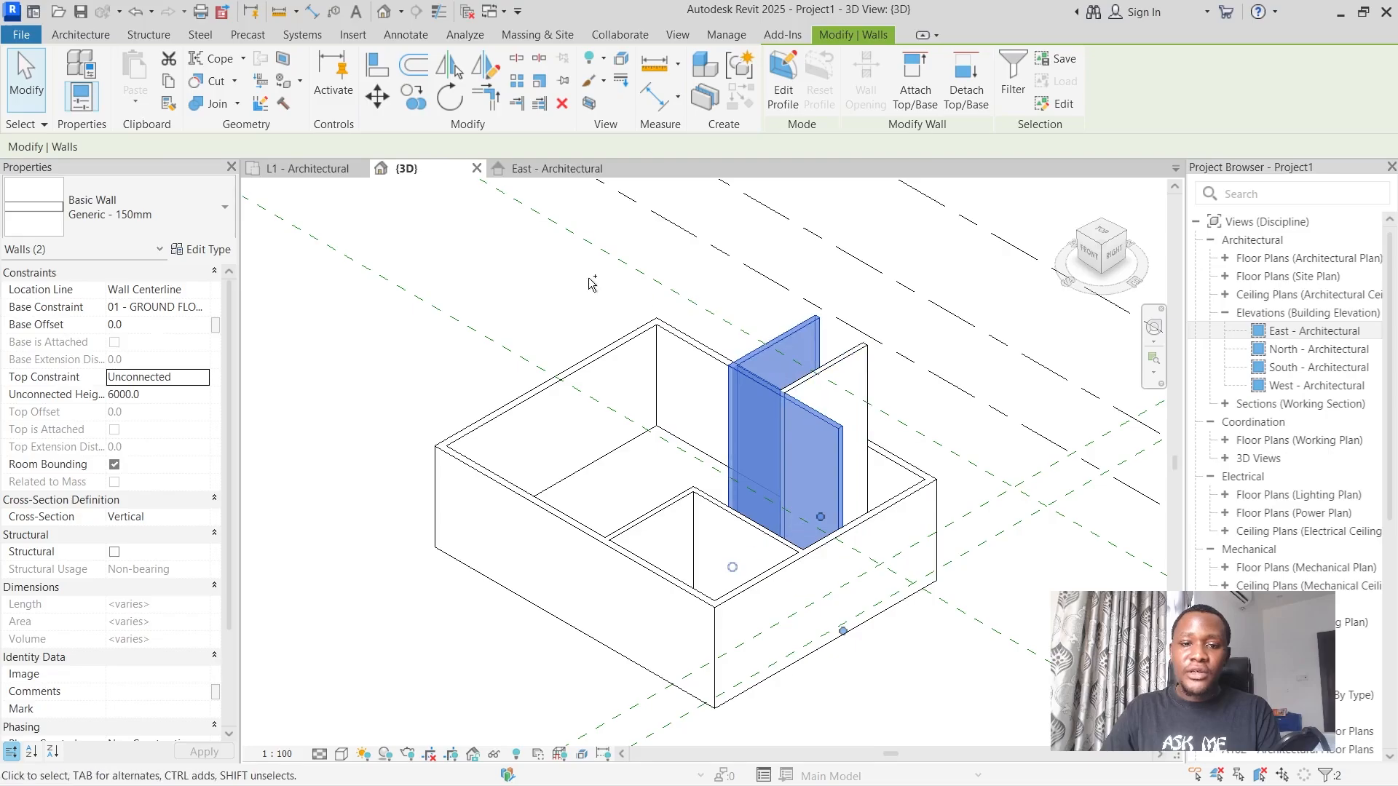
pyautogui.keyDown('ctrl'); pyautogui.click(795, 385); pyautogui.keyUp('ctrl')
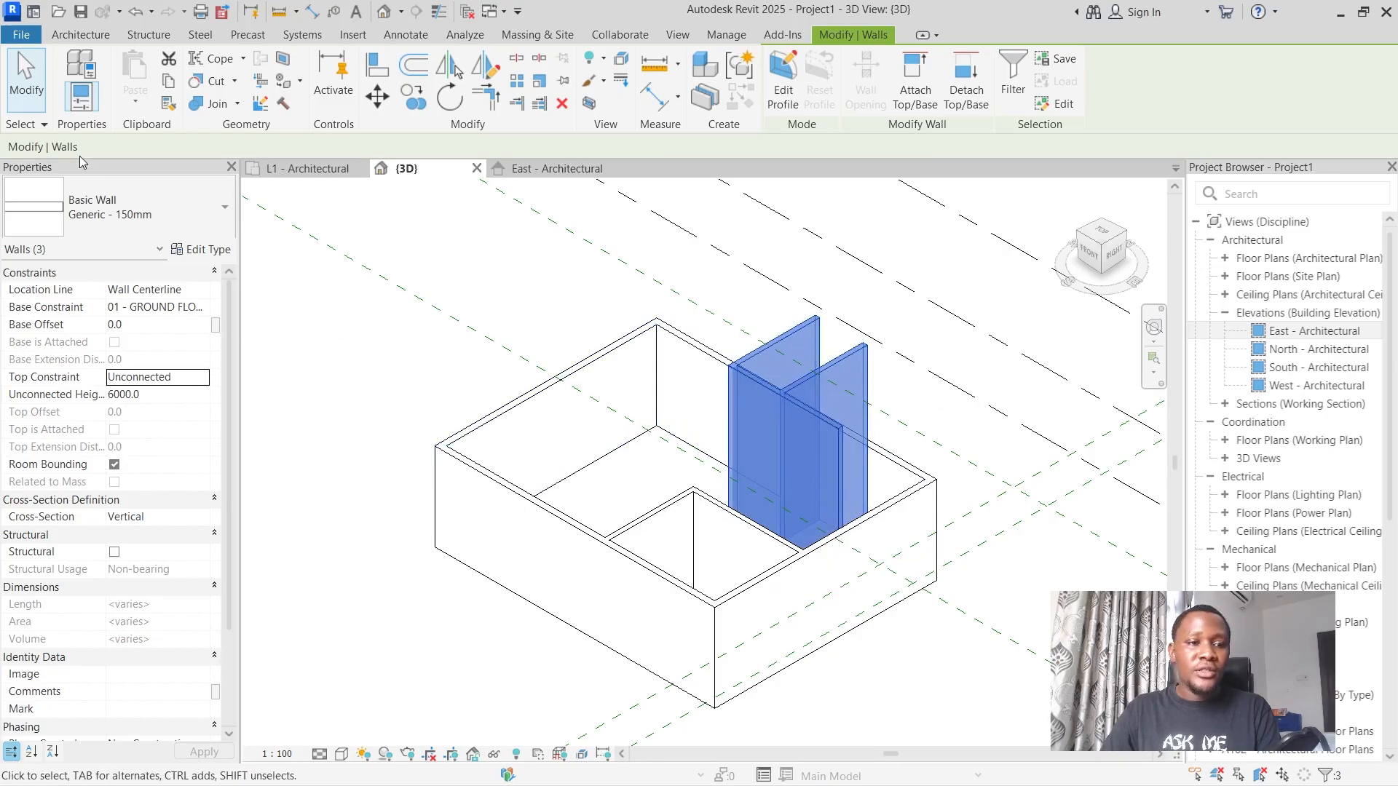
pyautogui.click(202, 378)
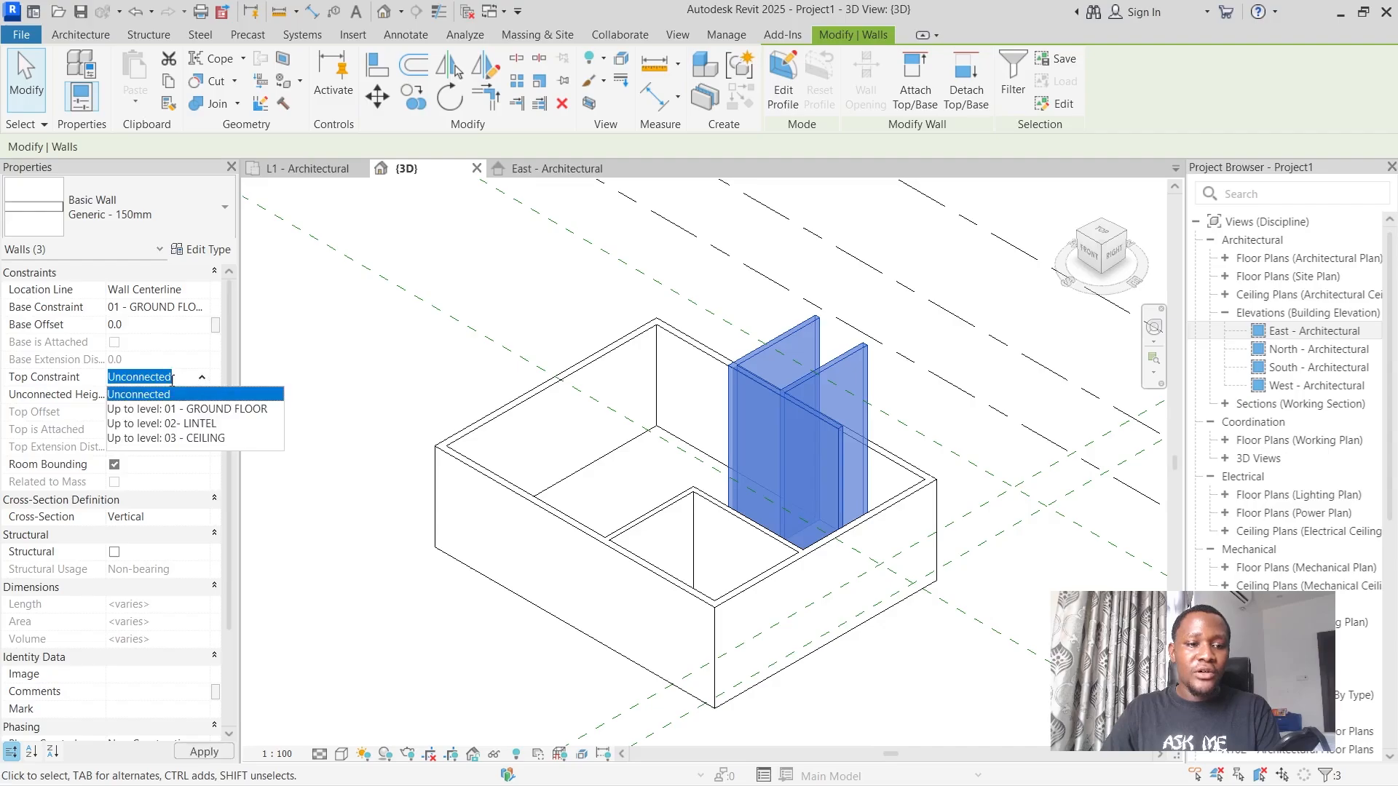
pyautogui.click(204, 439)
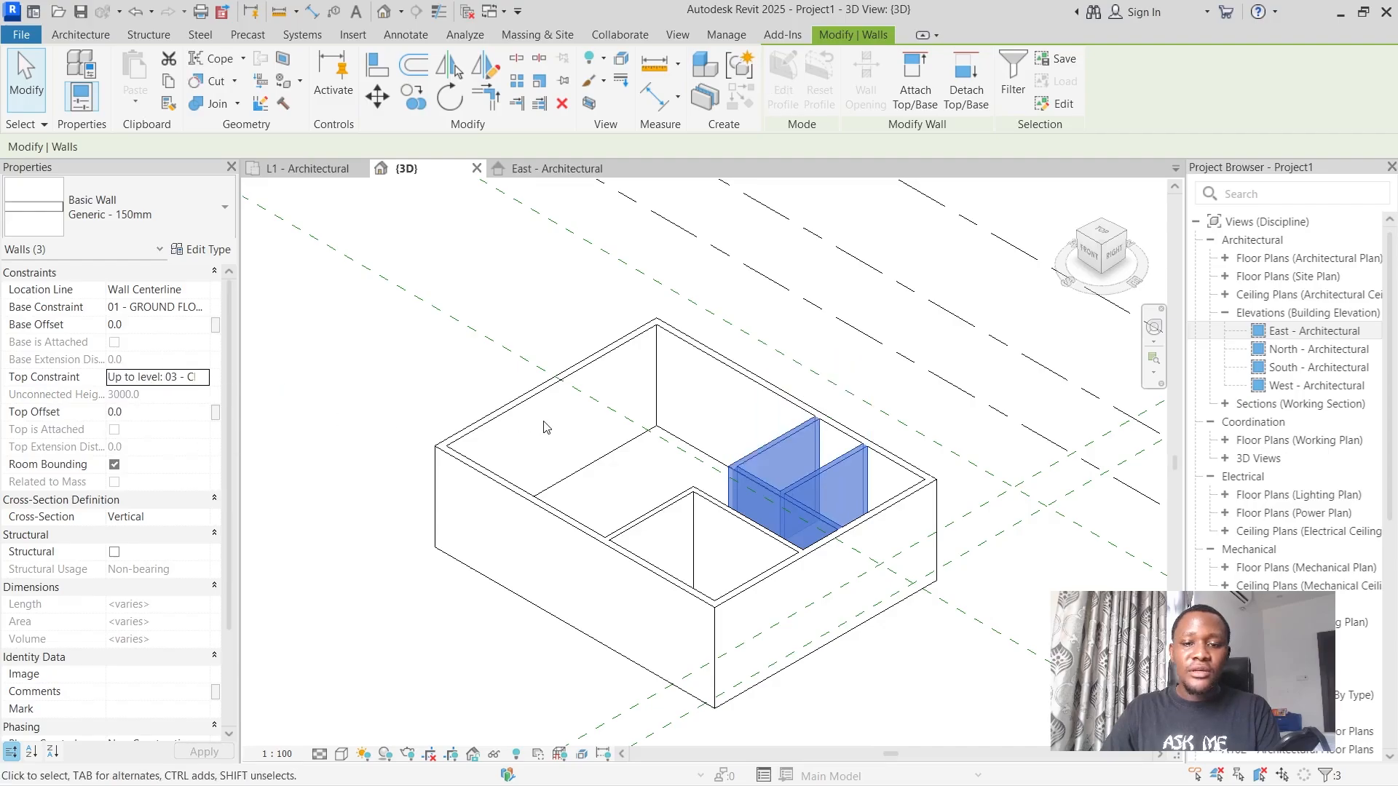
pyautogui.click(485, 321)
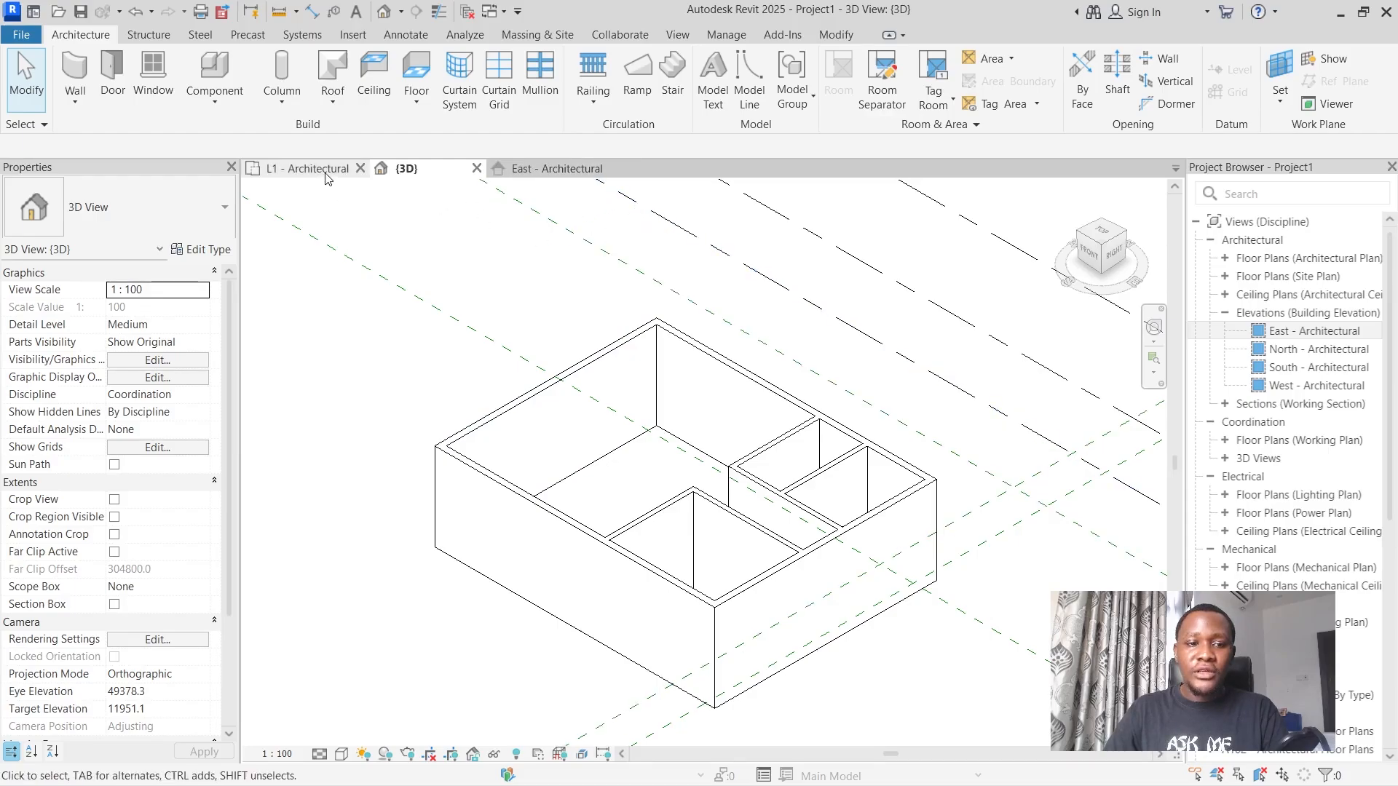
# Check the walls in the East elevation and start a Generic - 200mm Masonry wall in the L1 - Architectural floor plan.
pyautogui.click(557, 168)
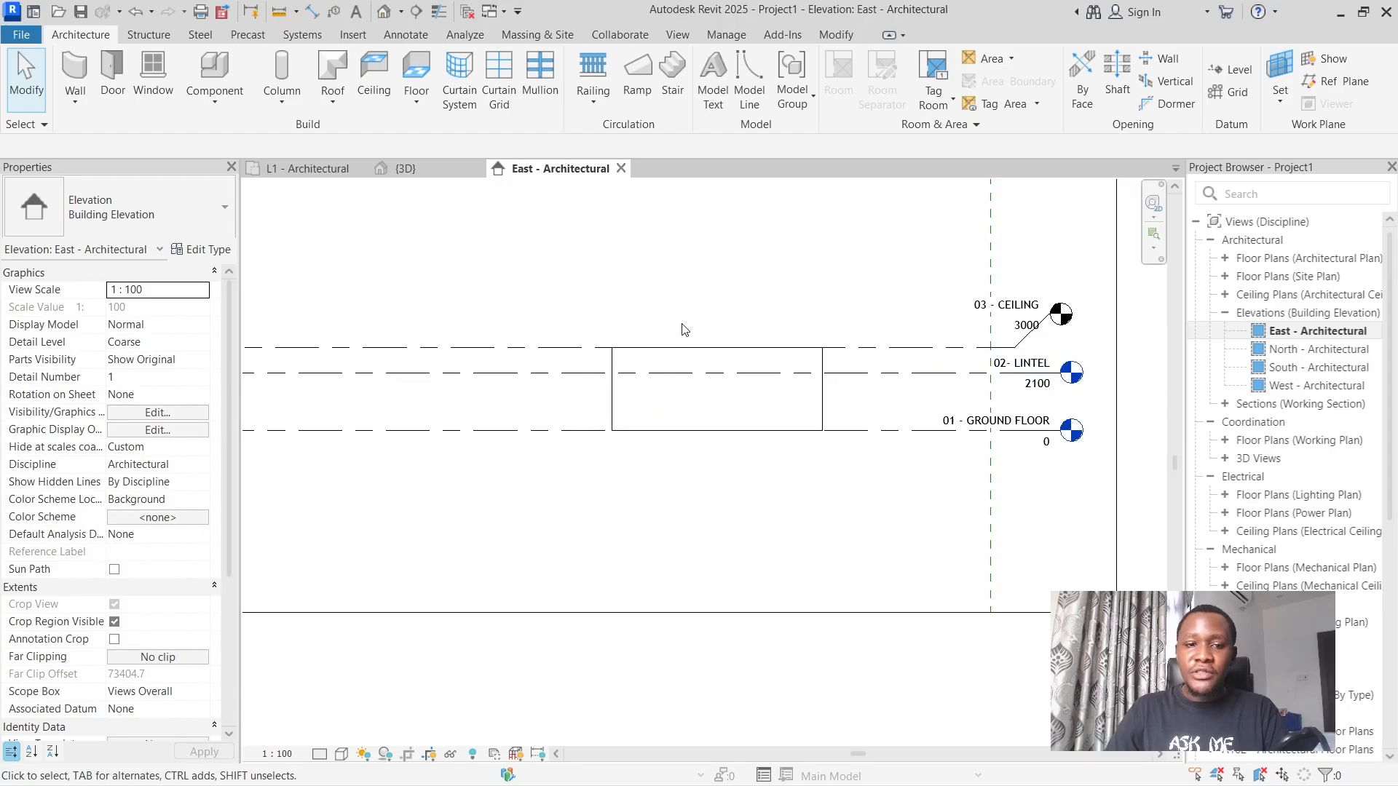
pyautogui.click(324, 172)
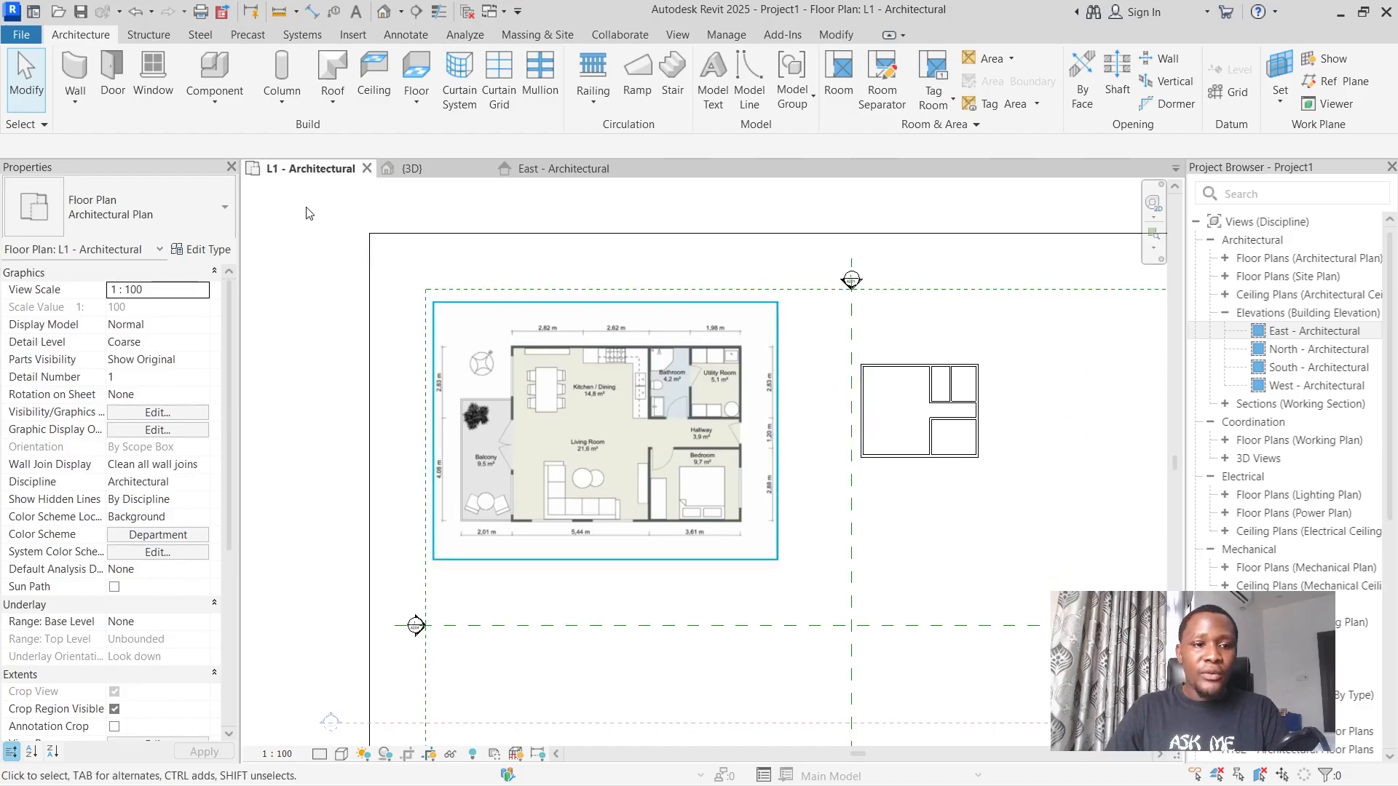
pyautogui.click(71, 67)
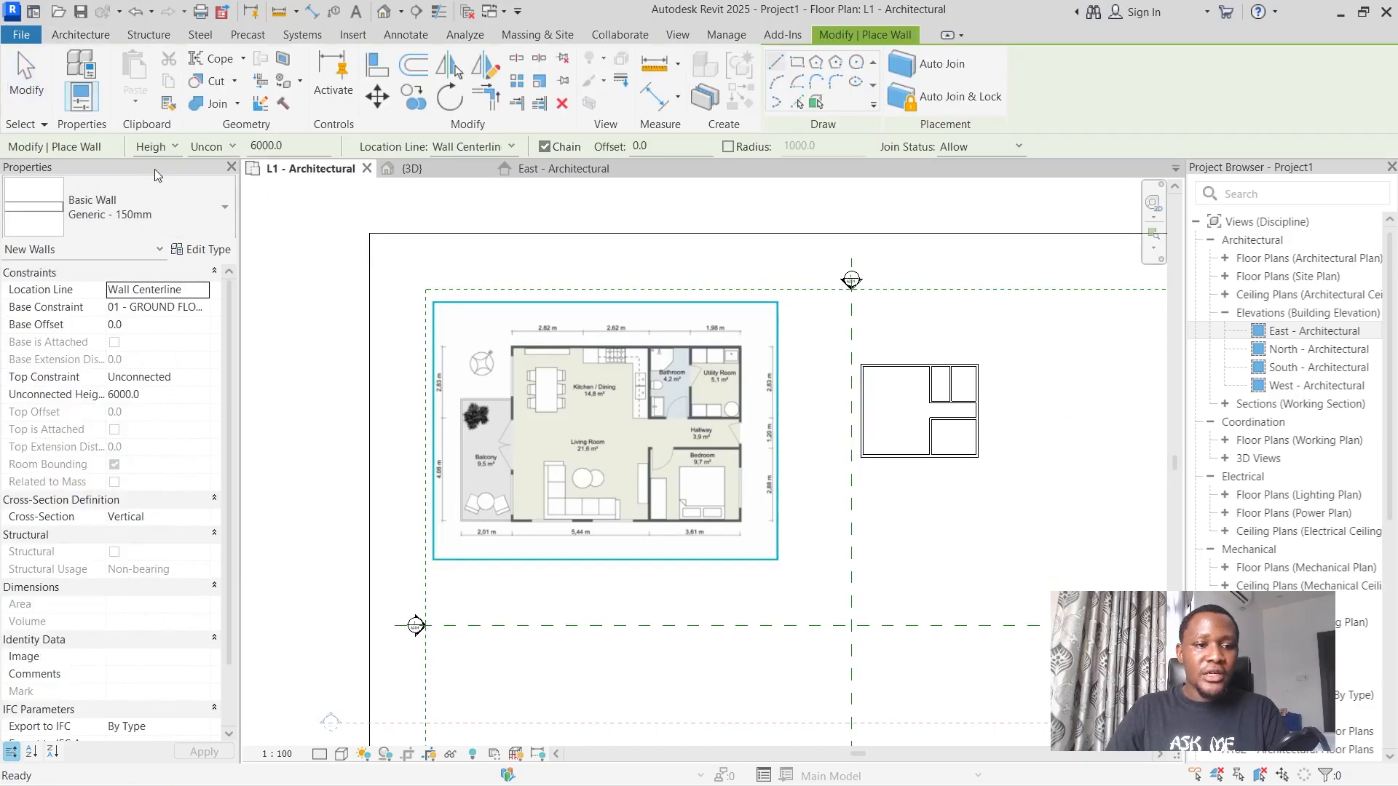
pyautogui.click(137, 207)
pyautogui.moveTo(142, 432)
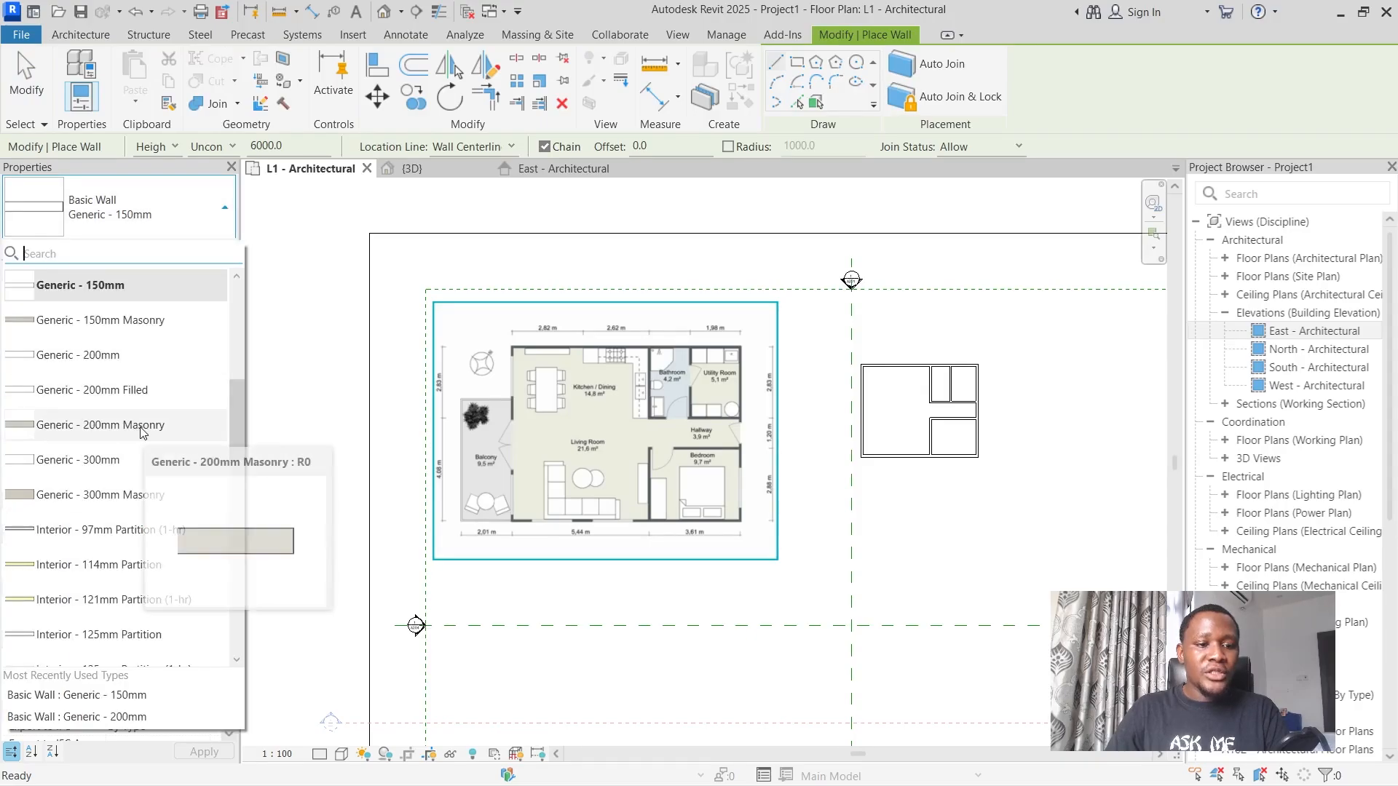
pyautogui.click(143, 425)
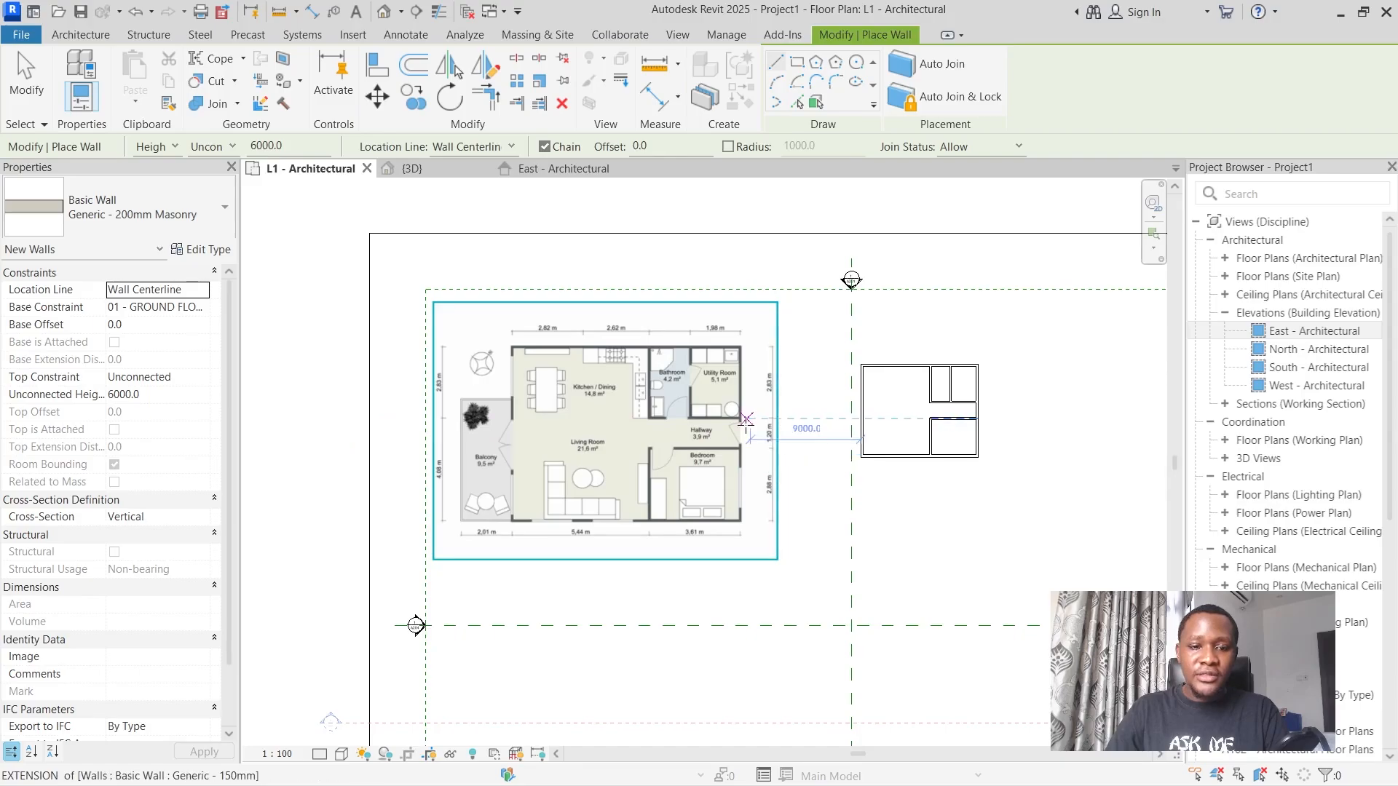
# Draw the balcony's lower wall 2200 mm outward from the house's lower-left corner, in line with the bottom exterior wall.
pyautogui.scroll(1, 749, 426)
pyautogui.scroll(3, 374, 518)
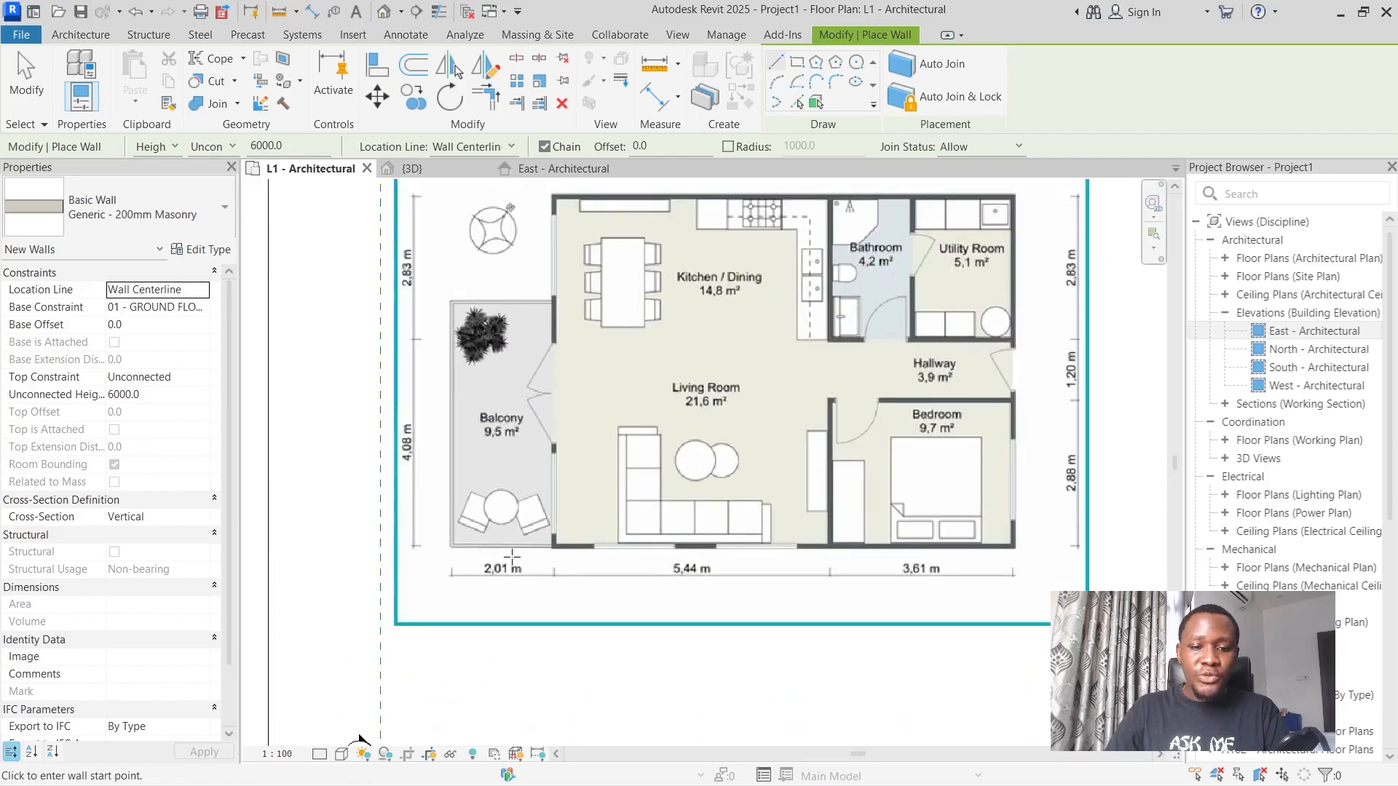
pyautogui.scroll(-4, 771, 482)
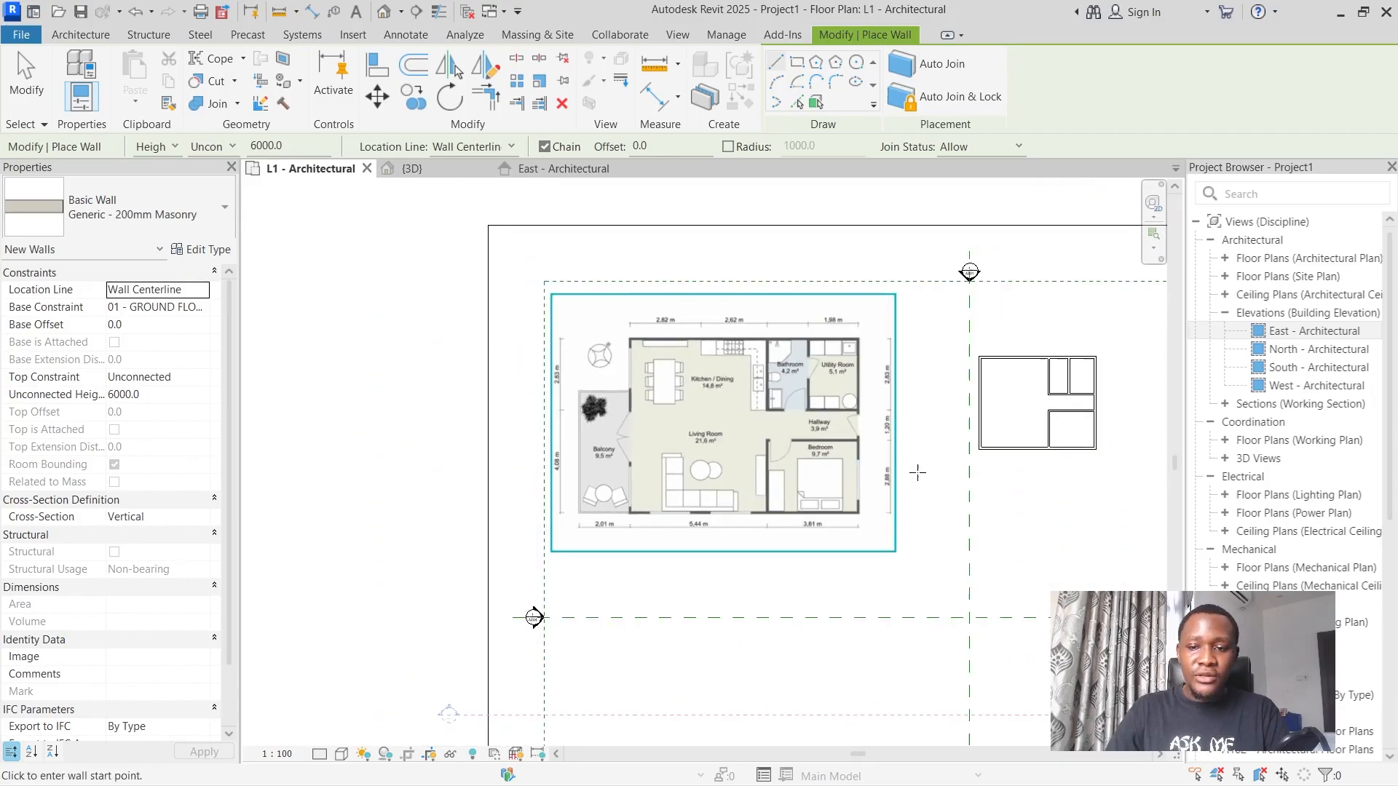
pyautogui.scroll(3, 946, 466)
pyautogui.scroll(6, 984, 461)
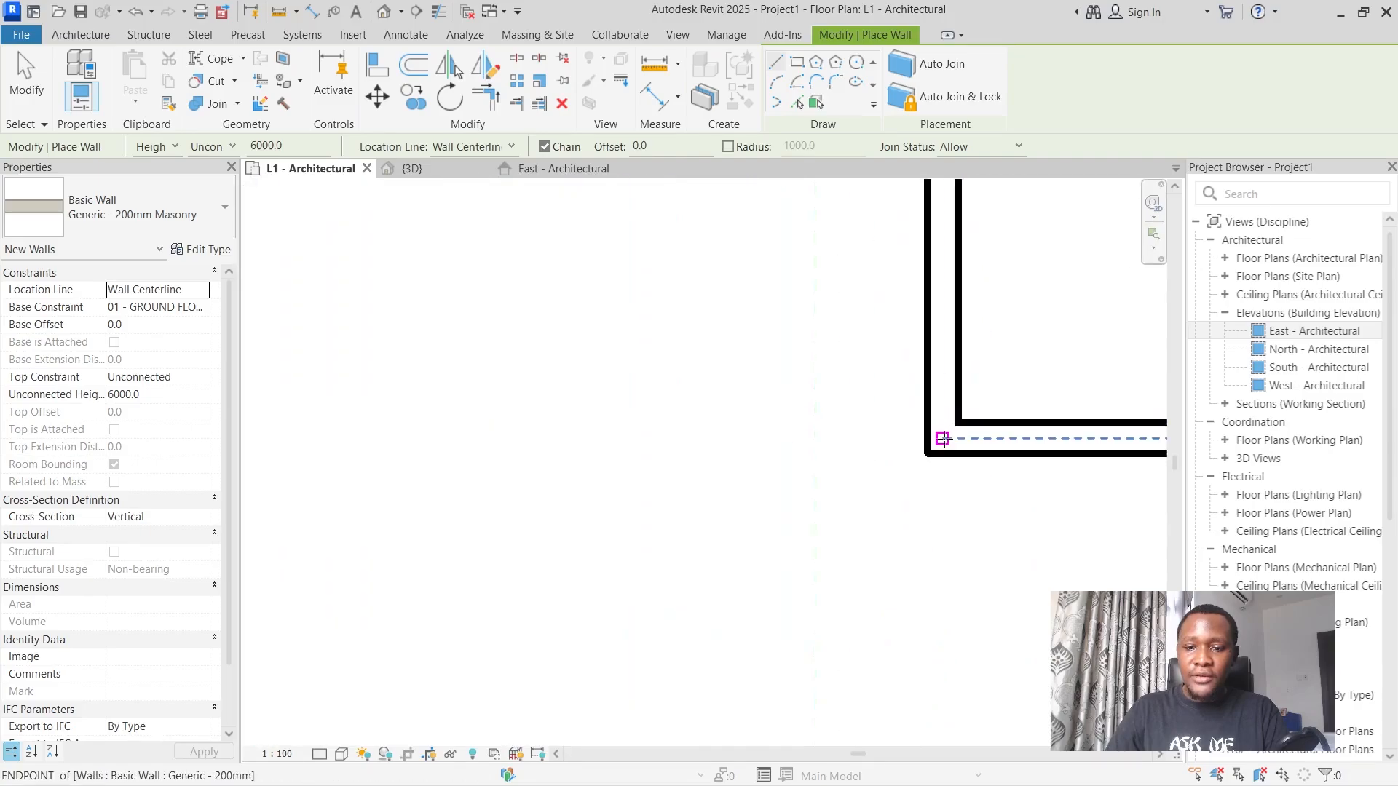
pyautogui.click(942, 438)
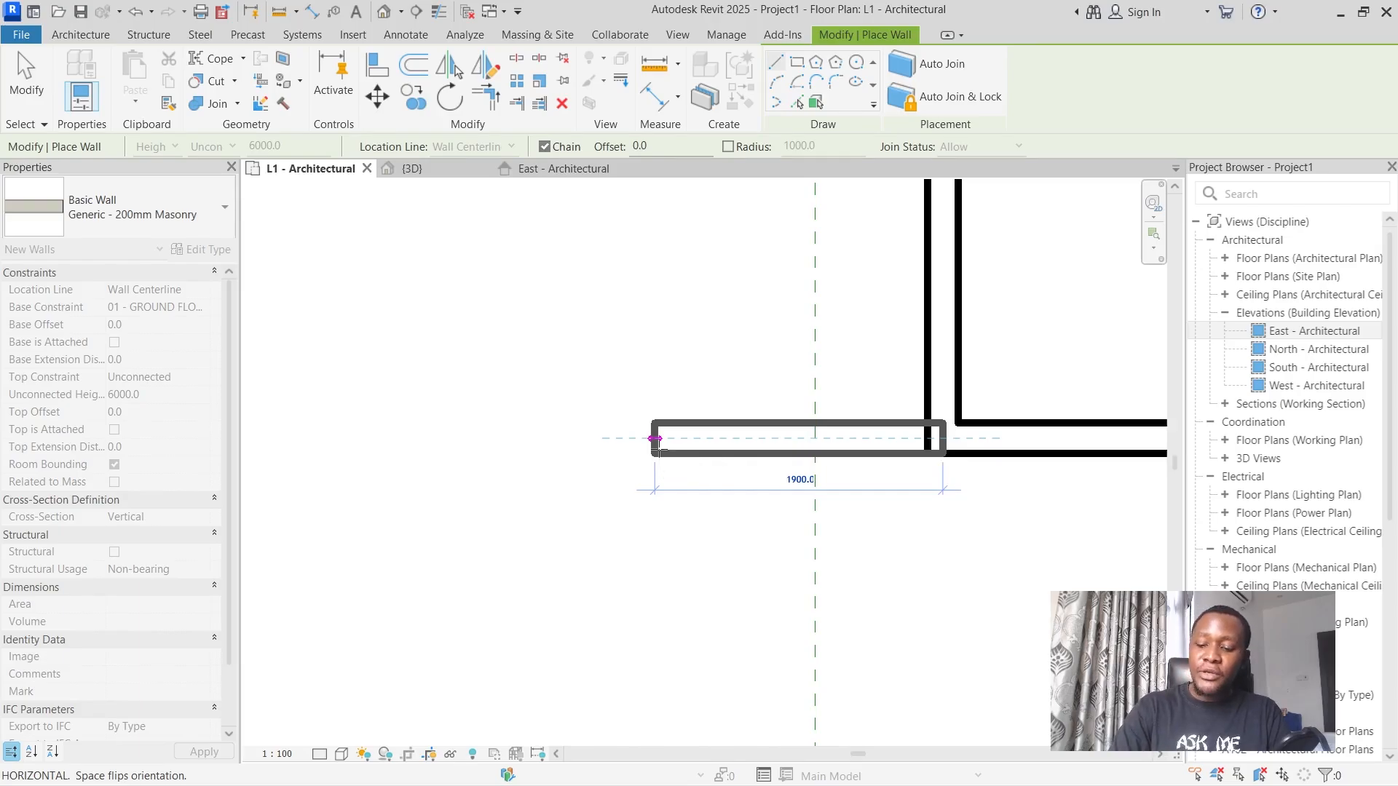
pyautogui.write('2200')
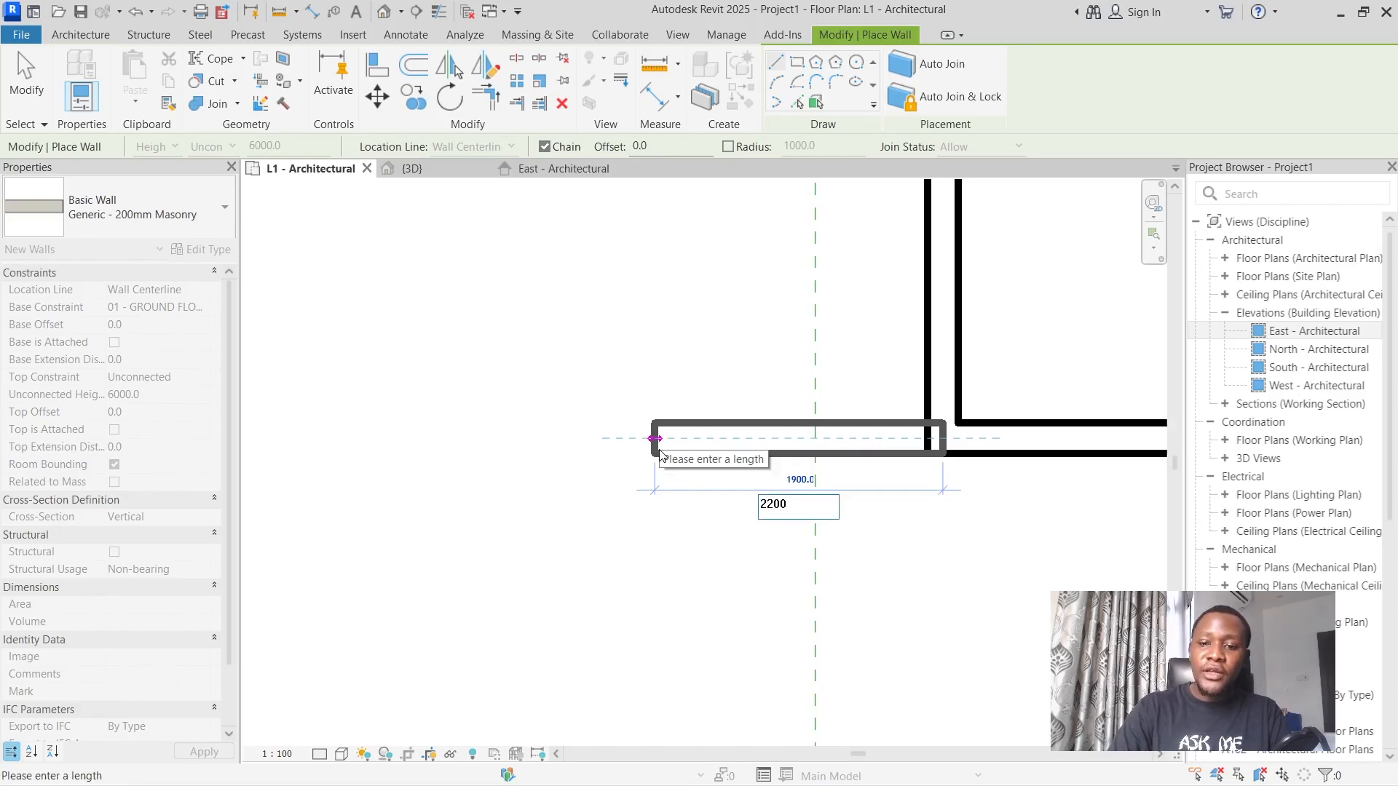
pyautogui.press('Return')
pyautogui.scroll(-4, 633, 470)
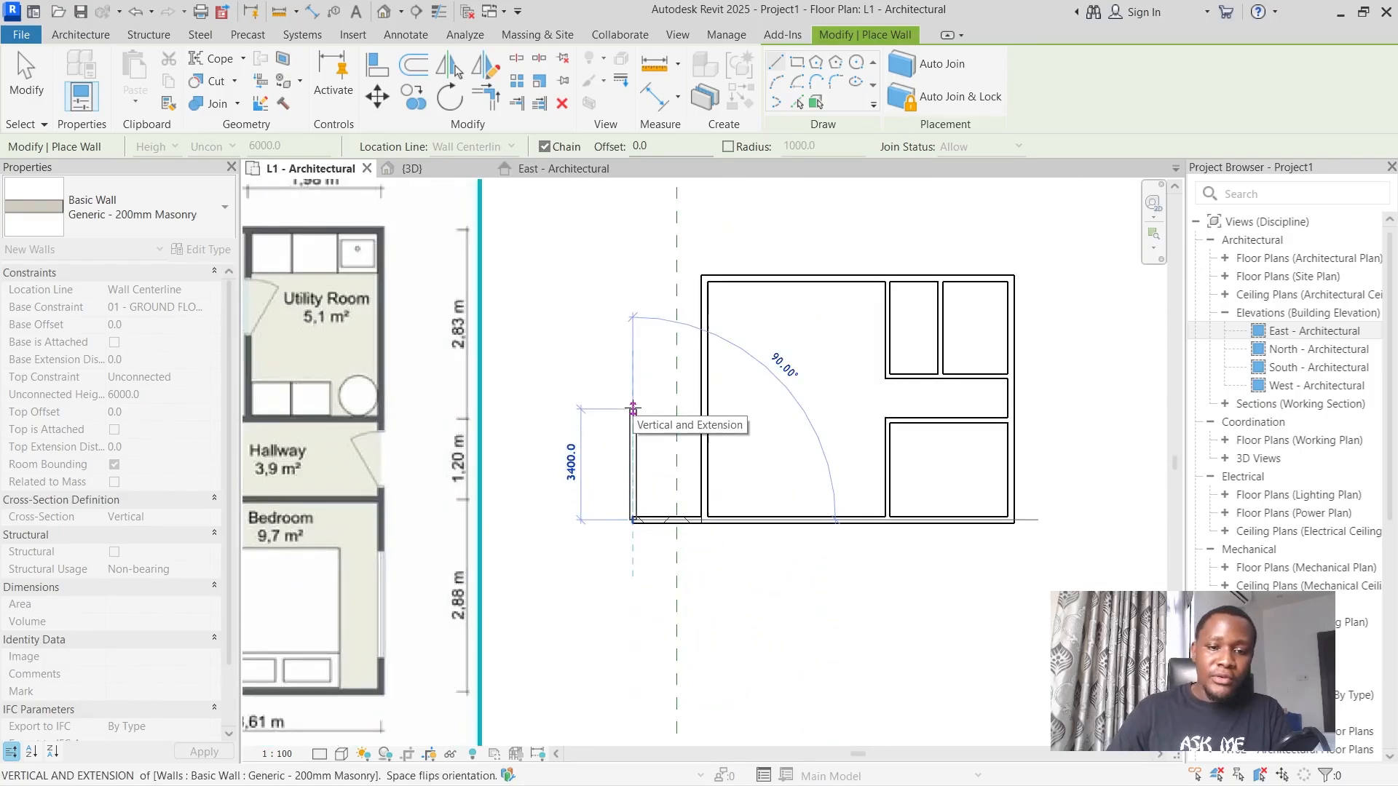
# Draw the balcony's outer wall about 4800 mm upward and close it with a horizontal wall back to the house's left wall.
pyautogui.scroll(-5, 742, 391)
pyautogui.scroll(5, 464, 430)
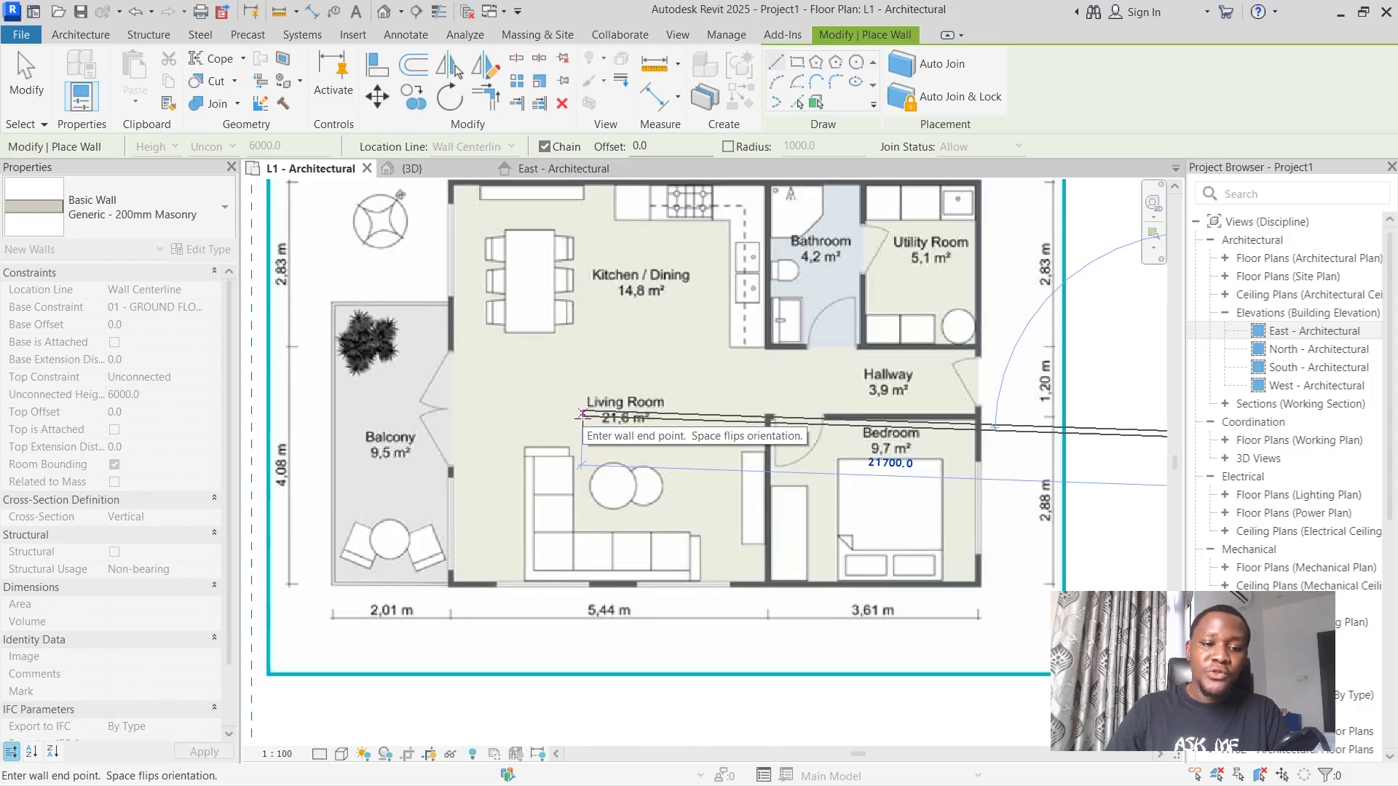
pyautogui.scroll(-5, 605, 466)
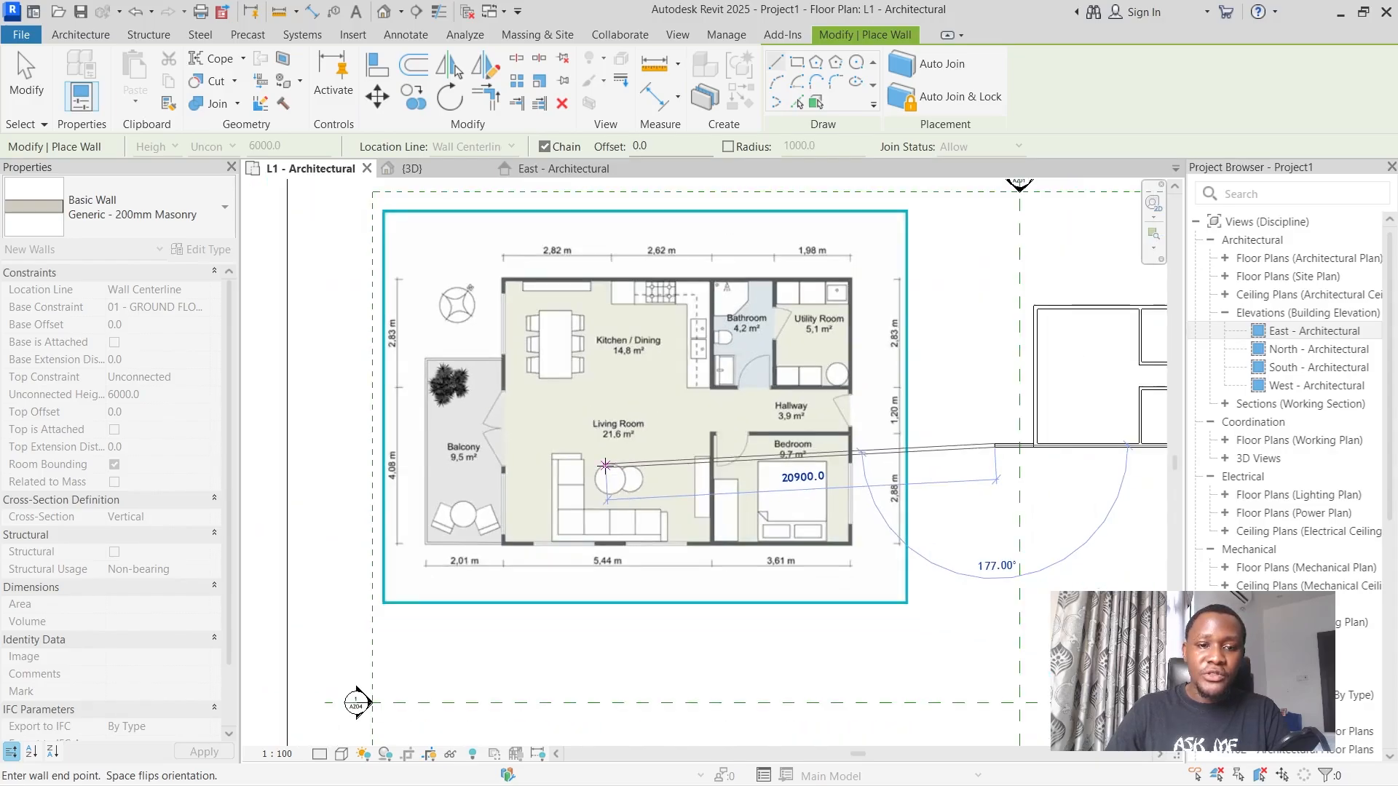
pyautogui.click(900, 451)
pyautogui.scroll(5, 884, 397)
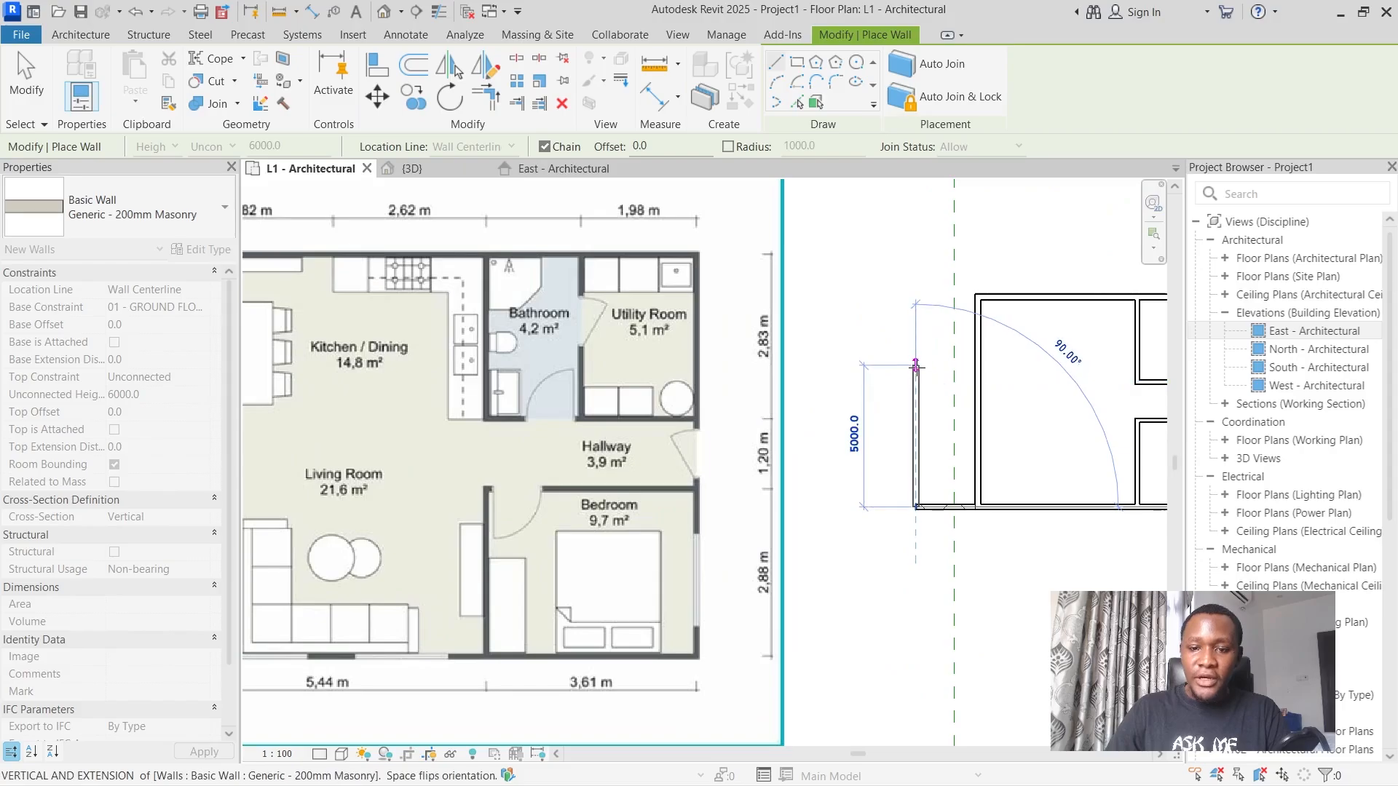
pyautogui.scroll(-2, 916, 379)
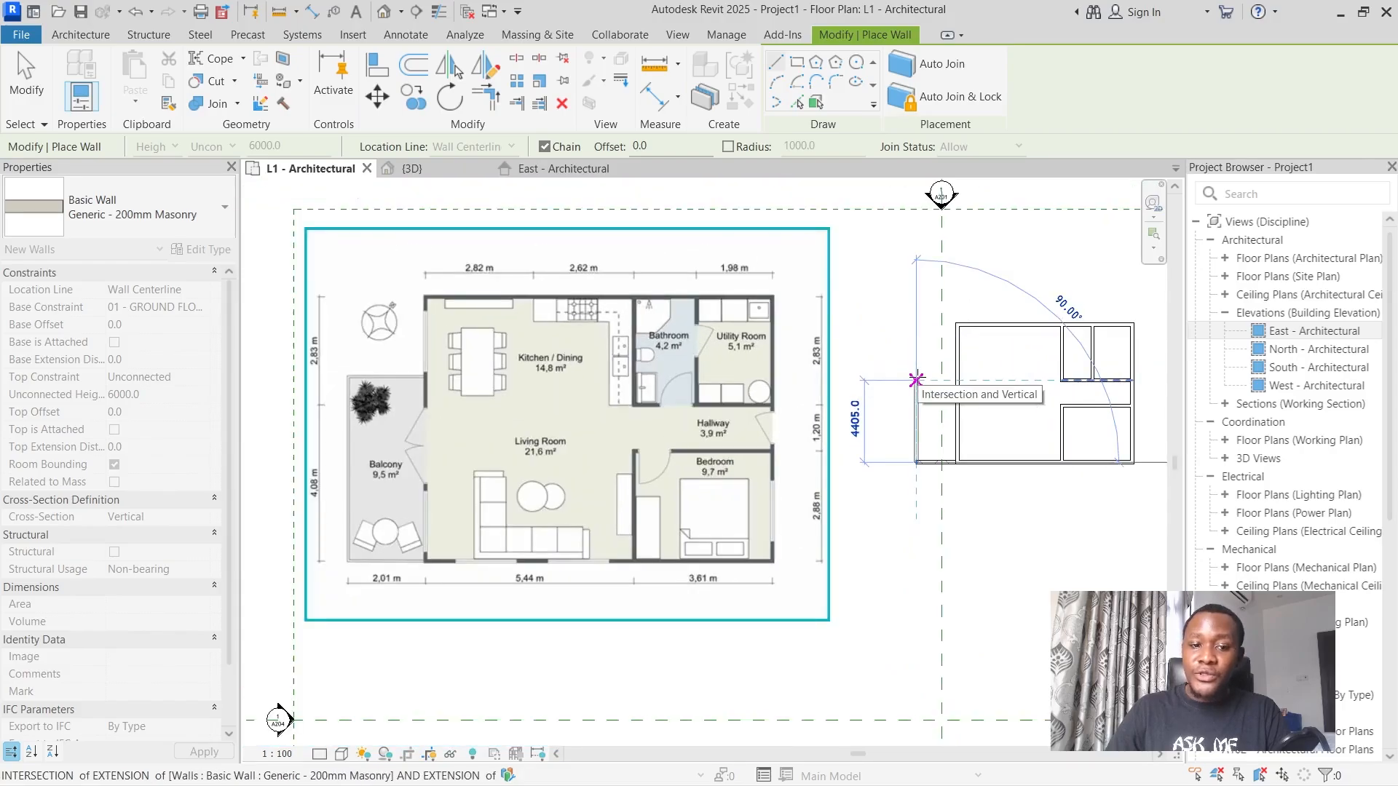
pyautogui.scroll(1, 916, 379)
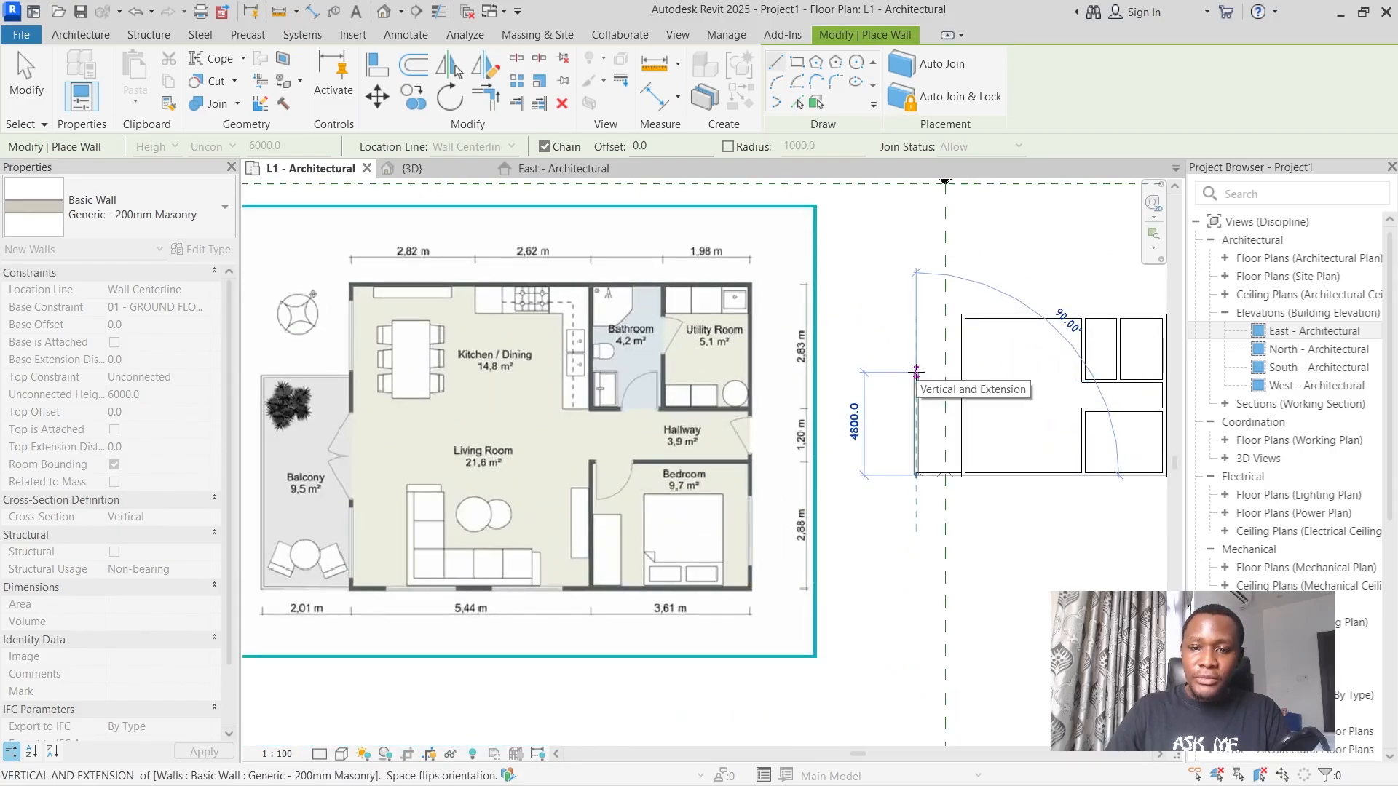
pyautogui.click(916, 372)
pyautogui.click(963, 372)
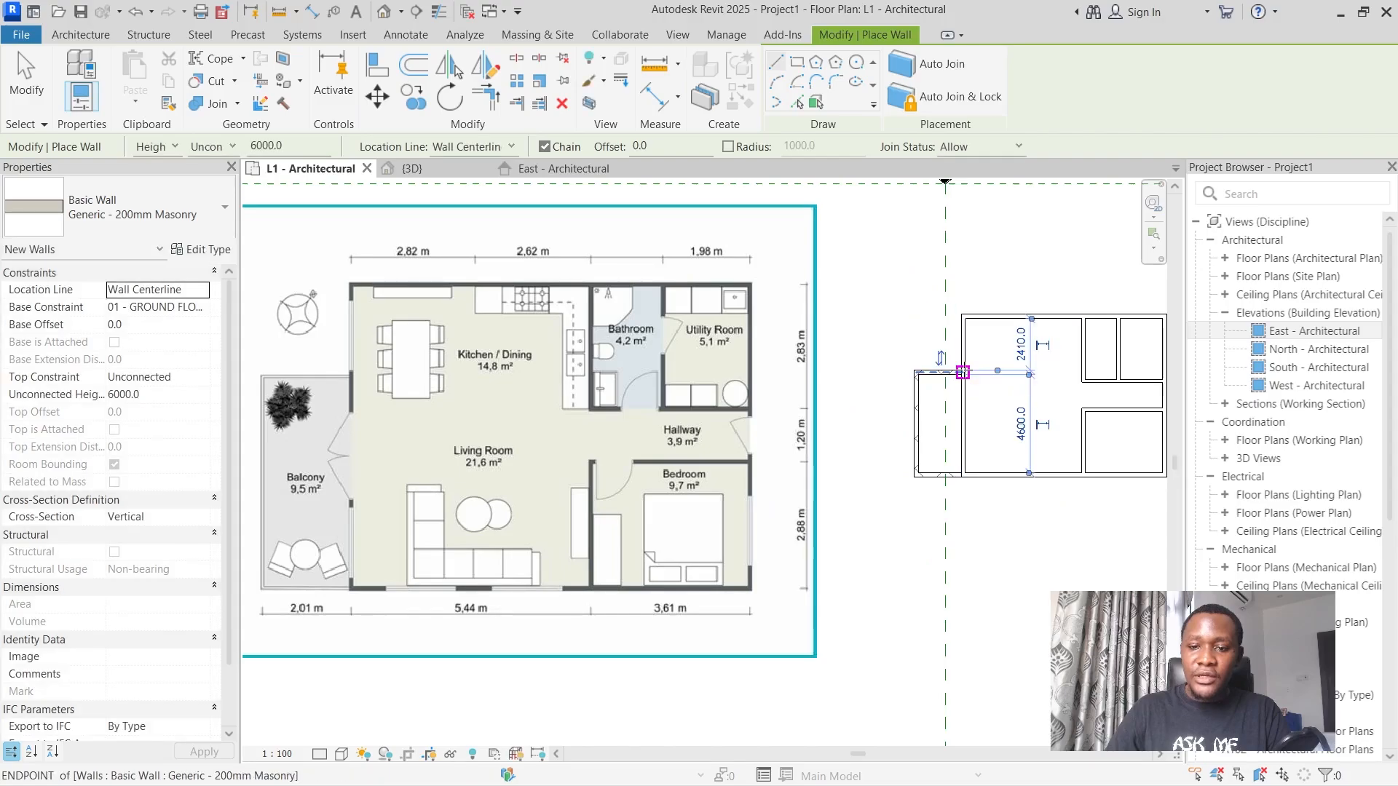
pyautogui.press('Escape')
pyautogui.press('Escape')
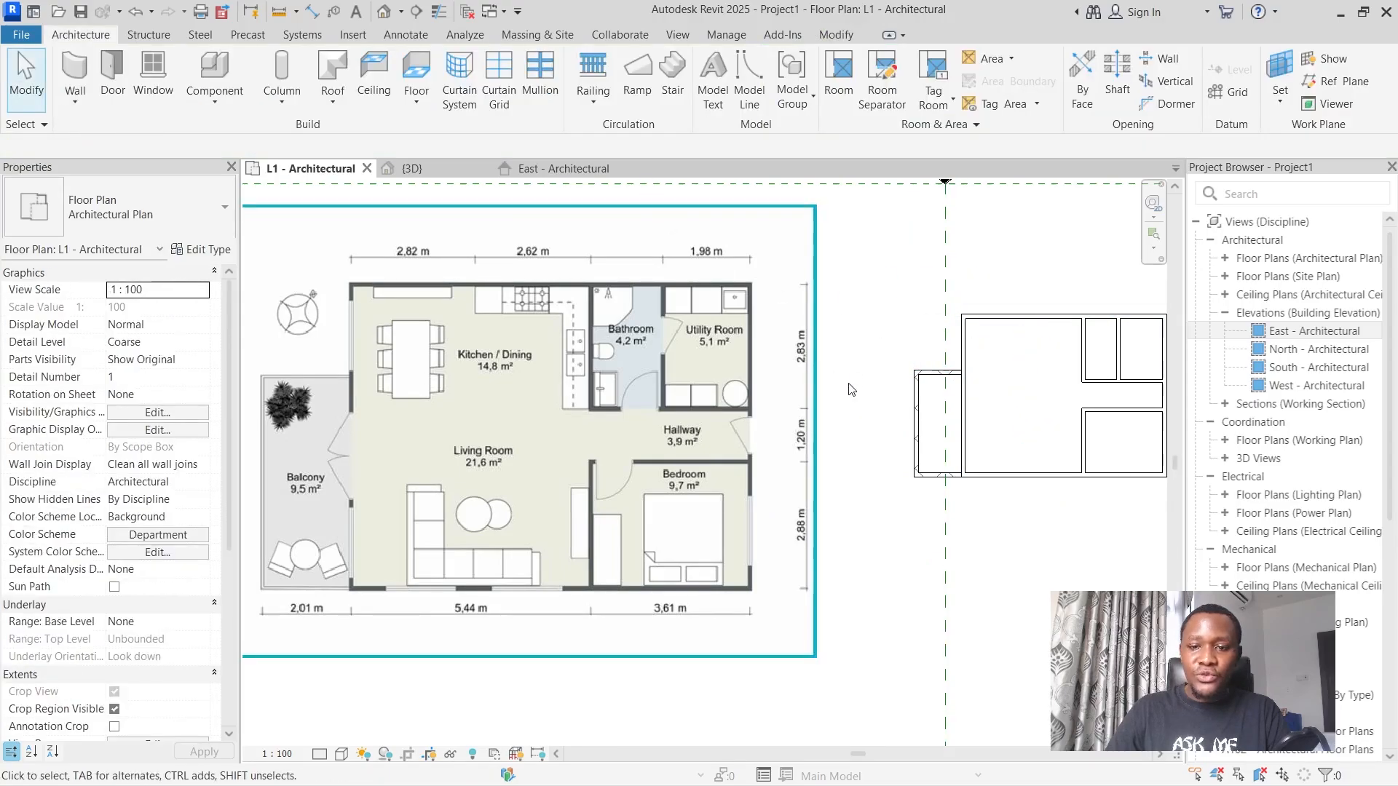
# Examine the balcony walls in the L1 plan, the 3D view and the East and North elevations, and close the North elevation.
pyautogui.scroll(4, 971, 416)
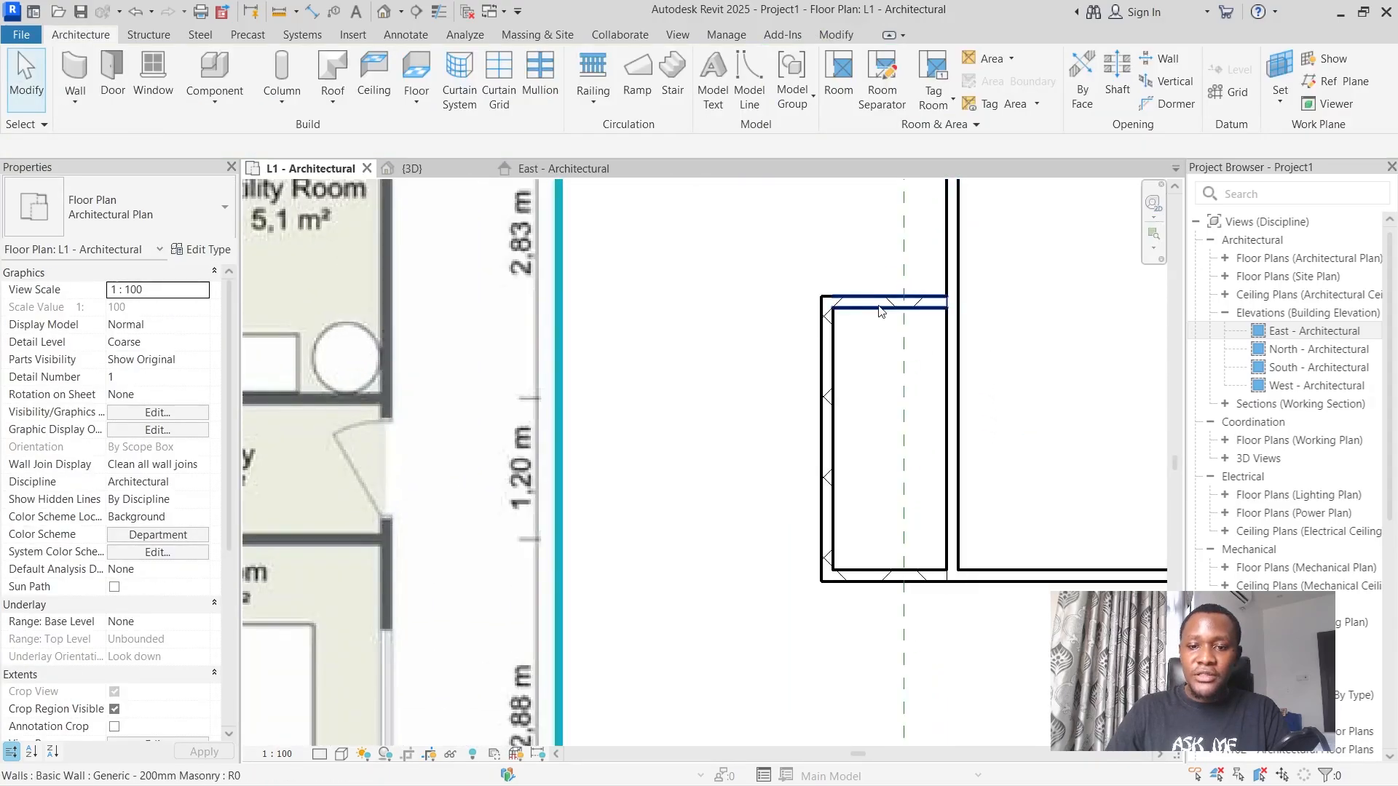
pyautogui.scroll(-3, 785, 384)
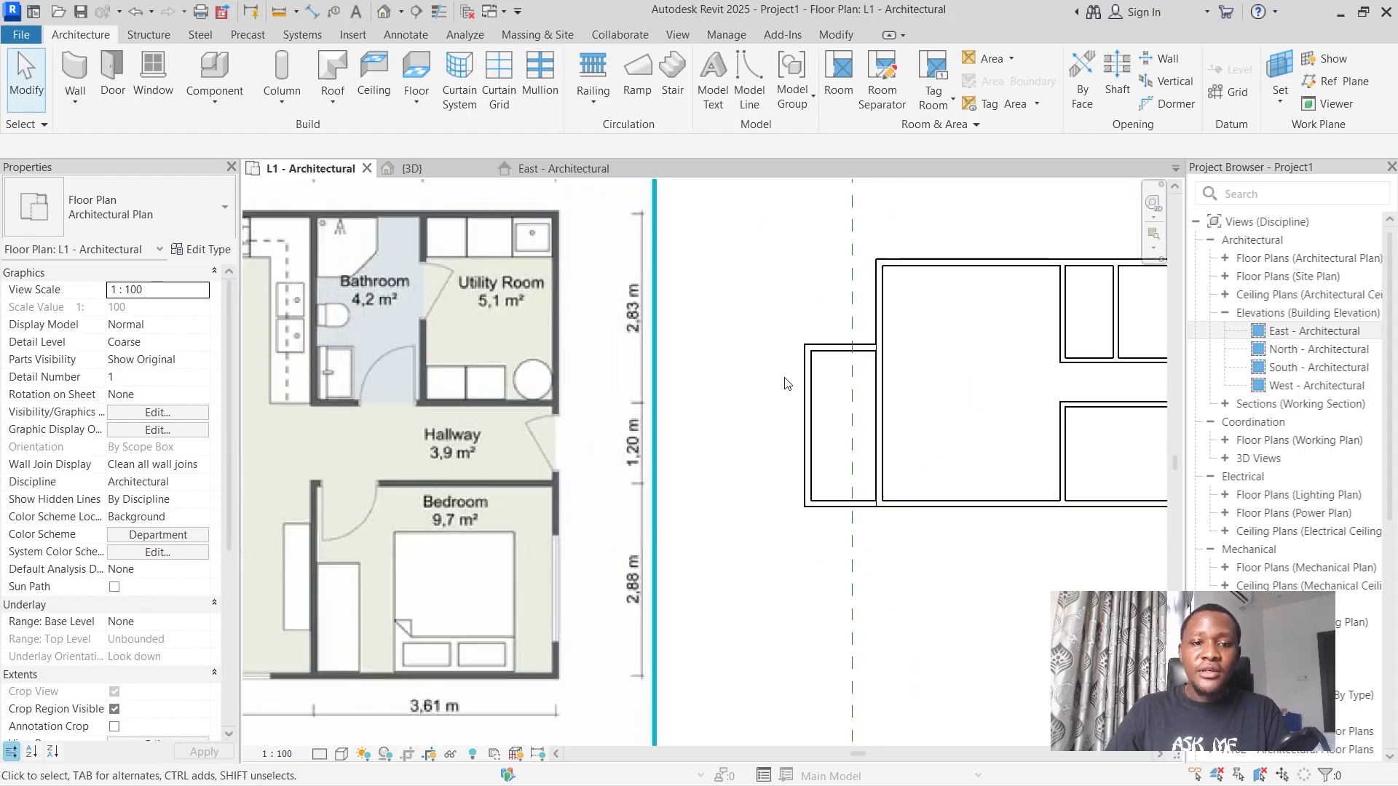
pyautogui.click(431, 173)
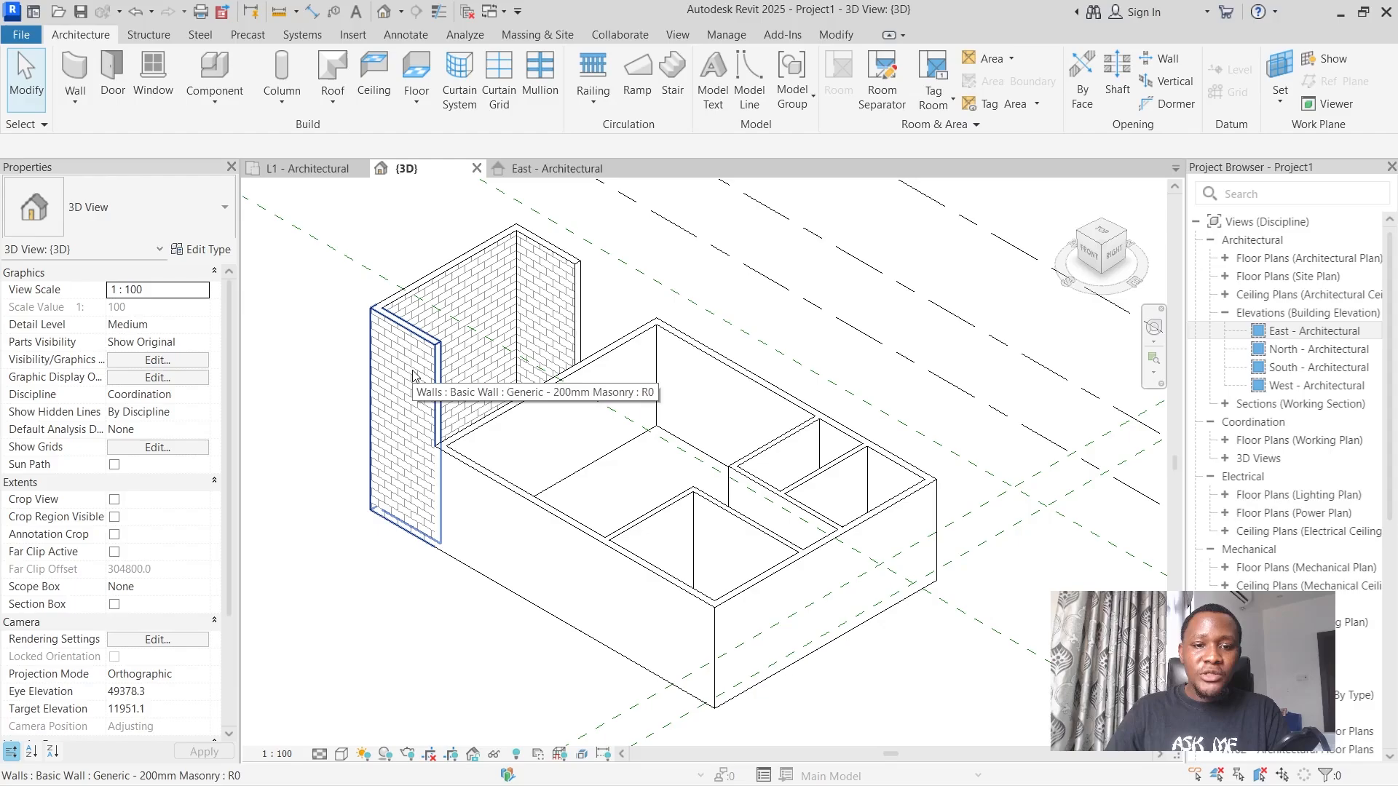
pyautogui.click(547, 173)
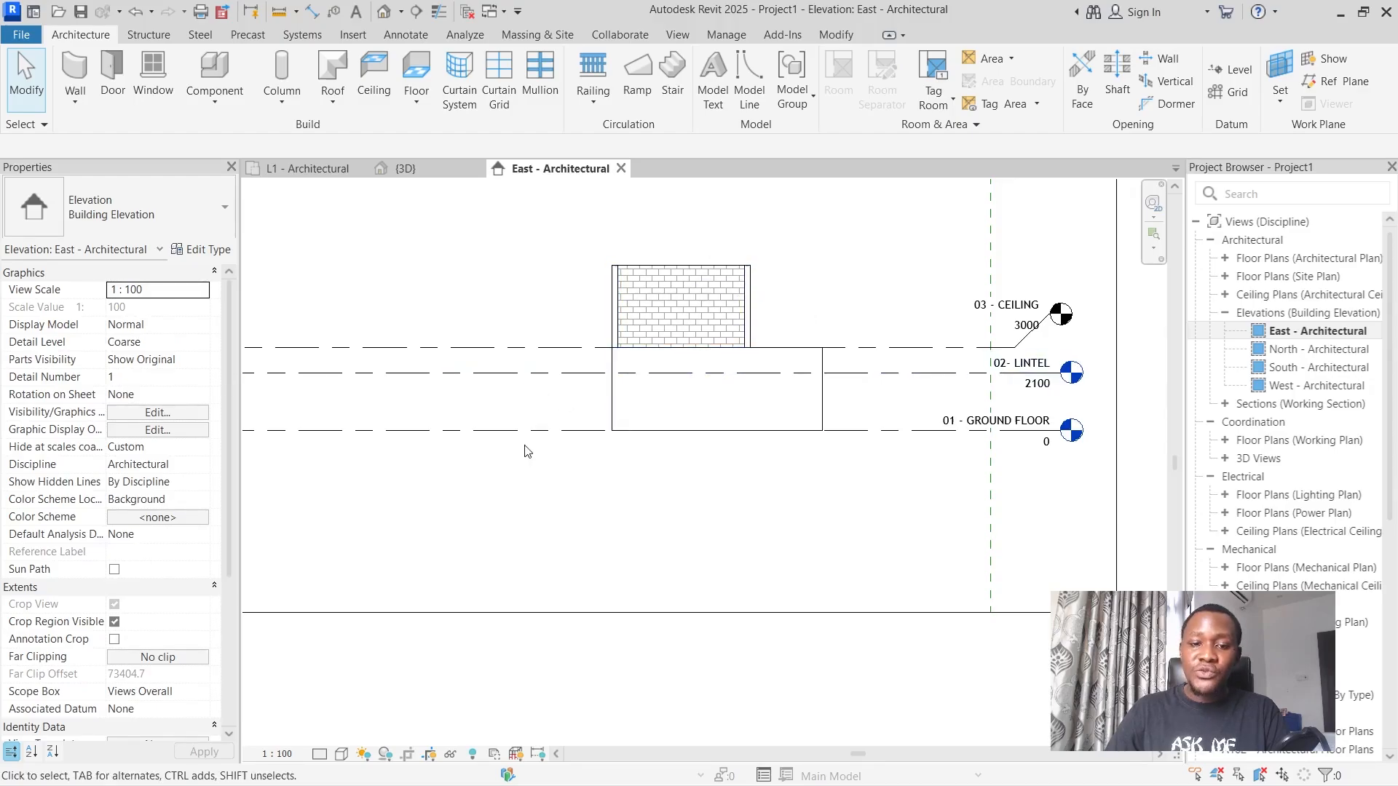
pyautogui.doubleClick(1312, 351)
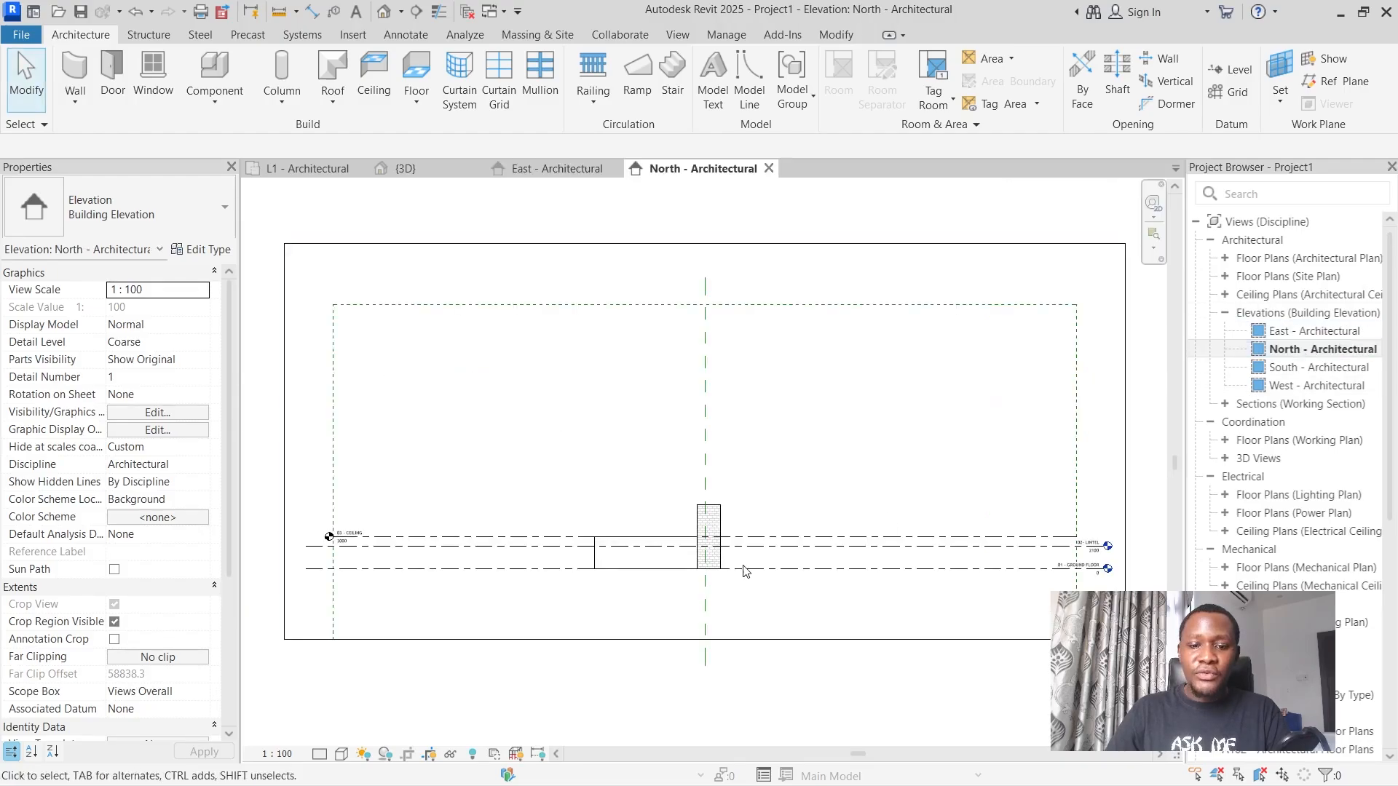
pyautogui.scroll(3, 704, 575)
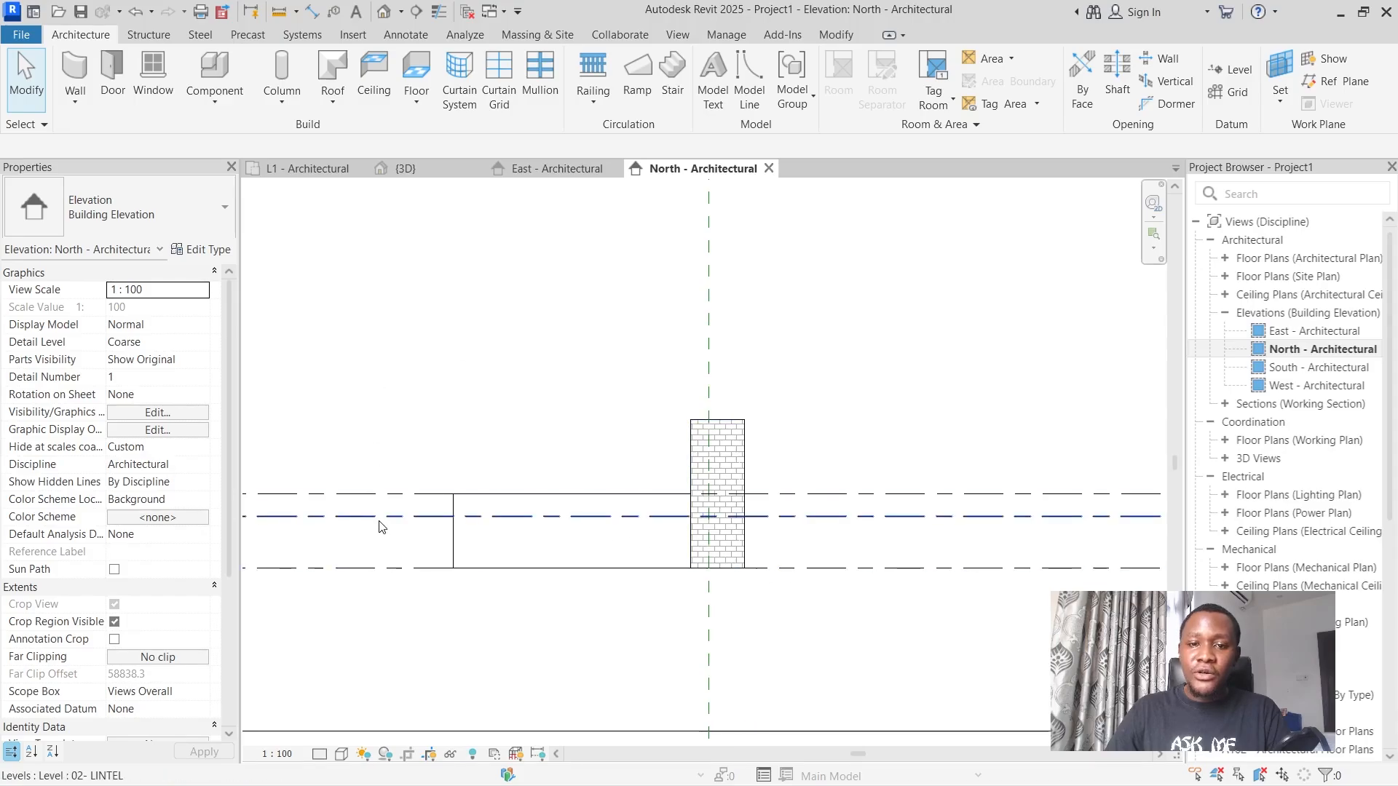
pyautogui.click(768, 168)
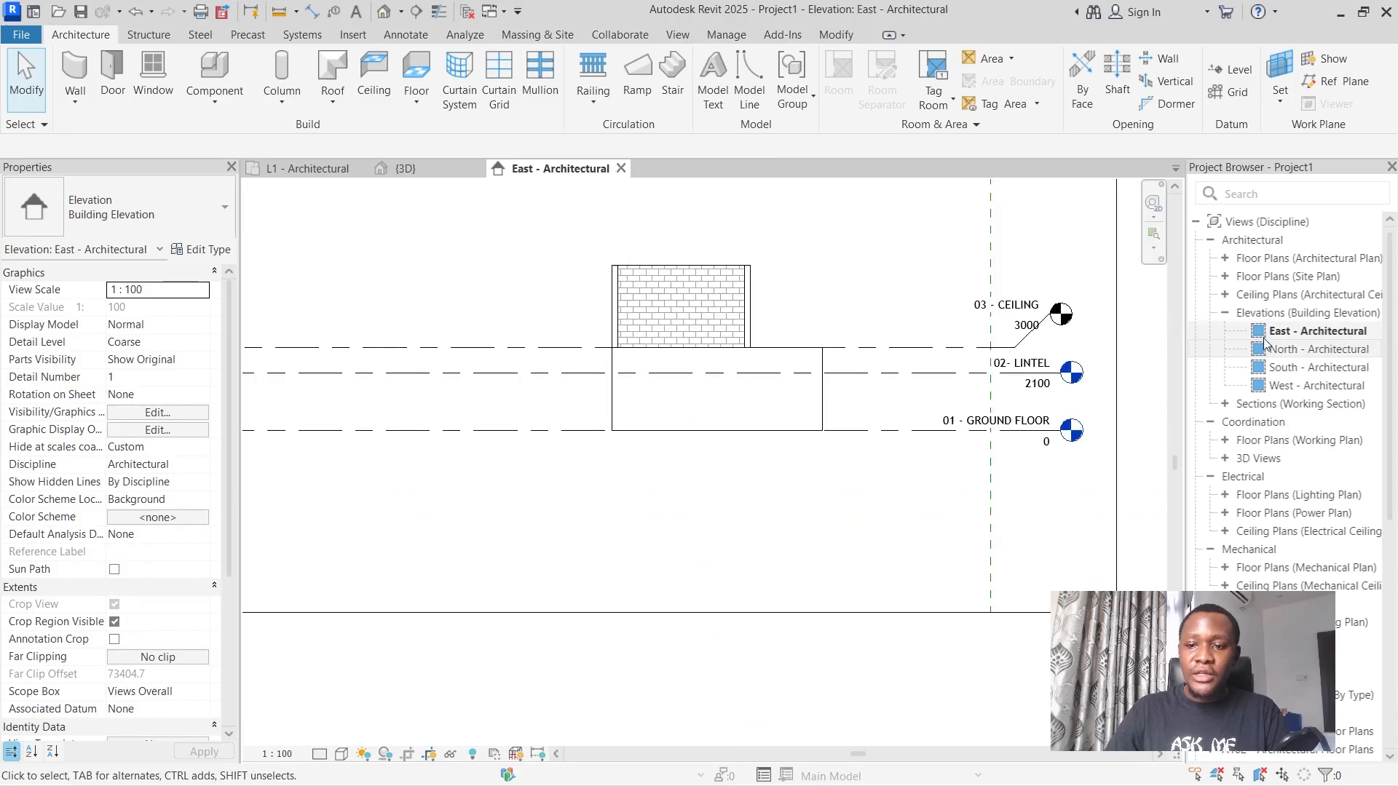
# Open the South - Architectural elevation and examine the balcony walls against the levels.
pyautogui.doubleClick(1287, 368)
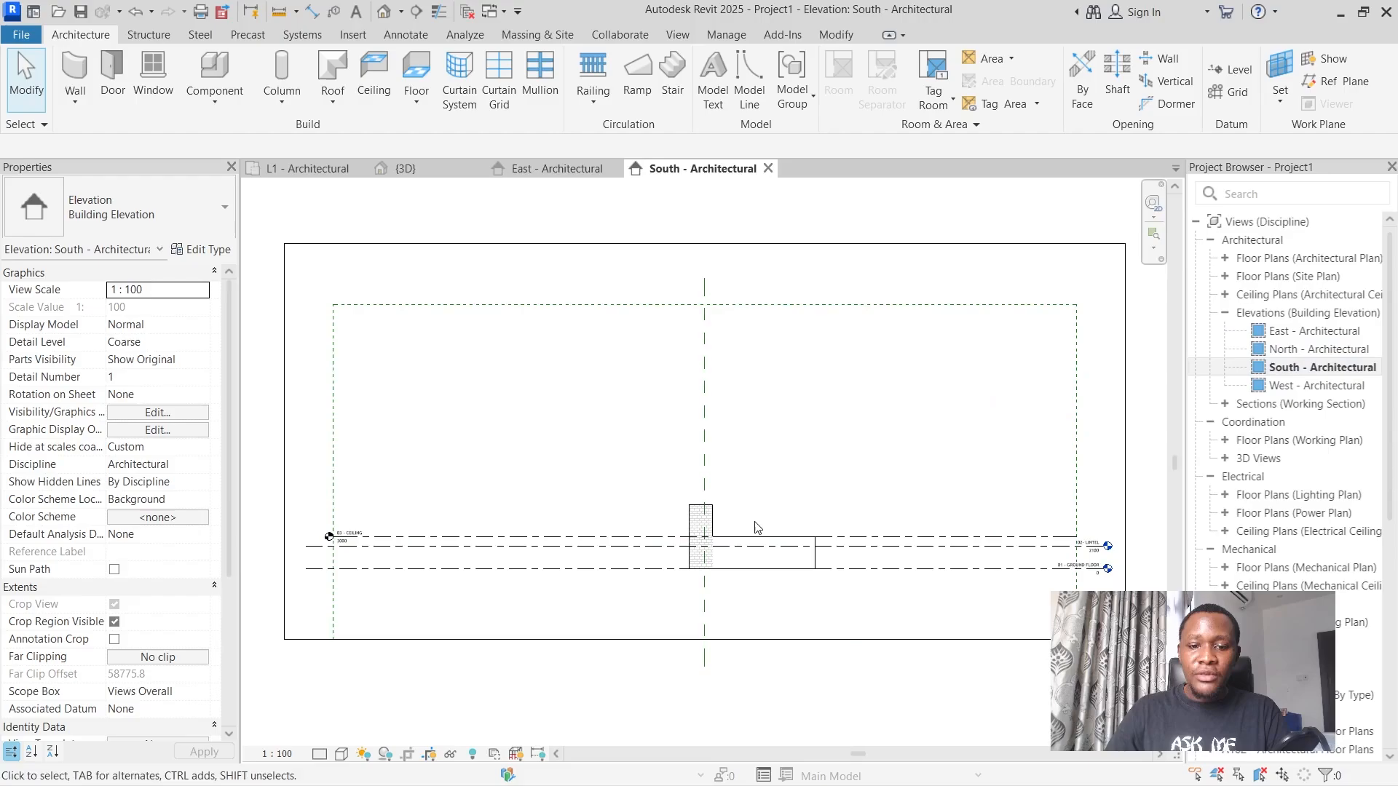
pyautogui.scroll(3, 674, 553)
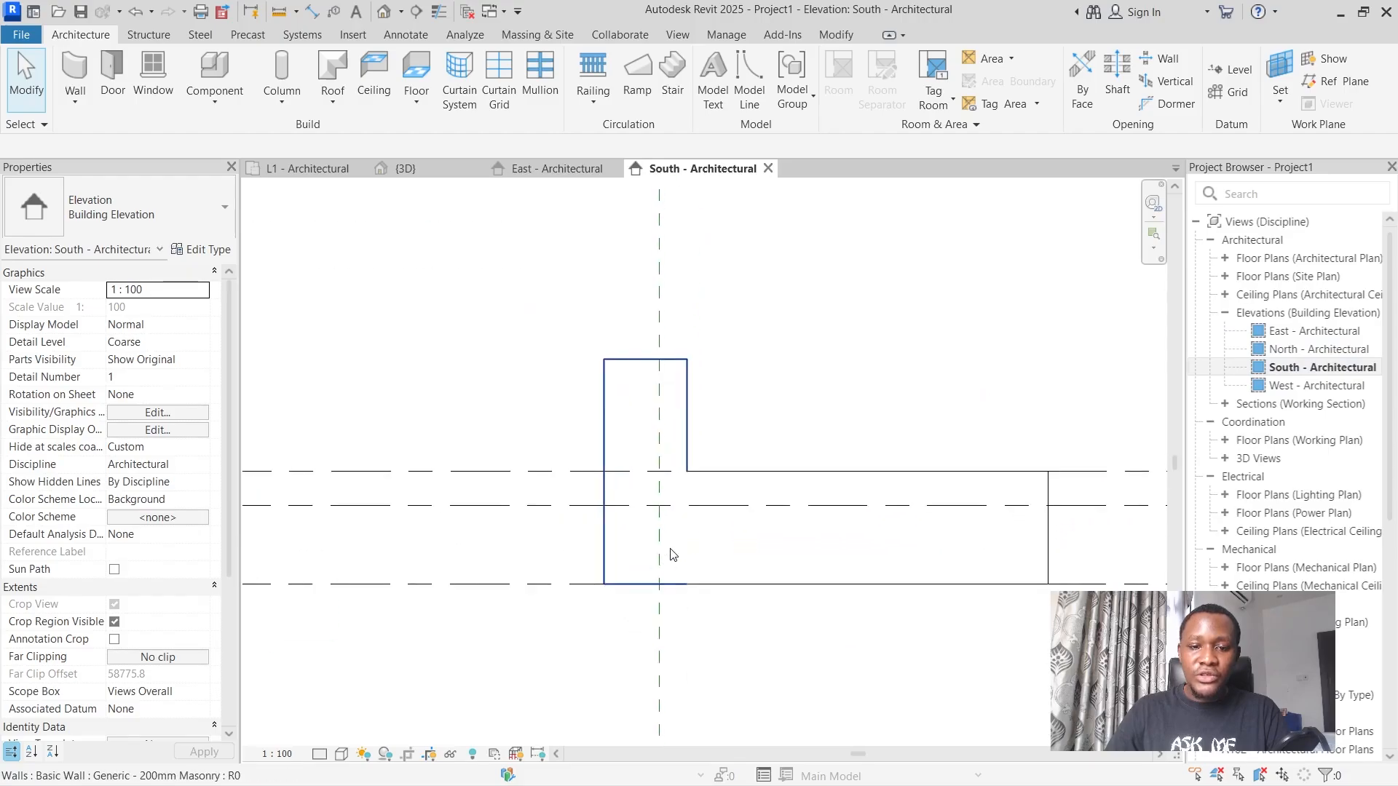
pyautogui.scroll(-3, 724, 502)
pyautogui.scroll(-4, 724, 503)
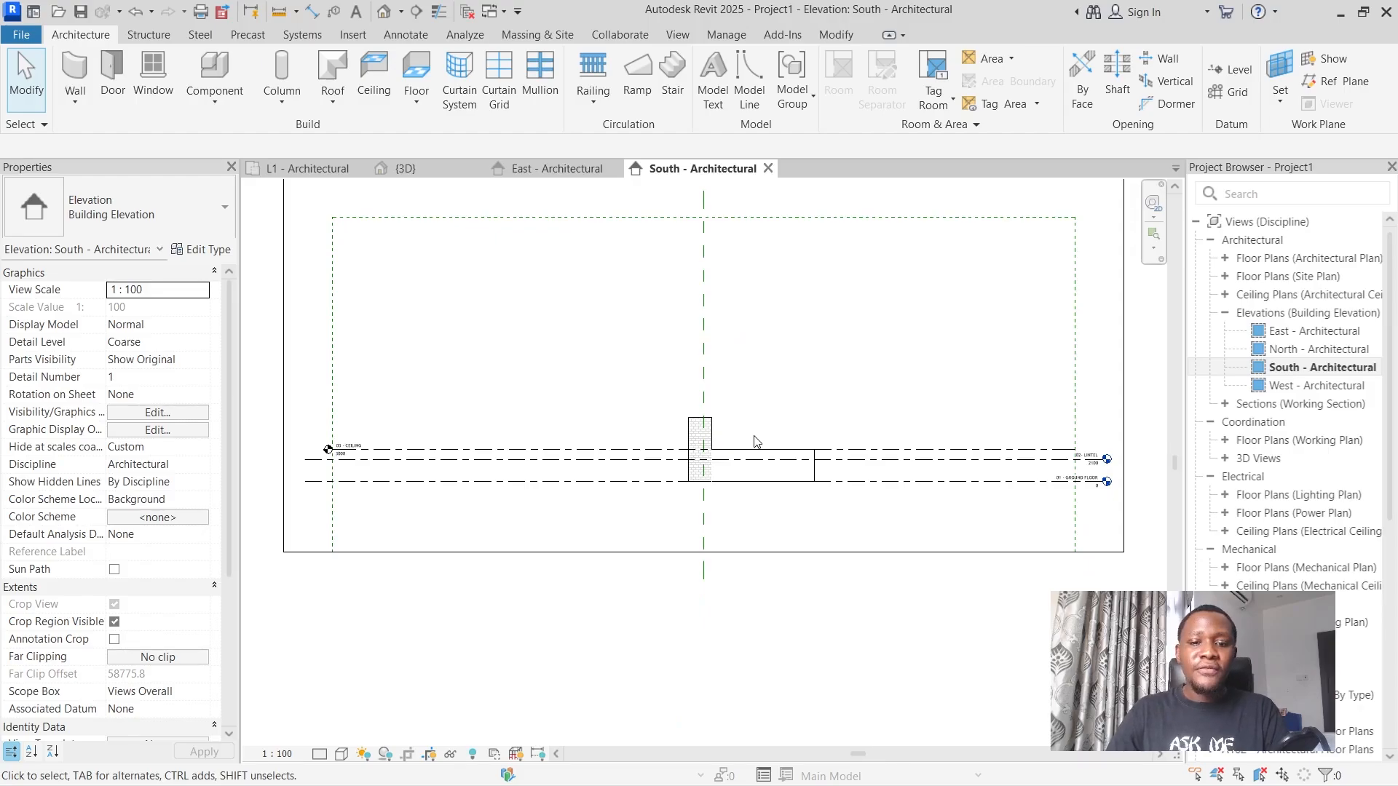
pyautogui.click(1230, 70)
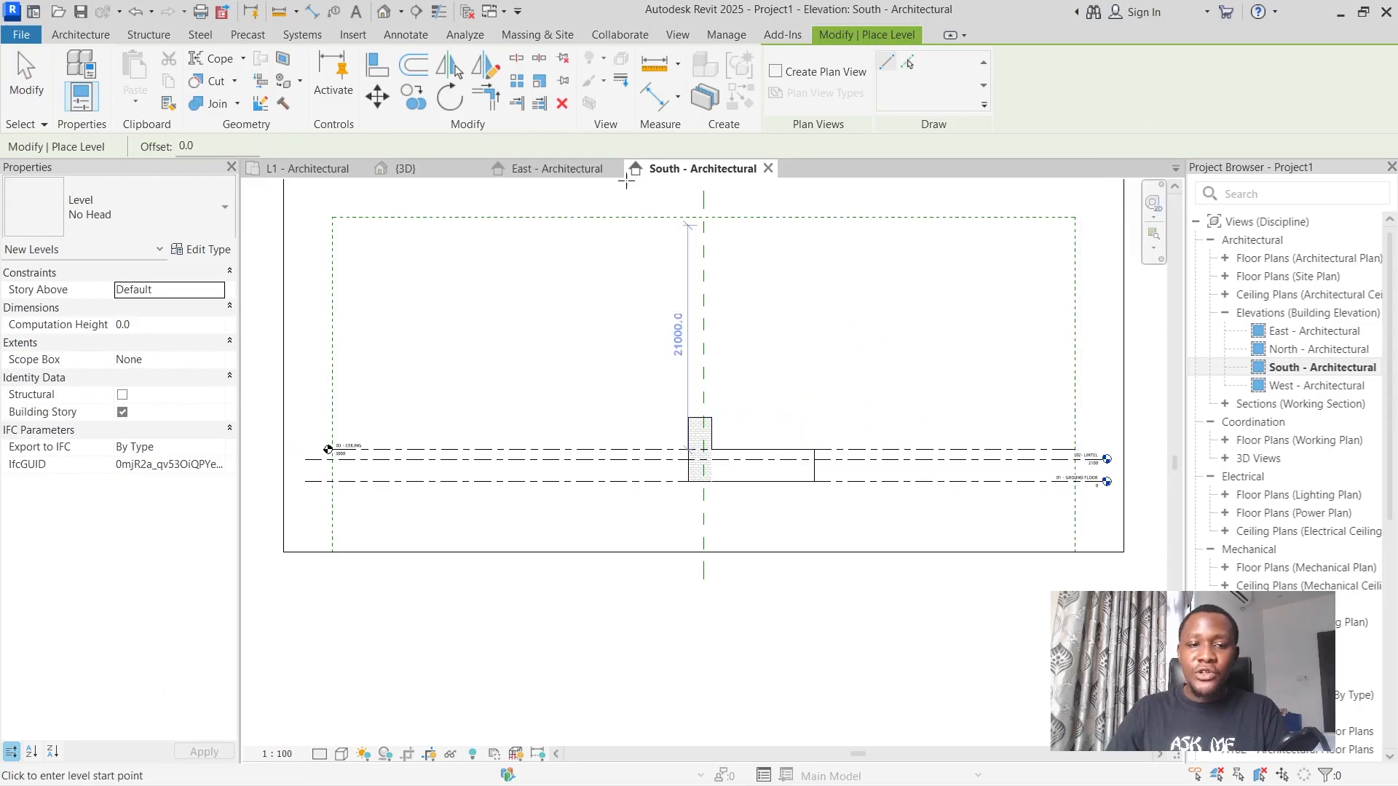
pyautogui.click(29, 77)
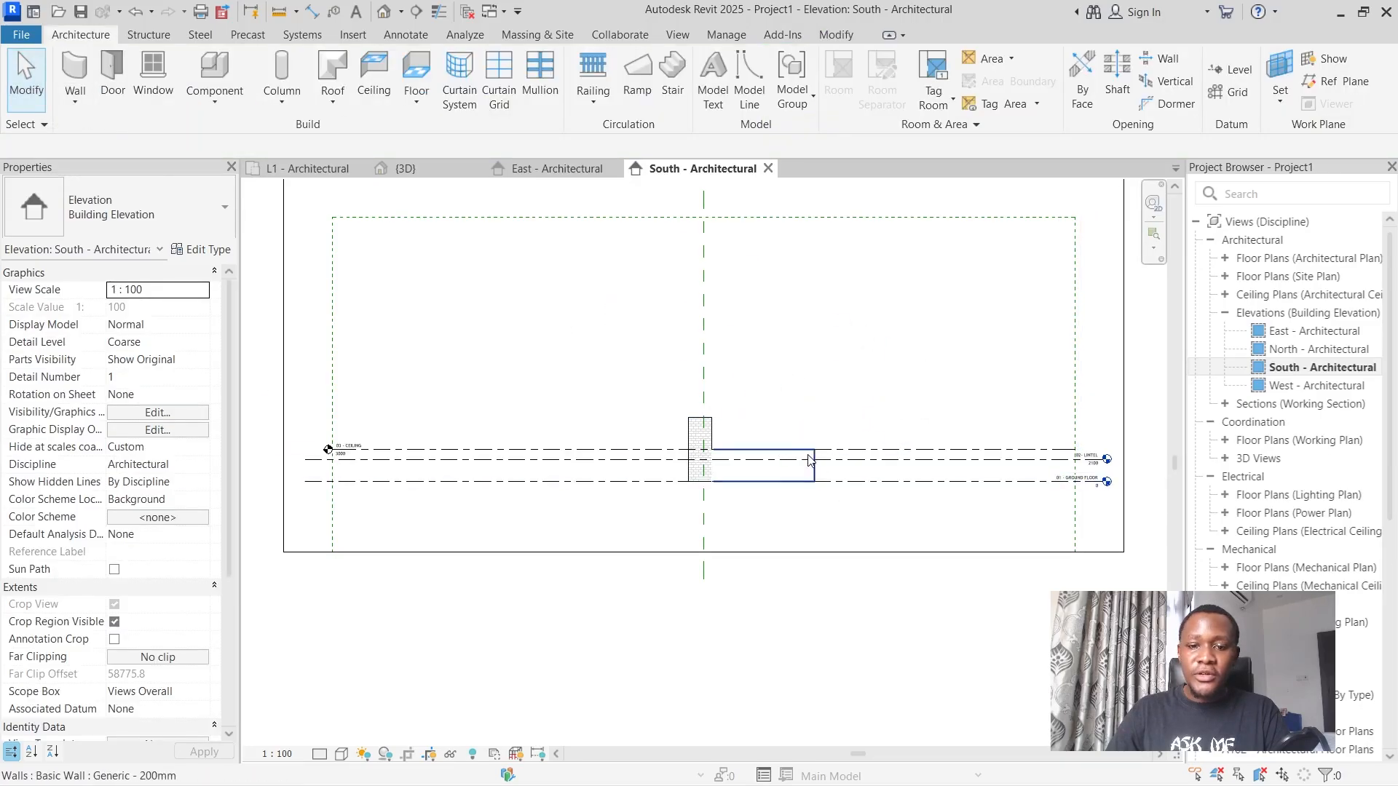
pyautogui.scroll(3, 800, 455)
pyautogui.scroll(-3, 944, 511)
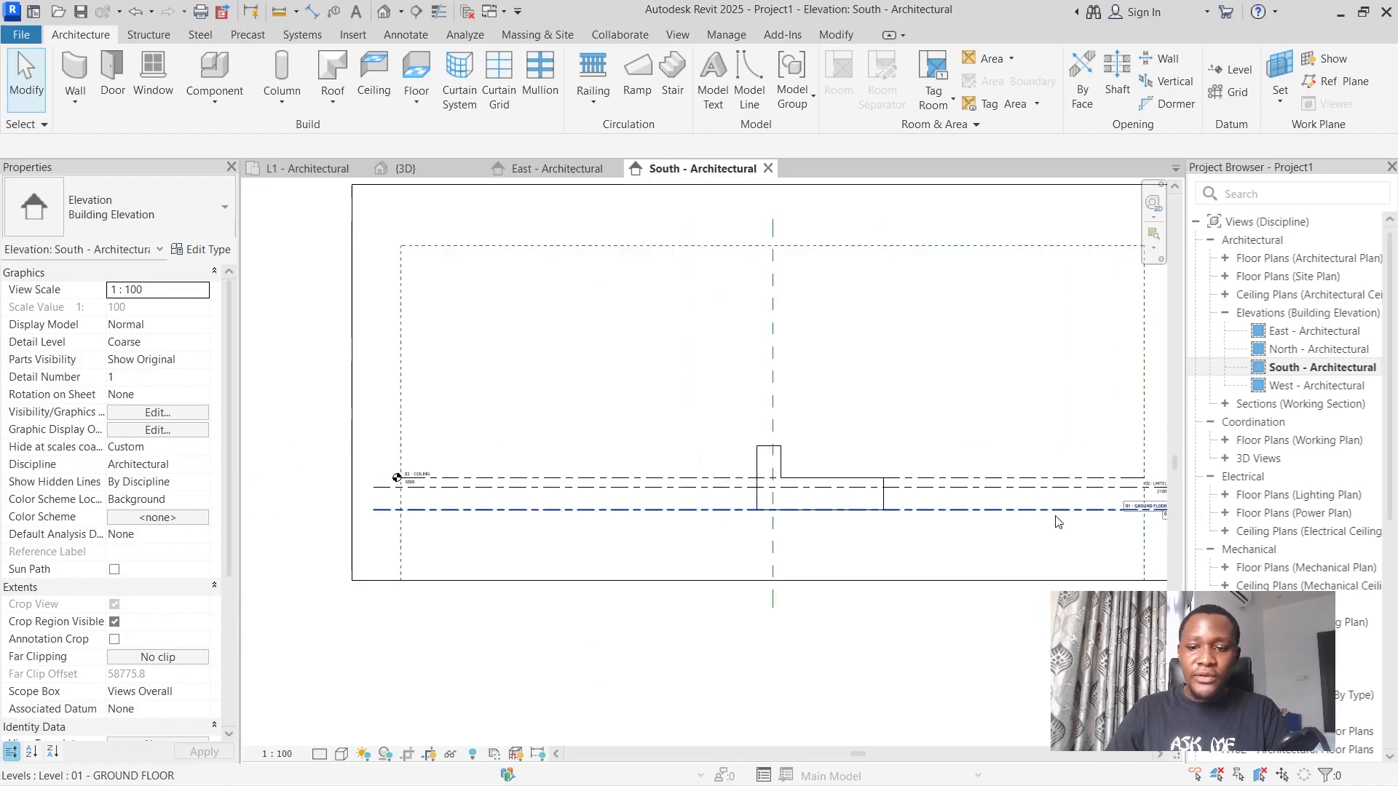
# Try to offset a copy of the 01 - GROUND FLOOR level by 250 mm.
pyautogui.scroll(6, 1140, 512)
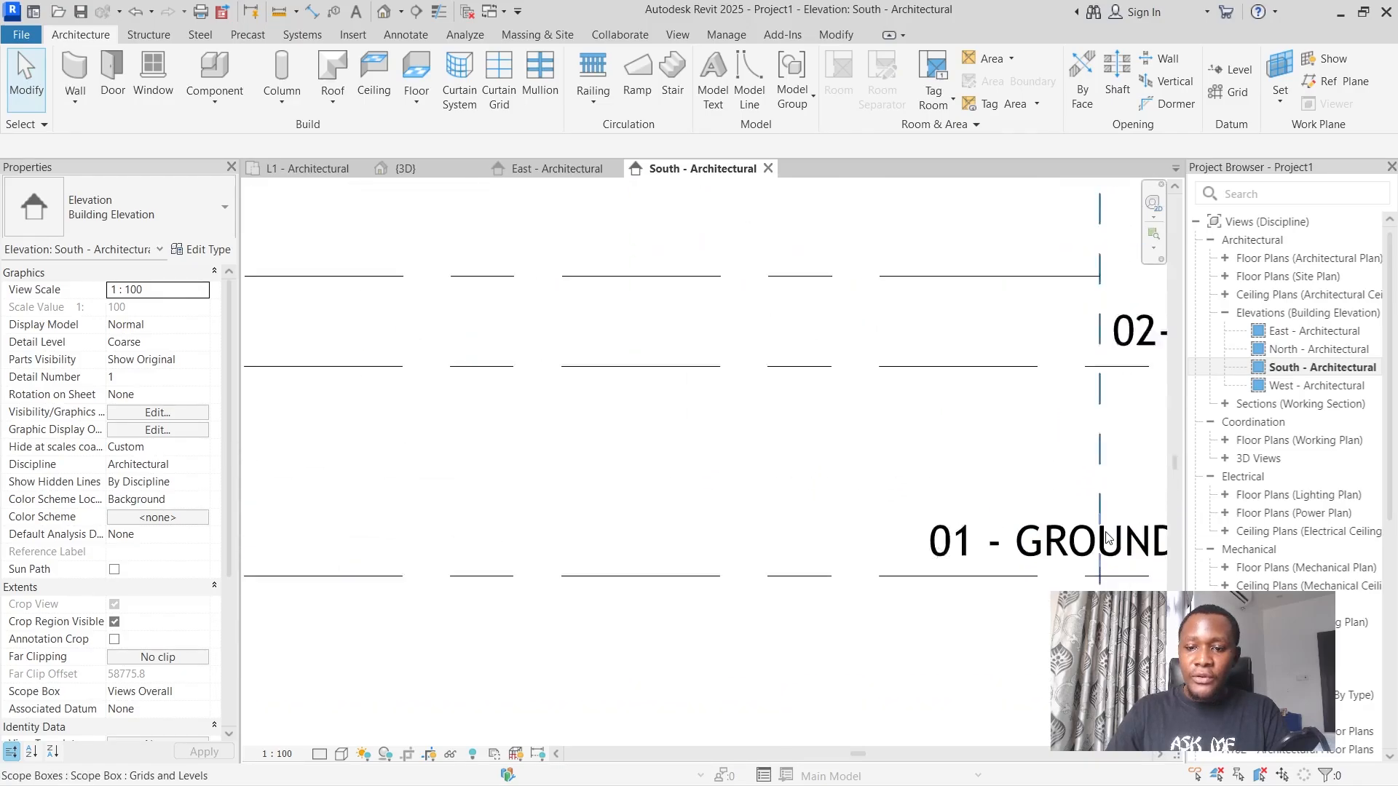
pyautogui.click(828, 552)
pyautogui.scroll(-2, 825, 549)
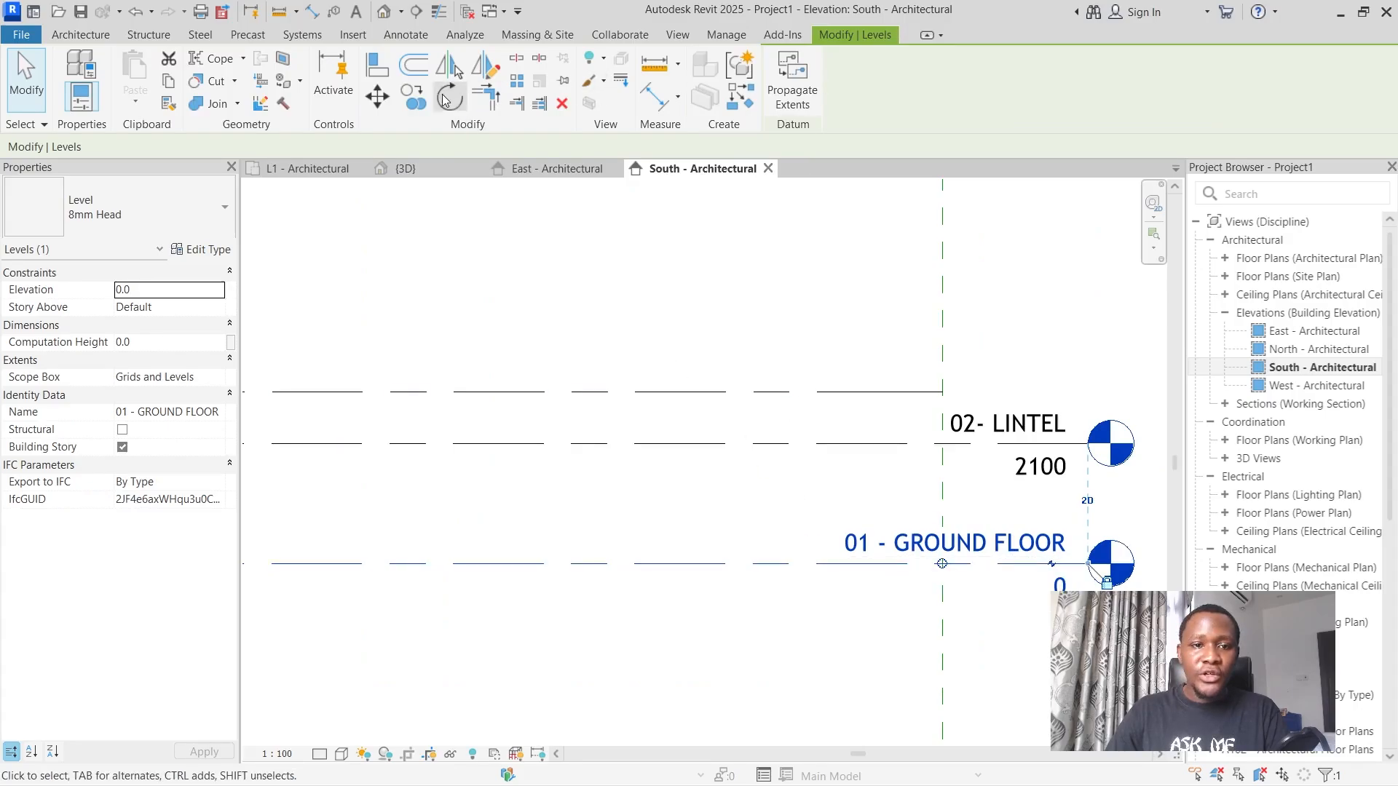
pyautogui.click(413, 66)
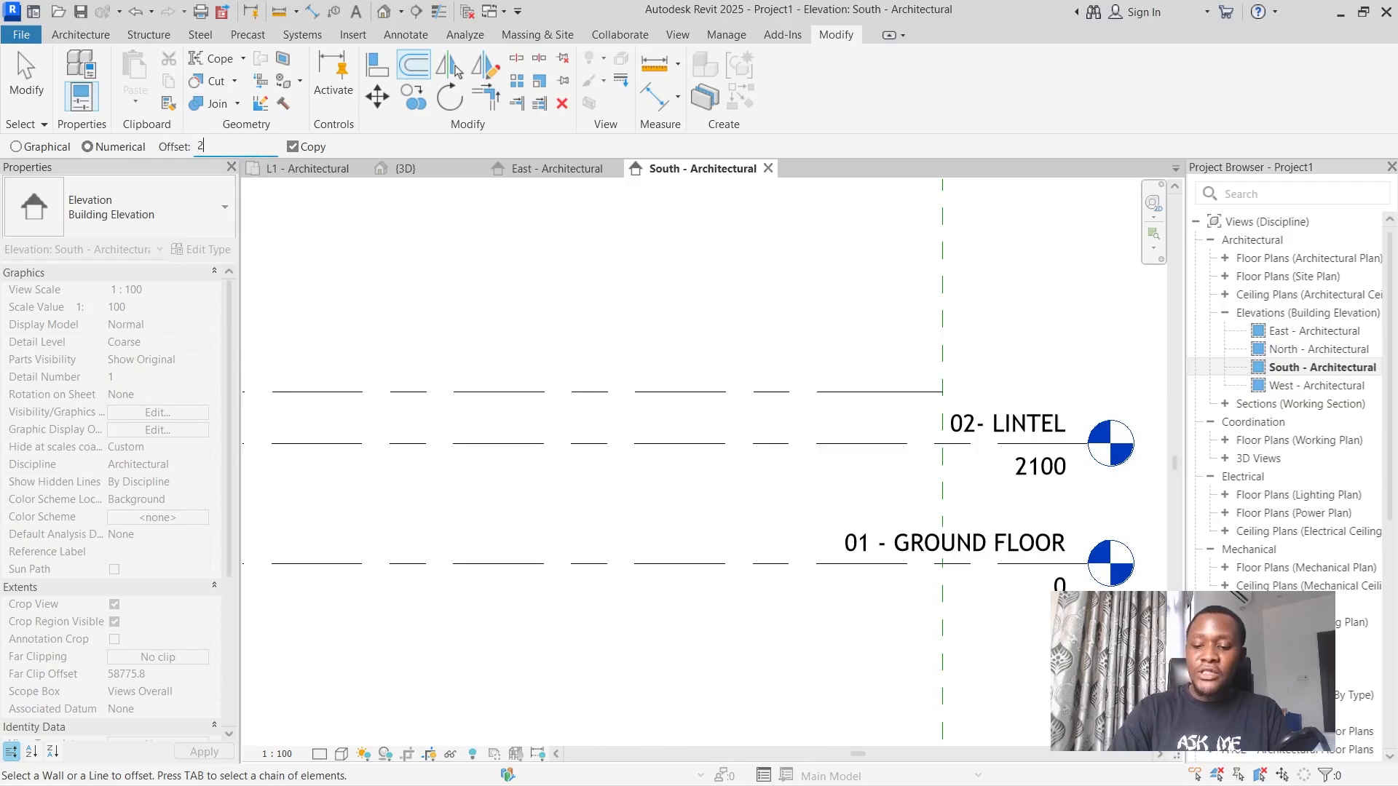
pyautogui.press('Return')
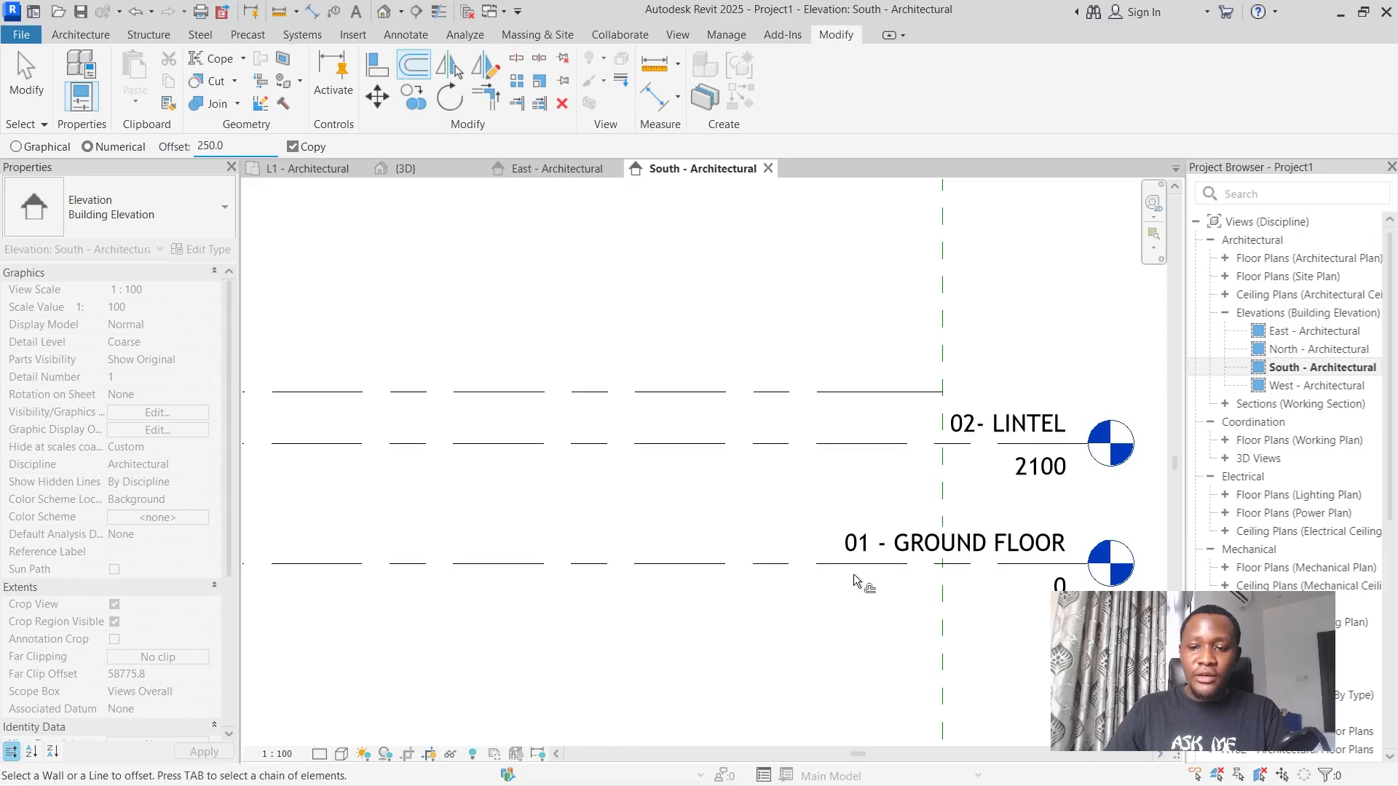
pyautogui.scroll(-3, 857, 581)
pyautogui.scroll(3, 734, 576)
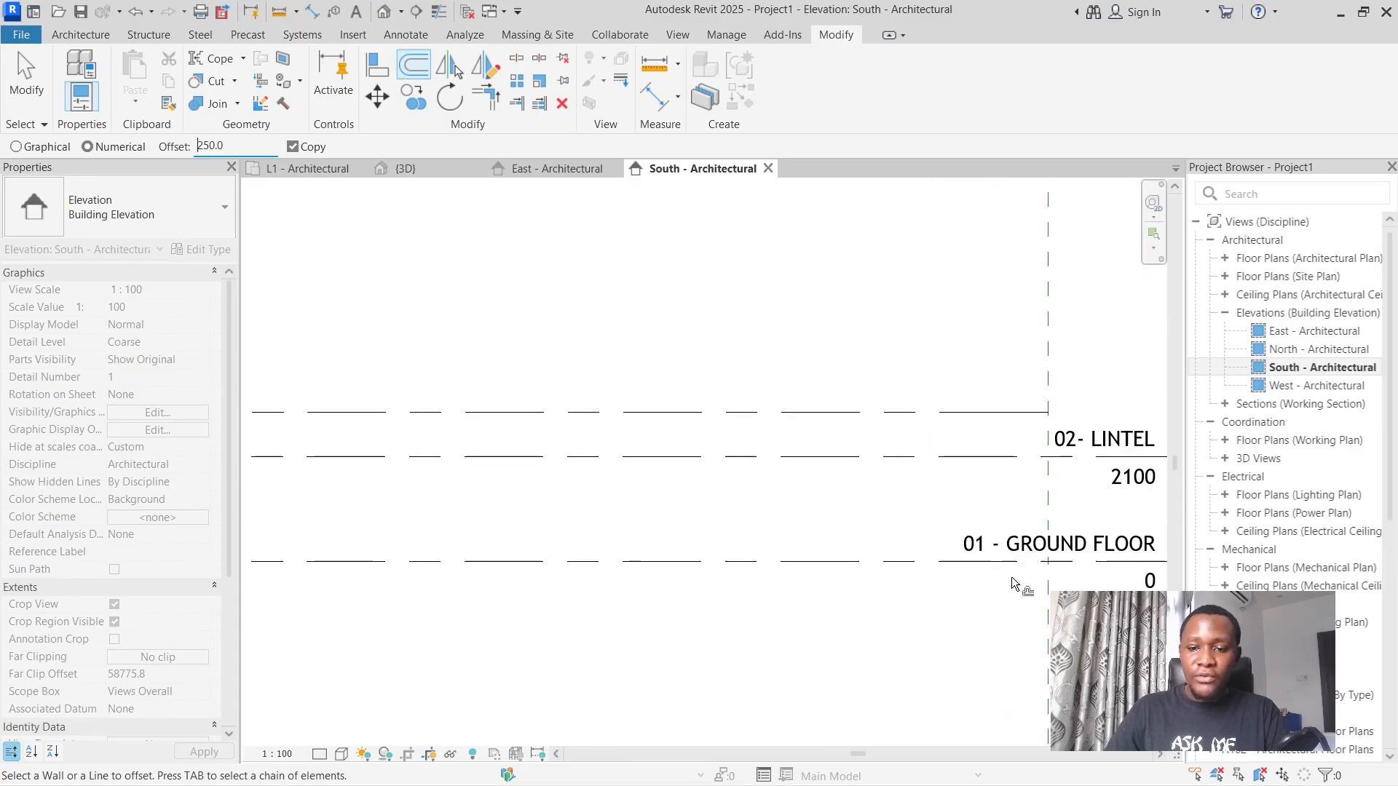
pyautogui.moveTo(1019, 559); pyautogui.dragTo(890, 519, button='middle')
pyautogui.scroll(-3, 726, 527)
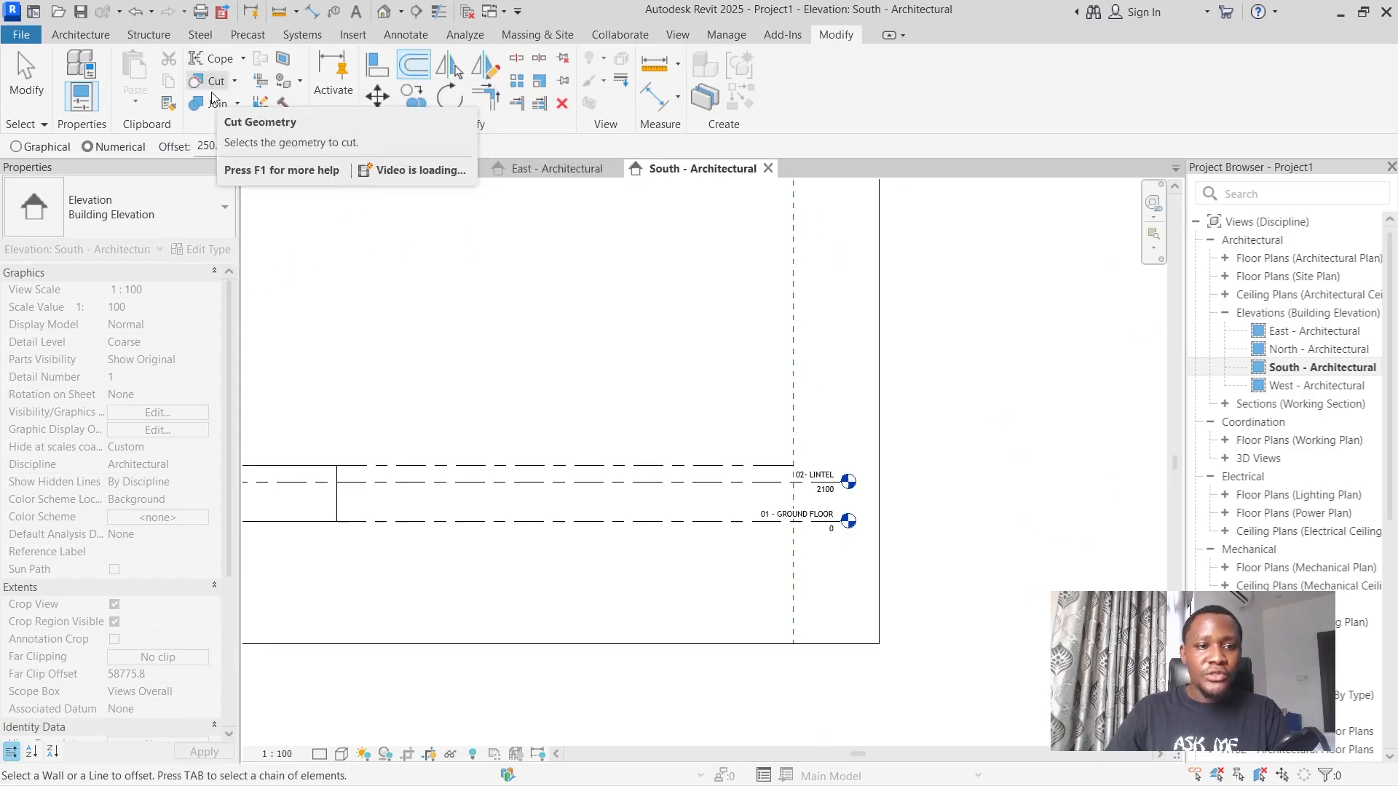
# Copy the 01 - GROUND FLOOR level 250 mm upward and end the Copy command.
pyautogui.click(417, 102)
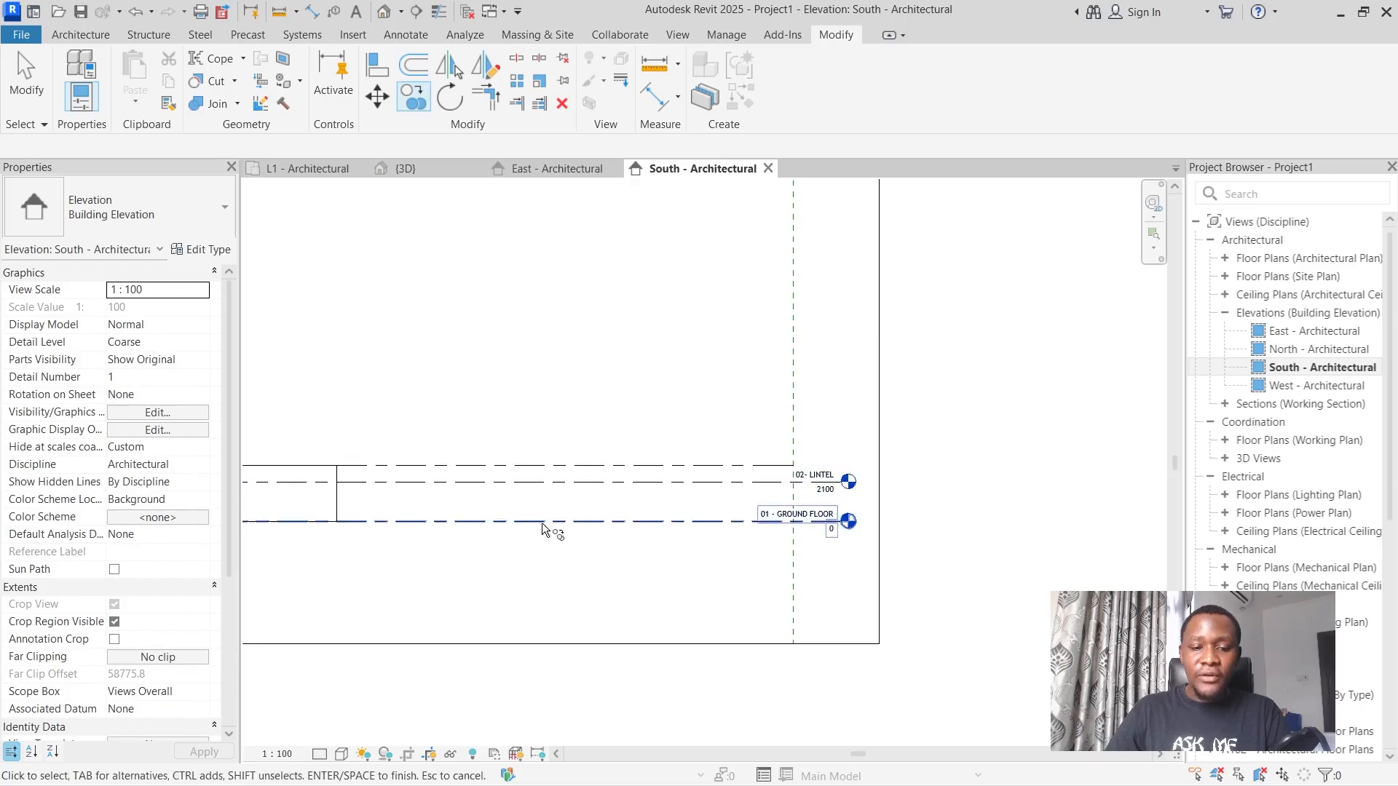
pyautogui.scroll(-2, 649, 546)
pyautogui.scroll(4, 703, 511)
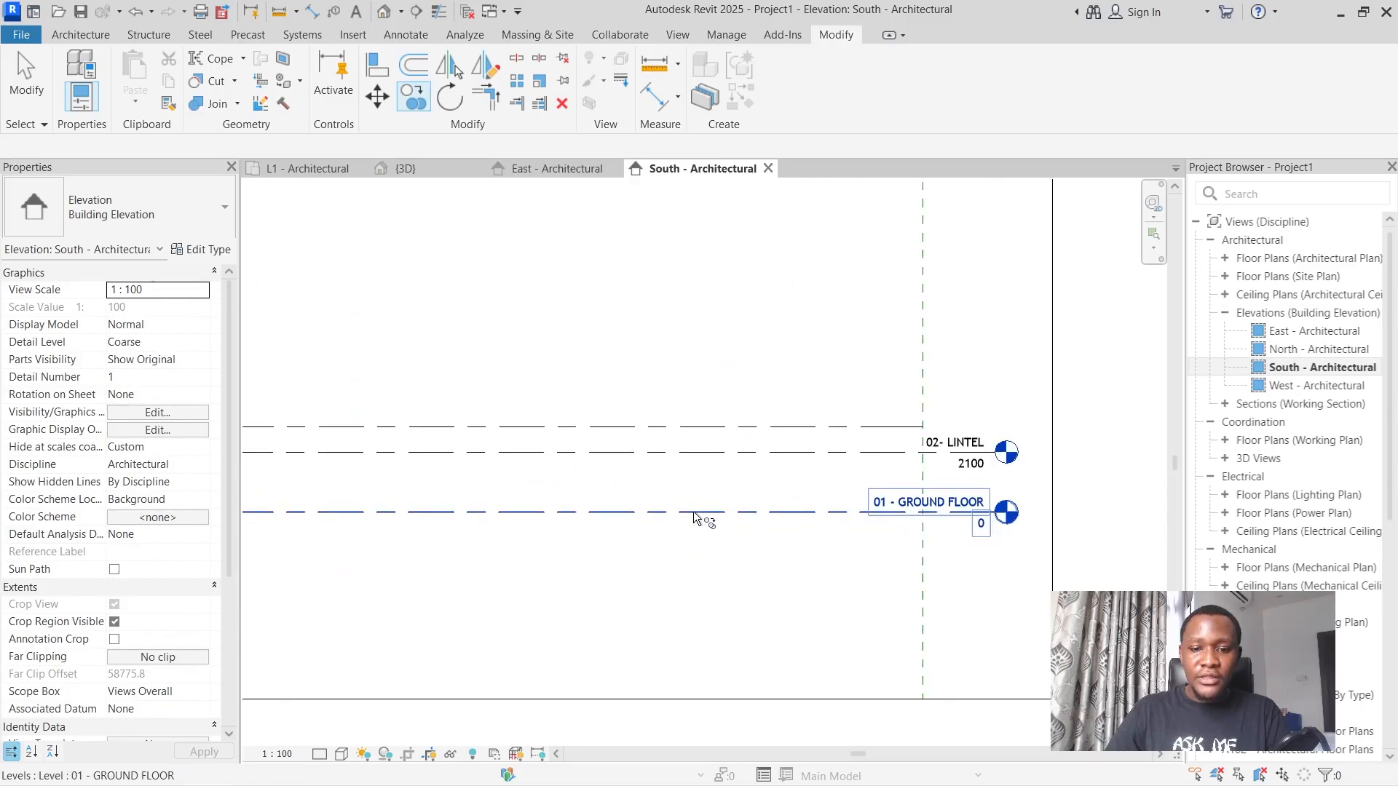
pyautogui.click(695, 516)
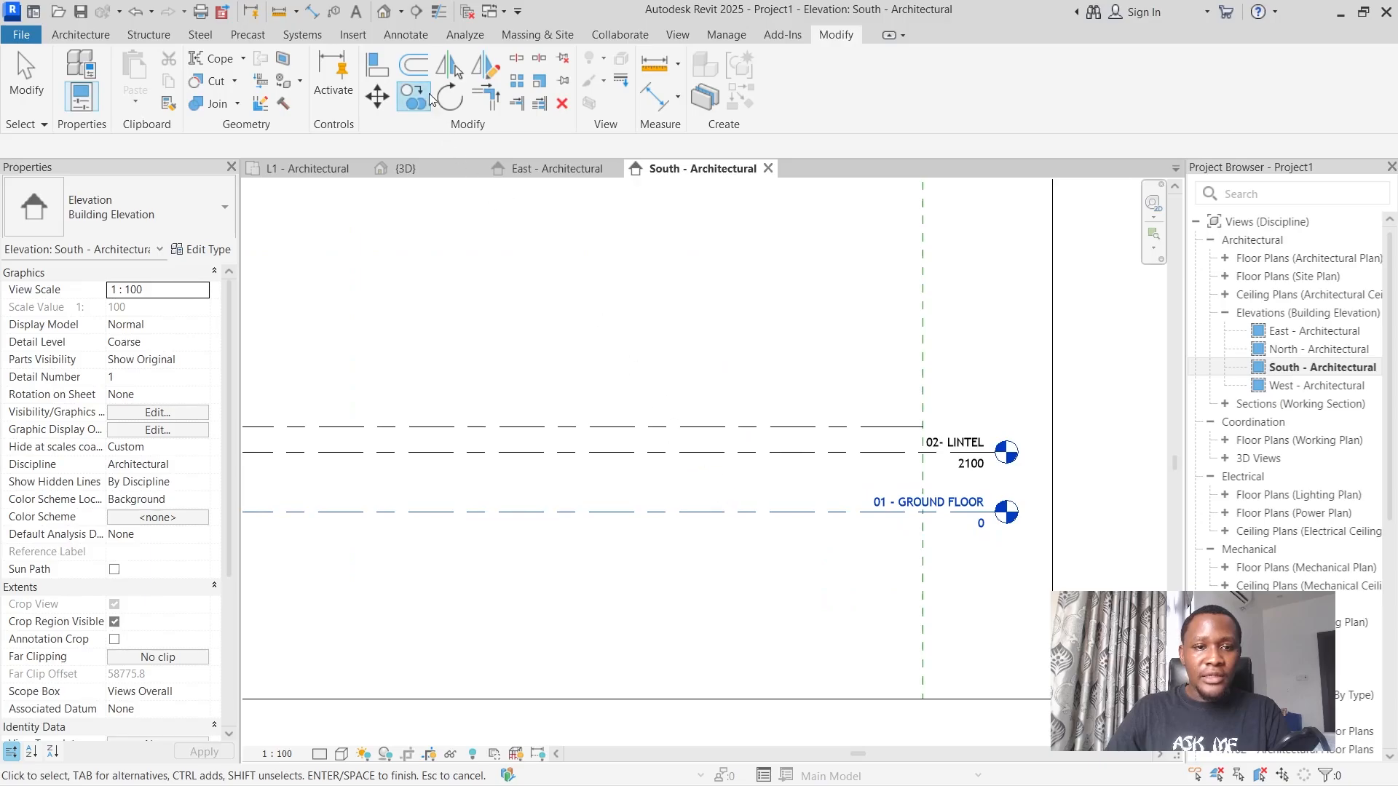
pyautogui.press('Return')
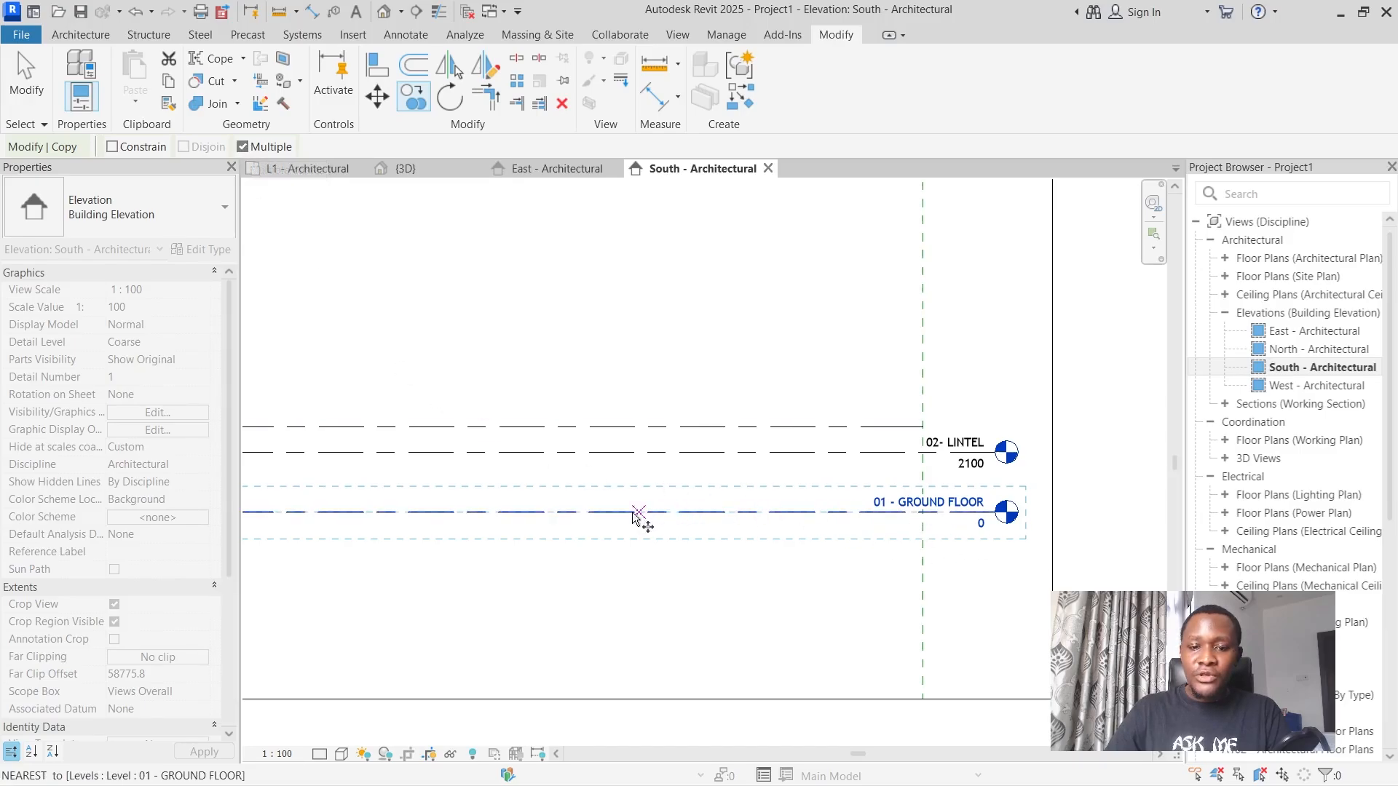
pyautogui.scroll(2, 506, 497)
pyautogui.scroll(-3, 591, 513)
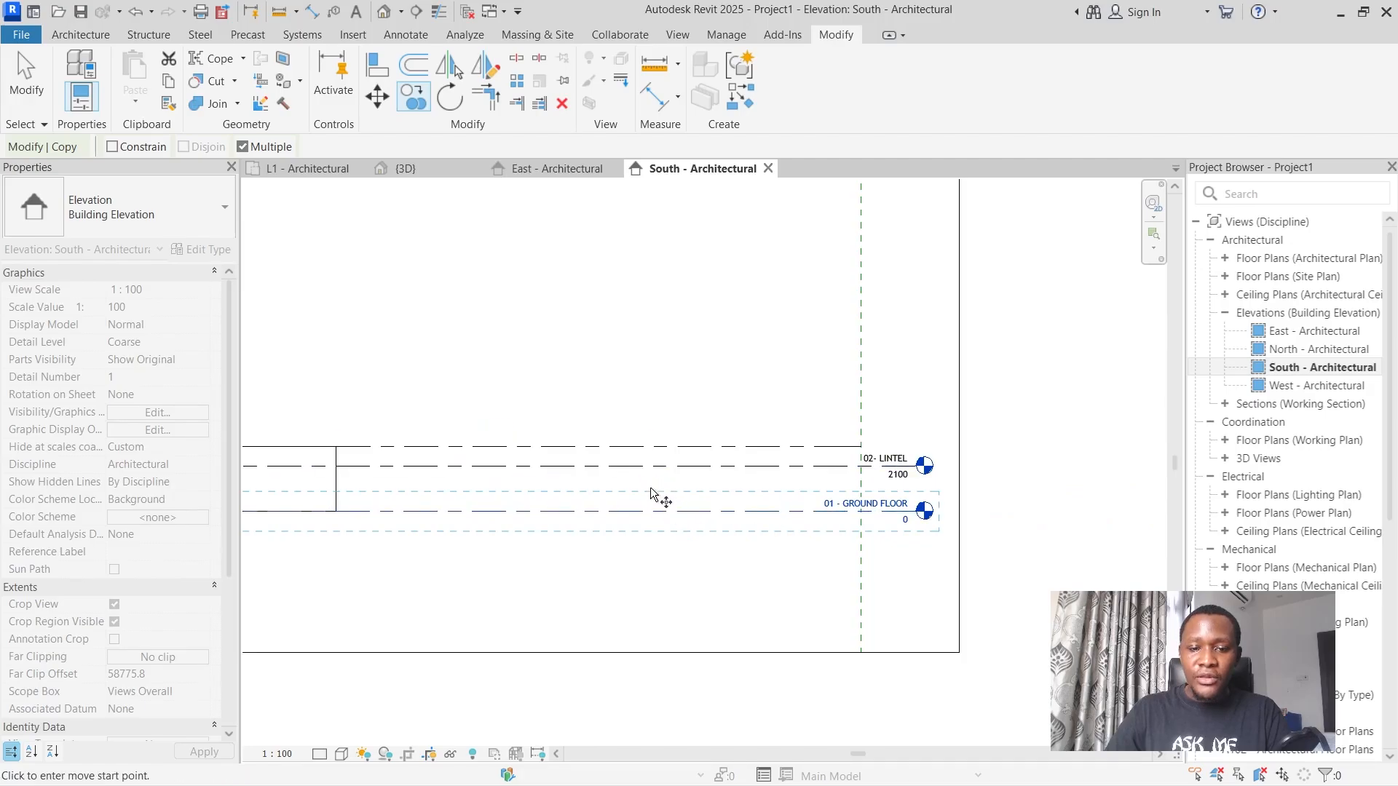
pyautogui.scroll(2, 649, 487)
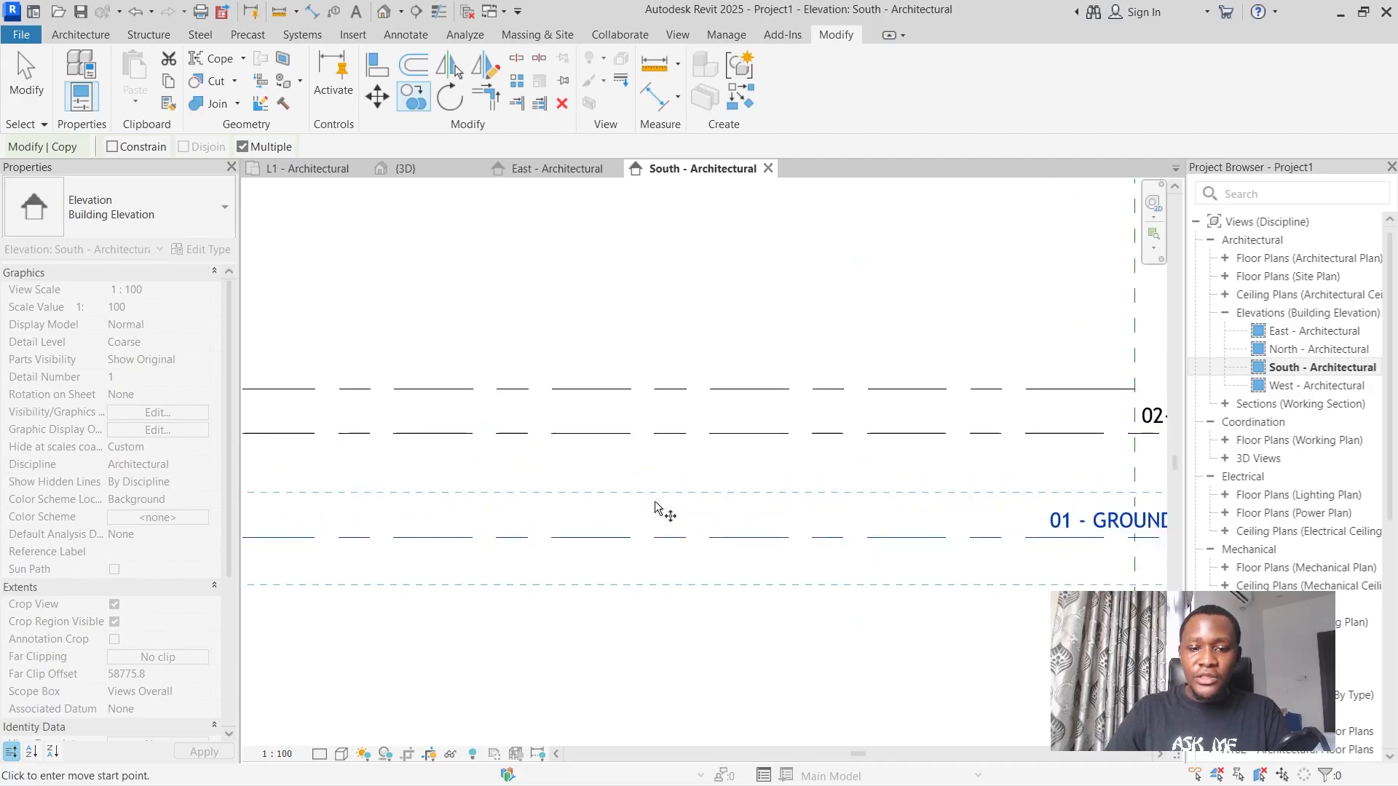
pyautogui.click(670, 538)
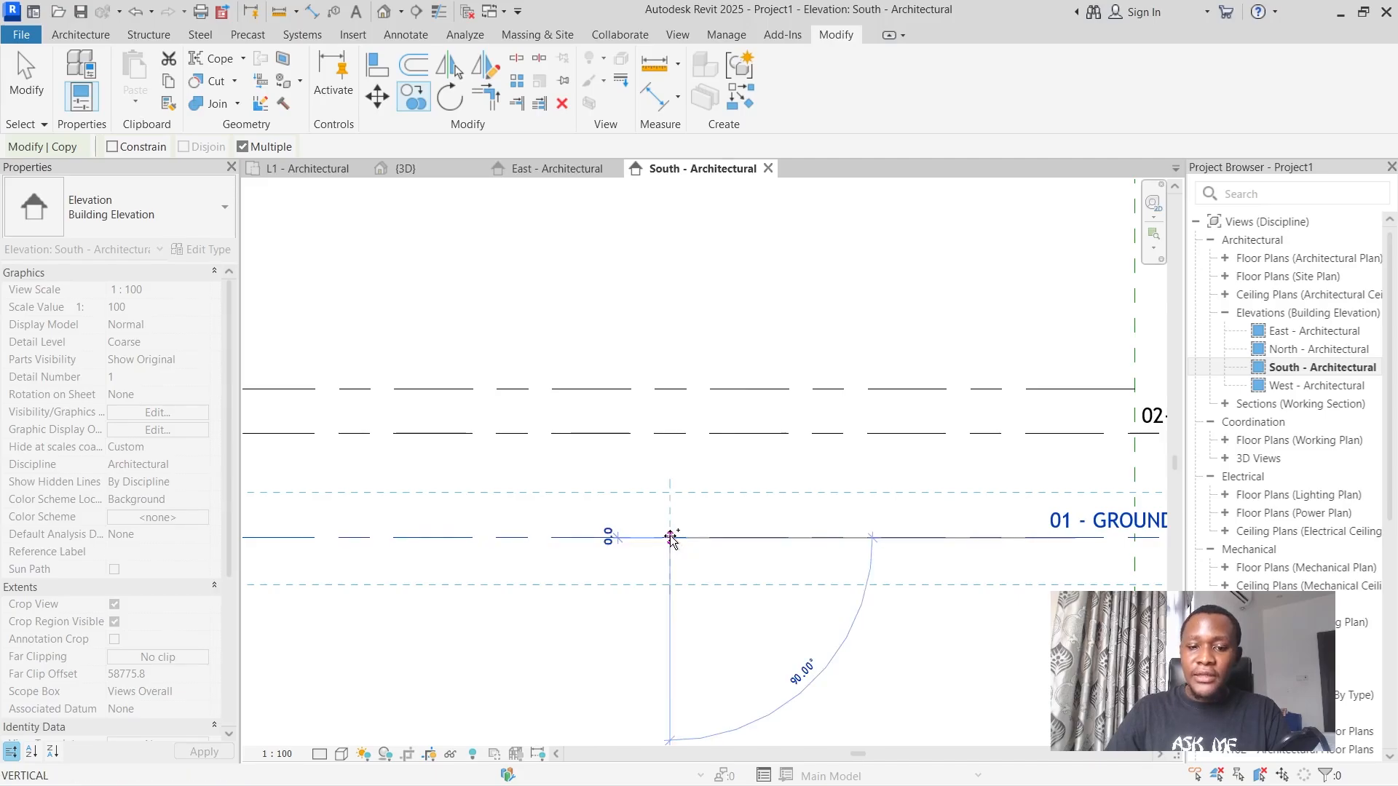
pyautogui.write('250')
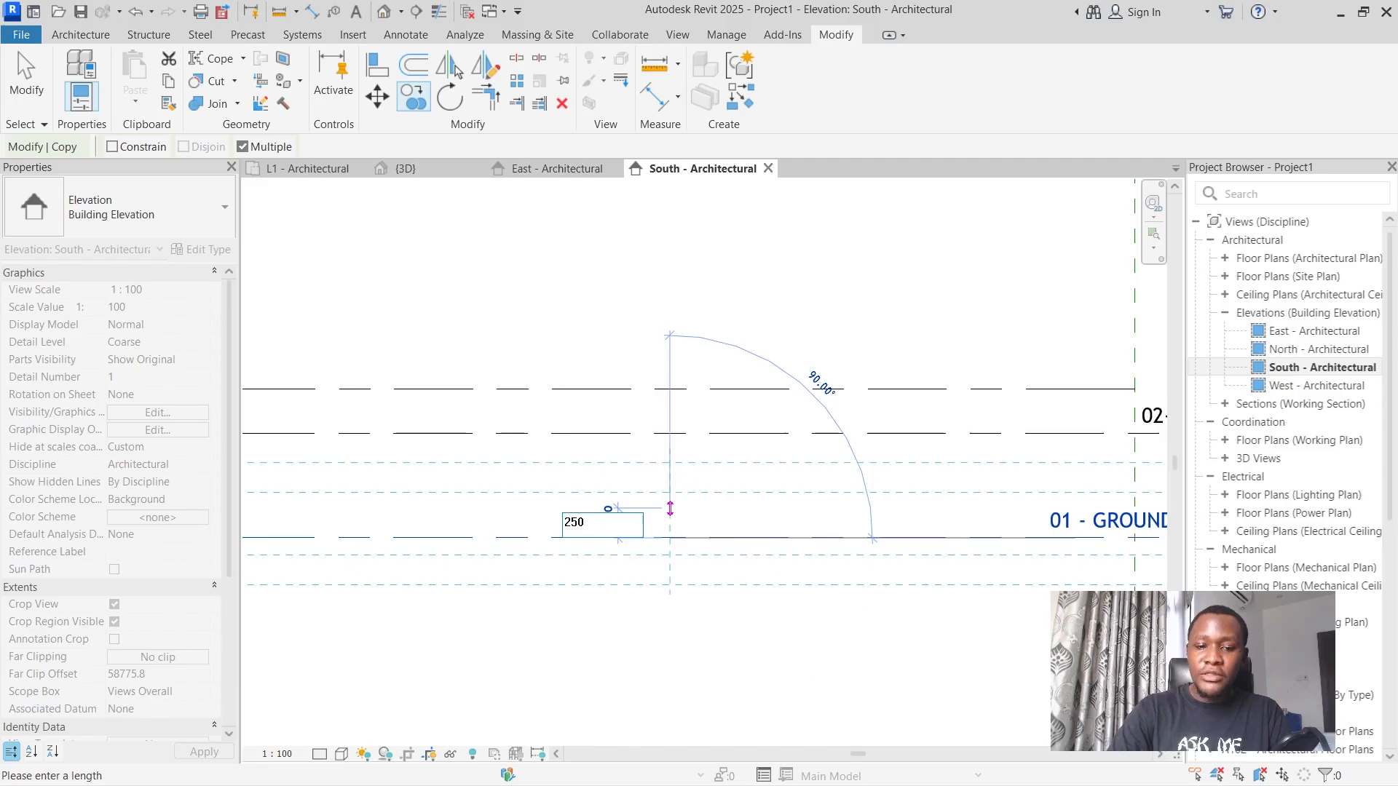
pyautogui.press('Return')
pyautogui.scroll(-5, 739, 487)
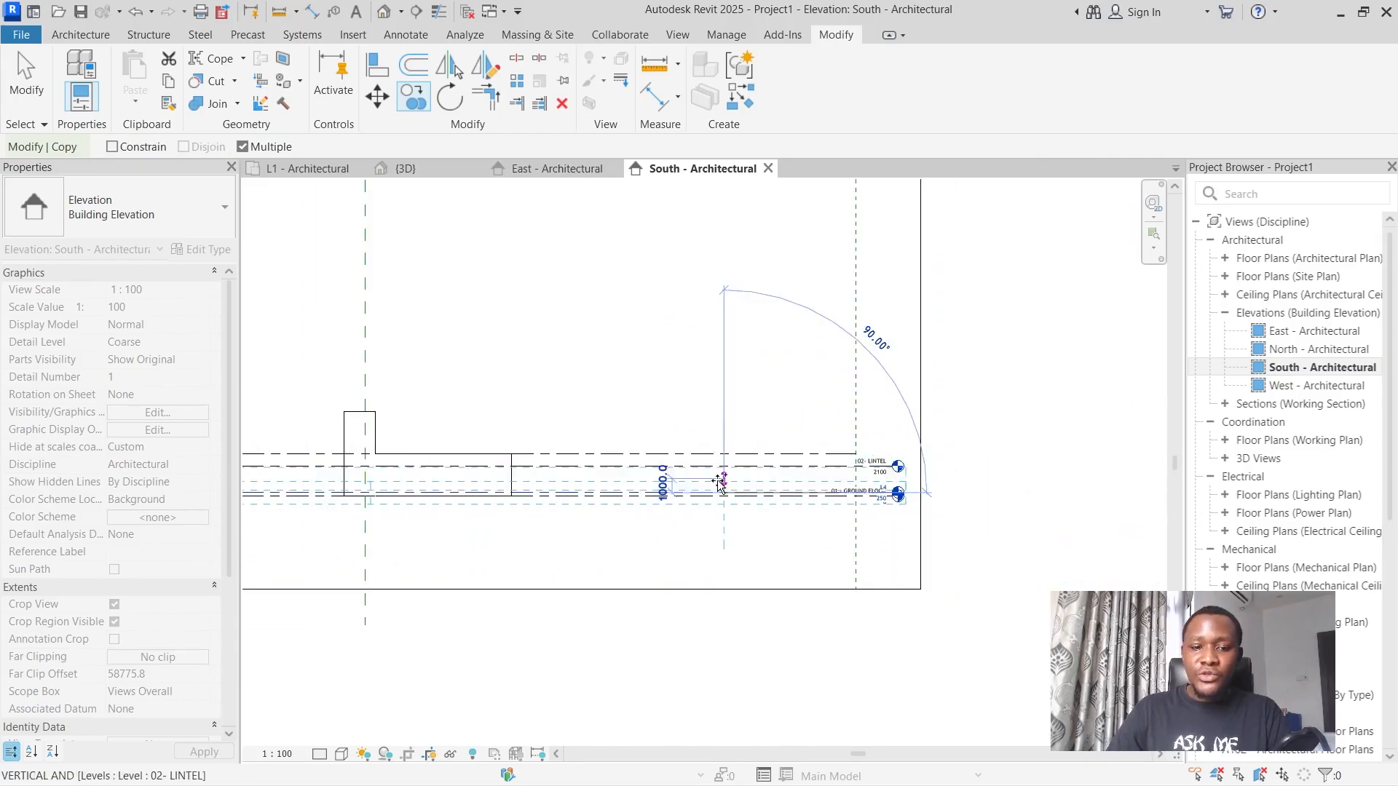
pyautogui.scroll(-2, 733, 464)
pyautogui.scroll(-2, 610, 422)
pyautogui.scroll(6, 415, 437)
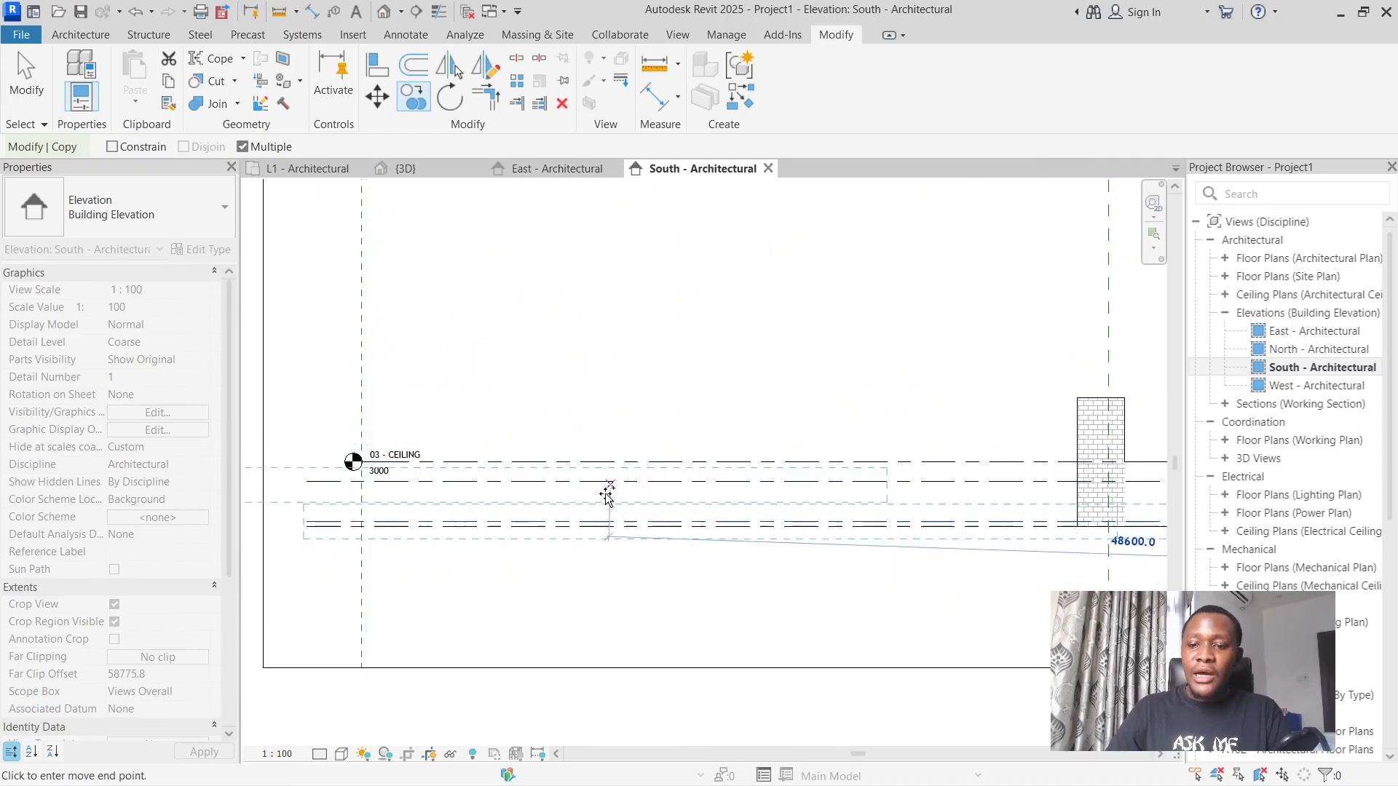
pyautogui.click(28, 86)
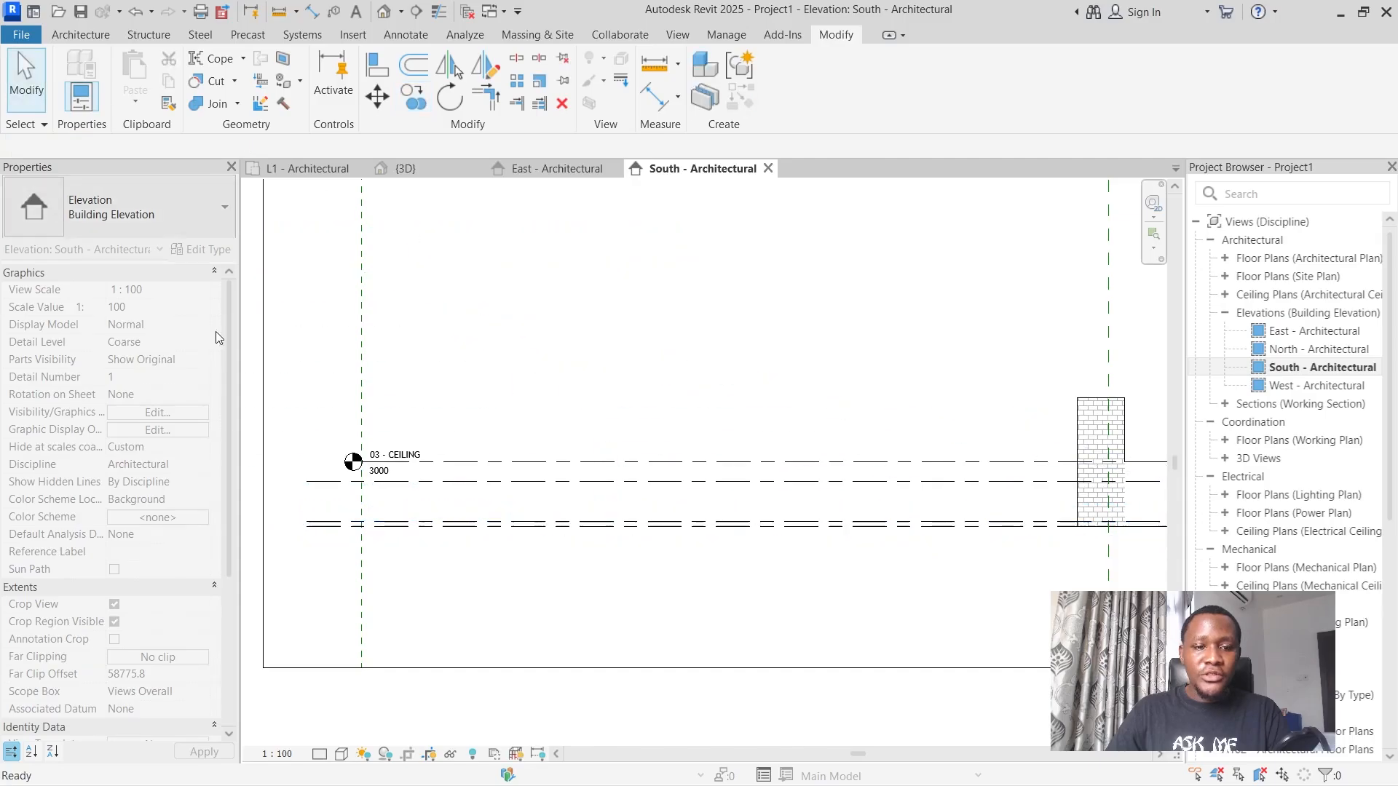
# Try adding an elbow to the 01 - GROUND FLOOR level line near its head, and undo it.
pyautogui.scroll(-4, 500, 531)
pyautogui.scroll(6, 1063, 532)
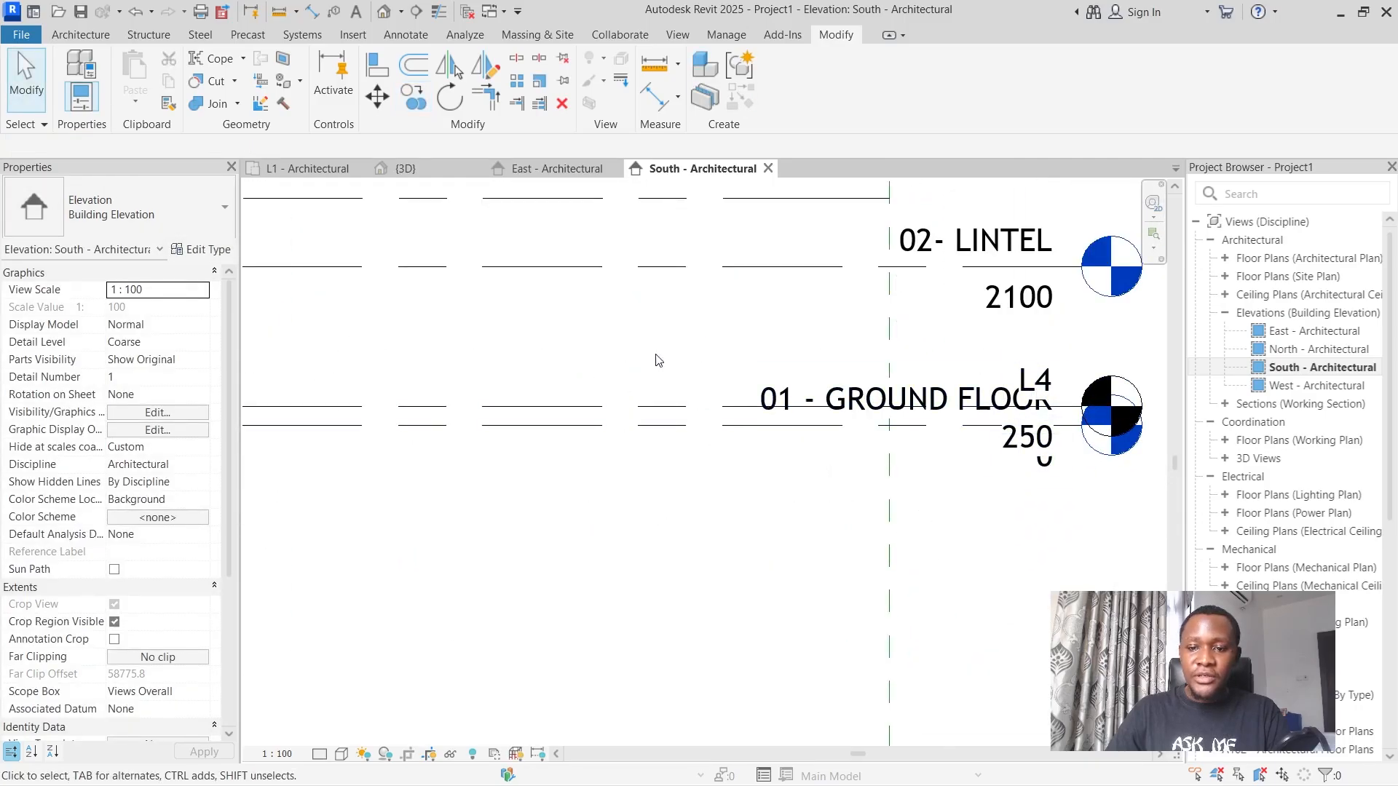
pyautogui.click(650, 424)
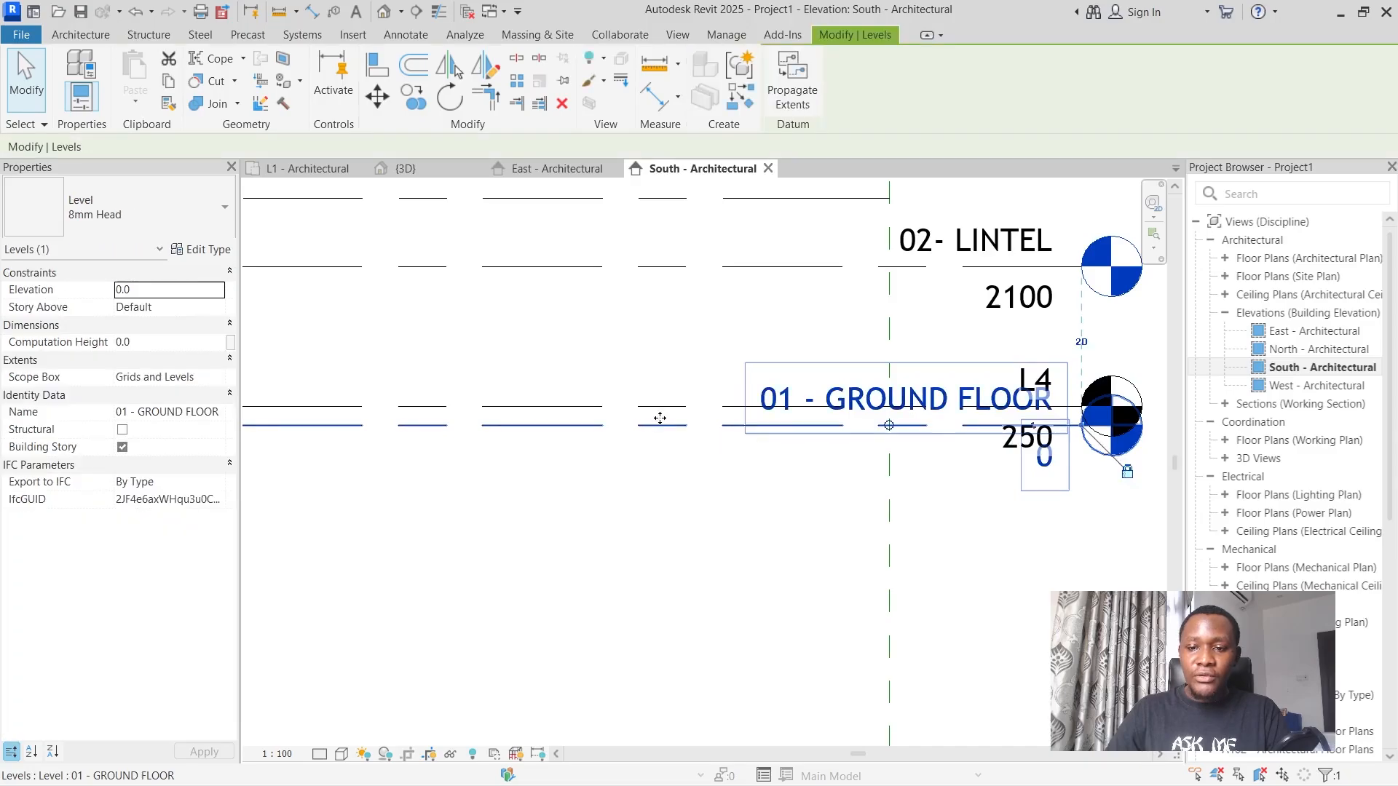
pyautogui.click(1033, 430)
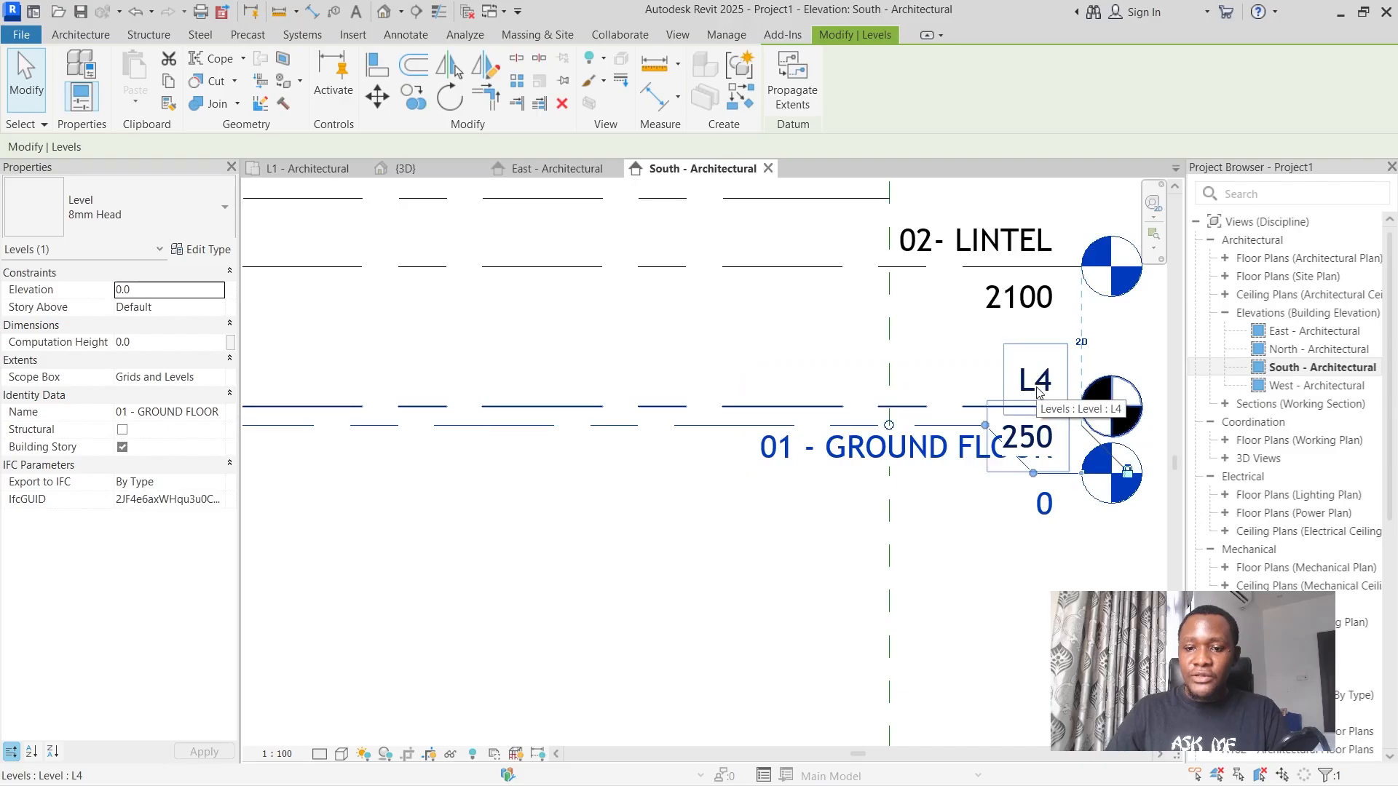
pyautogui.hotkey('ctrl', 'z')
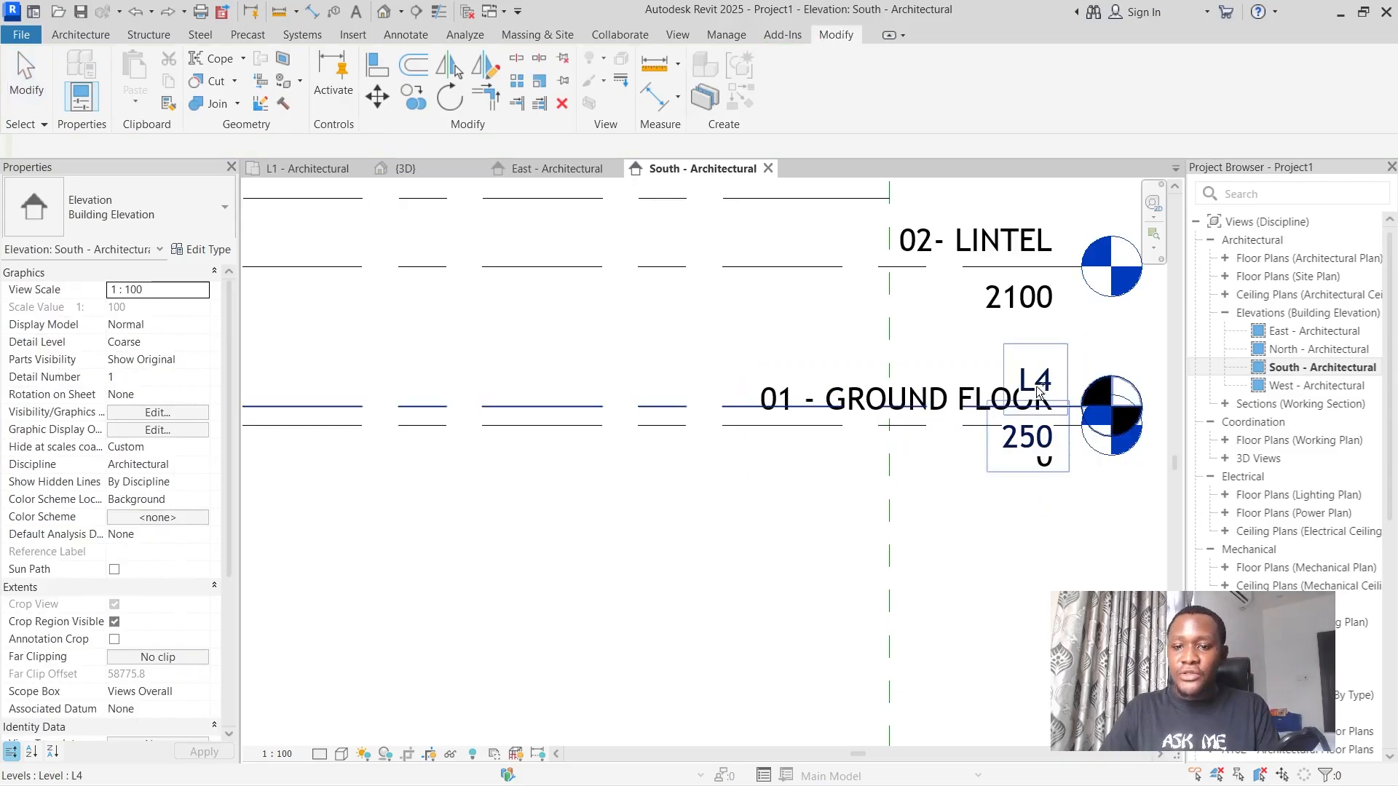
# Add an elbow to the L4 level line and move its head upward, away from the 01 - GROUND FLOOR head.
pyautogui.click(669, 407)
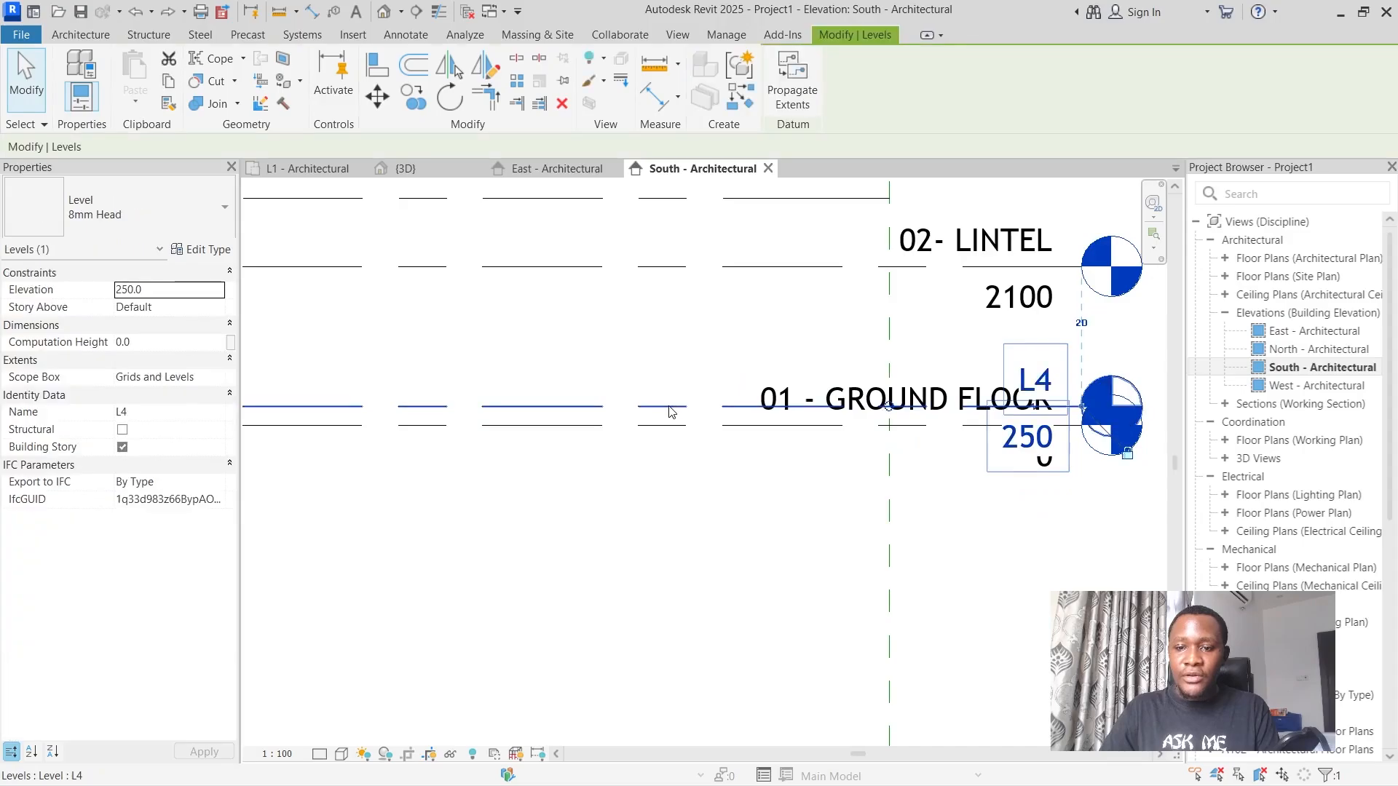
pyautogui.click(1033, 408)
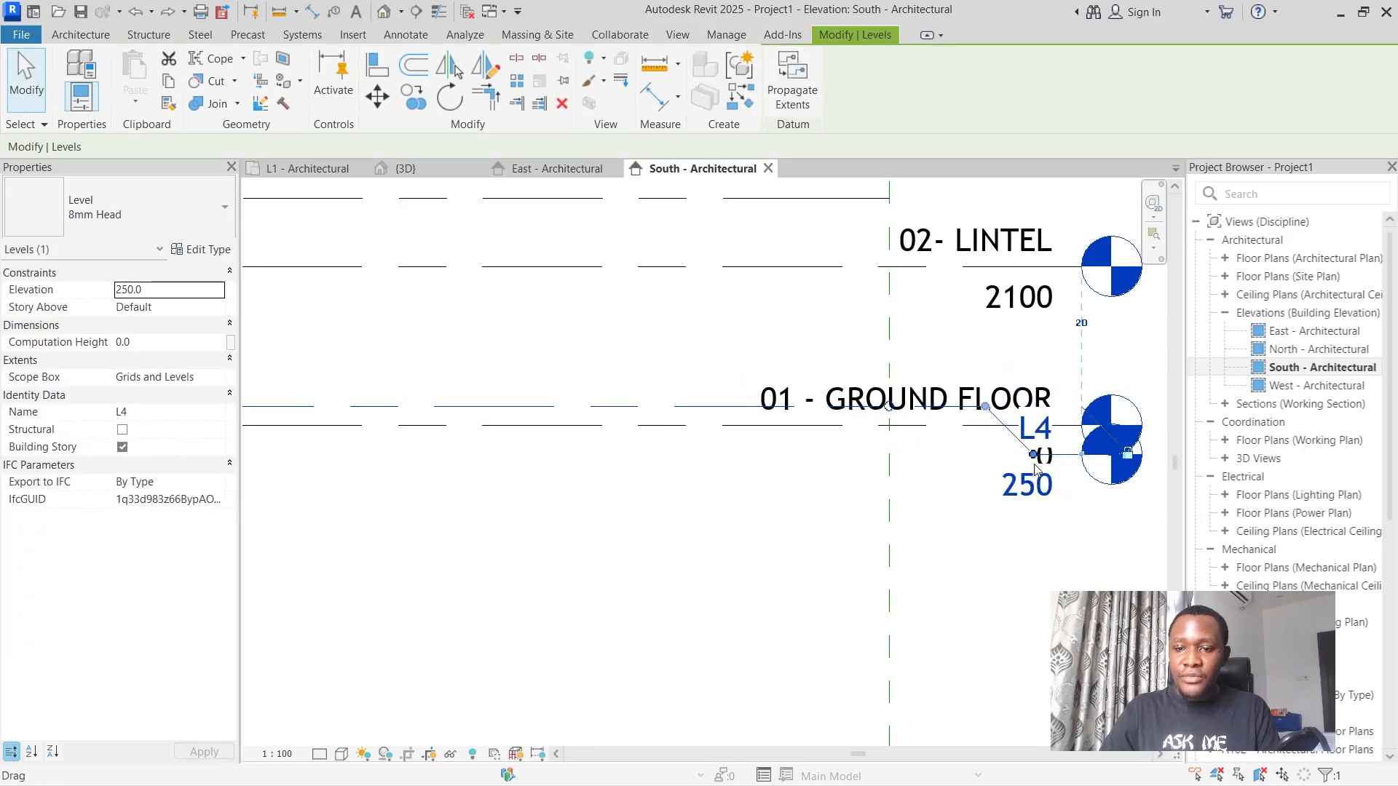
pyautogui.moveTo(1036, 468); pyautogui.dragTo(1057, 370)
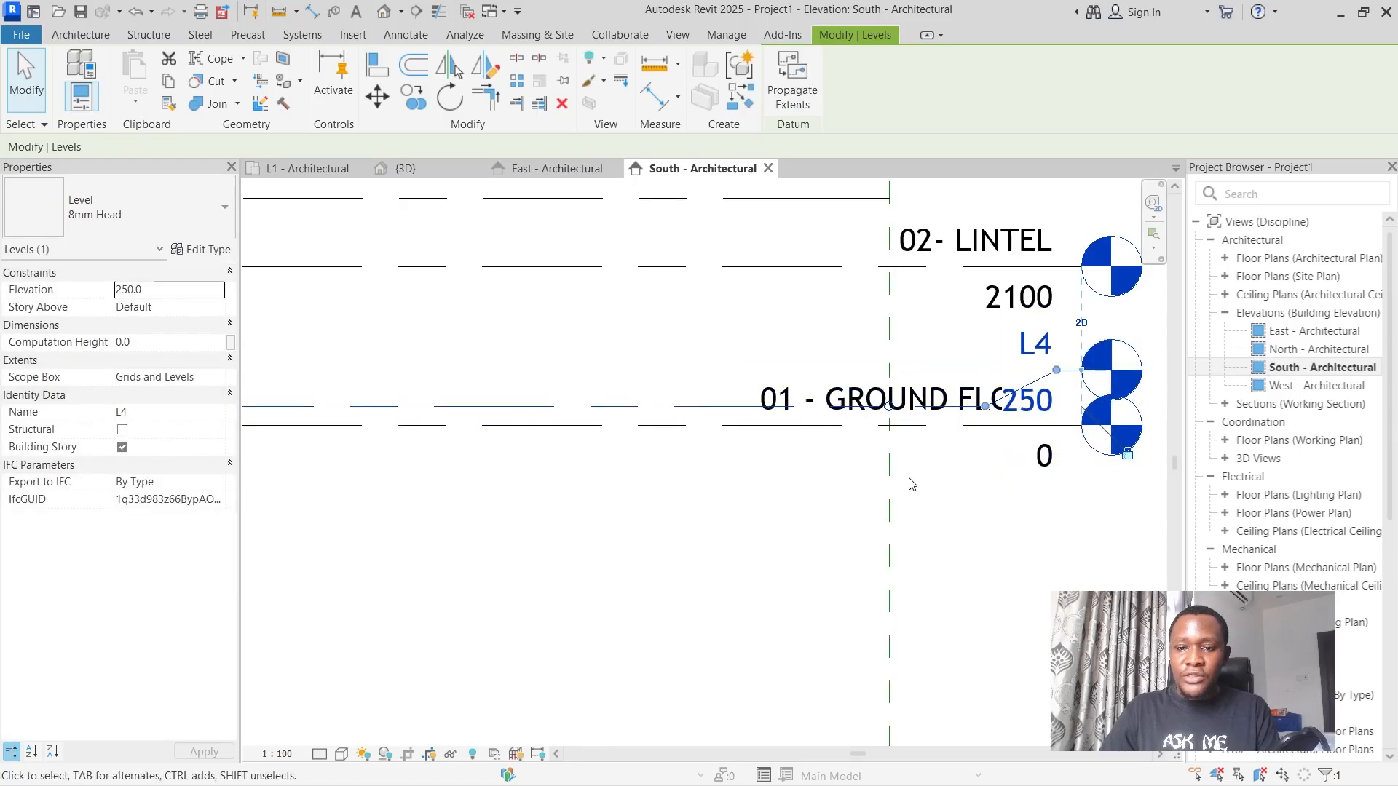
pyautogui.click(944, 473)
# Hide the L4 level's head at the line end beside the 01 - GROUND FLOOR head.
pyautogui.scroll(-5, 950, 477)
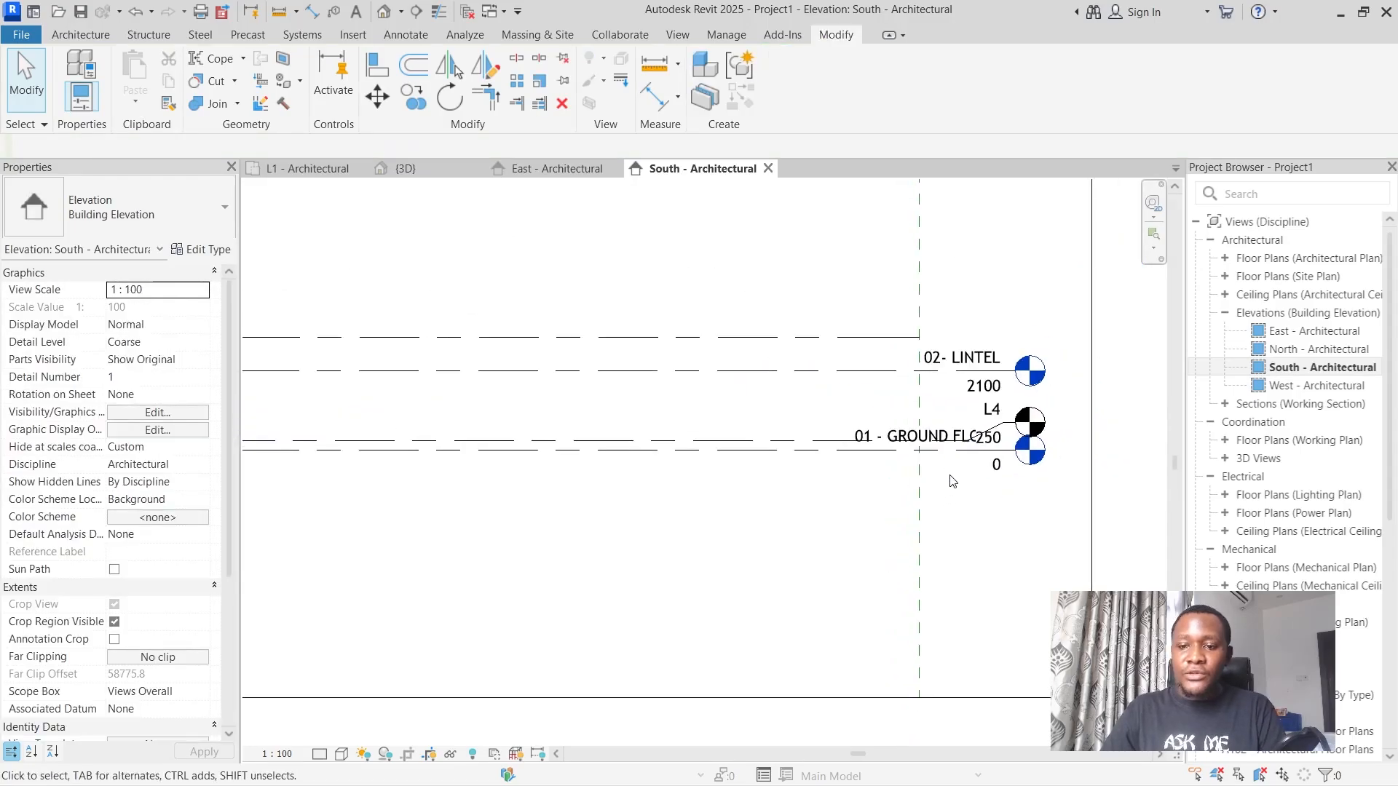
pyautogui.scroll(3, 953, 480)
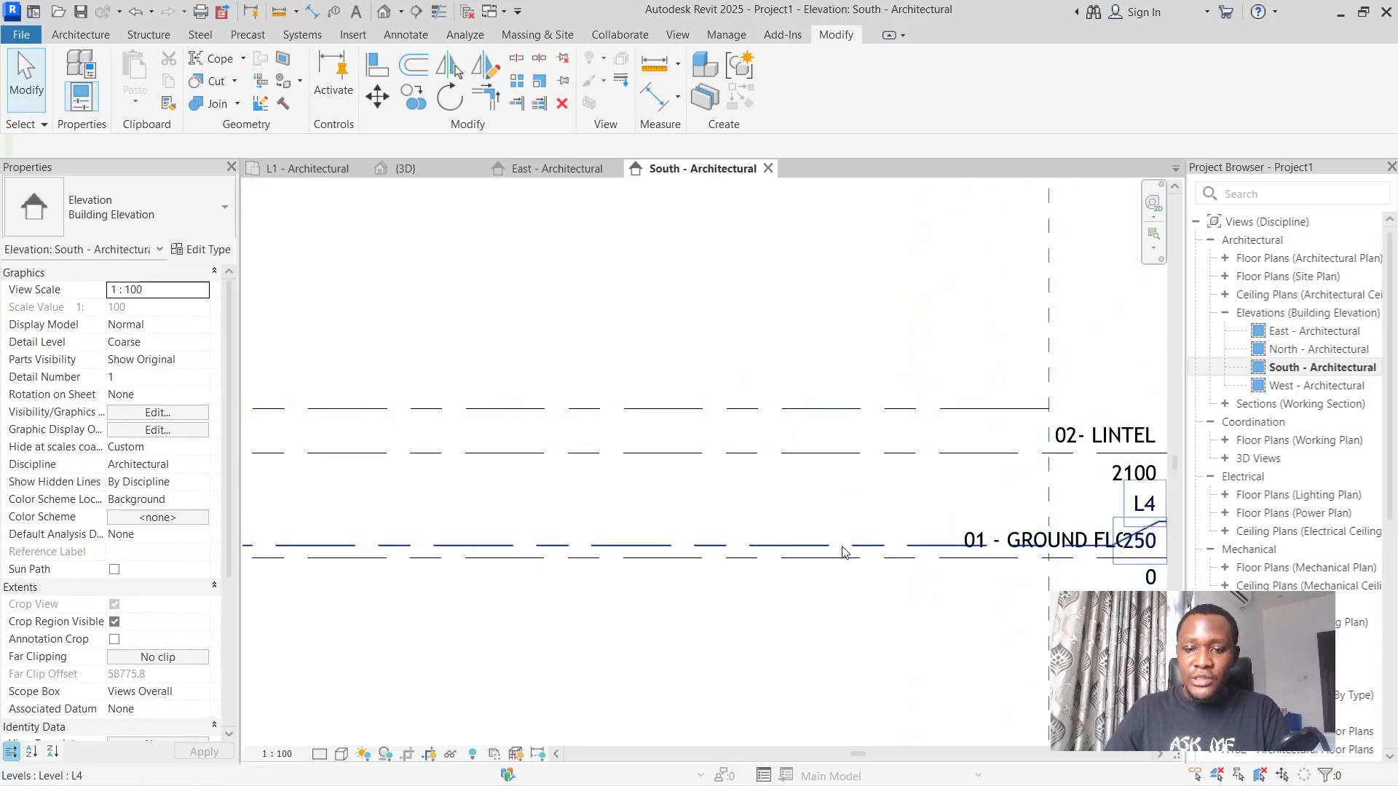
pyautogui.click(813, 537)
pyautogui.scroll(-3, 813, 530)
pyautogui.scroll(5, 921, 524)
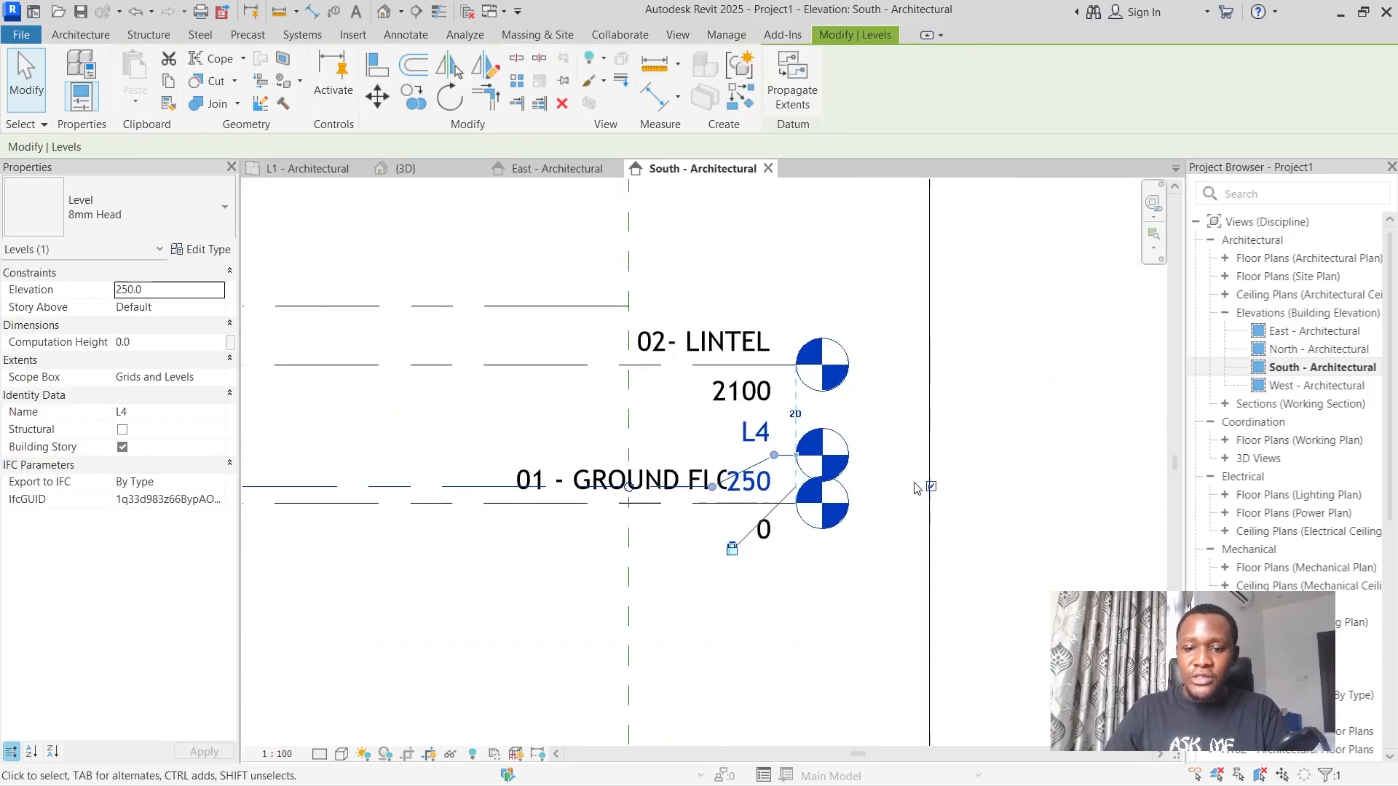
pyautogui.scroll(-6, 936, 486)
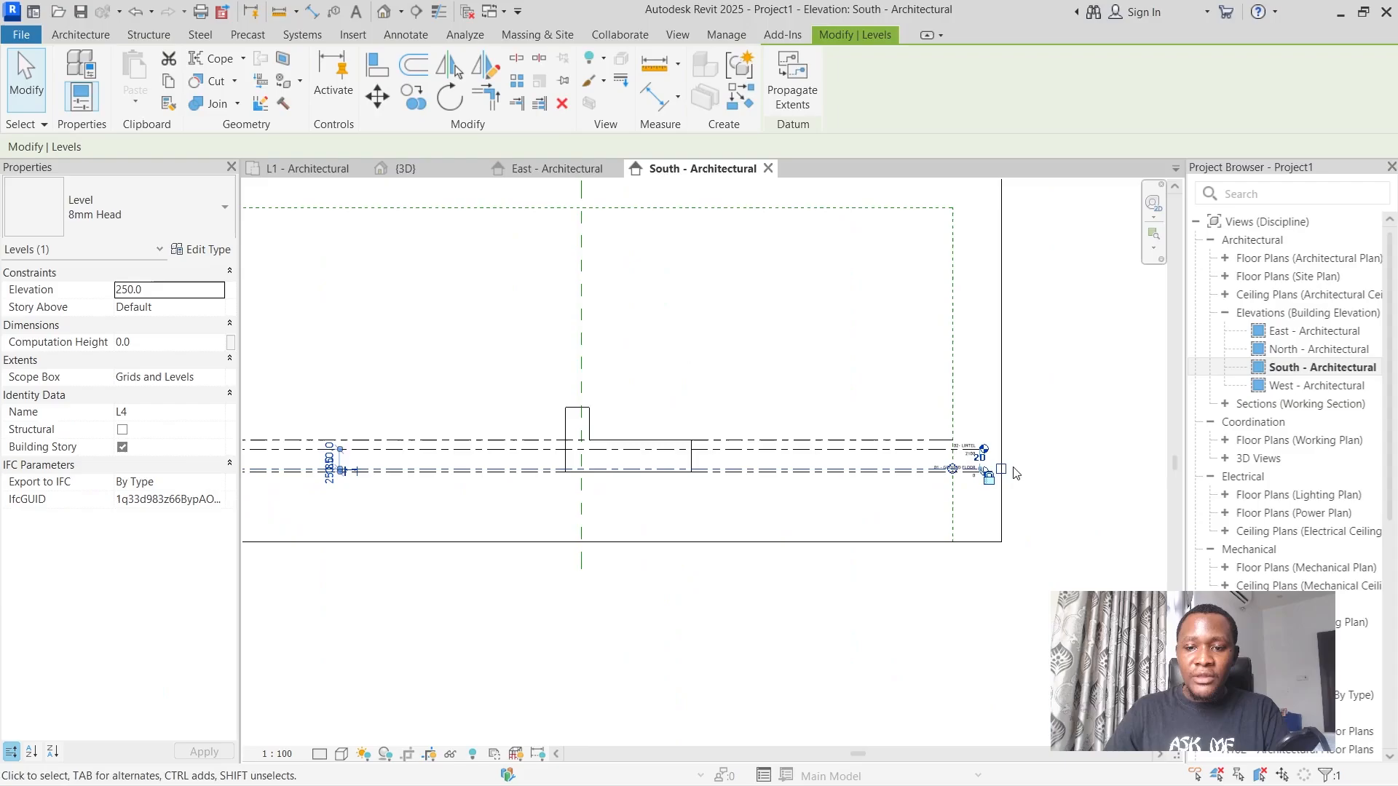
pyautogui.scroll(5, 956, 483)
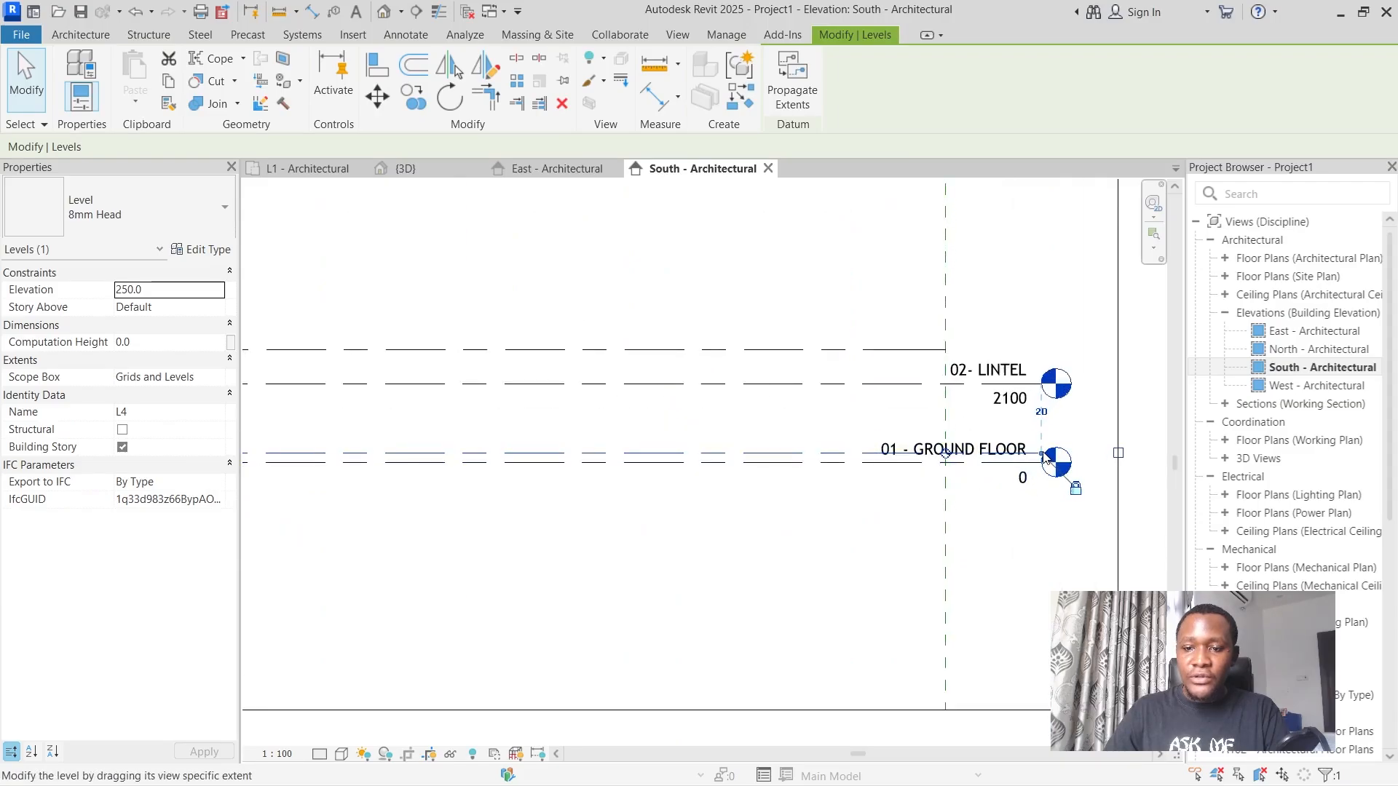
# Undo a trial shortening of the level lines and show the L4 level's head at its opposite end.
pyautogui.moveTo(1043, 455); pyautogui.dragTo(648, 455)
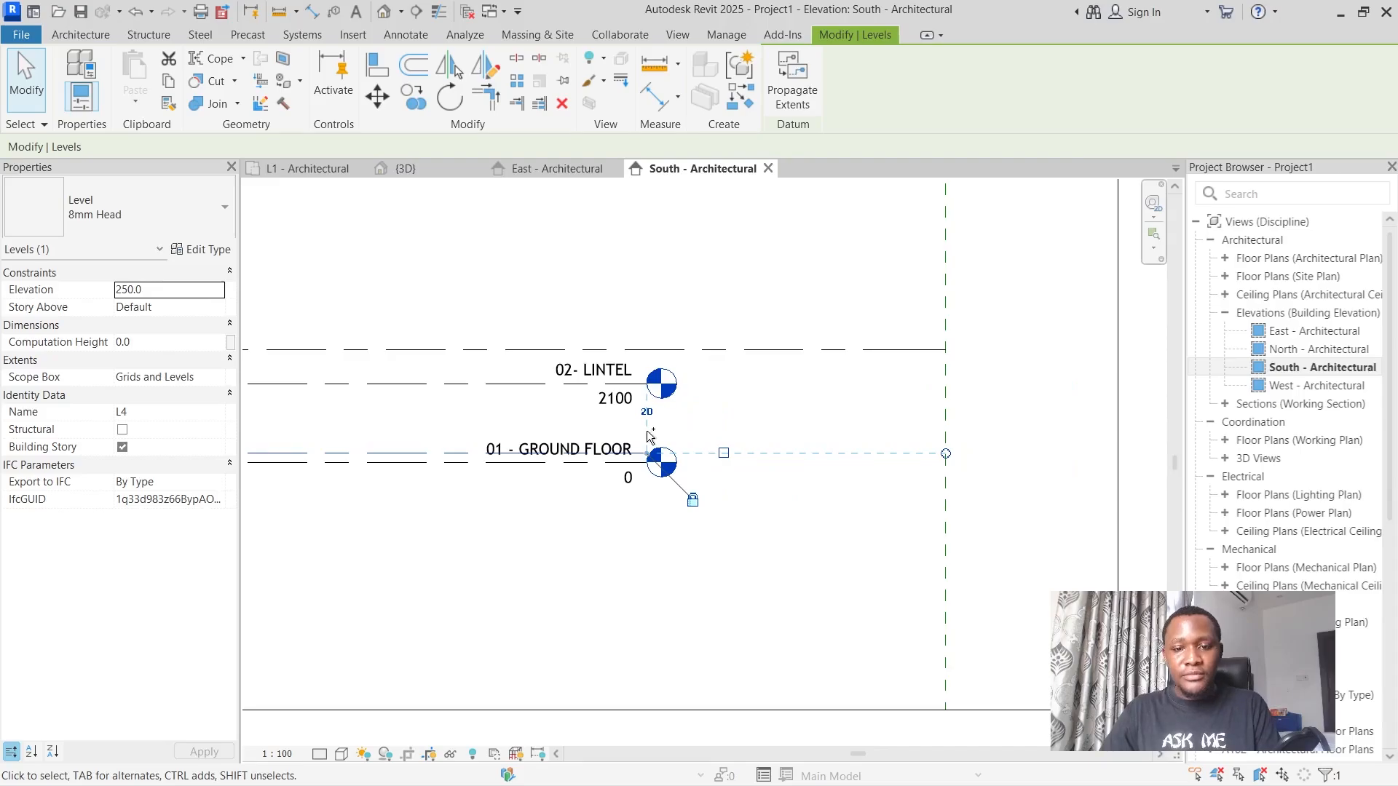
pyautogui.hotkey('ctrl', 'z')
pyautogui.scroll(-5, 988, 386)
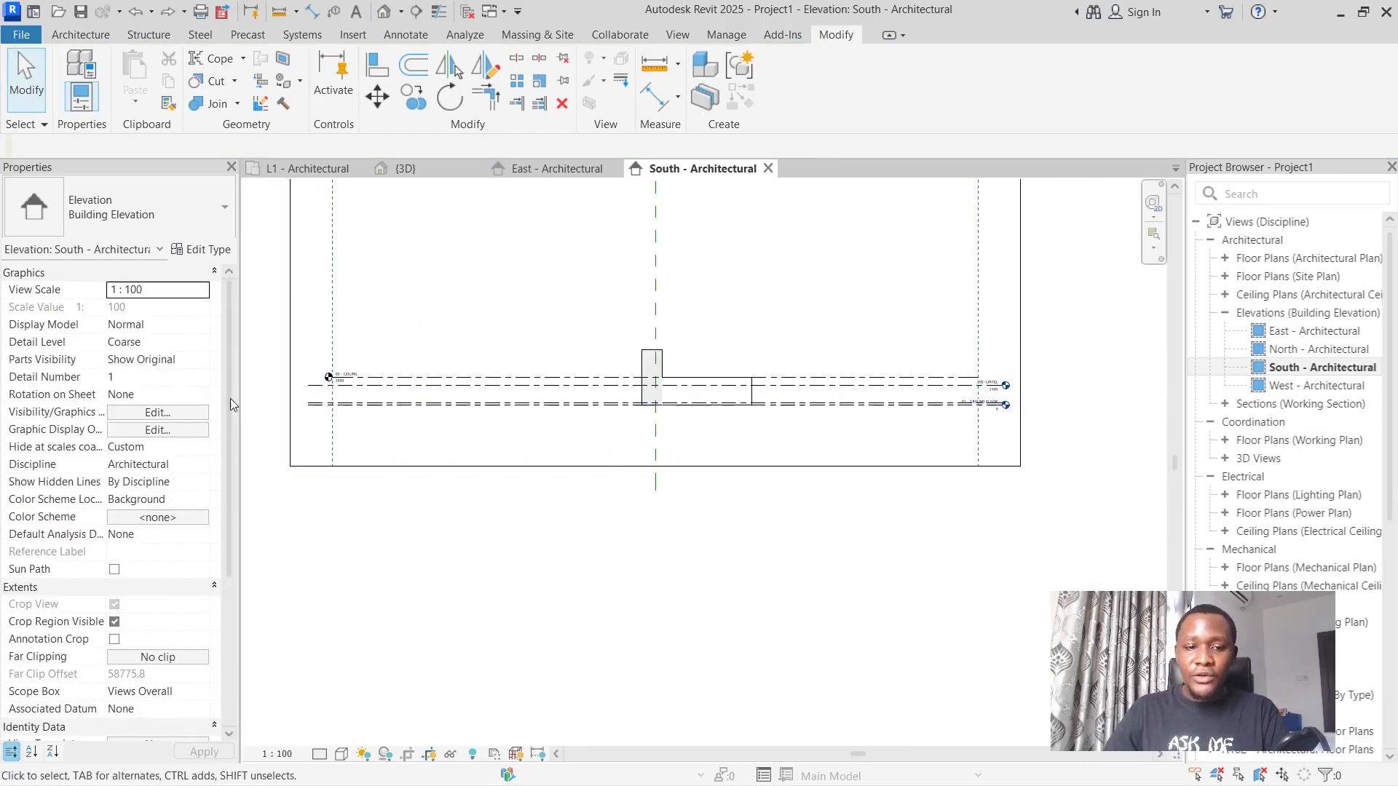
pyautogui.scroll(5, 320, 386)
pyautogui.click(586, 368)
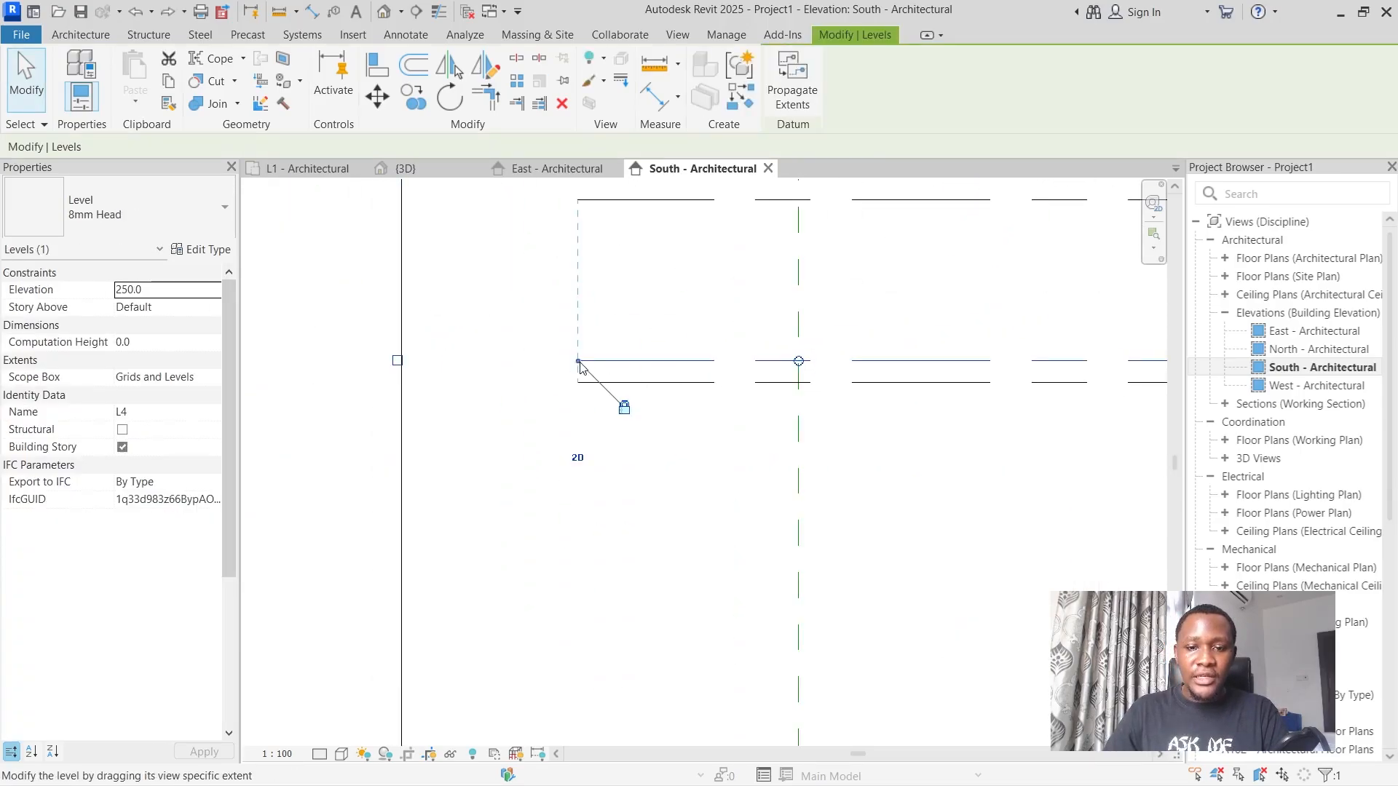
pyautogui.click(398, 360)
pyautogui.scroll(-1, 404, 364)
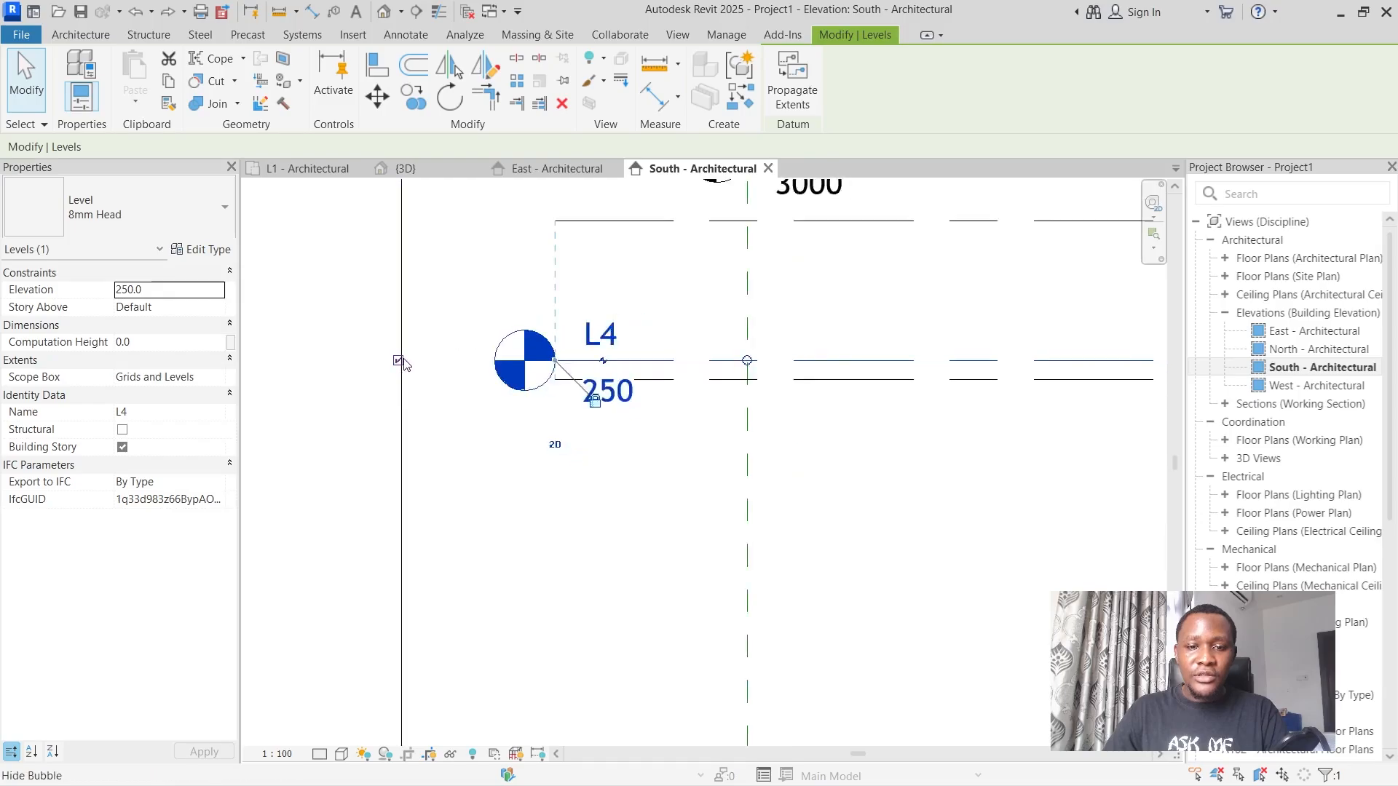
# Rename the L4 level as HALF WALL.
pyautogui.scroll(-2, 404, 364)
pyautogui.click(517, 342)
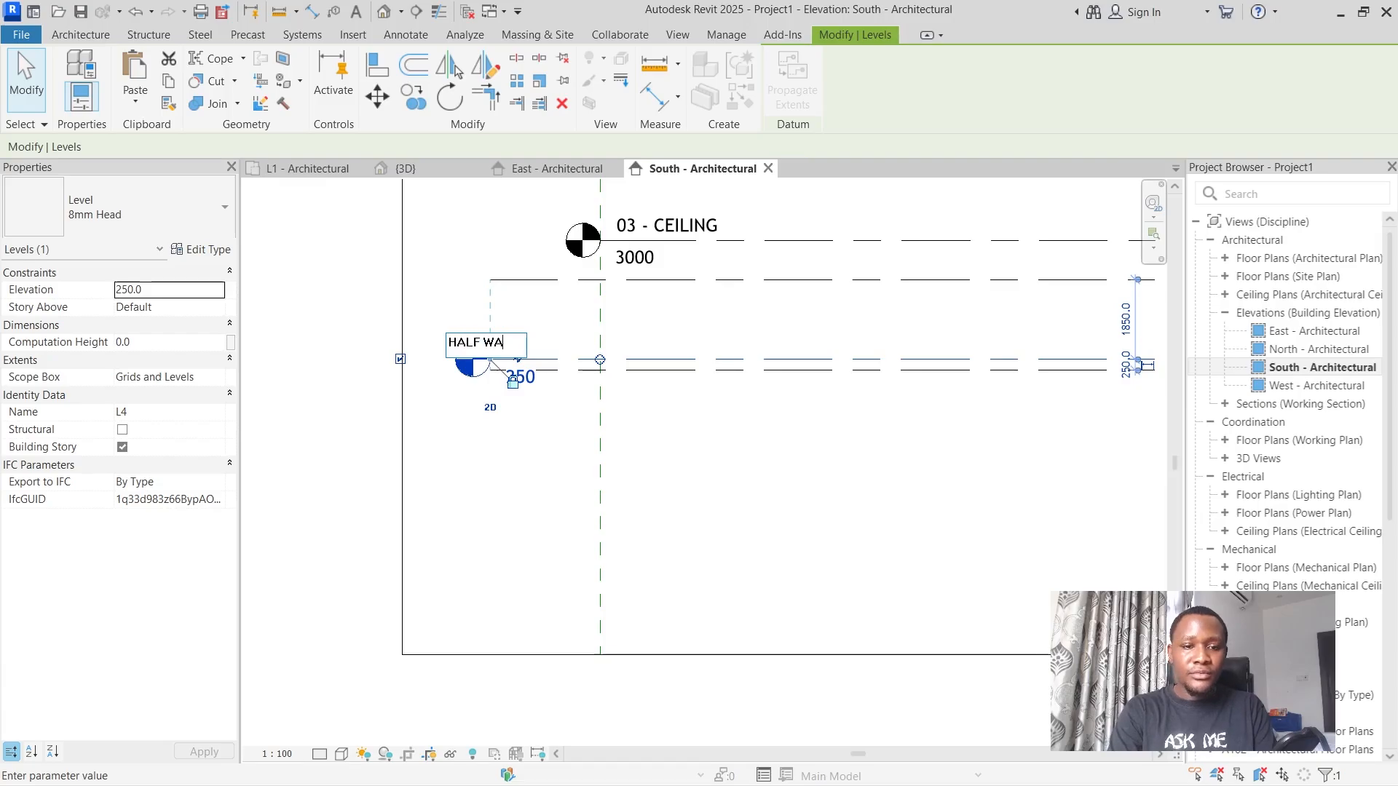
pyautogui.press('Return')
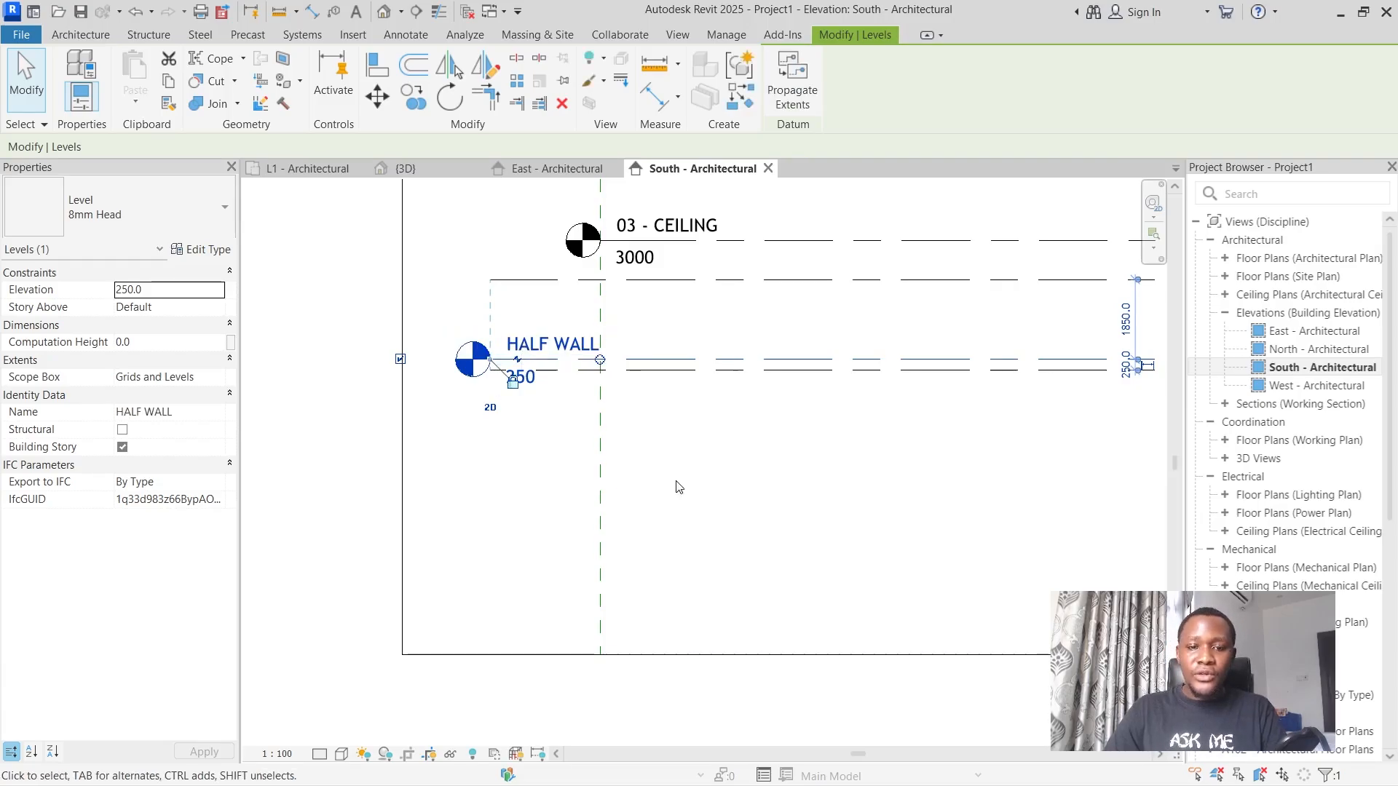
pyautogui.scroll(-4, 671, 478)
pyautogui.click(916, 483)
# Select the chain of three balcony walls and set their top constraint to Up to level: HALF WALL.
pyautogui.scroll(6, 1121, 456)
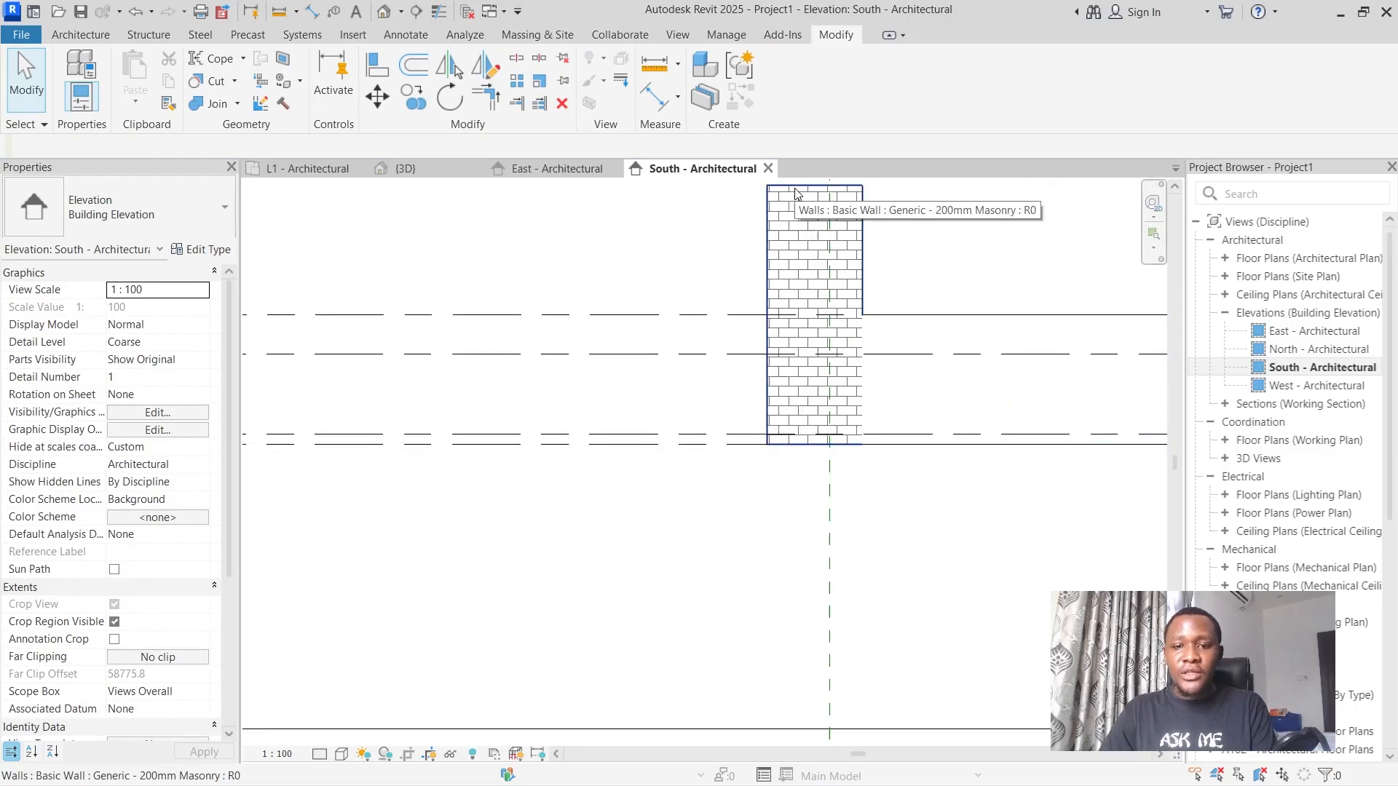
pyautogui.press('Tab')
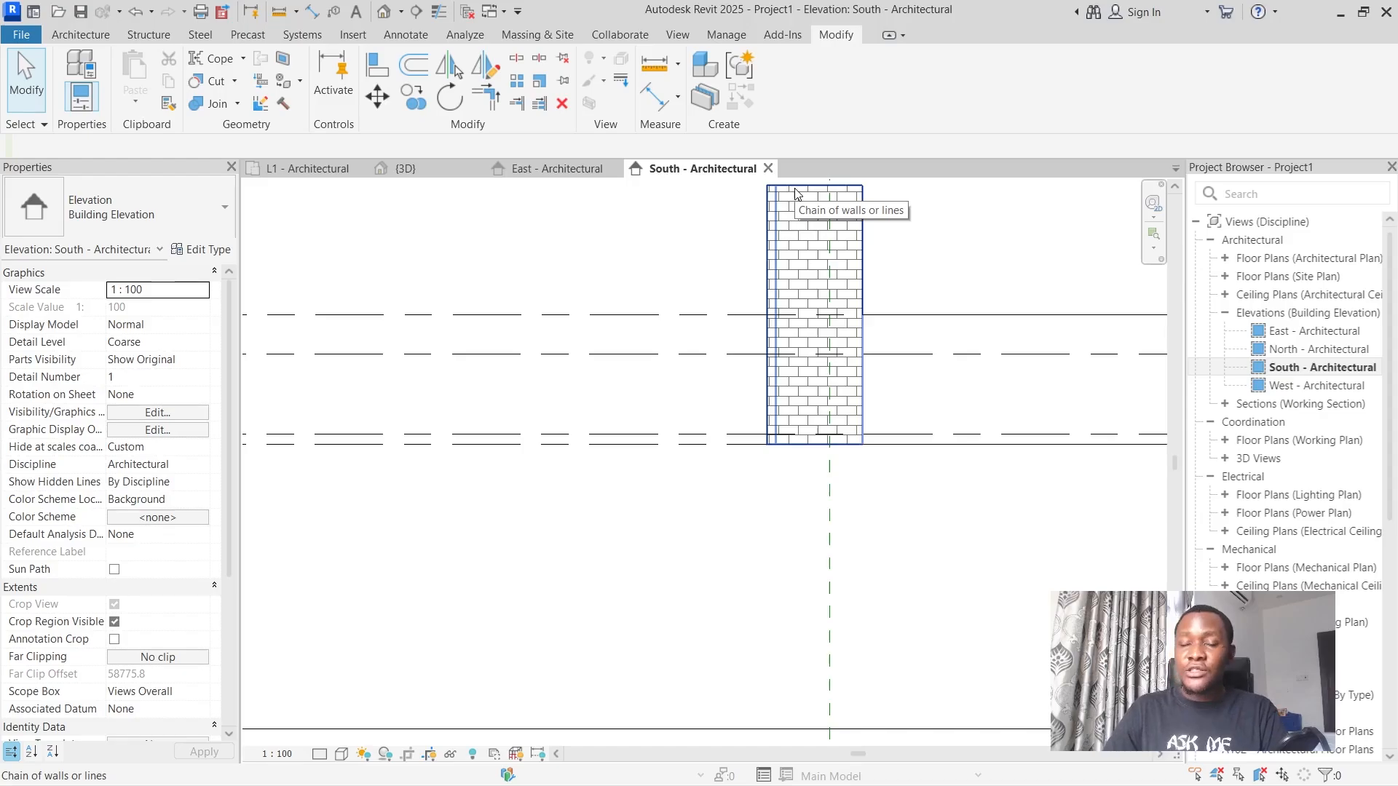
pyautogui.click(795, 193)
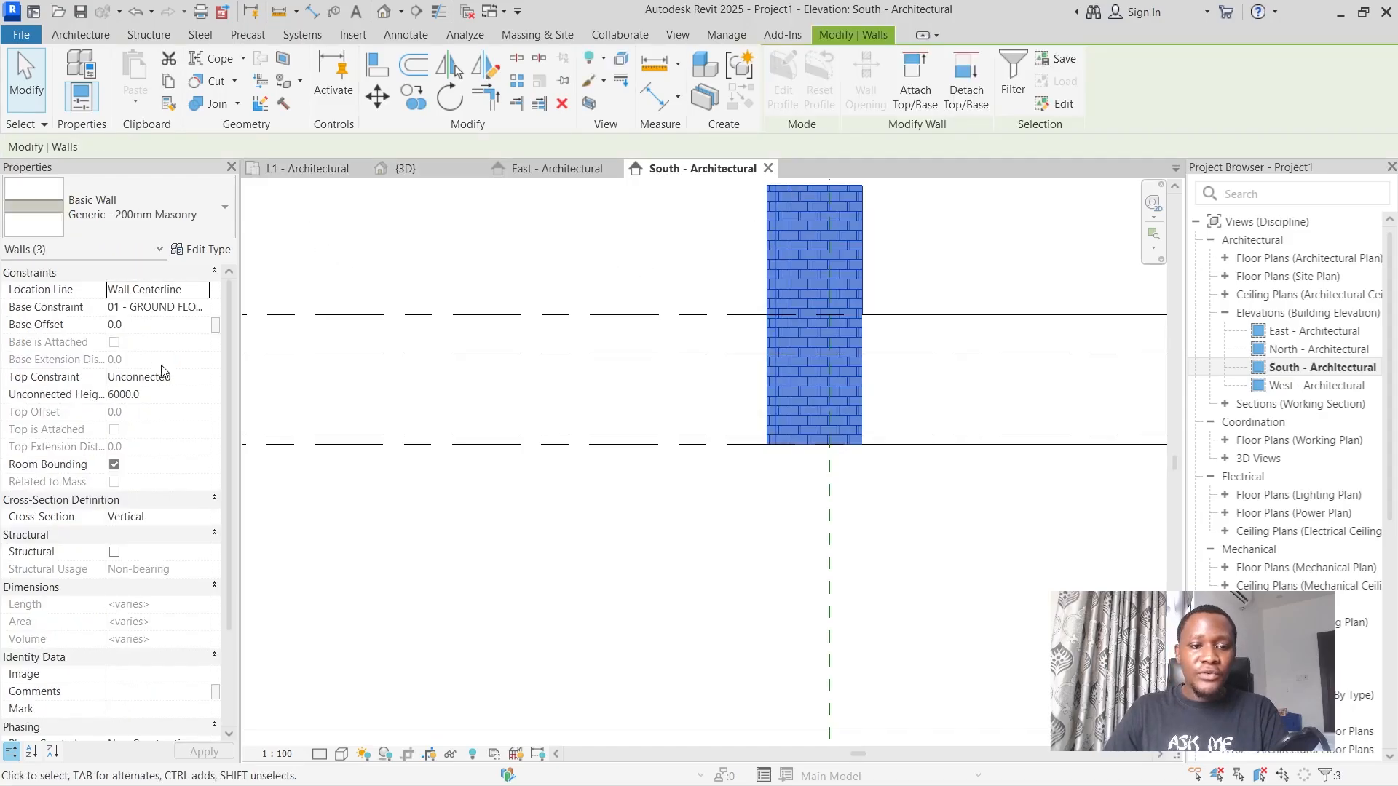
pyautogui.click(187, 377)
pyautogui.click(203, 378)
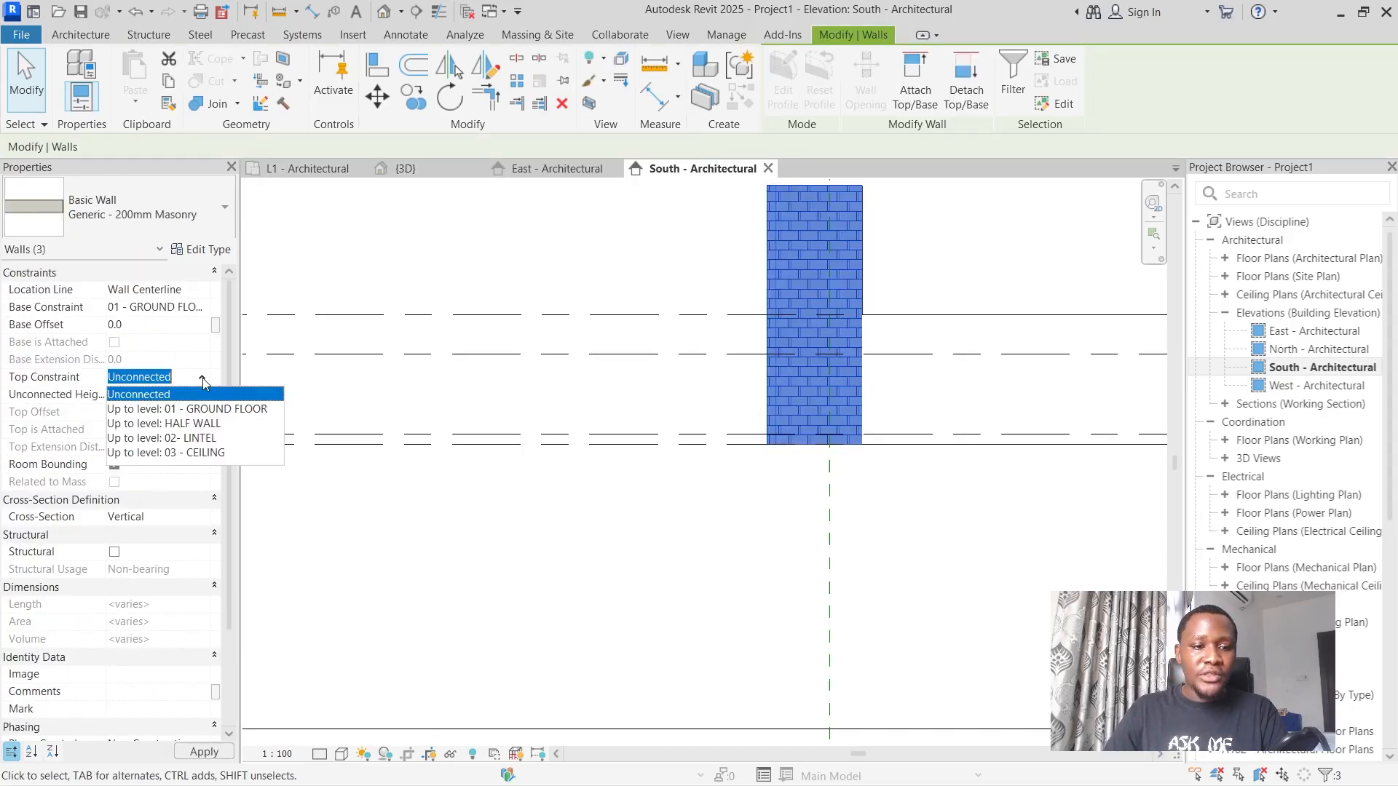
pyautogui.click(188, 423)
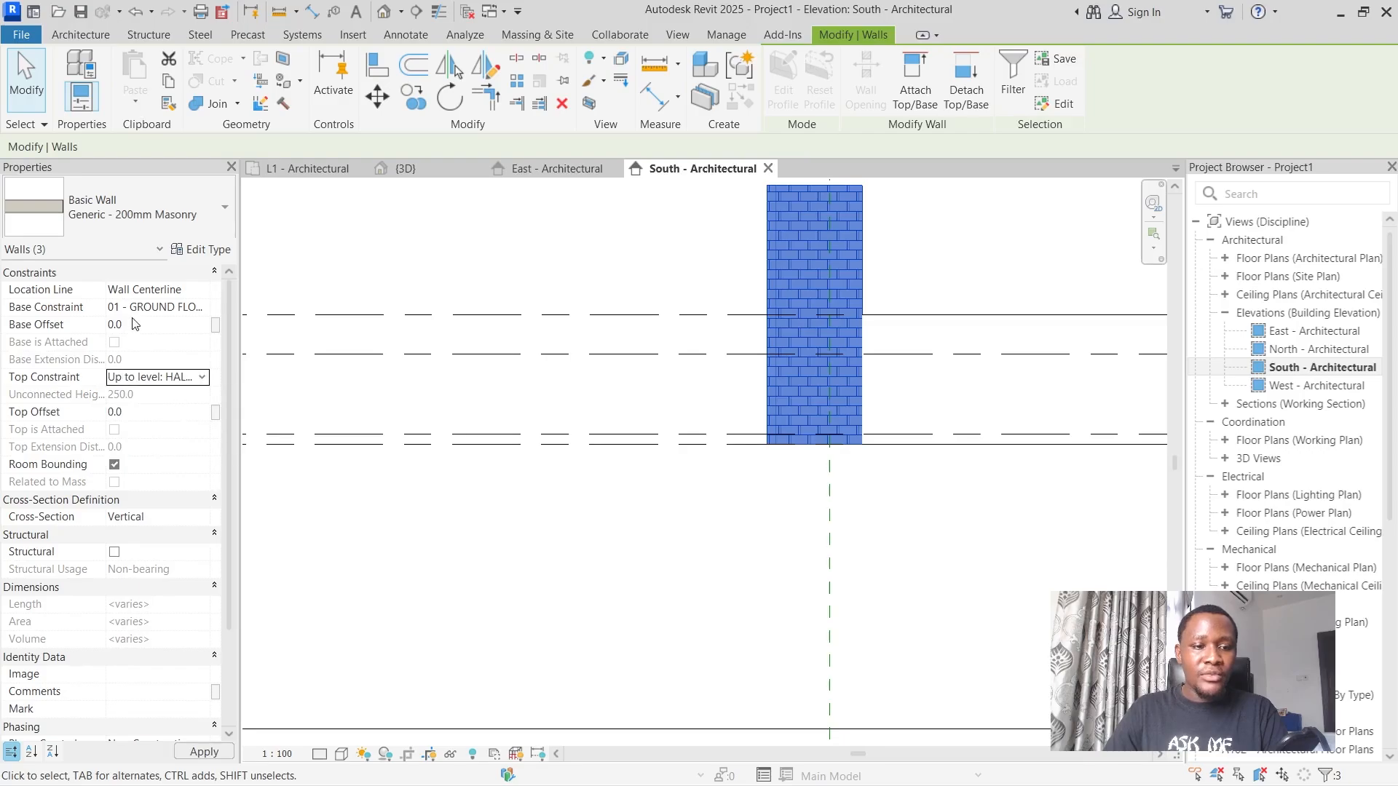
pyautogui.click(578, 284)
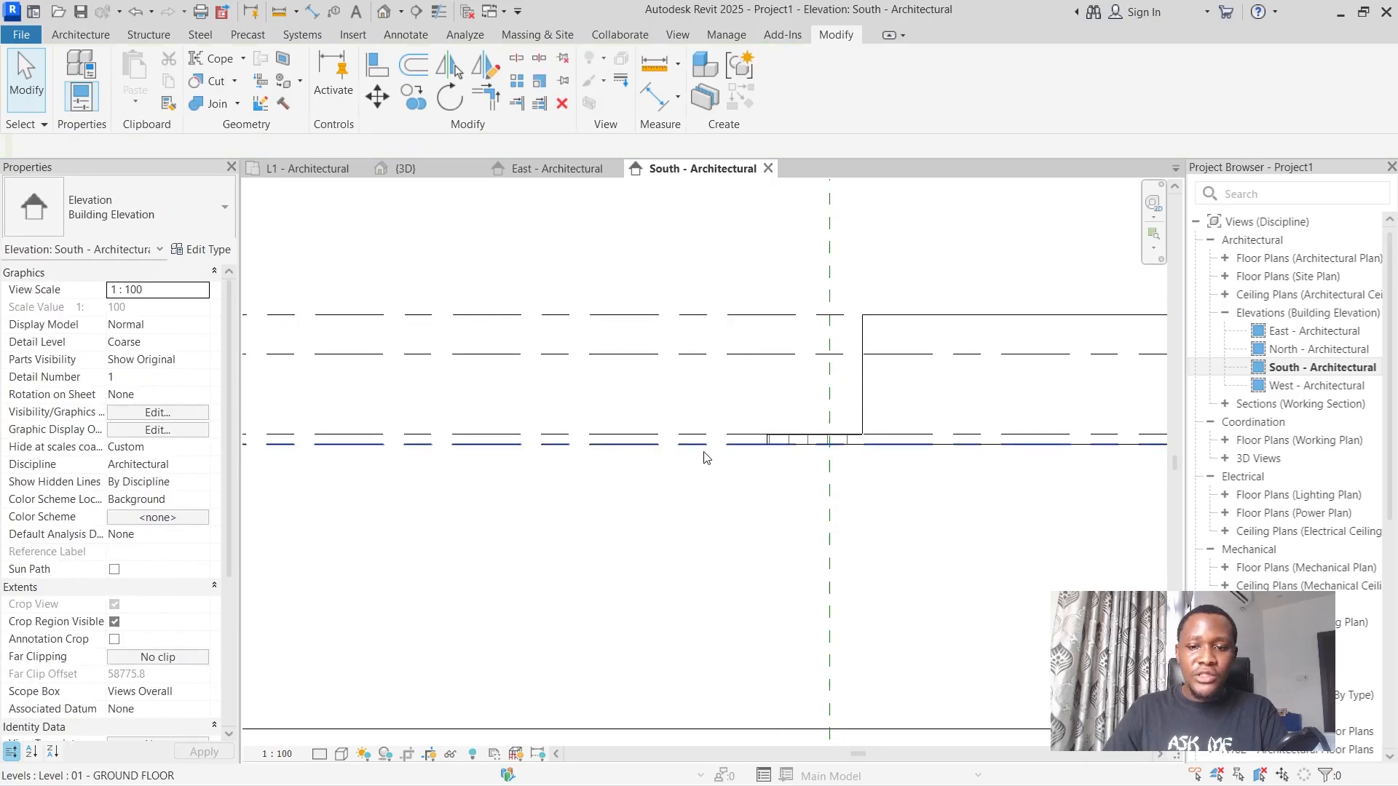
# Open the 3D view and examine the lowered balcony walls from the front-left corner.
pyautogui.click(421, 175)
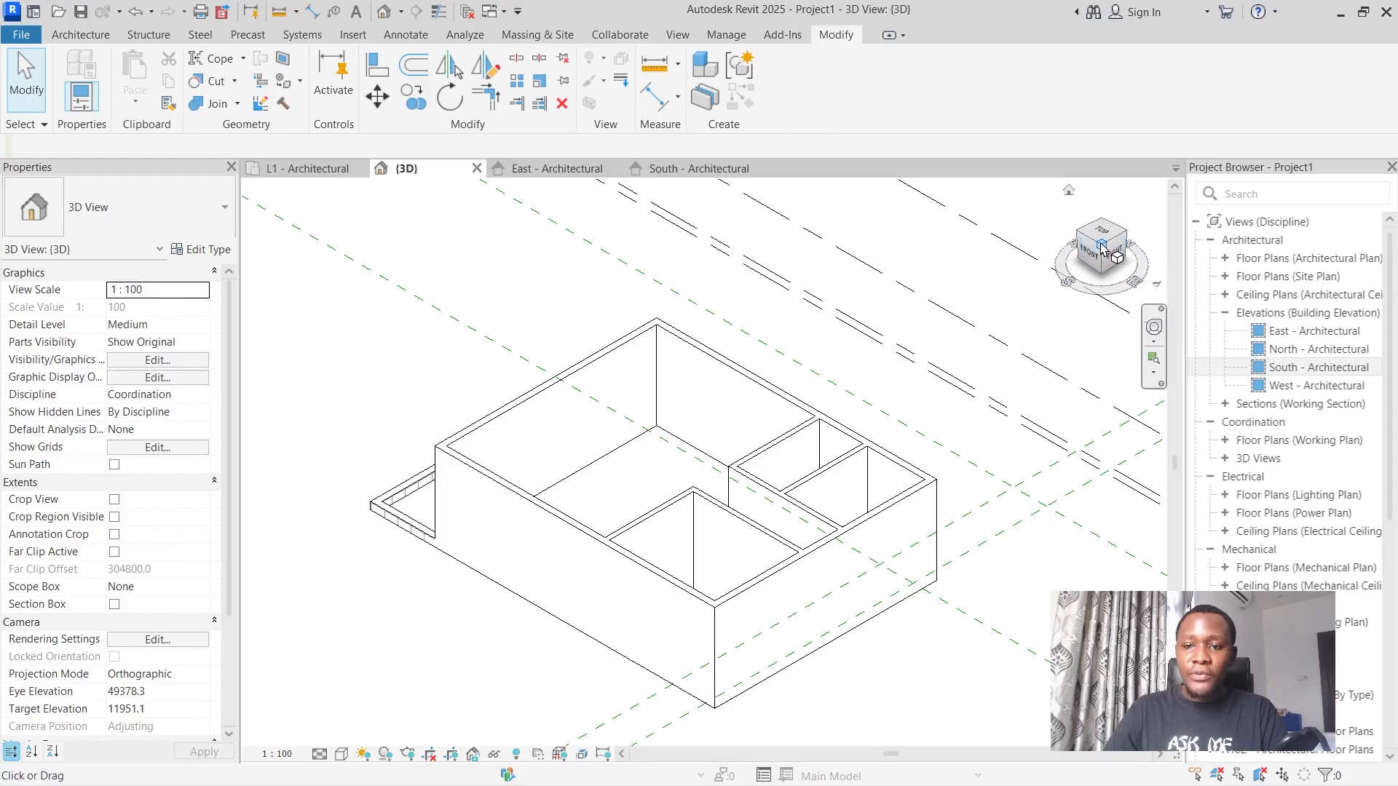
pyautogui.moveTo(1126, 251)
pyautogui.mouseDown()
pyautogui.moveTo(1144, 264)
pyautogui.moveTo(1132, 252)
pyautogui.mouseUp()
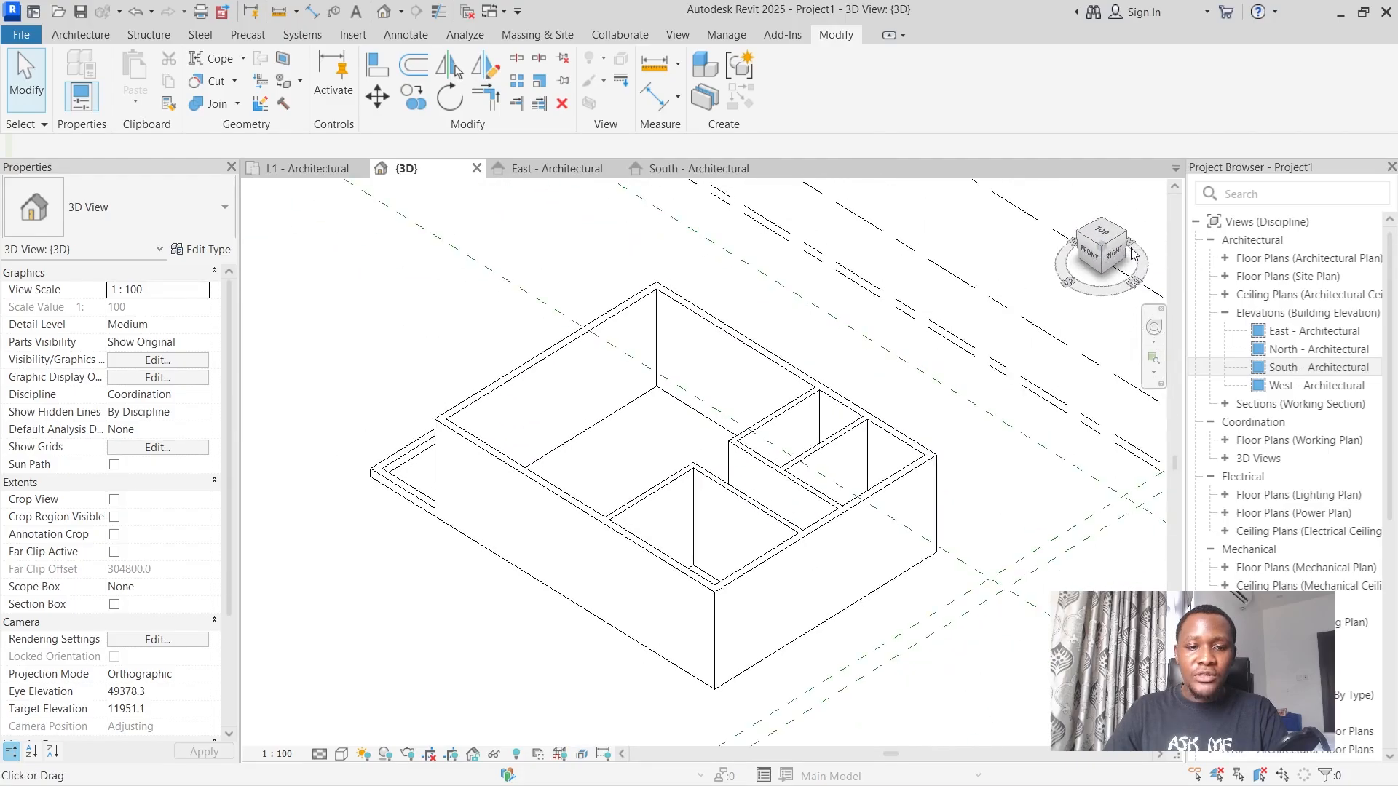
pyautogui.click(1081, 237)
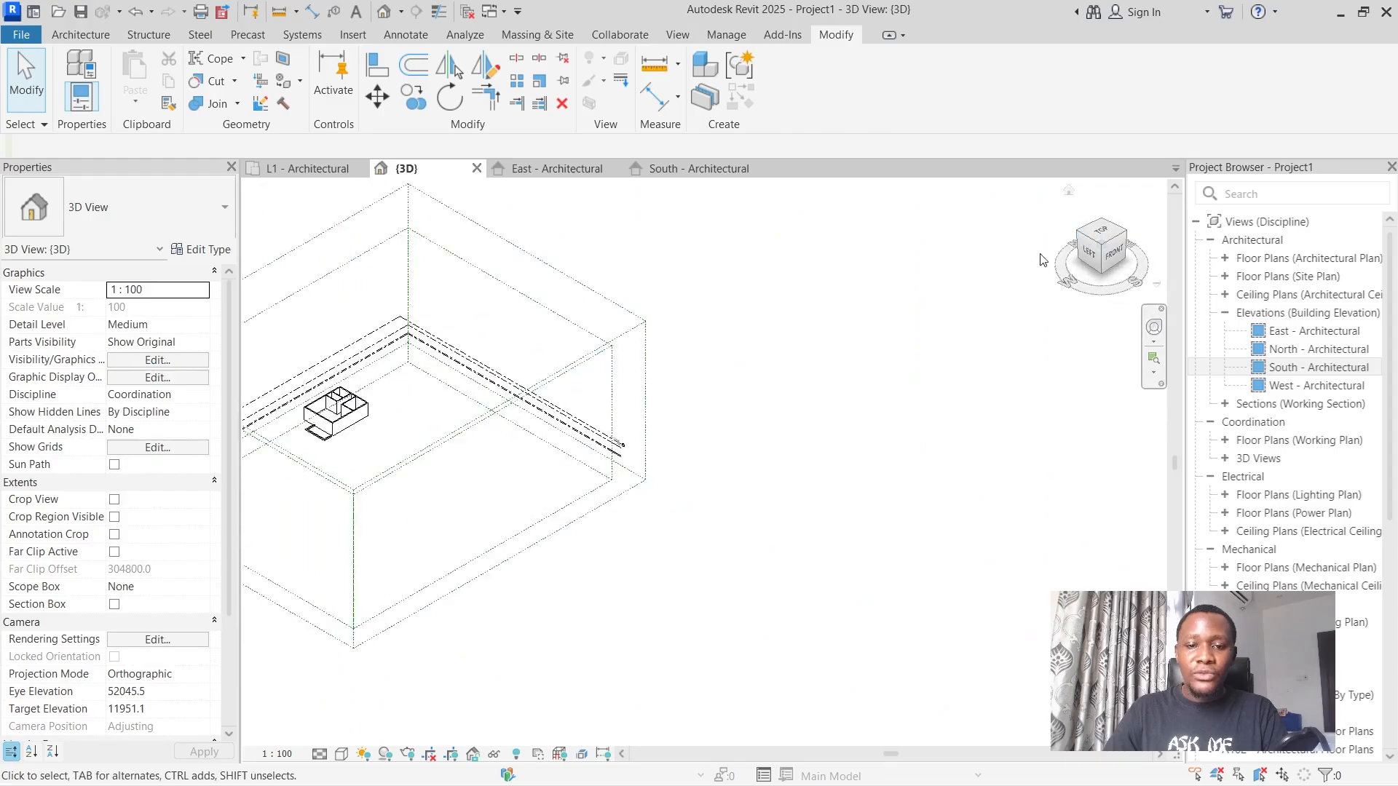
pyautogui.scroll(3, 600, 475)
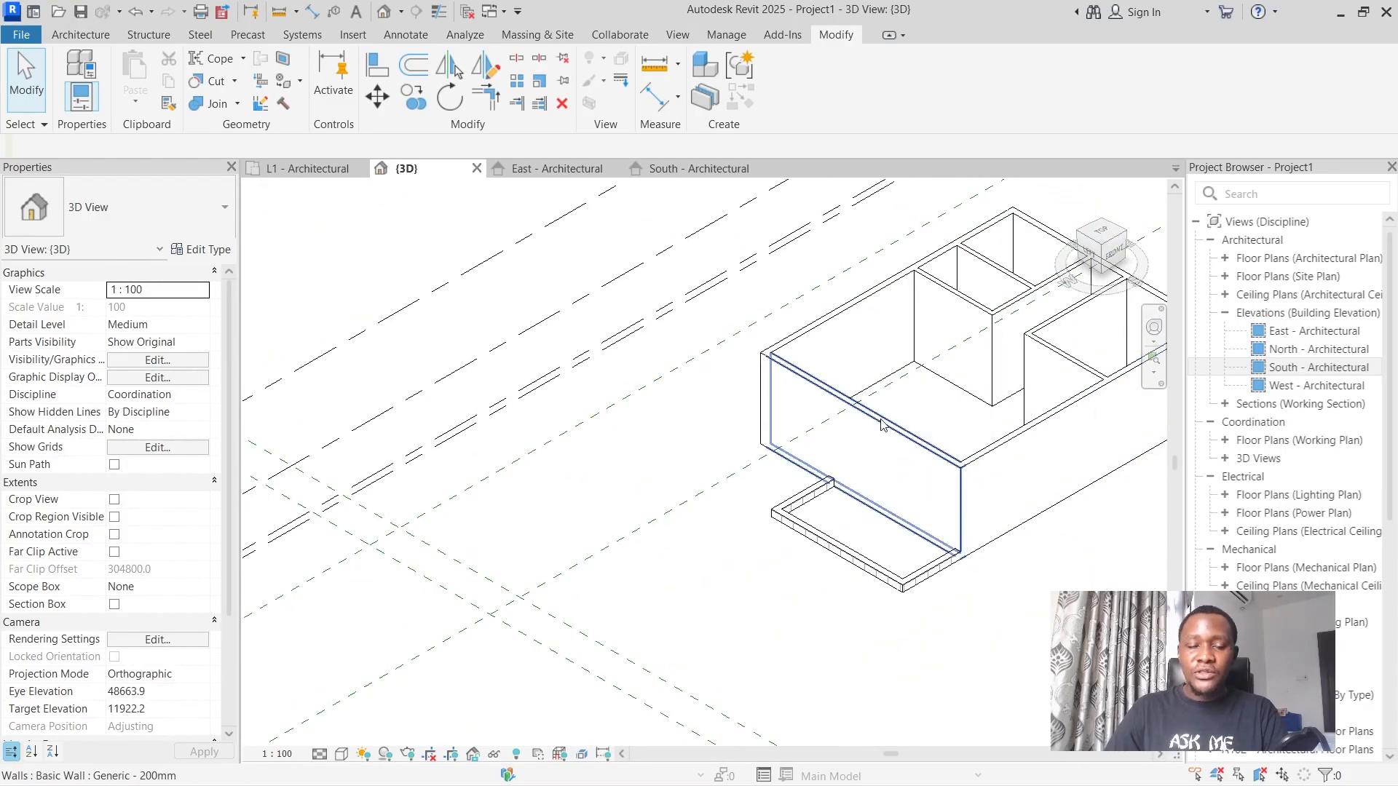
# In the L1 - Architectural plan, start an architectural floor using the type Wood Truss Joist 286mm - Carpet Finish.
pyautogui.click(283, 170)
pyautogui.scroll(-5, 965, 351)
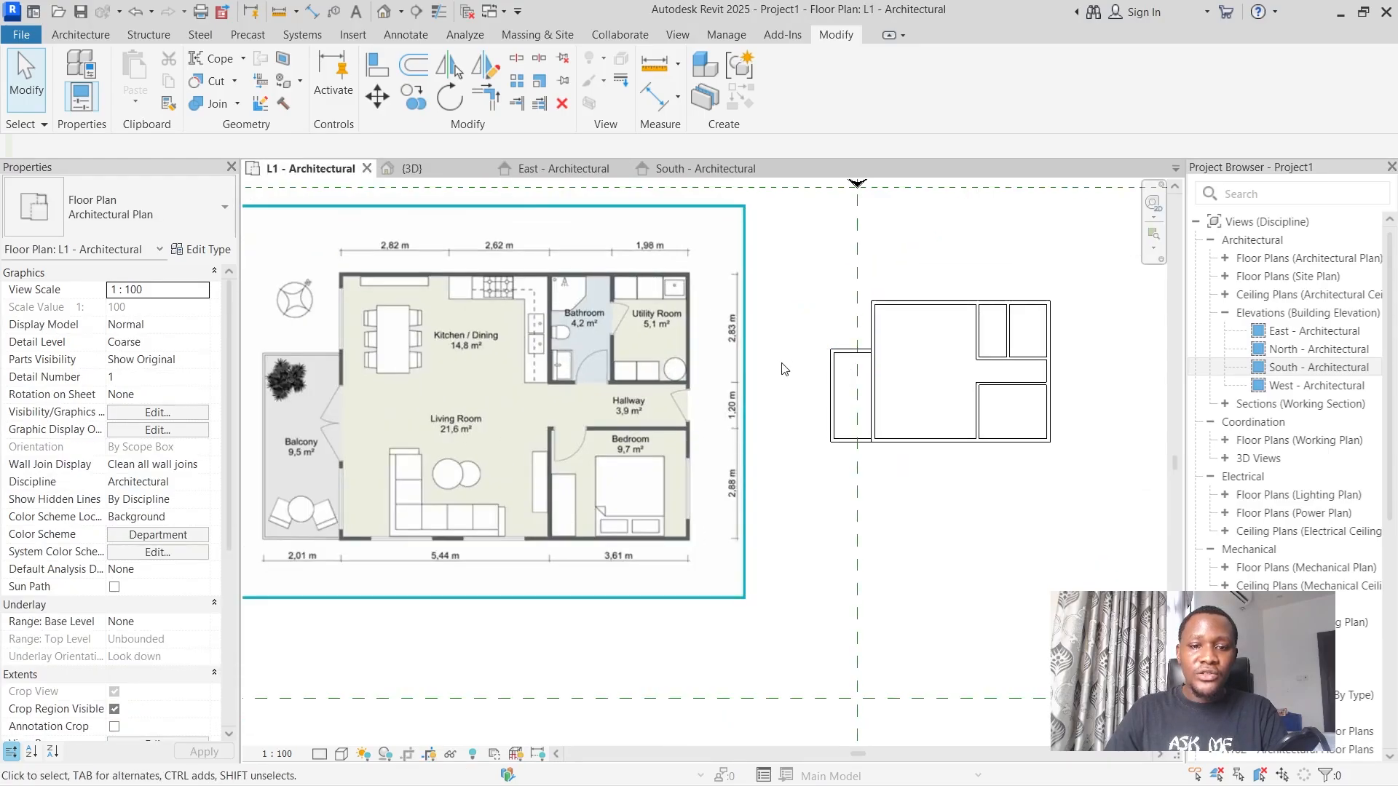
pyautogui.scroll(2, 965, 351)
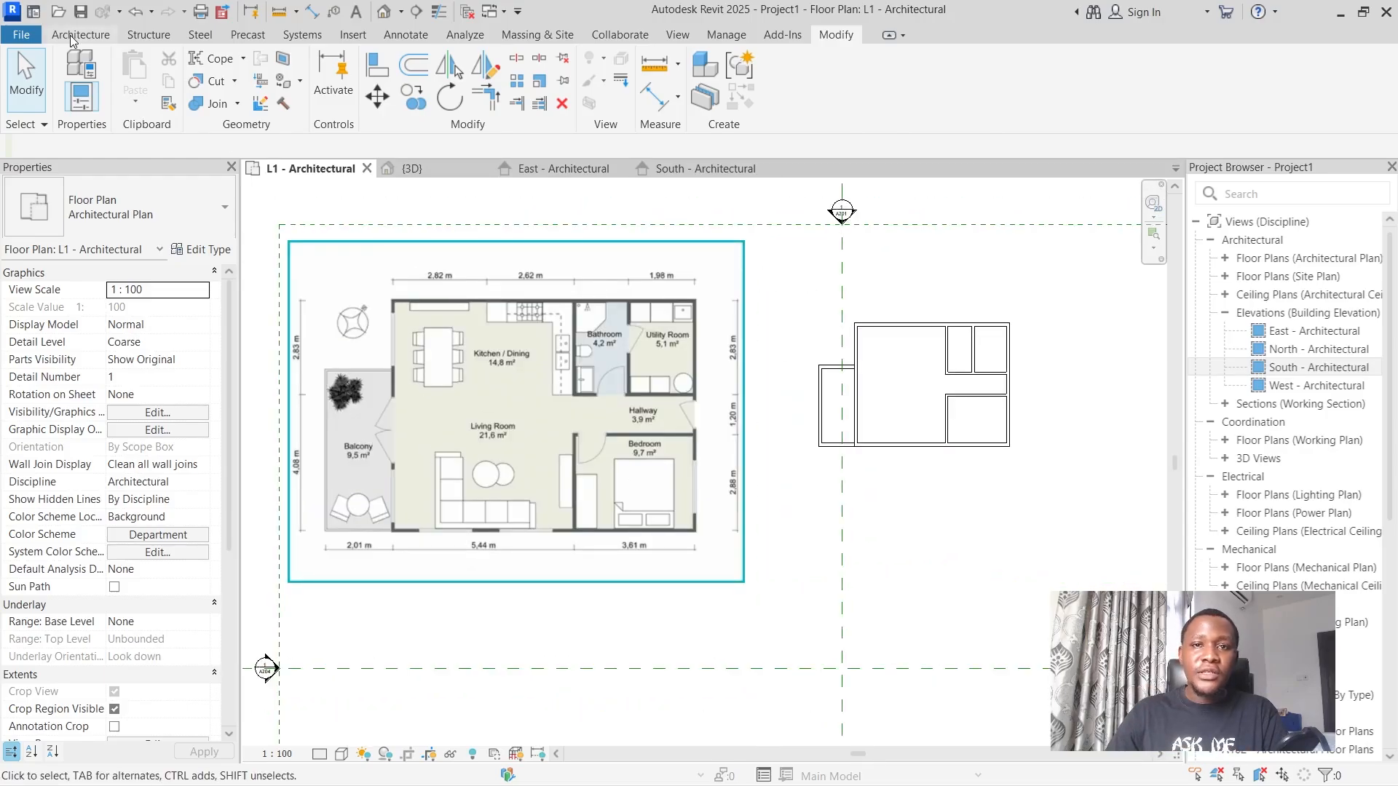
pyautogui.click(72, 38)
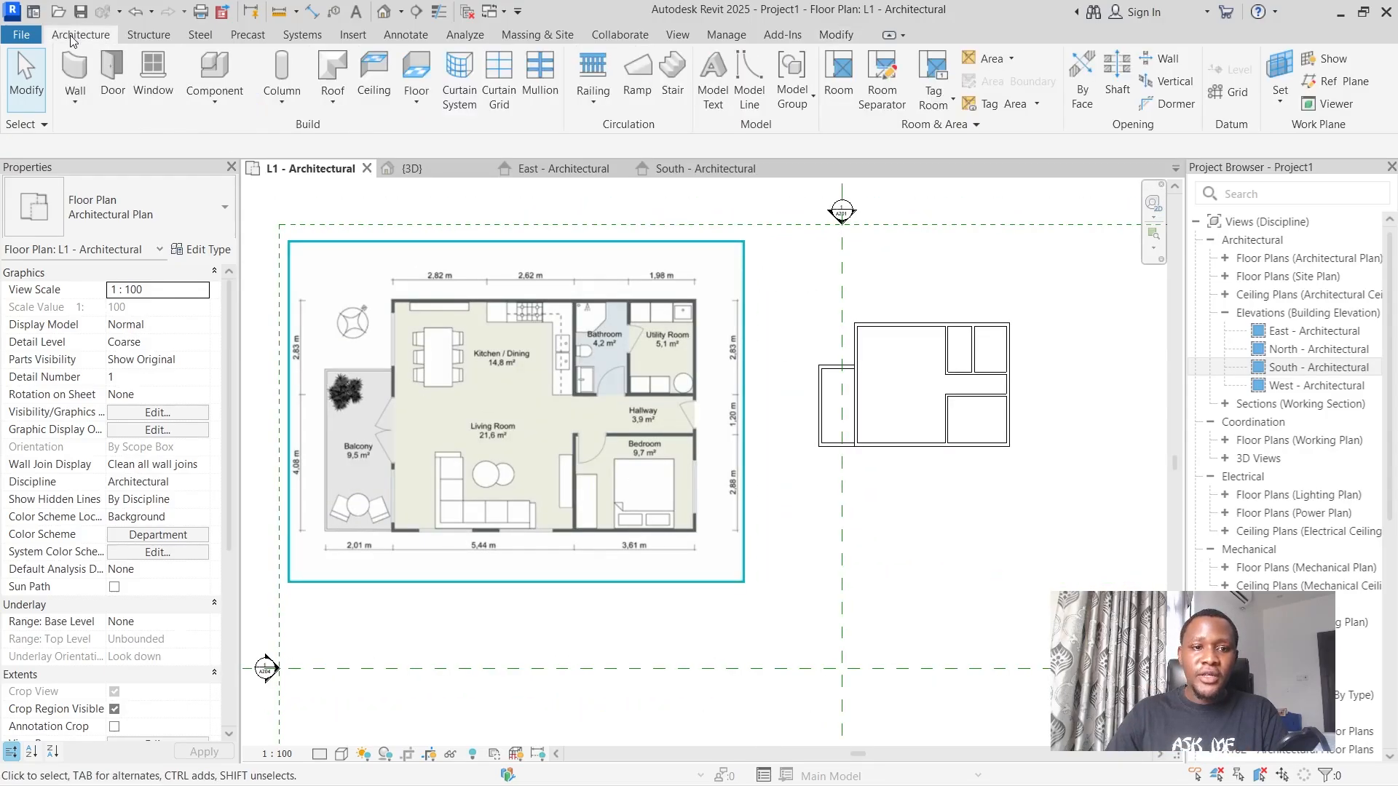
pyautogui.click(417, 97)
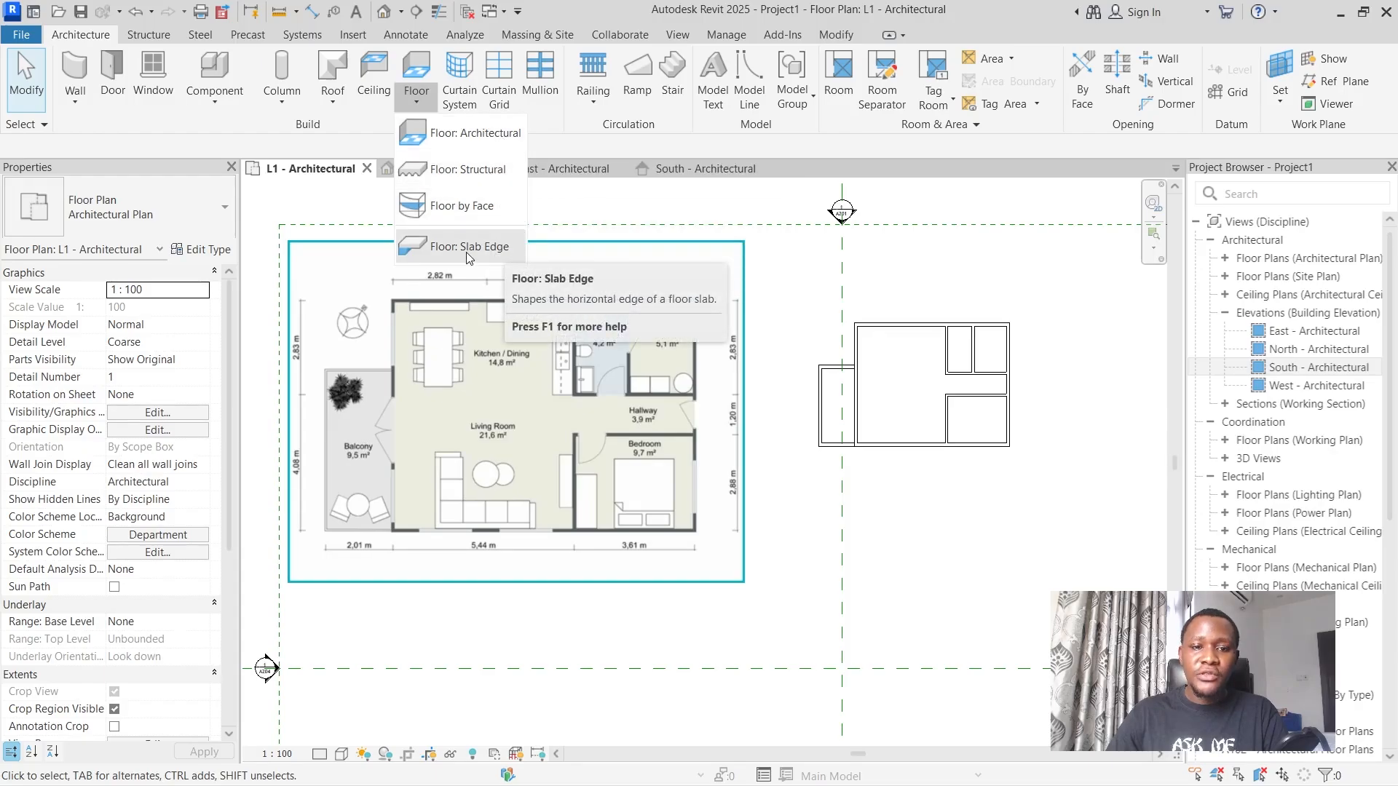
pyautogui.click(464, 144)
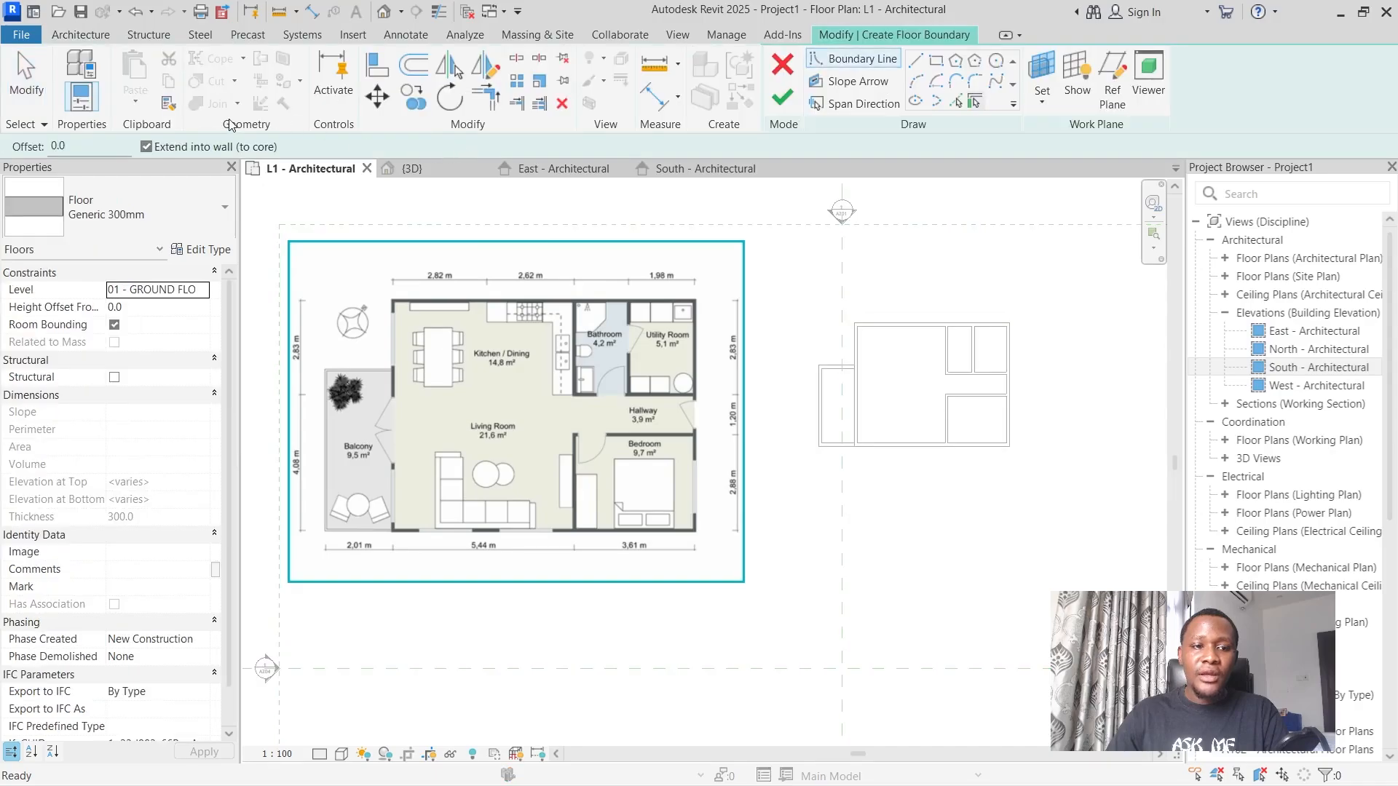
pyautogui.click(102, 208)
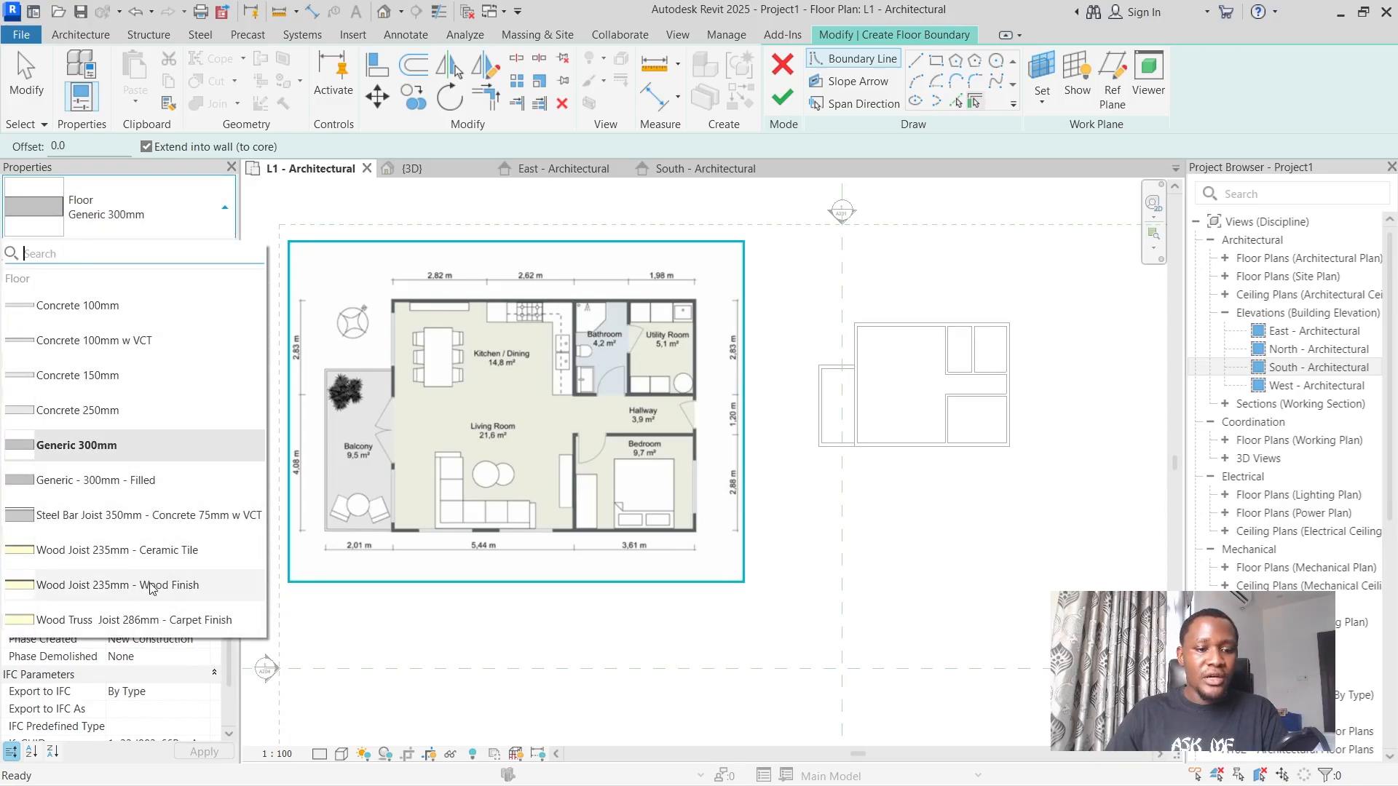
pyautogui.moveTo(164, 626)
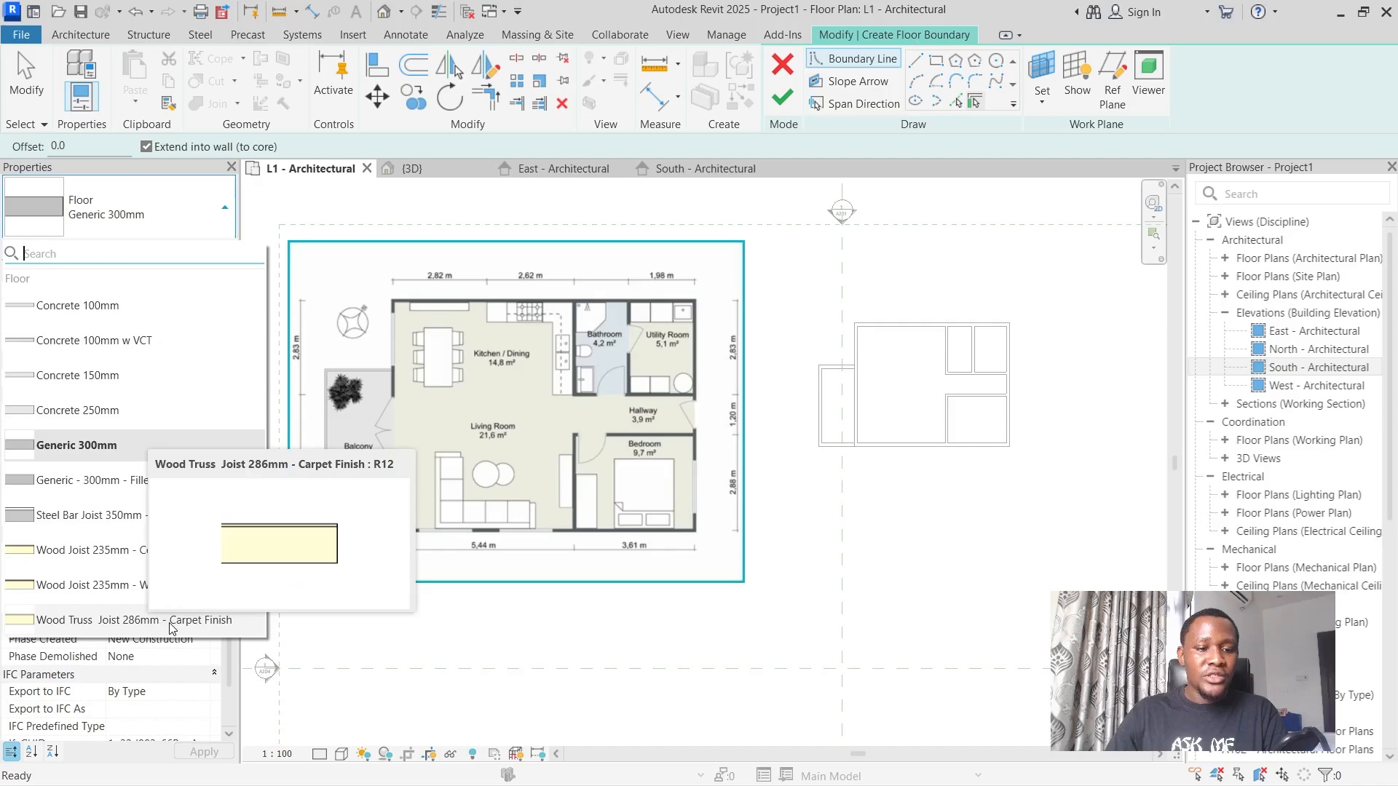
pyautogui.click(173, 621)
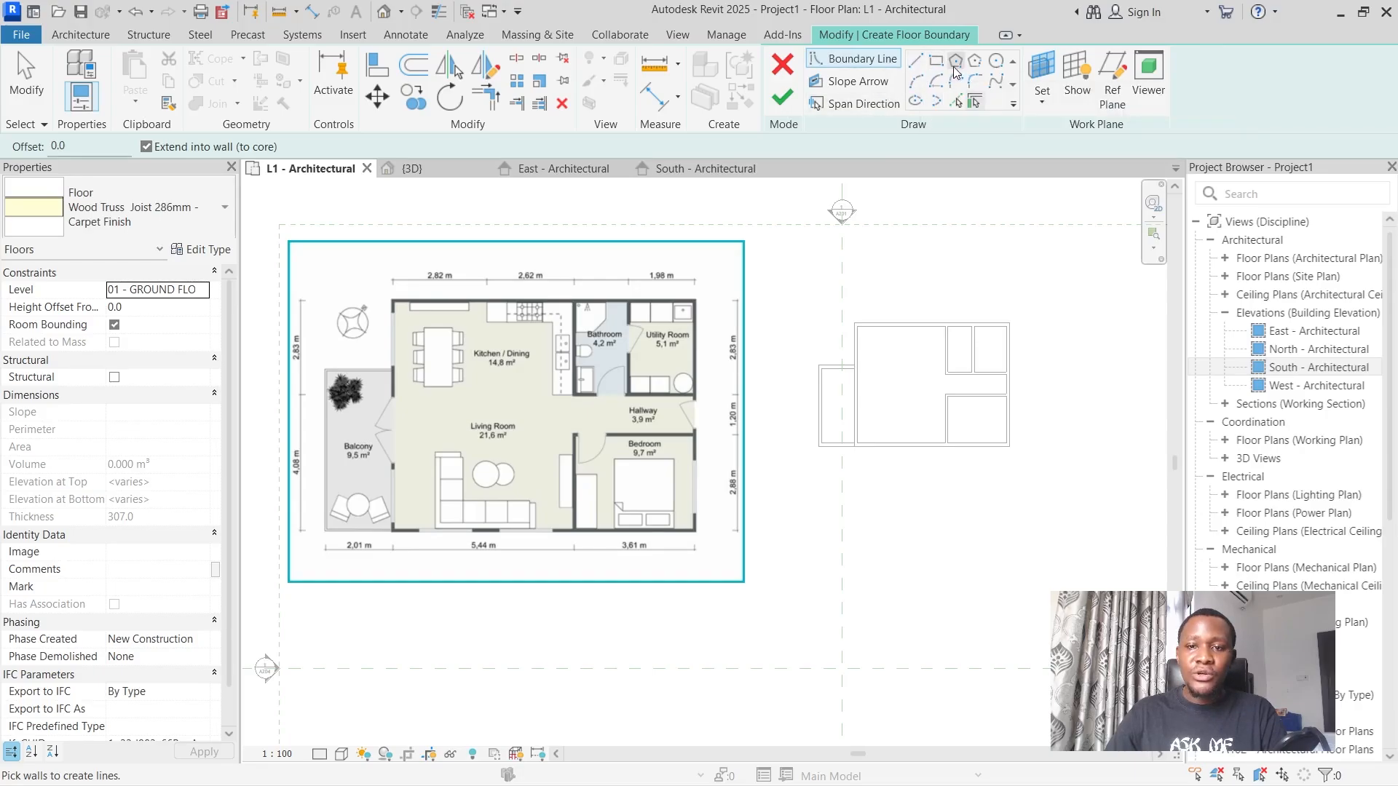
# Draw floor boundary lines from the house's north-west corner along the north wall, then down the bathroom's west wall to its south-west corner.
pyautogui.click(917, 65)
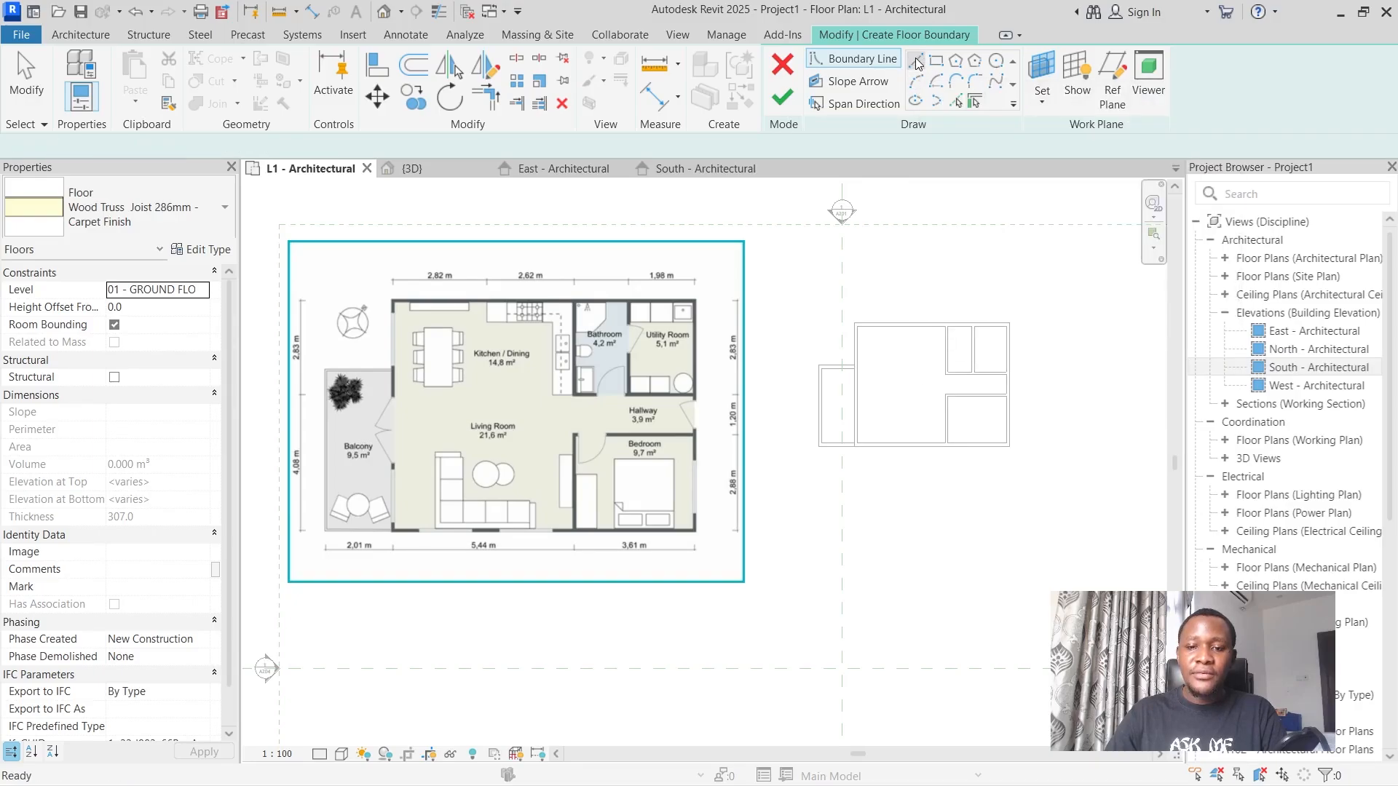
pyautogui.scroll(3, 968, 241)
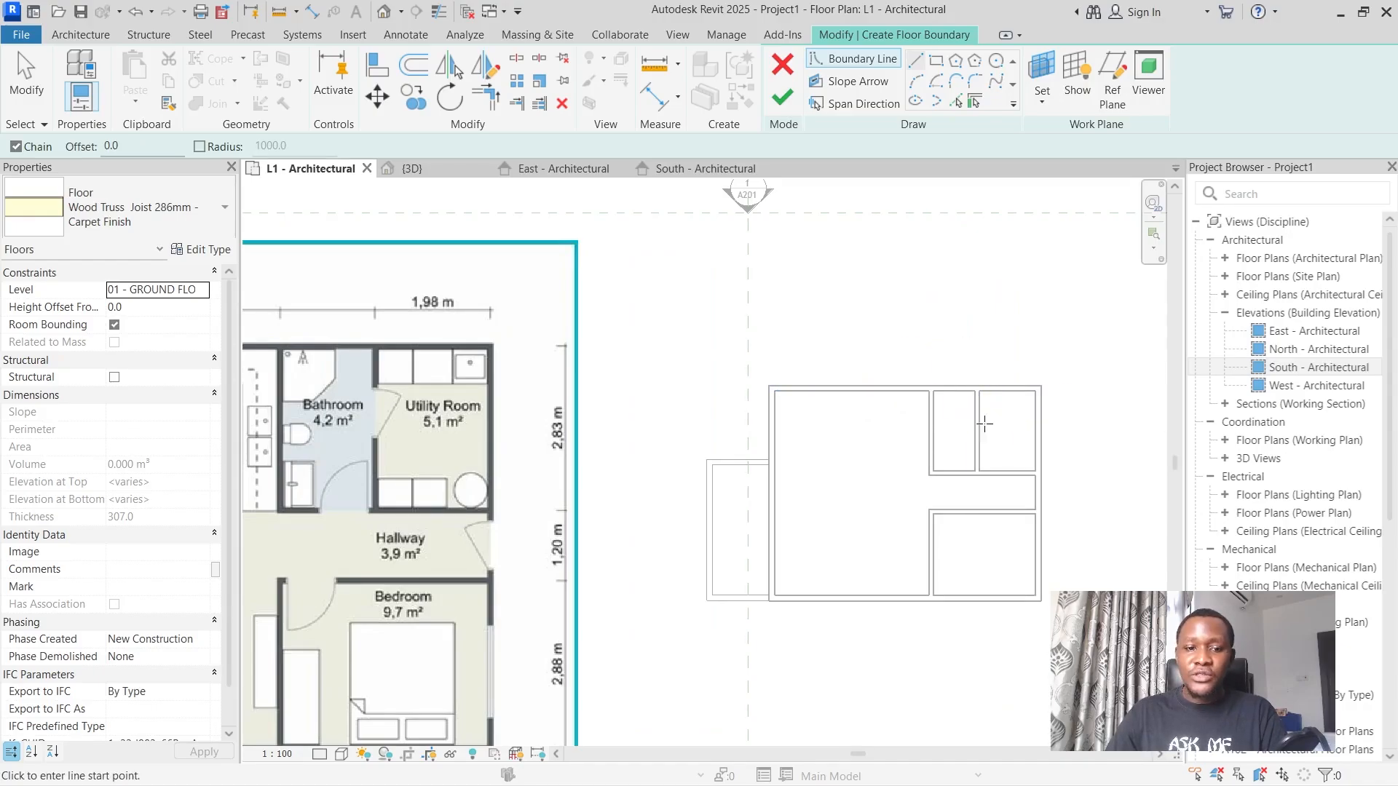
pyautogui.scroll(-2, 710, 426)
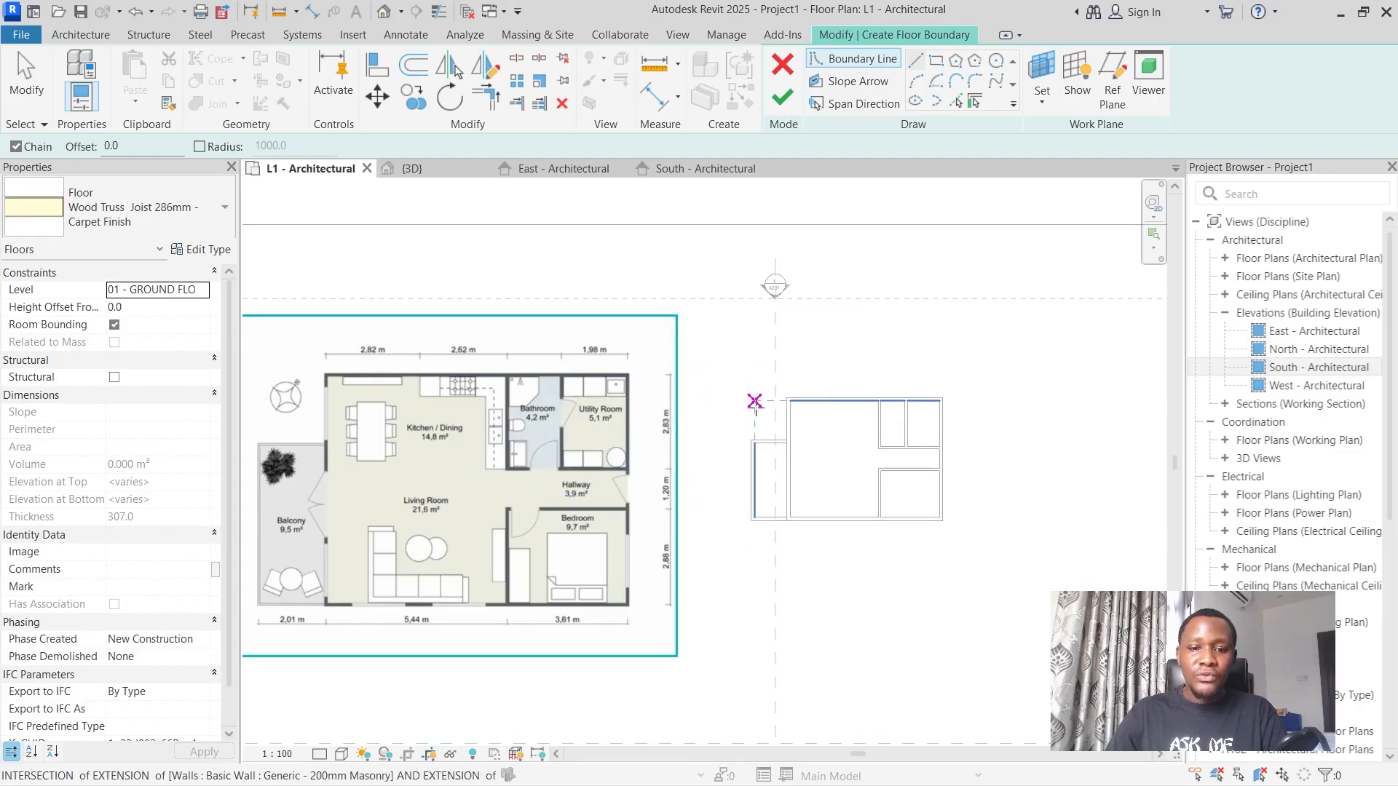
pyautogui.scroll(4, 755, 401)
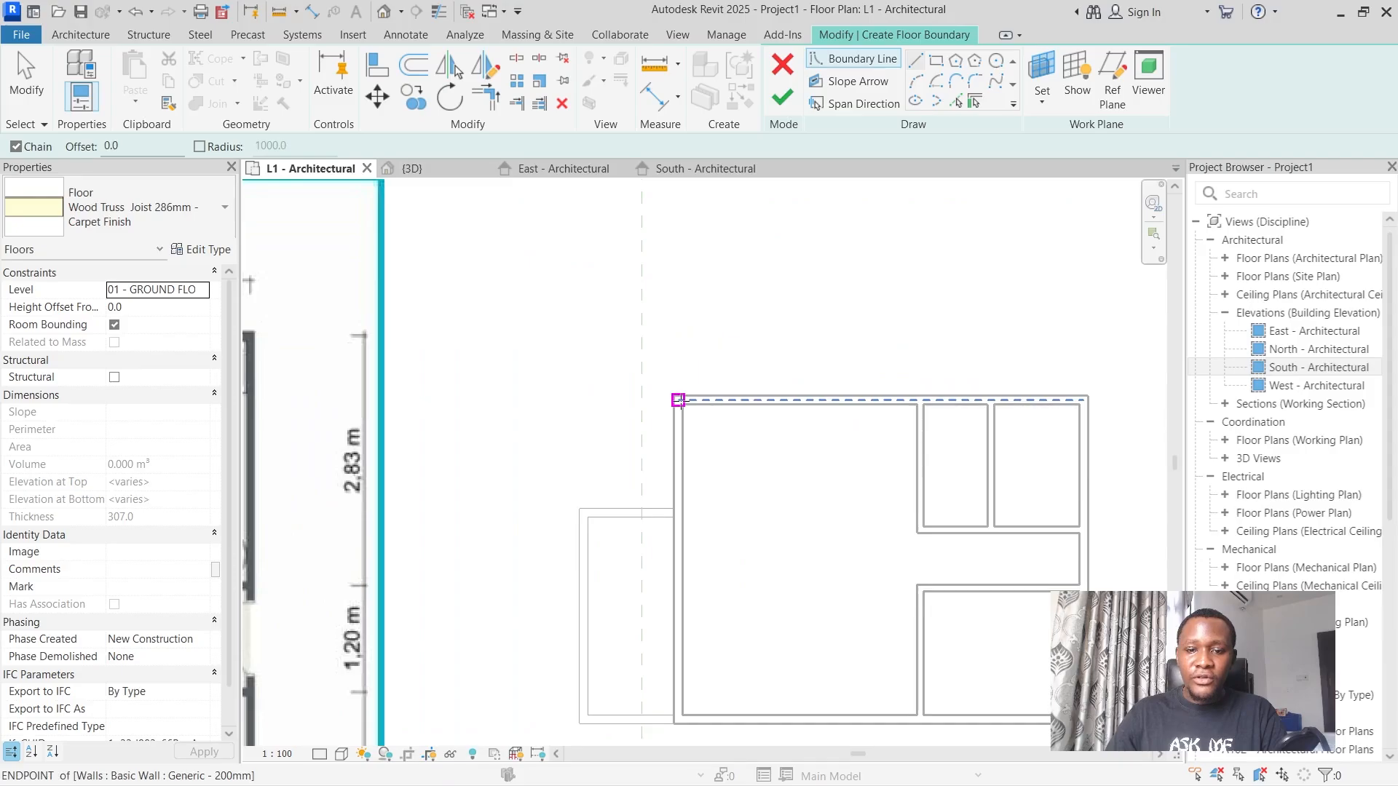
pyautogui.click(678, 399)
pyautogui.scroll(3, 921, 401)
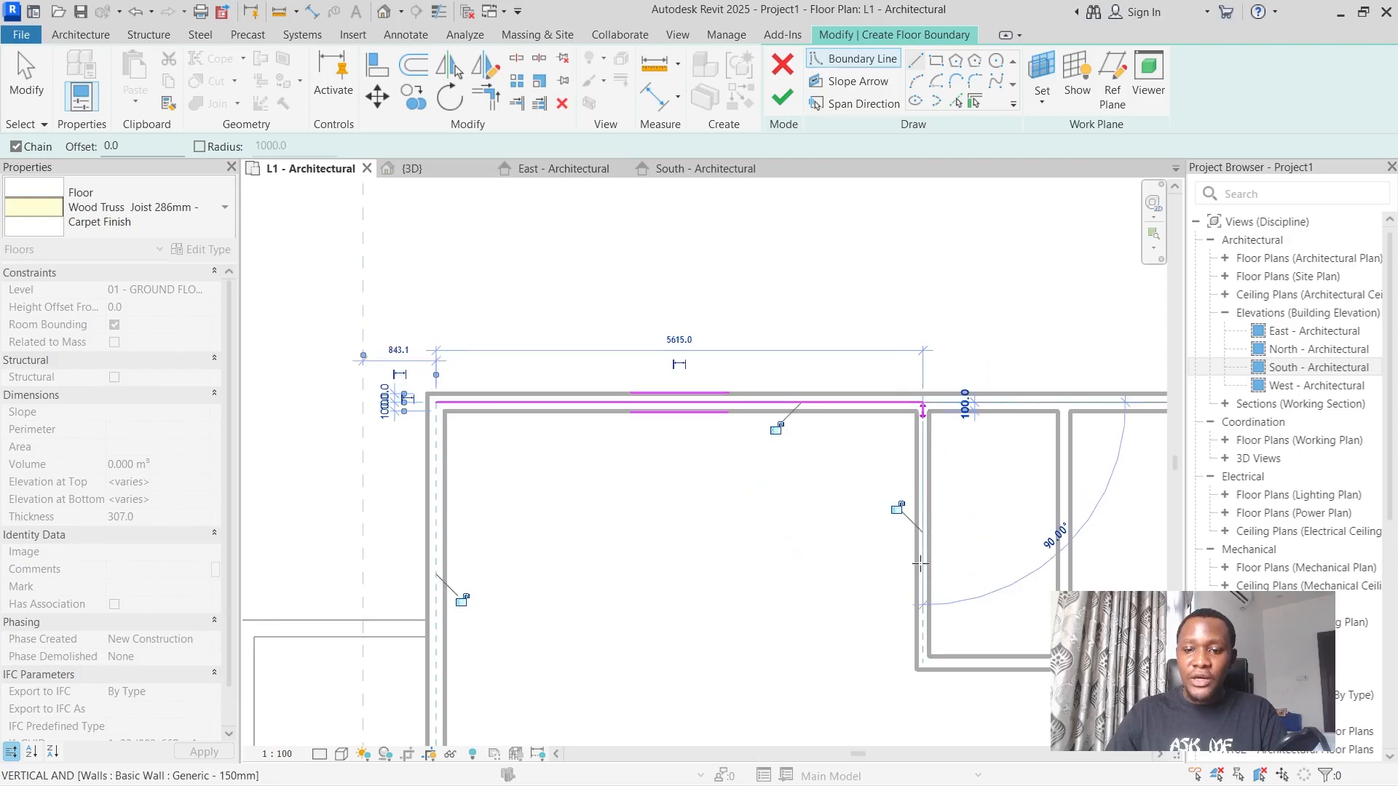
pyautogui.click(922, 401)
pyautogui.click(922, 663)
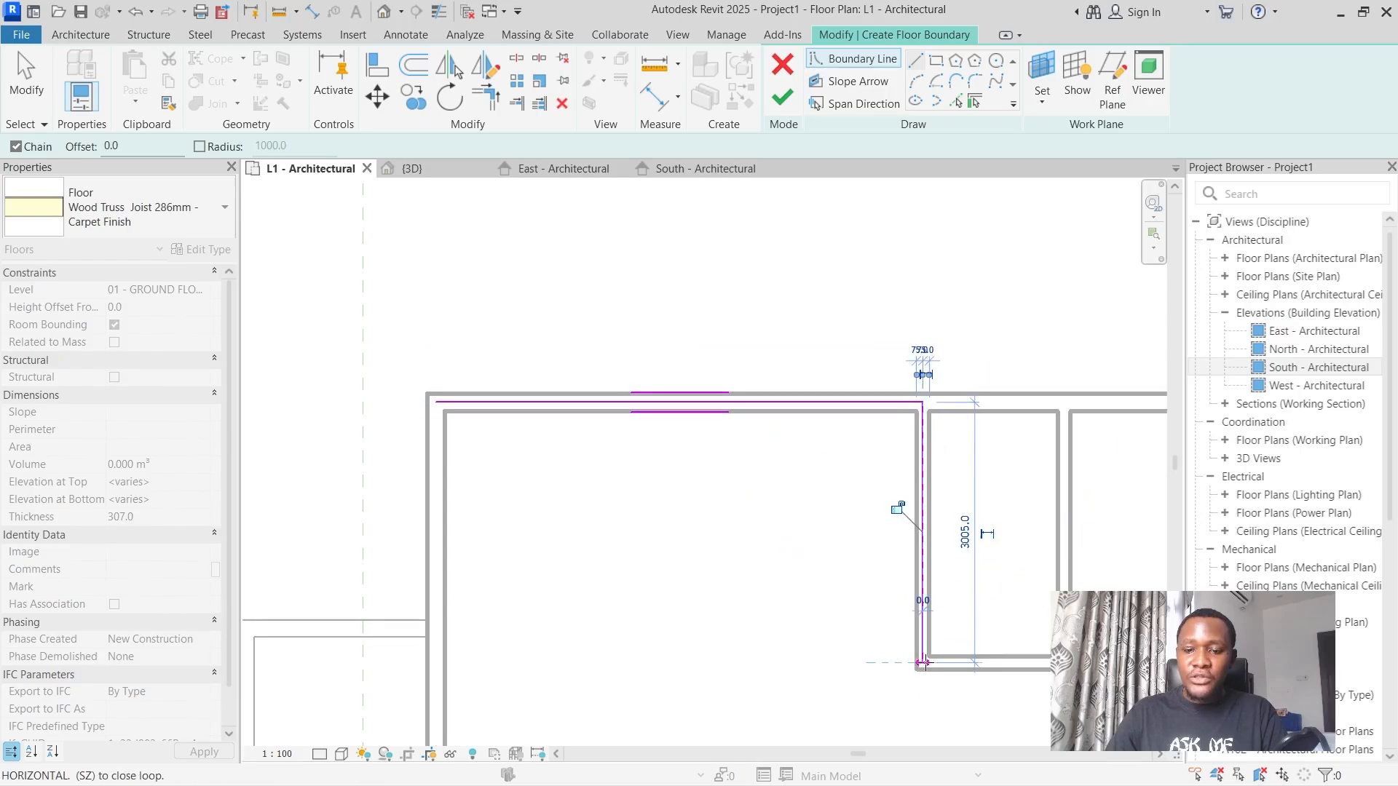
# Continue the floor boundary along the bathroom's south wall and back up its east wall to the north wall, leaving the bathroom out.
pyautogui.scroll(-2, 923, 663)
pyautogui.scroll(4, 1008, 662)
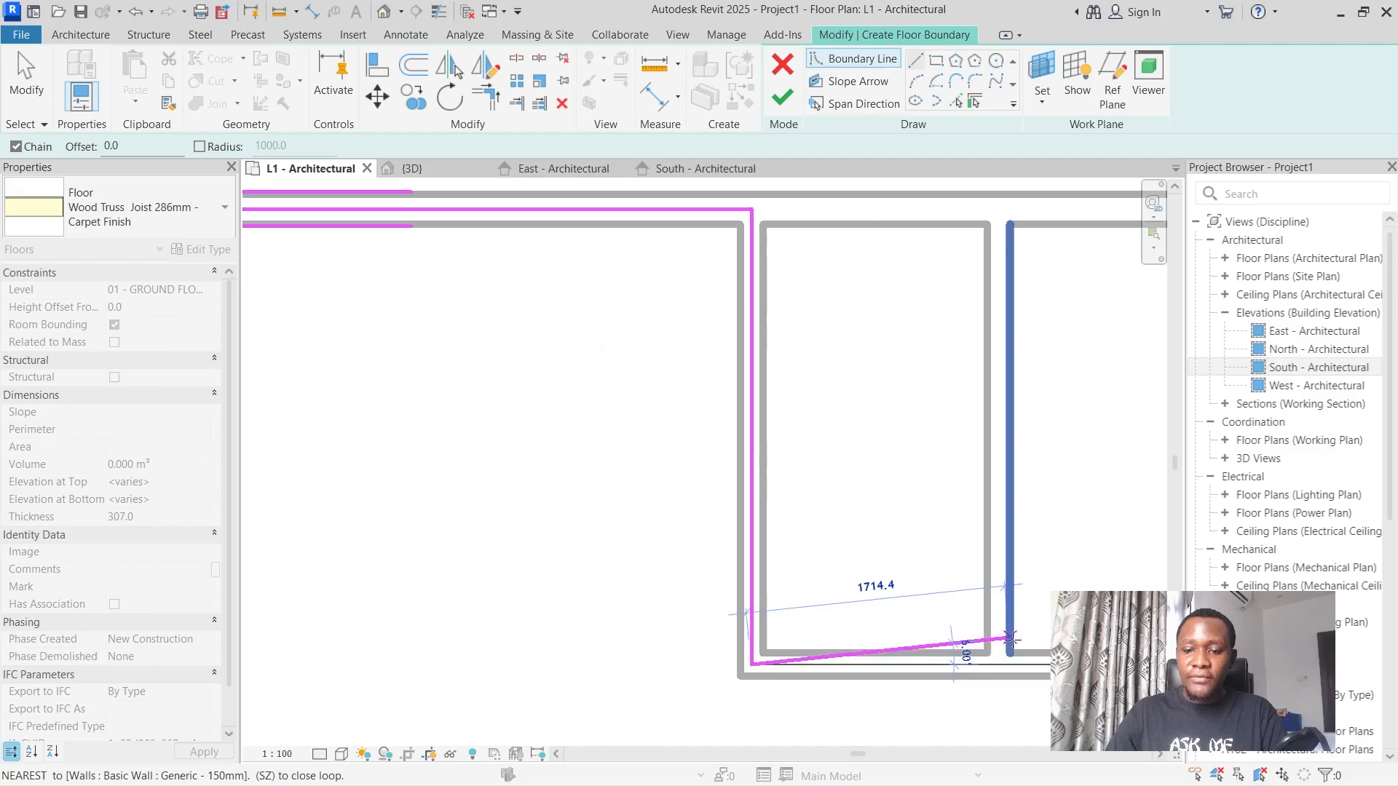
pyautogui.click(1004, 663)
pyautogui.scroll(-2, 999, 215)
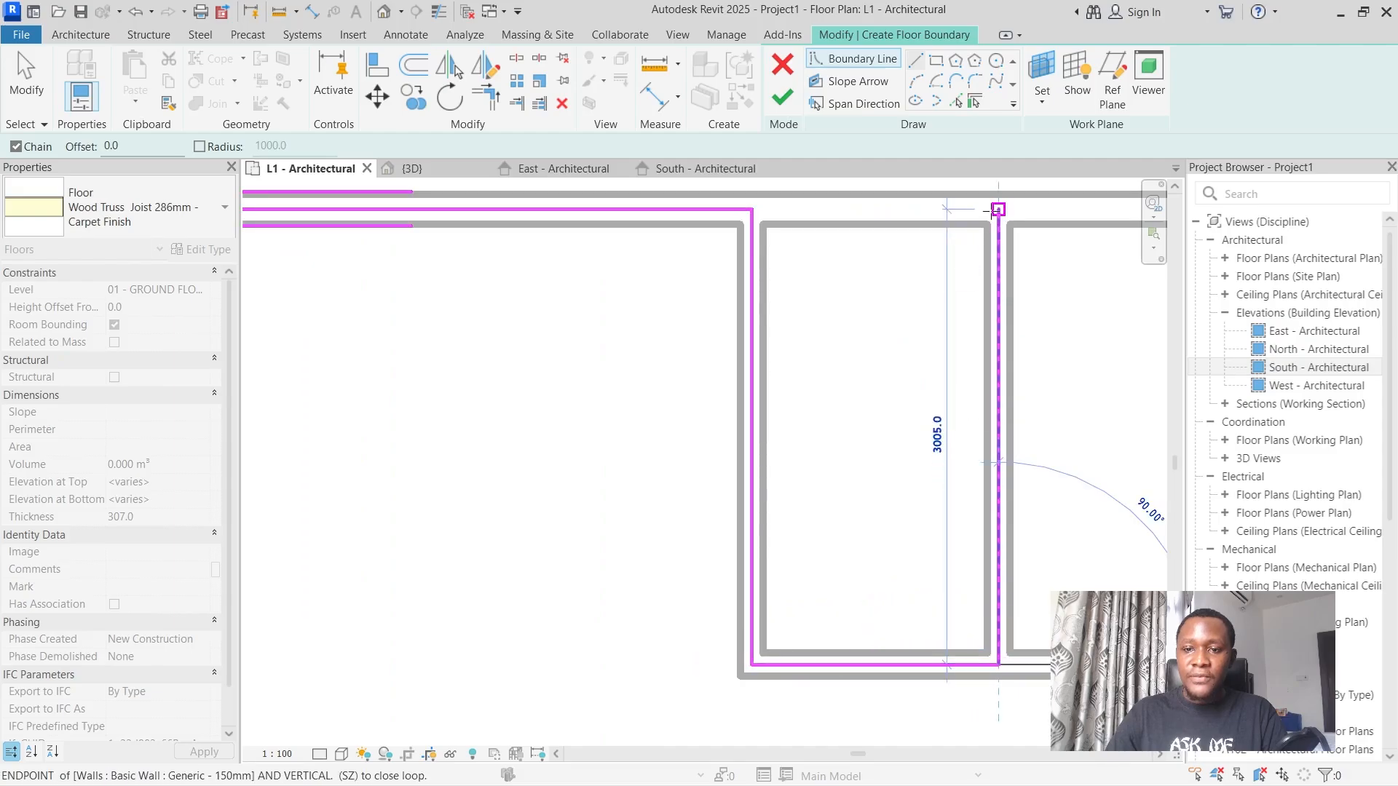
pyautogui.scroll(-2, 985, 227)
pyautogui.click(987, 220)
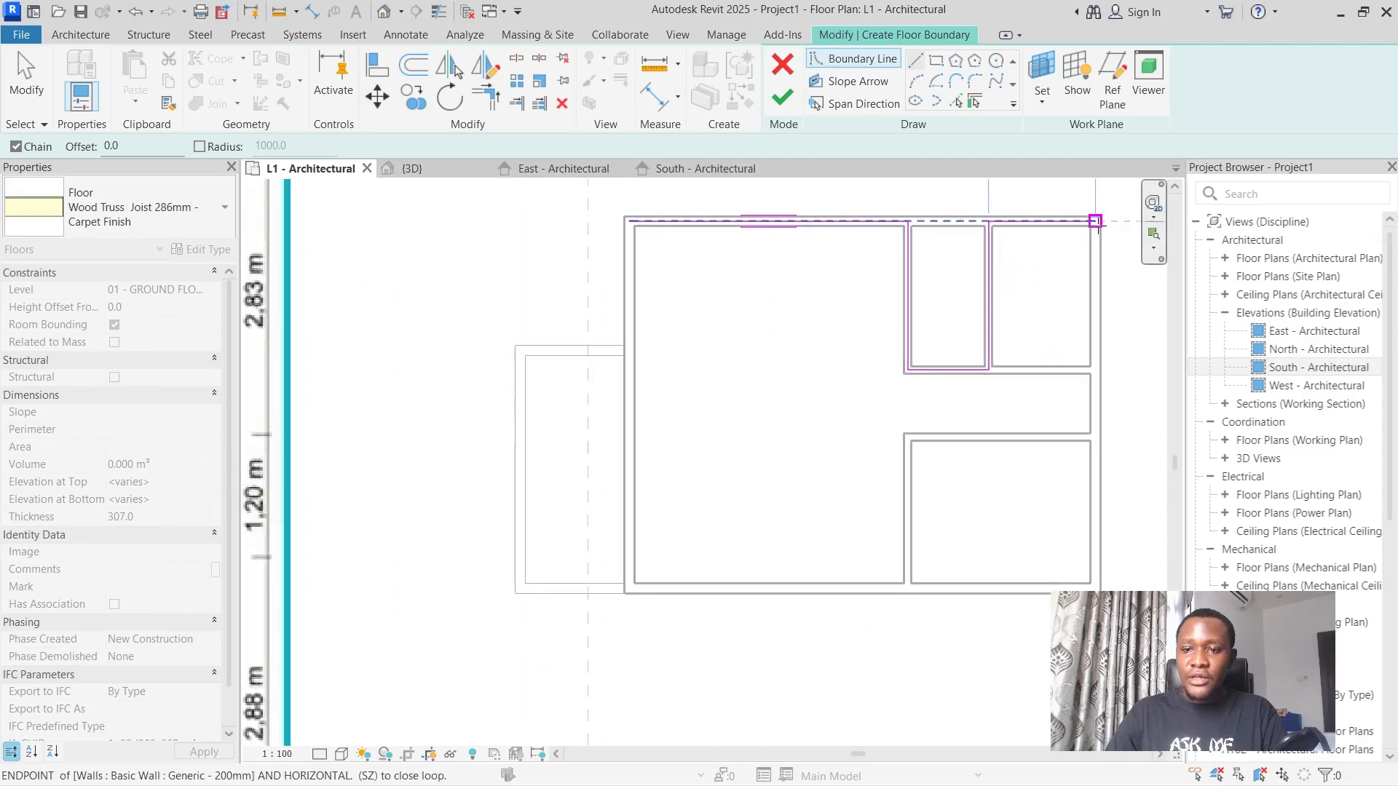
# Close the floor boundary along the remaining north wall and the east, south and west outer walls, and finish the floor.
pyautogui.click(1095, 219)
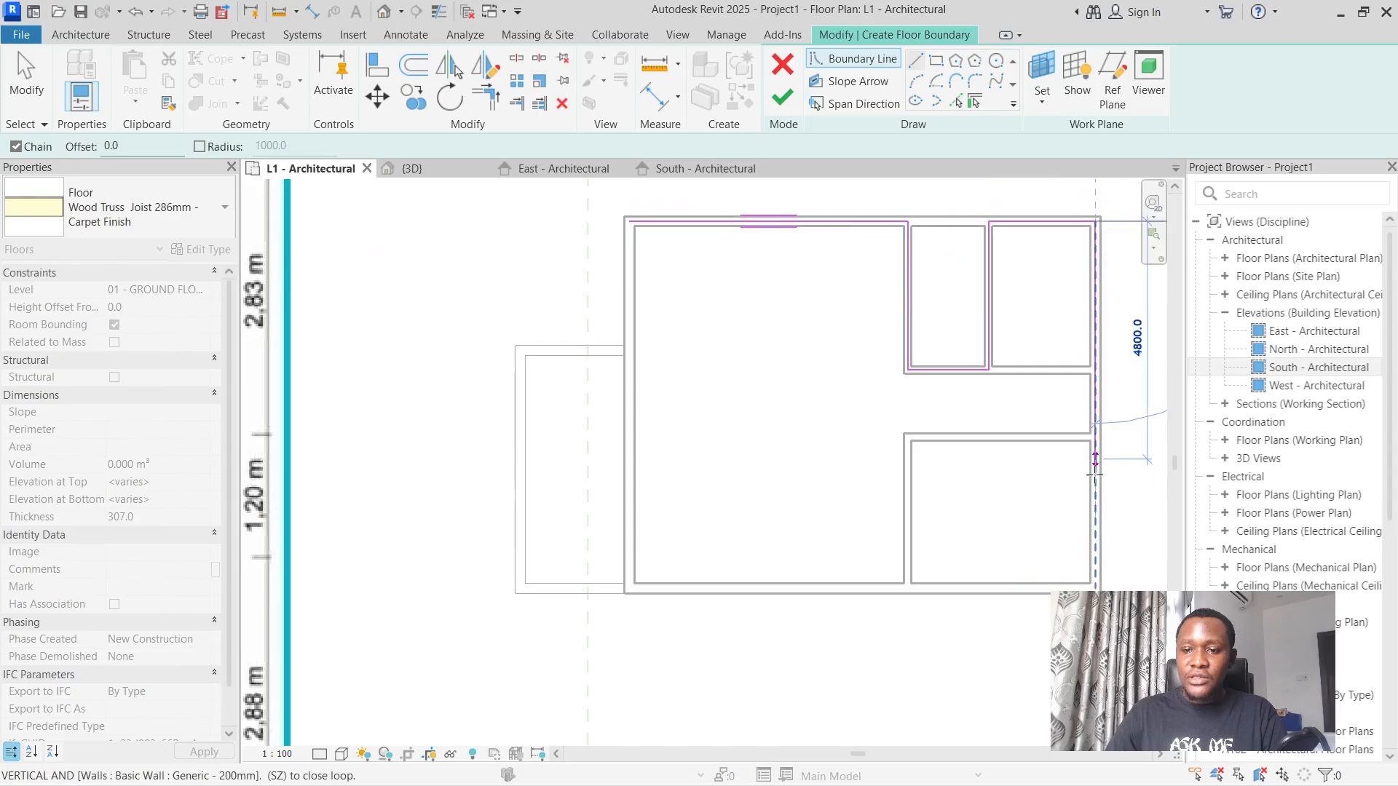
pyautogui.click(1095, 587)
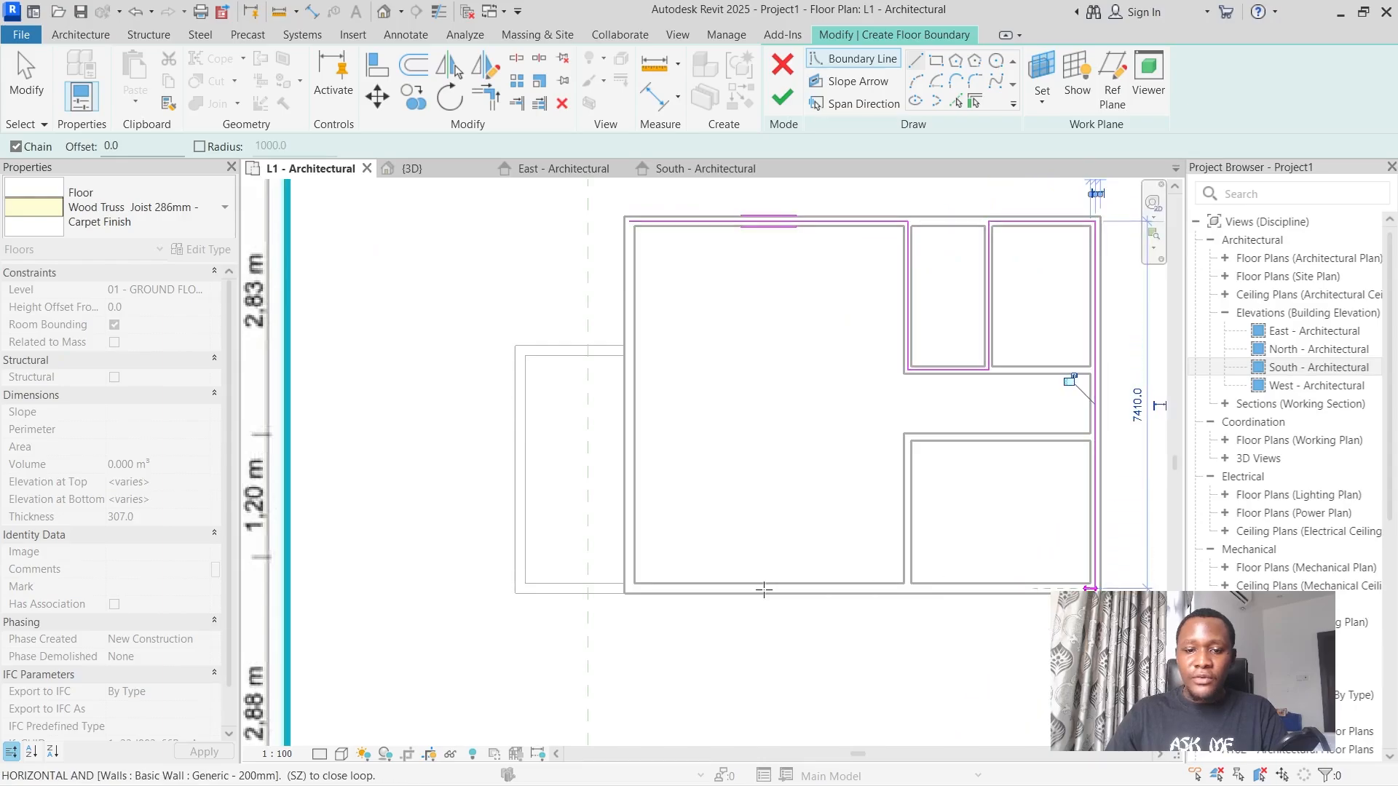
pyautogui.click(629, 588)
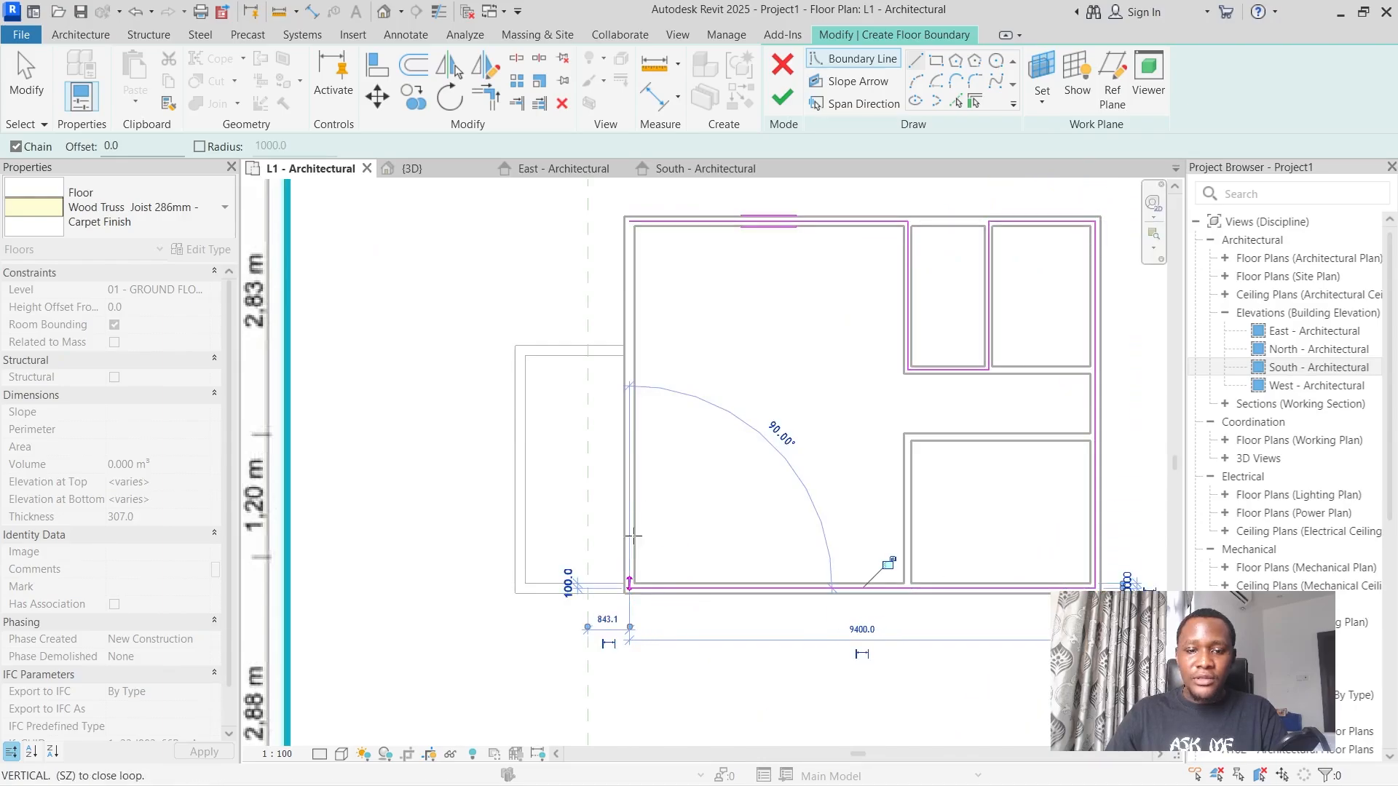
pyautogui.click(629, 221)
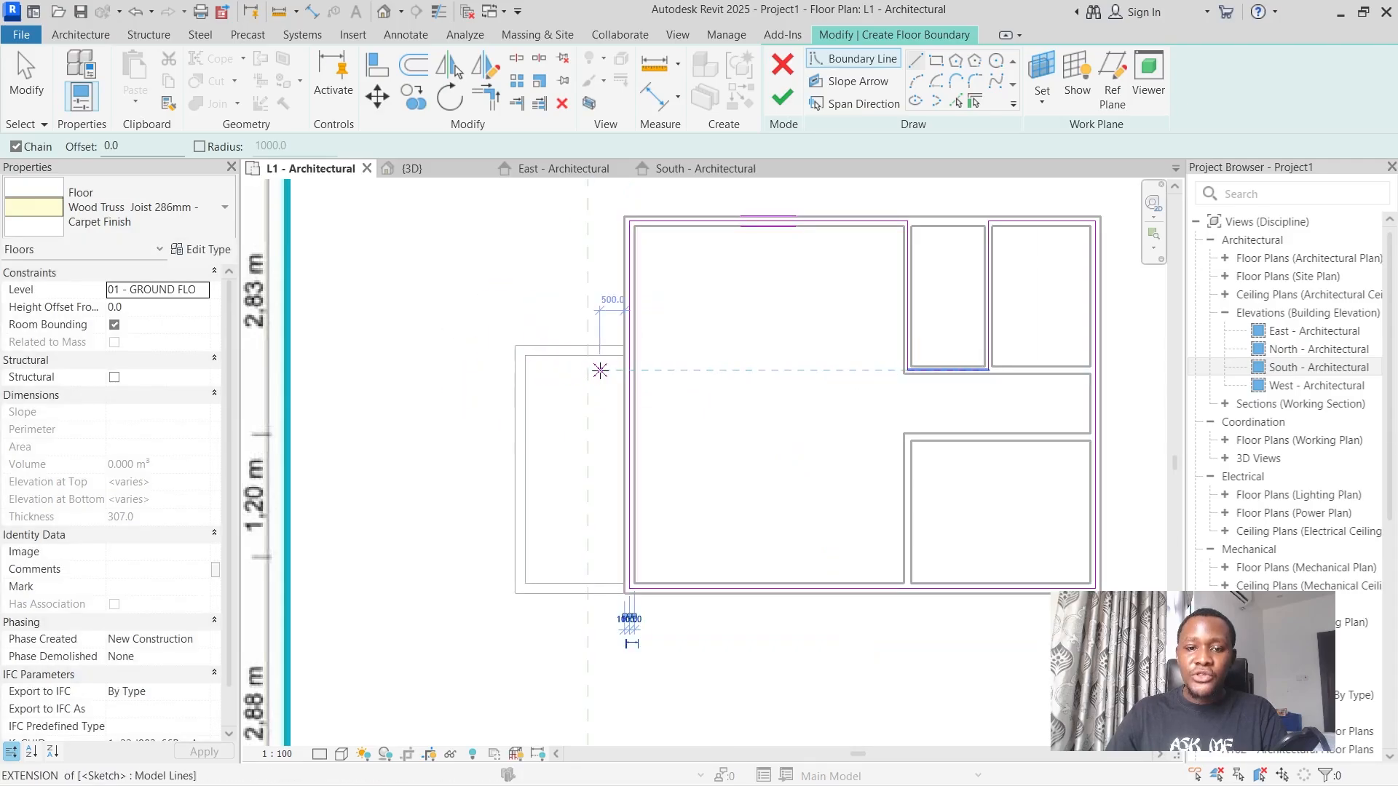
pyautogui.click(40, 82)
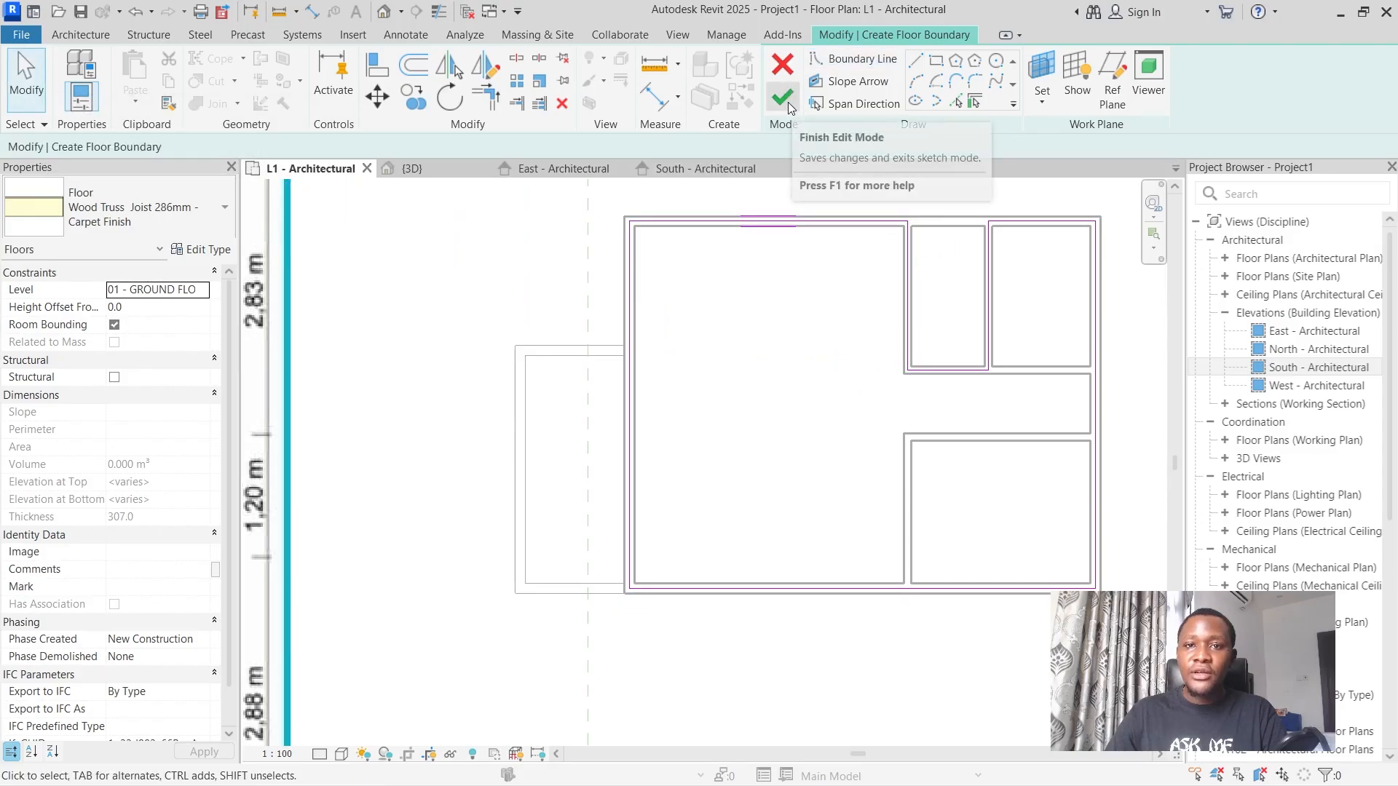
pyautogui.click(789, 108)
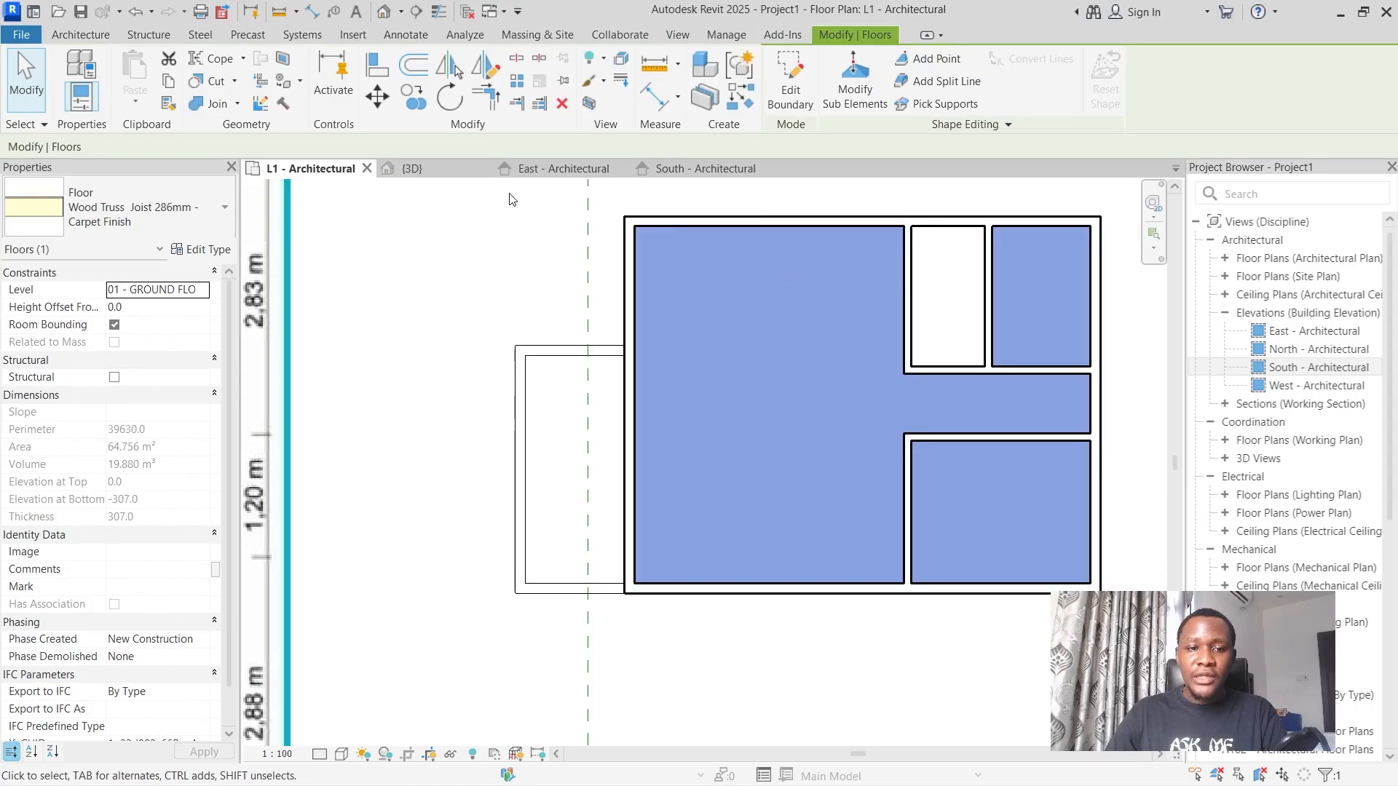
# Open the 3D view and examine the new carpet floor inside the house walls.
pyautogui.click(409, 168)
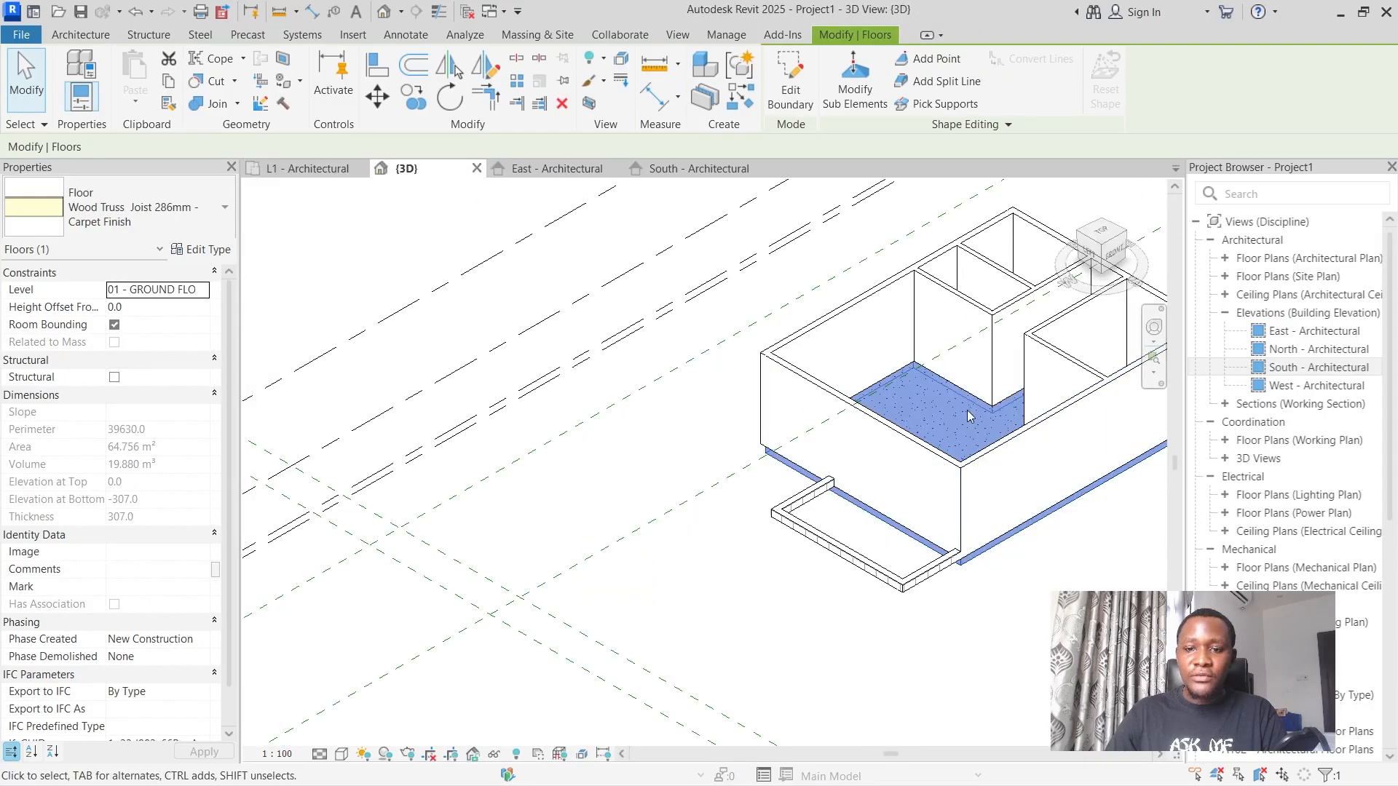
pyautogui.press('Escape')
pyautogui.scroll(4, 818, 473)
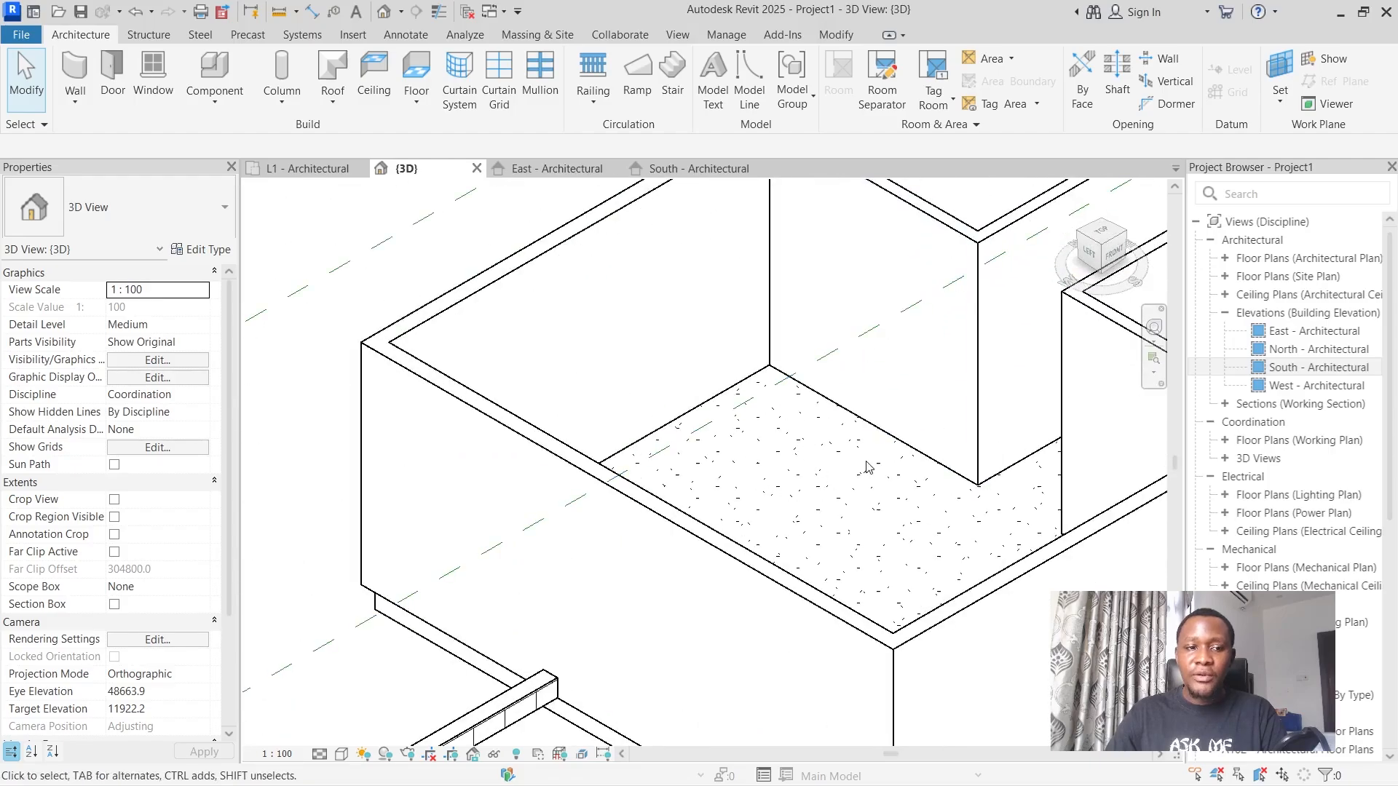
pyautogui.scroll(-5, 866, 467)
# In the L1 - Architectural plan, start another architectural floor and open the type properties of Wood Truss Joist 286mm - Carpet Finish.
pyautogui.click(306, 168)
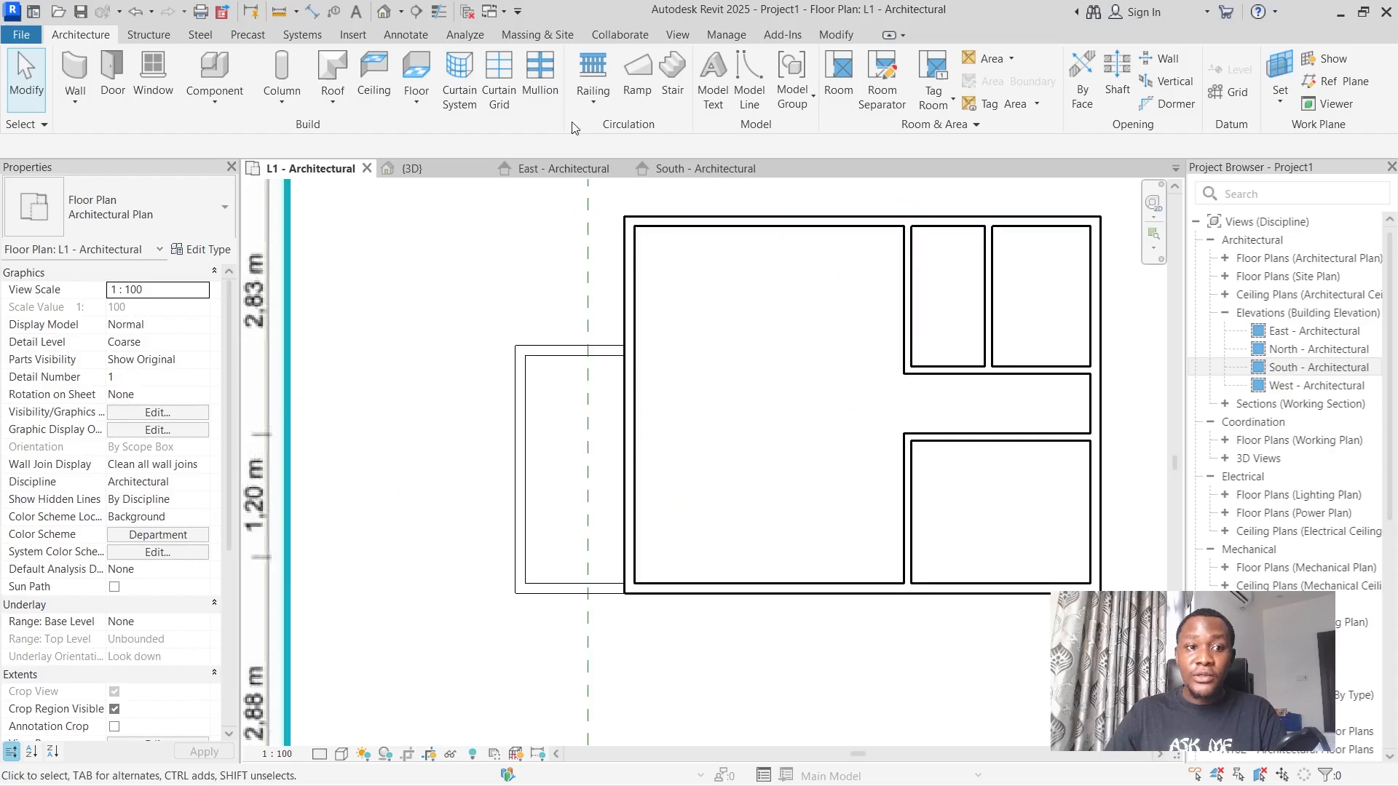
pyautogui.click(413, 71)
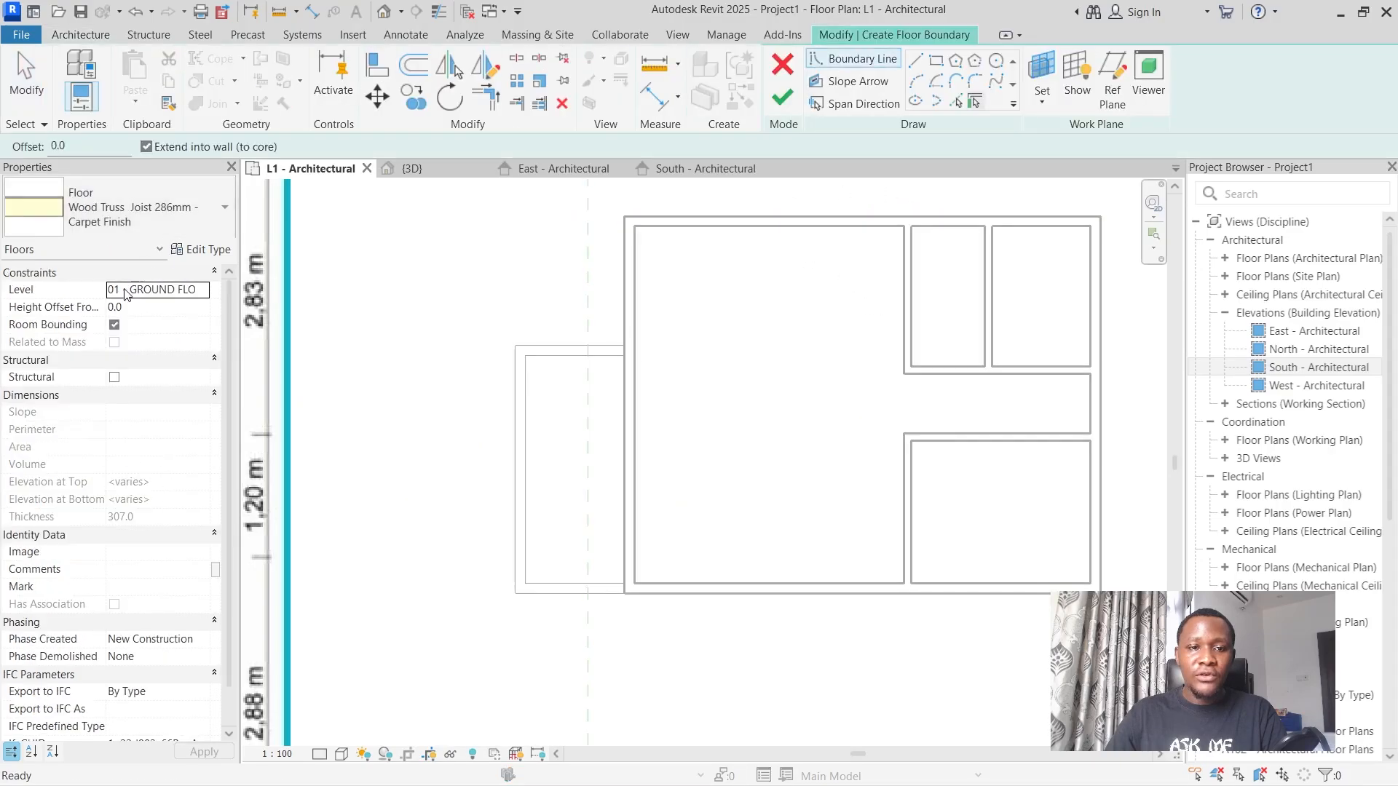
pyautogui.click(121, 211)
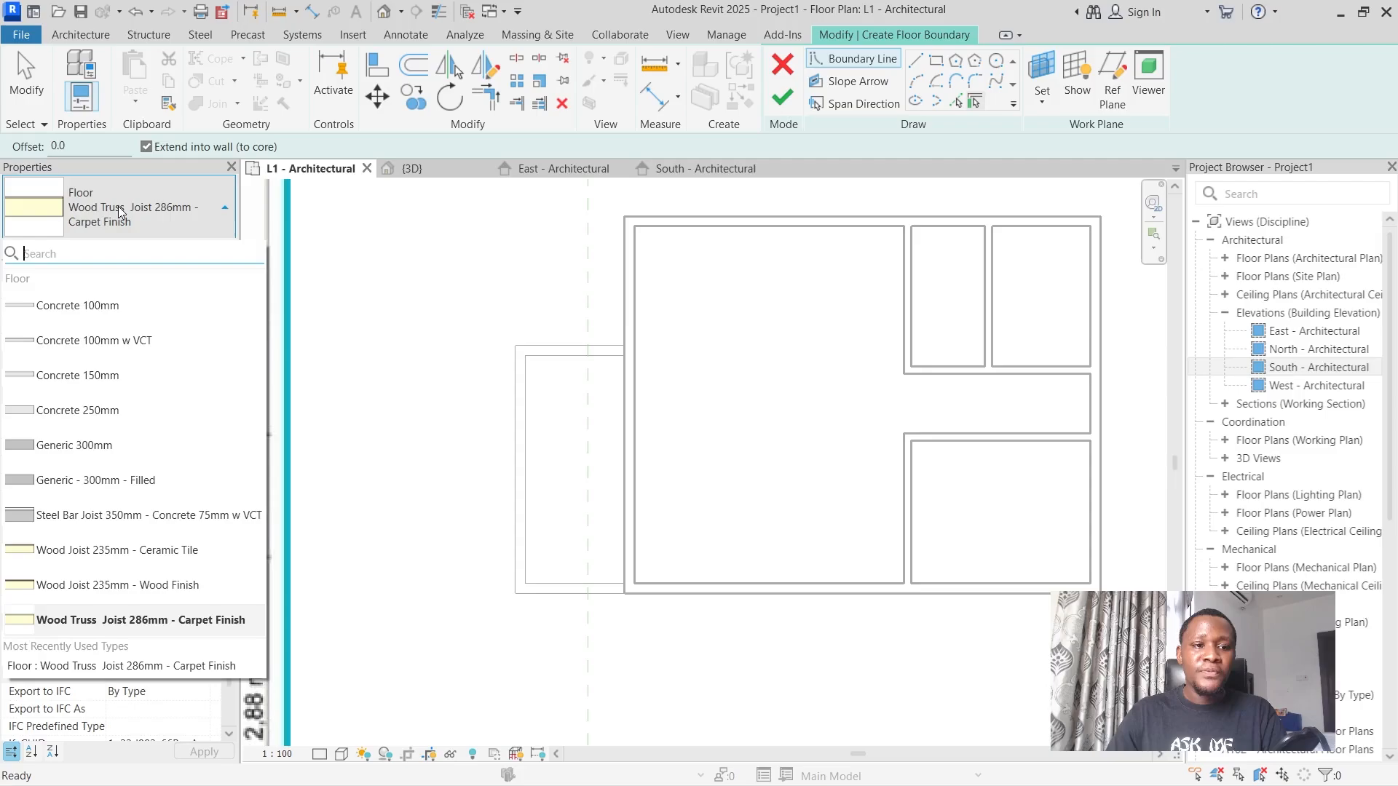
pyautogui.click(121, 211)
pyautogui.click(208, 249)
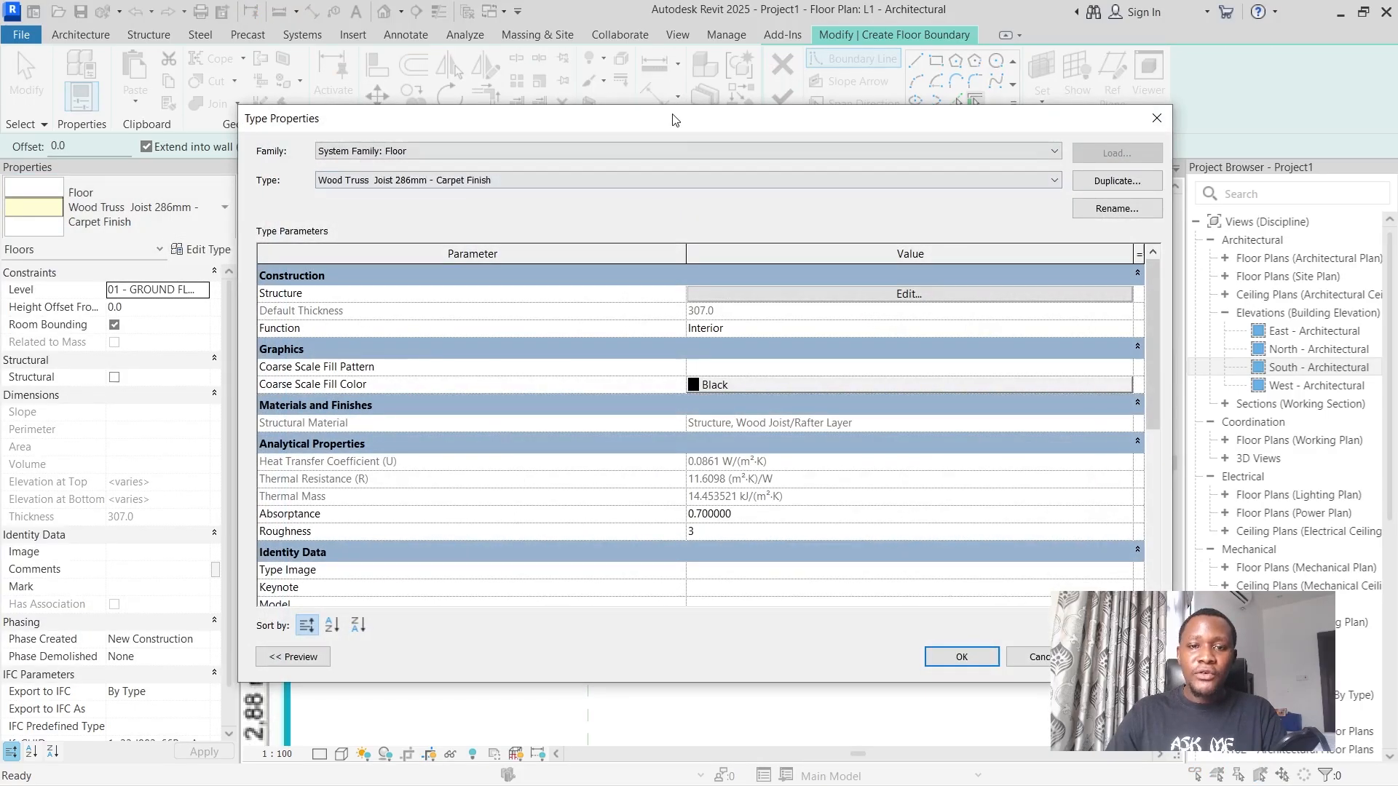
pyautogui.moveTo(679, 118); pyautogui.dragTo(754, 118)
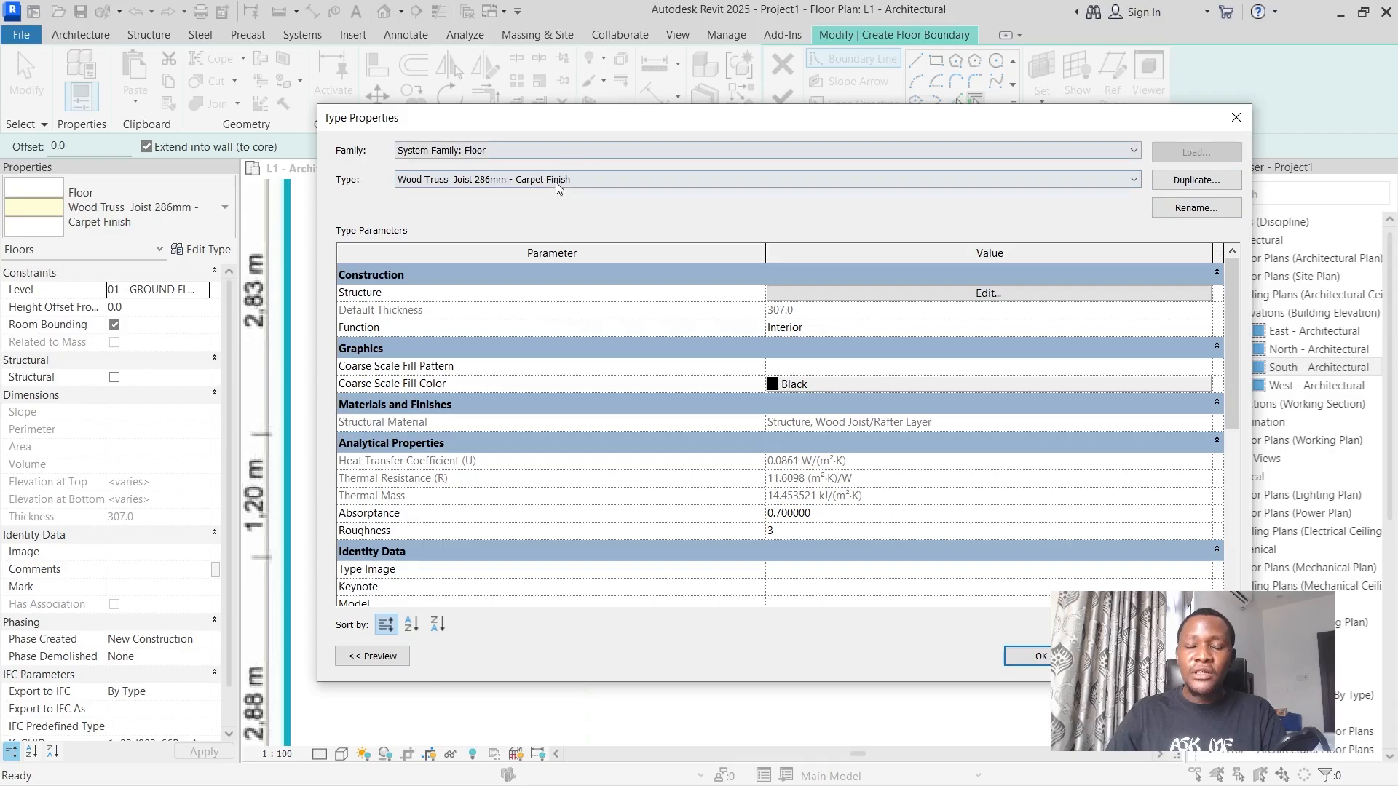
# Duplicate the floor type under the name Wood Truss Joist 286mm - Bath Tile Finish.
pyautogui.click(1195, 179)
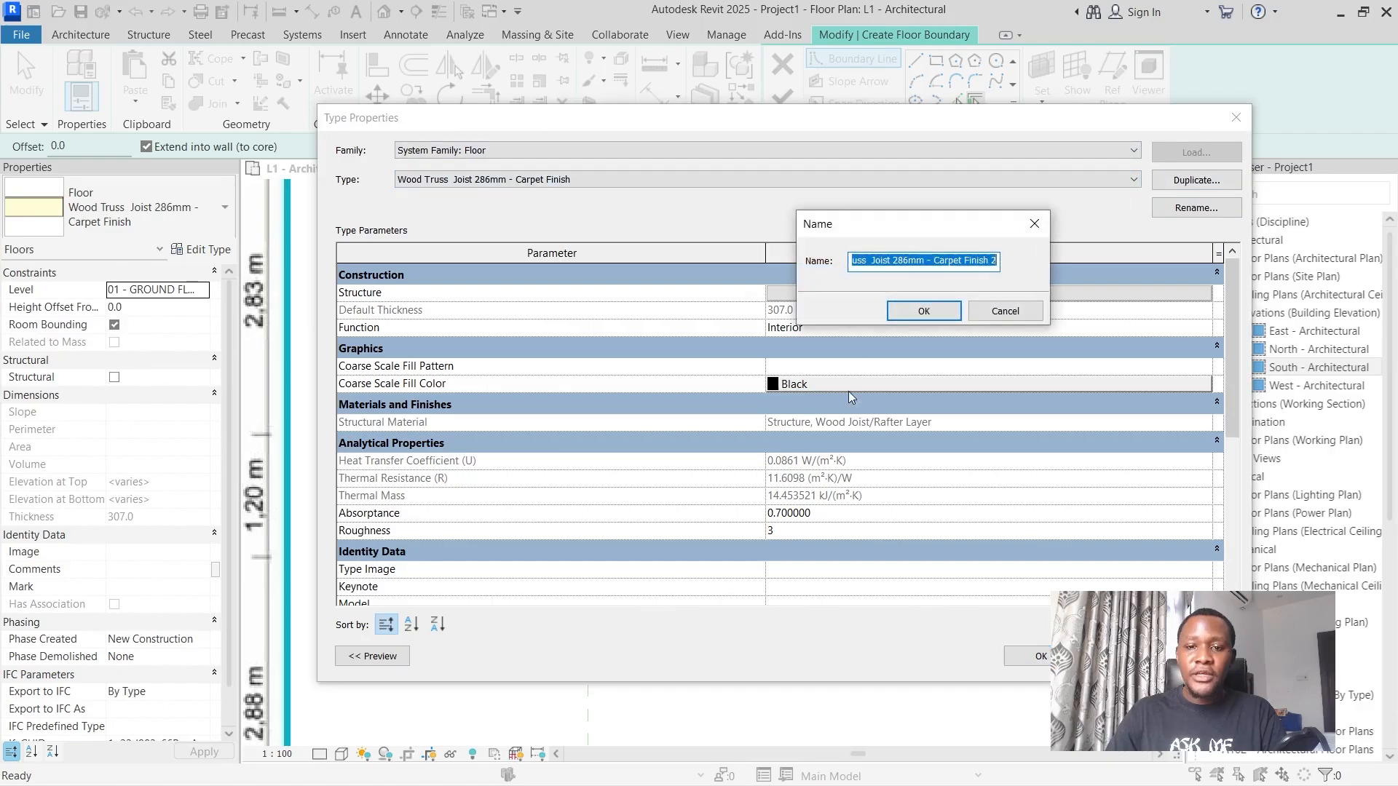
pyautogui.click(961, 260)
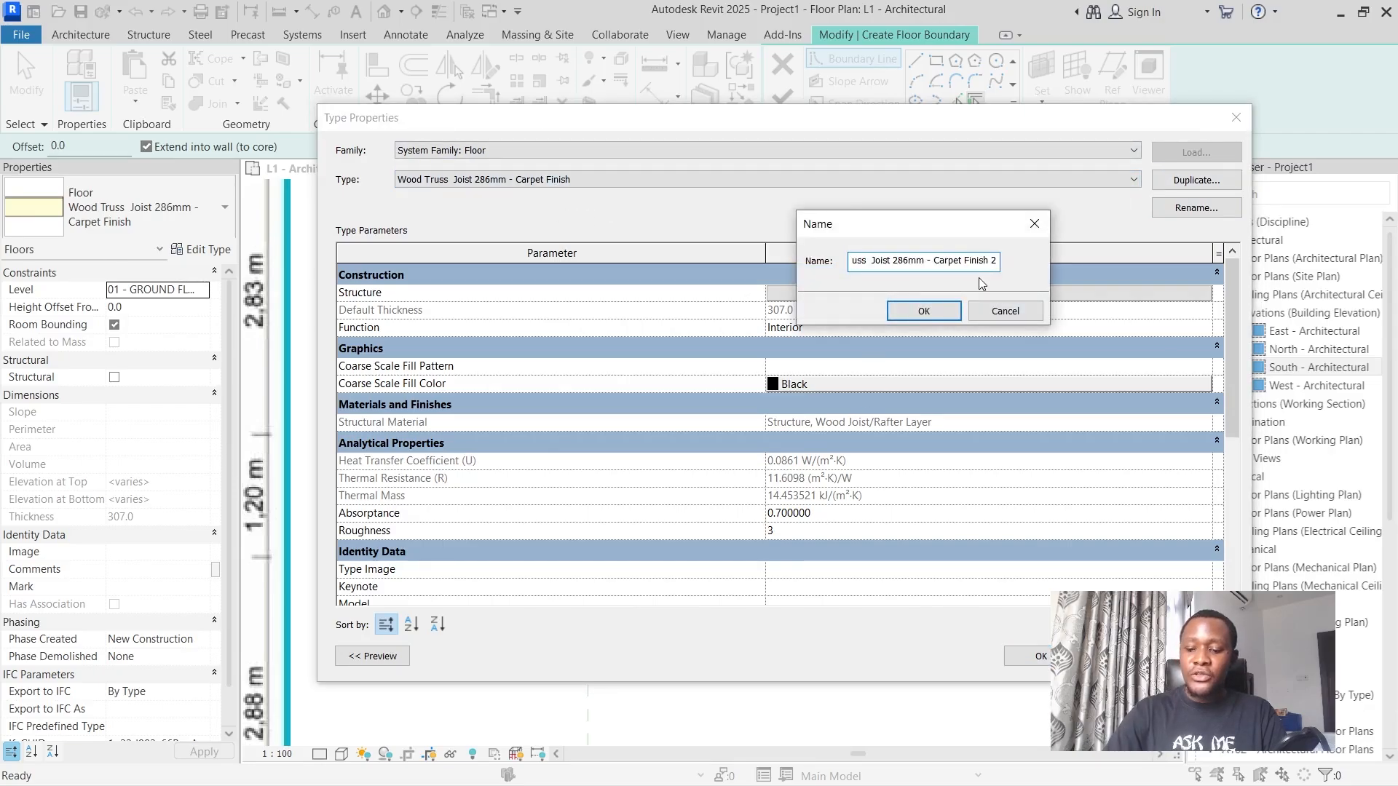
pyautogui.write('Tile')
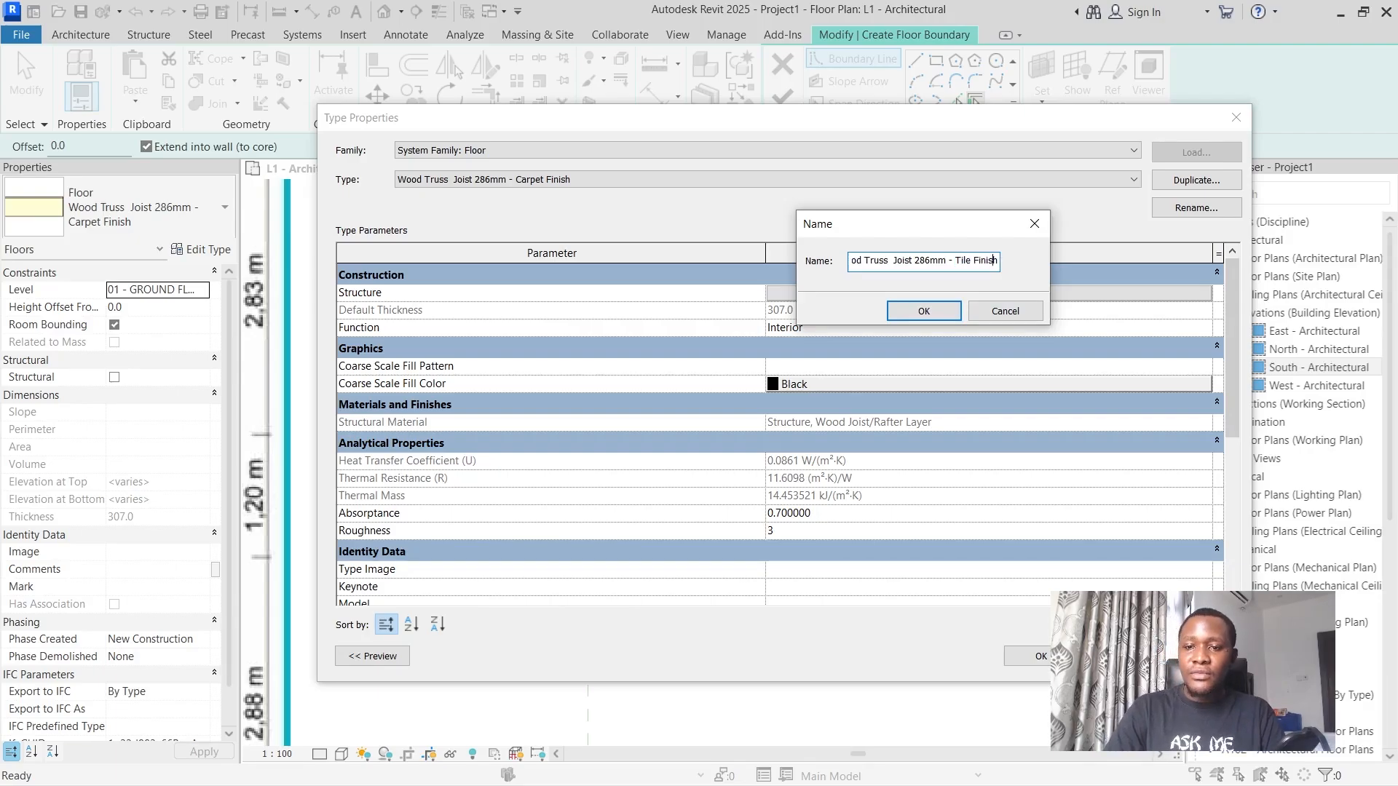
pyautogui.press('End')
pyautogui.press('BackSpace')
pyautogui.press('BackSpace')
pyautogui.press('BackSpace')
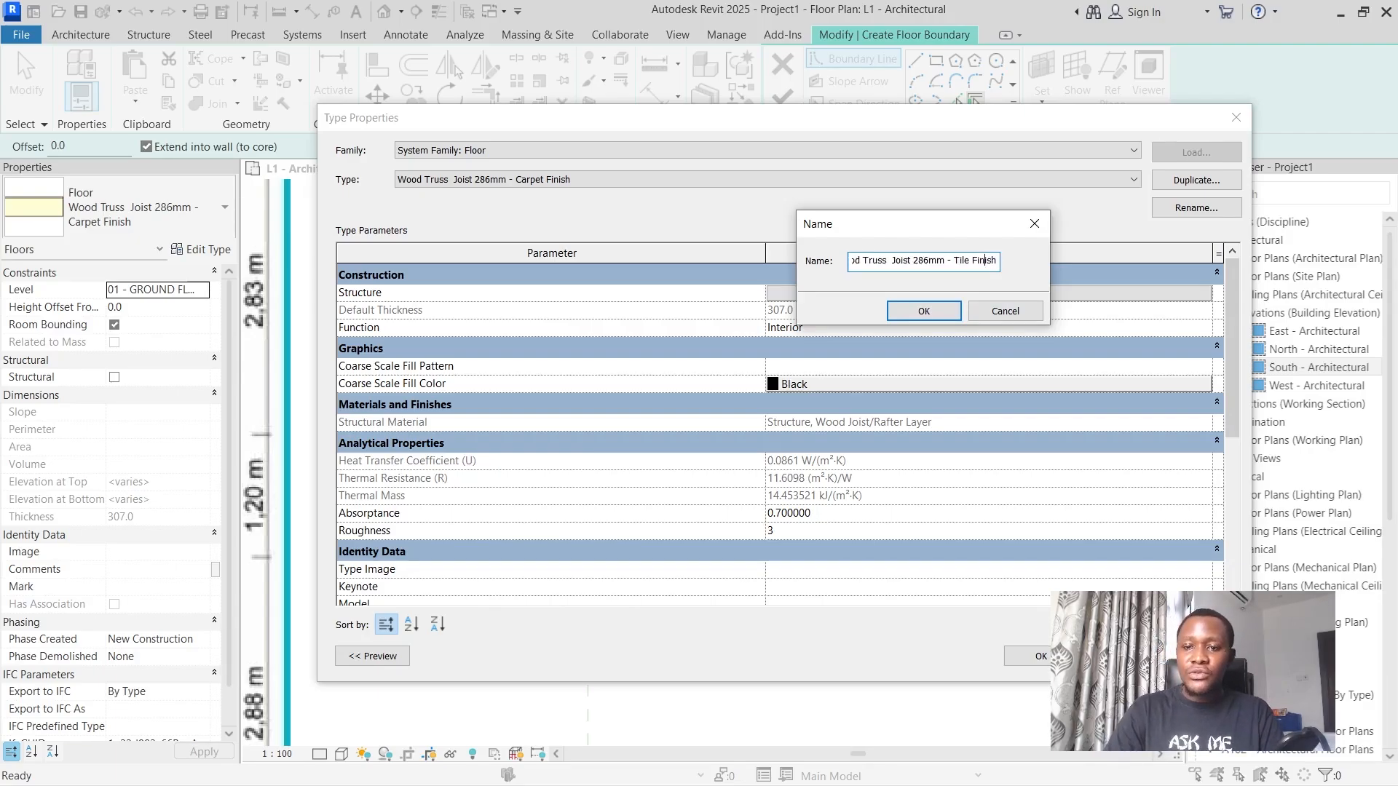
pyautogui.press('Left')
pyautogui.press('Left')
pyautogui.press('Left')
pyautogui.press('Left')
pyautogui.press('Left')
pyautogui.press('Left')
pyautogui.press('Left')
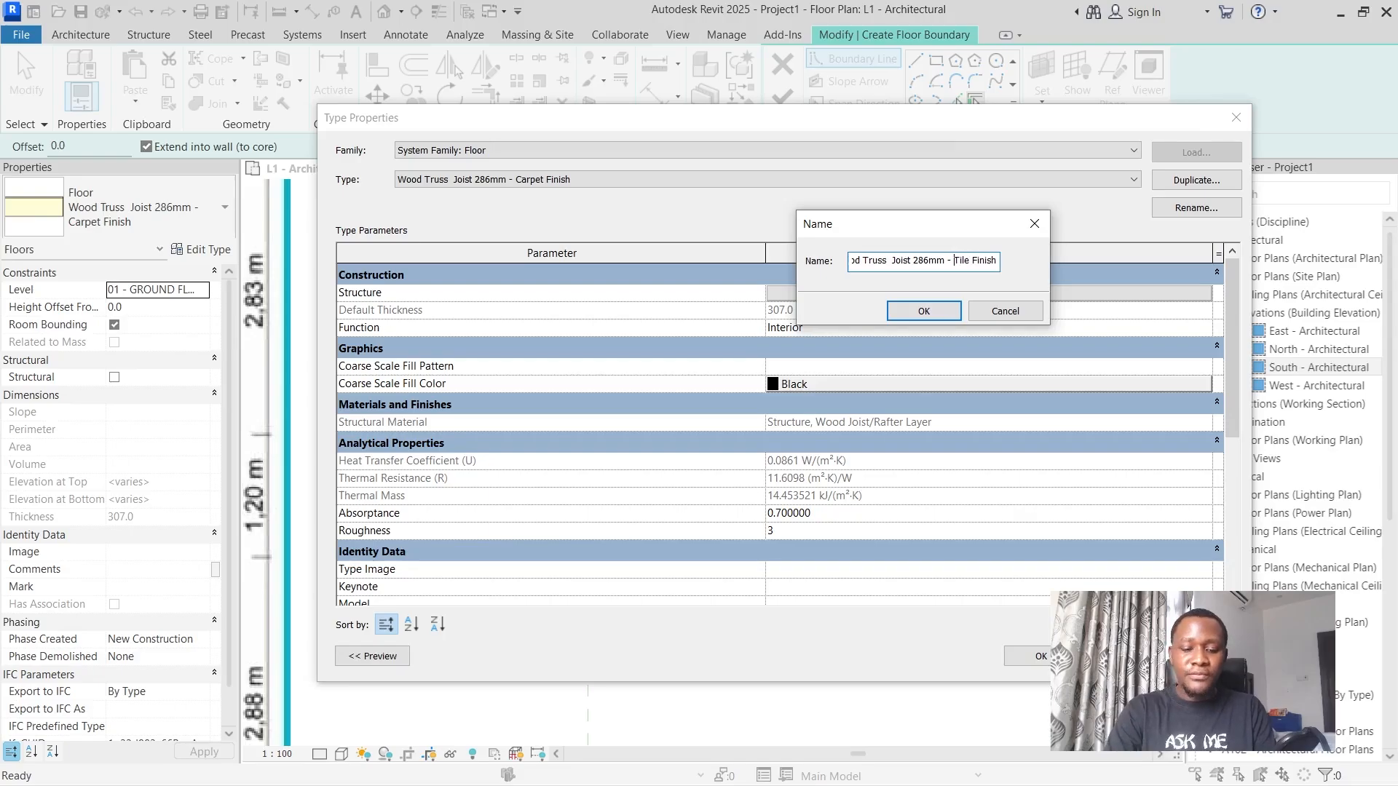
pyautogui.press('Left')
pyautogui.write('Bath')
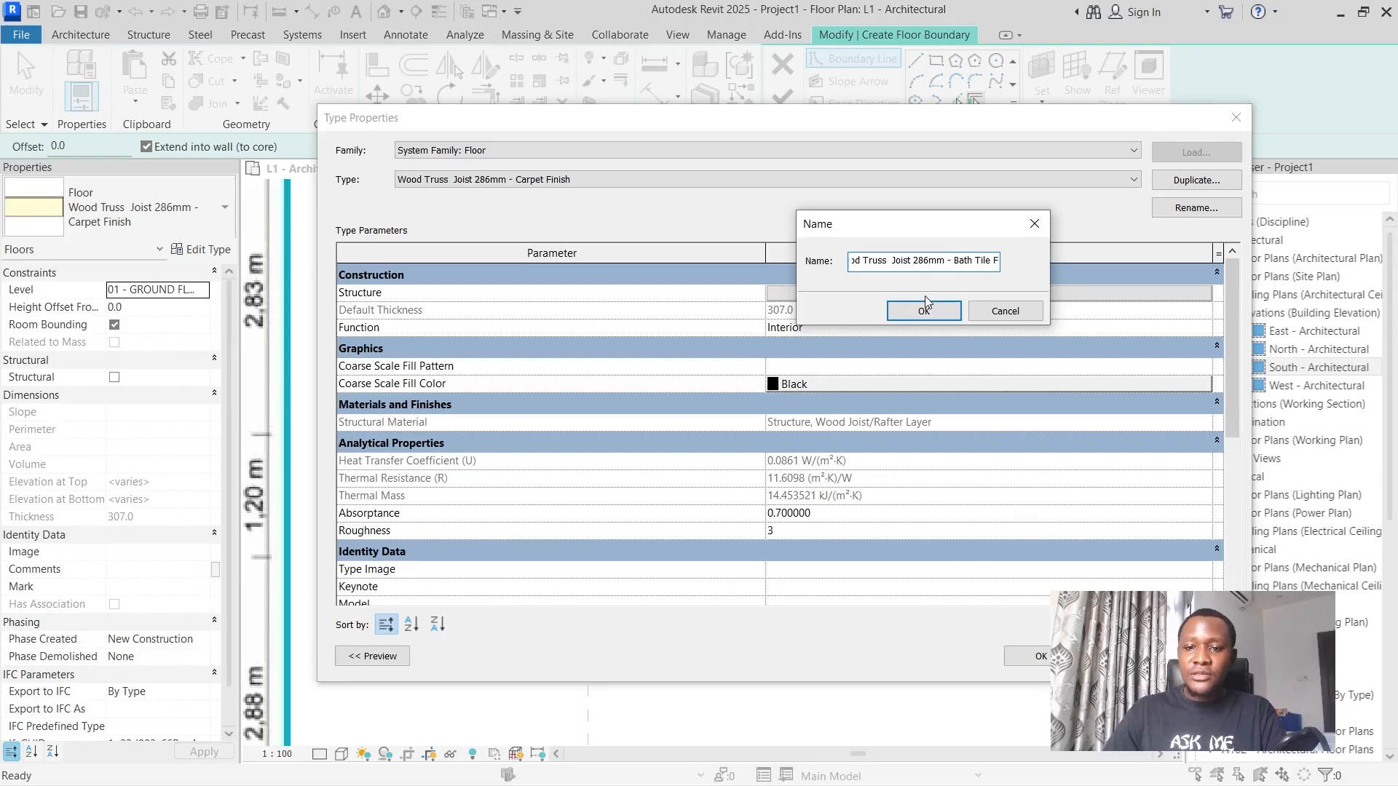
pyautogui.click(923, 308)
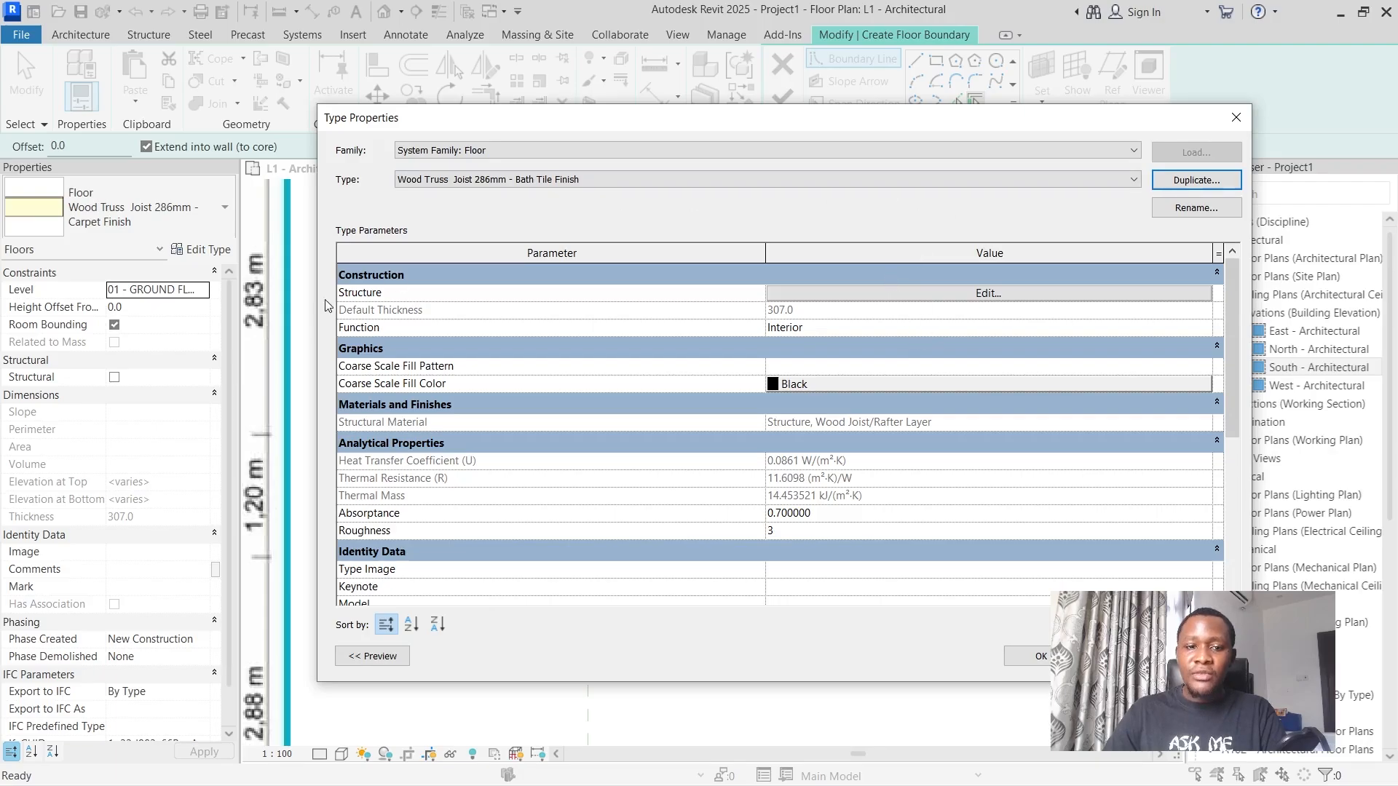
# In the bath tile floor type's structure, assign Concrete, Cast-in-Place gray to the 18 mm plywood sheathing layer.
pyautogui.click(875, 294)
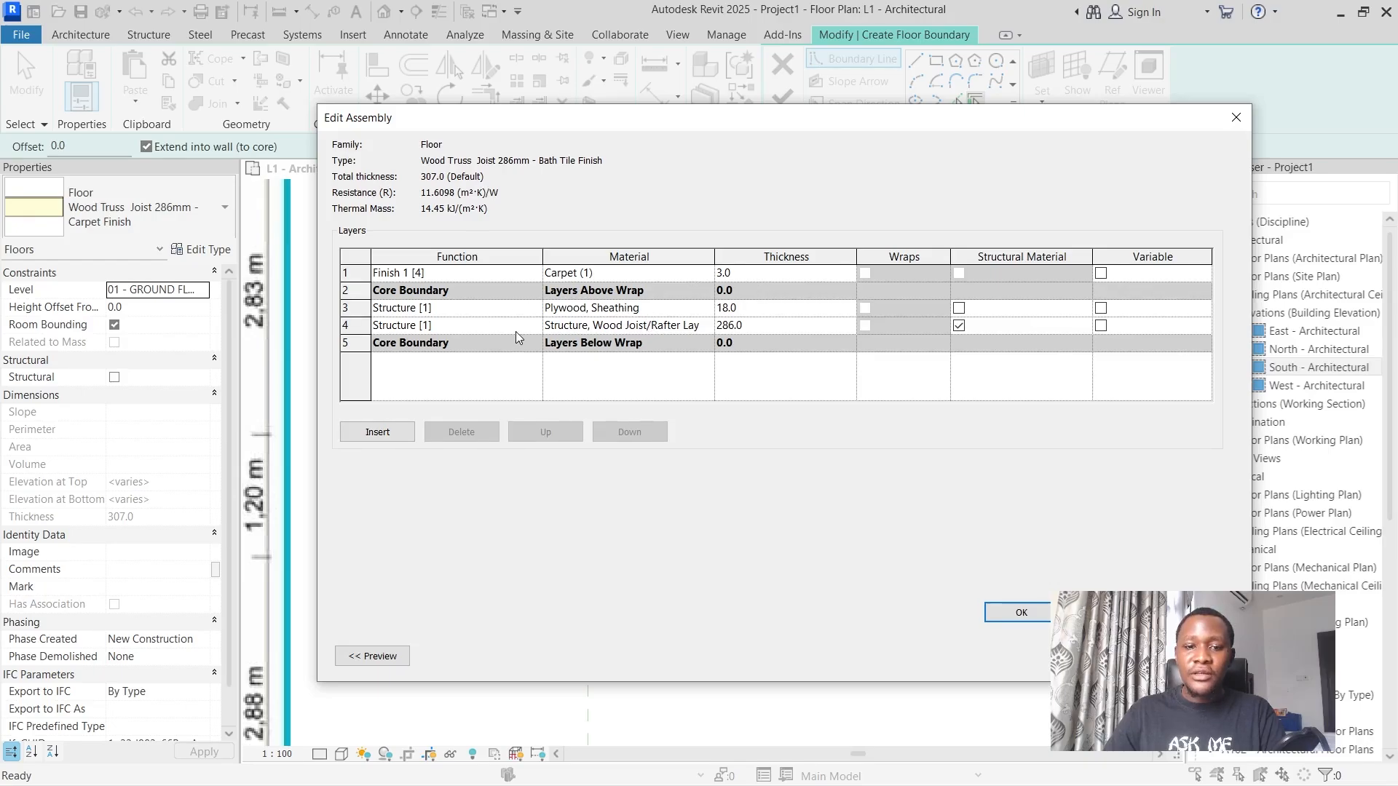
pyautogui.click(601, 307)
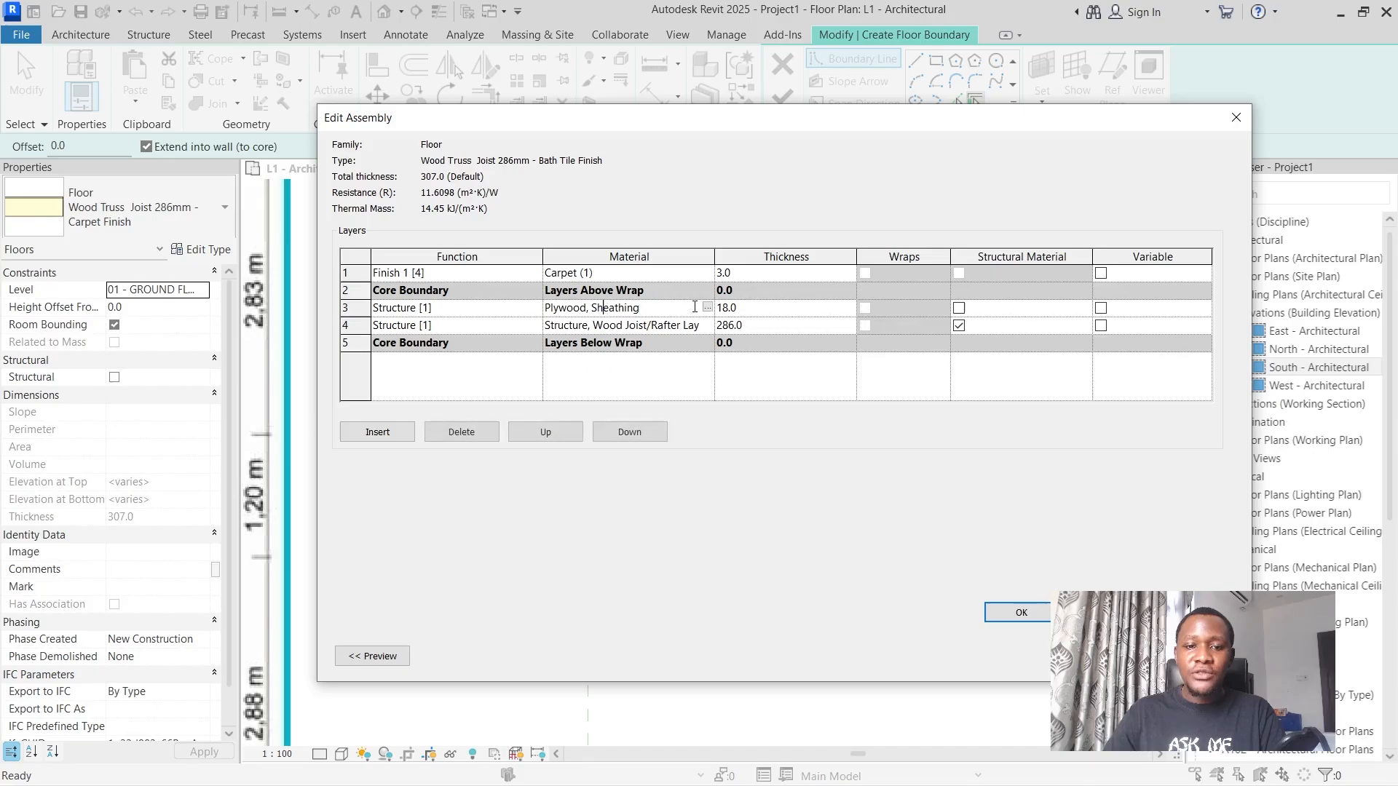
pyautogui.click(707, 307)
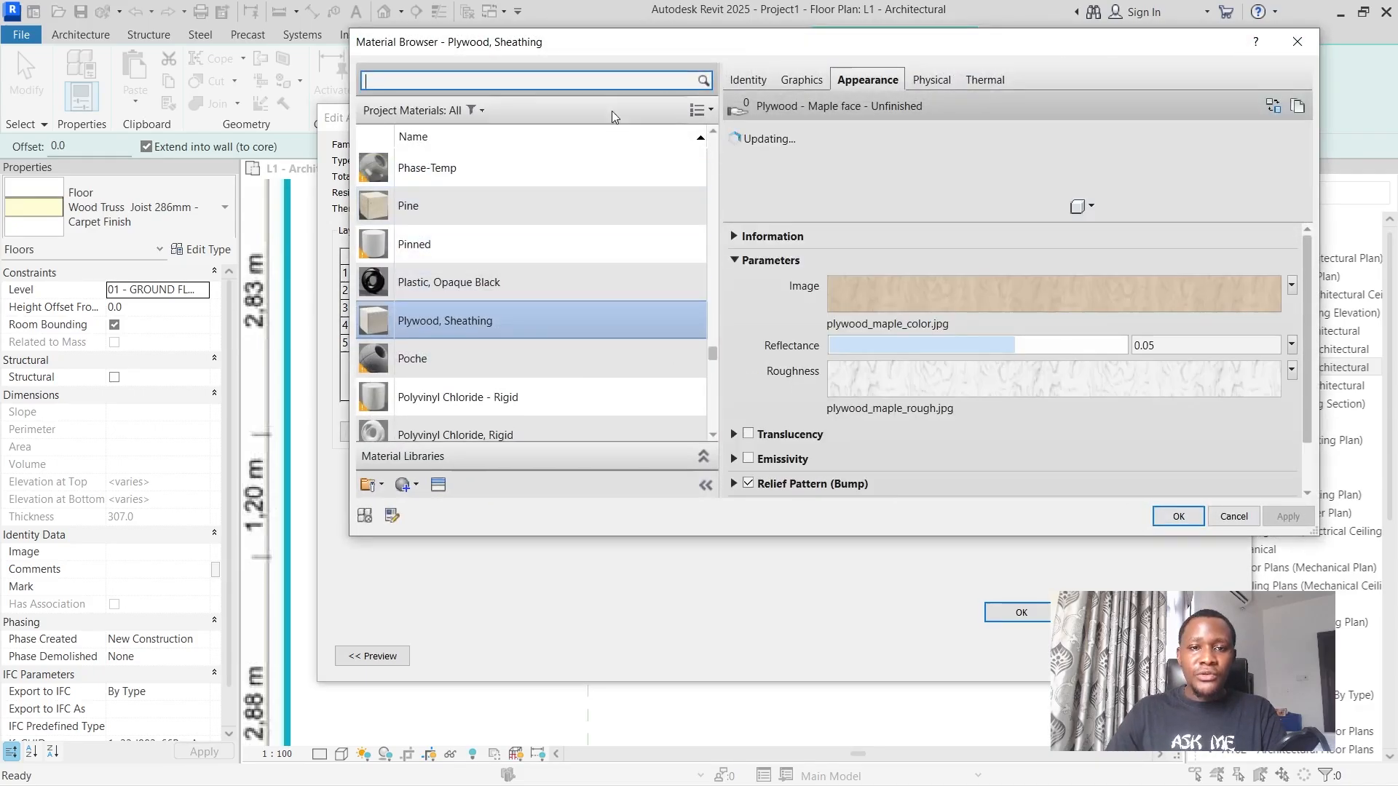
pyautogui.moveTo(757, 40); pyautogui.dragTo(684, 100)
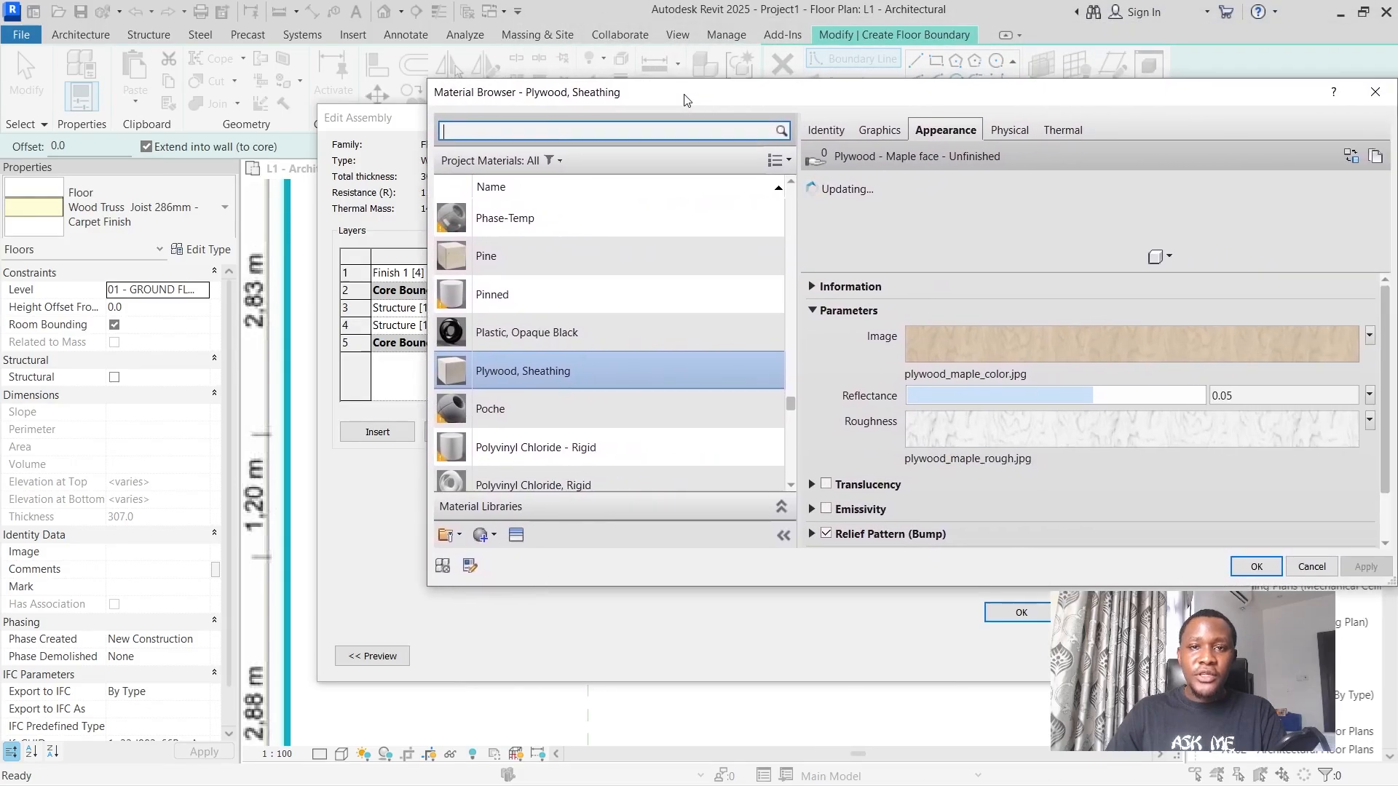
pyautogui.scroll(-8, 598, 356)
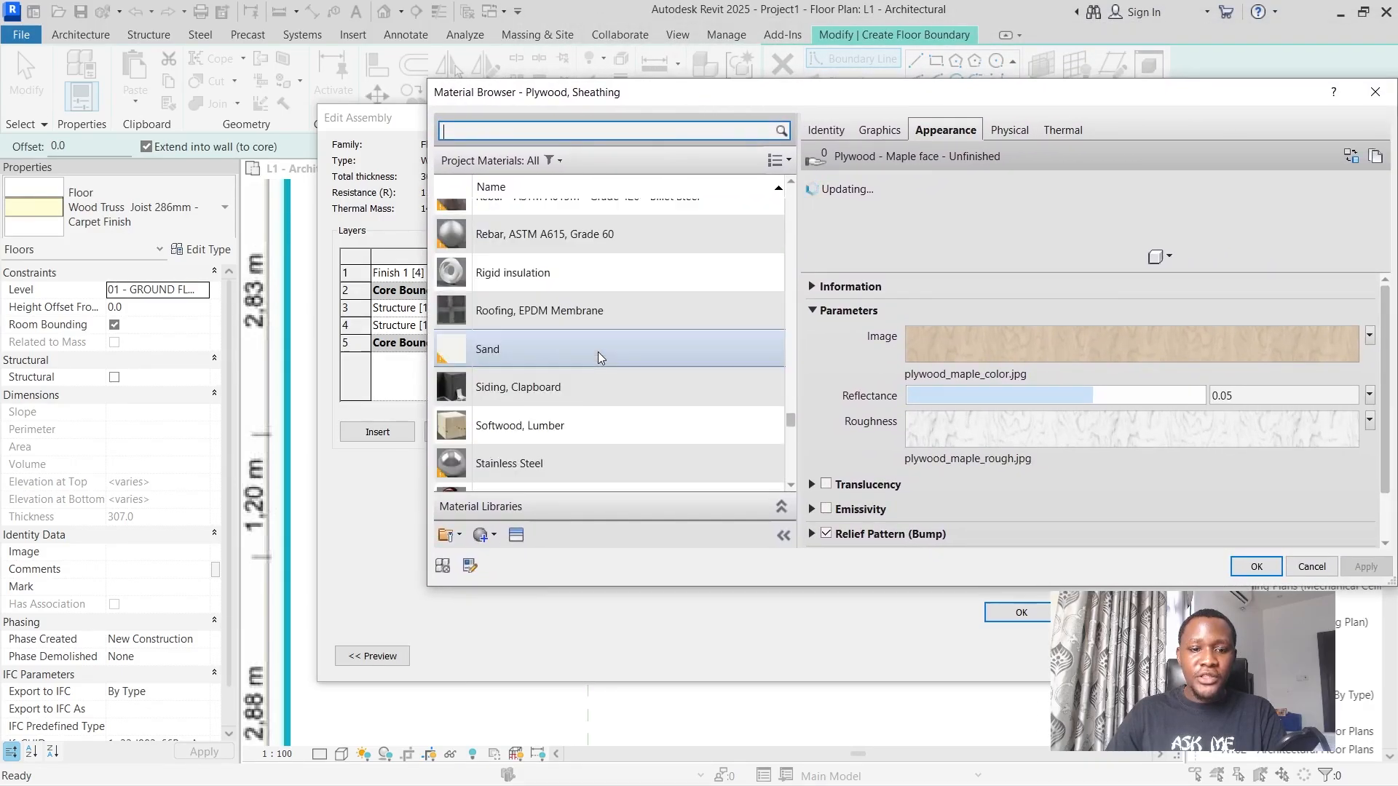
pyautogui.scroll(-10, 598, 357)
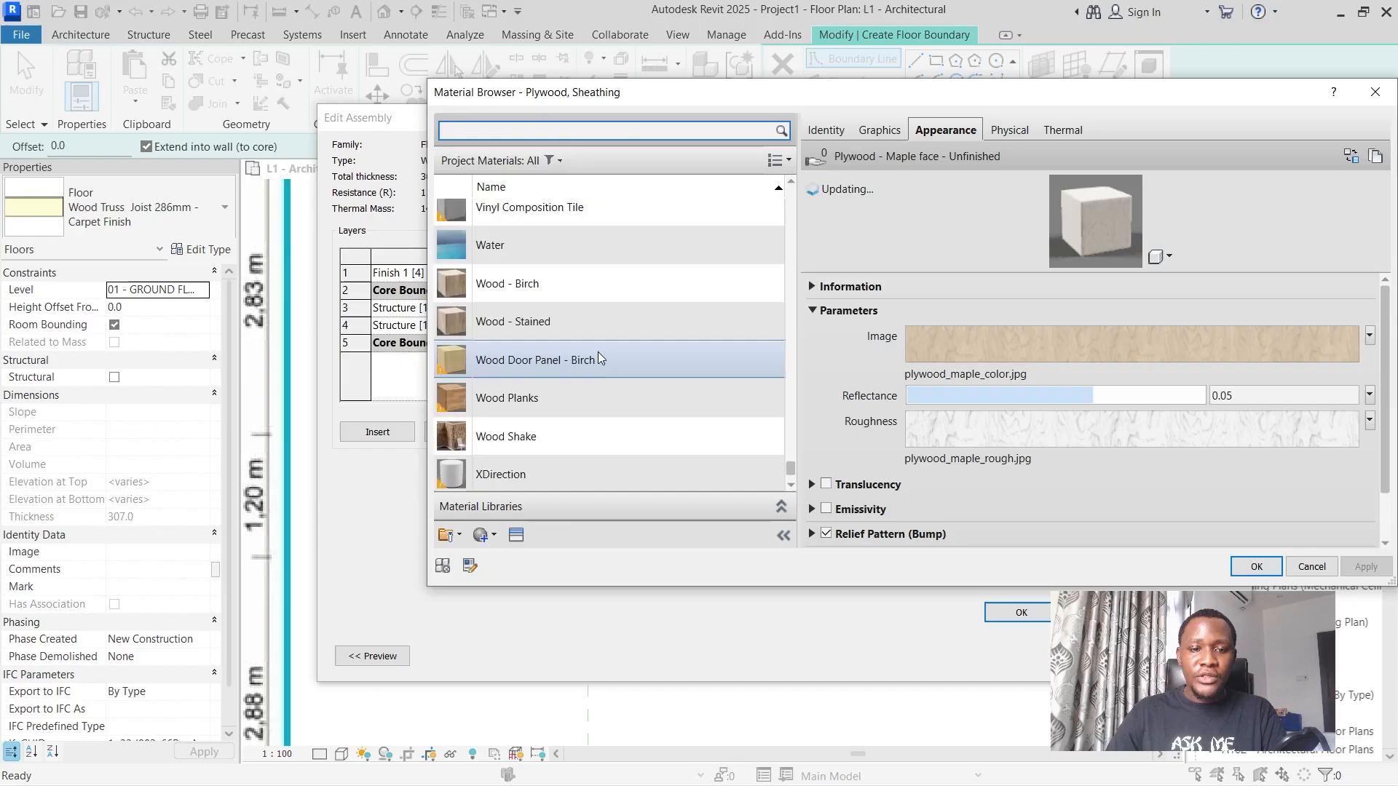
pyautogui.scroll(12, 598, 357)
pyautogui.scroll(12, 597, 351)
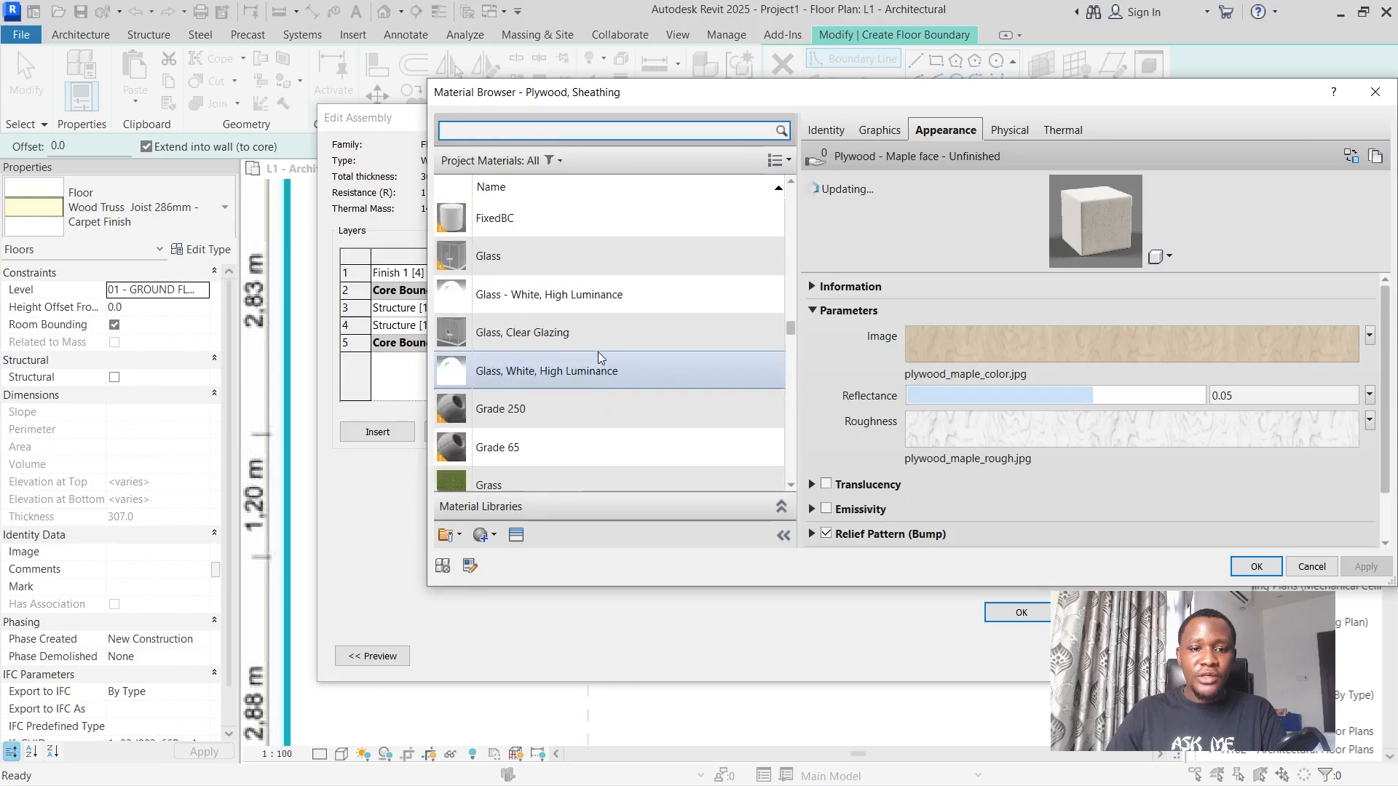
pyautogui.scroll(-2, 595, 335)
pyautogui.scroll(8, 595, 335)
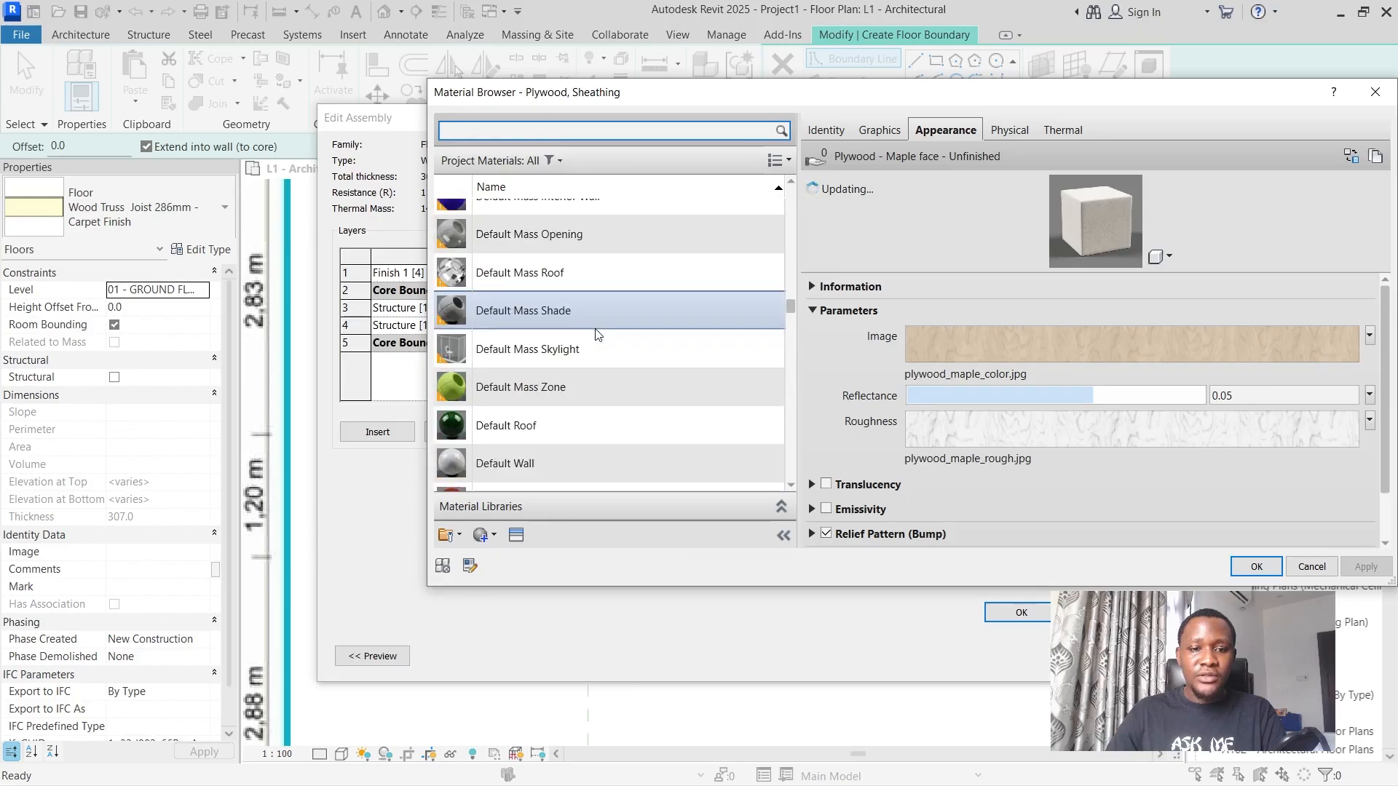
pyautogui.scroll(-3, 596, 330)
pyautogui.scroll(8, 596, 329)
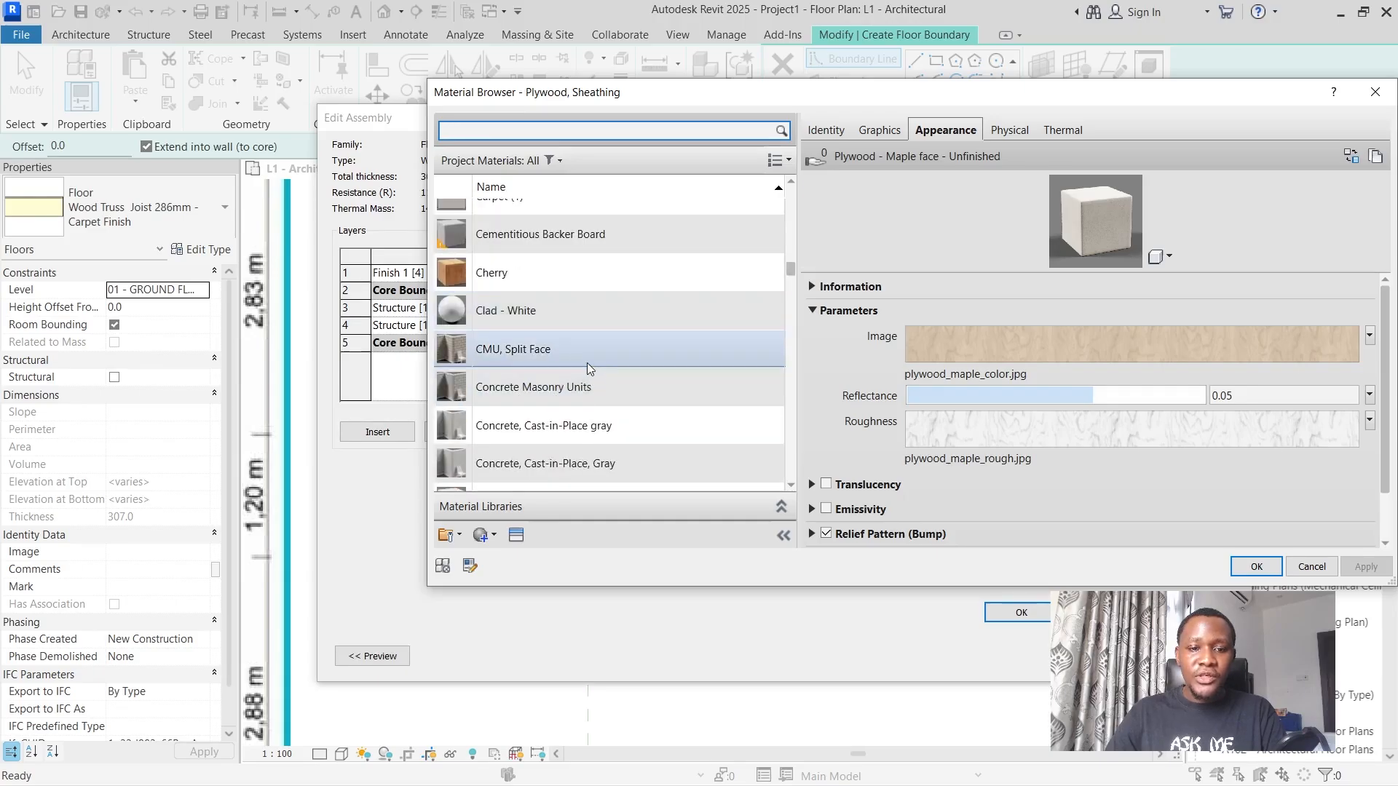
pyautogui.click(654, 431)
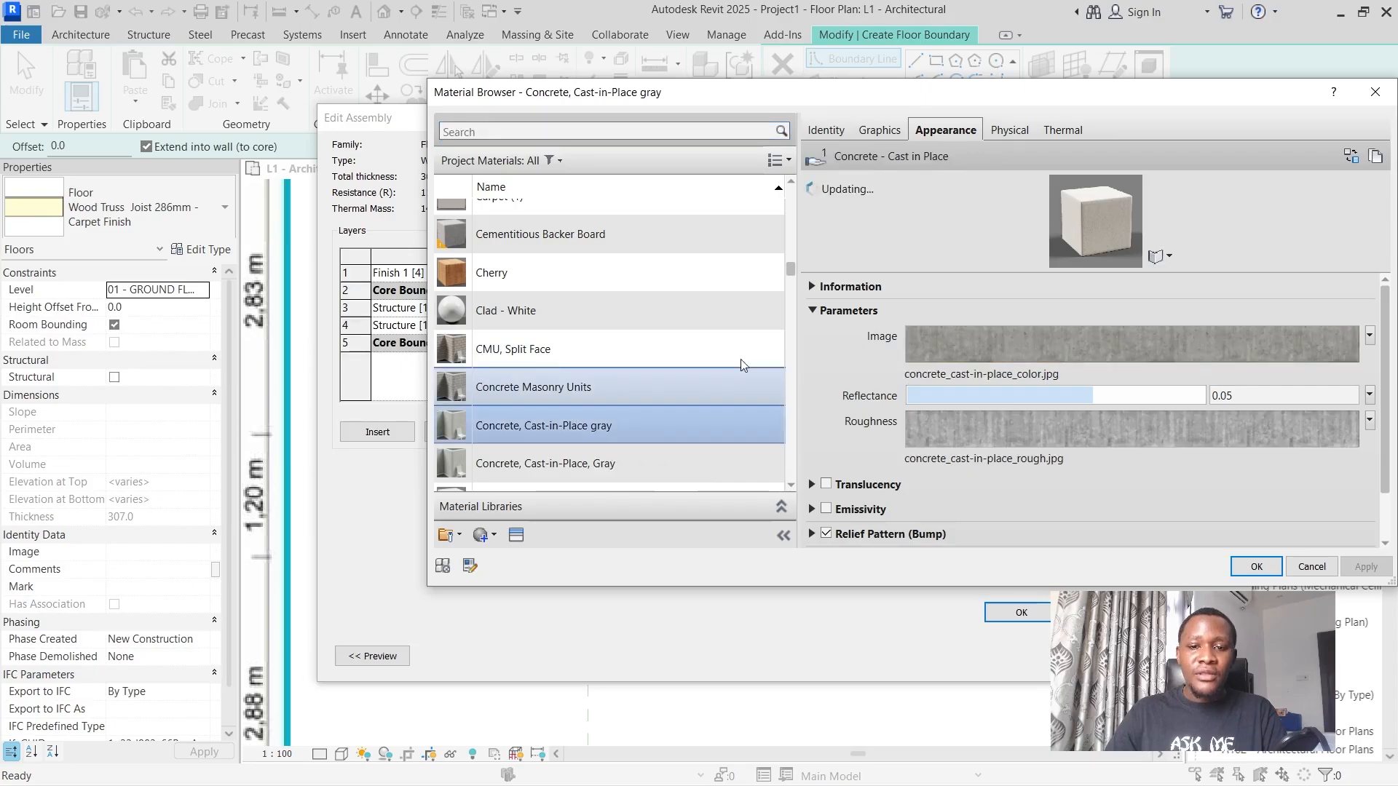
pyautogui.click(1255, 566)
# Replace the carpet material of the Finish 1 [4] layer with Tile, Mosaic, Gray.
pyautogui.click(636, 274)
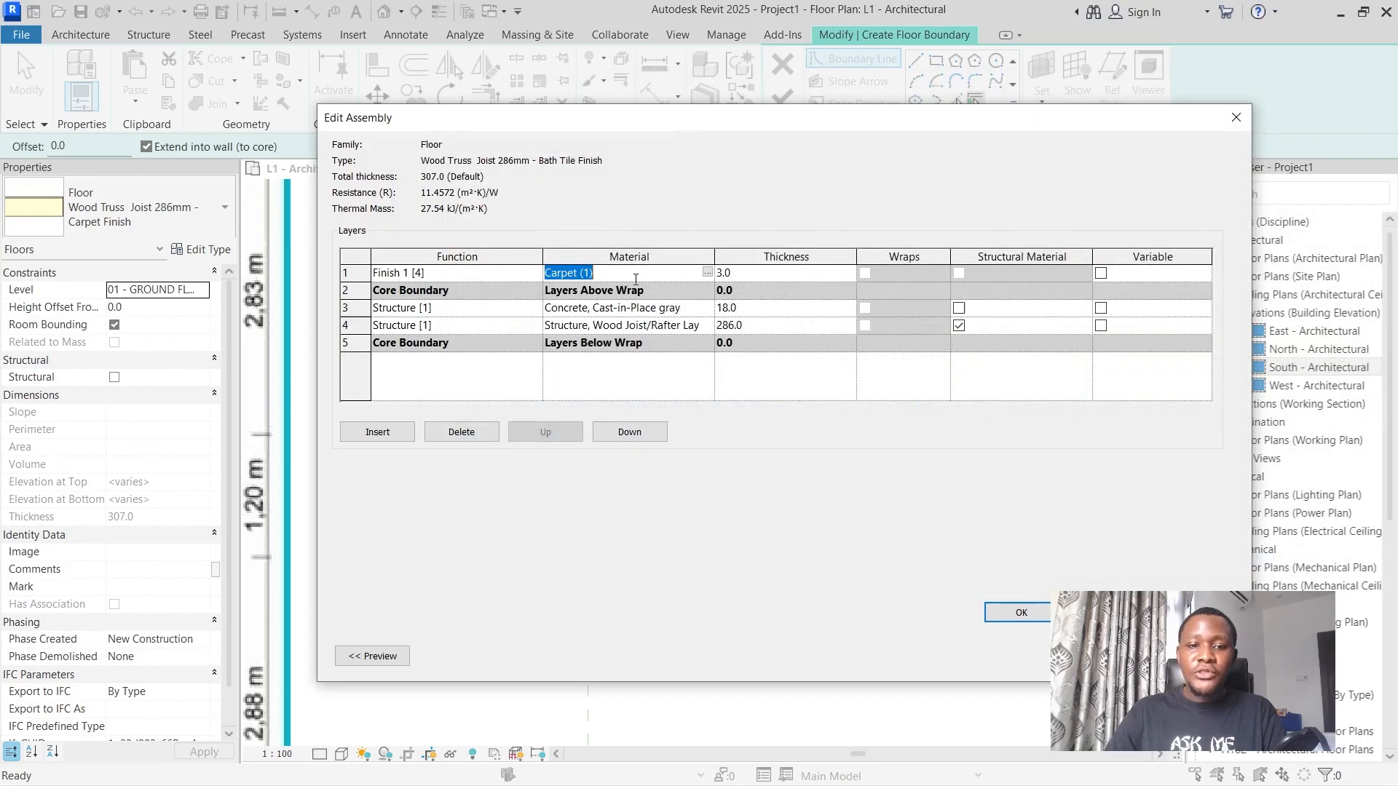
pyautogui.click(707, 272)
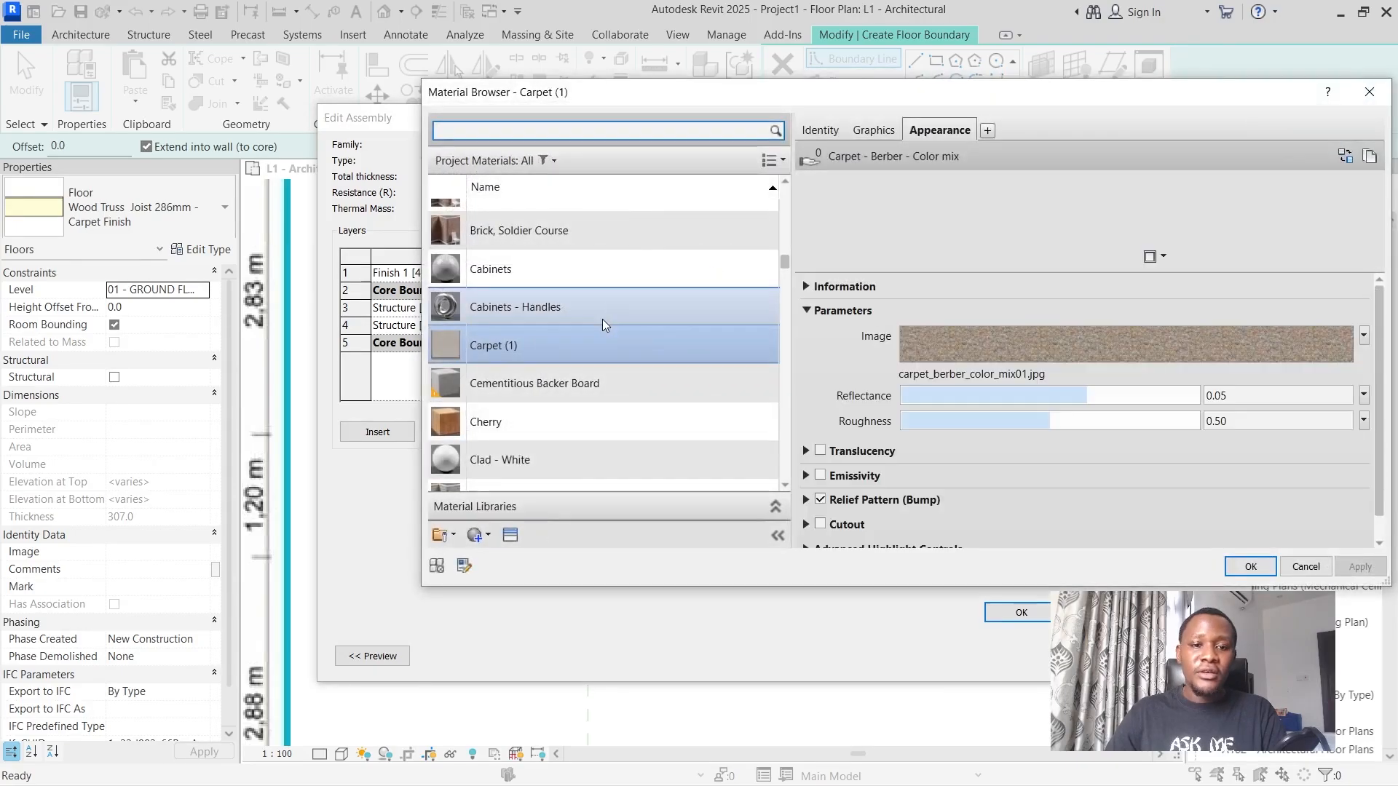
pyautogui.moveTo(781, 264); pyautogui.dragTo(791, 450)
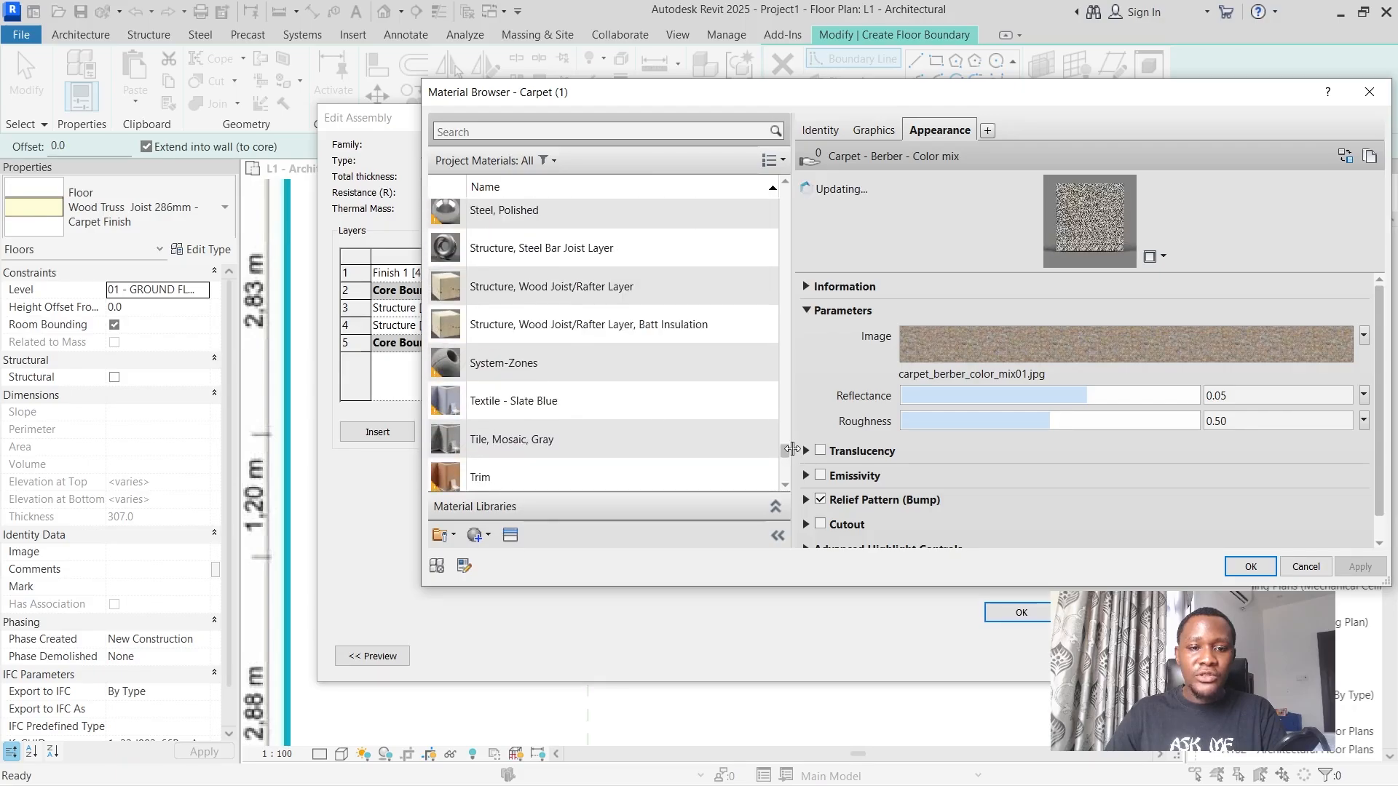
pyautogui.click(584, 440)
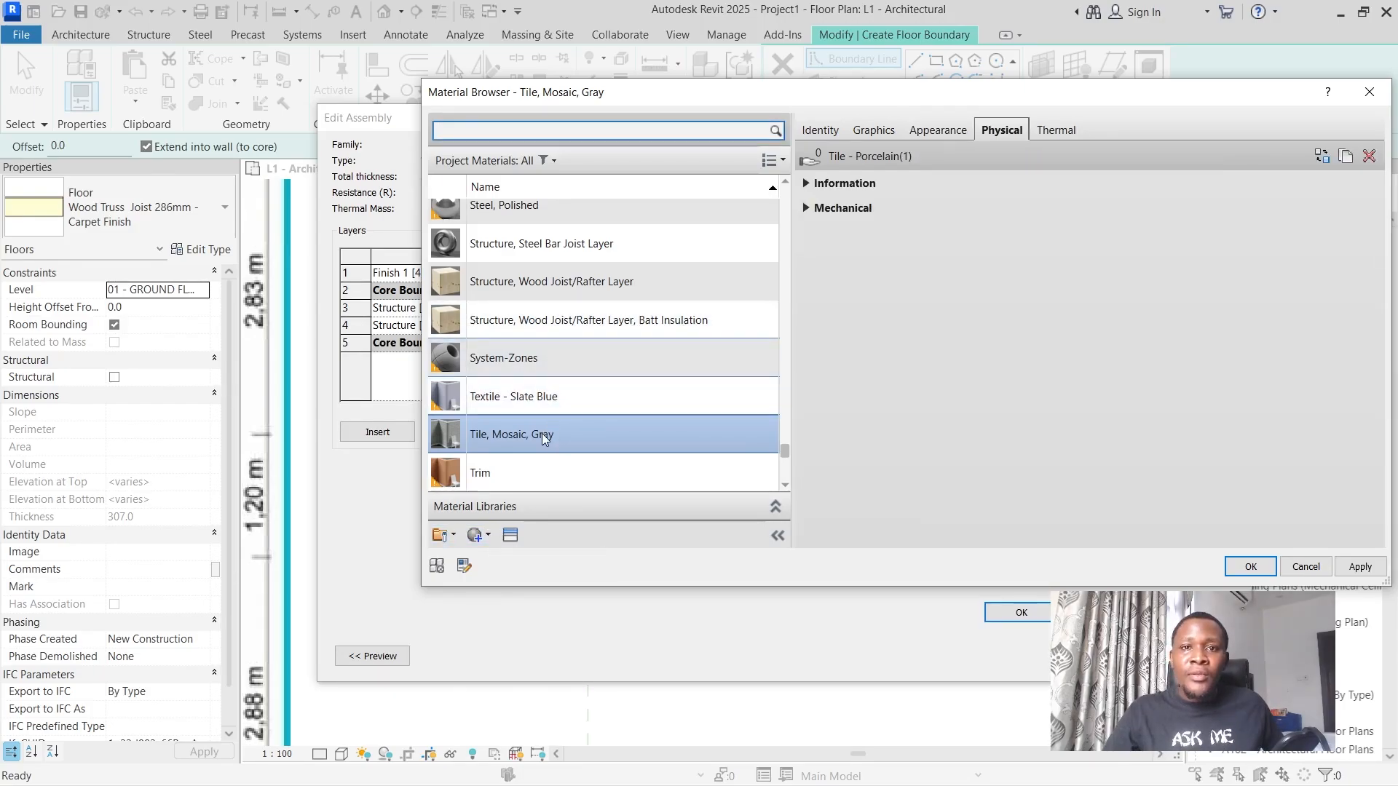
pyautogui.click(542, 433)
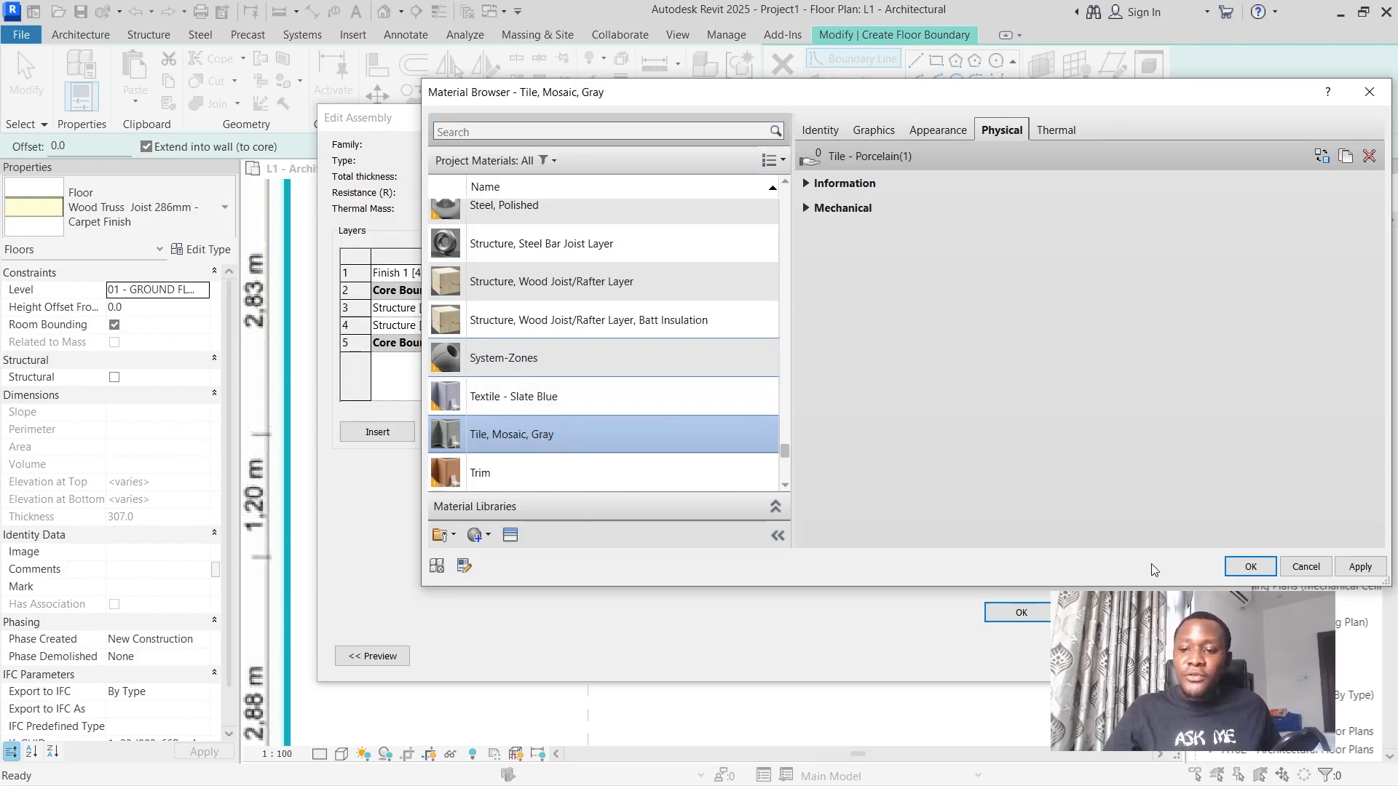
pyautogui.click(1246, 566)
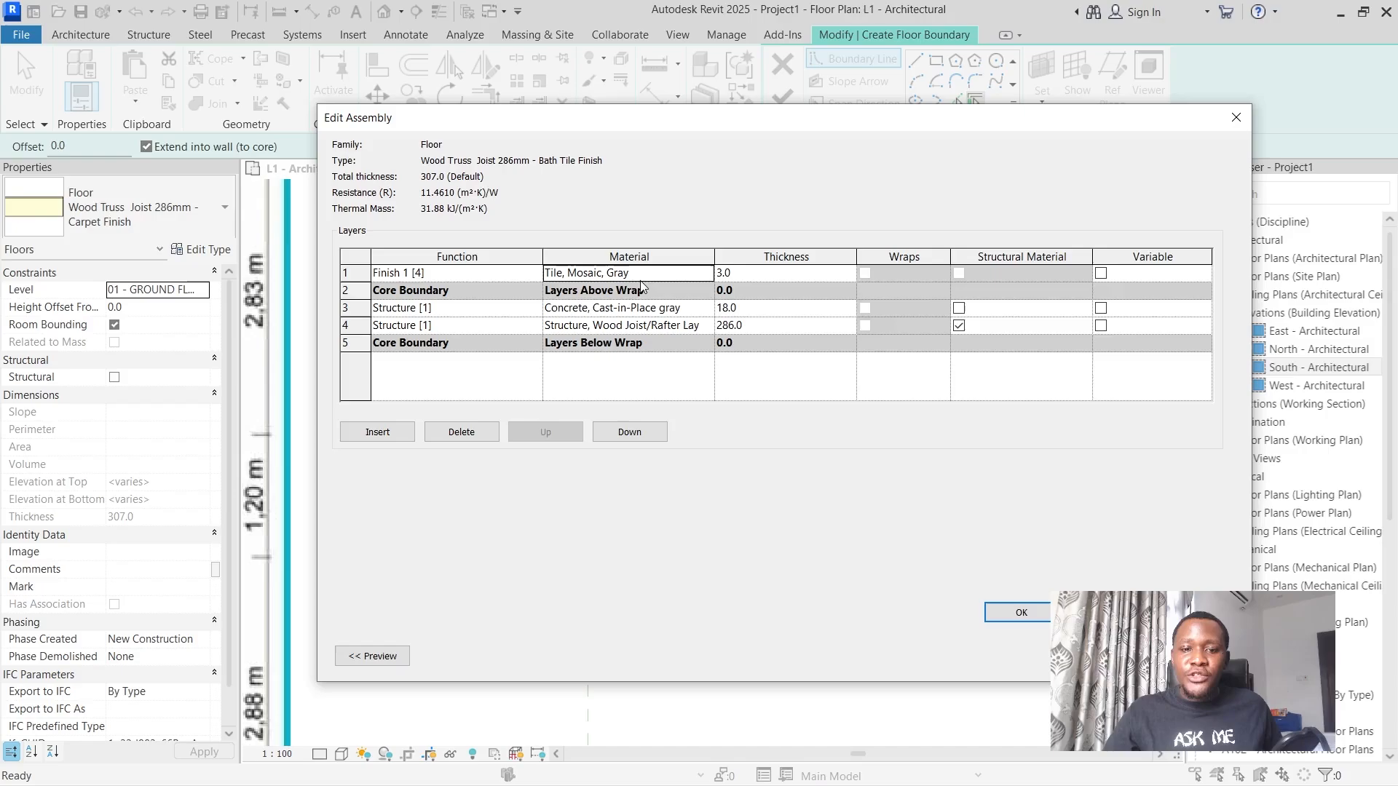
# Assign Concrete, Cast-in-Place, Gray to the 286 mm wood joist structure layer and accept the bath tile floor type.
pyautogui.click(555, 327)
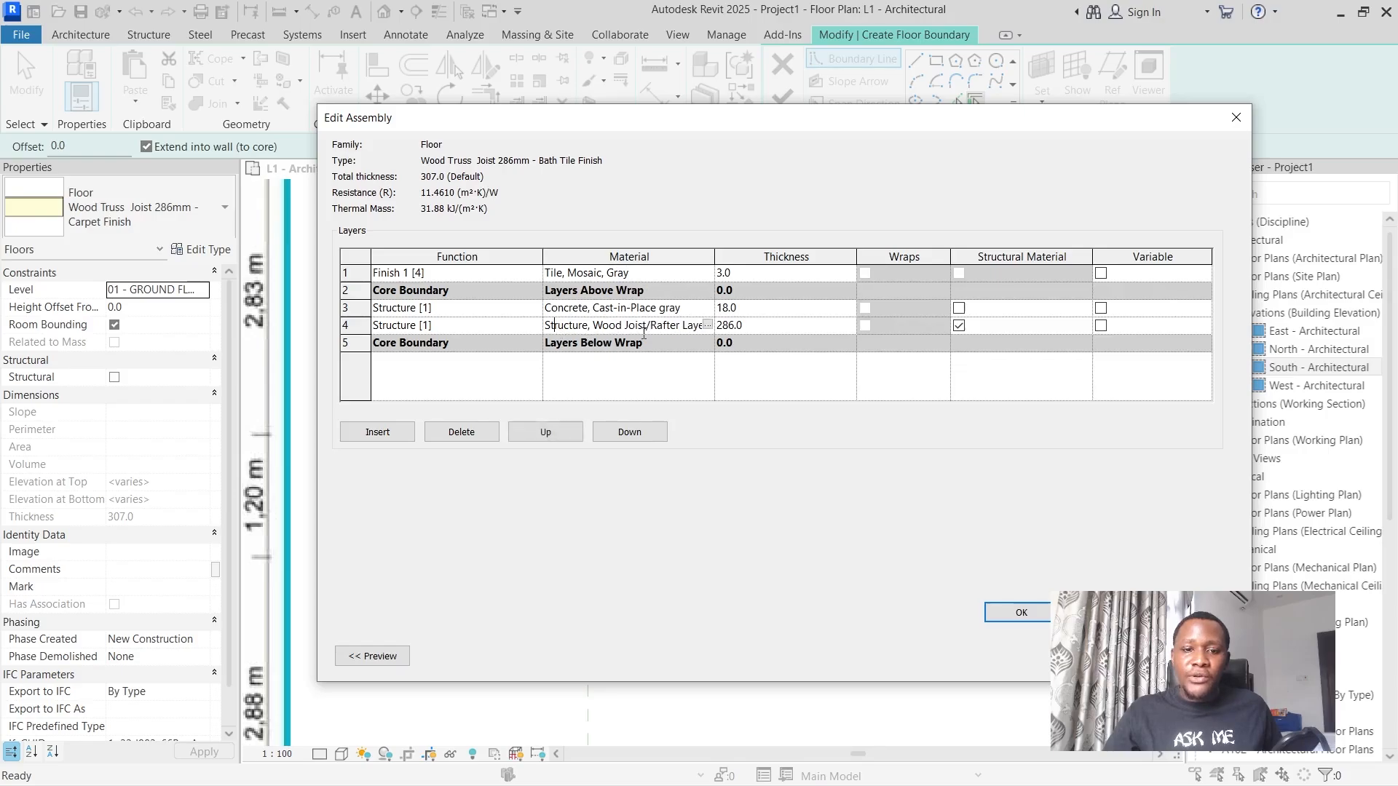
pyautogui.click(709, 325)
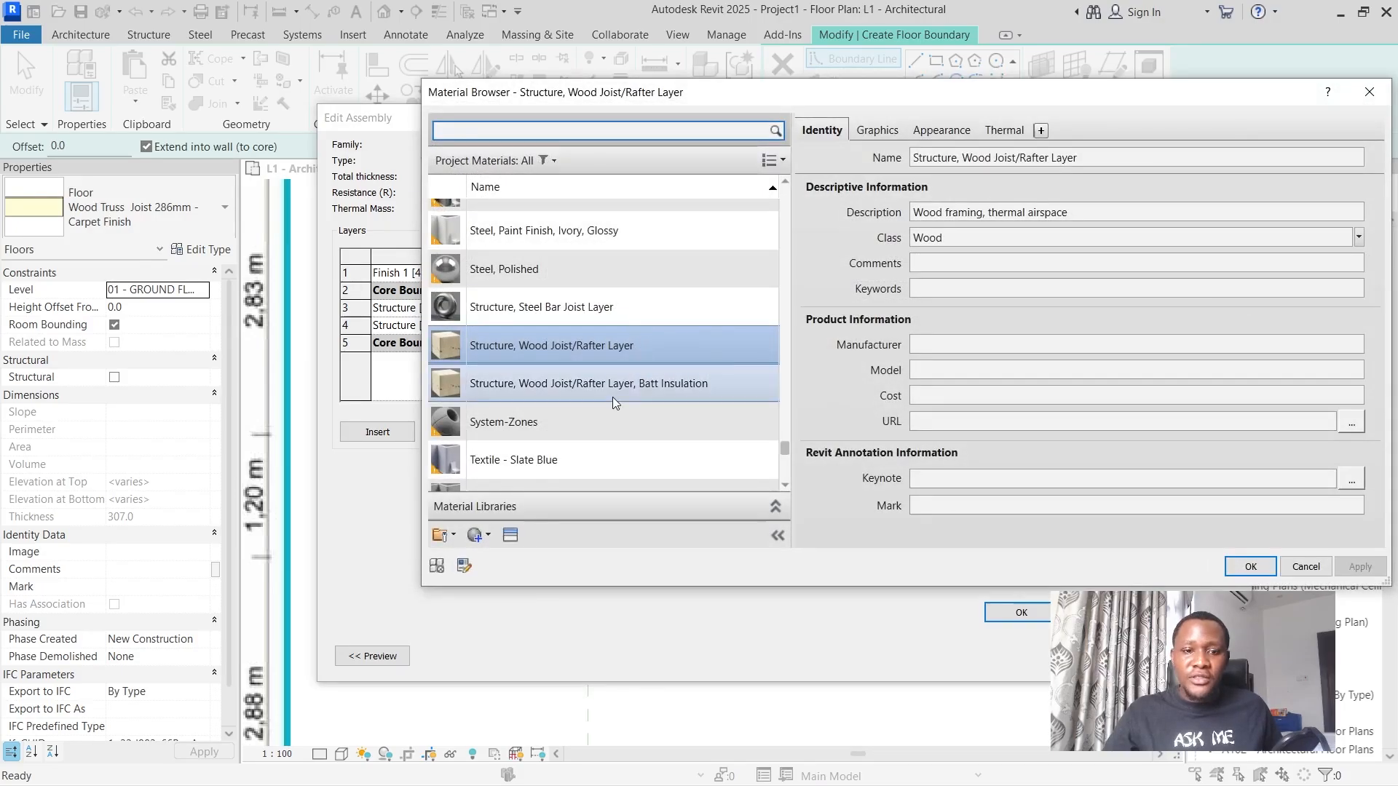
pyautogui.moveTo(785, 448); pyautogui.dragTo(776, 282)
pyautogui.scroll(-1, 776, 284)
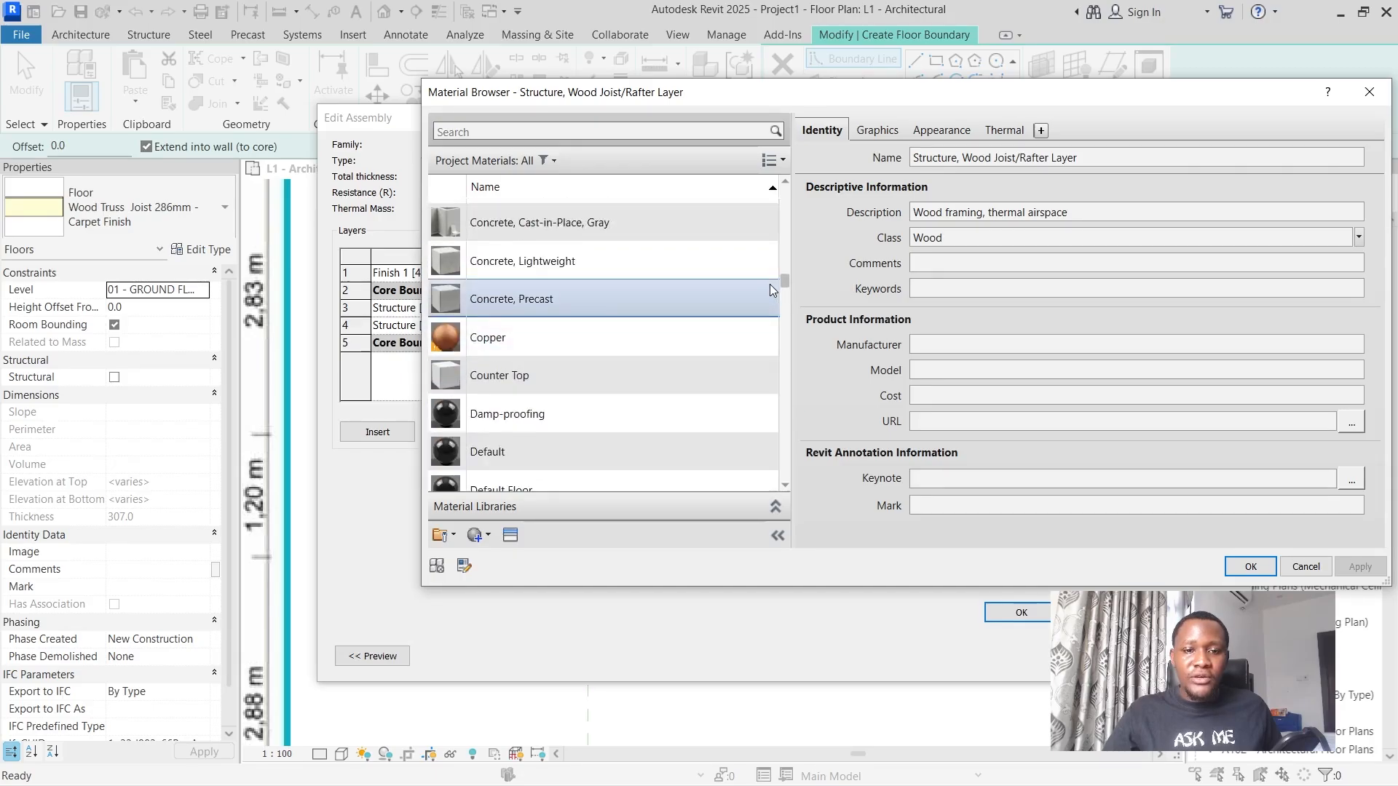
pyautogui.scroll(2, 771, 284)
pyautogui.click(595, 339)
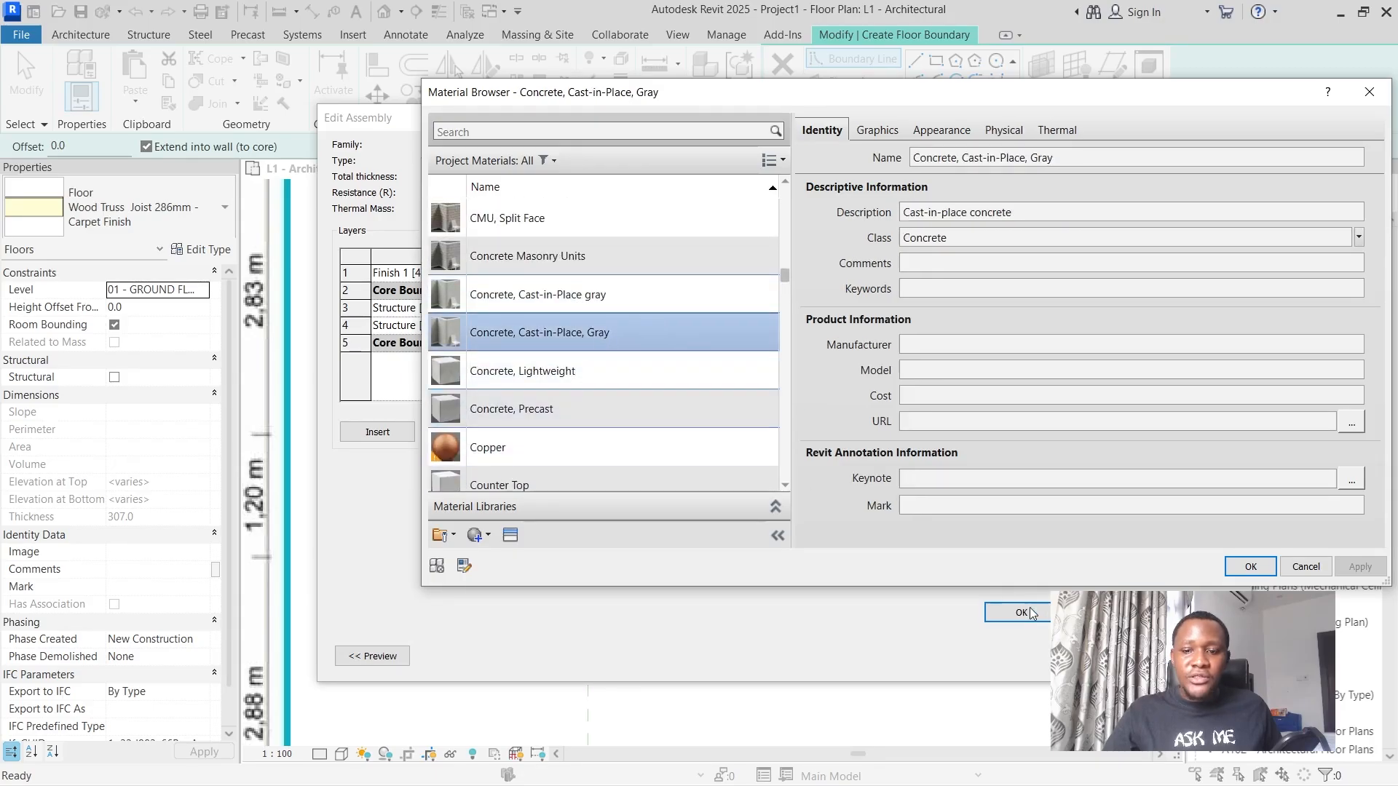
pyautogui.click(1250, 566)
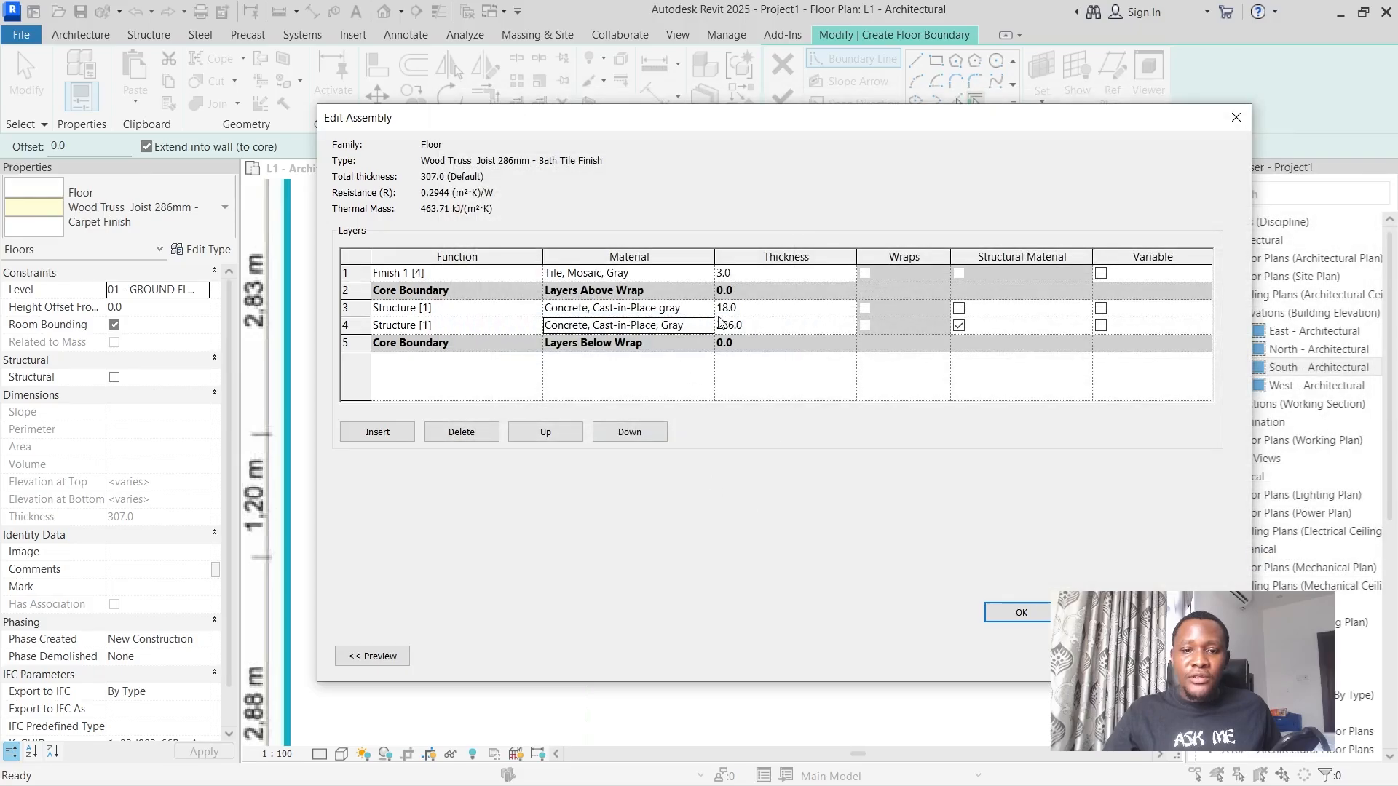
pyautogui.click(1021, 612)
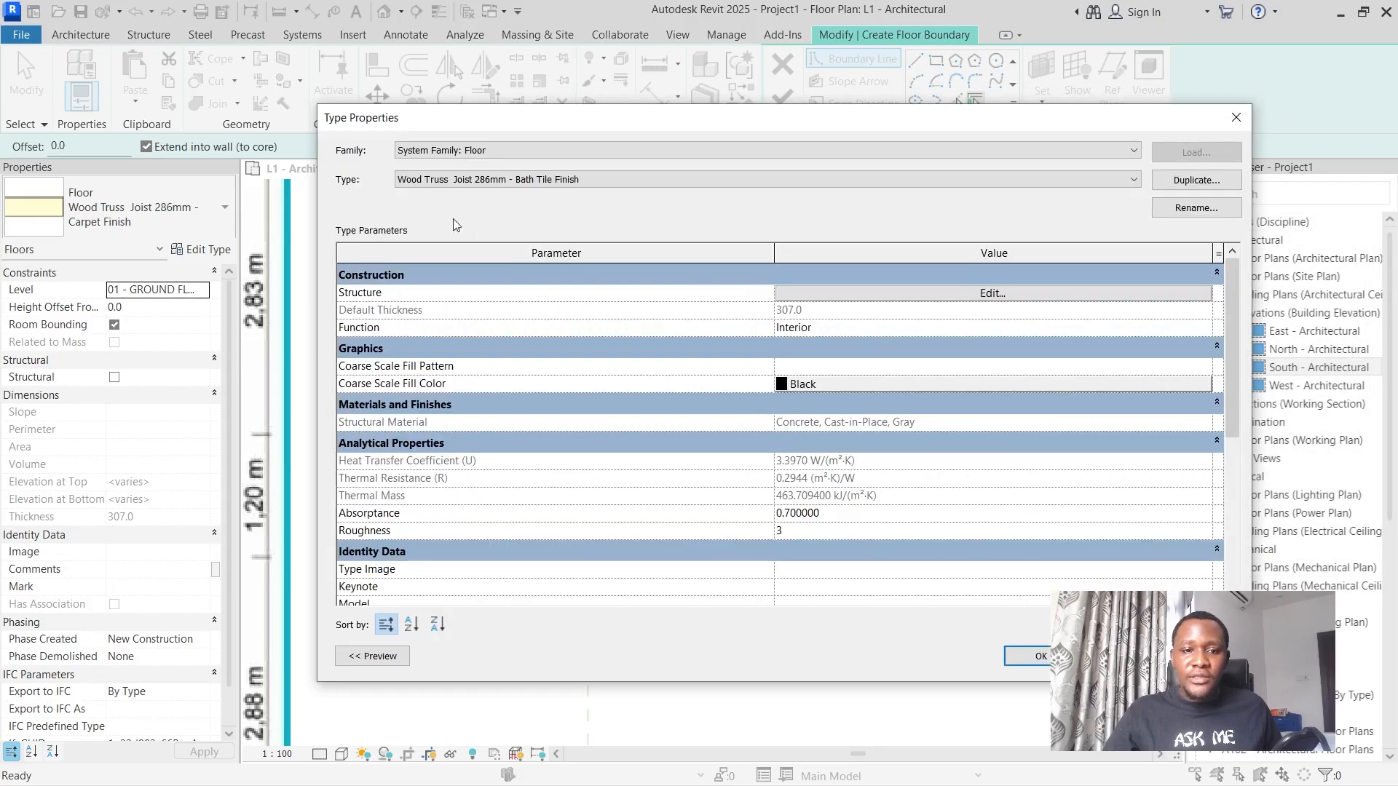
pyautogui.click(1015, 659)
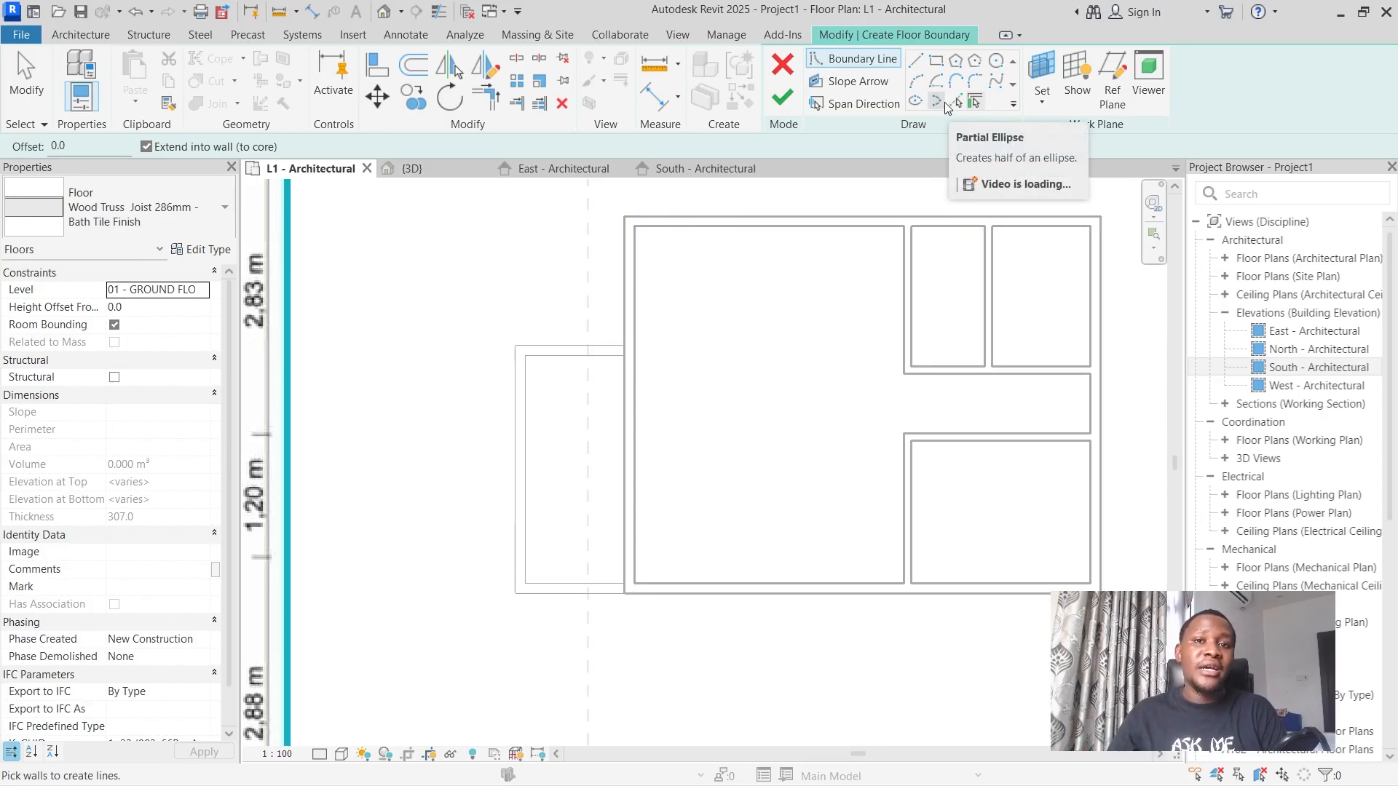
# Sketch a rectangular floor boundary along the wall centrelines of the narrow upper room beside the large open space, and finish the floor.
pyautogui.click(936, 65)
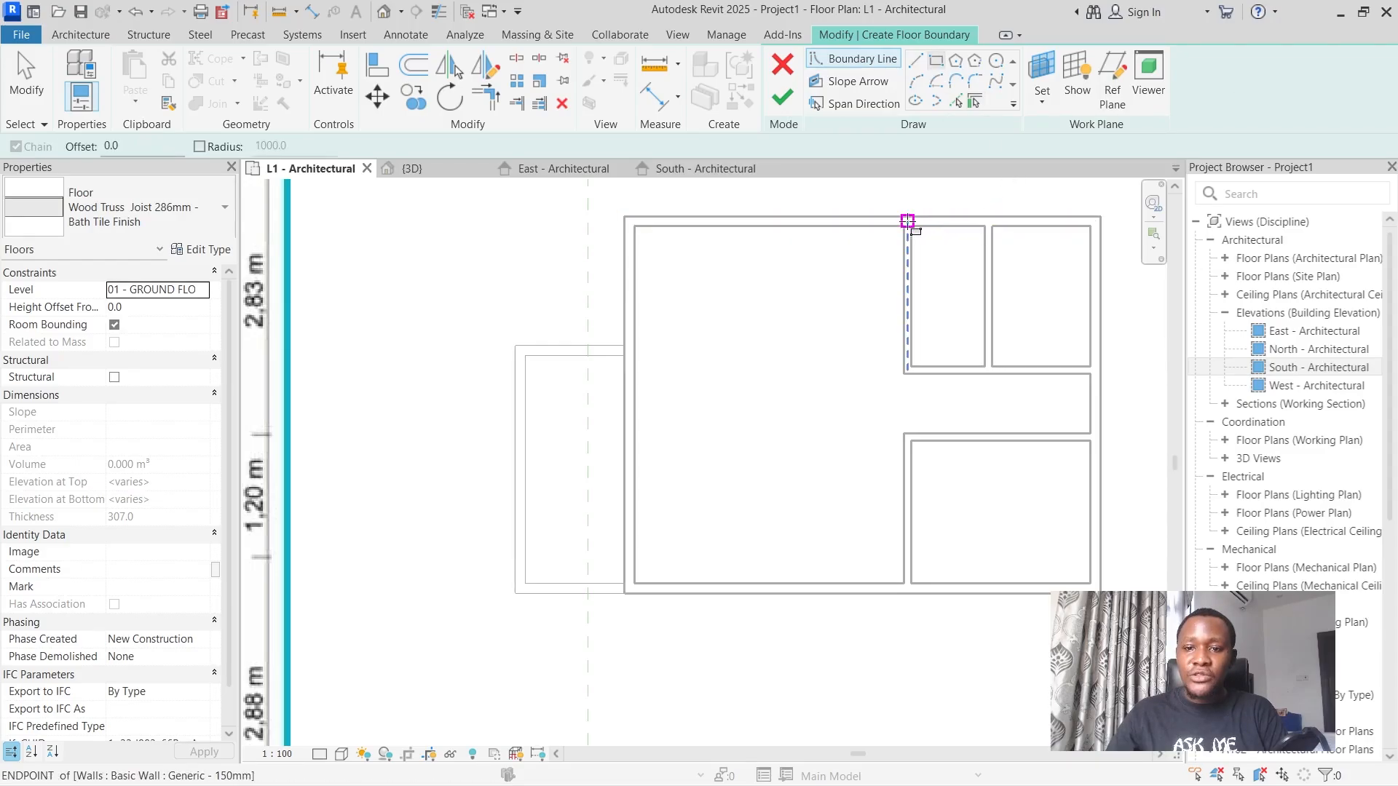
pyautogui.click(907, 220)
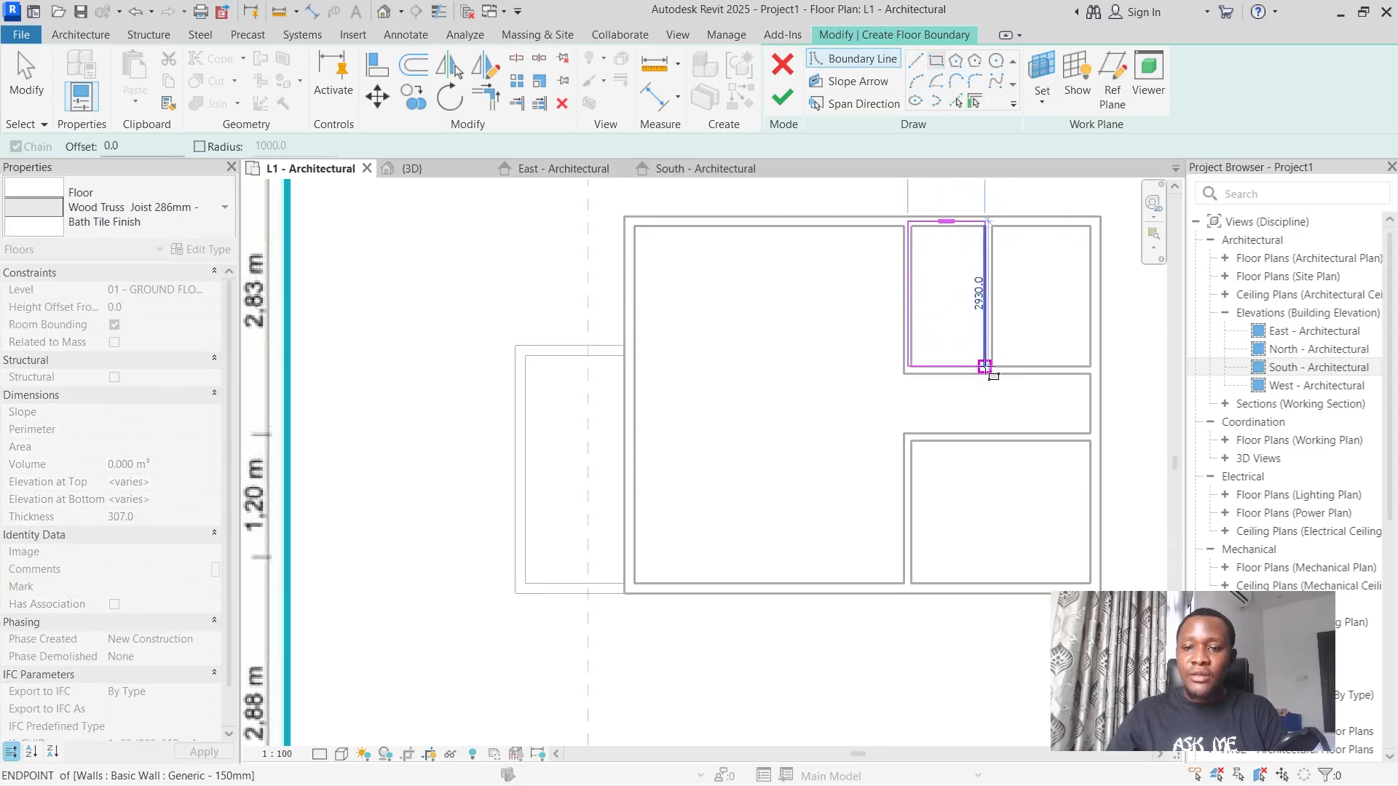
pyautogui.scroll(5, 984, 366)
pyautogui.click(984, 366)
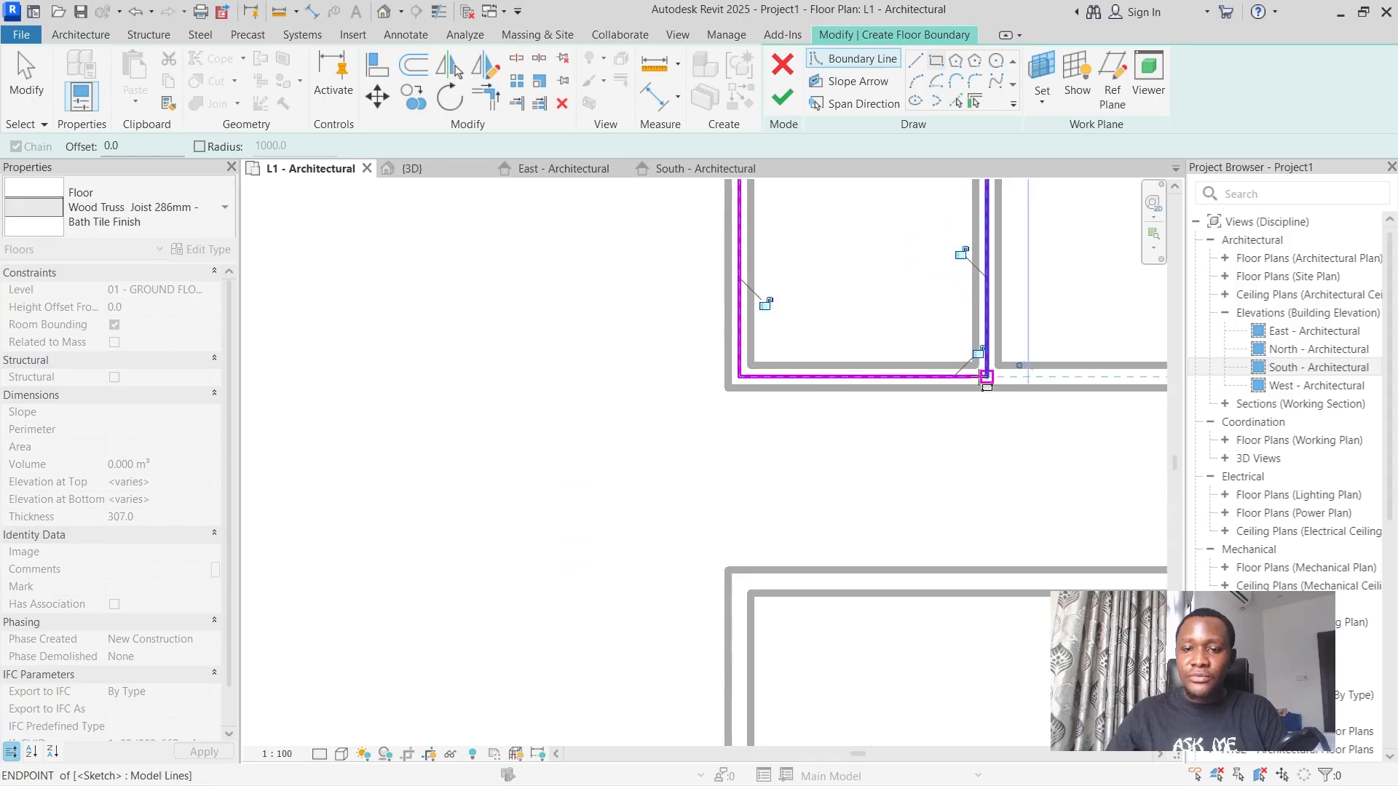
pyautogui.scroll(-4, 987, 377)
pyautogui.scroll(-2, 838, 320)
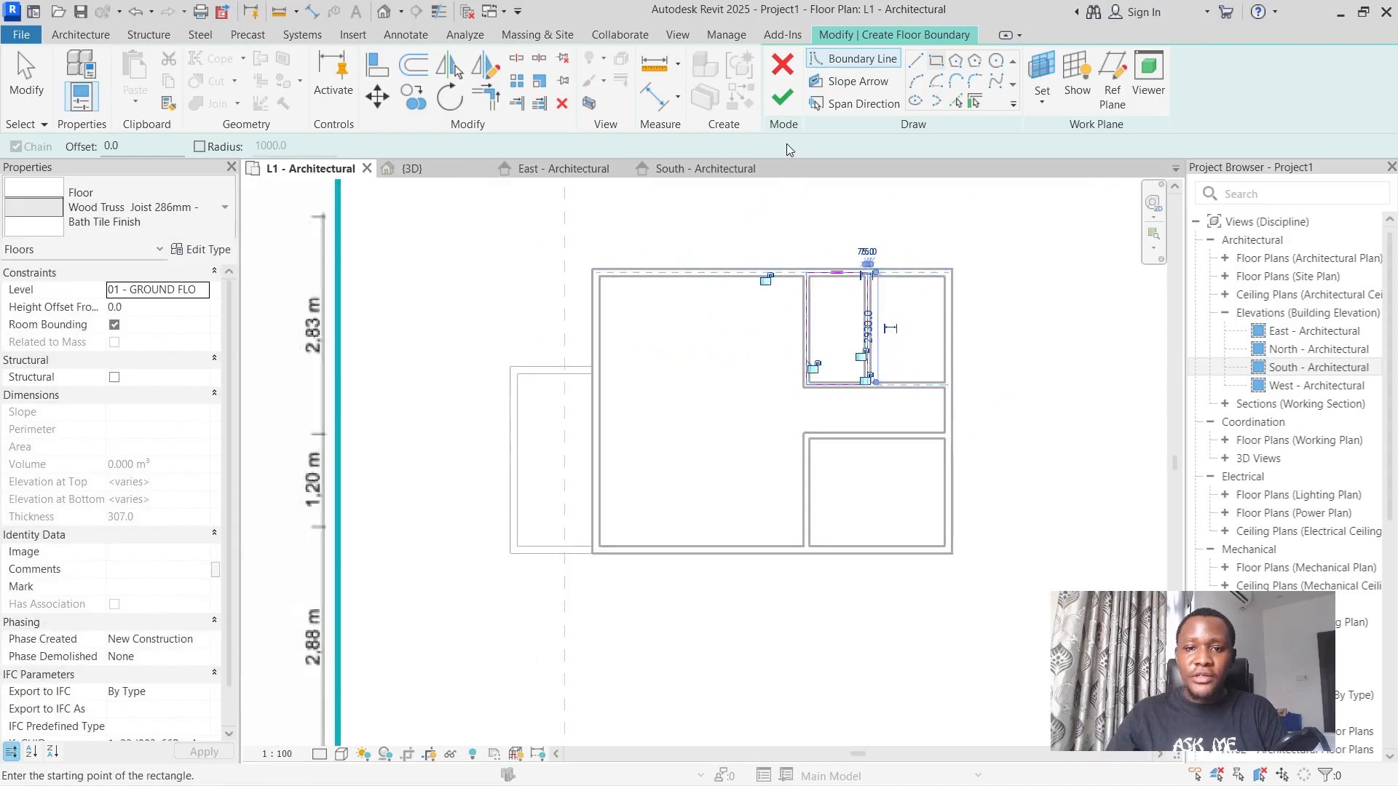
pyautogui.click(782, 97)
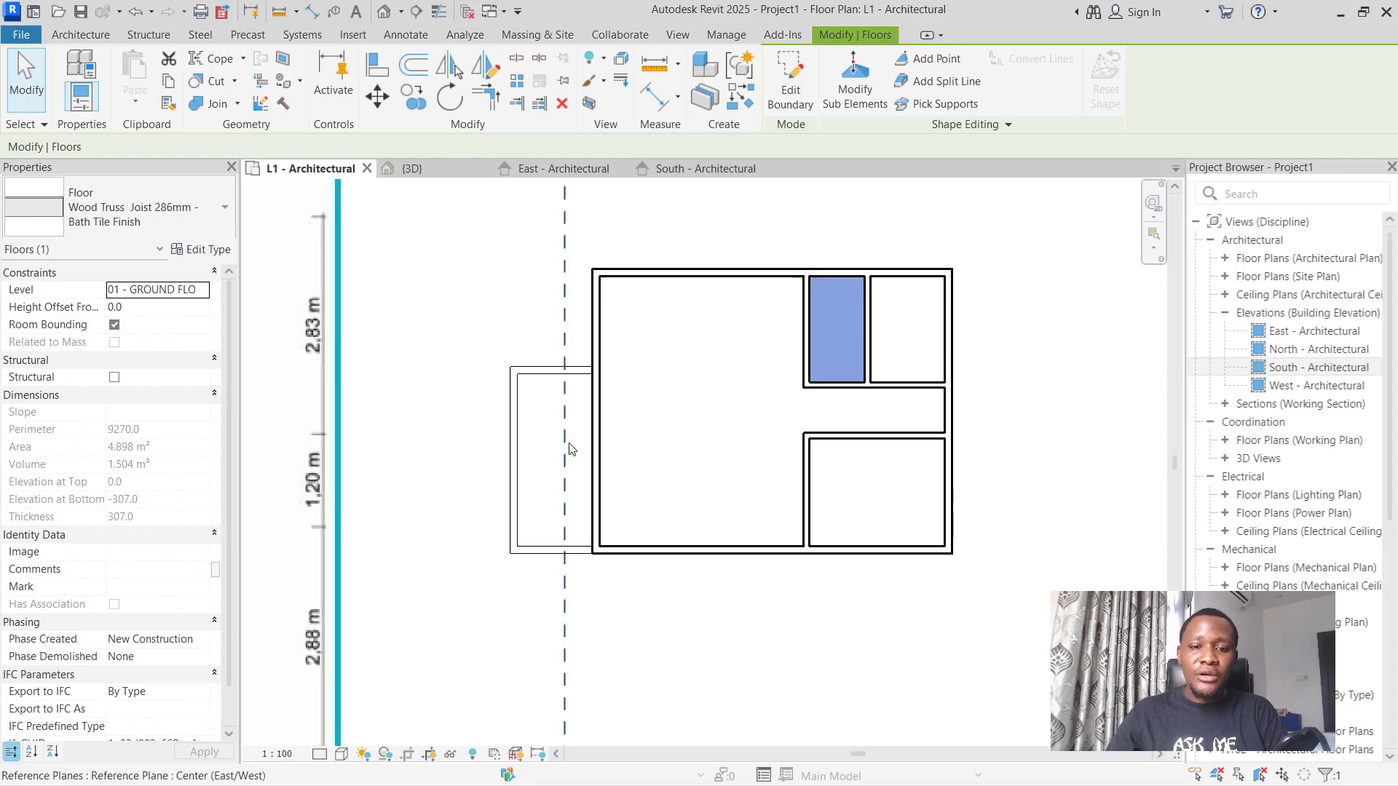
# Duplicate the selected floor's type as "Wood Truss Joist 286mm - Exterior Ground Finish".
pyautogui.click(201, 252)
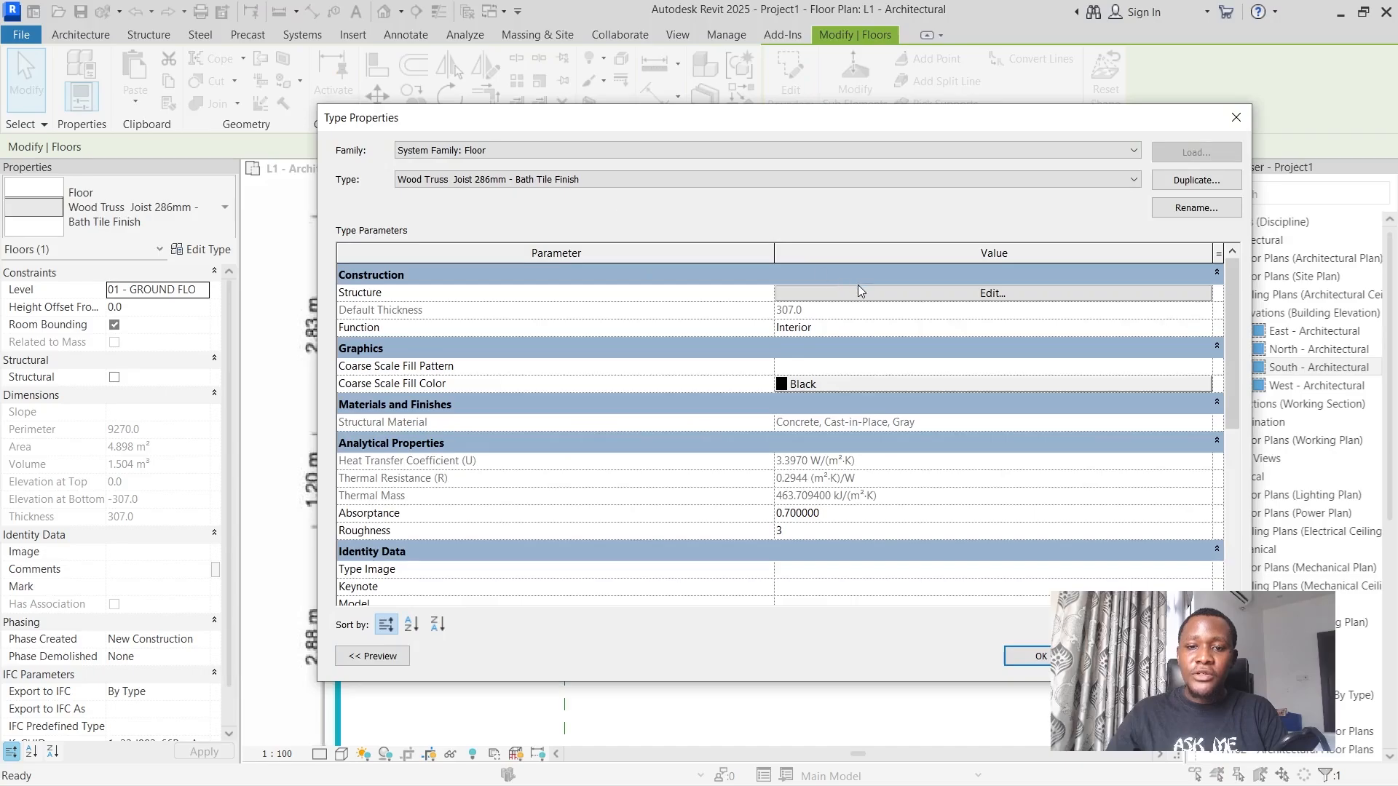
pyautogui.click(1196, 179)
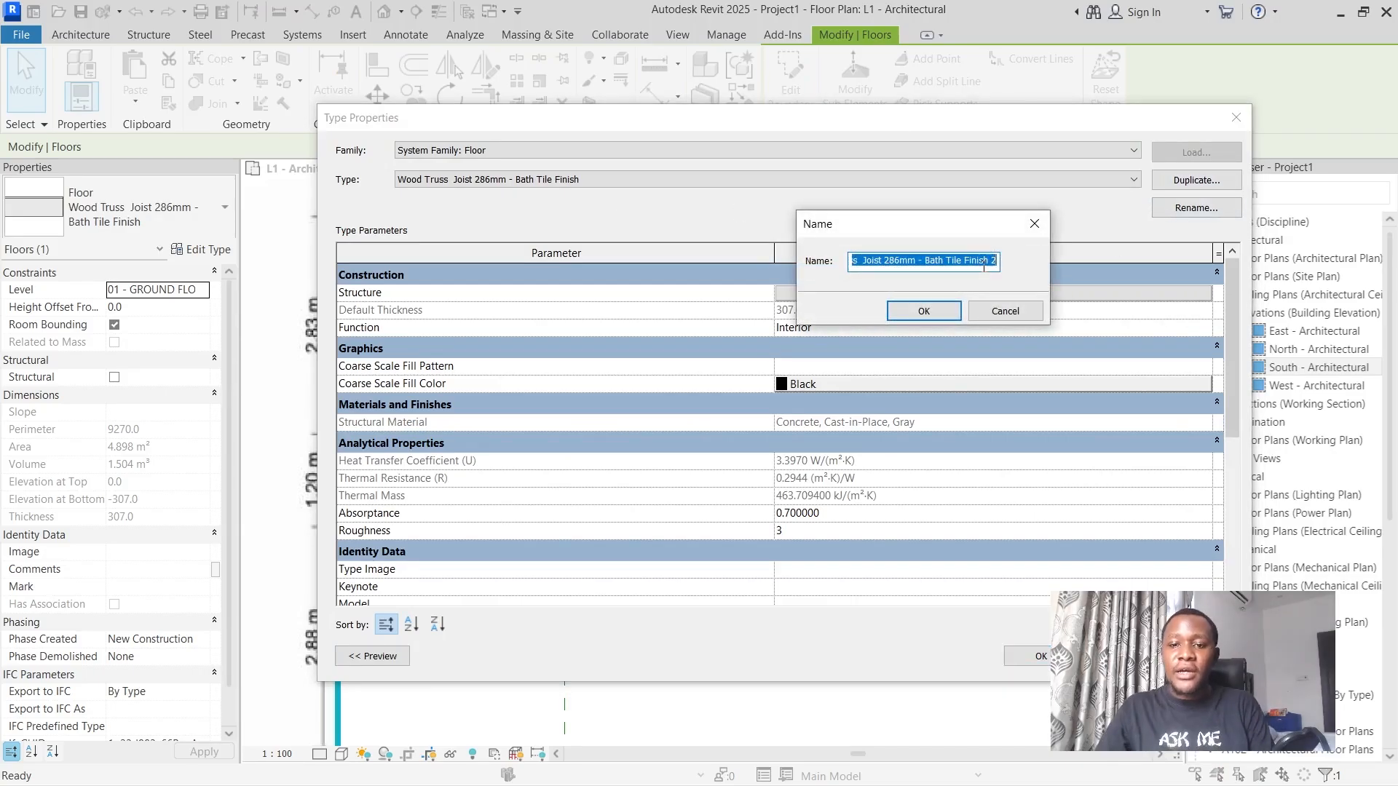
pyautogui.click(940, 260)
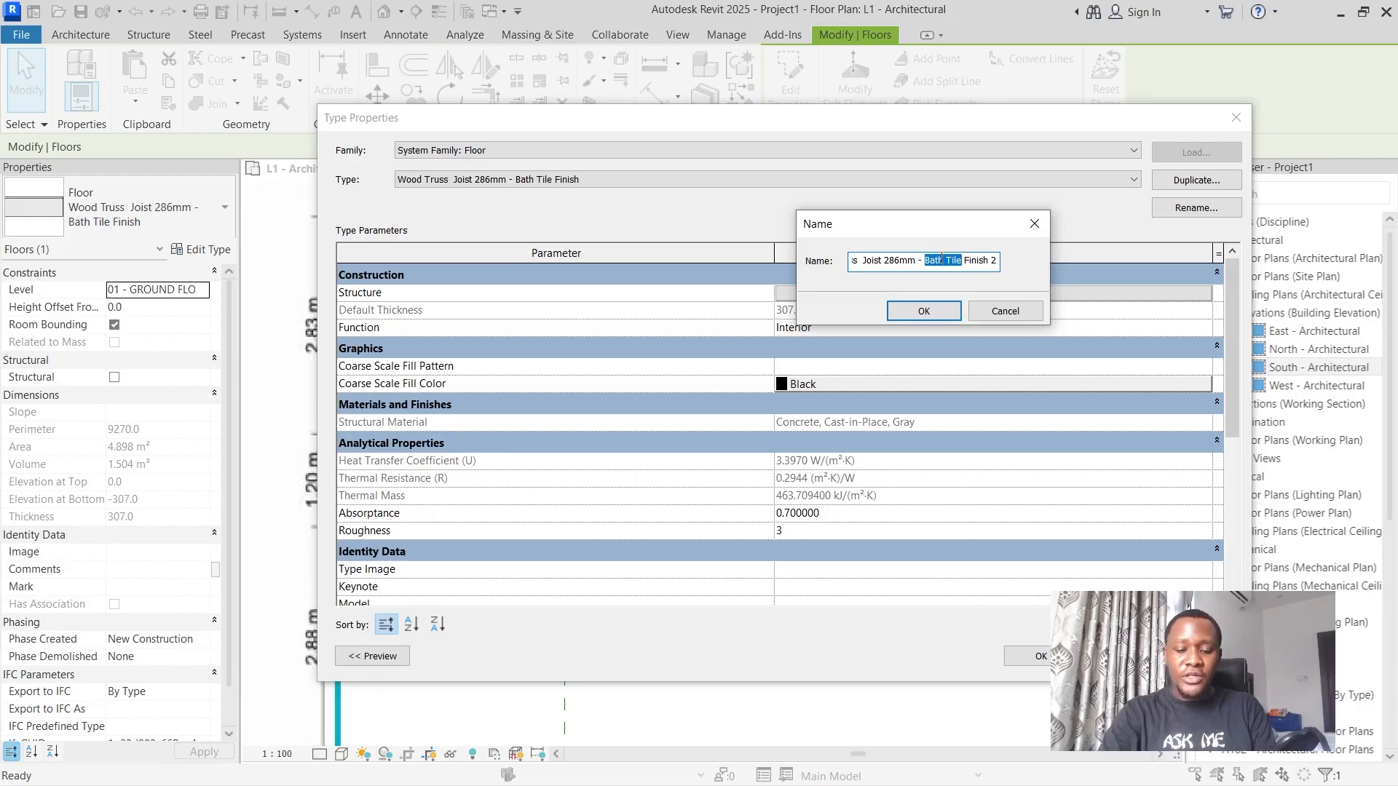
pyautogui.write('Gro')
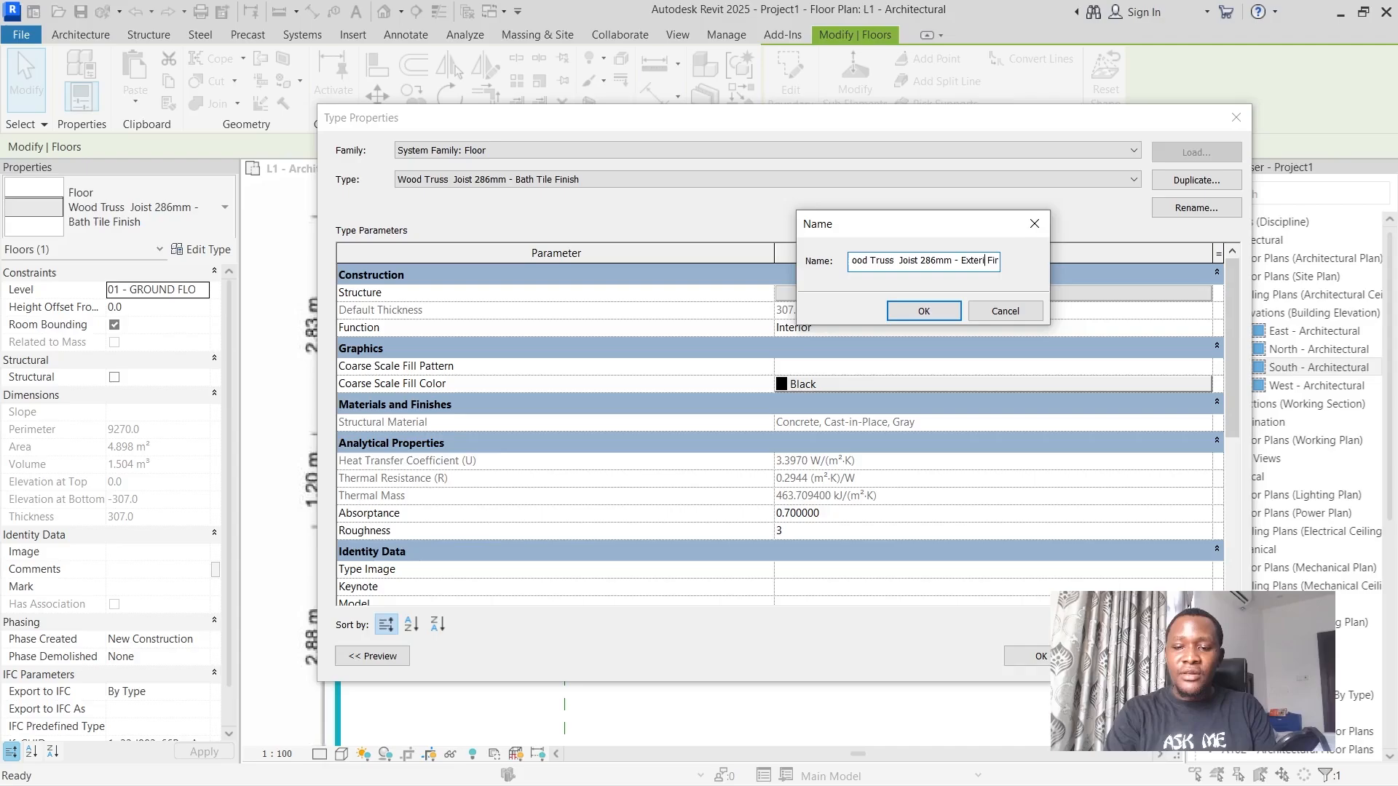
pyautogui.write('G')
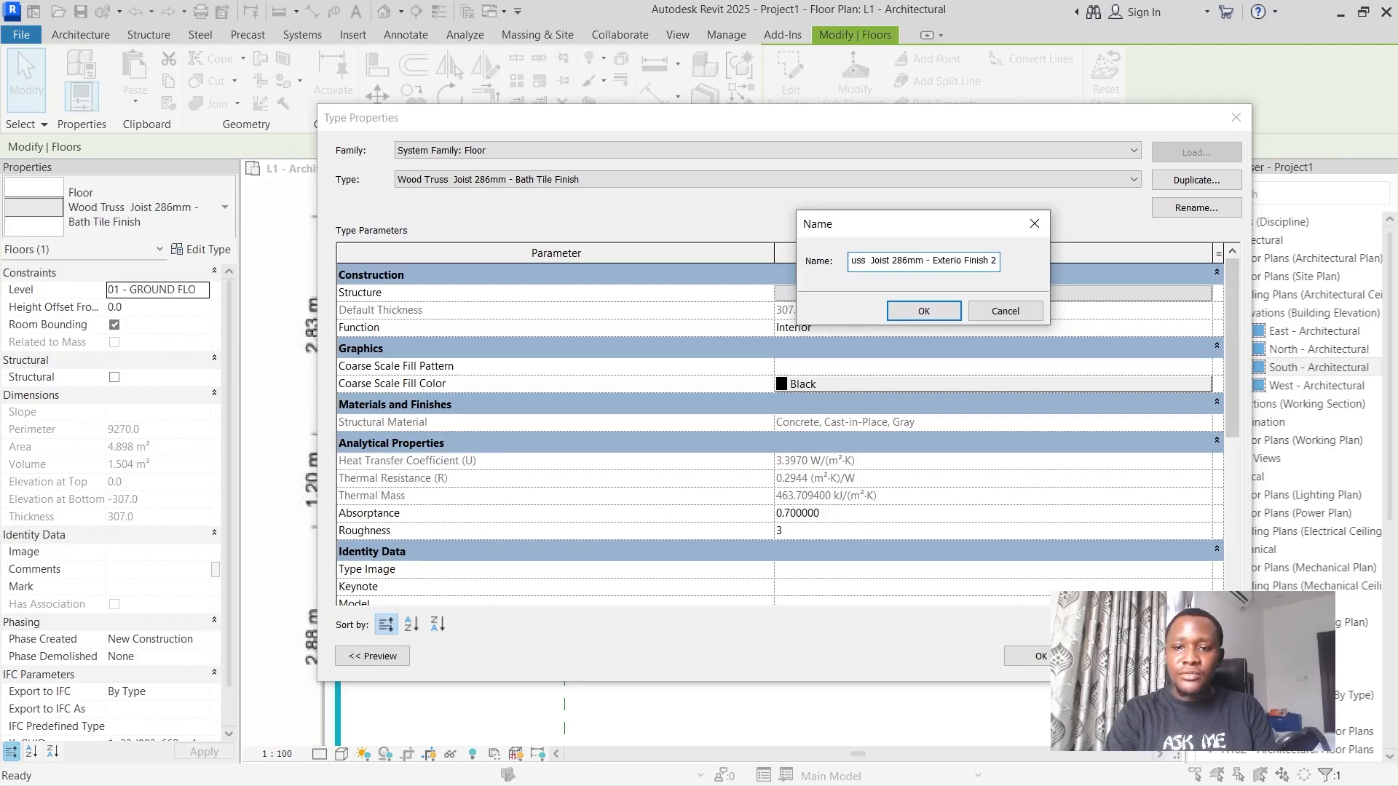
pyautogui.write('round')
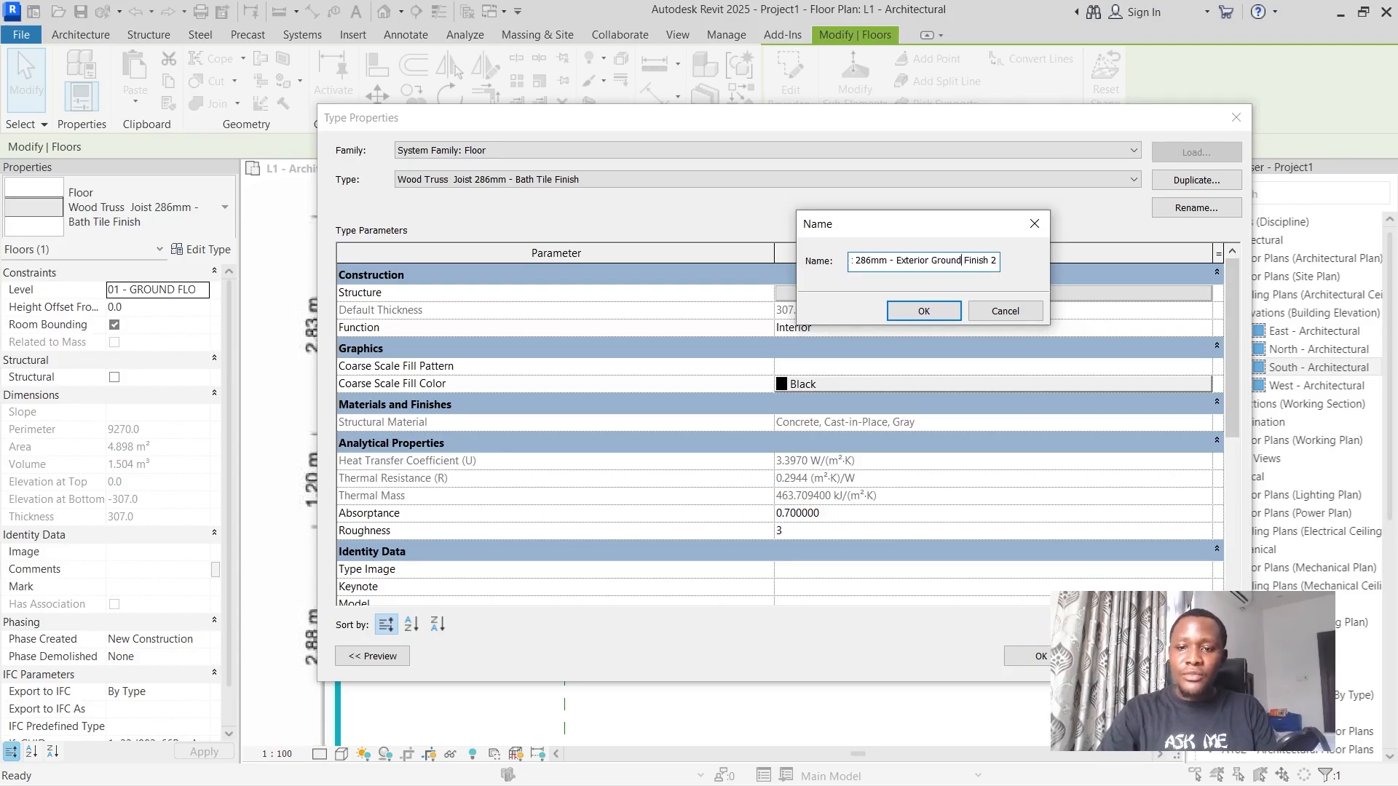
pyautogui.click(989, 261)
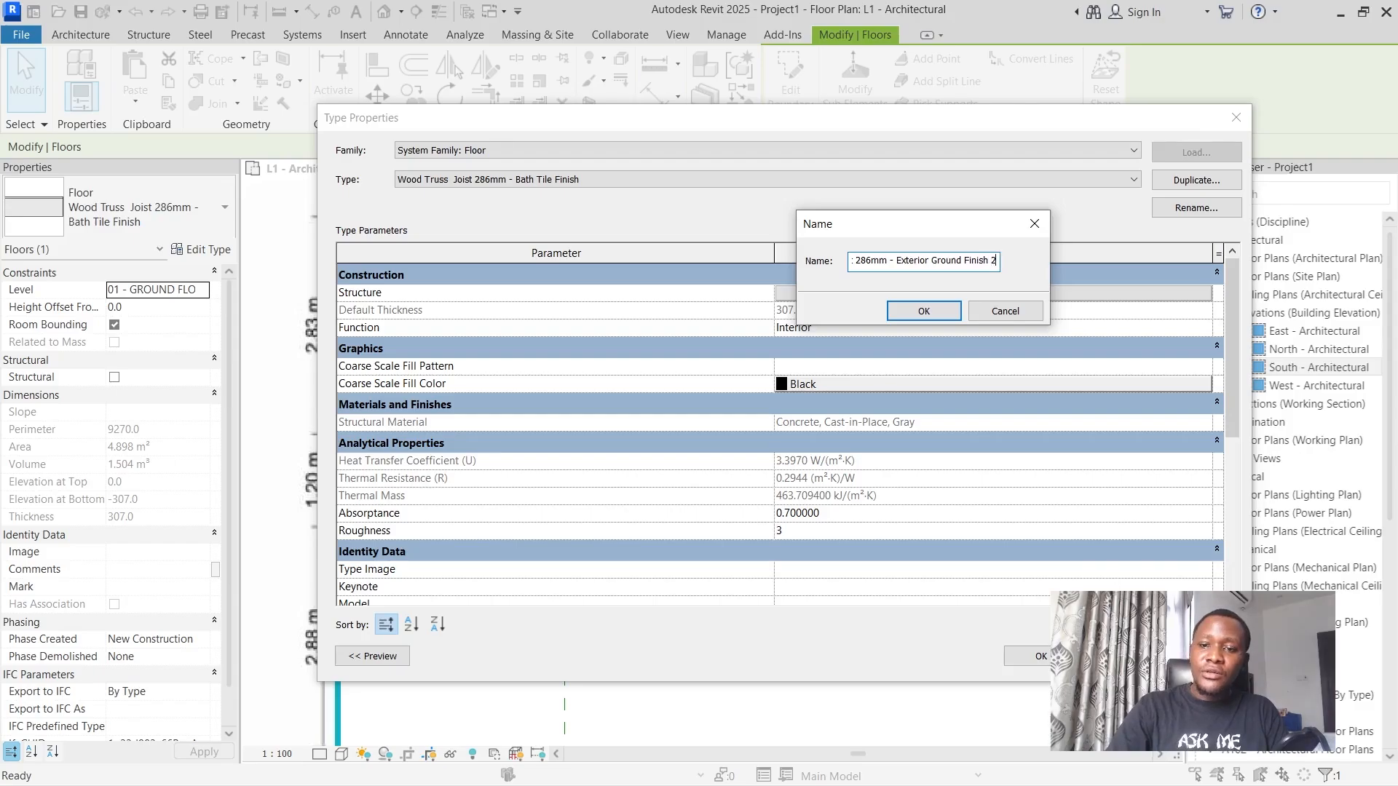
pyautogui.press('BackSpace')
pyautogui.press('BackSpace')
pyautogui.click(923, 311)
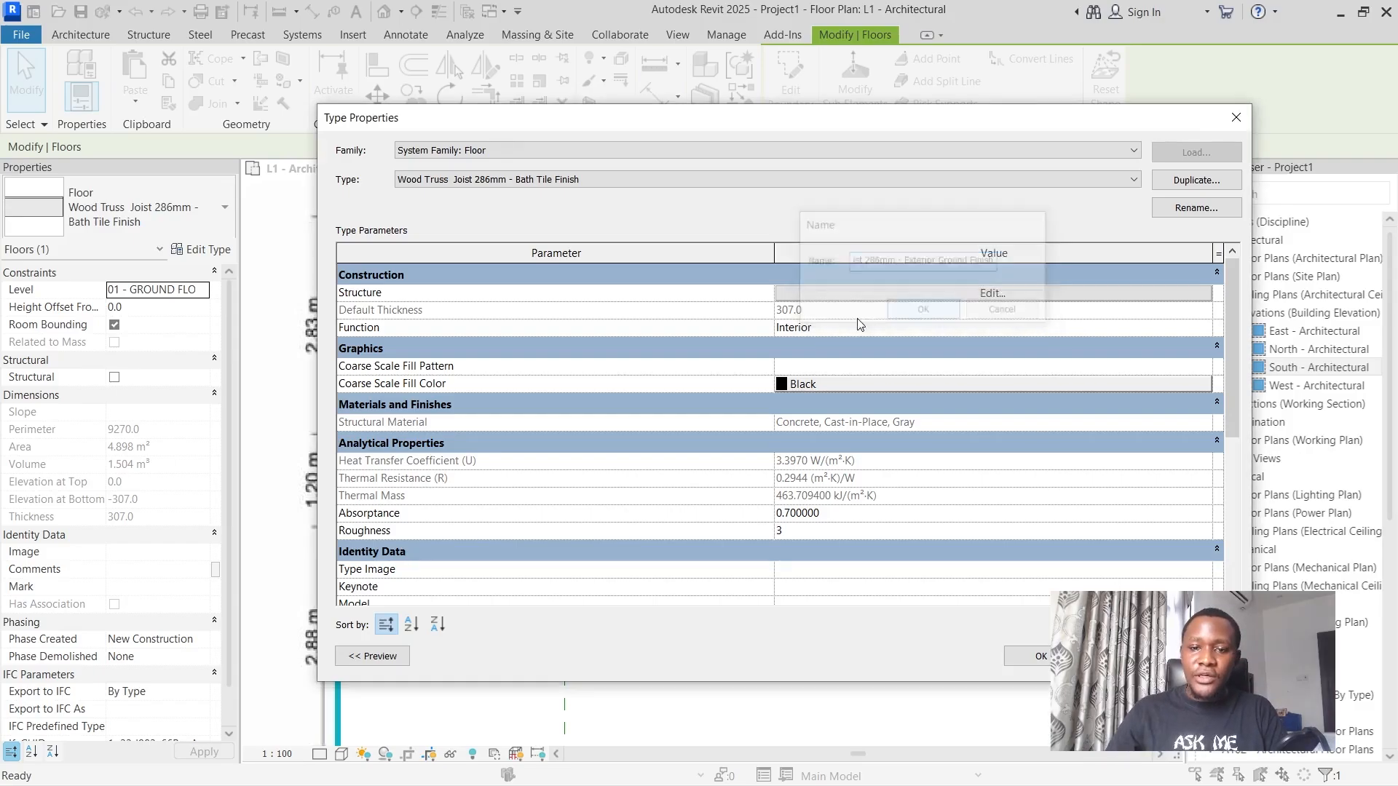
# Replace the Finish 1 [4] layer material of the exterior ground floor type with CMU, Split Face and accept the type.
pyautogui.click(788, 291)
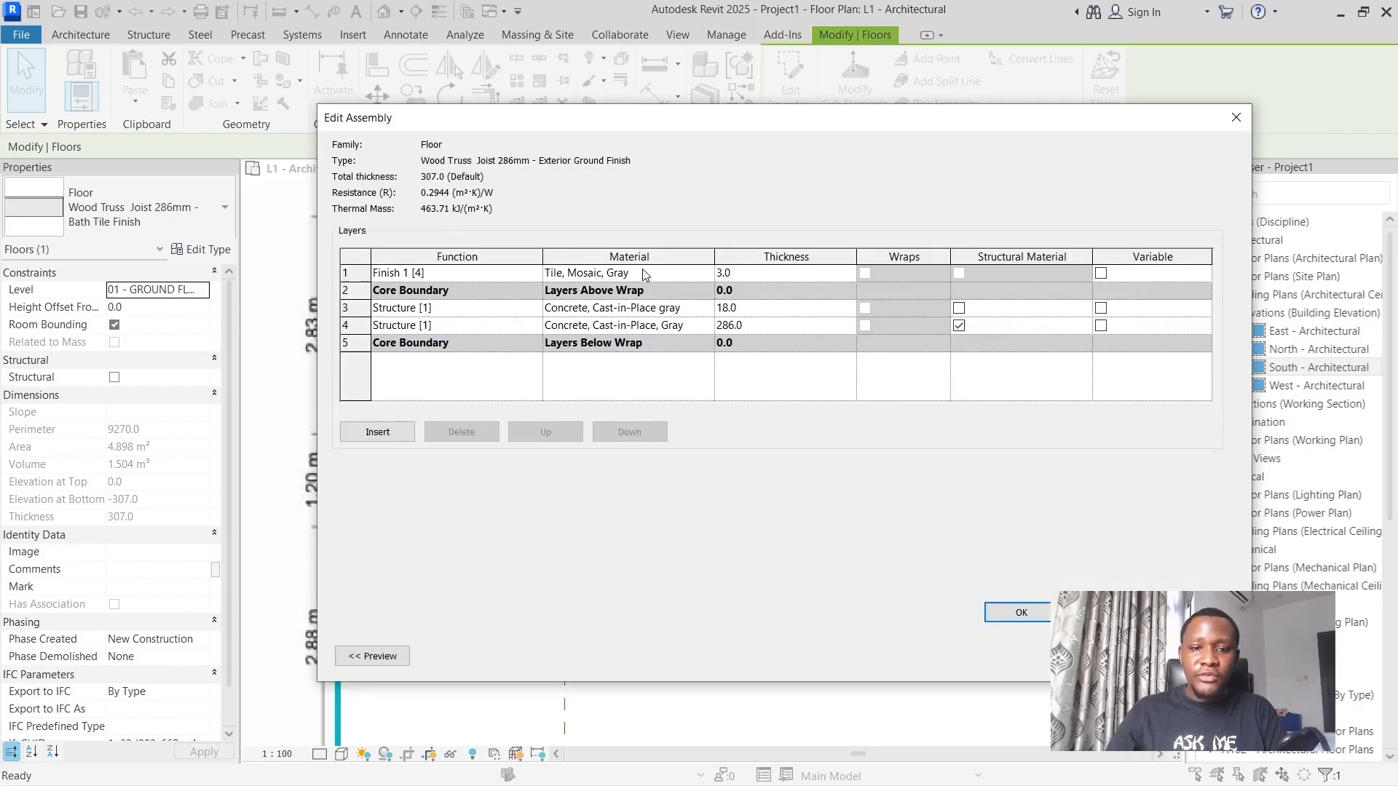
pyautogui.click(700, 274)
pyautogui.click(706, 273)
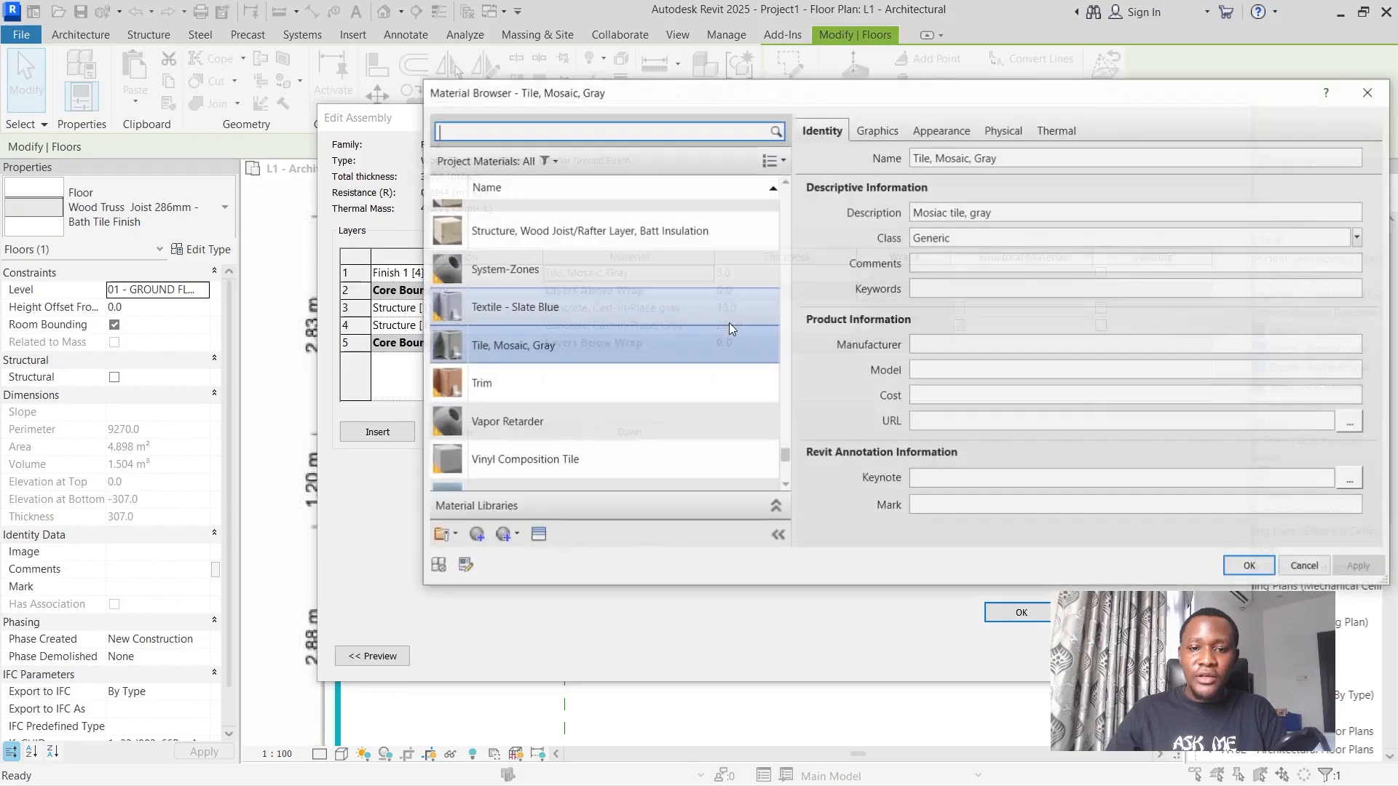
pyautogui.scroll(10, 671, 395)
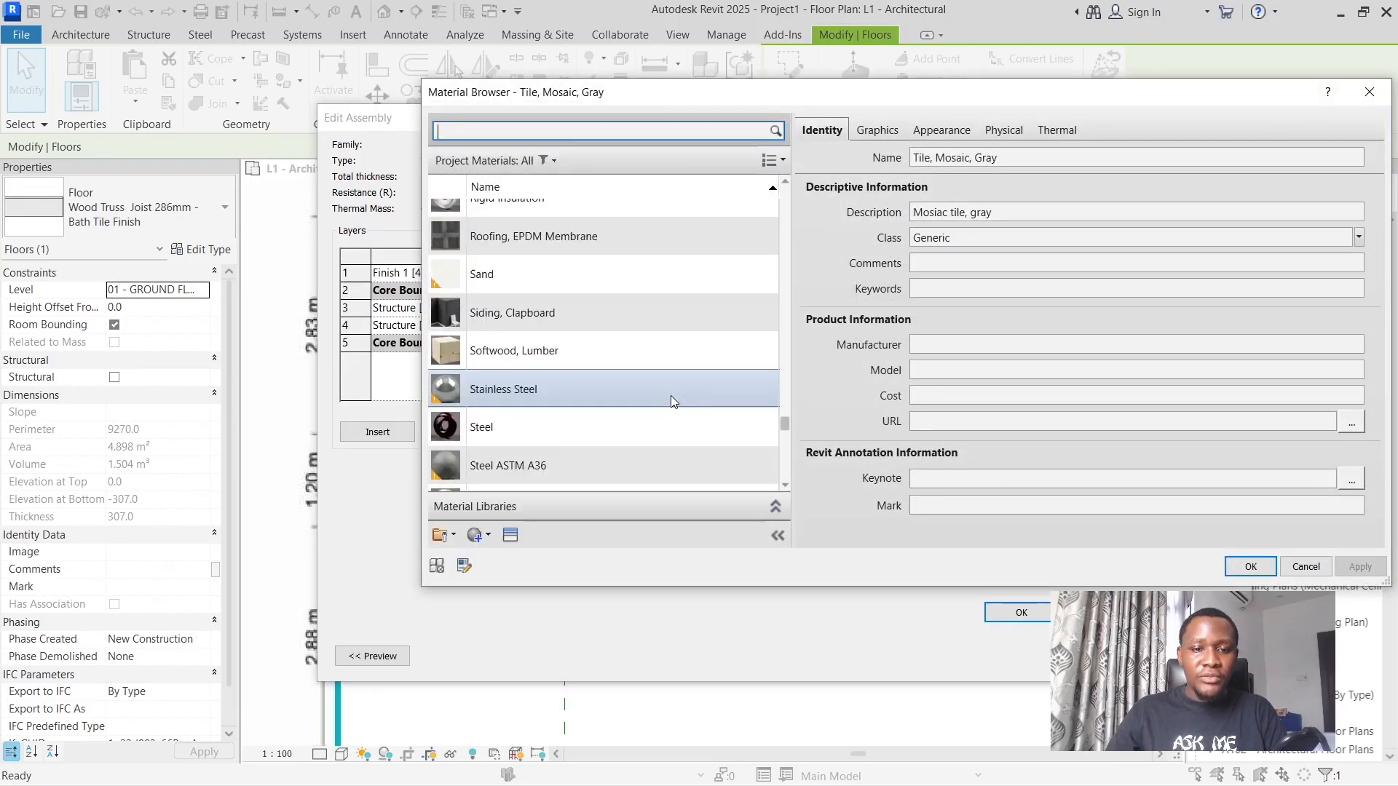
pyautogui.scroll(15, 654, 368)
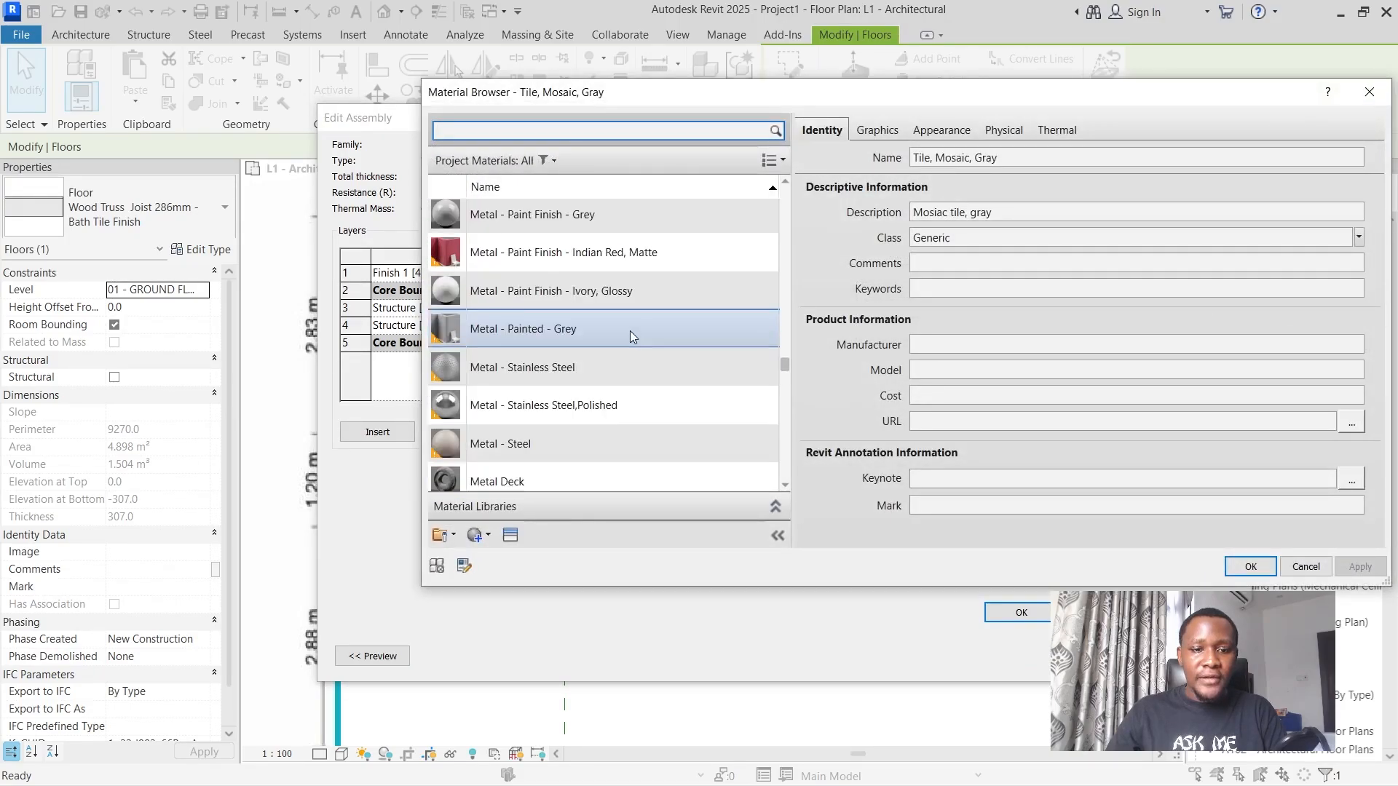
pyautogui.scroll(2, 631, 333)
pyautogui.scroll(-8, 631, 317)
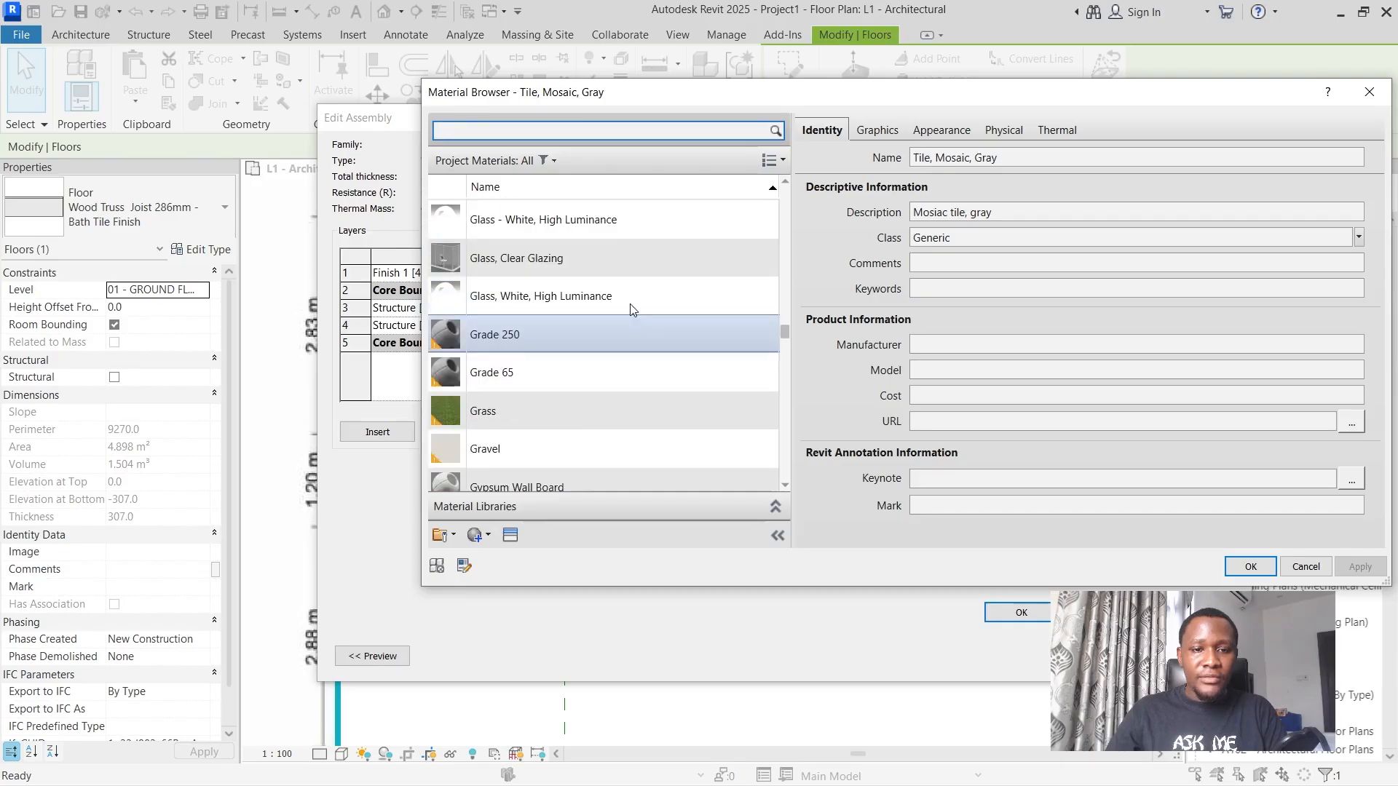
pyautogui.write('mas')
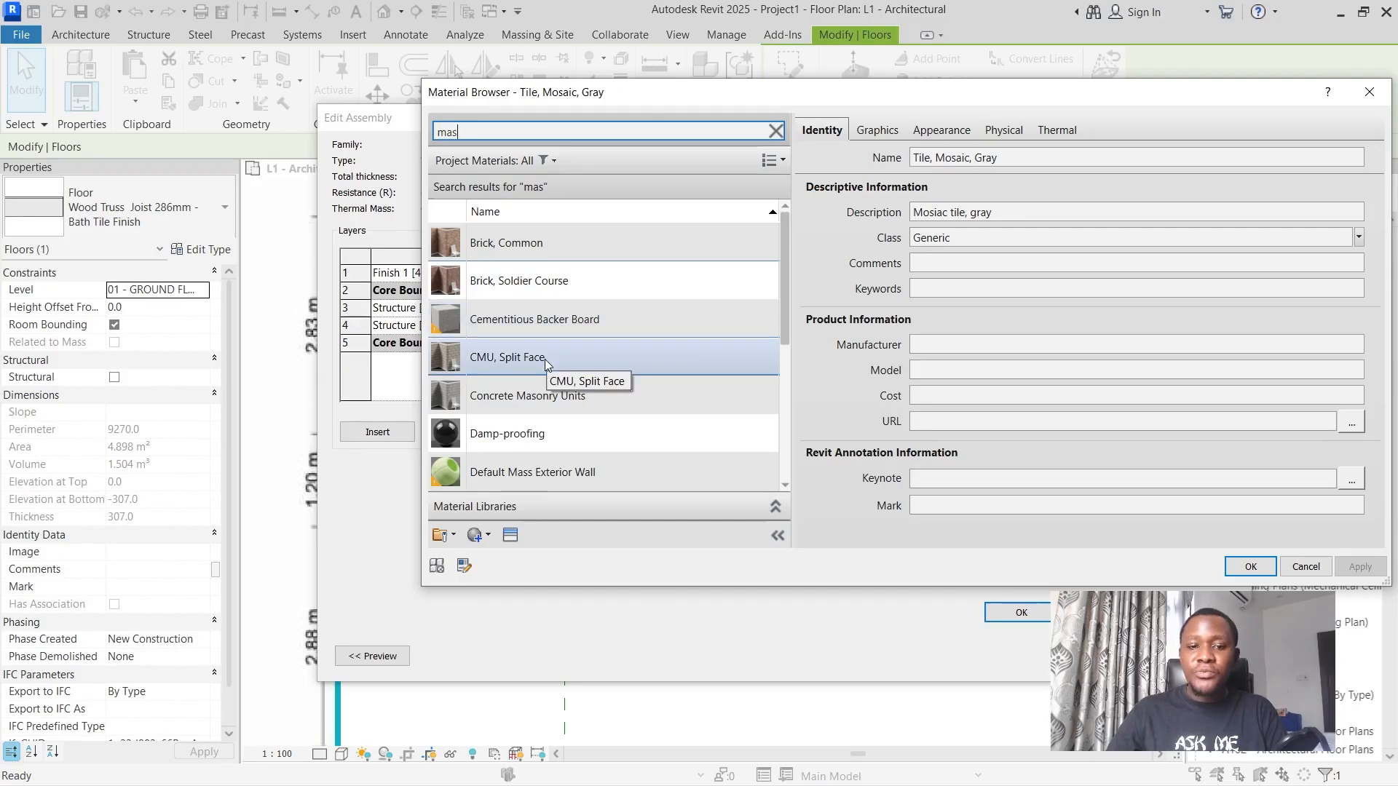
pyautogui.click(572, 355)
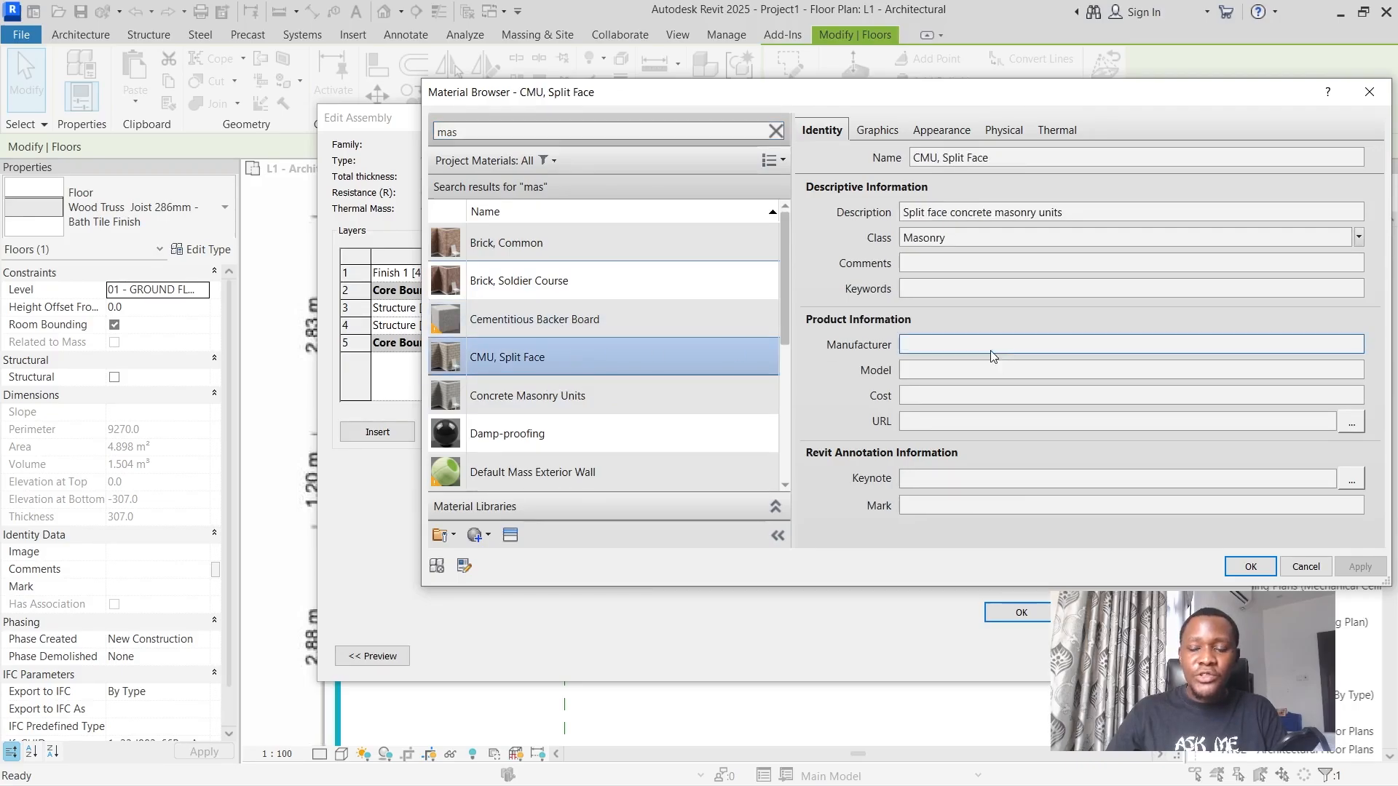
pyautogui.click(1251, 567)
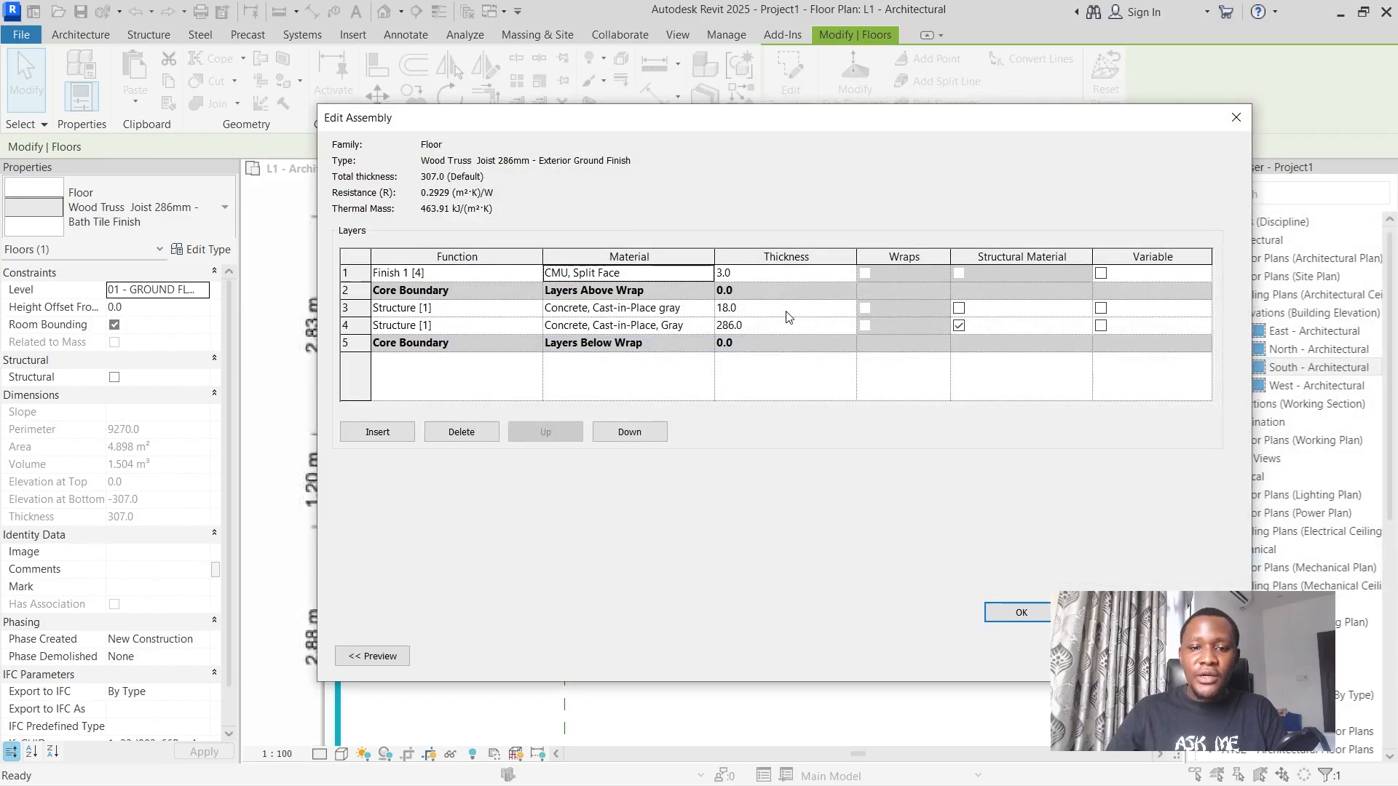
pyautogui.click(1021, 613)
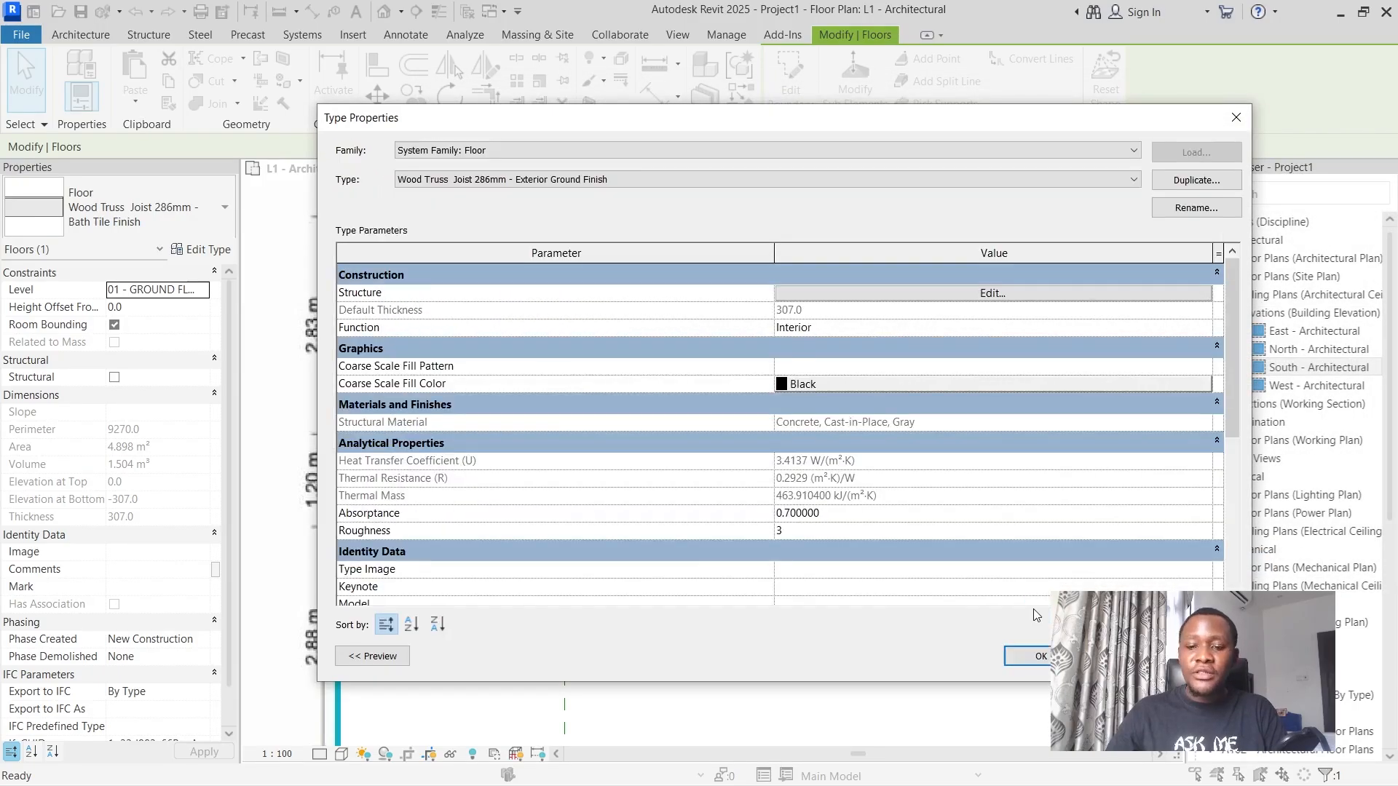
pyautogui.click(1034, 655)
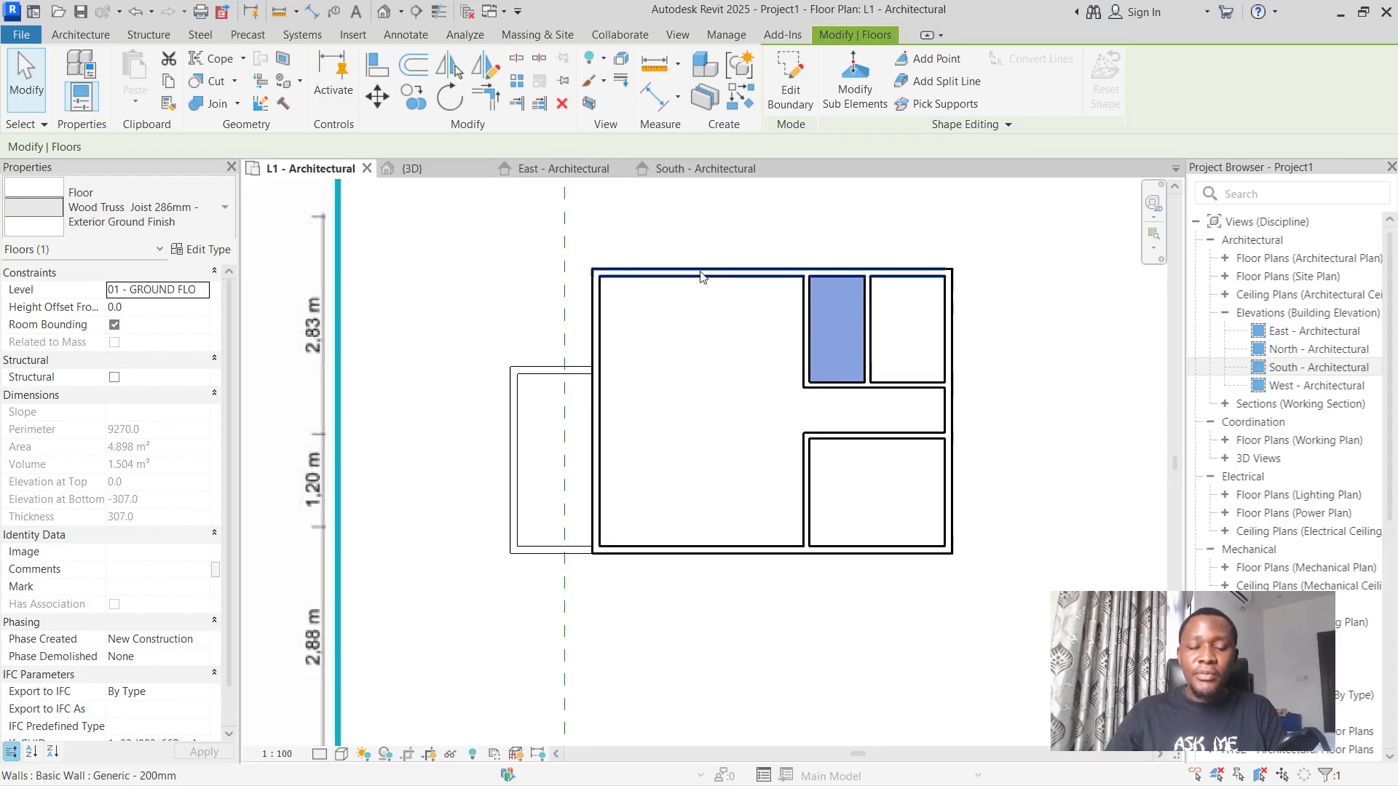
# Reassign the Wood Truss Joist 286mm - Bath Tile Finish type to the selected floor in the narrow upper room and deselect it.
pyautogui.click(109, 208)
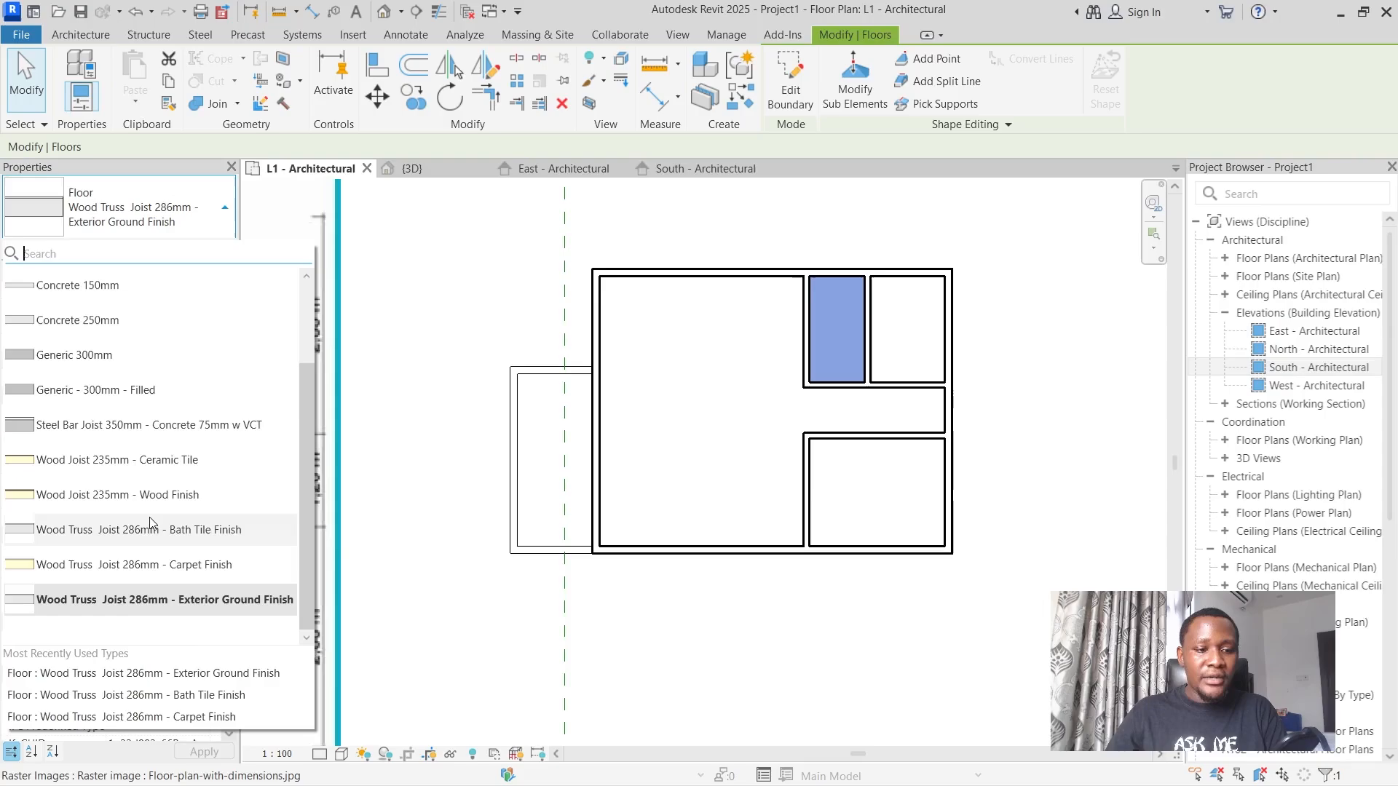
pyautogui.click(226, 530)
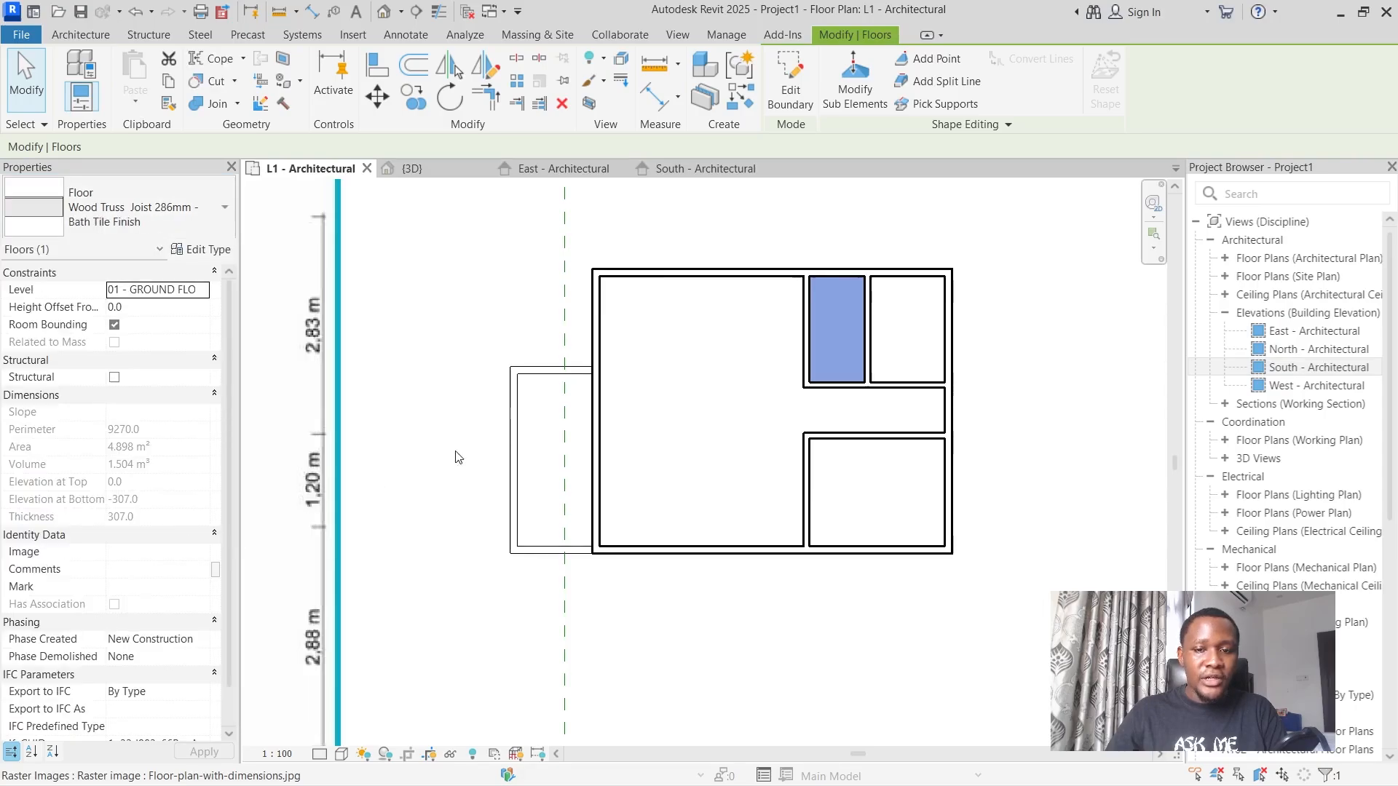
pyautogui.click(495, 250)
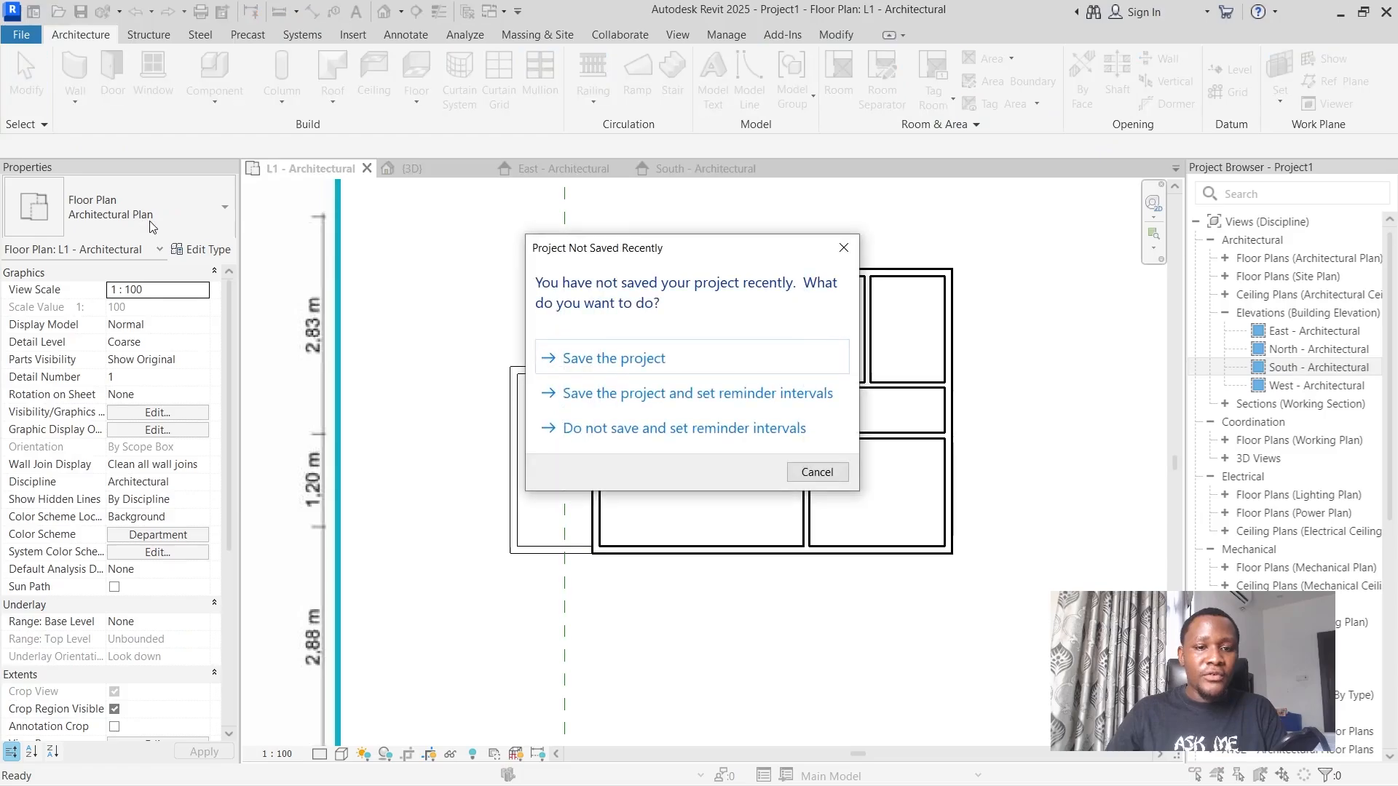
# Save the project in the Pictures folder as "Exercise Floor Plan".
pyautogui.click(624, 358)
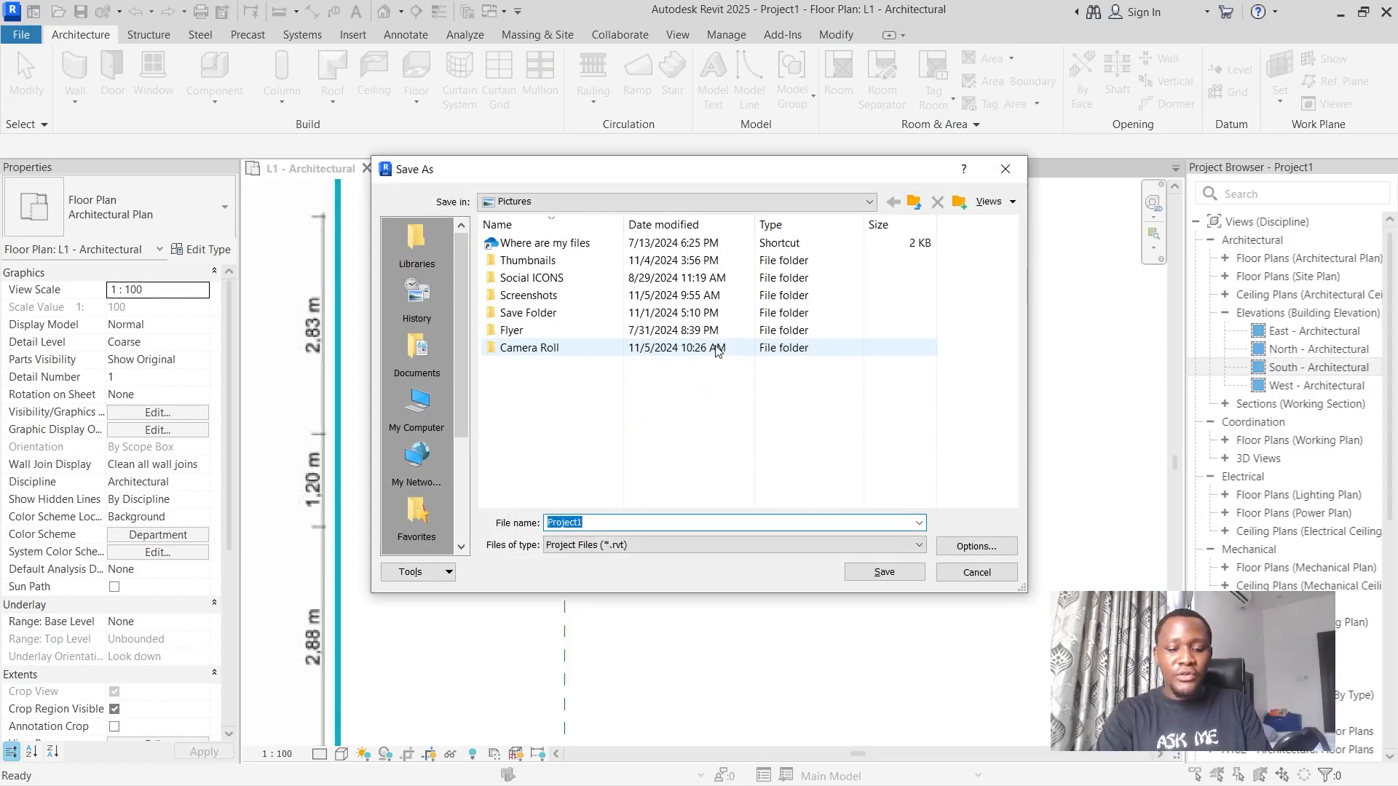
pyautogui.write('Exercise Floor Plan')
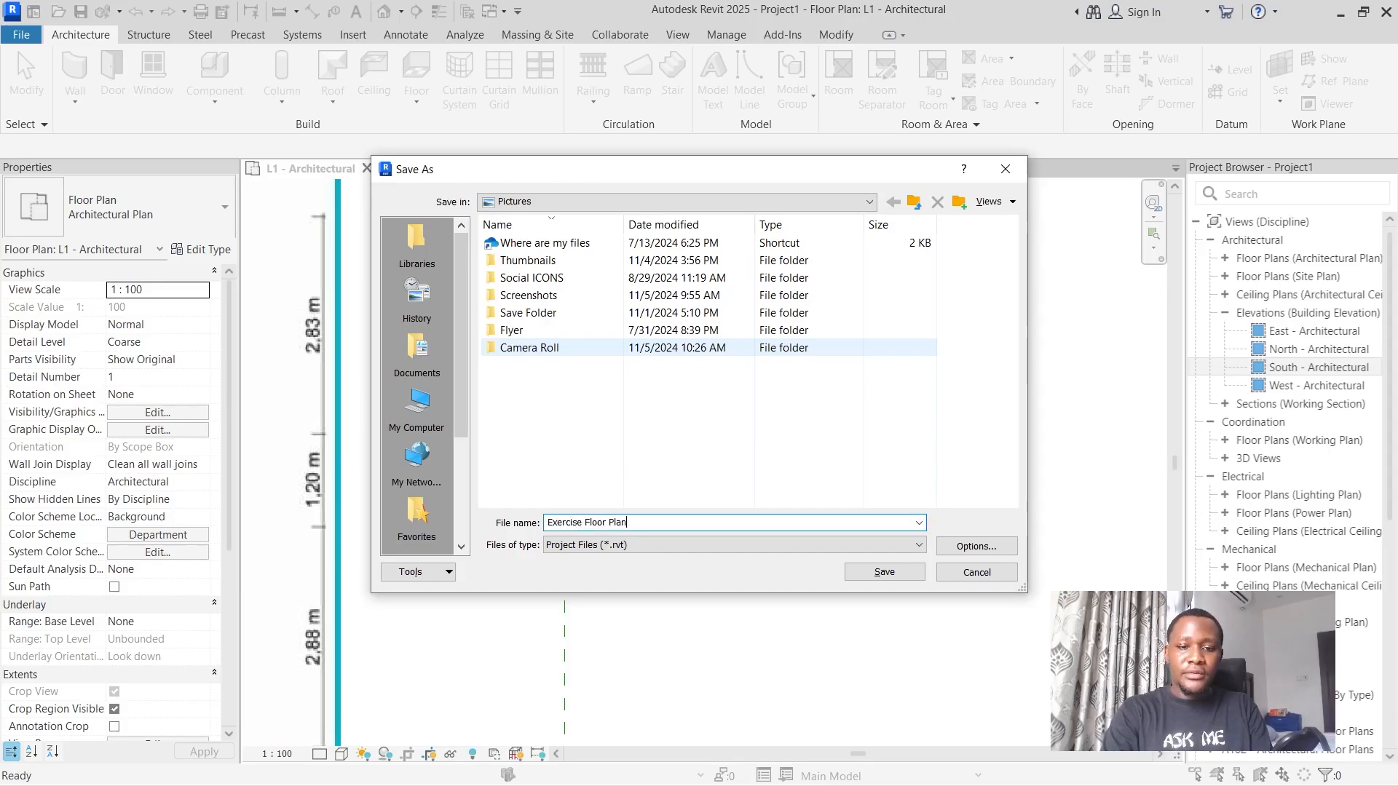
pyautogui.press('Return')
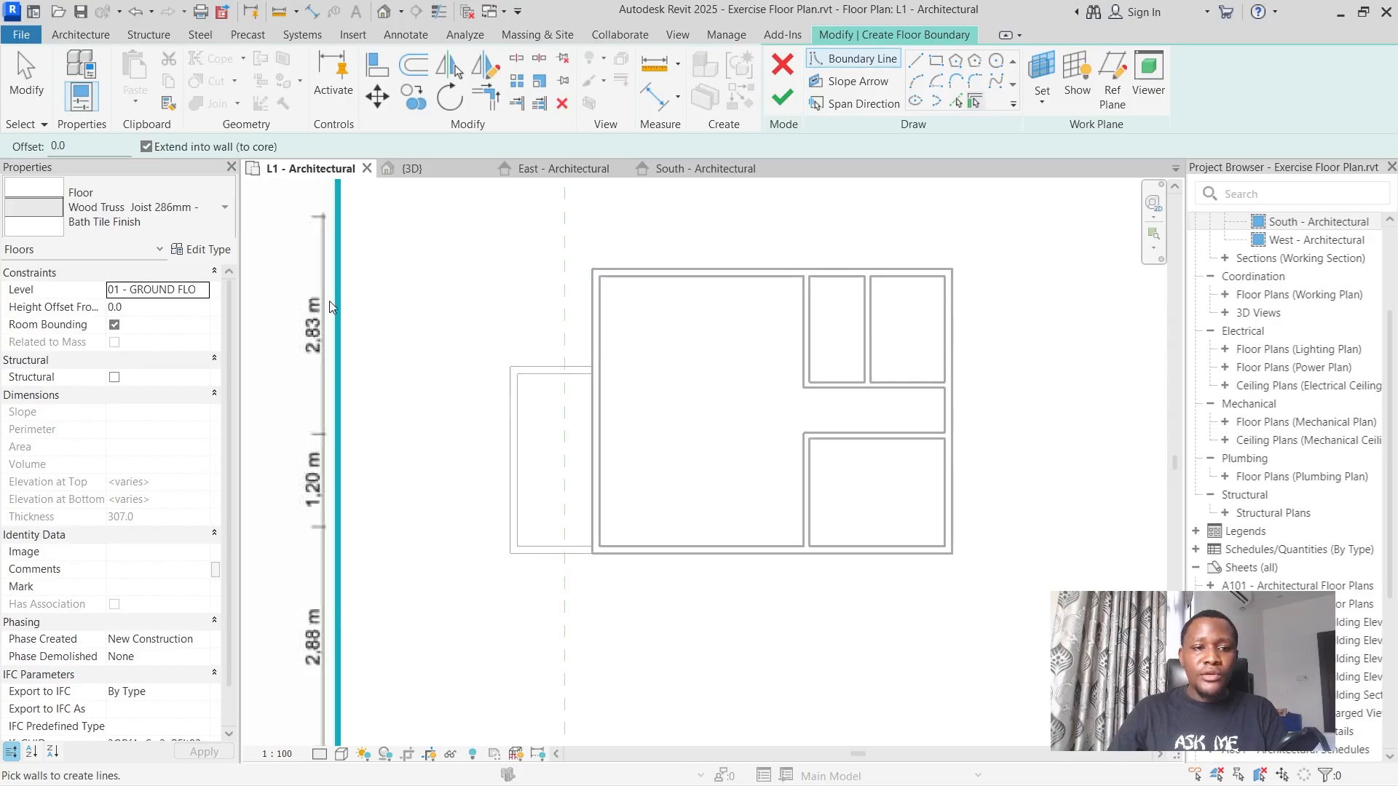
# Create a Wood Truss Joist 286mm - Exterior Ground Finish floor with a rectangular boundary along the wall centrelines of the projecting porch.
pyautogui.click(173, 214)
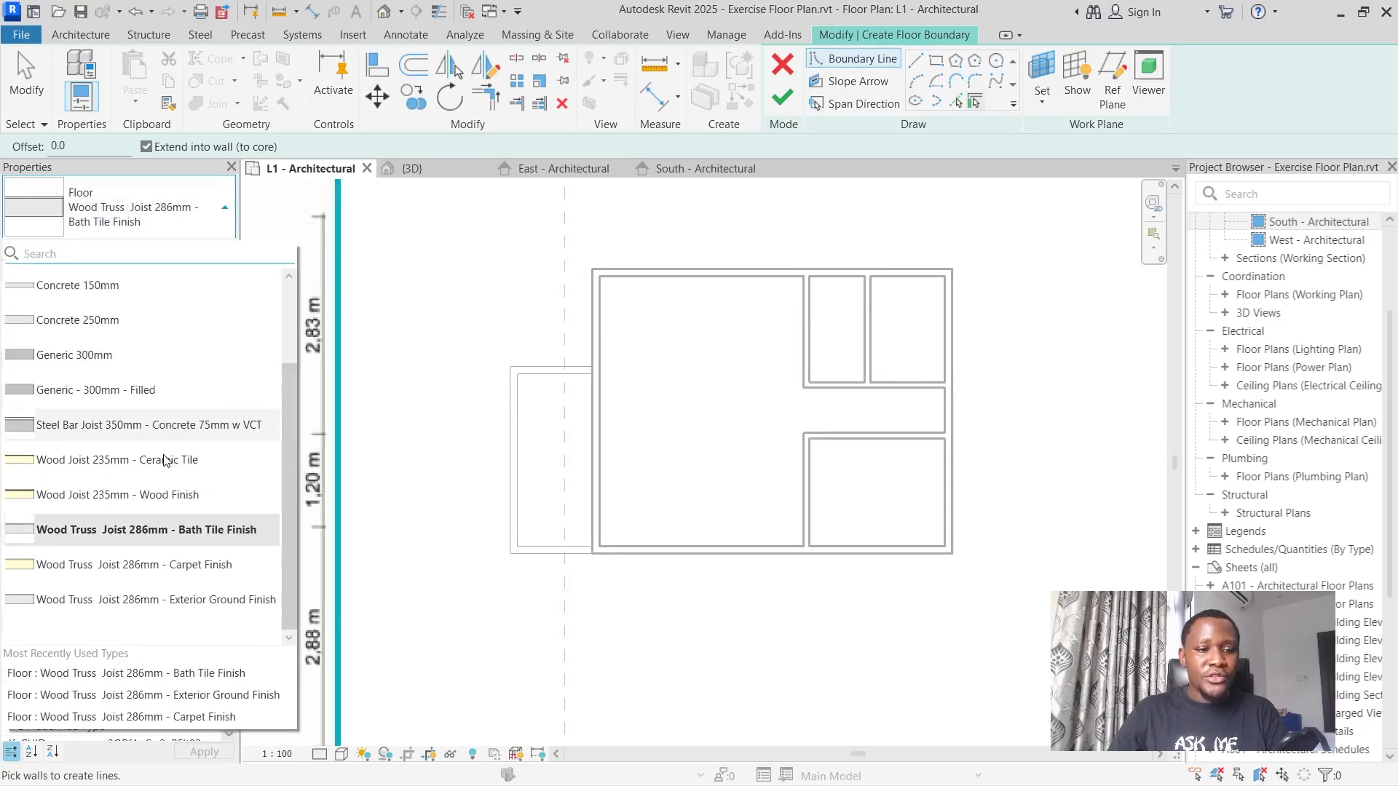
pyautogui.click(198, 597)
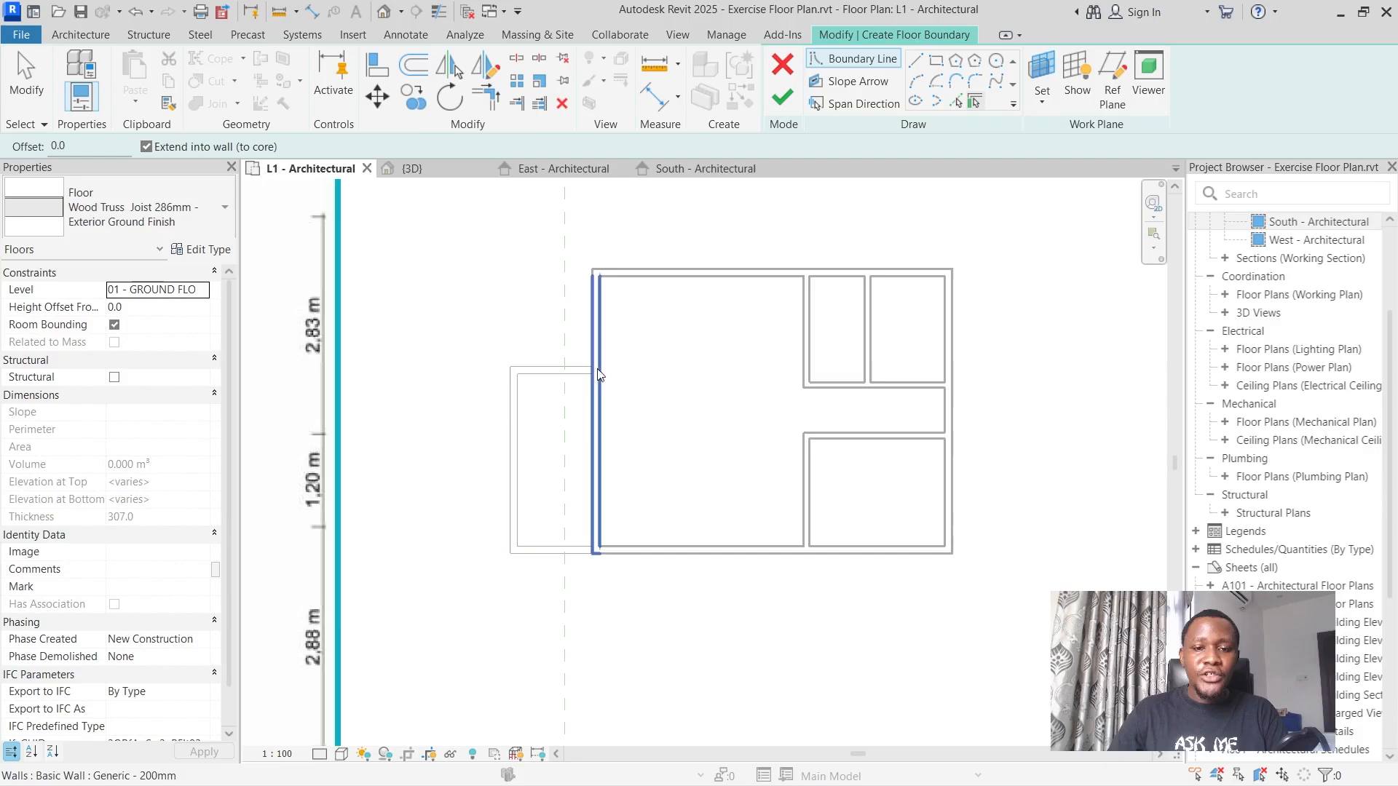
pyautogui.scroll(2, 583, 406)
pyautogui.click(937, 62)
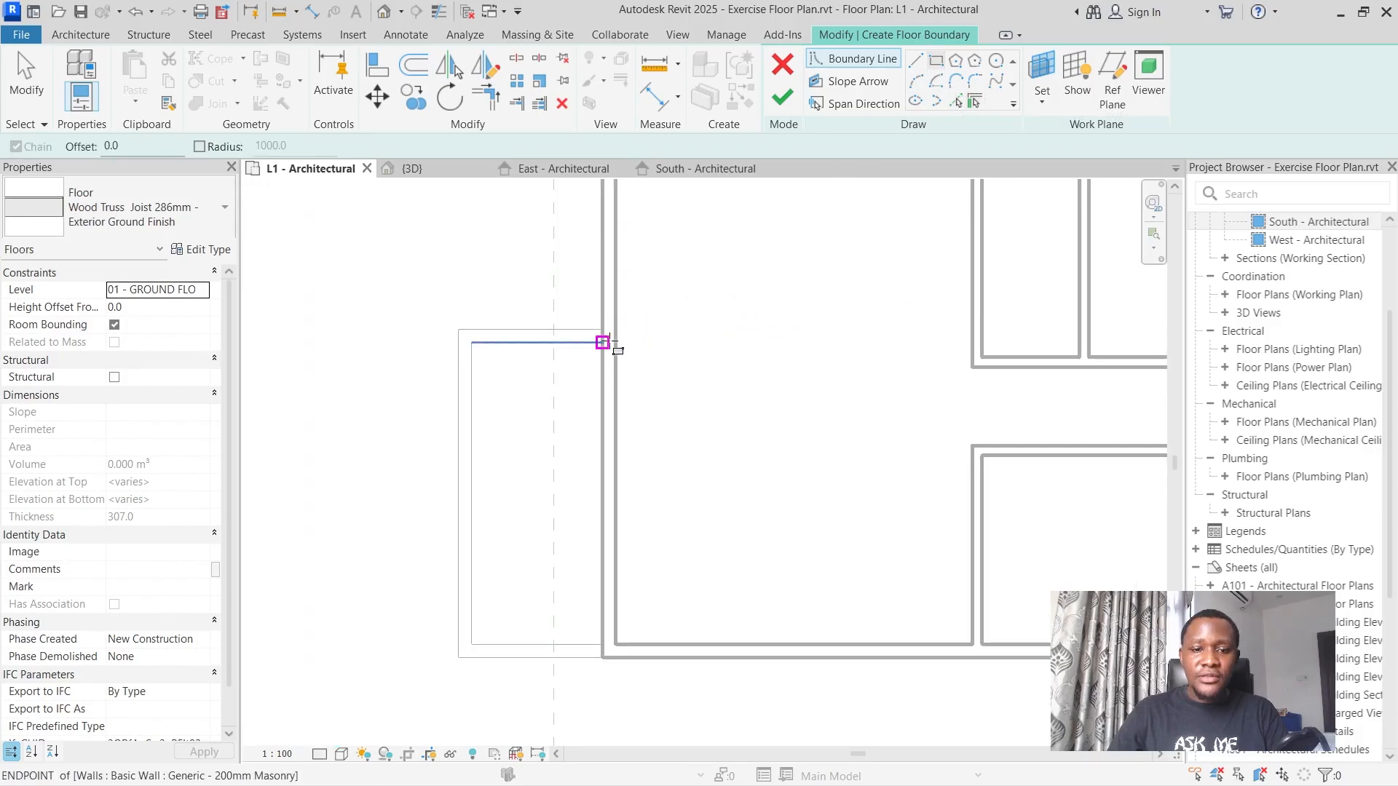
pyautogui.scroll(3, 610, 340)
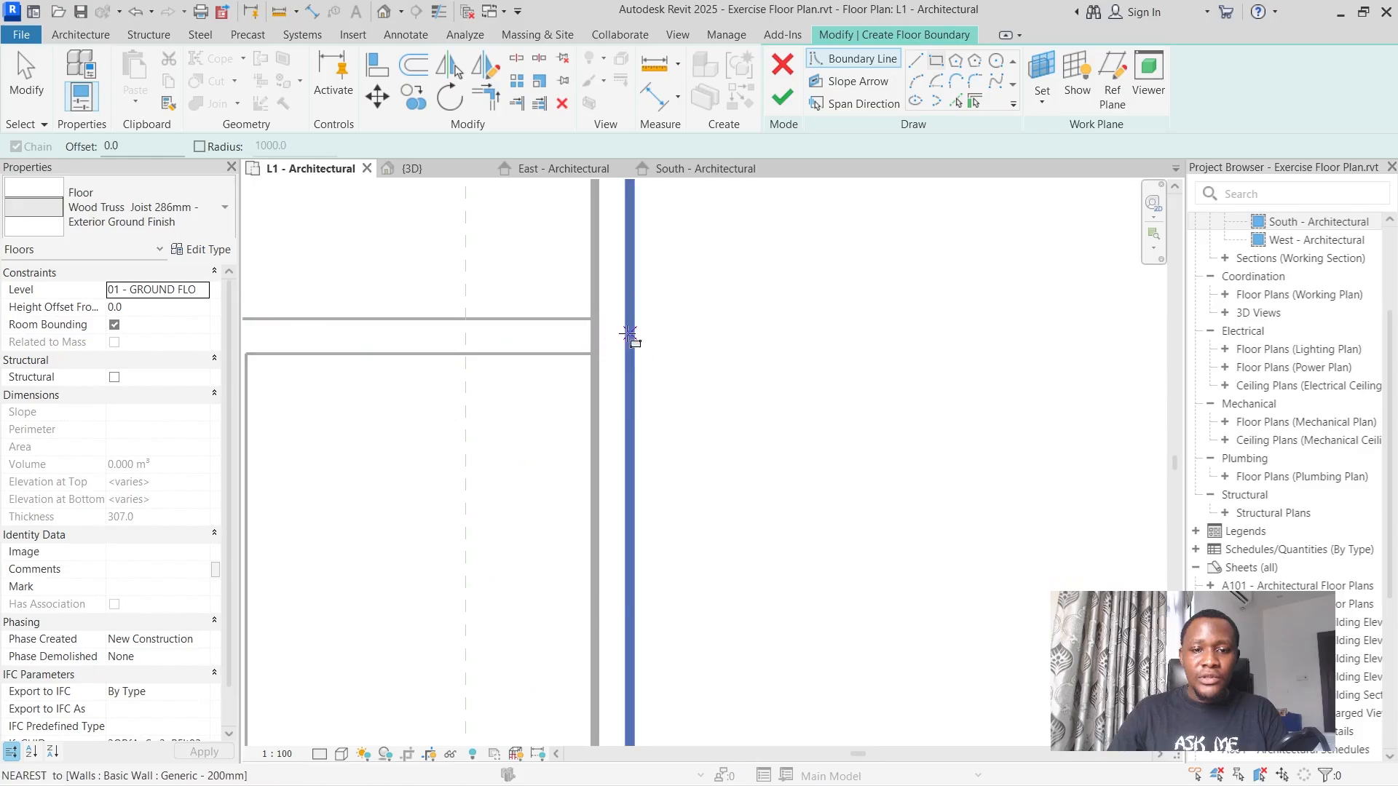
pyautogui.scroll(-3, 601, 335)
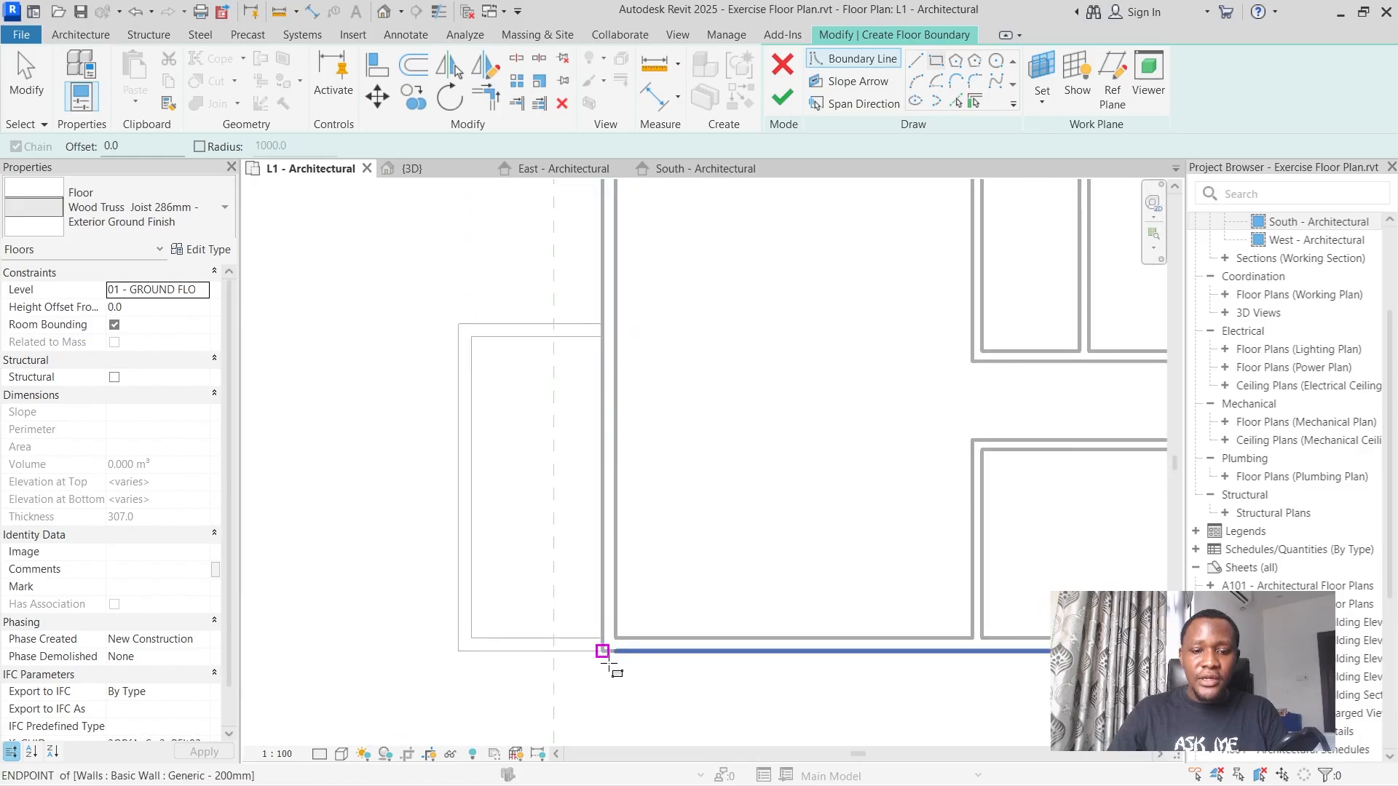
pyautogui.scroll(3, 608, 662)
pyautogui.click(610, 614)
pyautogui.scroll(-3, 610, 614)
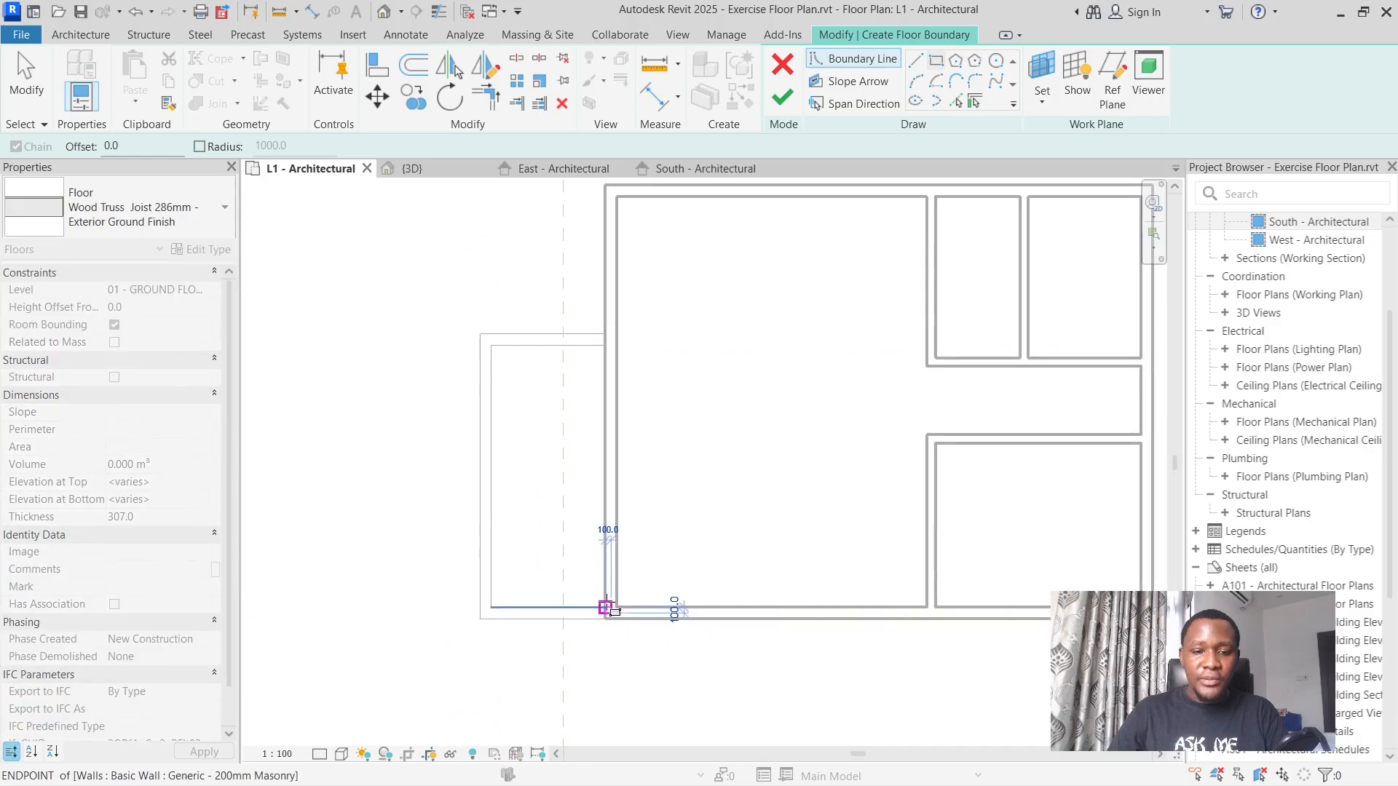
pyautogui.scroll(5, 510, 378)
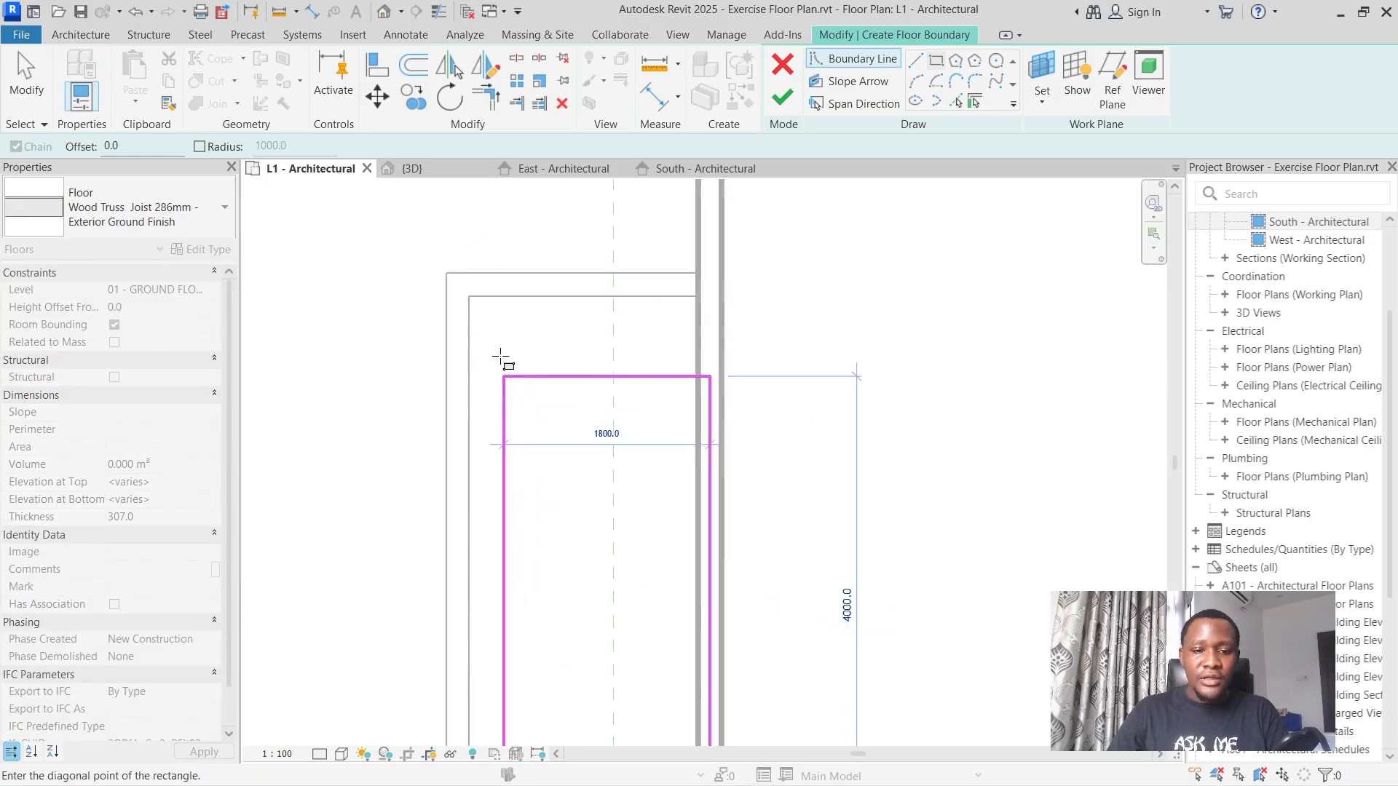
pyautogui.click(458, 285)
pyautogui.scroll(-4, 499, 320)
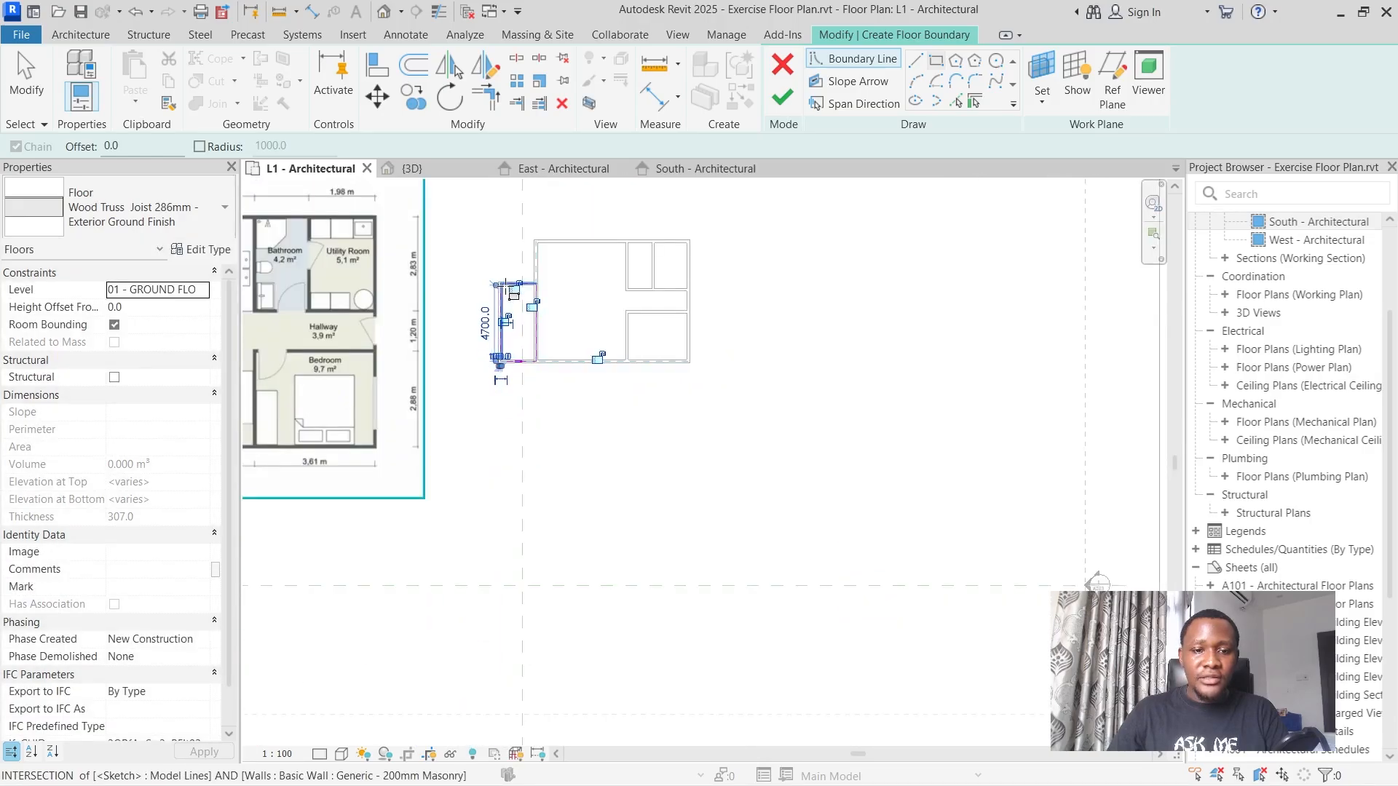
pyautogui.click(782, 97)
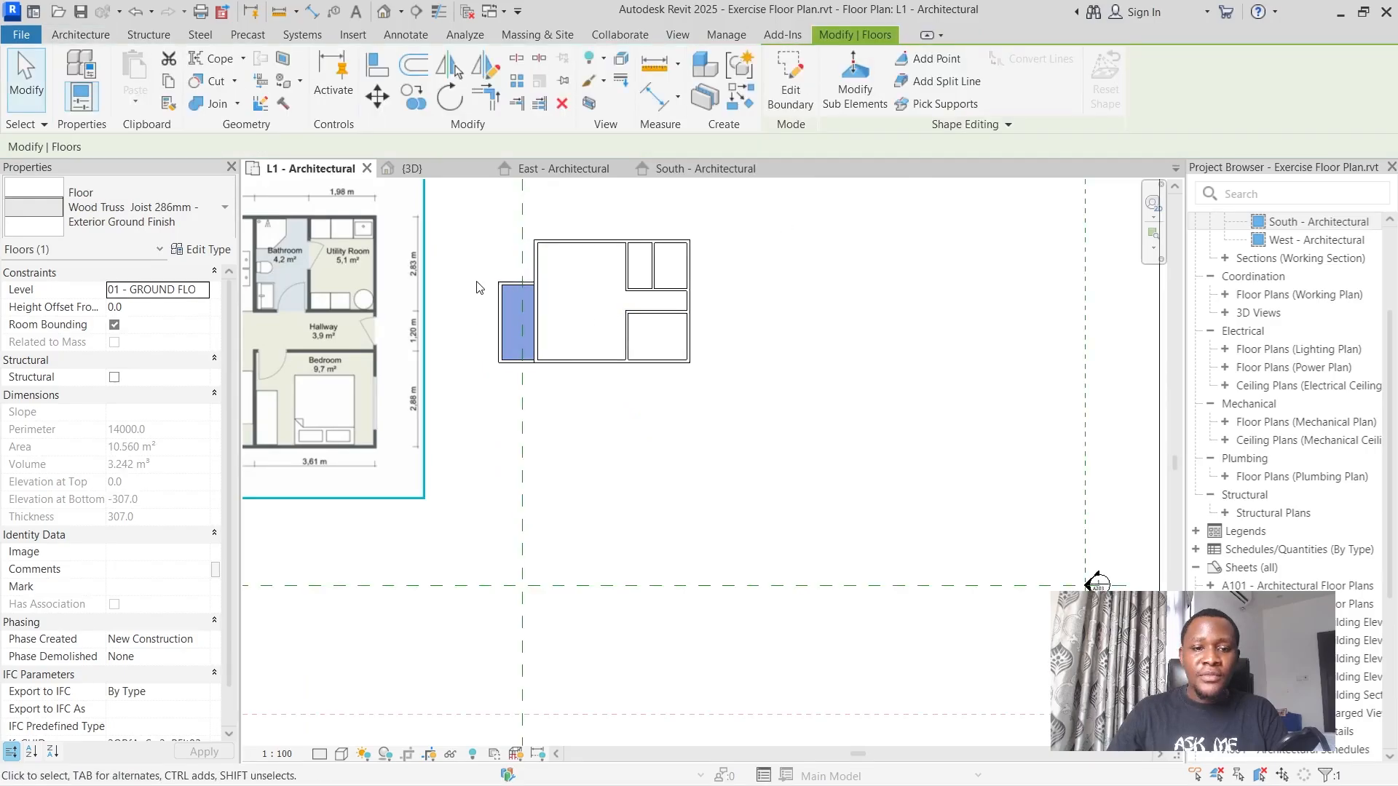
# Inspect the new porch floor in the 3D view and deselect it.
pyautogui.scroll(4, 478, 287)
pyautogui.click(409, 168)
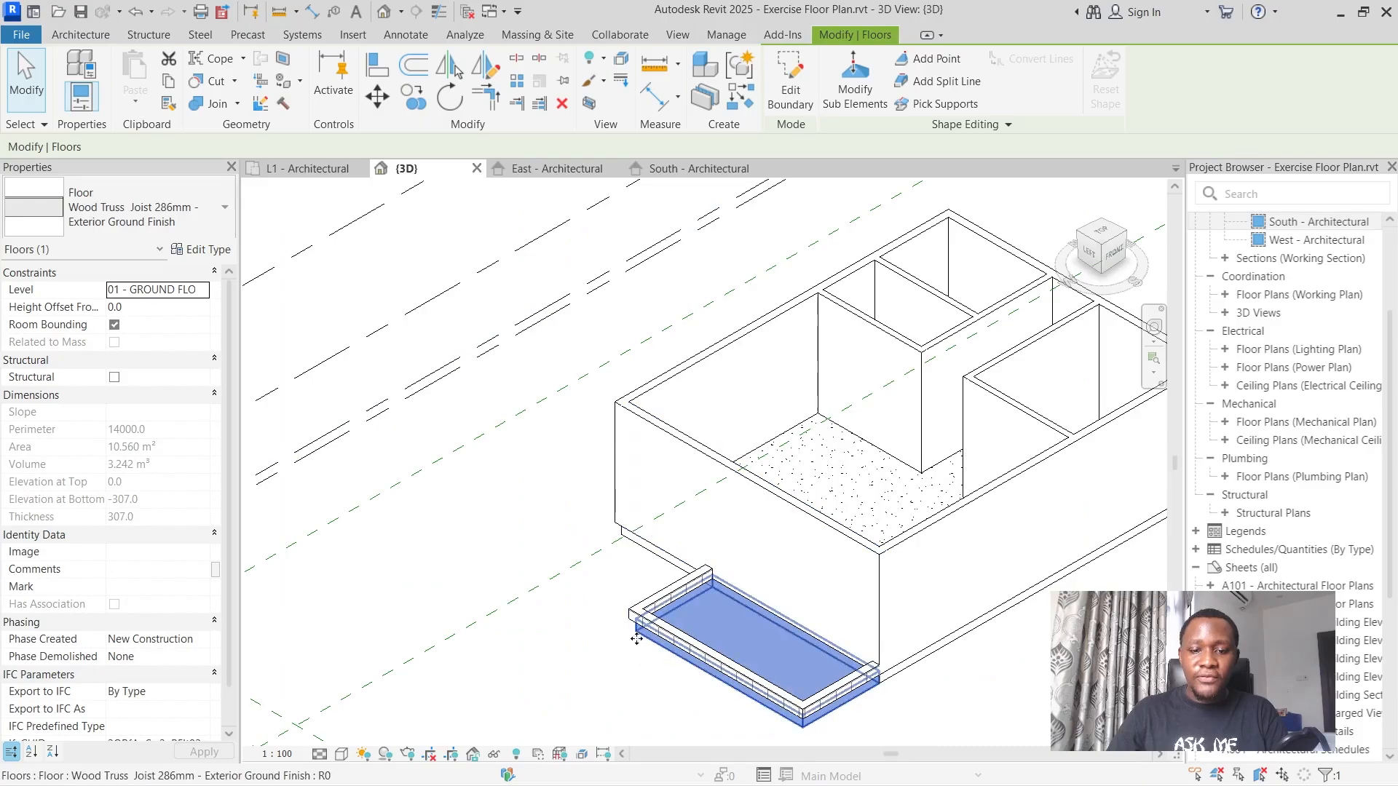
pyautogui.click(583, 658)
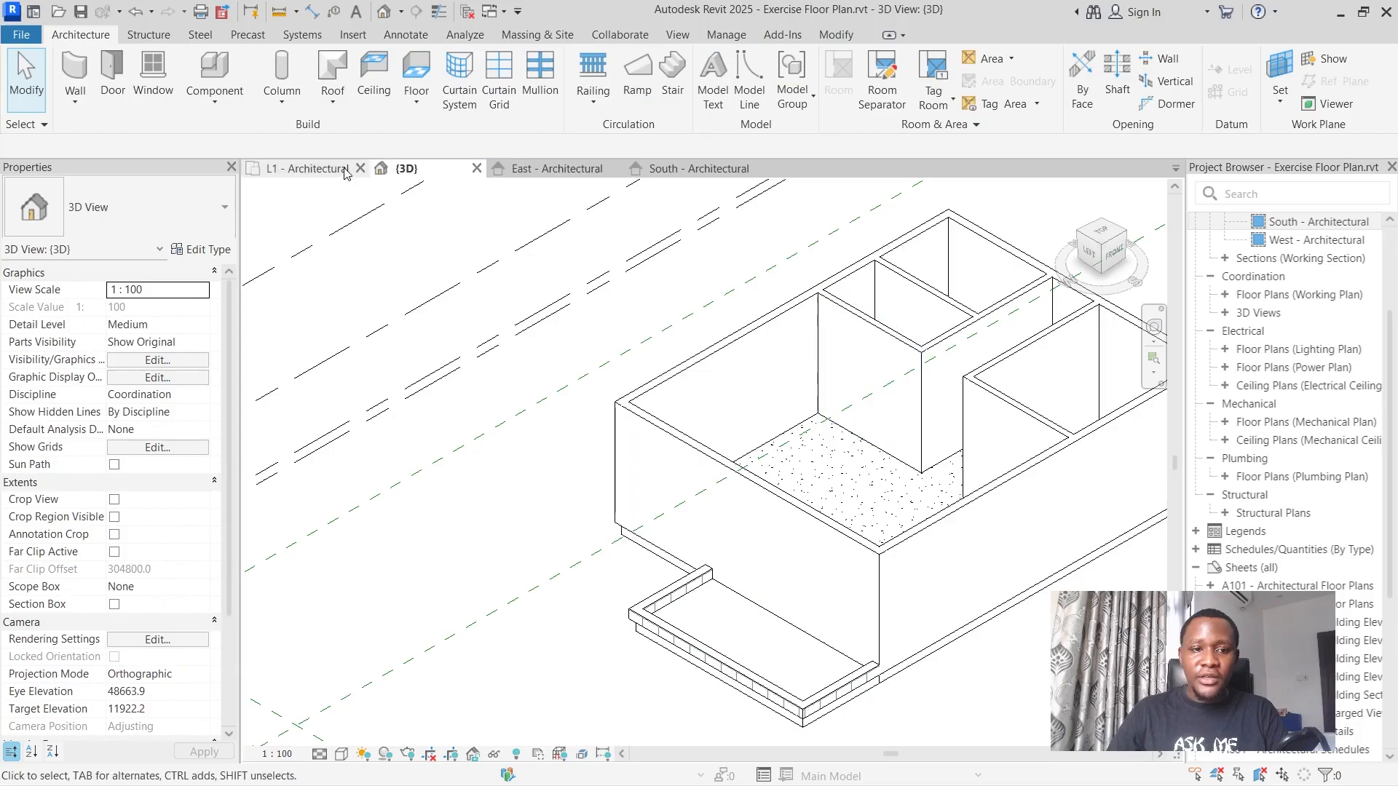
# Start placing a door in the L1 - Architectural plan using the M_Door-Passage-Double-Flush 1800 x 2100mm type.
pyautogui.click(309, 168)
pyautogui.scroll(-5, 879, 473)
pyautogui.scroll(-2, 879, 473)
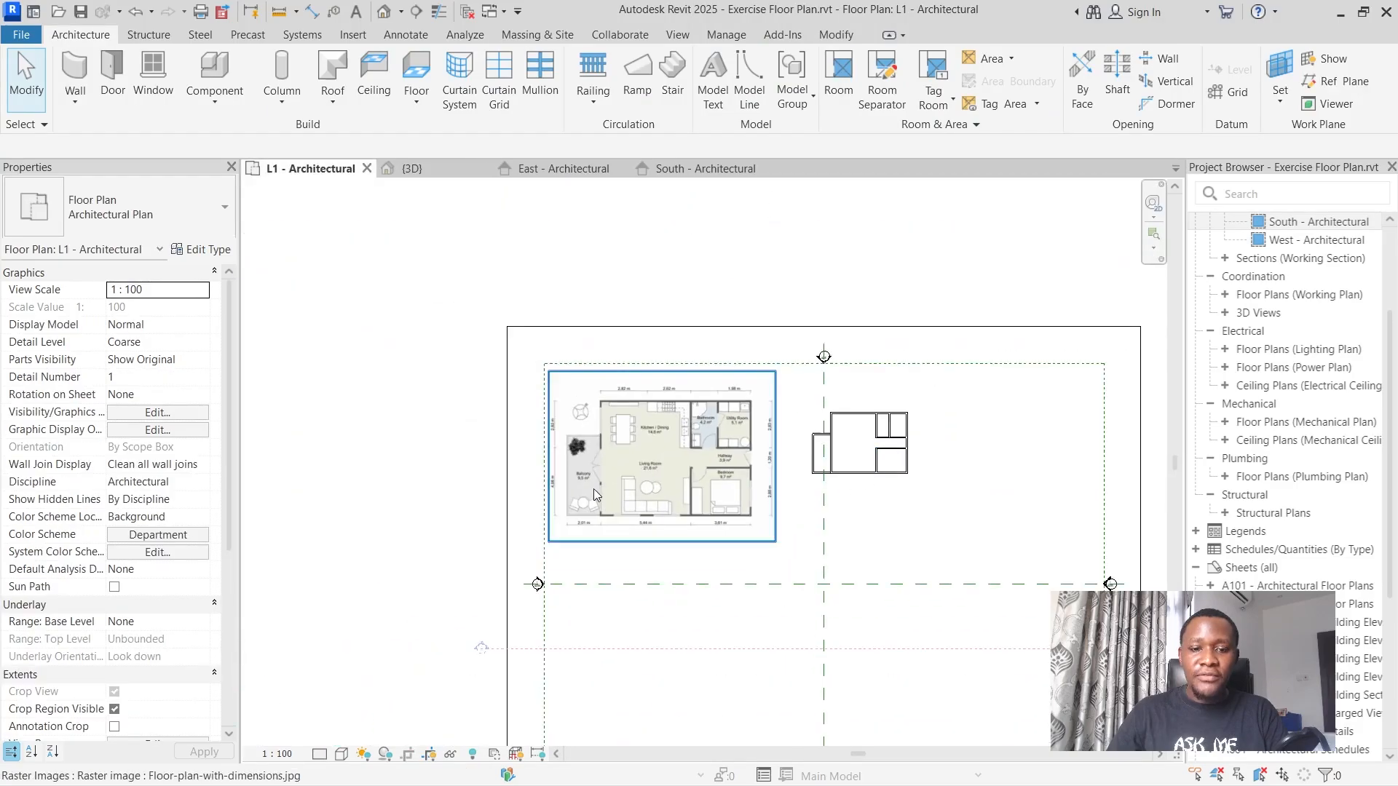
pyautogui.scroll(2, 593, 488)
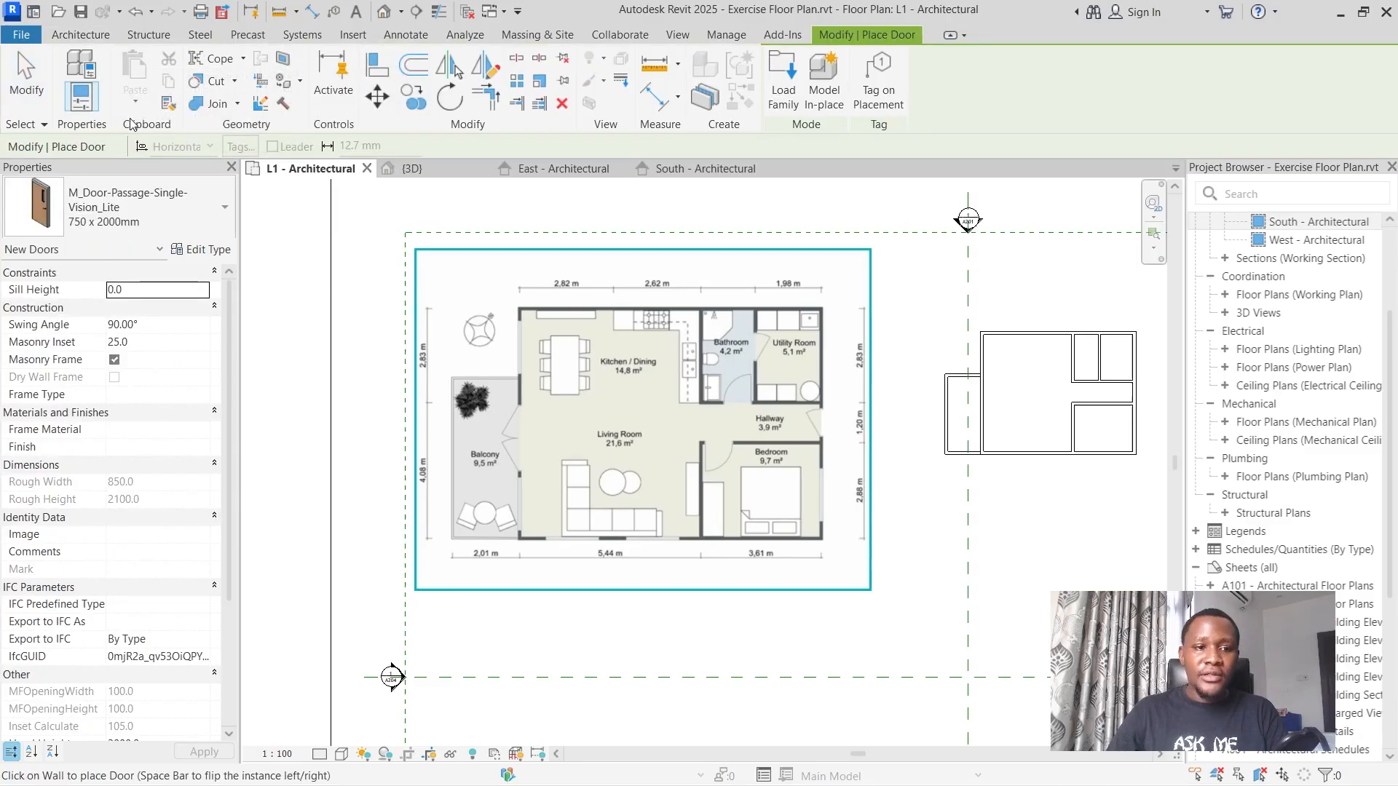
pyautogui.click(161, 211)
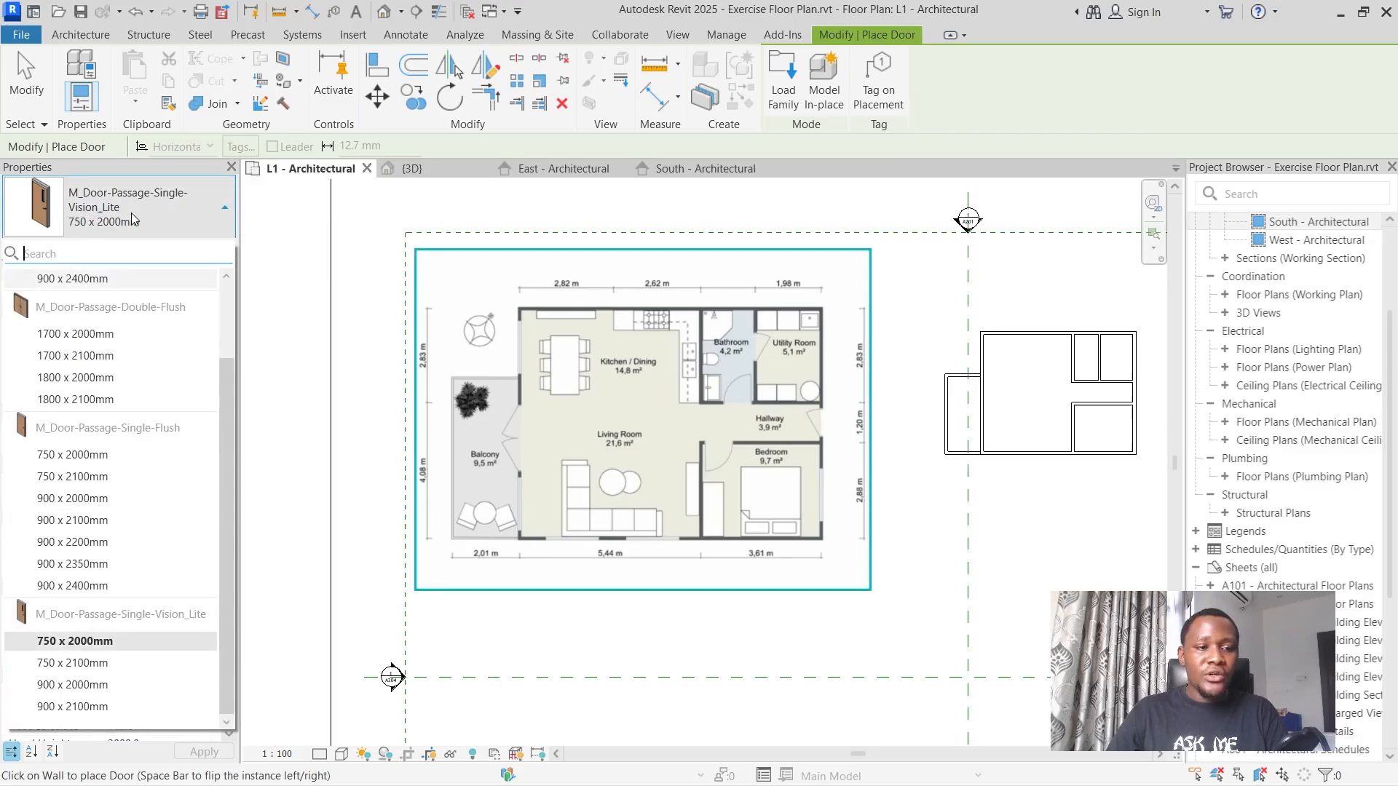
pyautogui.scroll(2, 123, 379)
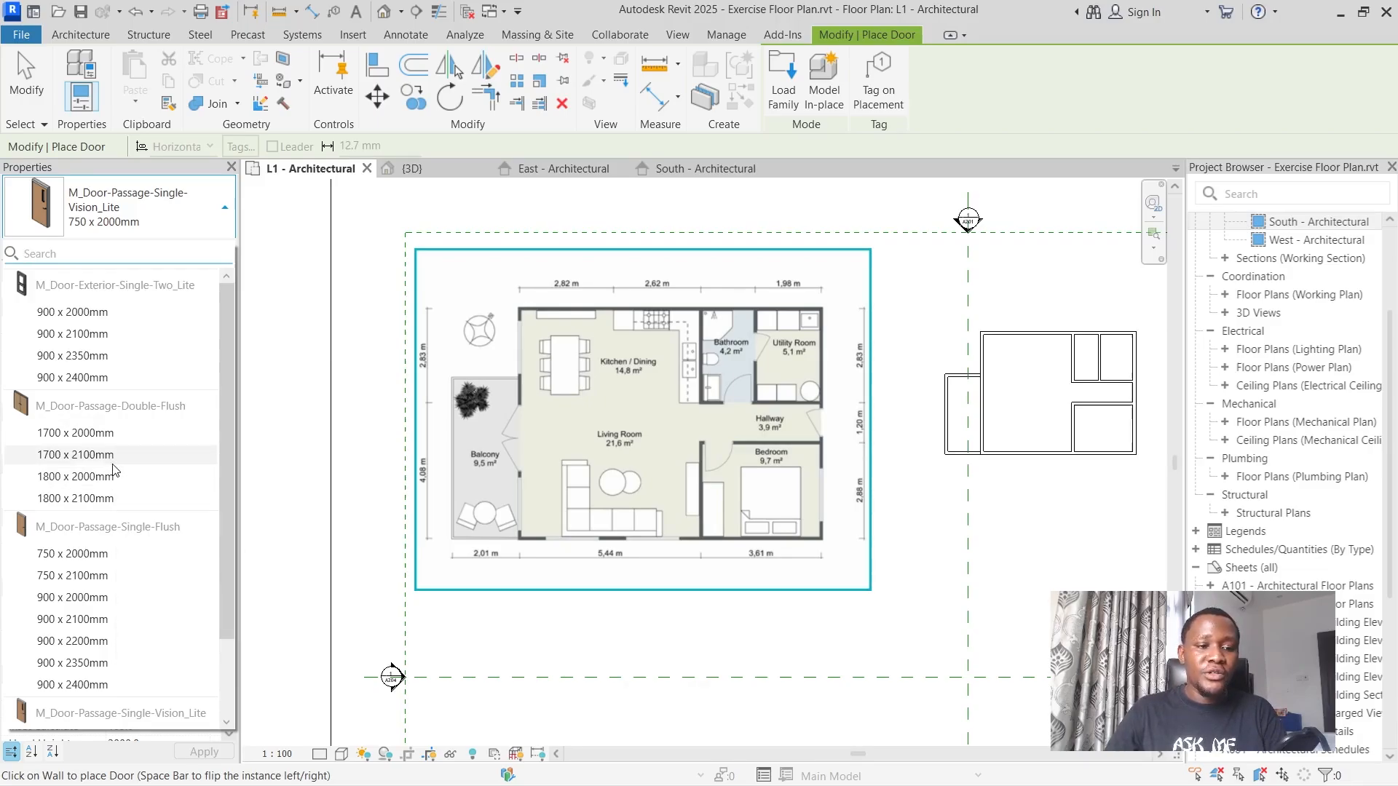
pyautogui.moveTo(107, 501)
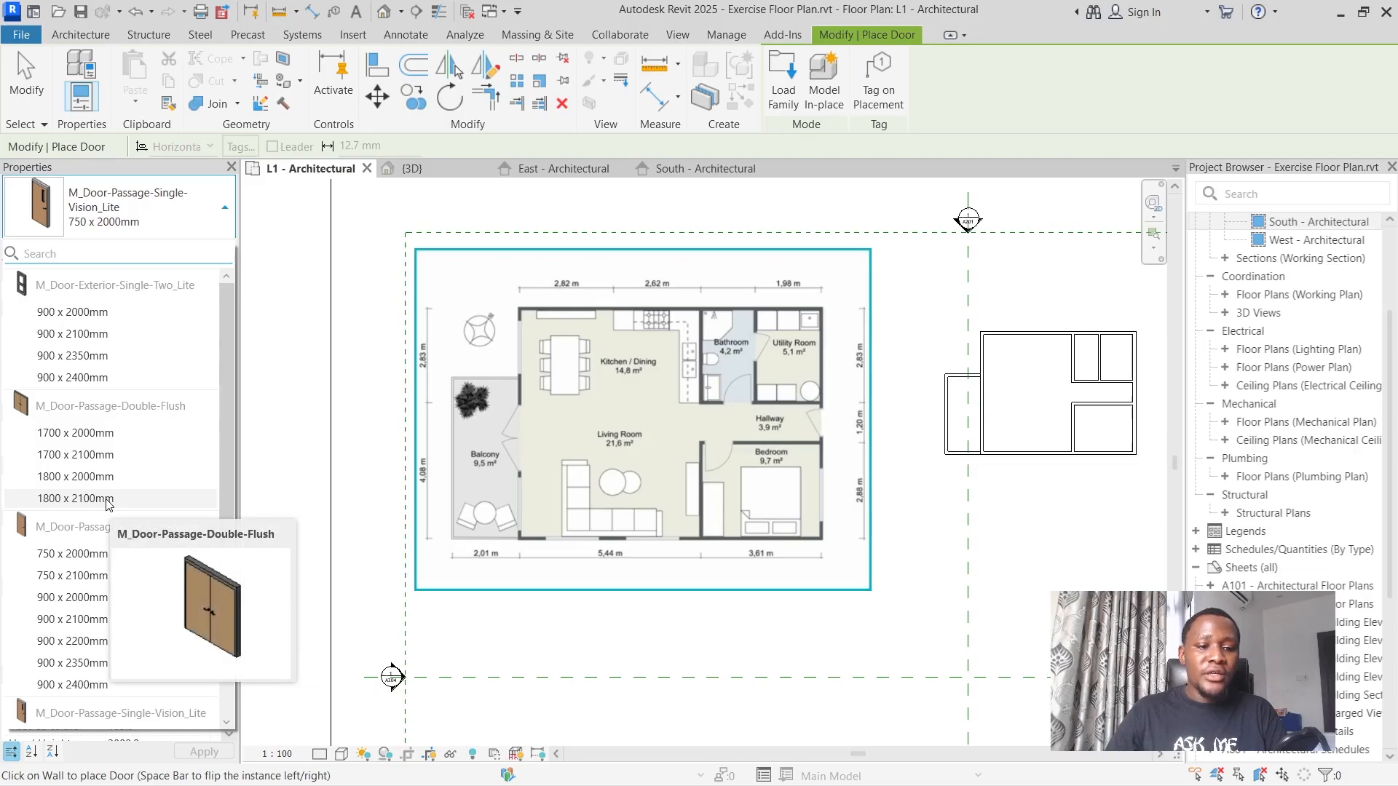
pyautogui.click(108, 501)
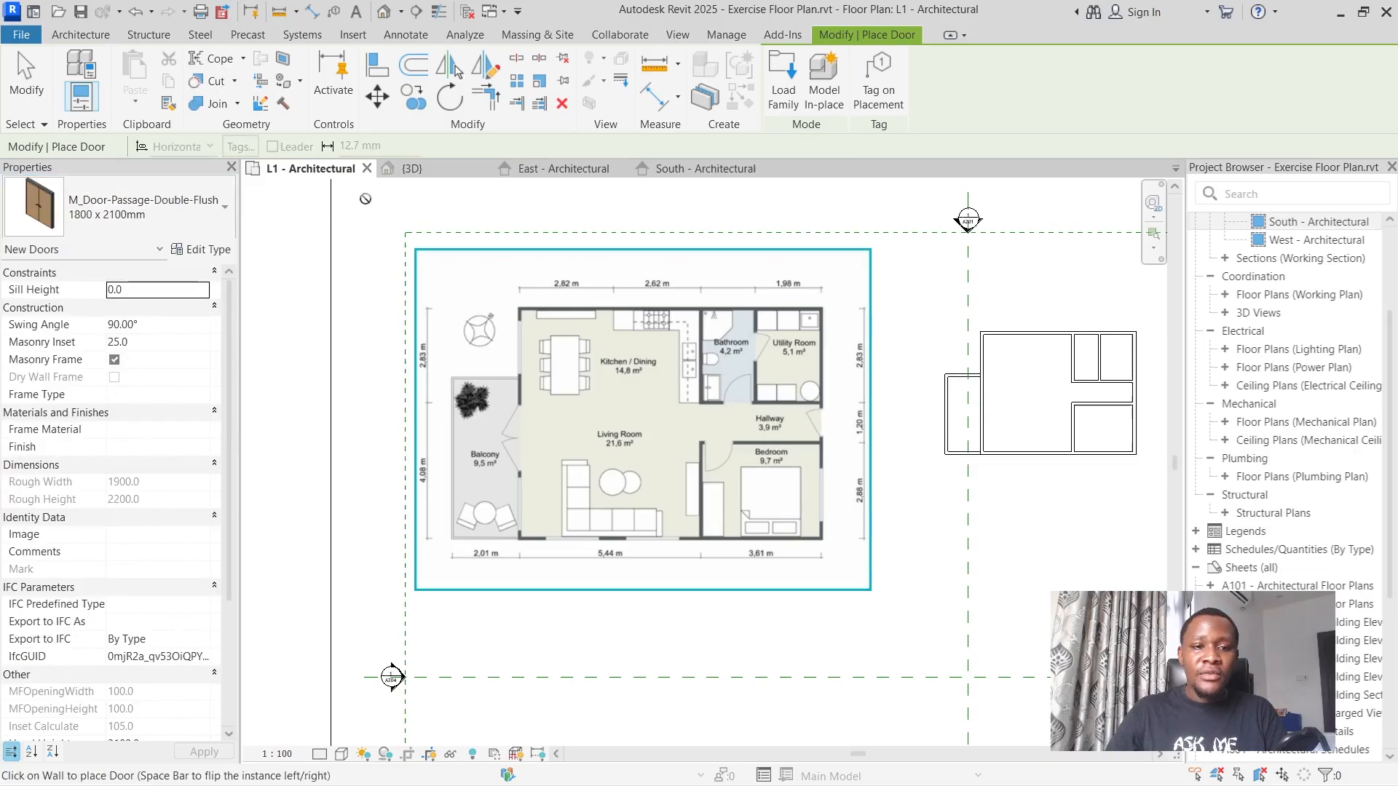
# Place the double door in the wall between living room and balcony, opening outward, about 500 mm from the balcony's upper wall.
pyautogui.scroll(3, 1028, 478)
pyautogui.scroll(-3, 964, 359)
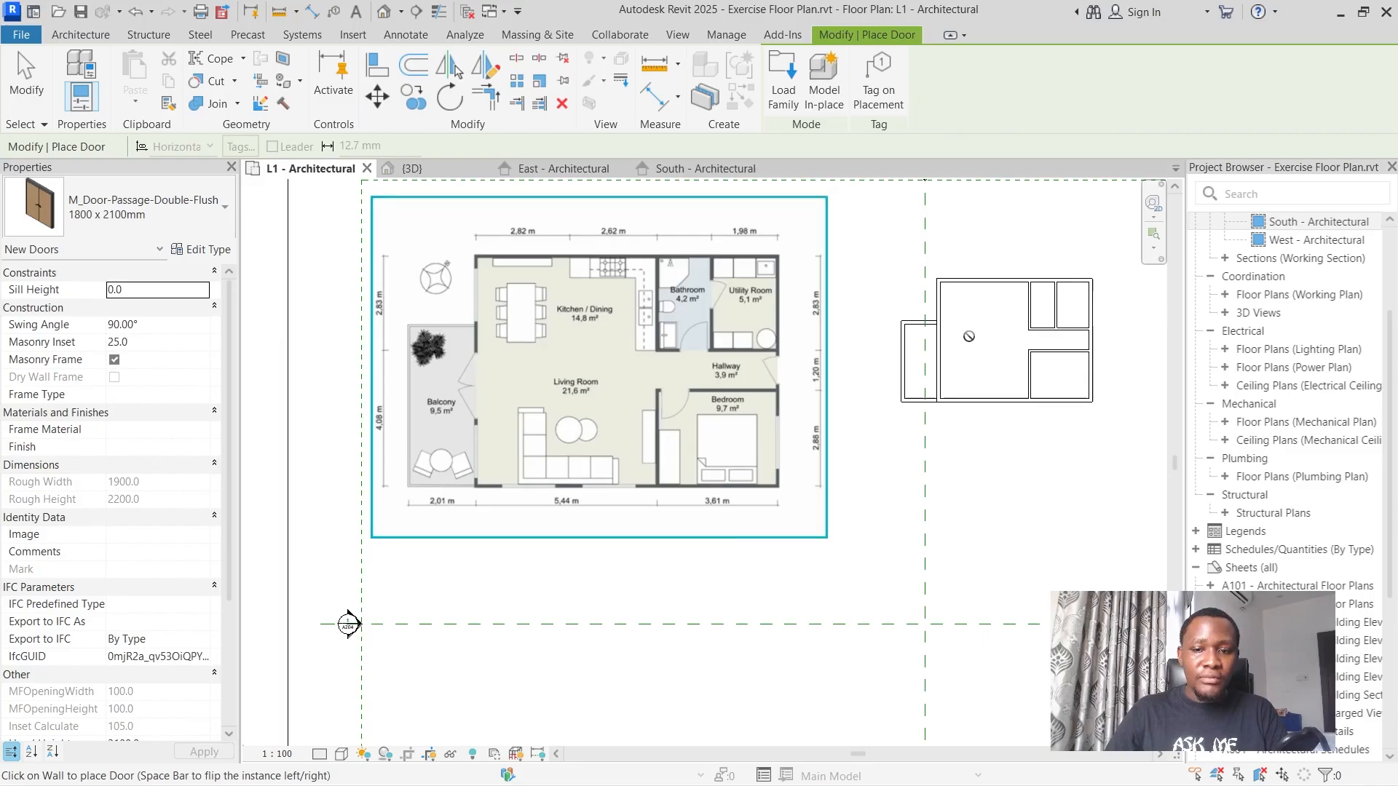
pyautogui.scroll(3, 969, 336)
pyautogui.scroll(-3, 968, 334)
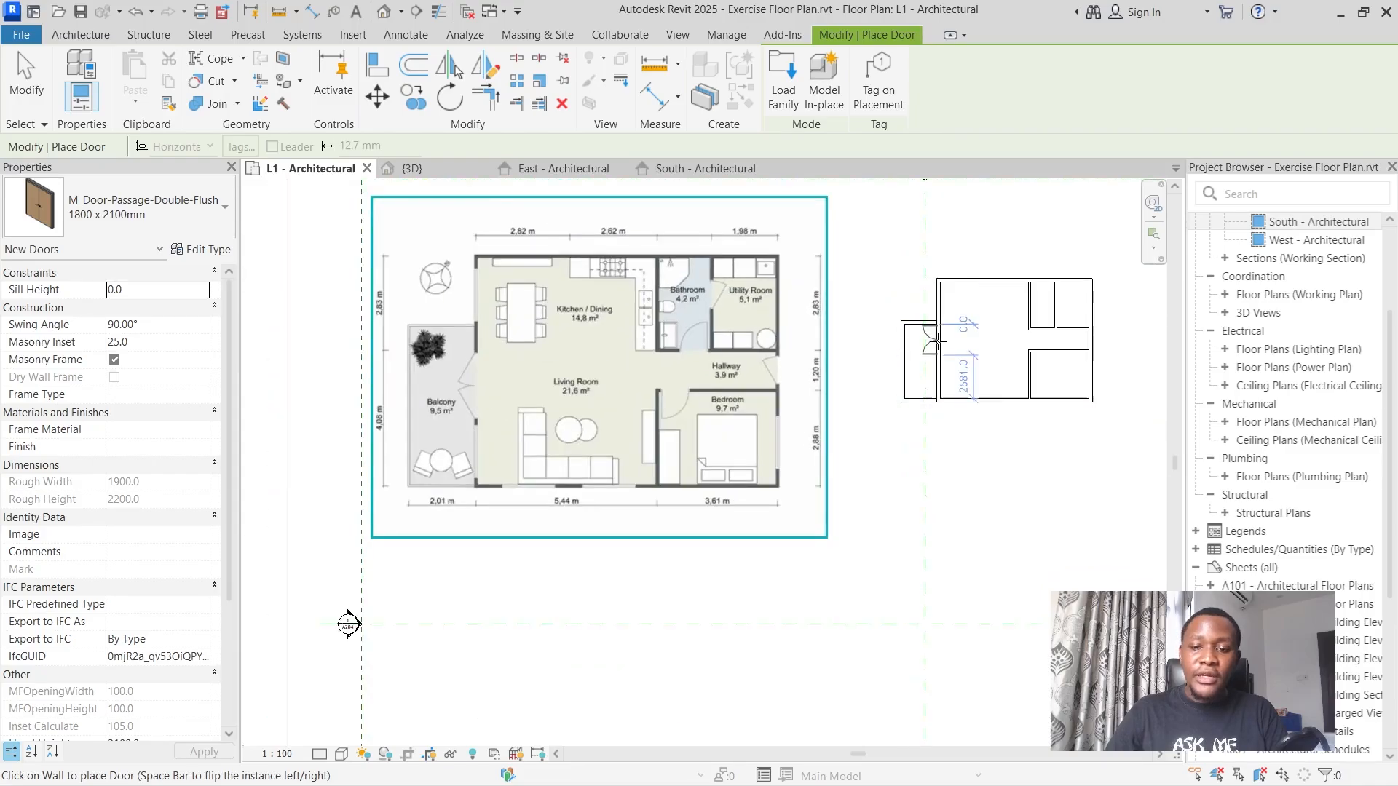
pyautogui.scroll(2, 936, 341)
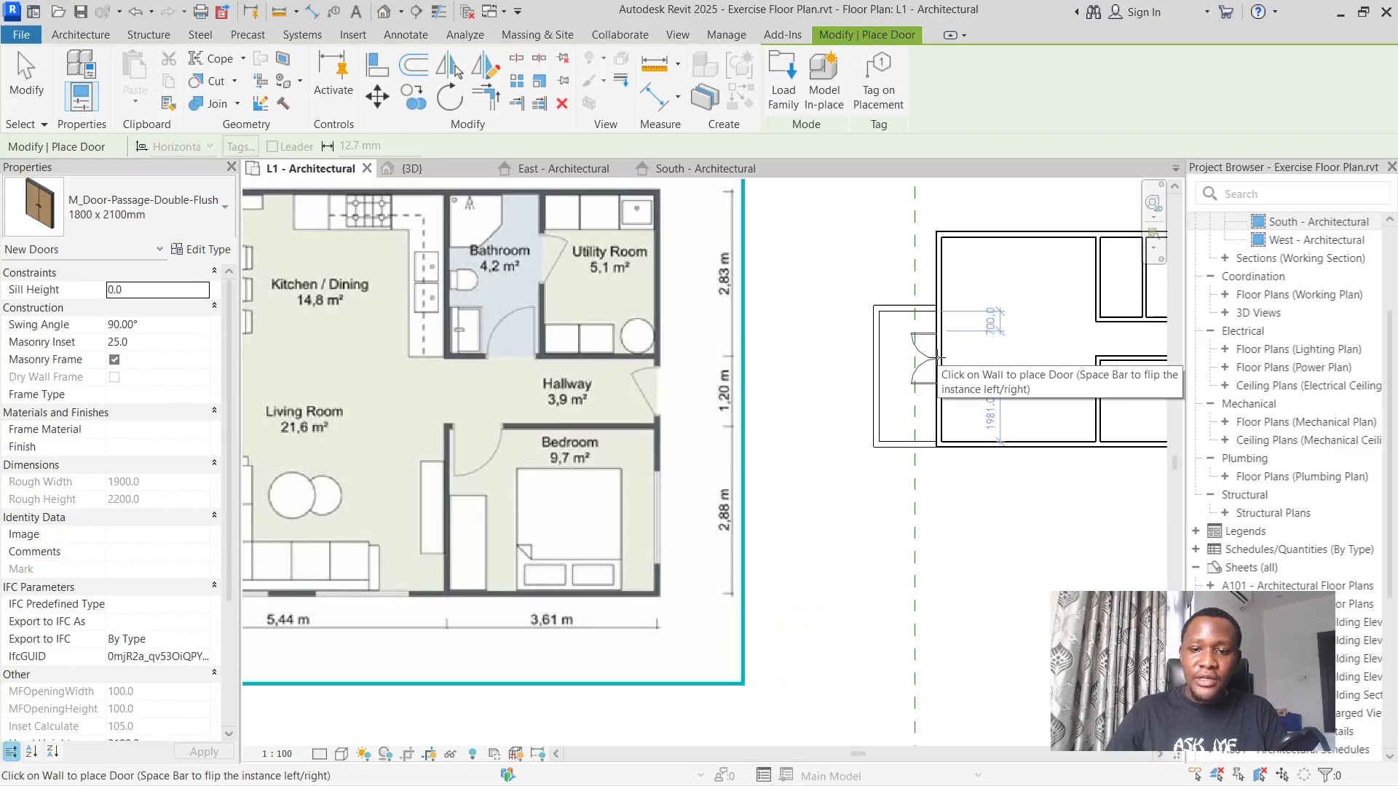
pyautogui.scroll(-3, 938, 354)
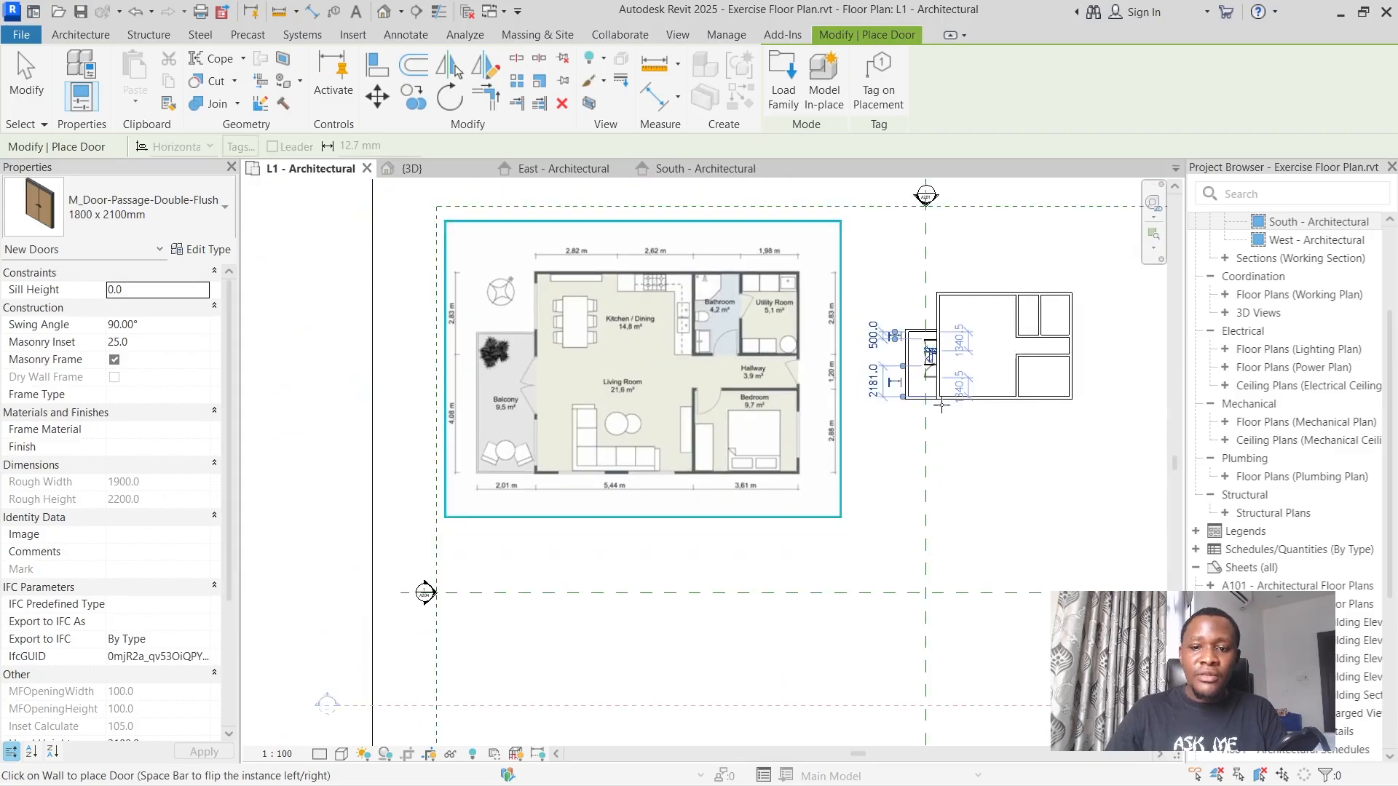
# Place an M_Door-Passage-Single-Flush 900 x 2100mm door in the exterior wall at the hallway's end, opening inward, about 100 mm from both hallway walls.
pyautogui.scroll(2, 935, 354)
pyautogui.scroll(-2, 686, 376)
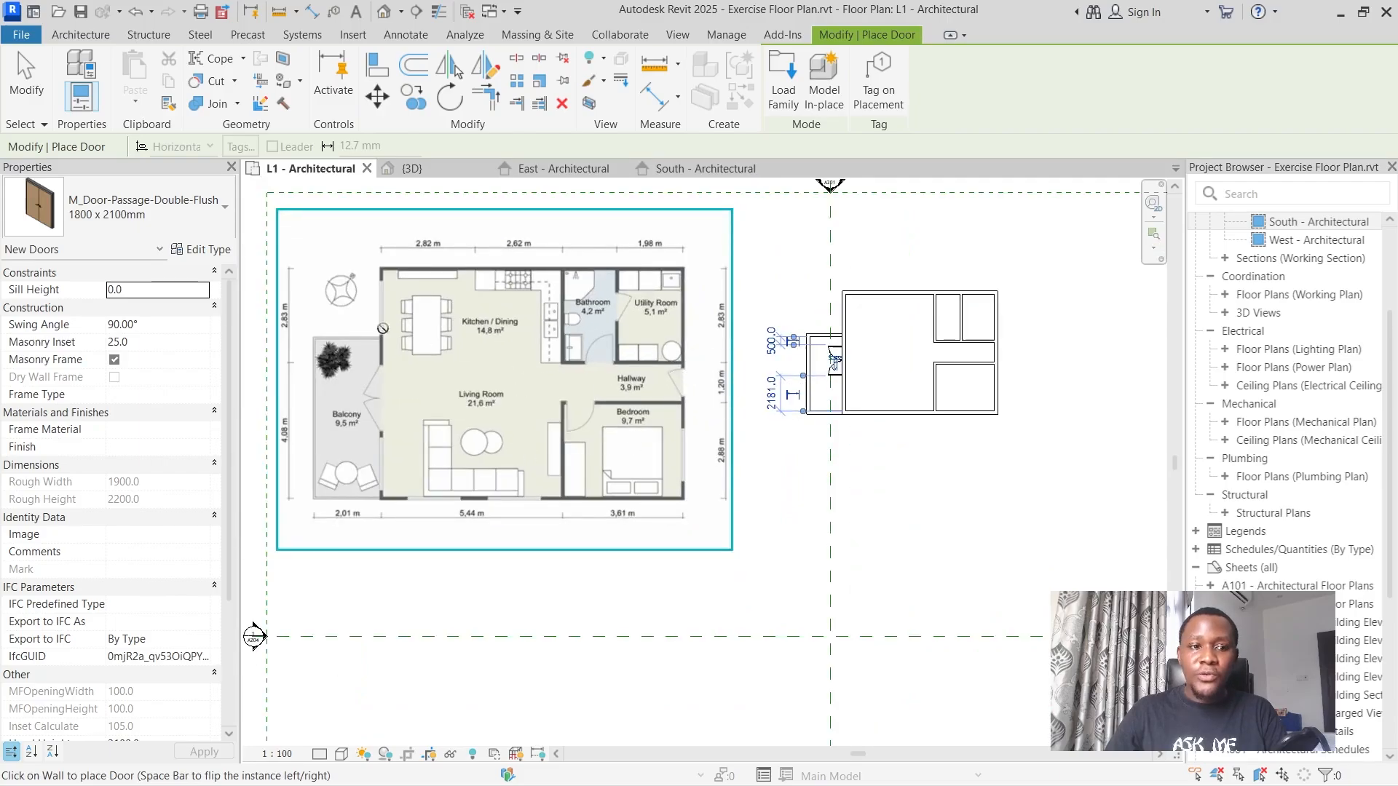
pyautogui.click(138, 207)
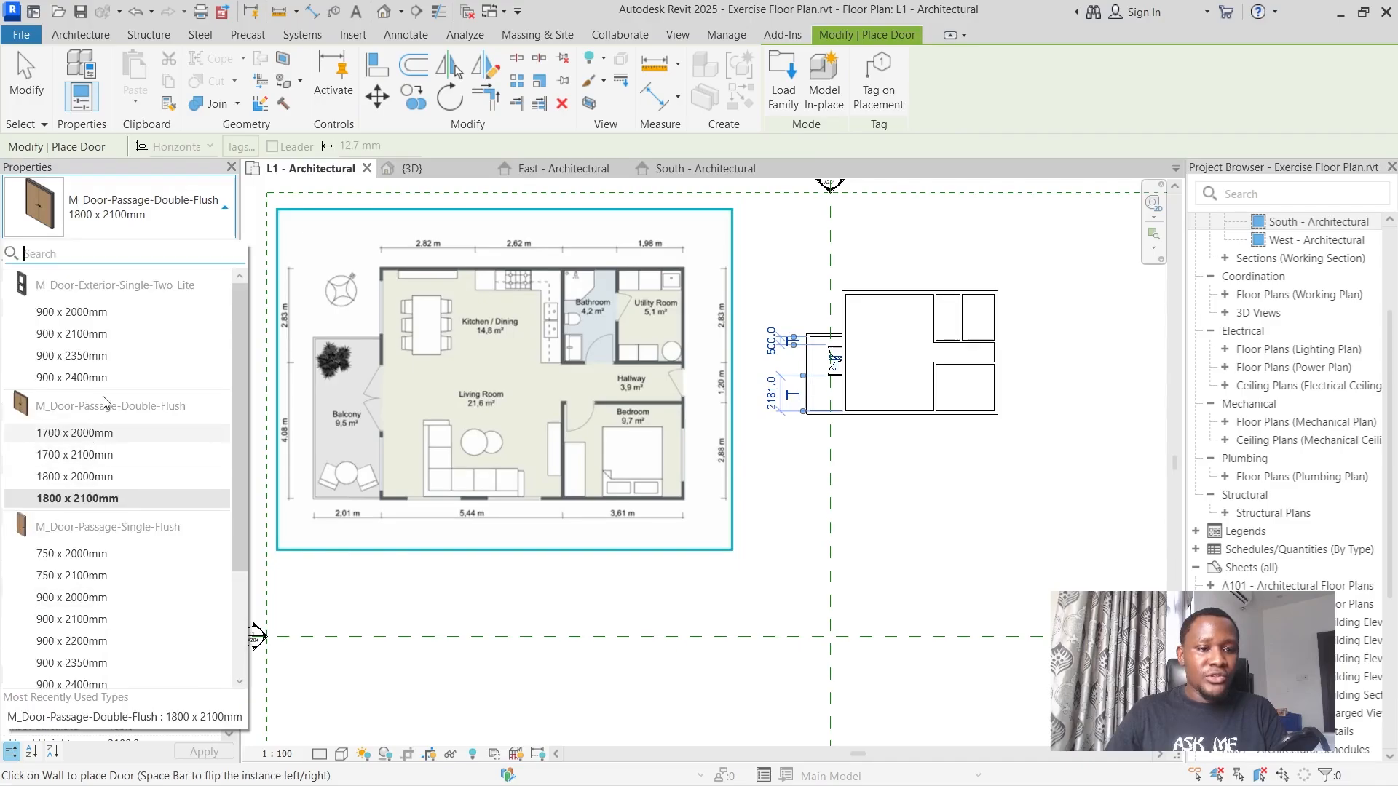
pyautogui.scroll(-2, 124, 502)
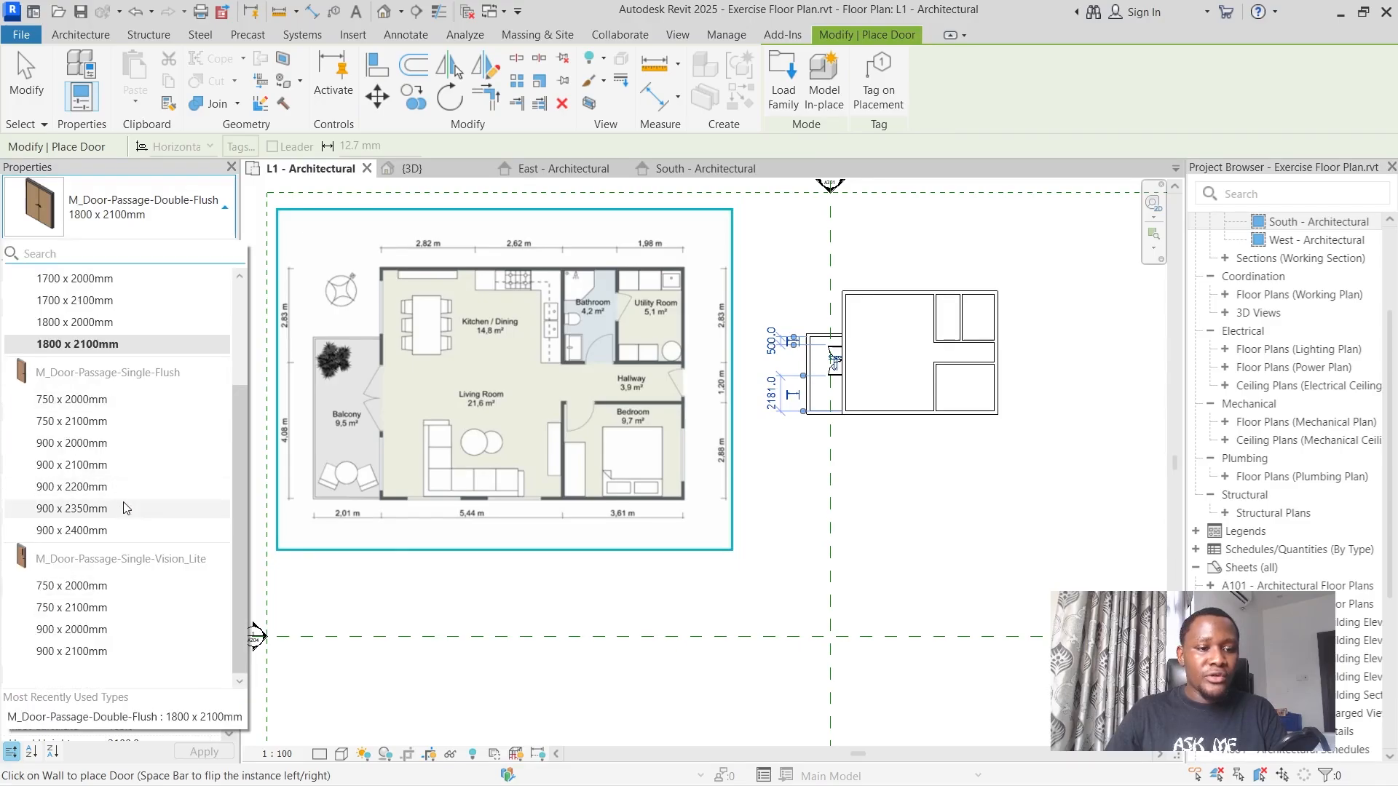
pyautogui.click(111, 466)
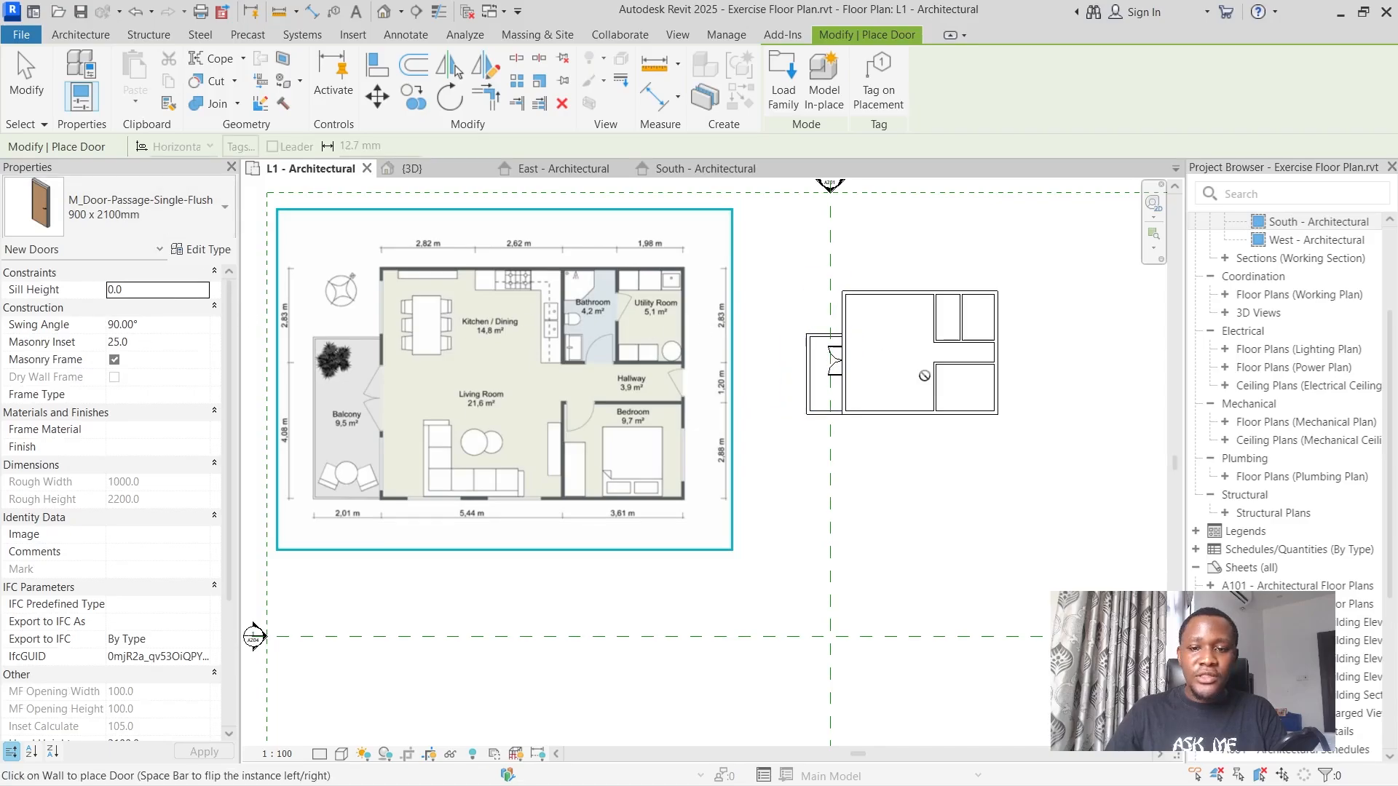
pyautogui.scroll(3, 923, 376)
pyautogui.scroll(2, 936, 337)
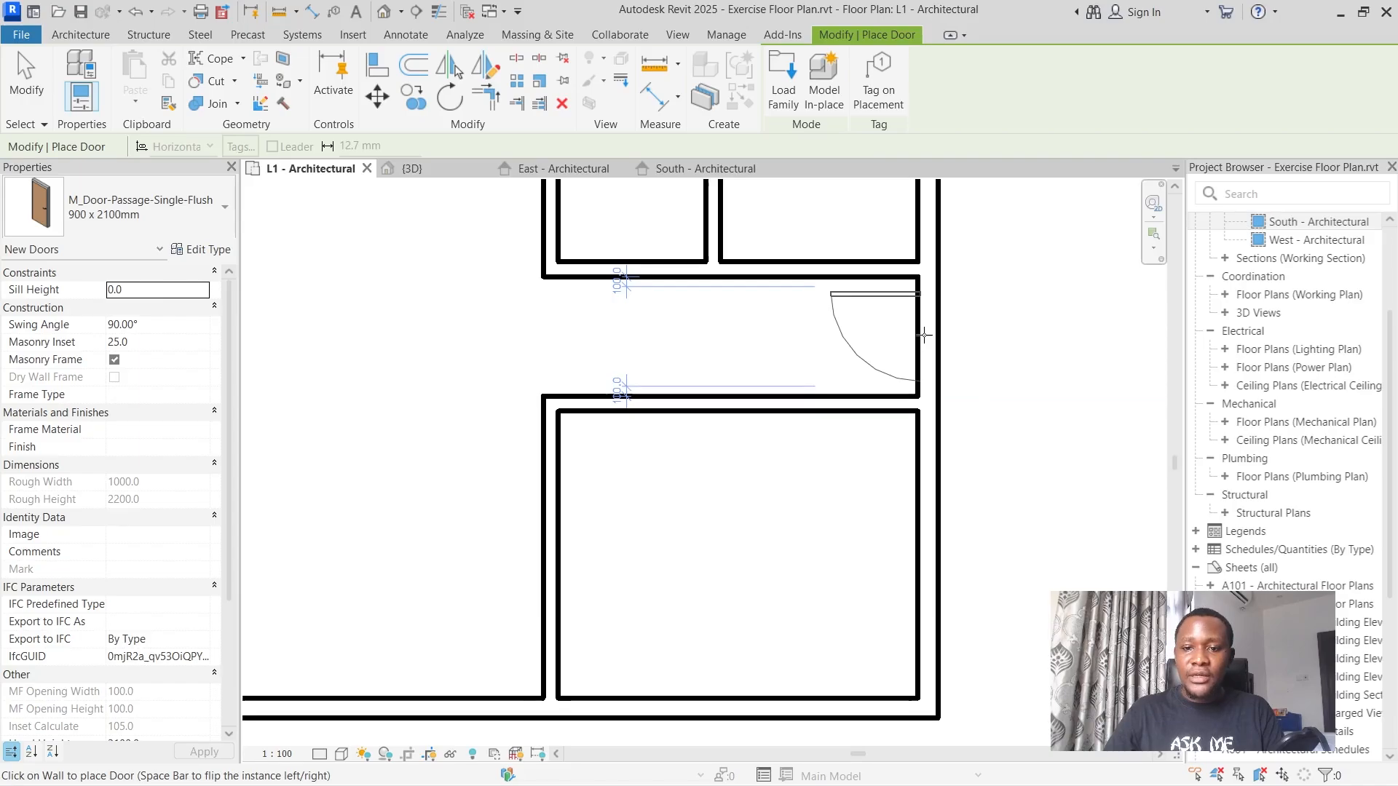
pyautogui.click(923, 335)
pyautogui.scroll(-3, 925, 337)
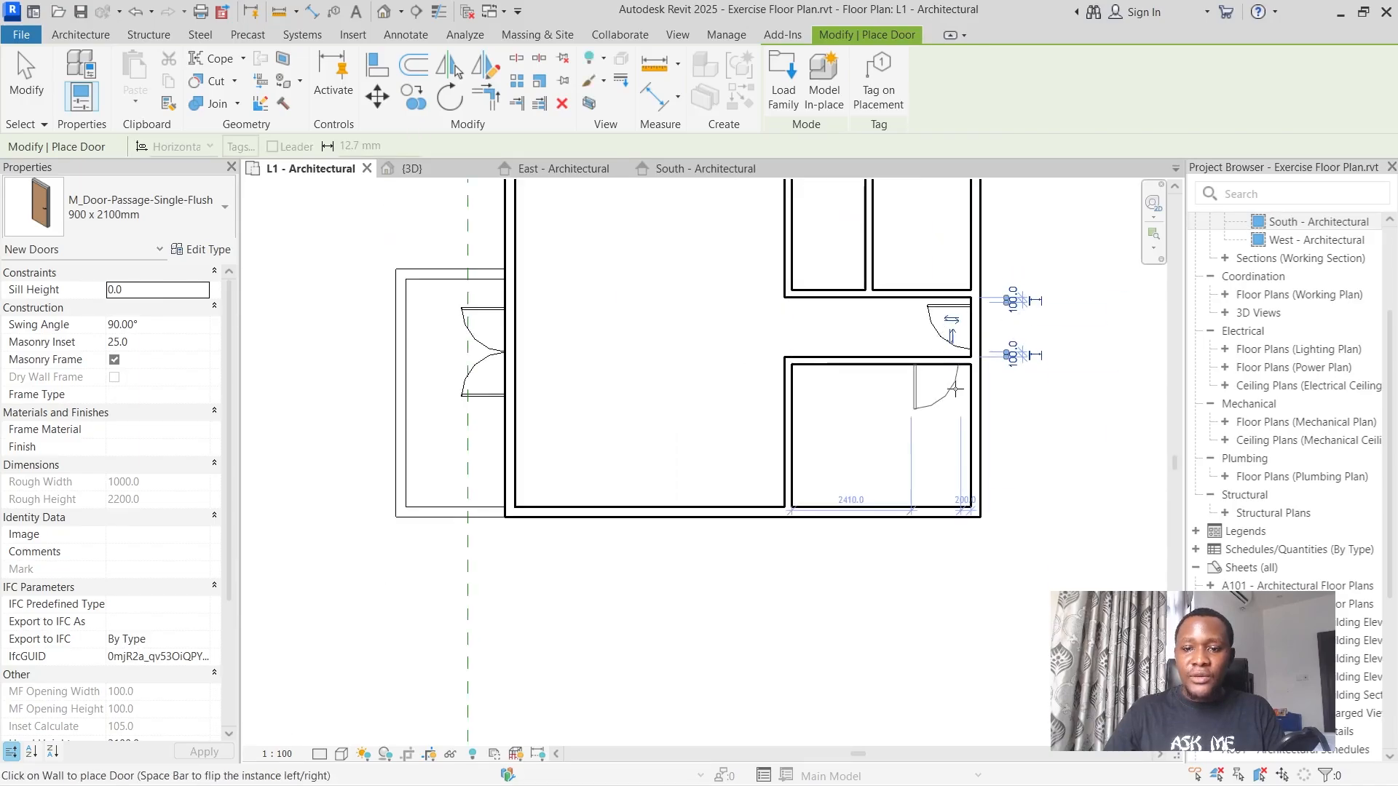
pyautogui.press('Escape')
pyautogui.press('Escape')
# Set the cut plane offset in the L1 - Architectural plan's view range to 1700 mm and apply it.
pyautogui.scroll(-1, 944, 403)
pyautogui.scroll(1, 677, 308)
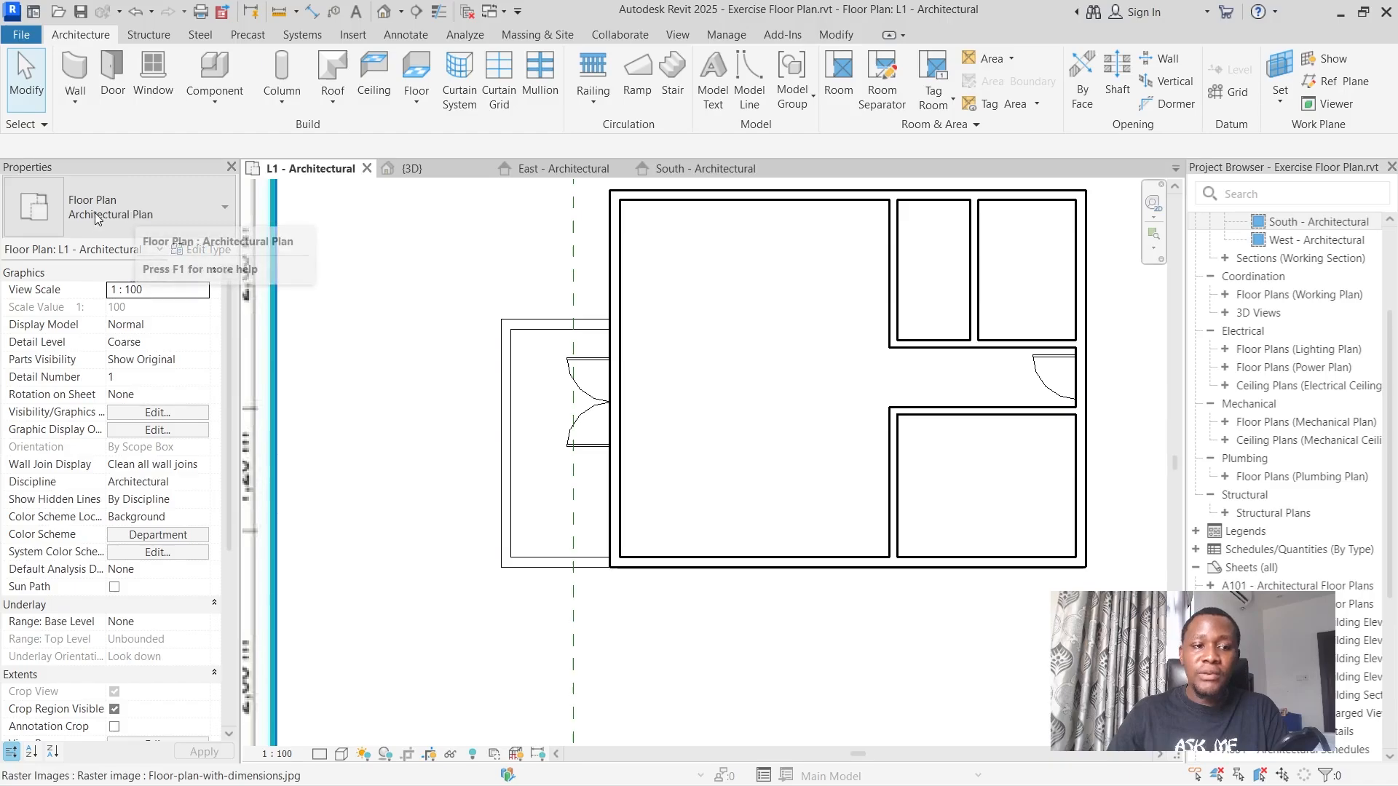
pyautogui.moveTo(229, 334); pyautogui.dragTo(229, 463)
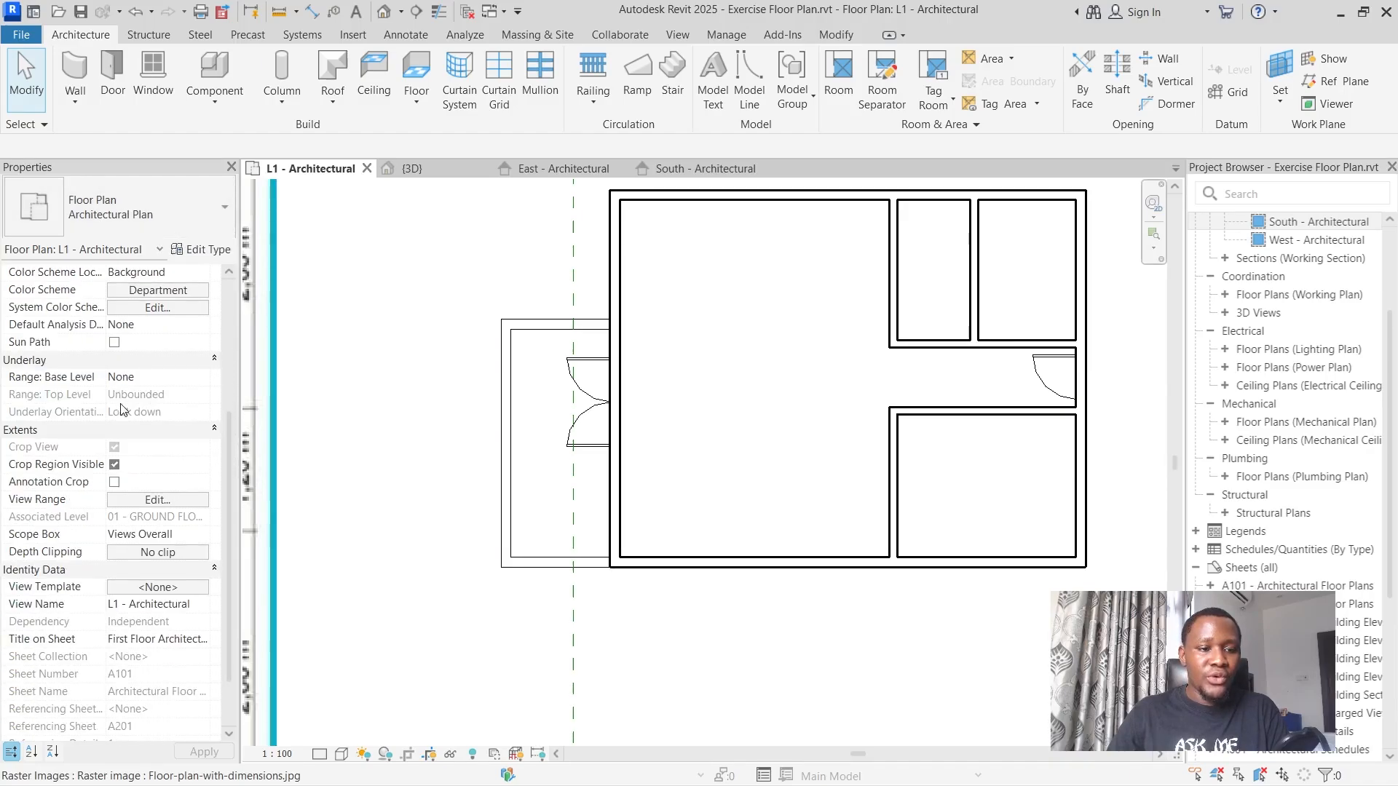
pyautogui.click(153, 500)
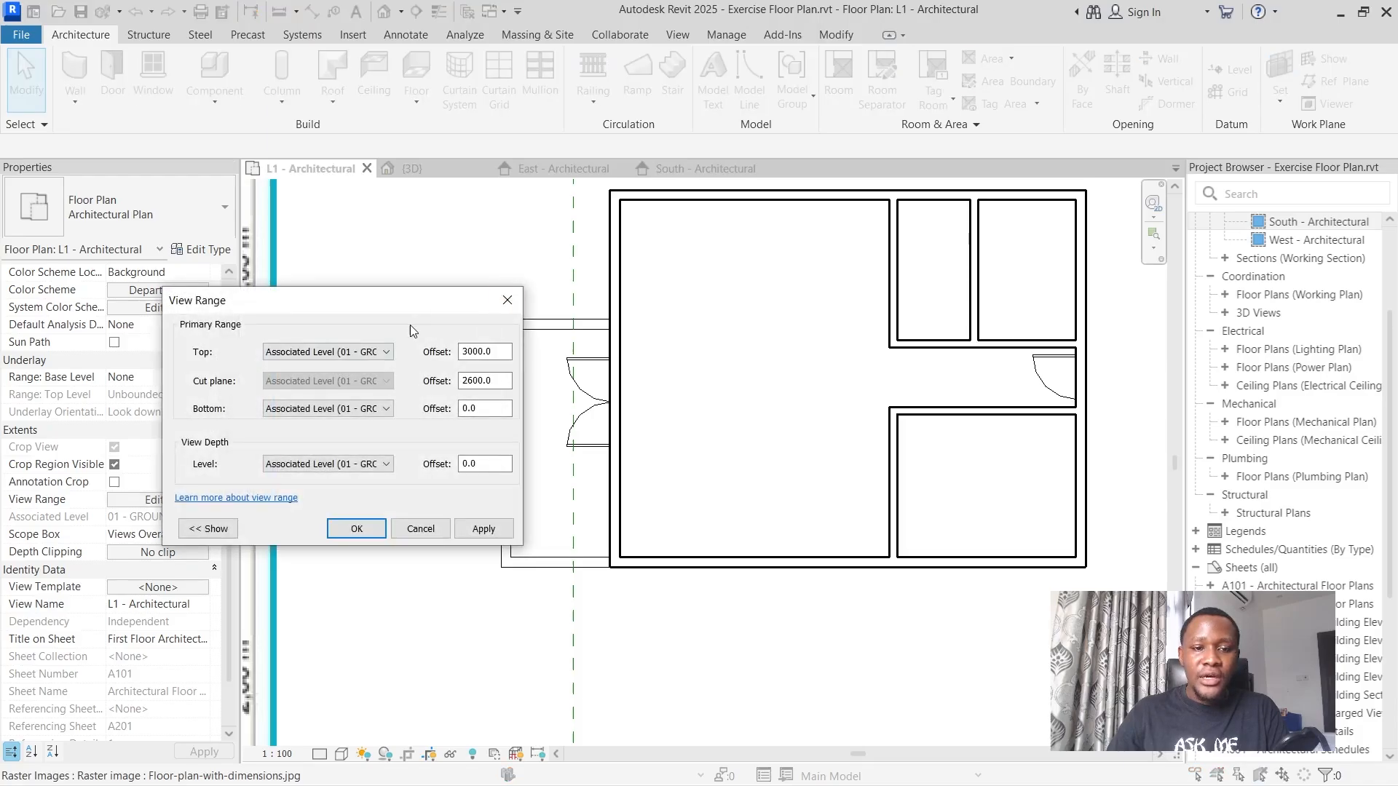
pyautogui.moveTo(396, 301); pyautogui.dragTo(561, 315)
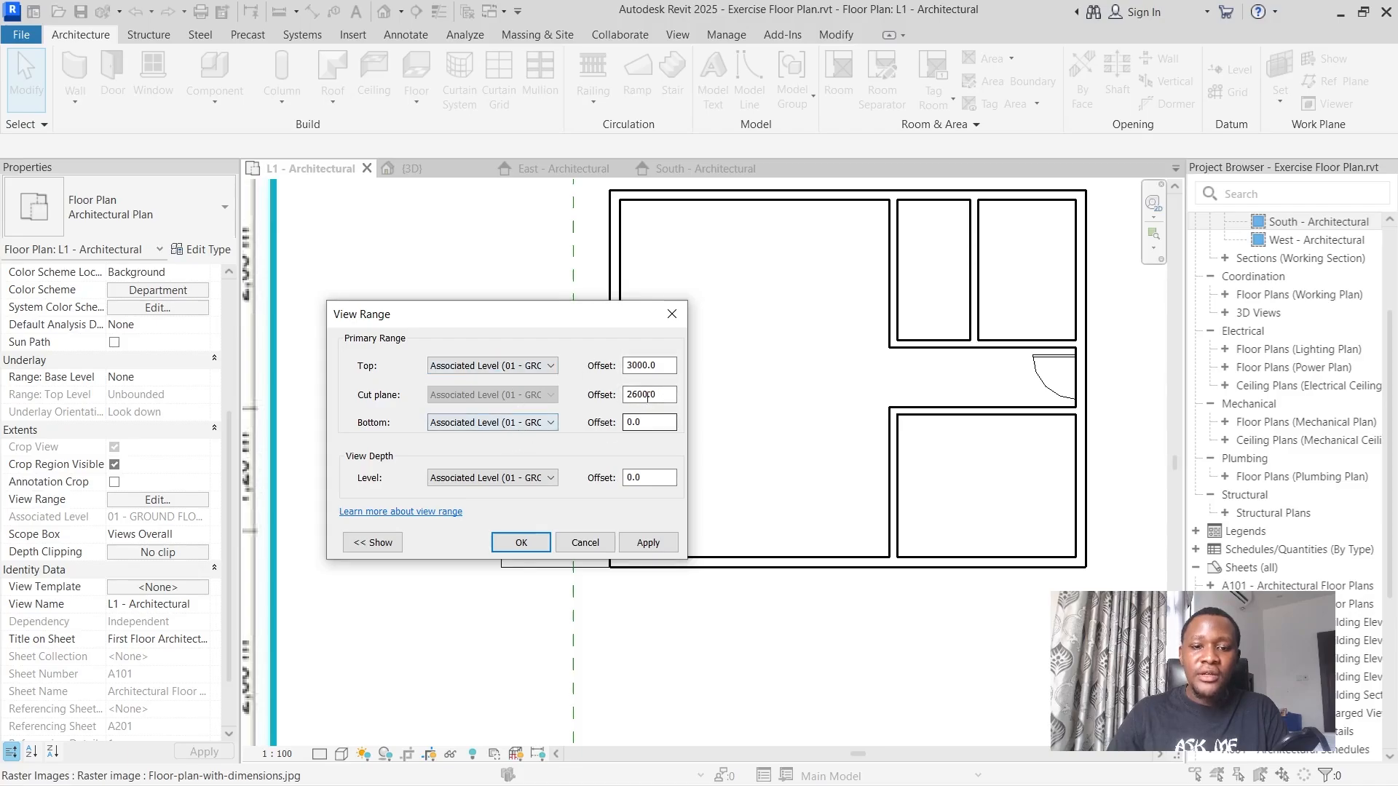
pyautogui.moveTo(664, 395); pyautogui.dragTo(606, 395)
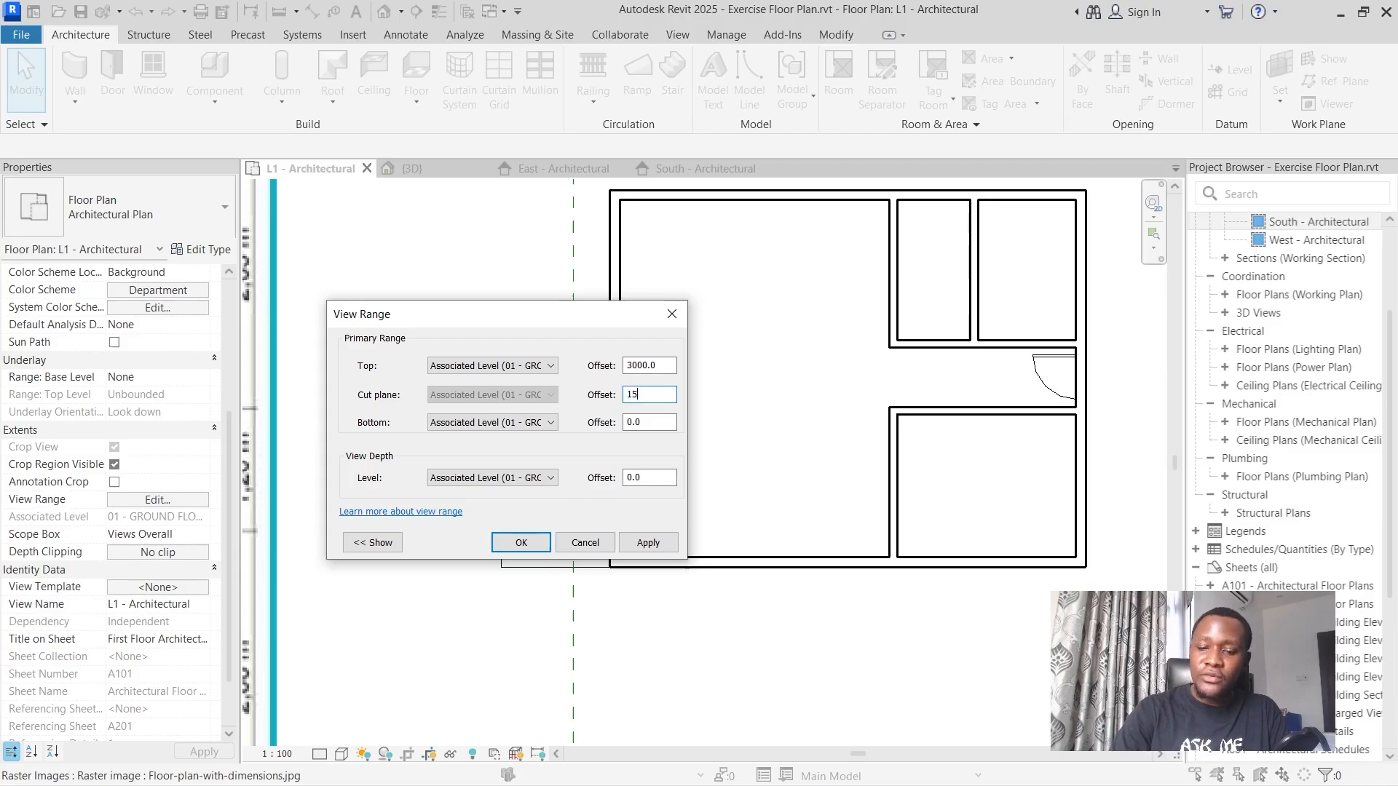
pyautogui.write('00')
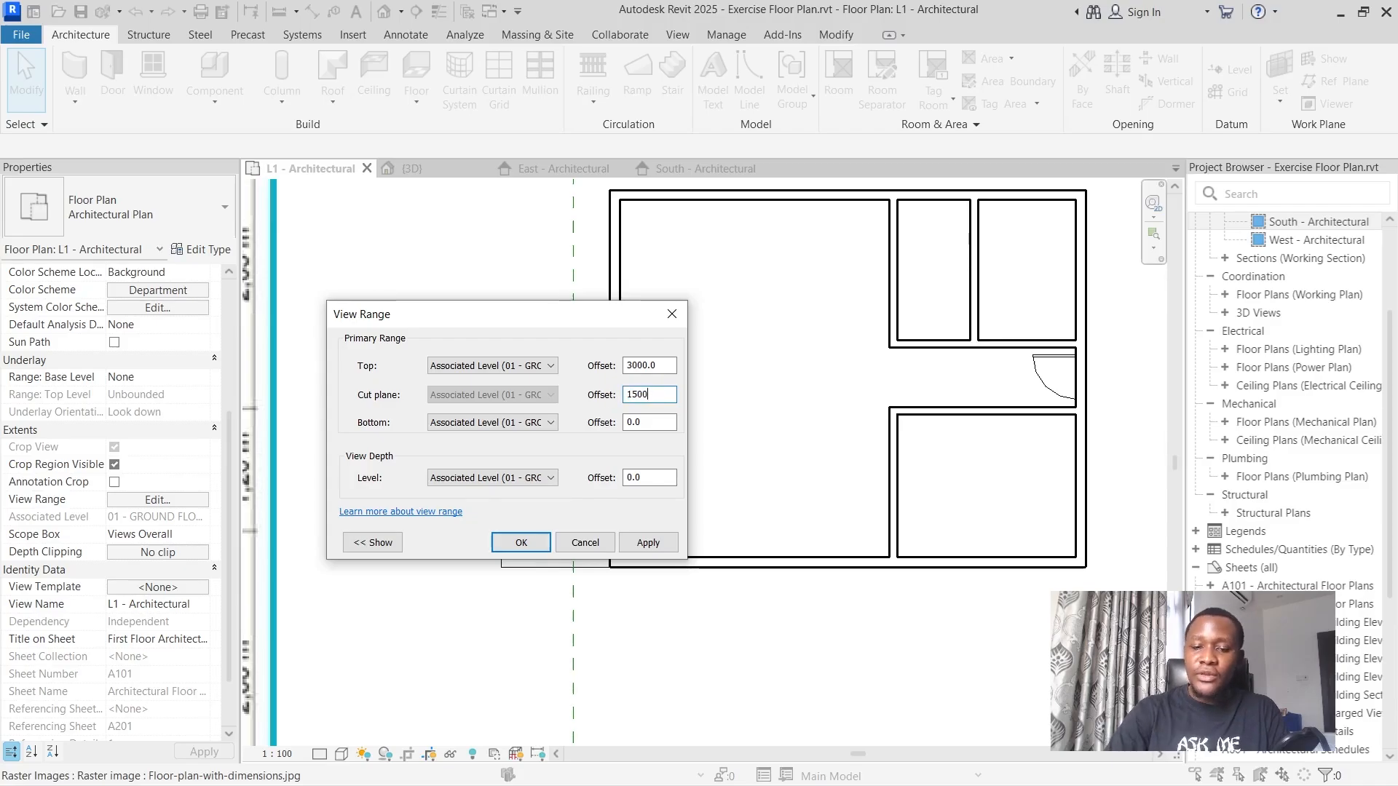
pyautogui.press('BackSpace')
pyautogui.press('BackSpace')
pyautogui.press('BackSpace')
pyautogui.write('700')
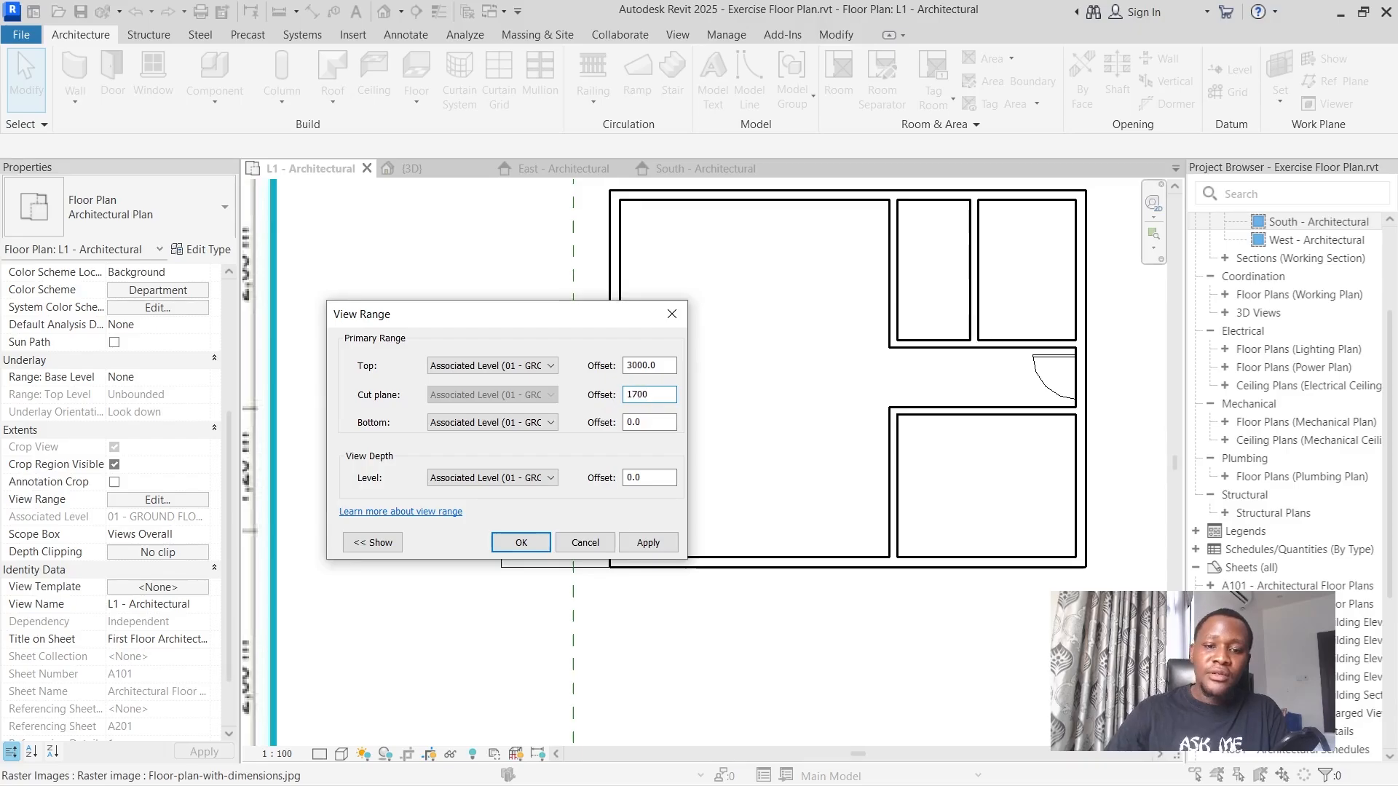
pyautogui.click(655, 548)
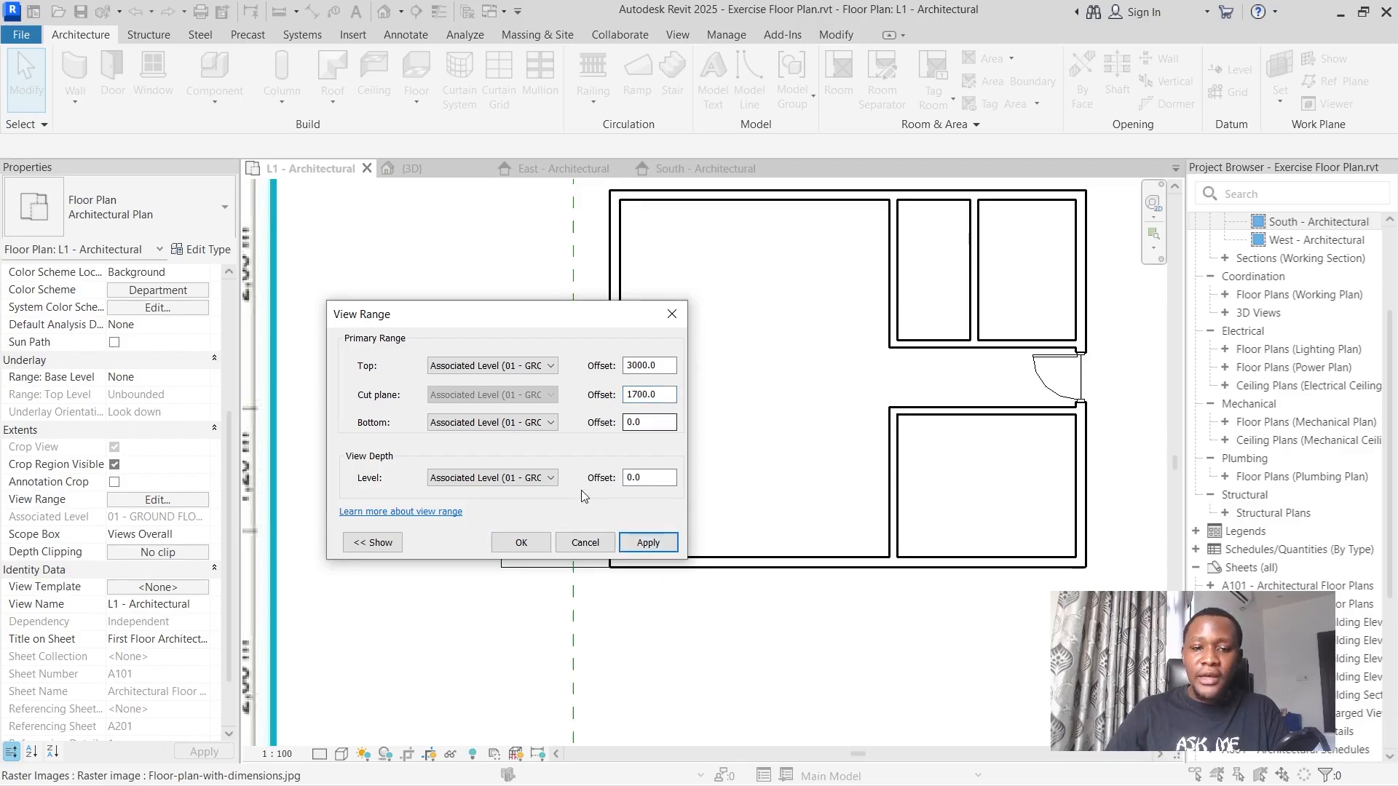
pyautogui.click(525, 542)
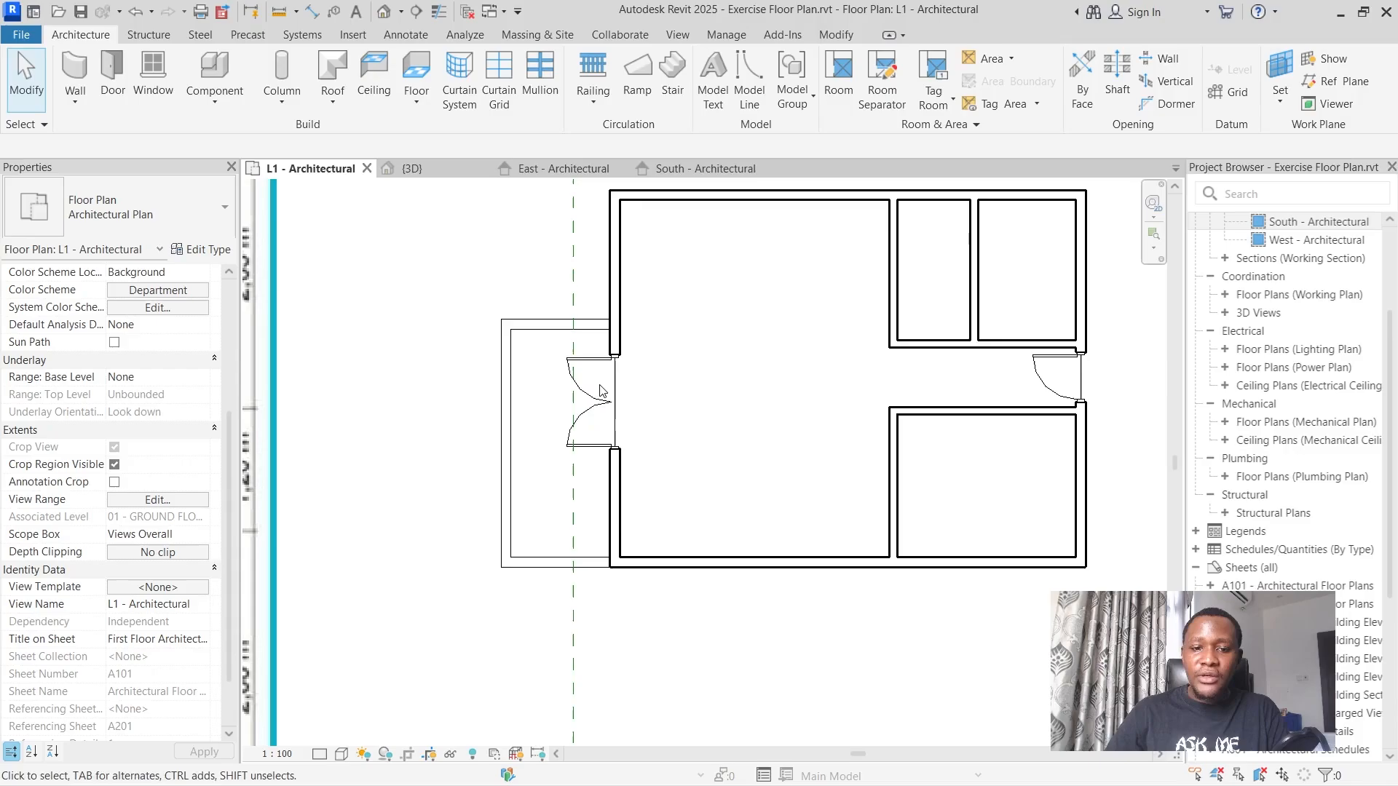
pyautogui.scroll(-2, 1026, 408)
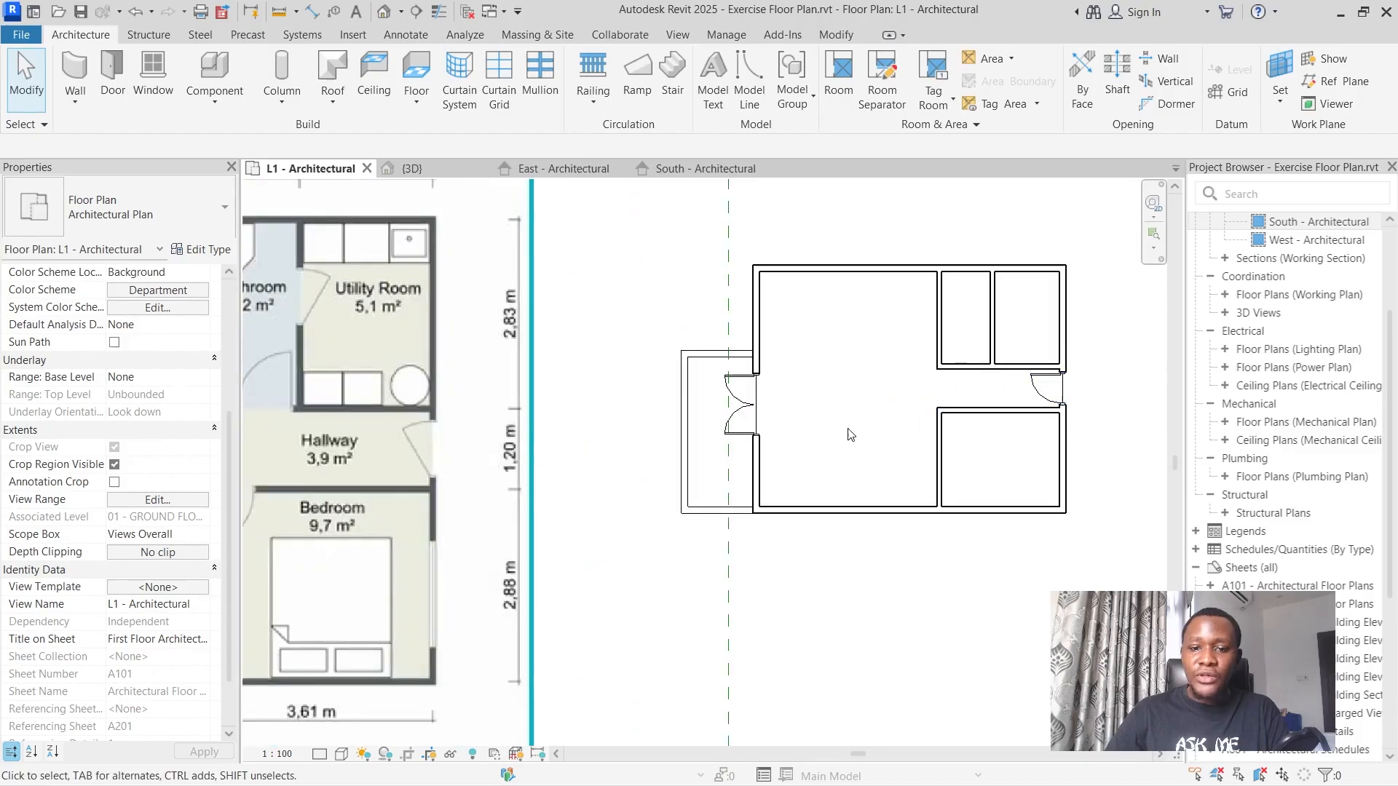
pyautogui.scroll(-2, 917, 381)
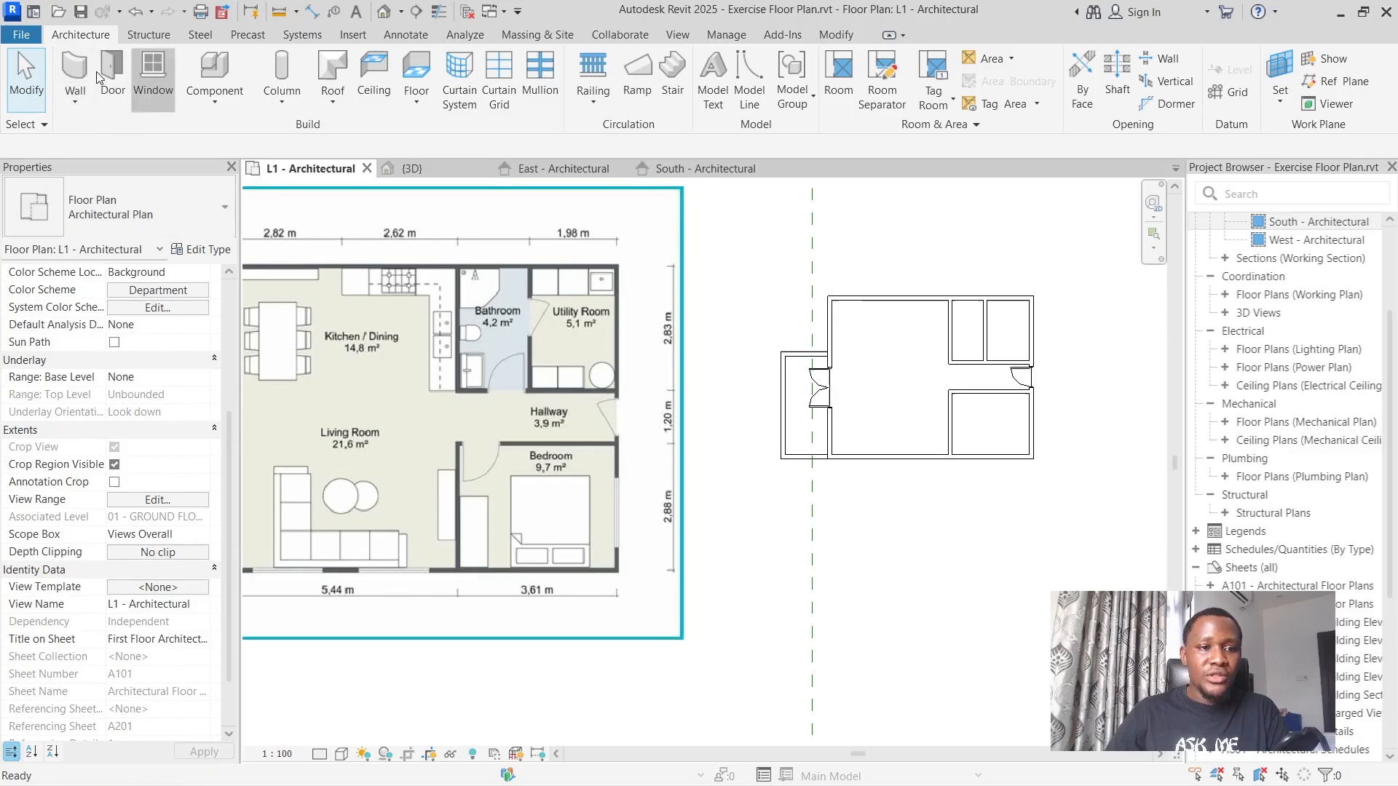
pyautogui.click(137, 73)
pyautogui.click(81, 91)
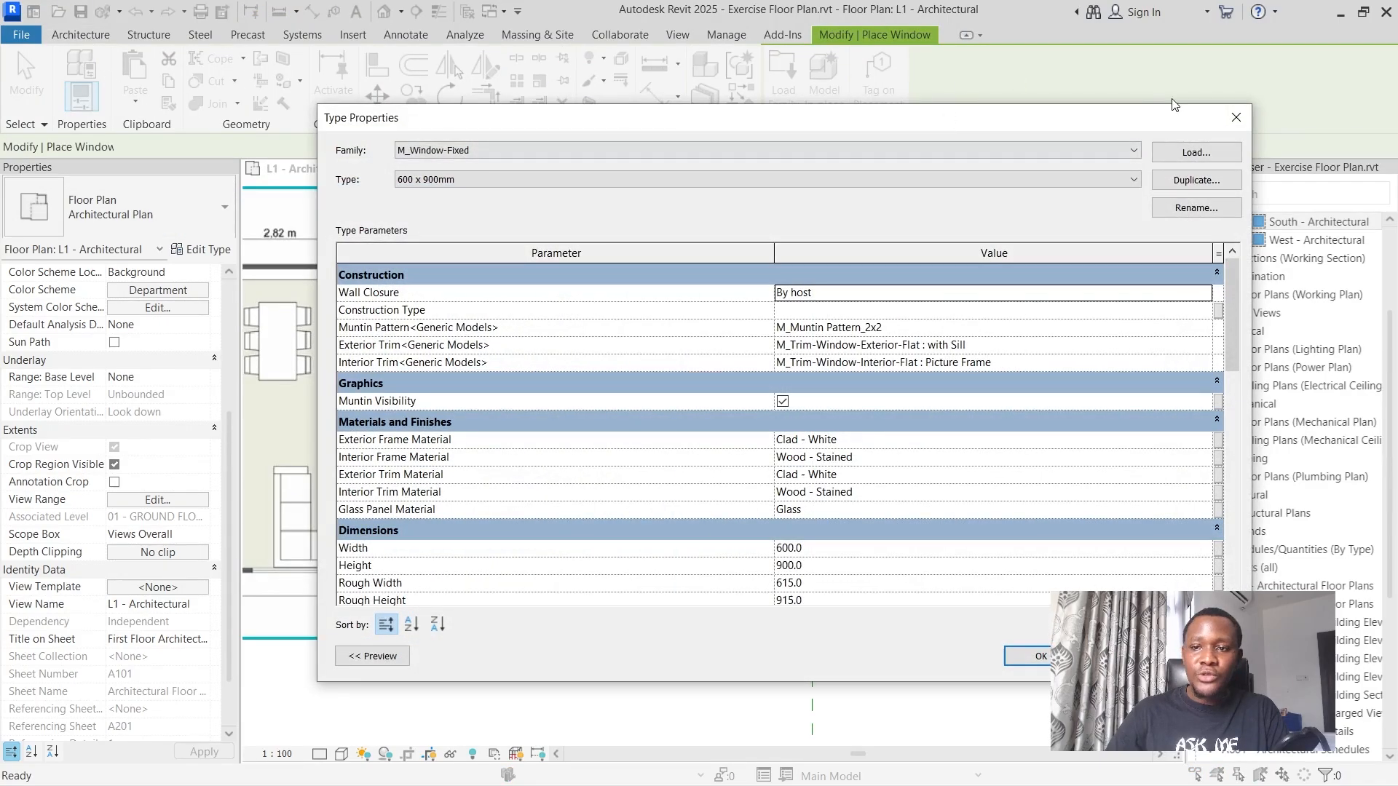
pyautogui.click(1236, 117)
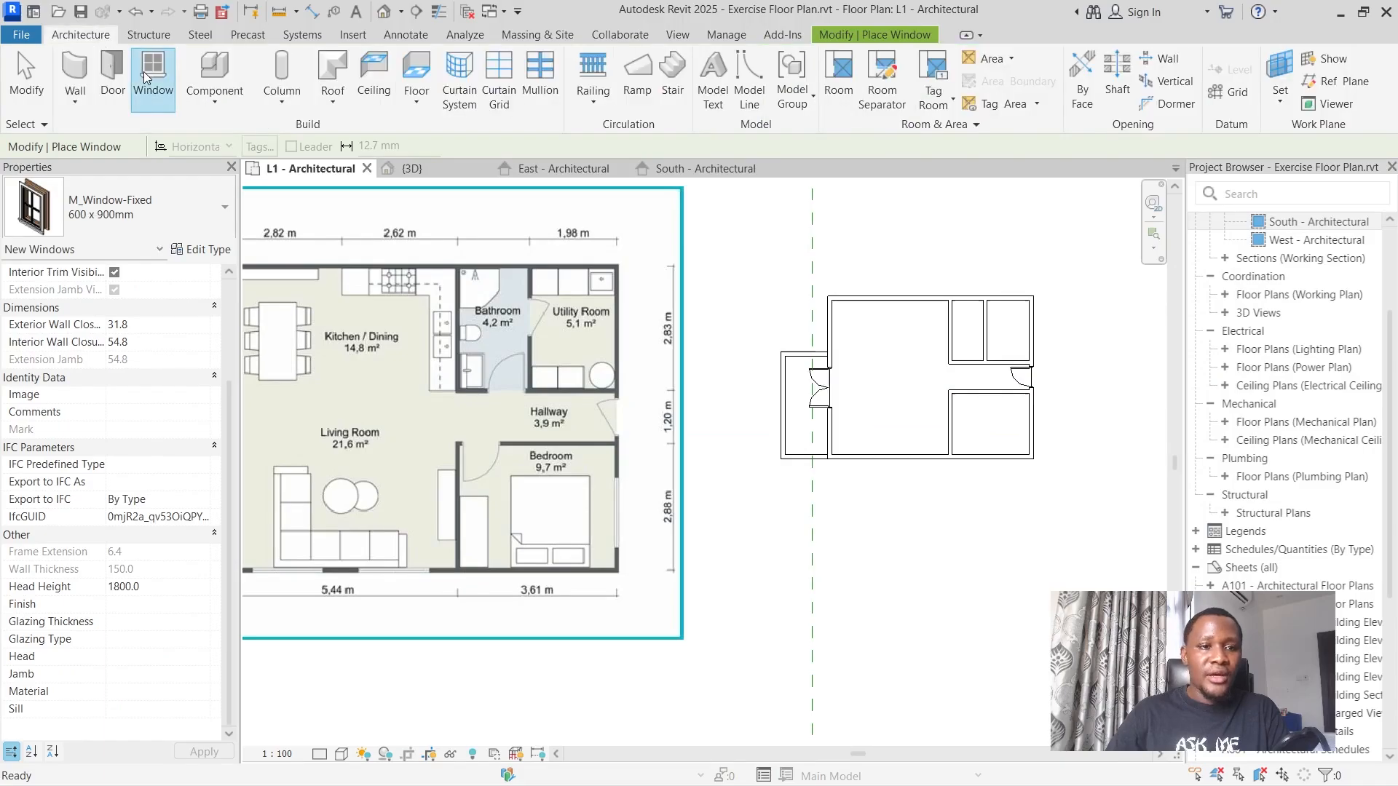
# Place an M_Door-Passage-Single-Flush 750 x 2100mm door between bathroom and hallway, opening into the bathroom, about 100 mm from the utility room partition.
pyautogui.click(112, 73)
pyautogui.click(146, 207)
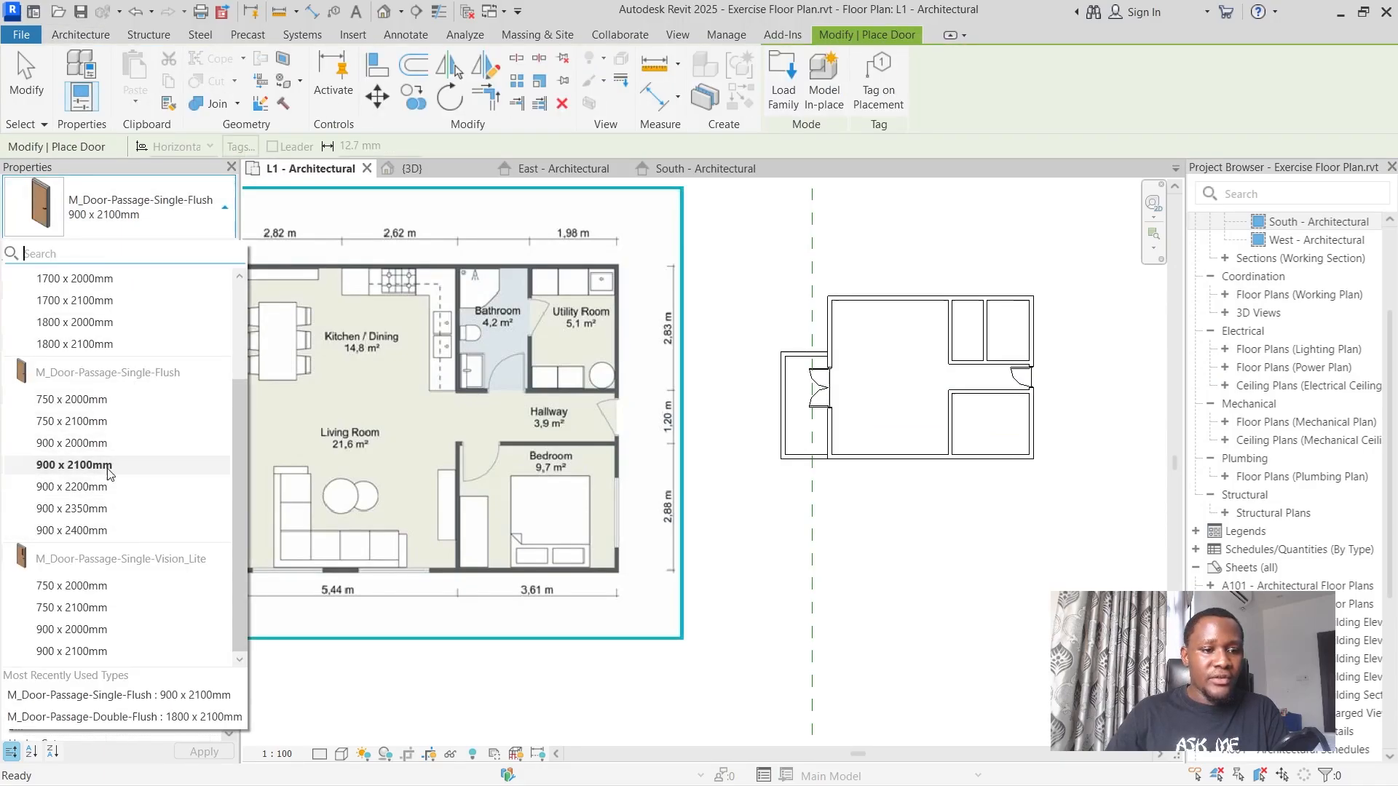
pyautogui.click(106, 422)
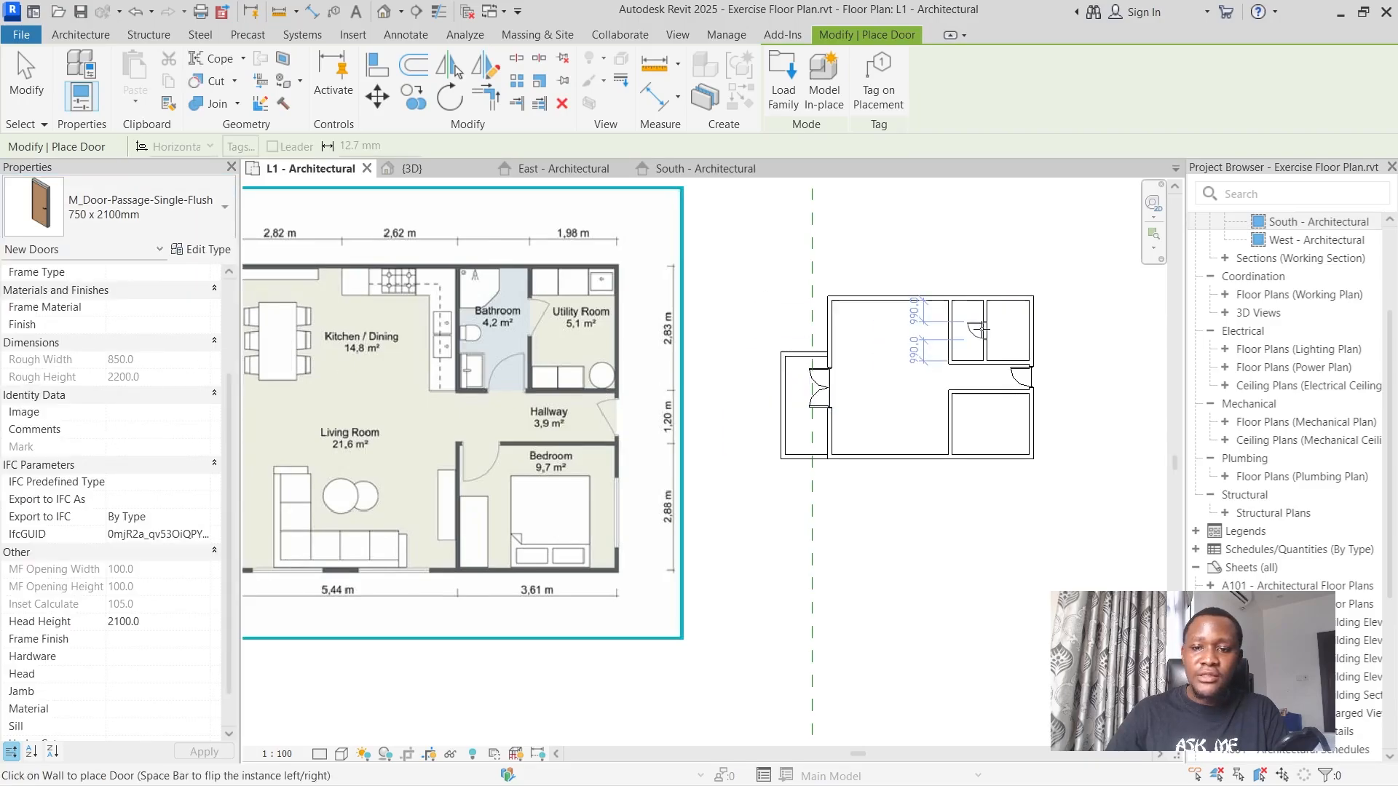
pyautogui.scroll(2, 983, 330)
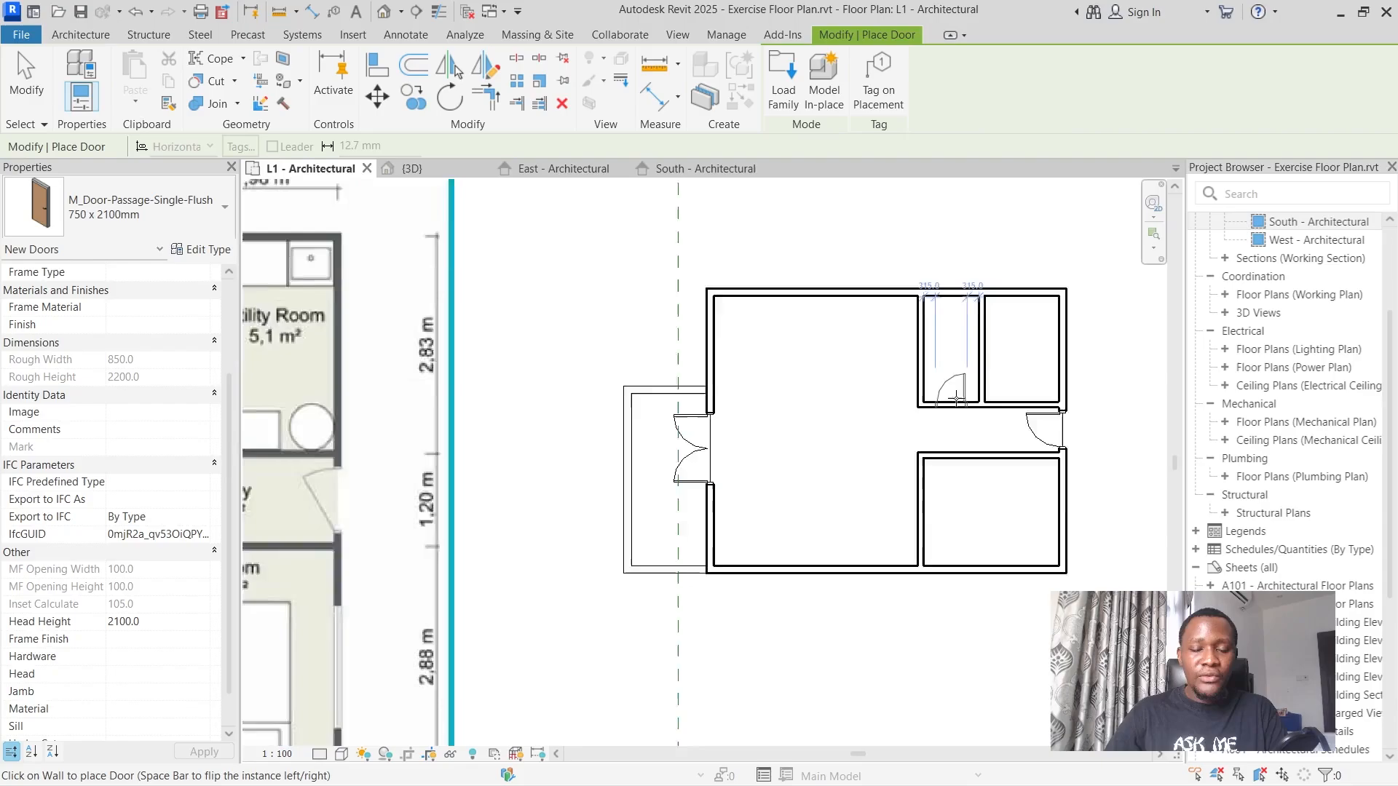
pyautogui.scroll(-2, 956, 398)
pyautogui.scroll(3, 969, 389)
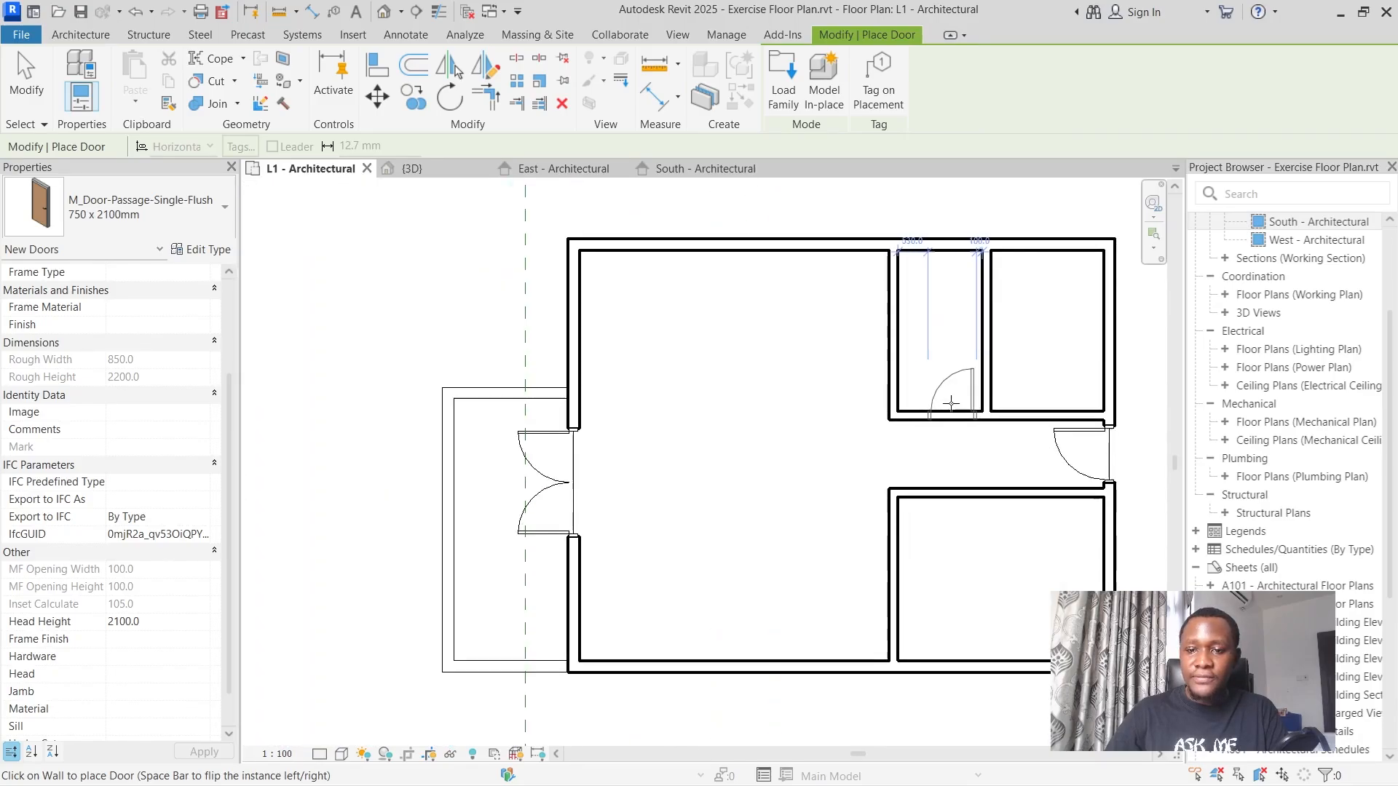
pyautogui.click(951, 404)
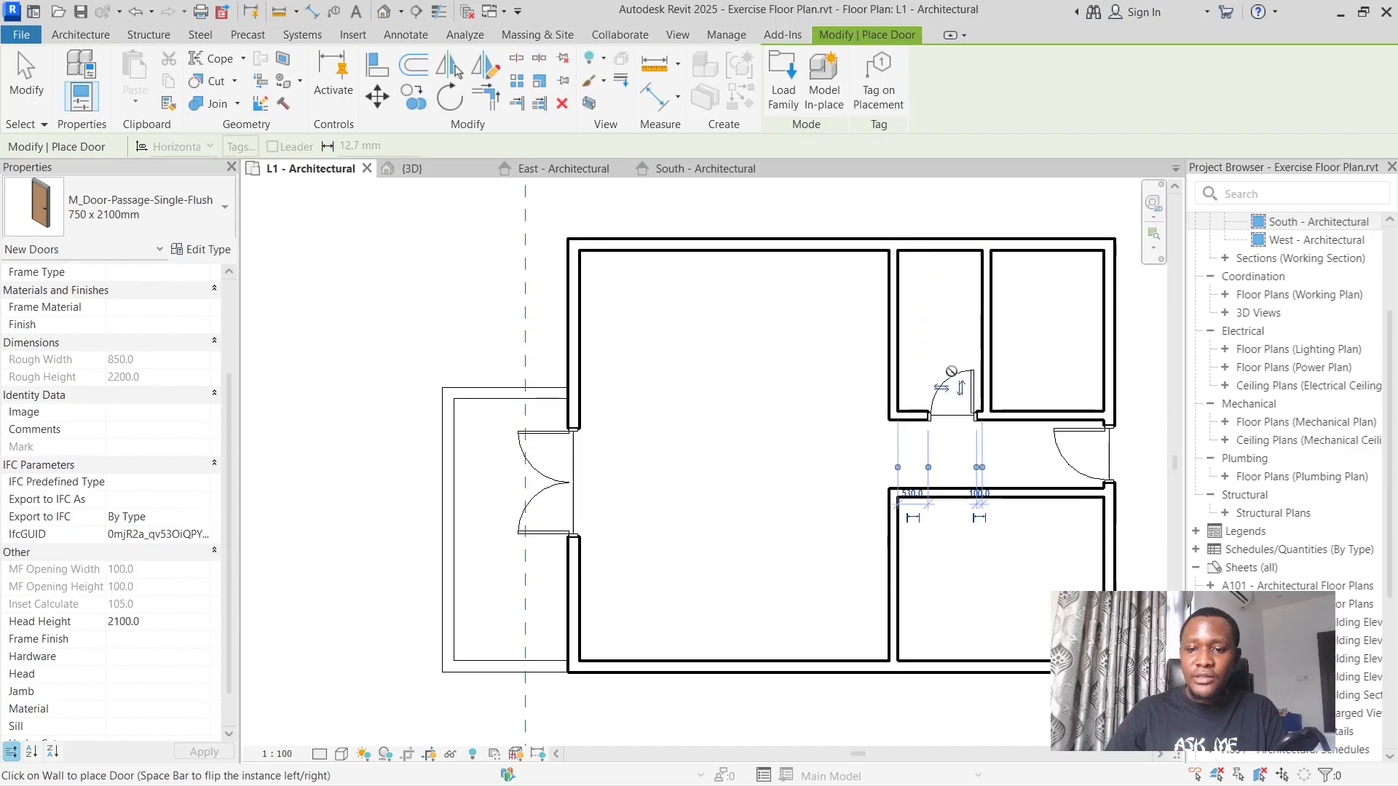
pyautogui.scroll(-2, 967, 379)
pyautogui.scroll(-2, 996, 401)
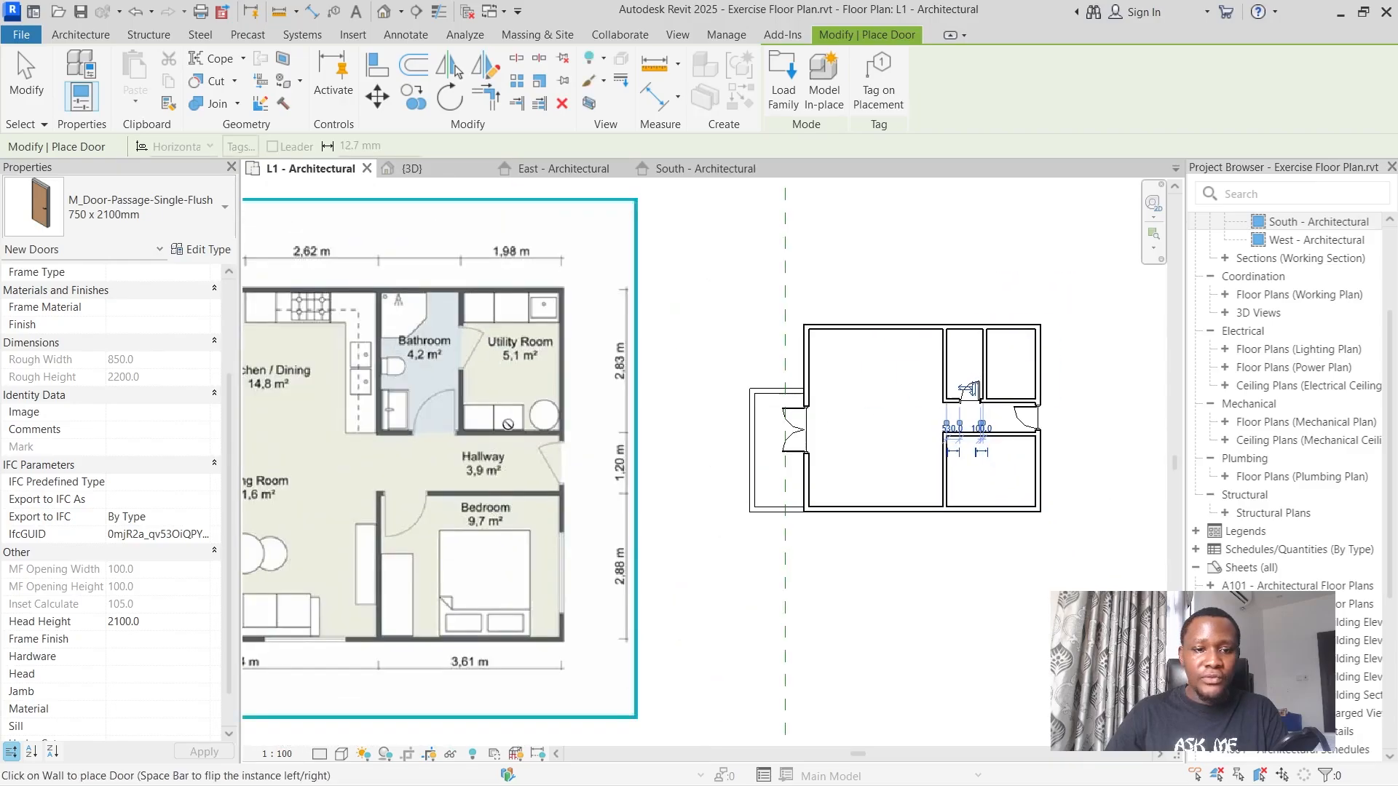
# Place an M_Door-Passage-Single-Flush 750 x 2100mm door between bathroom and utility room, opening into the utility room, about 600 mm from the upper exterior wall.
pyautogui.scroll(3, 856, 358)
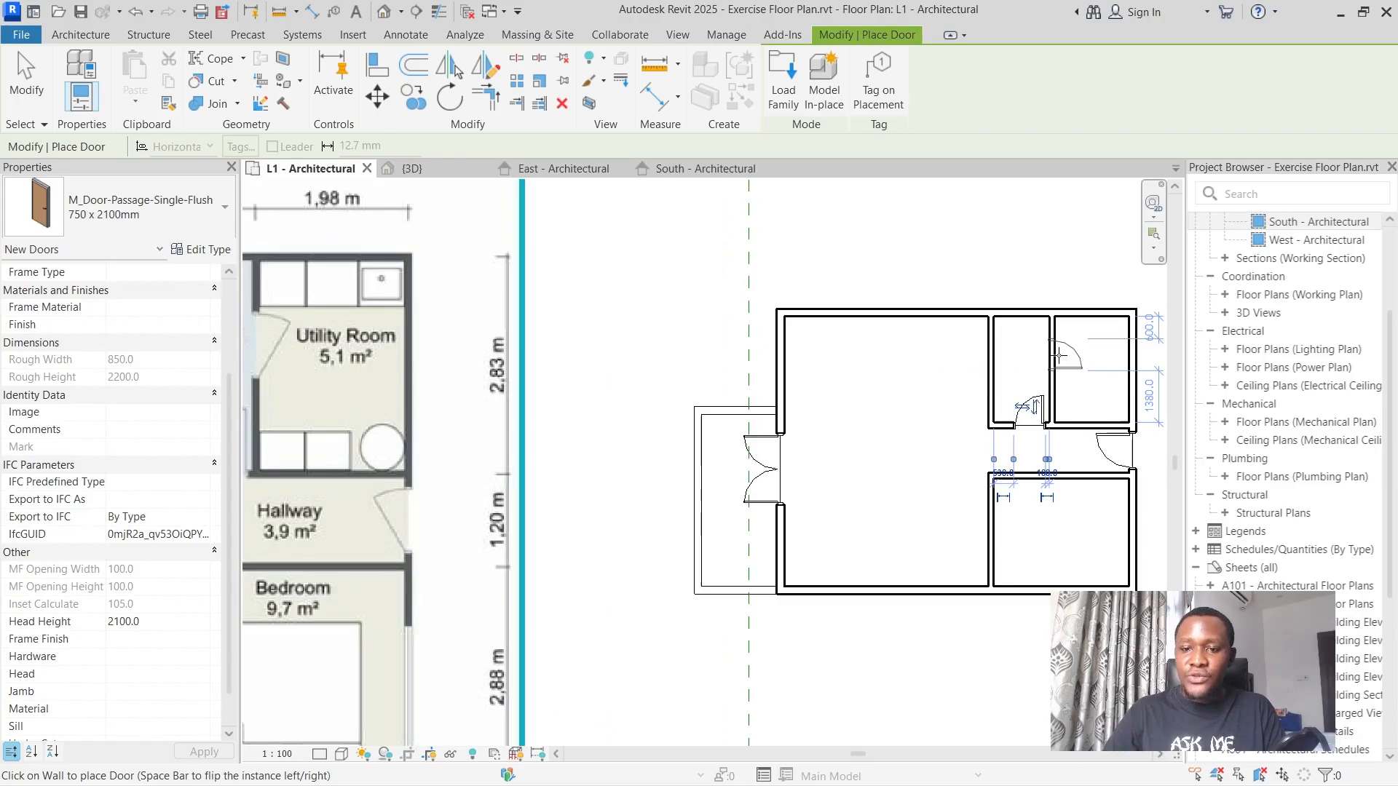
pyautogui.scroll(-2, 1056, 368)
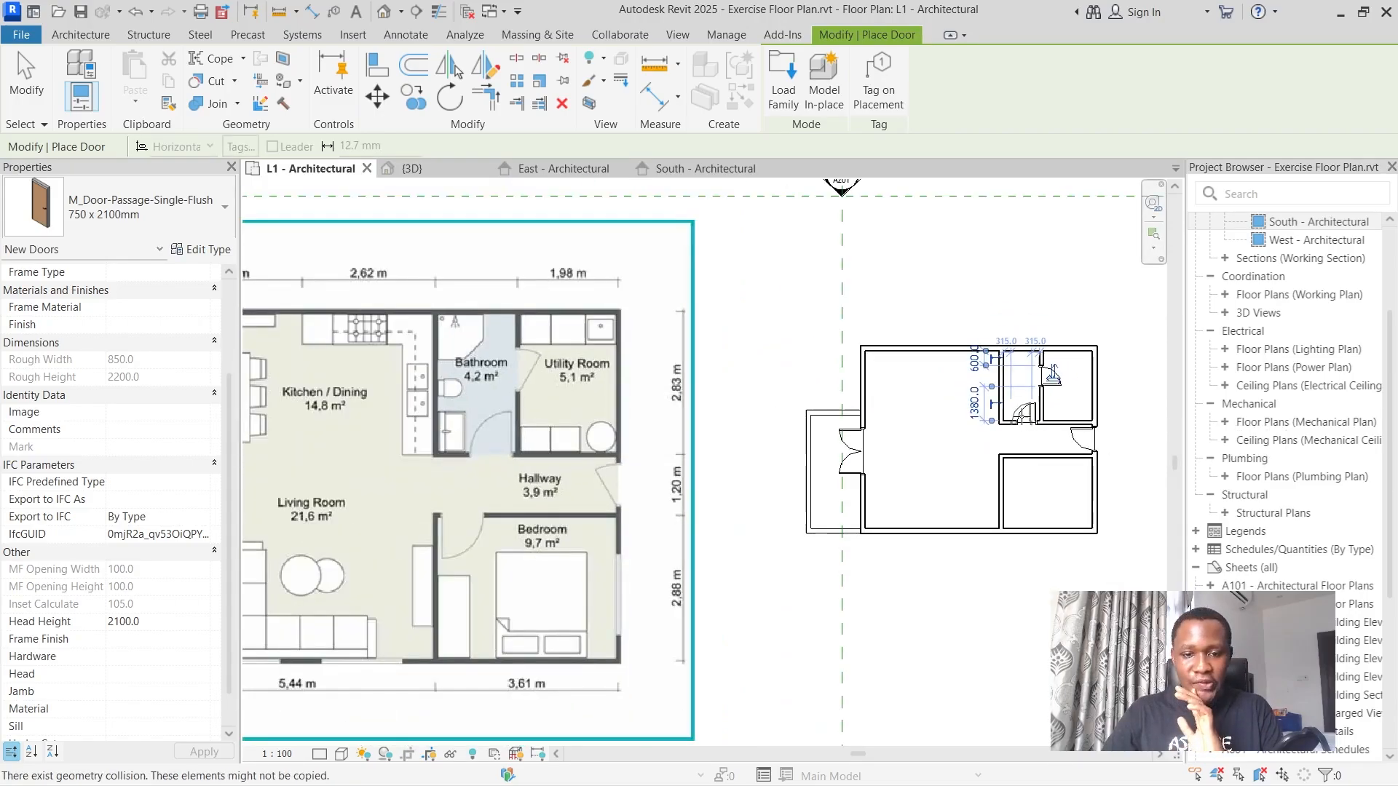
# Place an M_Door-Passage-Single-Flush 900 x 2100mm door between hallway and bedroom, opening into the bedroom, about 100 mm from the living room wall.
pyautogui.click(153, 201)
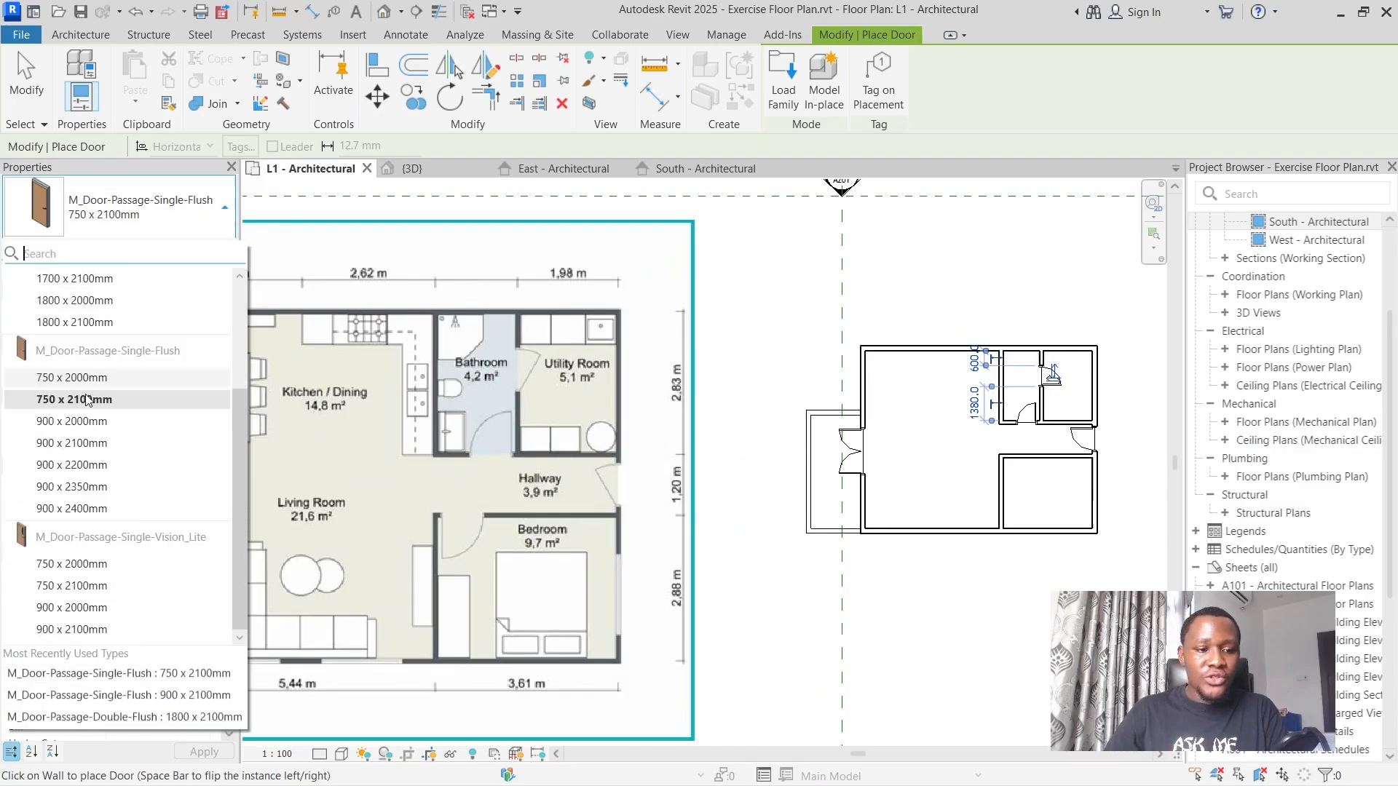
pyautogui.click(81, 443)
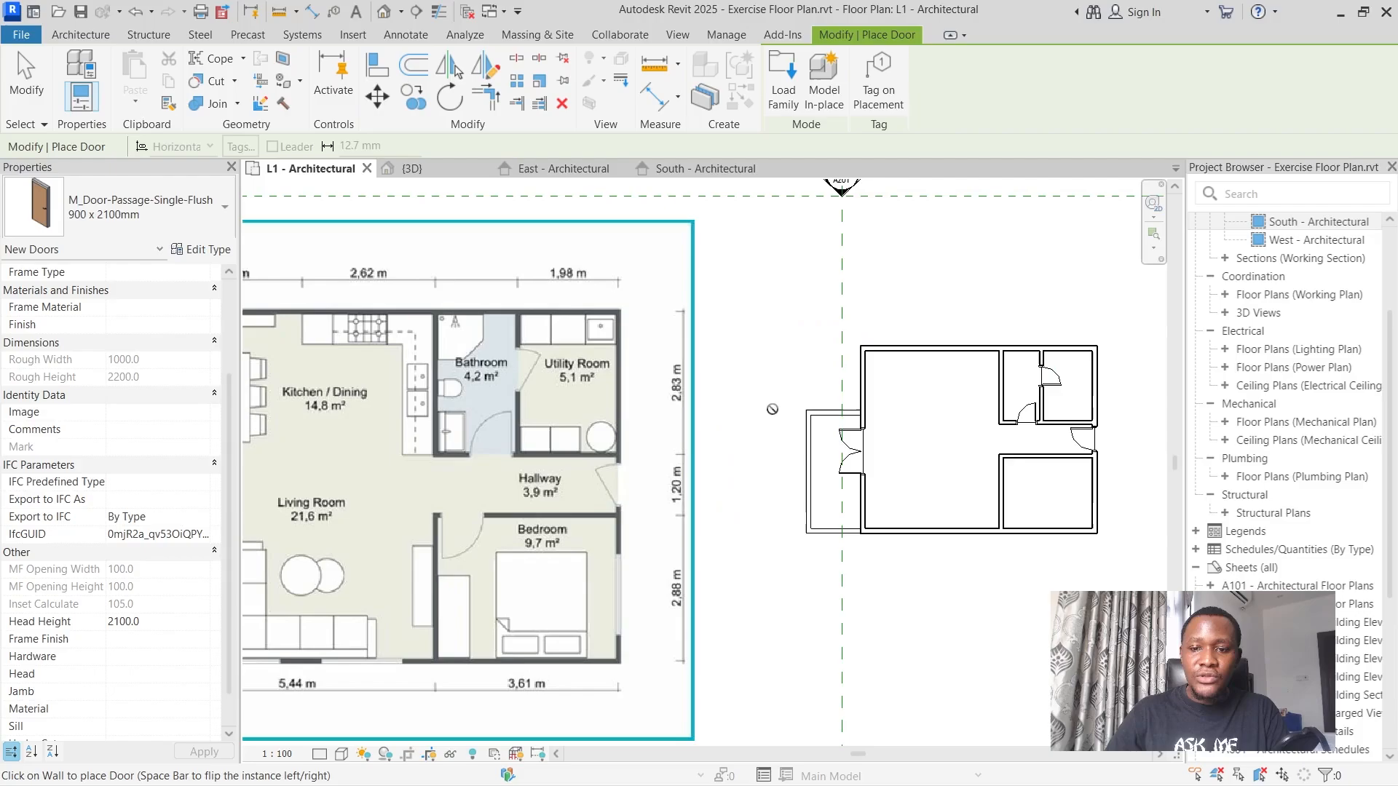
pyautogui.scroll(-3, 883, 455)
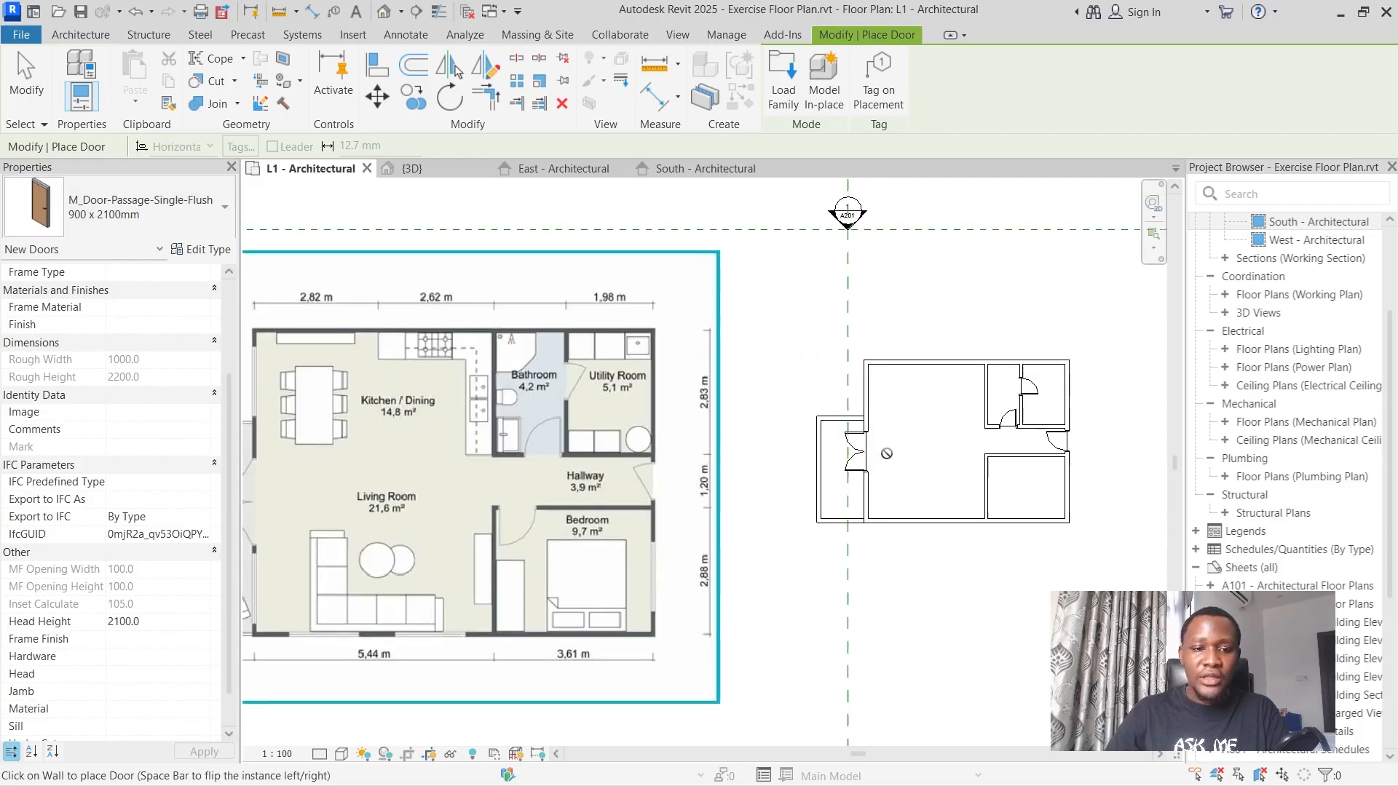
pyautogui.scroll(5, 959, 453)
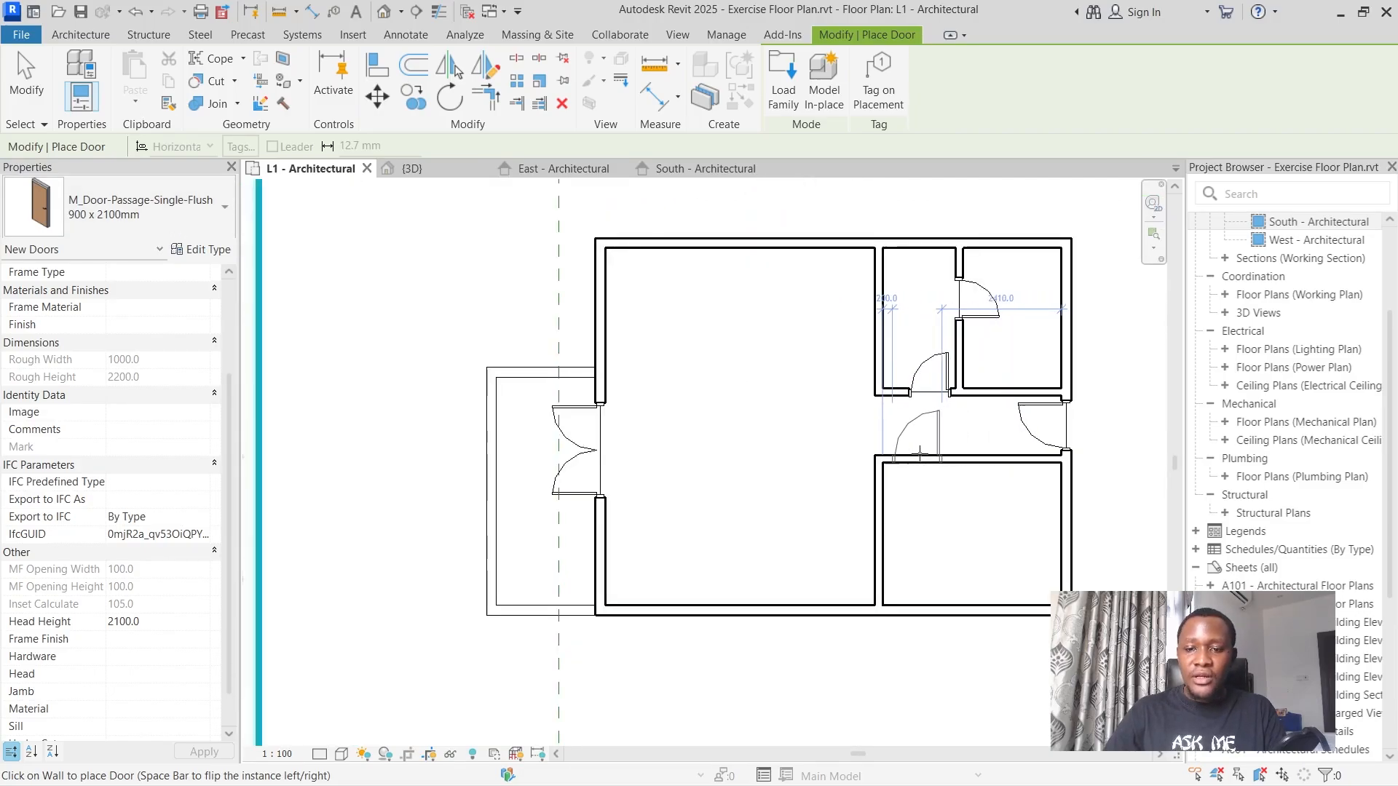
pyautogui.press('space')
pyautogui.scroll(-2, 955, 447)
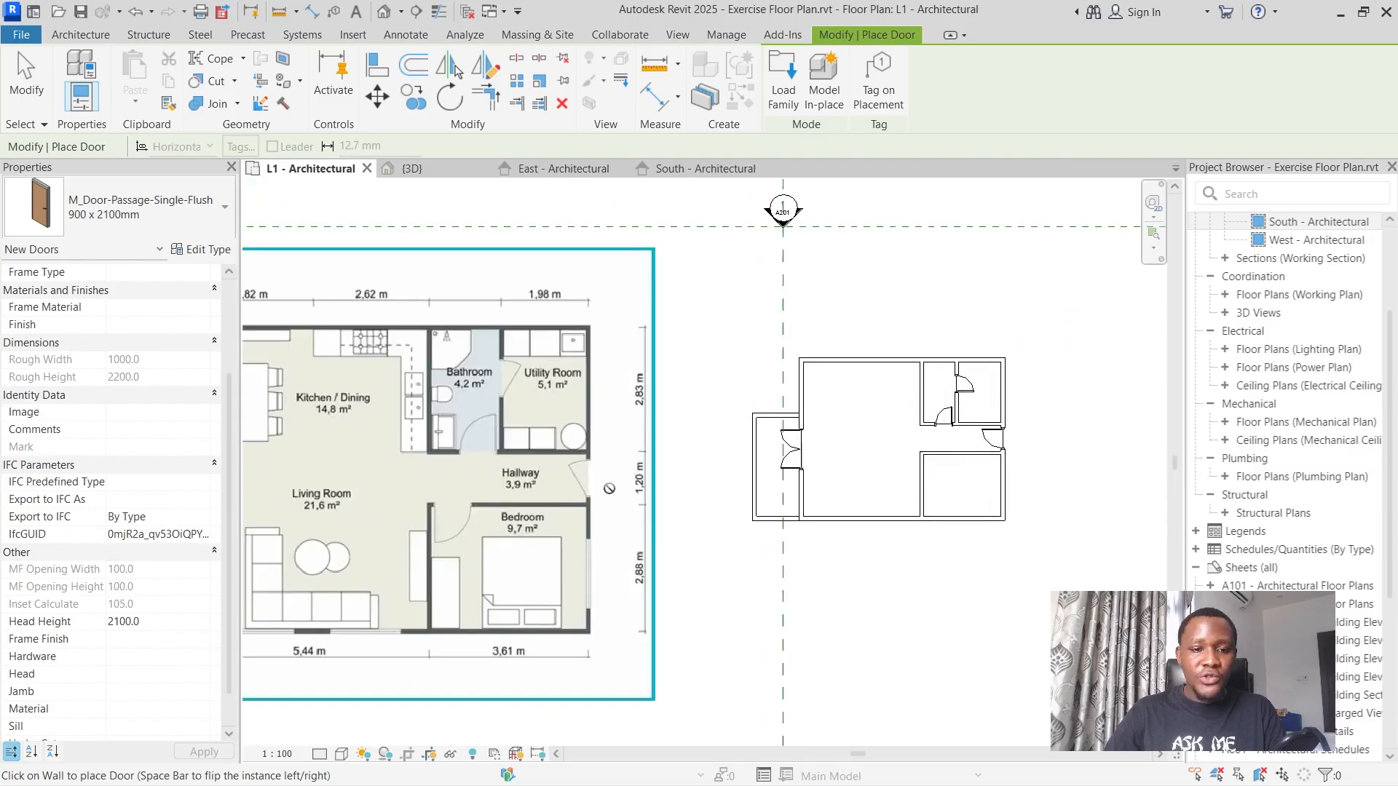
pyautogui.scroll(2, 962, 470)
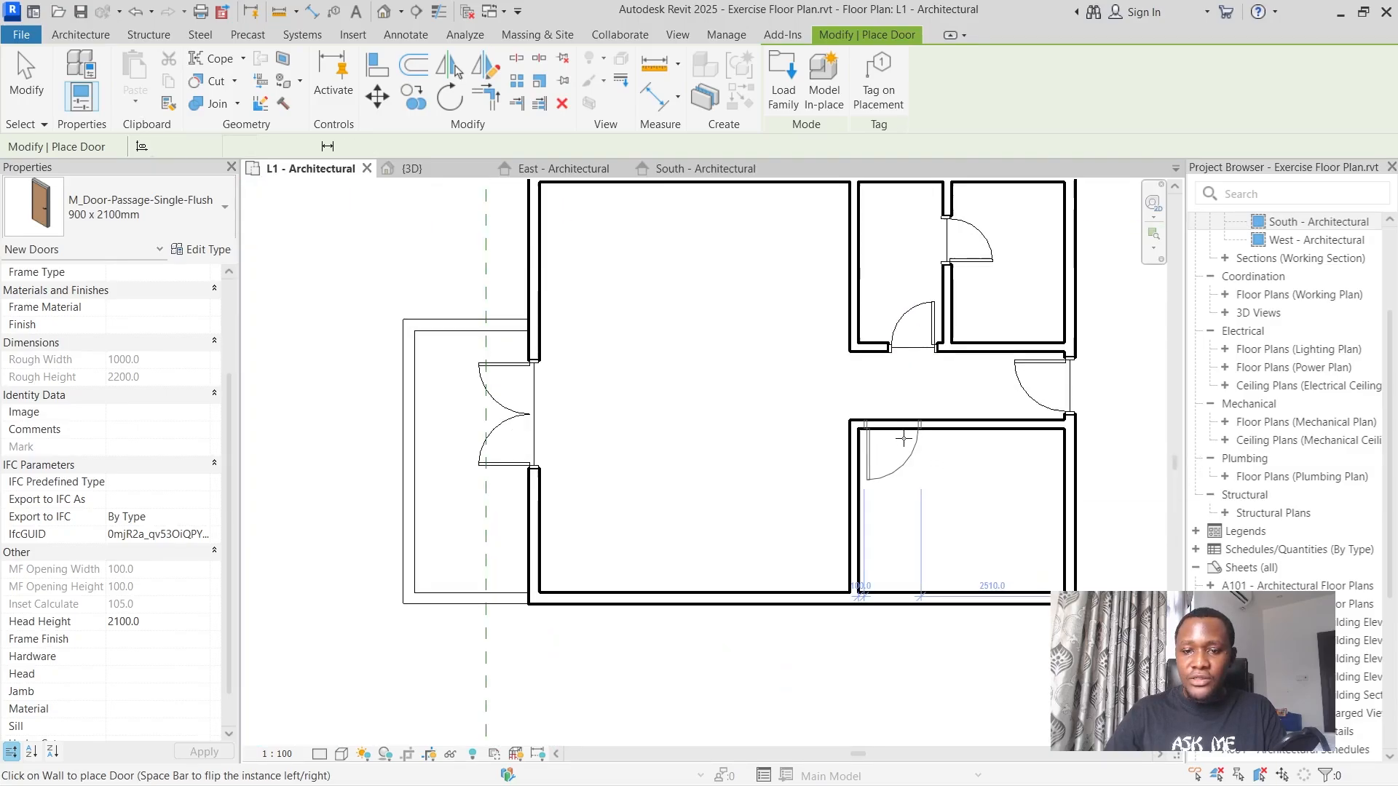
pyautogui.scroll(-3, 866, 459)
pyautogui.scroll(-2, 934, 471)
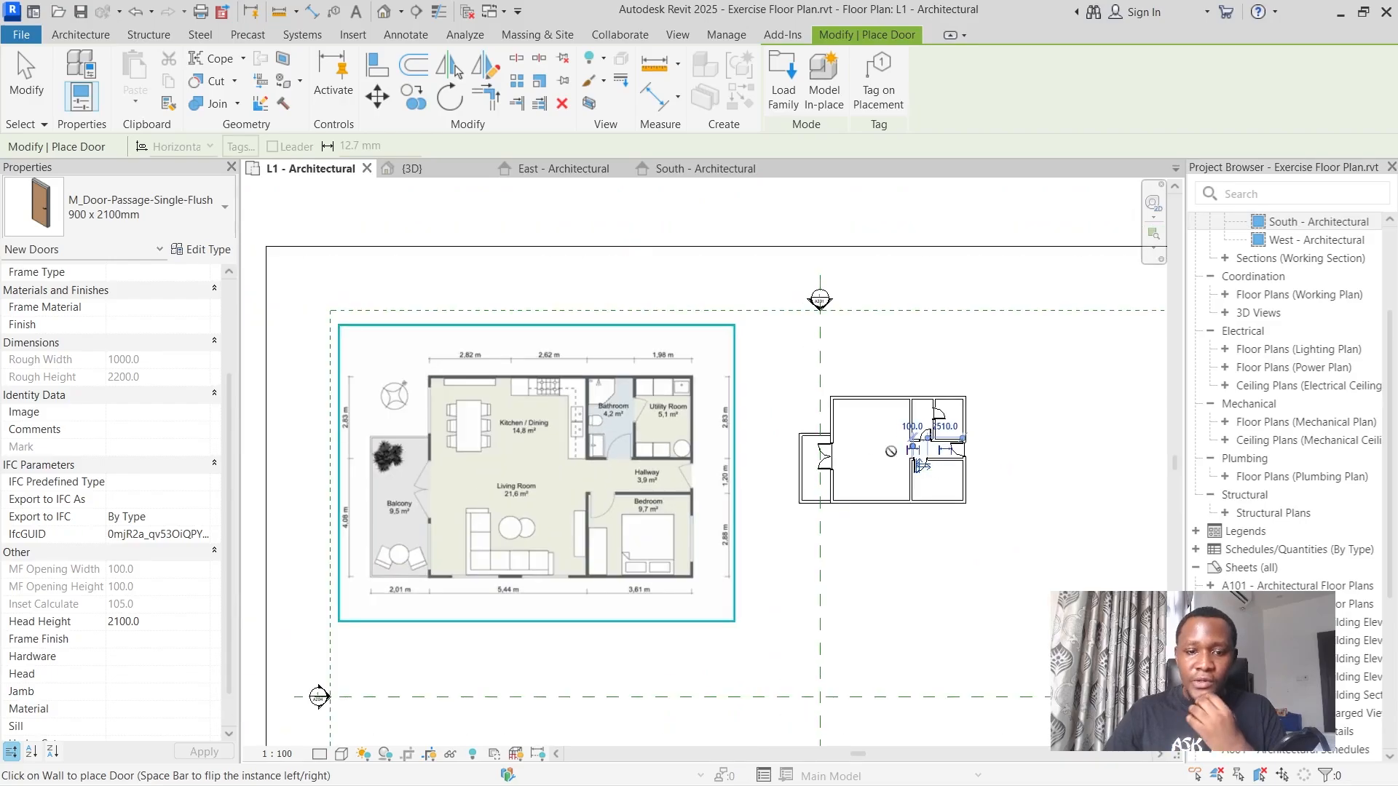
pyautogui.scroll(2, 845, 433)
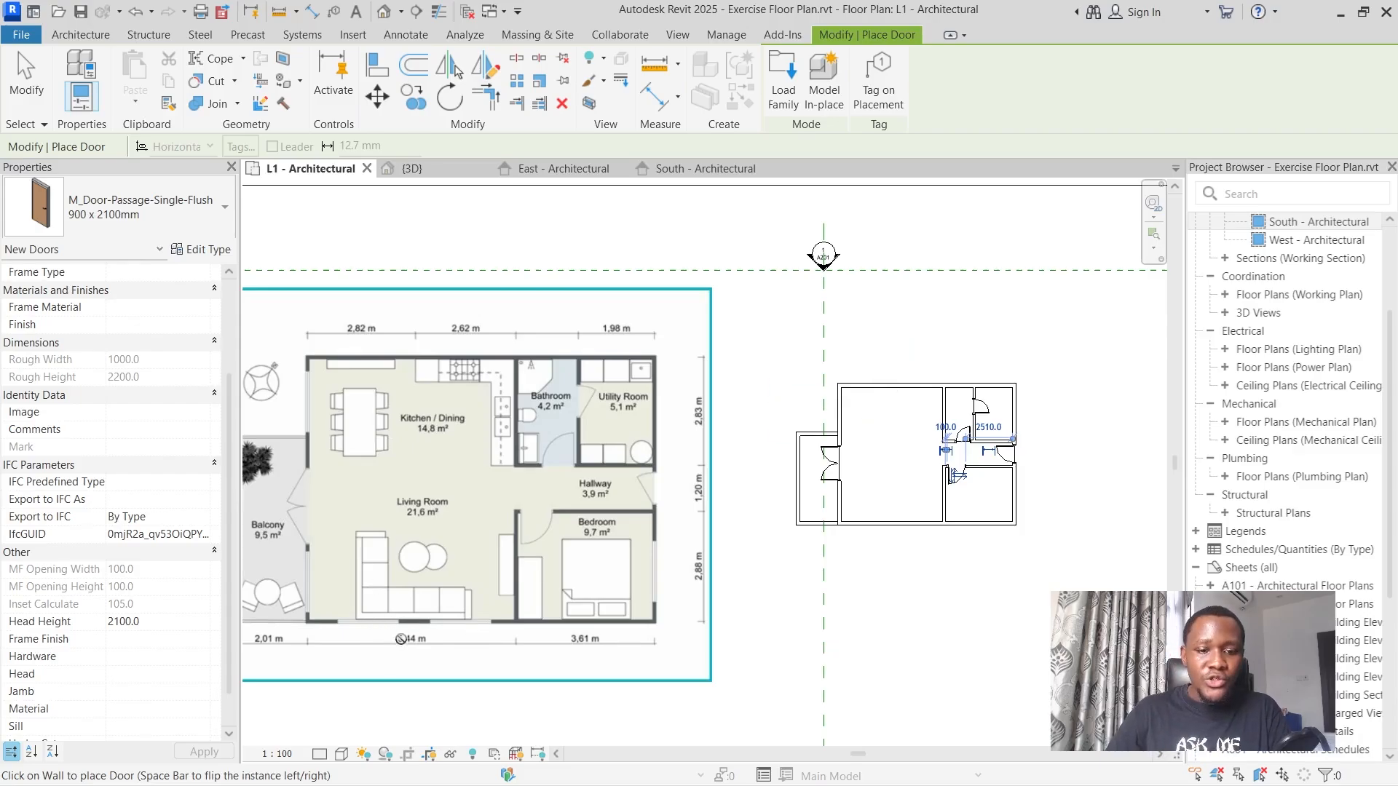
pyautogui.scroll(-2, 480, 611)
pyautogui.scroll(5, 508, 606)
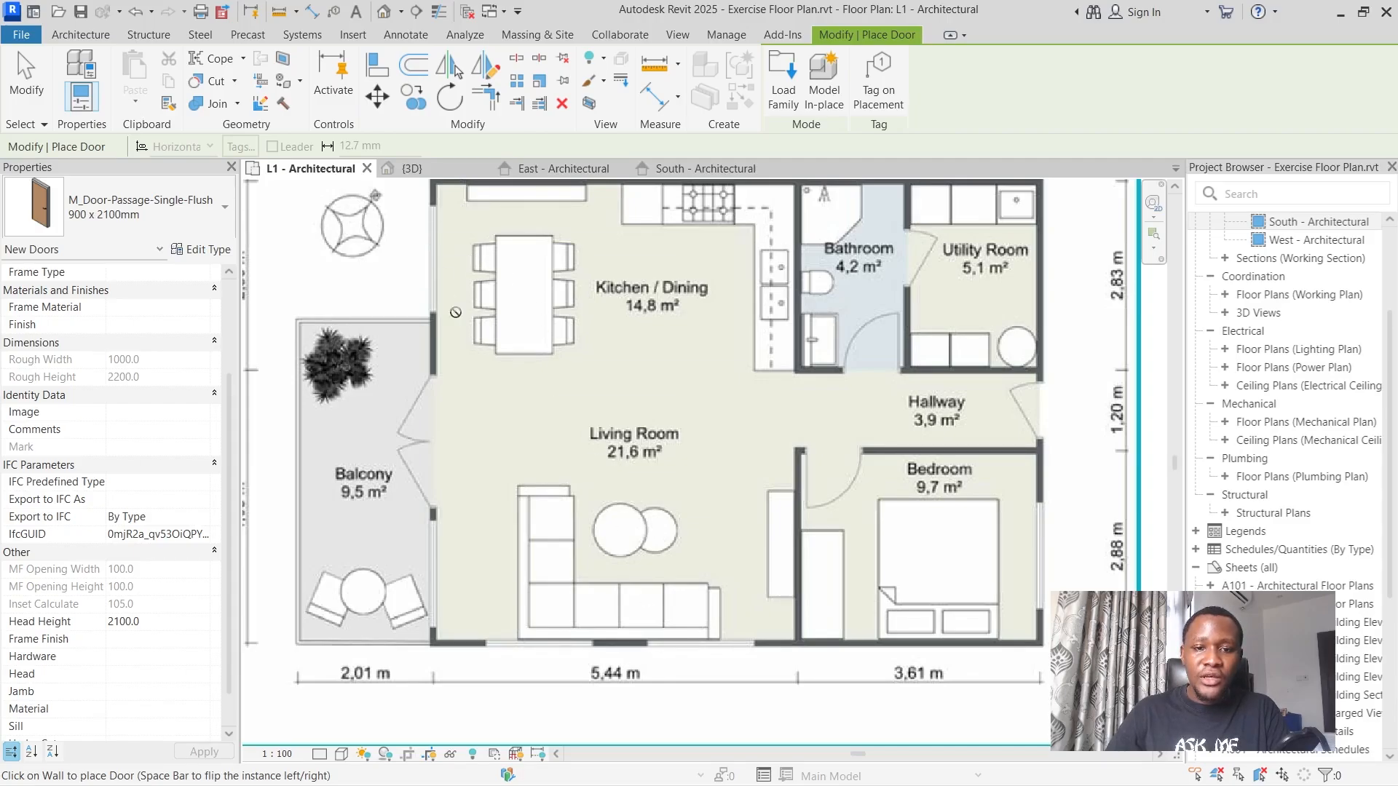
pyautogui.scroll(-2, 546, 433)
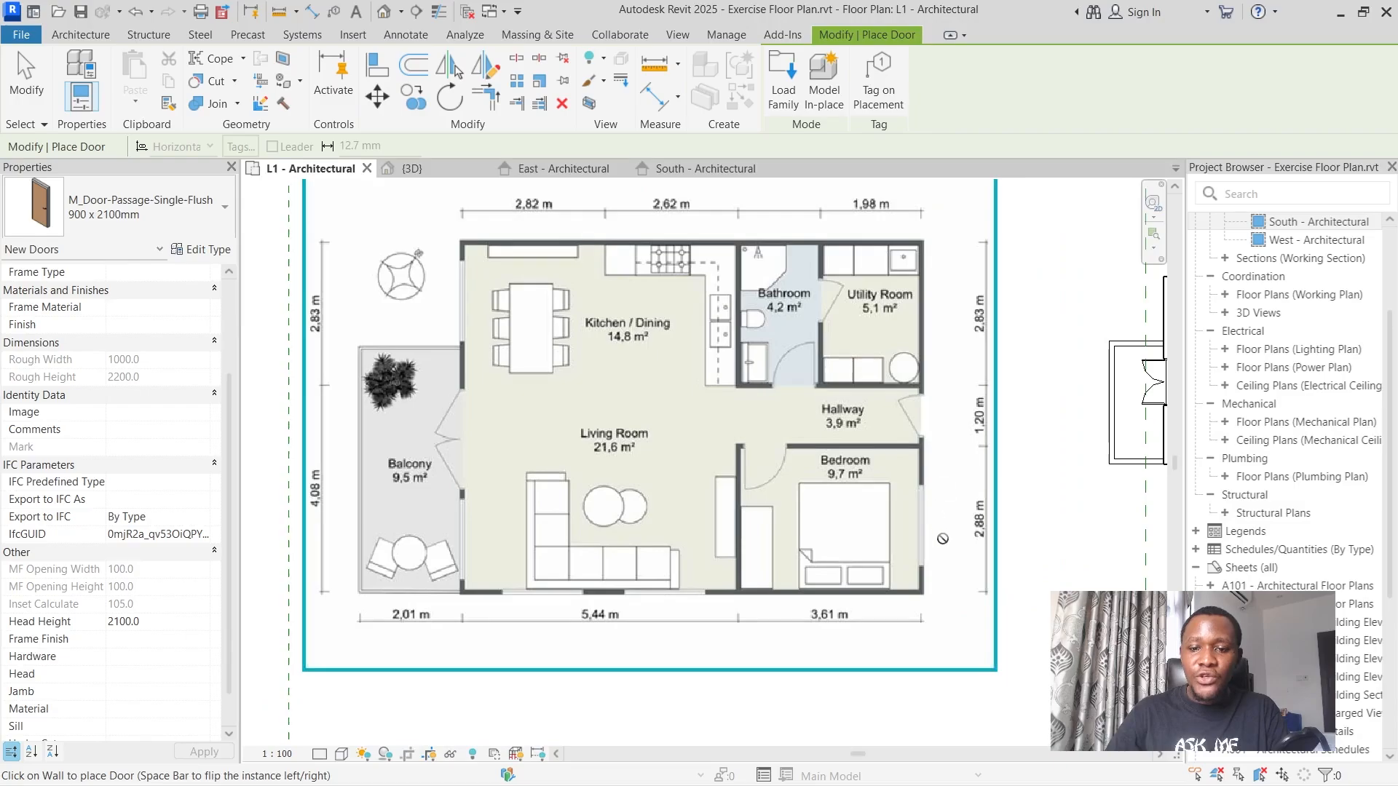
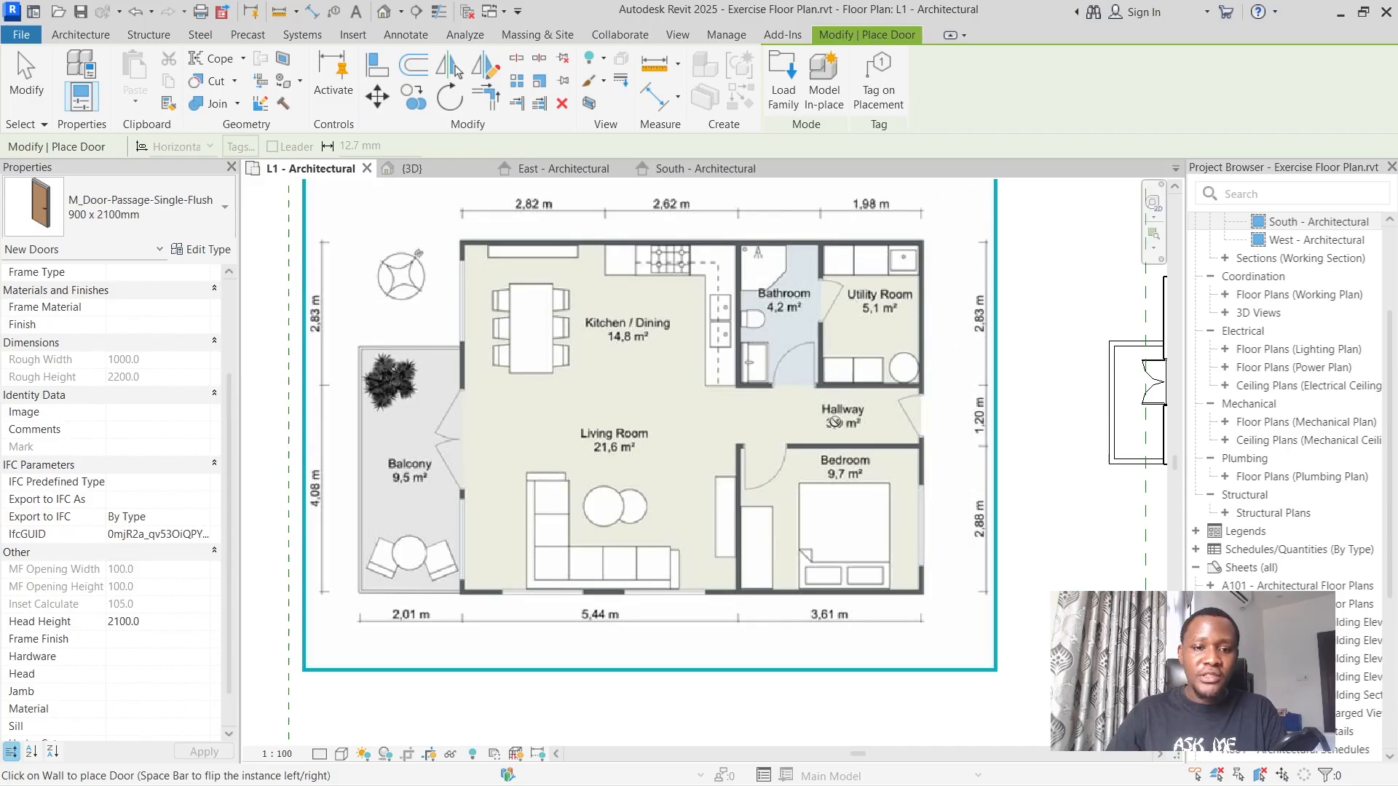
# Start the Window command, check the available types and begin loading additional window families.
pyautogui.click(91, 36)
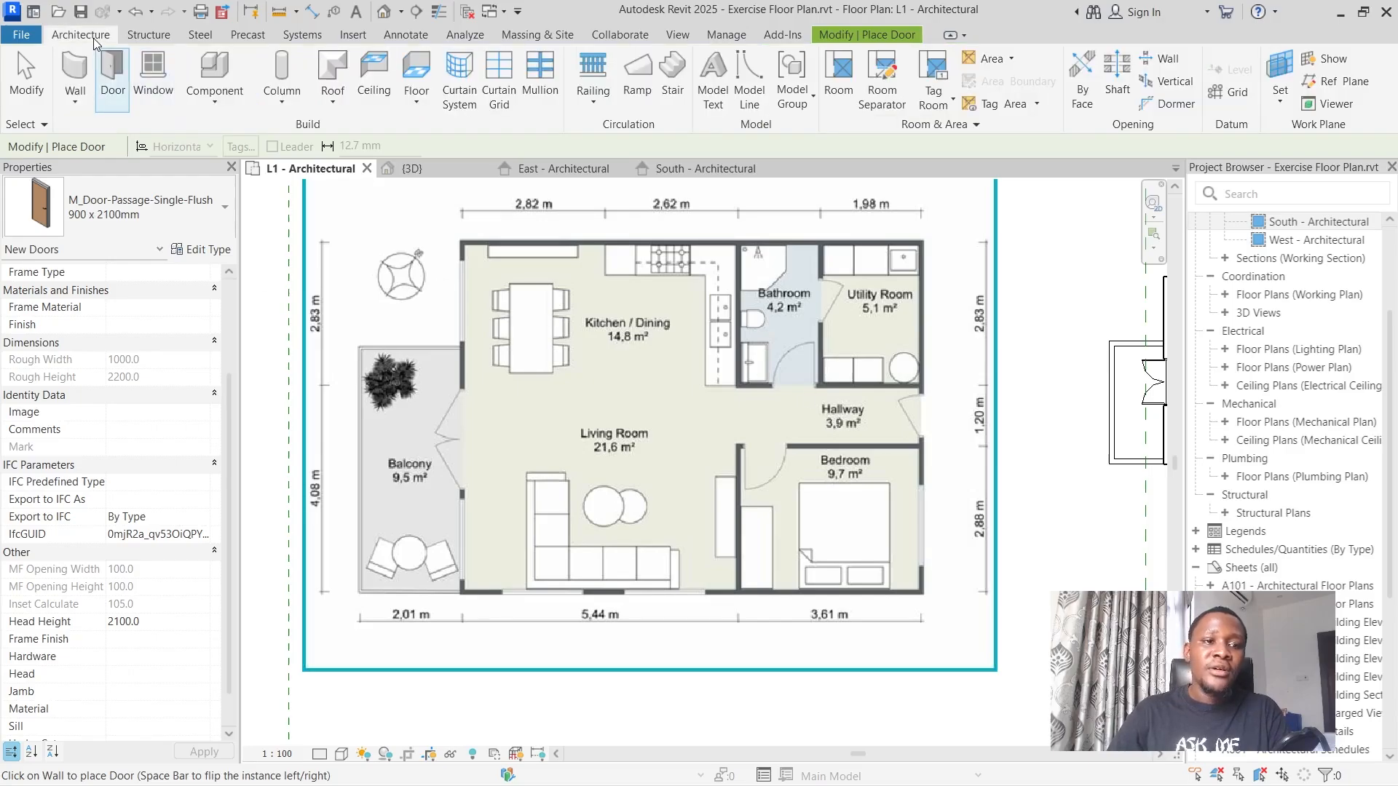
pyautogui.click(156, 86)
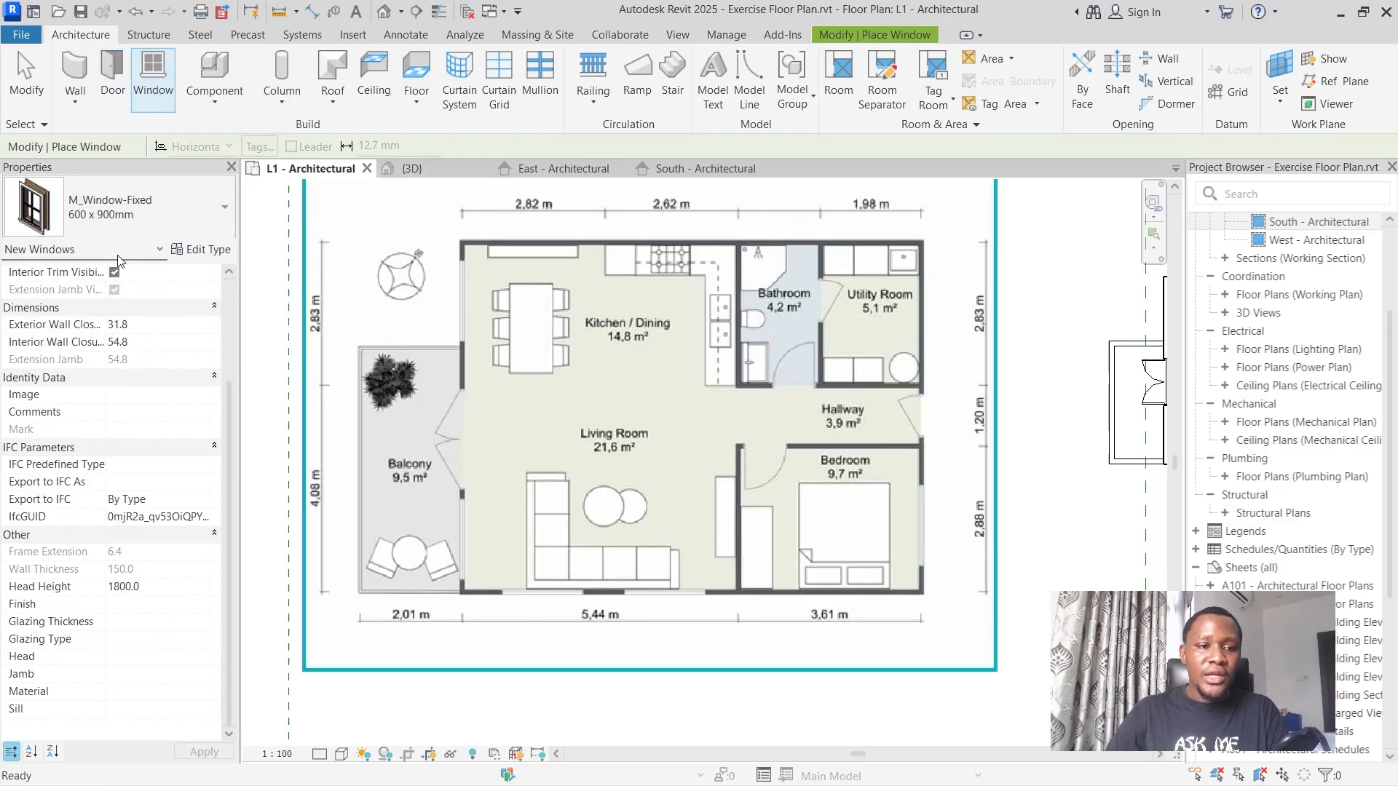
pyautogui.click(117, 209)
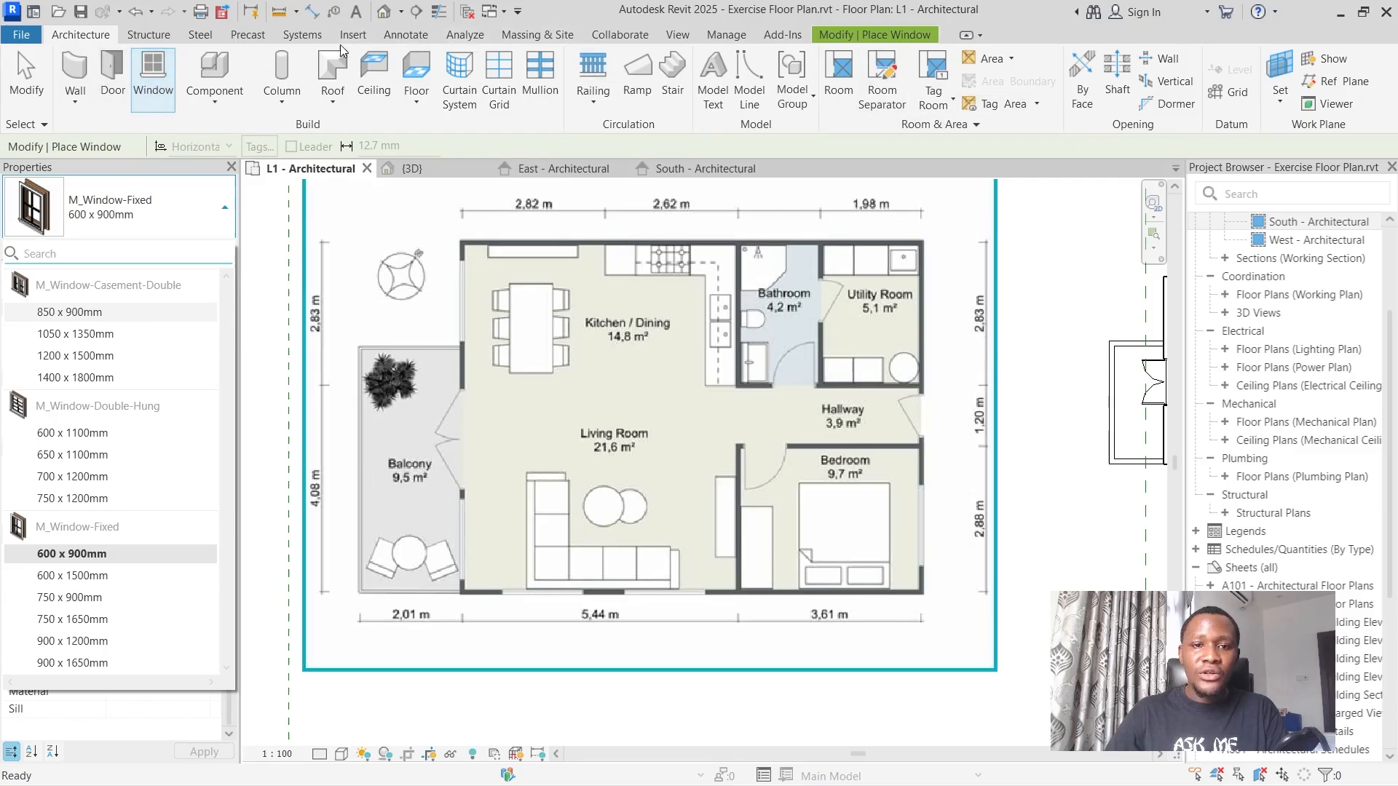
pyautogui.click(159, 165)
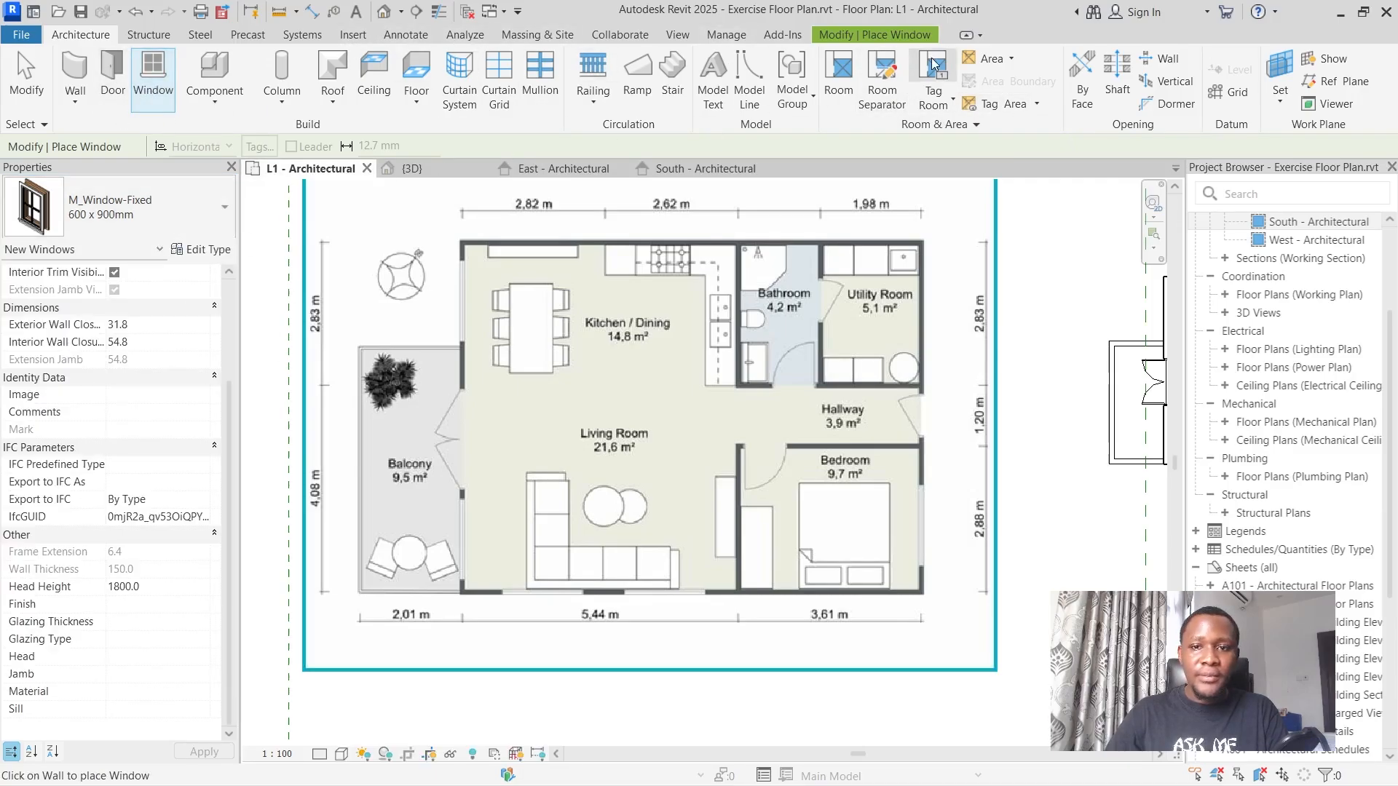
pyautogui.click(899, 35)
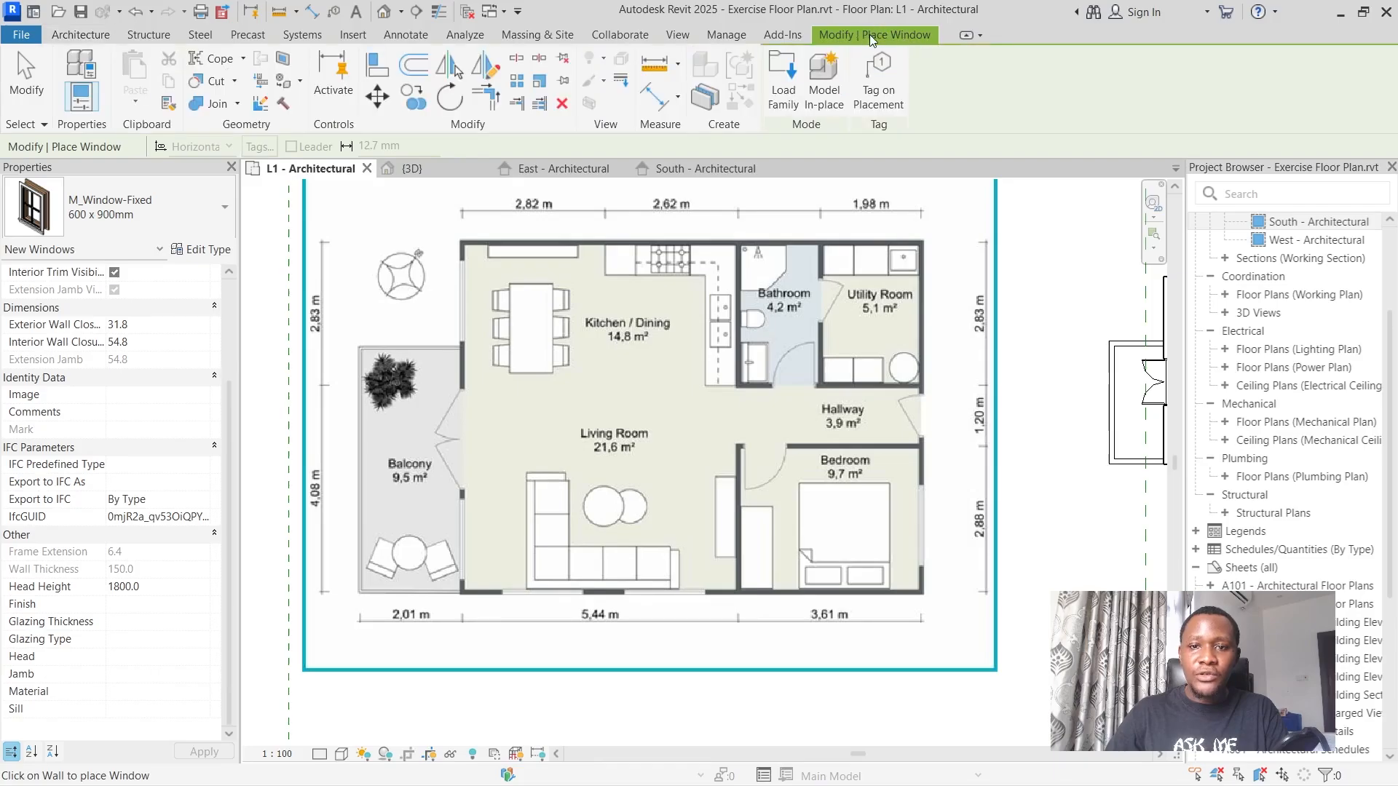
pyautogui.click(785, 105)
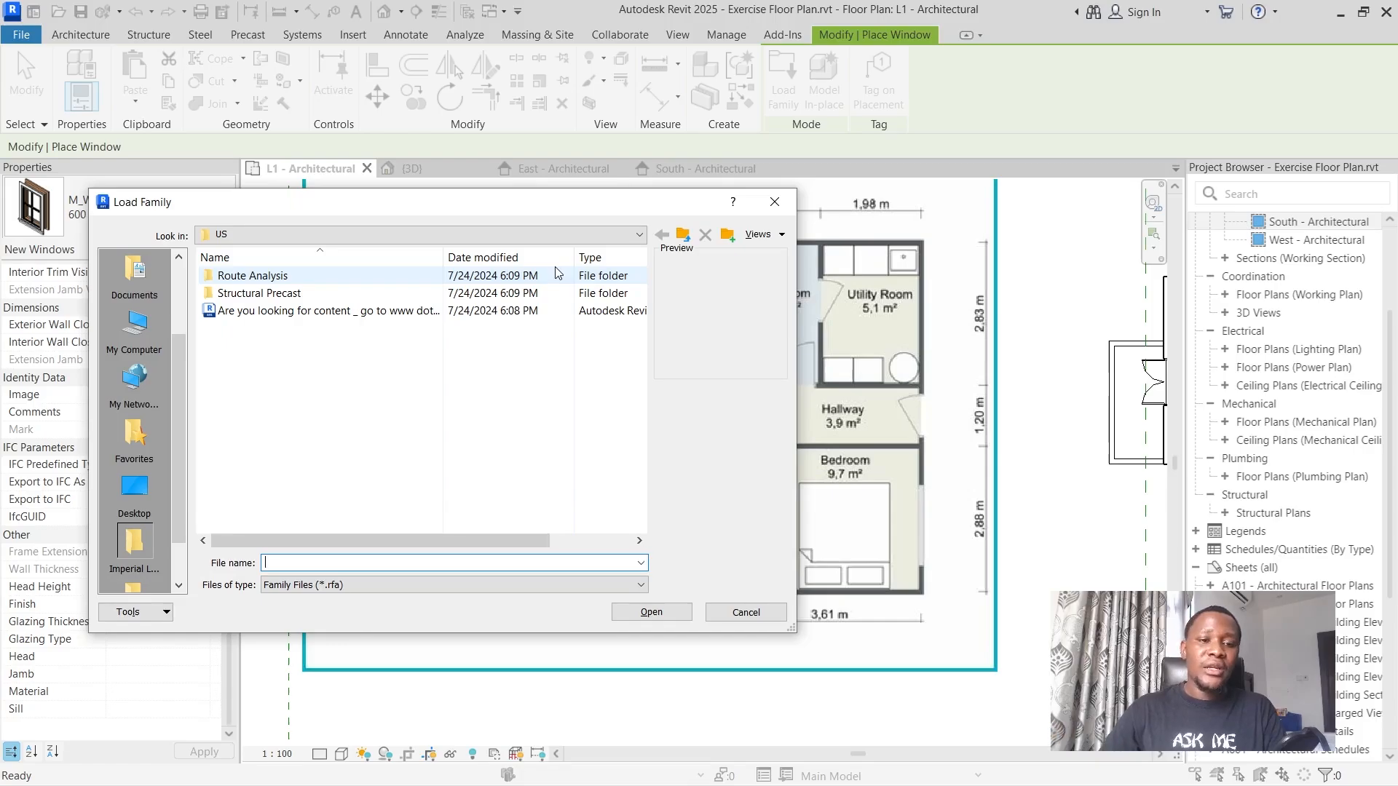
pyautogui.click(684, 235)
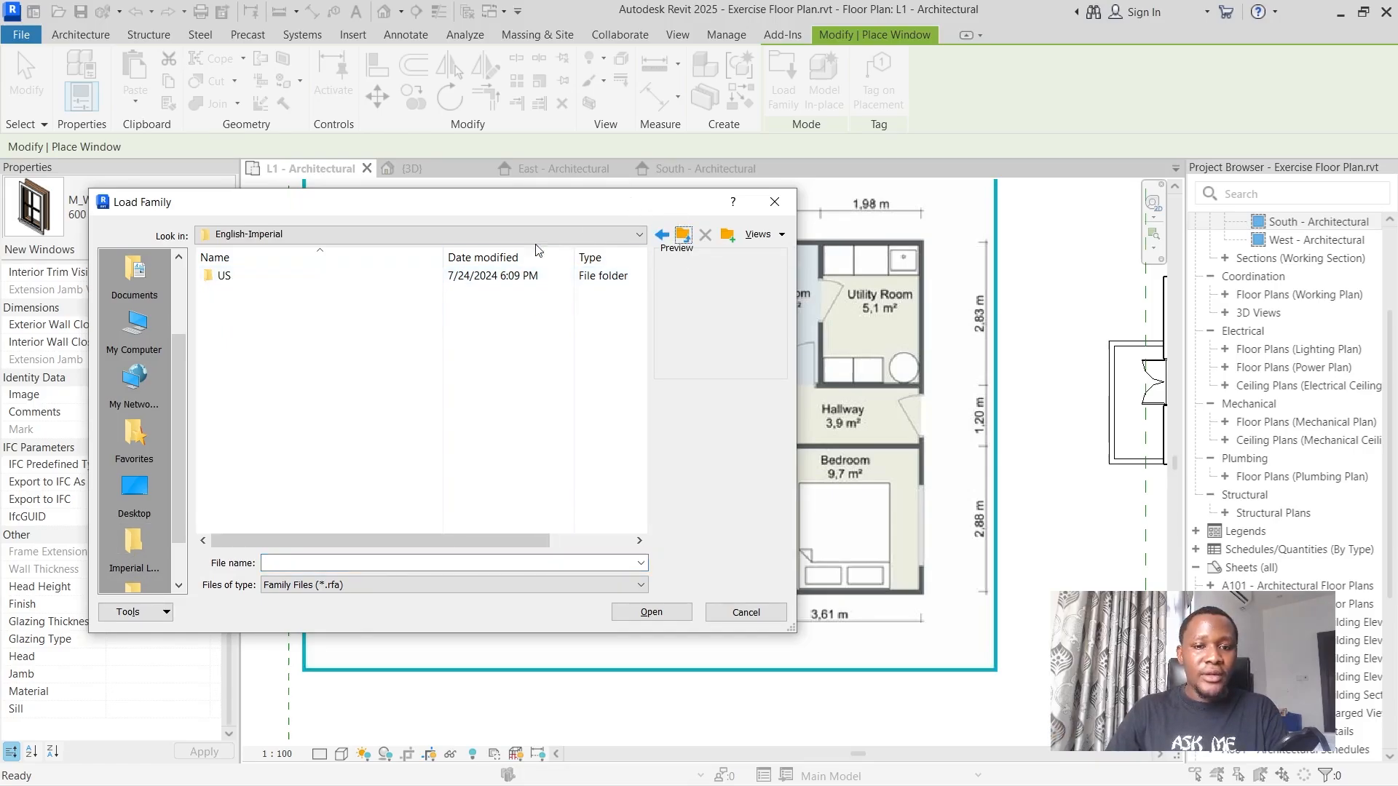
pyautogui.click(683, 234)
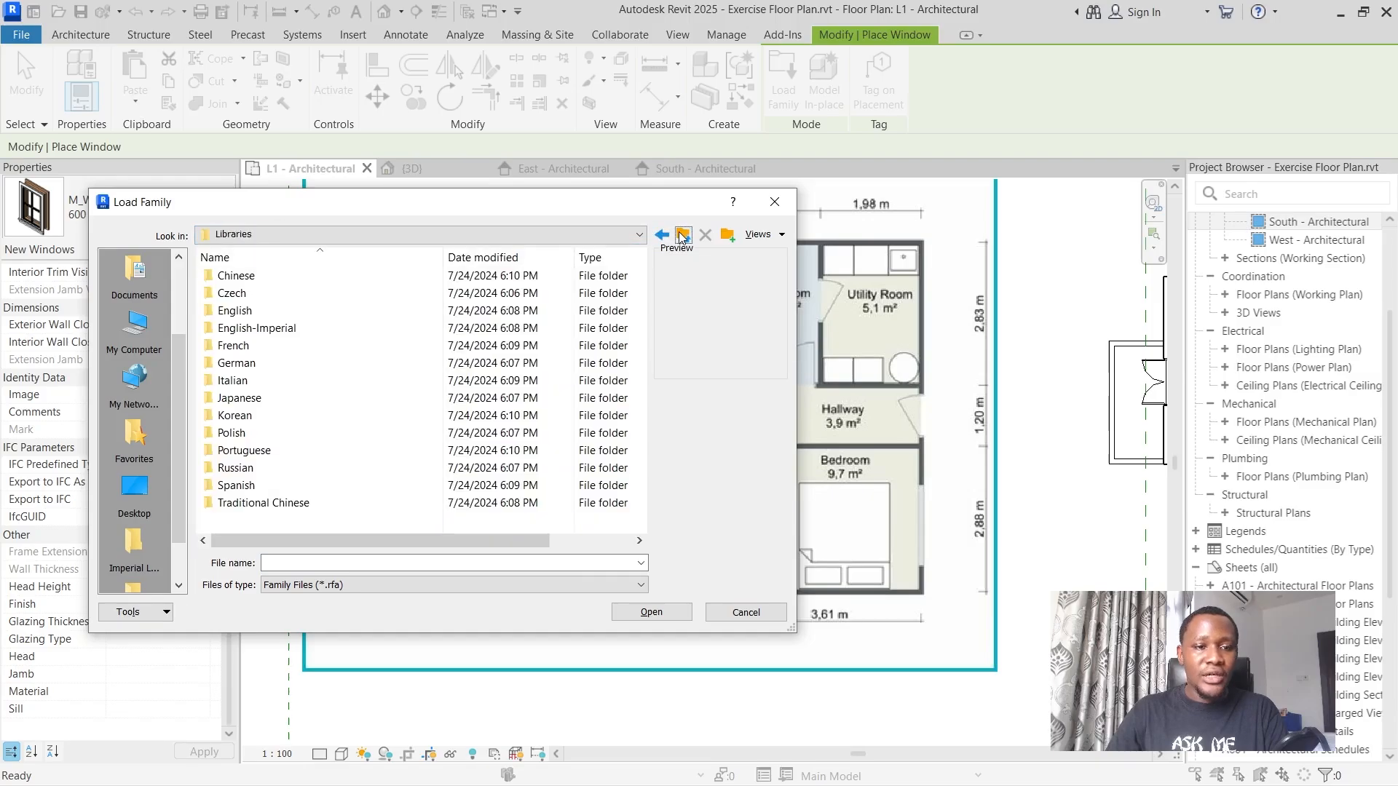
pyautogui.click(682, 234)
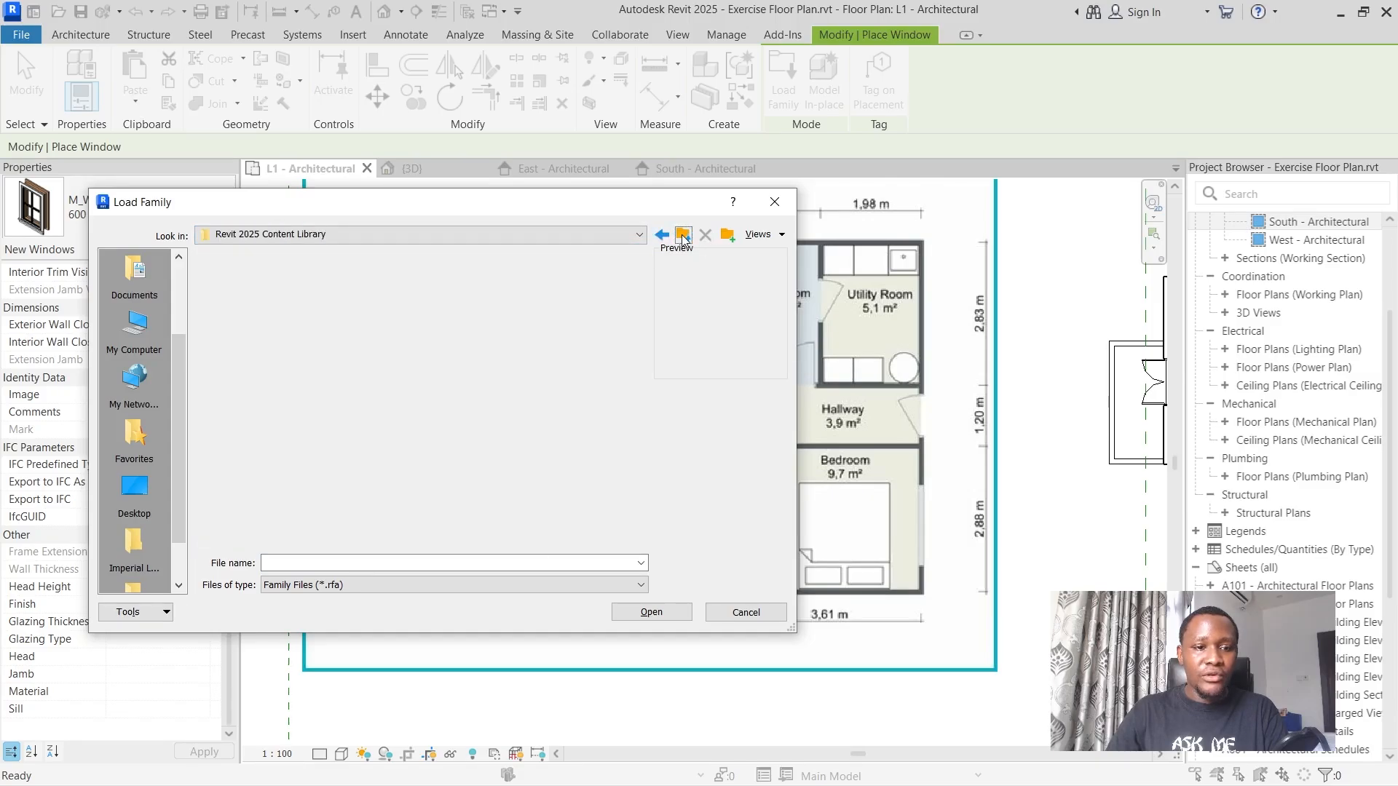
pyautogui.doubleClick(238, 327)
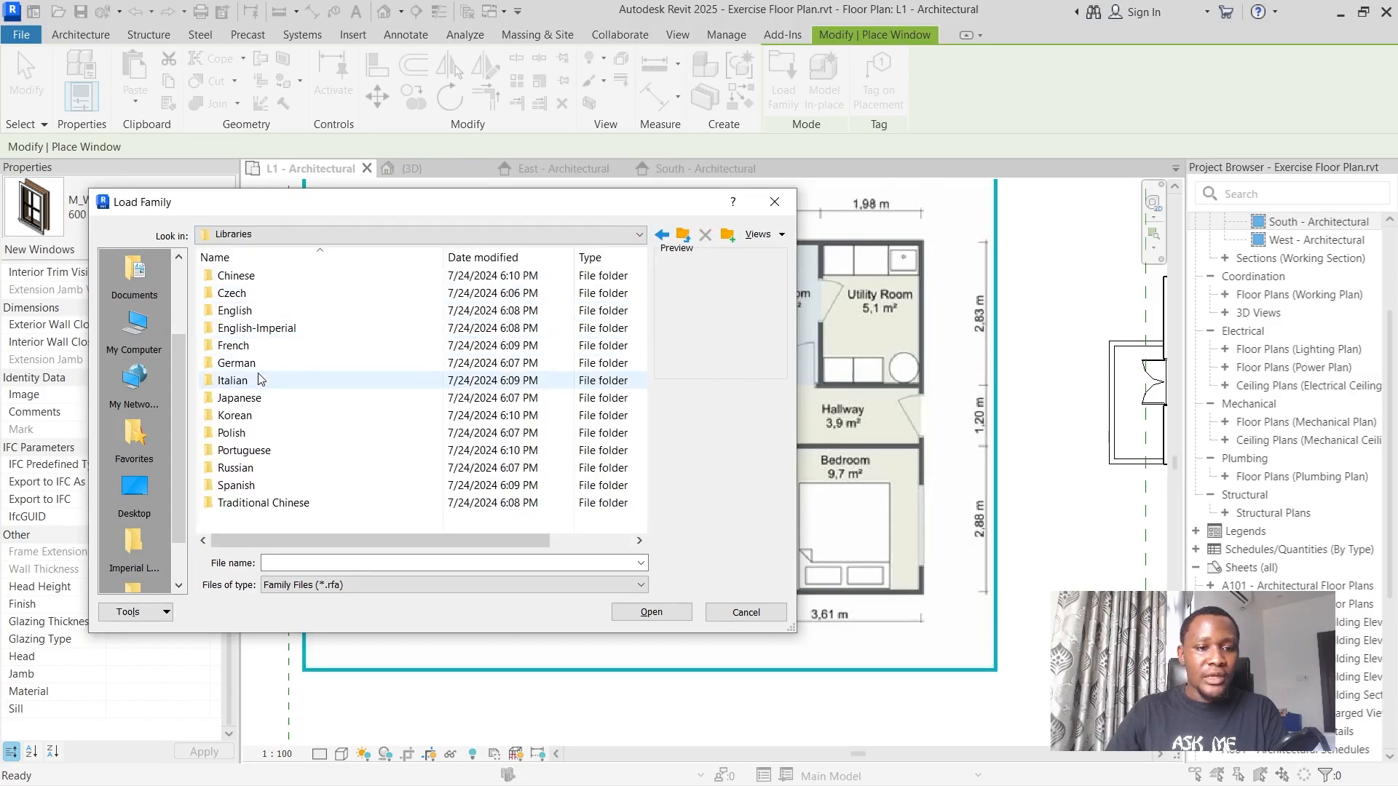
pyautogui.doubleClick(257, 314)
pyautogui.doubleClick(247, 275)
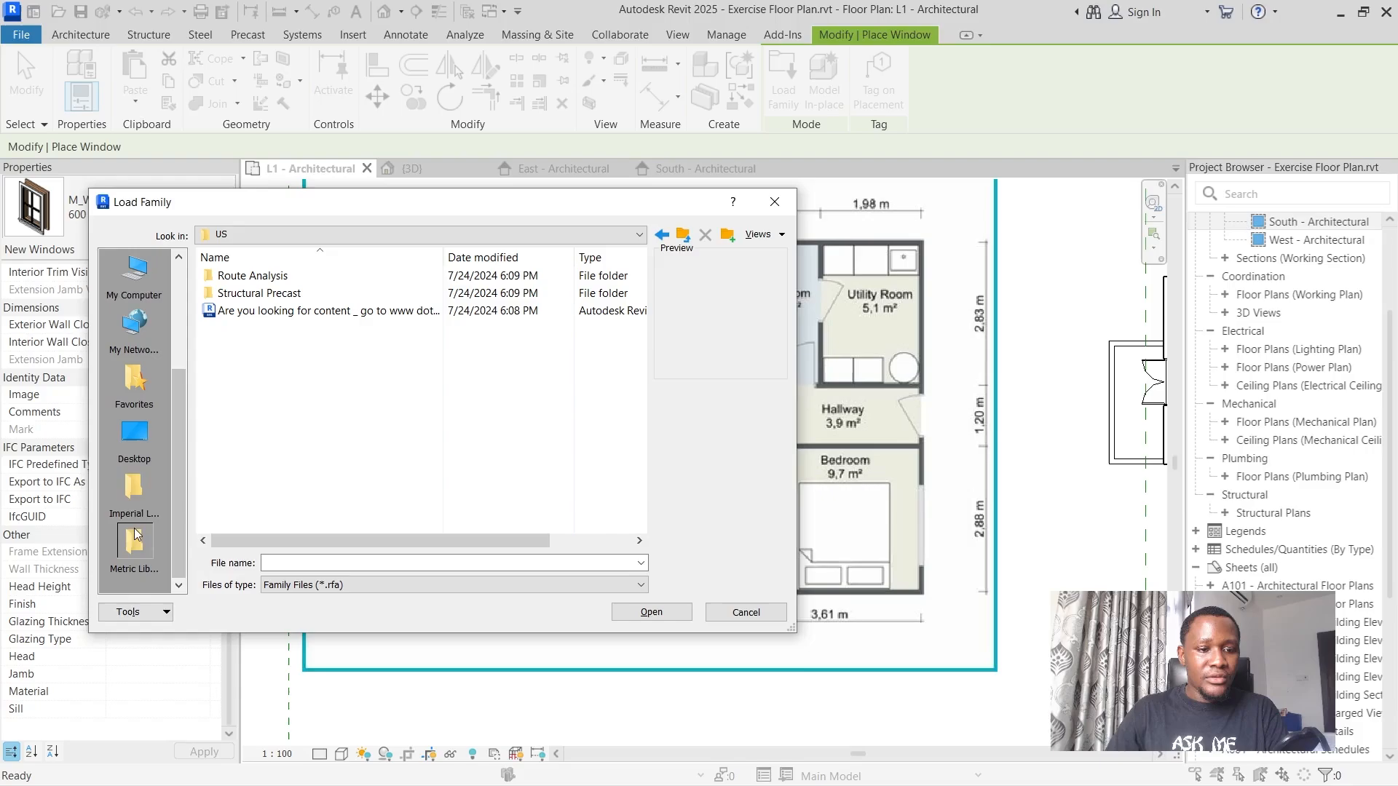
pyautogui.click(135, 487)
pyautogui.moveTo(176, 423); pyautogui.dragTo(169, 320)
# Browse to the Windows folder of the English US family library for loading window families.
pyautogui.click(134, 278)
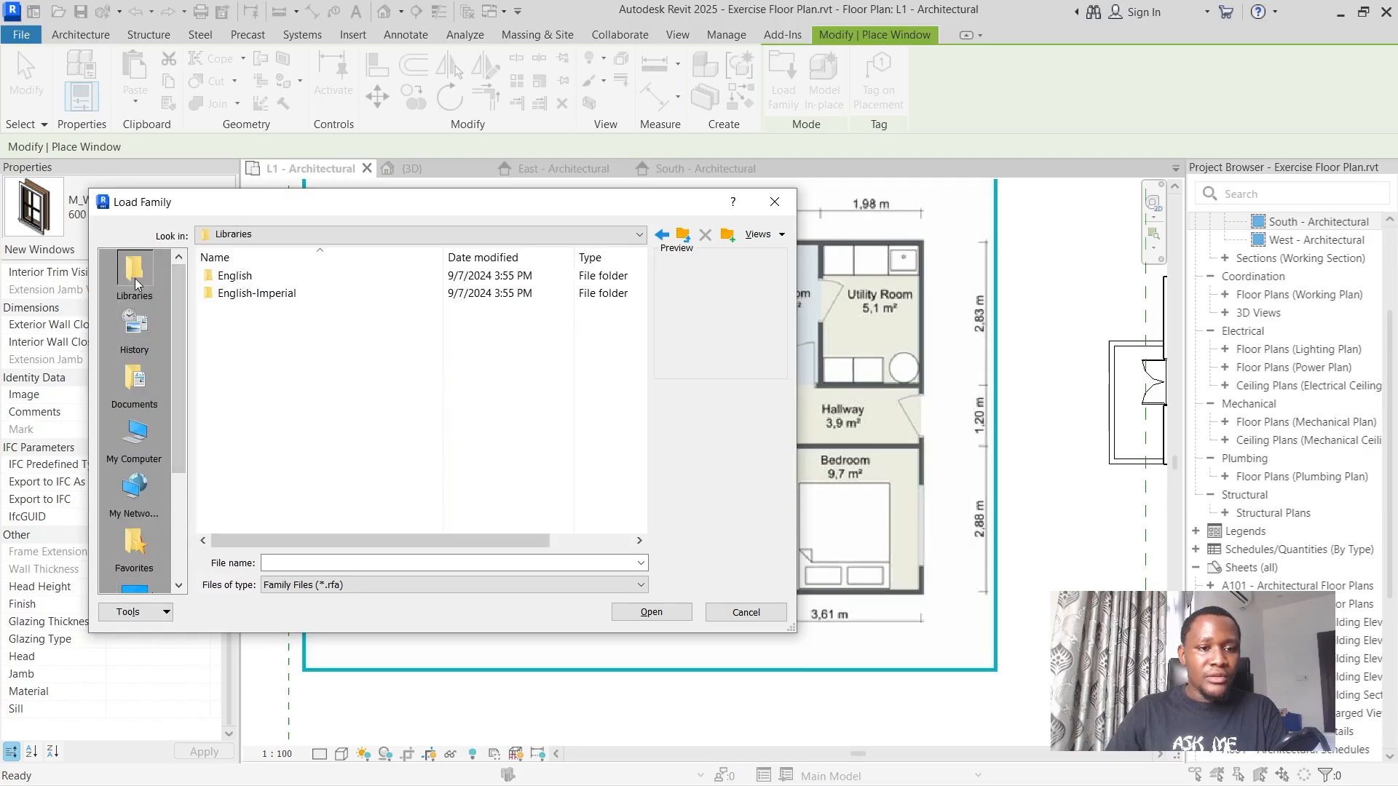
pyautogui.doubleClick(286, 277)
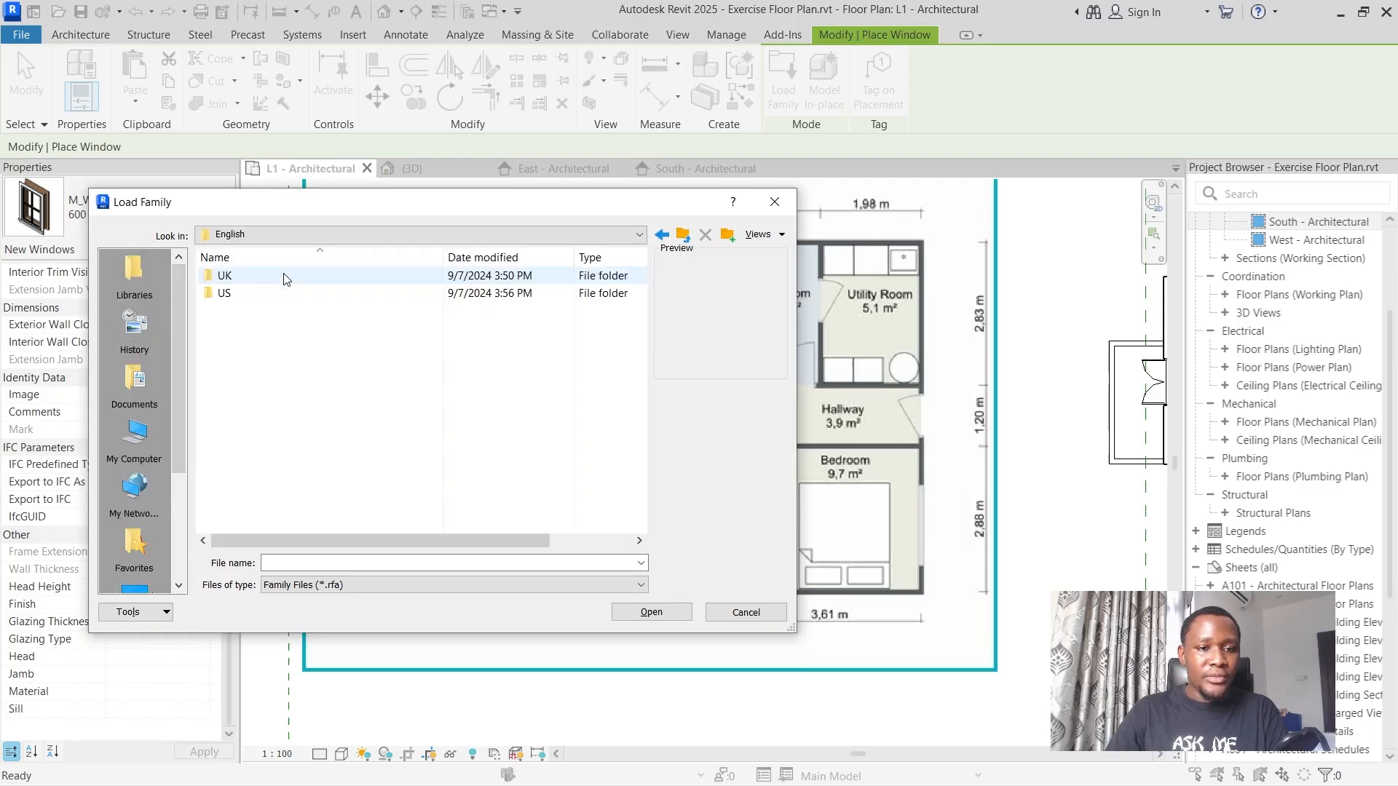
pyautogui.click(239, 280)
pyautogui.click(234, 297)
pyautogui.doubleClick(234, 295)
pyautogui.scroll(-9, 257, 470)
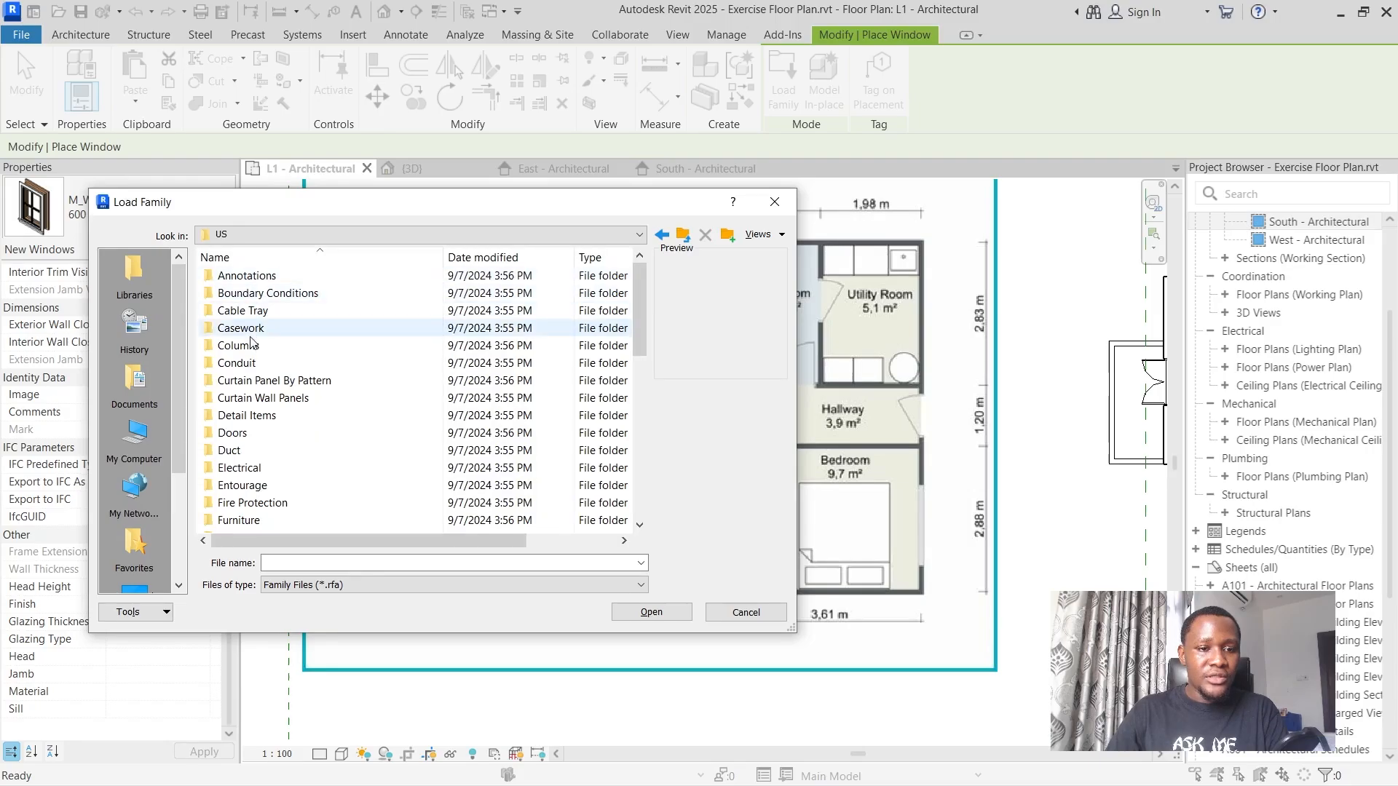
pyautogui.doubleClick(258, 520)
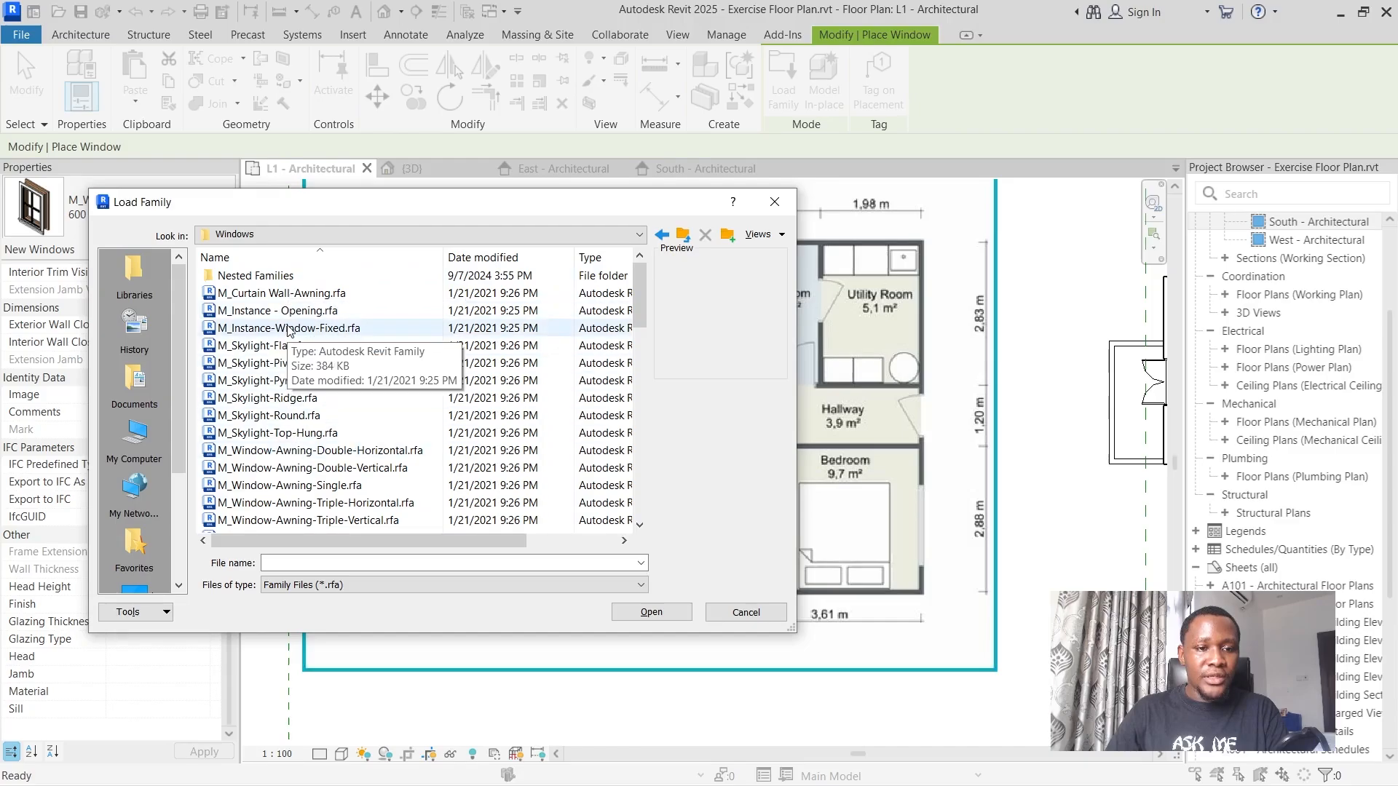
# Examine the previews of the bow, double casement and single casement window families in the Windows folder.
pyautogui.scroll(-5, 290, 328)
pyautogui.click(303, 399)
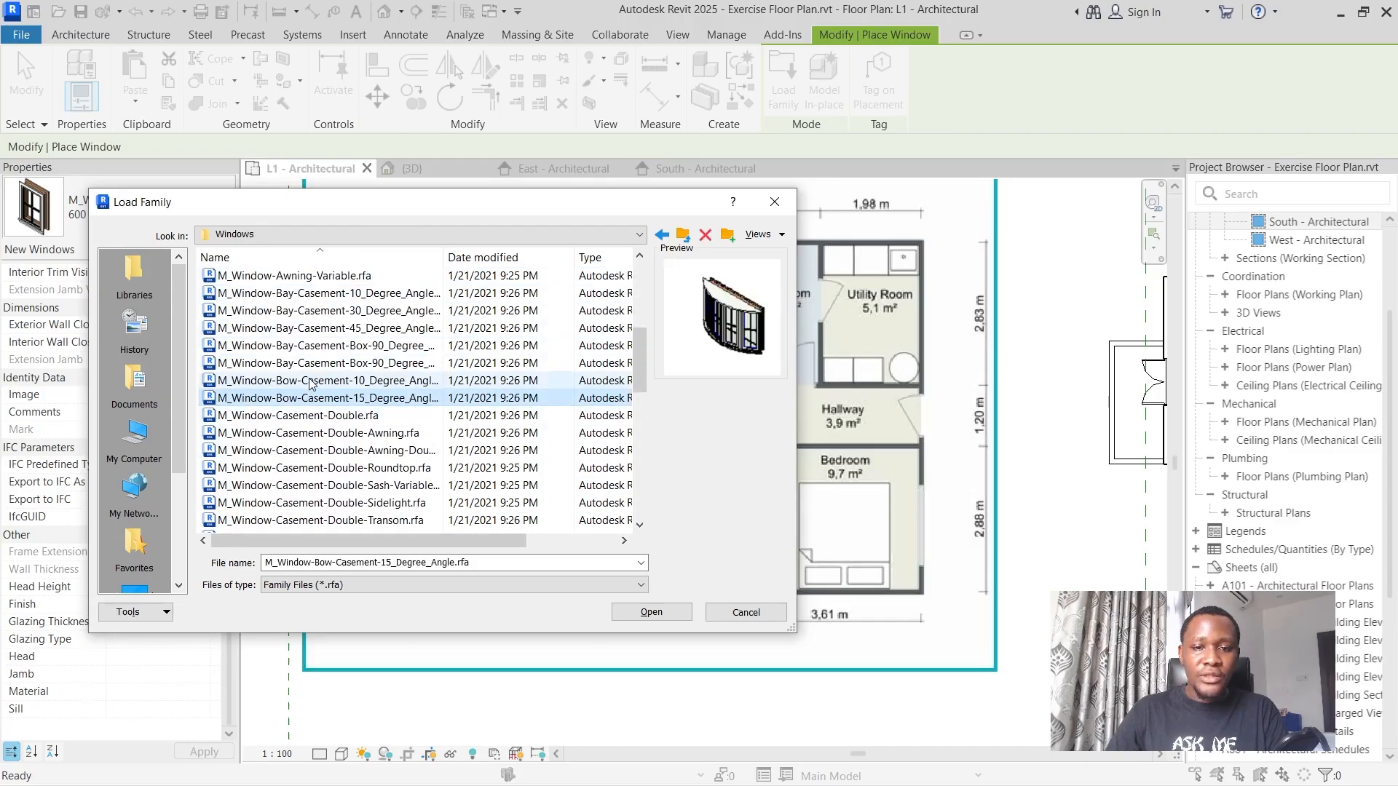
pyautogui.click(332, 484)
pyautogui.click(337, 469)
pyautogui.click(320, 520)
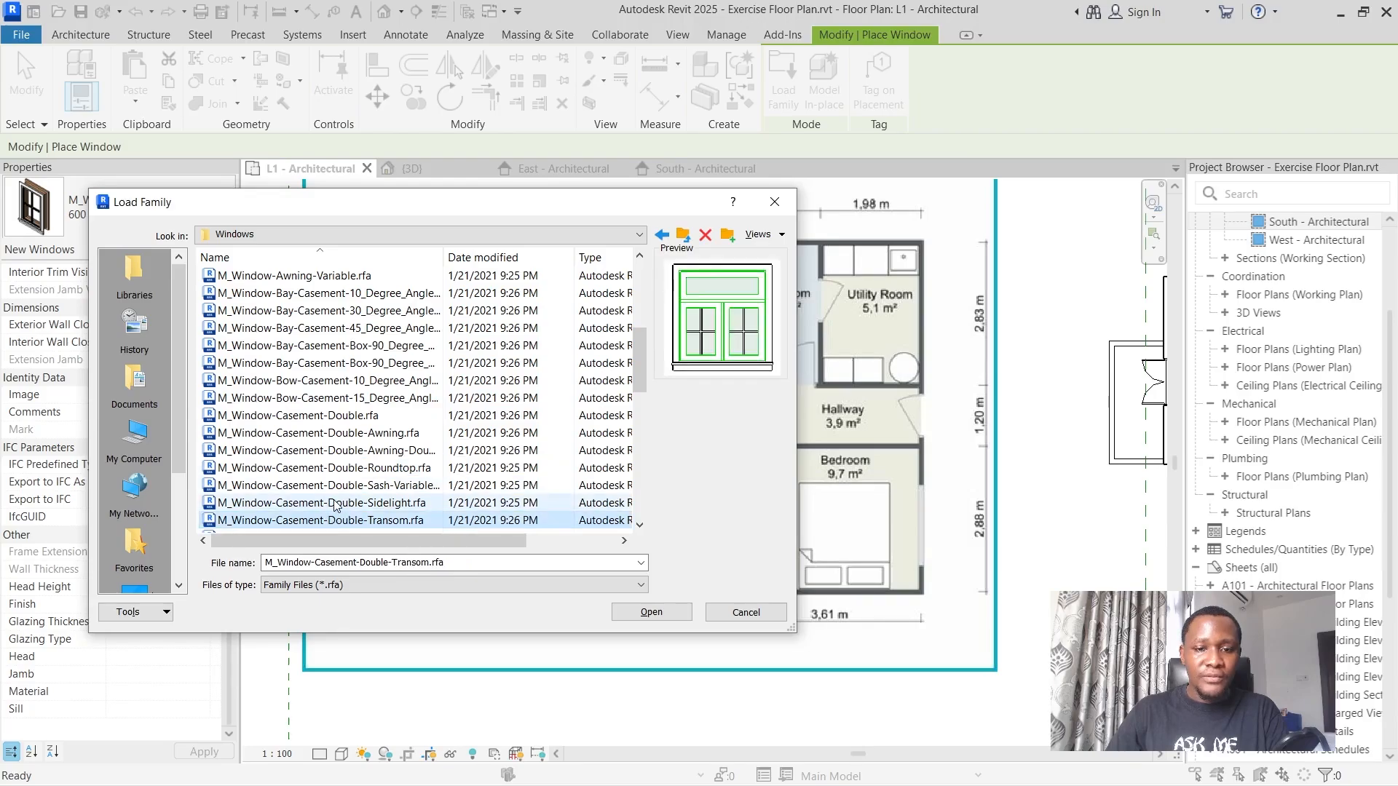
pyautogui.scroll(-4, 317, 502)
pyautogui.click(311, 380)
pyautogui.scroll(3, 299, 396)
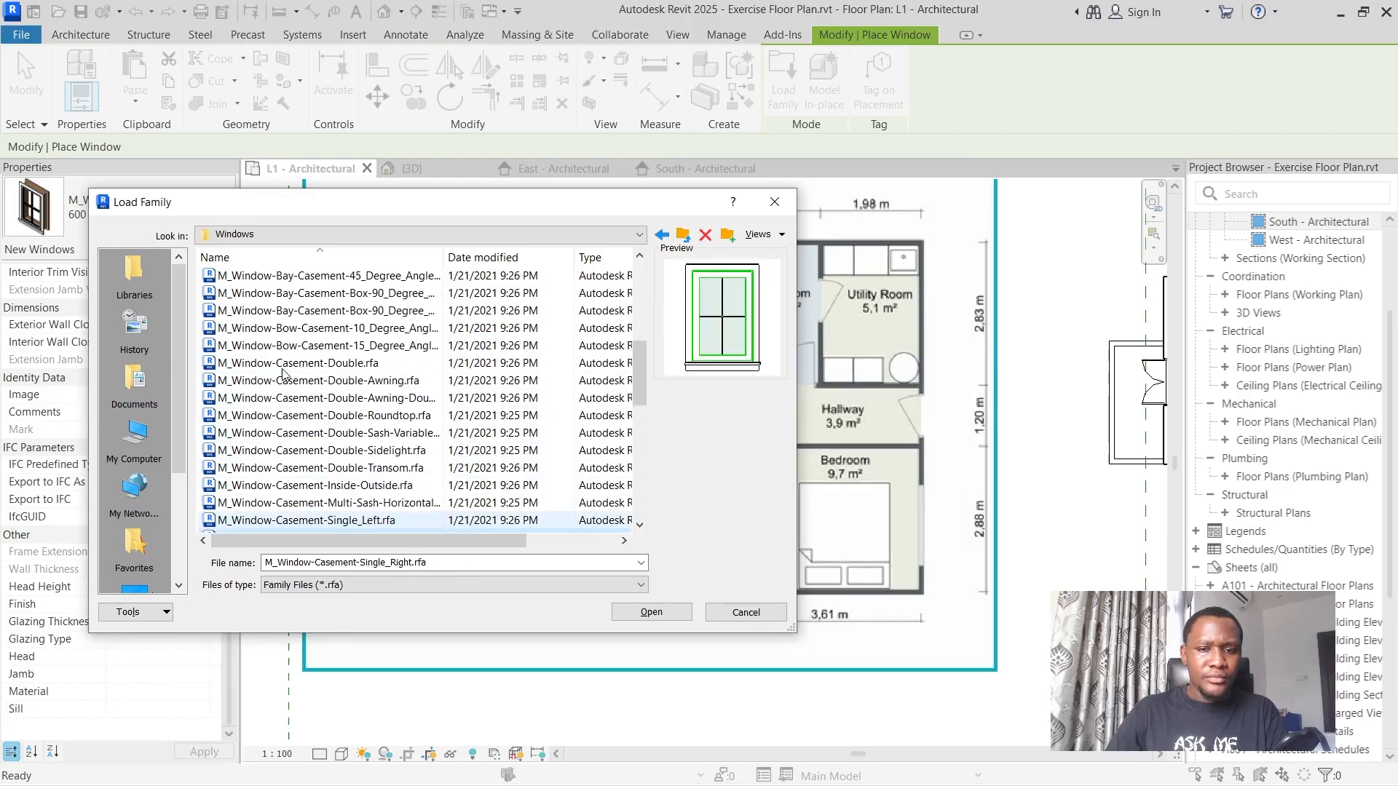
pyautogui.scroll(-2, 342, 415)
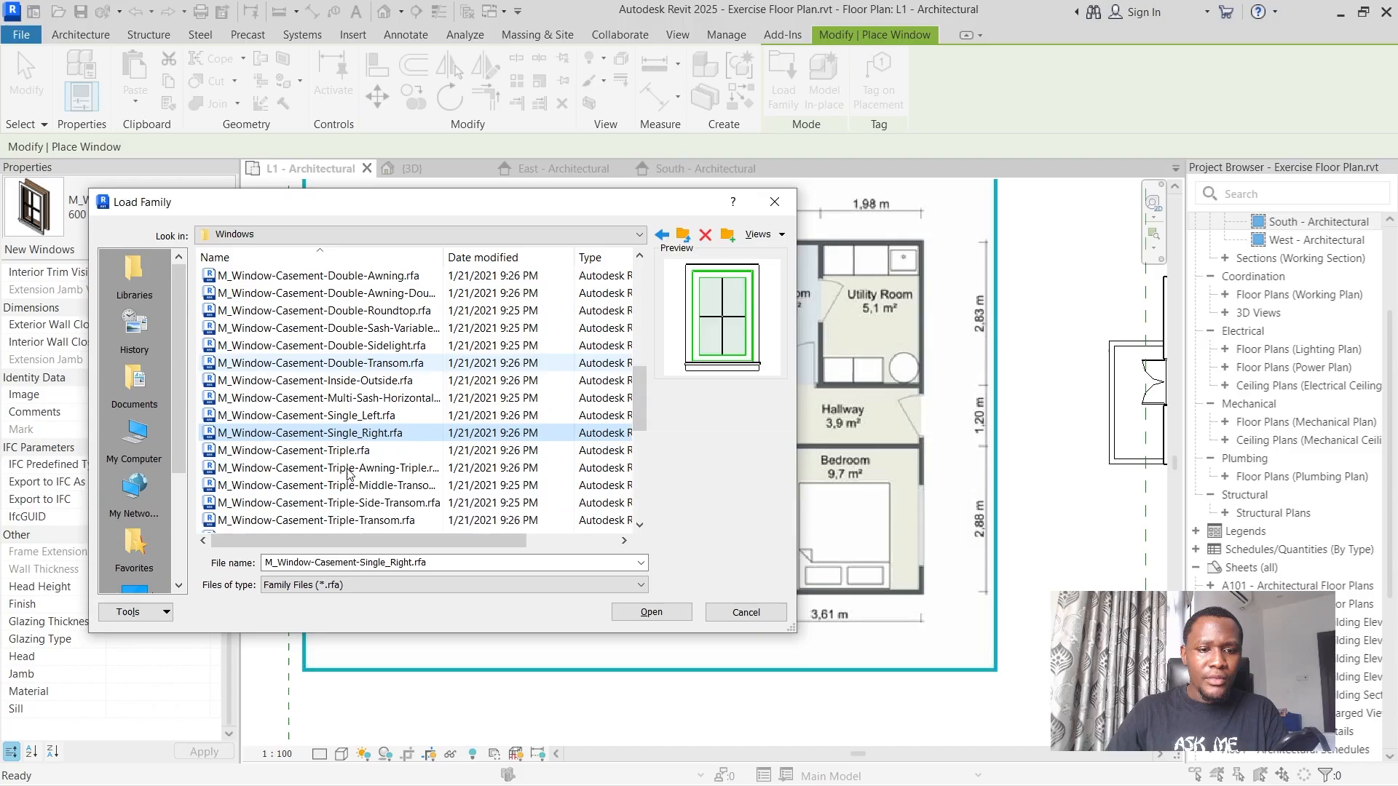
# Load the M_Window-Casement-Single_Left and M_Window-Casement-Single_Right families, leaving the type selection as offered.
pyautogui.click(367, 418)
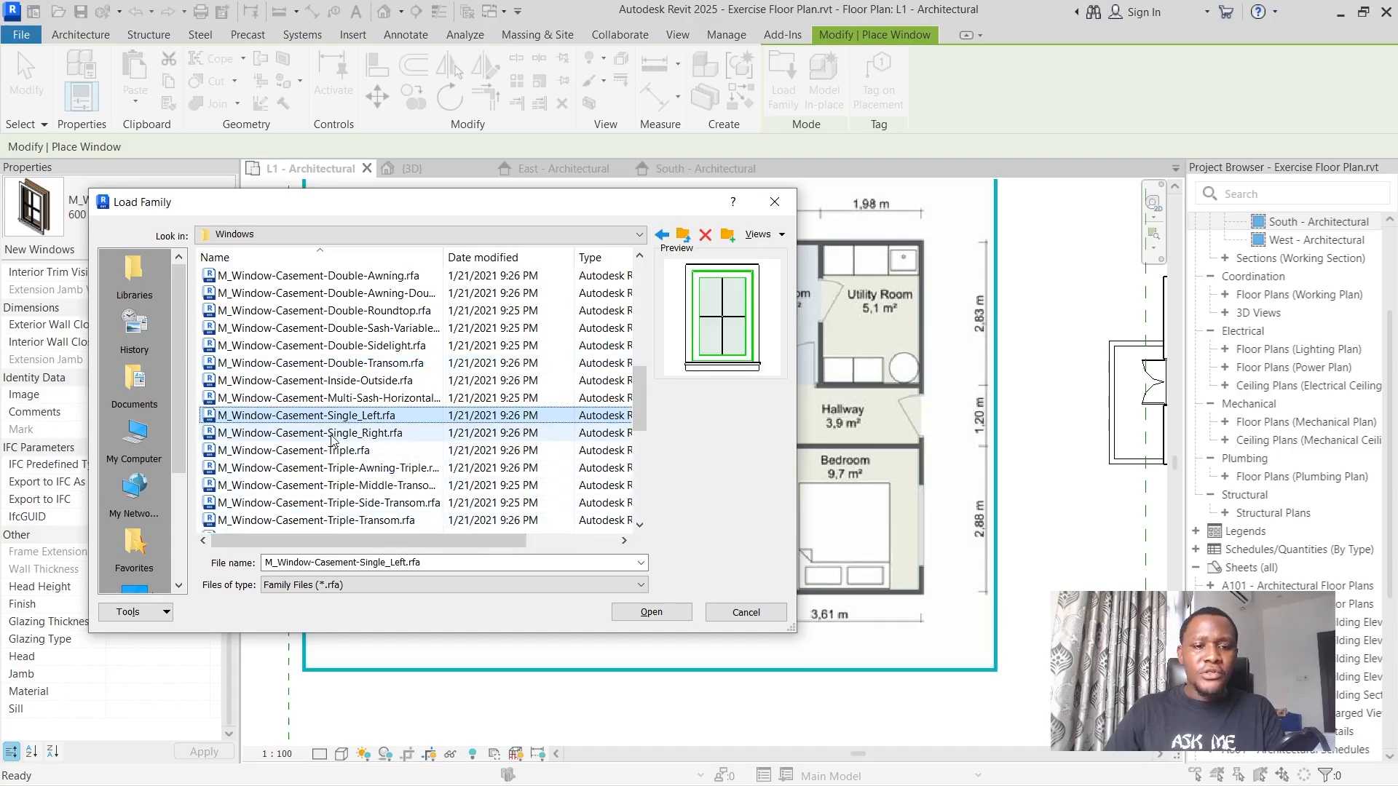
pyautogui.keyDown('ctrl'); pyautogui.click(313, 432); pyautogui.keyUp('ctrl')
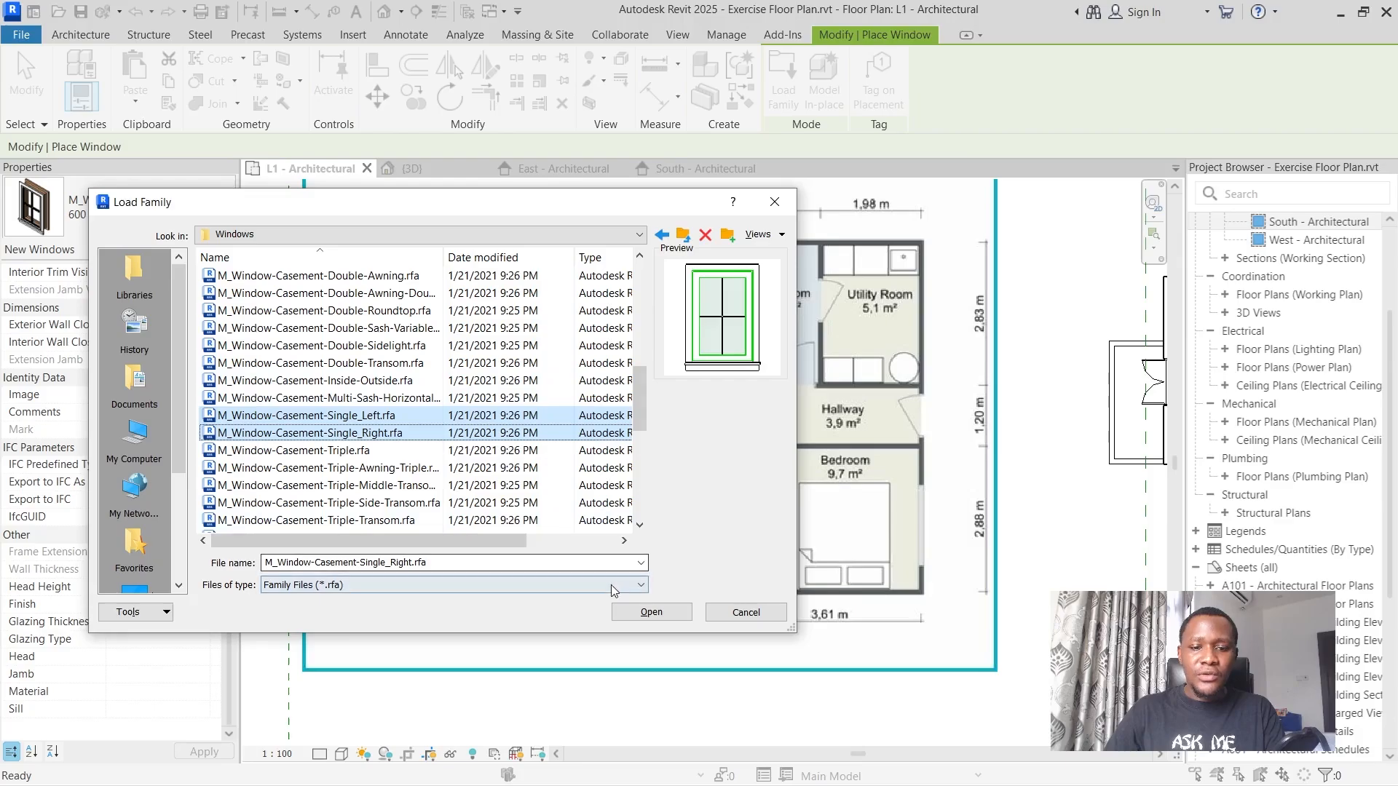
pyautogui.click(651, 611)
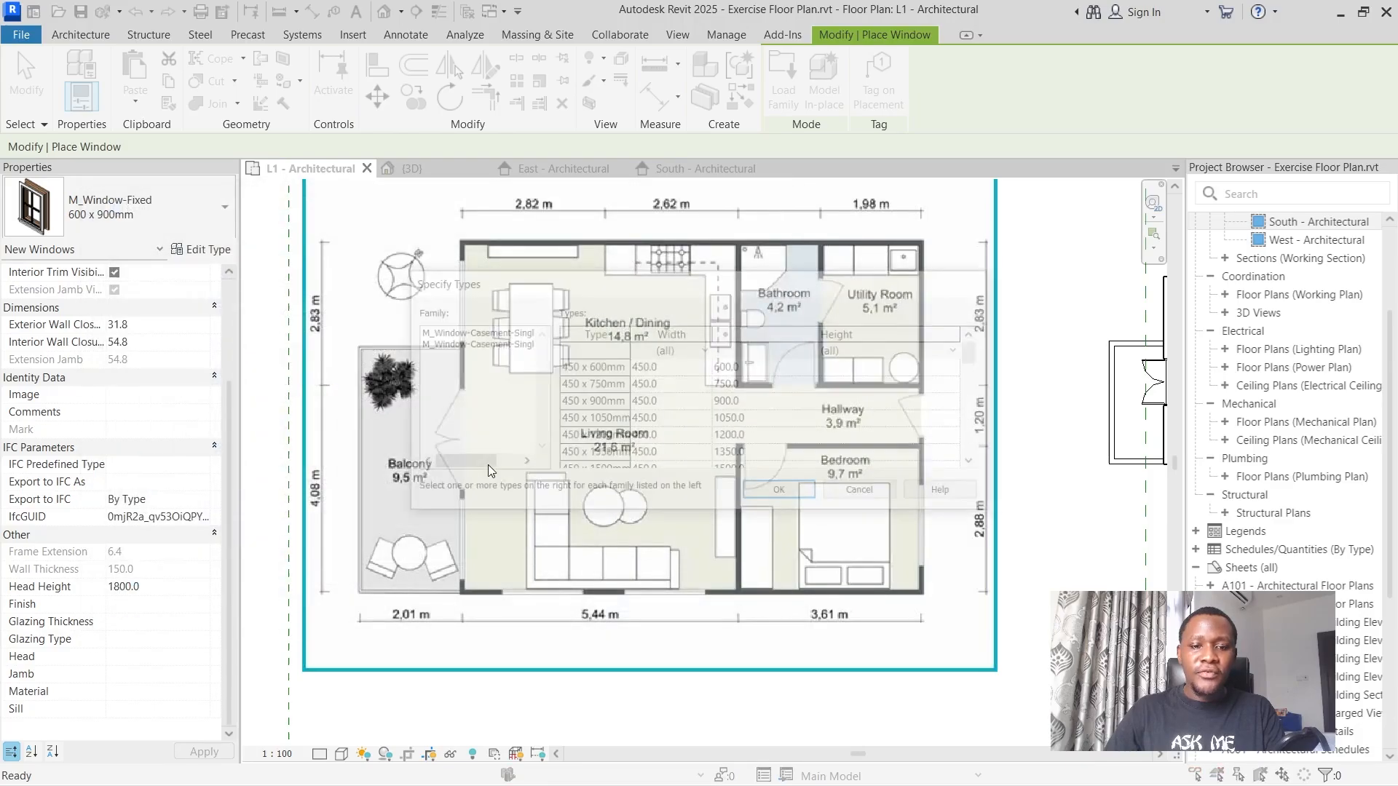
pyautogui.scroll(-10, 979, 353)
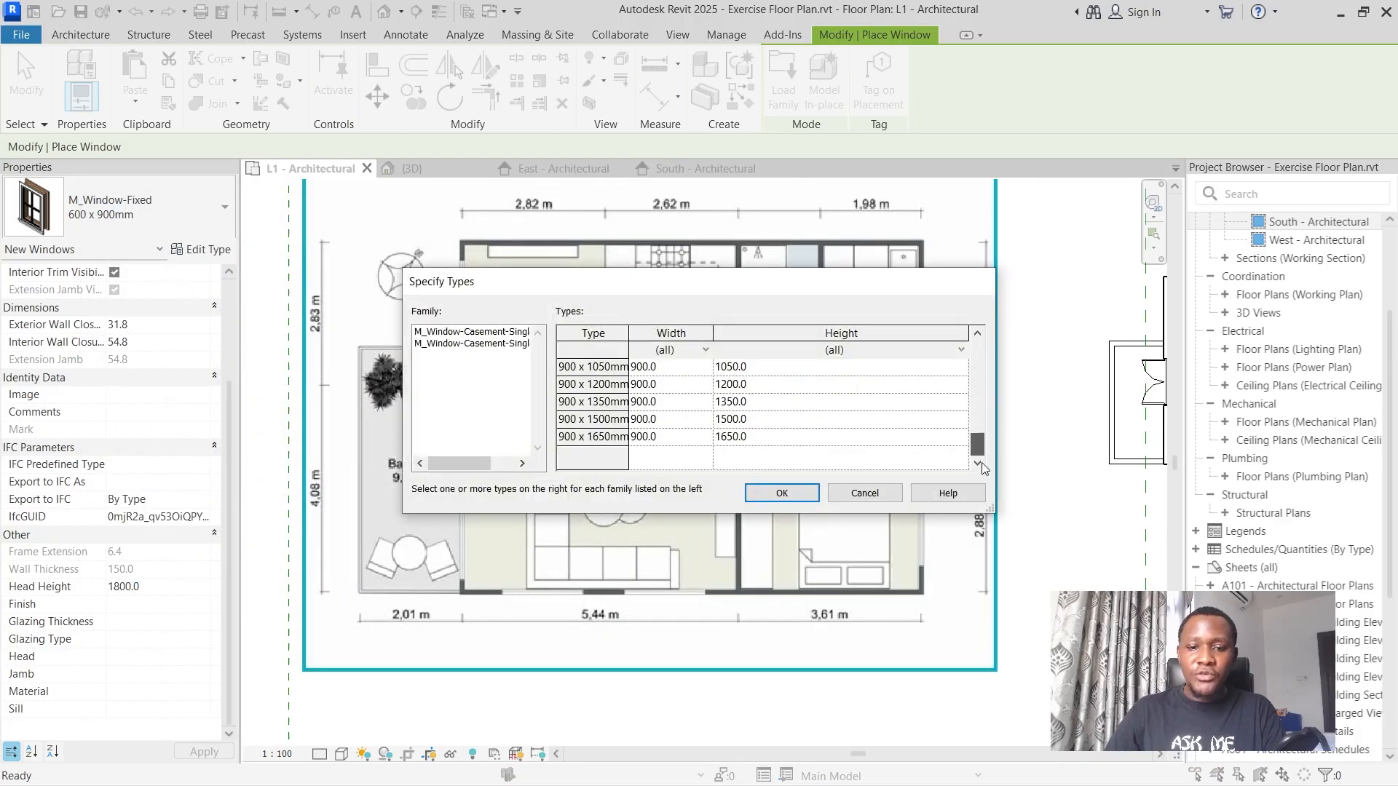
pyautogui.click(782, 493)
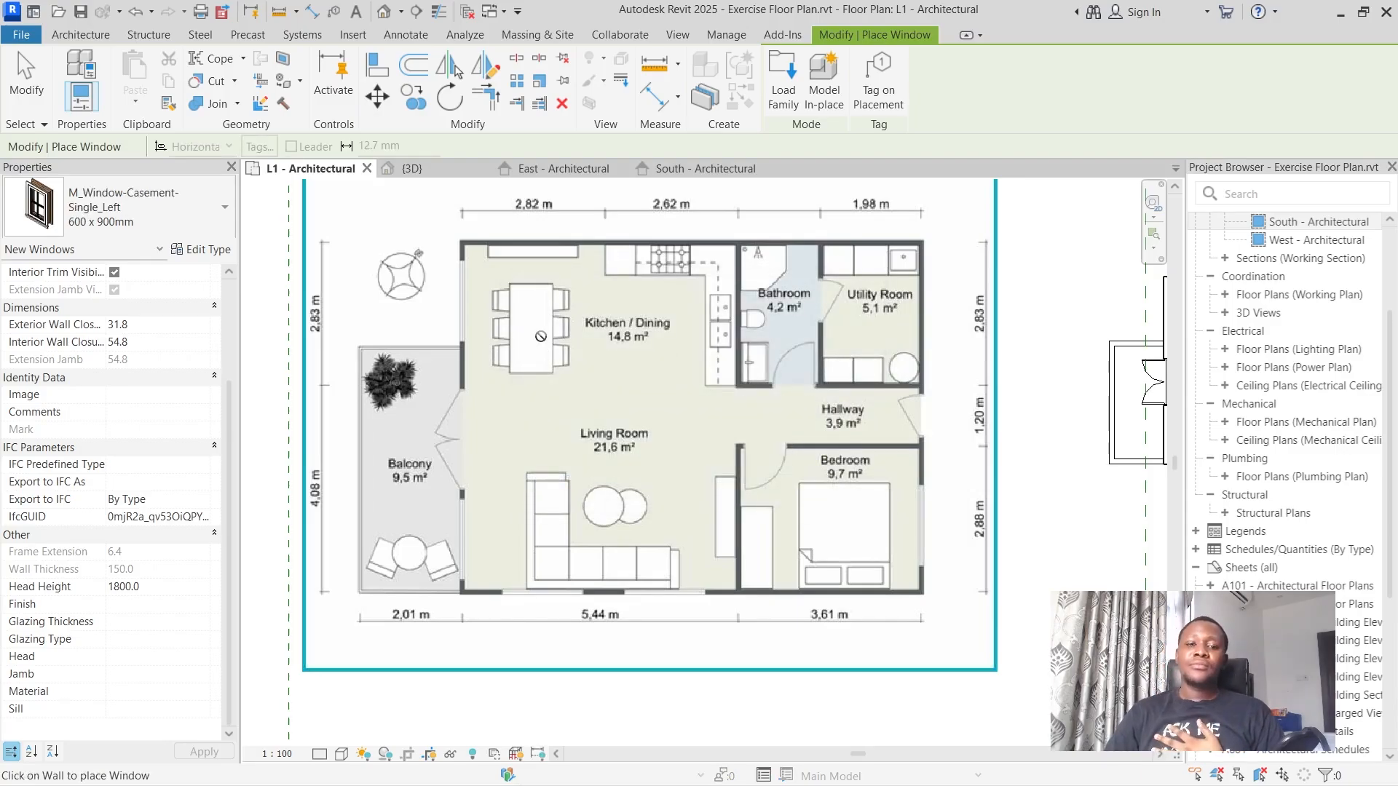
# Choose the M_Window-Casement-Double 1400 x 1800mm type and preview its fit on the living room's lower exterior wall.
pyautogui.click(137, 208)
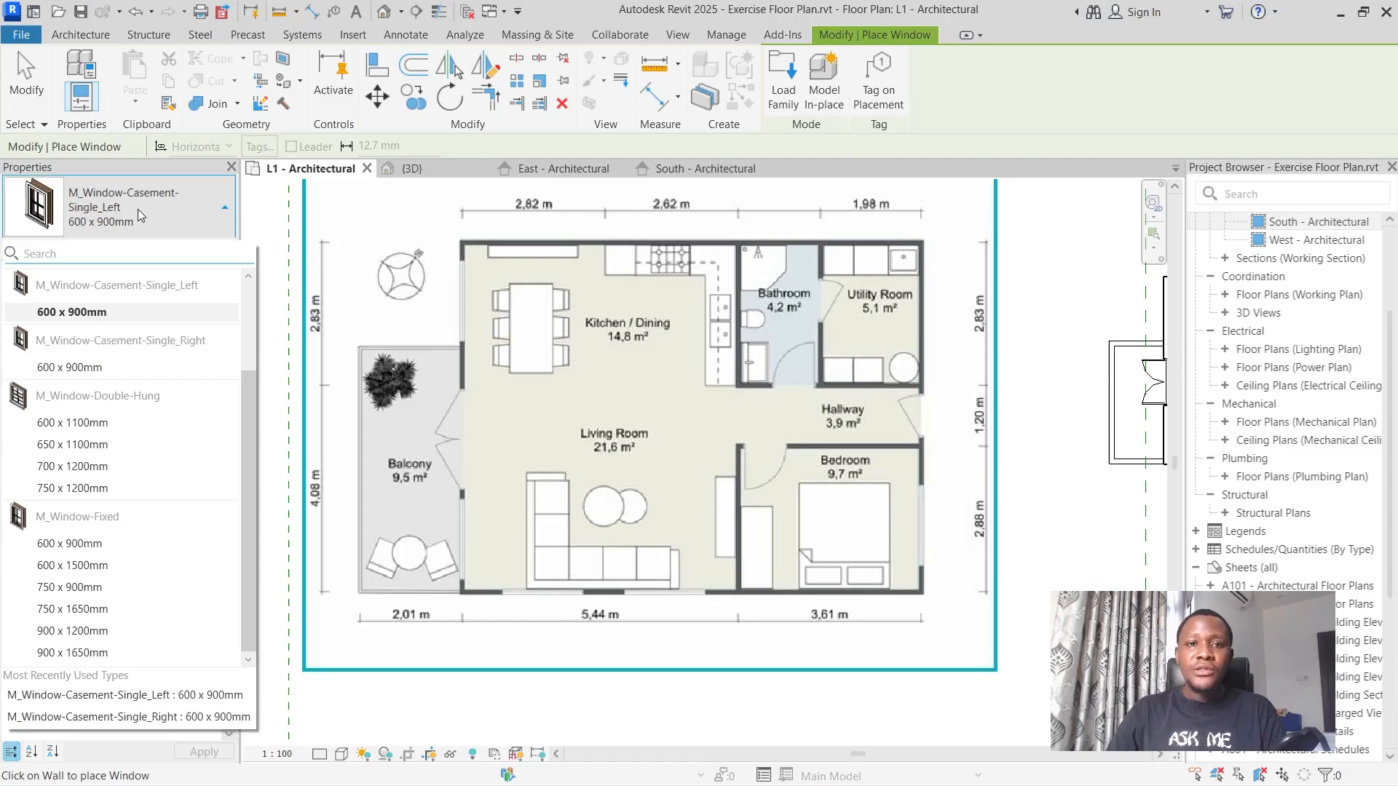
pyautogui.click(138, 208)
pyautogui.click(138, 208)
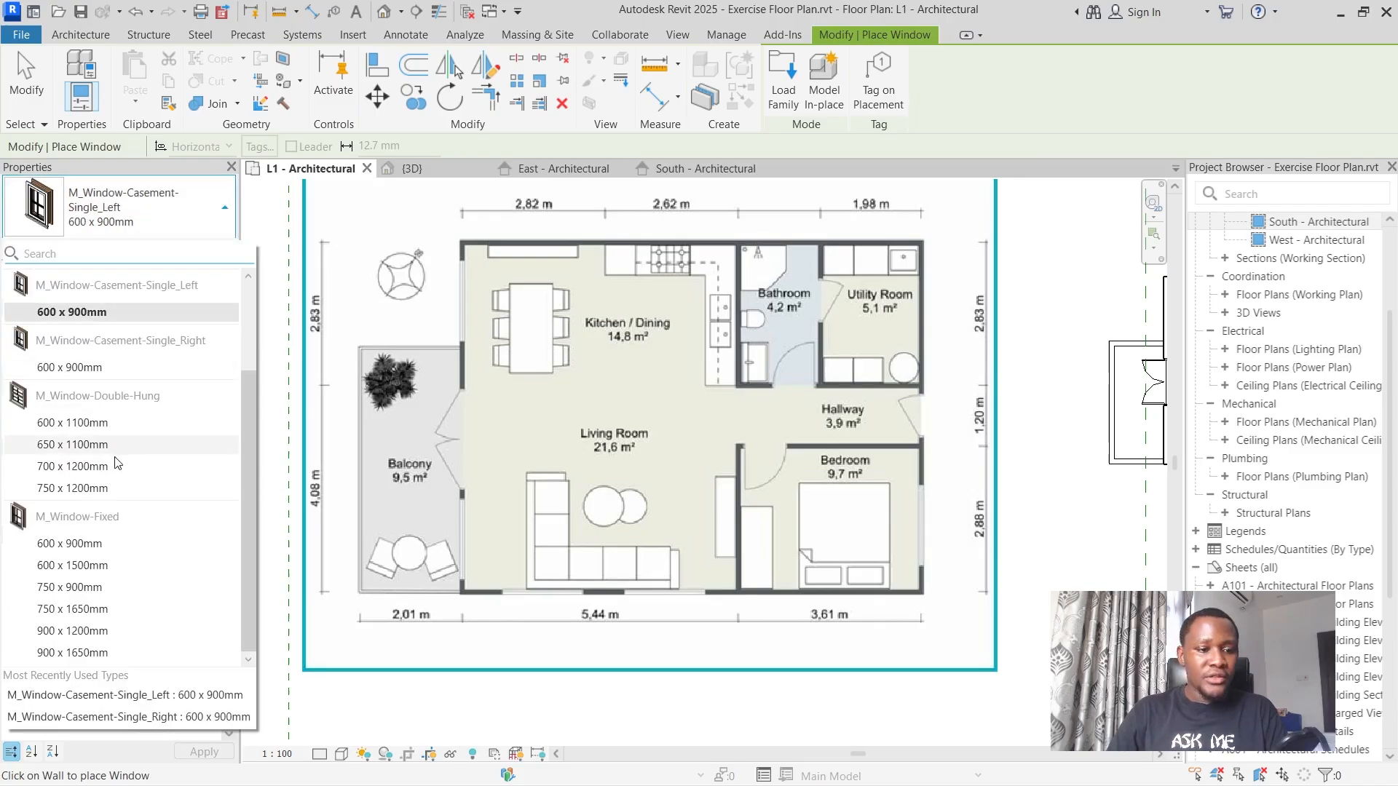
pyautogui.scroll(2, 117, 463)
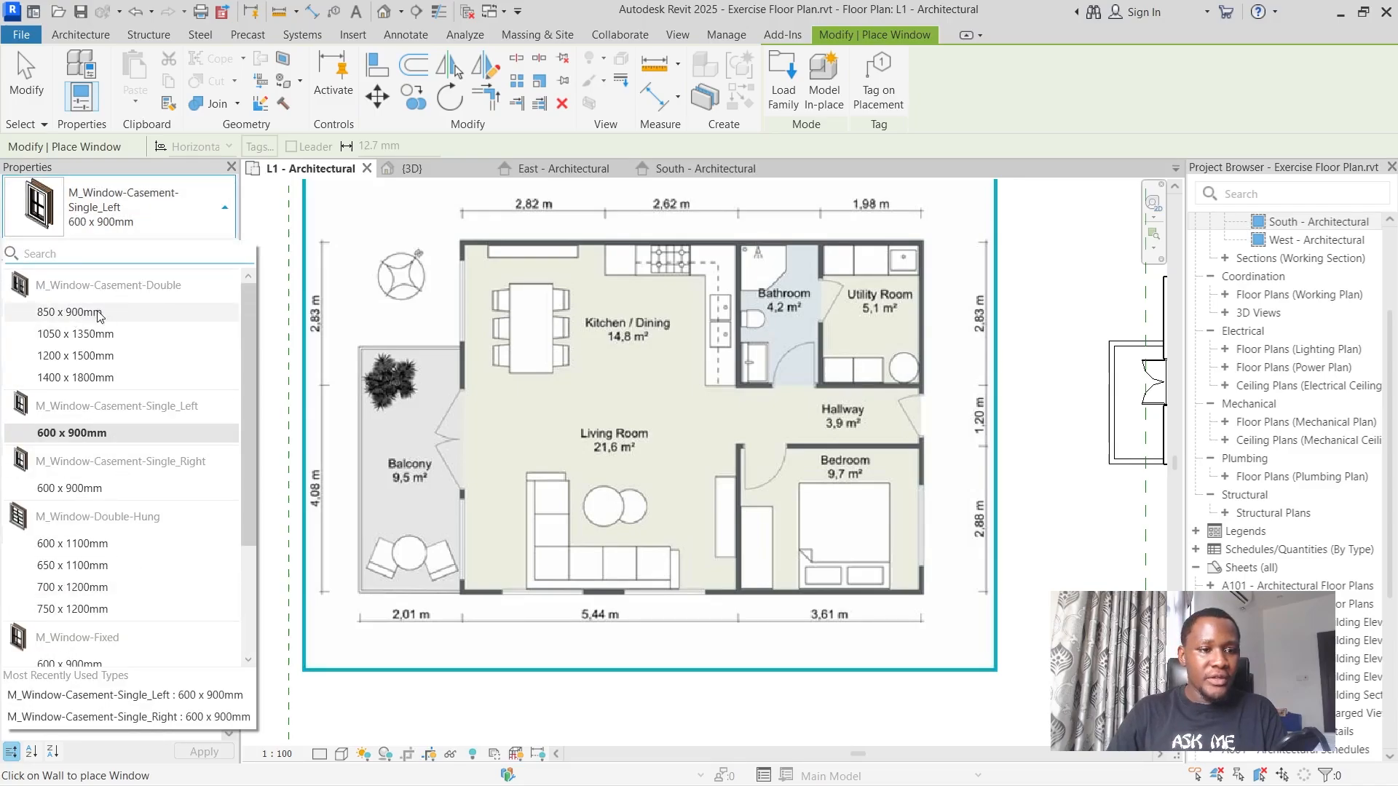
pyautogui.moveTo(105, 380)
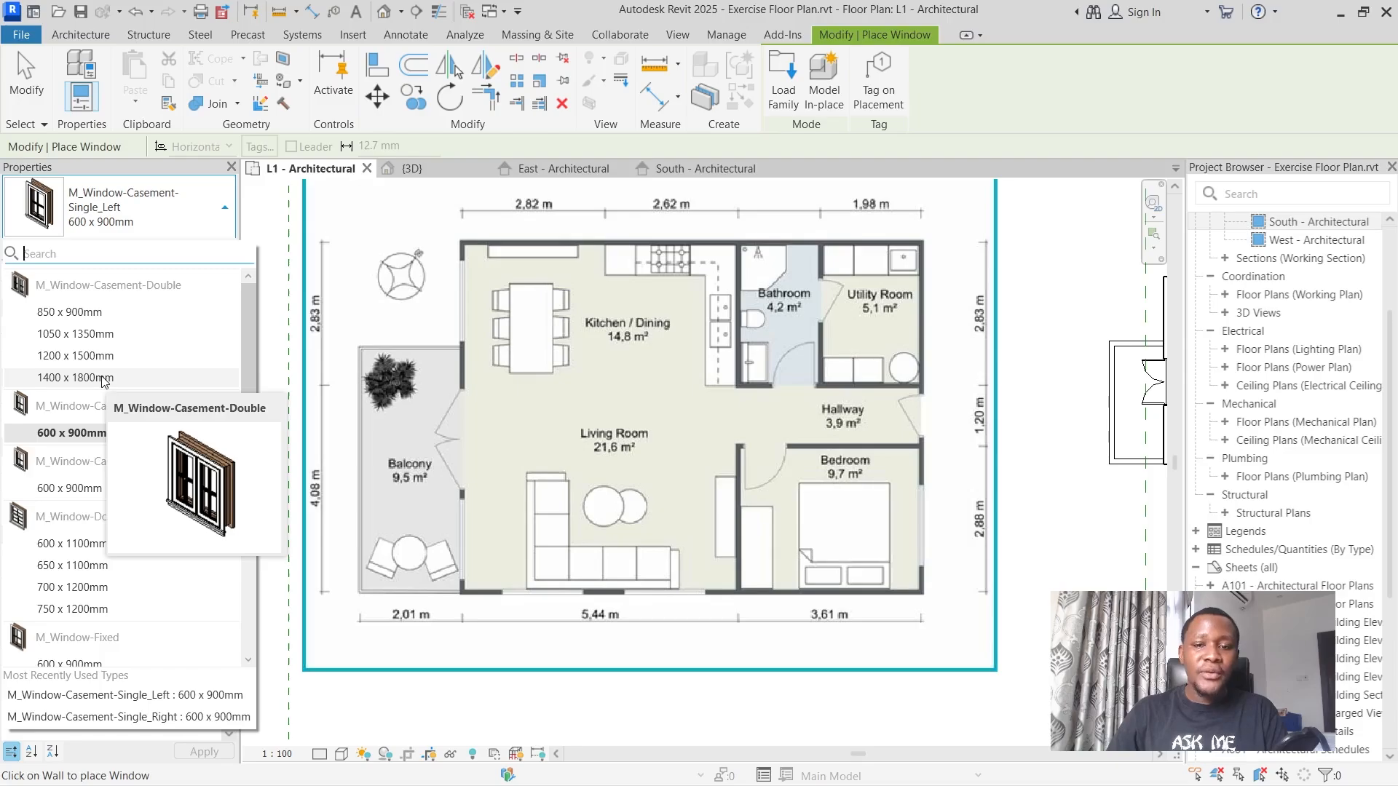
pyautogui.click(105, 377)
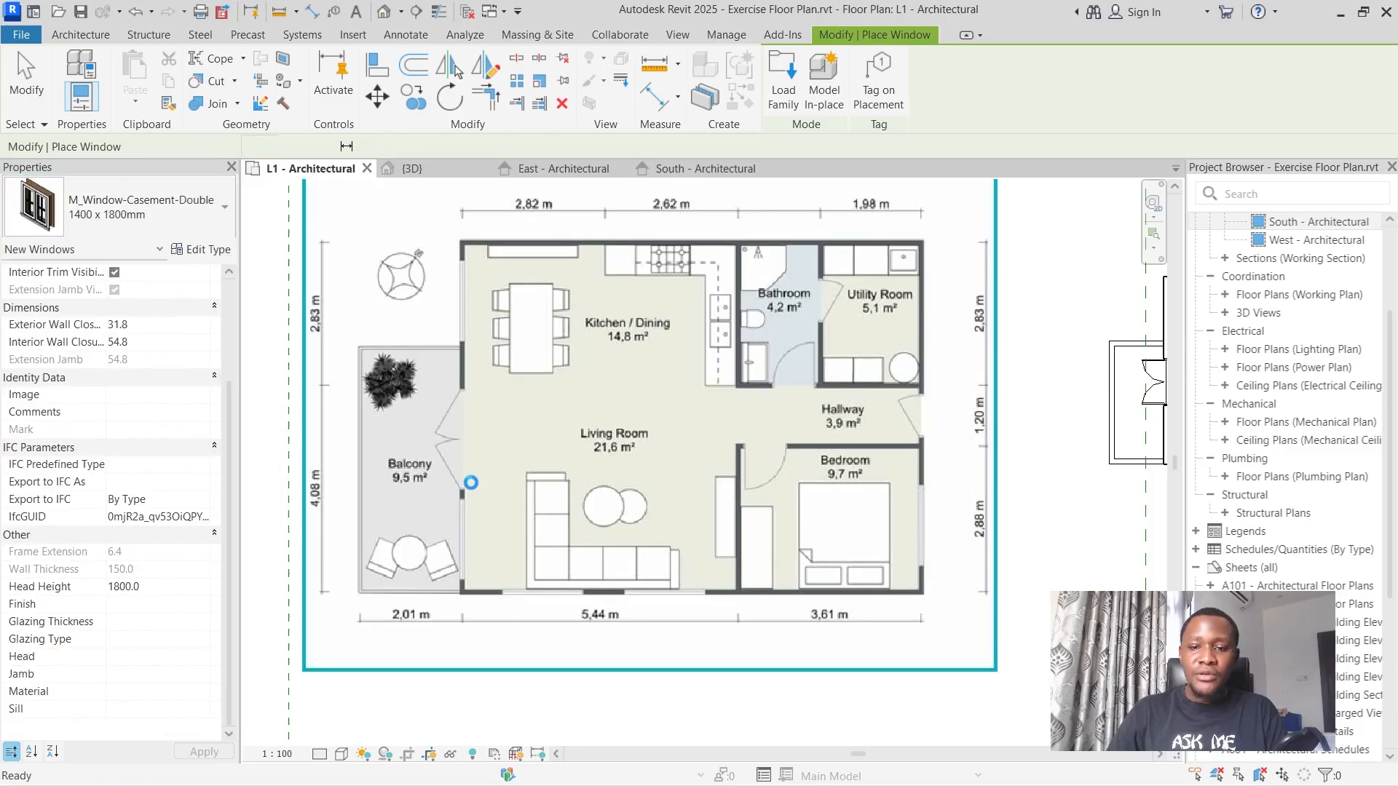
pyautogui.scroll(-3, 471, 483)
pyautogui.scroll(6, 693, 359)
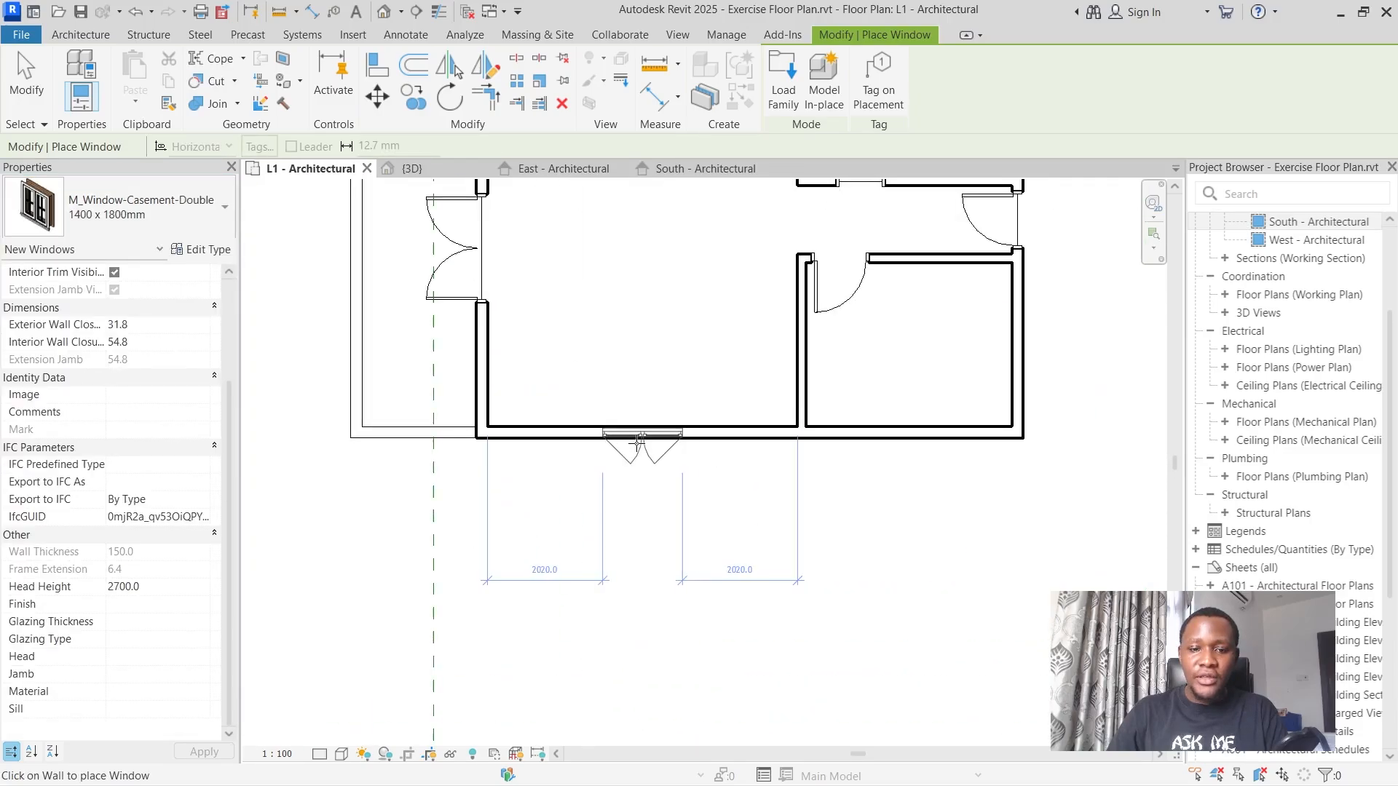
pyautogui.scroll(-5, 638, 441)
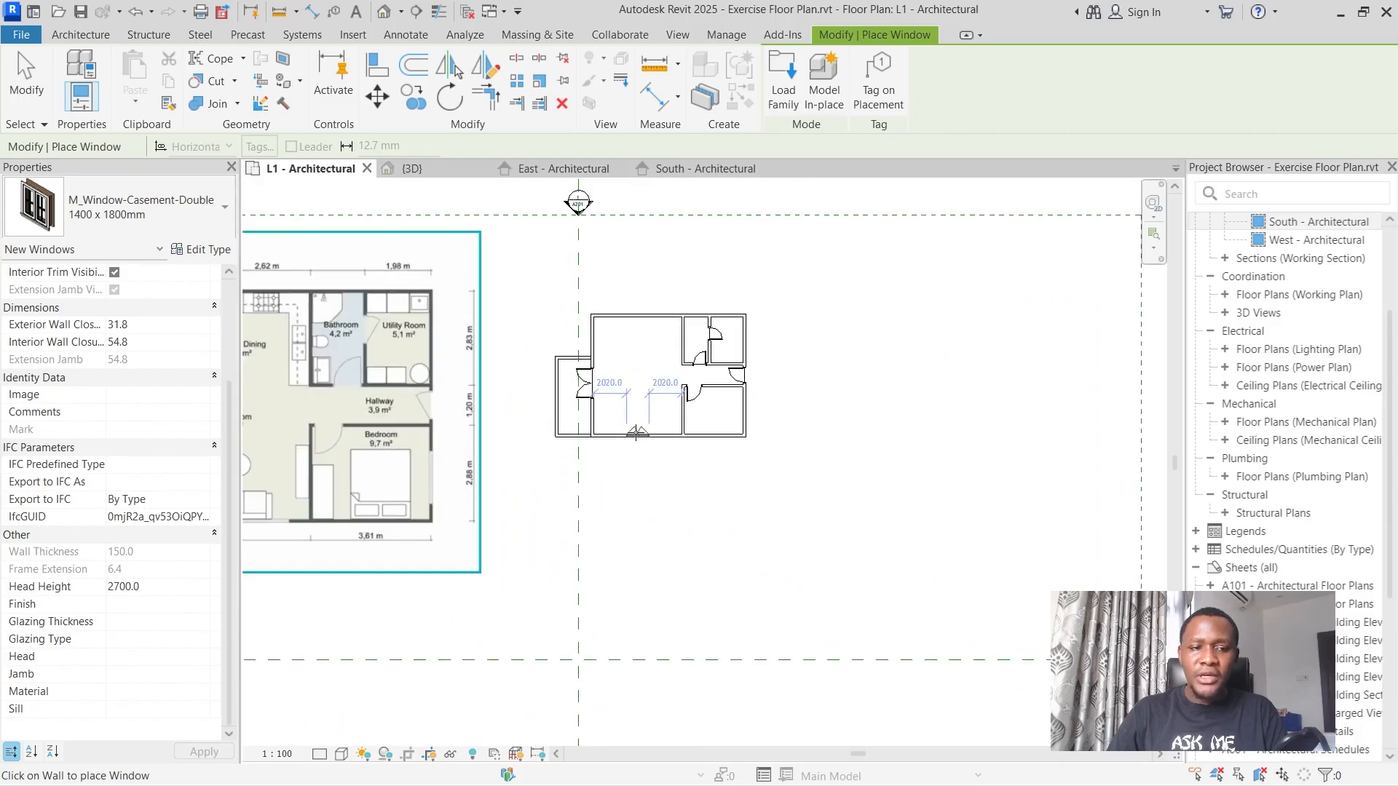
# Review the loaded window types and choose M_Window-Casement-Double 1400 x 1800mm for placement.
pyautogui.click(133, 195)
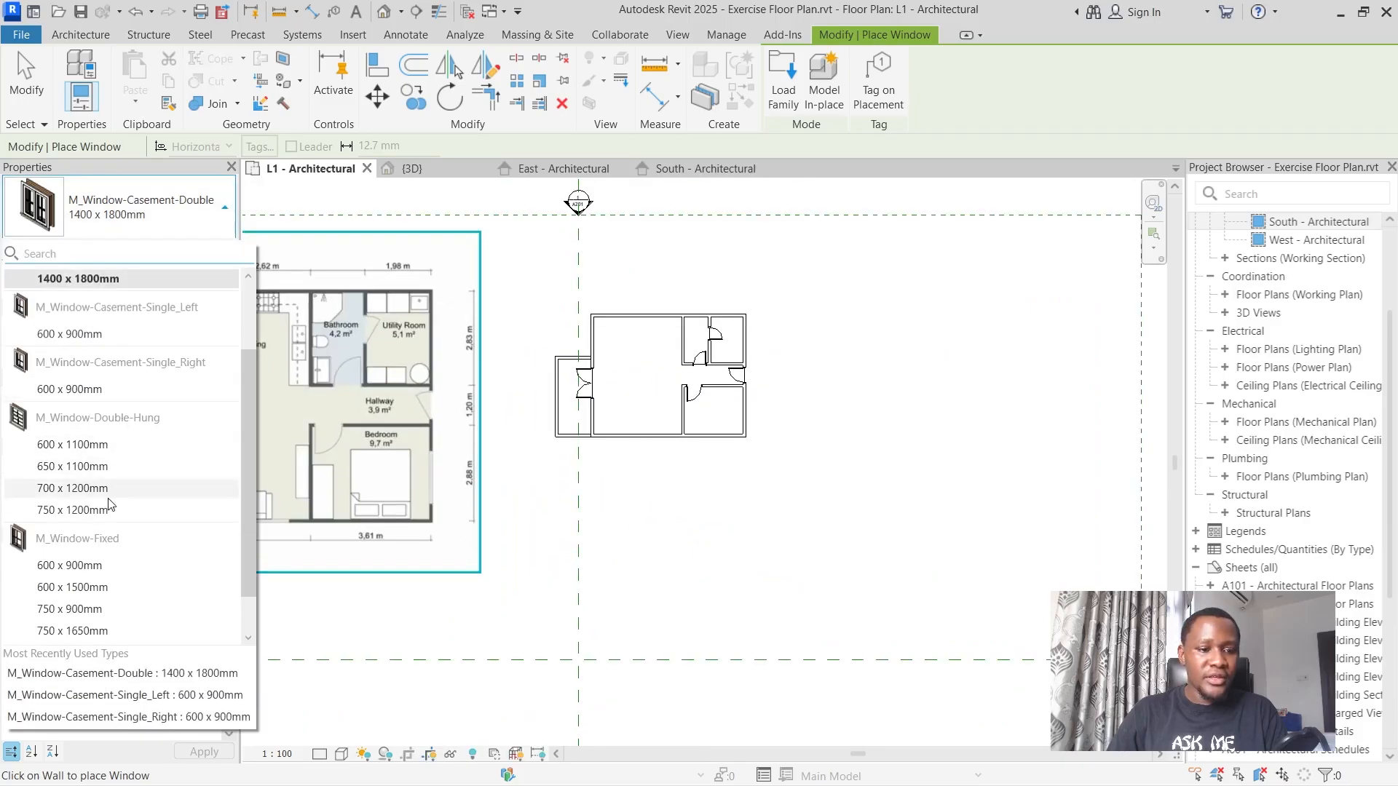
pyautogui.scroll(-2, 117, 539)
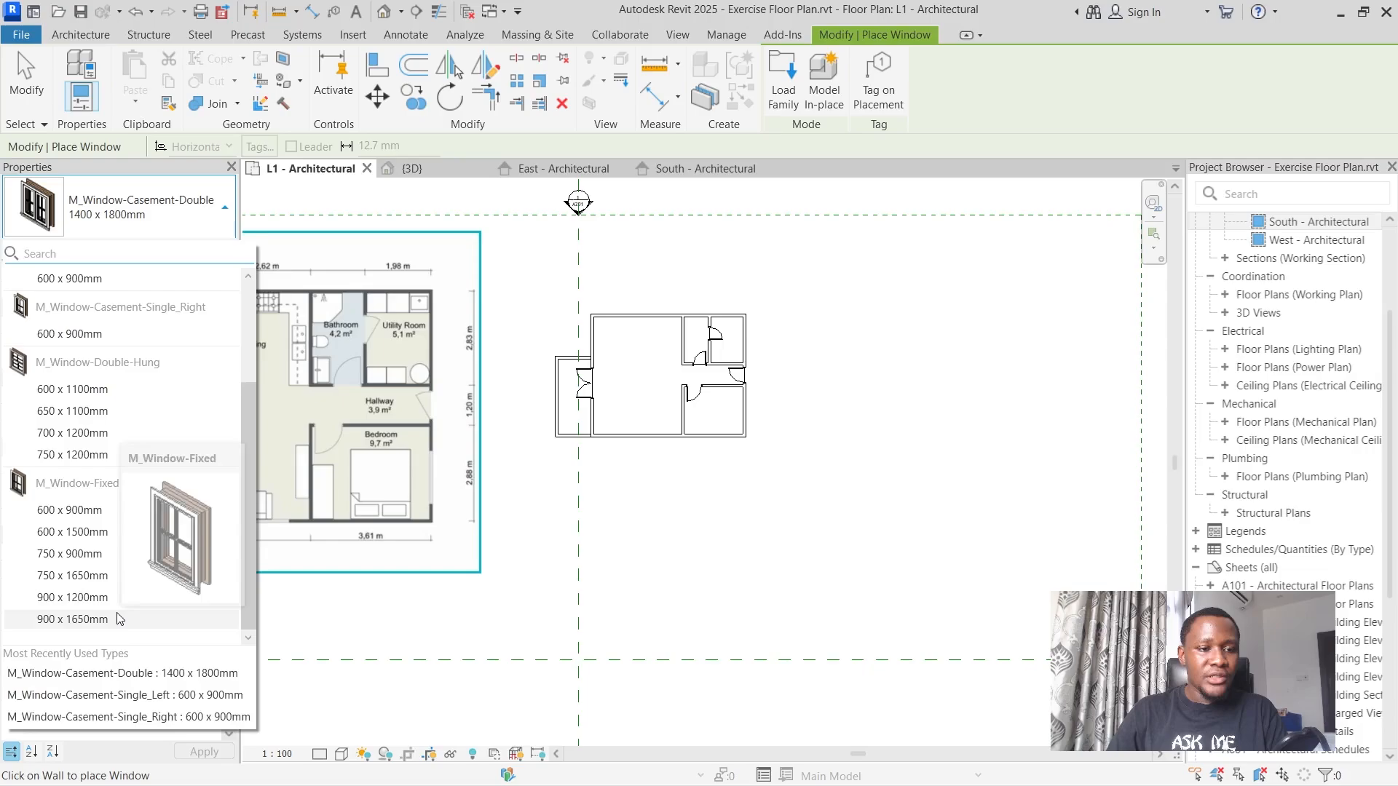
pyautogui.scroll(5, 120, 617)
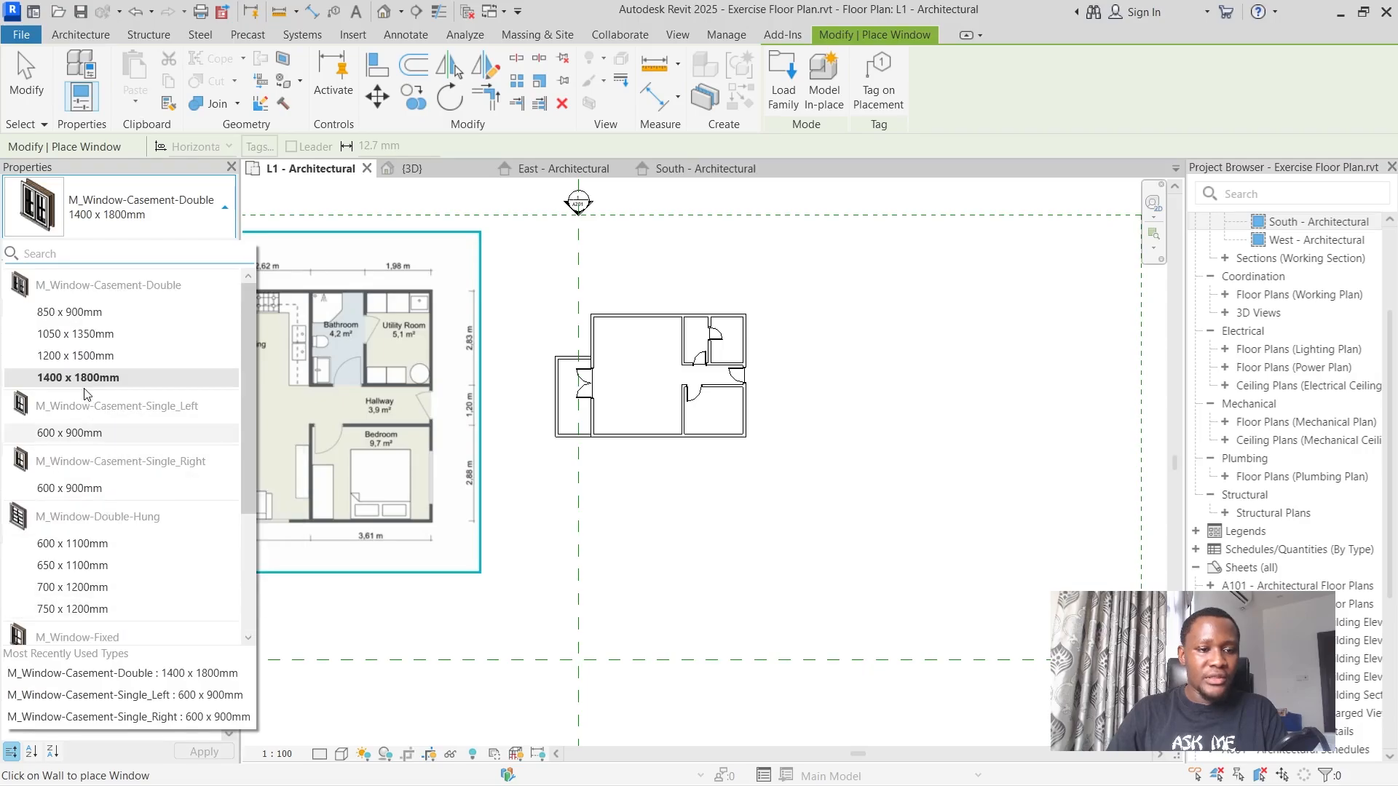
pyautogui.moveTo(82, 384)
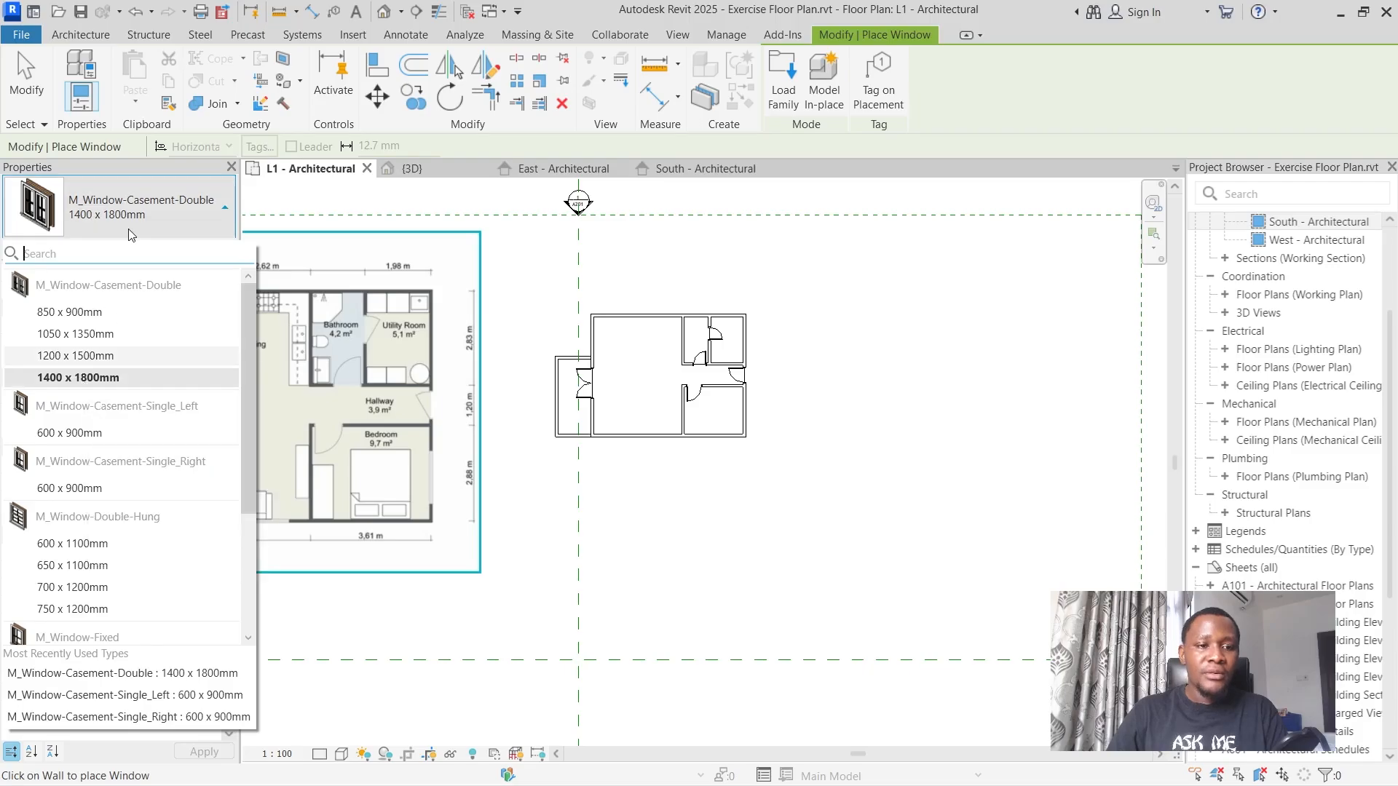
pyautogui.click(82, 377)
# Duplicate the M_Window-Casement-Double 1400 x 1800mm type as a new type named Window Large.
pyautogui.scroll(3, 553, 388)
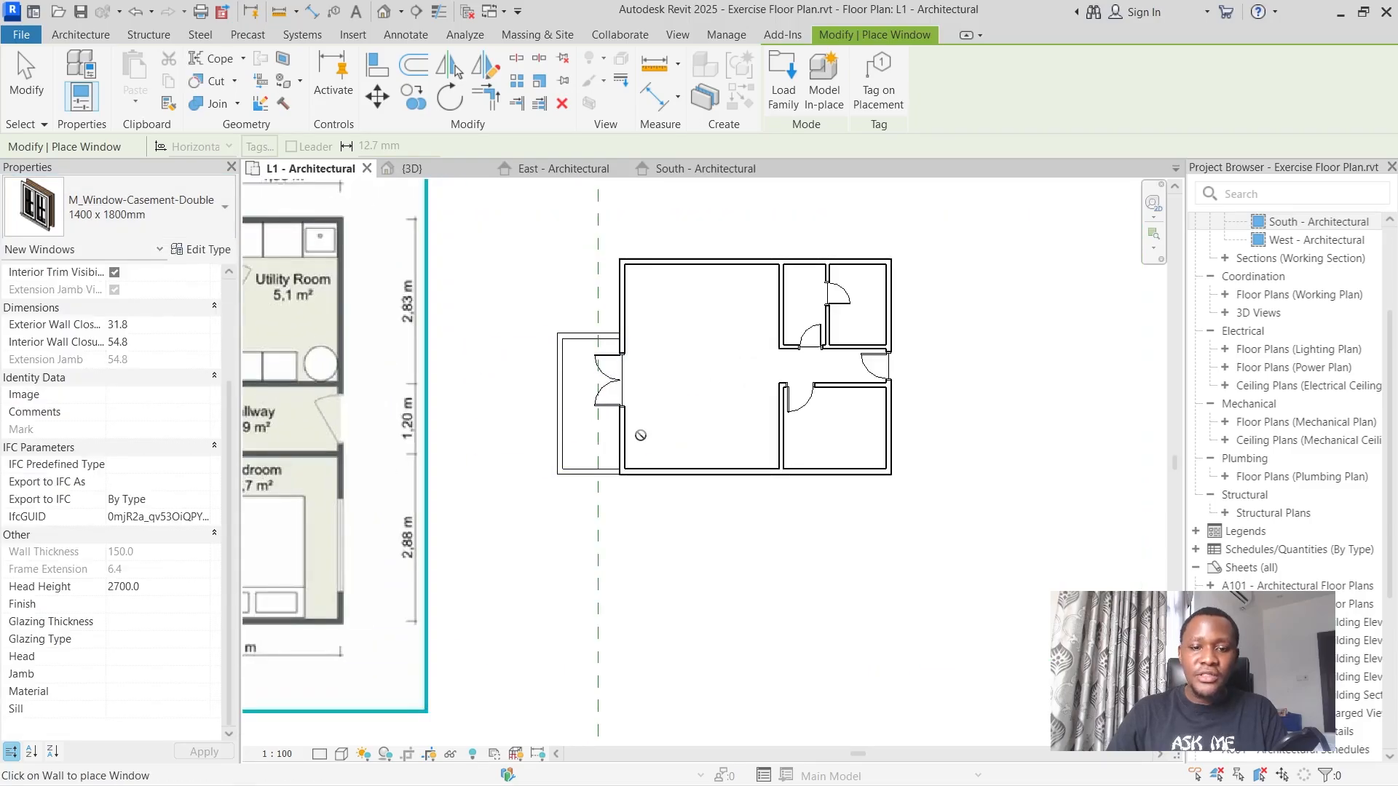
pyautogui.scroll(3, 655, 466)
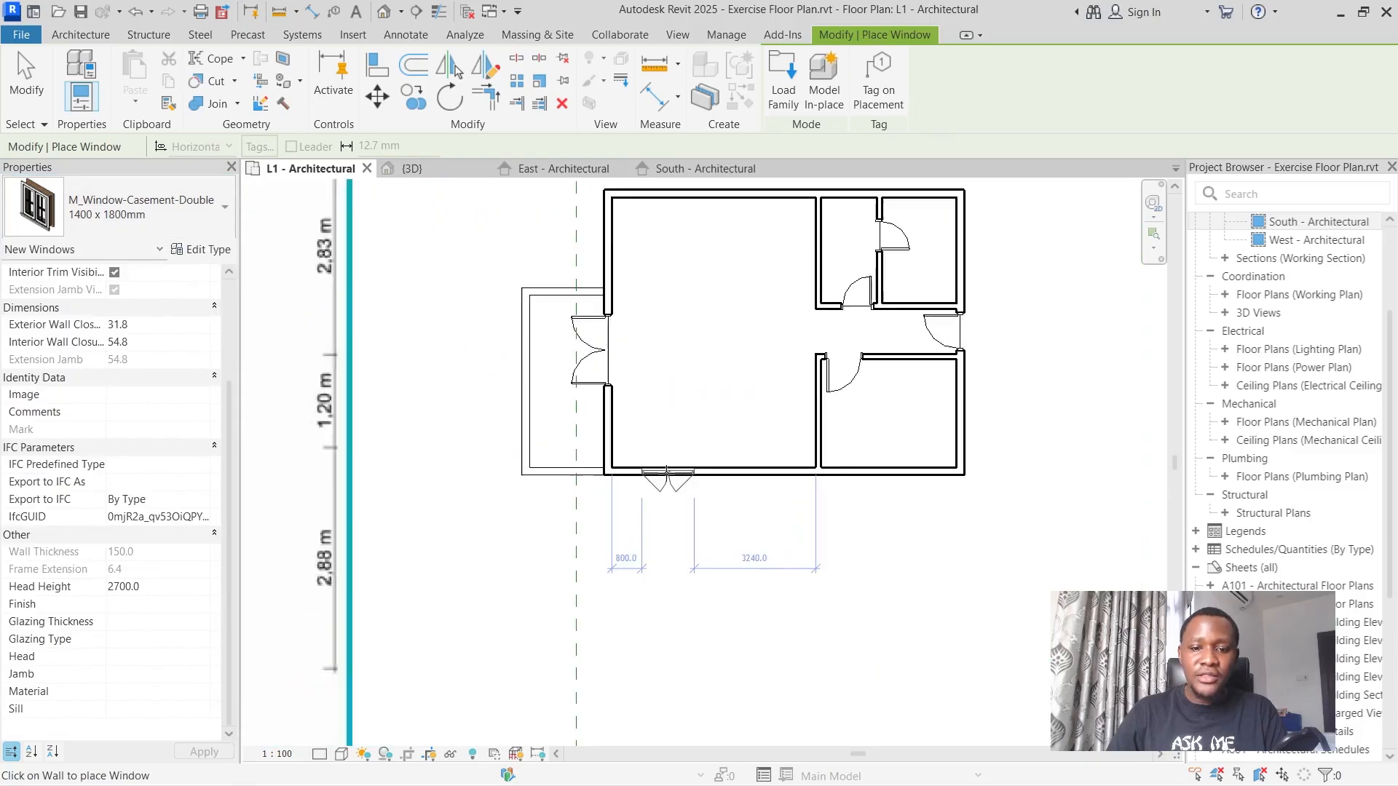
pyautogui.click(202, 249)
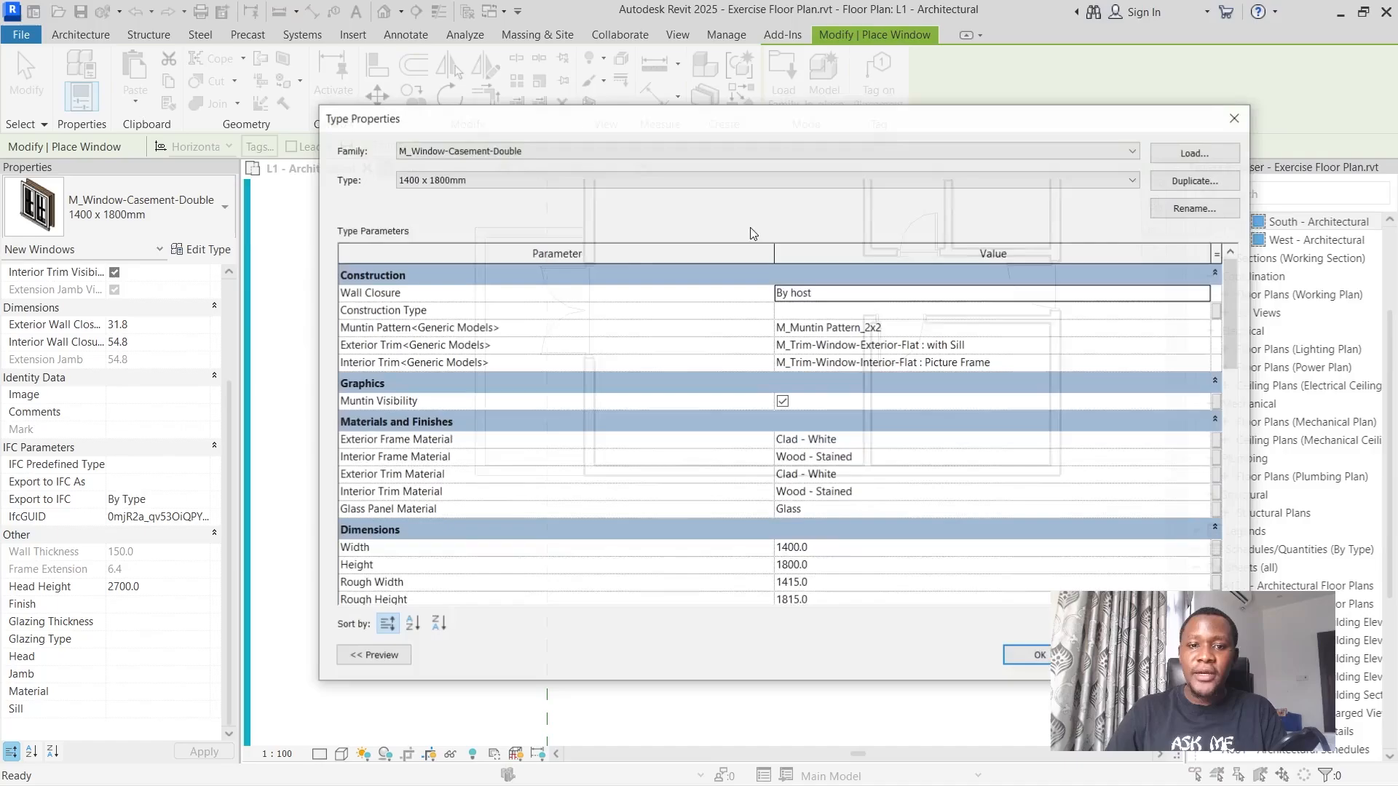
pyautogui.click(1214, 182)
pyautogui.click(928, 260)
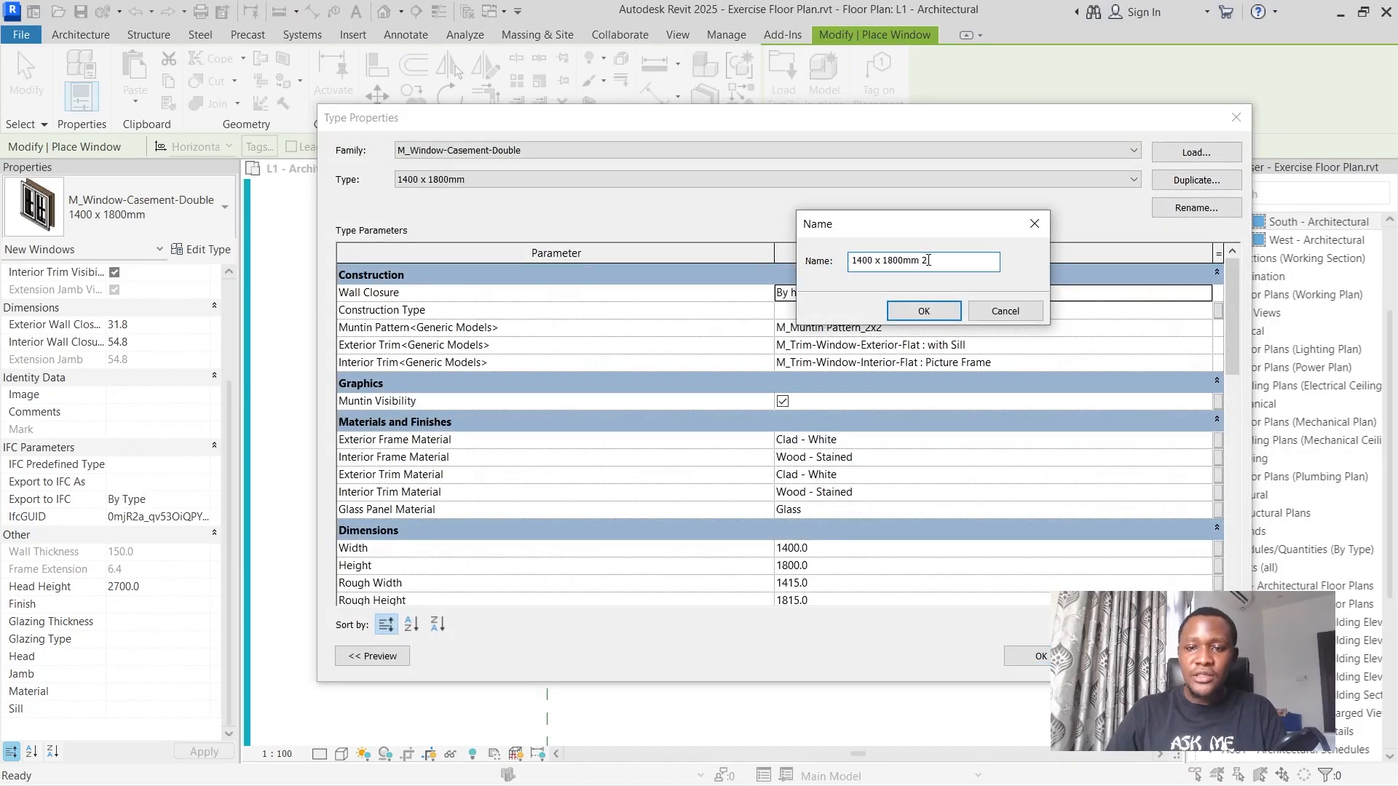
pyautogui.moveTo(928, 260); pyautogui.dragTo(817, 268)
pyautogui.write('Window Large')
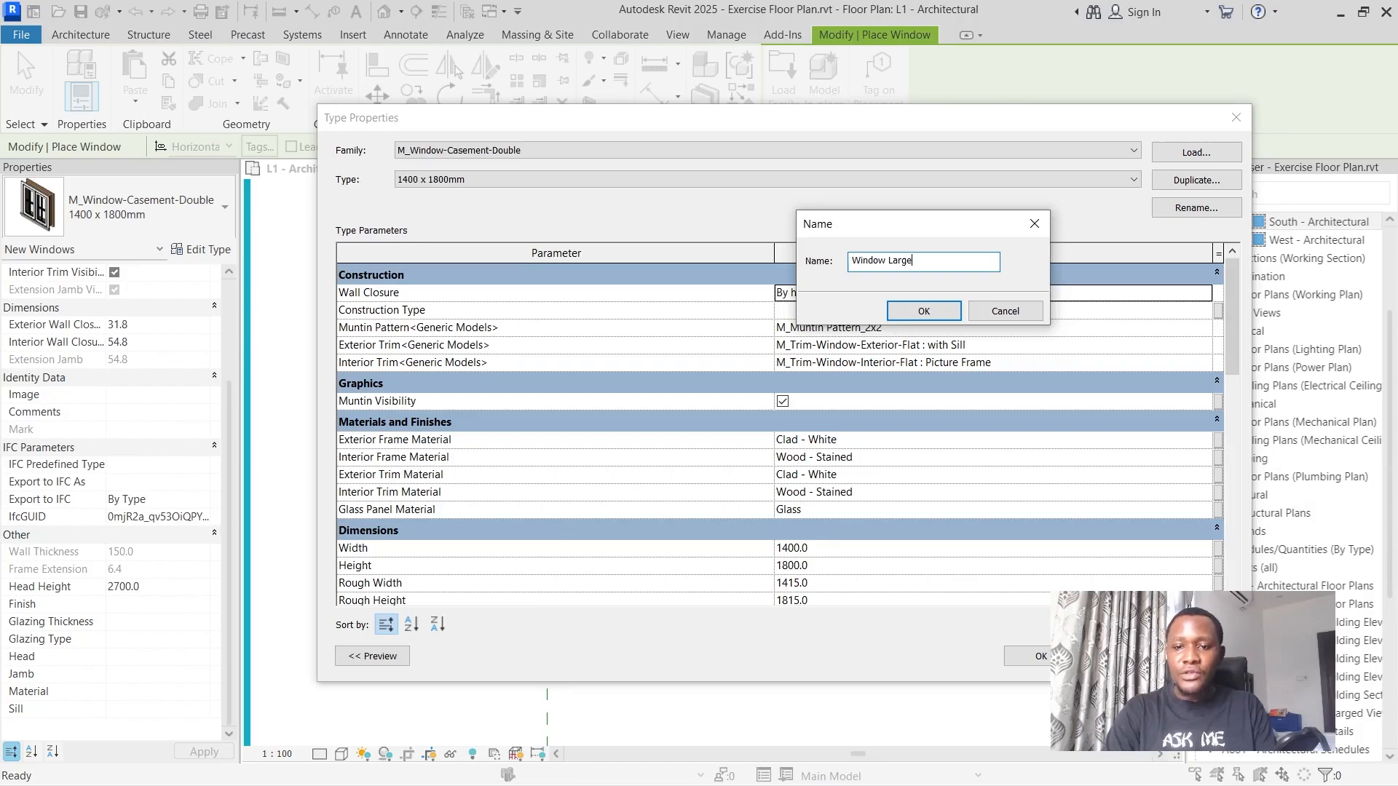
pyautogui.press('Return')
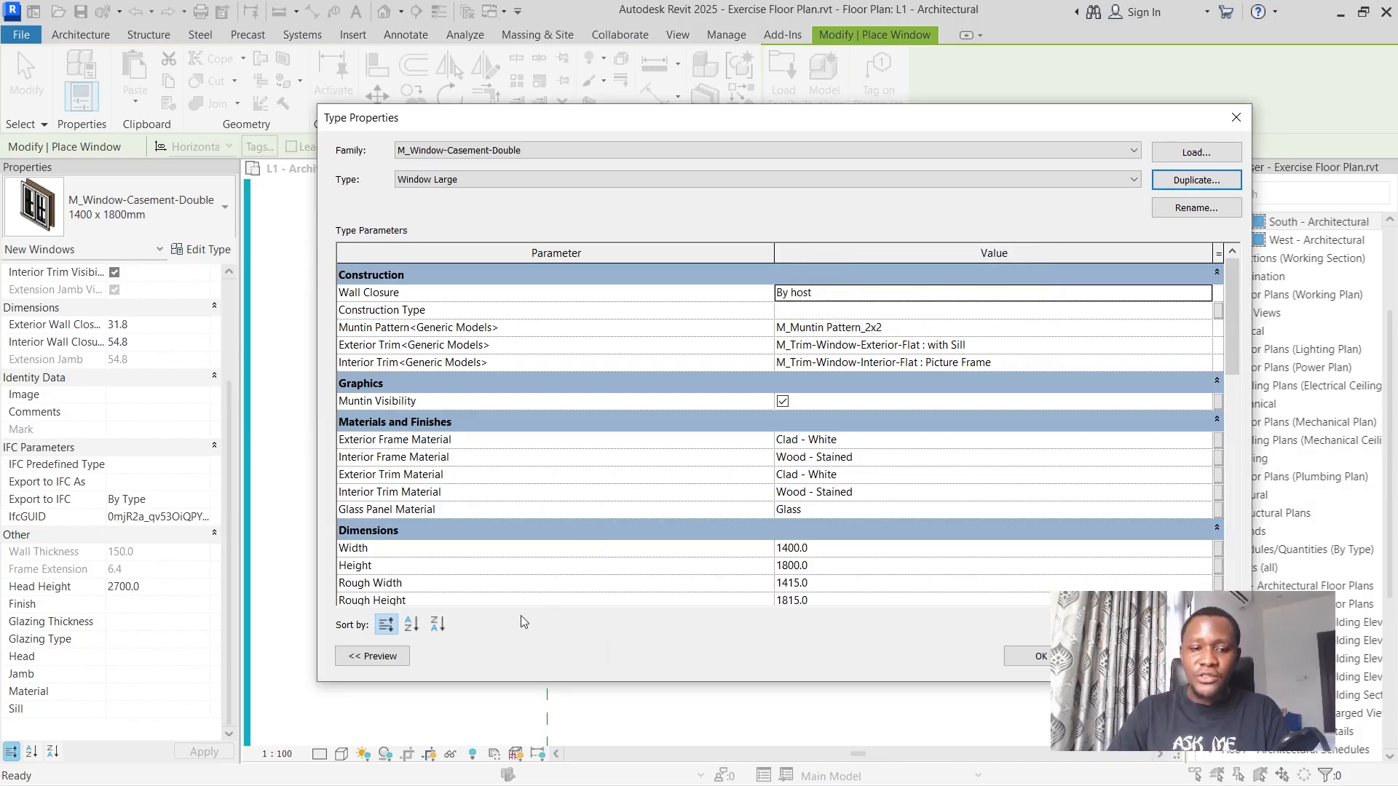
# Set the Window Large type's width to 1800 mm and height to 900 mm, and accept the type properties.
pyautogui.click(827, 553)
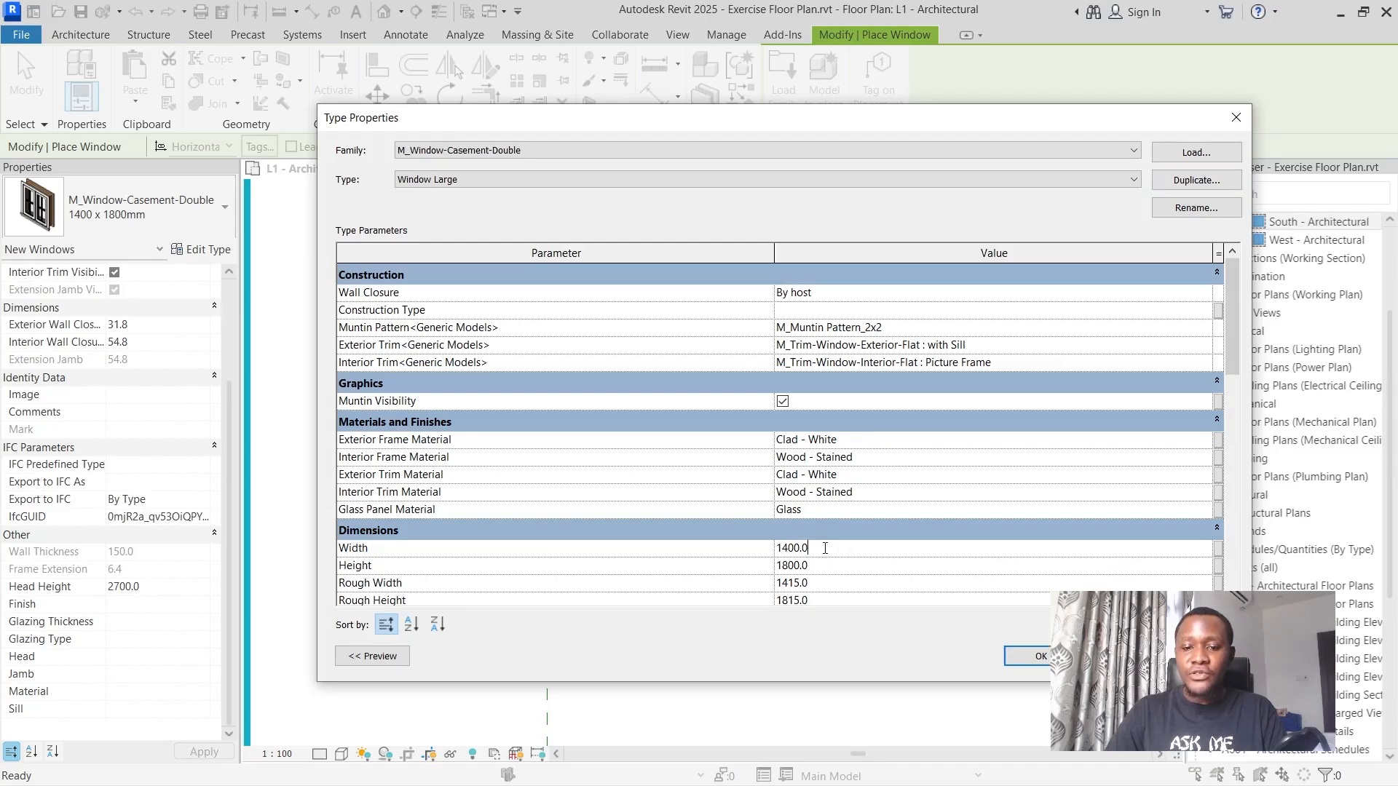
pyautogui.moveTo(808, 549); pyautogui.dragTo(776, 563)
pyautogui.write('1')
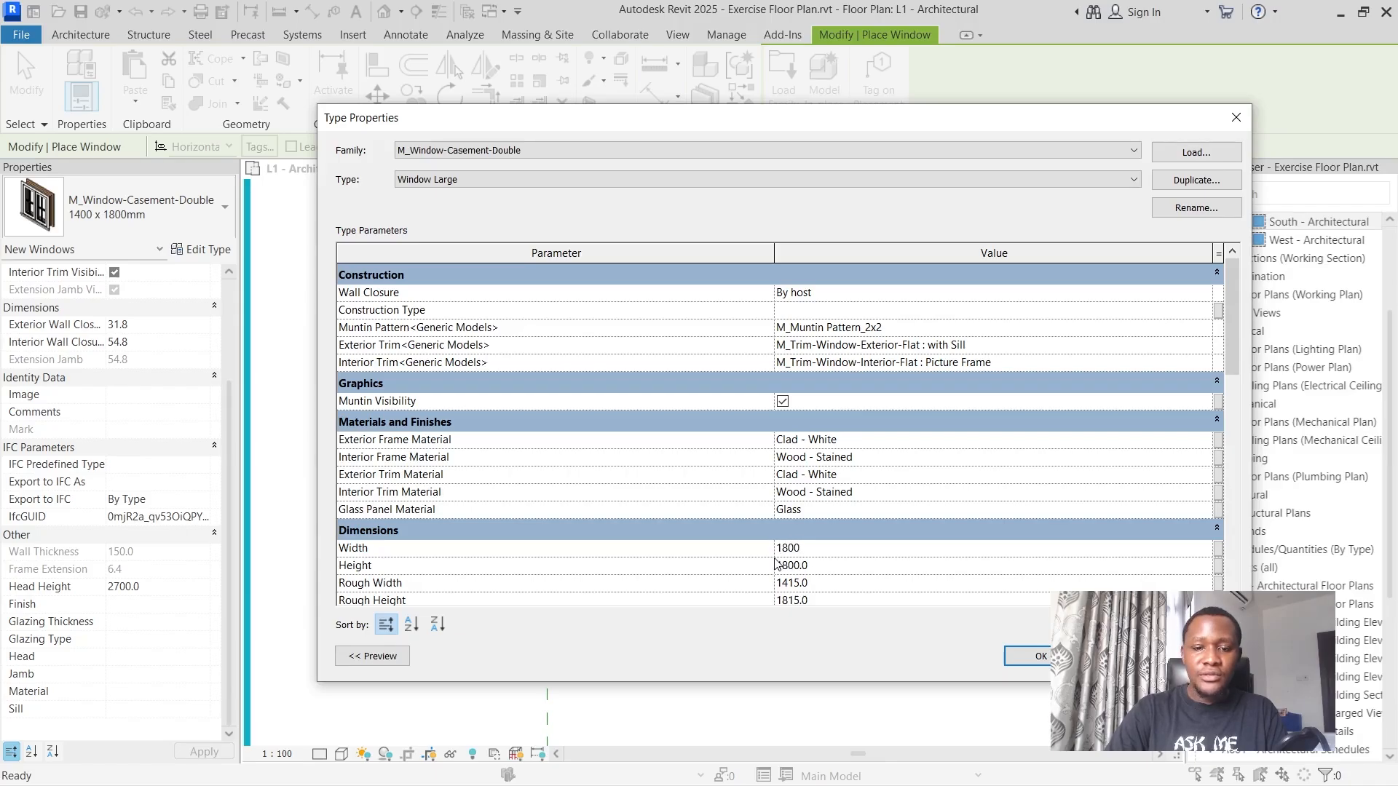
pyautogui.click(816, 566)
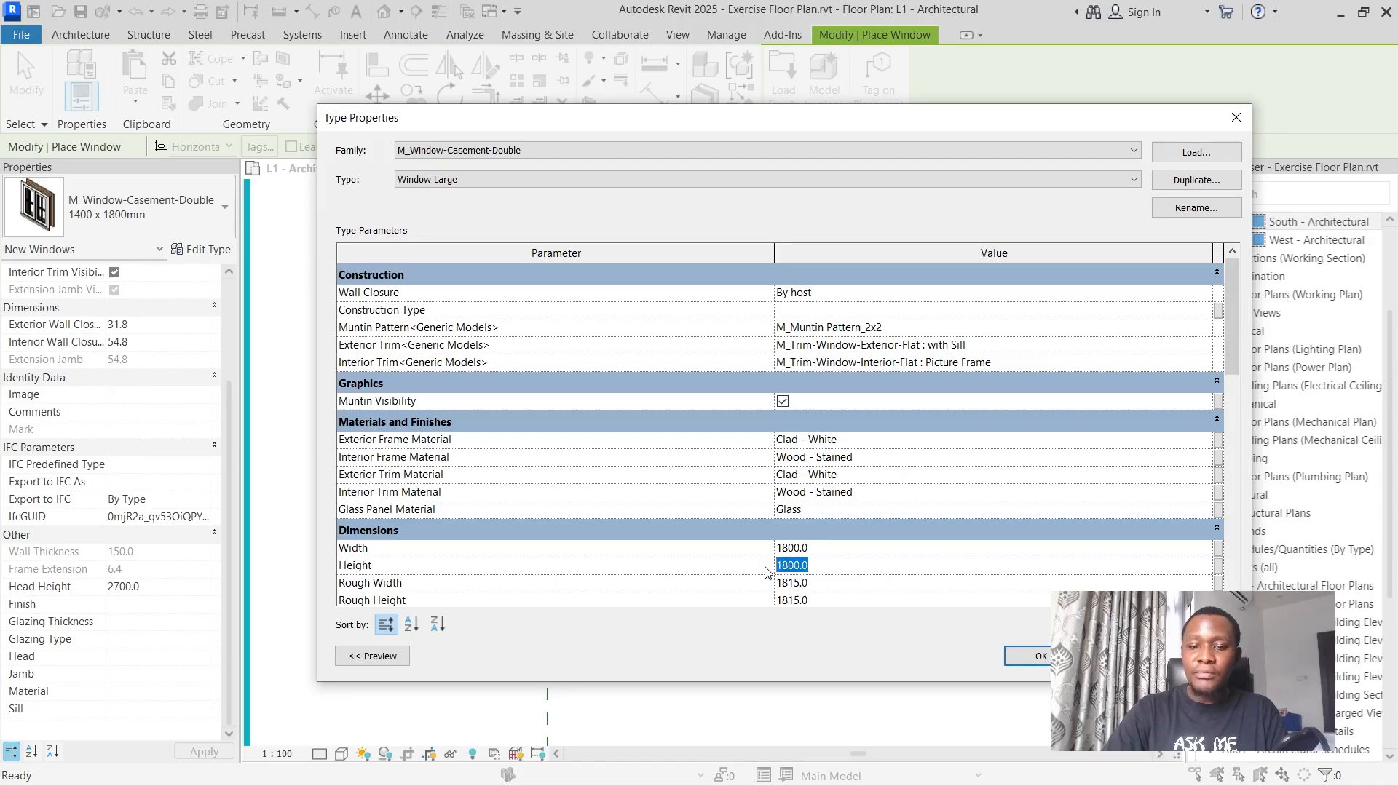
pyautogui.write('1')
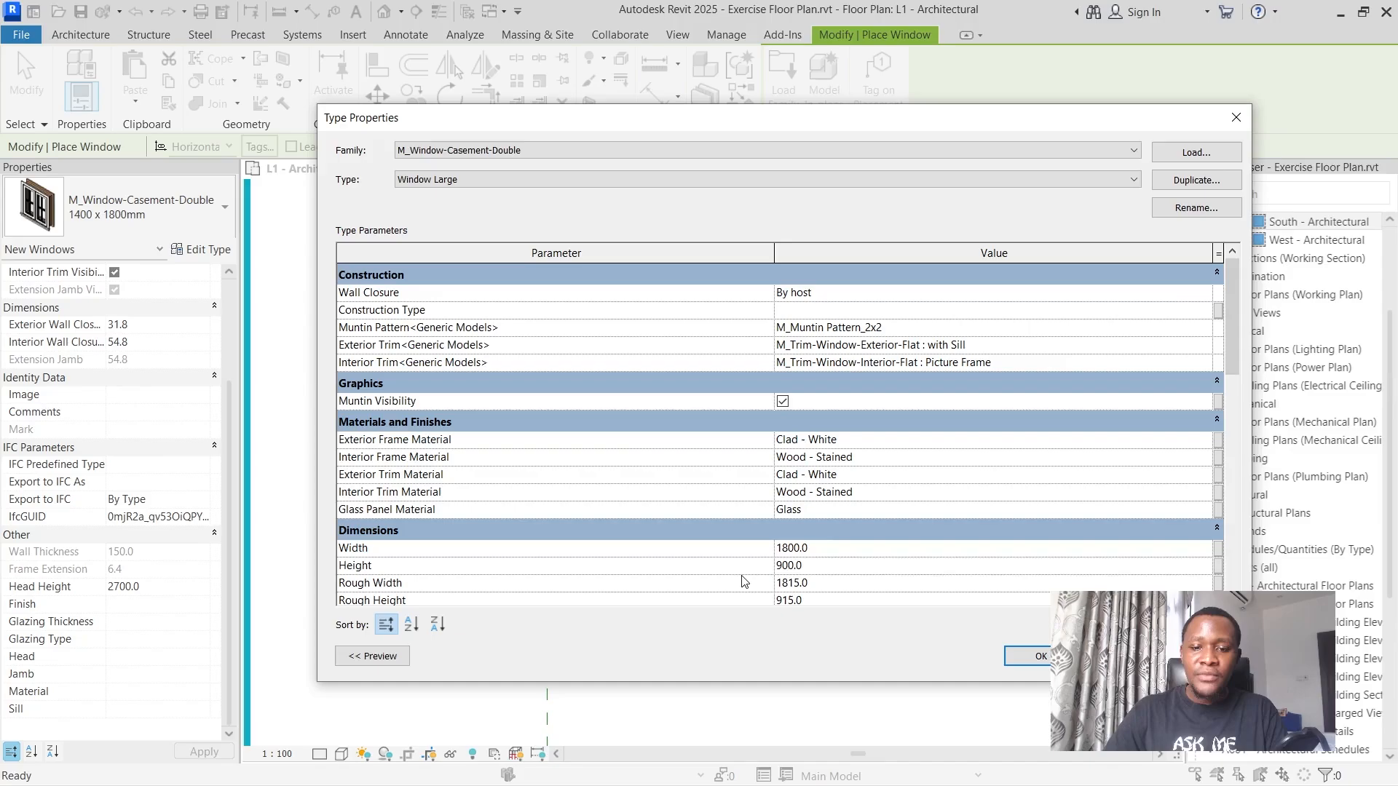
pyautogui.click(843, 566)
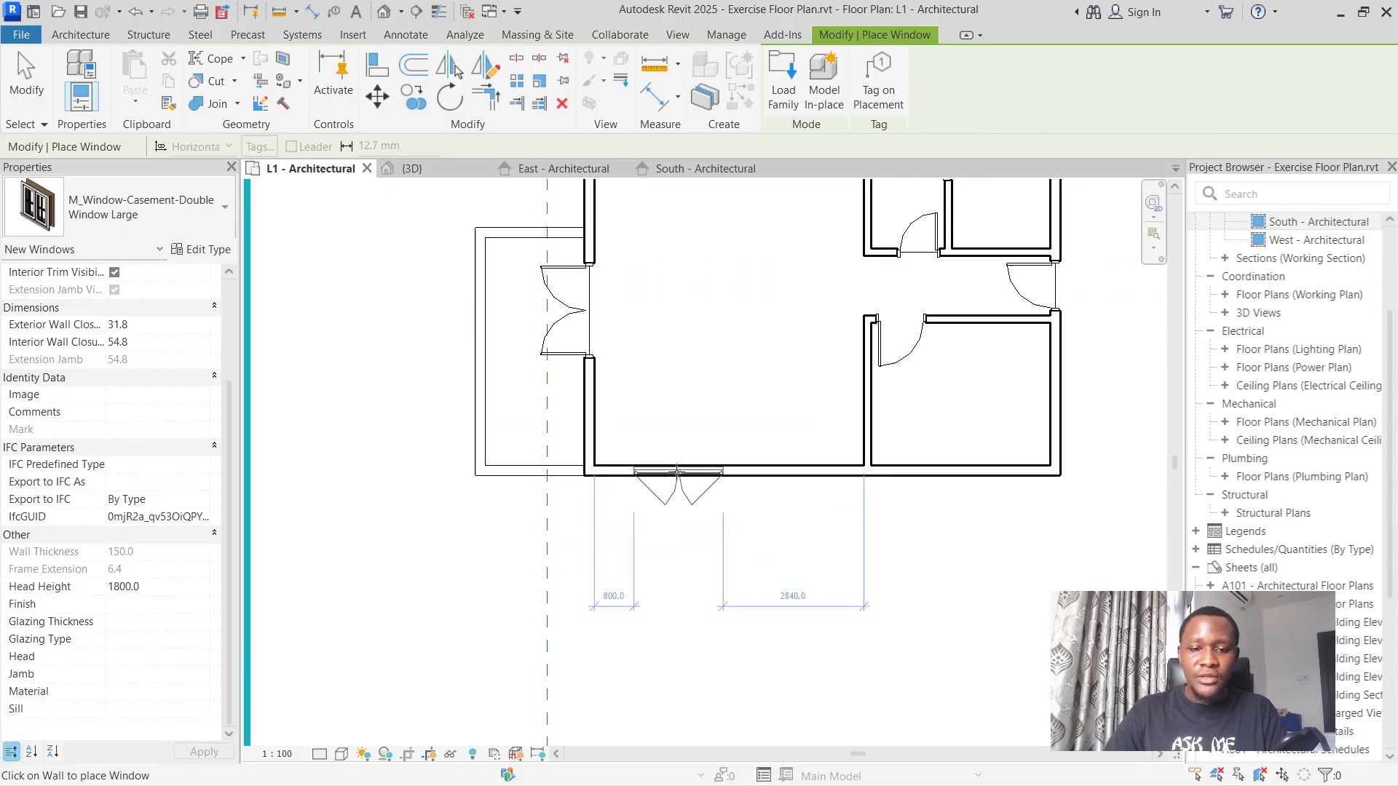
# Place two Window Large windows on the living room's lower exterior wall, about 800 mm from the balcony-side wall and 520 mm from the bedroom partition.
pyautogui.scroll(-6, 723, 464)
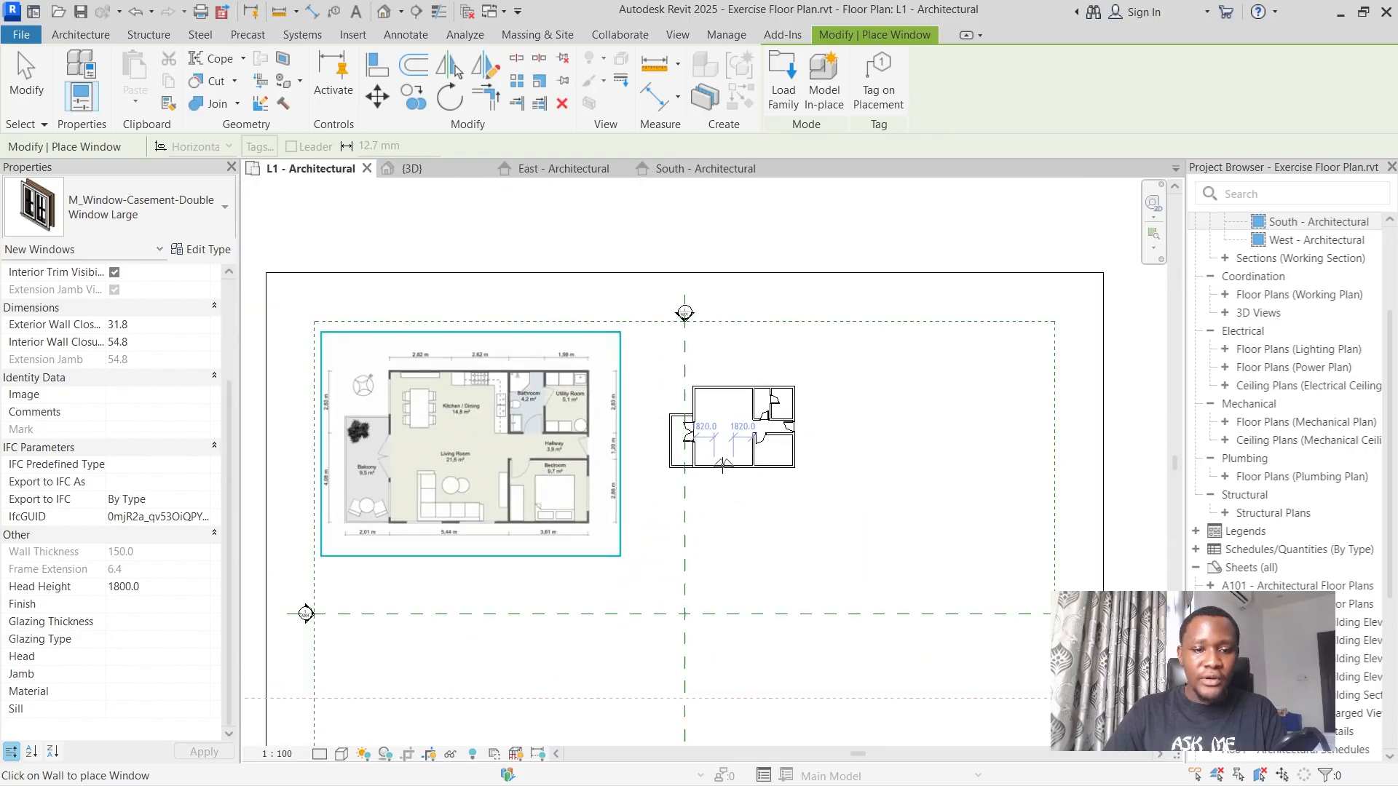
pyautogui.scroll(6, 723, 465)
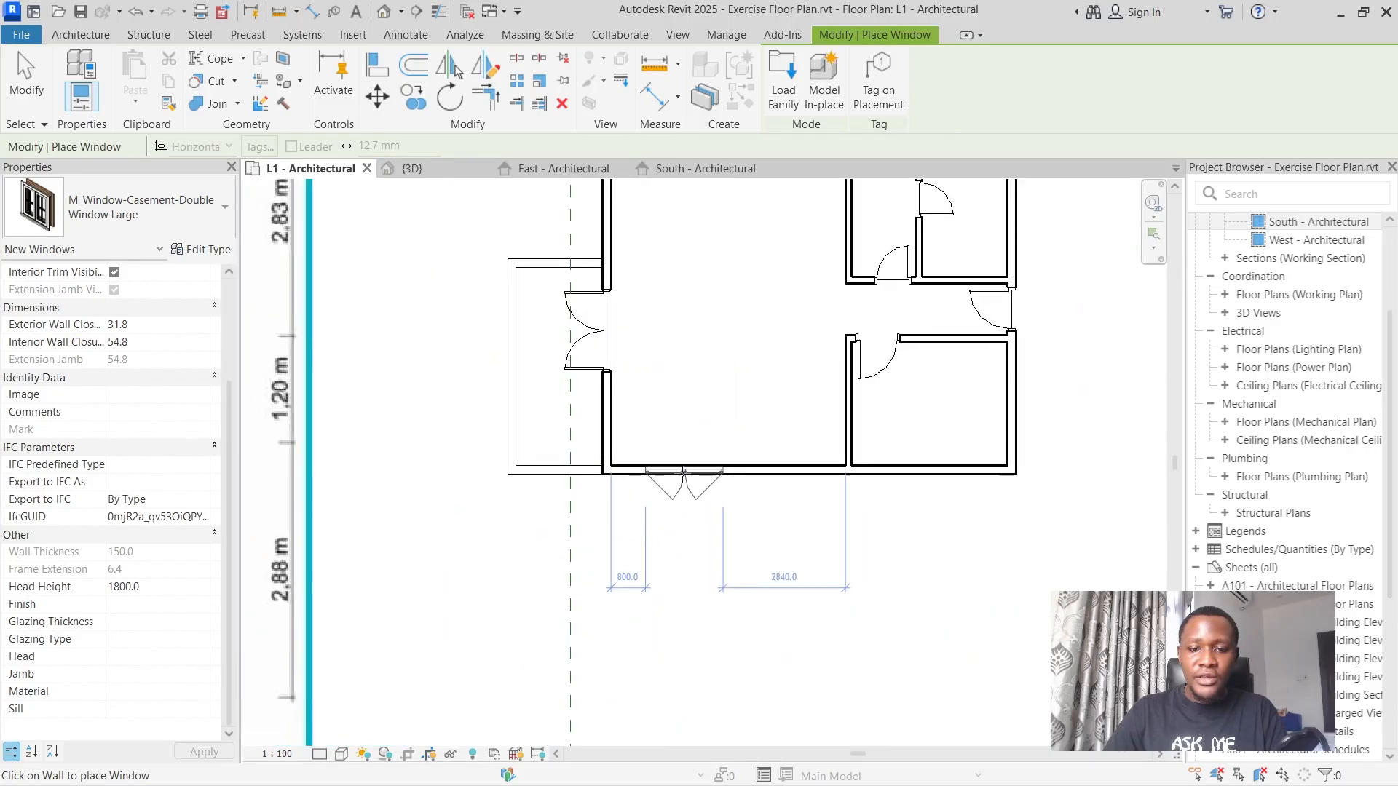
pyautogui.click(684, 471)
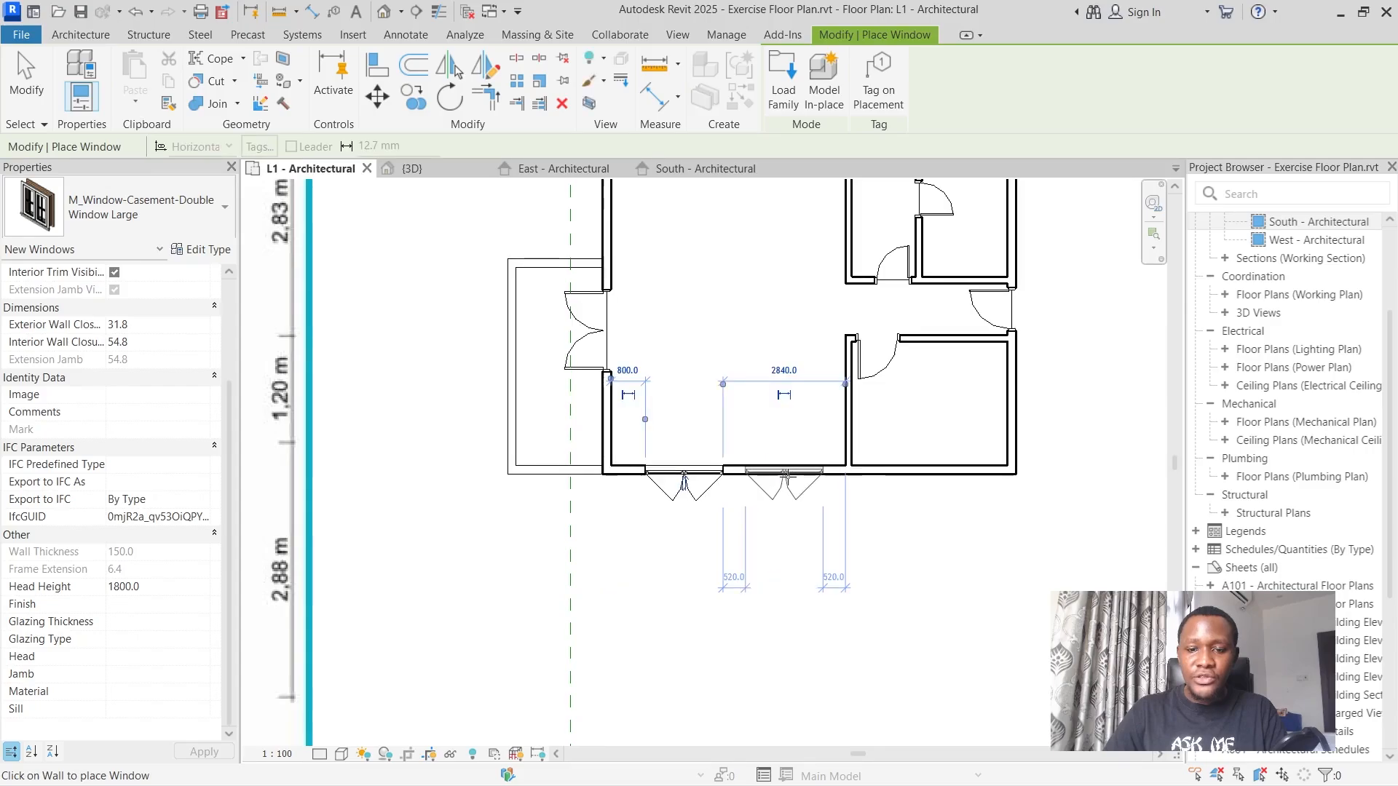
pyautogui.scroll(4, 787, 474)
pyautogui.scroll(-2, 782, 477)
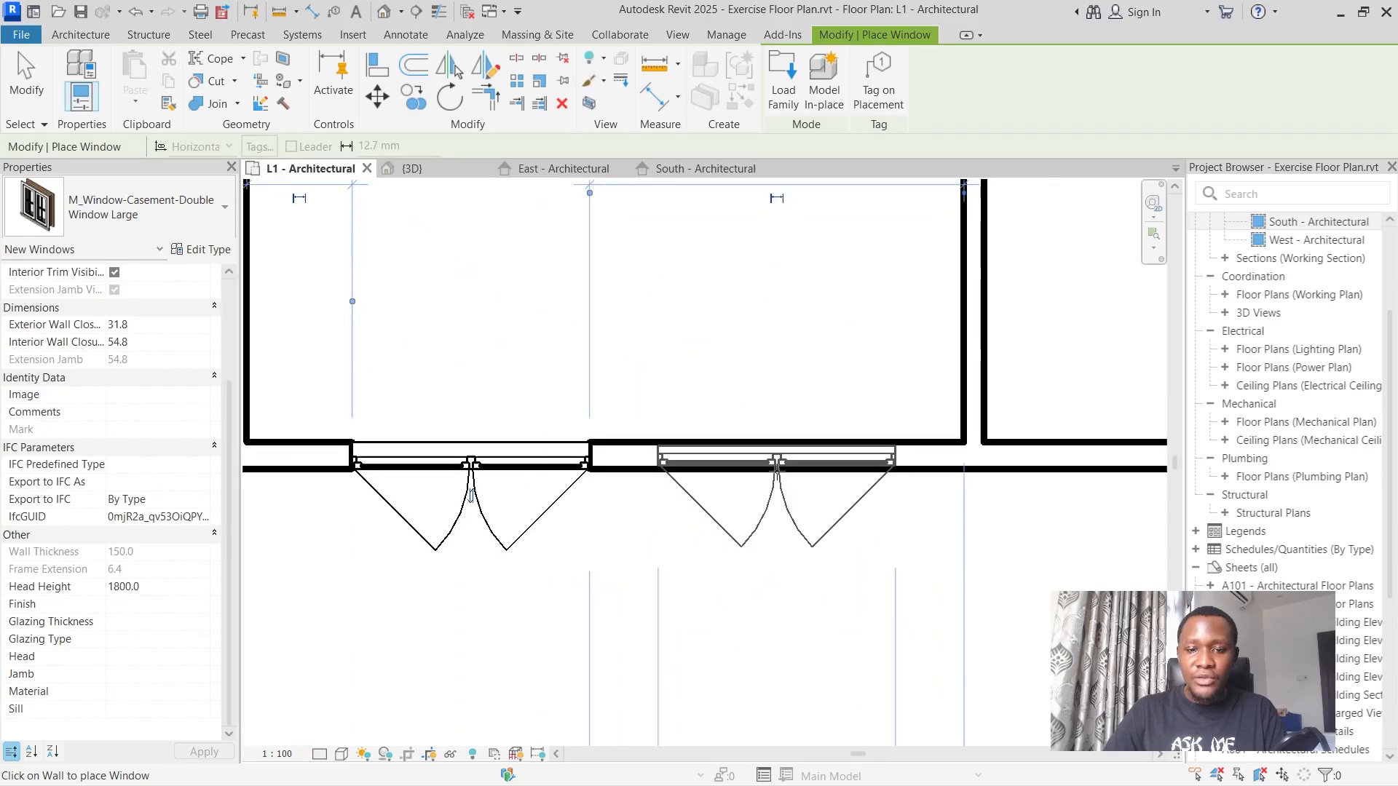
pyautogui.click(776, 473)
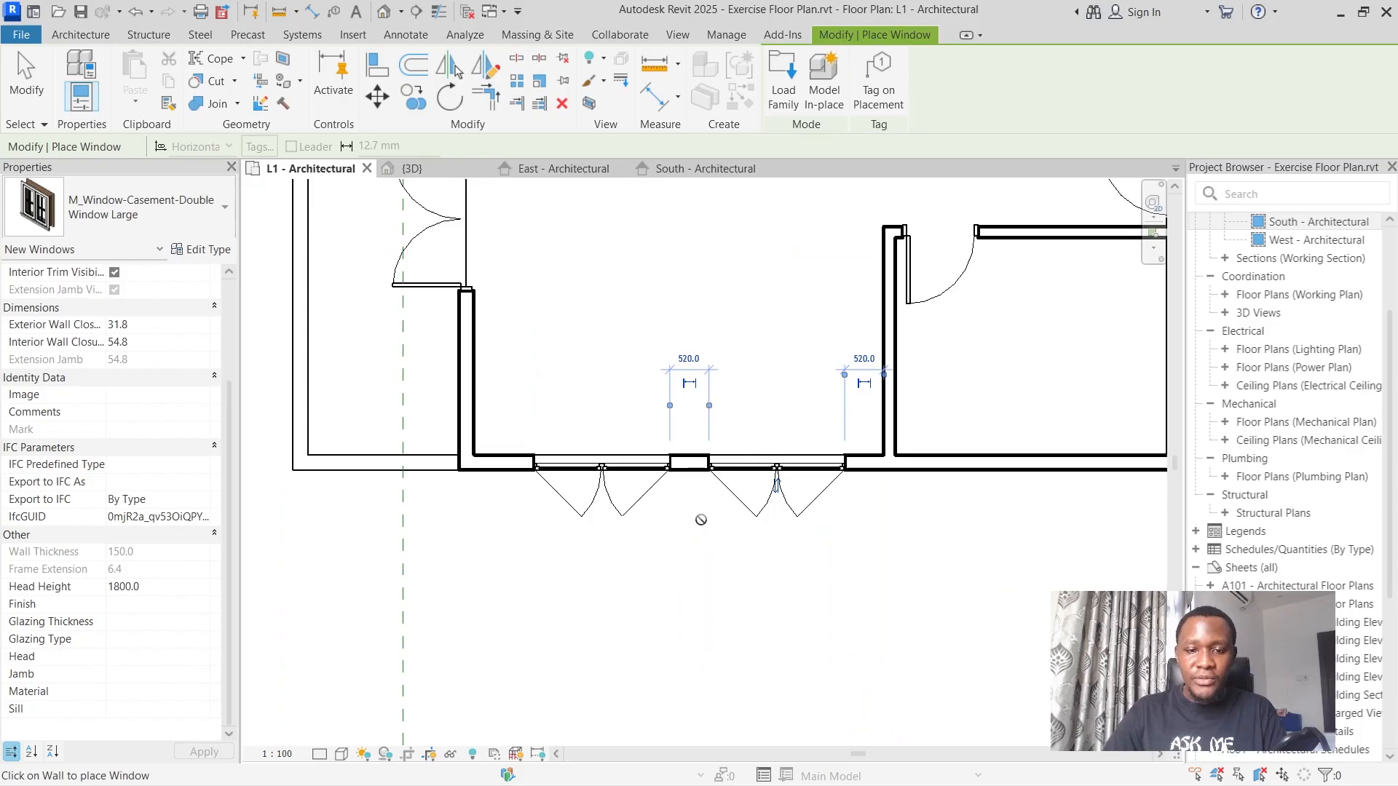
pyautogui.press('Escape')
pyautogui.press('Escape')
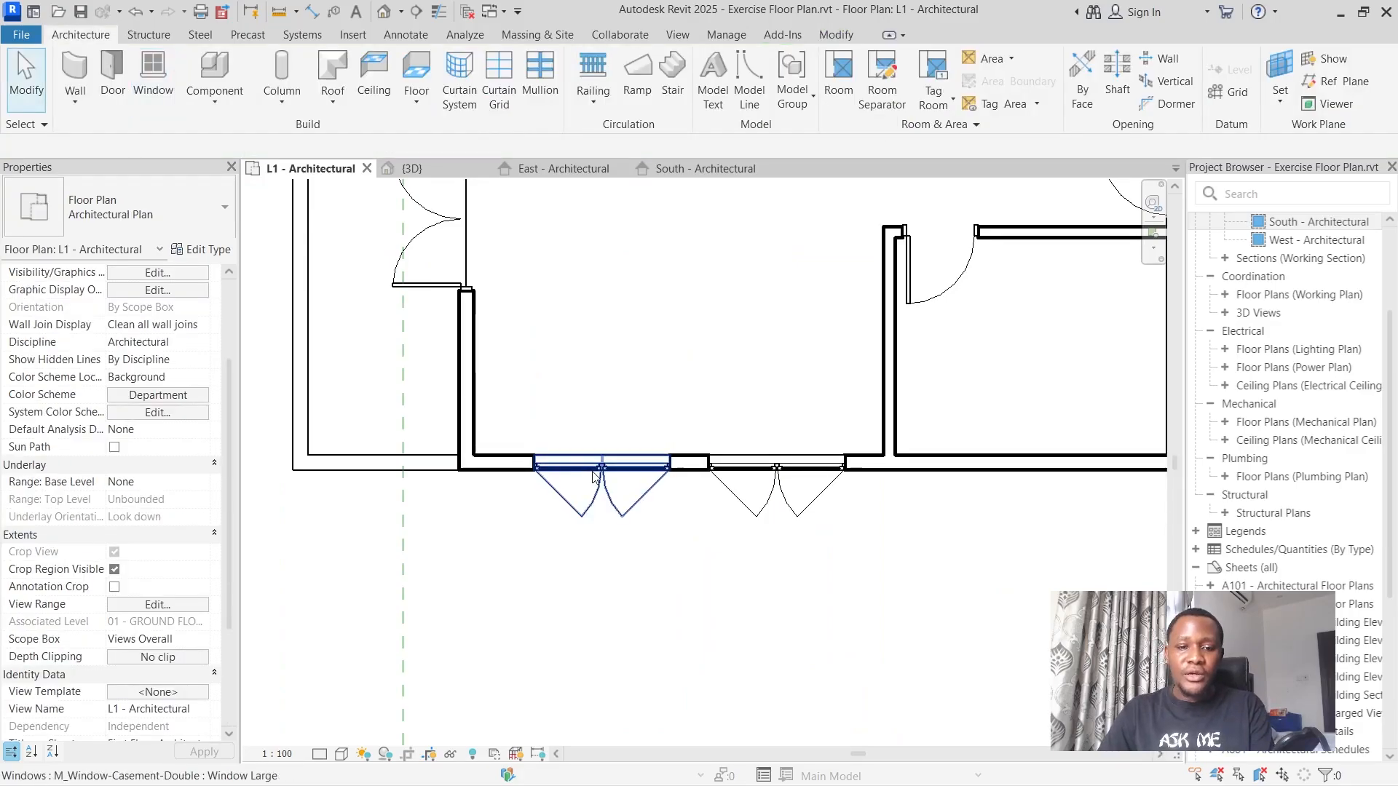
# Set the first living room window's distance from the balcony-side wall to 600 mm.
pyautogui.click(569, 484)
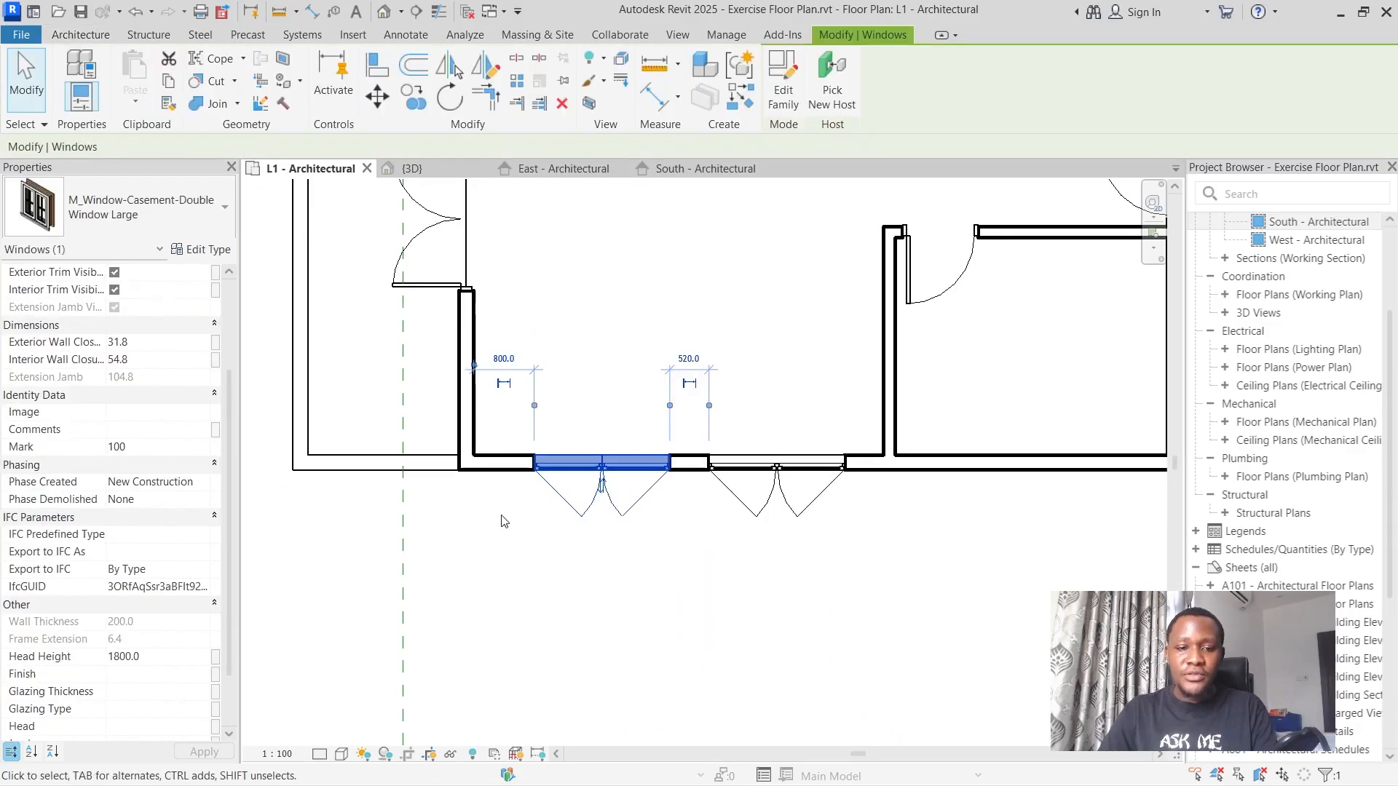
pyautogui.click(503, 360)
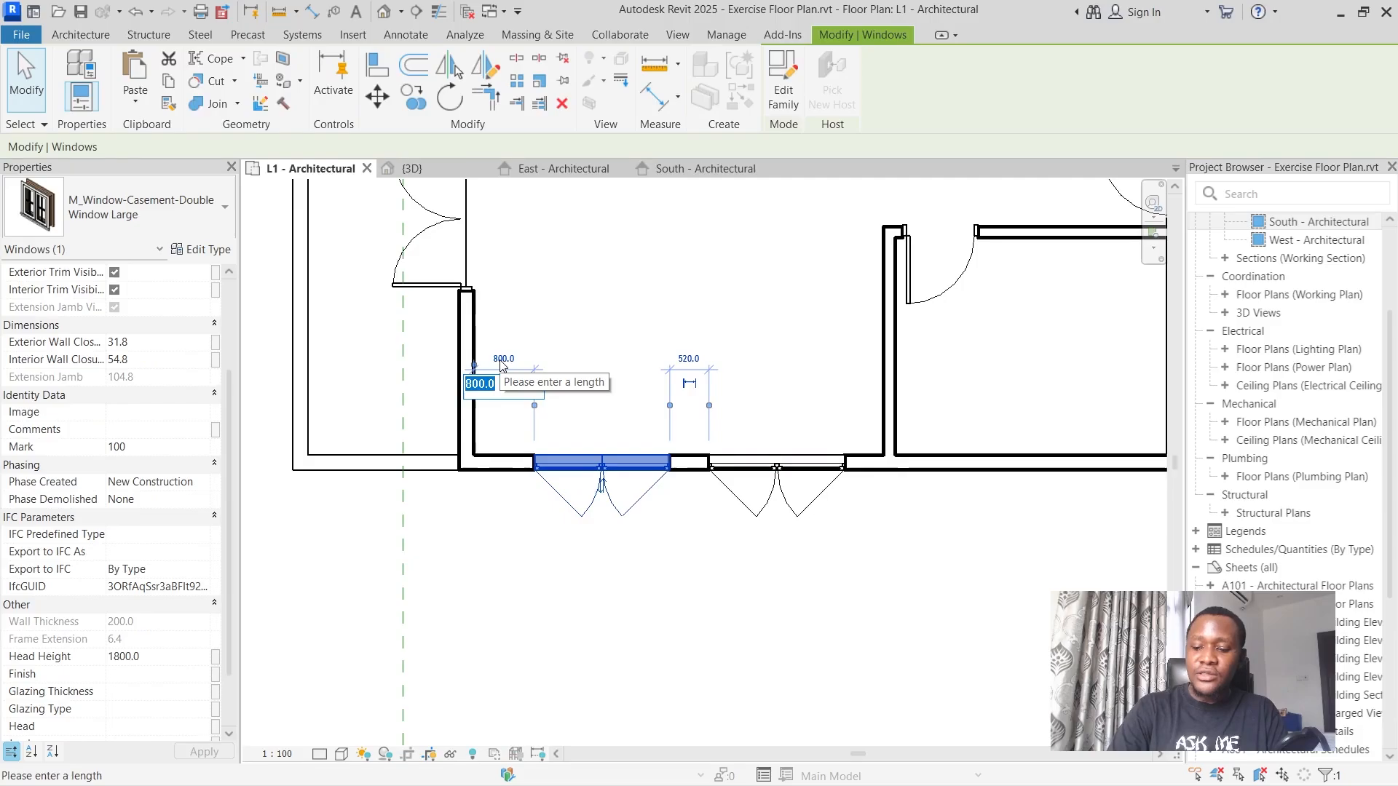
pyautogui.write('600')
pyautogui.press('Return')
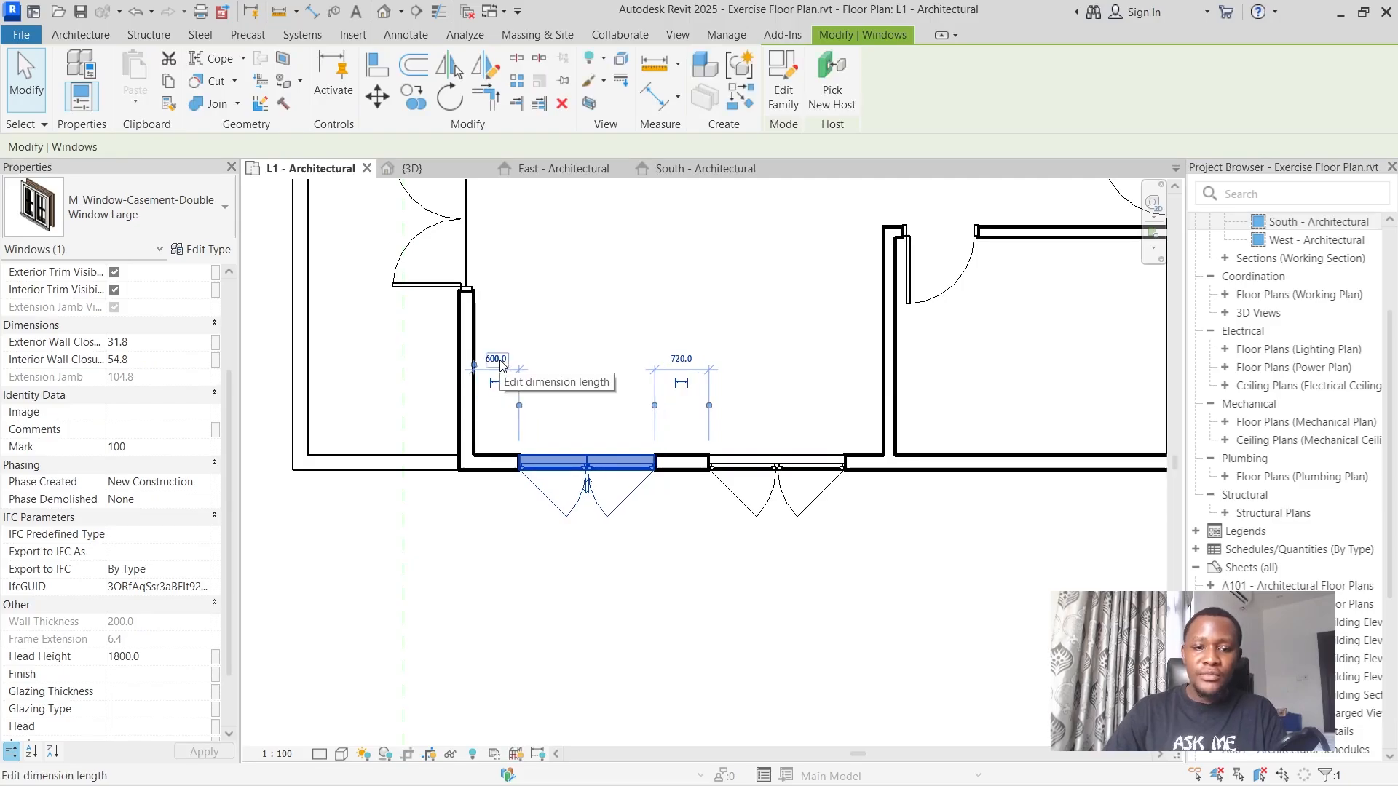
# Set the second living room window's distance from the bedroom partition to 600 mm.
pyautogui.click(842, 526)
pyautogui.click(816, 495)
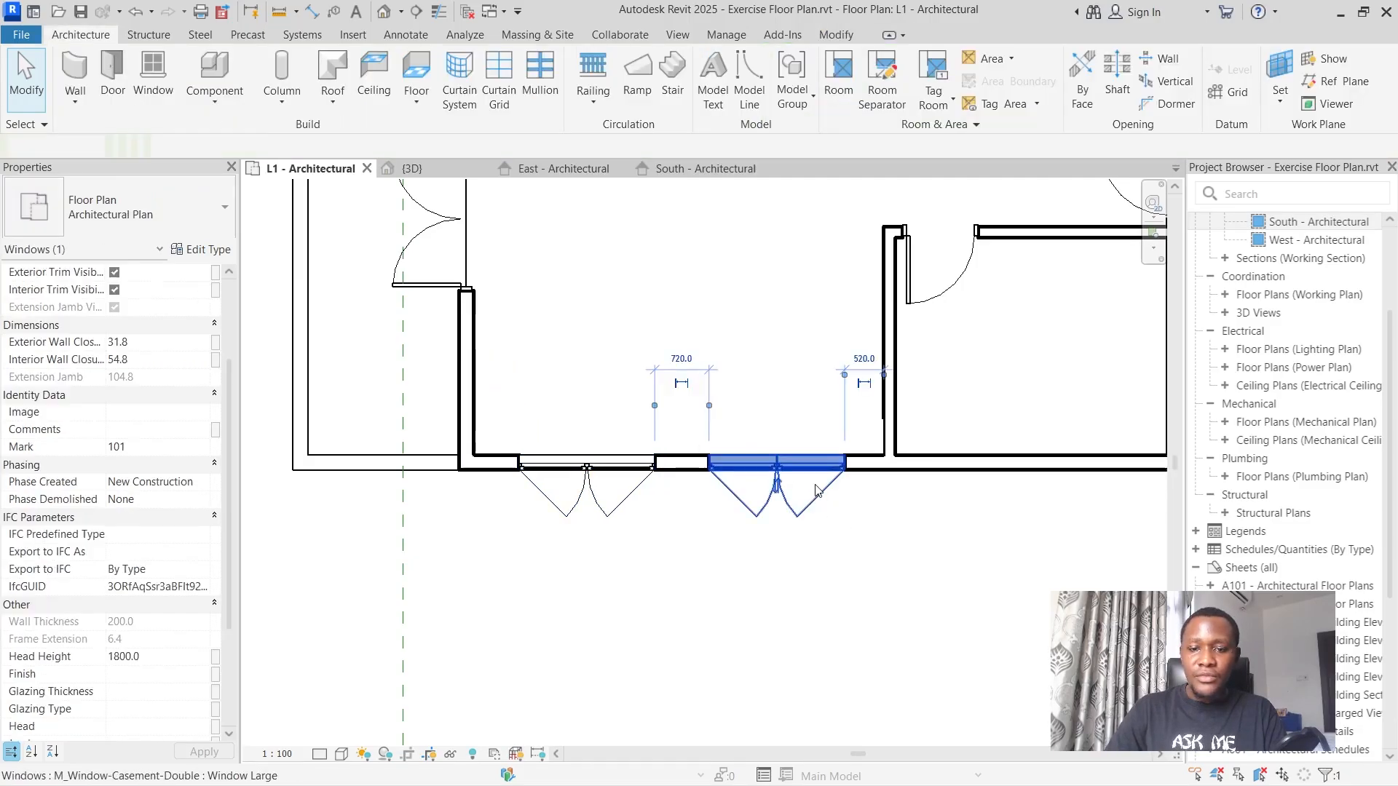
pyautogui.click(863, 357)
pyautogui.write('600')
pyautogui.press('Return')
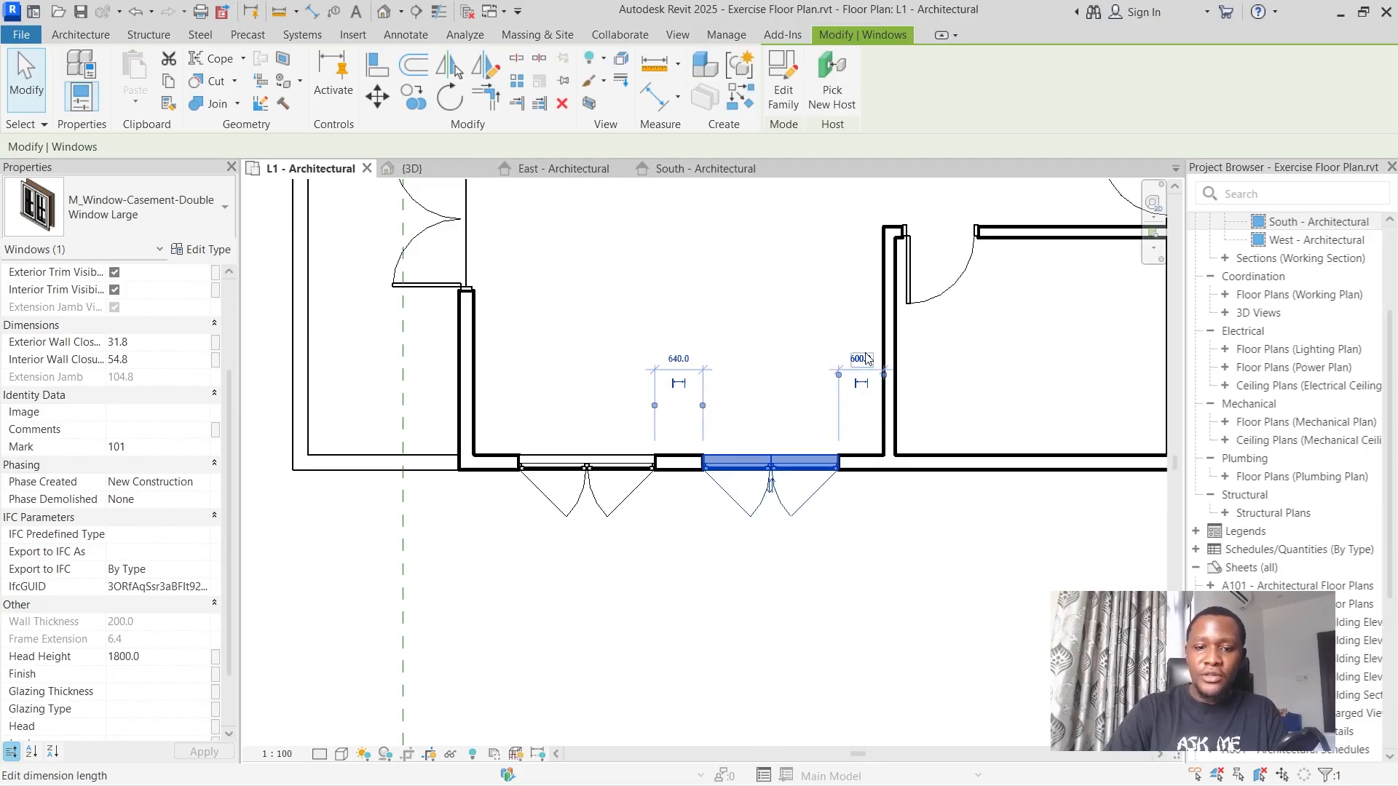
pyautogui.click(680, 581)
# Place a Window Large window on the kitchen/dining area's exterior wall above the balcony, with about 305 mm clear on each side.
pyautogui.scroll(-7, 686, 543)
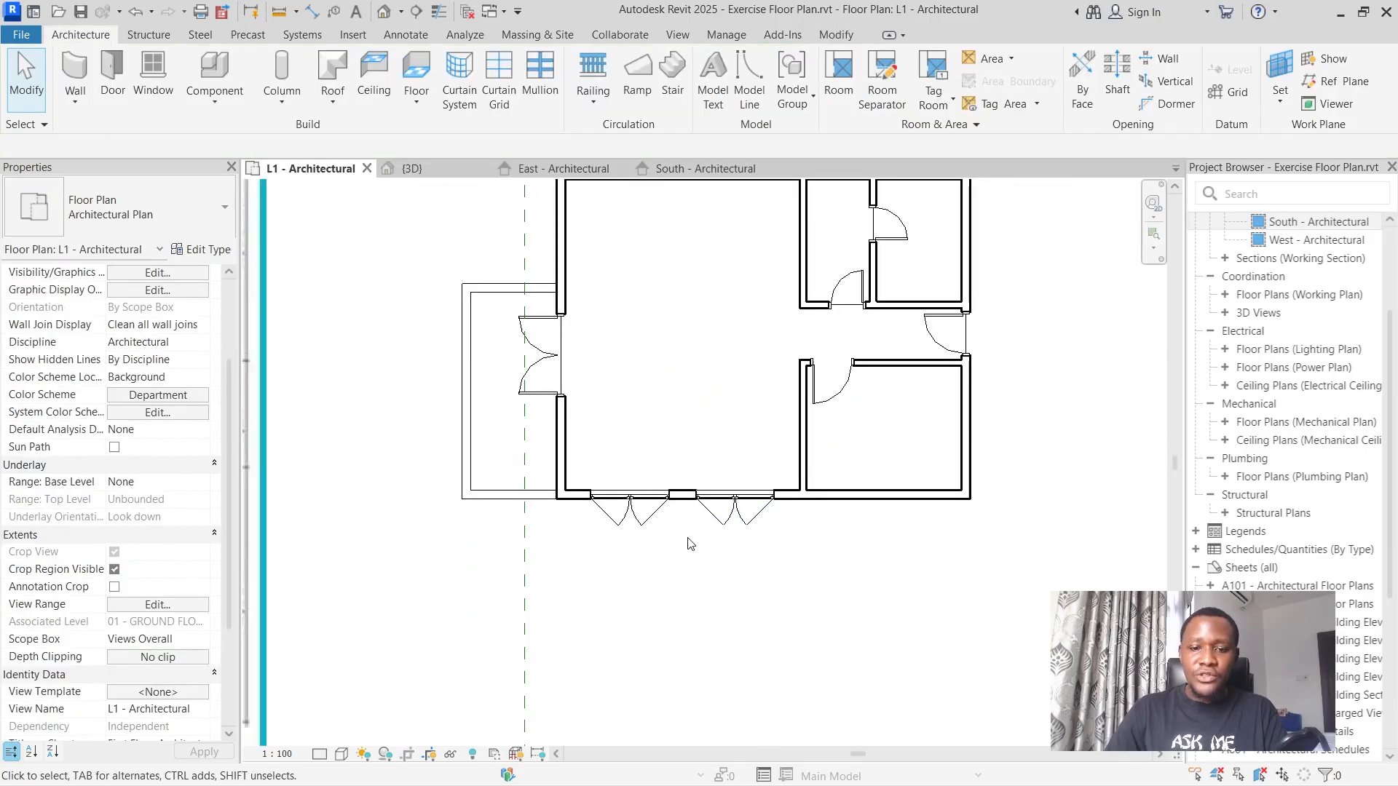
pyautogui.scroll(-2, 682, 491)
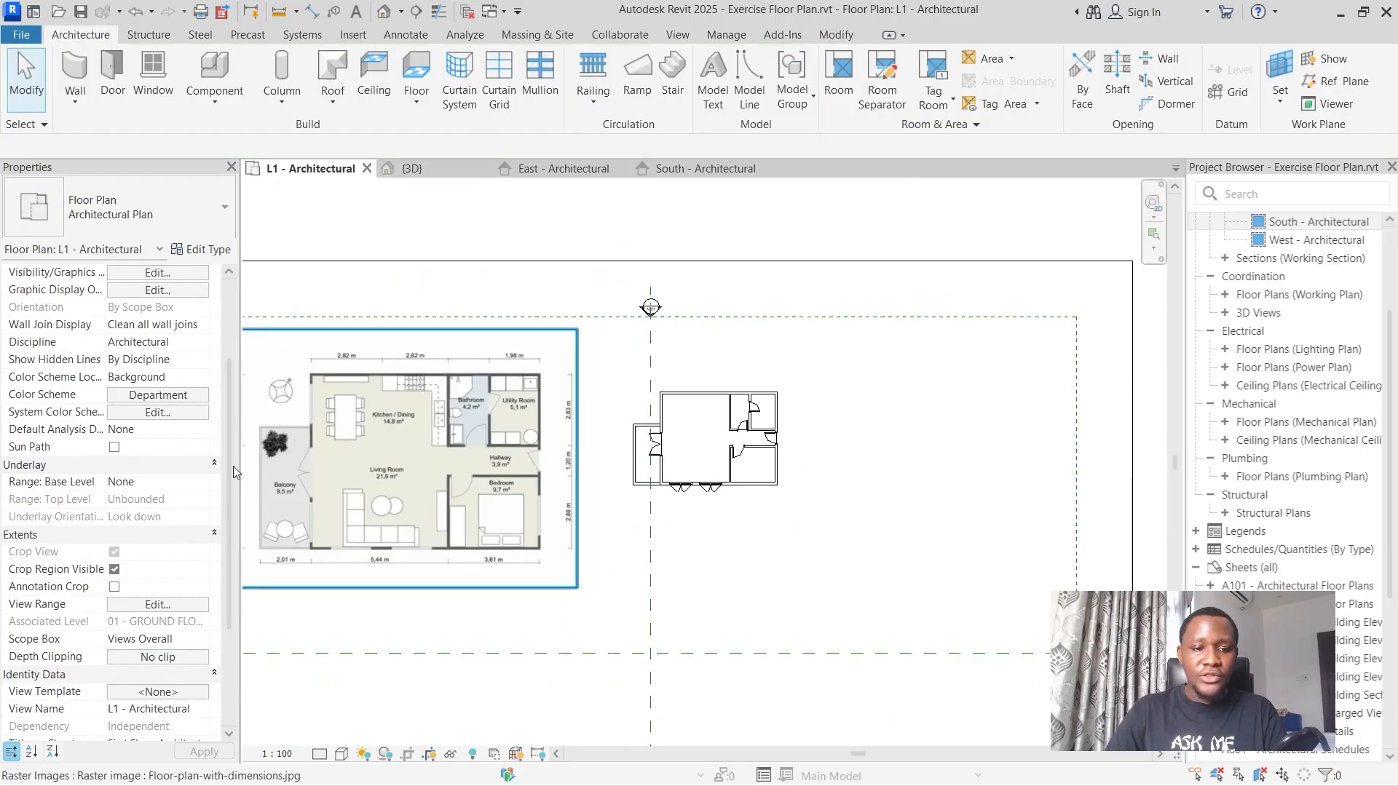
pyautogui.scroll(3, 323, 459)
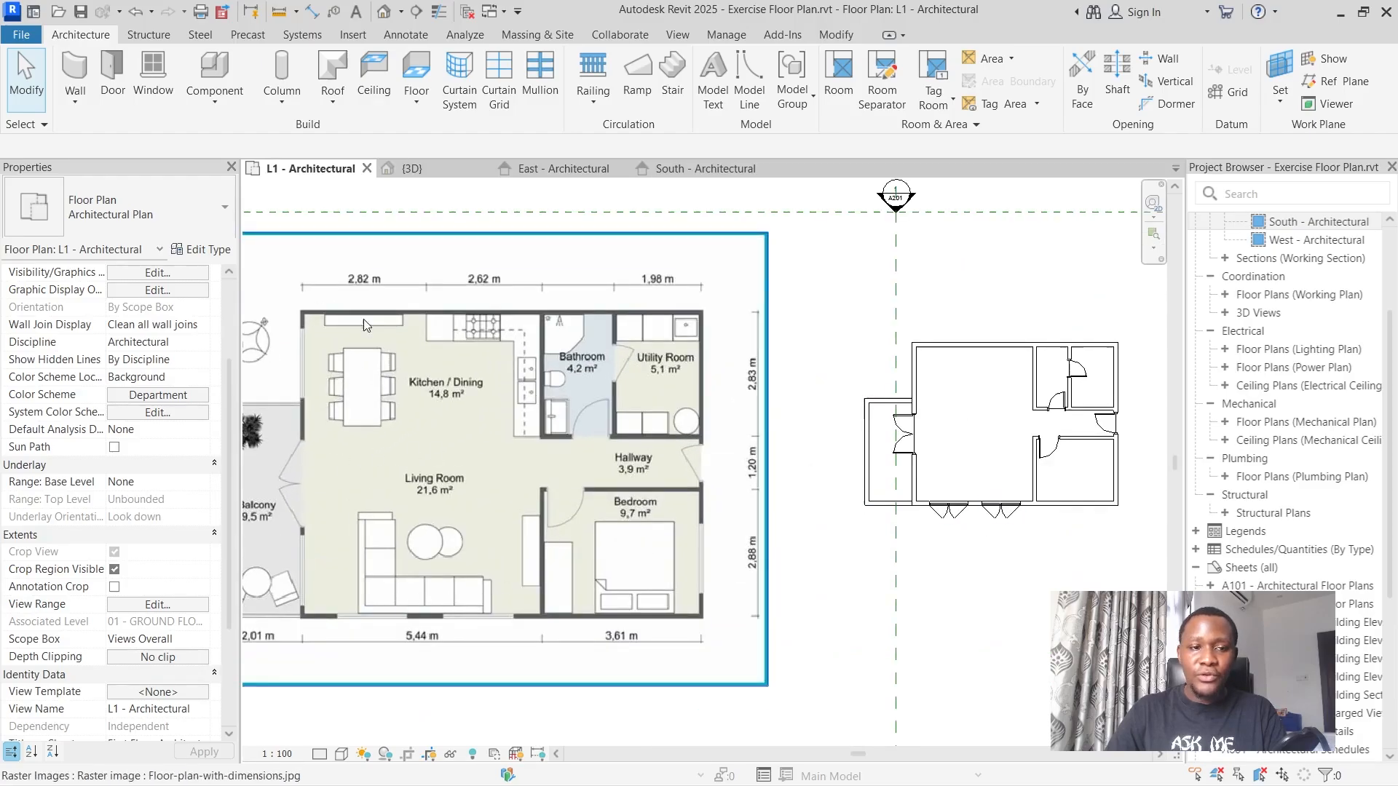
pyautogui.click(157, 73)
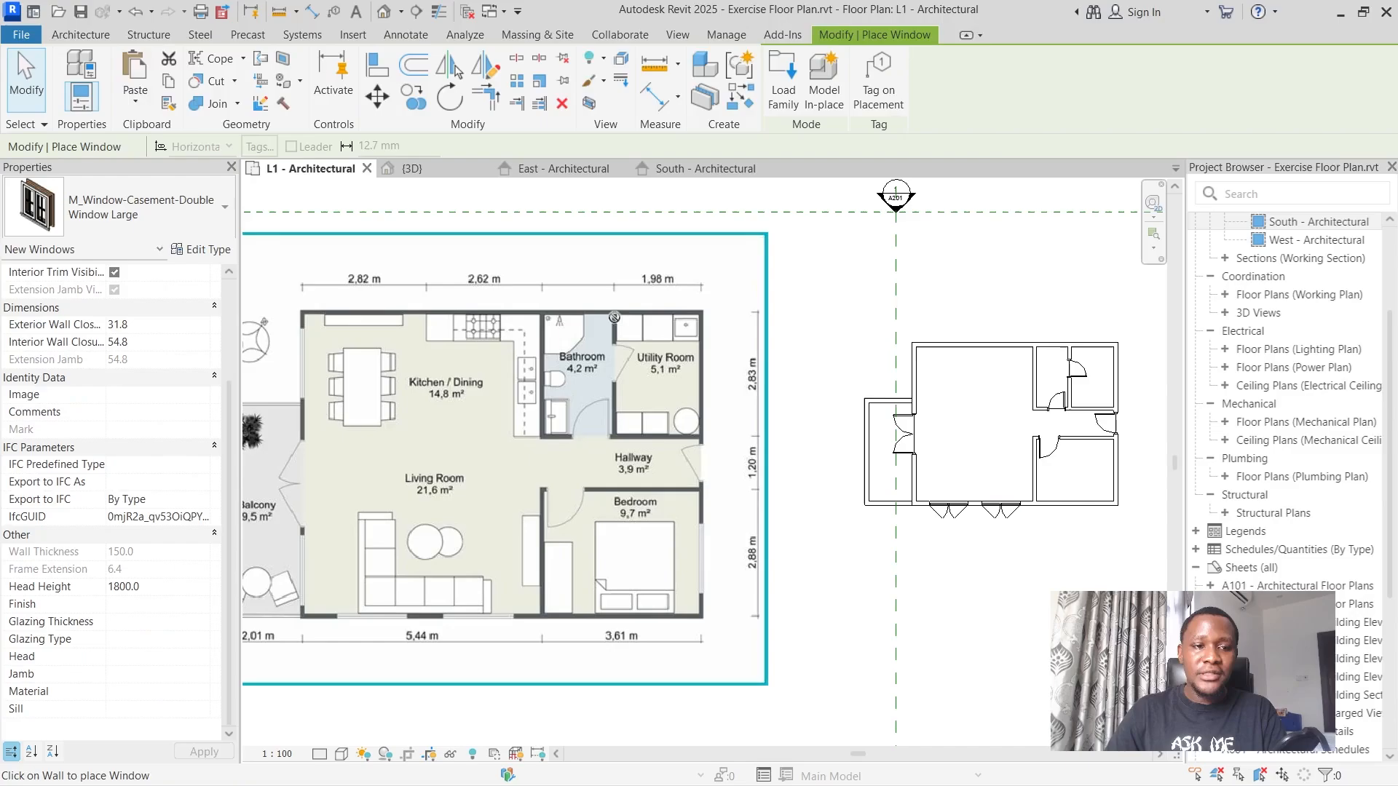
pyautogui.scroll(2, 915, 367)
pyautogui.scroll(1, 914, 366)
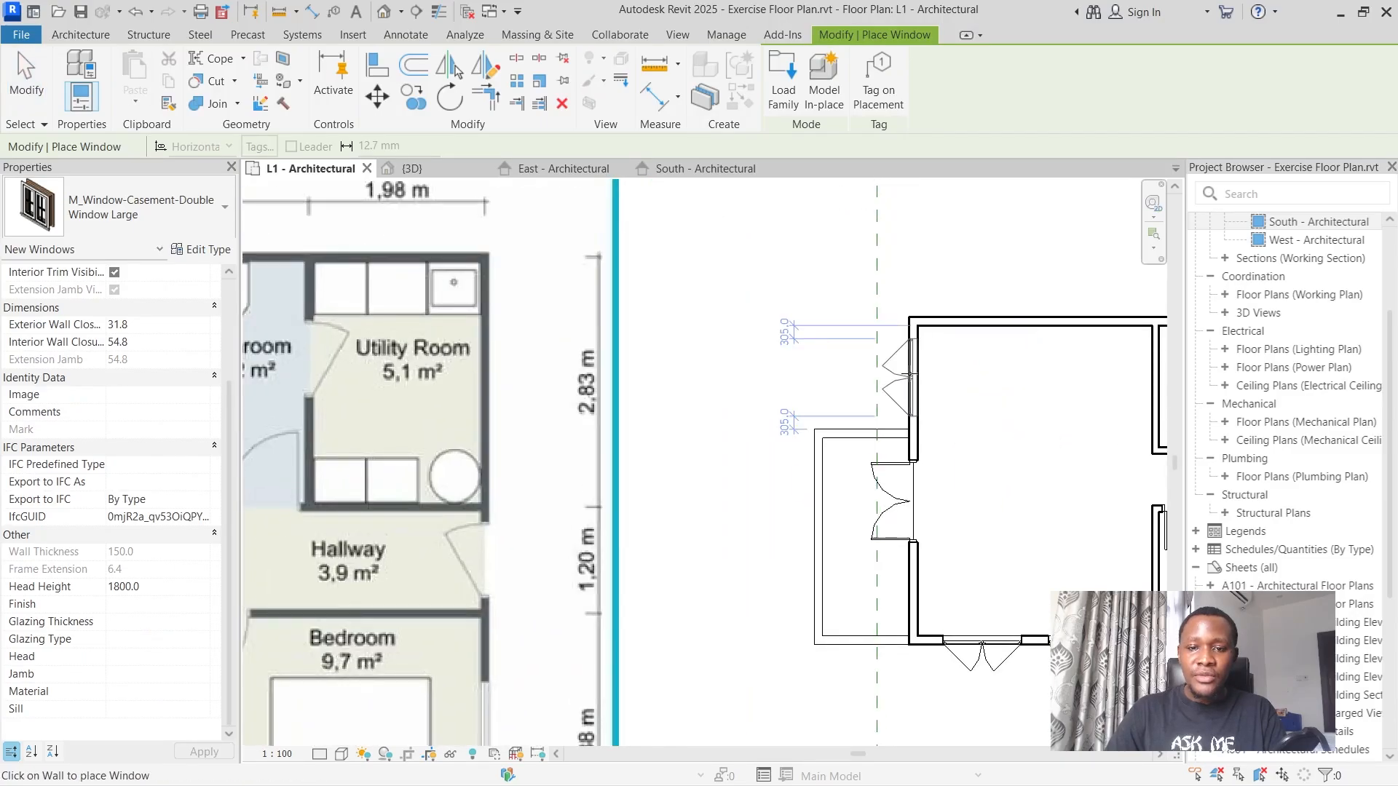
# Place a Window Large window centred on the bedroom's right exterior wall, with about 540 mm clear on each side.
pyautogui.scroll(-4, 910, 375)
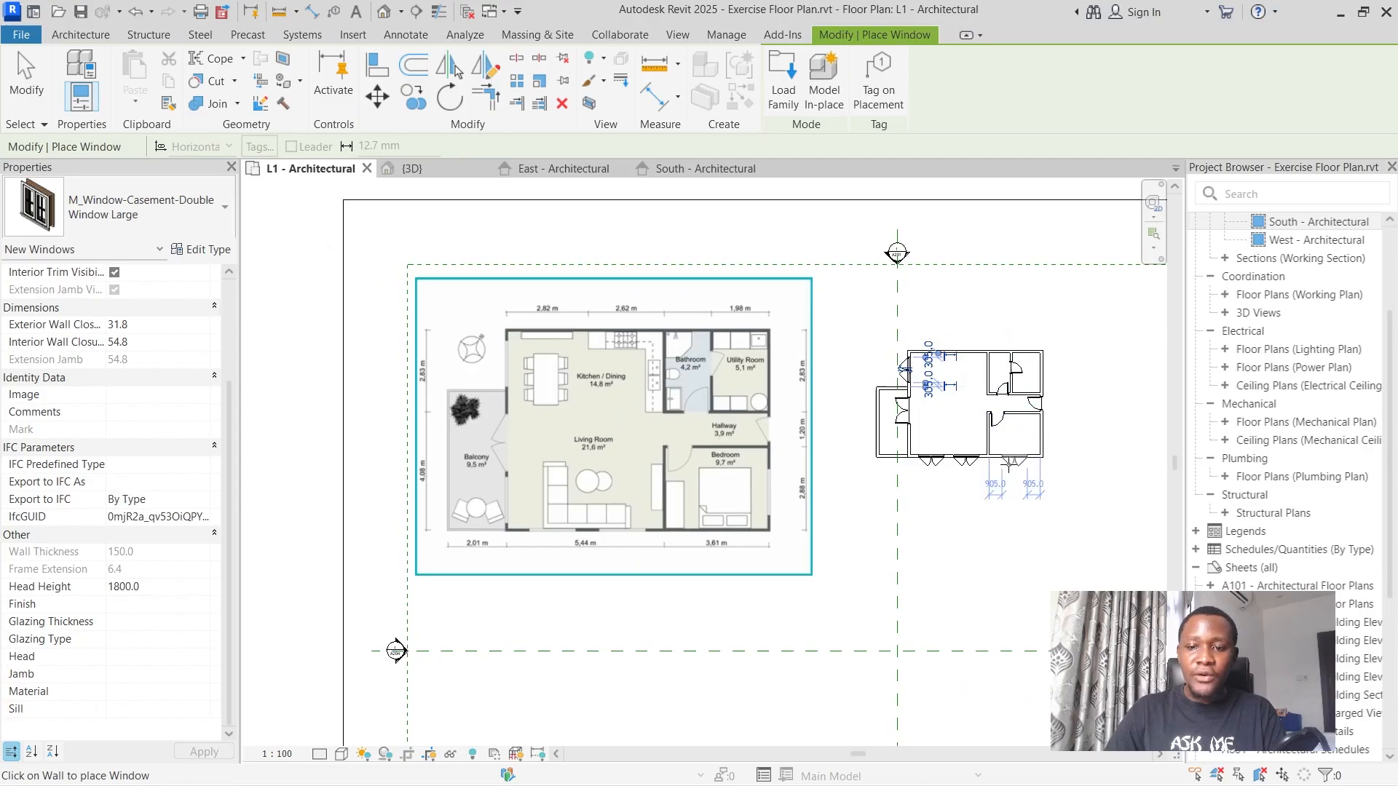
pyautogui.scroll(3, 1027, 455)
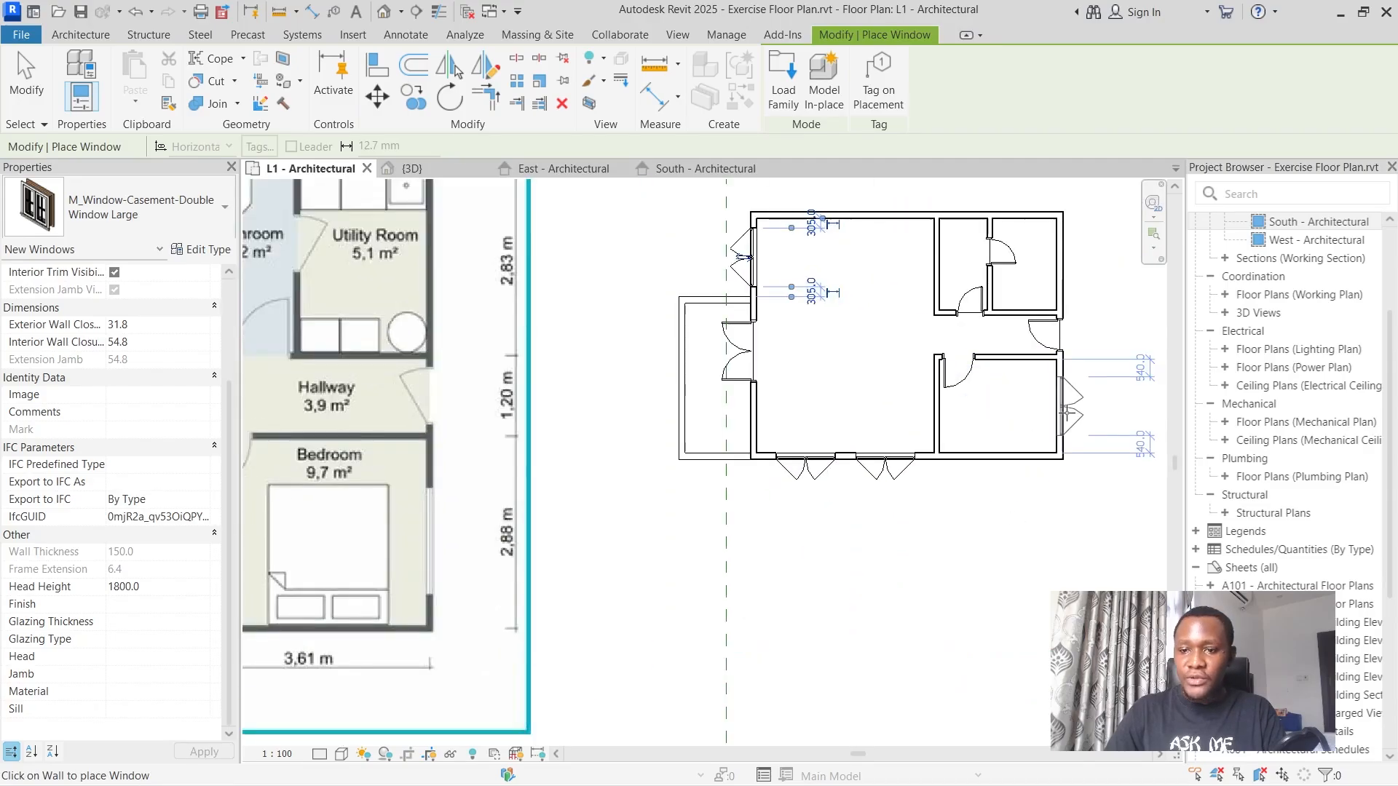
pyautogui.click(1066, 412)
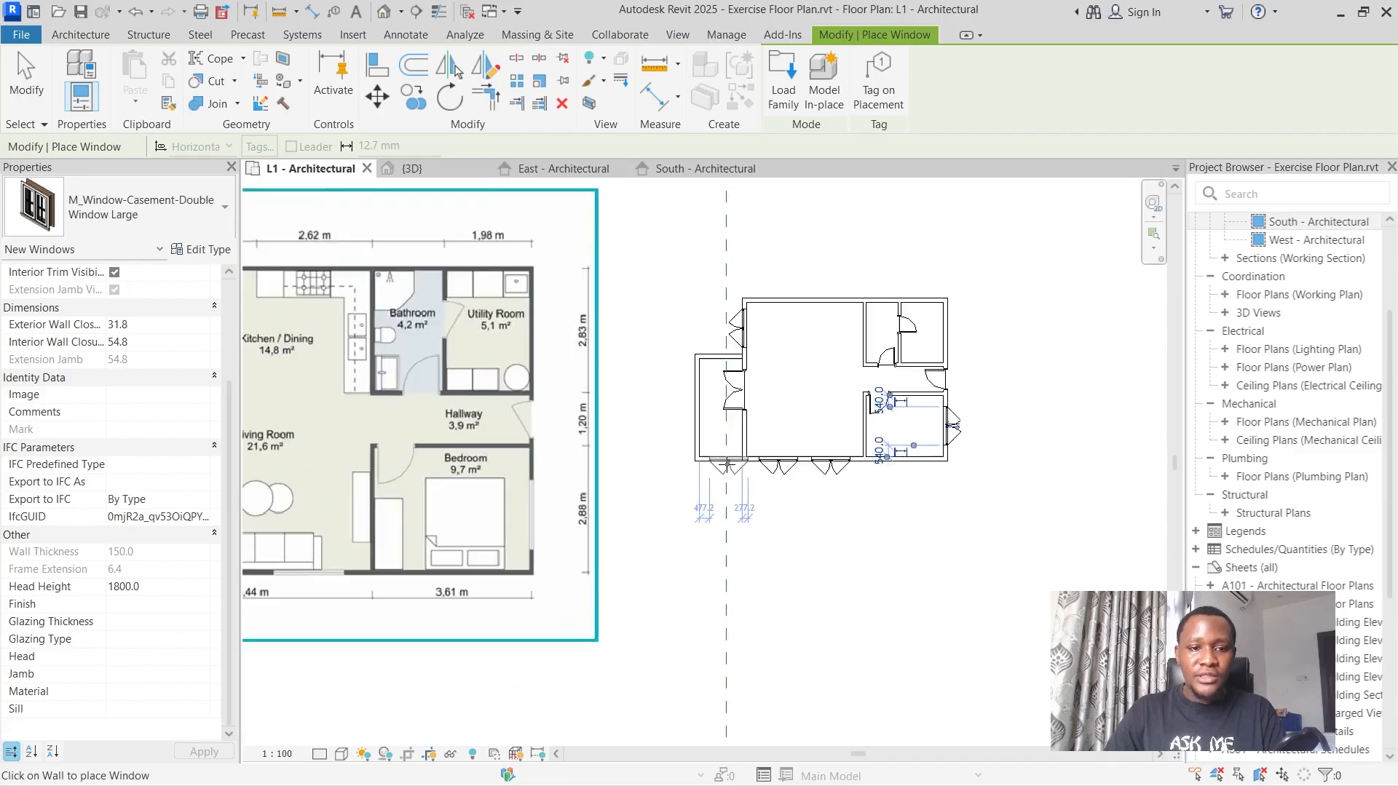
# Place an M_Window-Fixed 600 x 900mm window centred on the bathroom's exterior wall, with about 440 mm clear on each side.
pyautogui.scroll(-2, 724, 466)
pyautogui.click(106, 195)
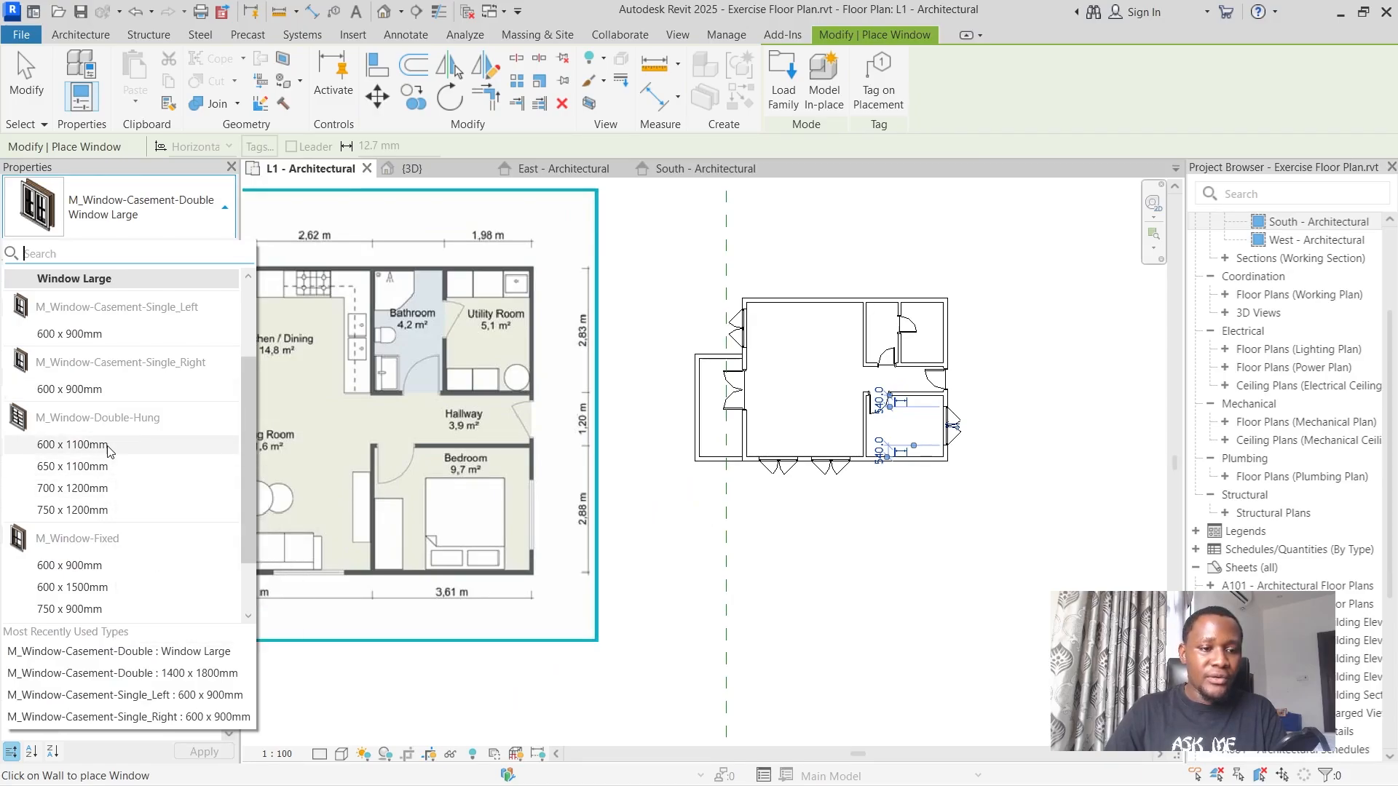
pyautogui.click(107, 567)
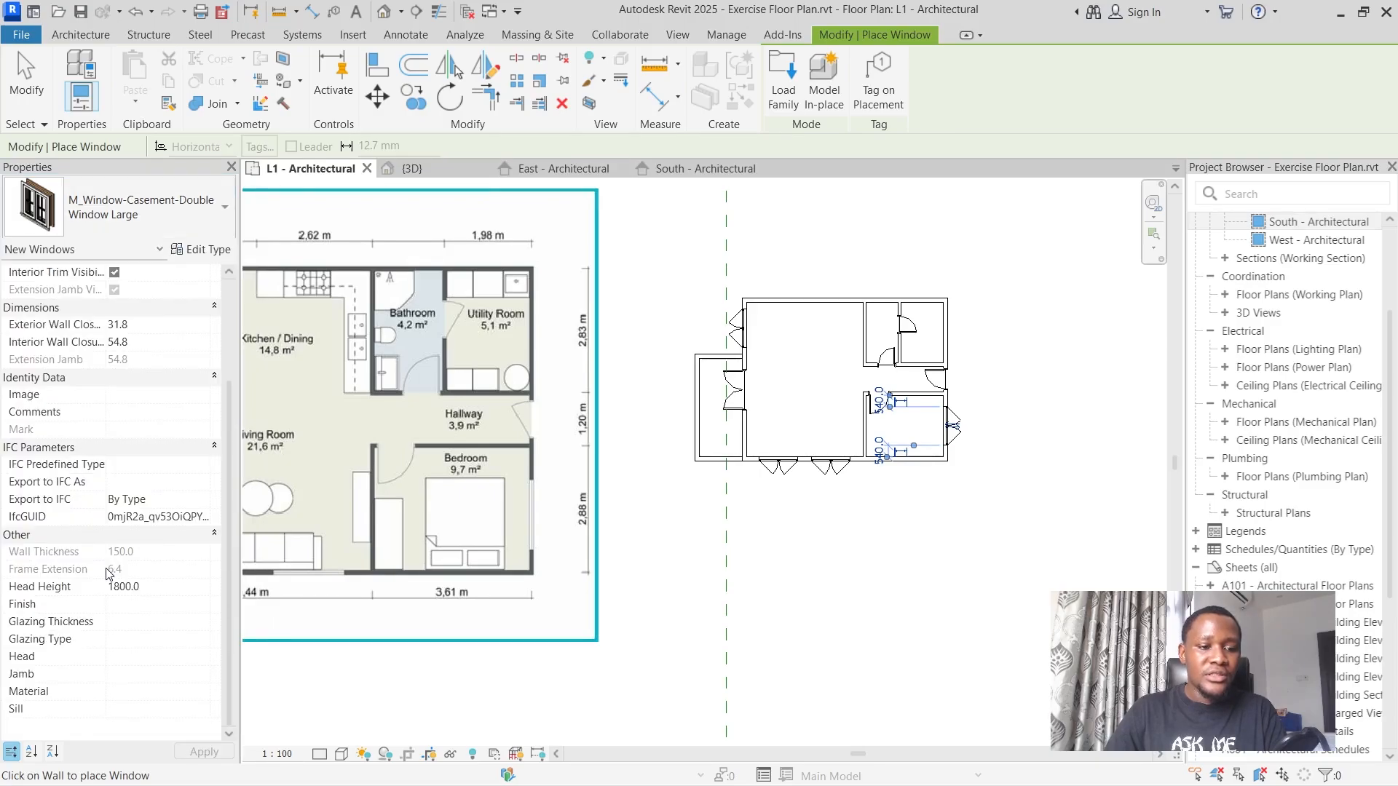
pyautogui.scroll(2, 897, 289)
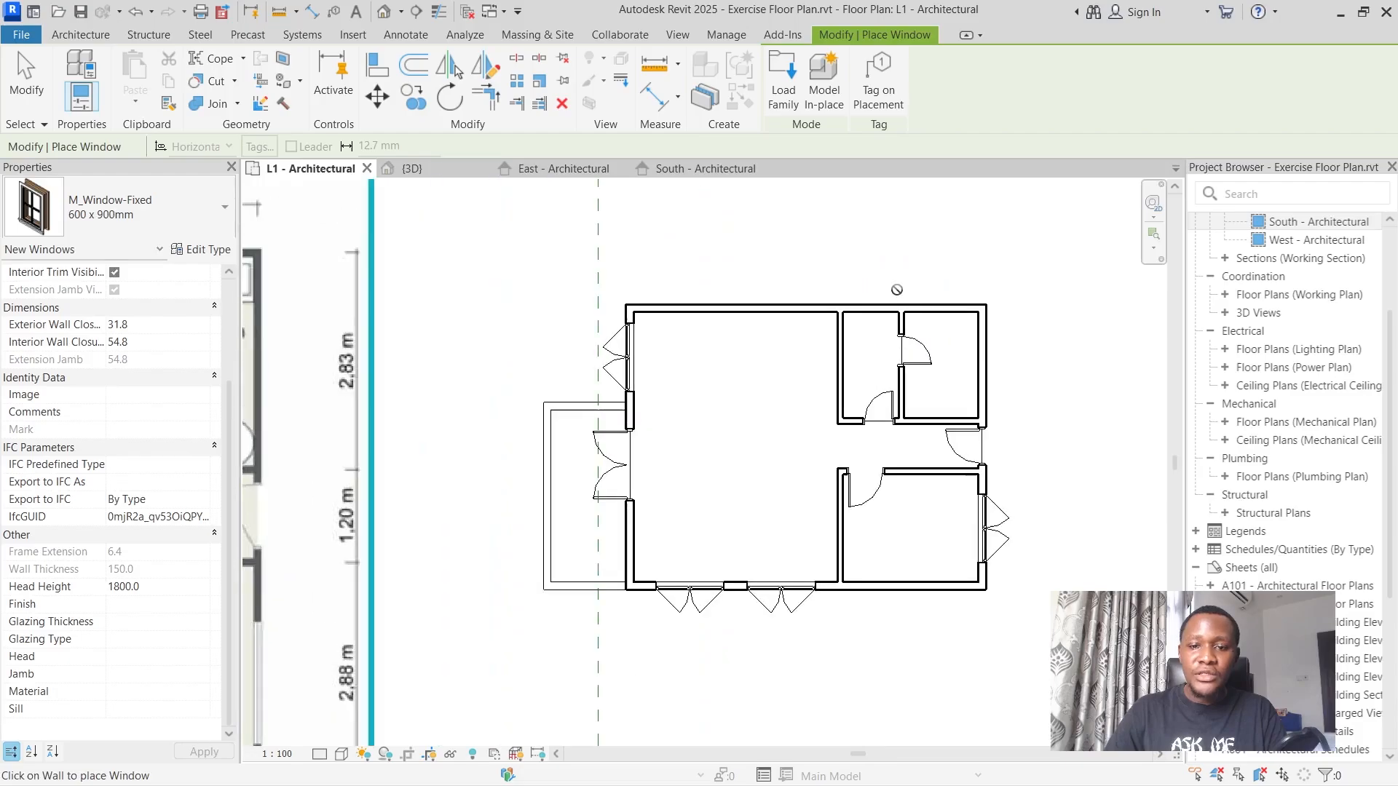
pyautogui.scroll(-1, 866, 295)
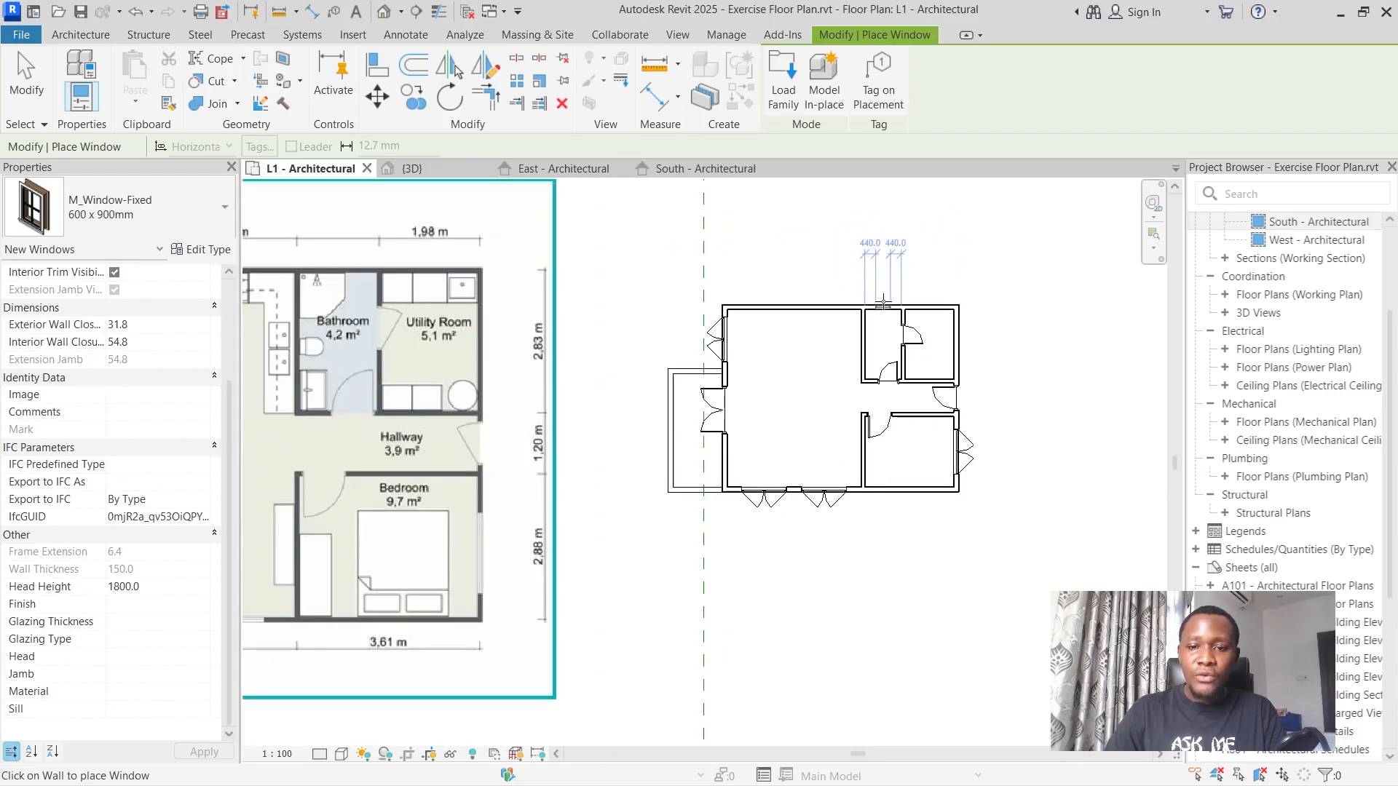
pyautogui.scroll(4, 866, 295)
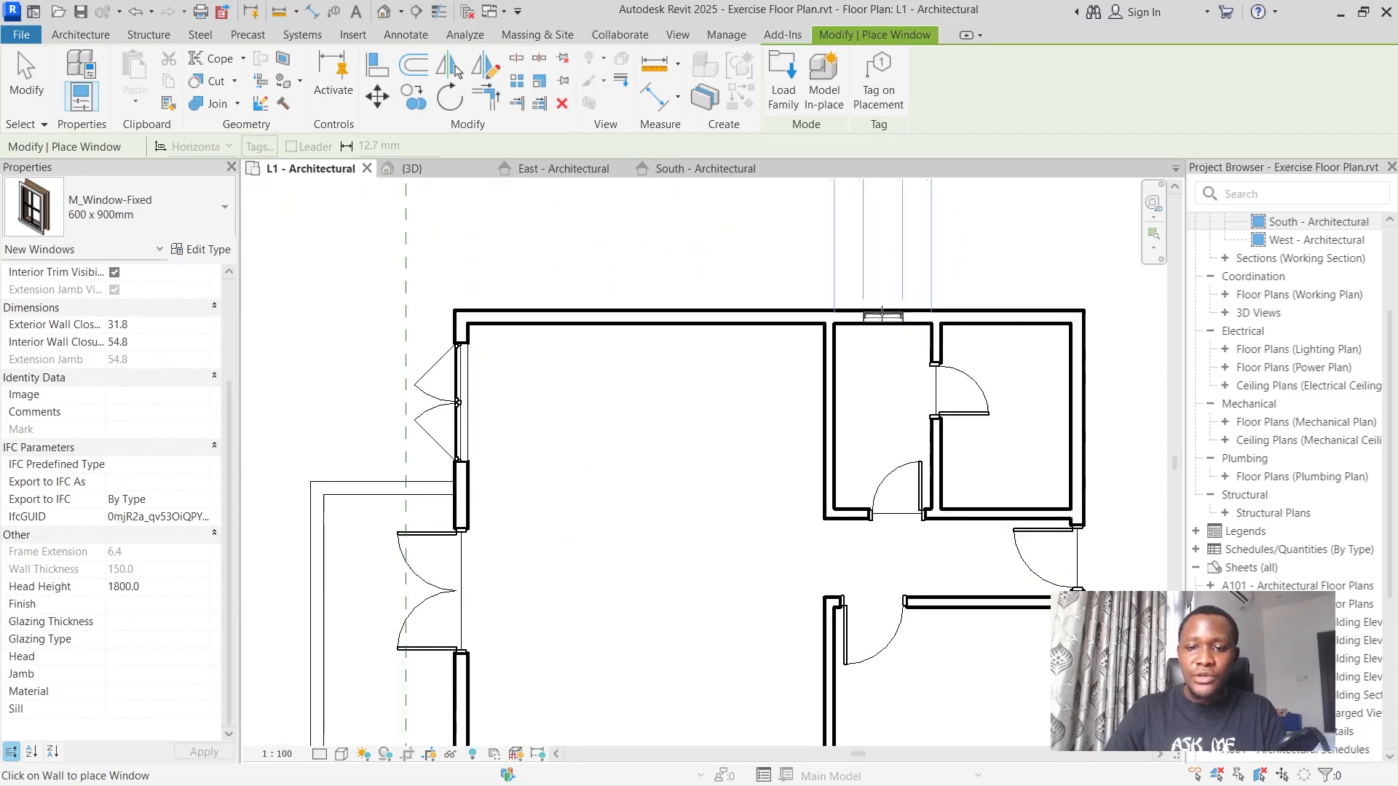
pyautogui.click(883, 313)
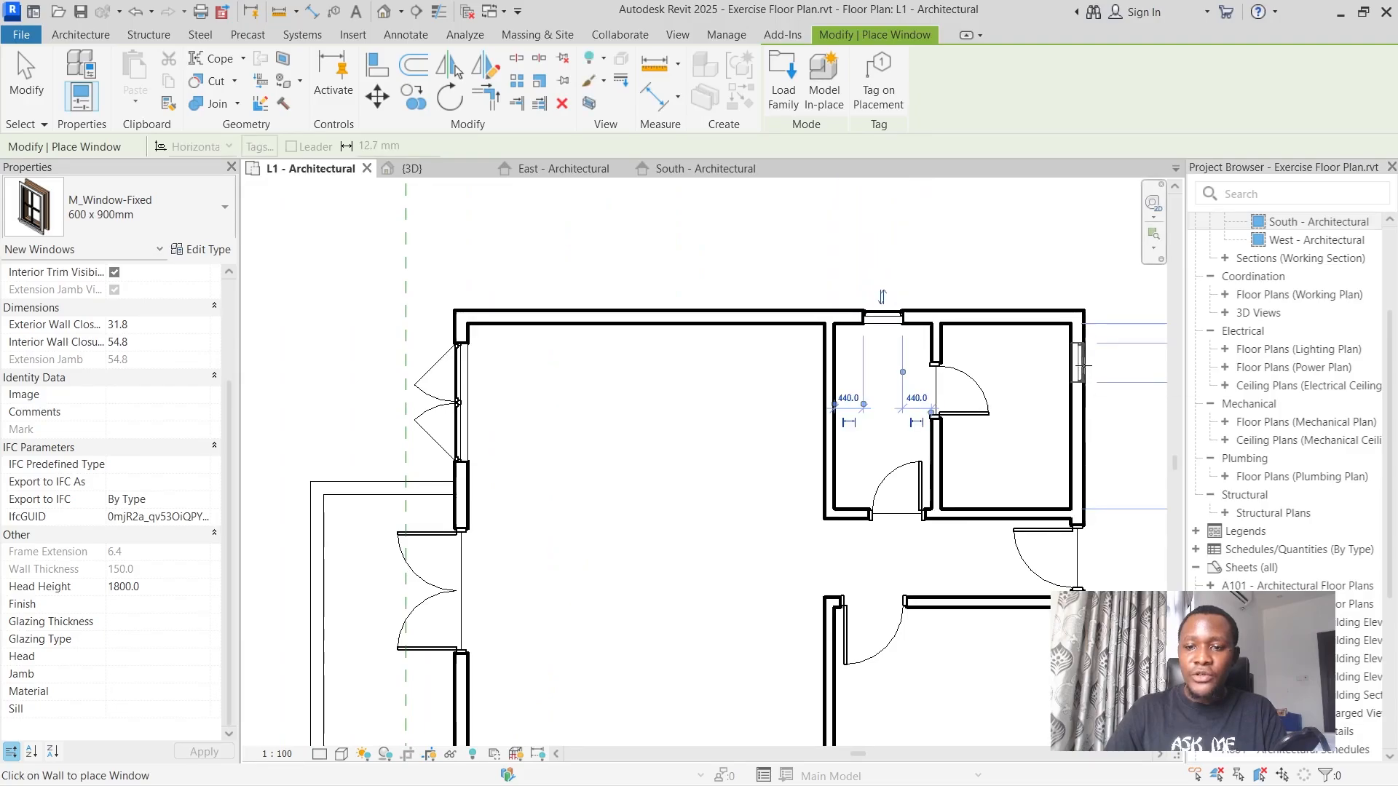
# Place two M_Window-Fixed 600 x 900mm windows in the utility room's right exterior wall, the first about 300 mm from the upper corner.
pyautogui.click(1082, 364)
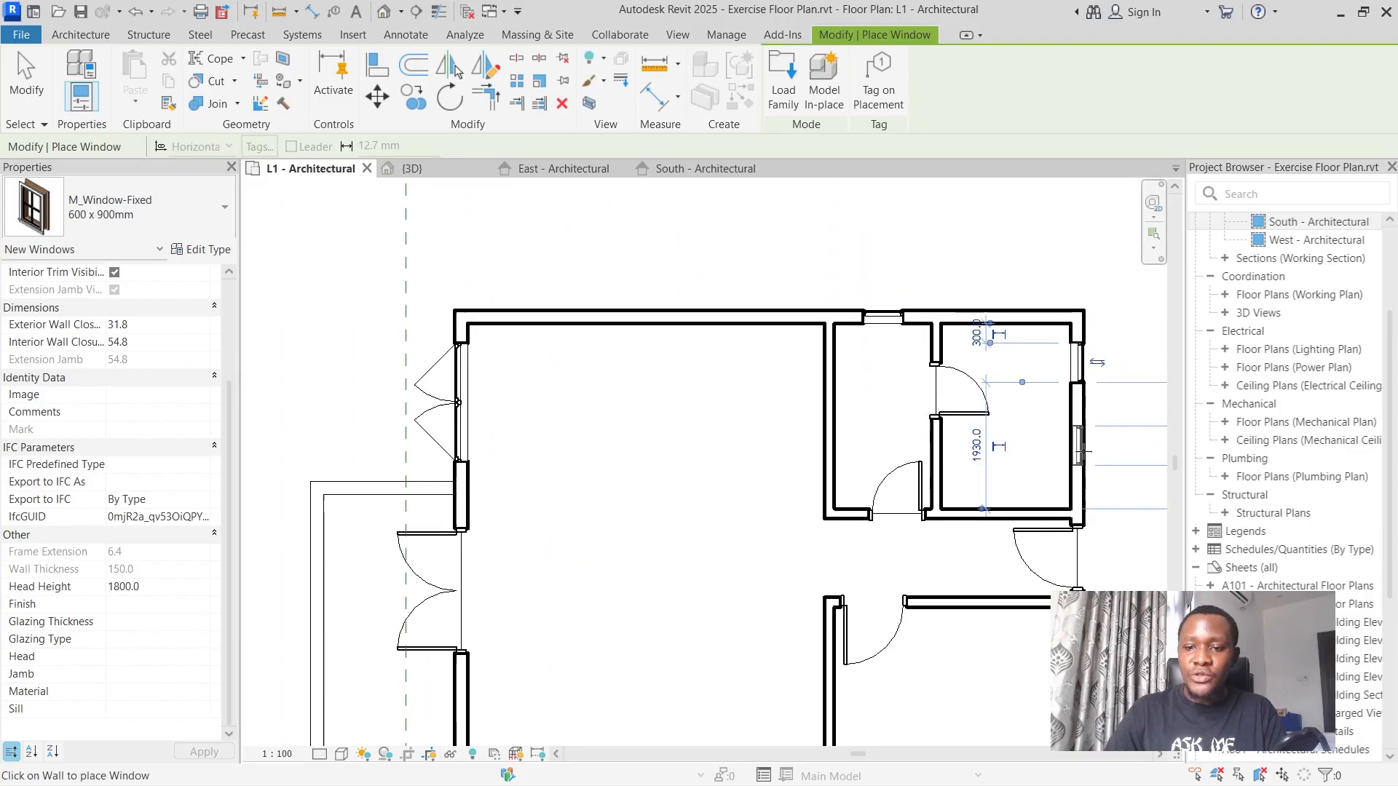
pyautogui.click(1082, 455)
pyautogui.scroll(-5, 946, 407)
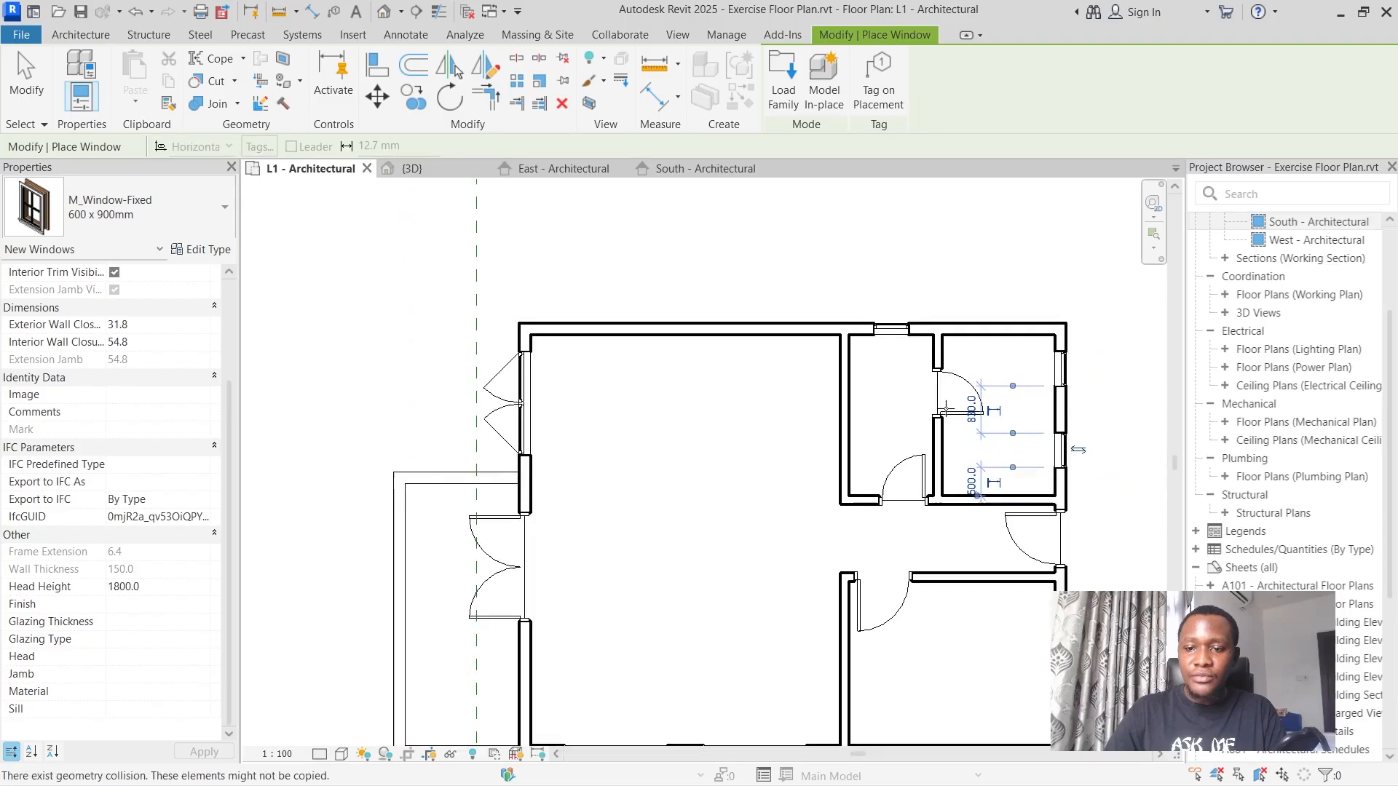
pyautogui.scroll(5, 1038, 413)
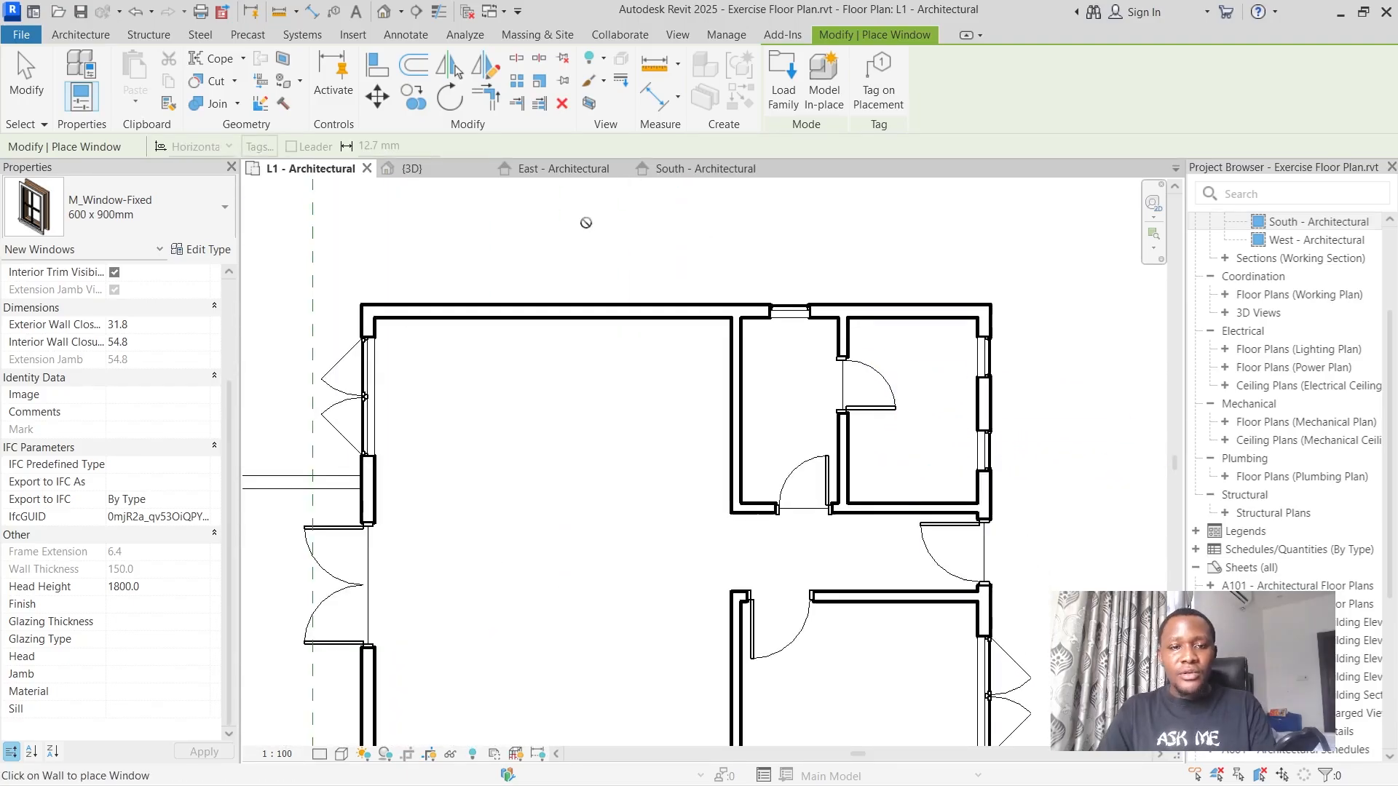
# Examine the placed windows in the 3D view from the balcony side and above the rooms.
pyautogui.click(408, 168)
pyautogui.scroll(-2, 769, 331)
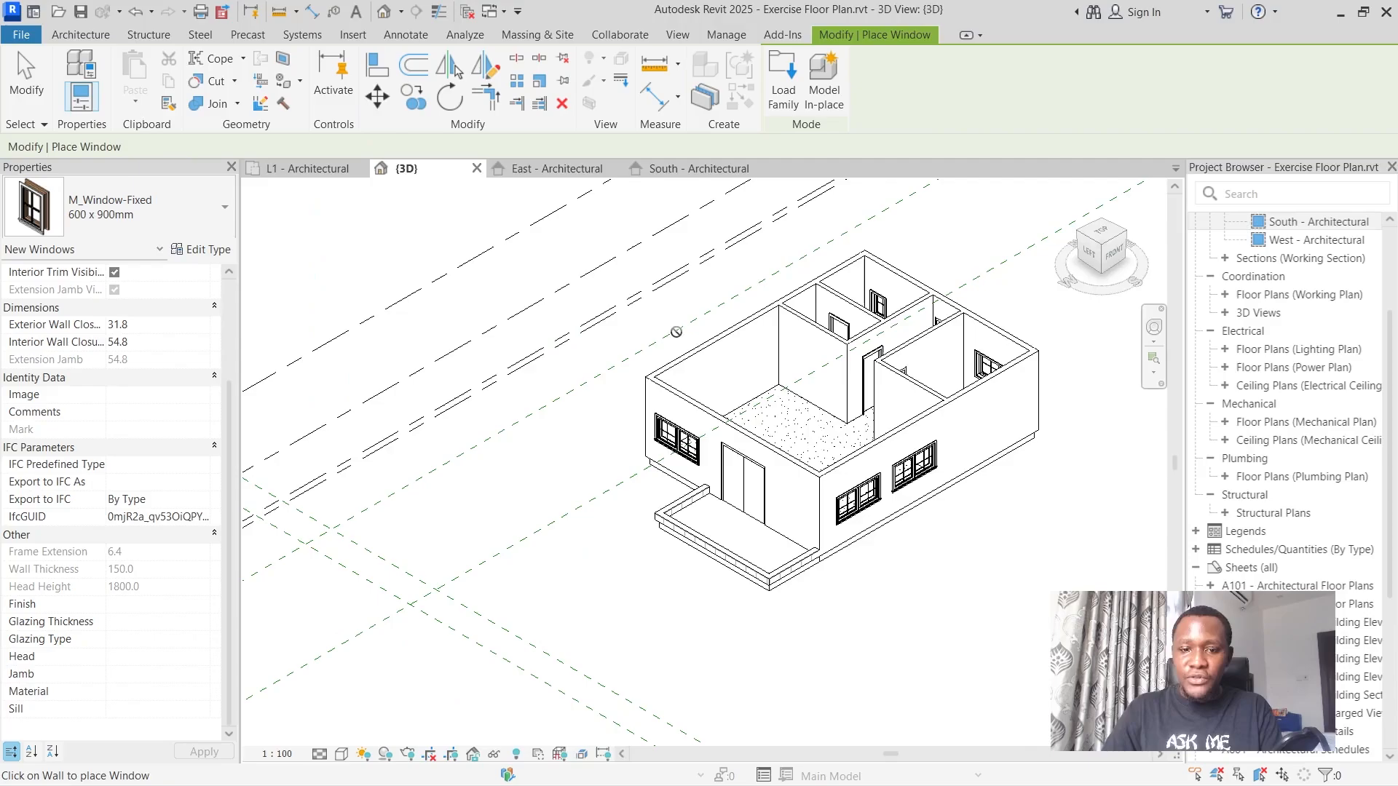
pyautogui.press('Escape')
pyautogui.scroll(5, 819, 372)
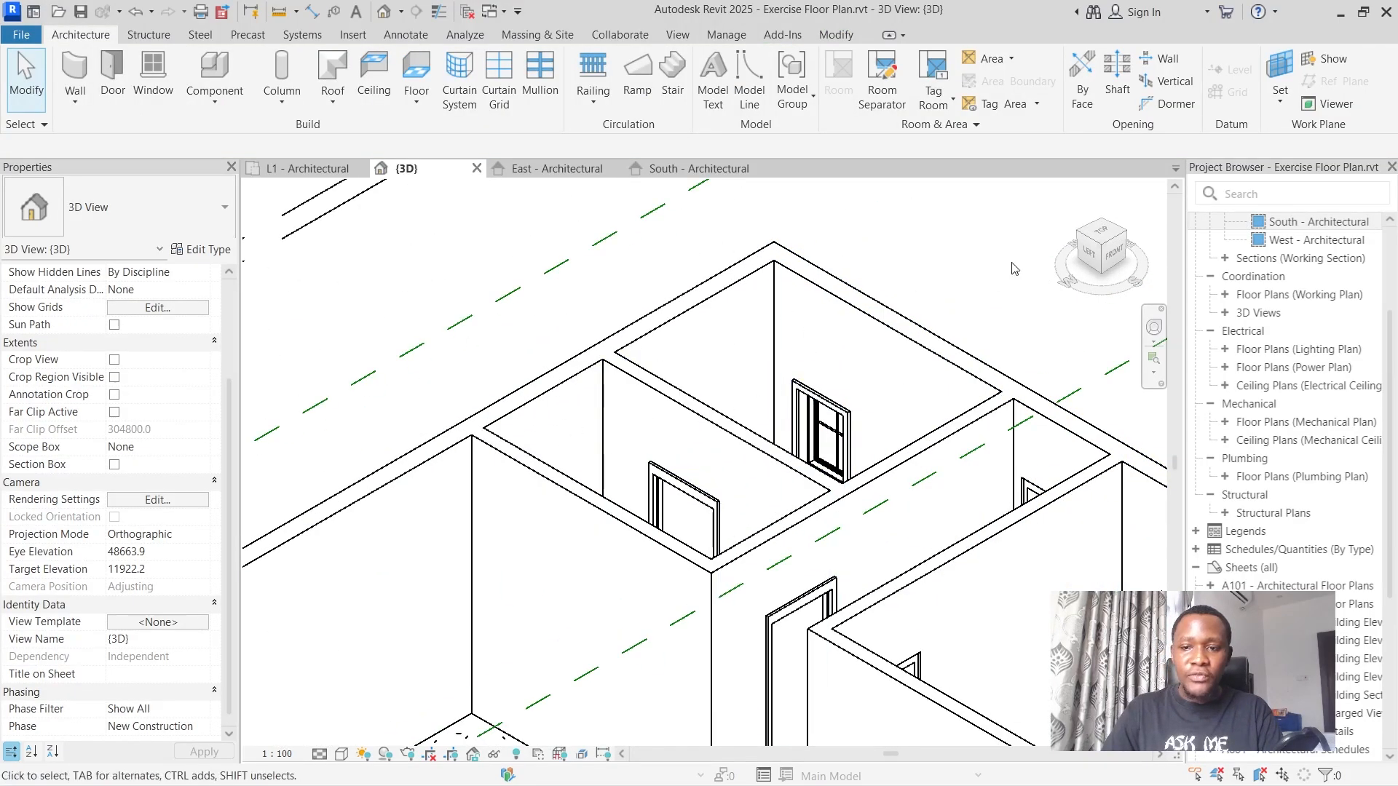
pyautogui.moveTo(1122, 234); pyautogui.dragTo(1044, 298)
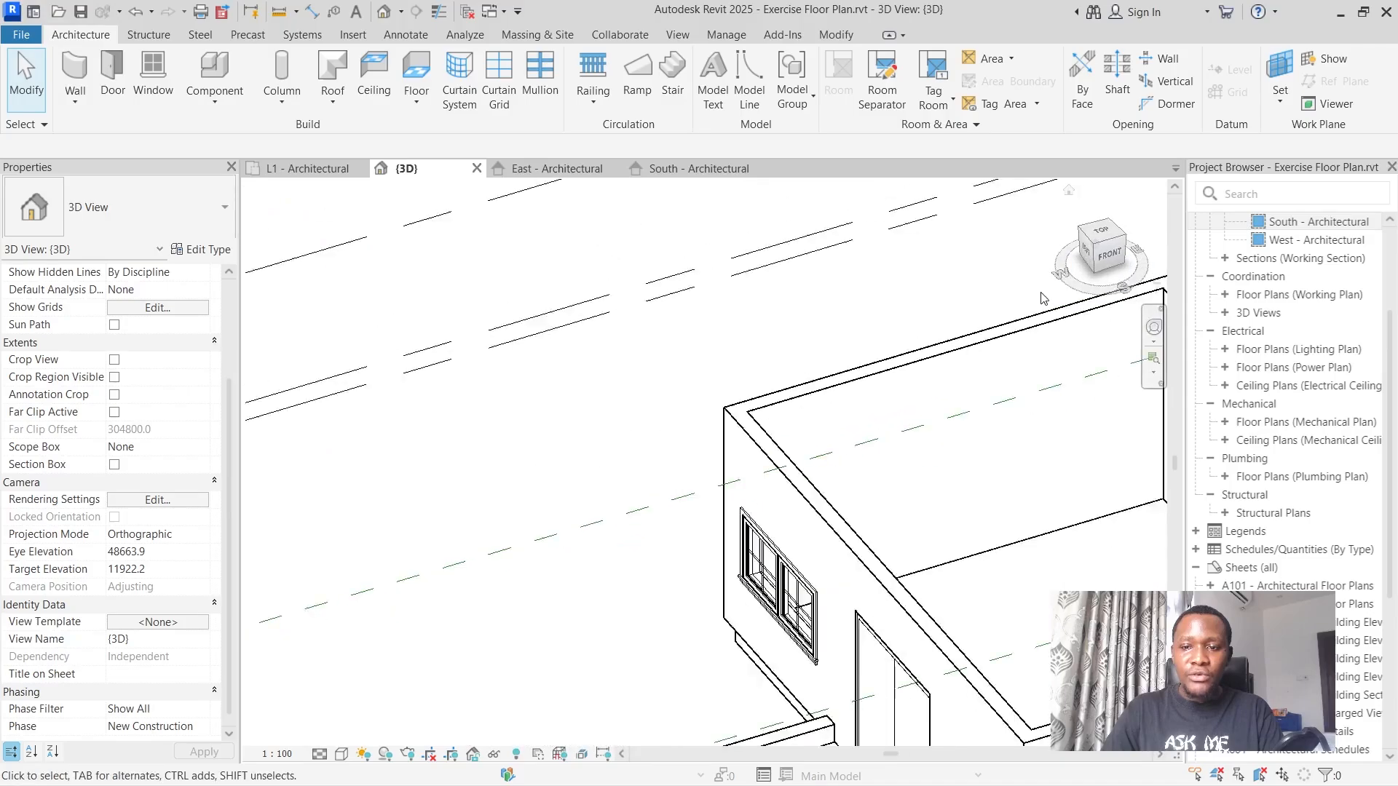
pyautogui.scroll(-5, 1044, 299)
pyautogui.scroll(8, 901, 426)
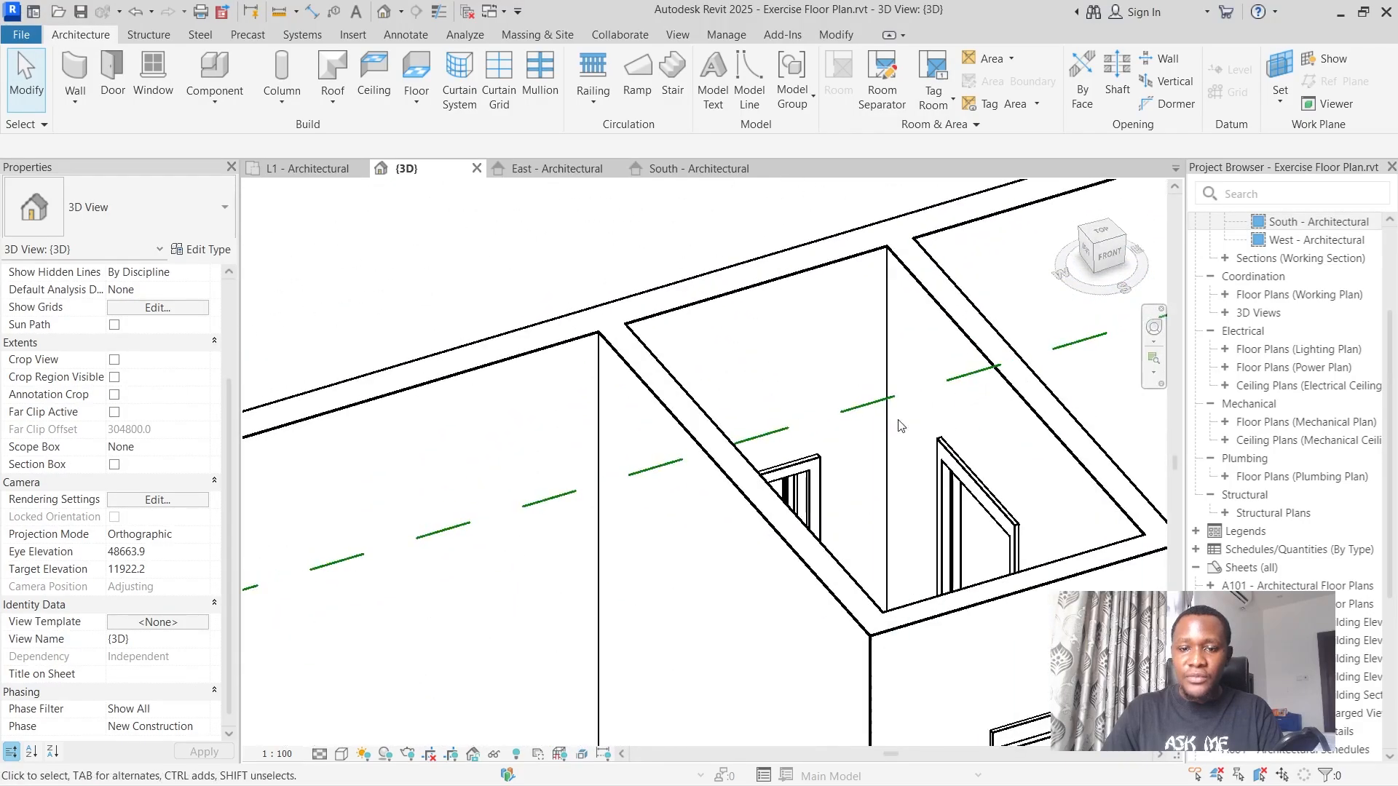
pyautogui.scroll(-5, 900, 426)
pyautogui.scroll(6, 769, 640)
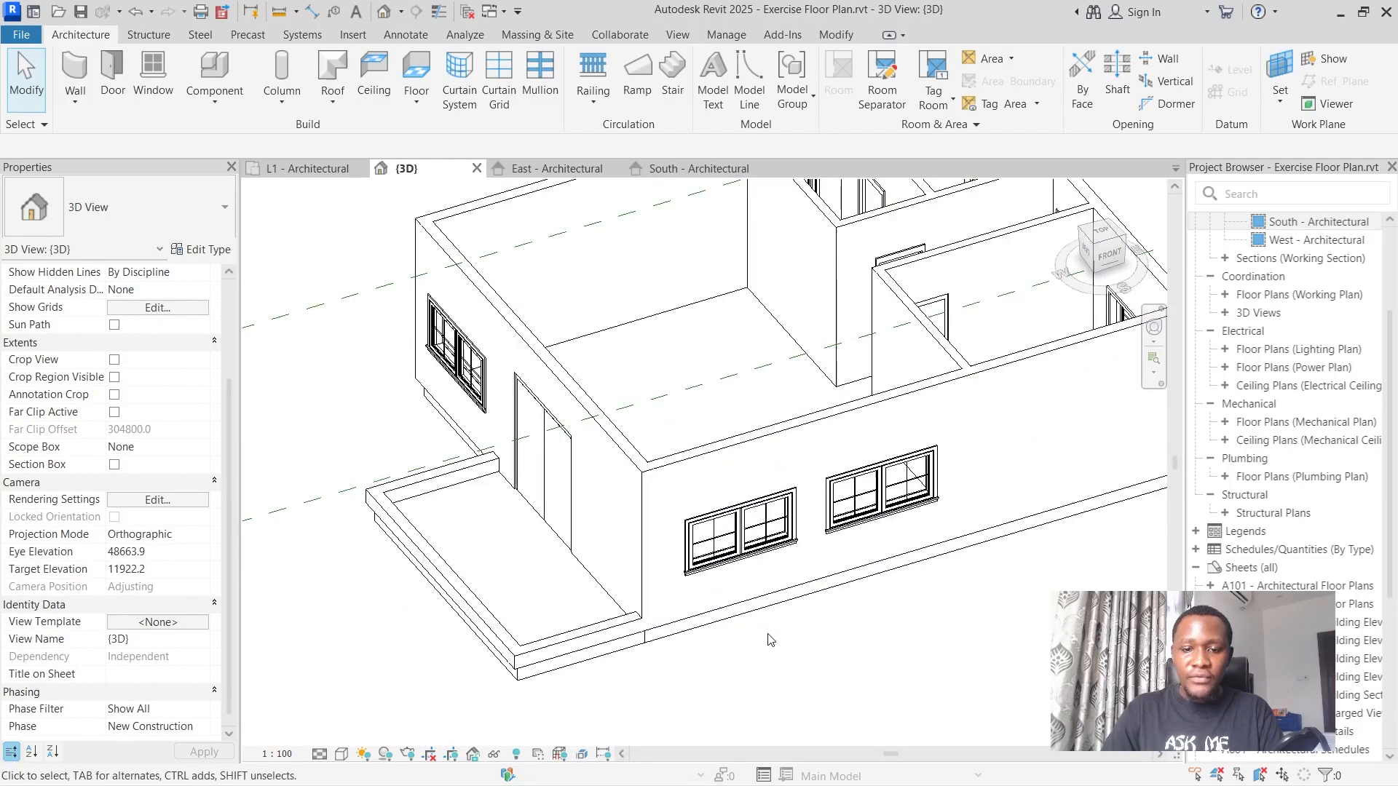
pyautogui.scroll(3, 770, 639)
pyautogui.scroll(-6, 765, 475)
pyautogui.scroll(3, 640, 407)
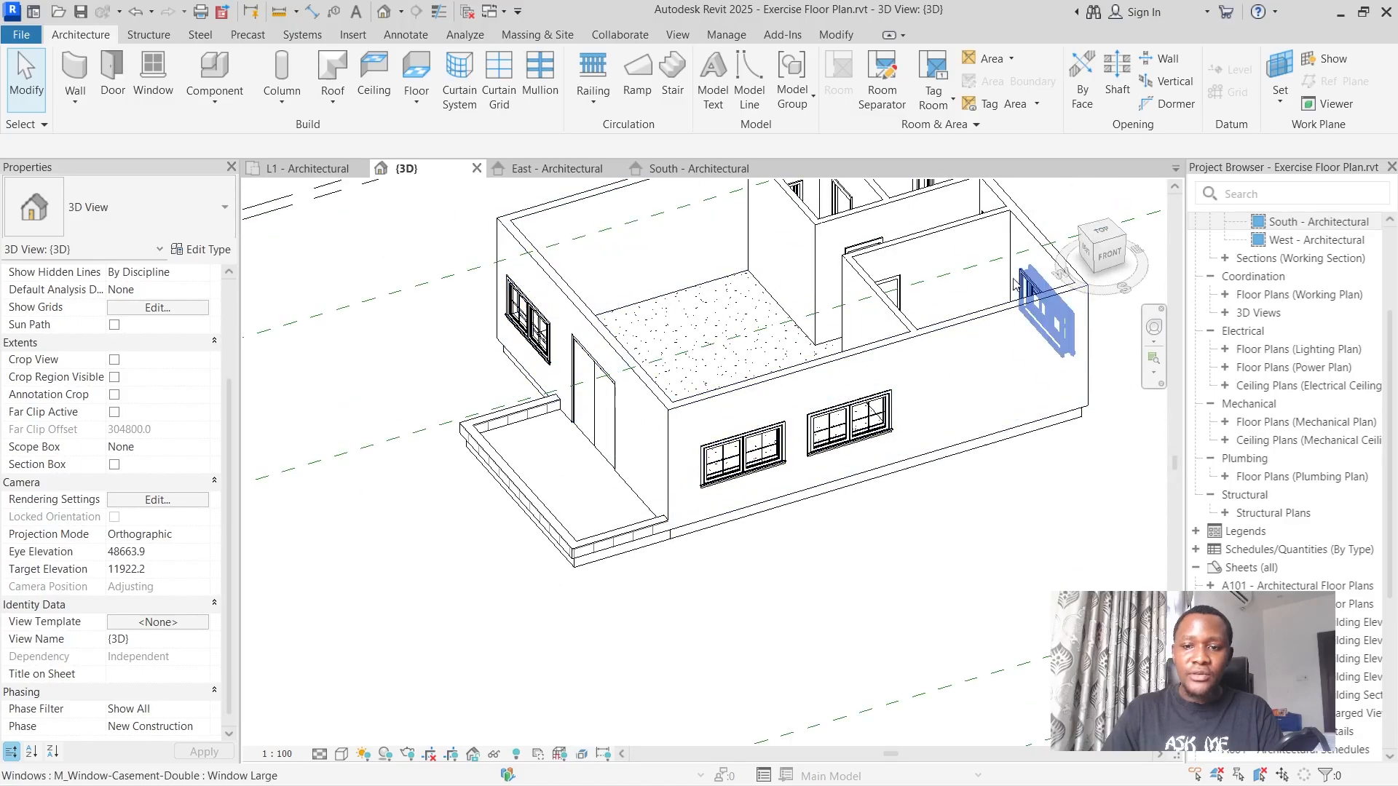
# Place a Window Large window in the bedroom's lower exterior wall on L1 - Architectural, about 500 mm from the living room partition.
pyautogui.click(320, 169)
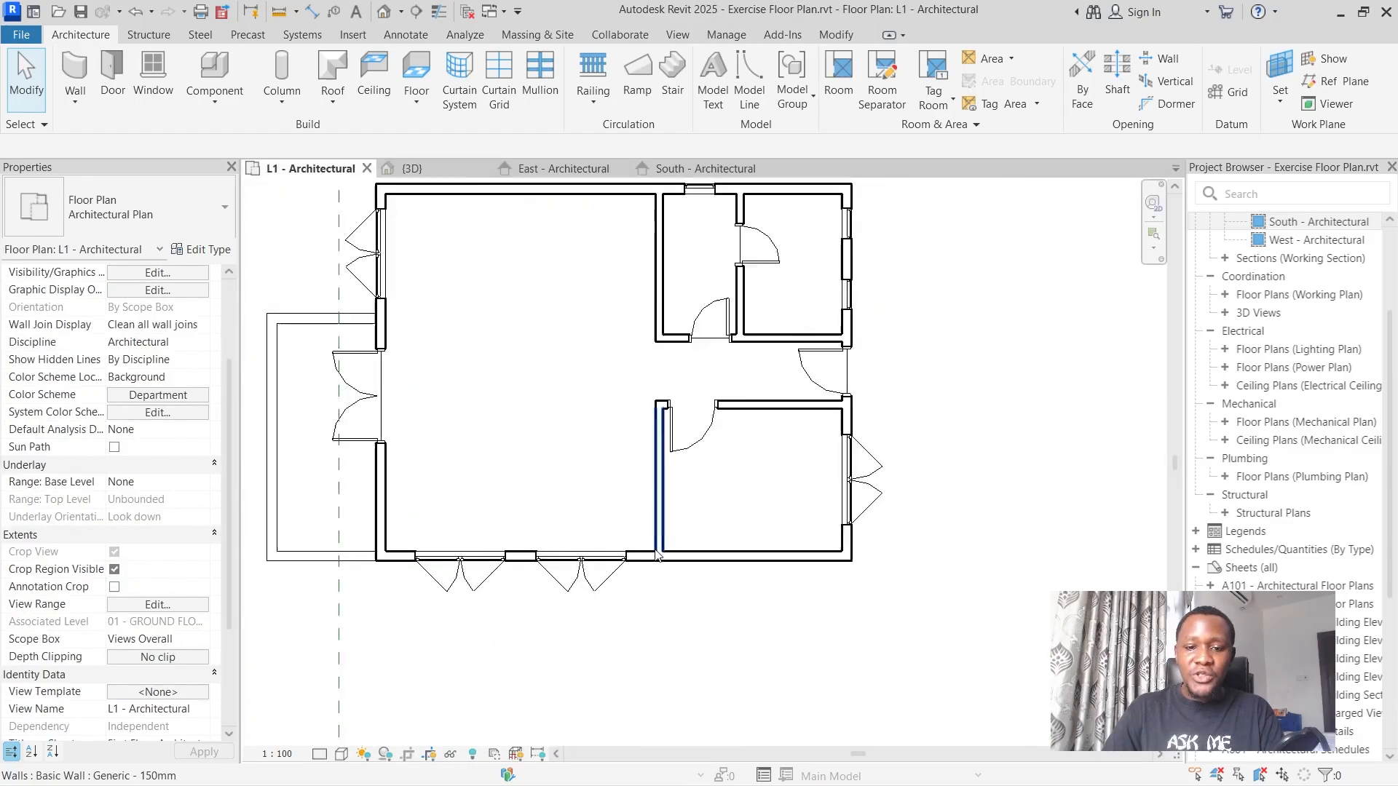
pyautogui.scroll(2, 657, 556)
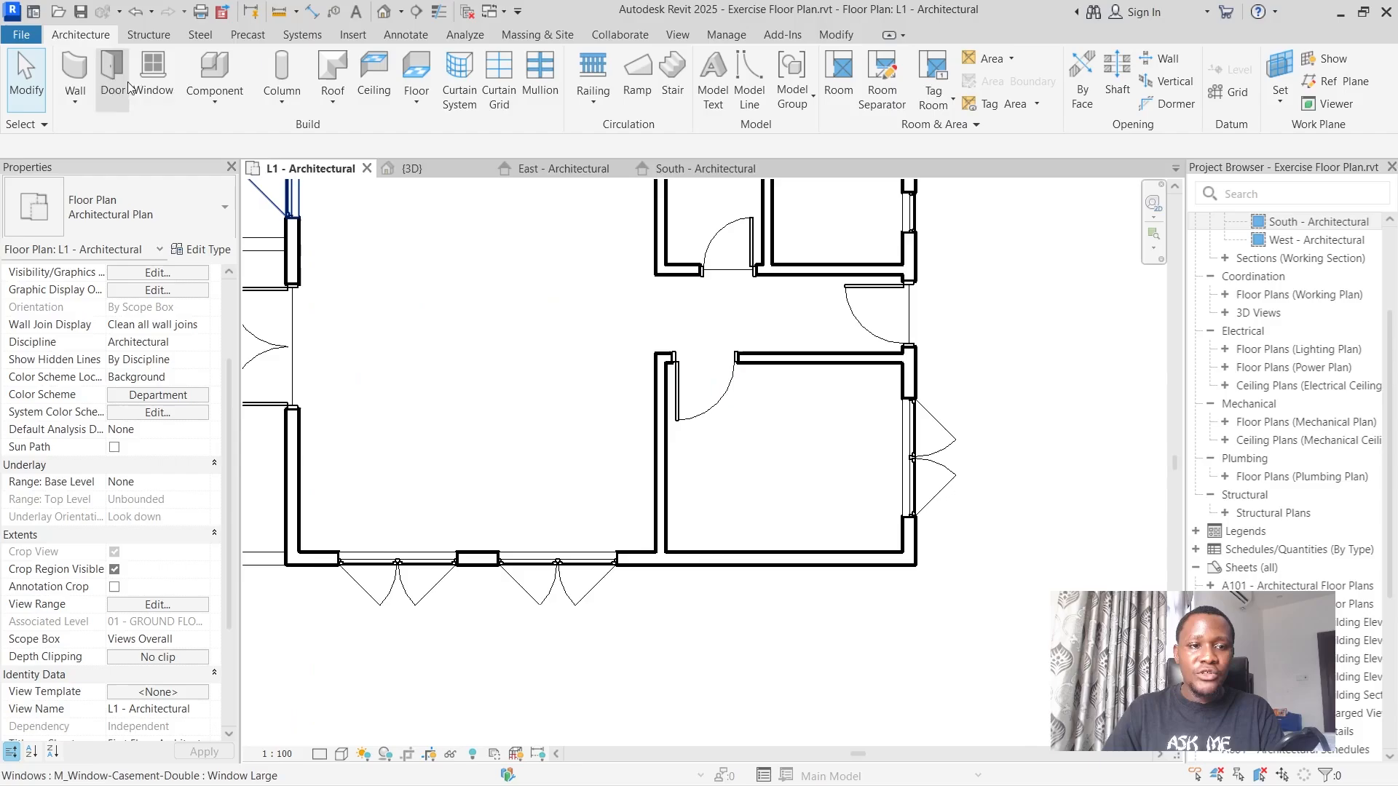
pyautogui.click(153, 72)
pyautogui.click(145, 207)
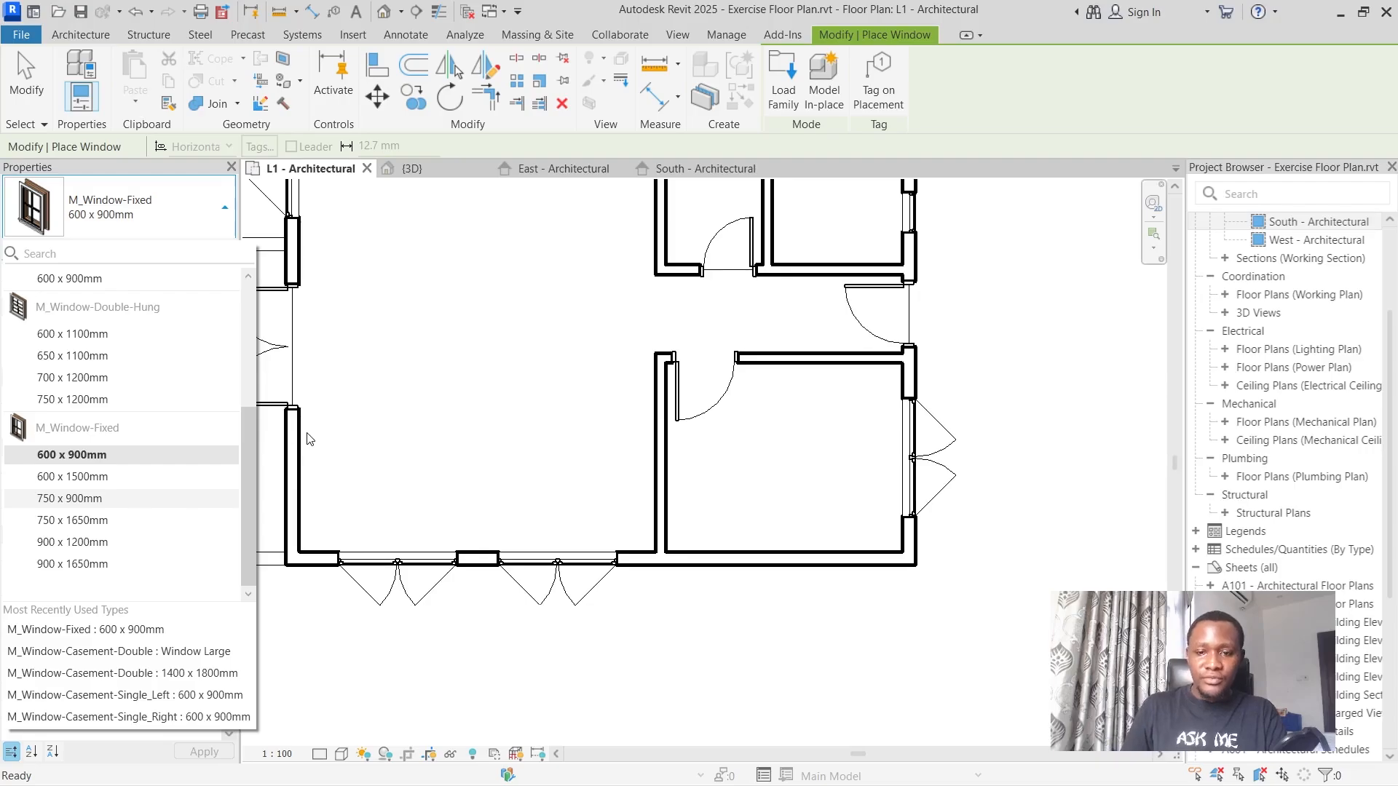
pyautogui.scroll(3, 102, 415)
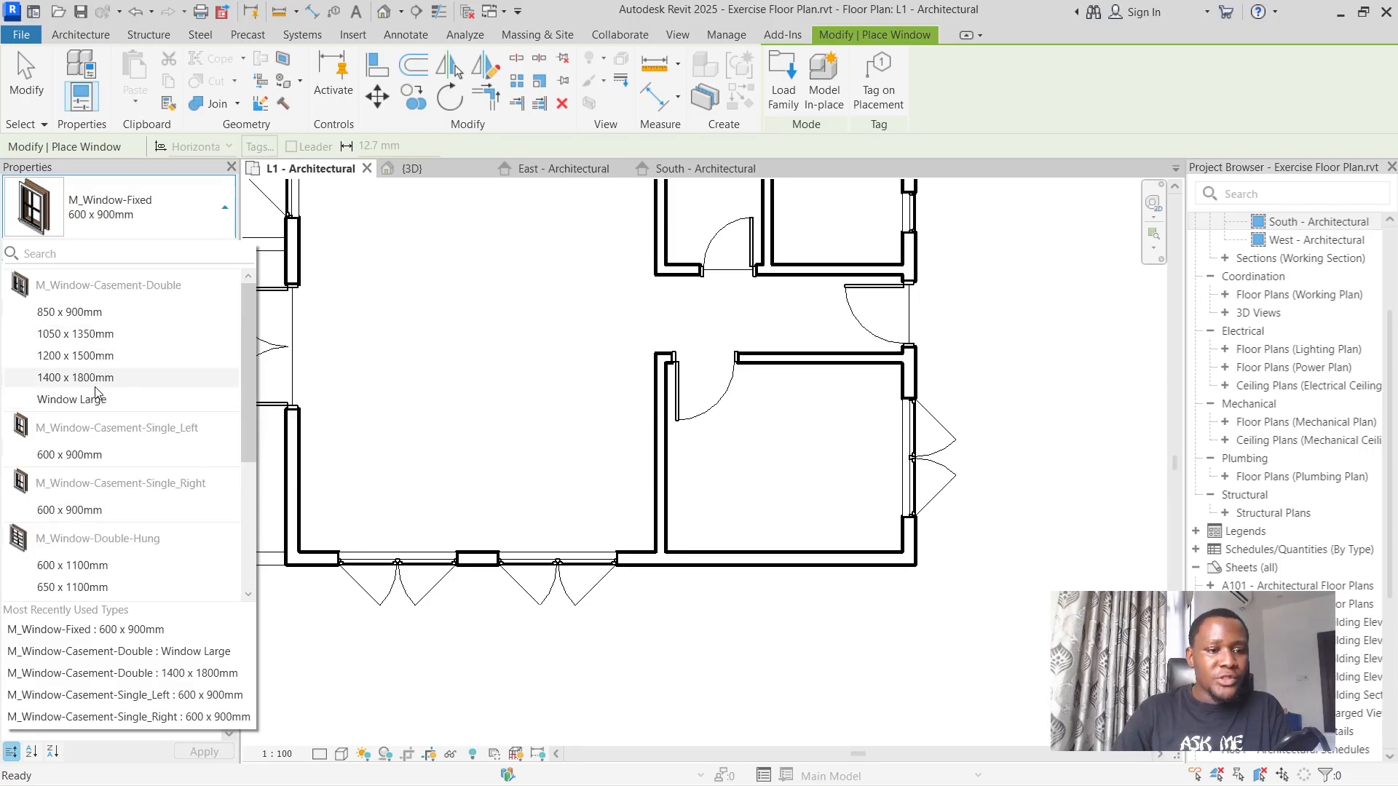
pyautogui.moveTo(84, 379)
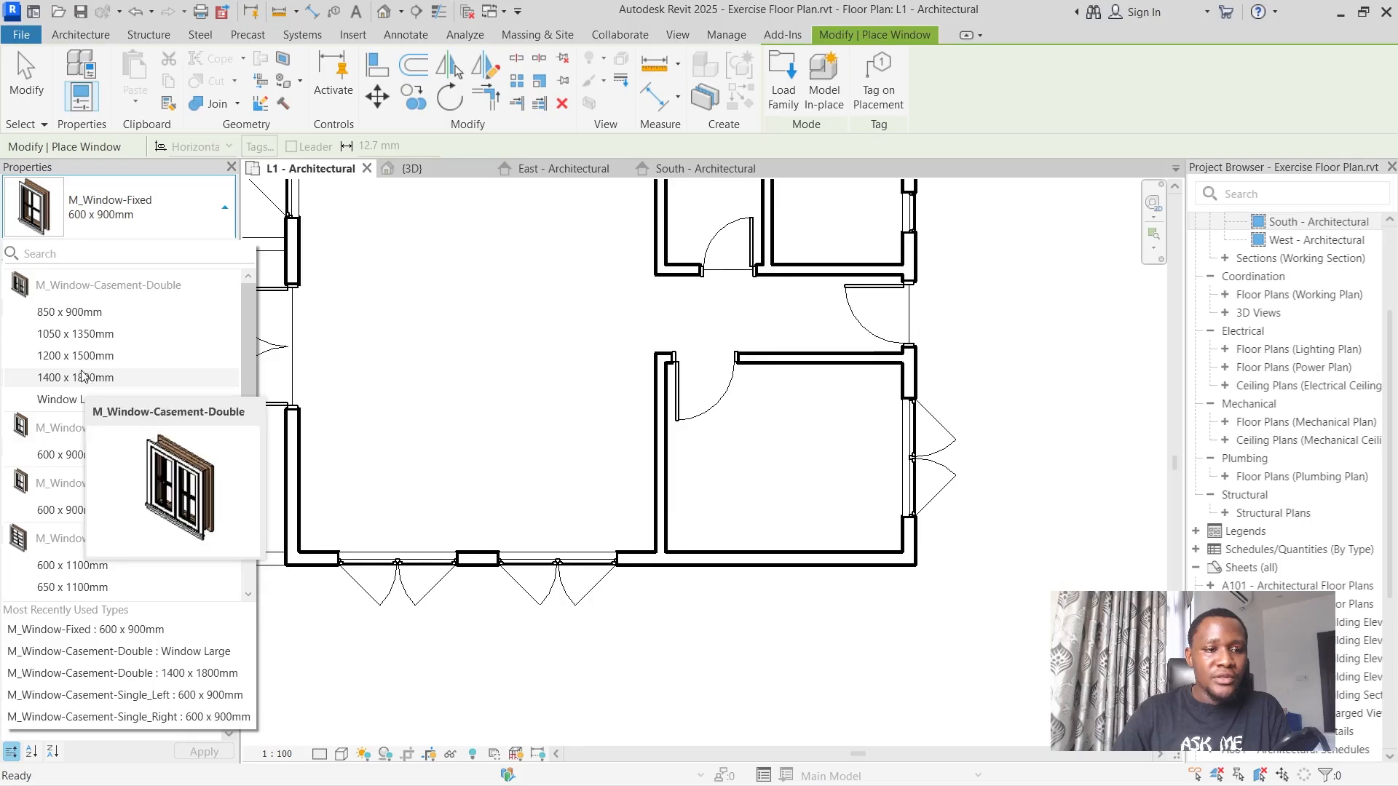
pyautogui.click(59, 399)
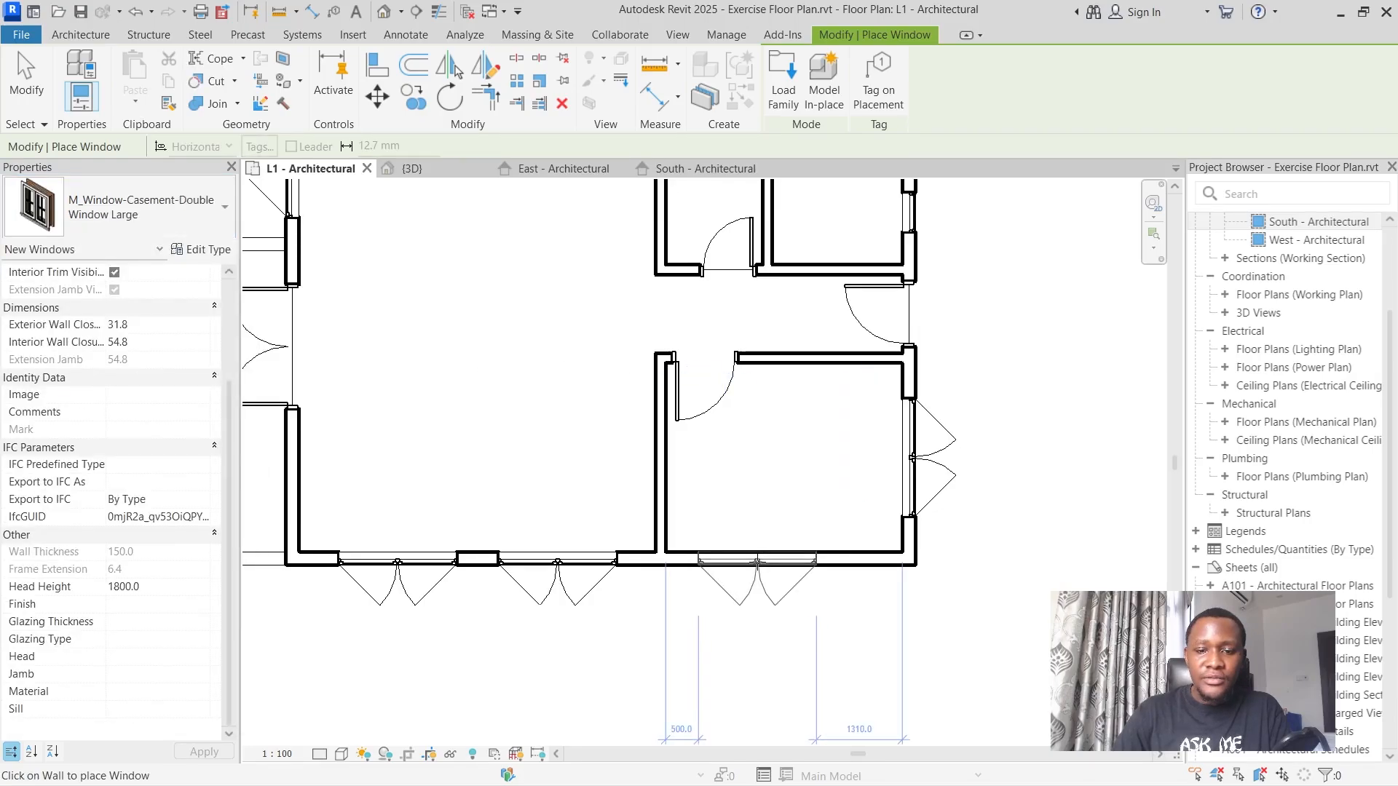
pyautogui.scroll(-2, 829, 485)
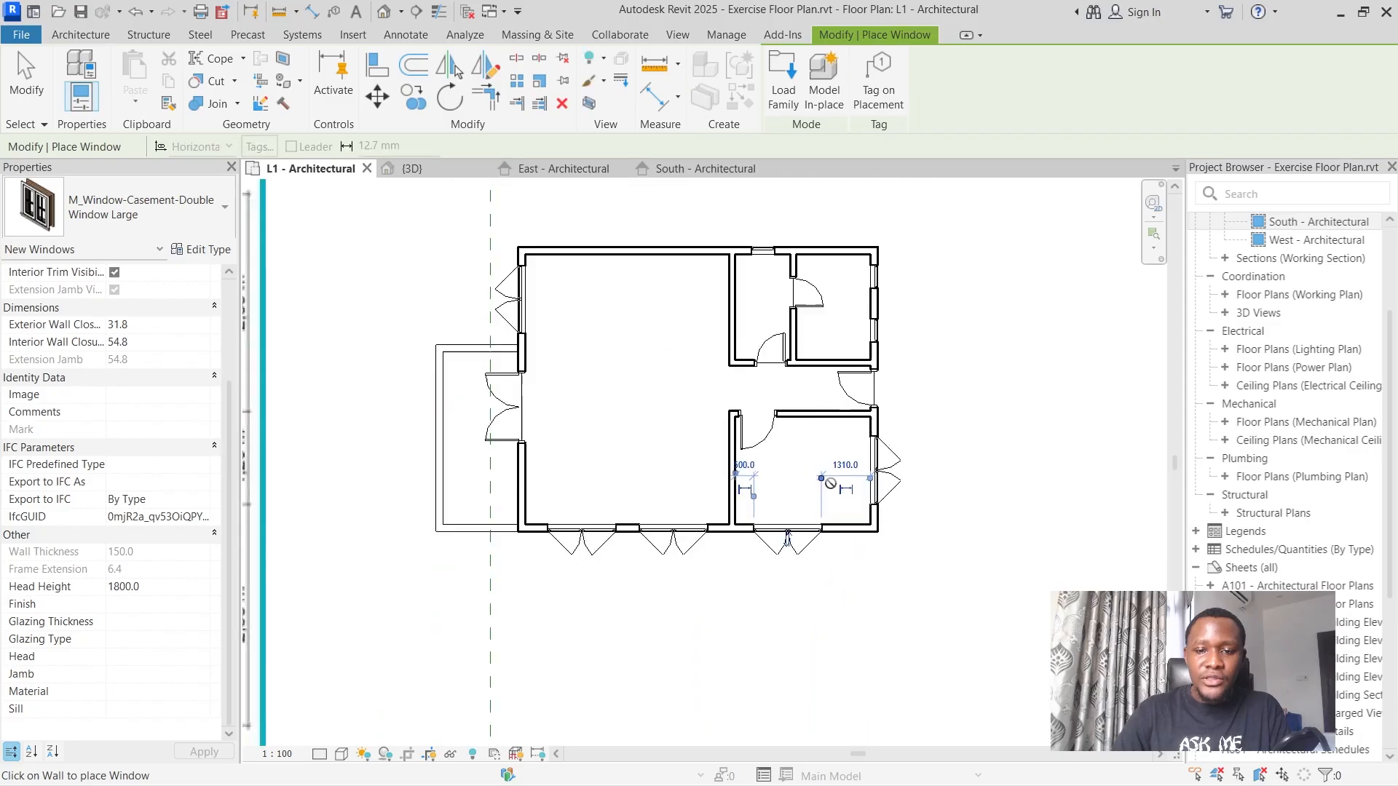
pyautogui.press('Escape')
pyautogui.press('Escape')
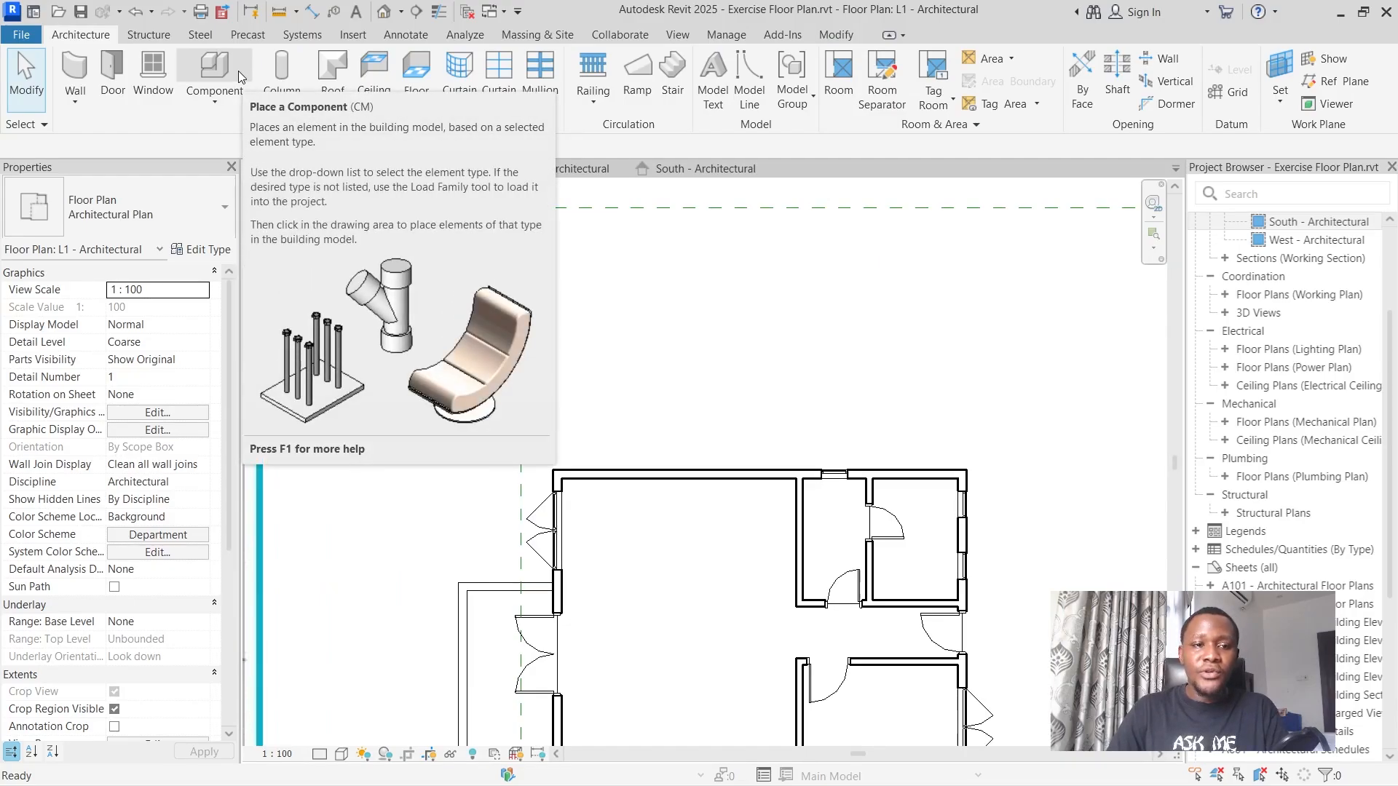
# Start placing a component and look through the component types already available in the project.
pyautogui.click(229, 68)
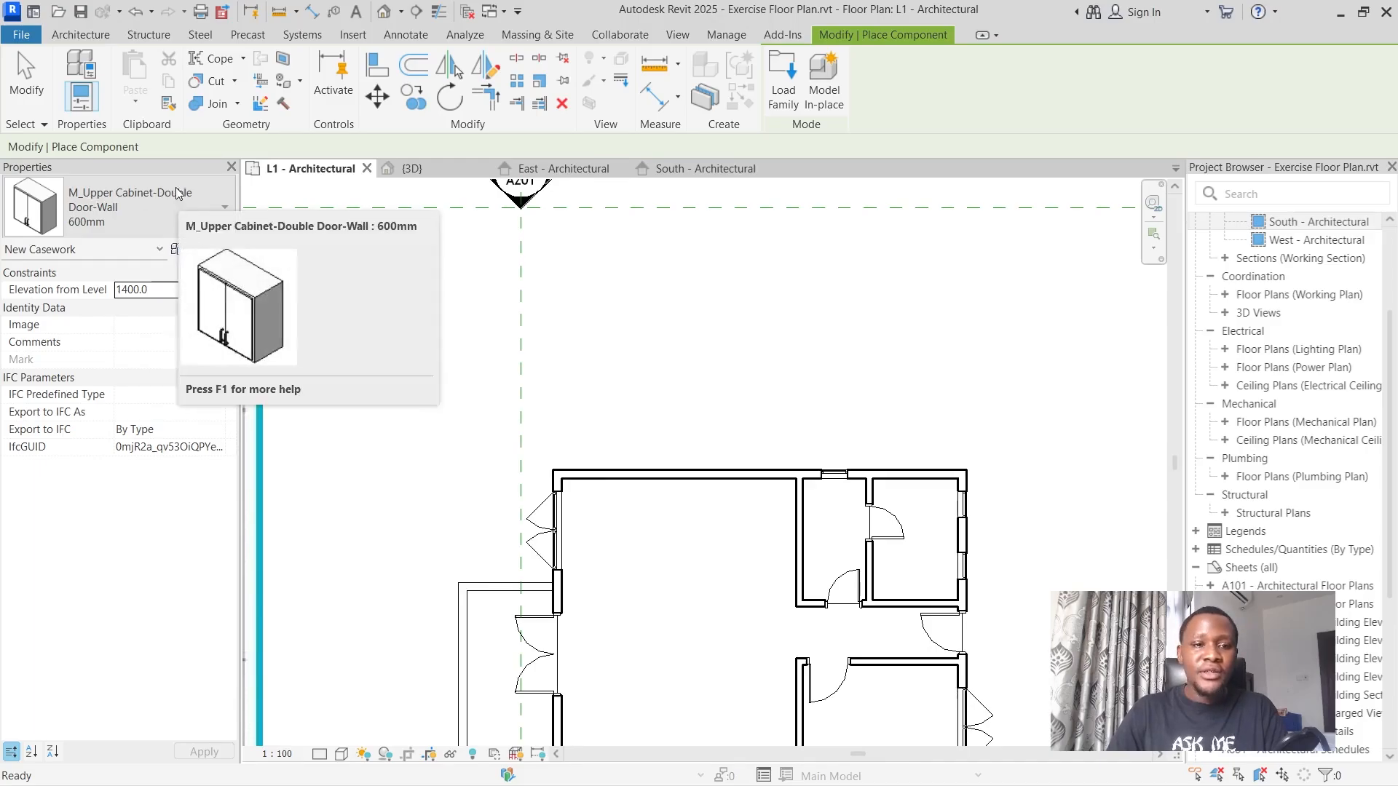
pyautogui.click(186, 209)
pyautogui.scroll(-10, 143, 405)
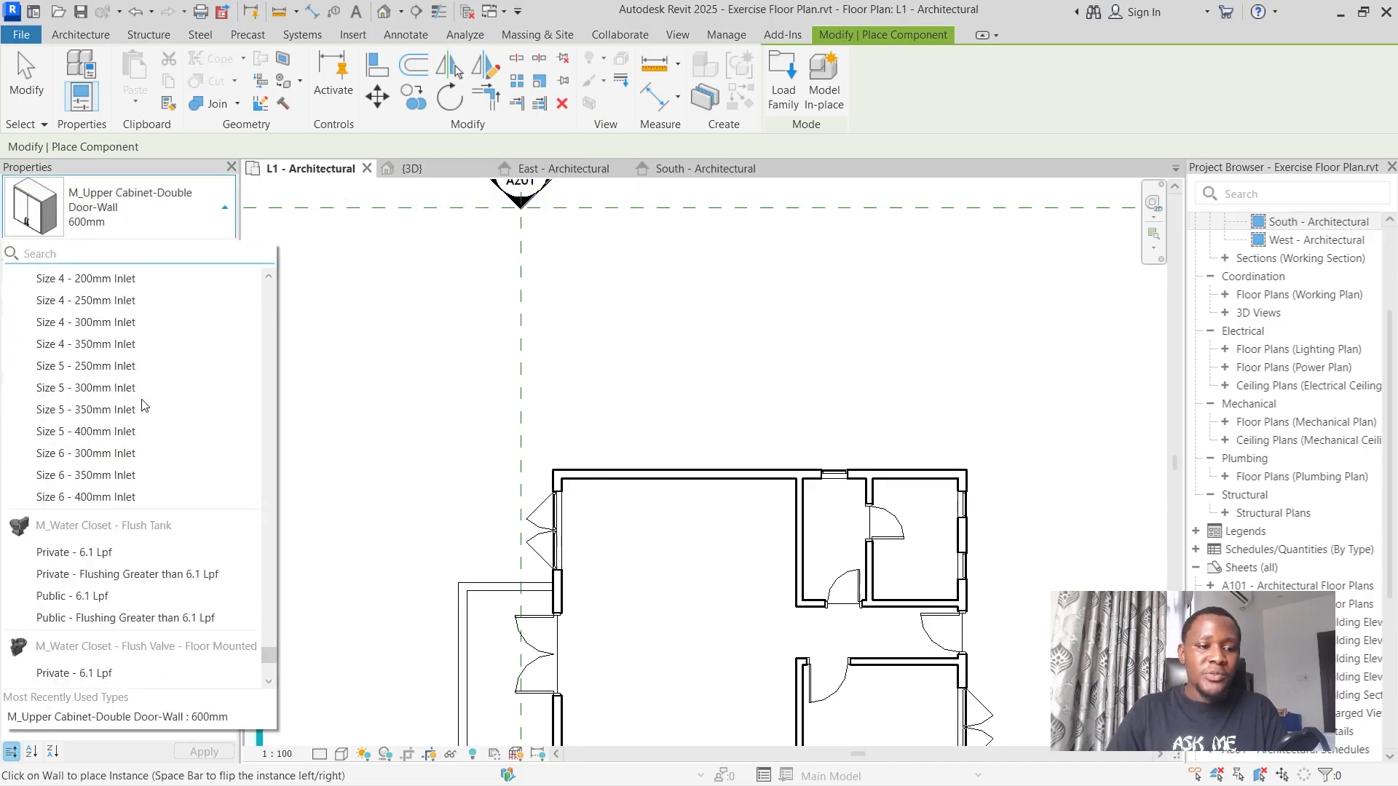
pyautogui.scroll(5, 143, 405)
pyautogui.scroll(-4, 138, 423)
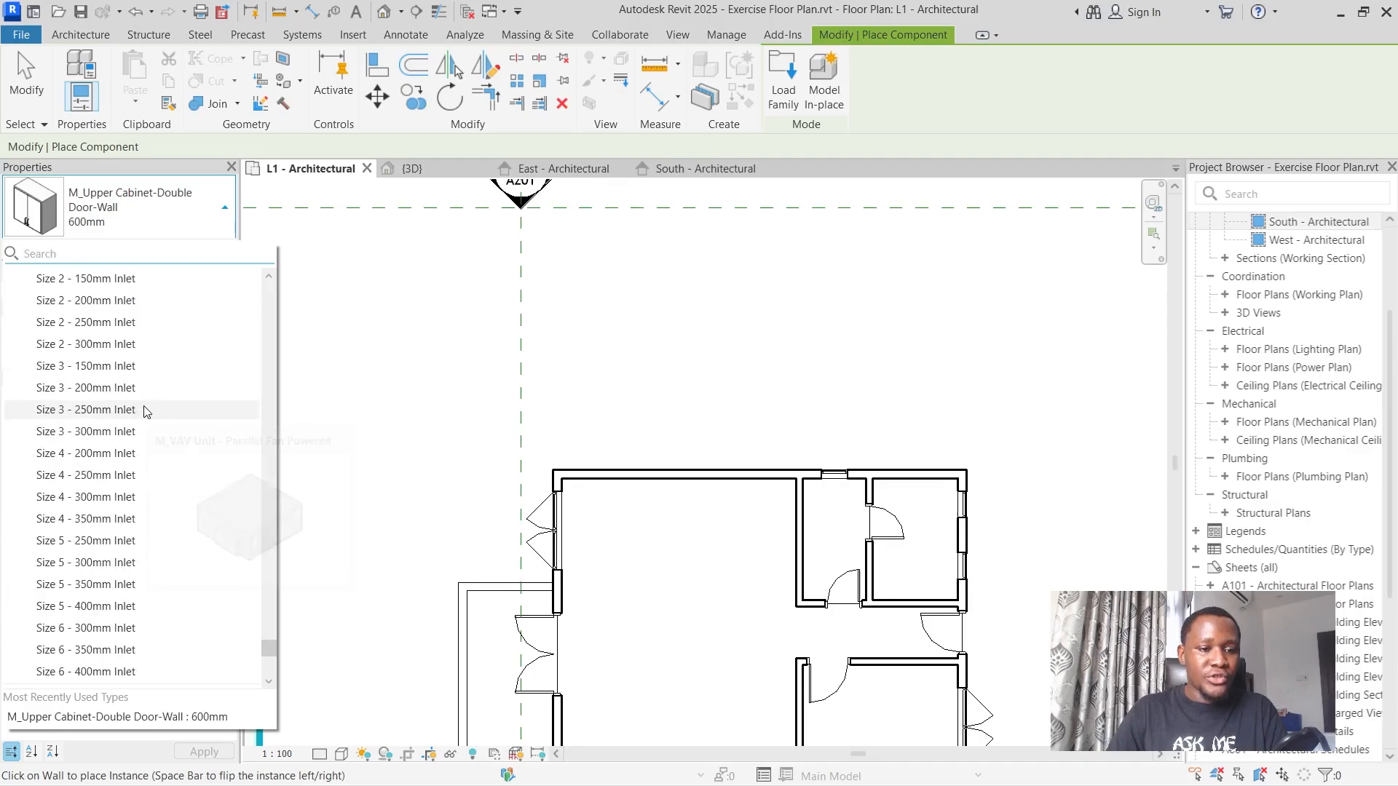
pyautogui.scroll(-15, 144, 415)
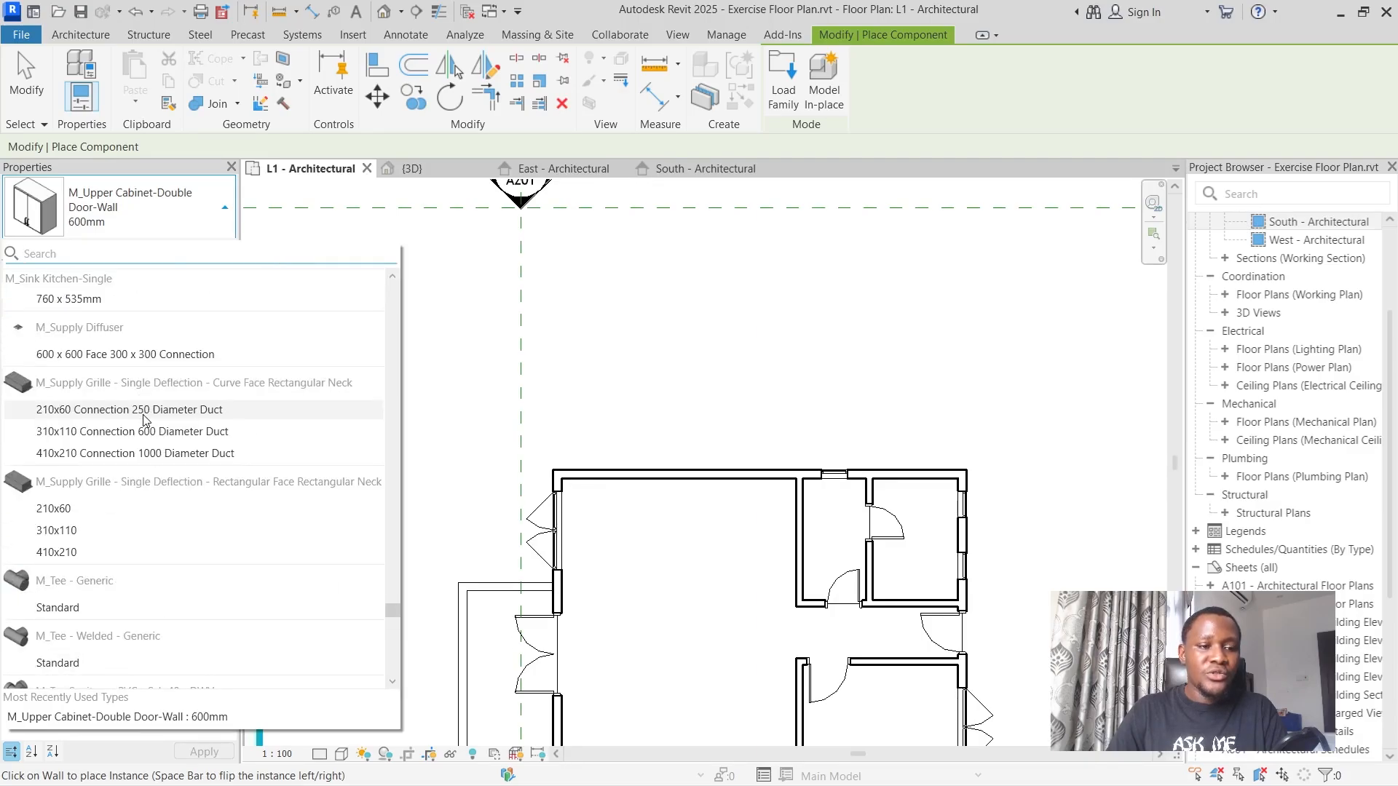
pyautogui.scroll(10, 143, 415)
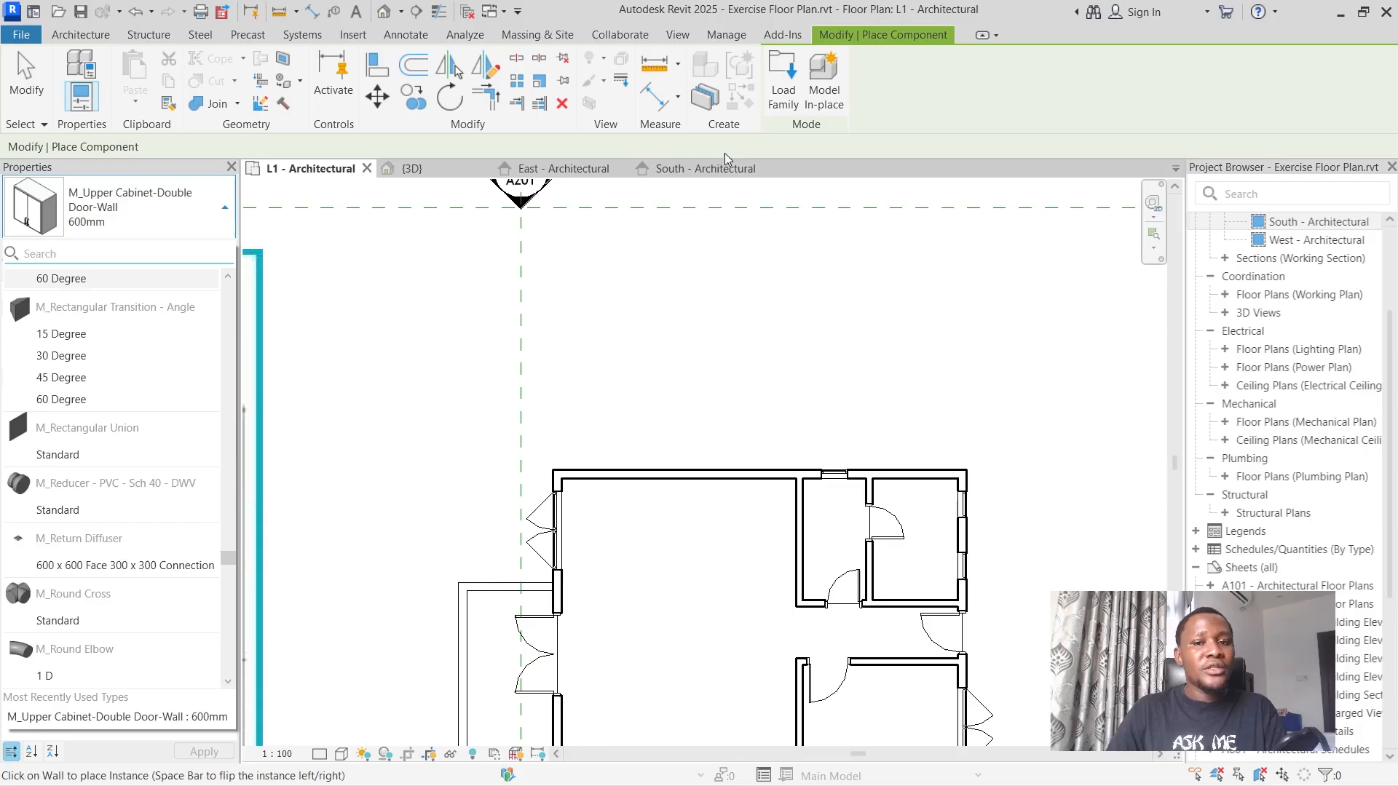
# Load the M_Bed-Box.rfa family from the Beds folder of the Furniture library.
pyautogui.click(791, 83)
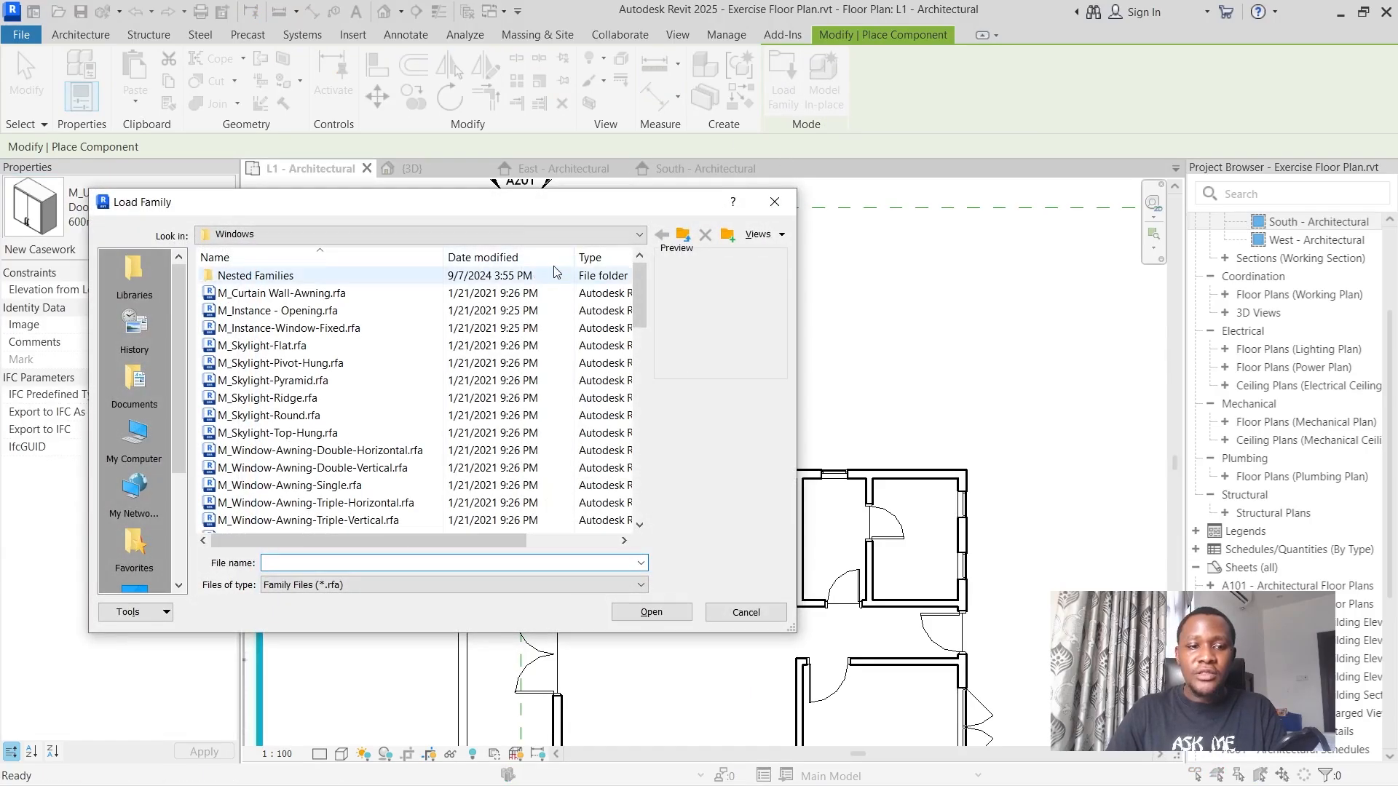
pyautogui.click(682, 234)
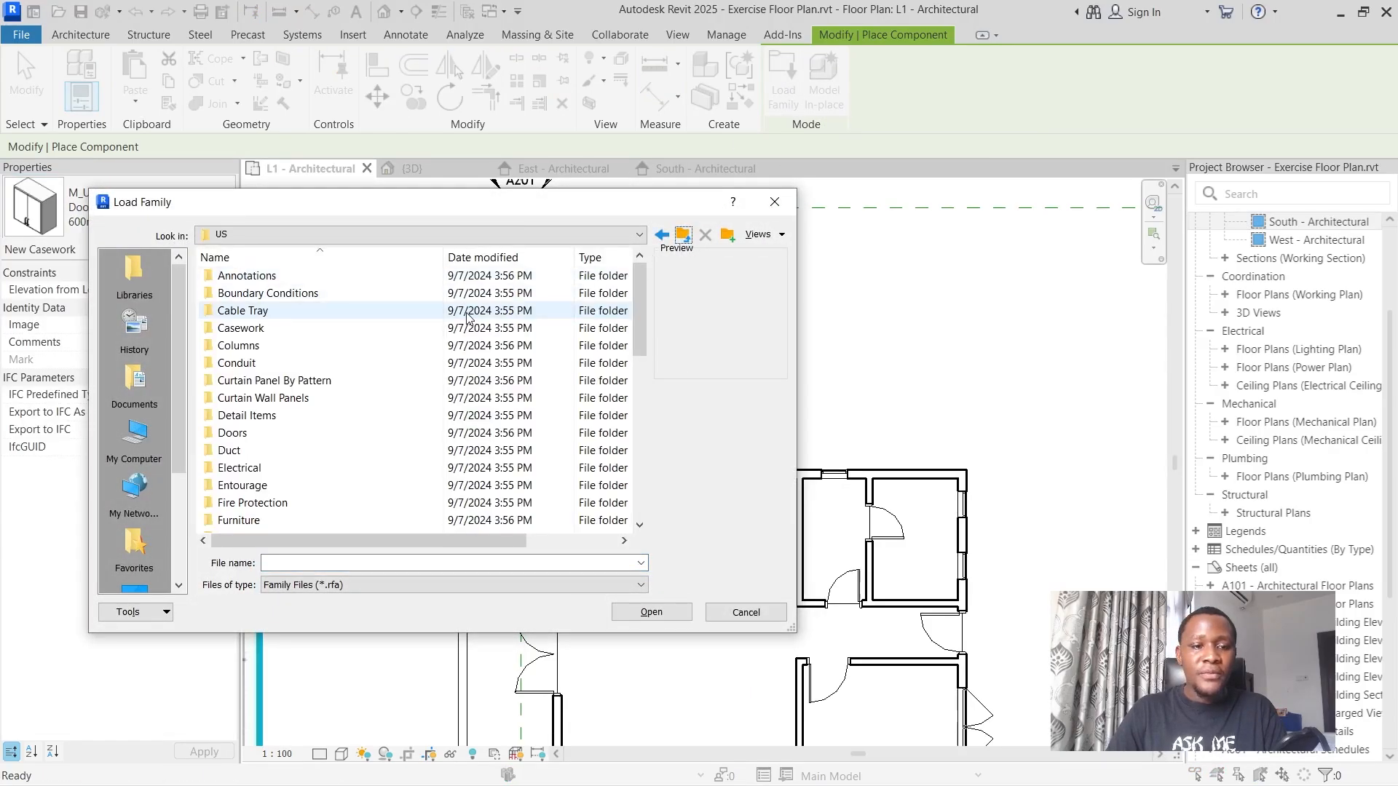
pyautogui.doubleClick(269, 522)
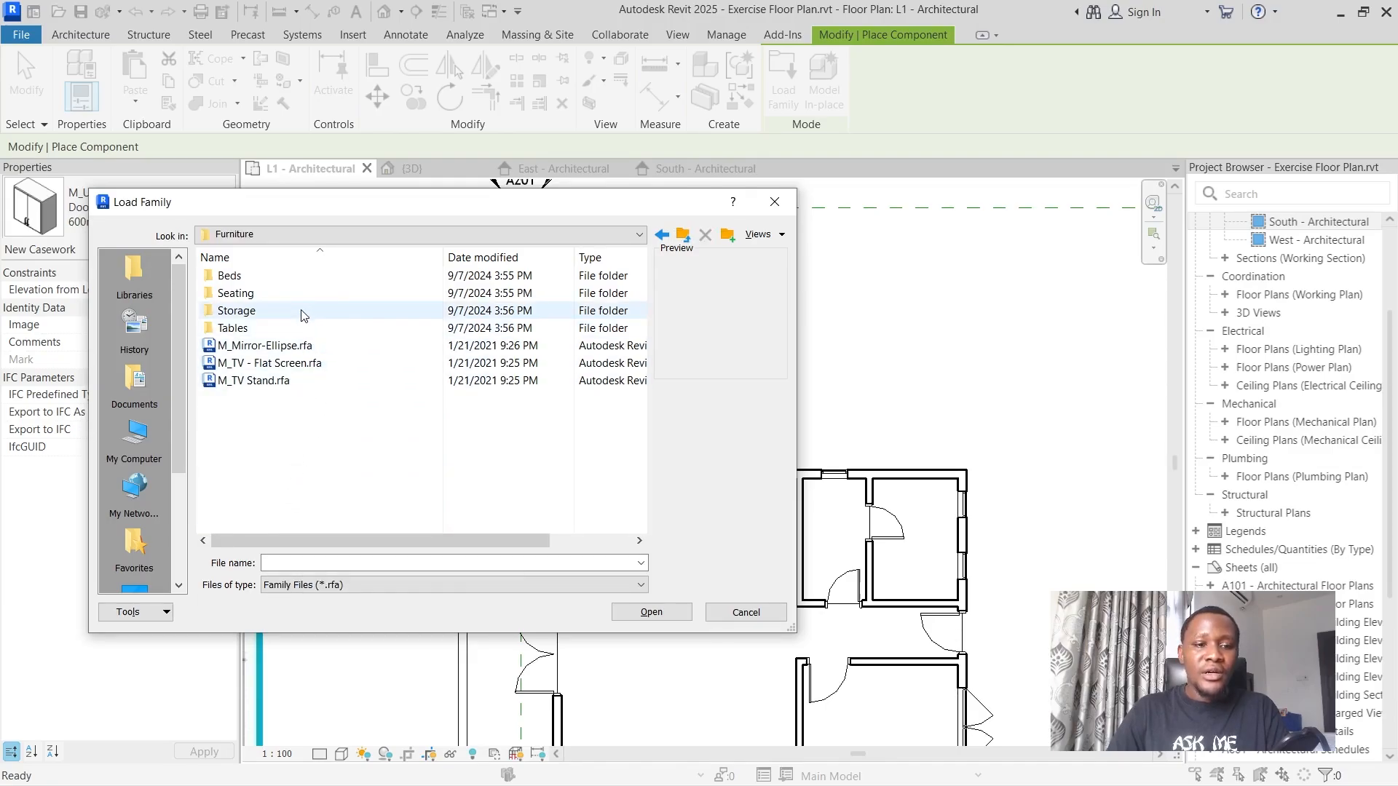
pyautogui.doubleClick(297, 281)
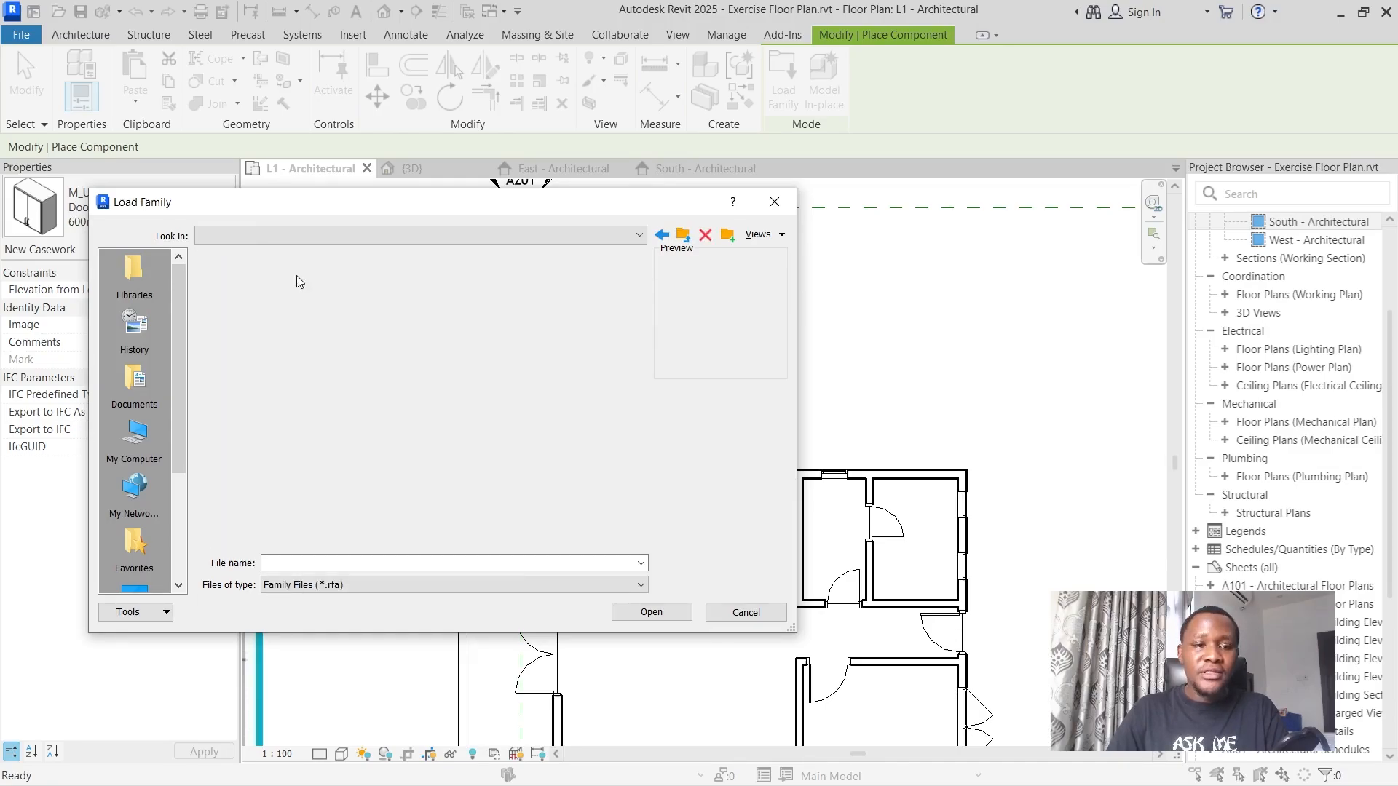
pyautogui.click(298, 277)
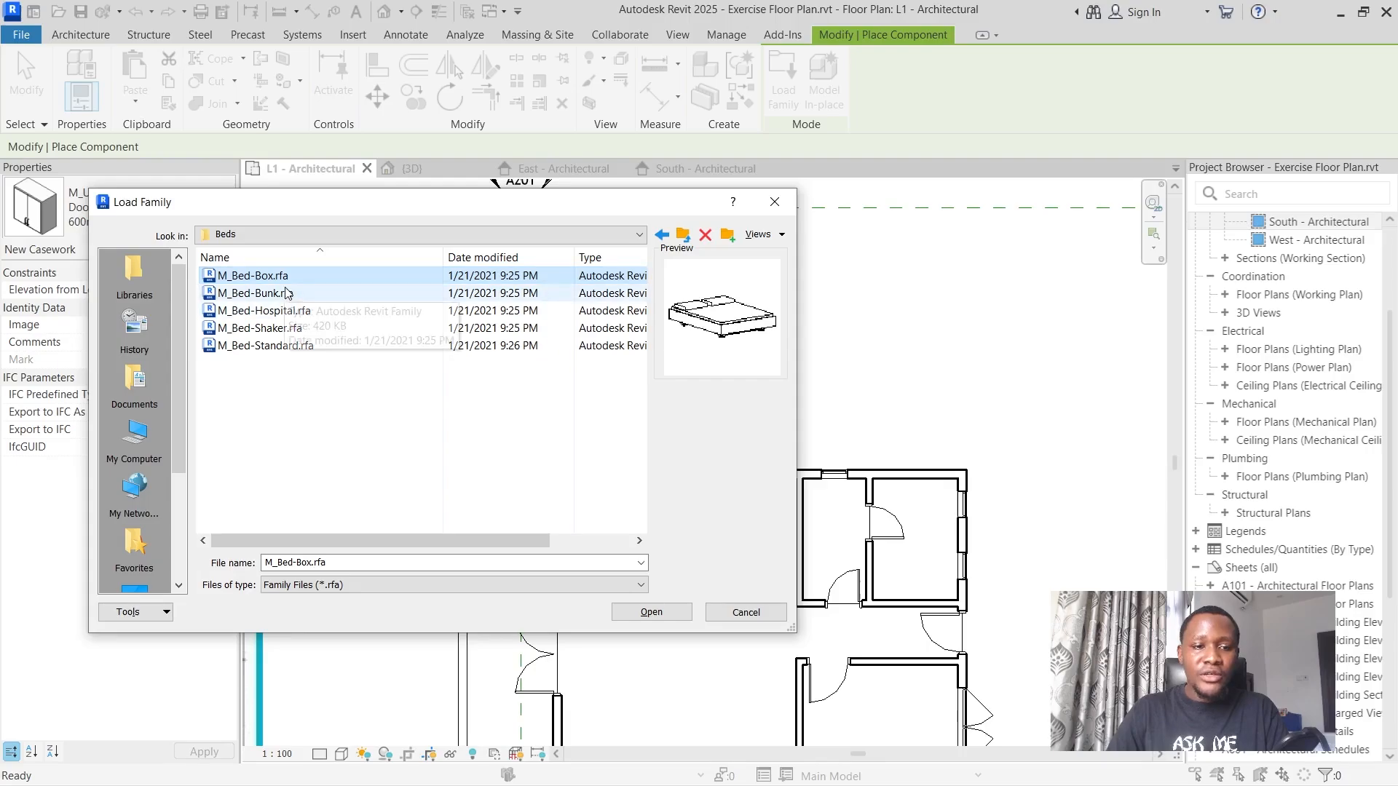
pyautogui.click(651, 612)
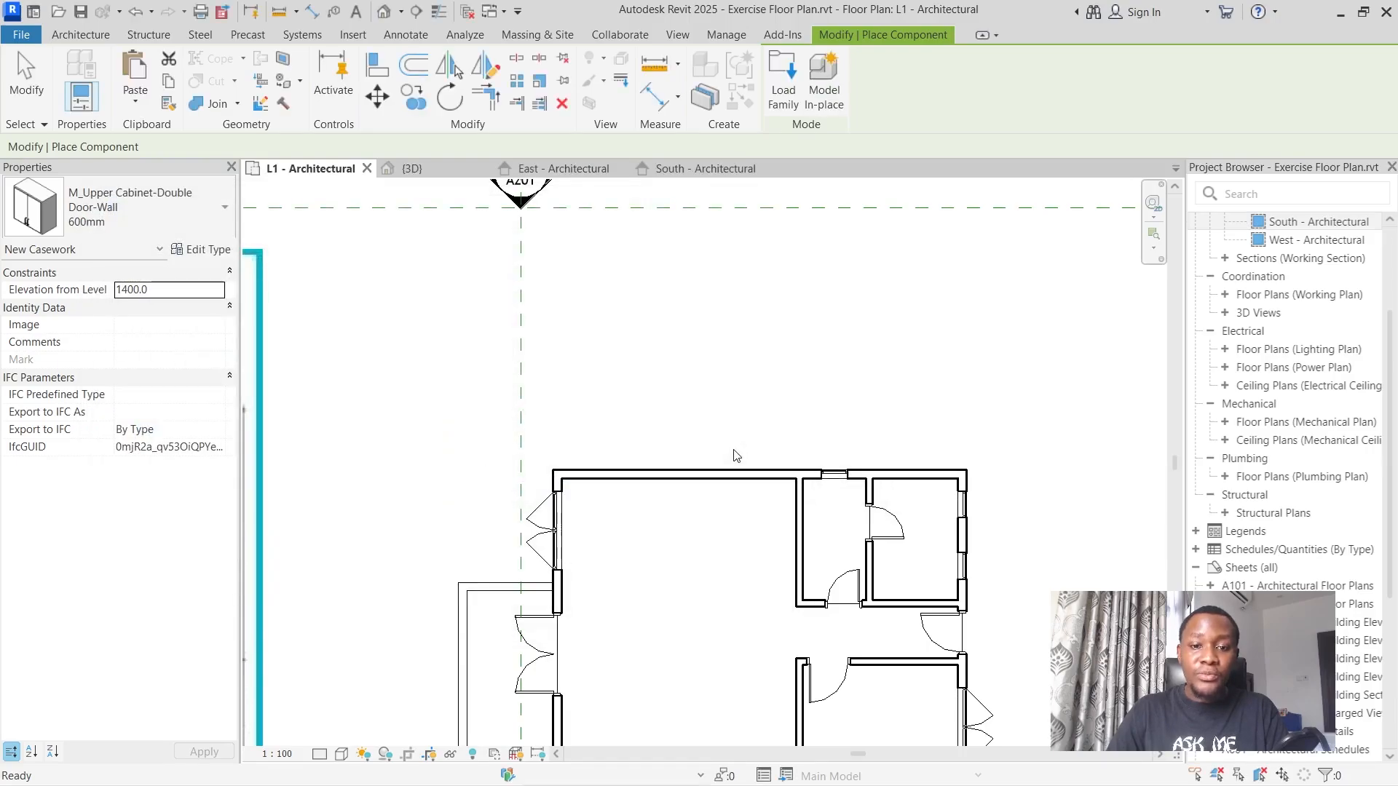
# Place a 1346 x 1880mm - Double bed in the bedroom, rotated so its pillows are against the lower exterior wall.
pyautogui.scroll(-3, 720, 364)
pyautogui.scroll(3, 801, 507)
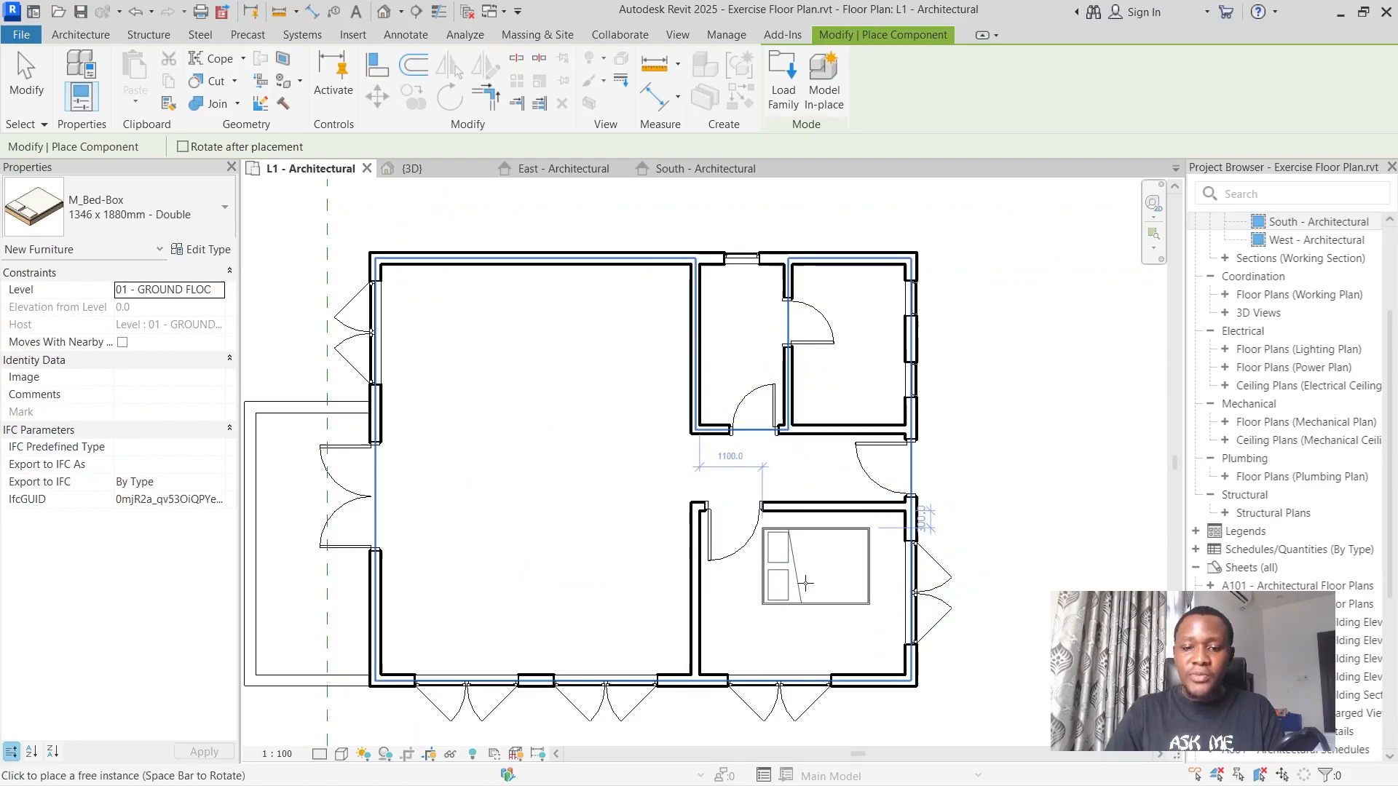
pyautogui.press('space')
pyautogui.press('space')
pyautogui.press('space')
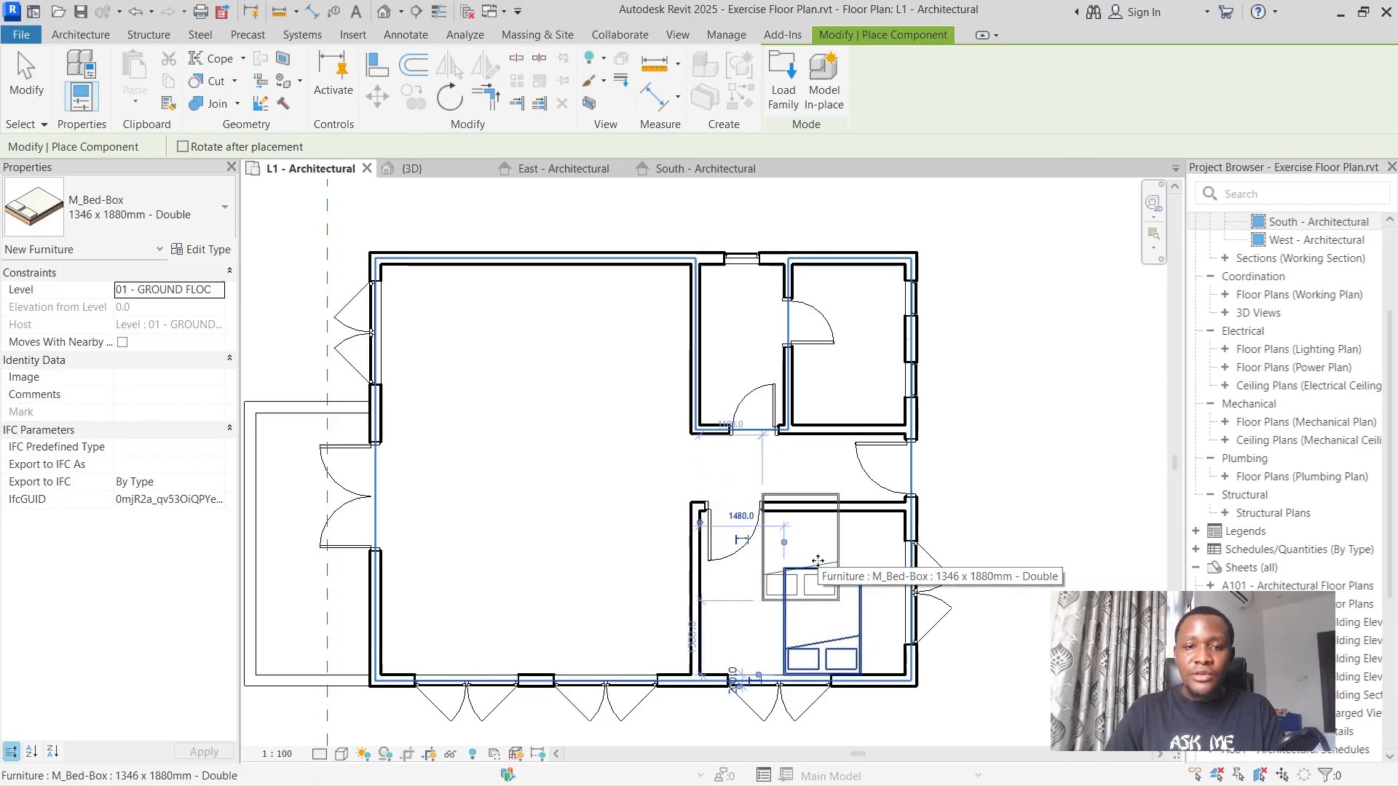
pyautogui.scroll(-4, 899, 561)
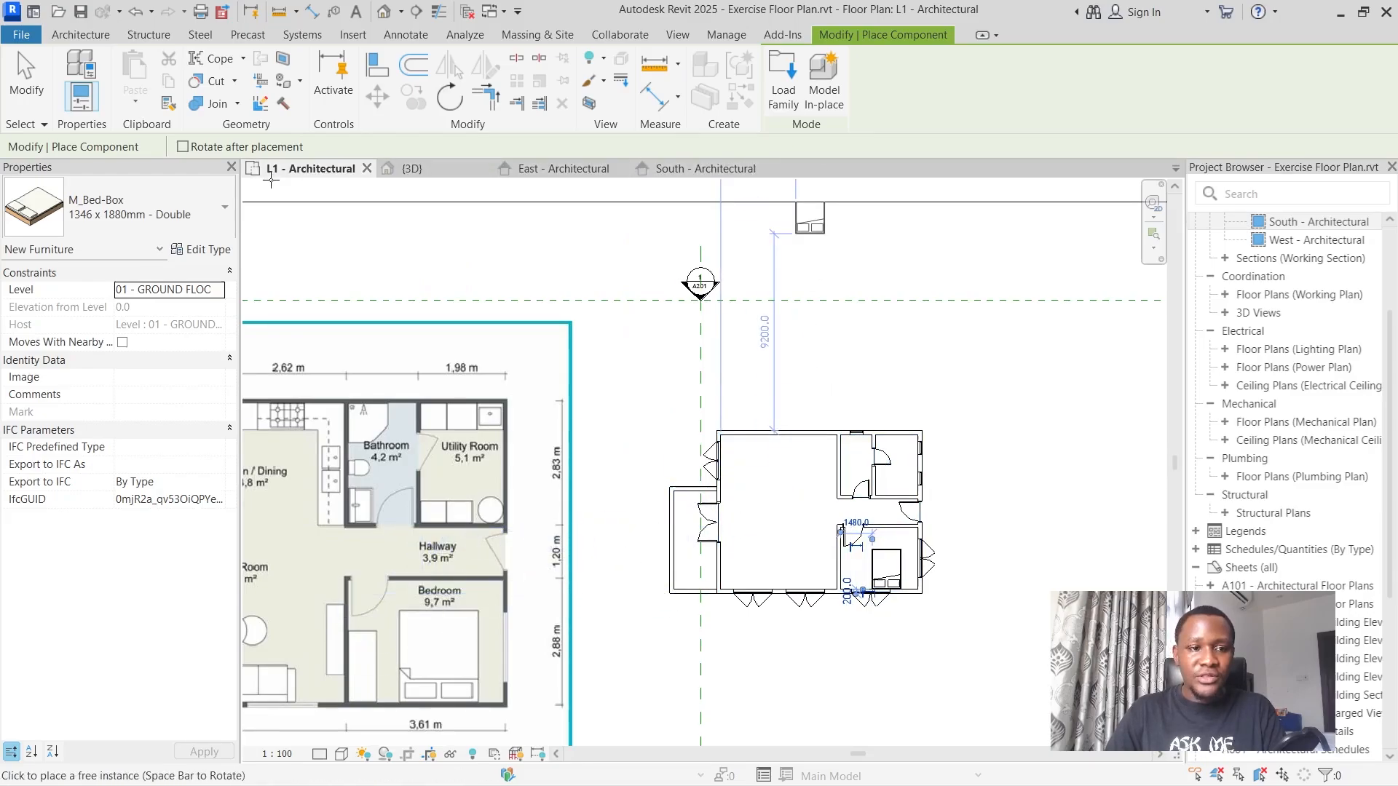
# Load the M_Dresser.rfa family from the Storage folder of the Furniture library.
pyautogui.click(783, 78)
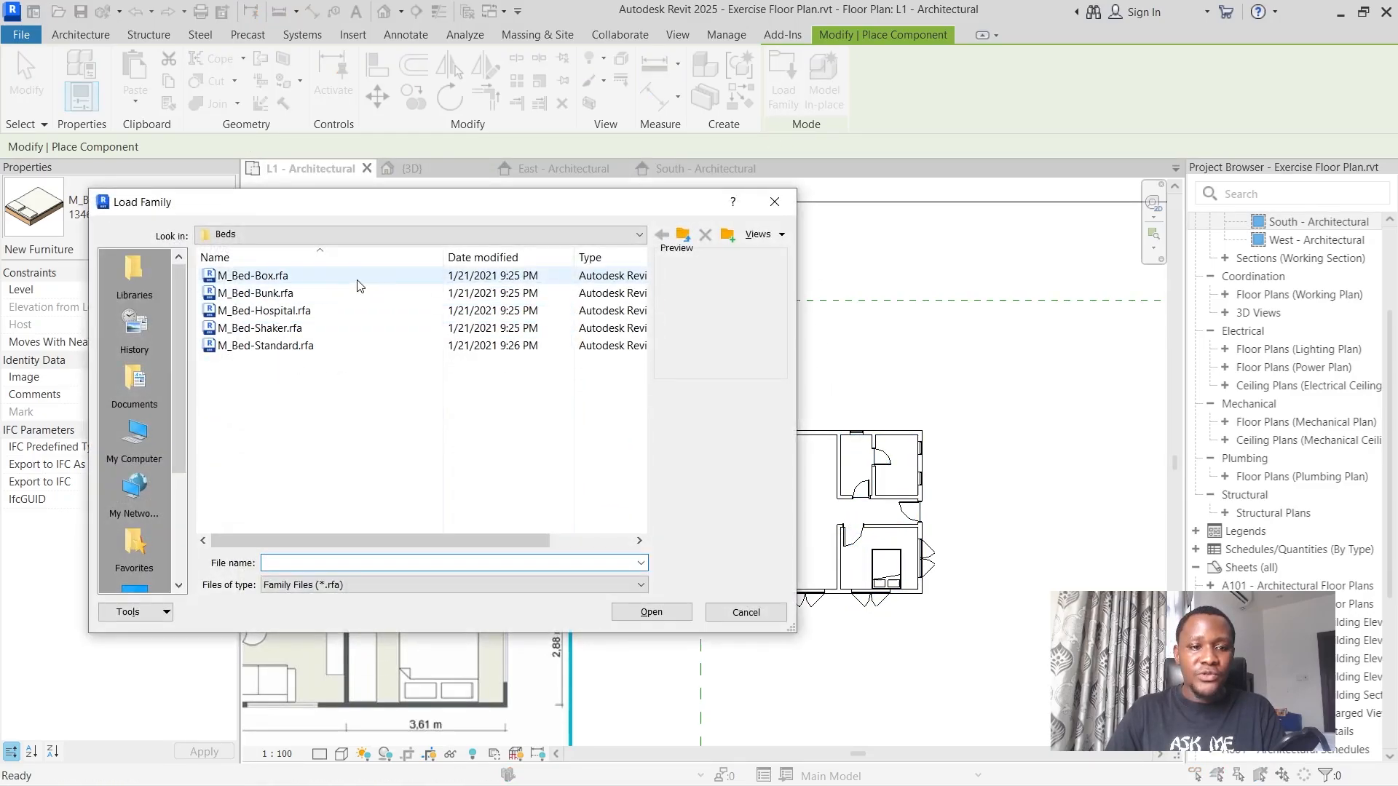
pyautogui.click(684, 236)
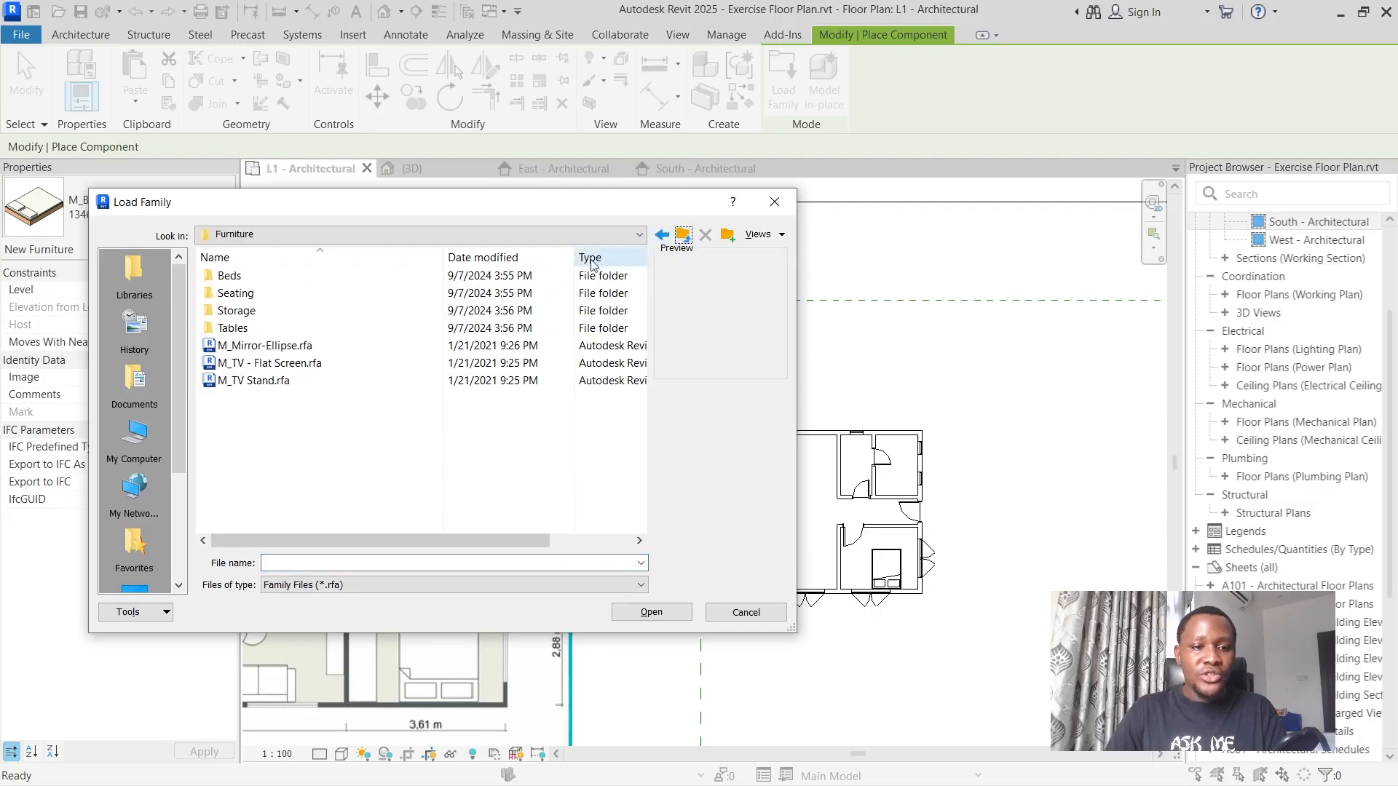
pyautogui.doubleClick(269, 309)
pyautogui.click(267, 275)
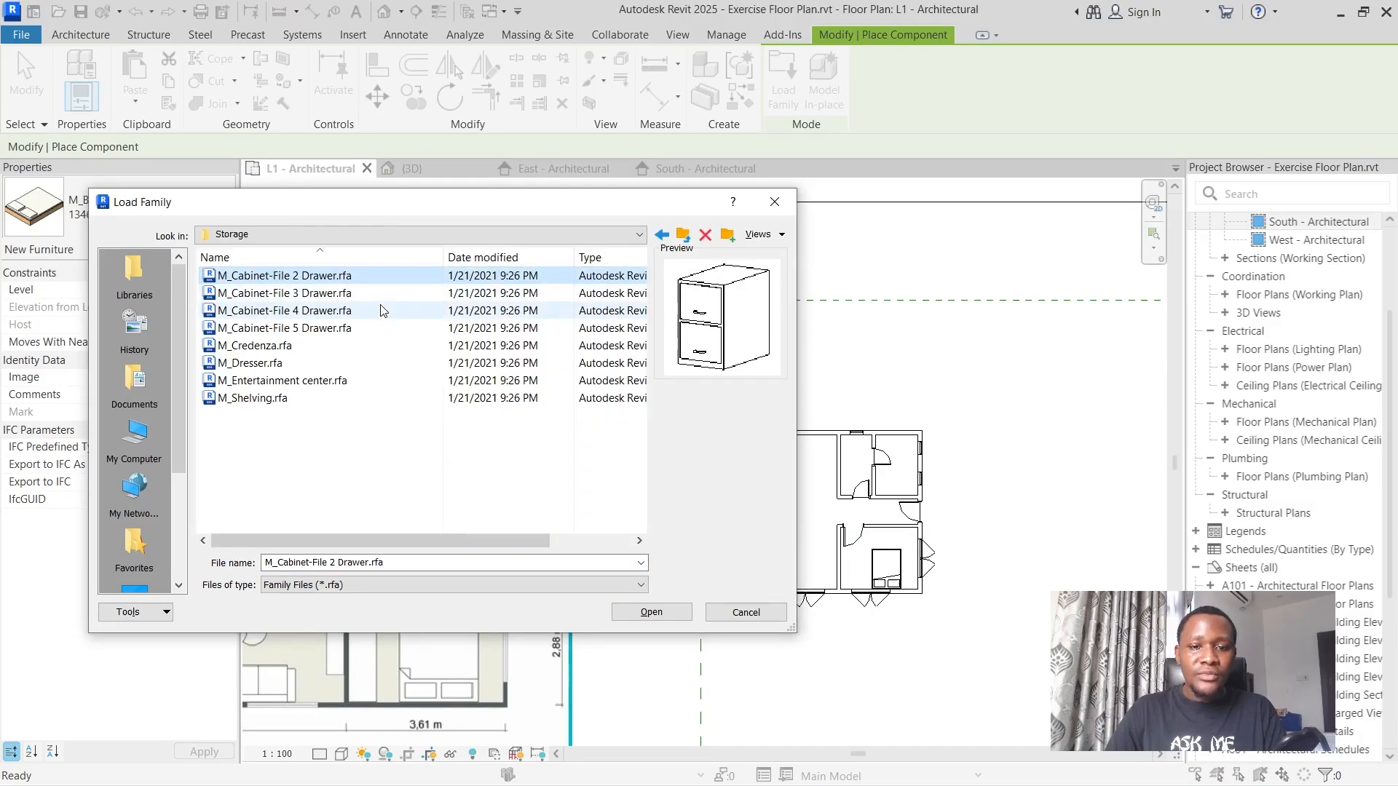
pyautogui.click(281, 293)
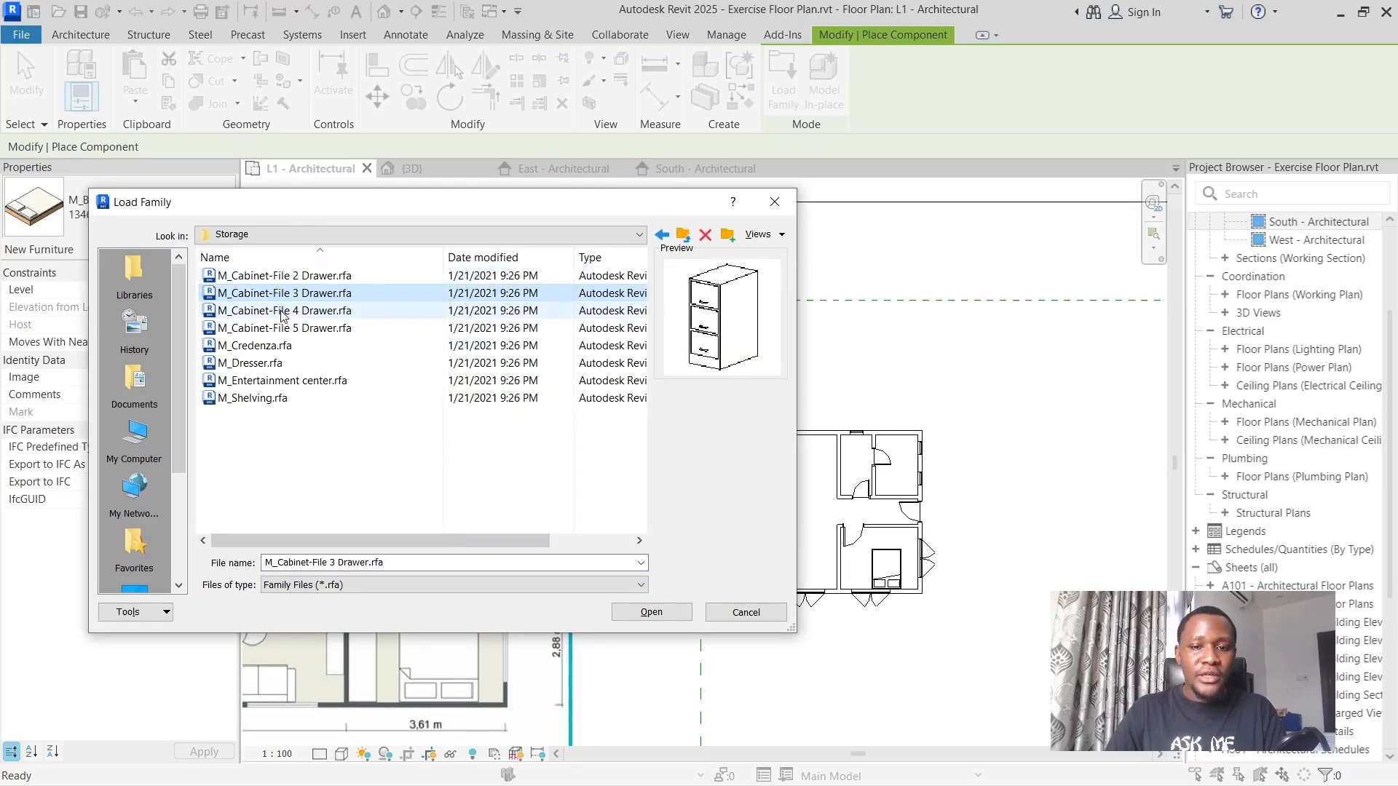
pyautogui.click(281, 311)
pyautogui.click(278, 328)
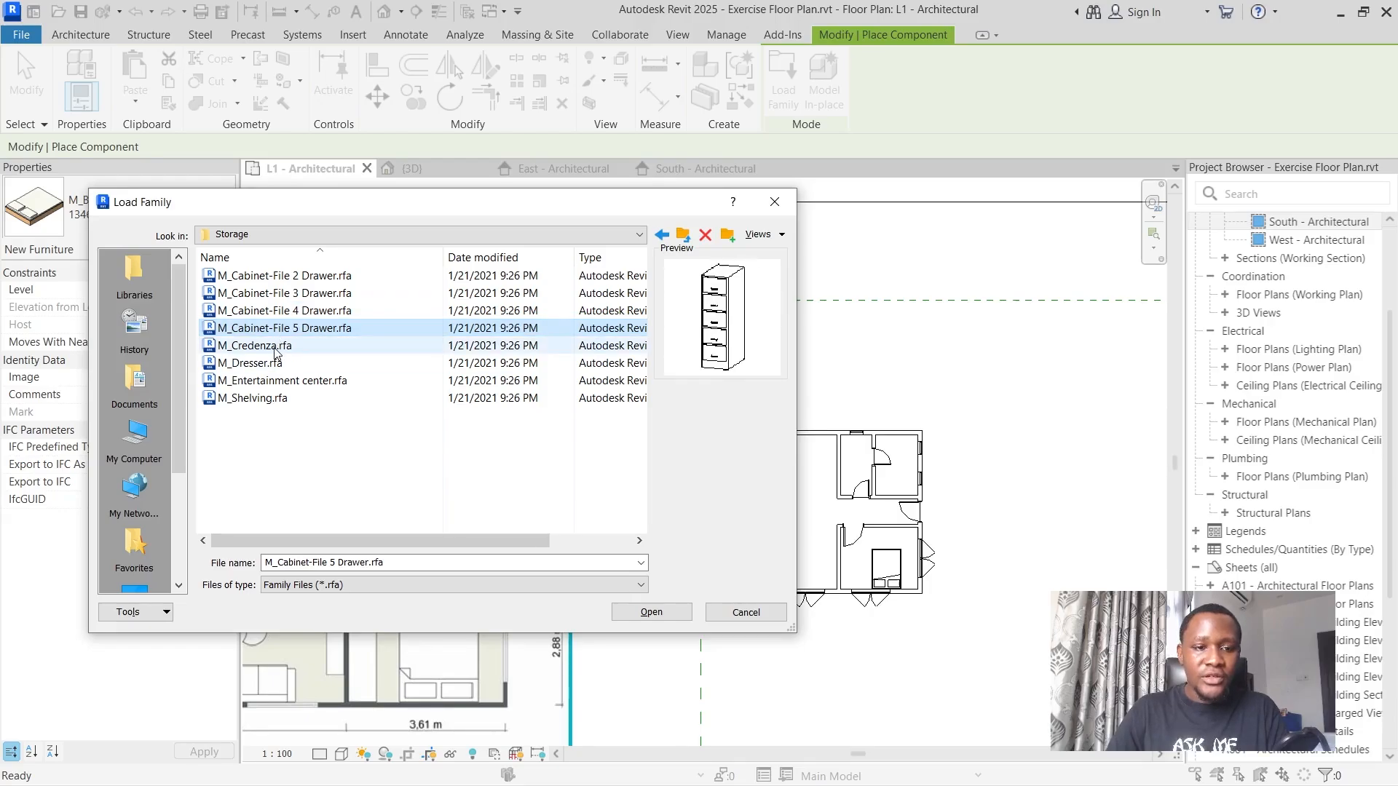
pyautogui.click(274, 353)
pyautogui.click(273, 363)
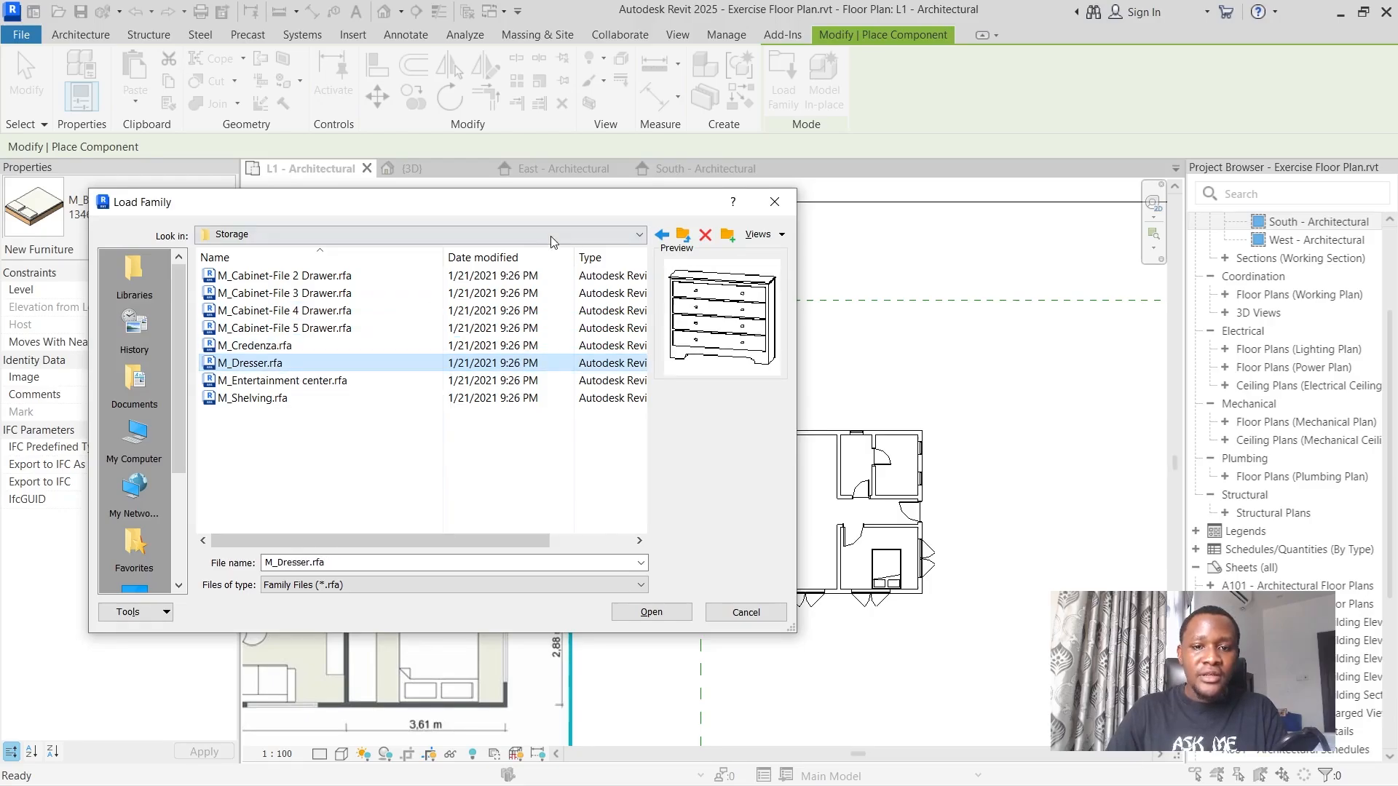
pyautogui.click(651, 613)
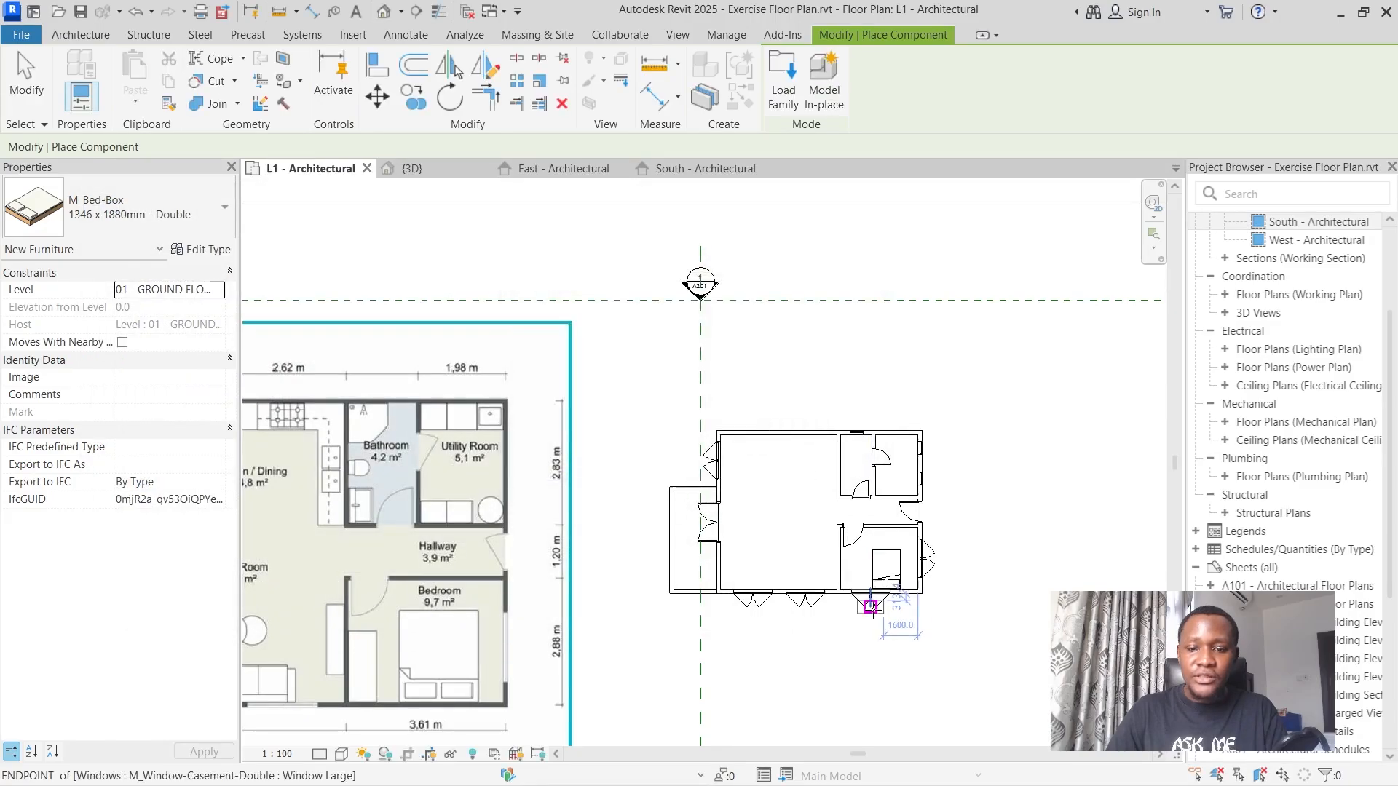
# Place a 1220 x 1830 x 0610mm dresser in the bedroom against the living room partition, near the lower exterior wall.
pyautogui.scroll(5, 871, 606)
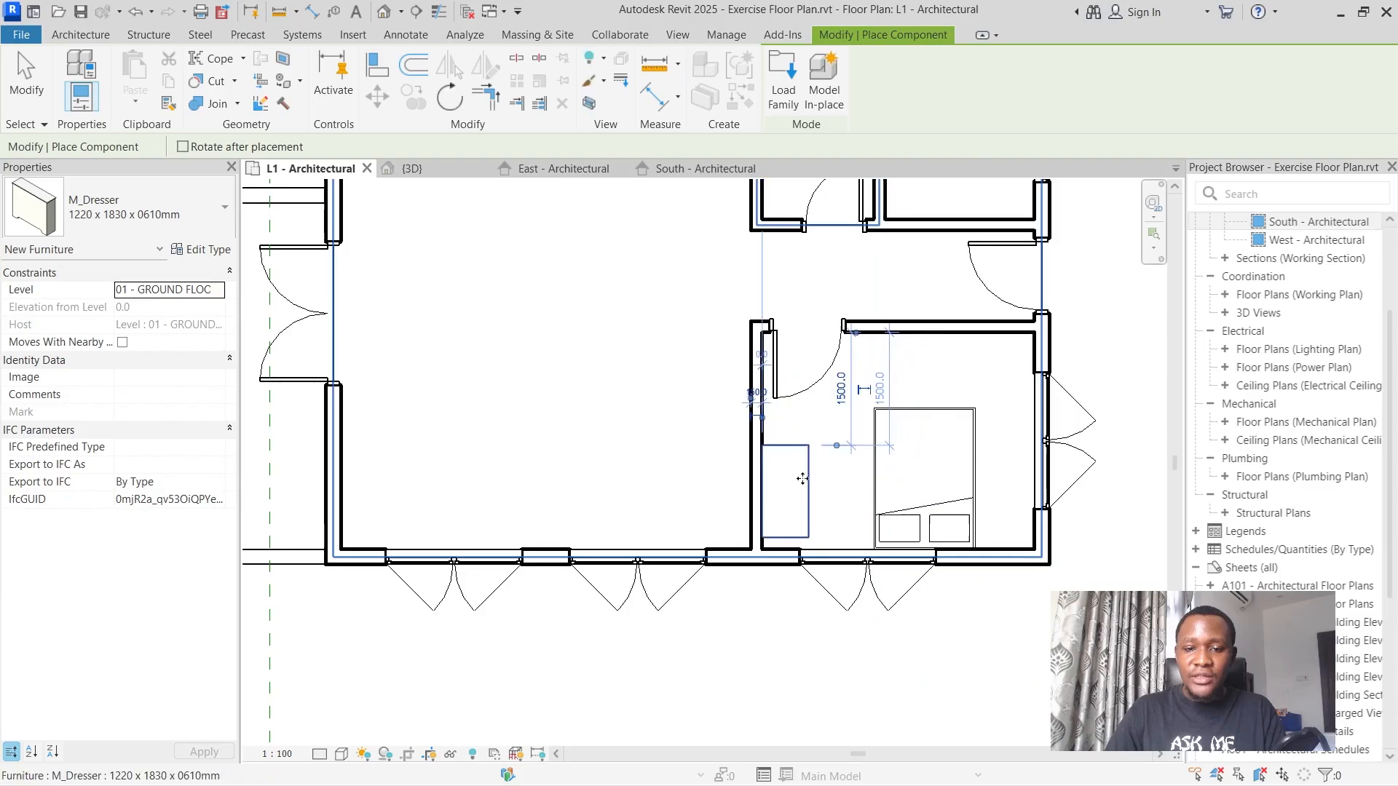
pyautogui.scroll(-5, 787, 488)
pyautogui.scroll(5, 734, 395)
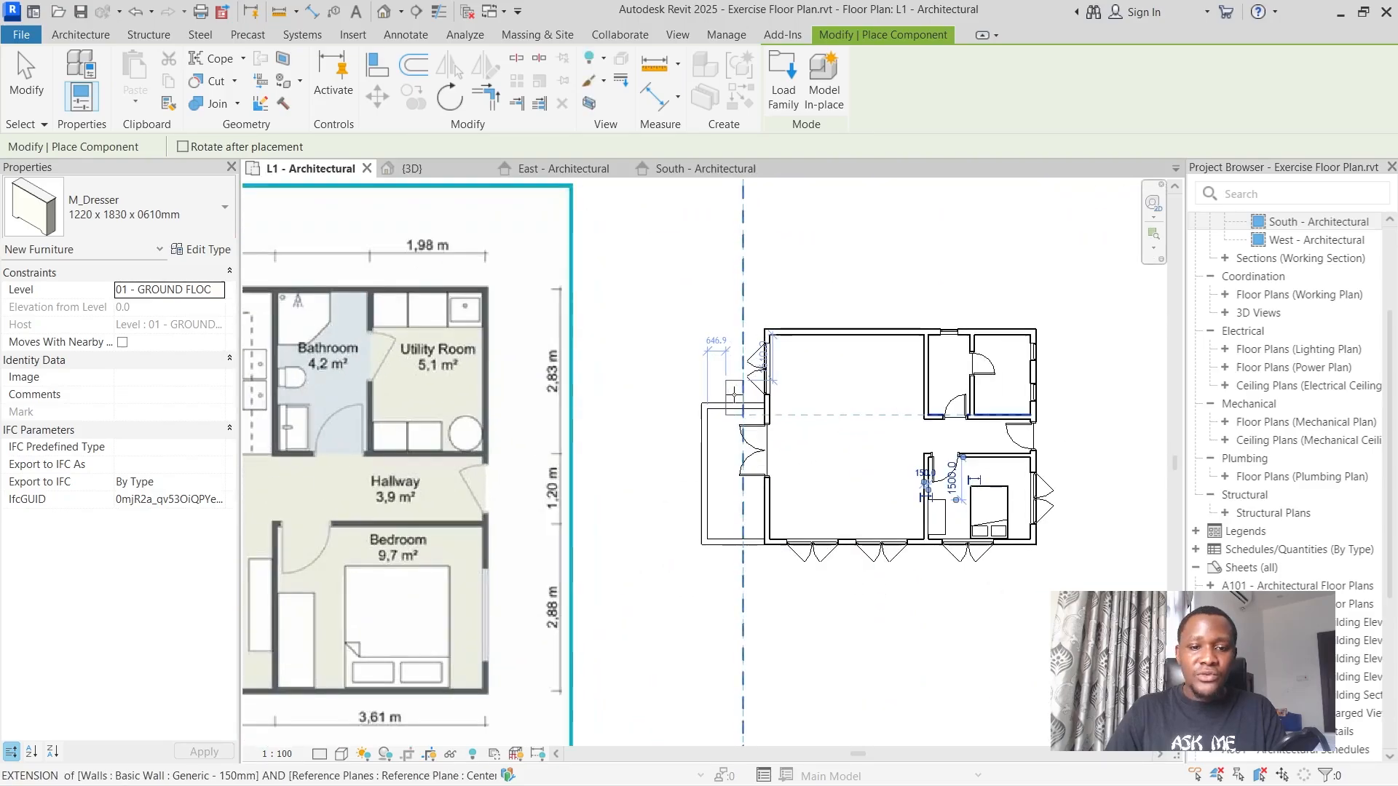
# Choose the 900mm type of M_Base Cabinet-Double Door Sink Unit as the component to place.
pyautogui.click(131, 212)
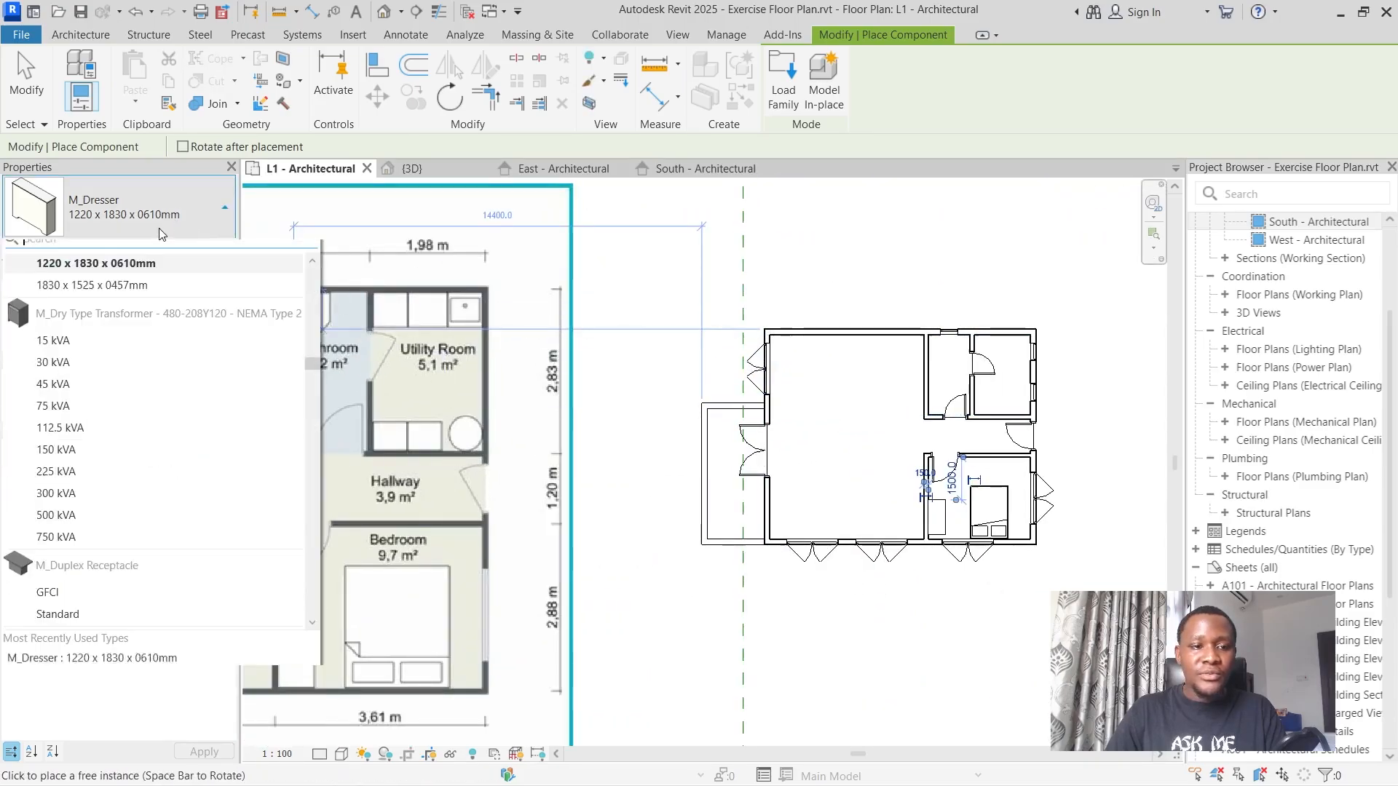
pyautogui.scroll(4, 146, 422)
pyautogui.scroll(-8, 154, 399)
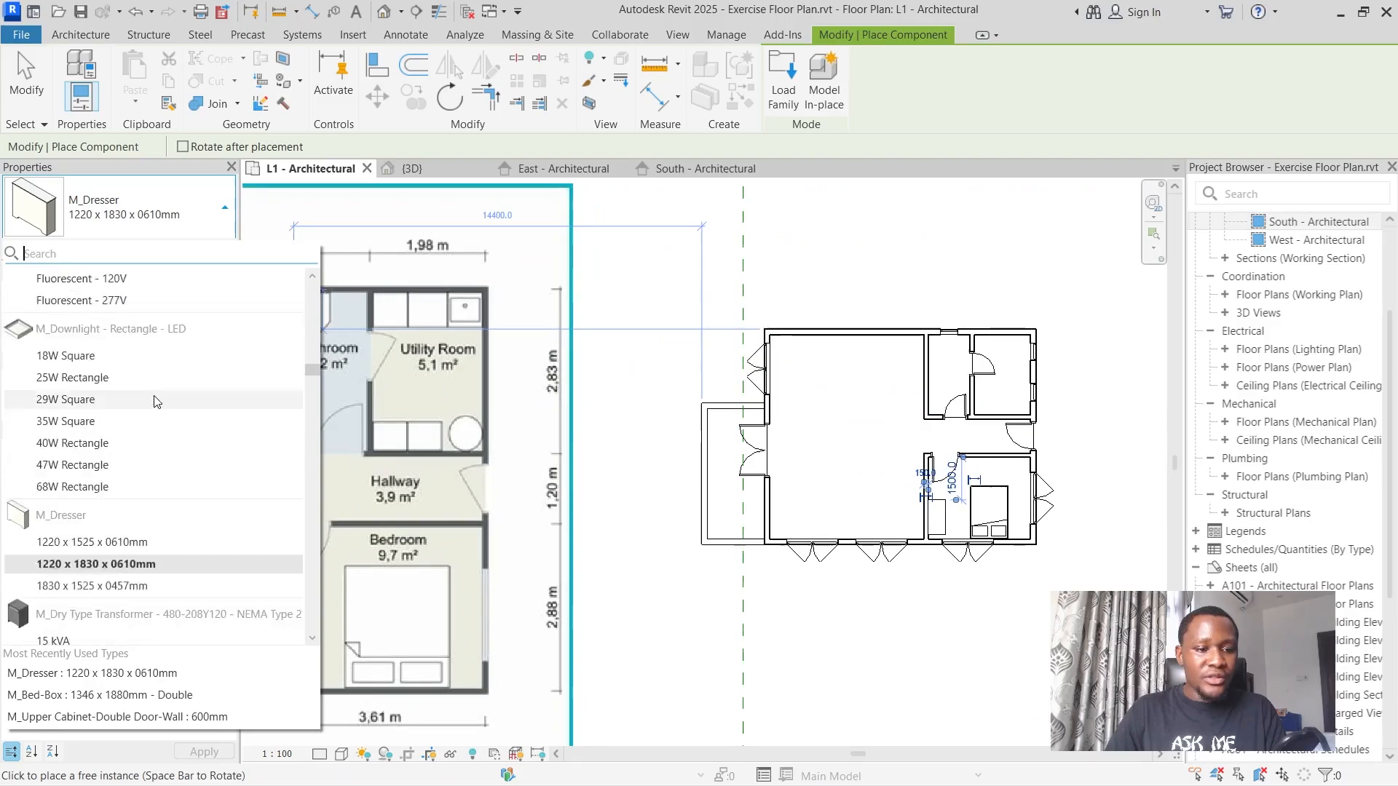
pyautogui.scroll(10, 154, 399)
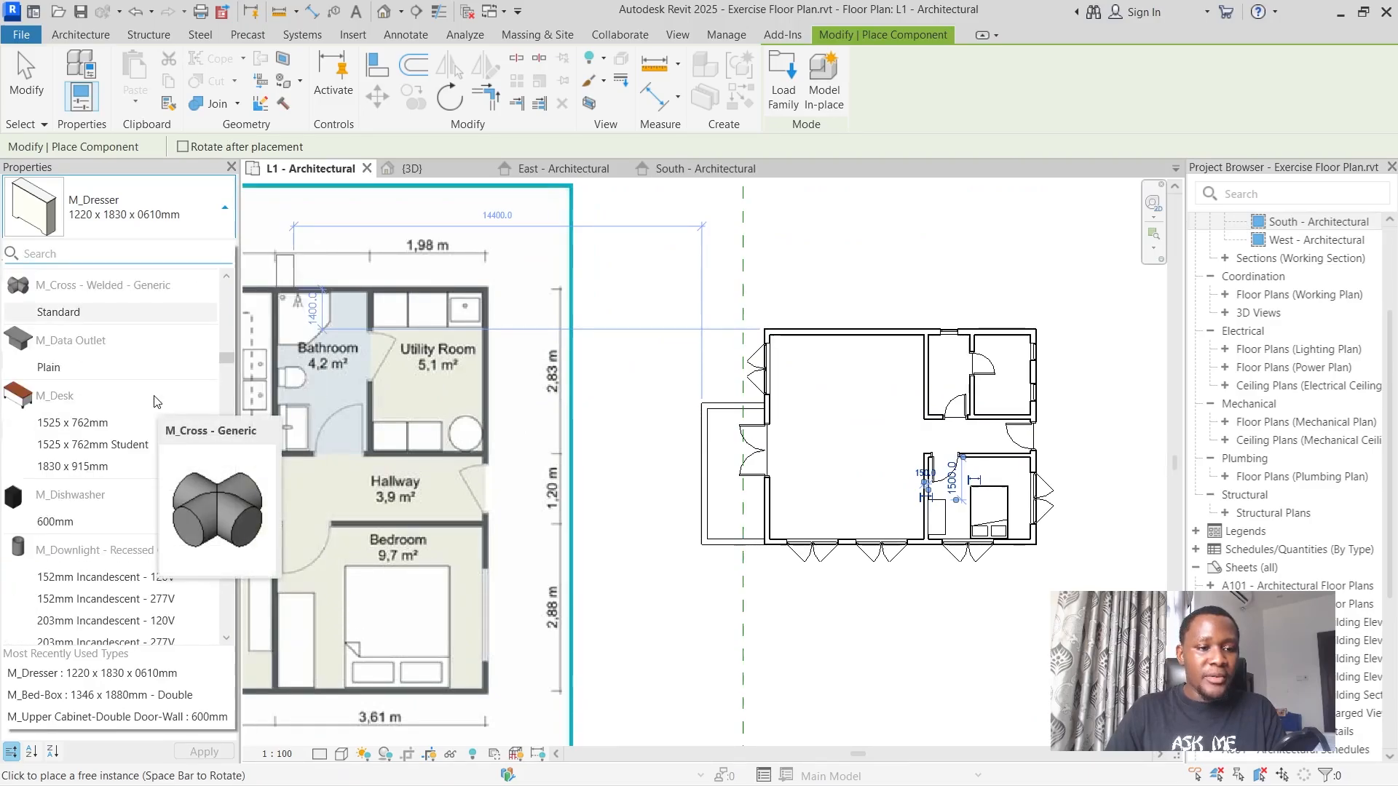
pyautogui.scroll(10, 154, 399)
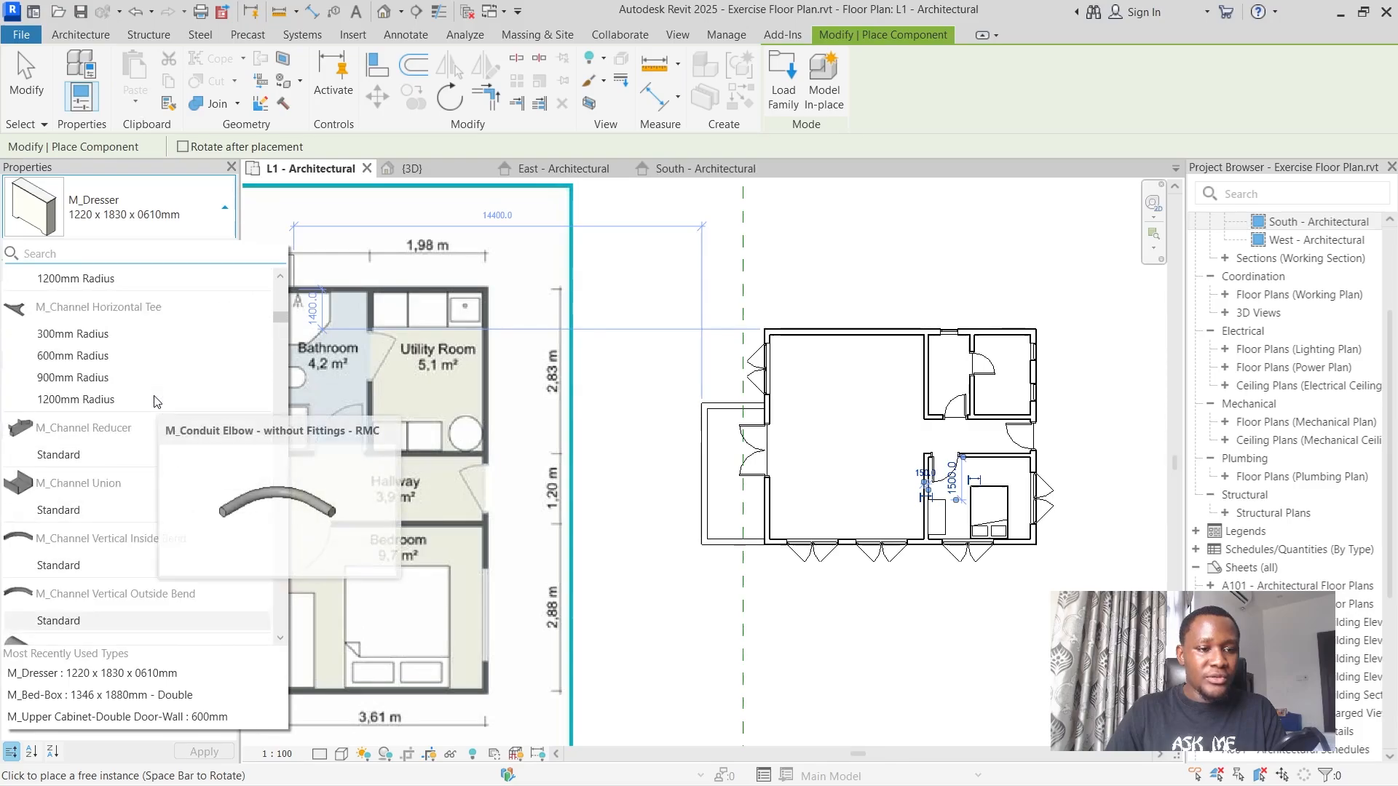
pyautogui.scroll(10, 155, 399)
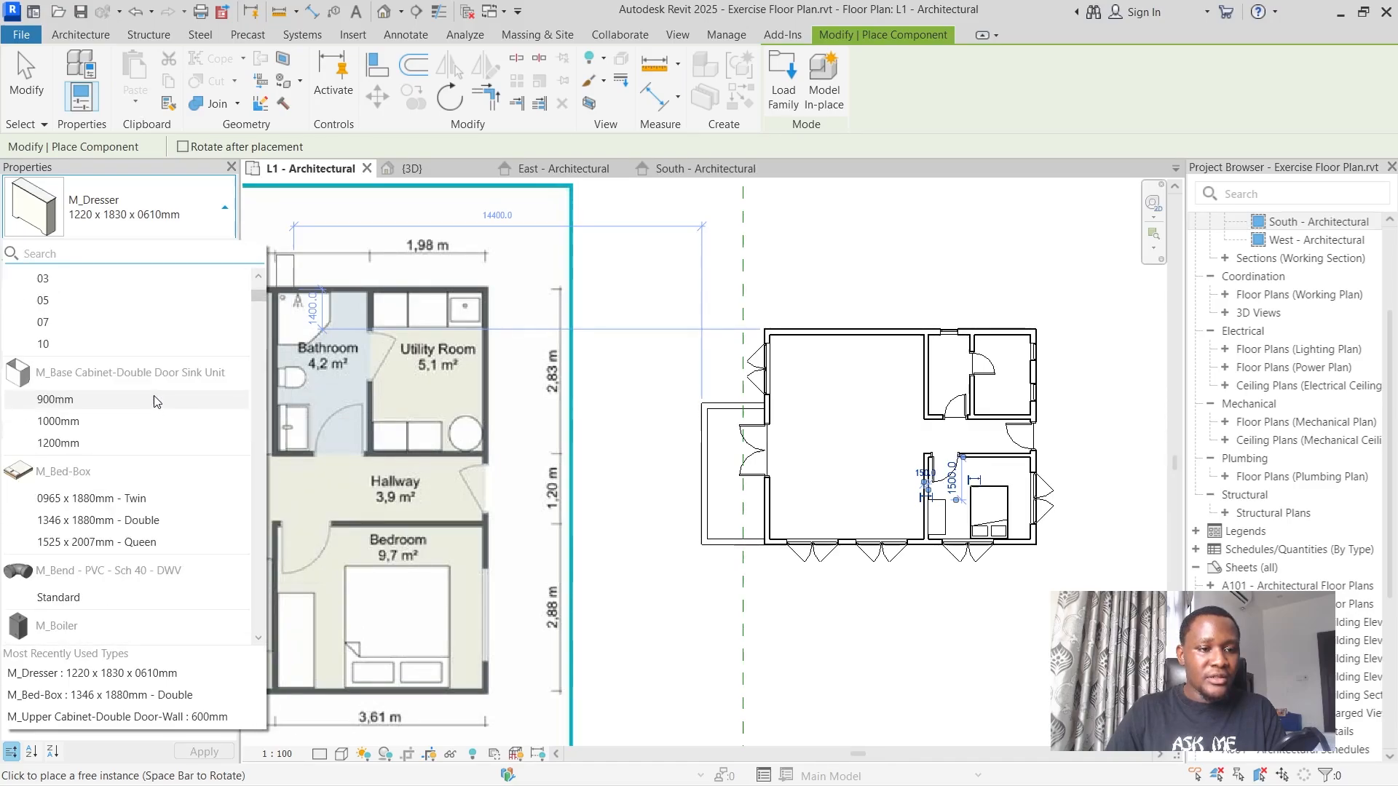
pyautogui.moveTo(135, 409)
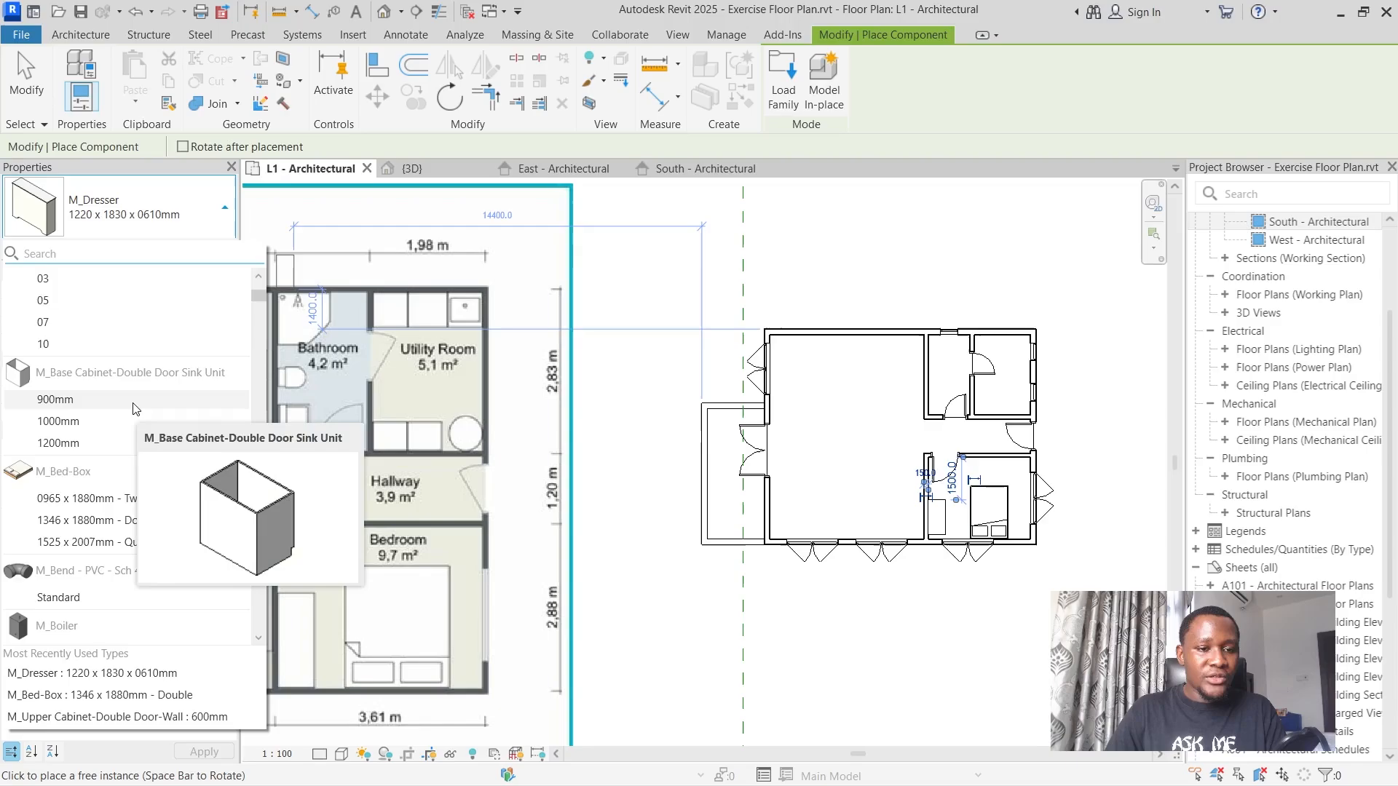
pyautogui.click(116, 422)
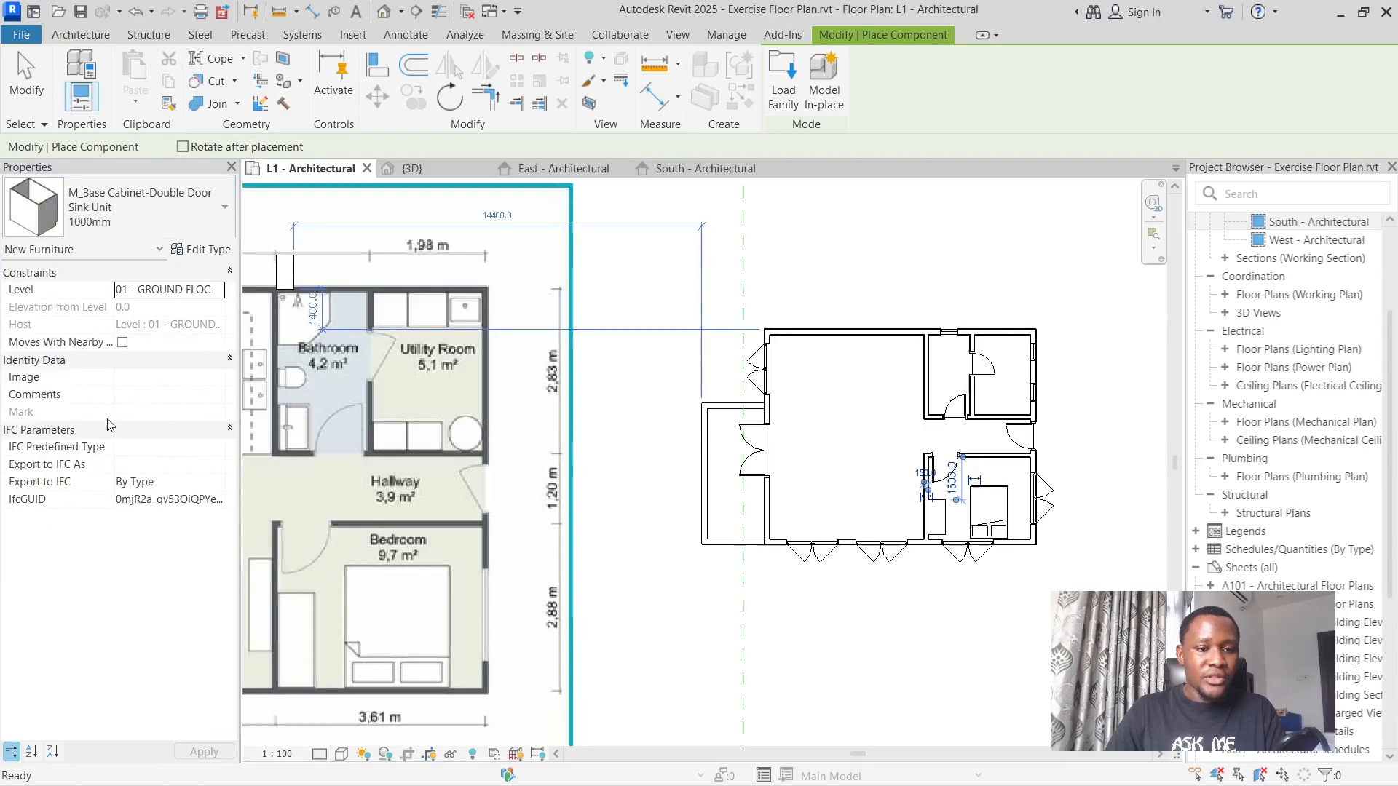
pyautogui.click(103, 231)
pyautogui.scroll(2, 84, 404)
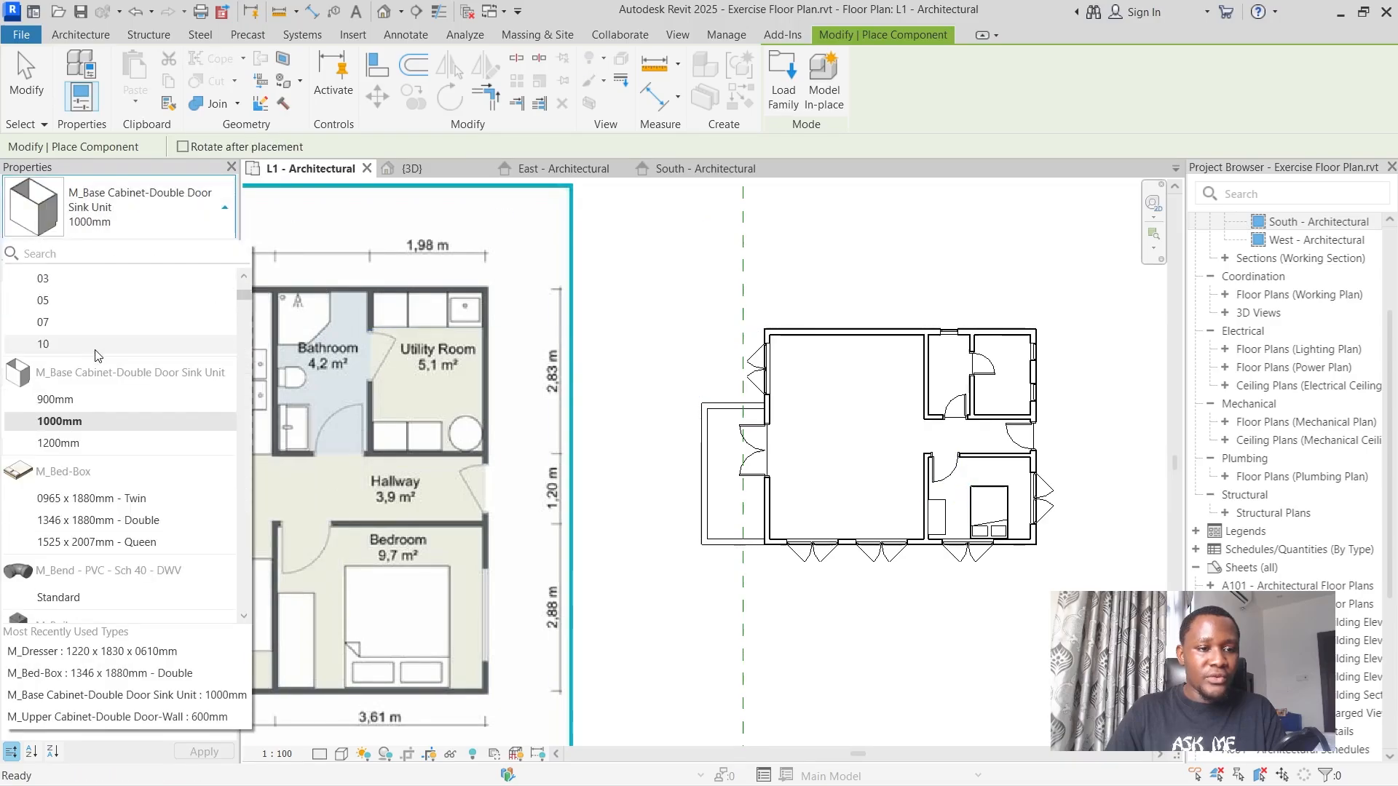
pyautogui.click(84, 405)
# Place three 900mm base cabinets in the utility room, one against the upper wall and two side by side along the lower wall.
pyautogui.scroll(5, 1061, 343)
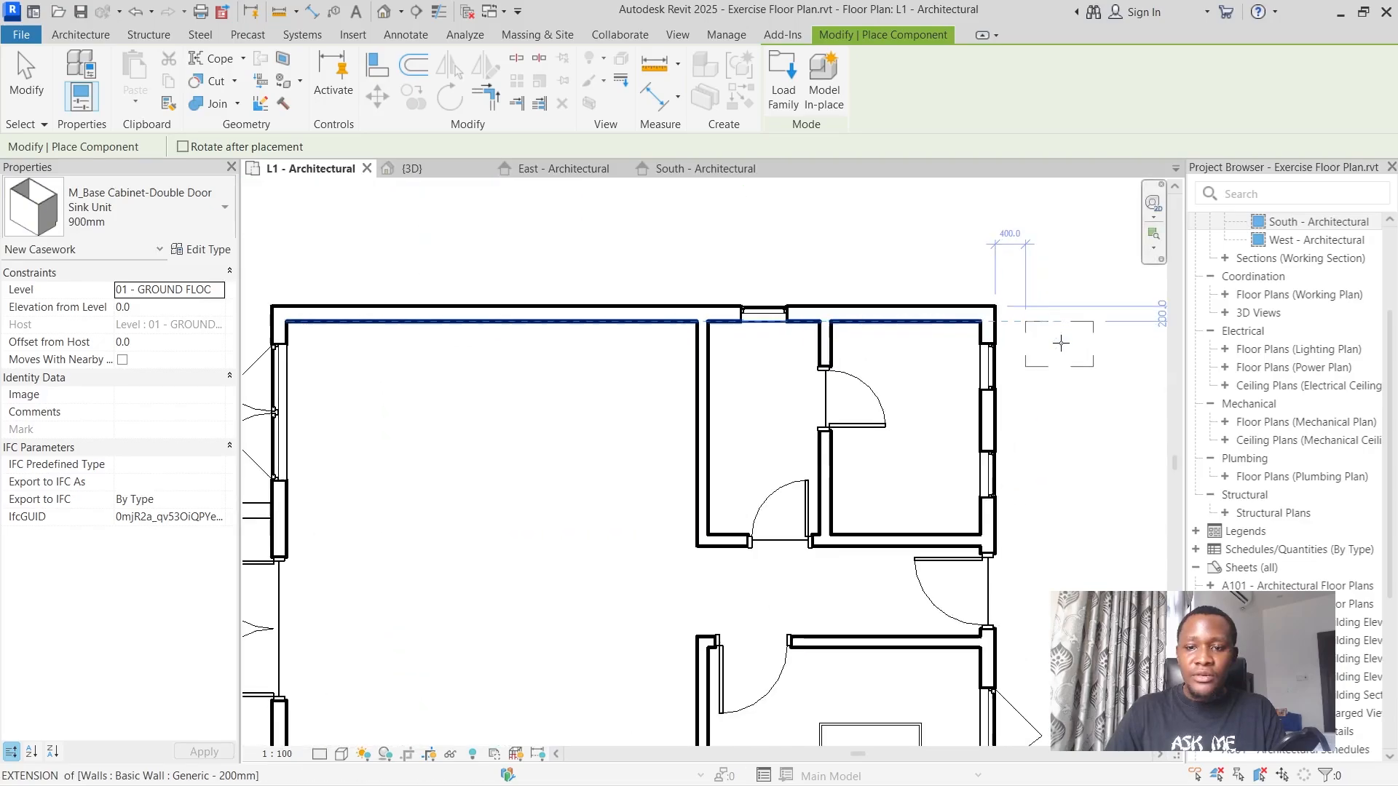
pyautogui.click(871, 315)
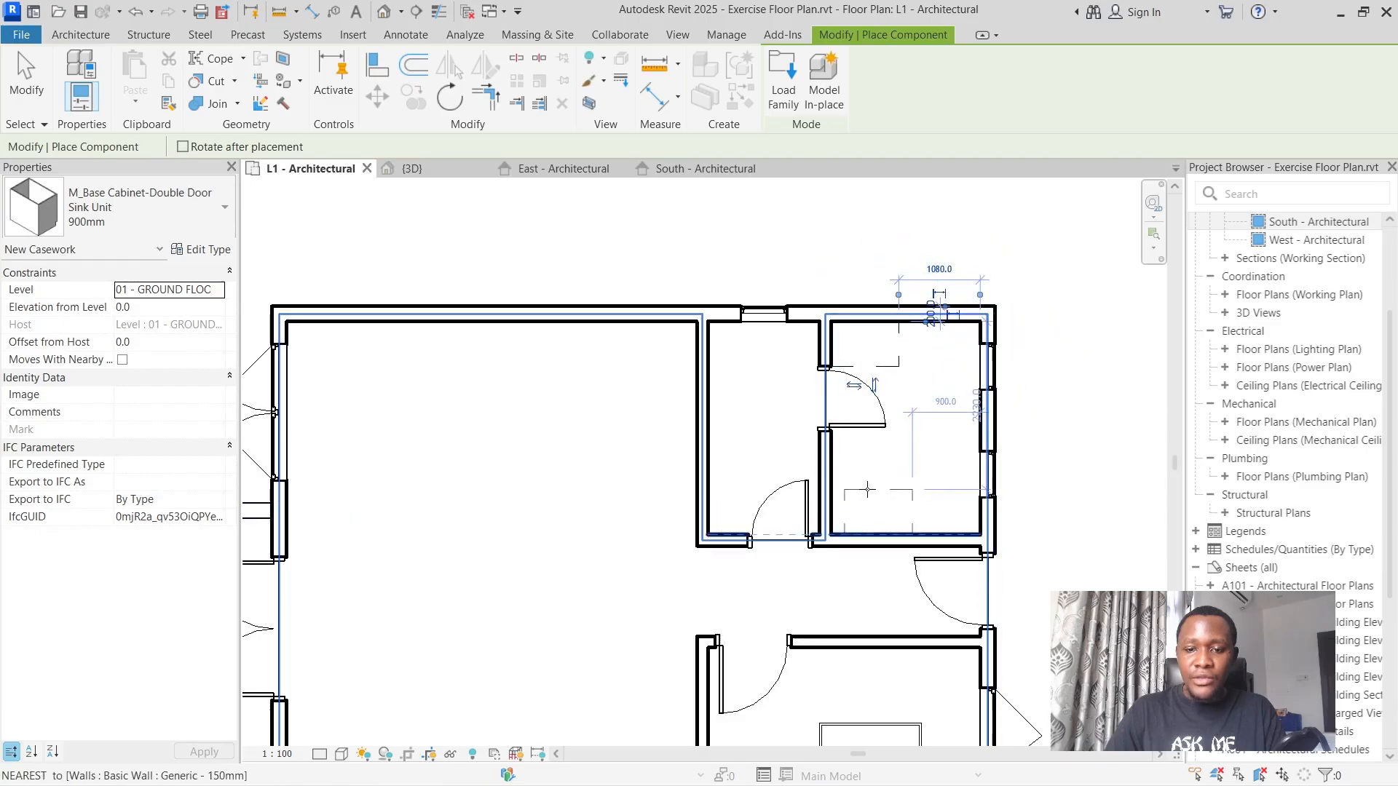
pyautogui.click(916, 498)
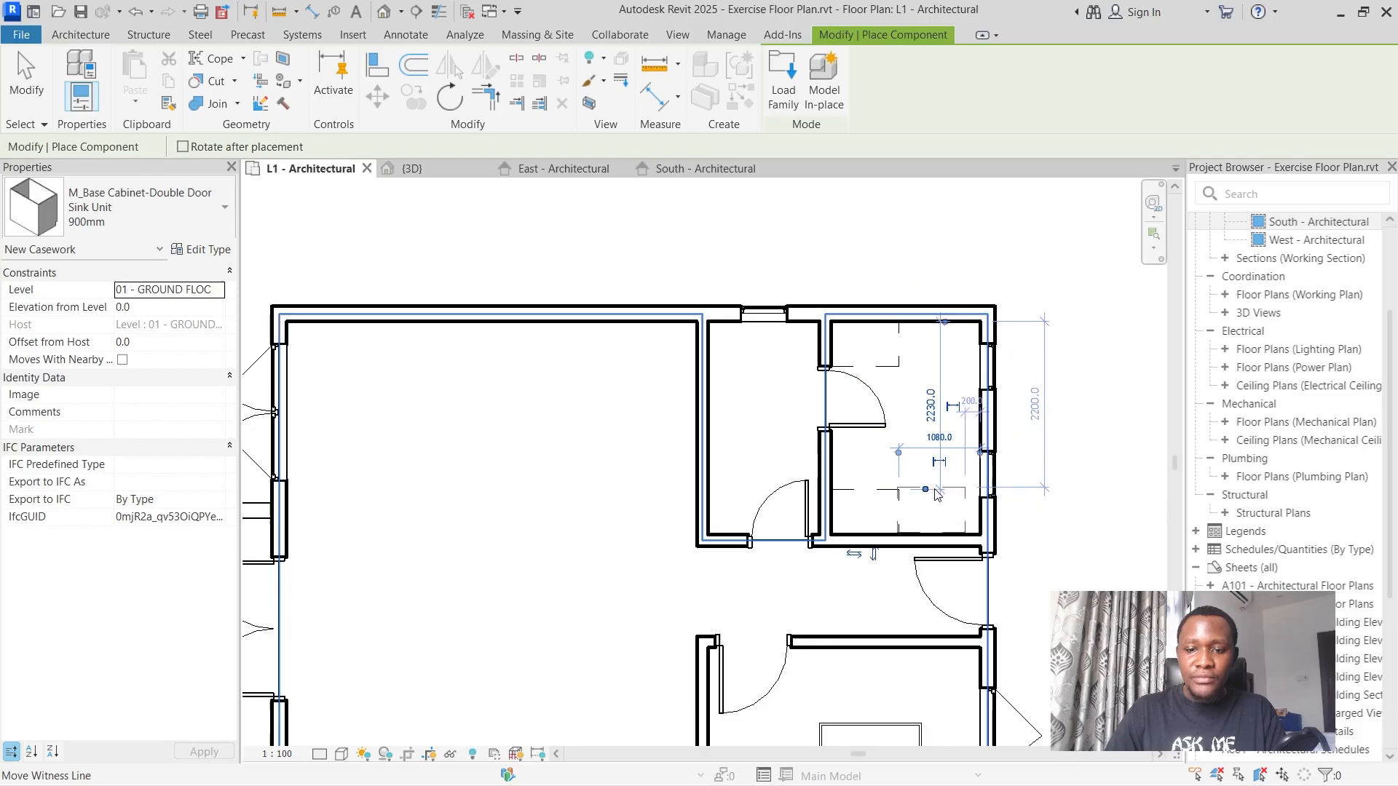
pyautogui.scroll(2, 934, 496)
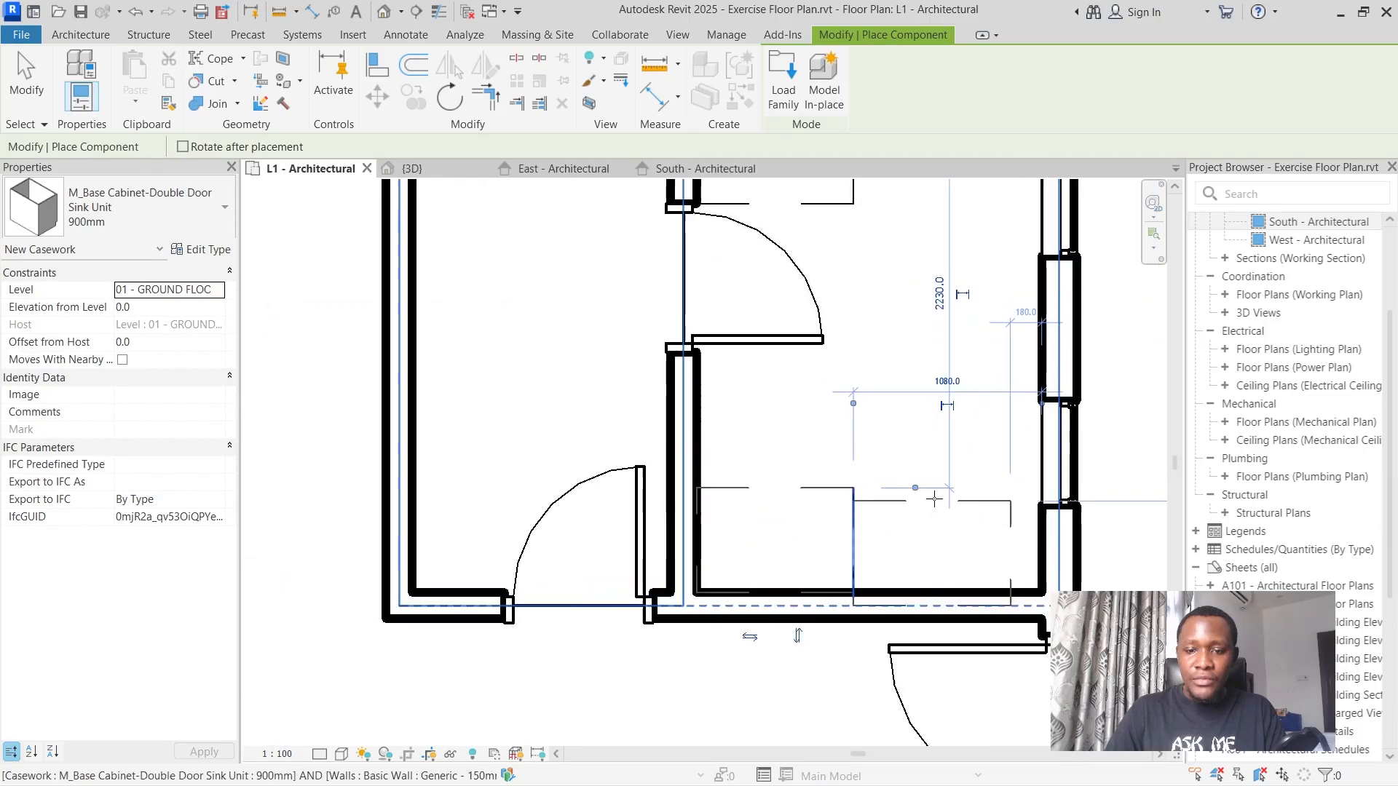
pyautogui.click(938, 492)
# Compare the utility room layout with the floor plan image and check the available component types for the next fixture.
pyautogui.scroll(-2, 930, 471)
pyautogui.scroll(-4, 930, 466)
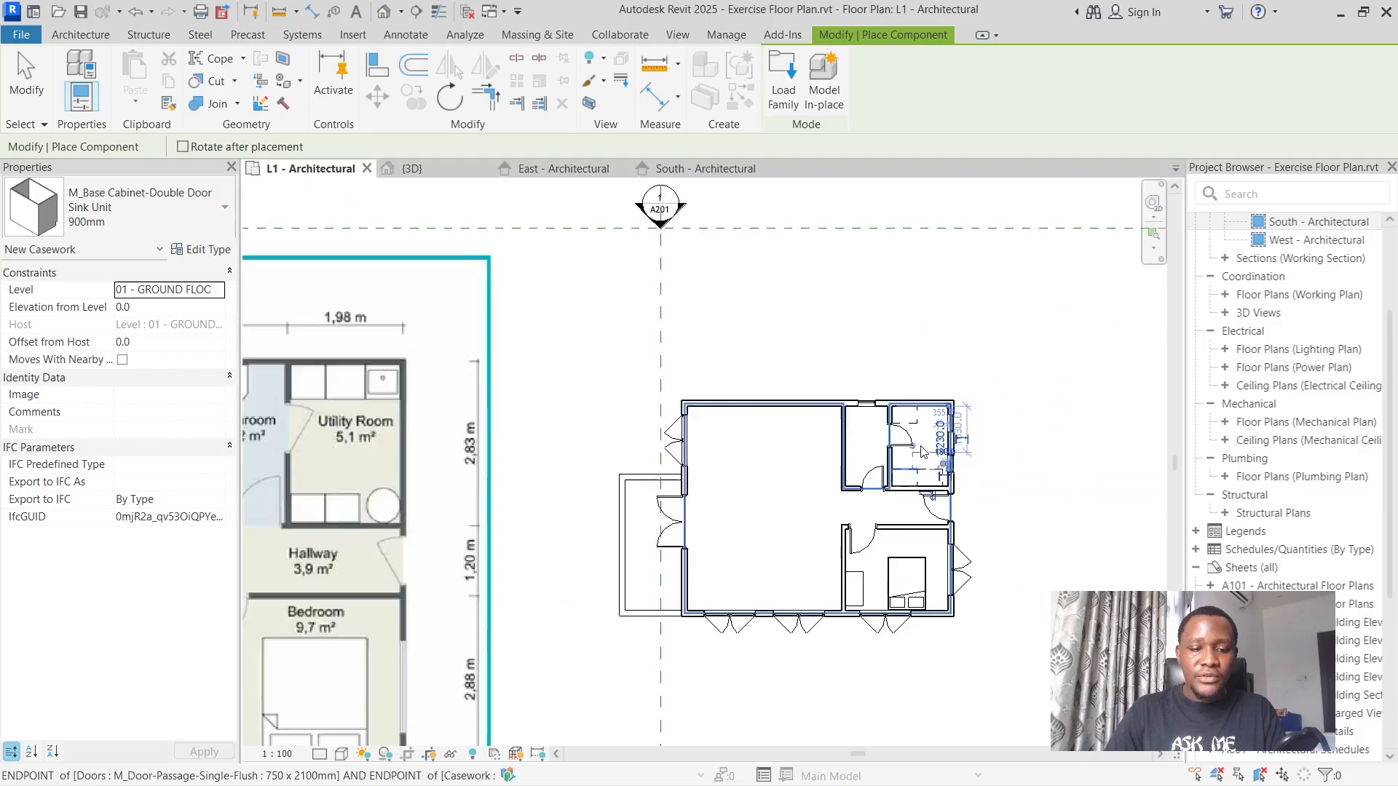
pyautogui.scroll(5, 737, 514)
pyautogui.scroll(-3, 737, 514)
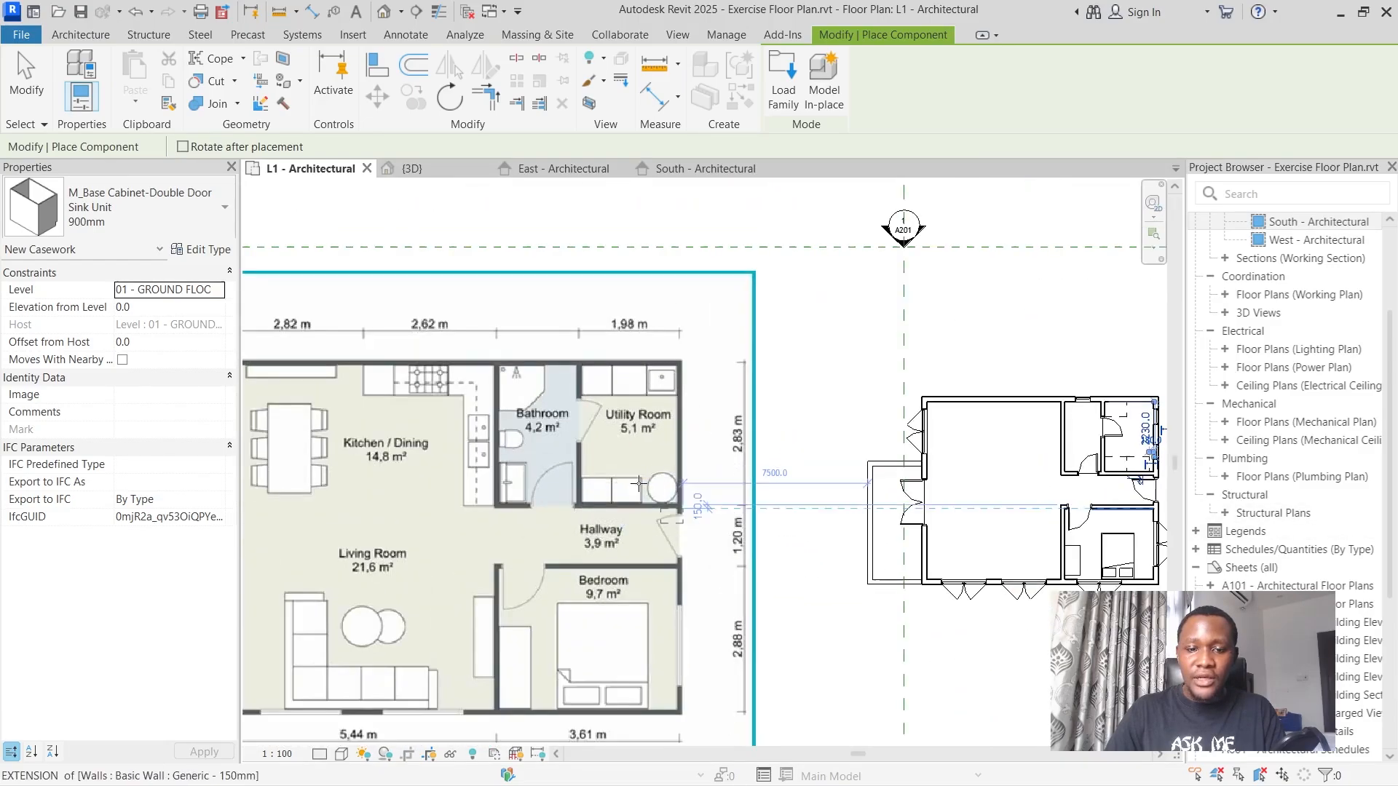
pyautogui.scroll(-2, 675, 488)
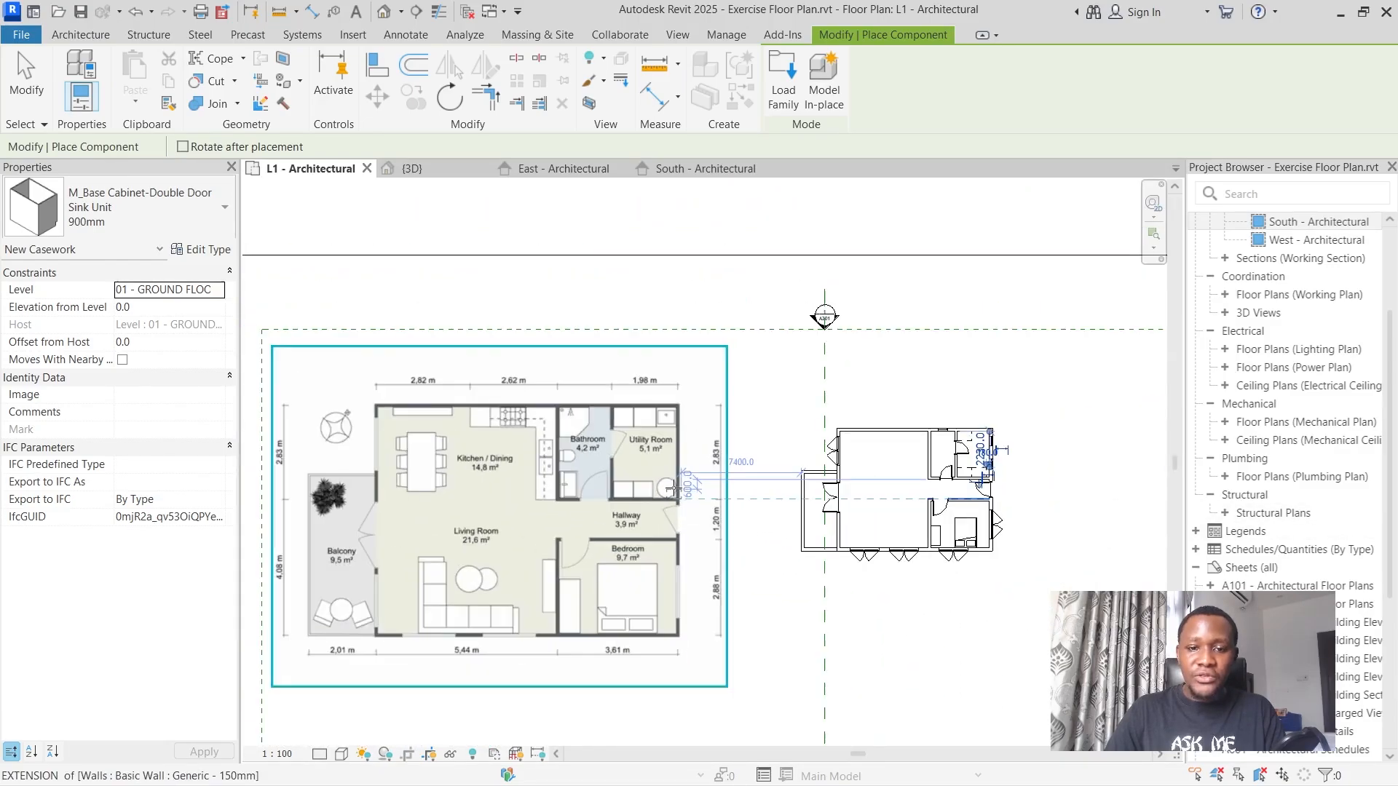
pyautogui.scroll(5, 1011, 475)
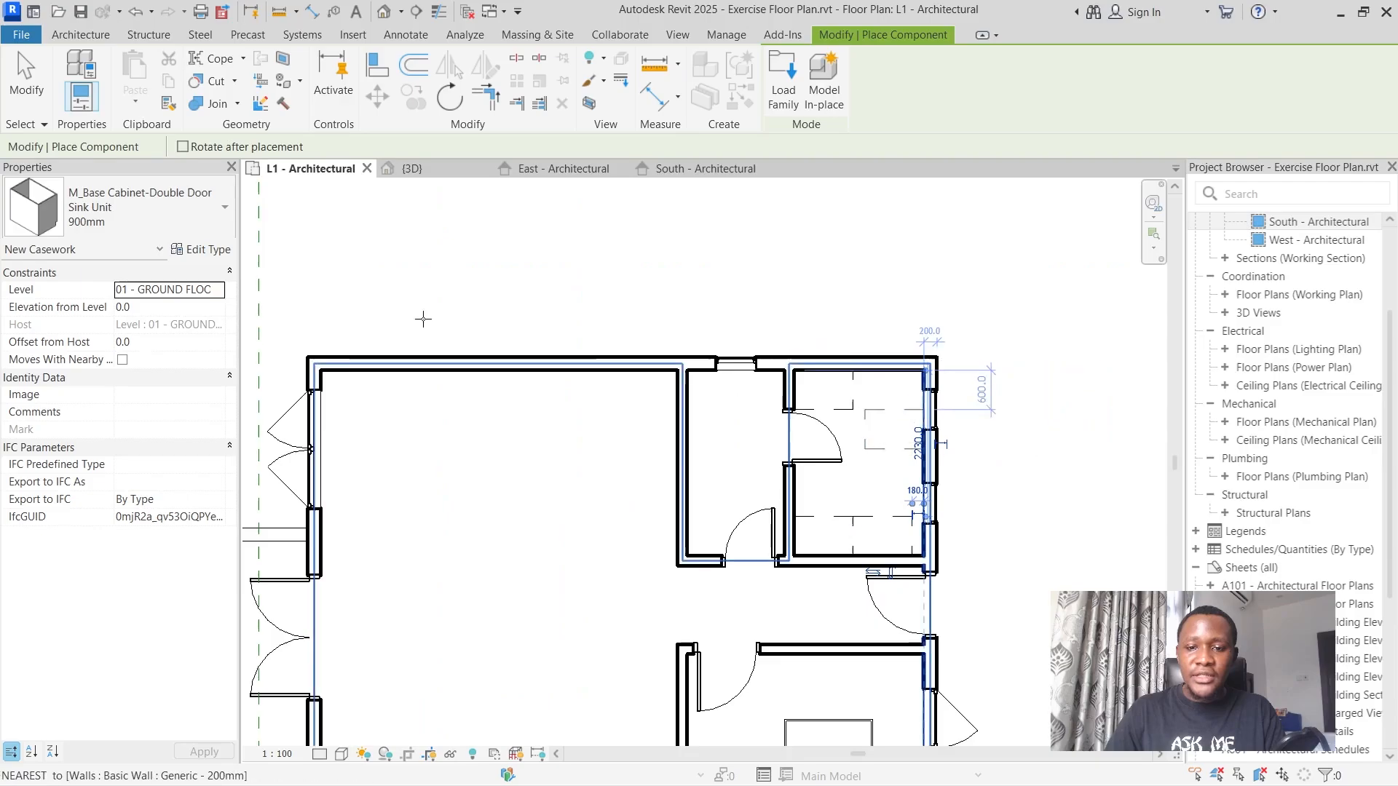
pyautogui.scroll(-3, 536, 329)
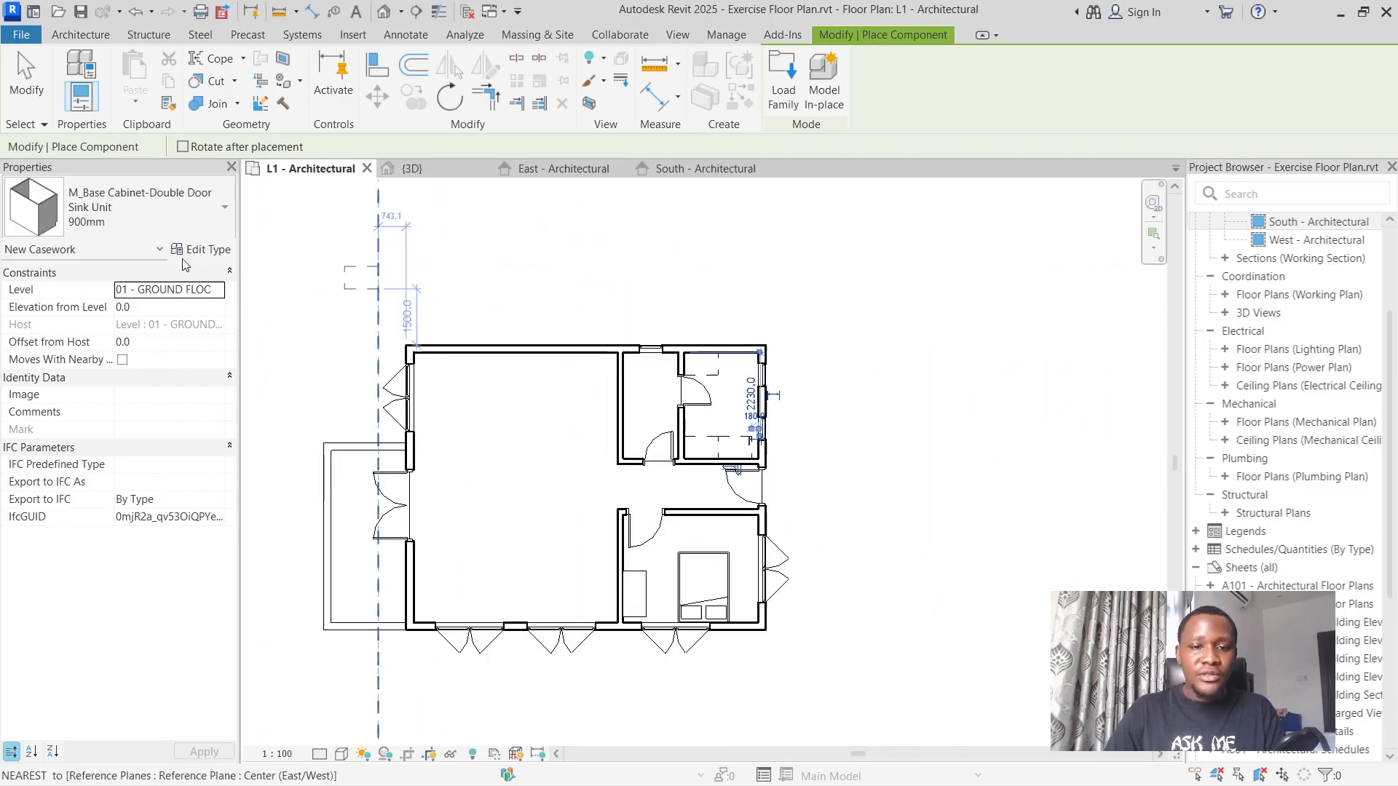
pyautogui.click(132, 212)
pyautogui.scroll(5, 116, 412)
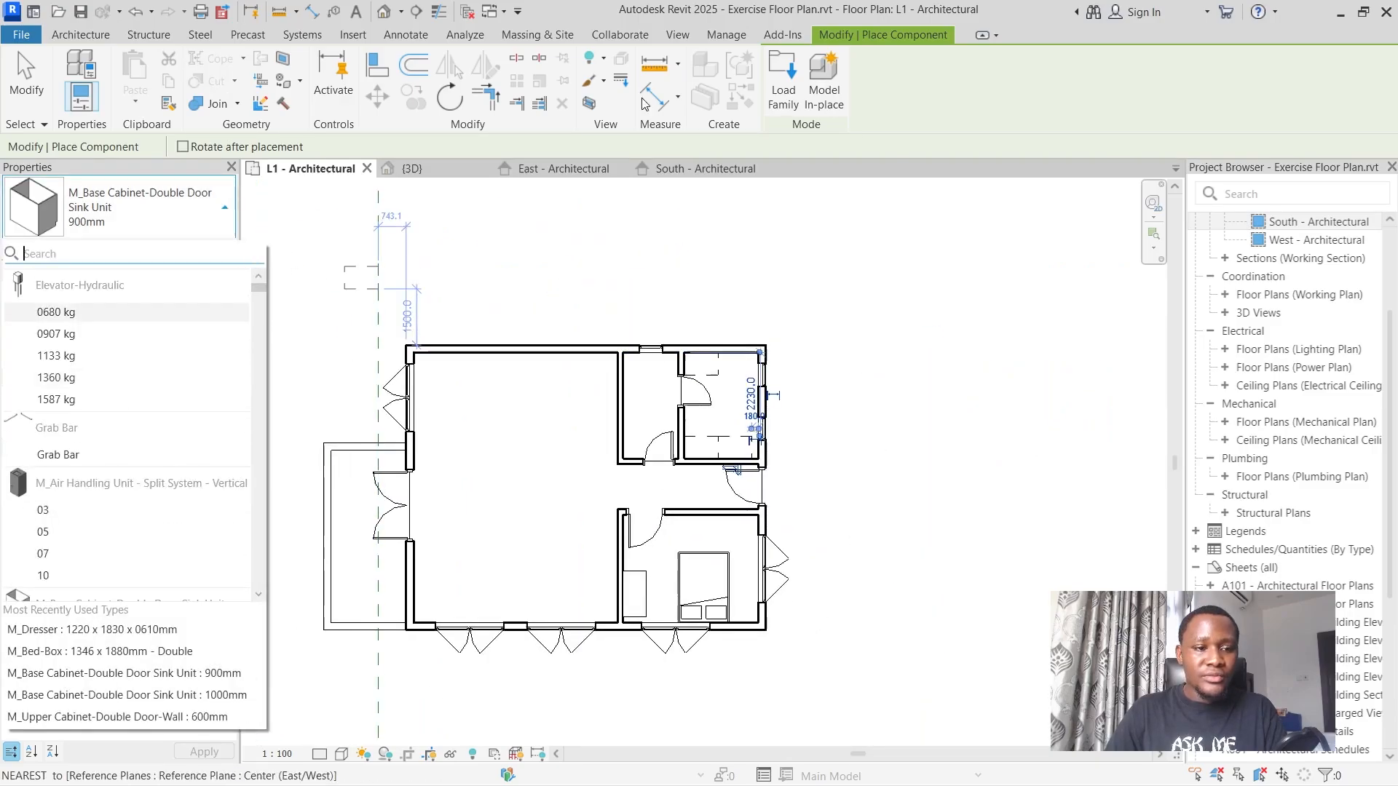
# Start loading another family and browse the US library to the Sinks folder under Plumbing, Architectural, Fixtures.
pyautogui.click(785, 77)
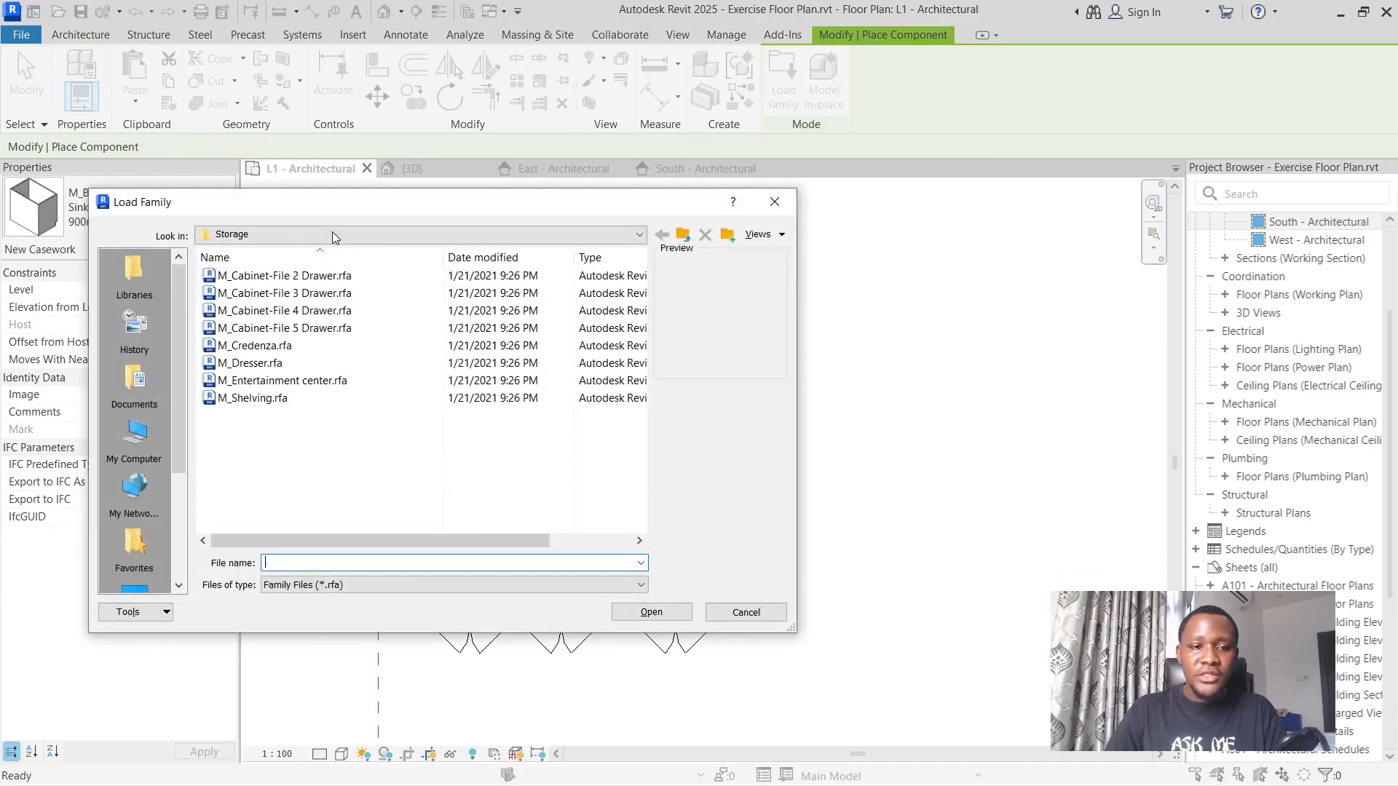
pyautogui.click(683, 236)
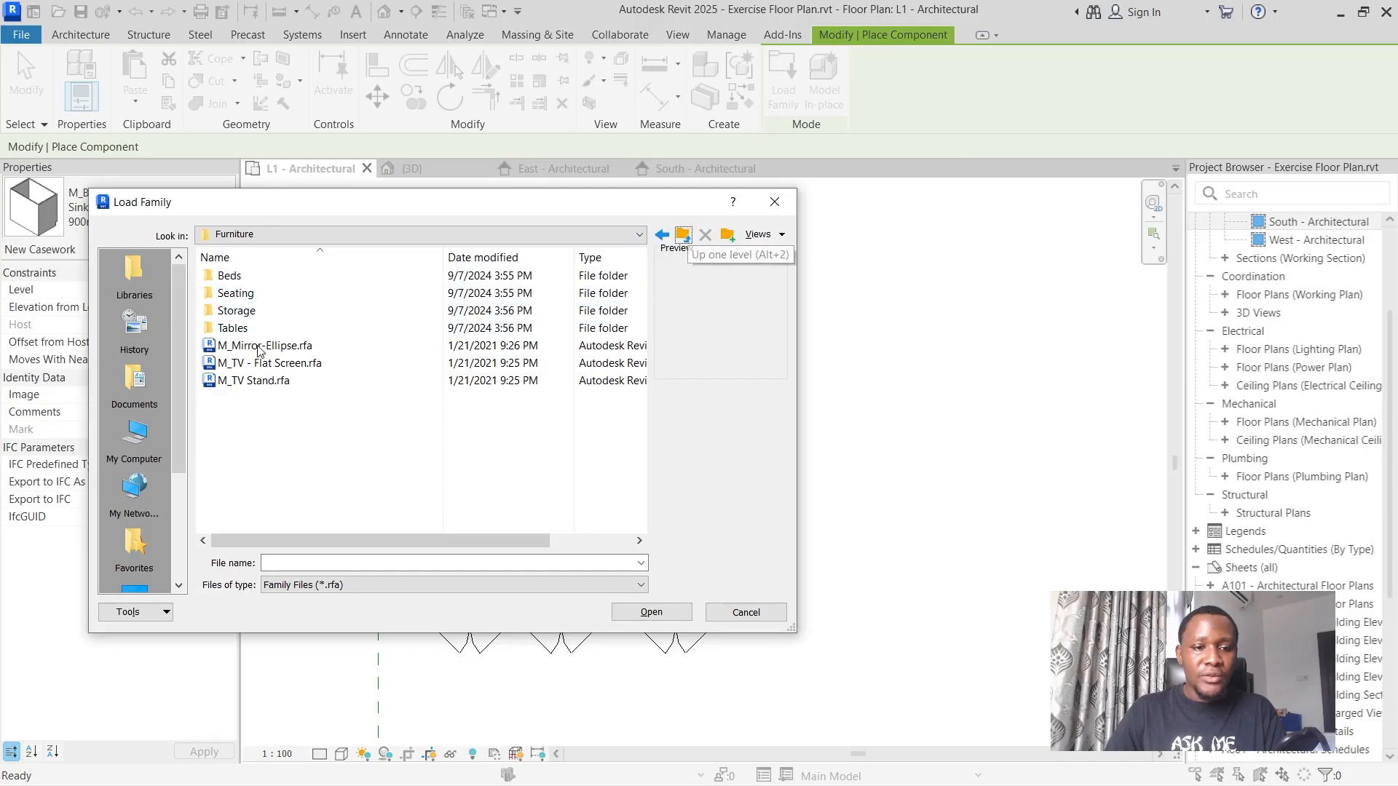
pyautogui.click(683, 236)
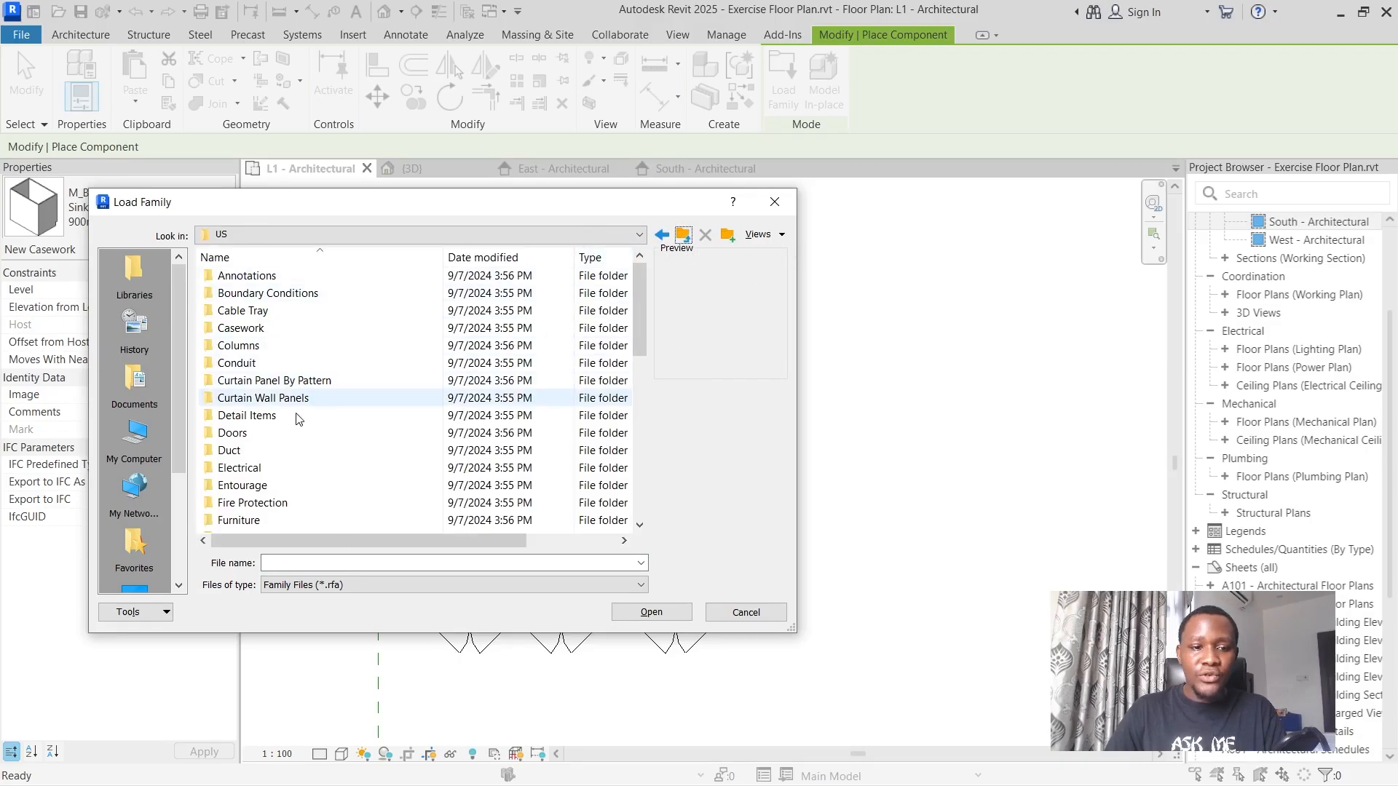
pyautogui.scroll(-4, 277, 431)
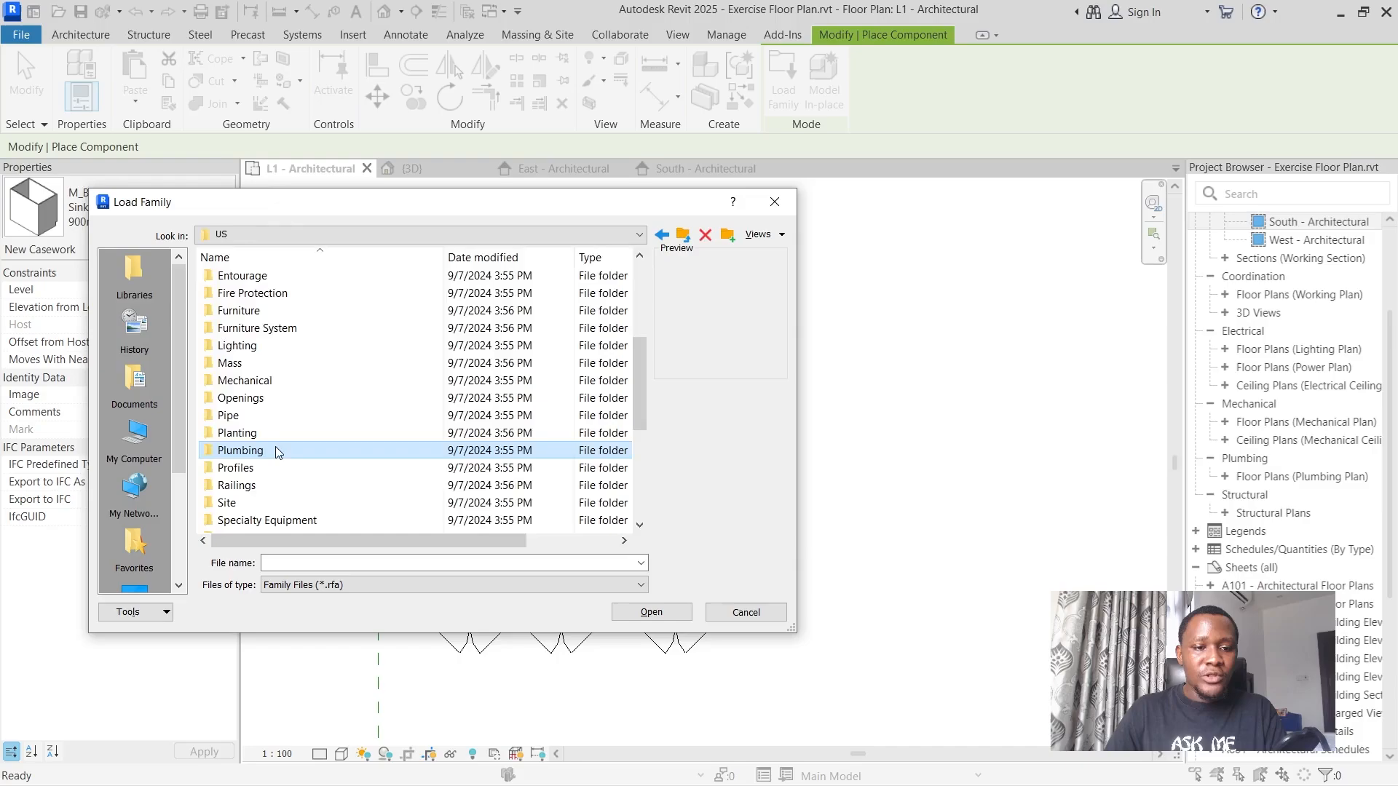
pyautogui.doubleClick(275, 447)
pyautogui.doubleClick(287, 271)
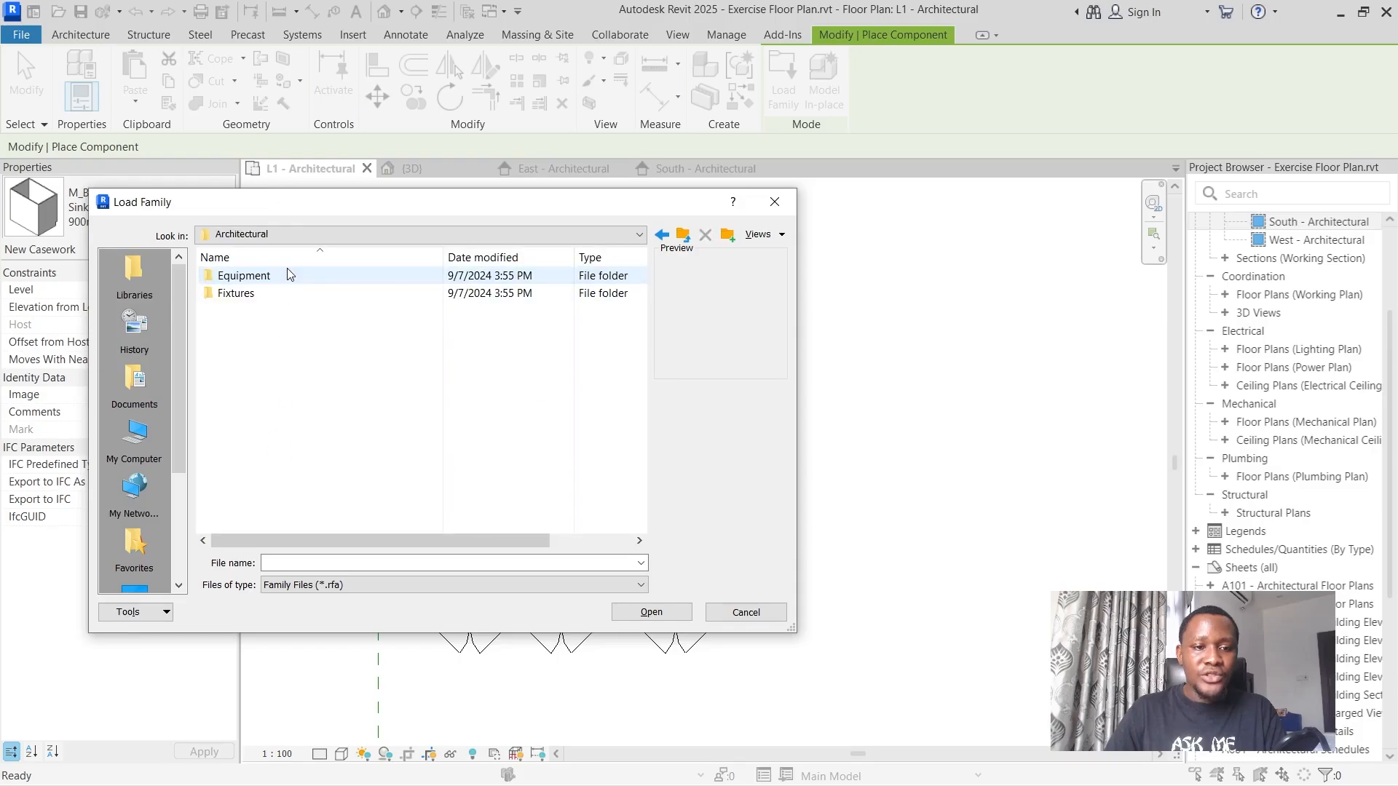
pyautogui.doubleClick(263, 294)
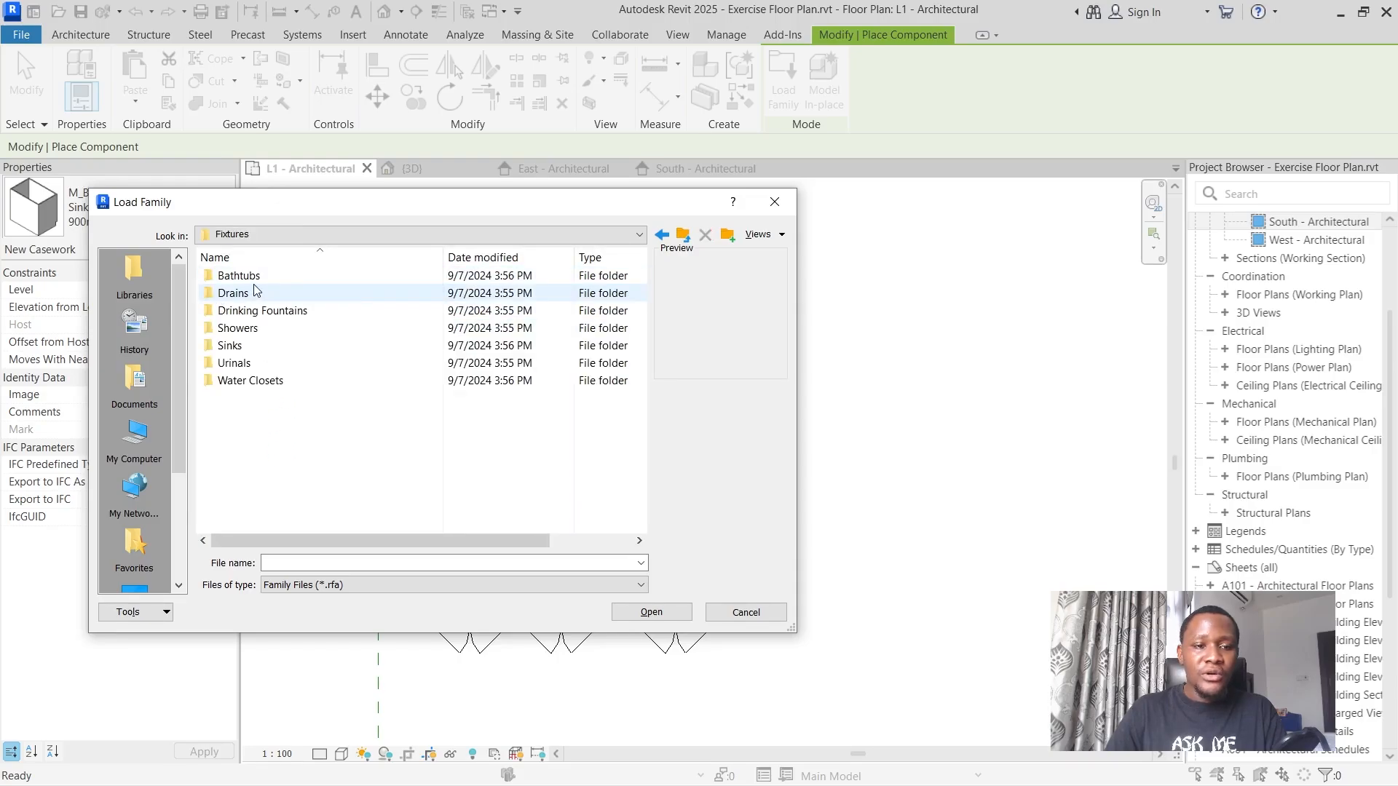
pyautogui.doubleClick(265, 345)
pyautogui.moveTo(284, 206); pyautogui.dragTo(232, 209)
pyautogui.click(1028, 326)
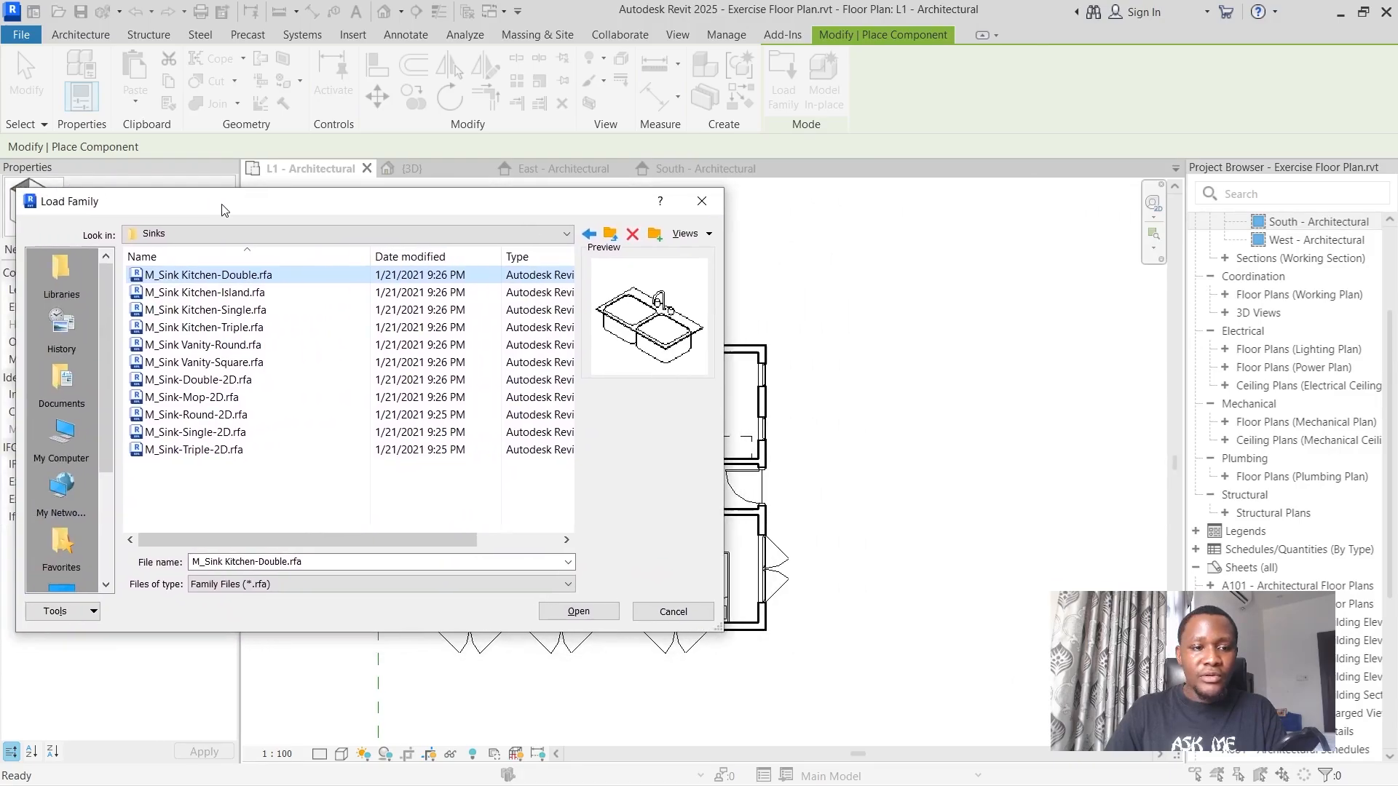
# Preview the kitchen and vanity sink families and load M_Sink Vanity-Square.rfa into the project.
pyautogui.click(237, 295)
pyautogui.click(240, 327)
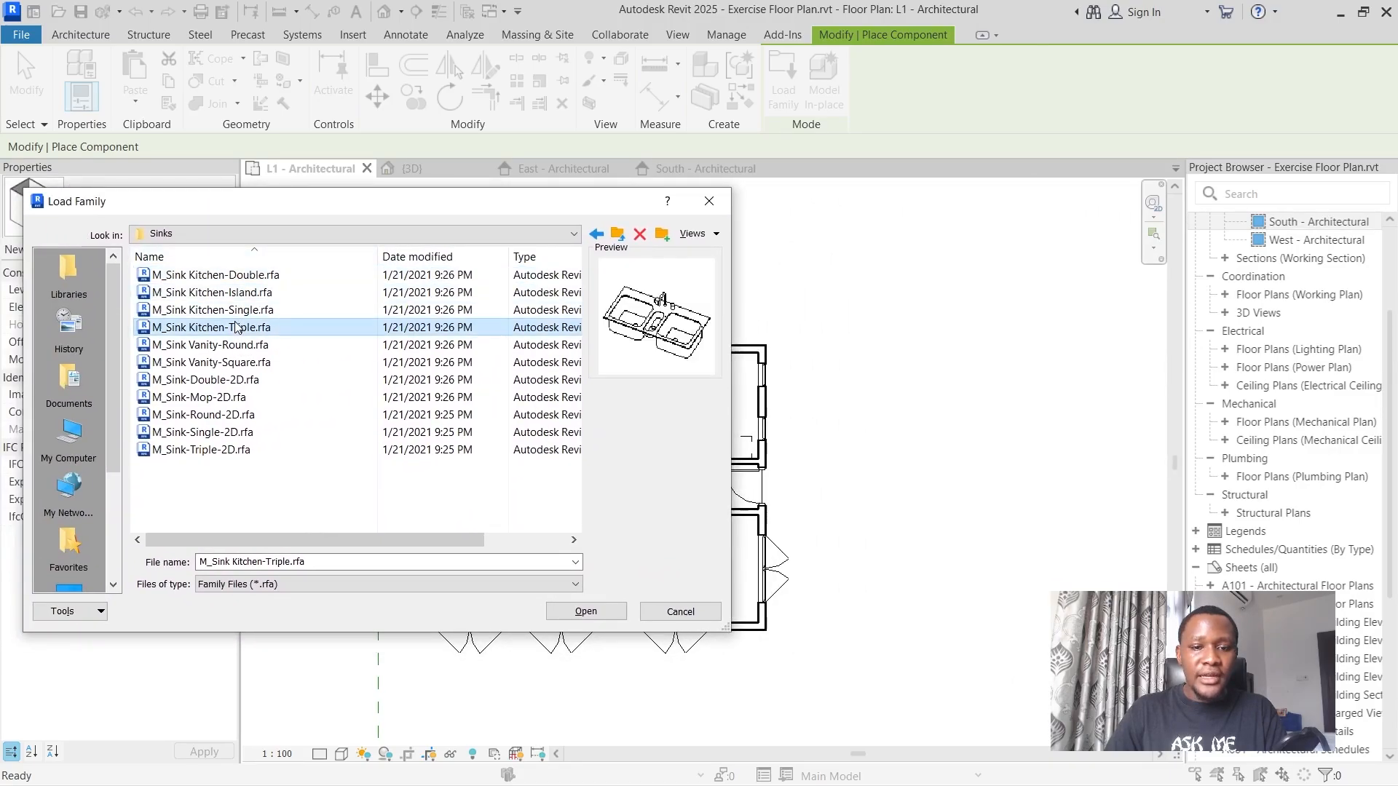
pyautogui.click(240, 311)
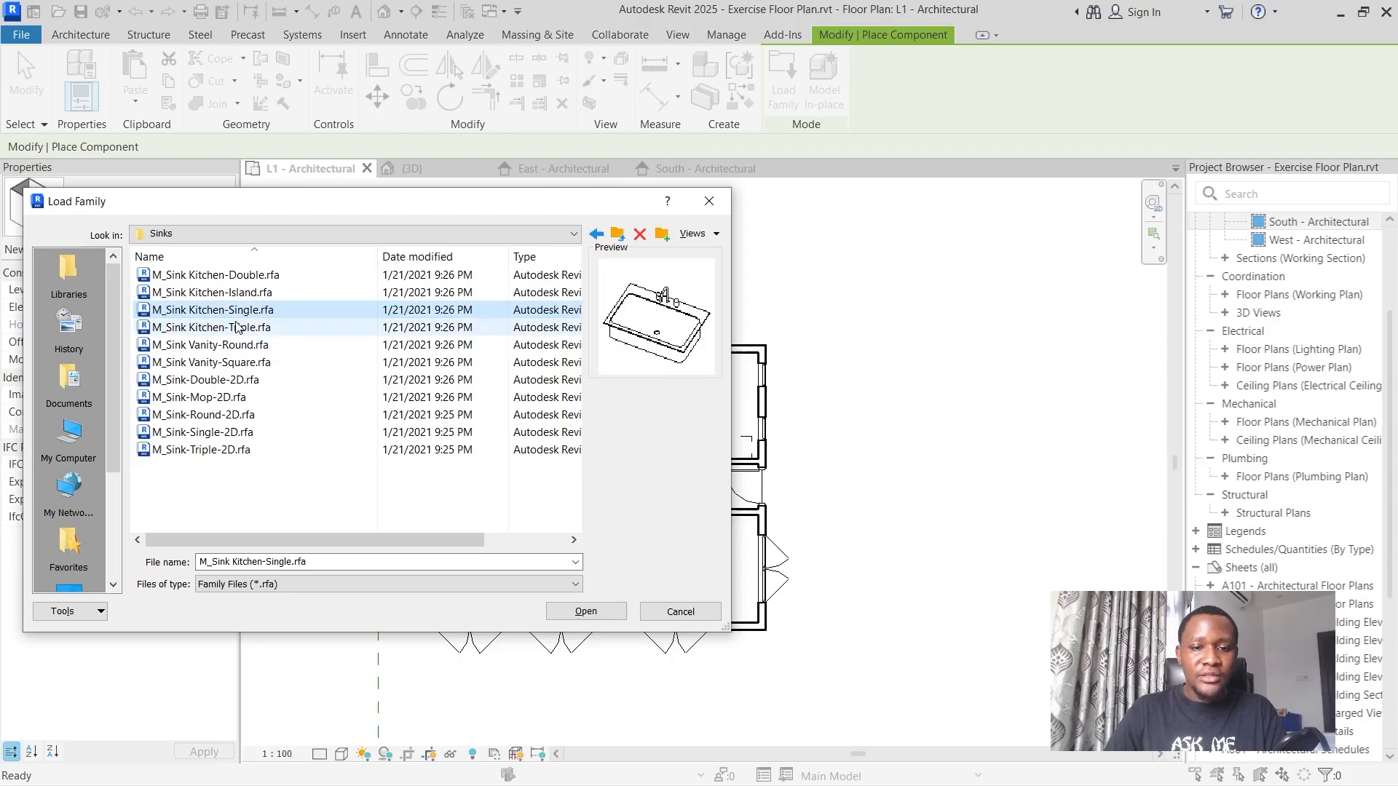
pyautogui.click(236, 345)
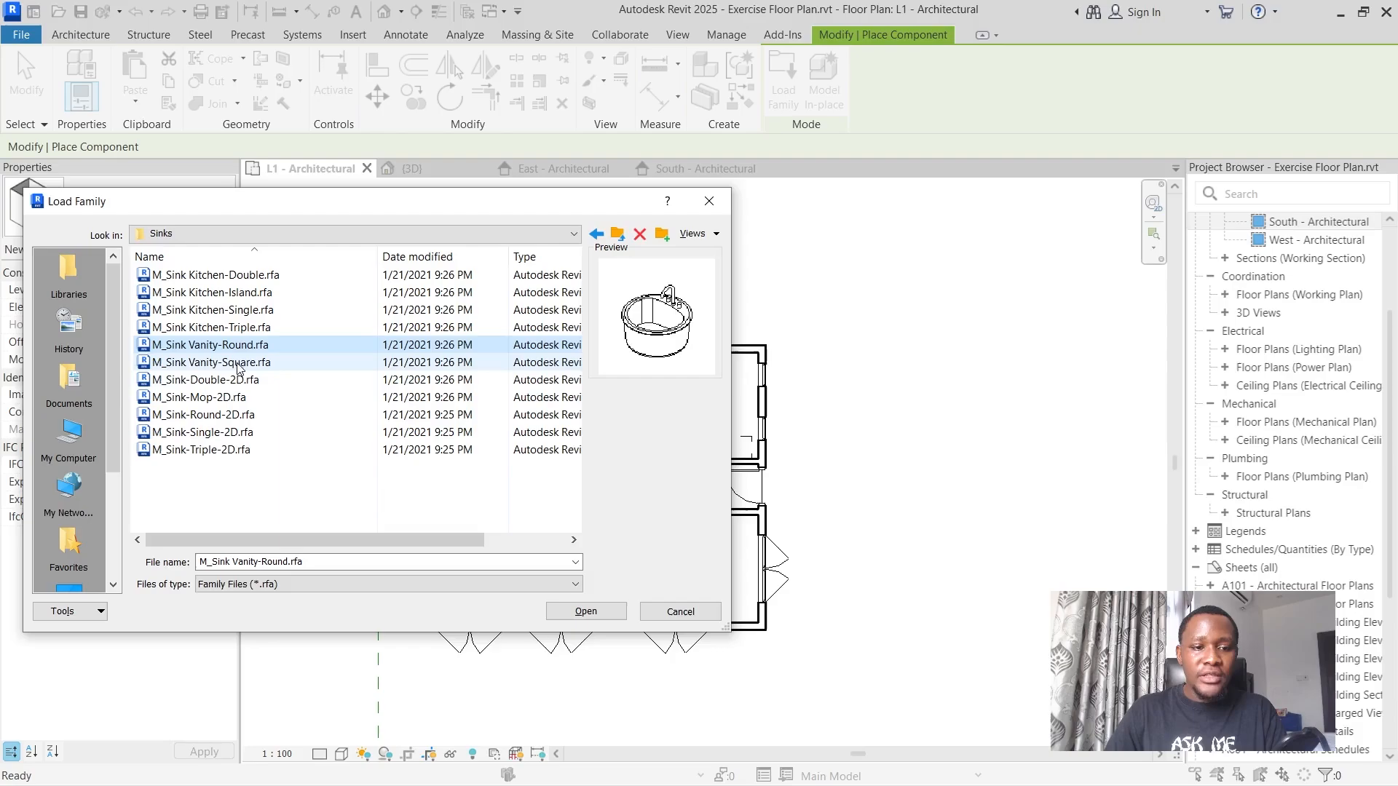
pyautogui.click(236, 362)
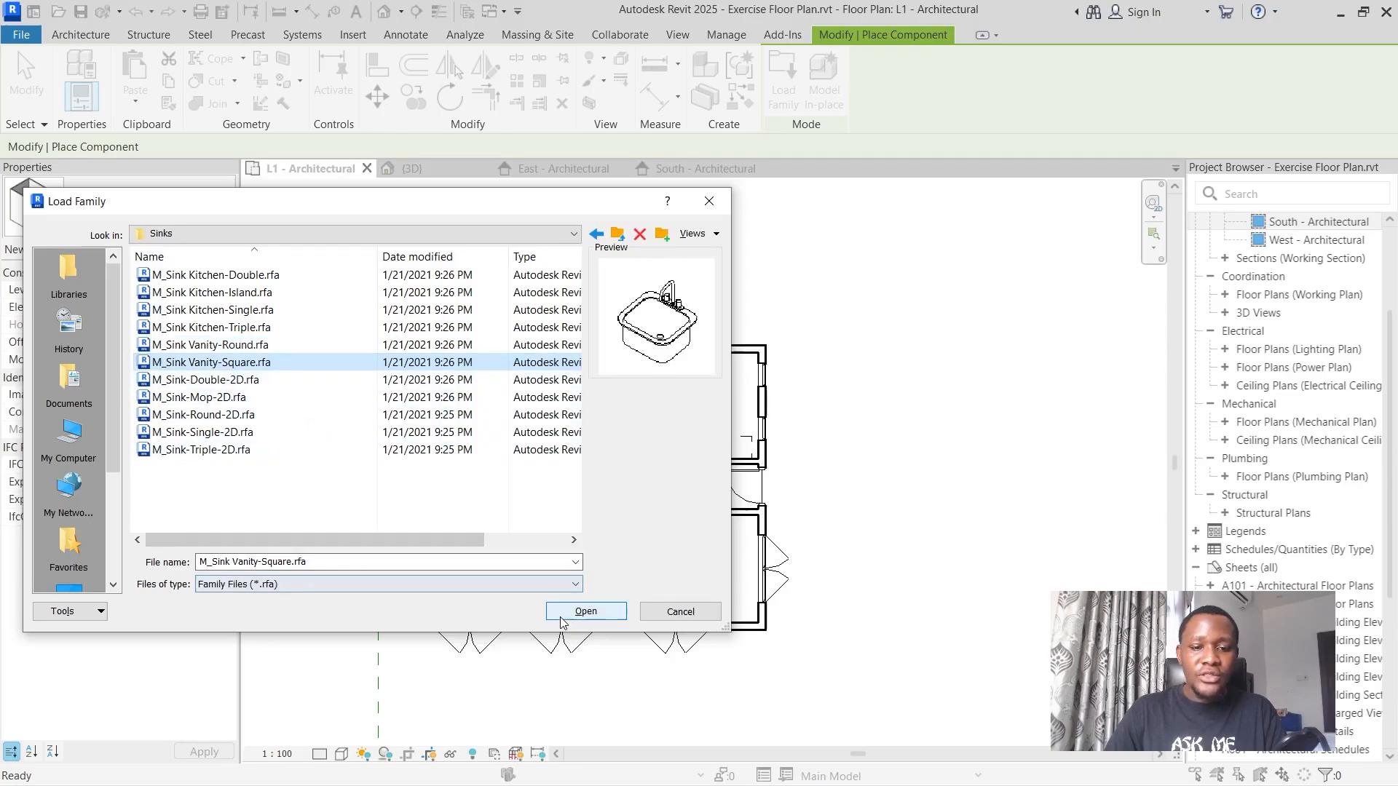
pyautogui.click(585, 612)
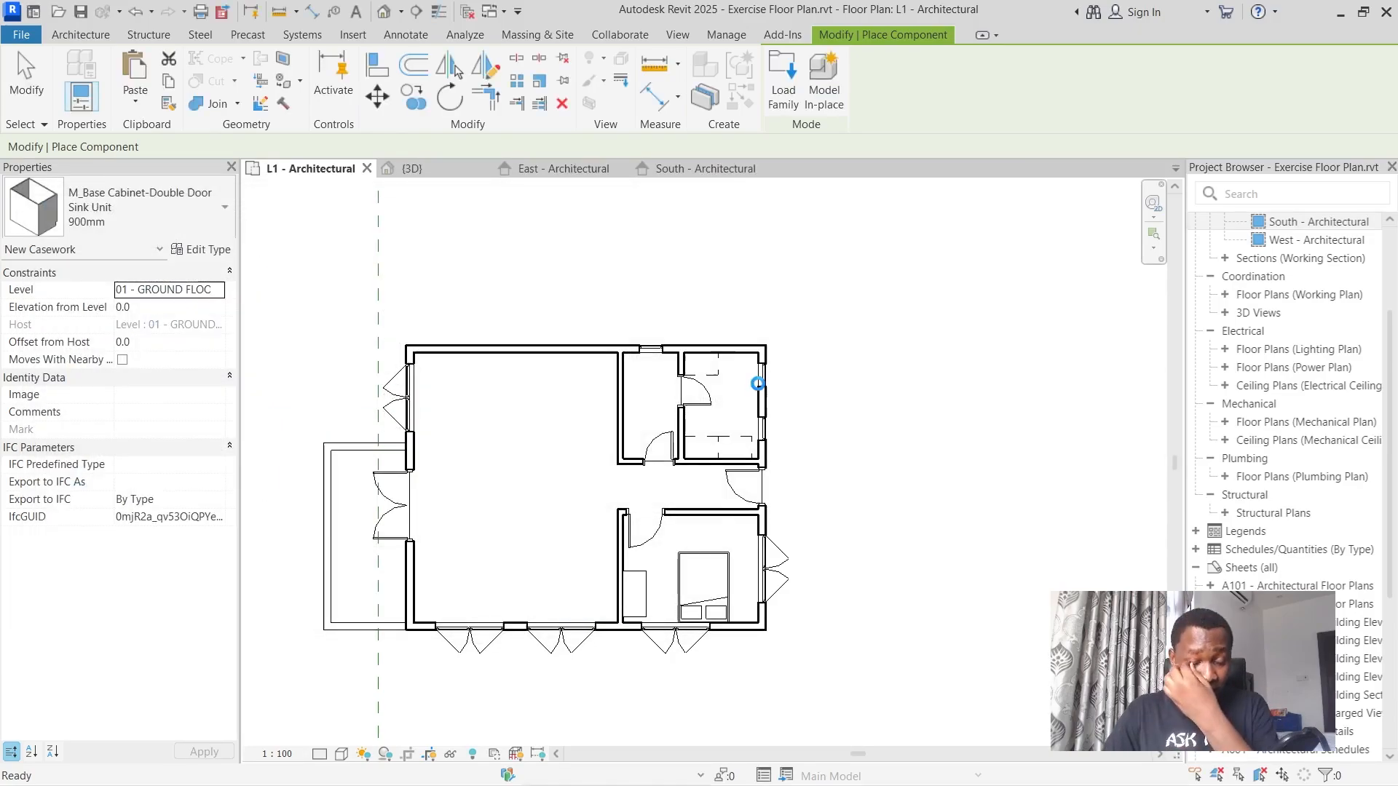
# Place a 500 x 440mm square vanity sink in the utility room's upper exterior corner, against the upper wall.
pyautogui.scroll(5, 759, 383)
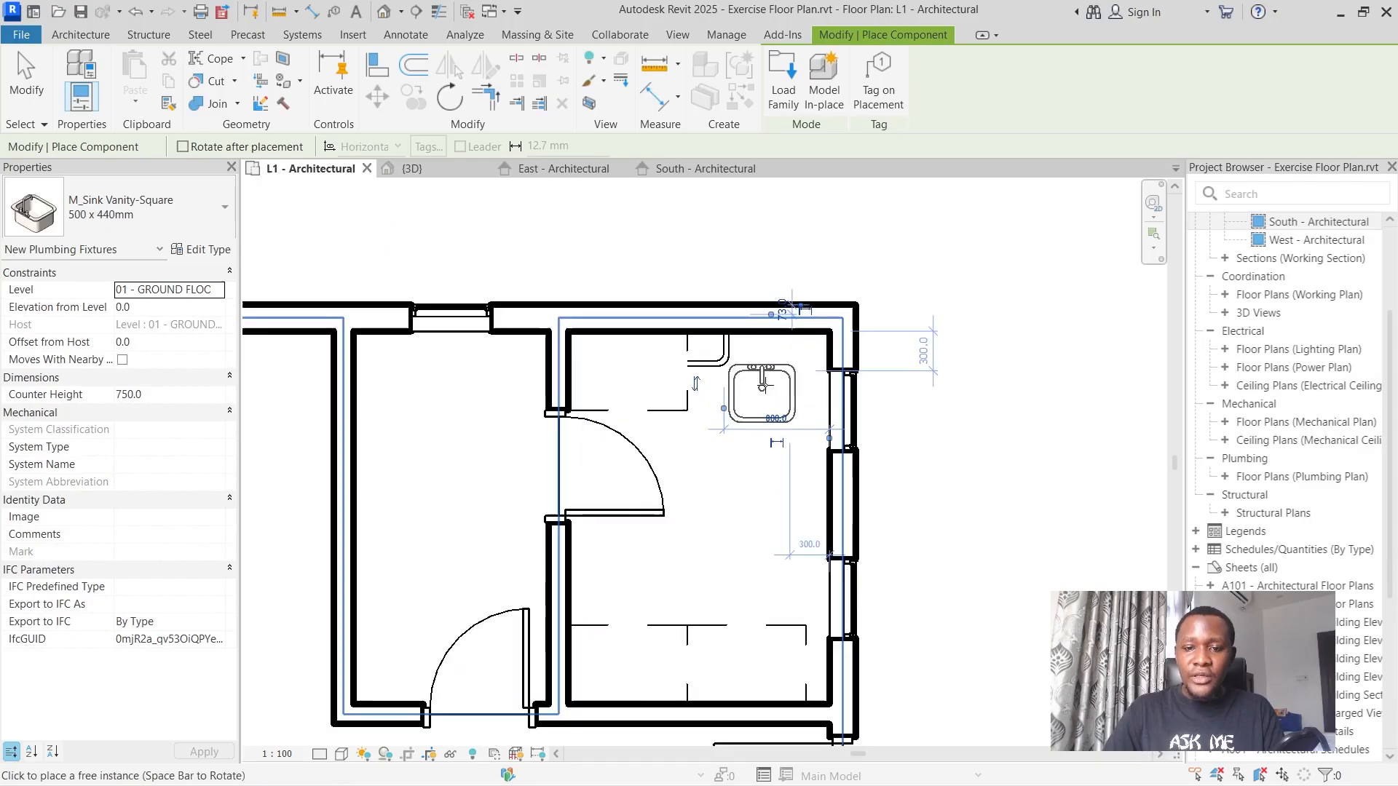
pyautogui.scroll(2, 763, 385)
pyautogui.click(766, 351)
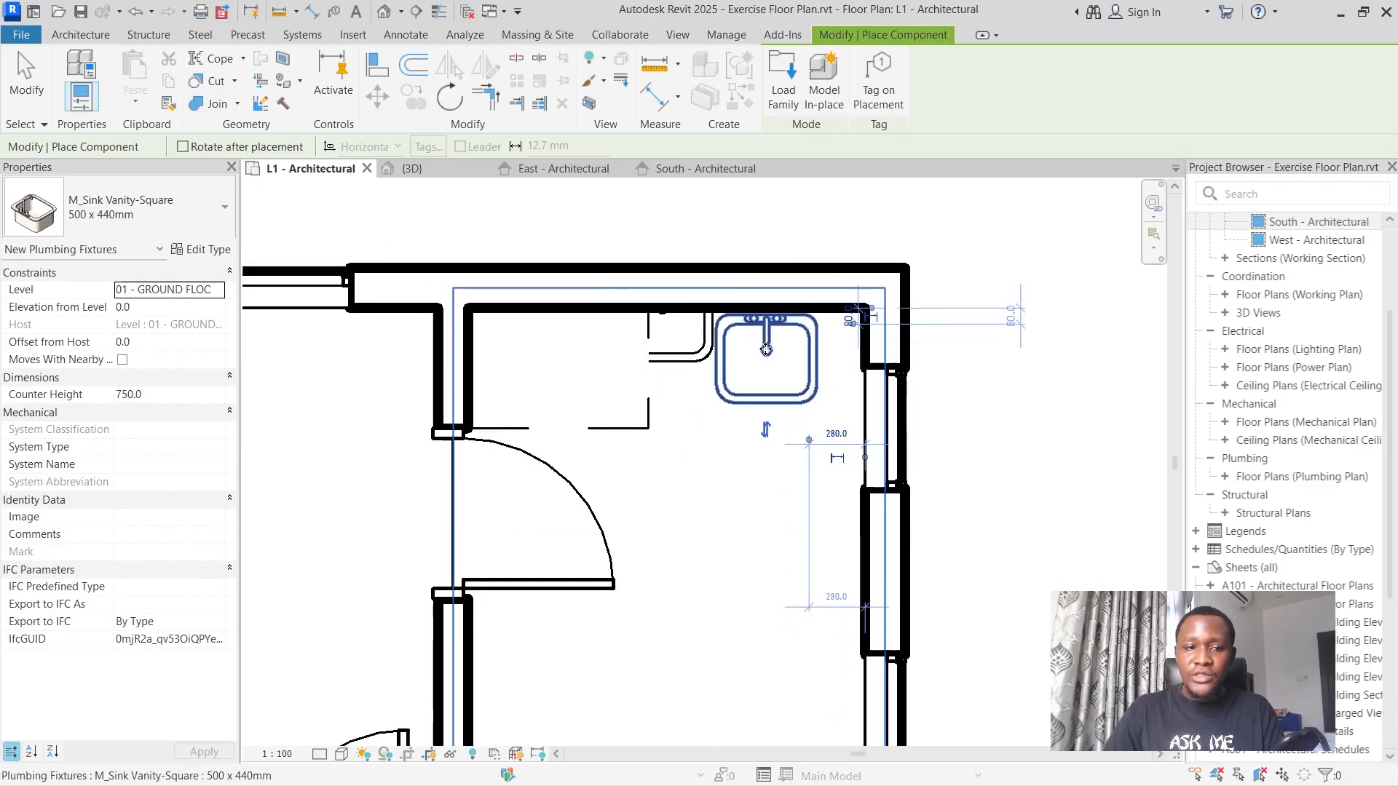
# Load M_Sink Kitchen-Single.rfa, overwriting the version already in the project.
pyautogui.click(783, 73)
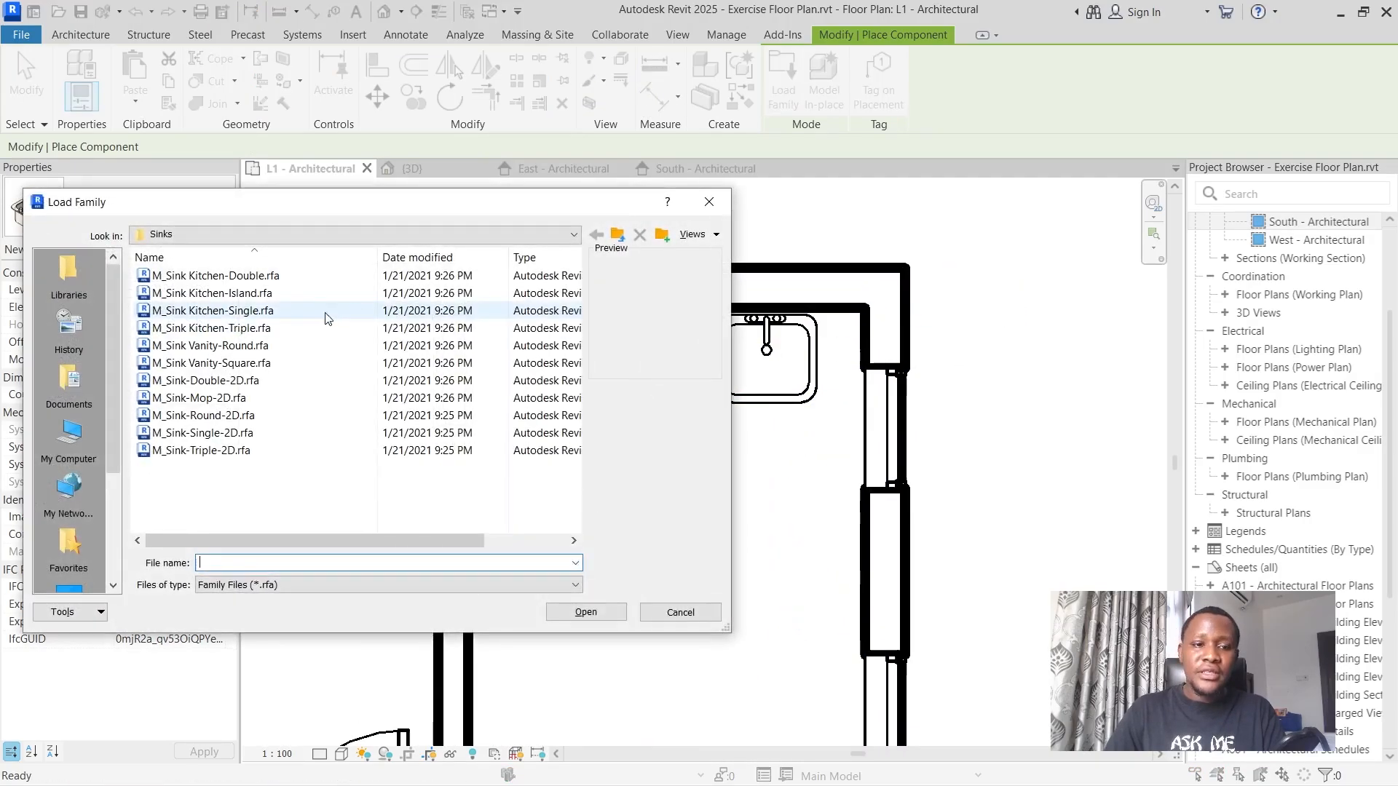
pyautogui.click(280, 329)
pyautogui.click(282, 316)
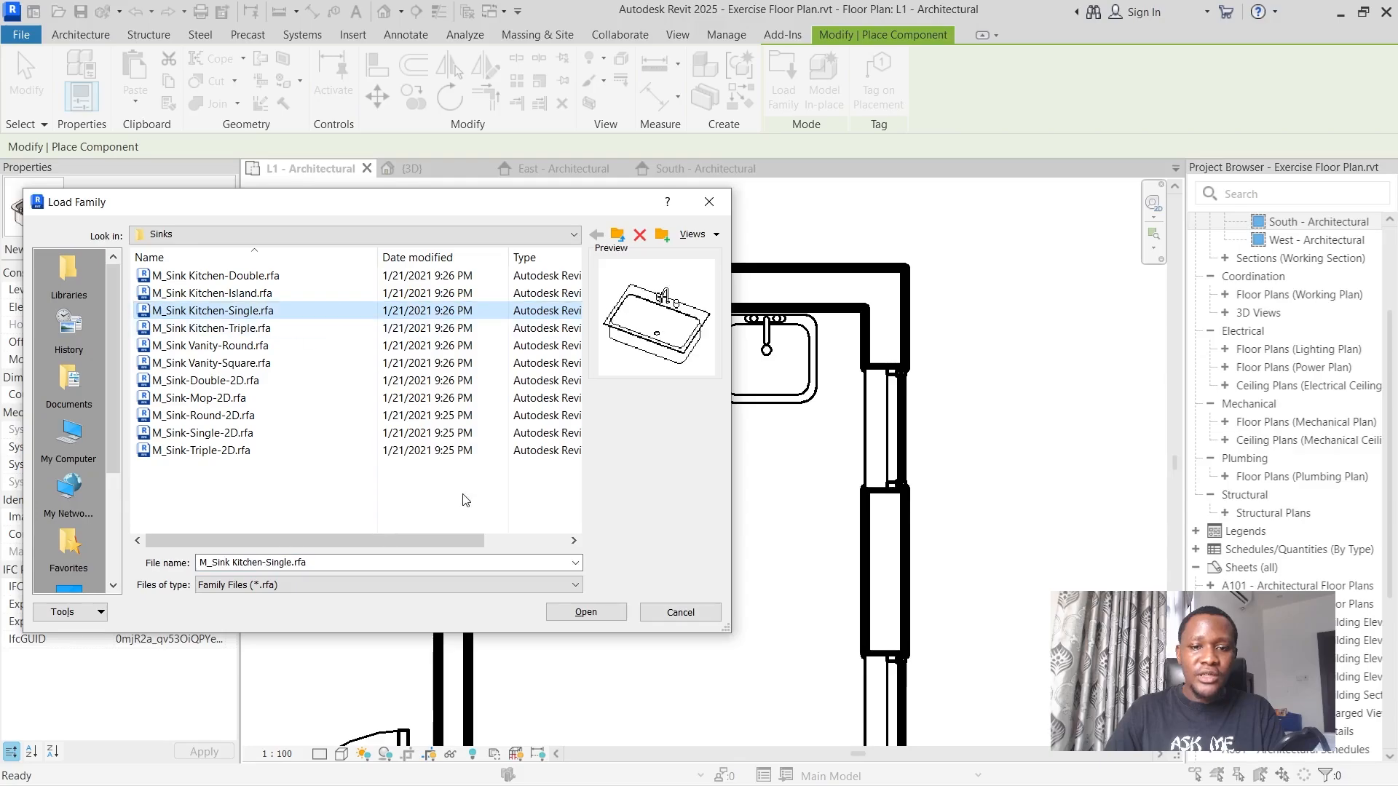
pyautogui.click(572, 610)
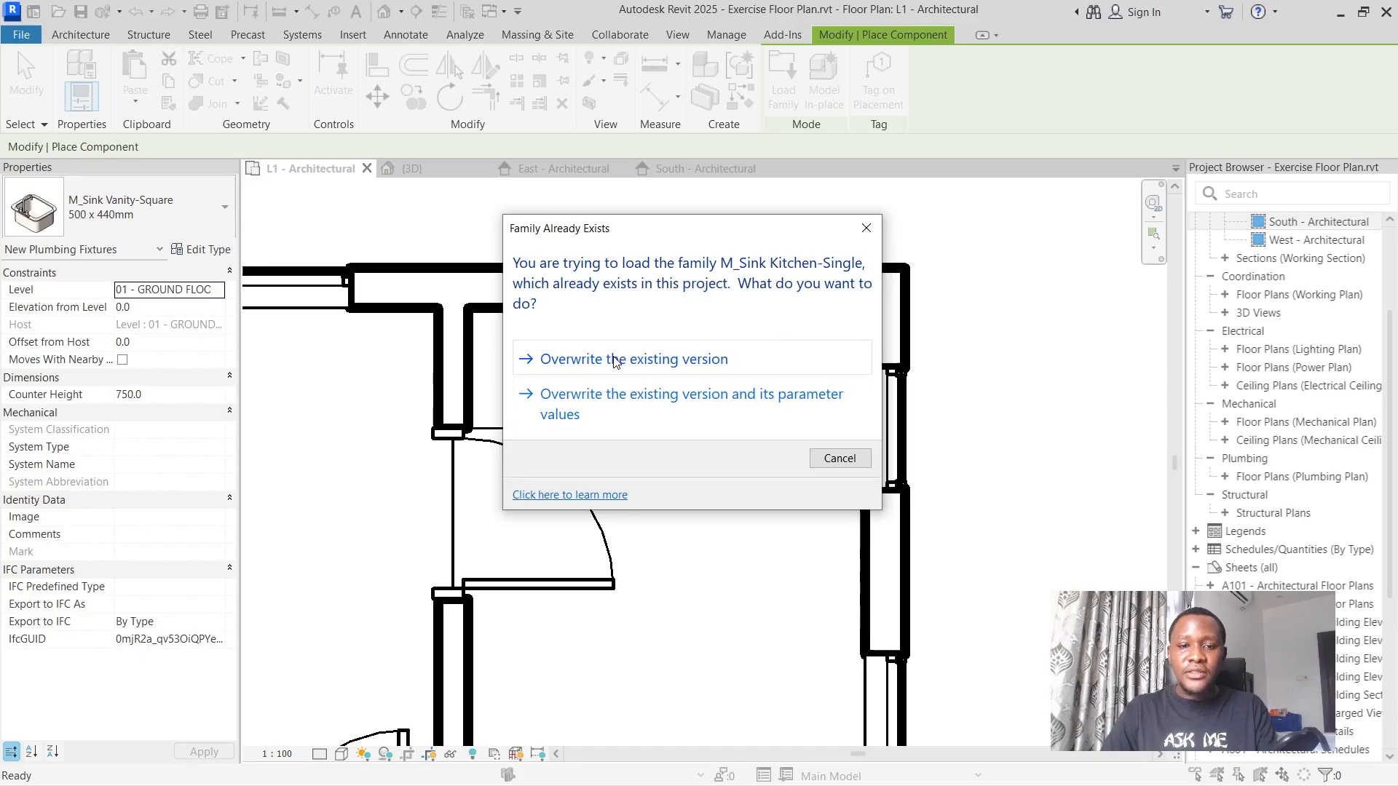
pyautogui.click(615, 360)
# Choose the 760 x 535mm type of M_Sink Kitchen-Single as the component to place.
pyautogui.scroll(-2, 873, 375)
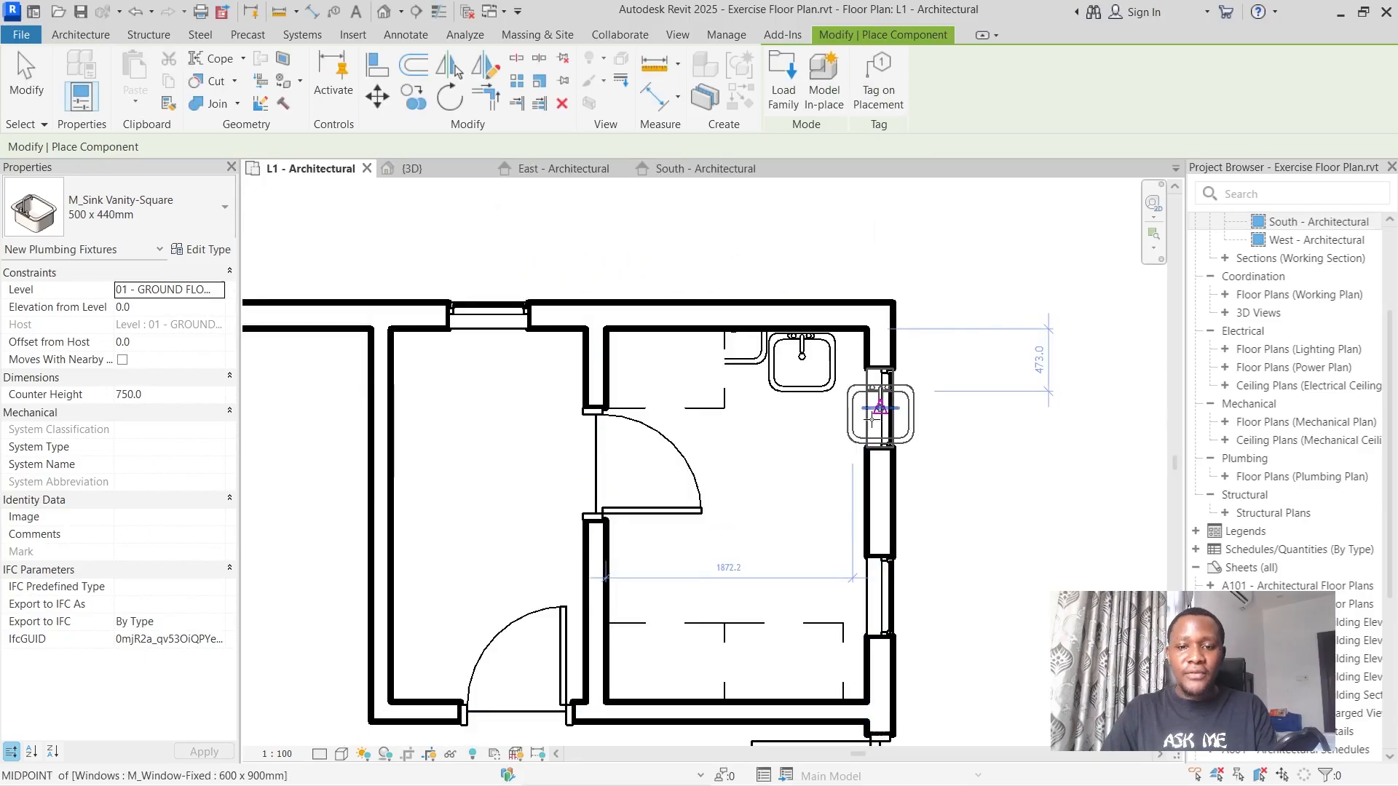
pyautogui.scroll(-6, 558, 378)
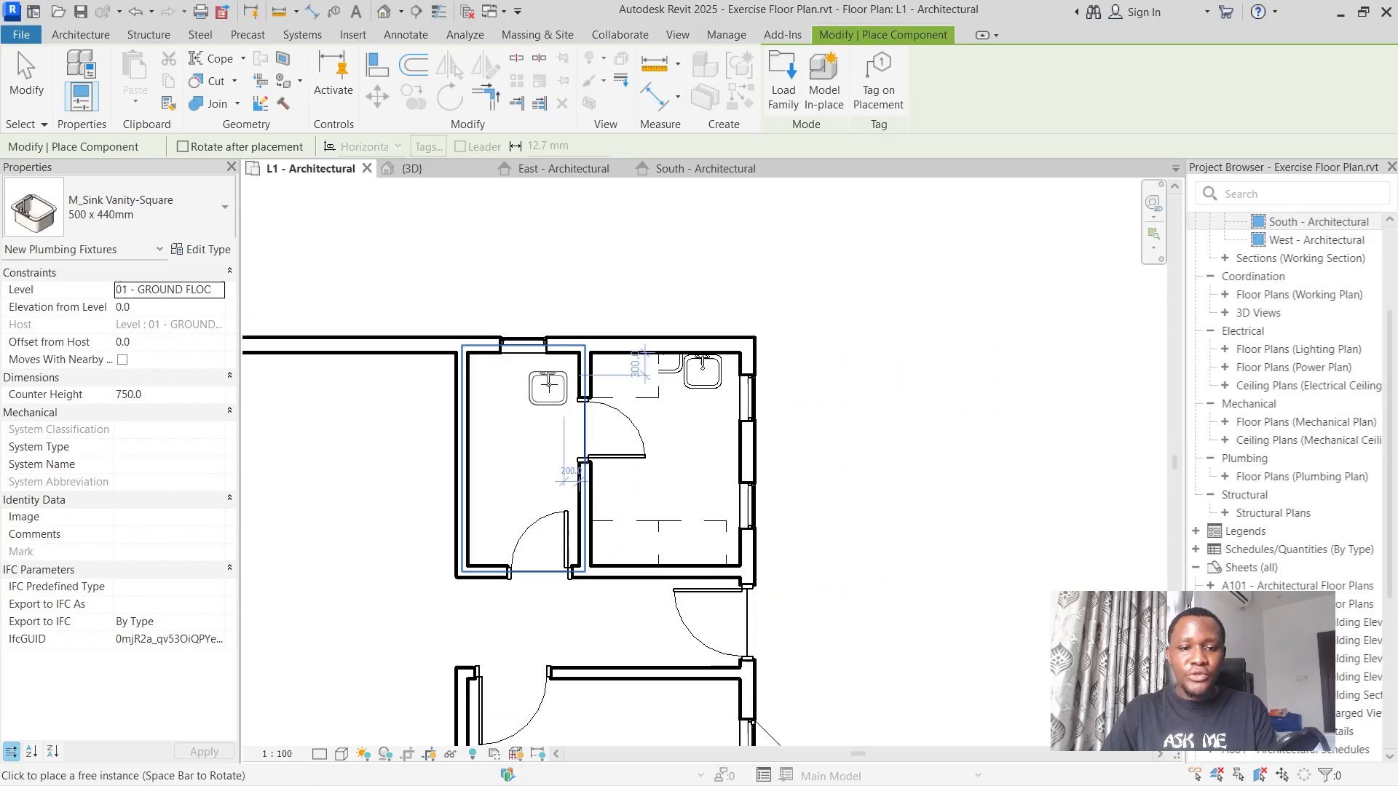
pyautogui.scroll(5, 525, 376)
pyautogui.press('alt')
pyautogui.scroll(1, 525, 376)
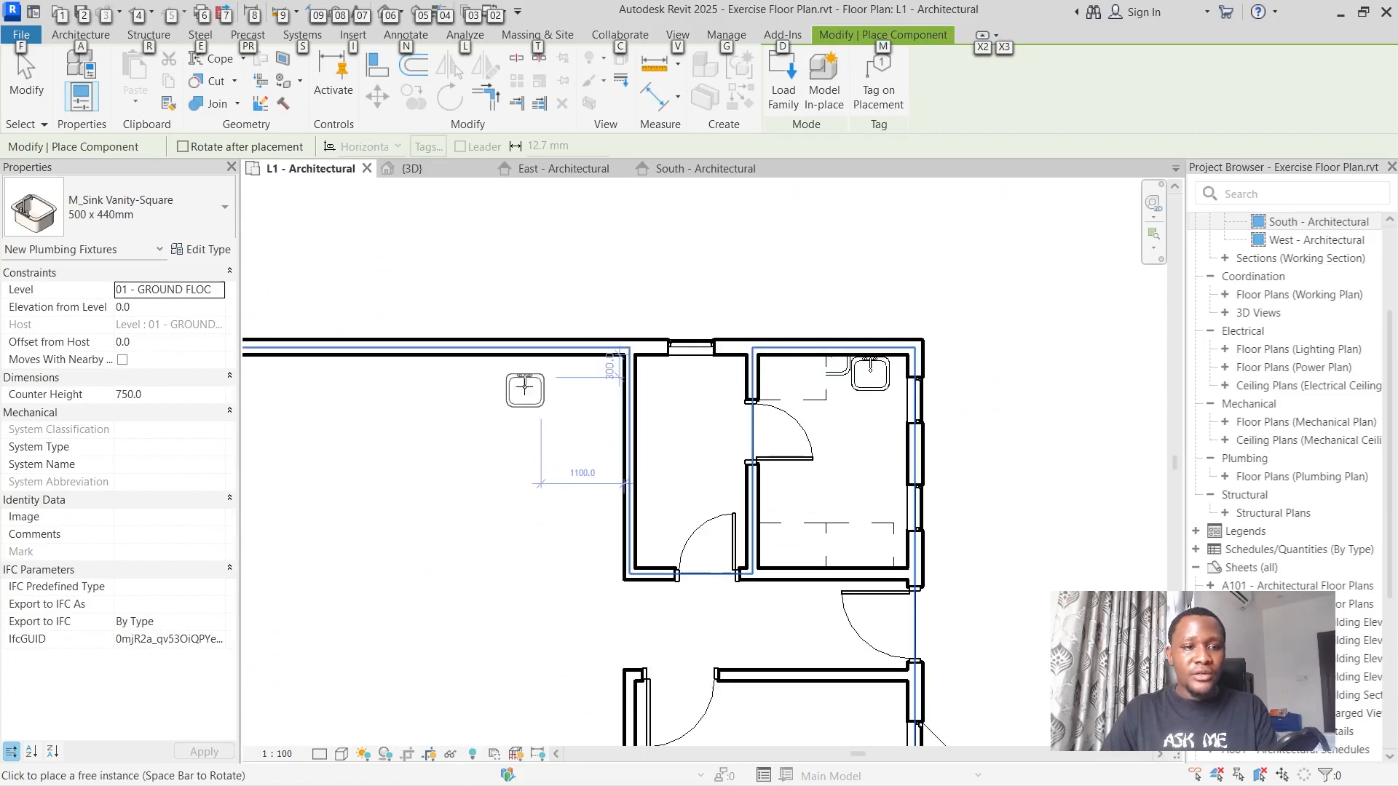
pyautogui.click(135, 222)
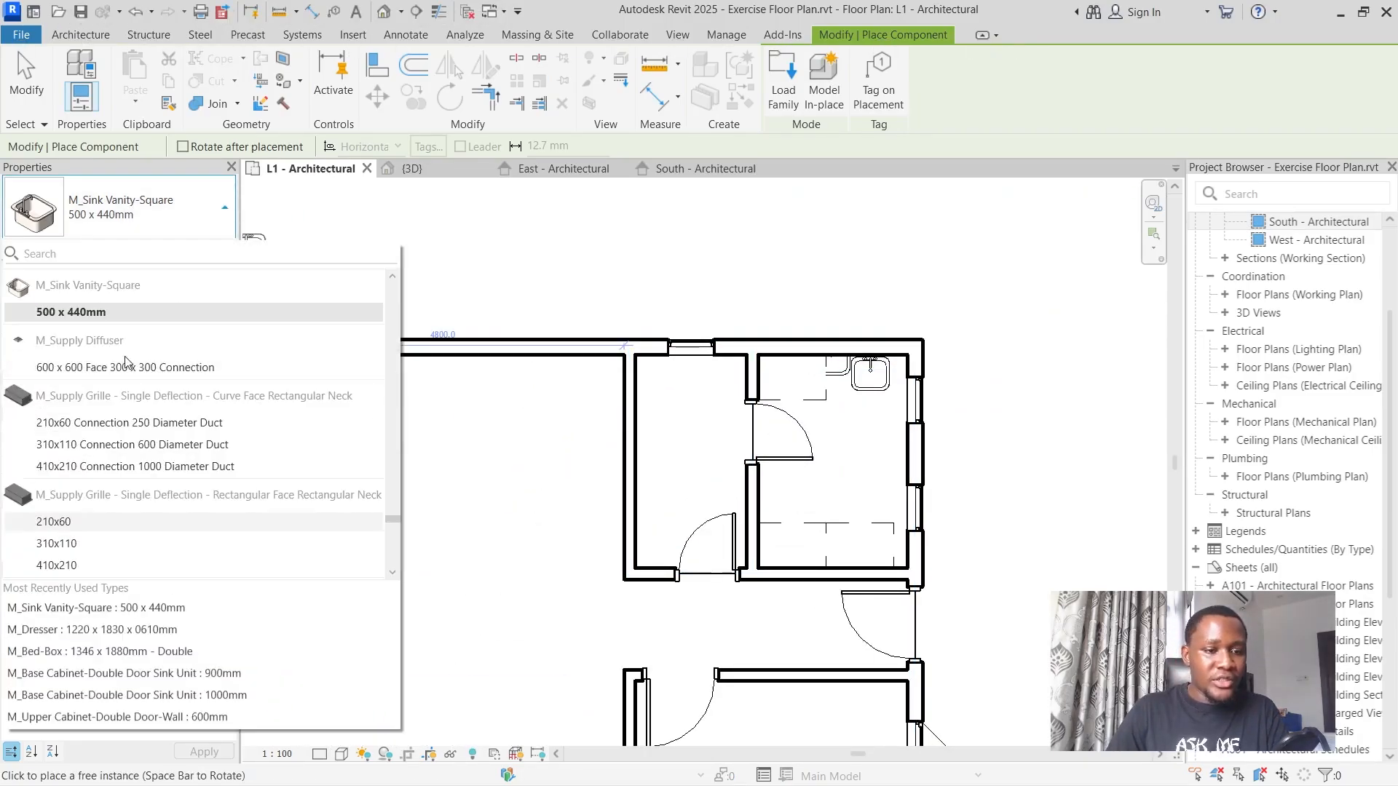
pyautogui.scroll(5, 140, 391)
pyautogui.scroll(-2, 140, 391)
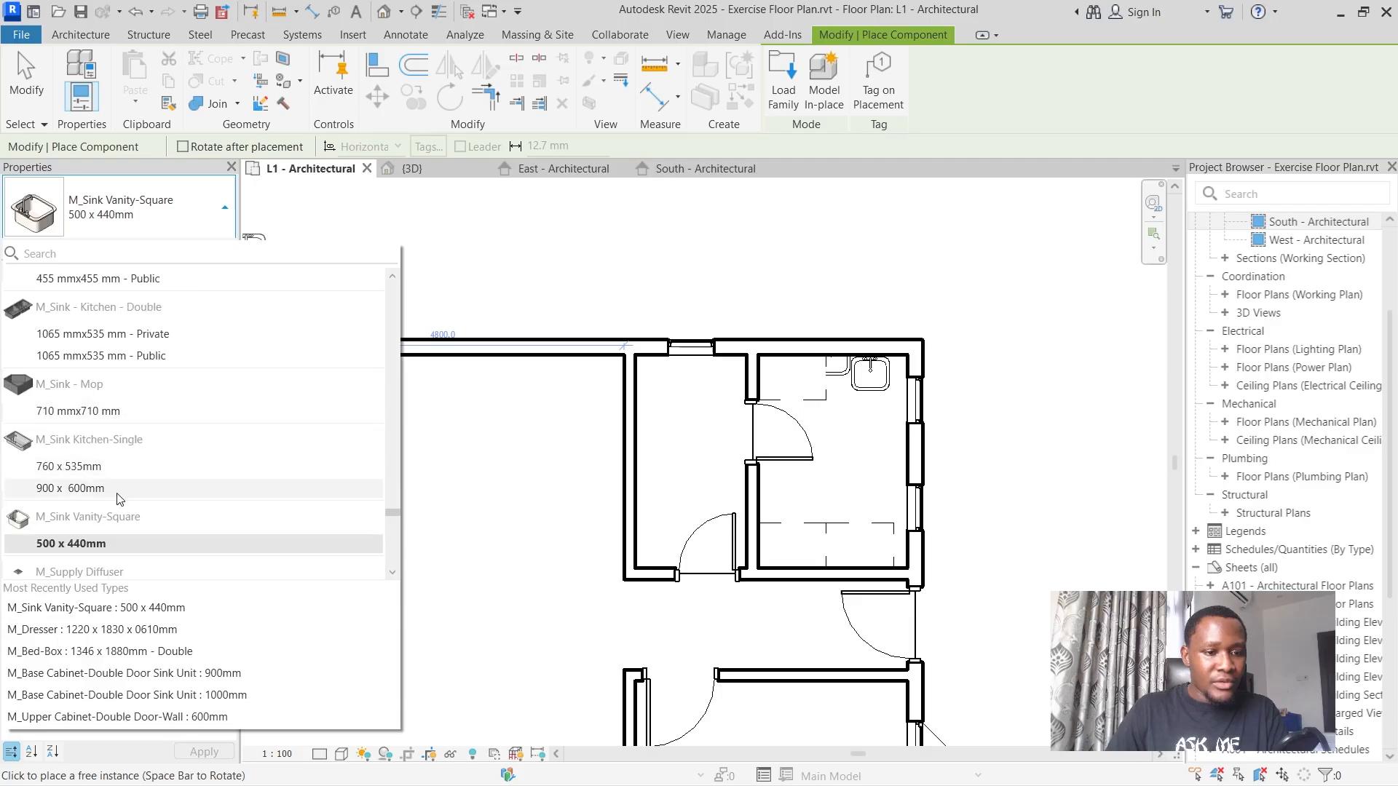
pyautogui.click(86, 467)
# Place the kitchen sink, rotated, on the kitchen side of the bathroom partition, following the floor plan image.
pyautogui.scroll(-4, 617, 423)
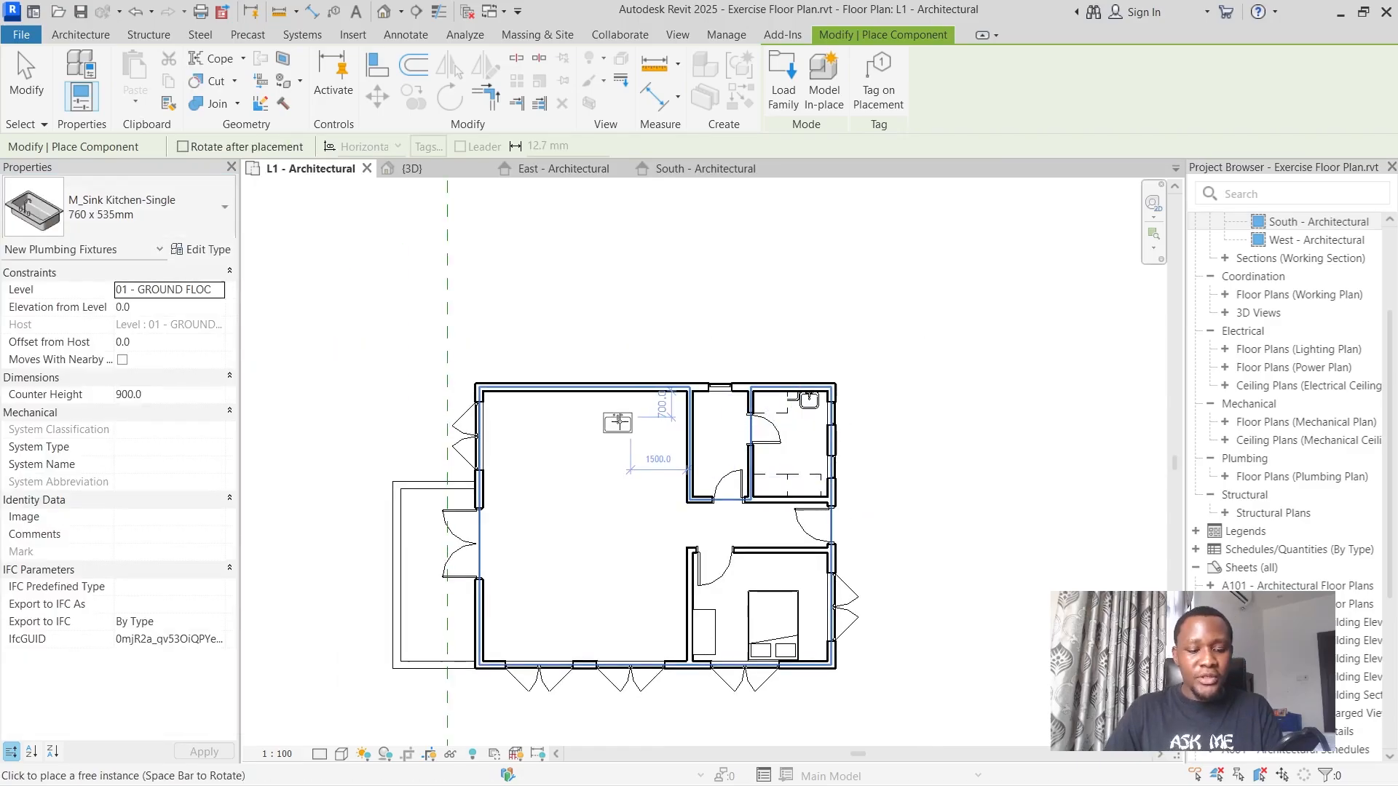
pyautogui.scroll(-3, 771, 408)
pyautogui.scroll(-2, 594, 394)
pyautogui.scroll(3, 385, 410)
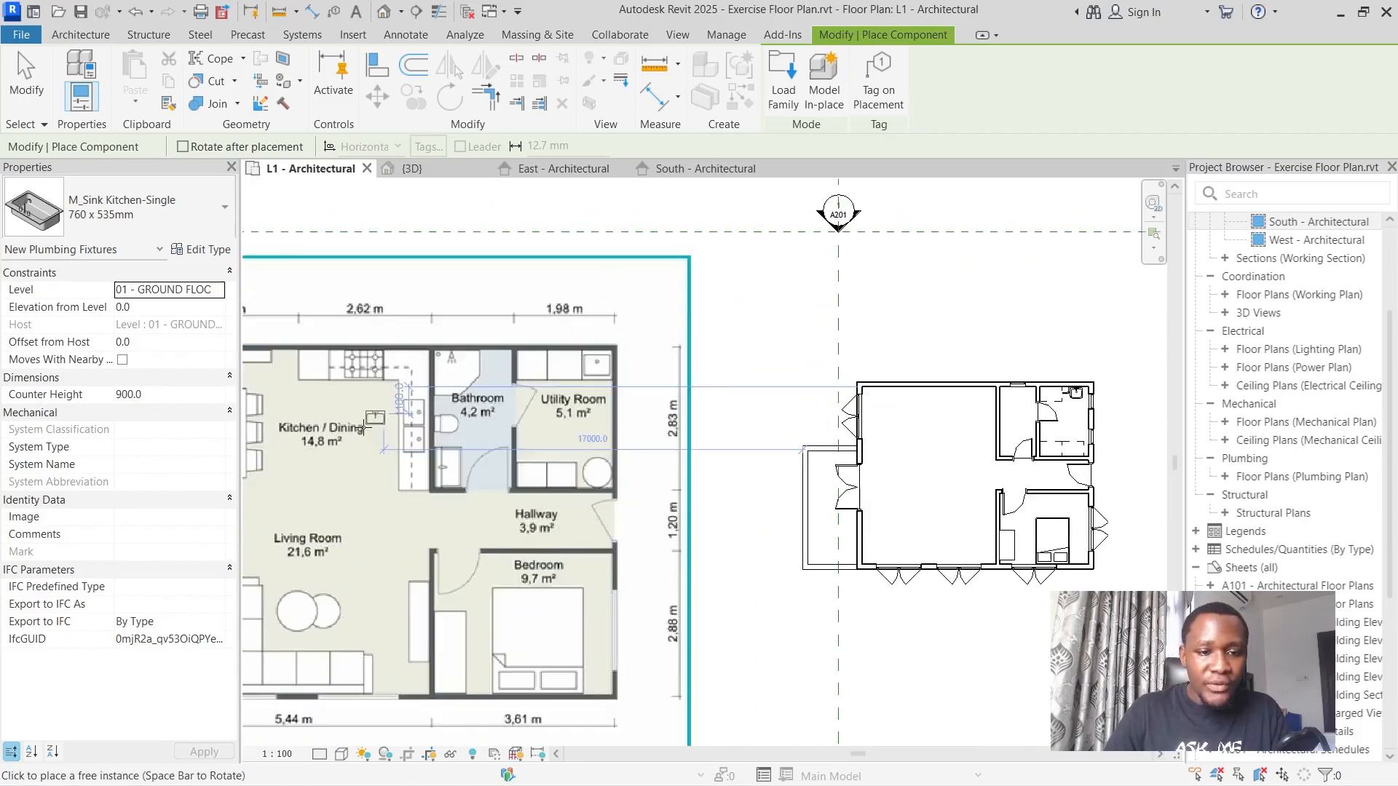
pyautogui.scroll(2, 361, 428)
pyautogui.scroll(-1, 586, 429)
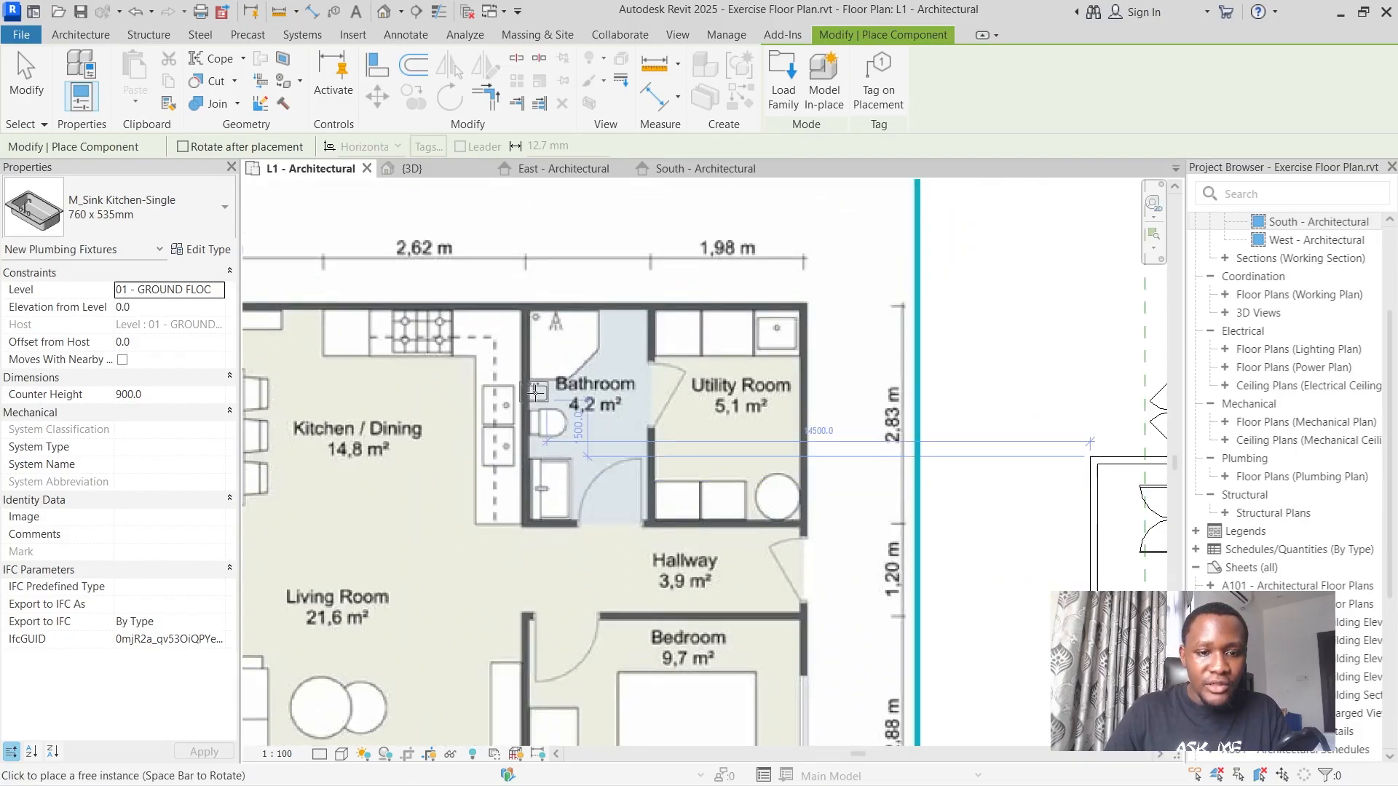
pyautogui.scroll(-4, 492, 452)
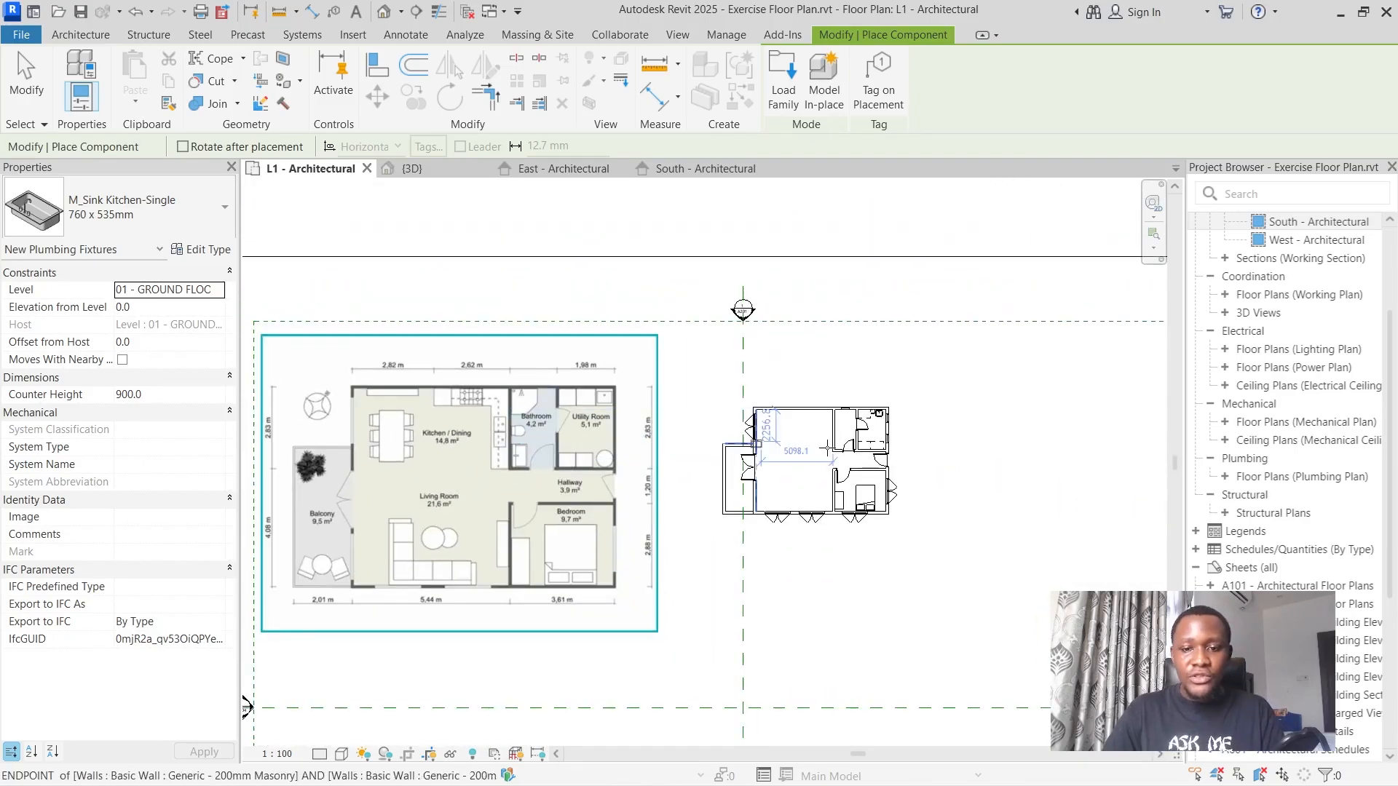
pyautogui.scroll(4, 785, 431)
pyautogui.scroll(2, 786, 431)
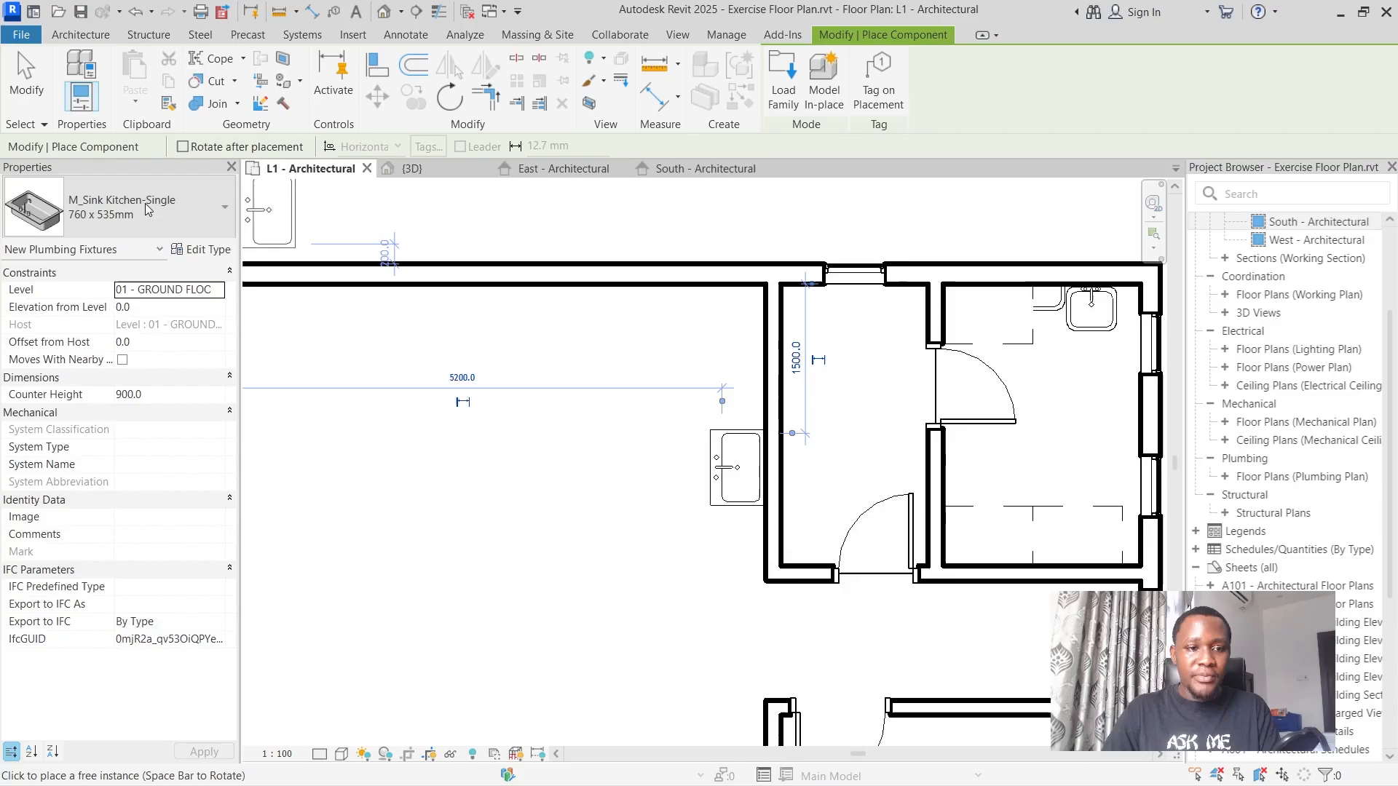
# Switch to the 500 x 440mm M_Sink Vanity-Square and place one, rotated, in the bathroom corner between the upper wall and the kitchen partition.
pyautogui.click(124, 211)
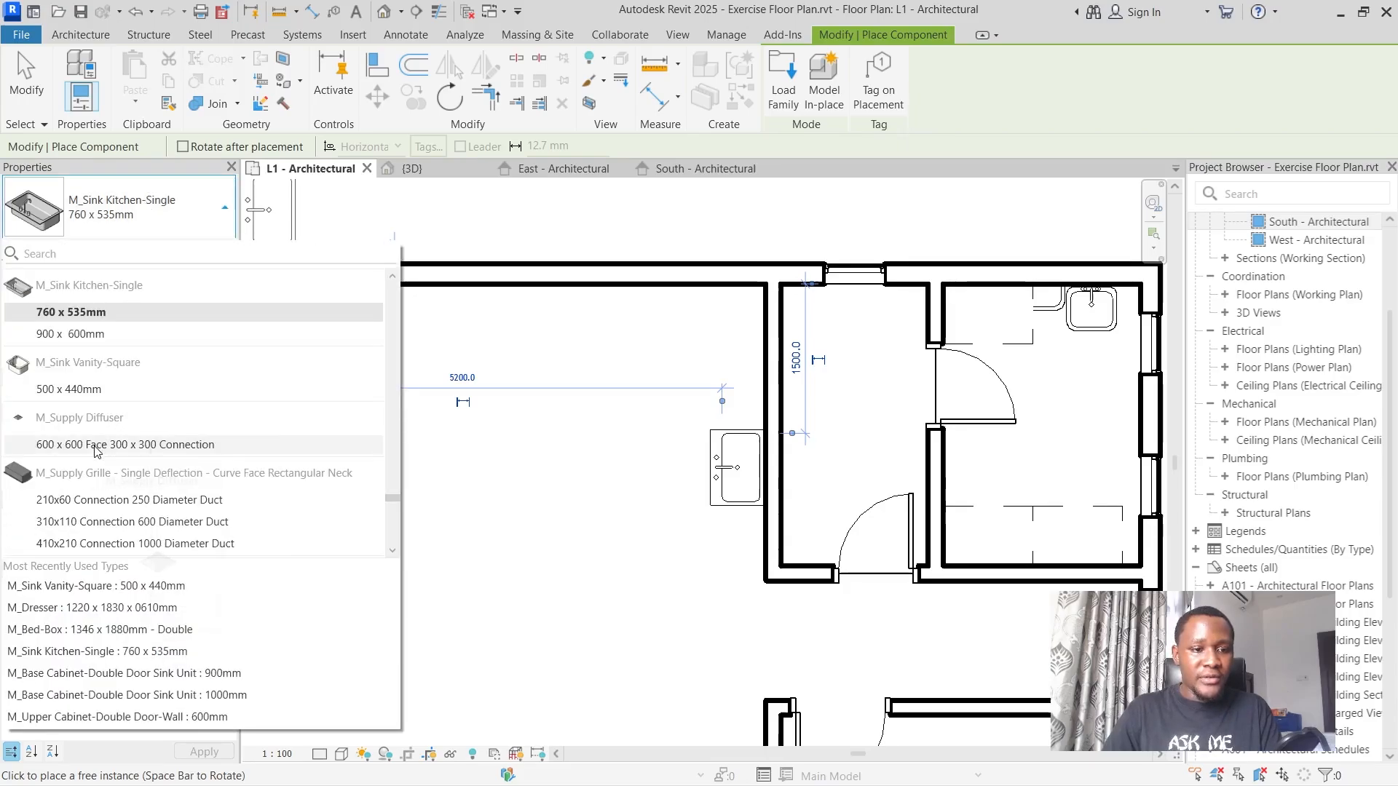
pyautogui.scroll(-10, 138, 430)
pyautogui.scroll(-10, 128, 431)
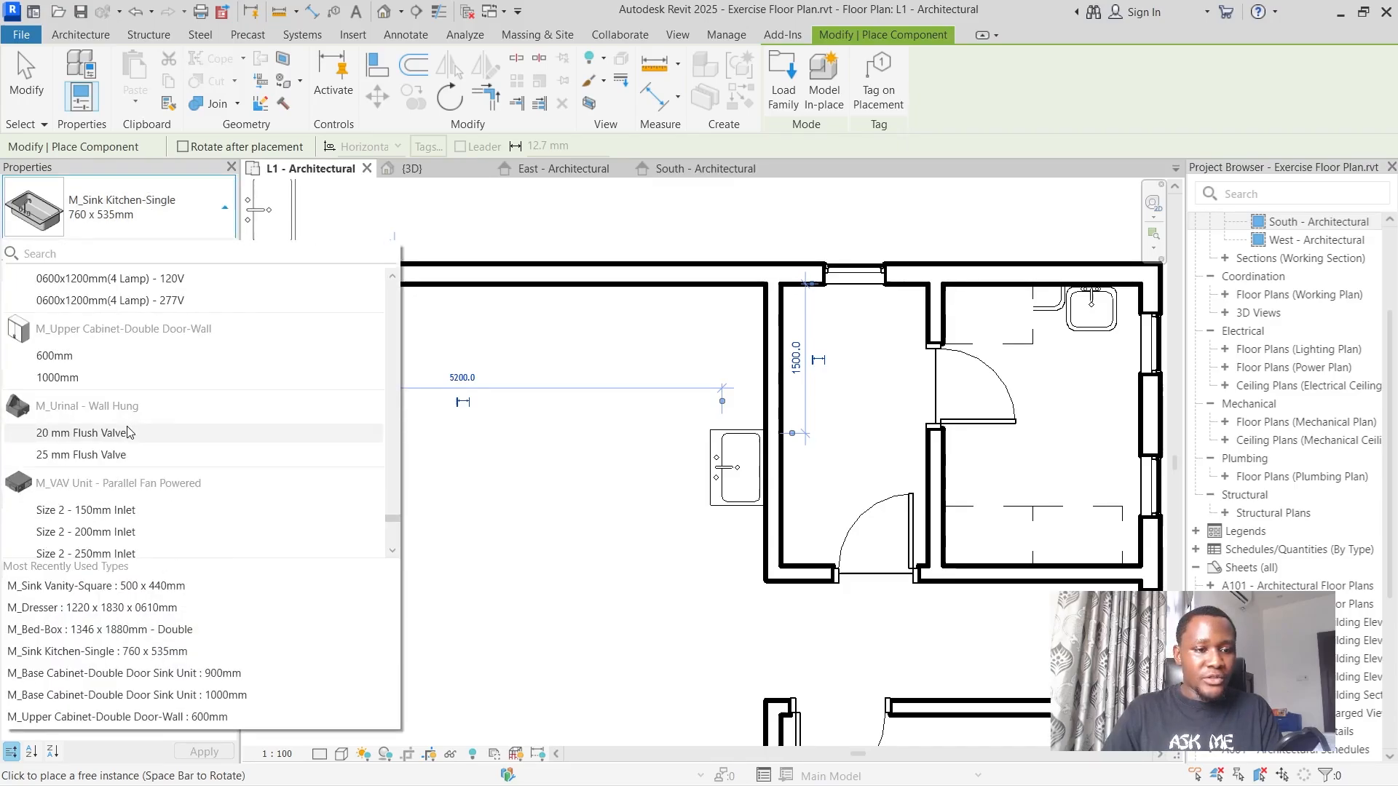
pyautogui.scroll(10, 127, 431)
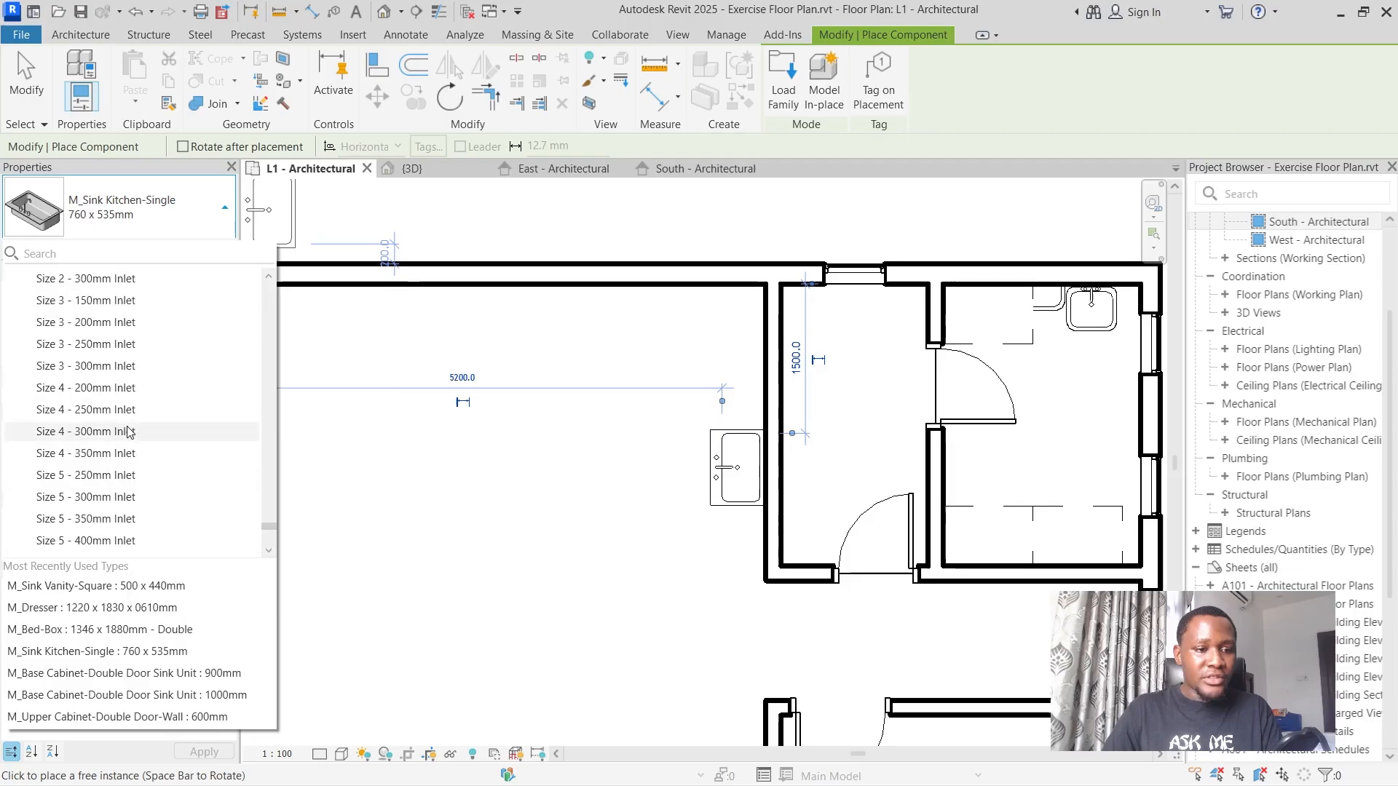
pyautogui.scroll(5, 110, 402)
pyautogui.click(96, 585)
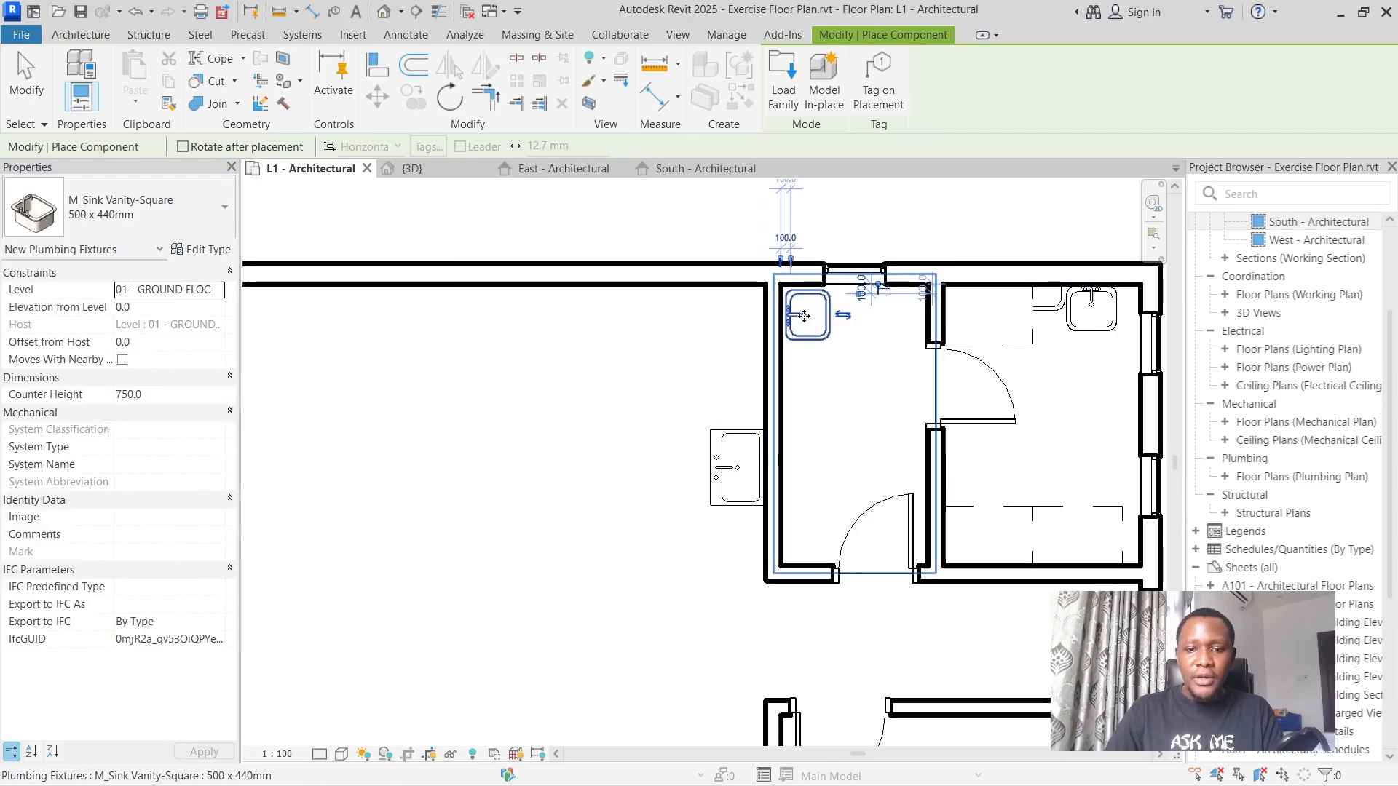
# Move the vanity sink along the kitchen partition to the bathroom corner beside the hallway door, matching the floor plan image.
pyautogui.scroll(-5, 801, 321)
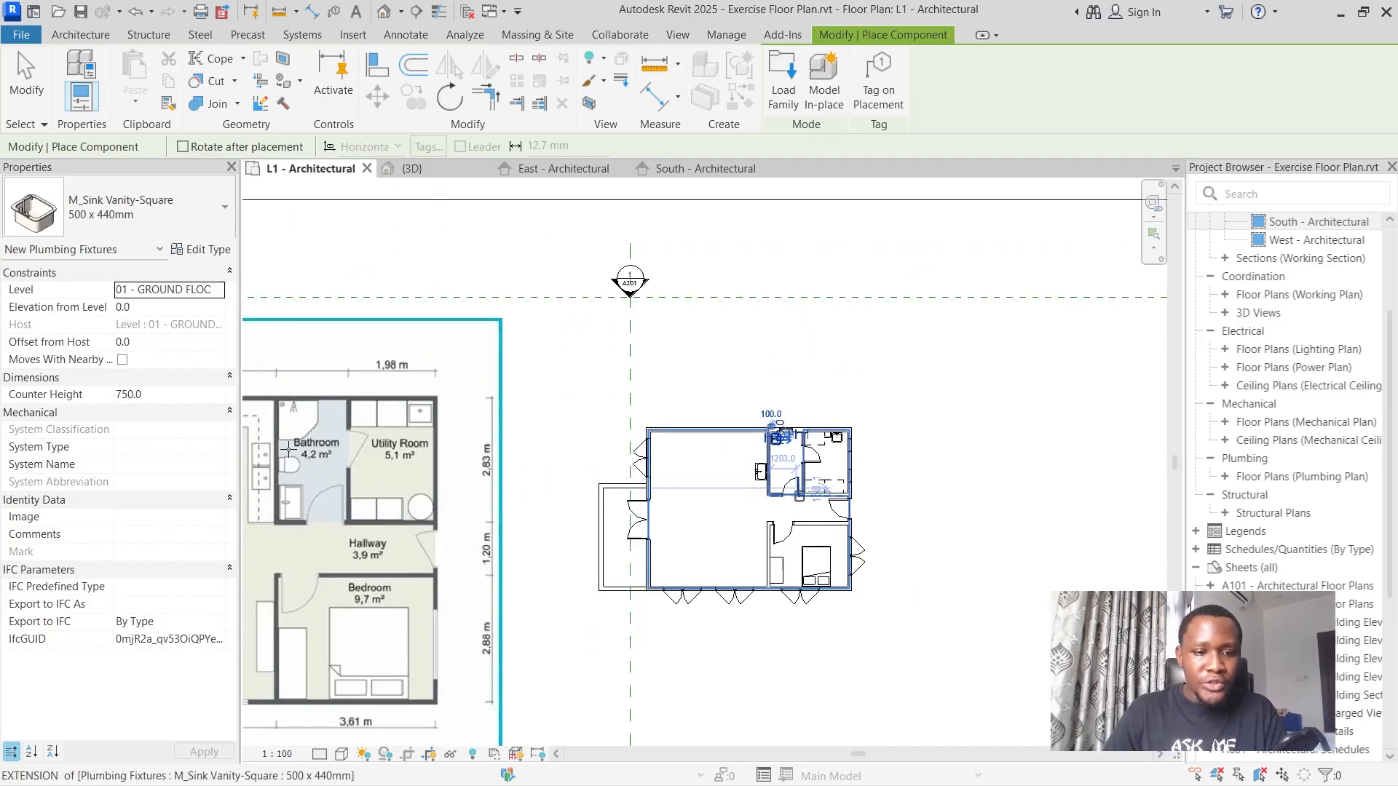
pyautogui.scroll(2, 290, 450)
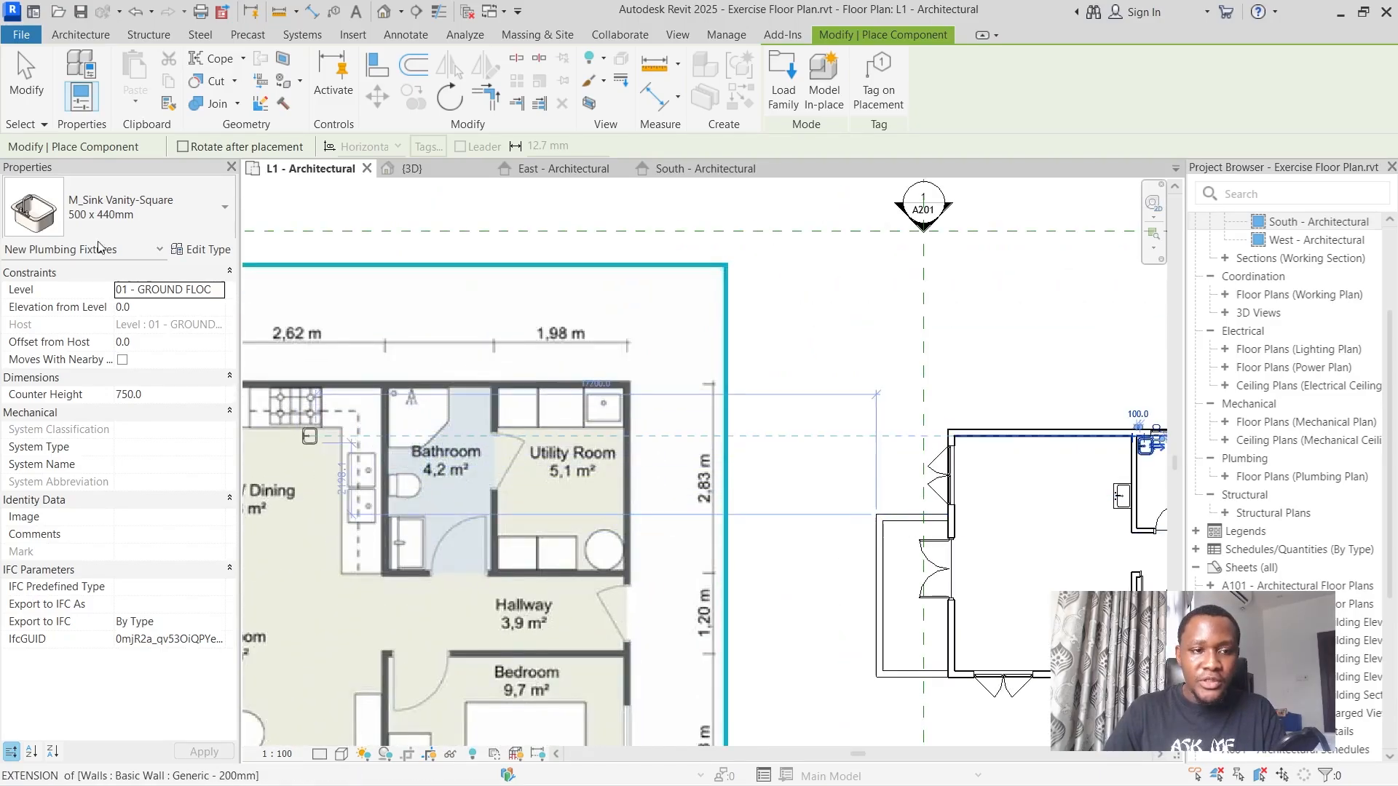
pyautogui.click(18, 95)
pyautogui.scroll(-3, 801, 437)
pyautogui.scroll(6, 903, 484)
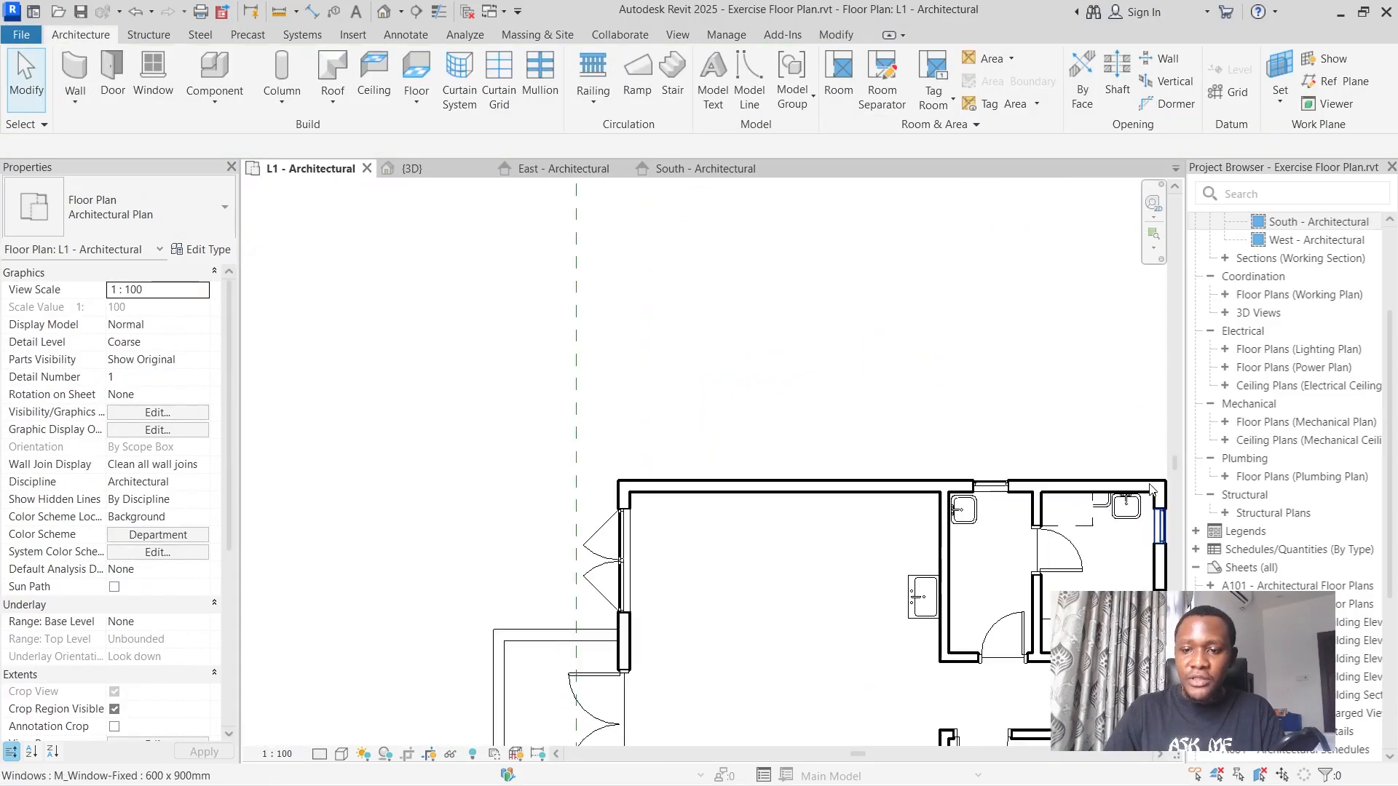
pyautogui.click(819, 541)
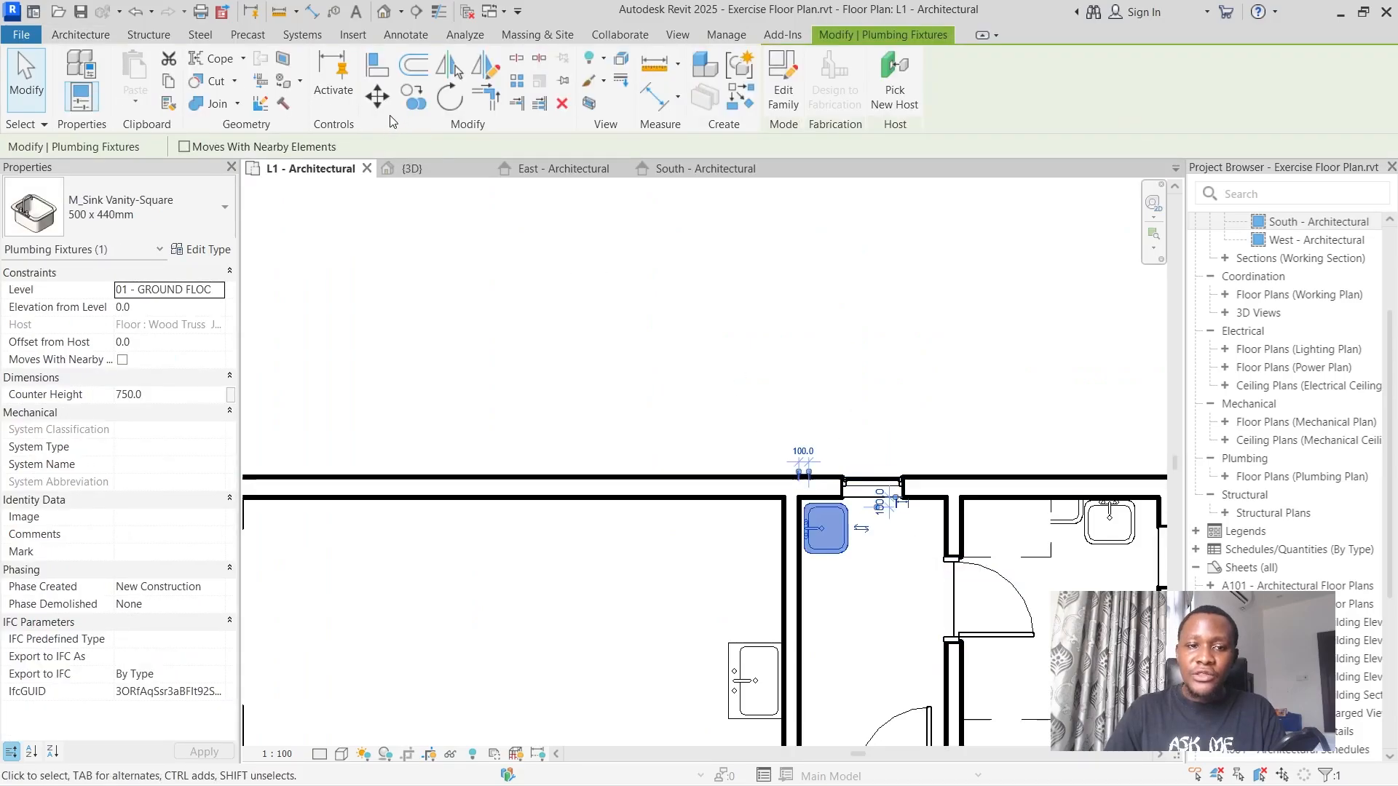
pyautogui.click(377, 96)
pyautogui.scroll(3, 931, 579)
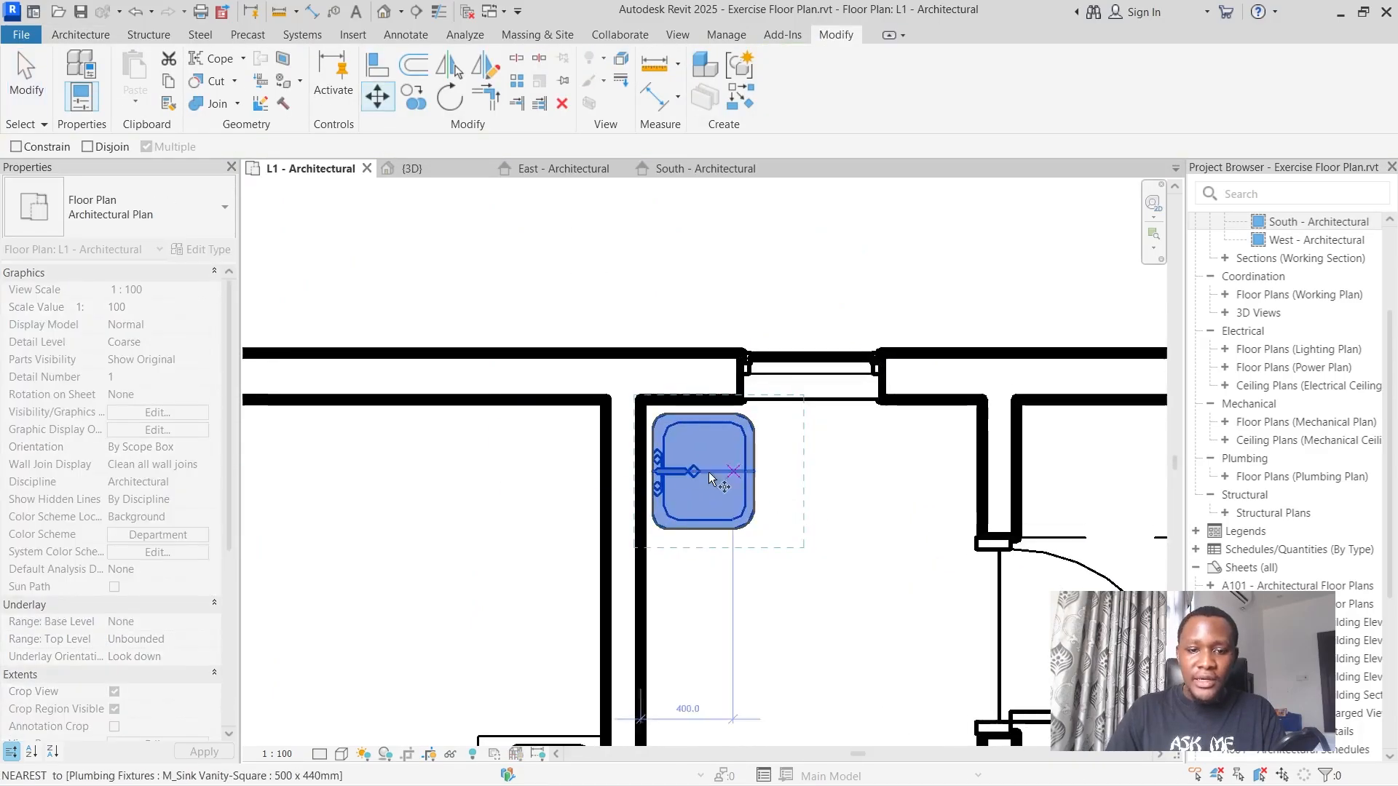
pyautogui.click(660, 470)
pyautogui.scroll(-3, 662, 488)
pyautogui.scroll(3, 640, 577)
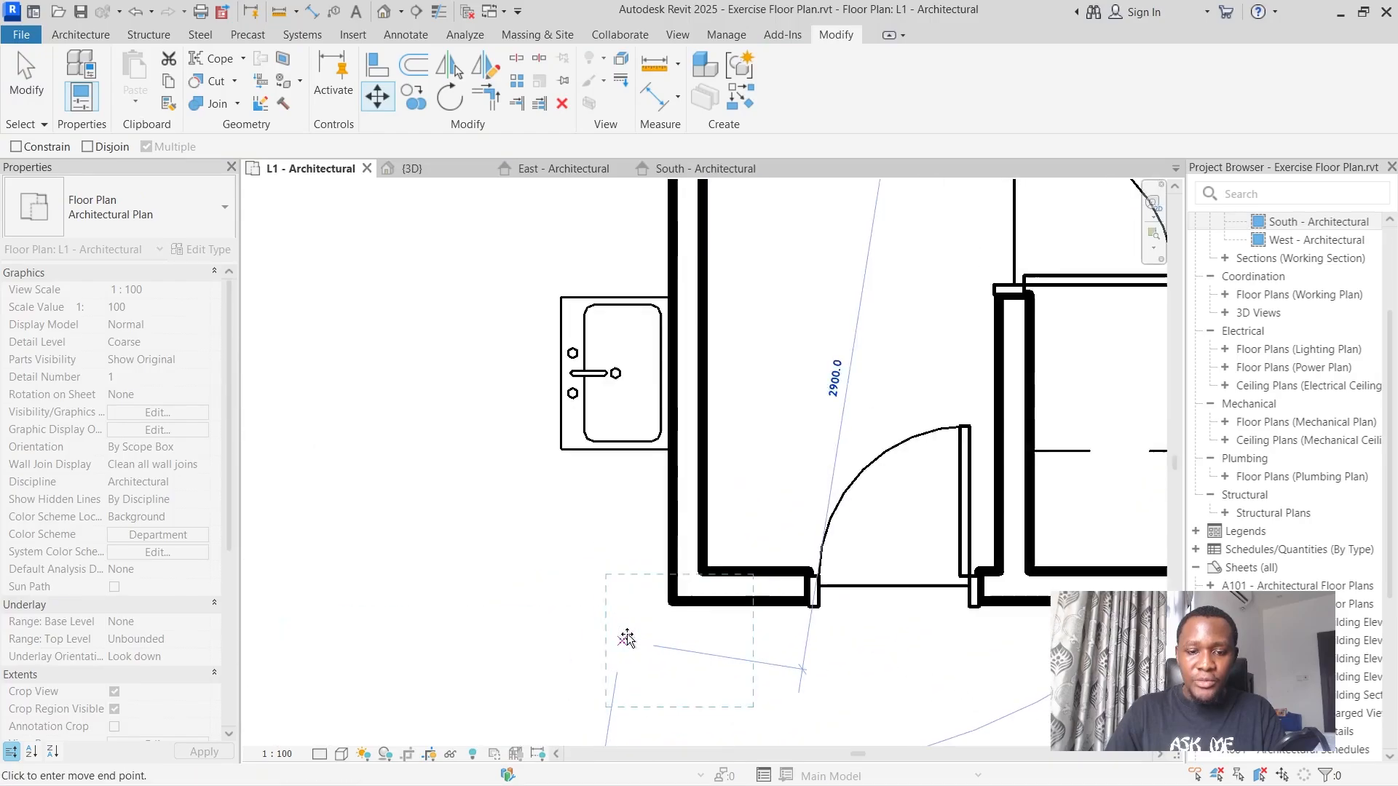
pyautogui.click(714, 509)
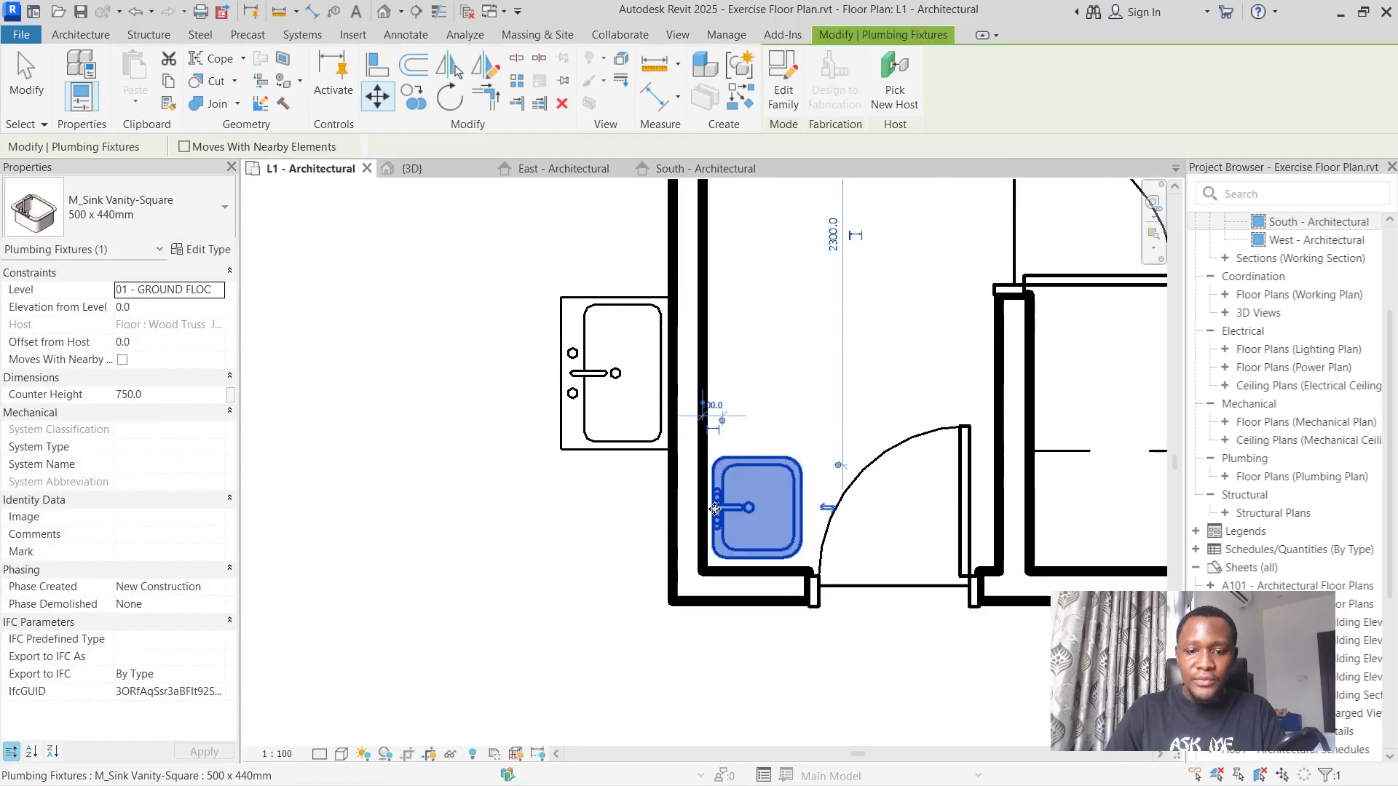
pyautogui.scroll(-3, 706, 531)
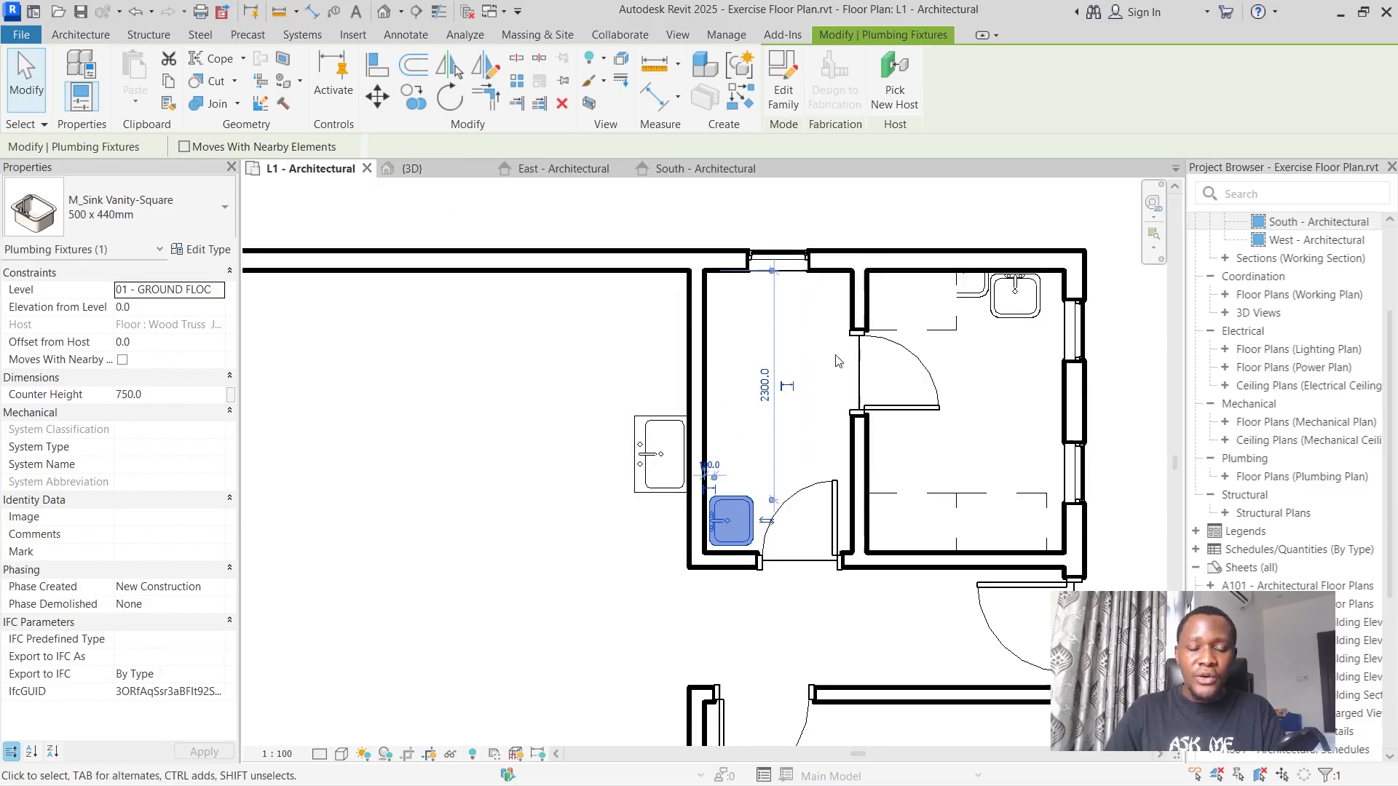
# Examine the bathroom fixtures in the floor plan image against the modelled bathroom and deselect the sink.
pyautogui.scroll(-6, 837, 361)
pyautogui.scroll(1, 283, 342)
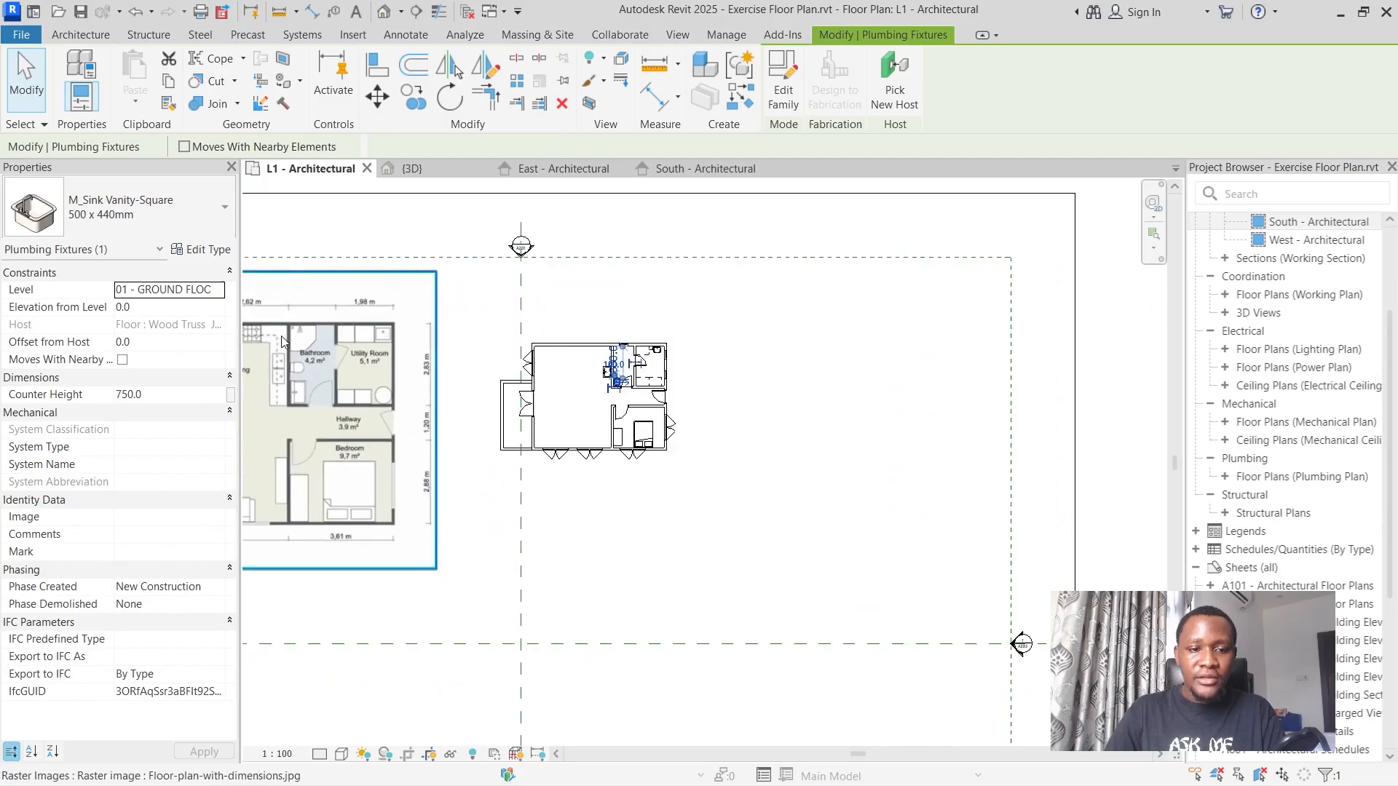
pyautogui.scroll(6, 283, 342)
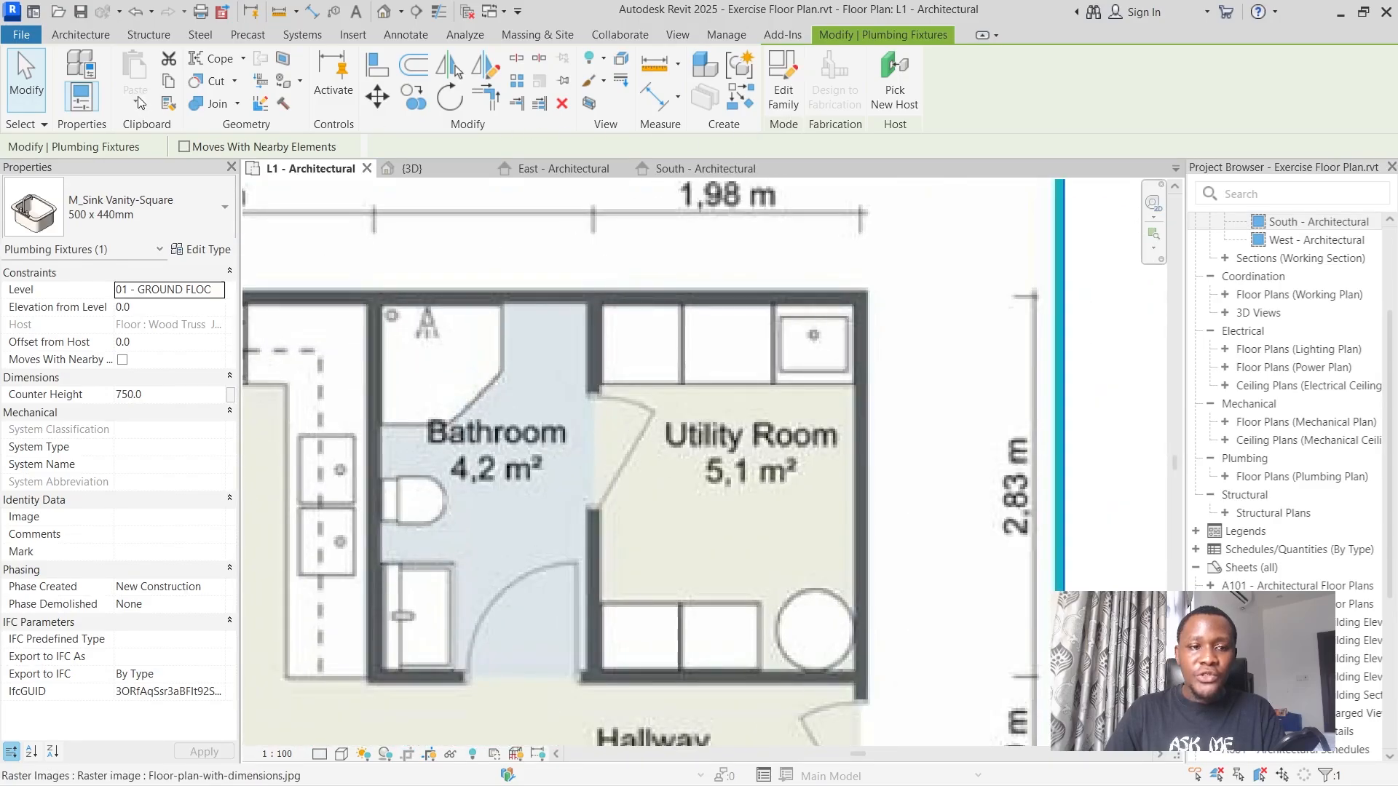
pyautogui.click(72, 39)
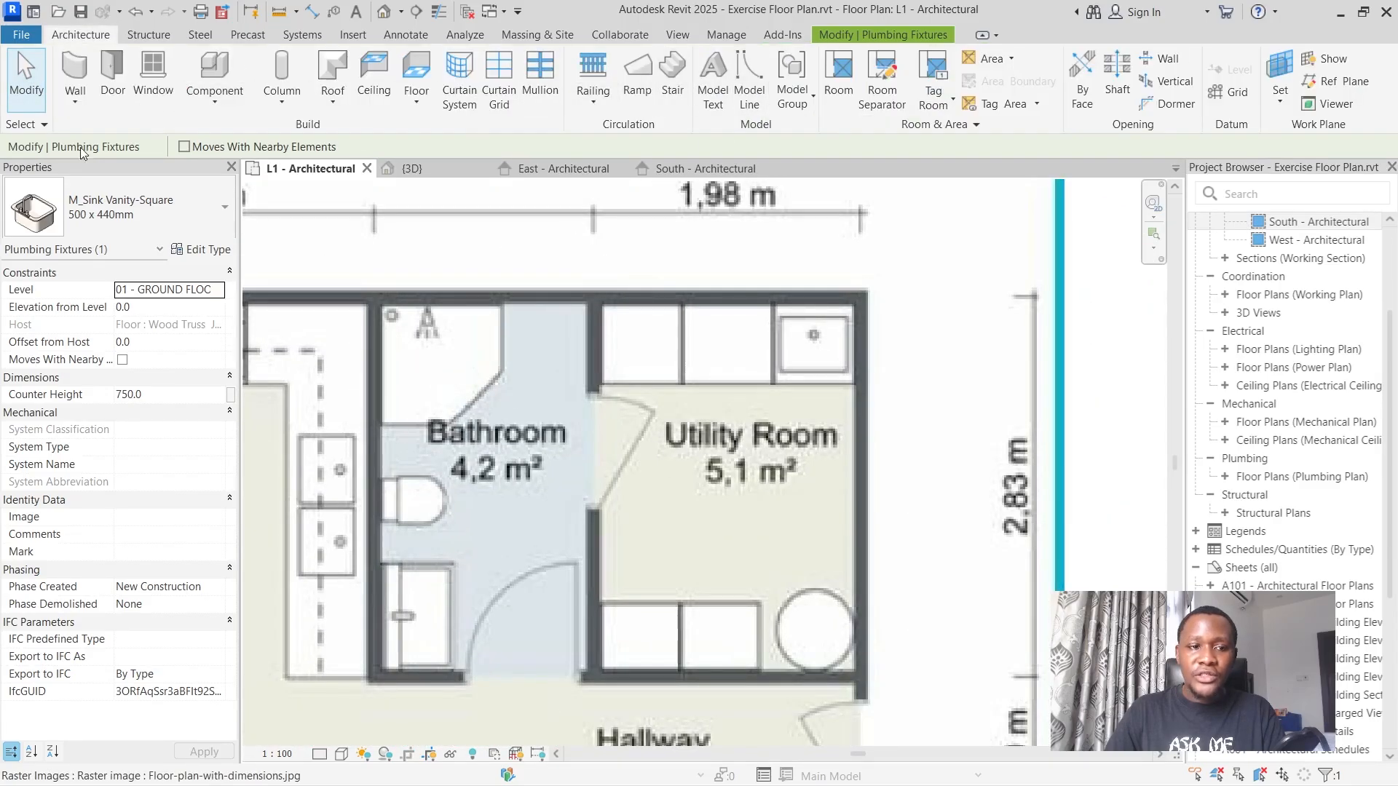
pyautogui.scroll(-7, 746, 442)
pyautogui.click(1074, 428)
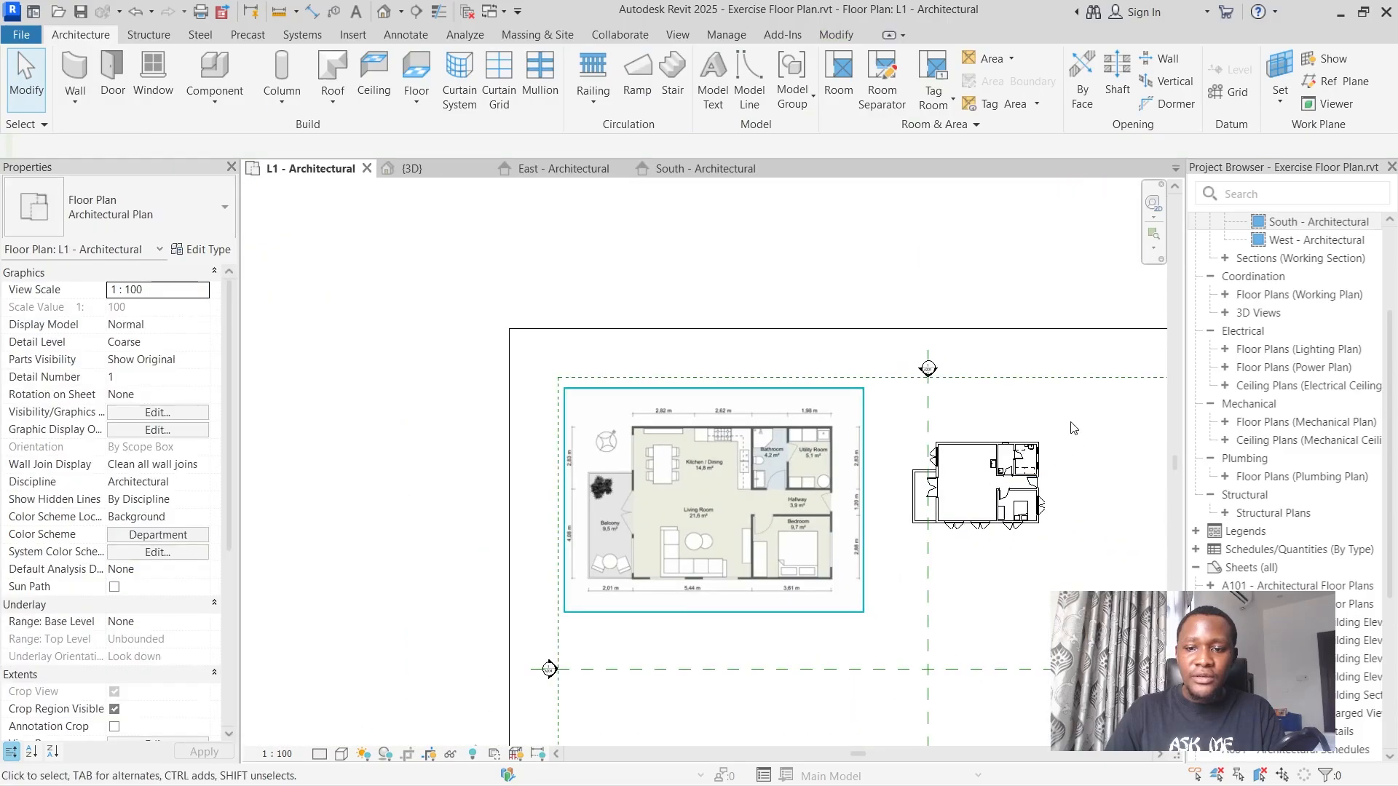
pyautogui.scroll(4, 1070, 428)
pyautogui.click(836, 35)
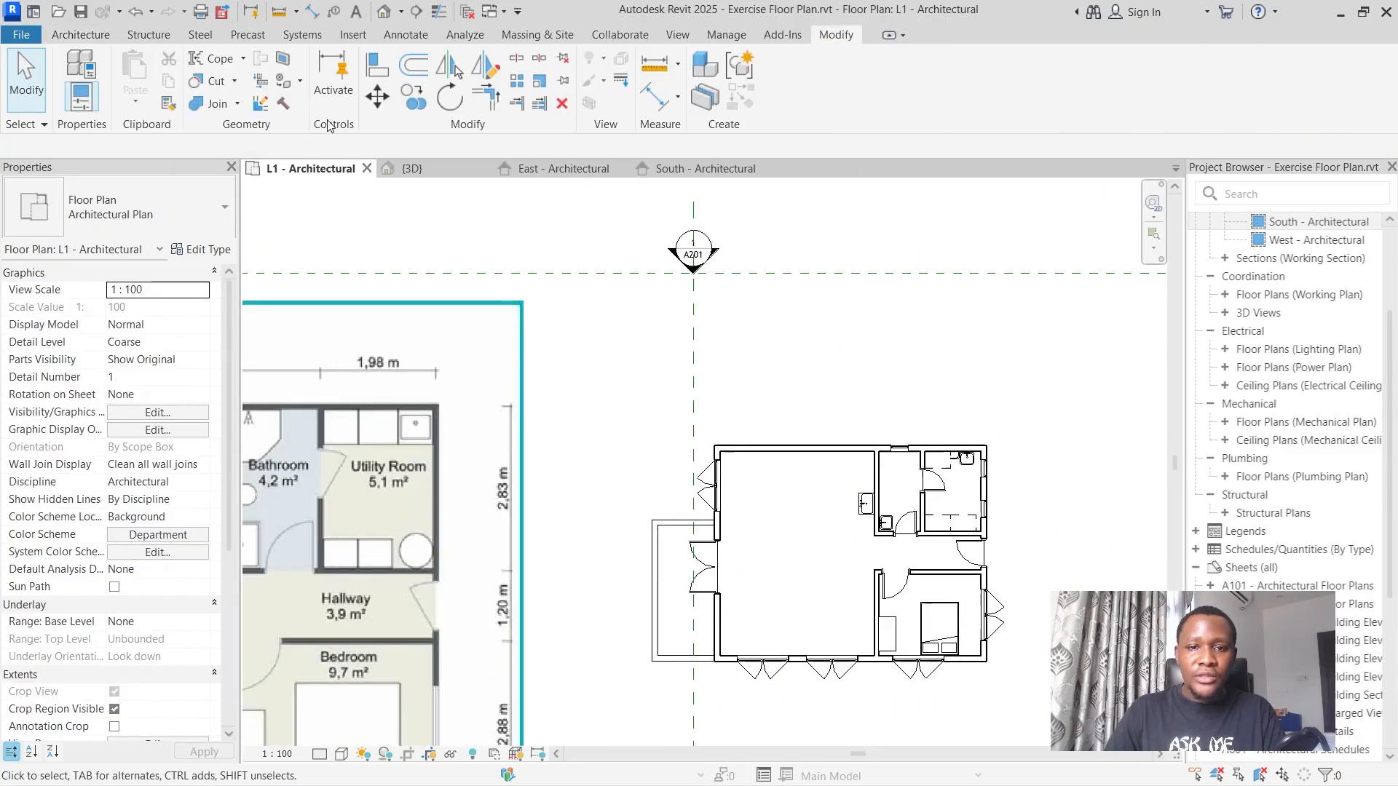
pyautogui.click(55, 36)
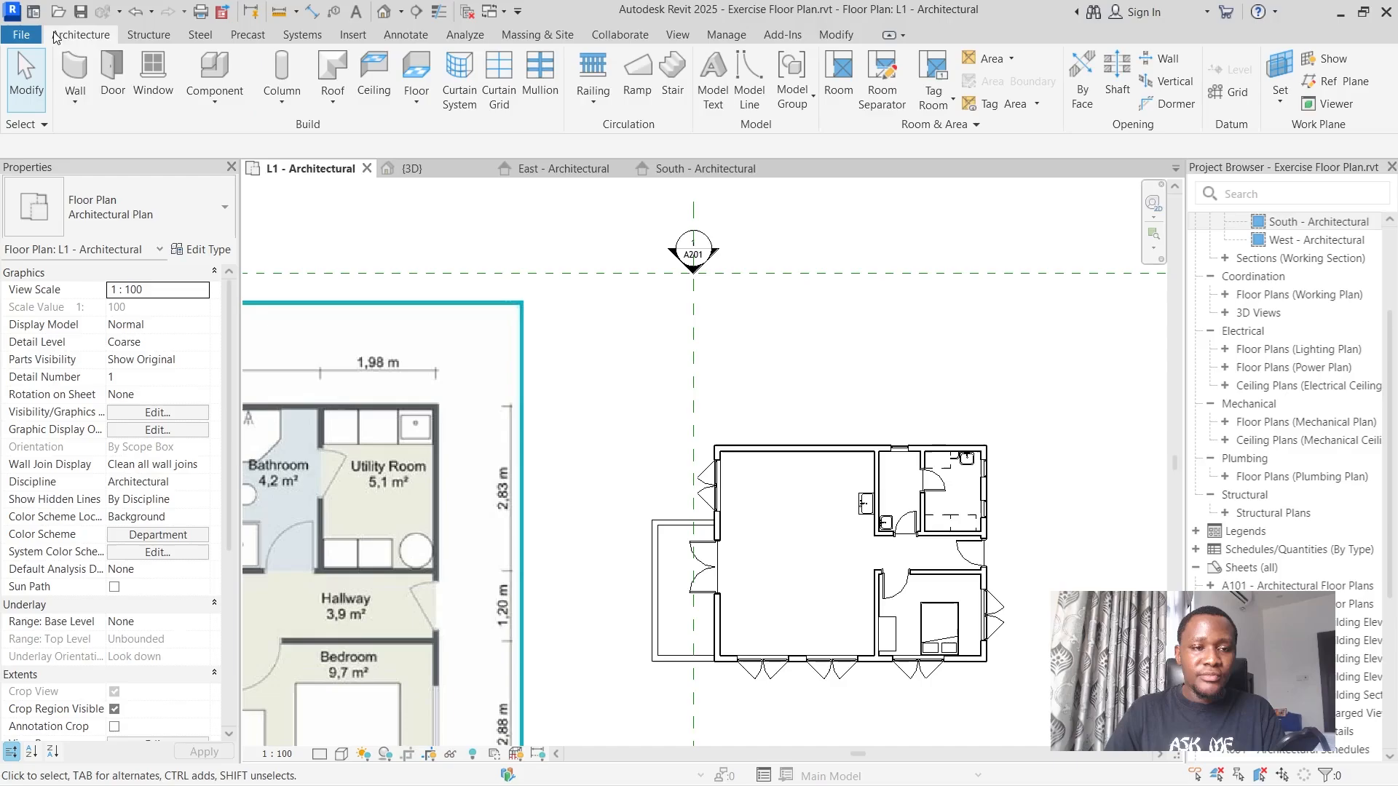
# Start loading a family for a new component and preview M_Shower Stall-2D.rfa in the Showers fixtures folder.
pyautogui.click(211, 69)
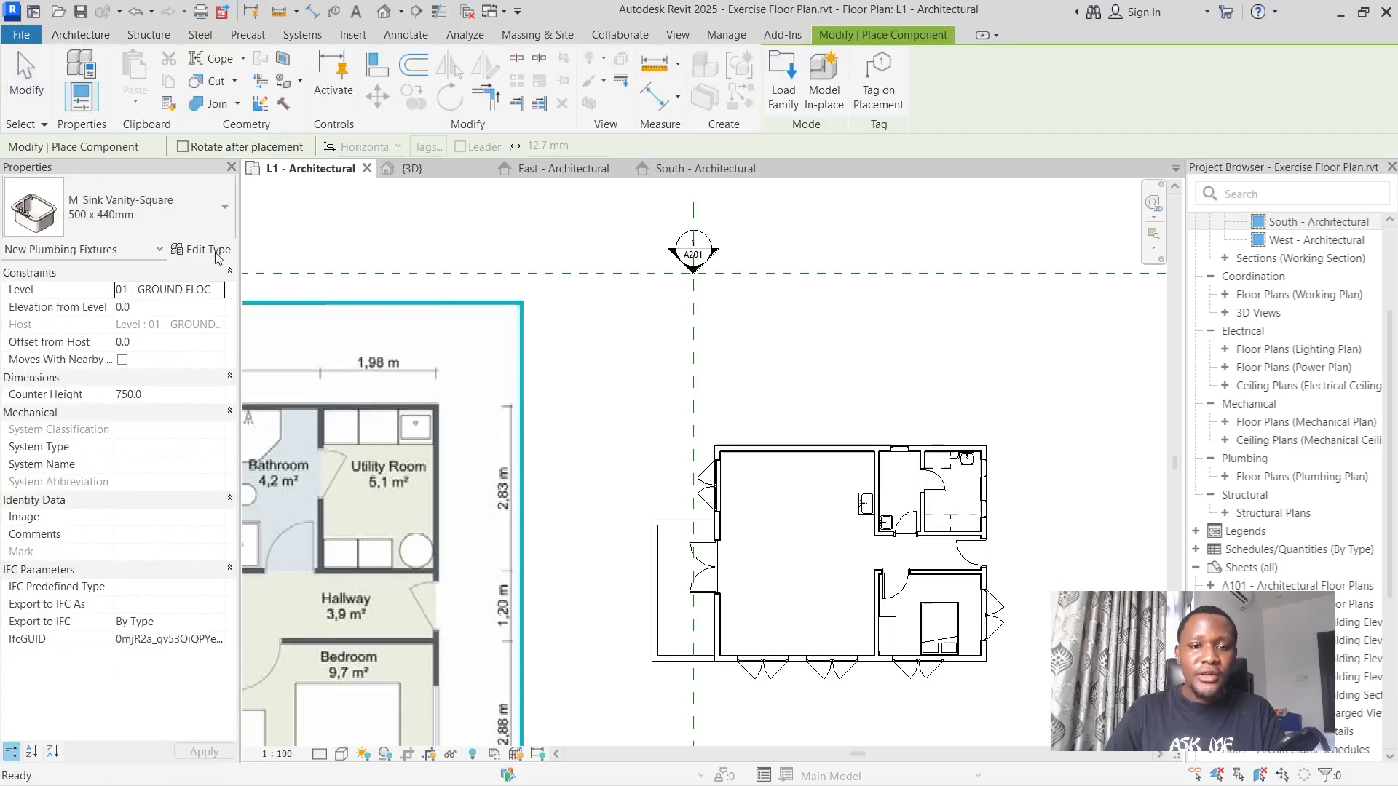
pyautogui.click(782, 76)
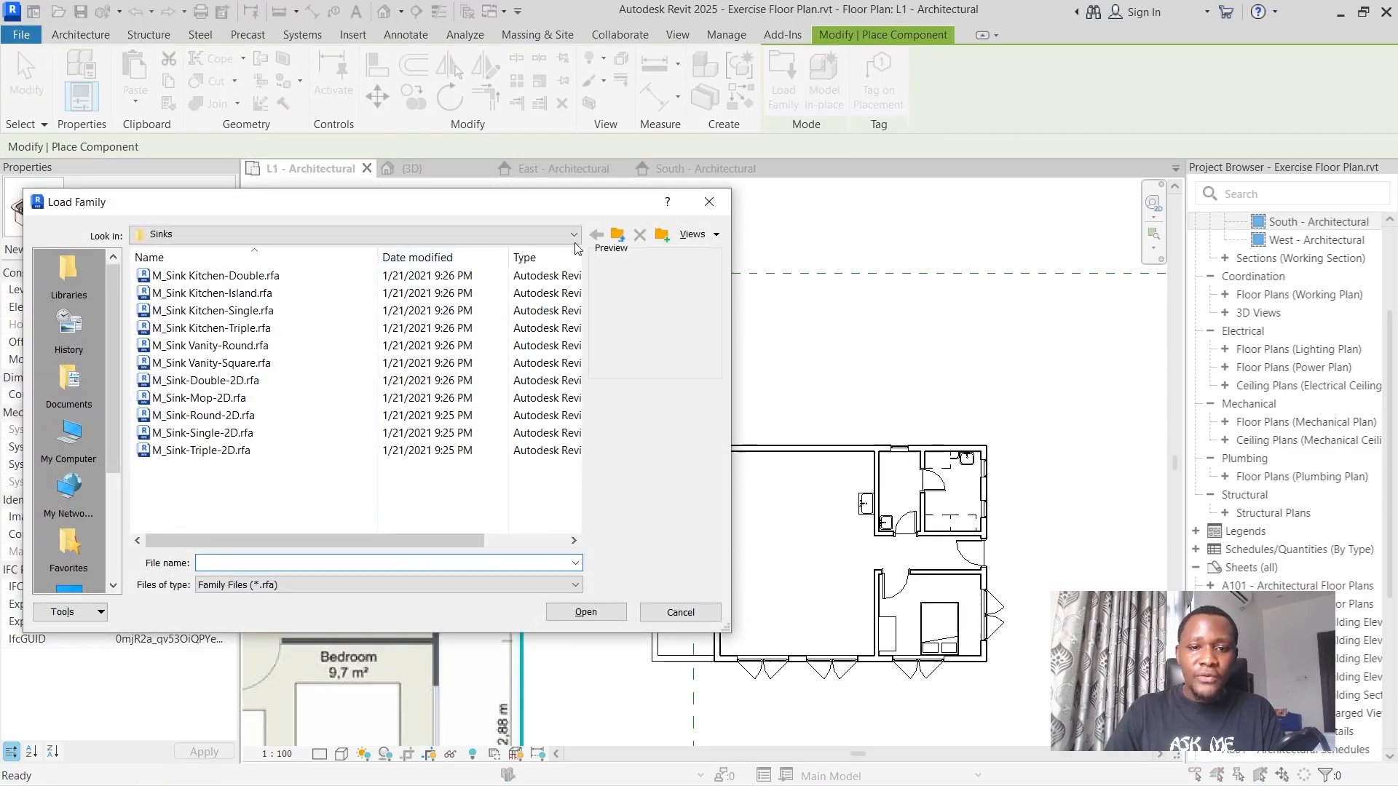
pyautogui.click(617, 235)
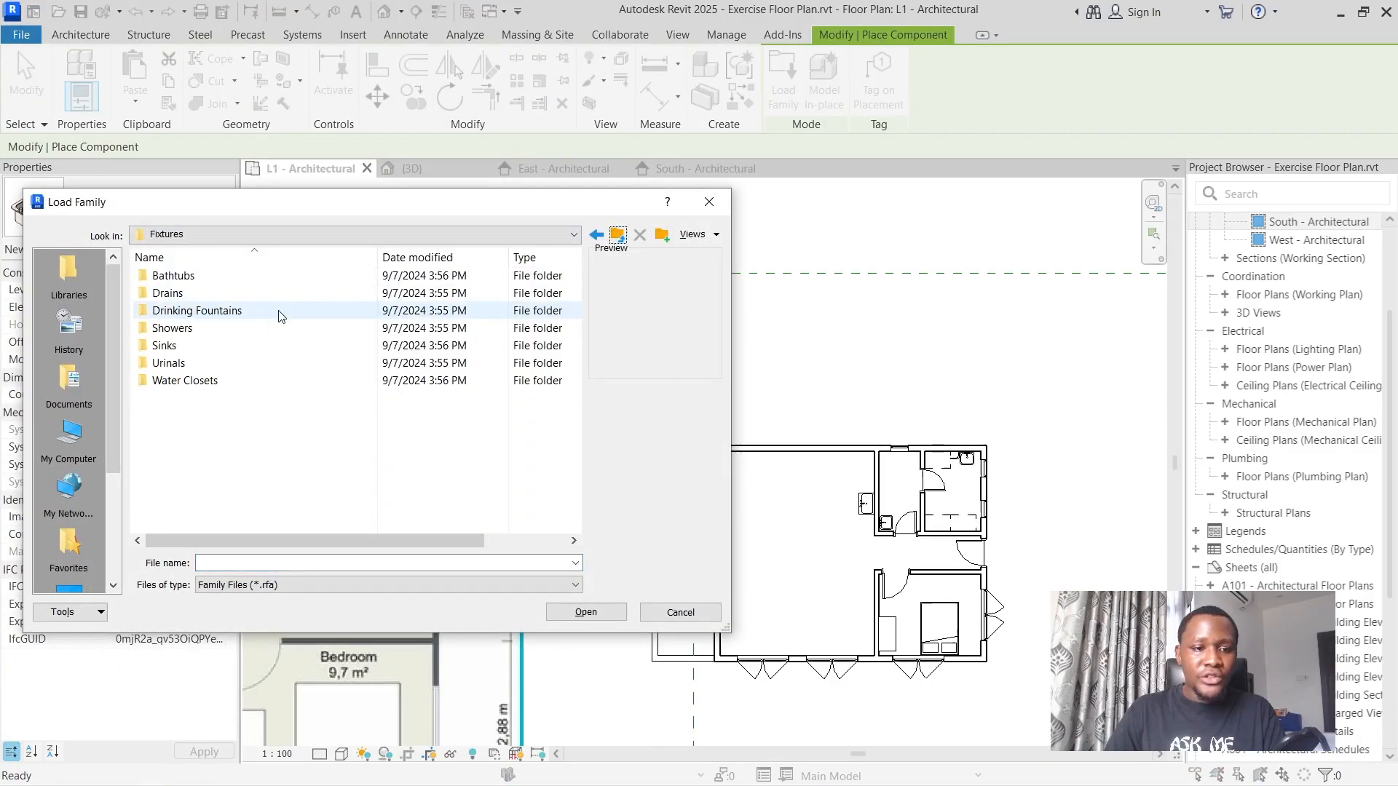
pyautogui.click(209, 324)
pyautogui.doubleClick(209, 326)
pyautogui.click(209, 276)
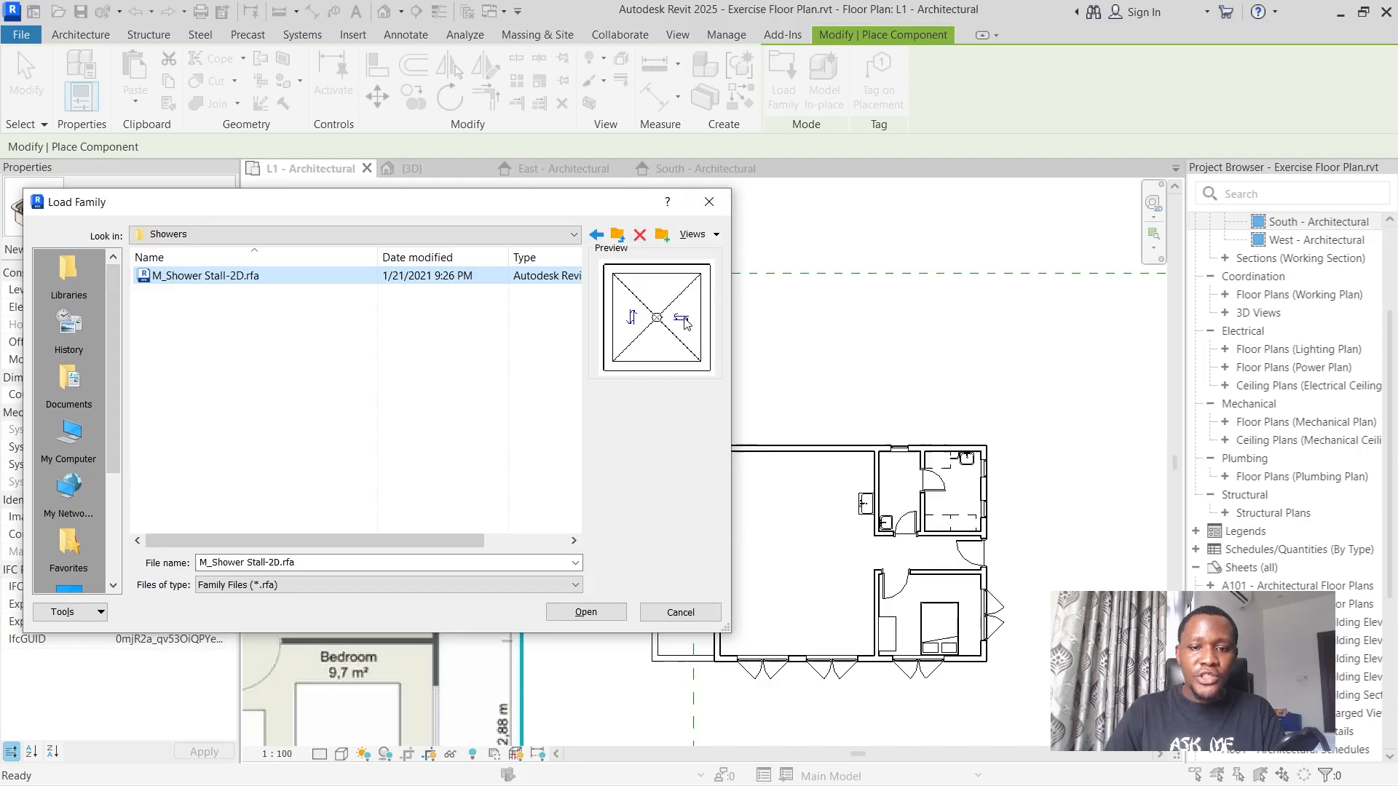
# Browse from the English library folder to UK > Plumbing > Architectural > Fixtures > Showers.
pyautogui.click(610, 238)
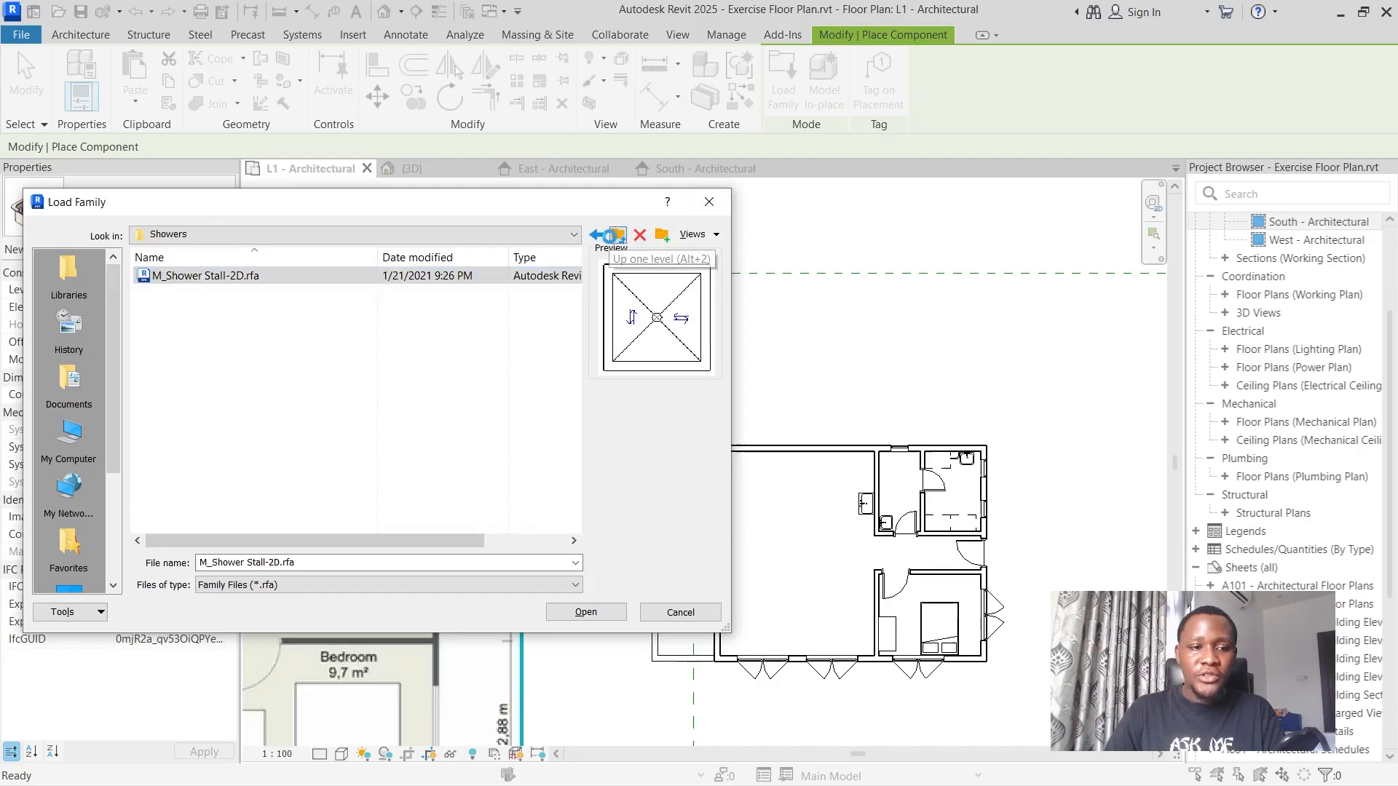
pyautogui.click(611, 238)
pyautogui.click(610, 238)
pyautogui.click(610, 238)
pyautogui.click(610, 238)
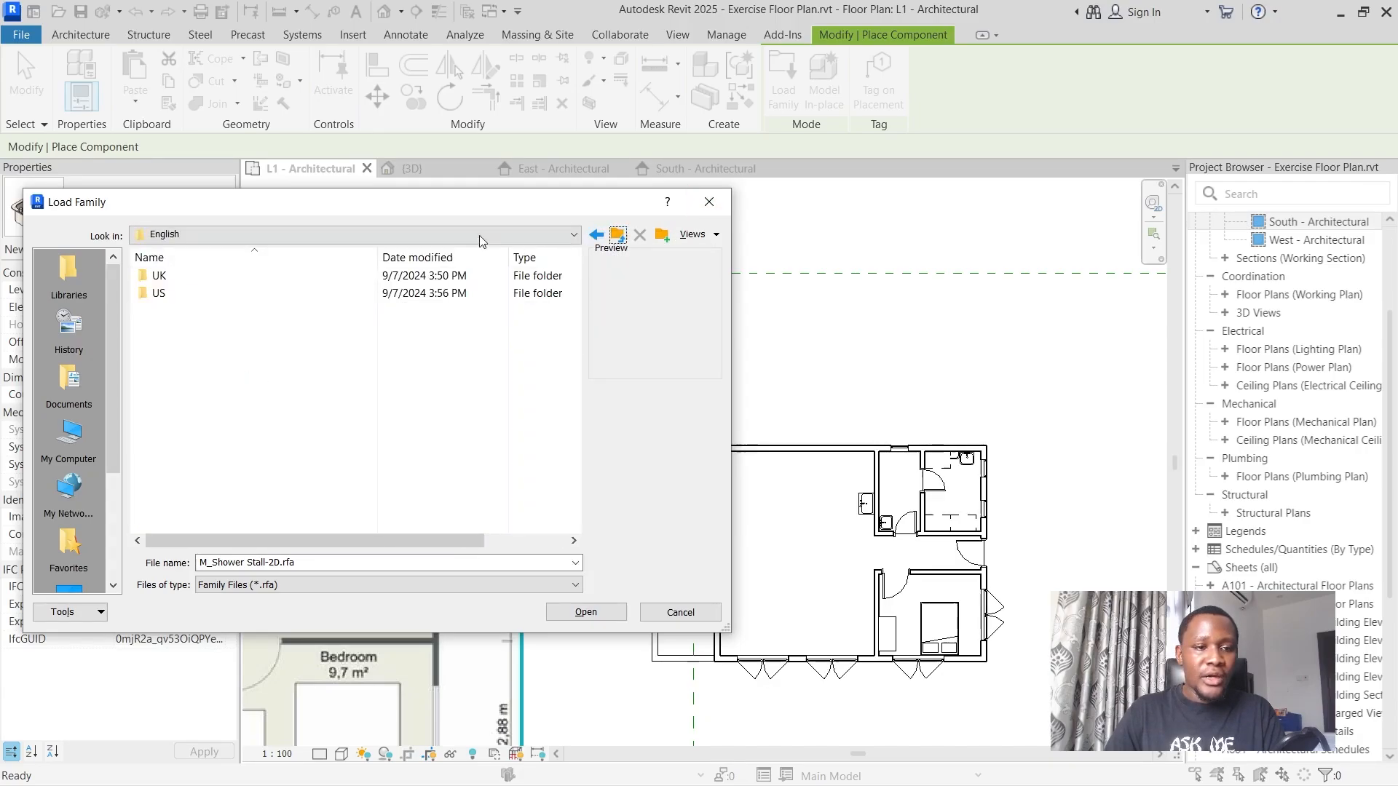
pyautogui.doubleClick(222, 276)
pyautogui.scroll(-1, 209, 395)
pyautogui.scroll(-2, 208, 415)
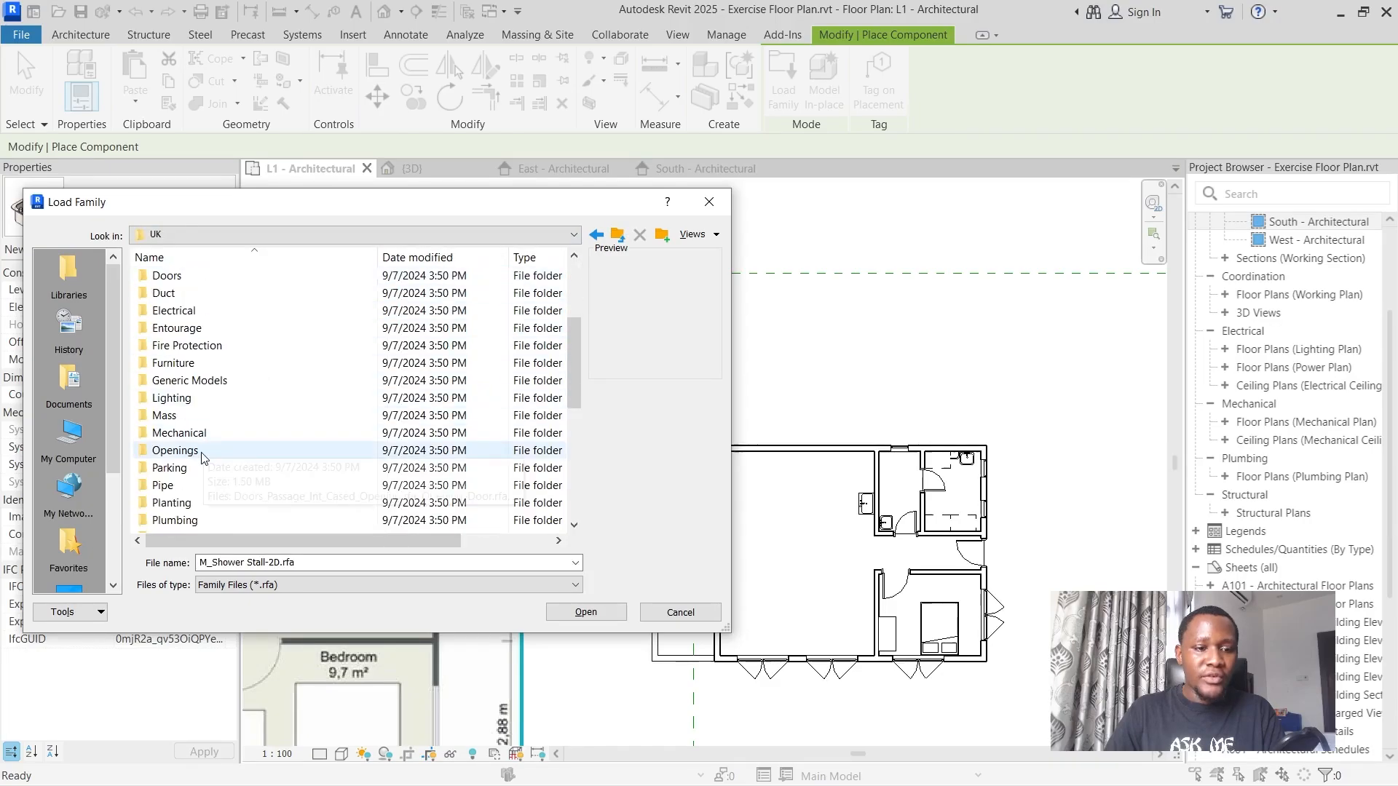
pyautogui.doubleClick(198, 519)
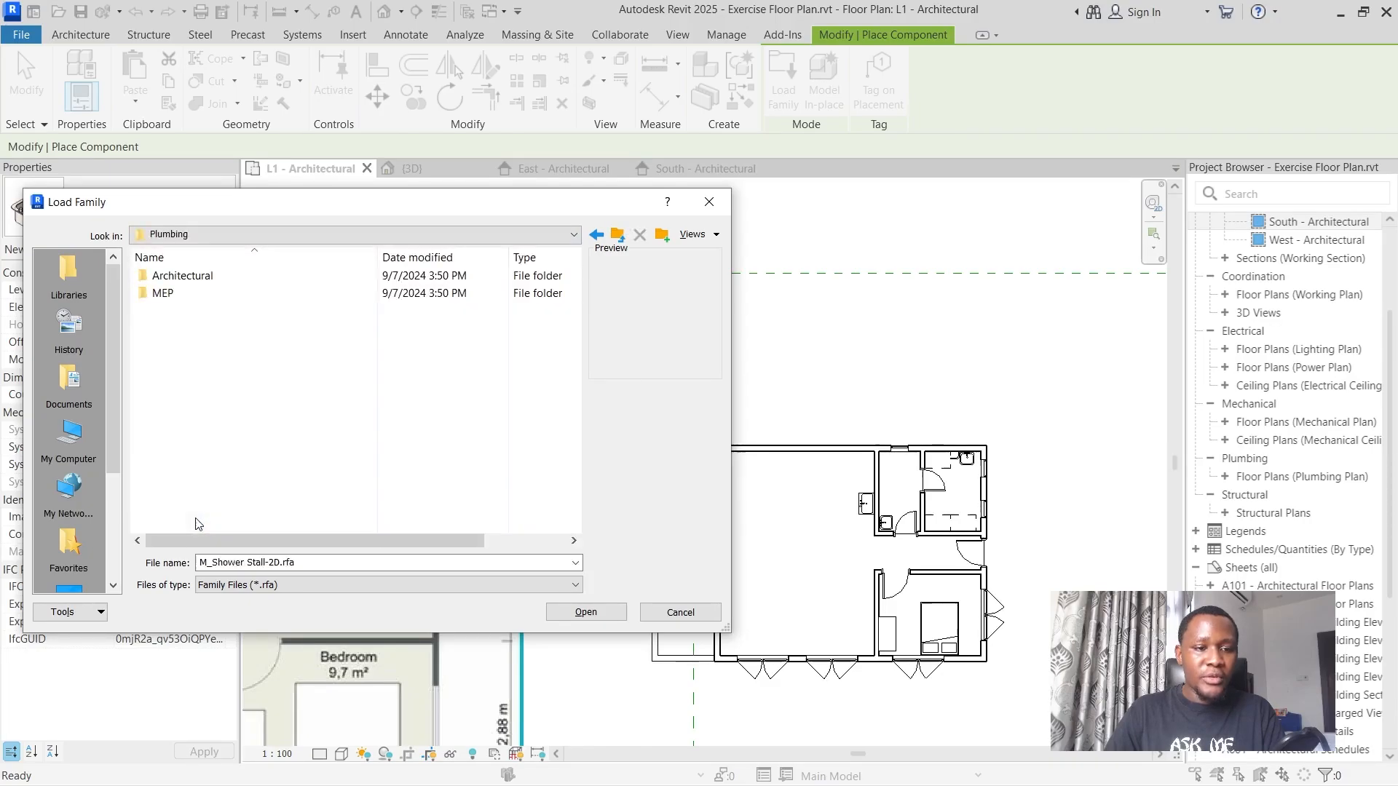
pyautogui.doubleClick(184, 276)
pyautogui.doubleClick(185, 292)
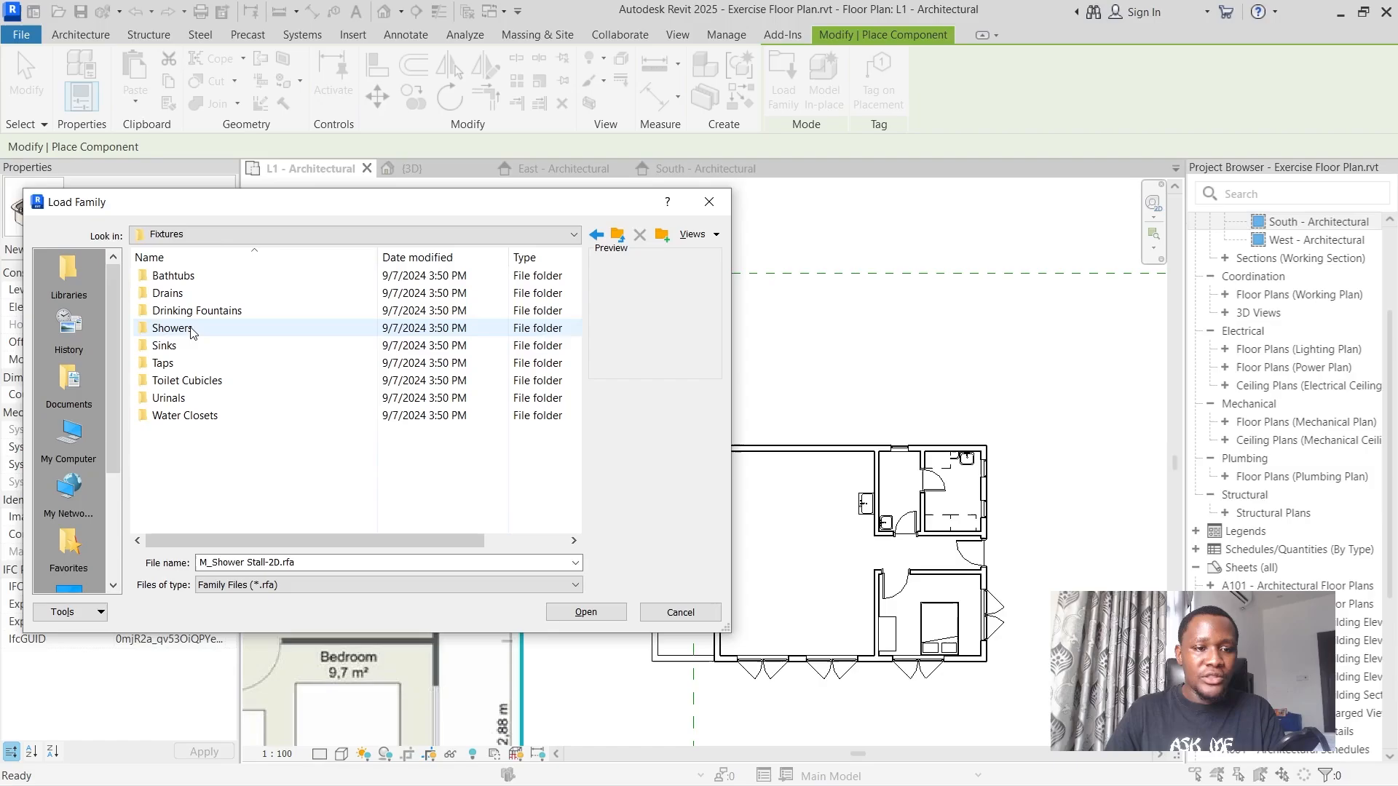
pyautogui.doubleClick(191, 329)
# Preview the UK shower families and load Plumbing_Fixtures_Shower_Tray_Corner_Bevel.rfa into the project.
pyautogui.click(243, 276)
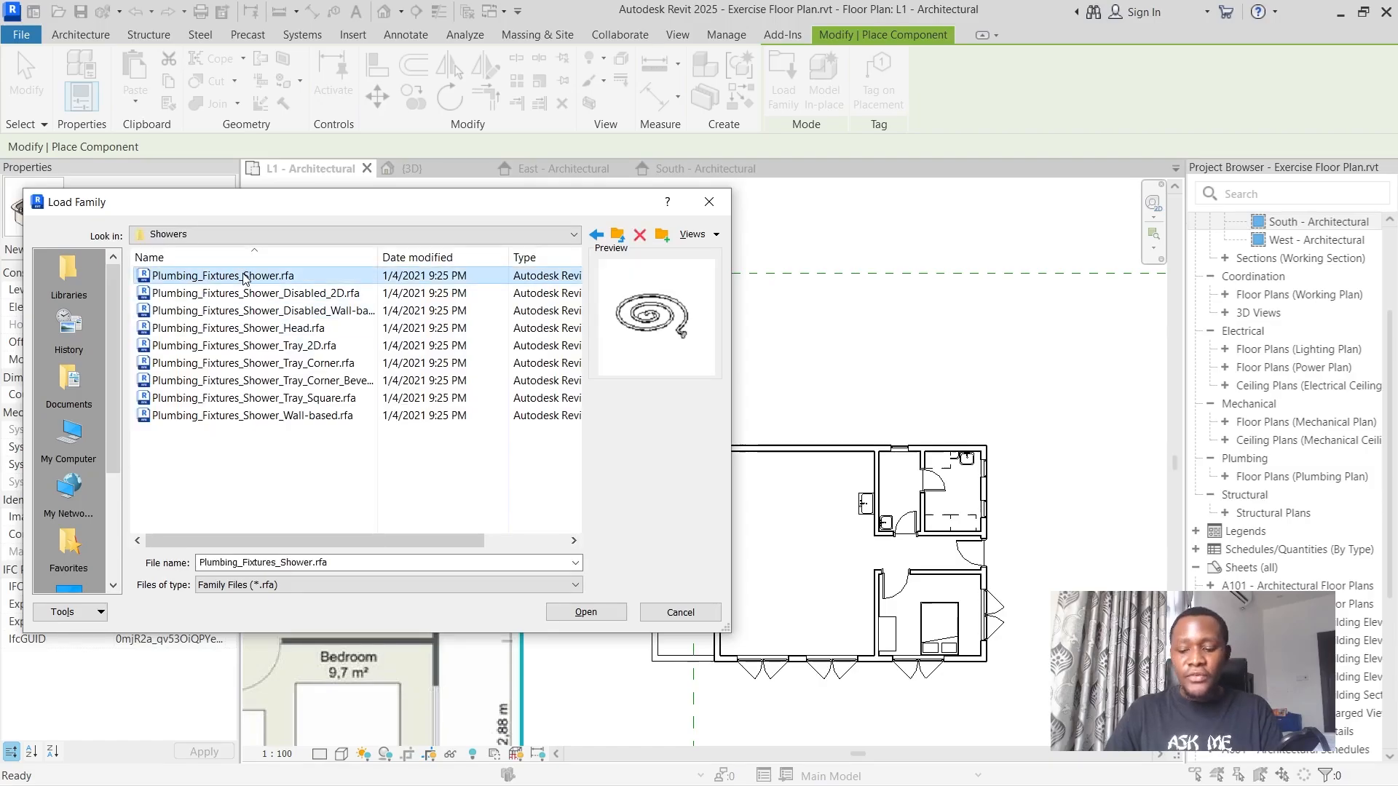
pyautogui.press('Down')
pyautogui.press('Down')
pyautogui.press('Down')
pyautogui.press('Down')
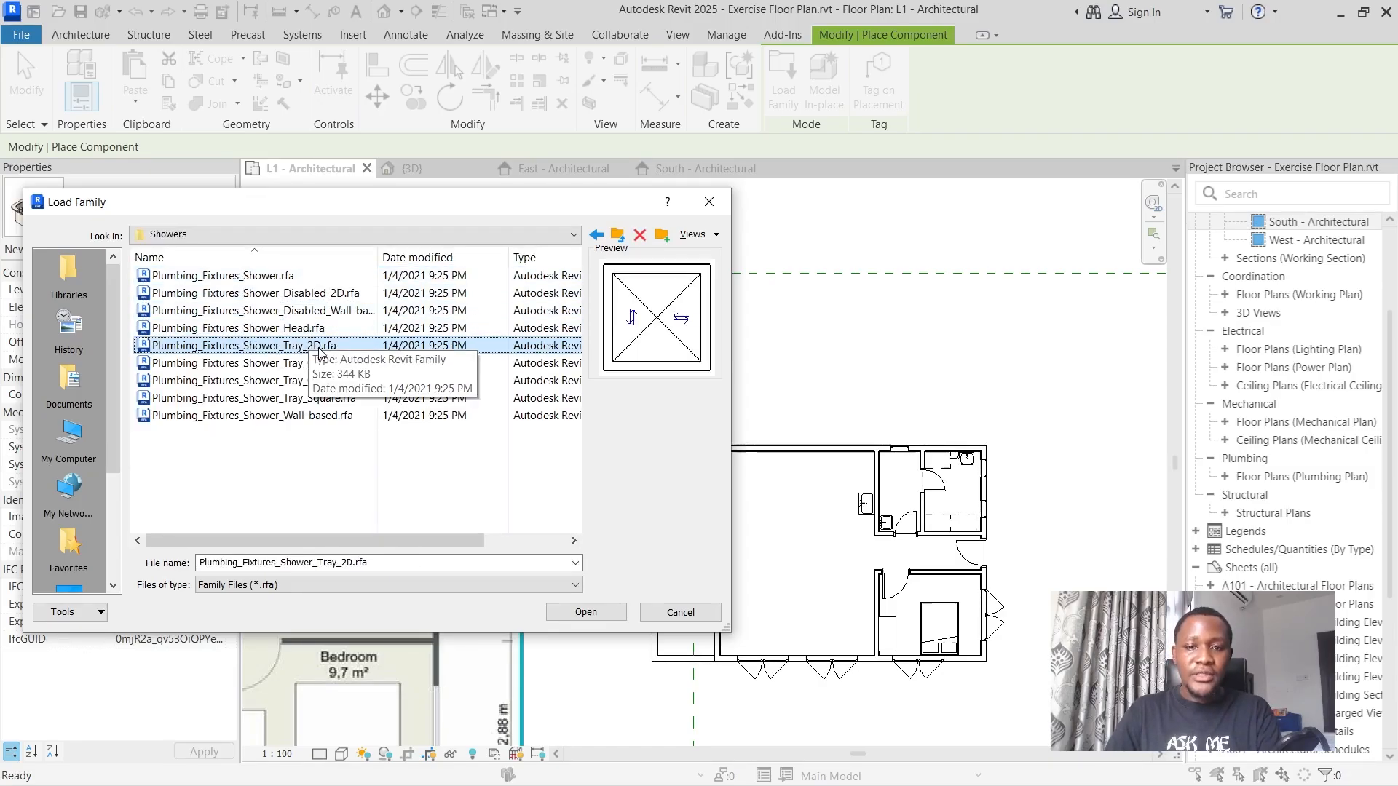
pyautogui.press('Down')
pyautogui.press('Down')
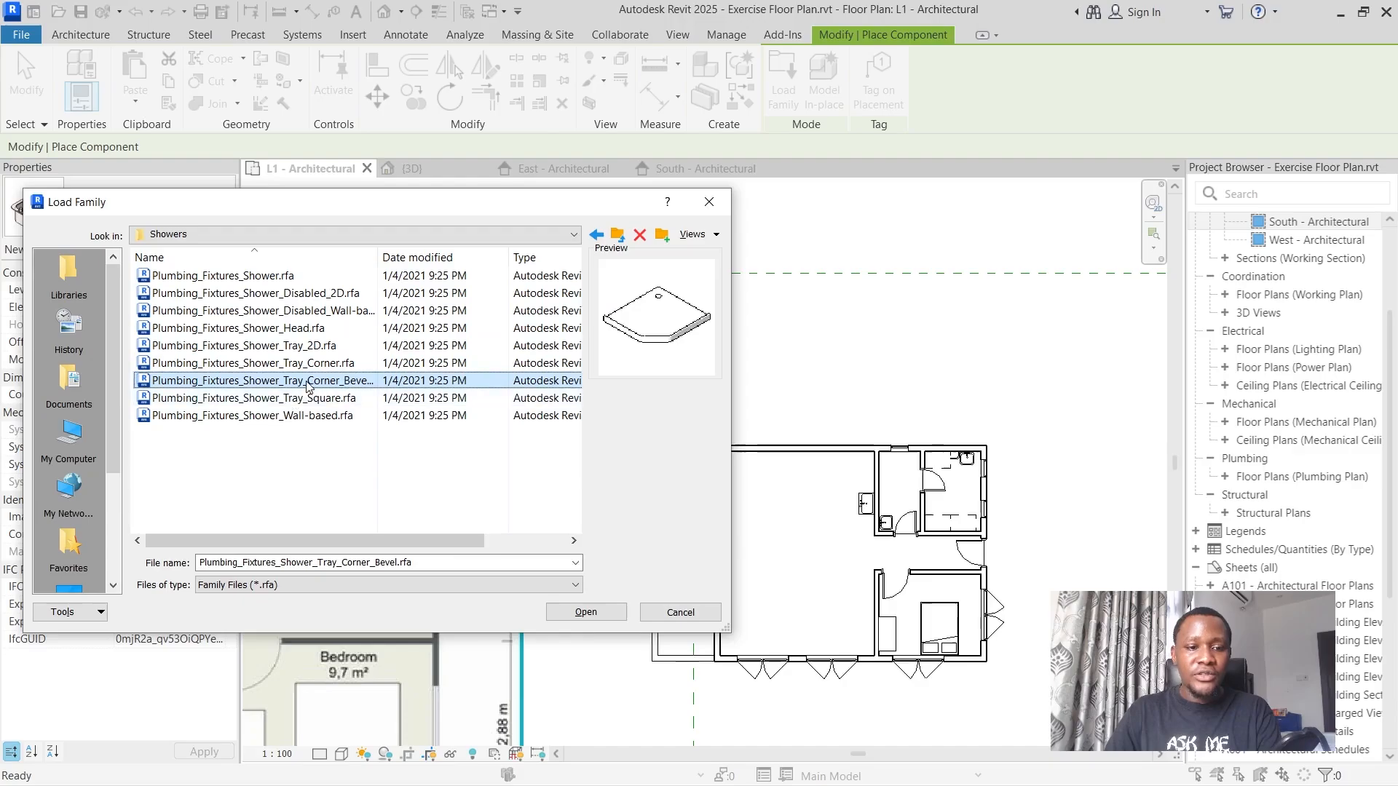
pyautogui.click(582, 611)
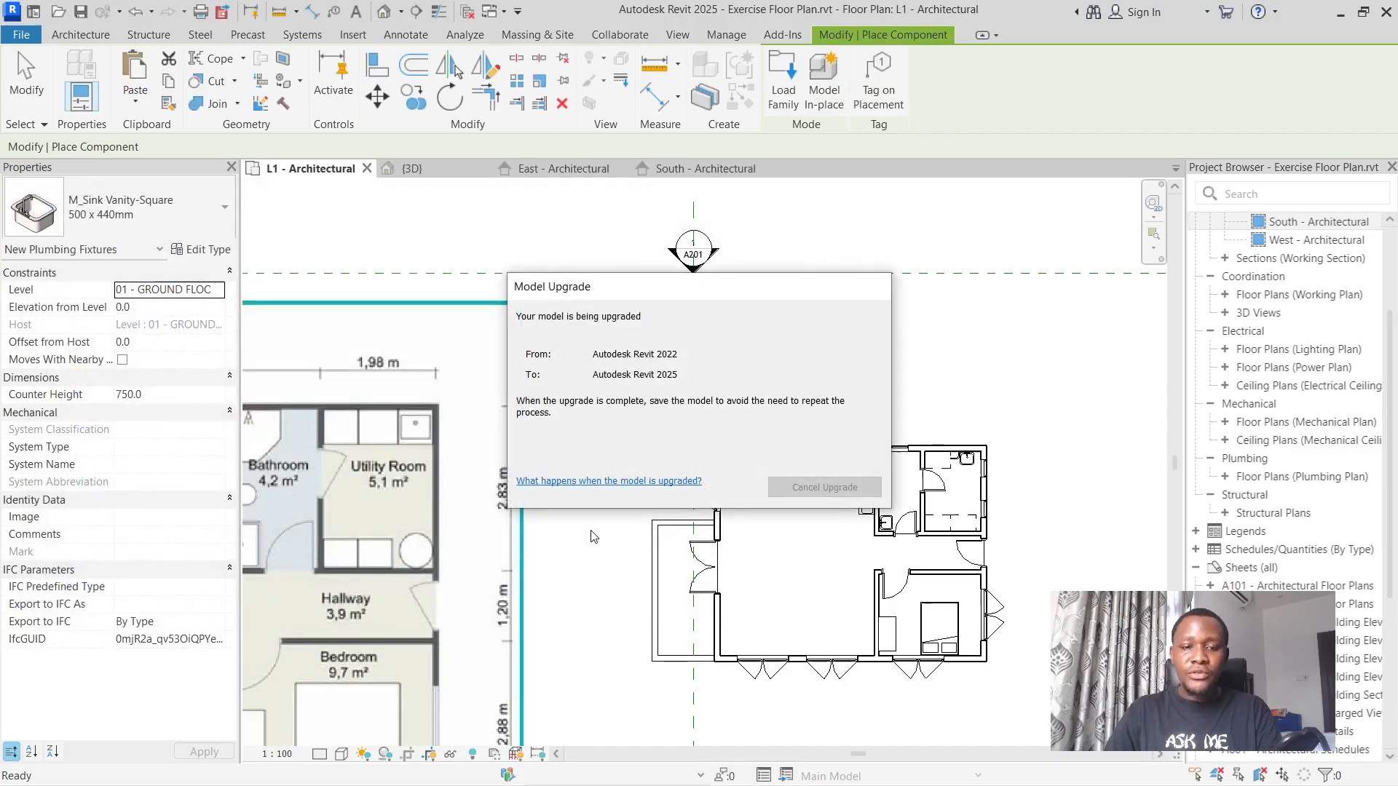
# Place one Porcelain_Shower_Tray in the bathroom just below the window and end the placement.
pyautogui.scroll(5, 899, 477)
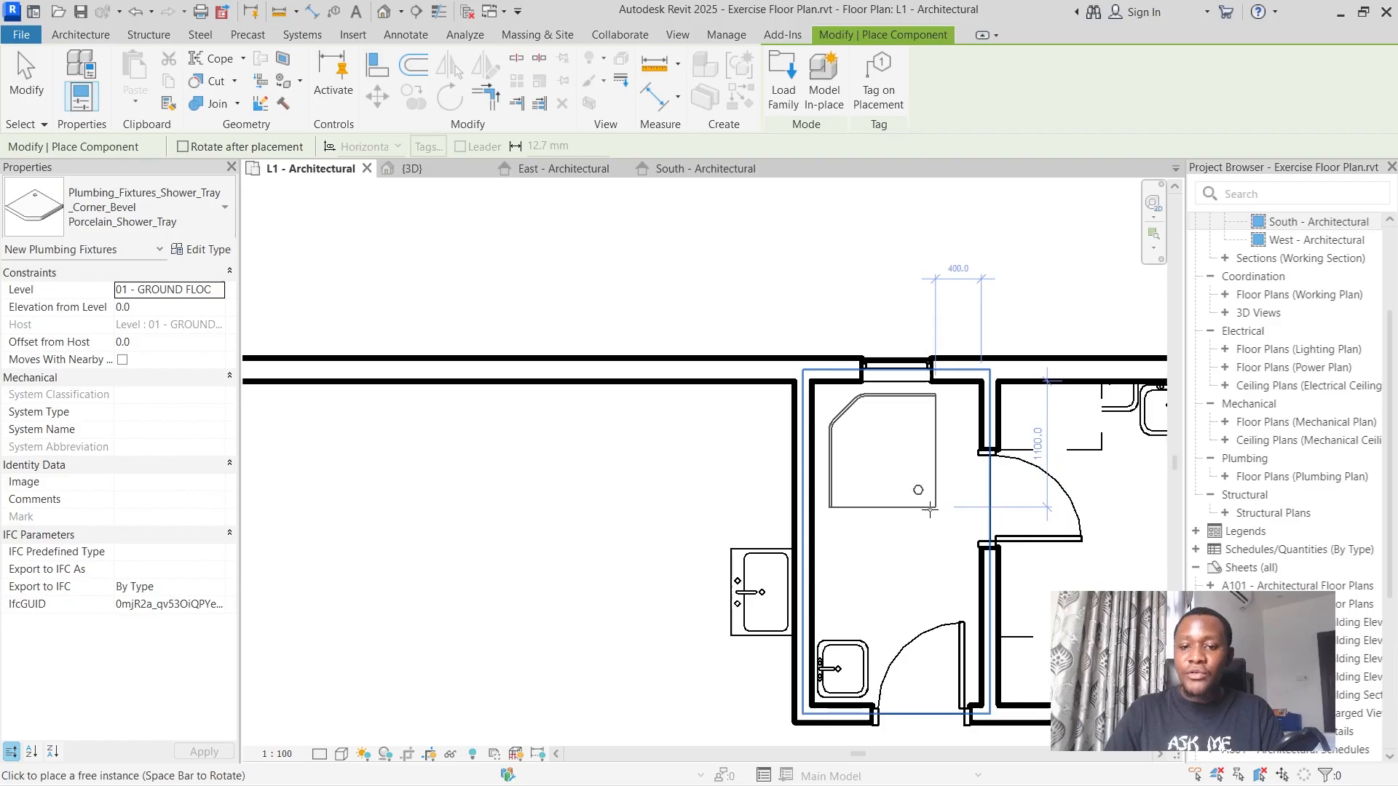
pyautogui.click(929, 510)
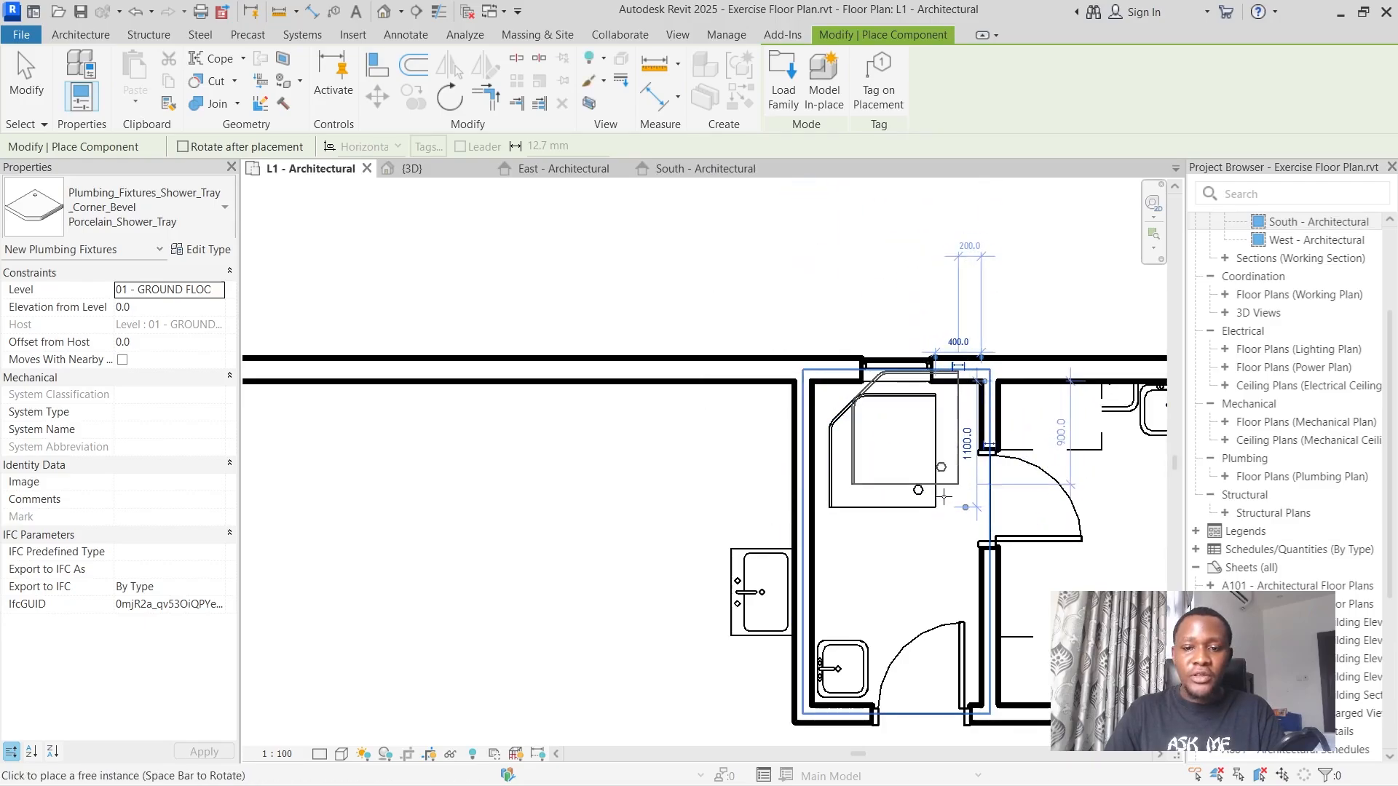
pyautogui.press('Escape')
pyautogui.press('Escape')
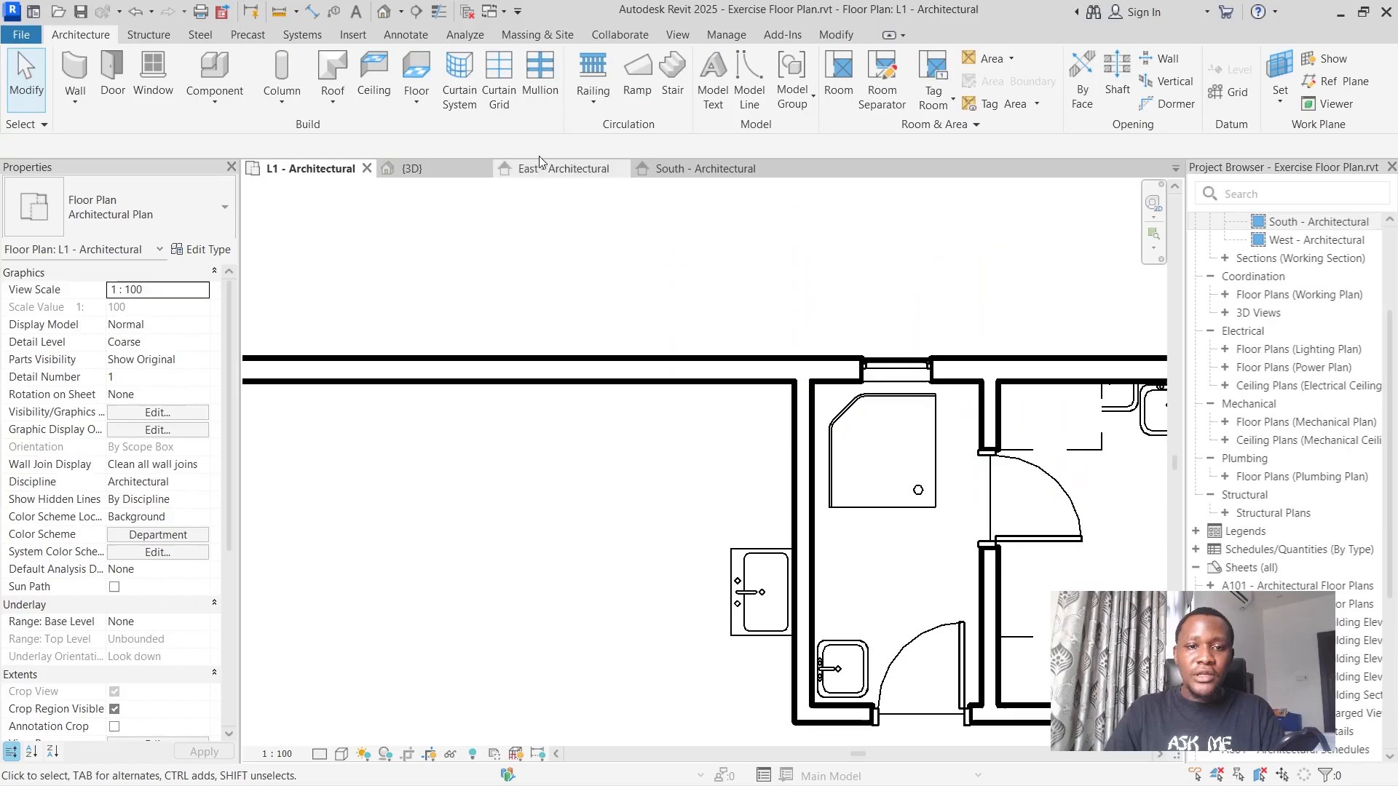
# Rotate the shower tray about 180° so its drain faces the corner between the window wall and the kitchen partition.
pyautogui.click(838, 434)
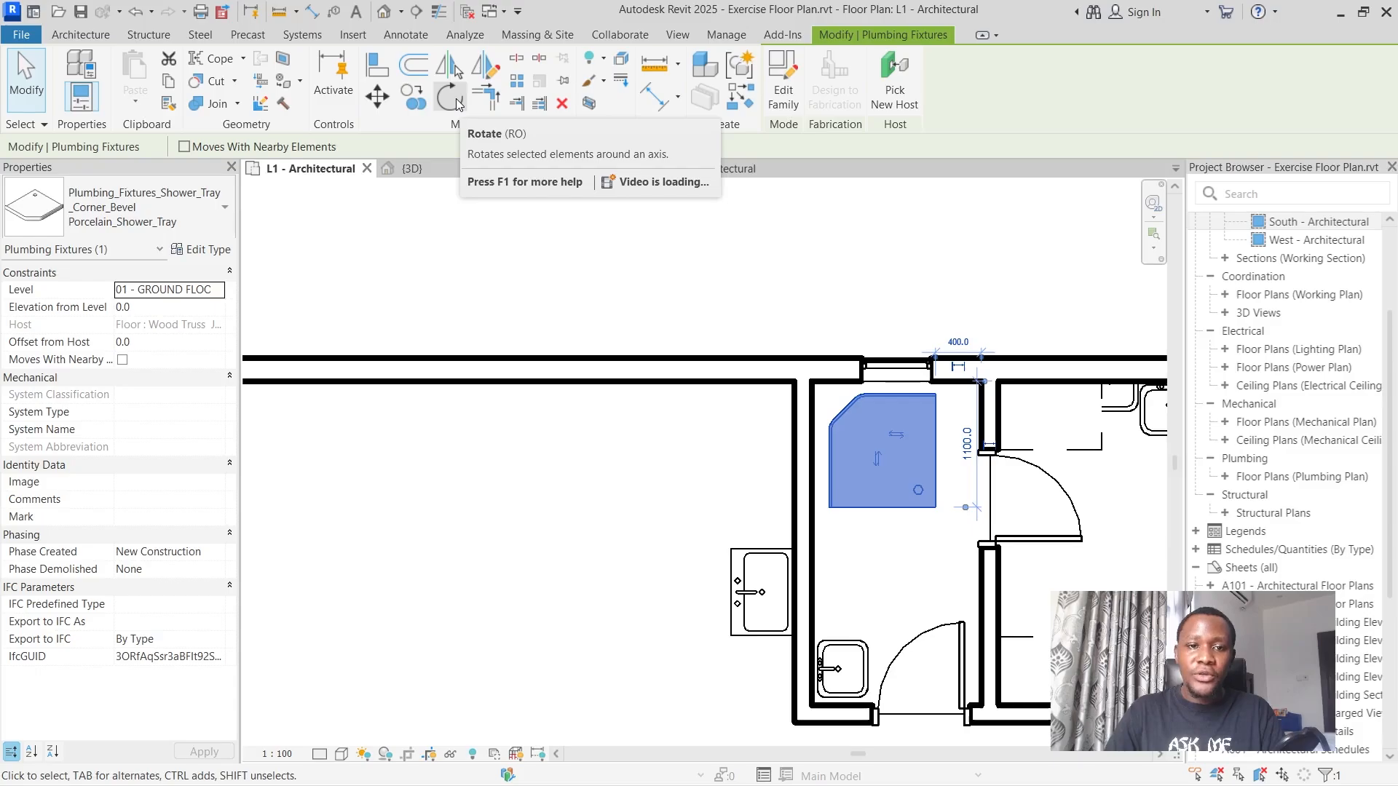
pyautogui.click(449, 97)
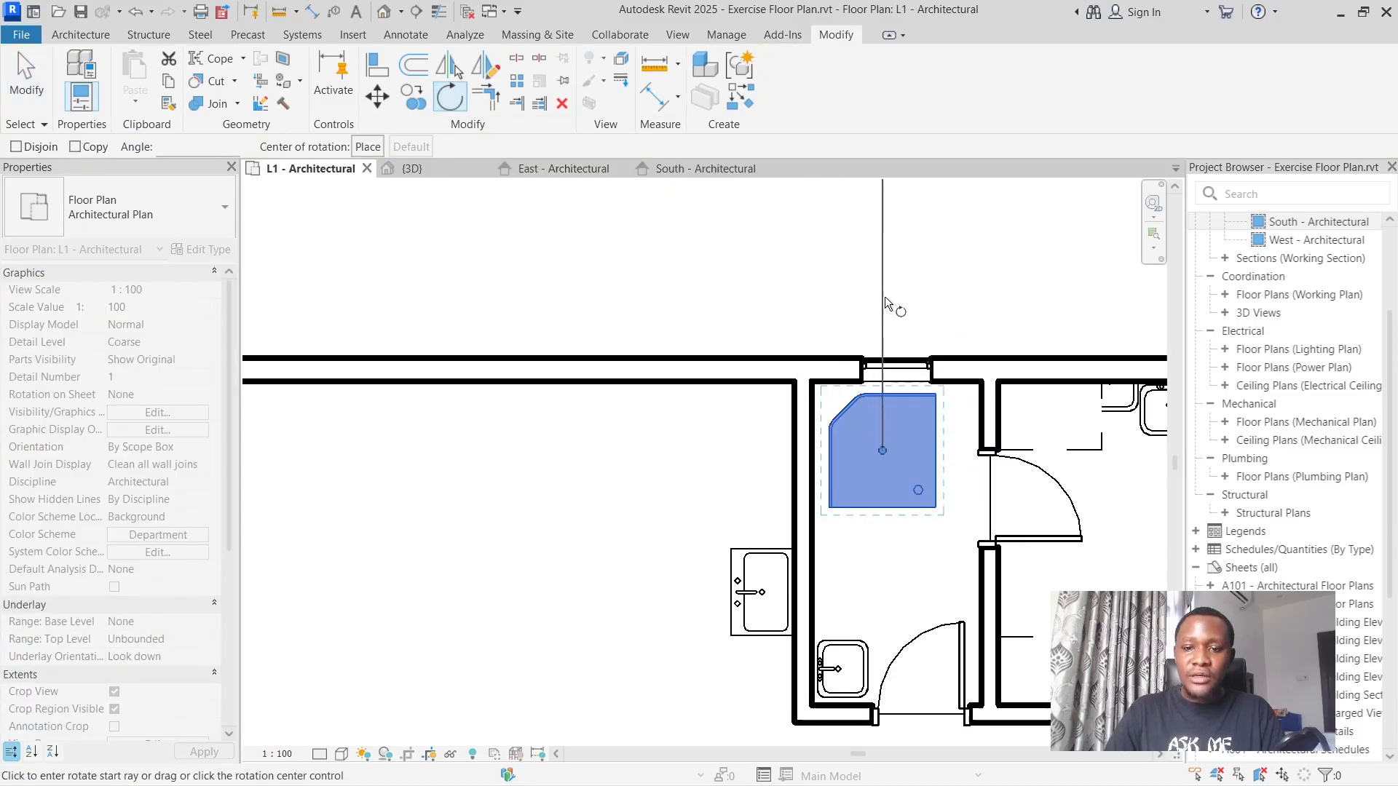
pyautogui.click(882, 642)
pyautogui.scroll(3, 882, 633)
pyautogui.scroll(-2, 867, 628)
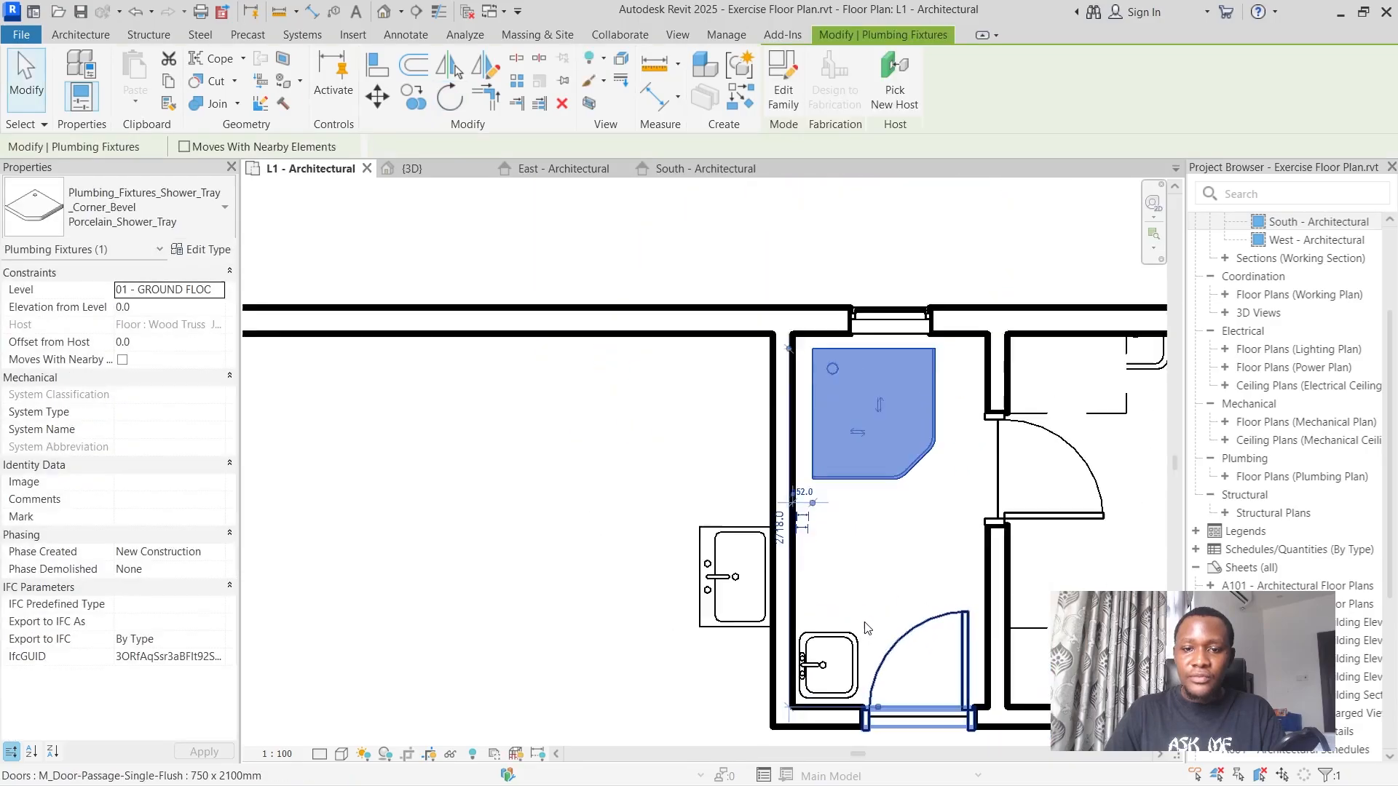
pyautogui.scroll(-1, 867, 627)
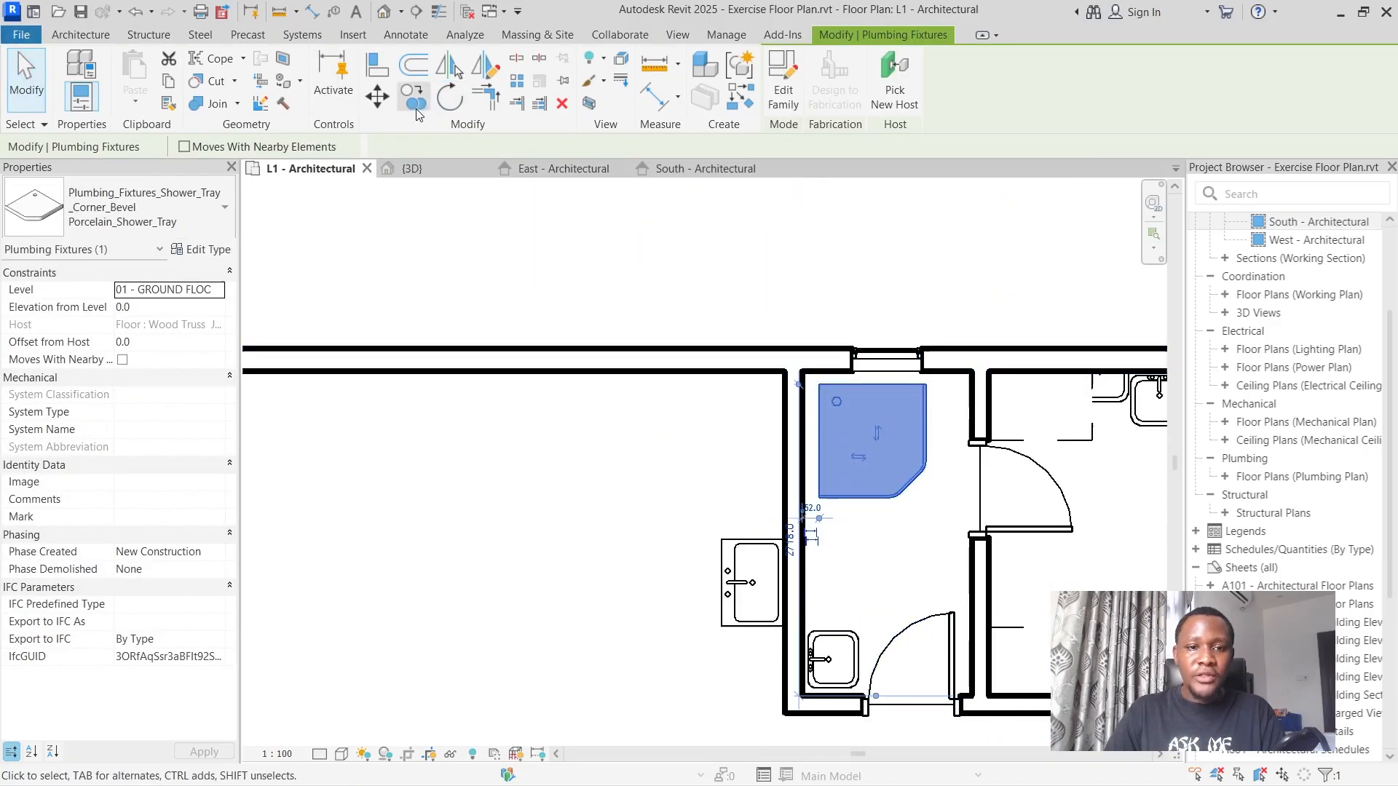
# Move the shower tray by its upper-left corner into the inner corner between the kitchen partition and the window wall.
pyautogui.click(377, 95)
pyautogui.scroll(4, 758, 295)
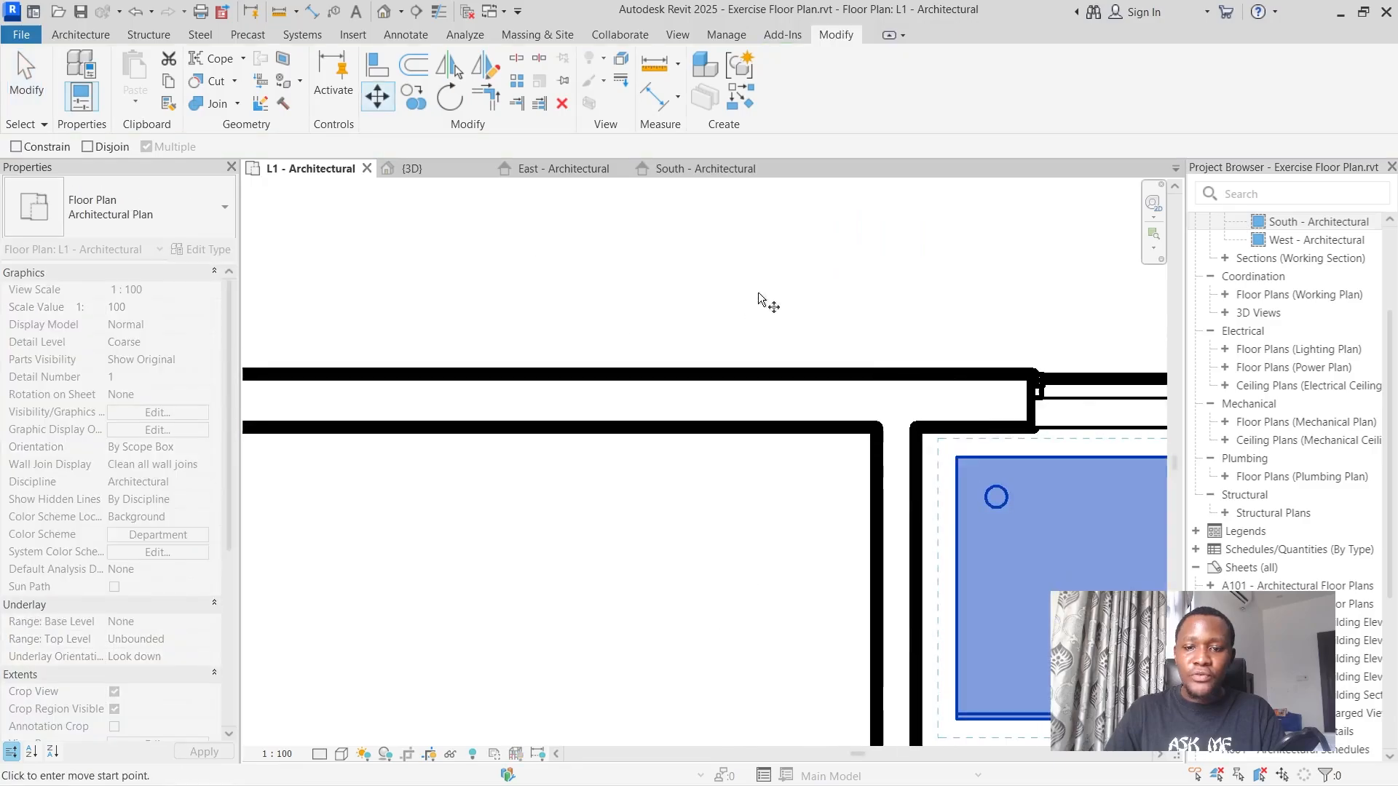
pyautogui.click(958, 460)
pyautogui.click(919, 434)
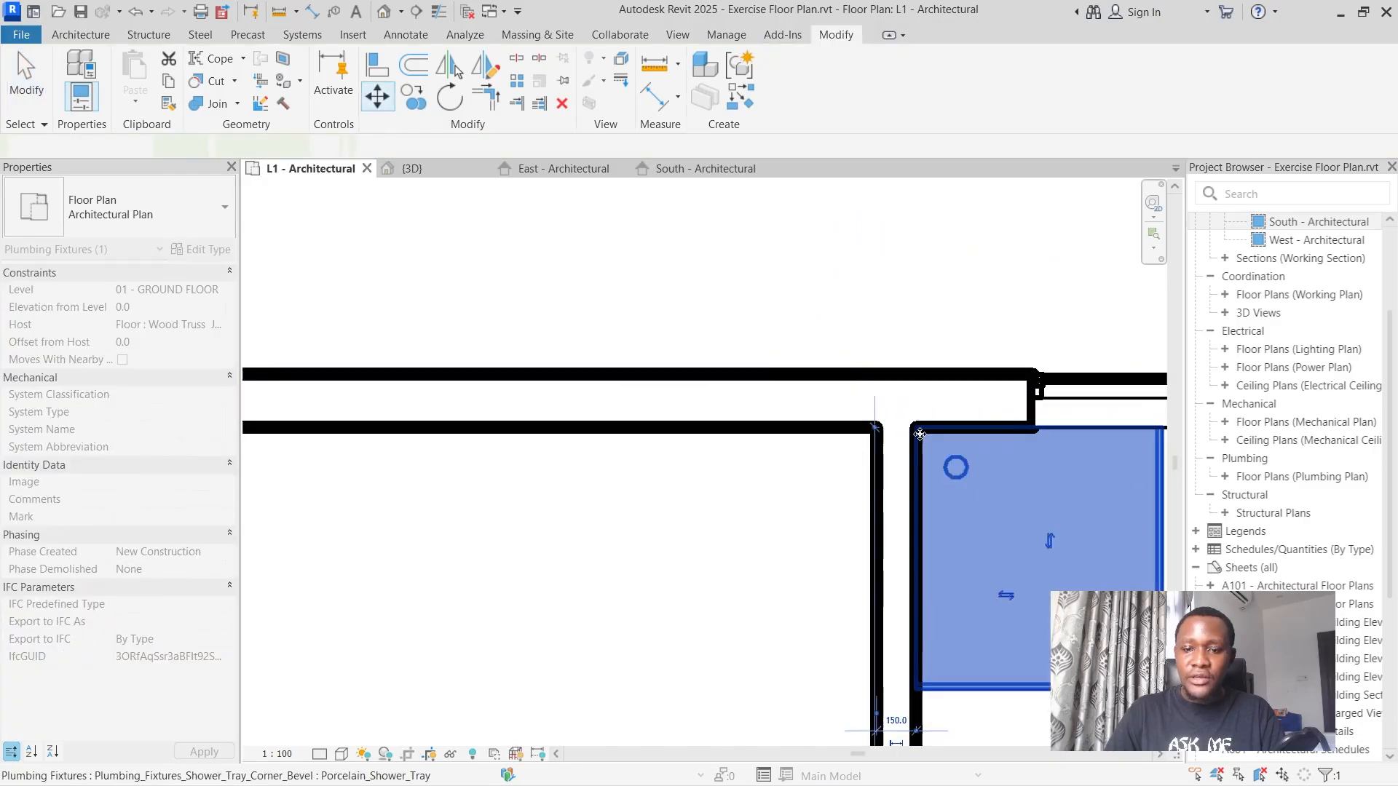
pyautogui.scroll(-4, 919, 434)
pyautogui.click(844, 329)
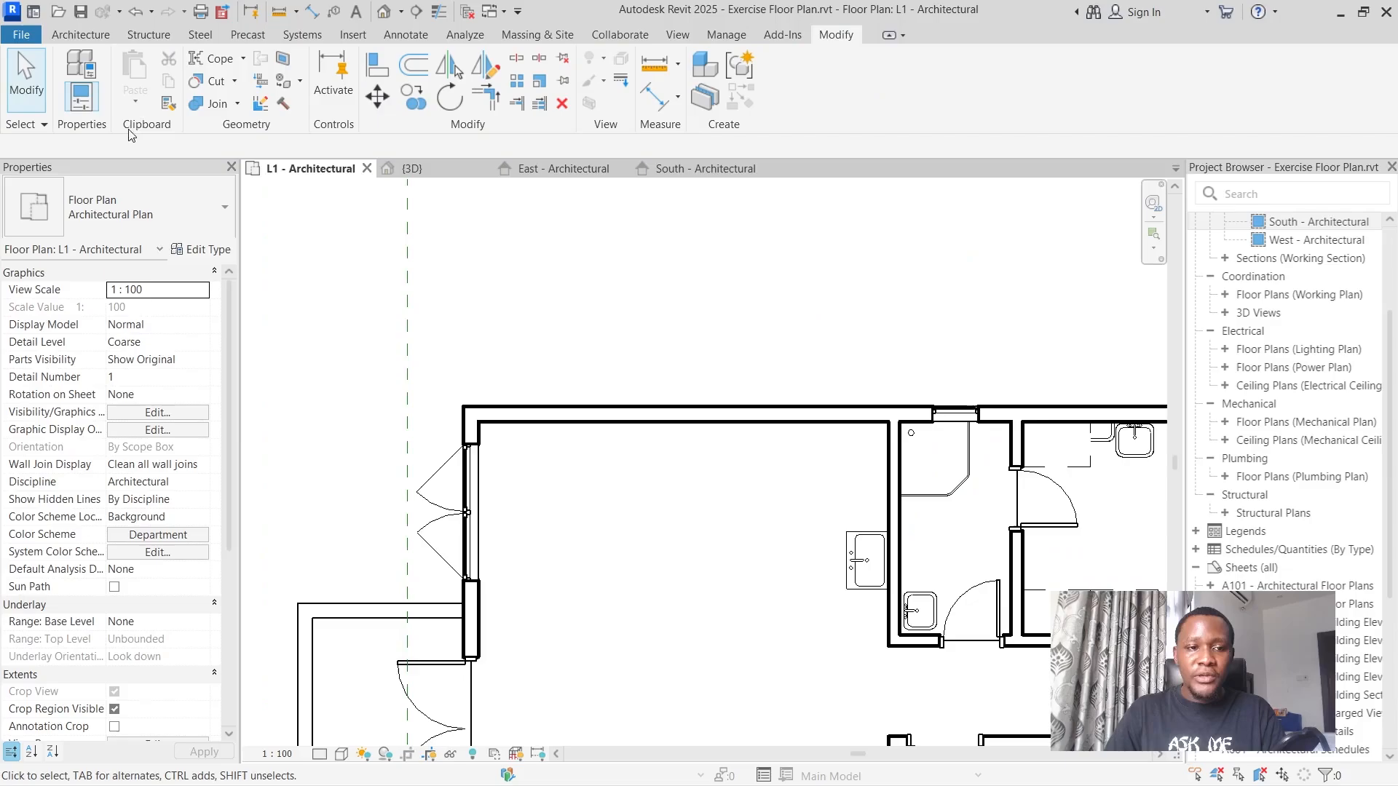
# Start placing a component and browse the family library from Showers to the Water Closets folder under Fixtures.
pyautogui.scroll(-5, 698, 364)
pyautogui.scroll(7, 453, 433)
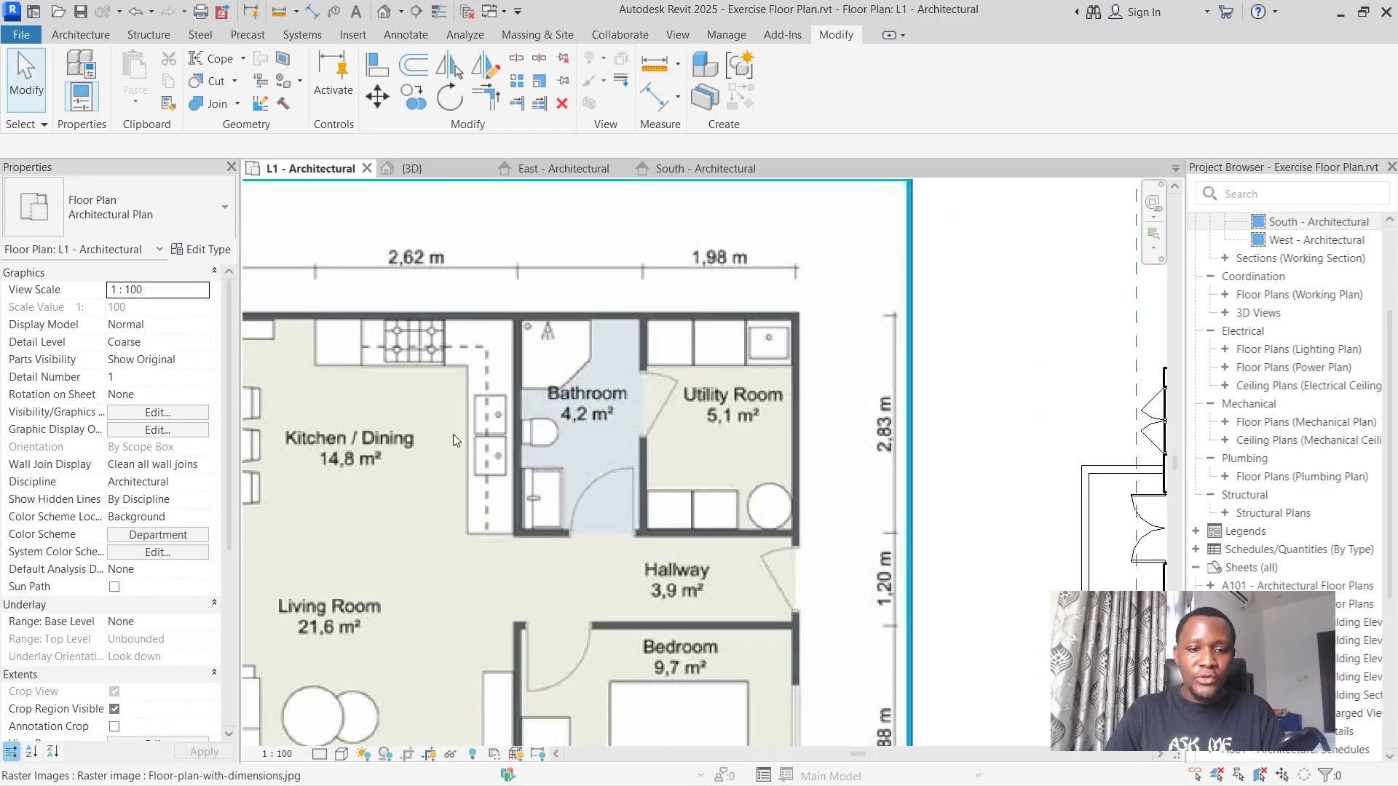
pyautogui.scroll(-6, 551, 437)
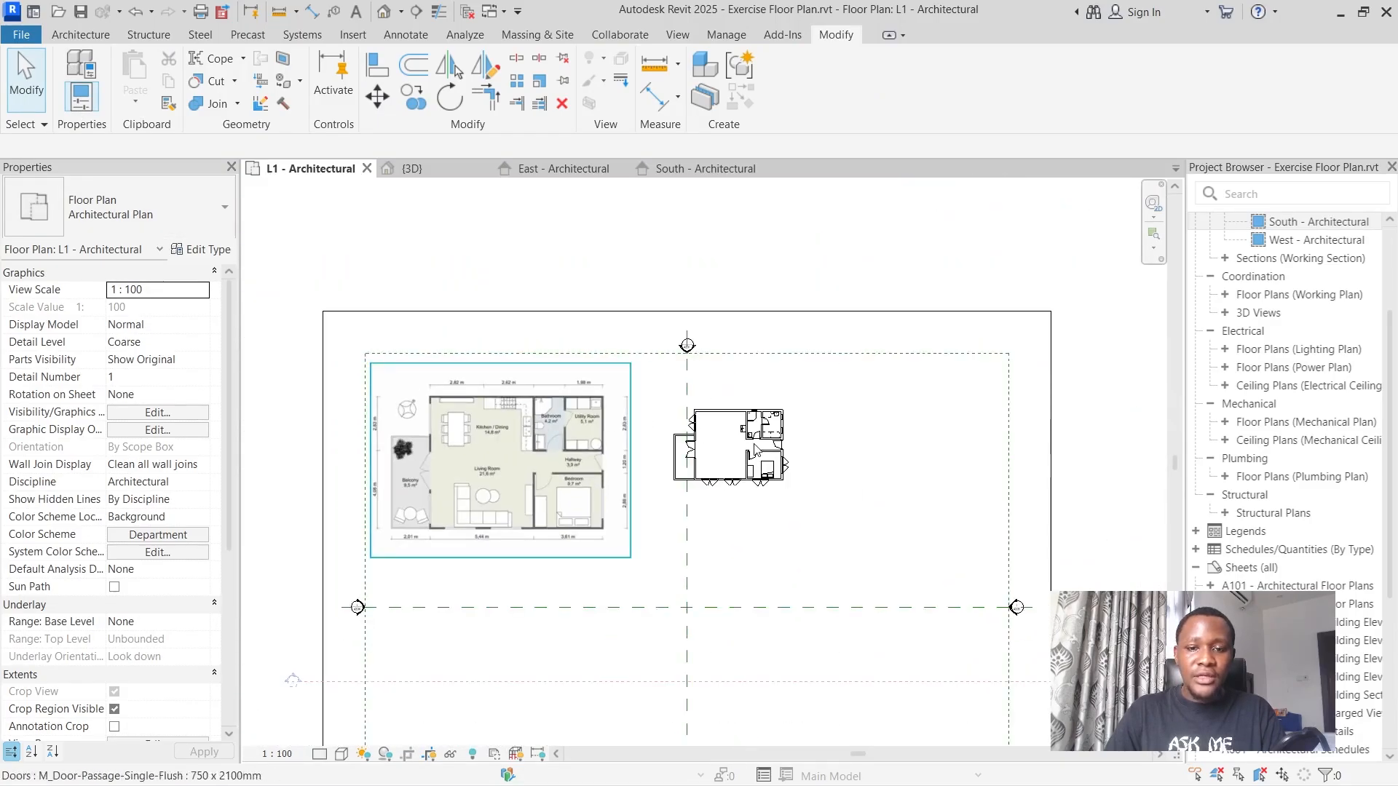
pyautogui.scroll(4, 776, 470)
pyautogui.scroll(3, 736, 358)
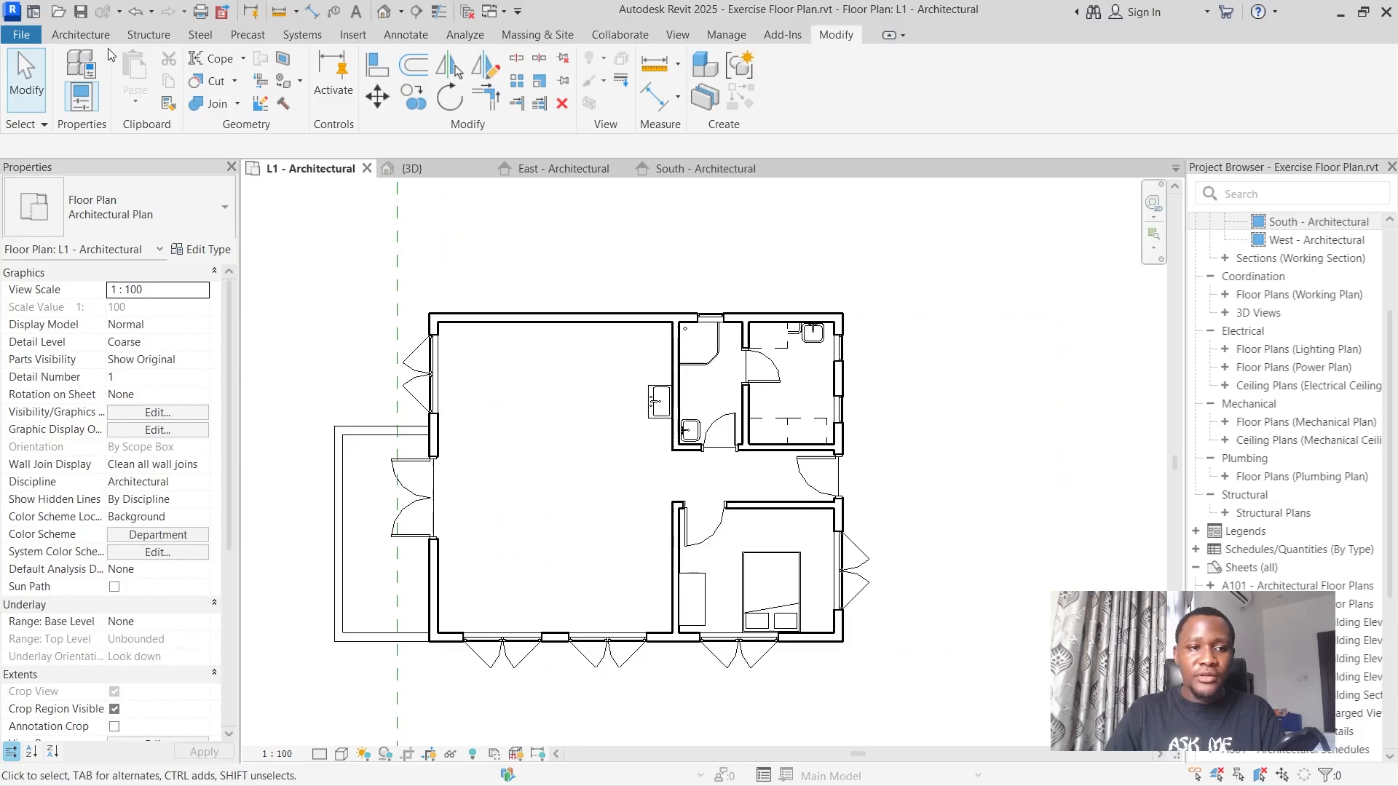
pyautogui.click(80, 34)
pyautogui.click(212, 69)
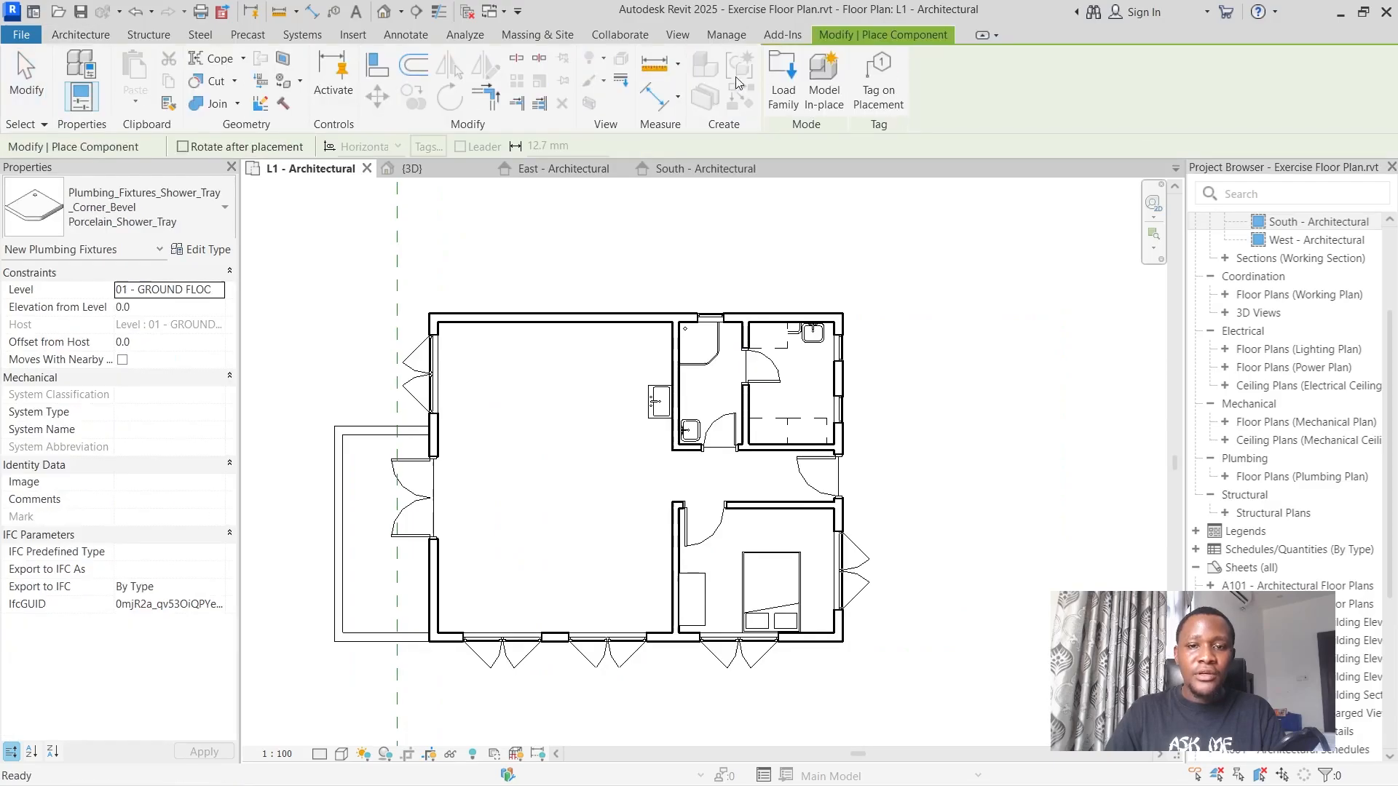
pyautogui.click(785, 81)
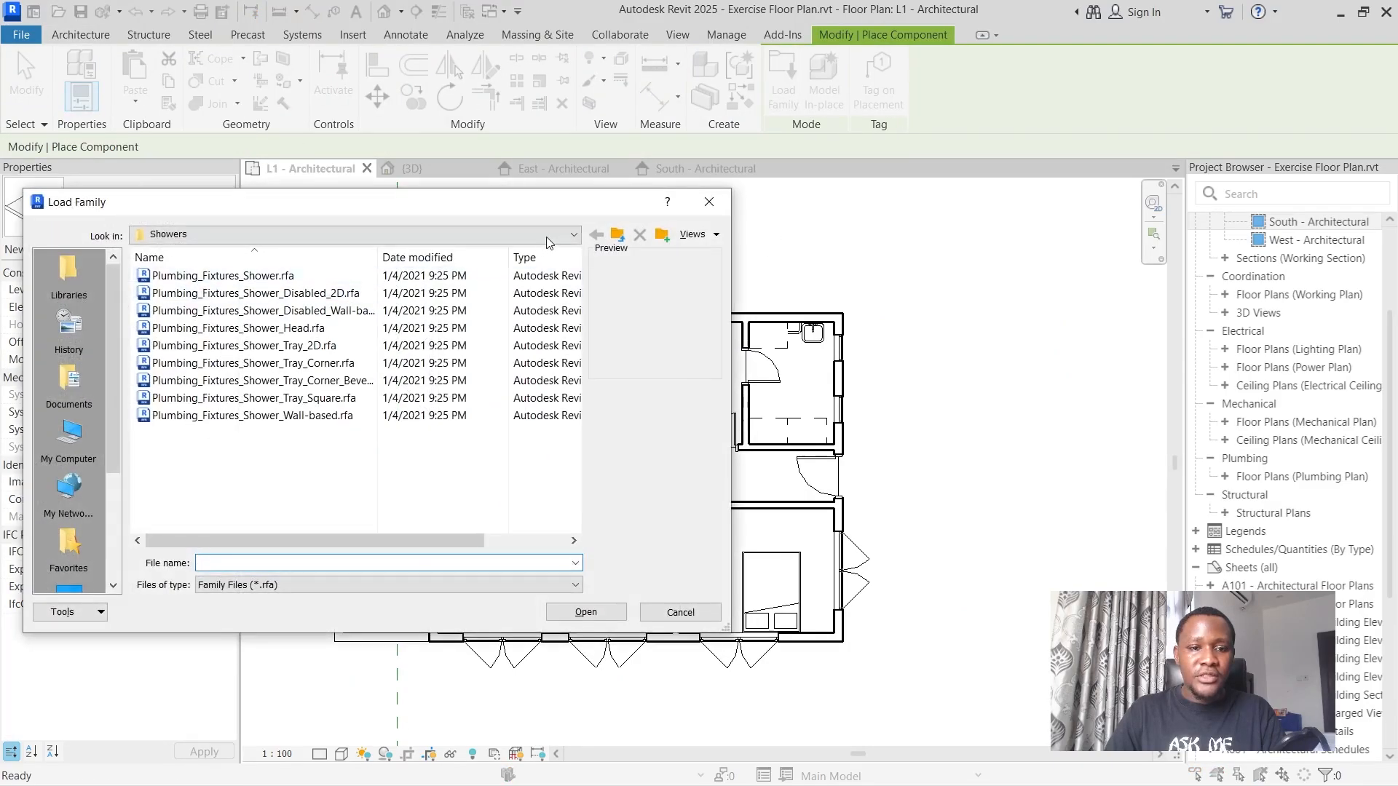
pyautogui.click(616, 234)
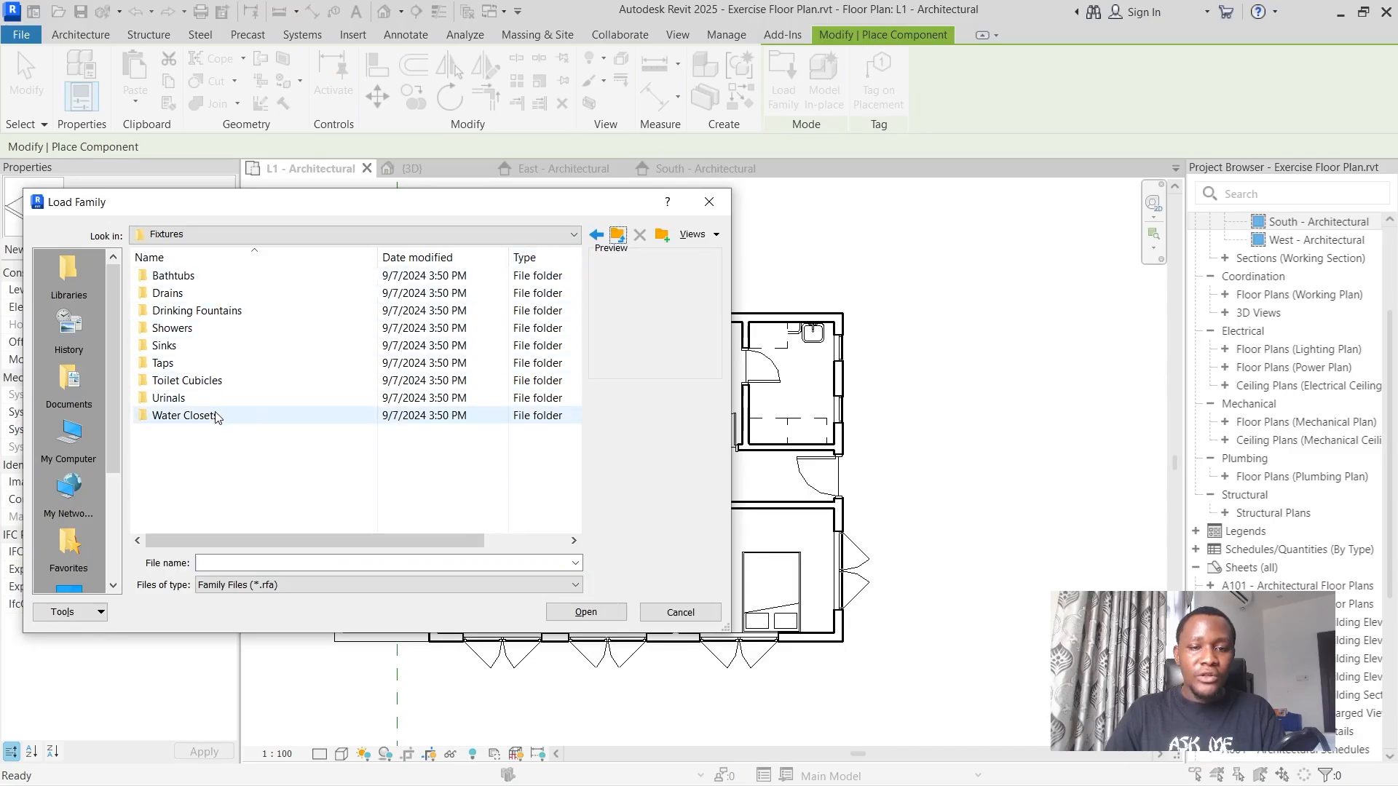
pyautogui.doubleClick(215, 416)
# Preview the water closet families and load Plumbing_Fixtures_WC_w-Cistern.rfa into the project.
pyautogui.click(233, 276)
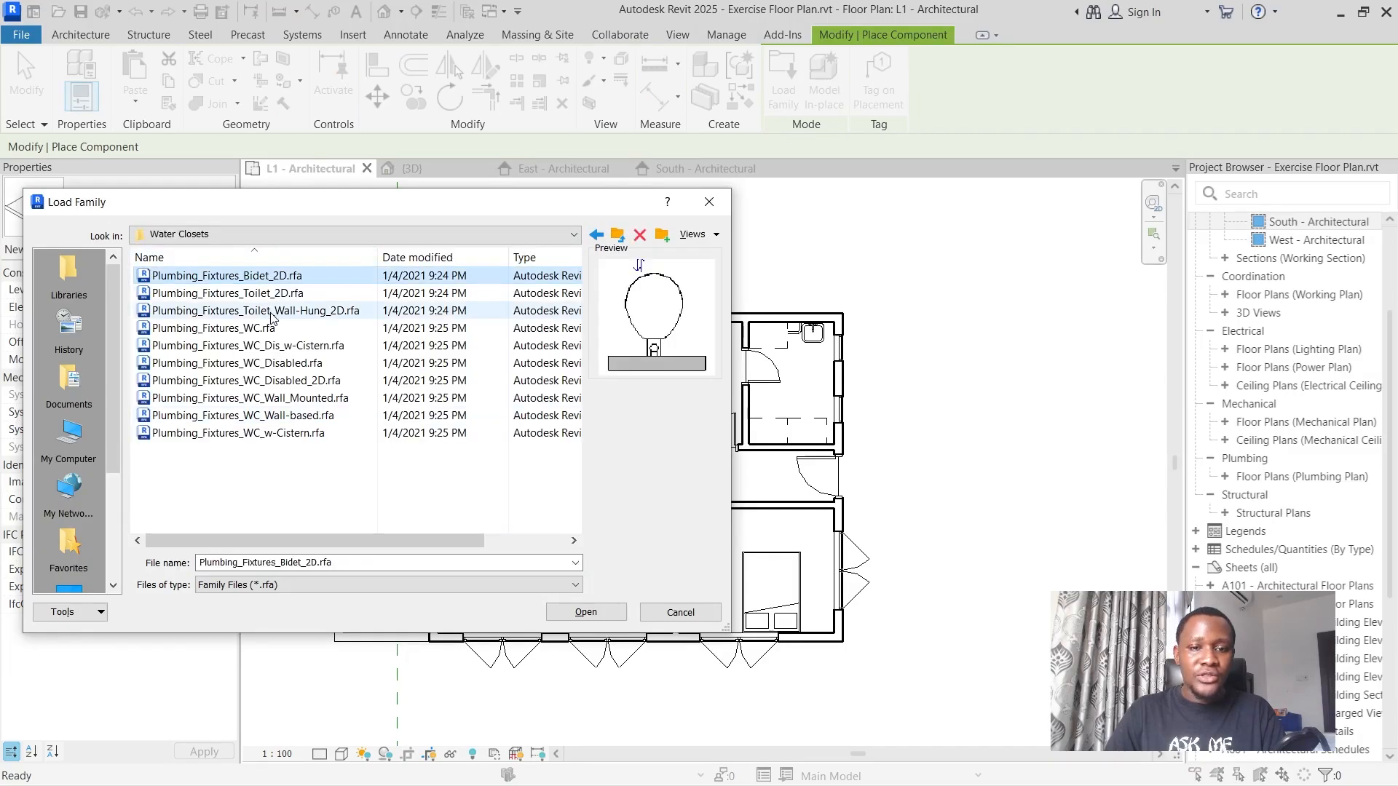
pyautogui.click(272, 312)
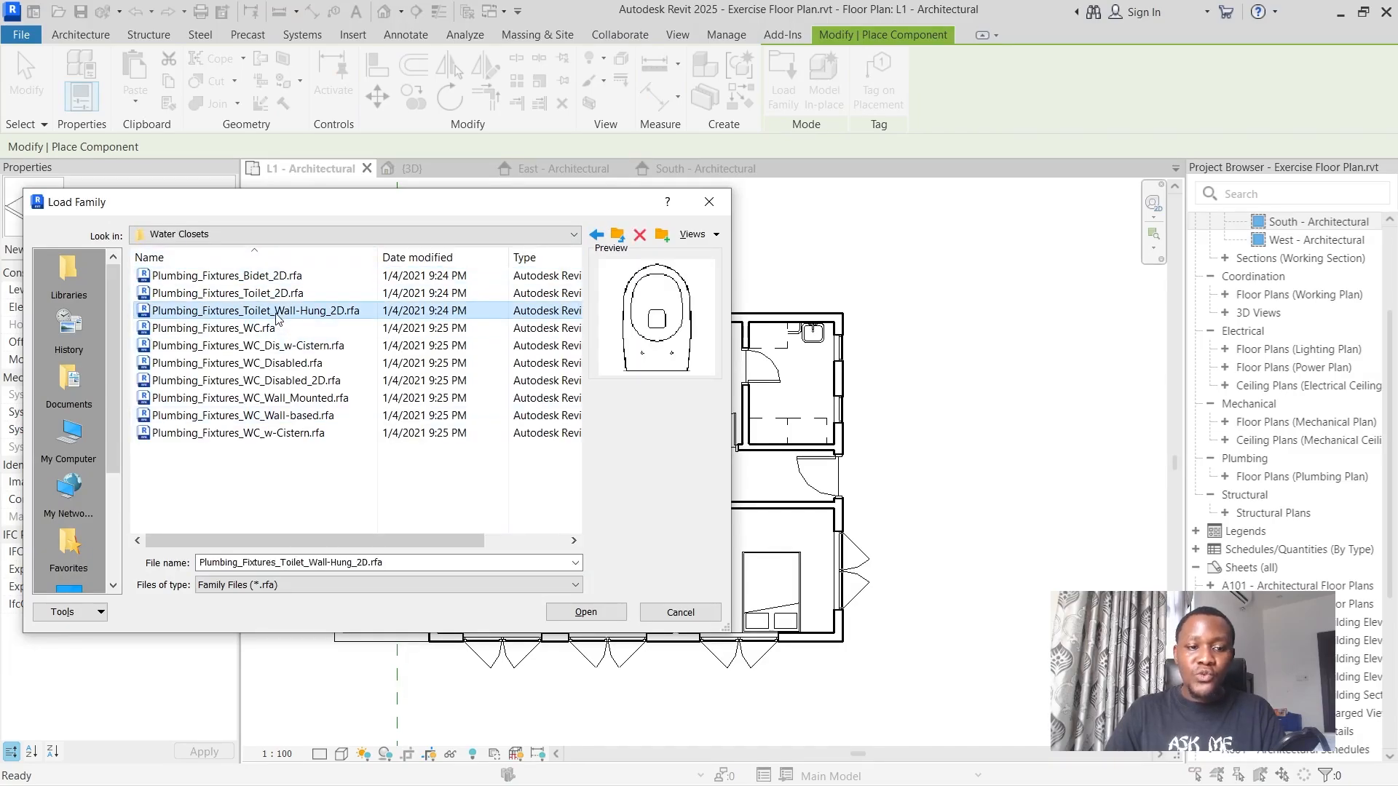
pyautogui.press('Down')
pyautogui.press('Down')
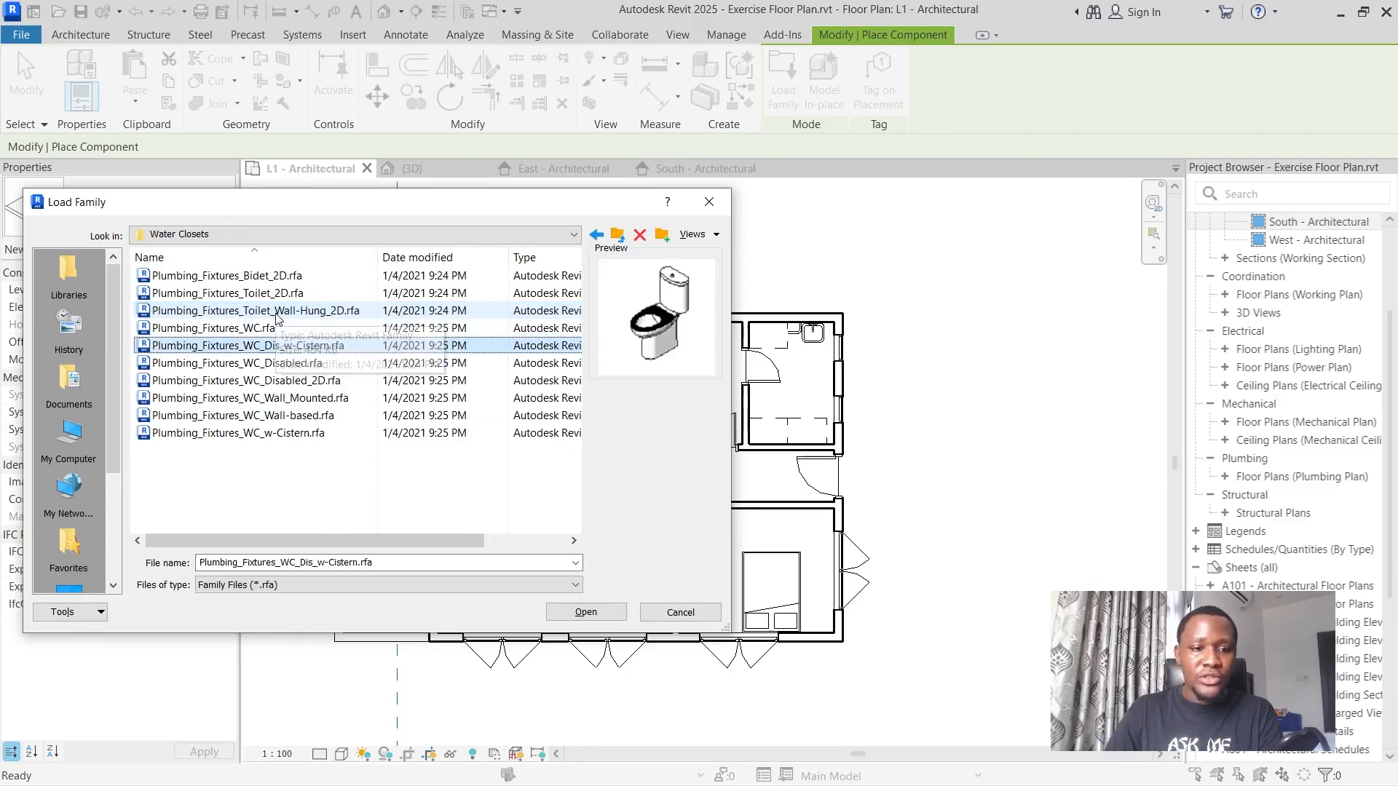
pyautogui.click(288, 415)
pyautogui.click(284, 399)
pyautogui.click(289, 436)
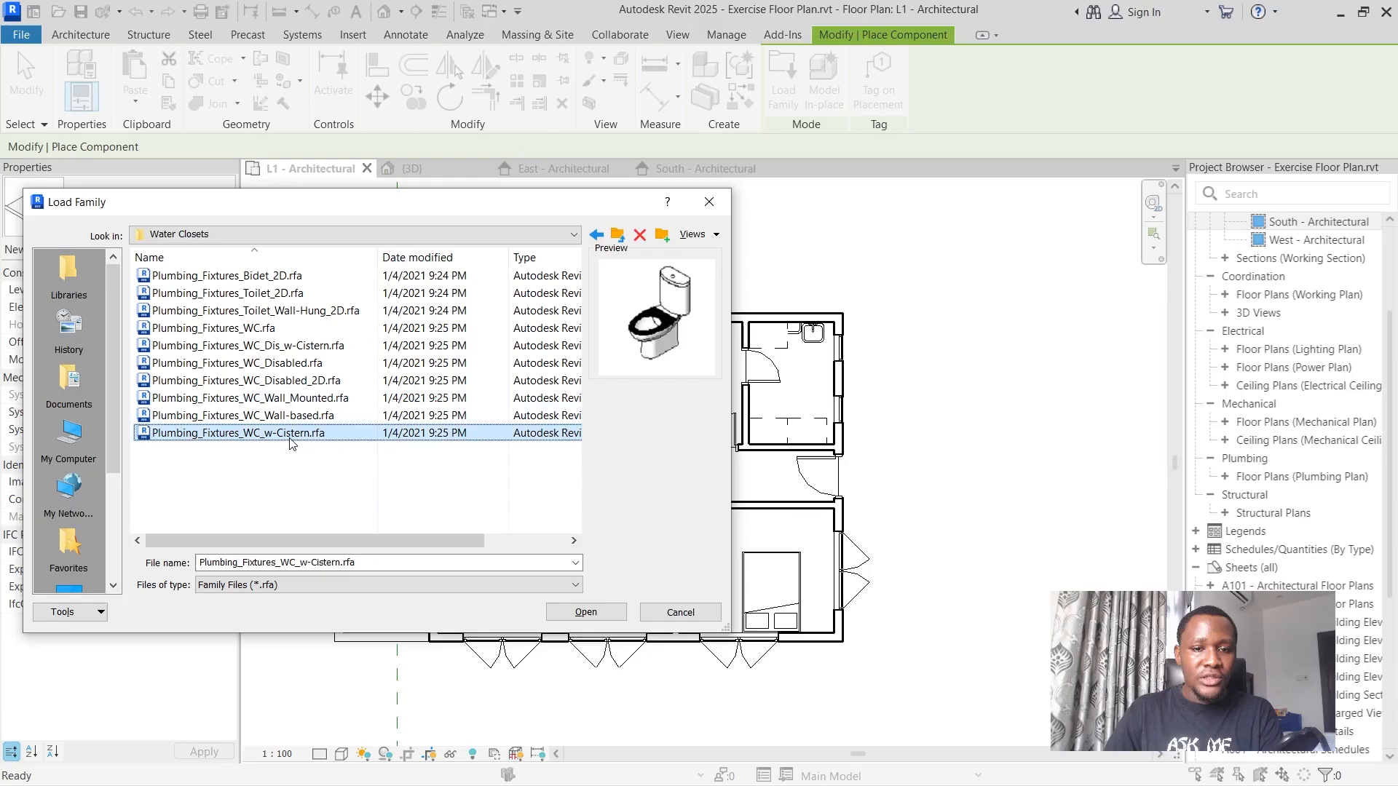
pyautogui.click(586, 612)
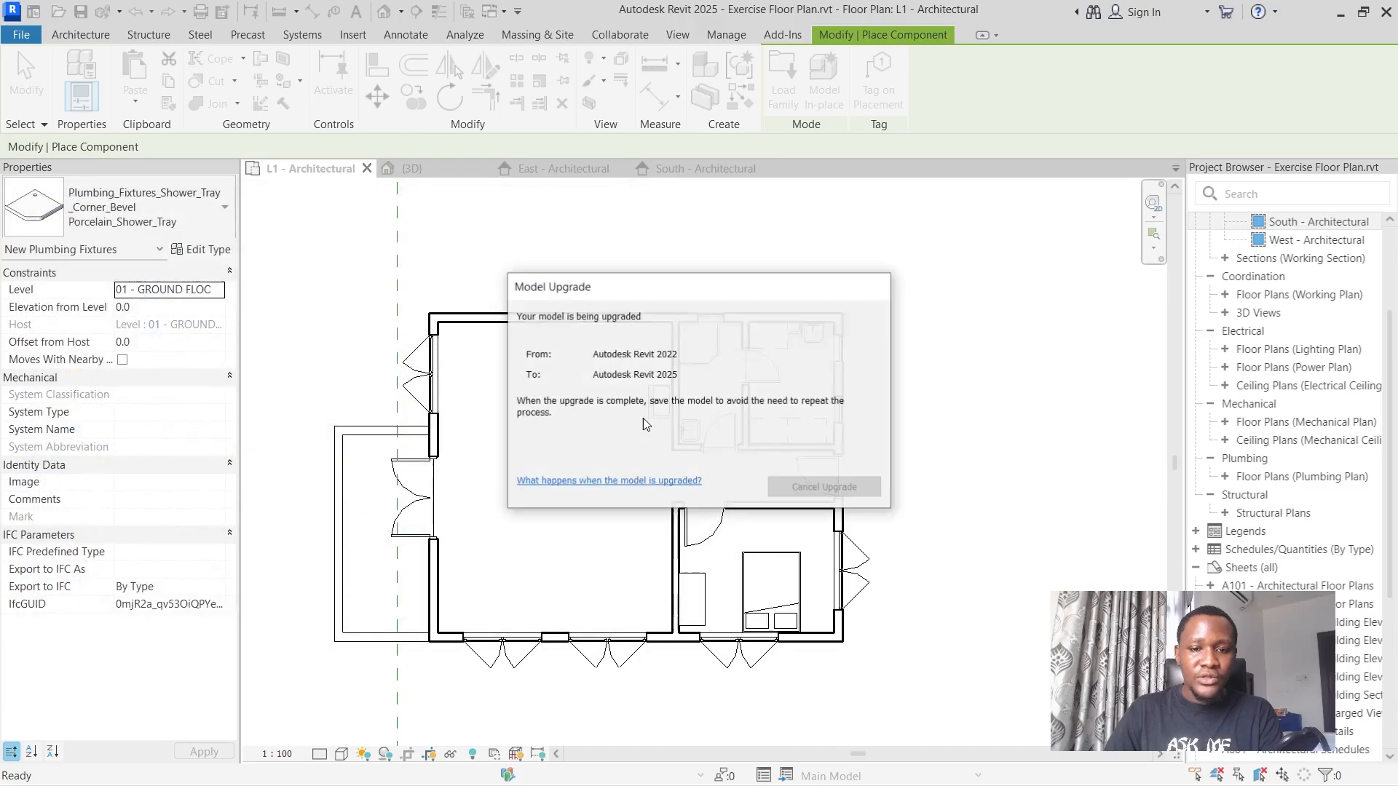
# Place one 540x360x820mm WC against the bathroom's kitchen partition between the shower tray and the washbasin, and end the placement.
pyautogui.scroll(5, 687, 391)
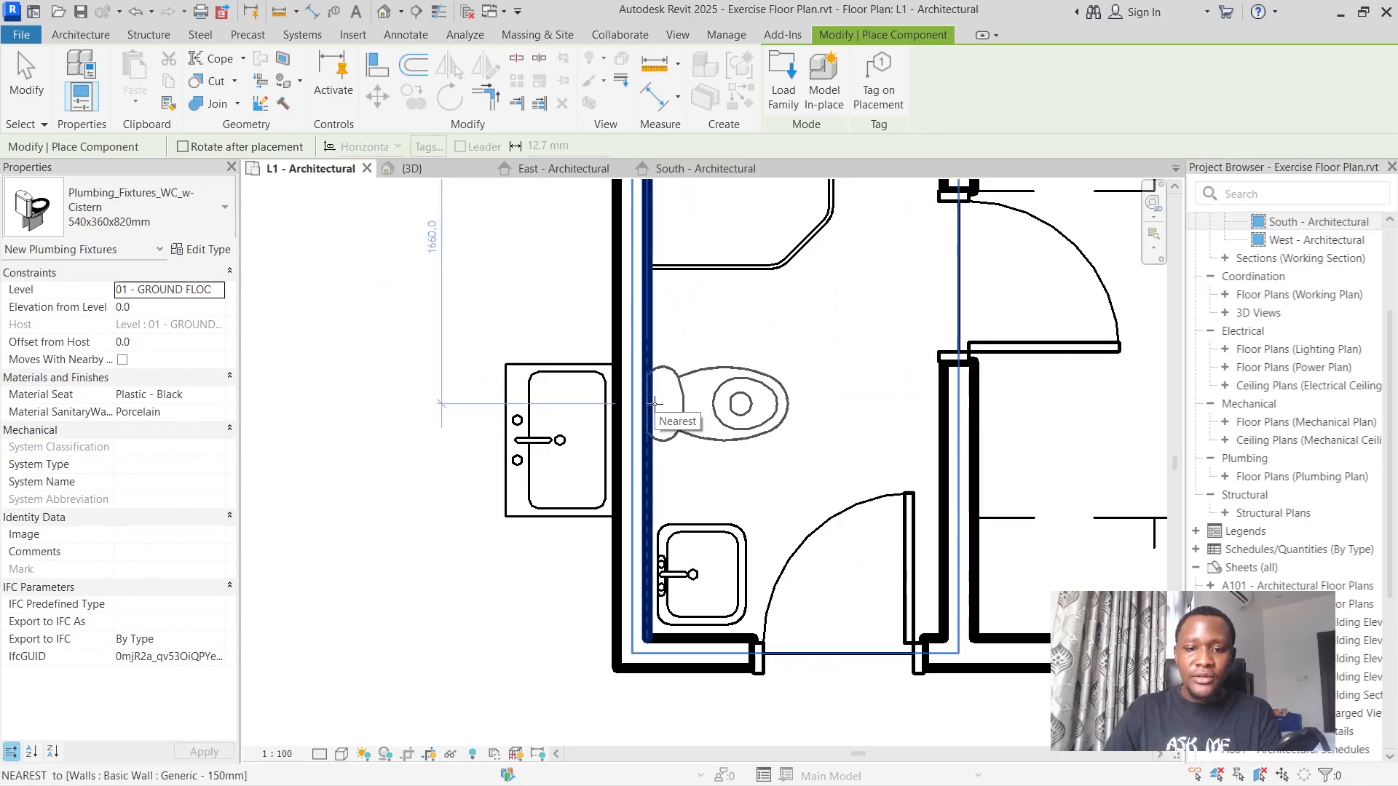
pyautogui.click(655, 403)
pyautogui.scroll(-3, 655, 402)
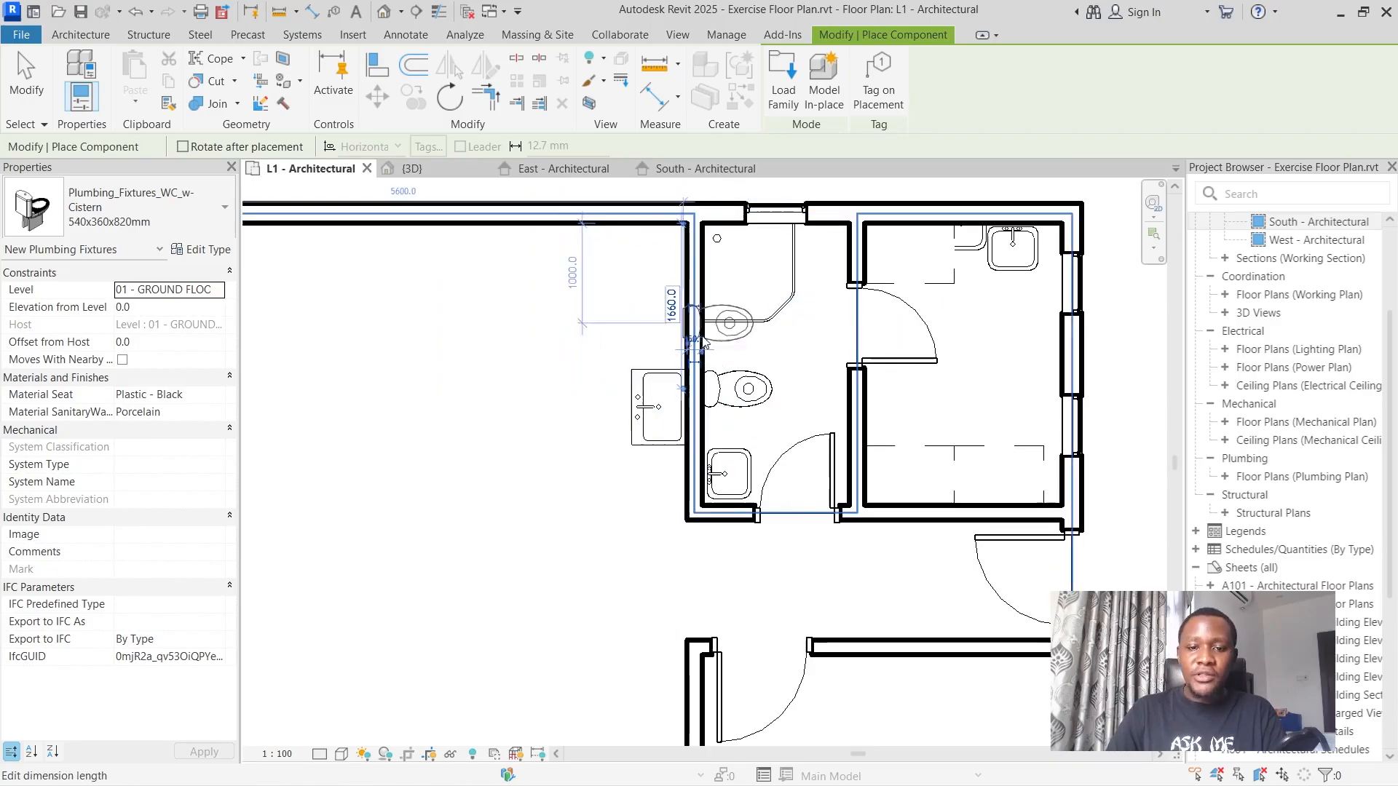
pyautogui.press('Escape')
pyautogui.press('Escape')
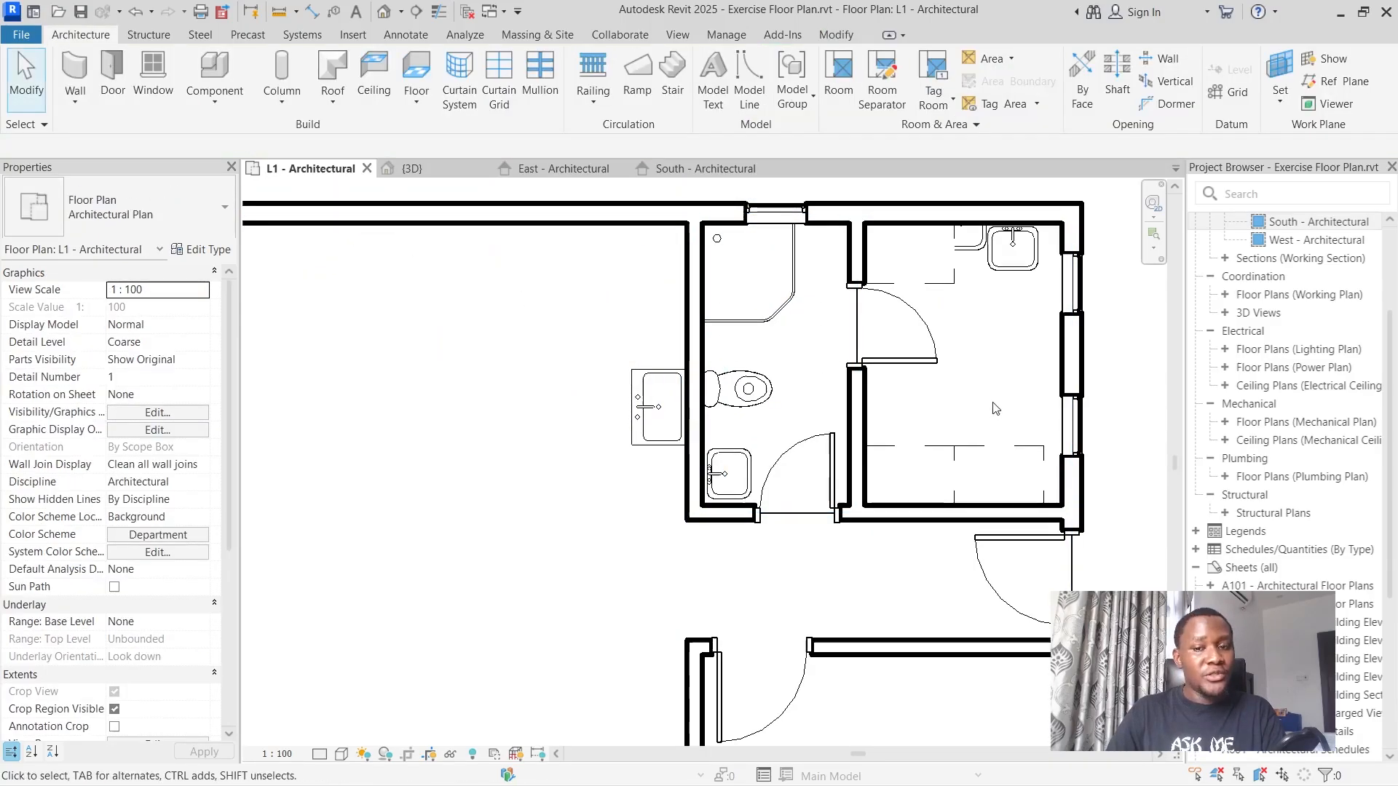
# Set the floor plan's visual style to Shaded.
pyautogui.scroll(-3, 996, 408)
pyautogui.scroll(2, 983, 442)
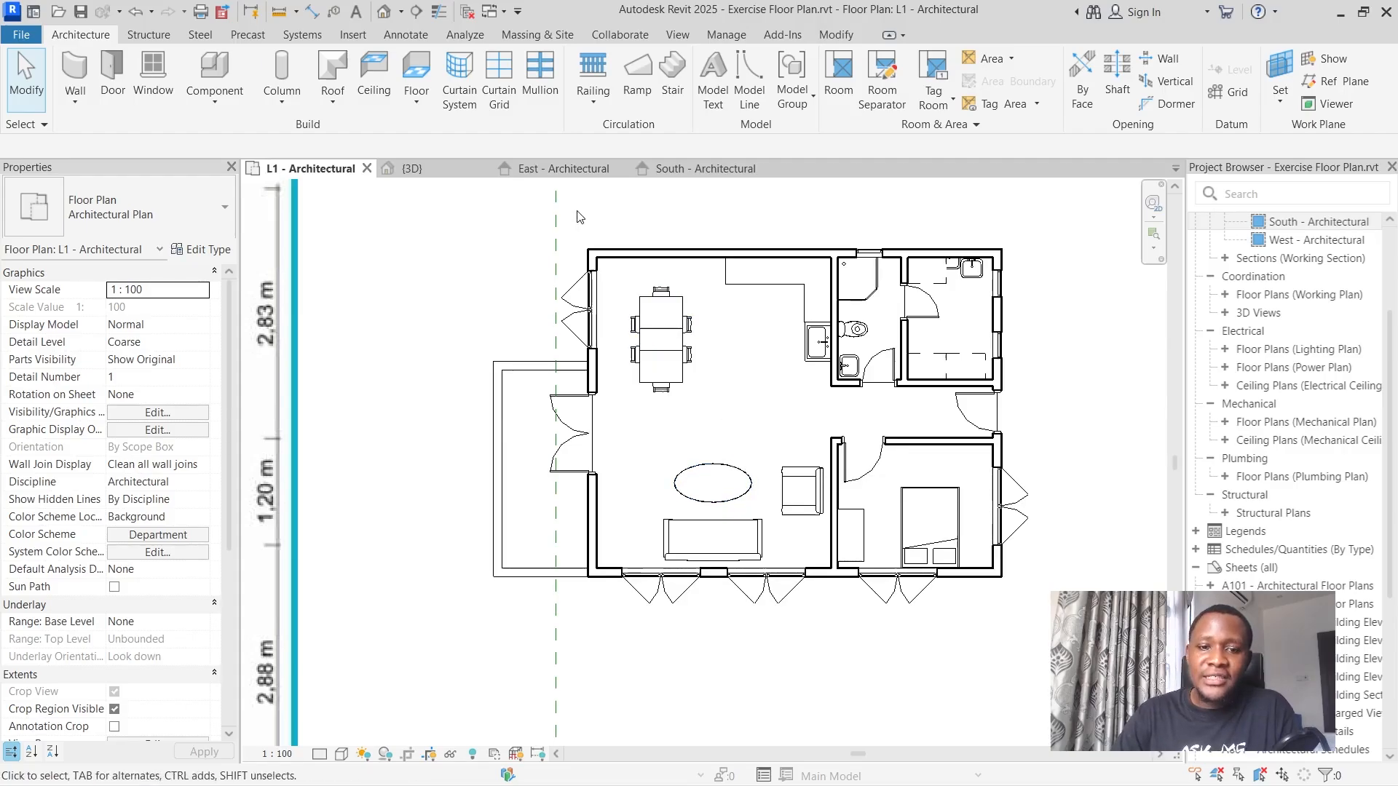
pyautogui.scroll(2, 797, 240)
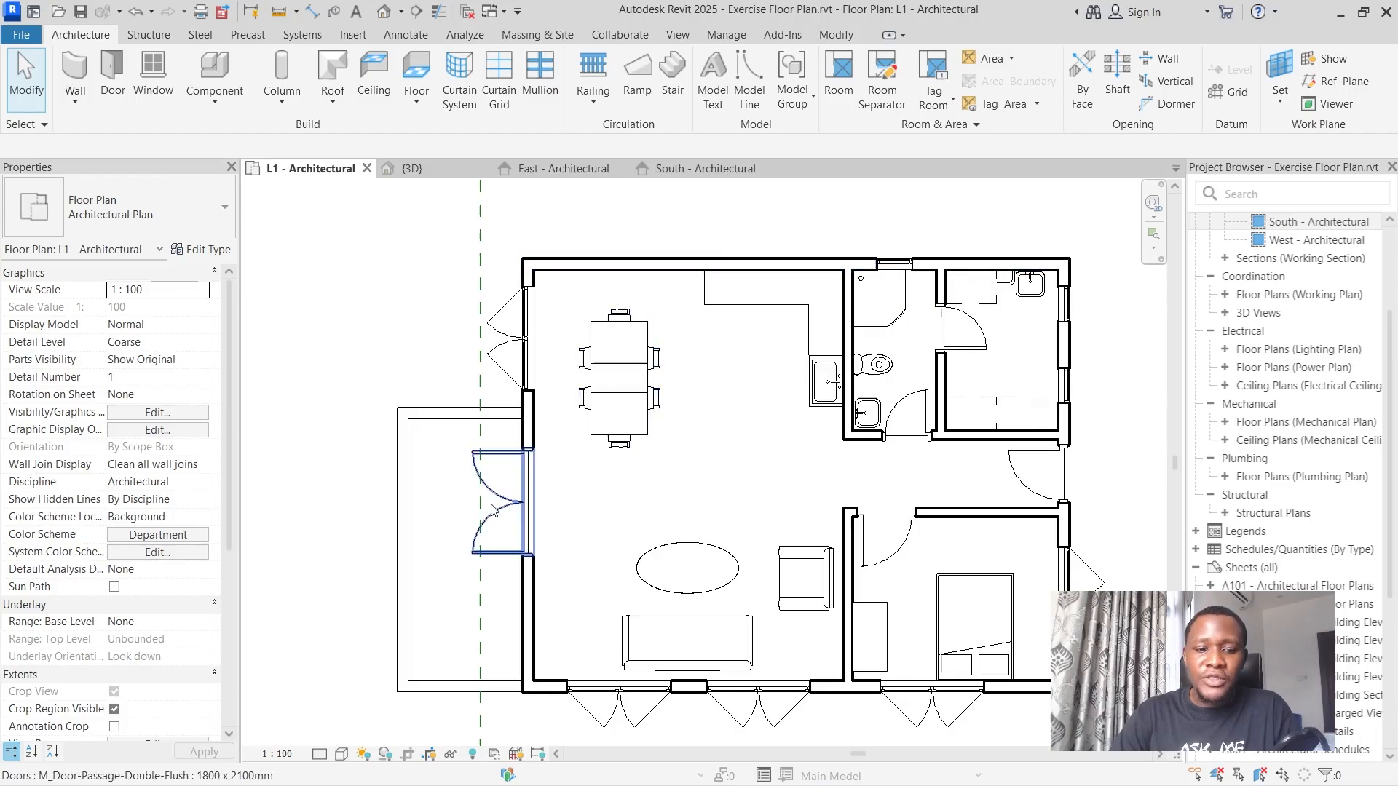
pyautogui.click(341, 753)
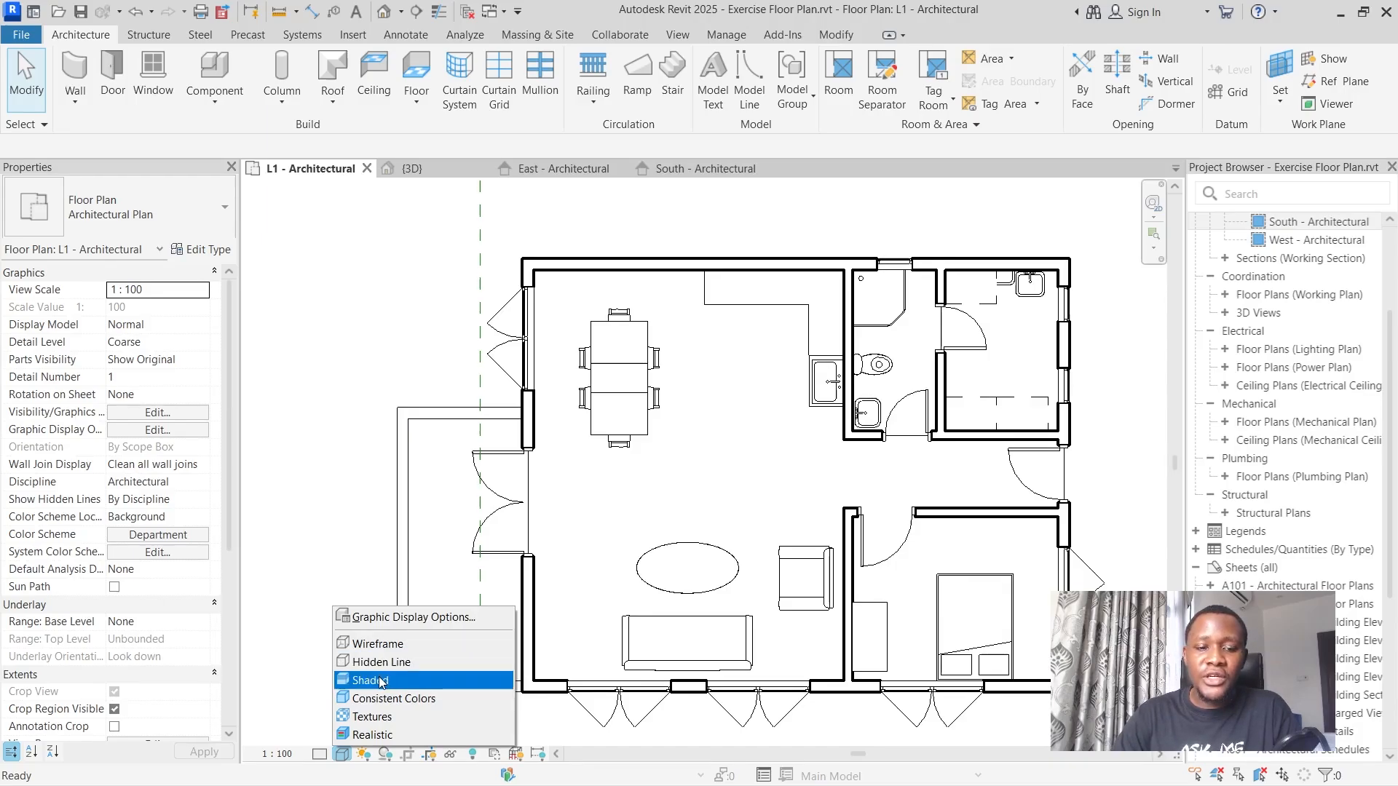
pyautogui.click(371, 680)
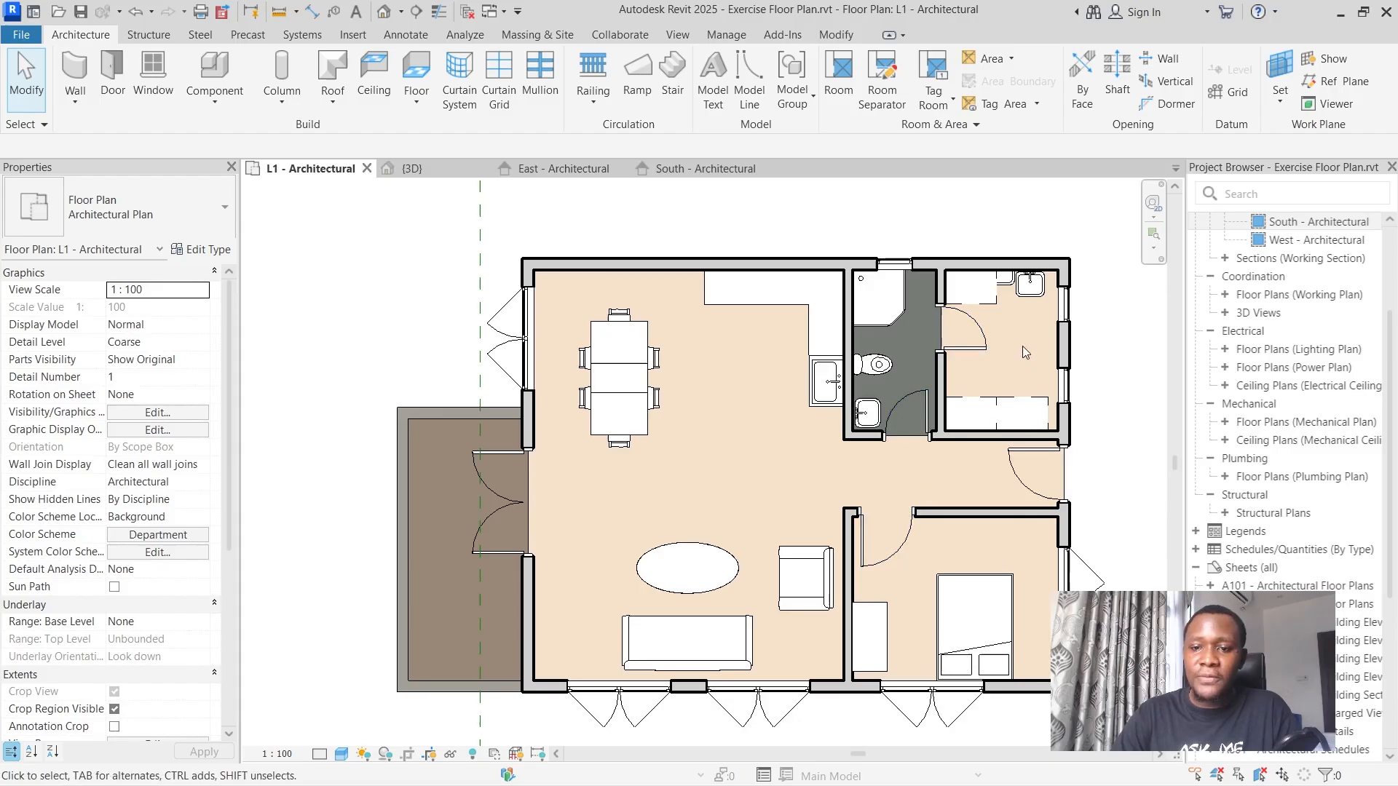
# Compare the plan with the reference image, place a tagged room in the bedroom, and end the placement.
pyautogui.scroll(-5, 1029, 342)
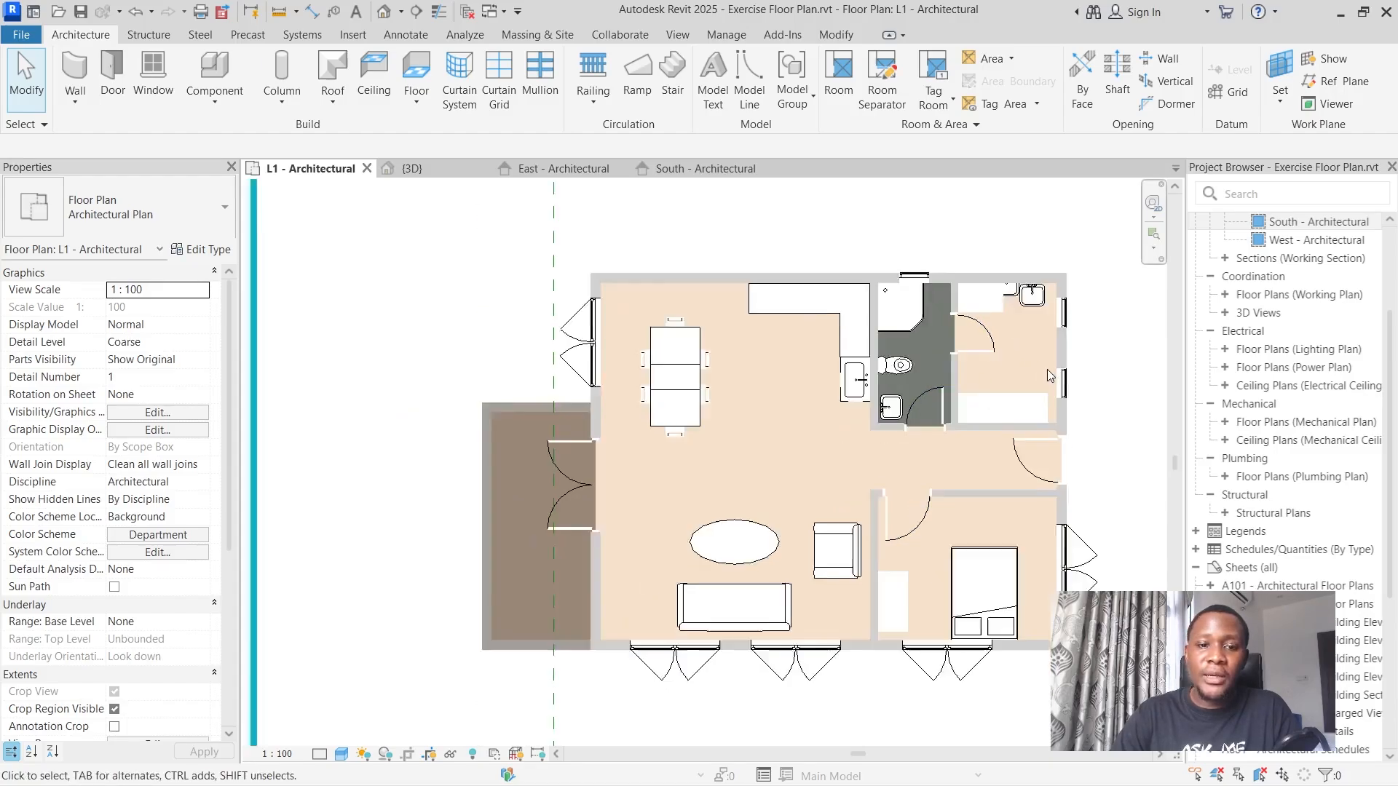
pyautogui.scroll(-2, 482, 440)
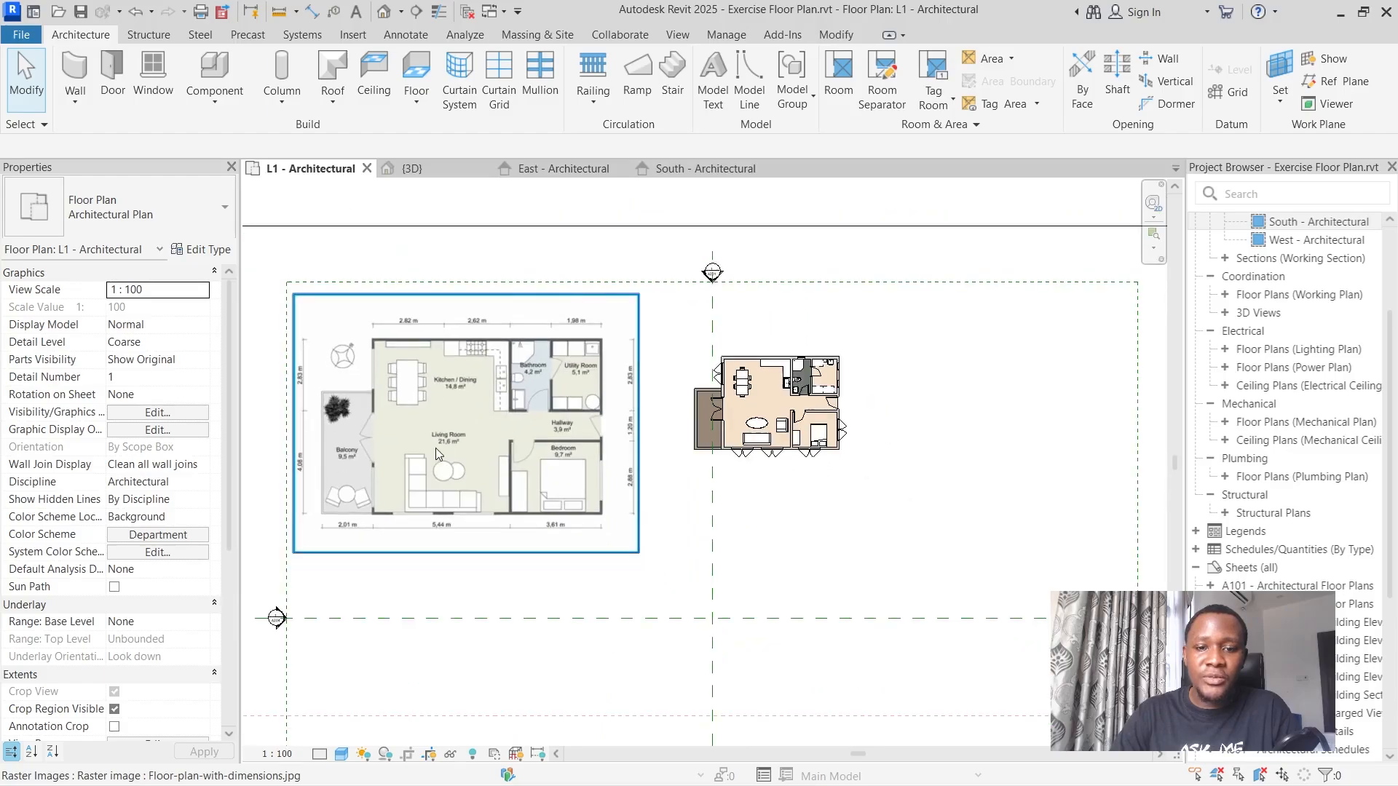
pyautogui.scroll(1, 329, 422)
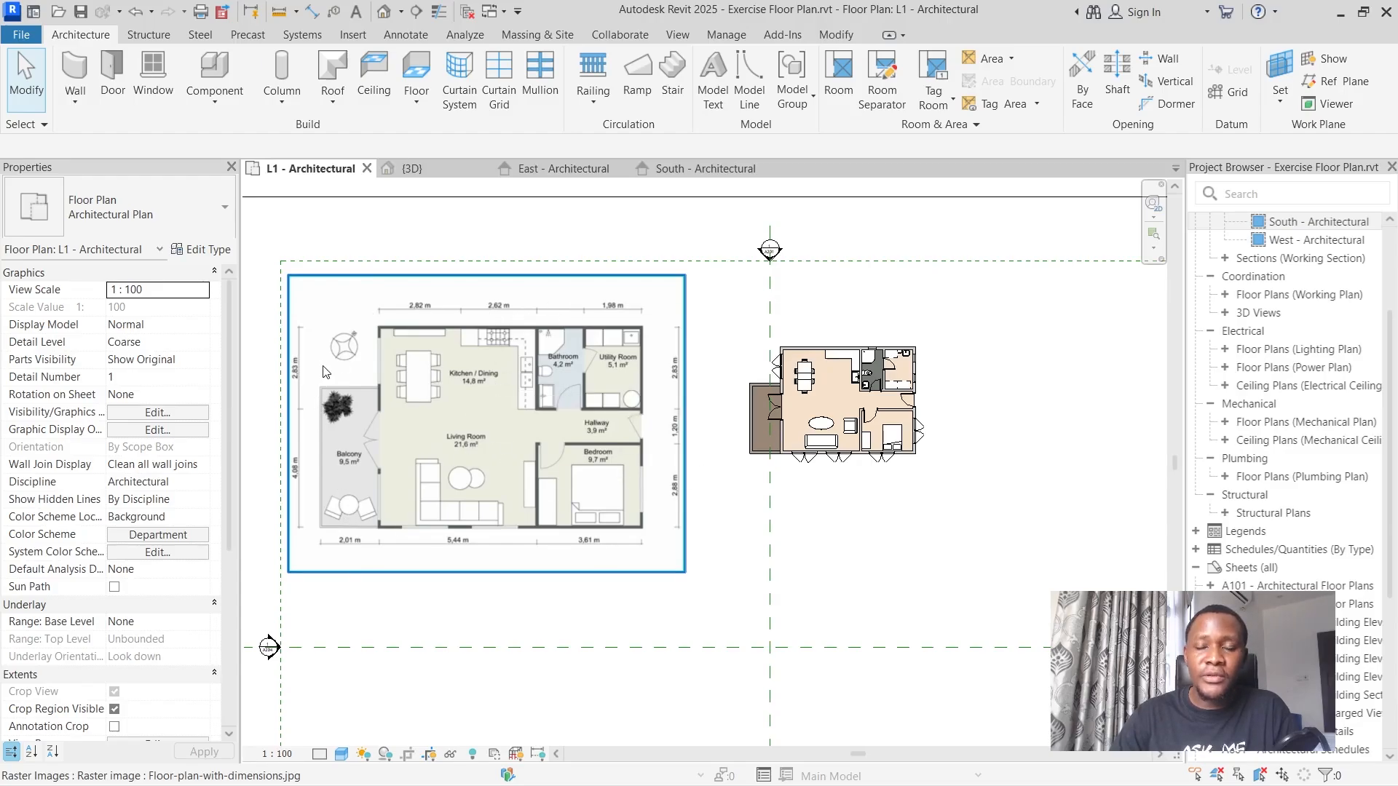
pyautogui.scroll(2, 837, 328)
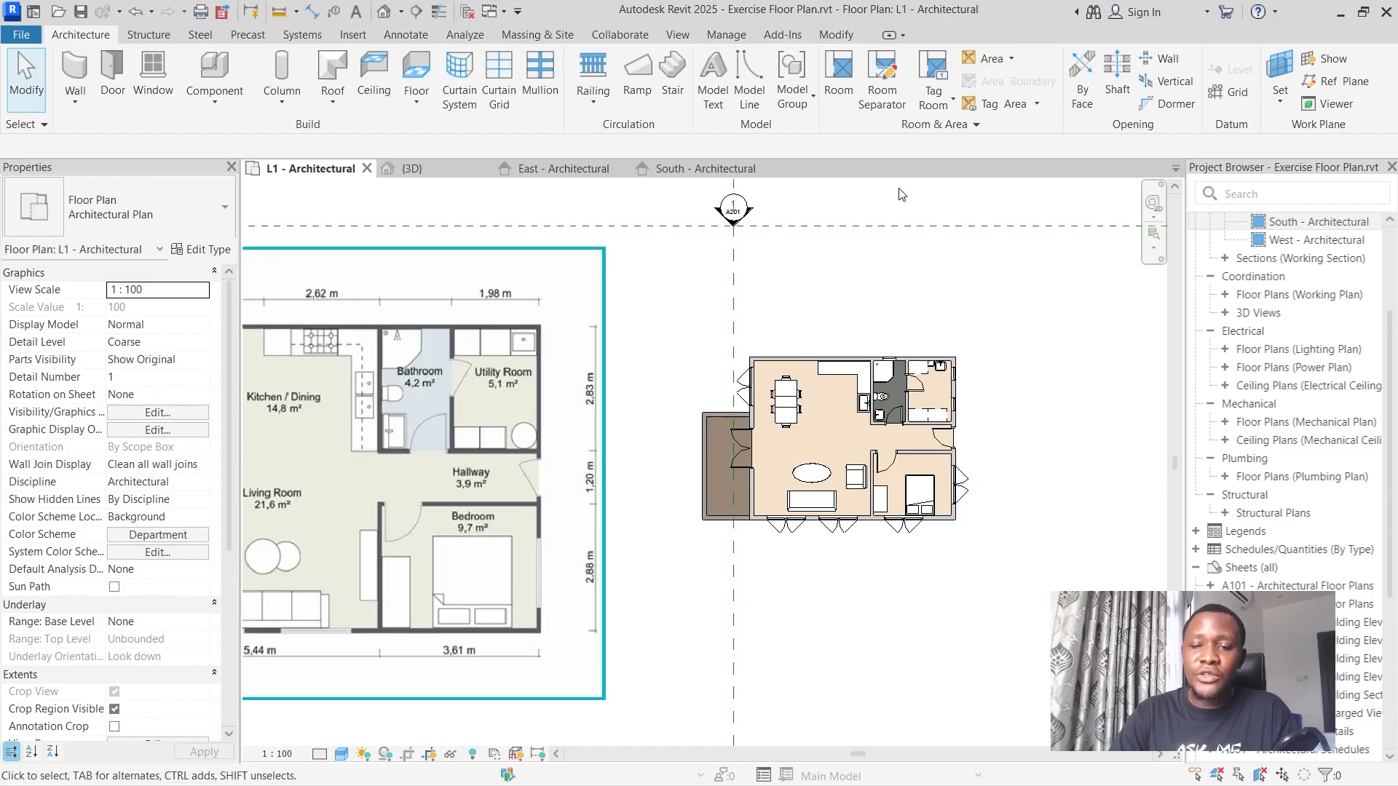
pyautogui.click(836, 98)
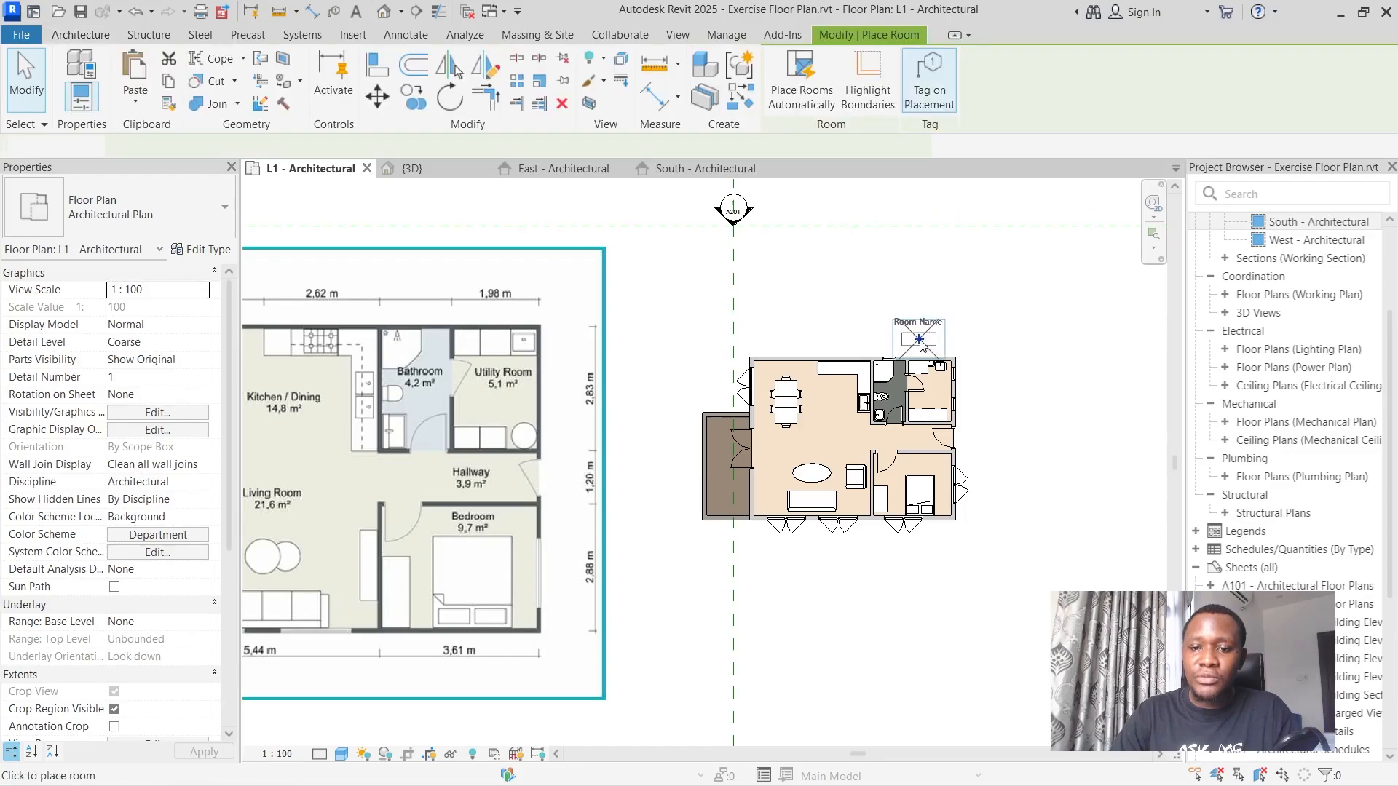
pyautogui.scroll(5, 935, 488)
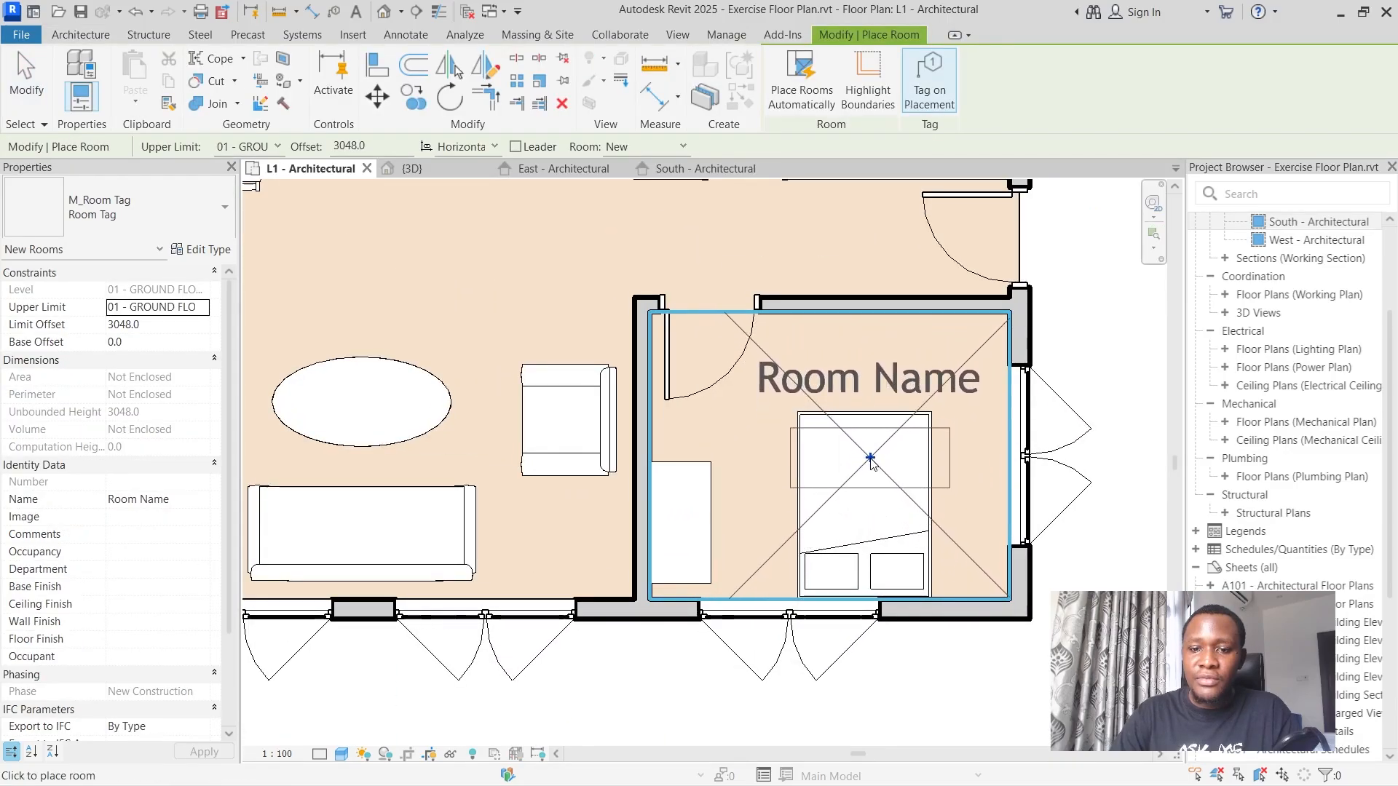
pyautogui.click(871, 458)
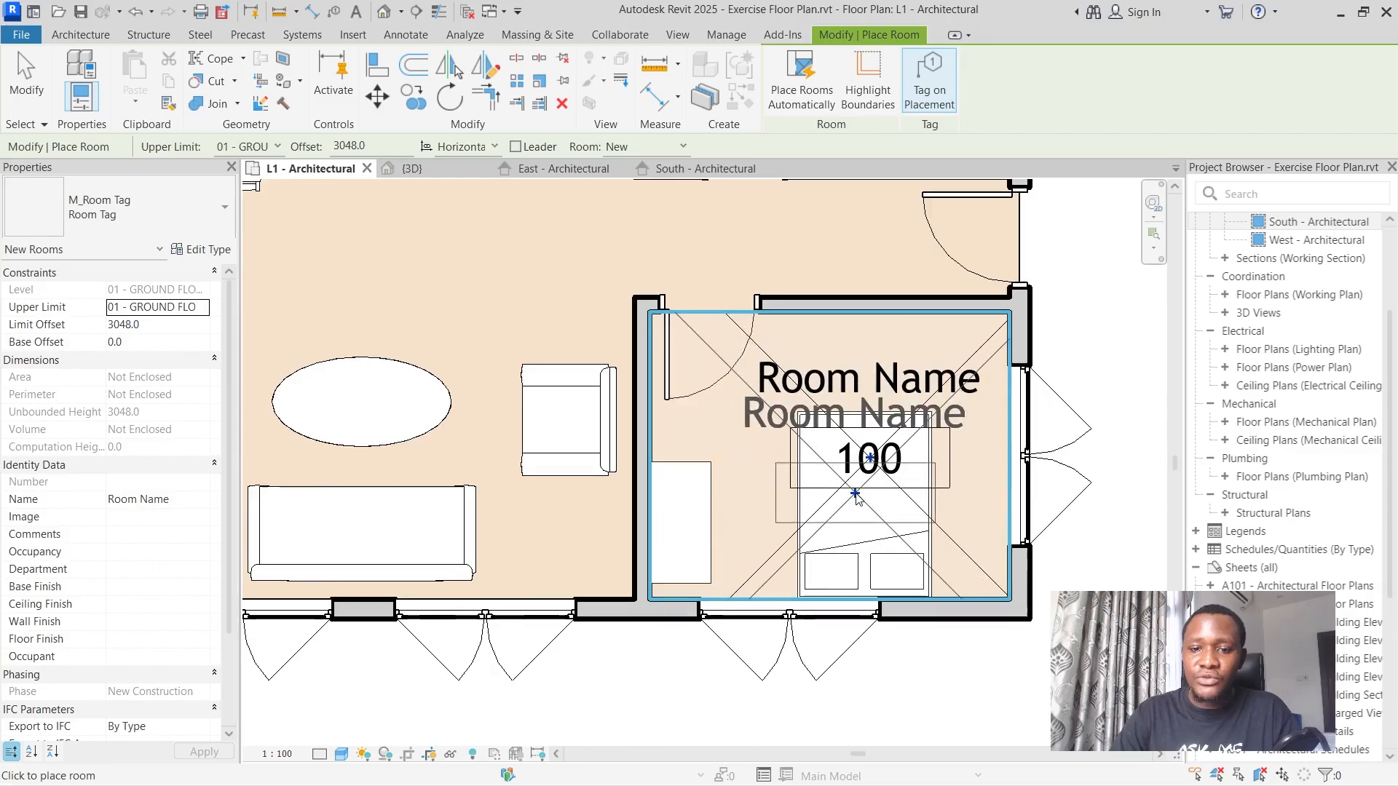
pyautogui.scroll(-1, 856, 498)
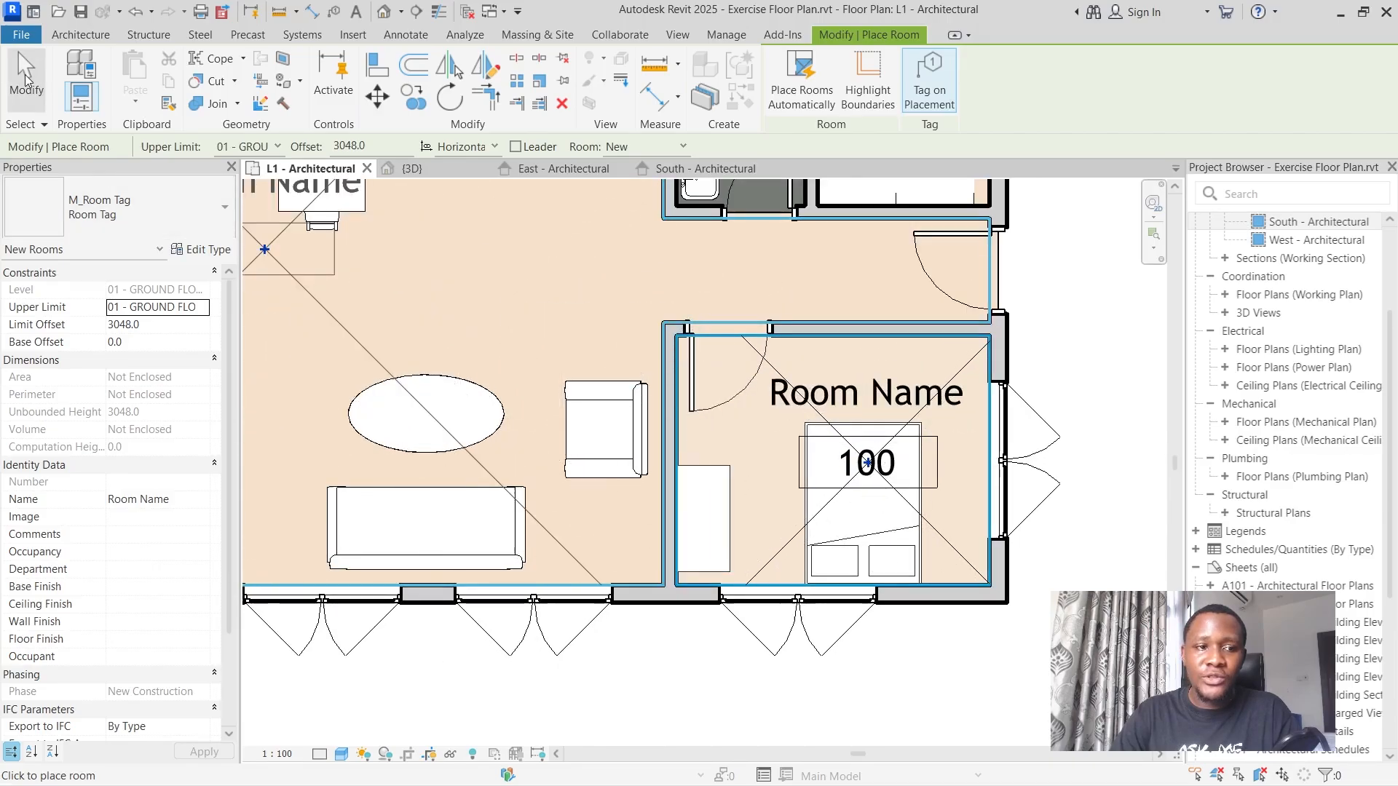
pyautogui.click(25, 74)
# Rename the room over the bed as Bedroom through its tag.
pyautogui.doubleClick(859, 387)
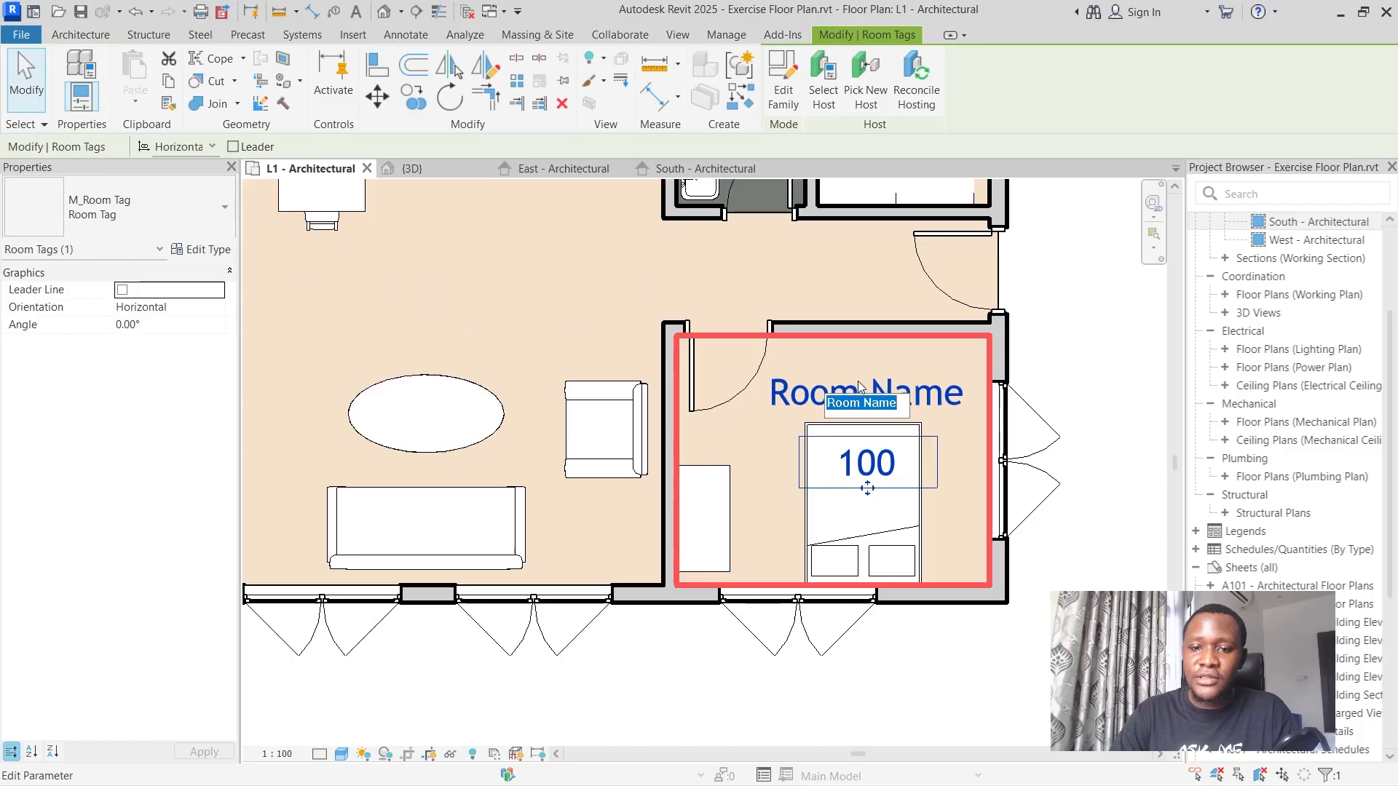
pyautogui.write('B')
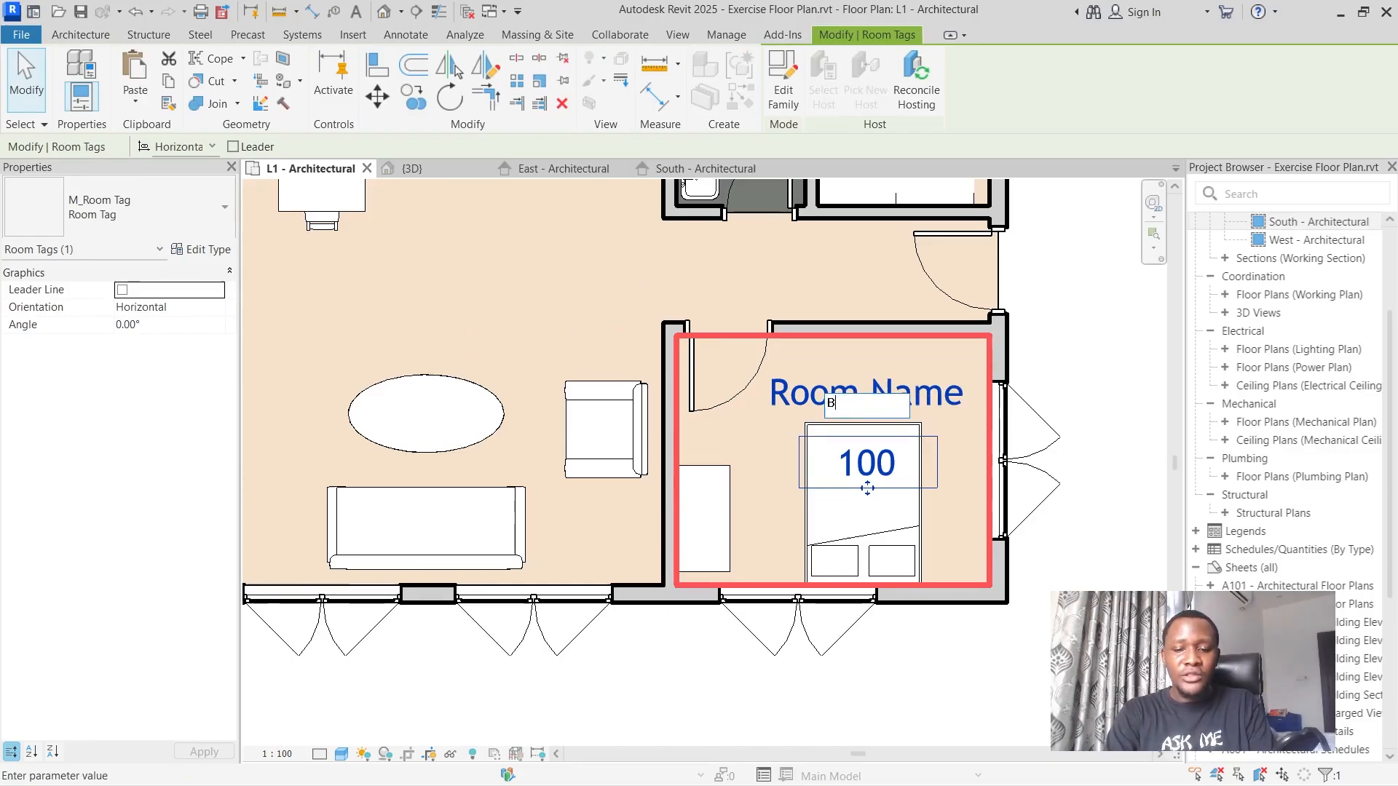
pyautogui.write('edroom')
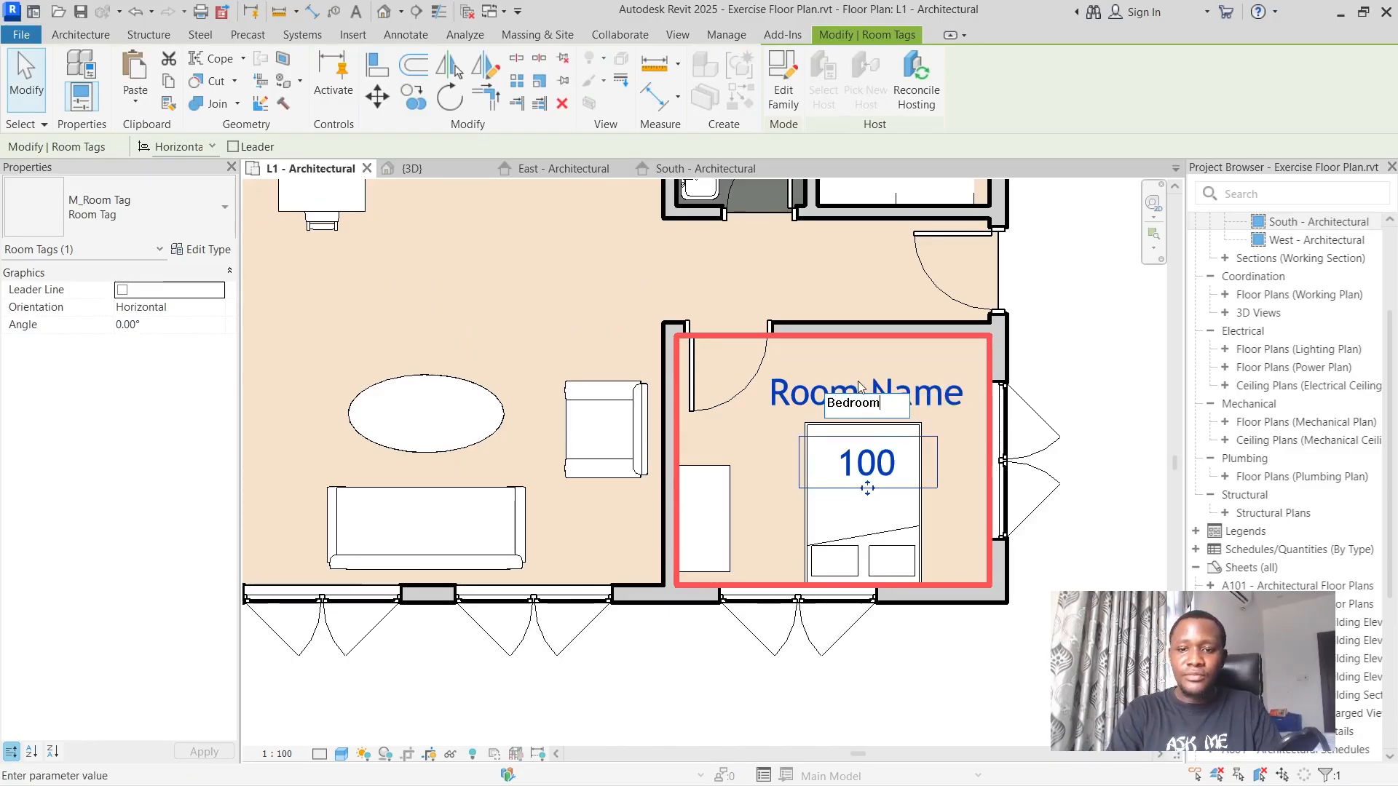
pyautogui.press('Return')
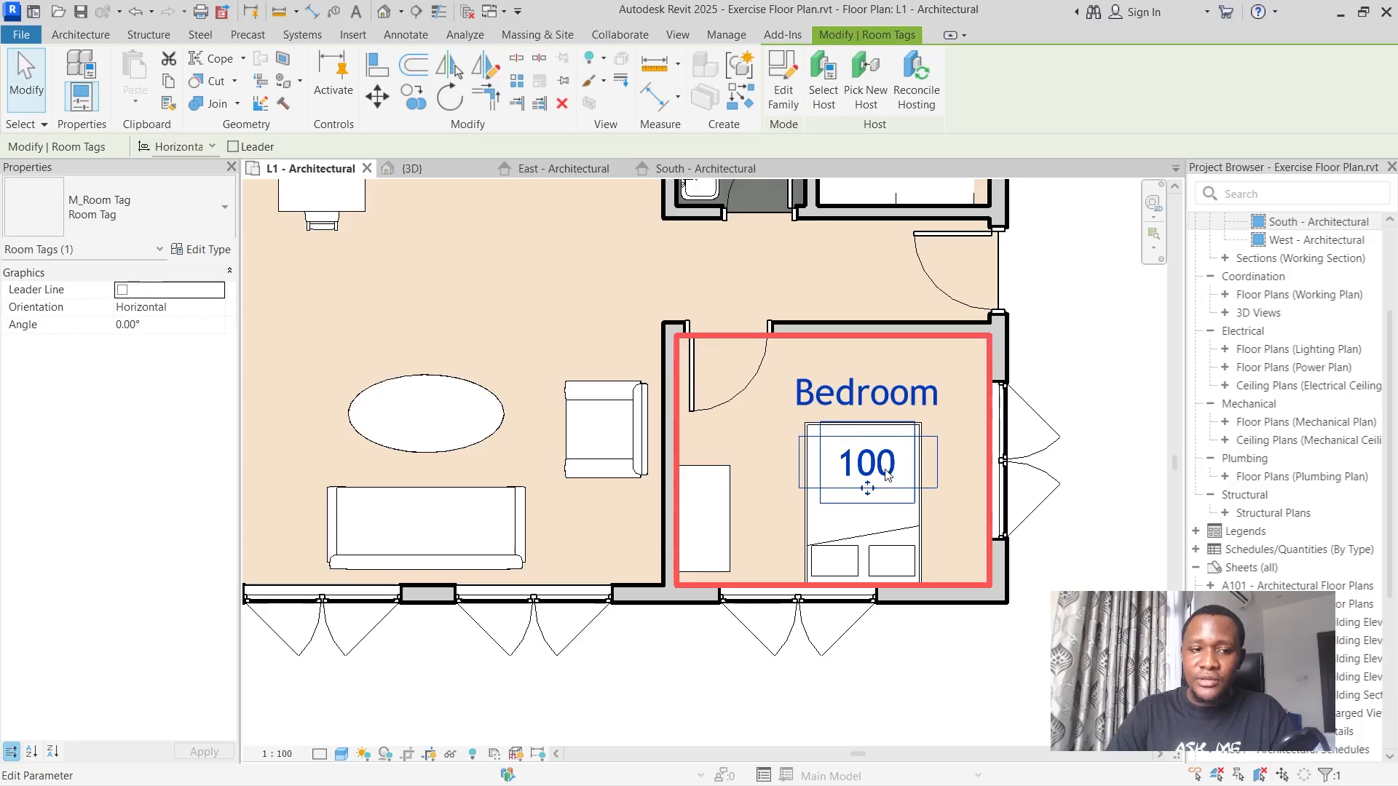
# Edit the Bedroom tag's type so that it hides the room number and shows the area.
pyautogui.click(176, 223)
pyautogui.click(177, 223)
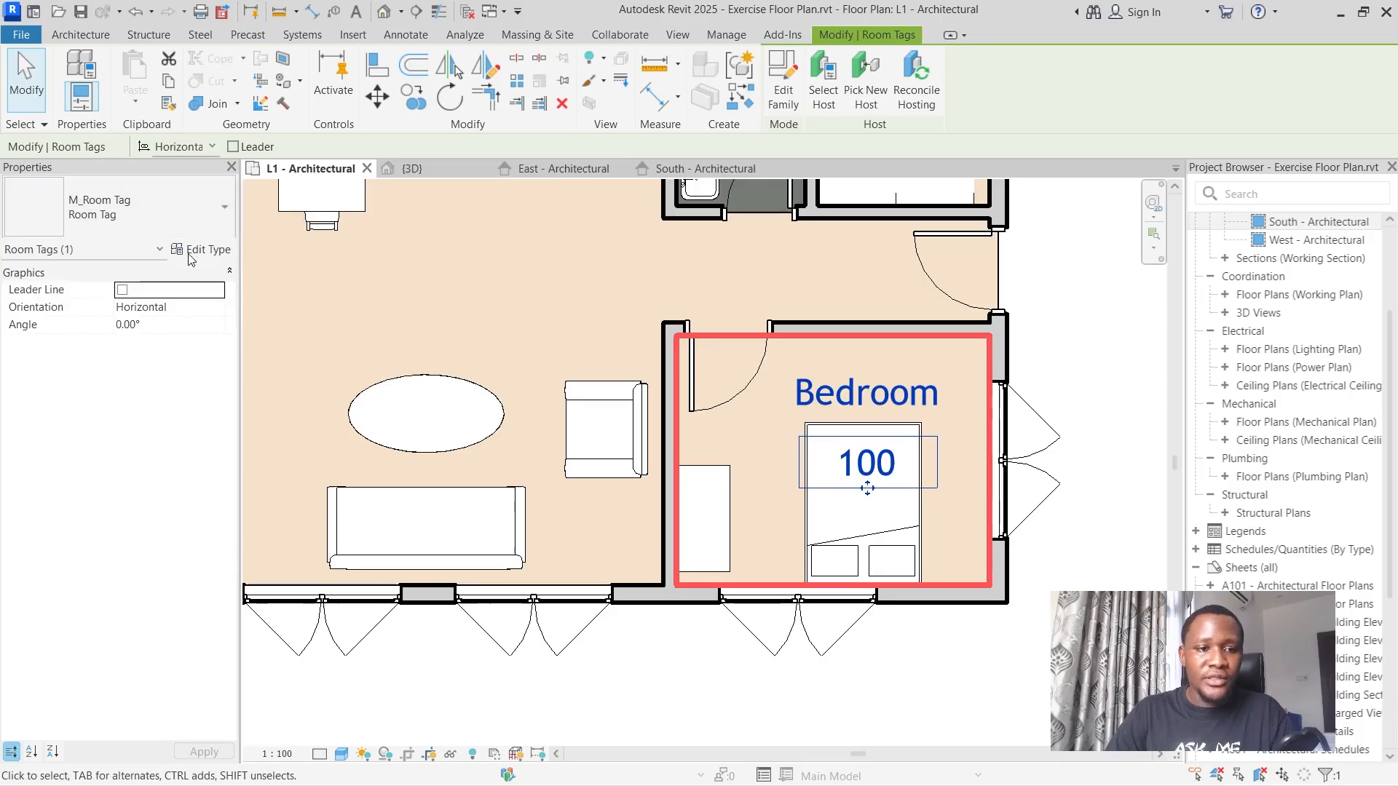
pyautogui.click(201, 250)
pyautogui.click(789, 312)
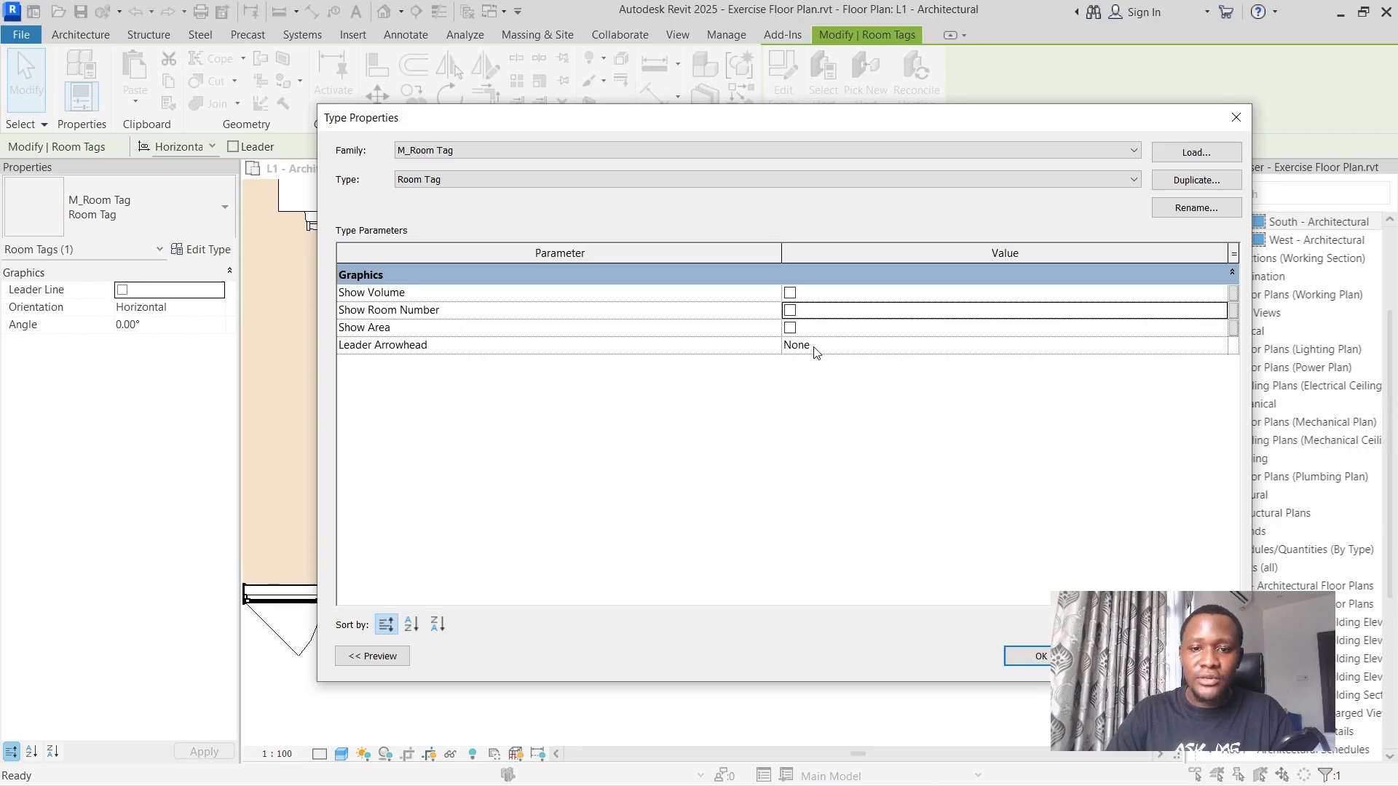
pyautogui.click(790, 329)
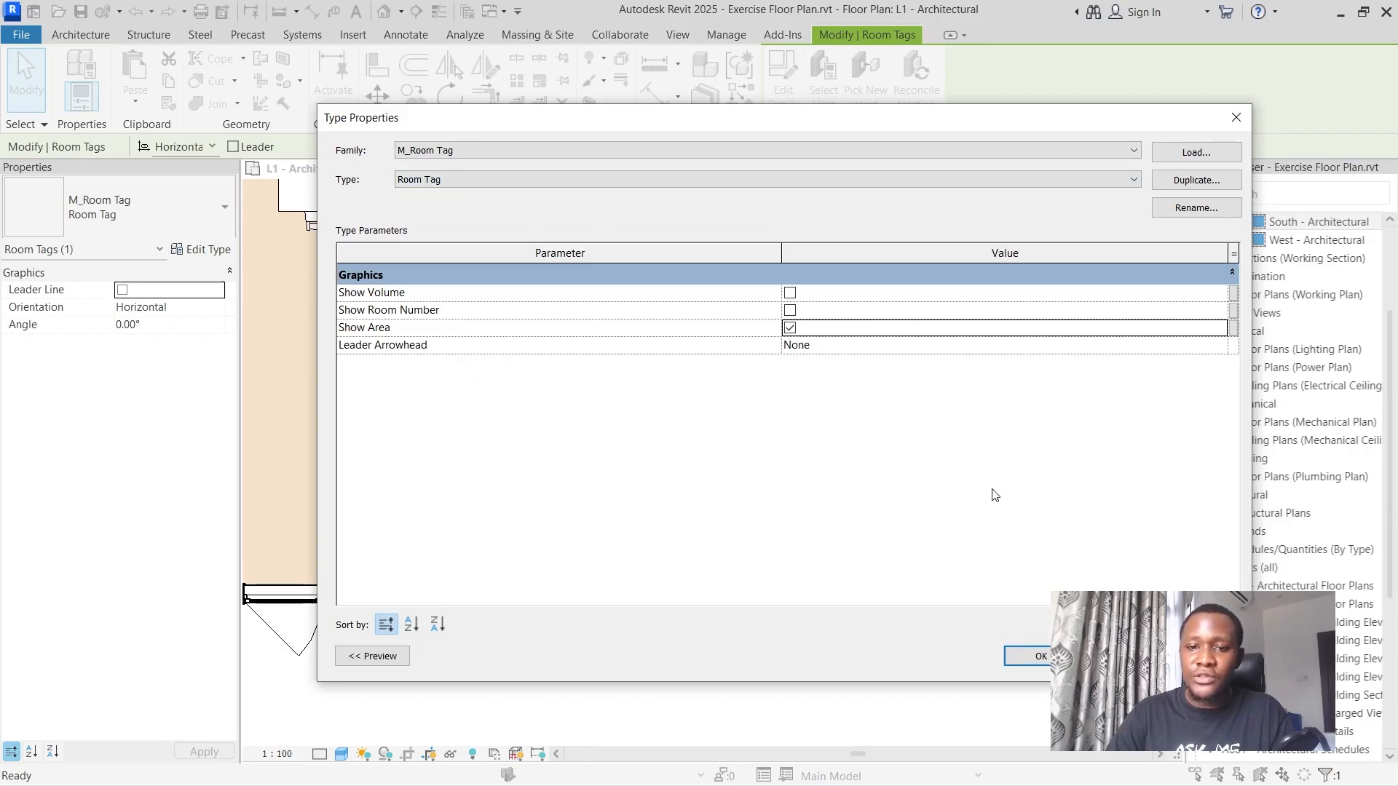
pyautogui.click(1026, 656)
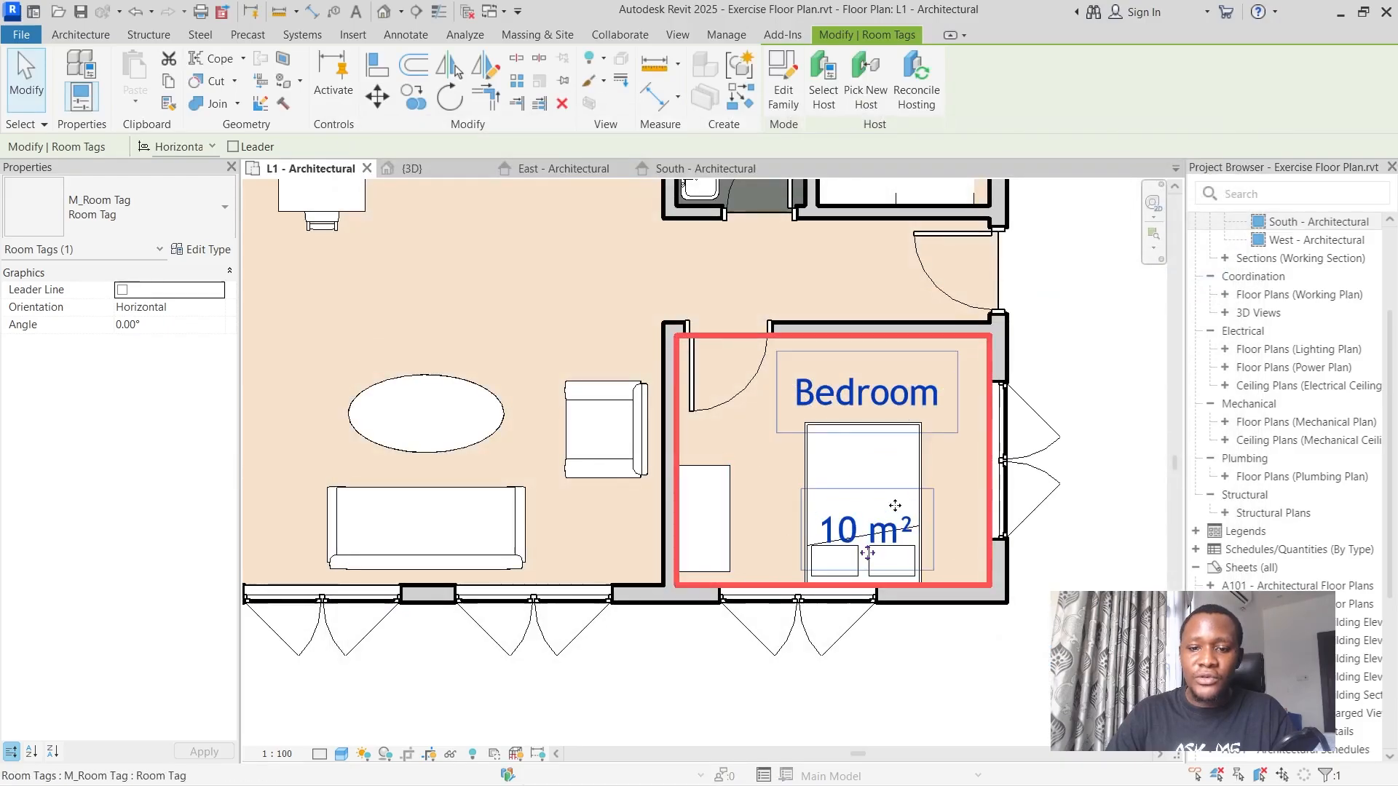
# Move the Bedroom tag slightly upward within the room and compare its area with the bedroom area on the reference image.
pyautogui.moveTo(873, 534)
pyautogui.mouseDown()
pyautogui.moveTo(868, 477)
pyautogui.moveTo(867, 534)
pyautogui.mouseUp()
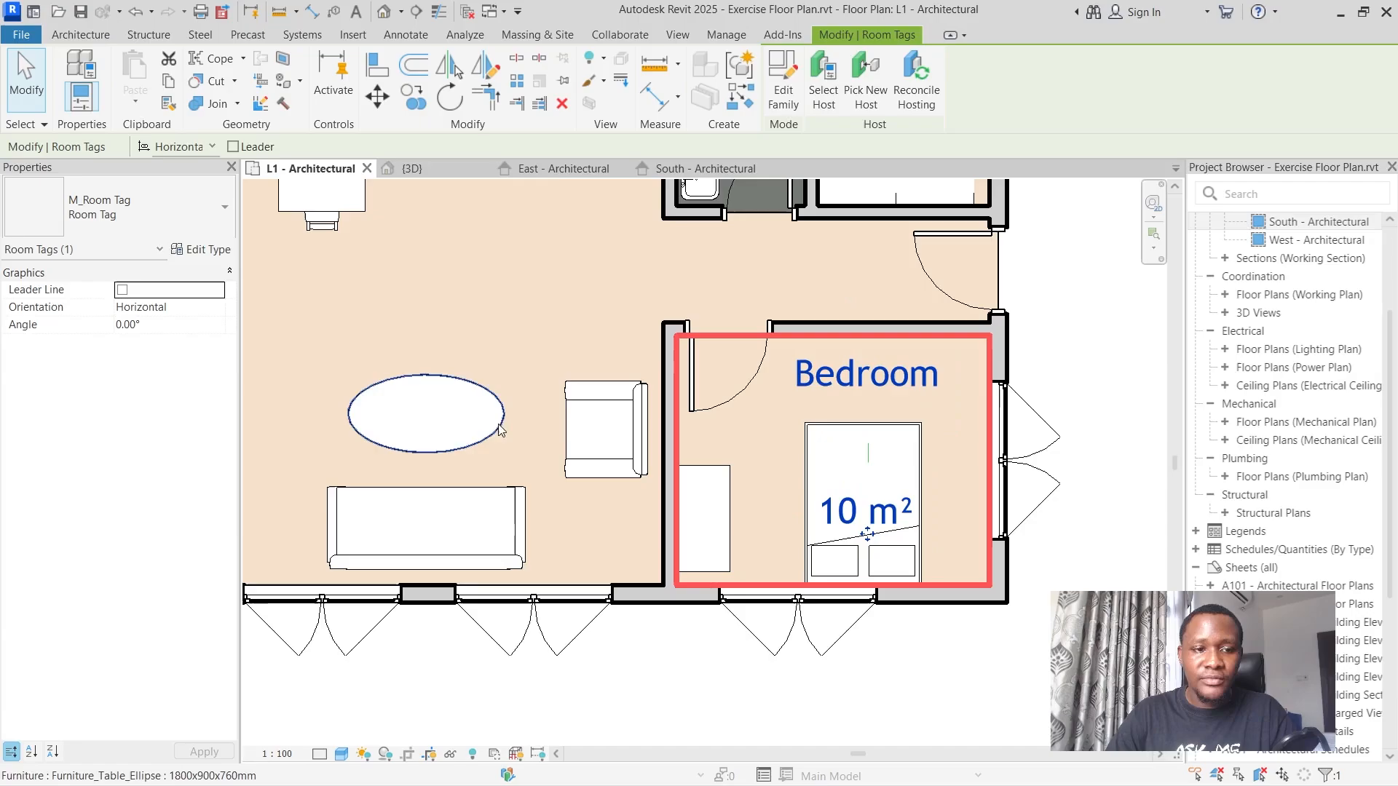
pyautogui.scroll(-6, 369, 397)
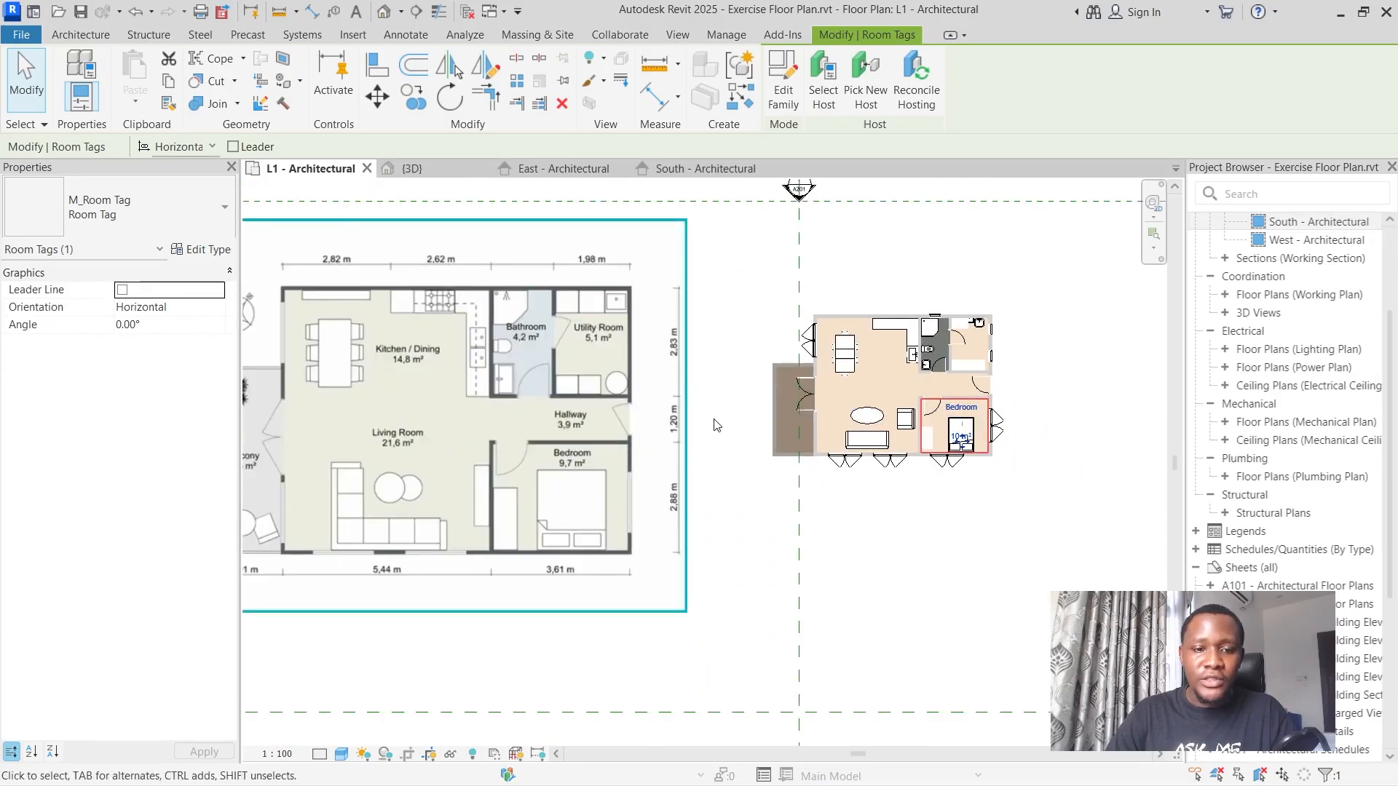
pyautogui.scroll(5, 614, 515)
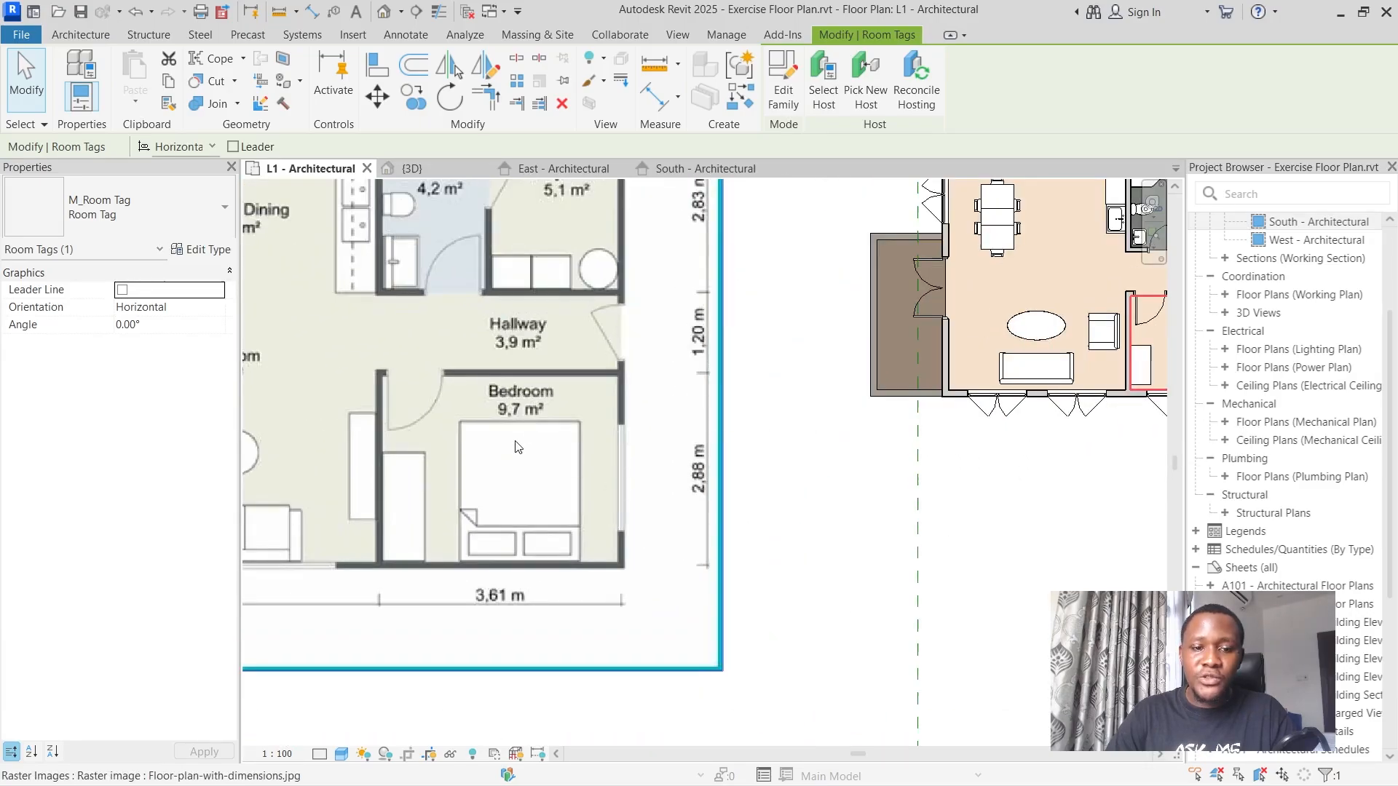
pyautogui.scroll(-4, 517, 446)
pyautogui.scroll(5, 834, 443)
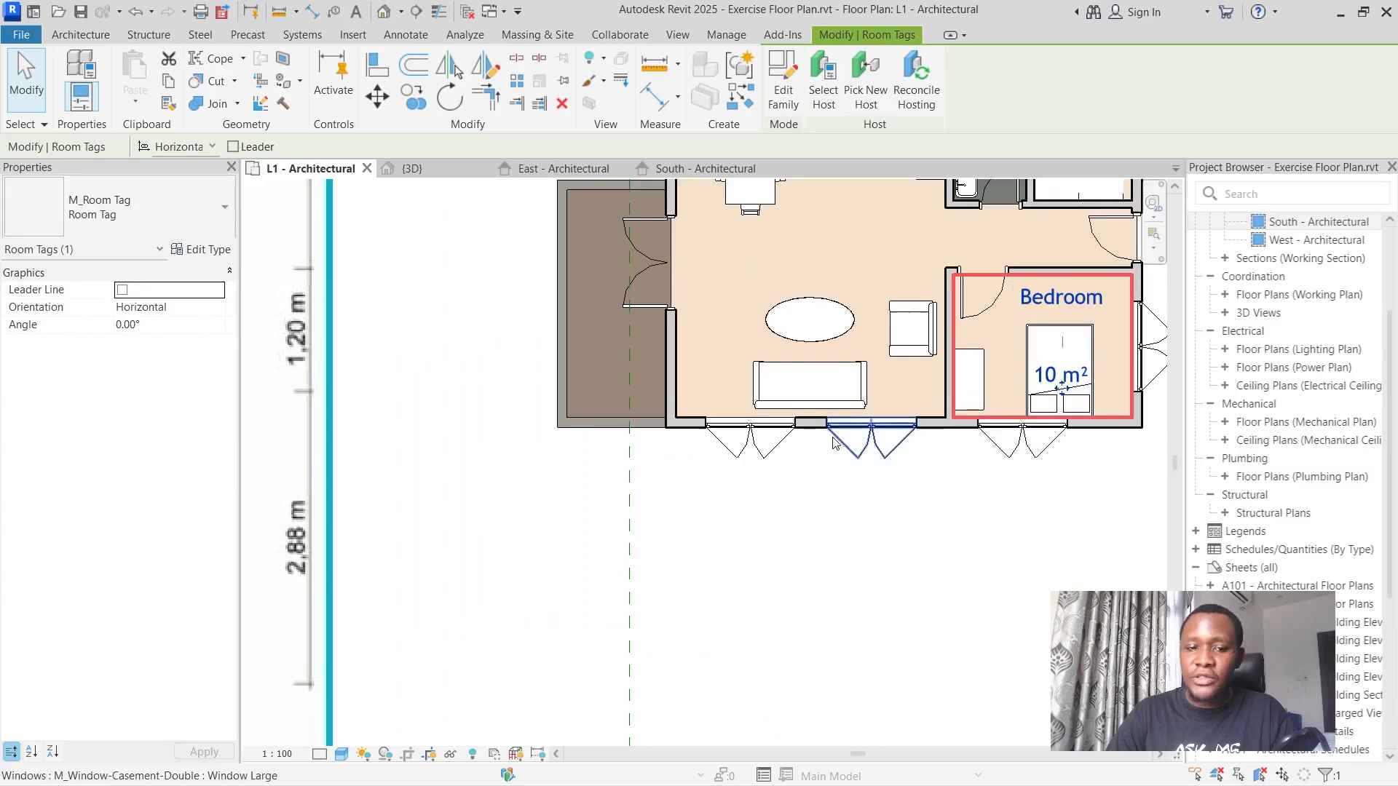
pyautogui.scroll(-2, 835, 442)
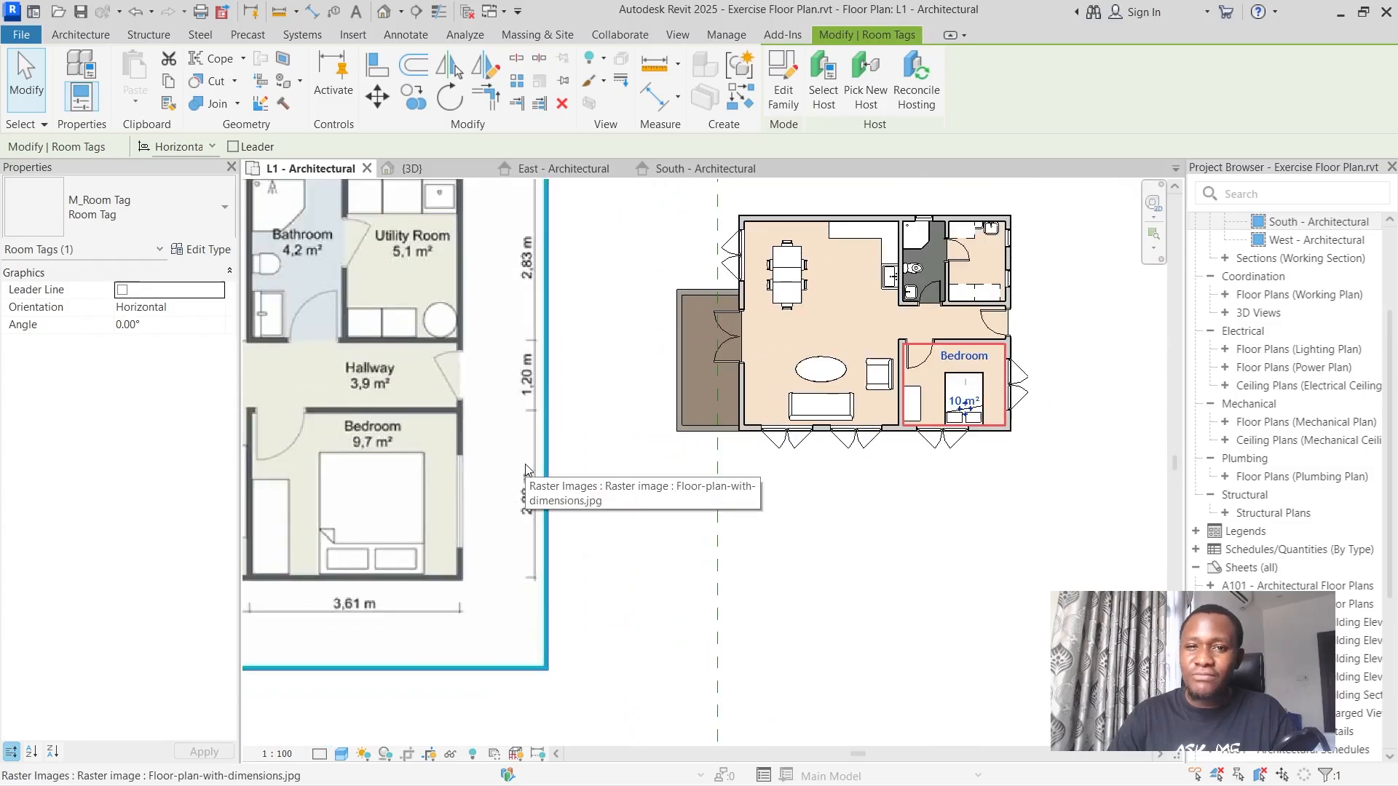
pyautogui.scroll(-1, 626, 437)
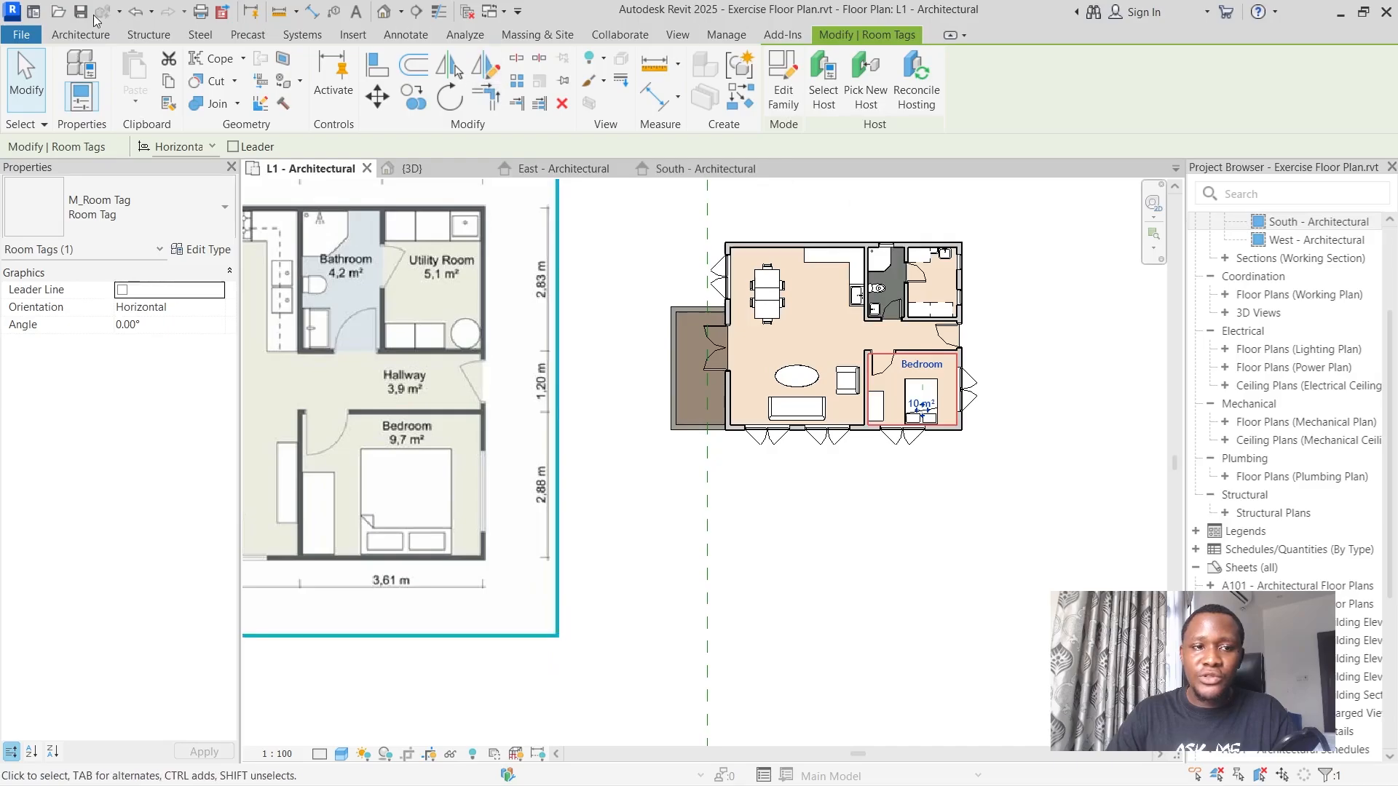
# Place a tagged room in the small room with the sink east of the bathroom, and end the placement.
pyautogui.click(76, 35)
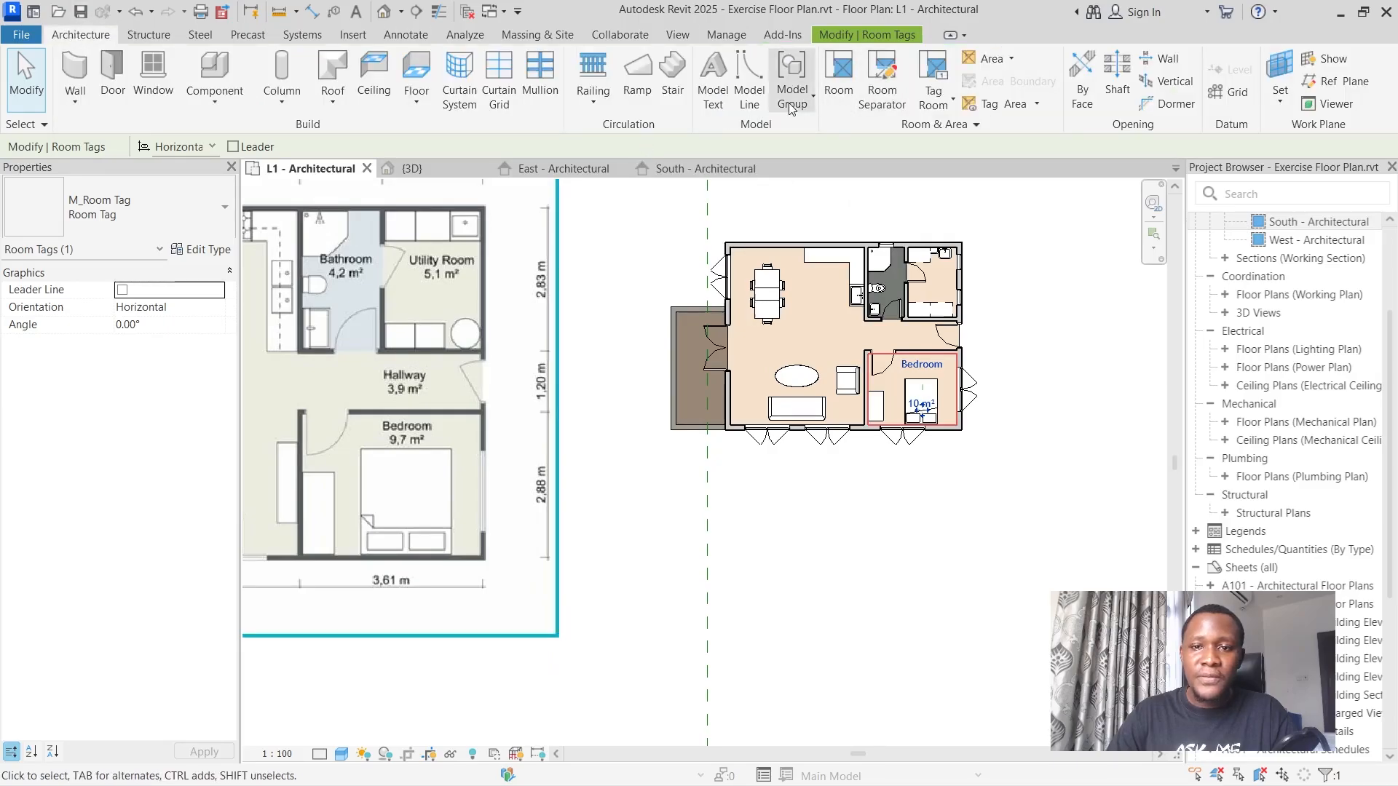
pyautogui.click(836, 88)
pyautogui.scroll(2, 874, 320)
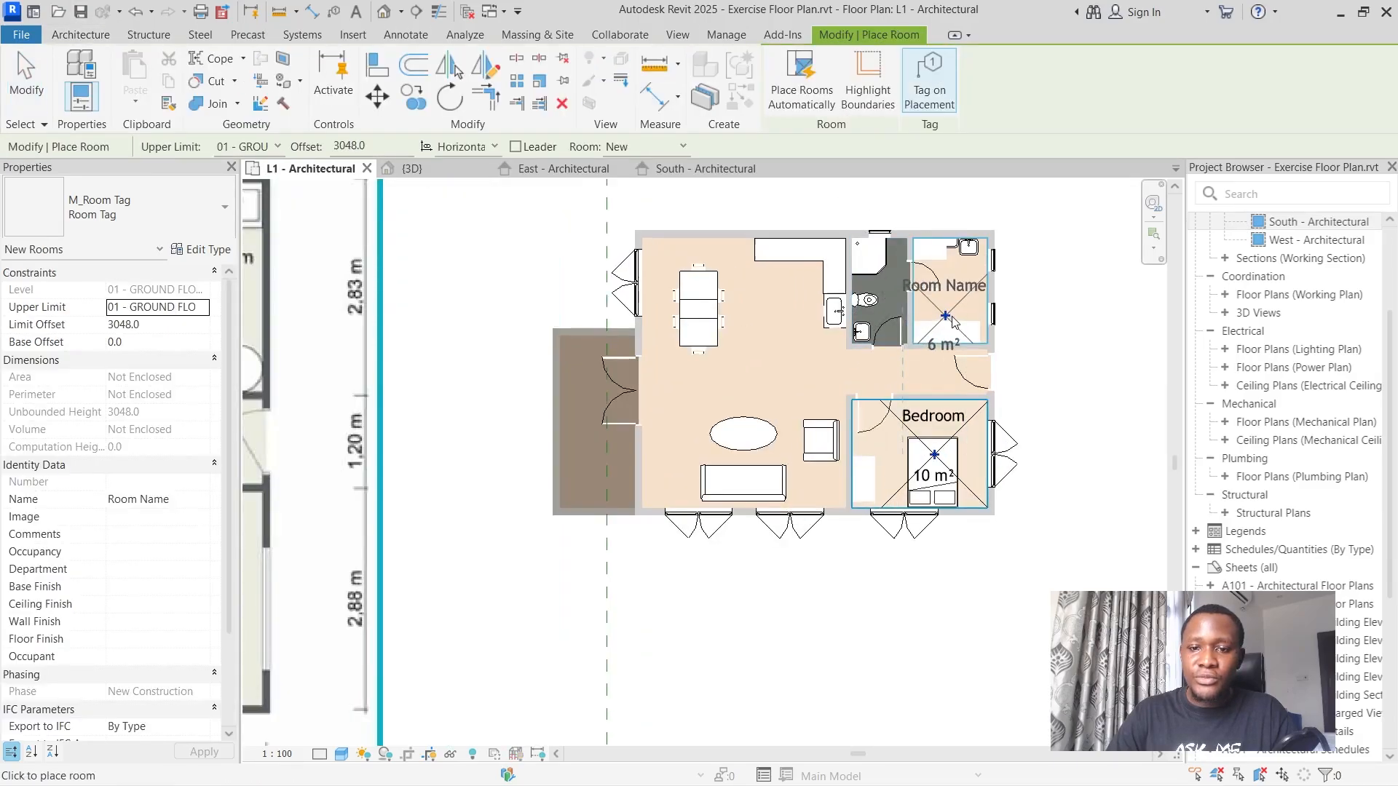
pyautogui.scroll(2, 953, 321)
pyautogui.scroll(-4, 950, 319)
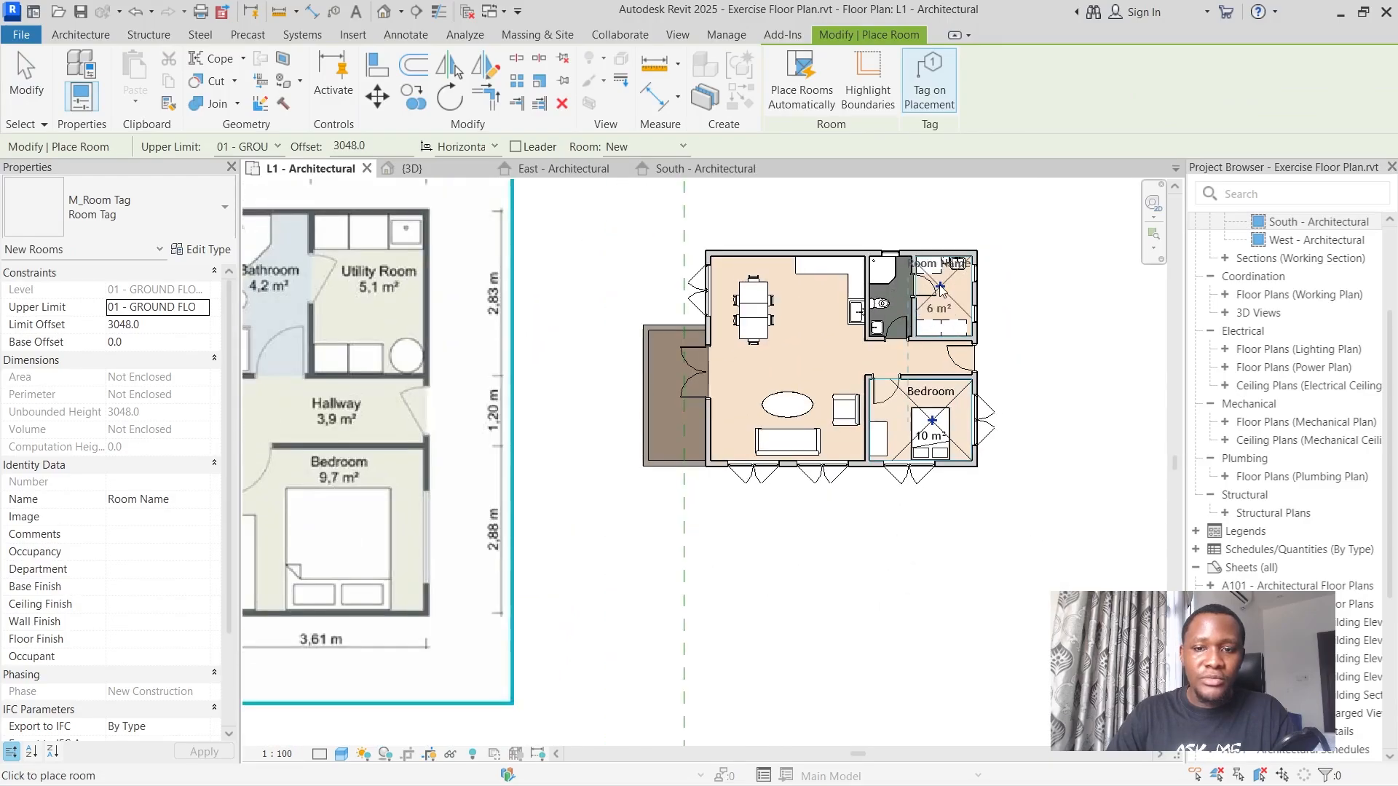
pyautogui.scroll(3, 945, 316)
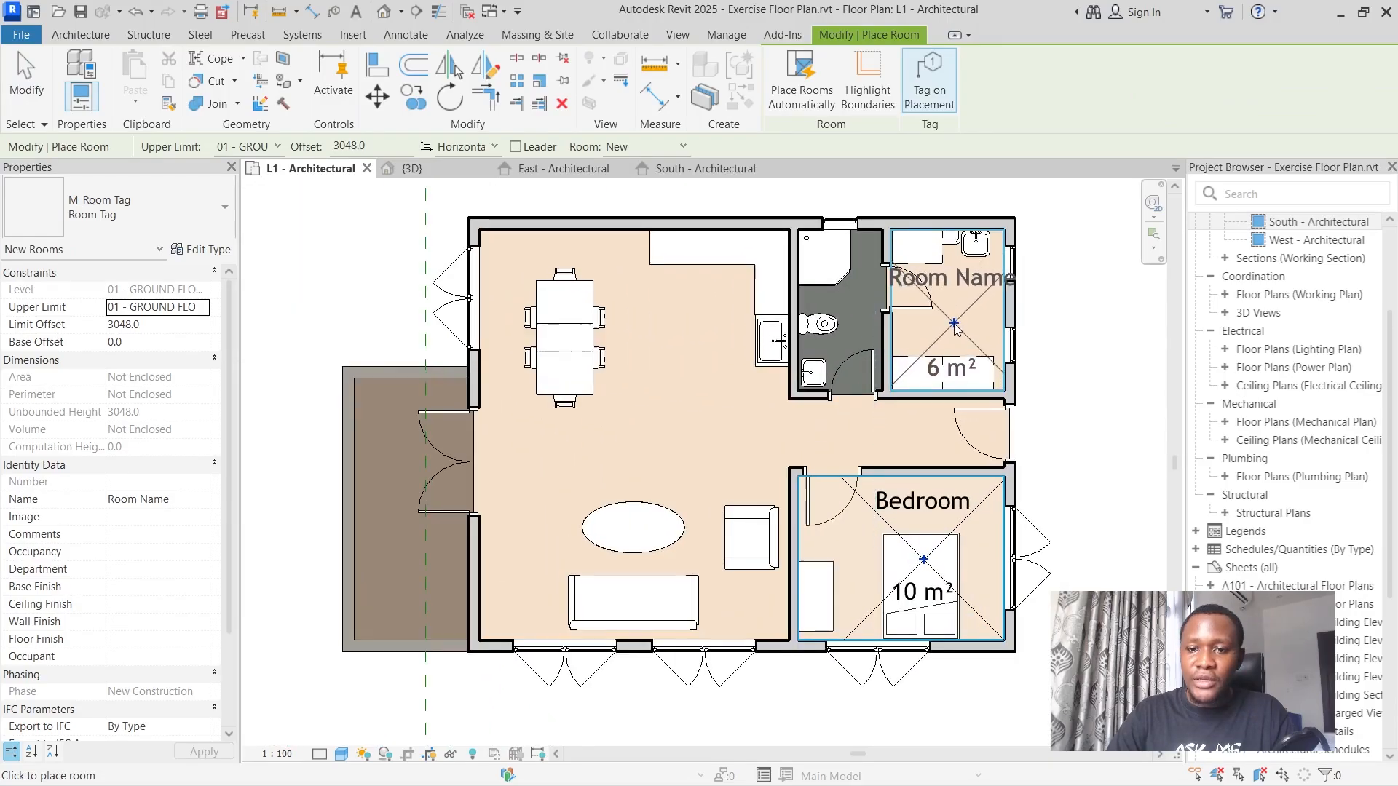
pyautogui.scroll(-3, 874, 313)
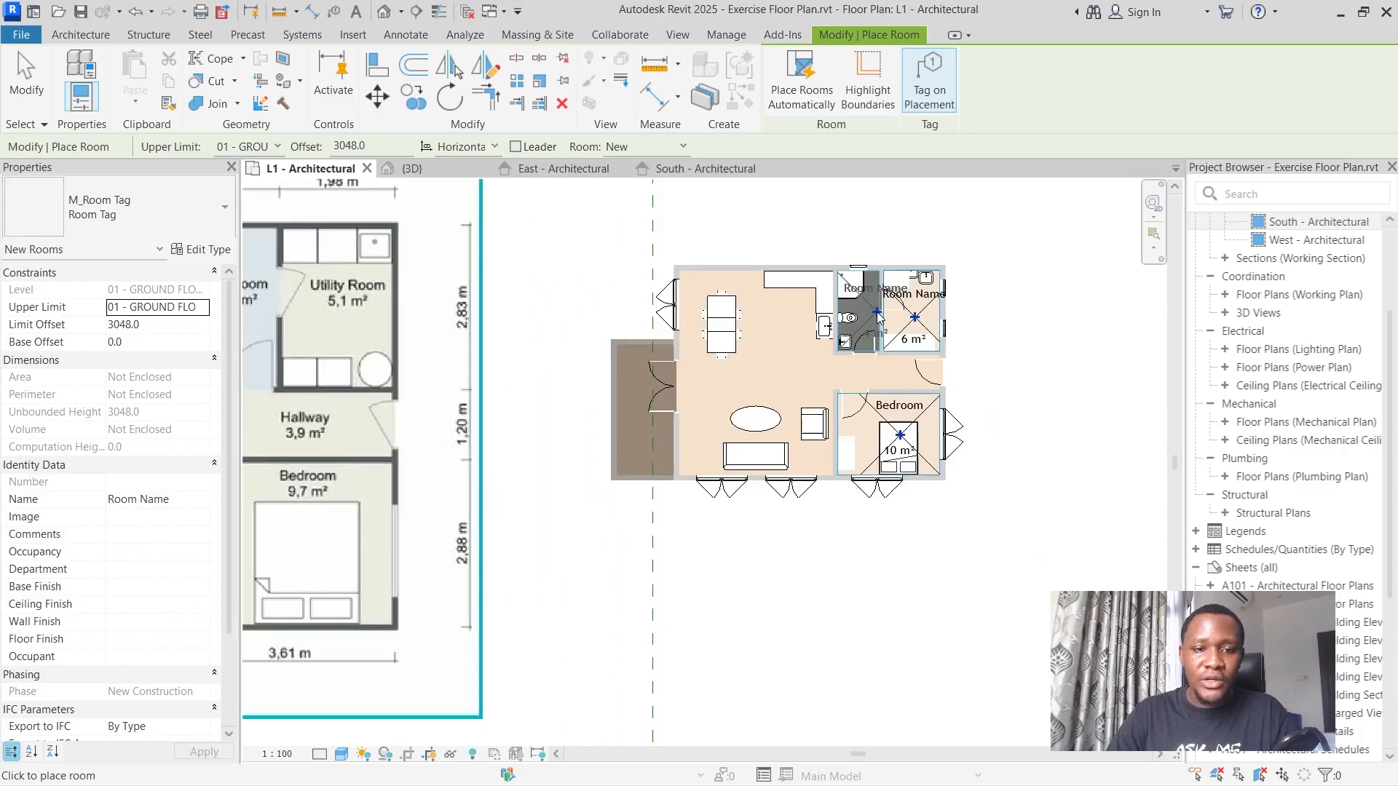
pyautogui.scroll(3, 948, 279)
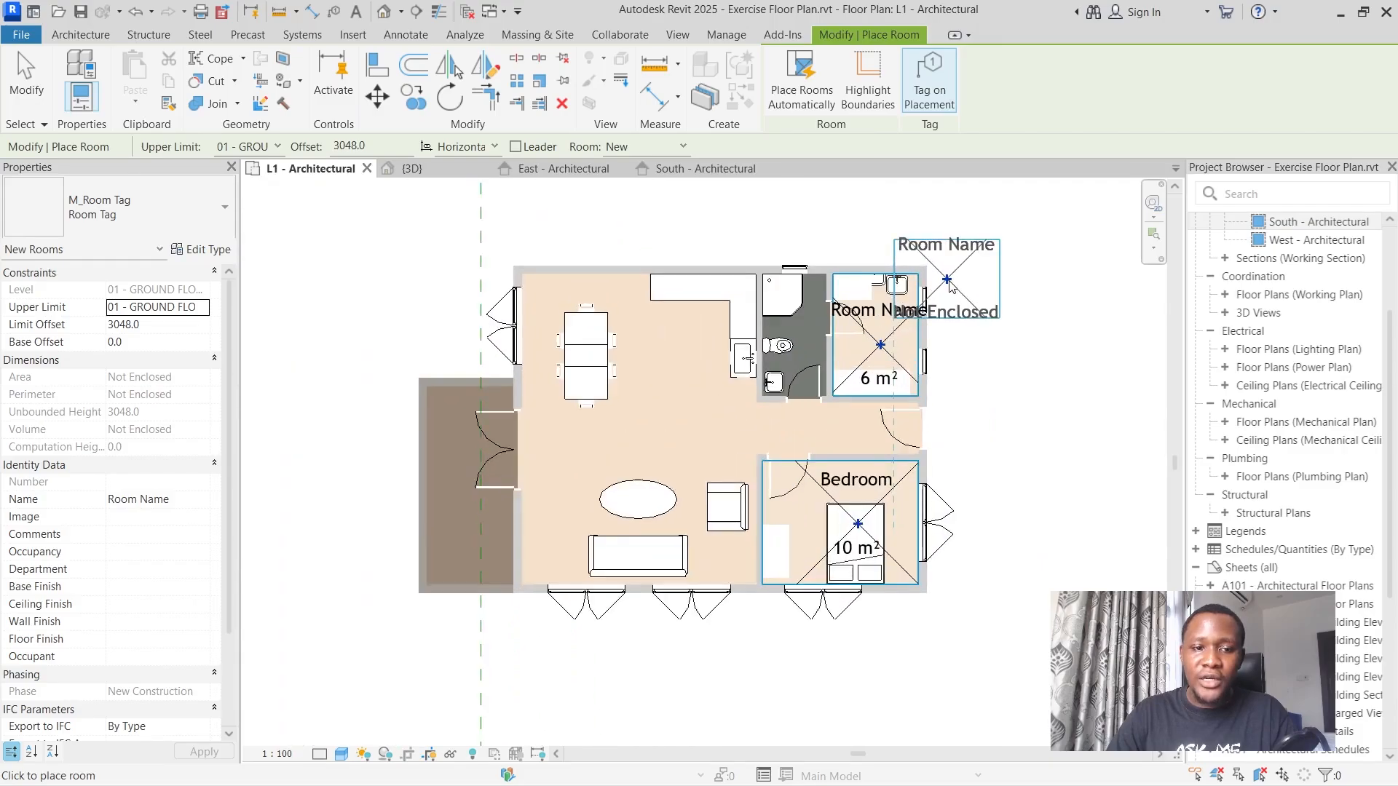
pyautogui.click(36, 76)
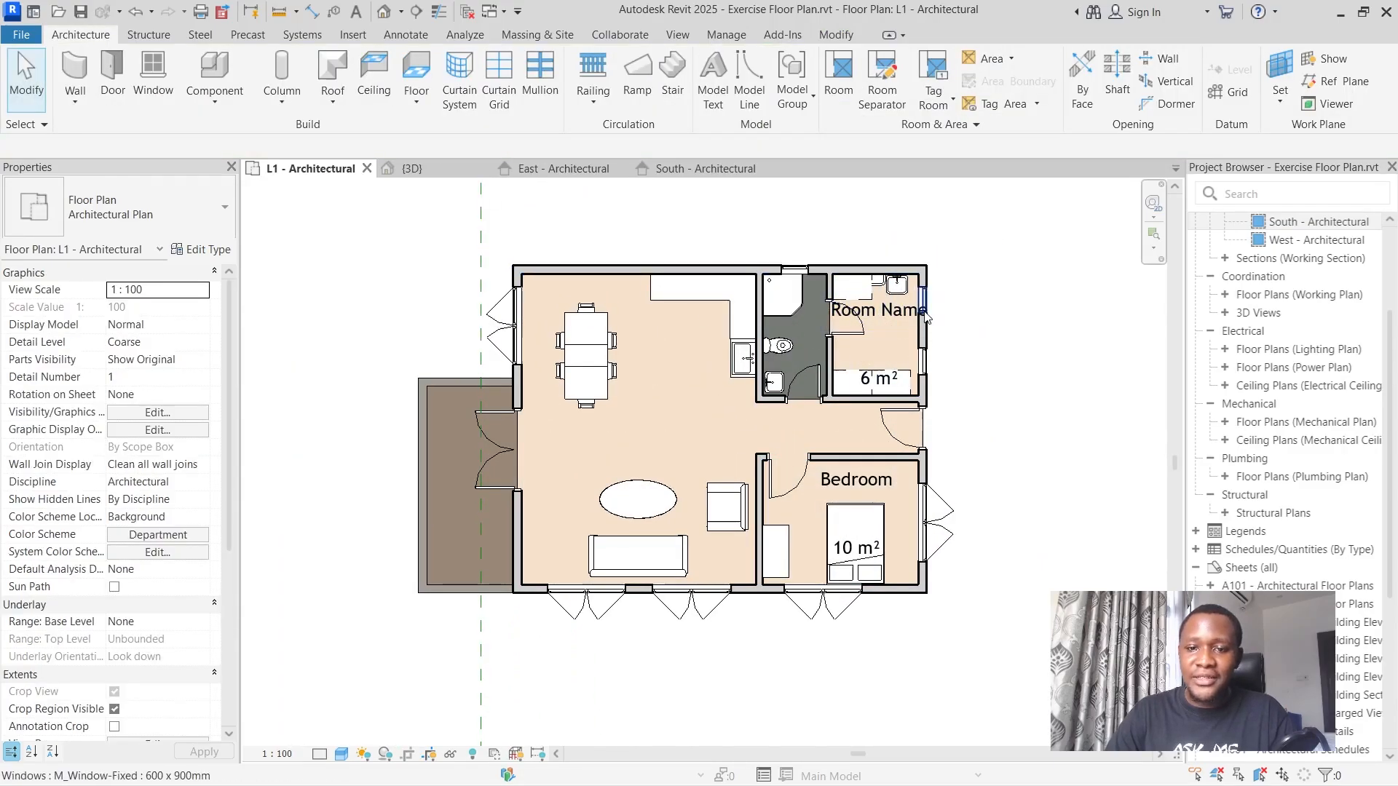
# Rename the room east of the bathroom as Utility Room through its tag.
pyautogui.doubleClick(901, 311)
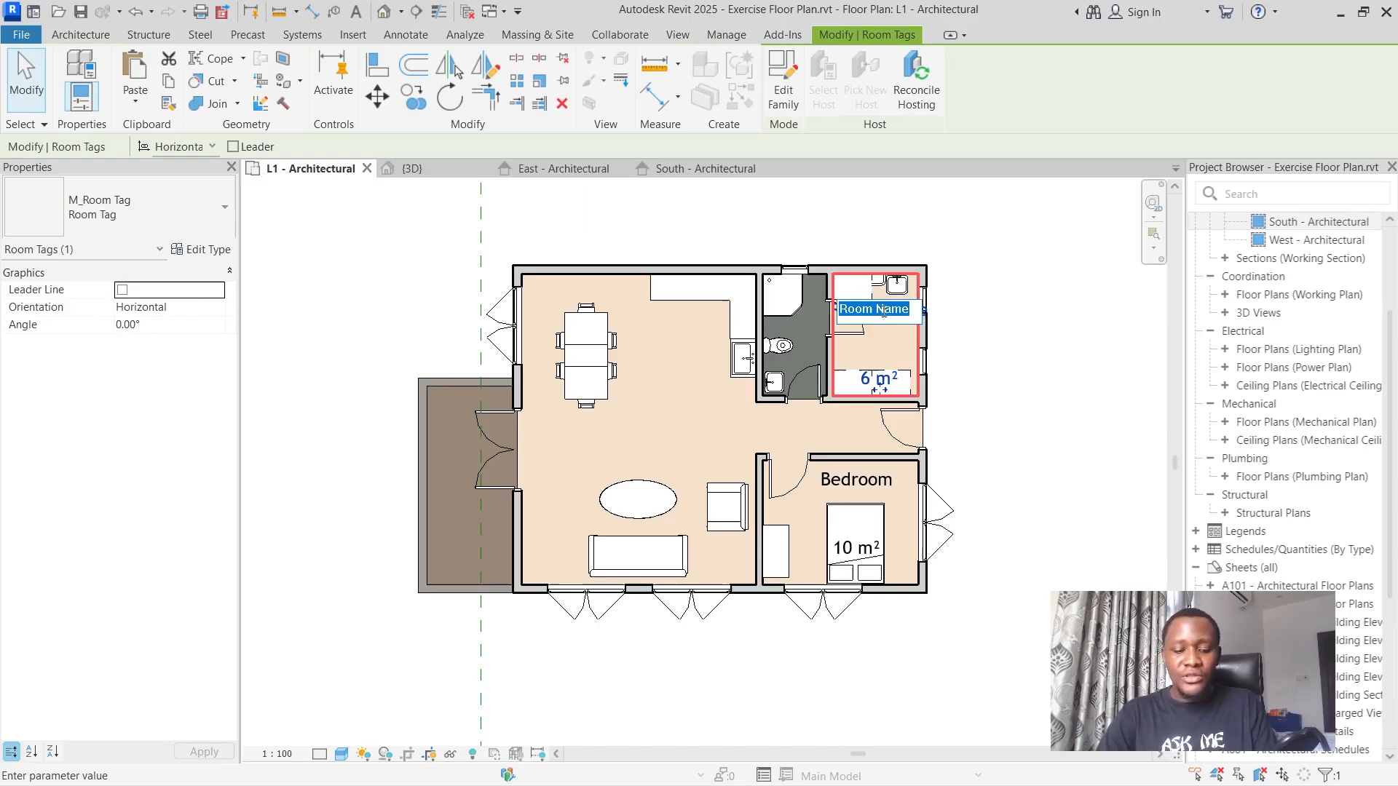
pyautogui.write('Utility Room')
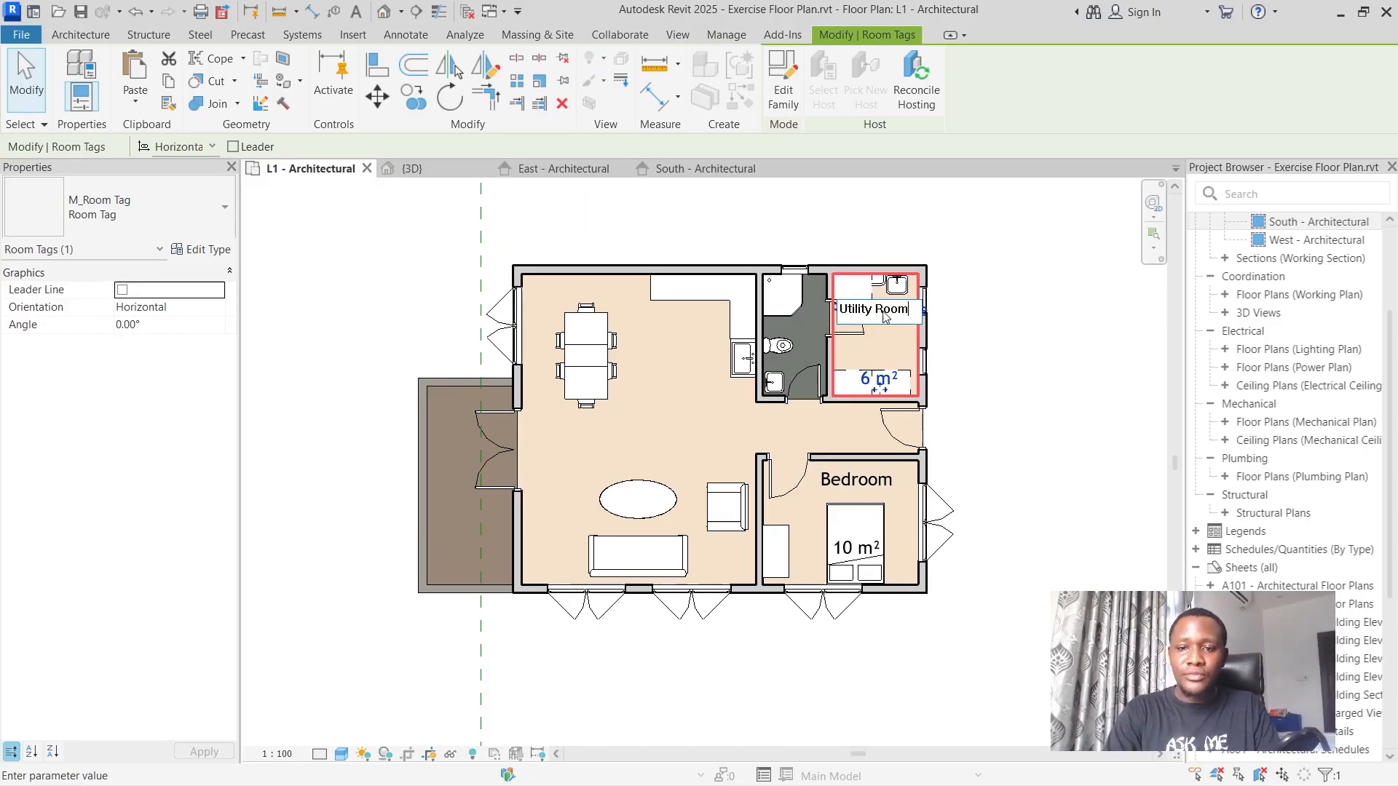
pyautogui.press('Return')
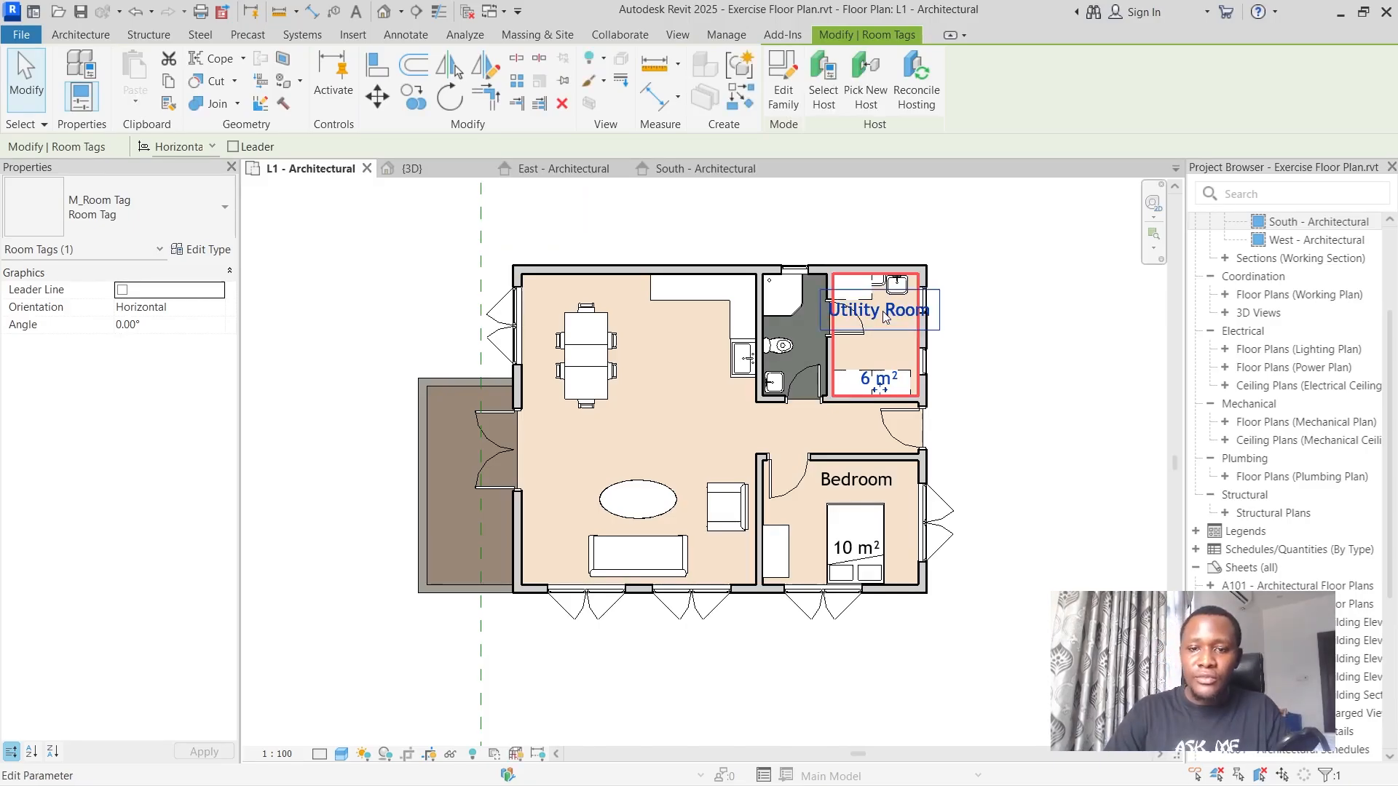
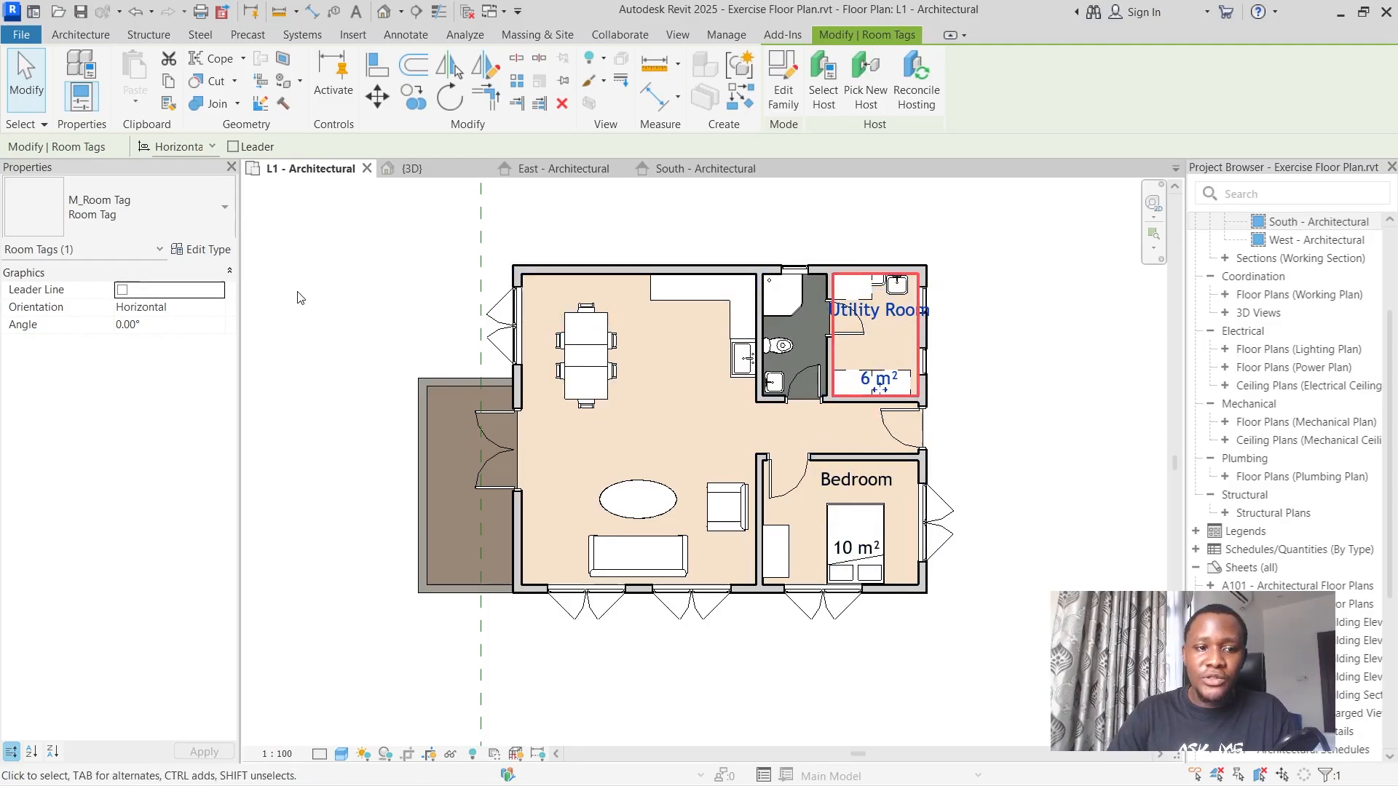
# Review the type parameters of the Utility Room tag, leaving them as they are.
pyautogui.click(203, 249)
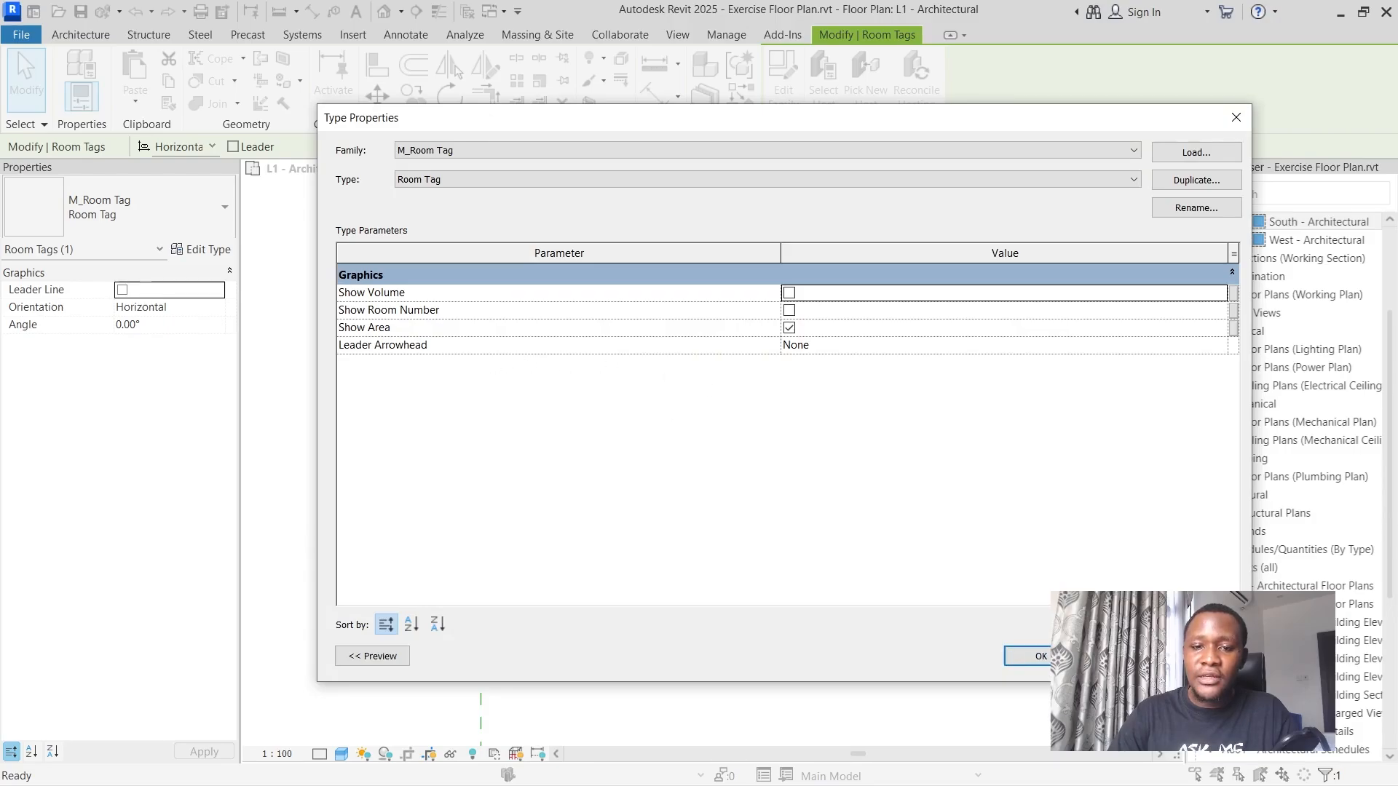
pyautogui.click(1028, 656)
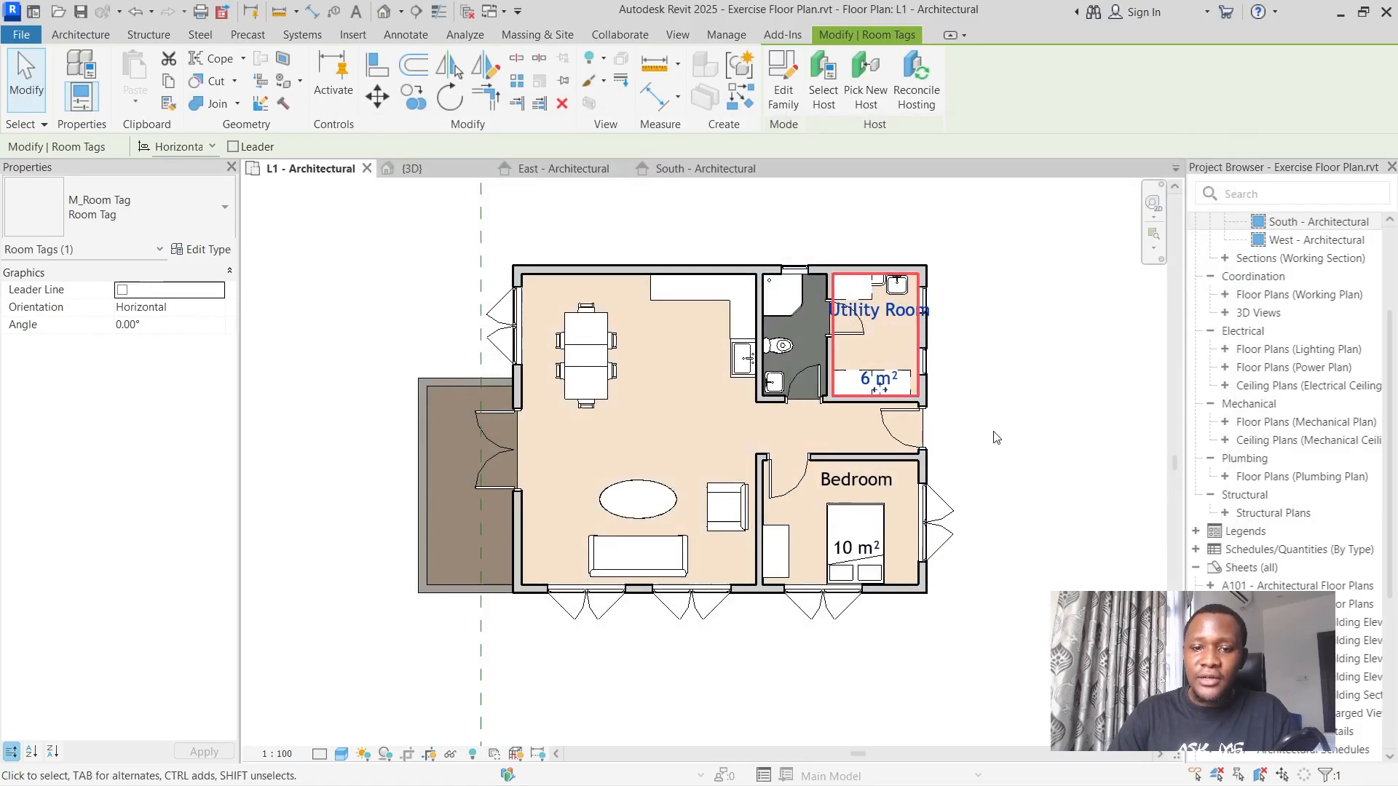
pyautogui.click(998, 337)
pyautogui.click(897, 313)
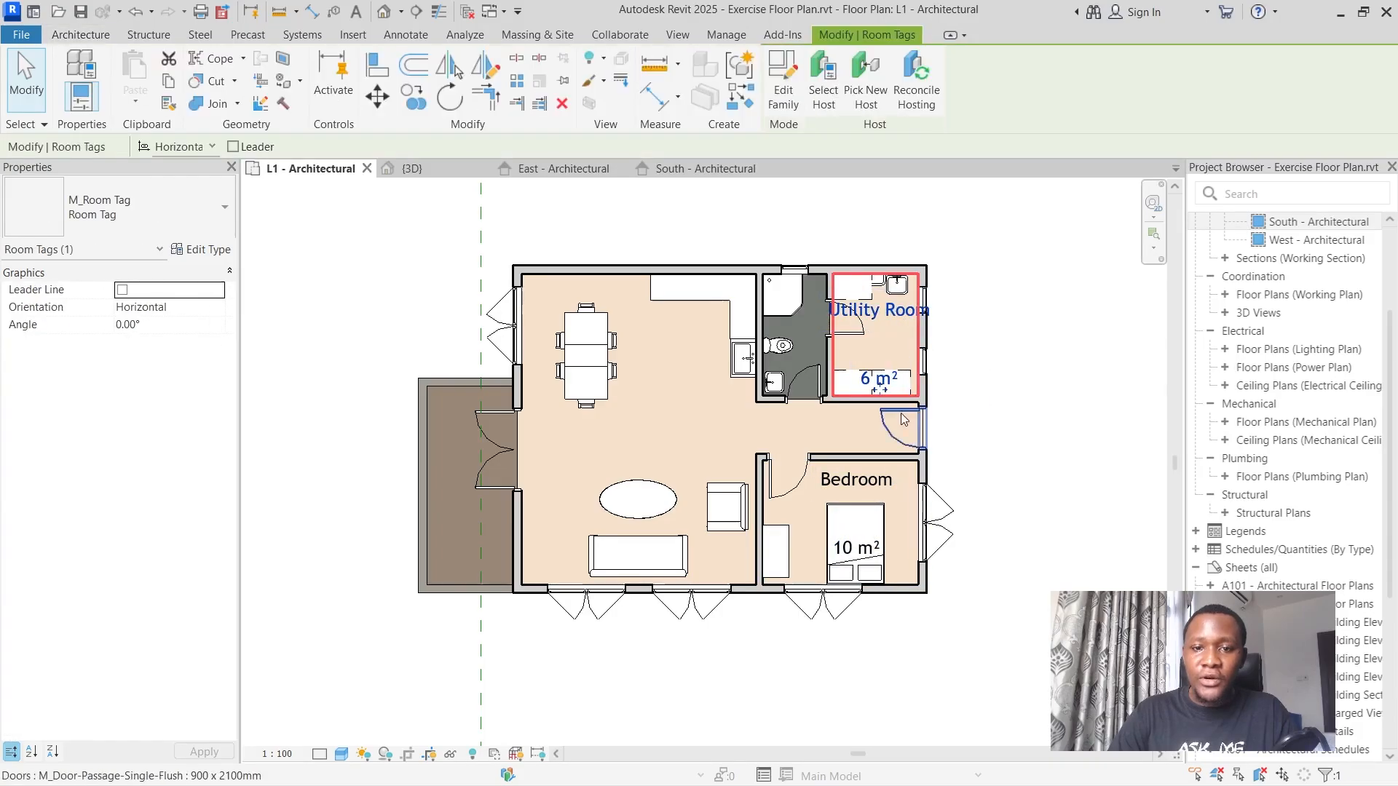
# Open the room tag's family for editing and set the room name label type's text size to 1 mm.
pyautogui.click(790, 93)
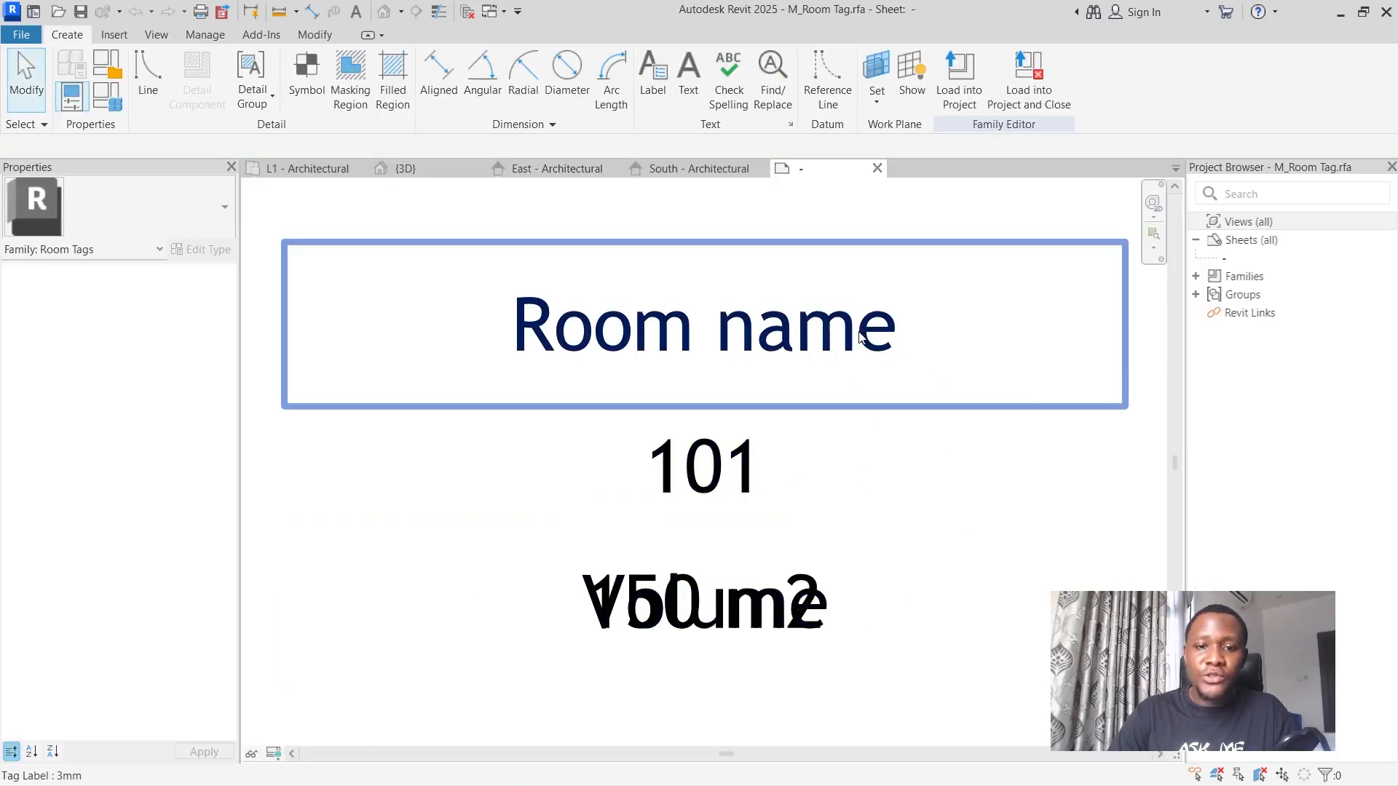
pyautogui.click(797, 331)
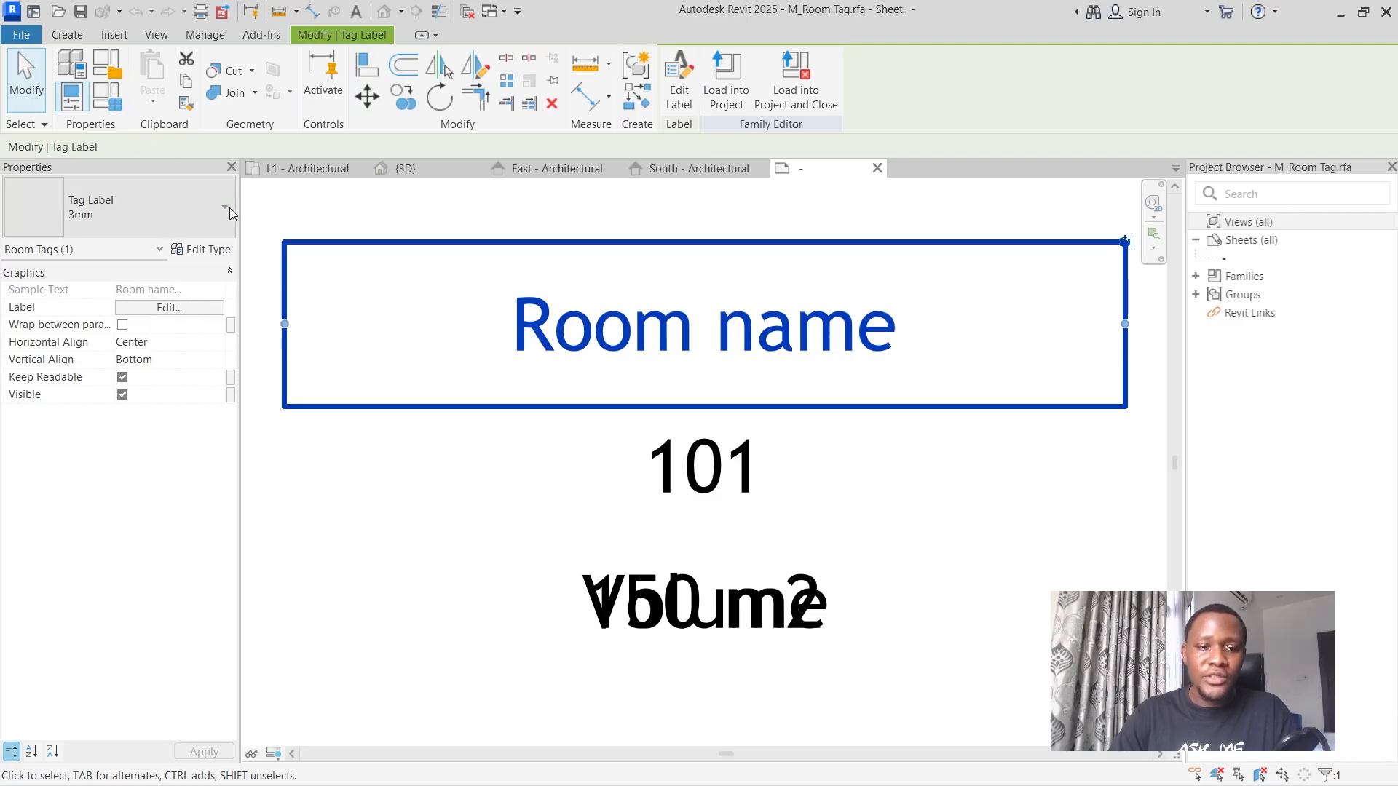
pyautogui.click(206, 252)
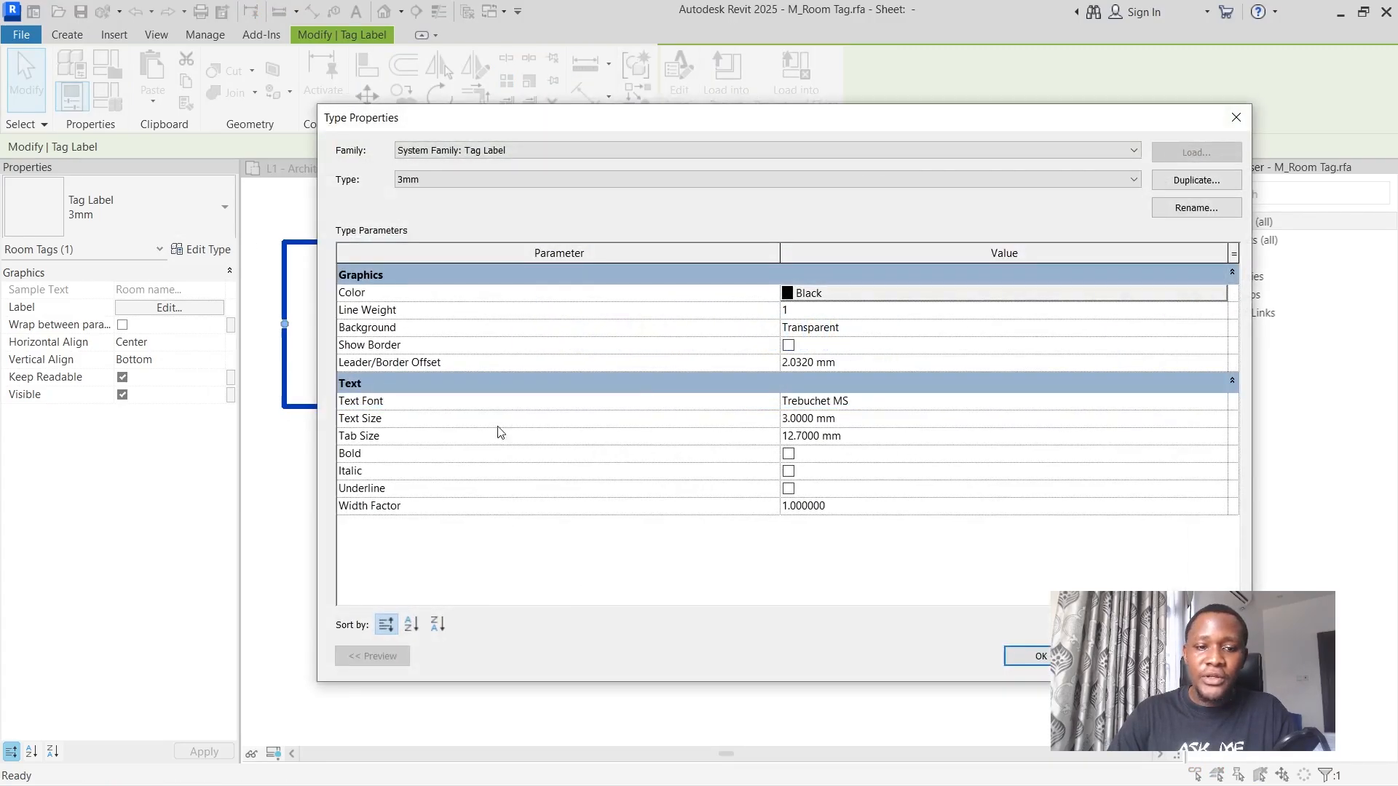
pyautogui.moveTo(842, 420); pyautogui.dragTo(699, 422)
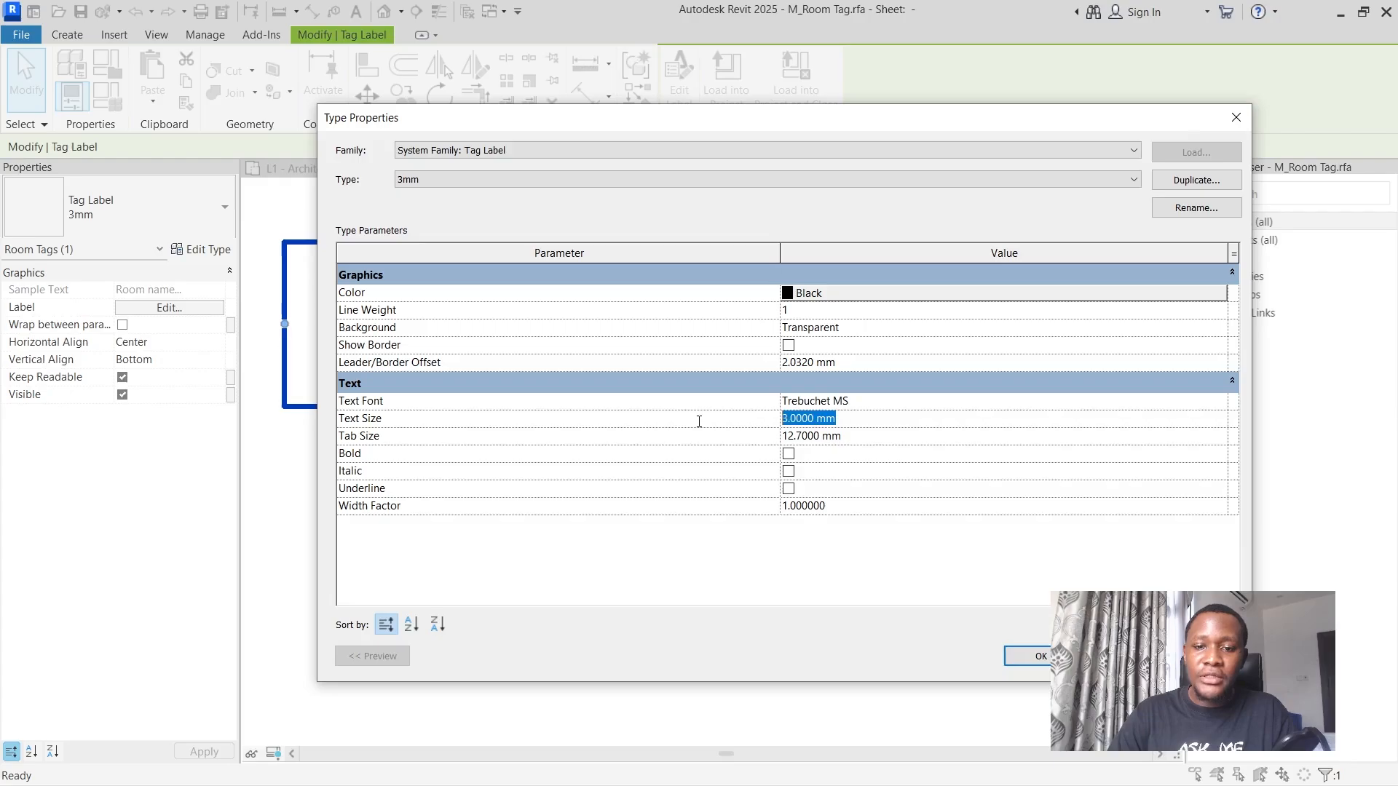
pyautogui.write('1')
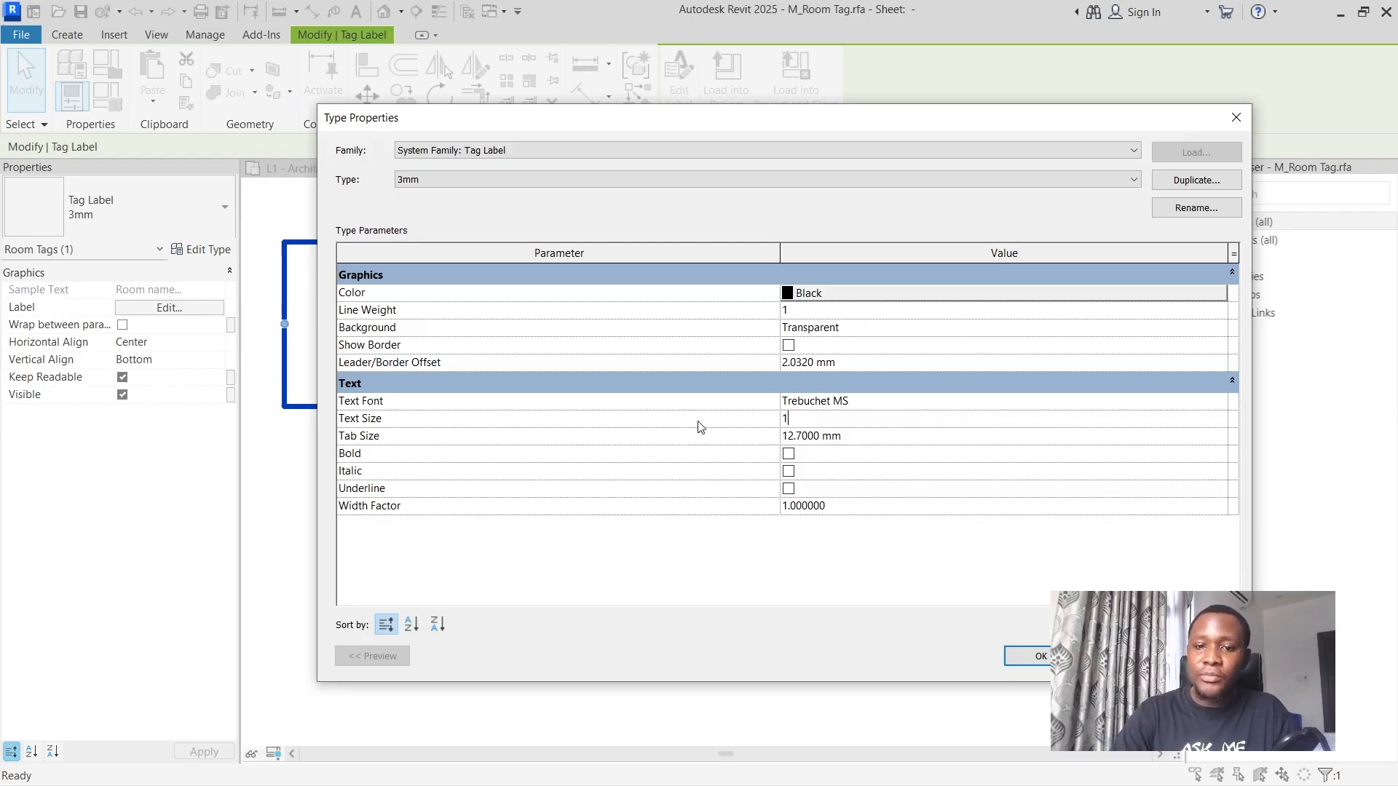
pyautogui.write('.00')
pyautogui.press('Tab')
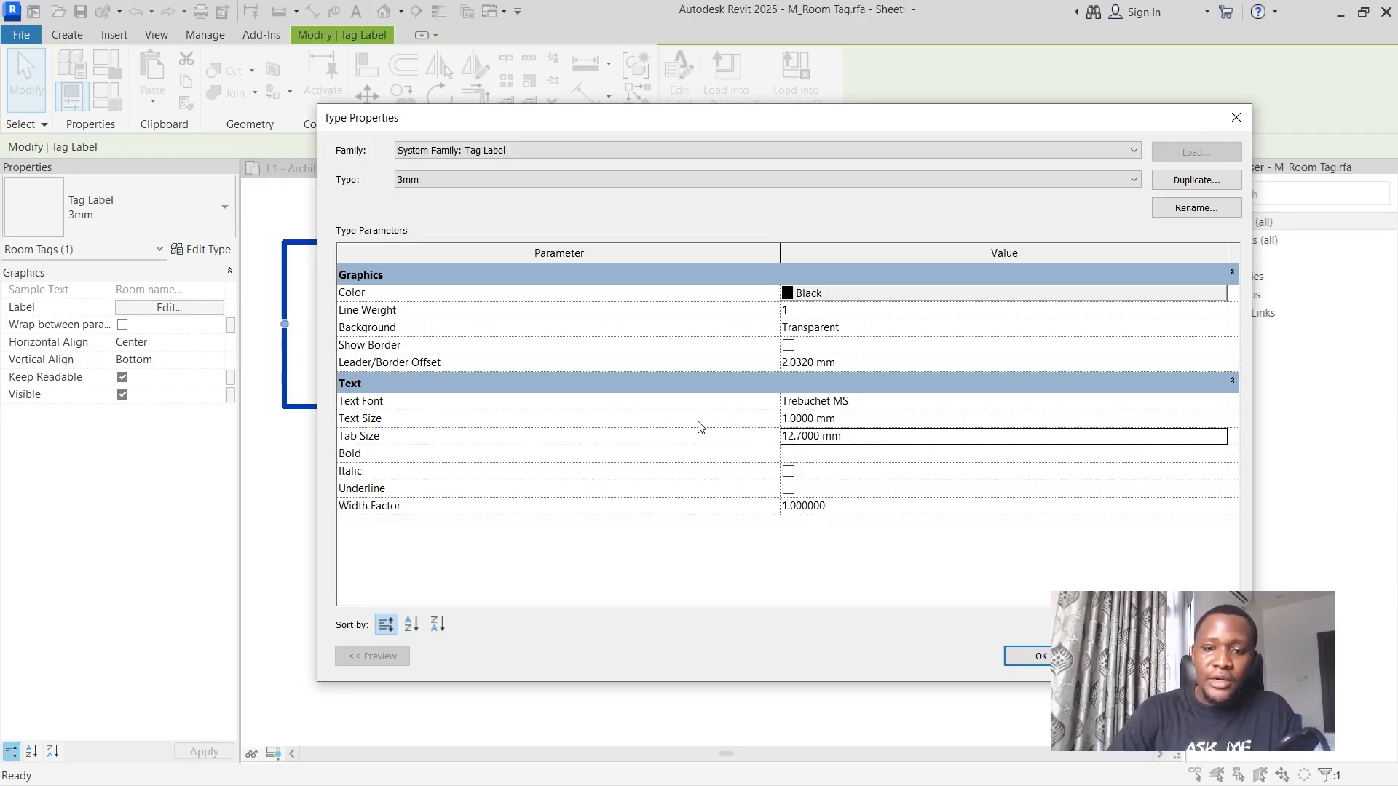
# Set the room name label type's tab size to 7.5 mm.
pyautogui.click(838, 436)
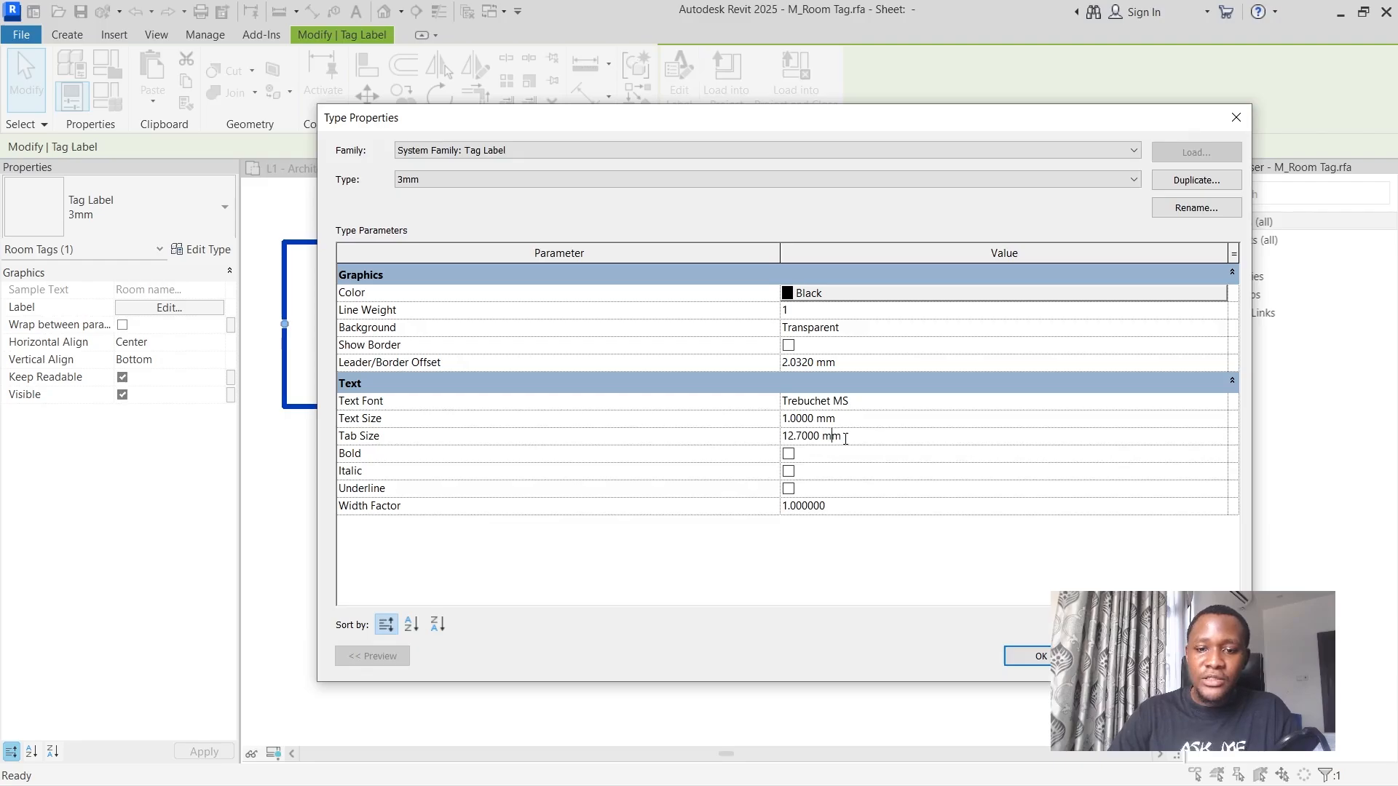
pyautogui.moveTo(842, 436); pyautogui.dragTo(723, 442)
pyautogui.write('7')
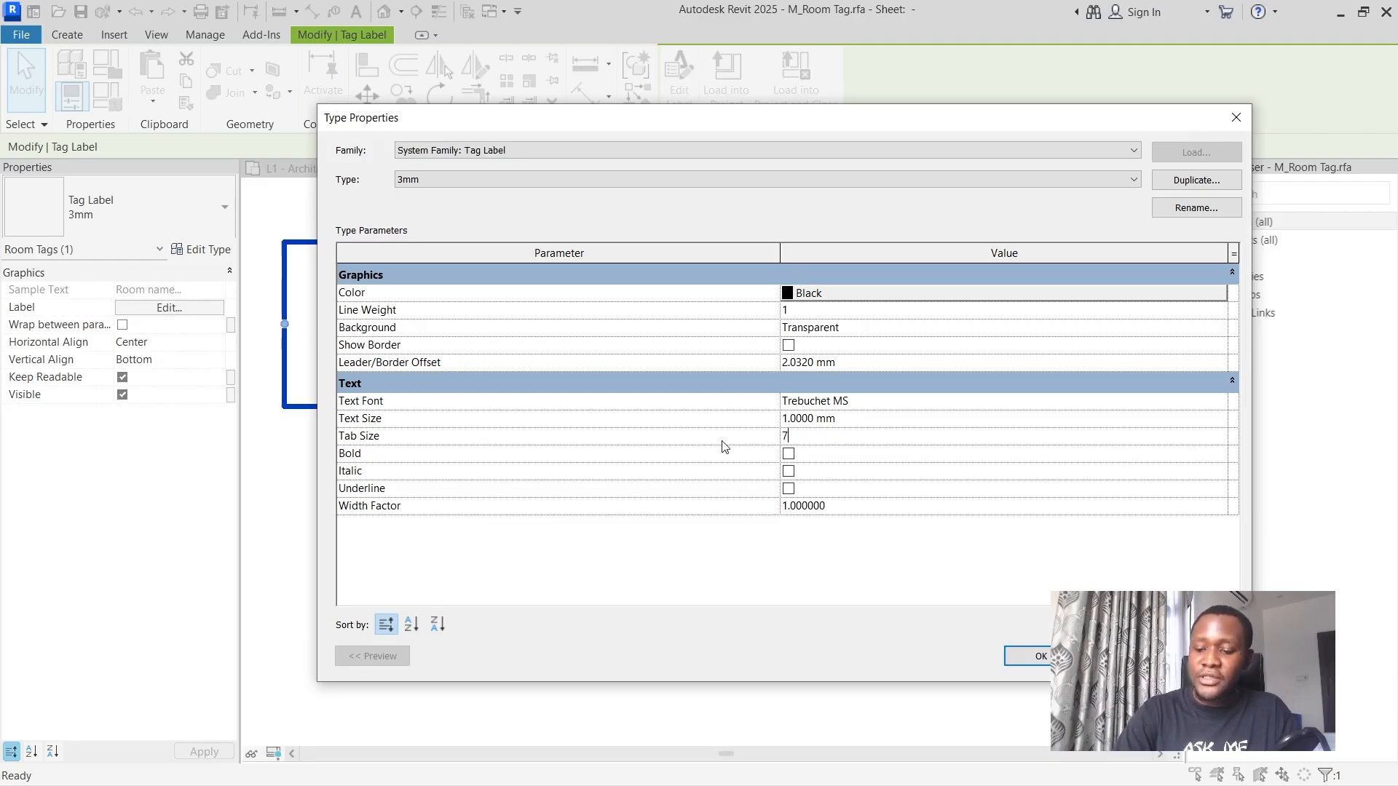
pyautogui.write('.5')
pyautogui.press('Tab')
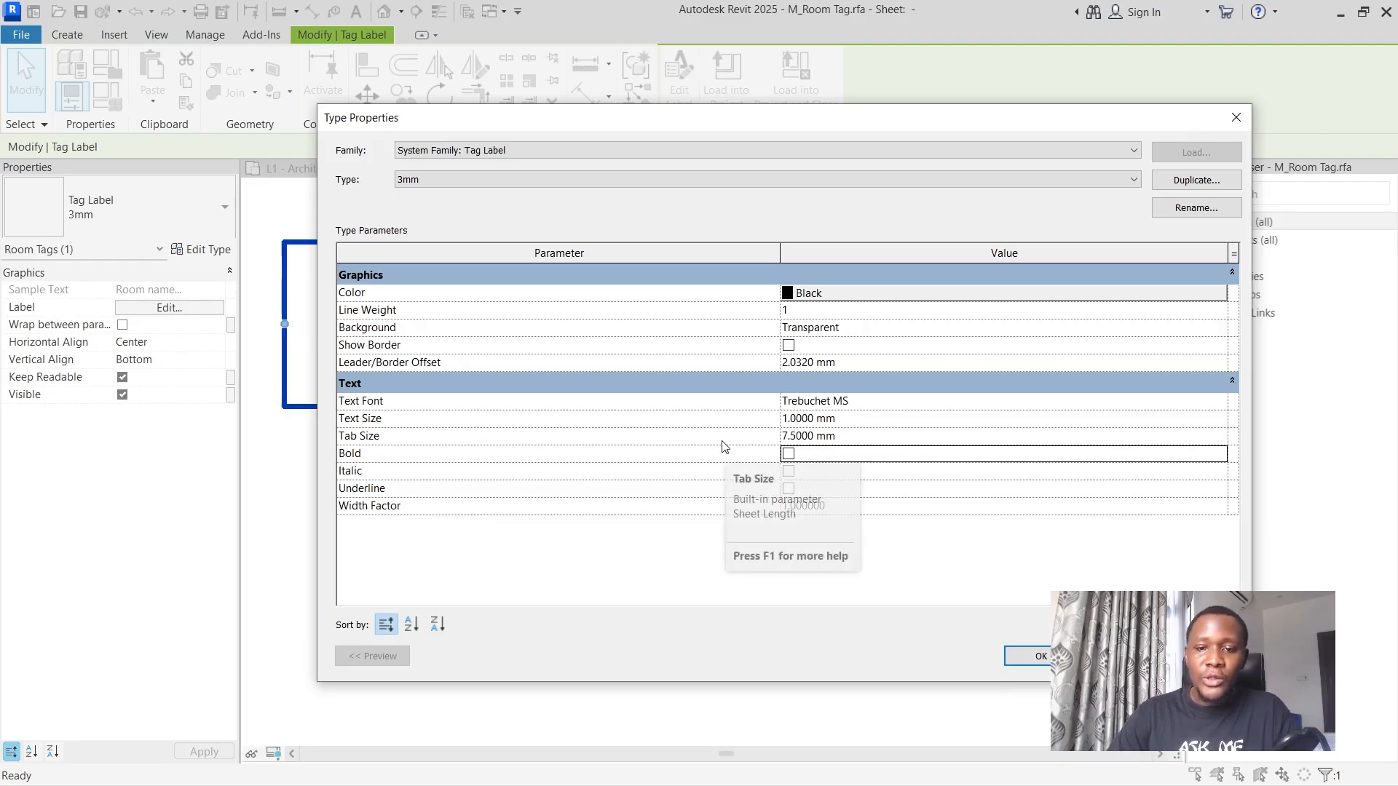
# Set the label type's text font to Verdana and apply the type properties.
pyautogui.click(883, 399)
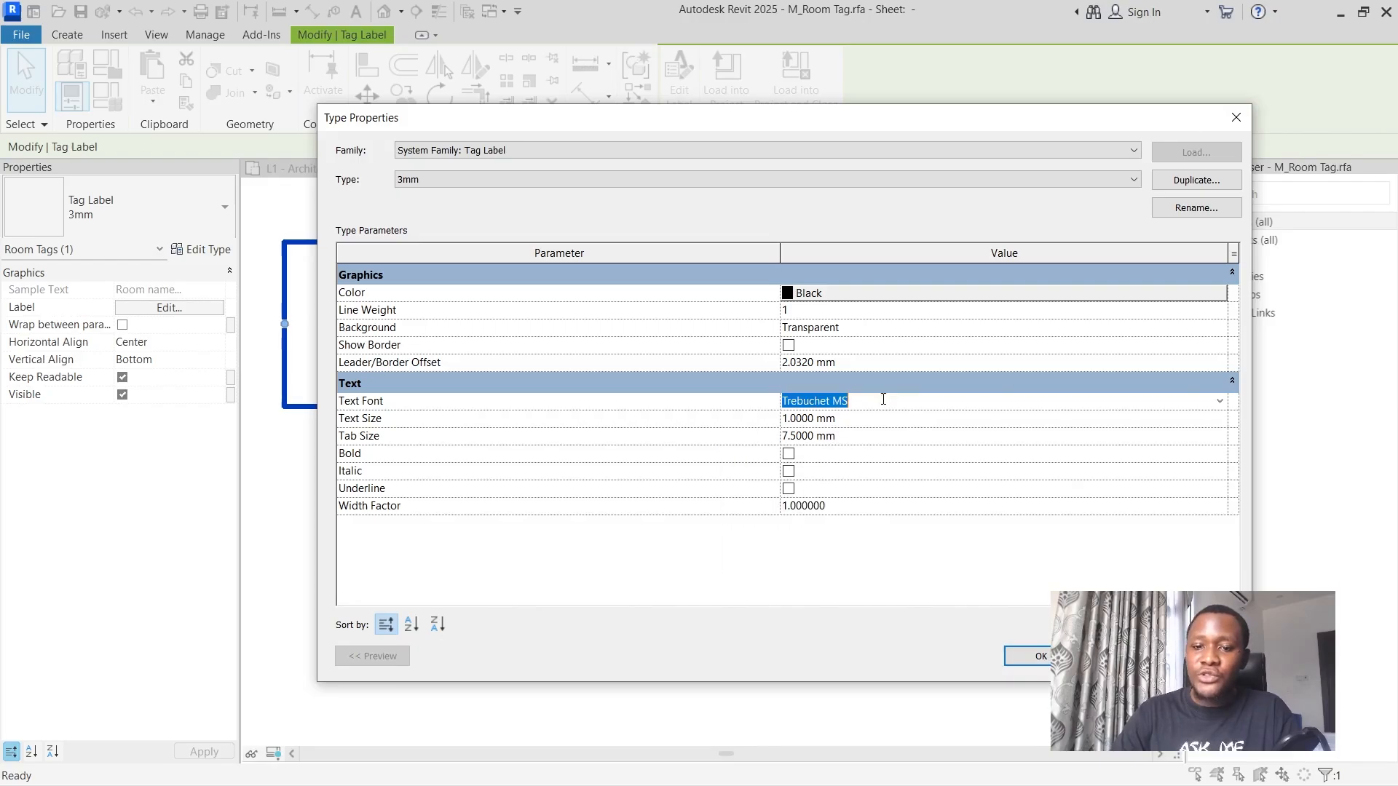
pyautogui.click(1220, 402)
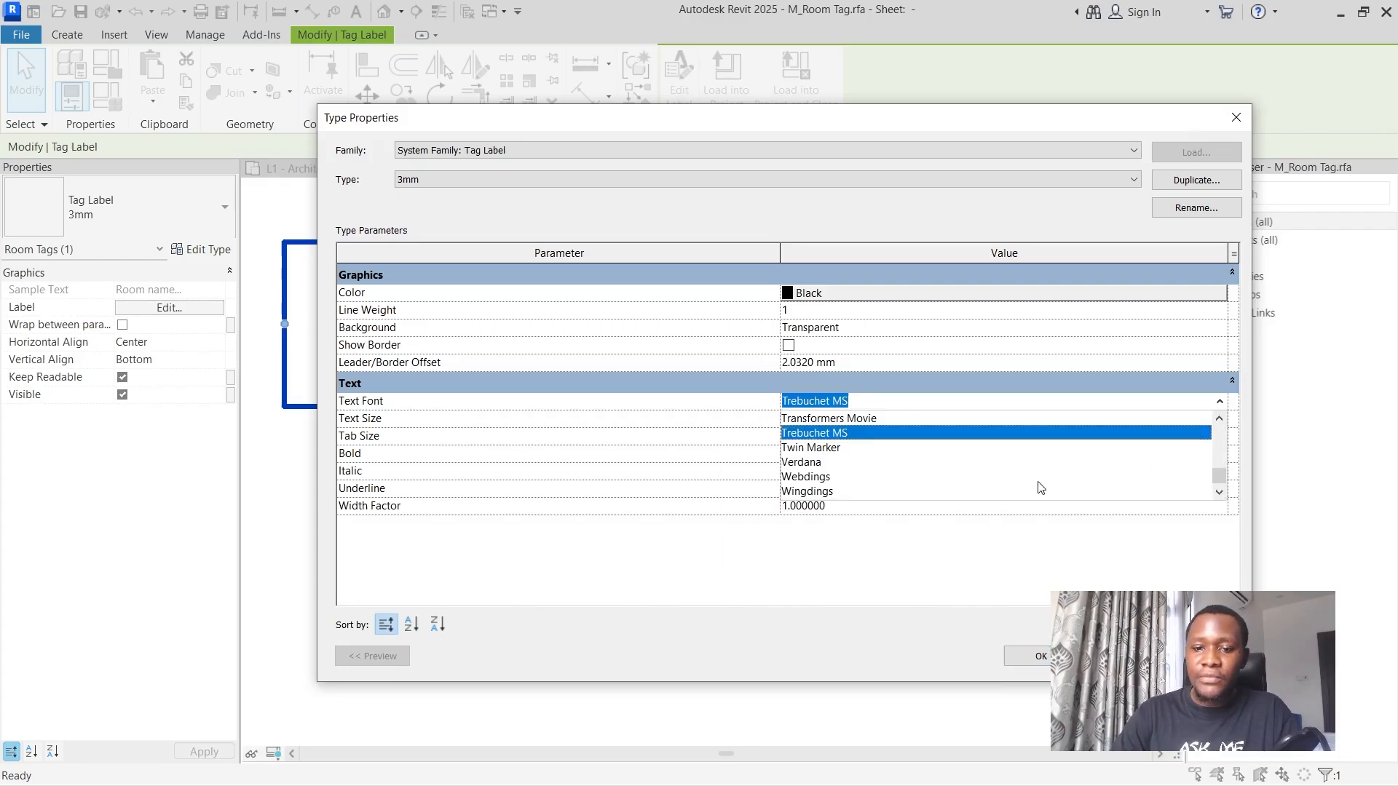
pyautogui.scroll(1, 988, 461)
pyautogui.scroll(-1, 989, 461)
pyautogui.click(810, 463)
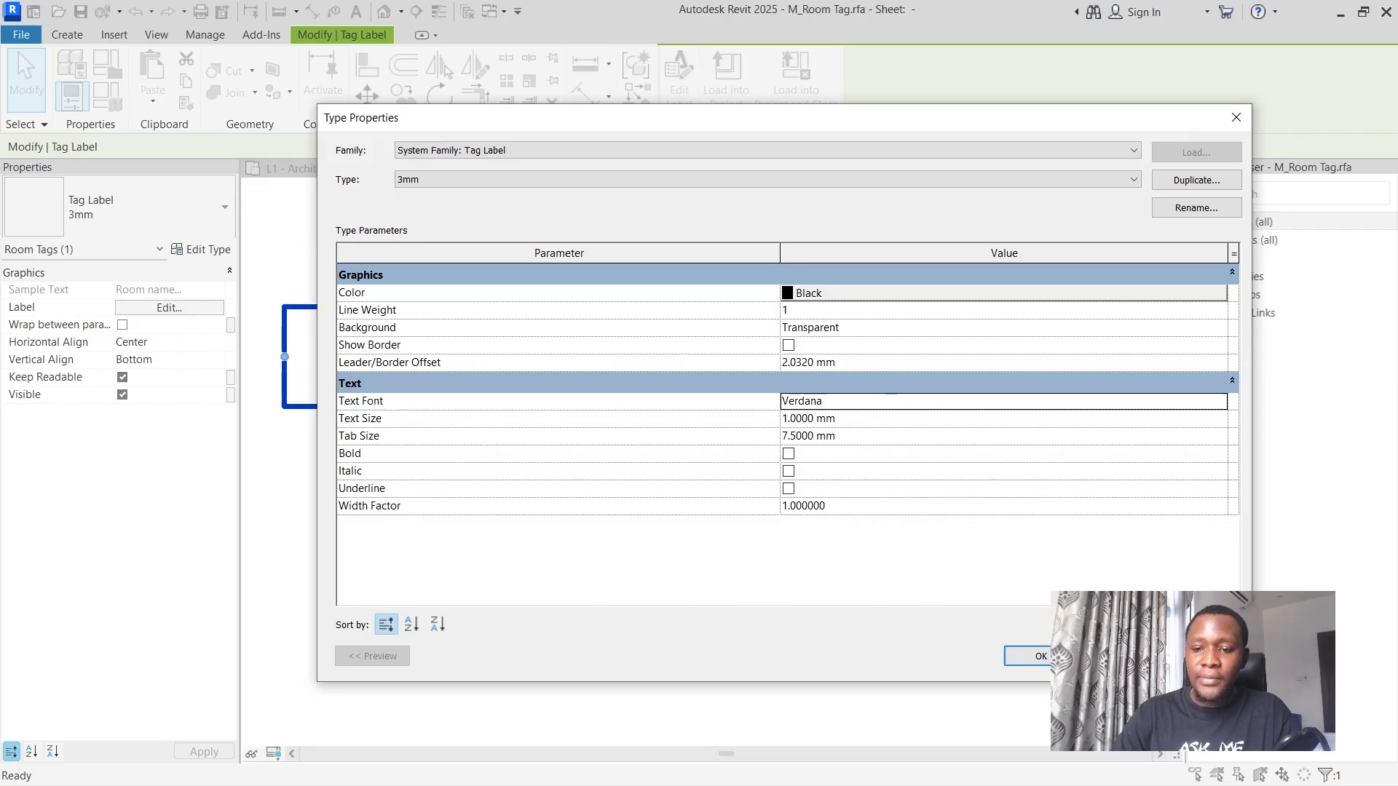
pyautogui.click(1036, 656)
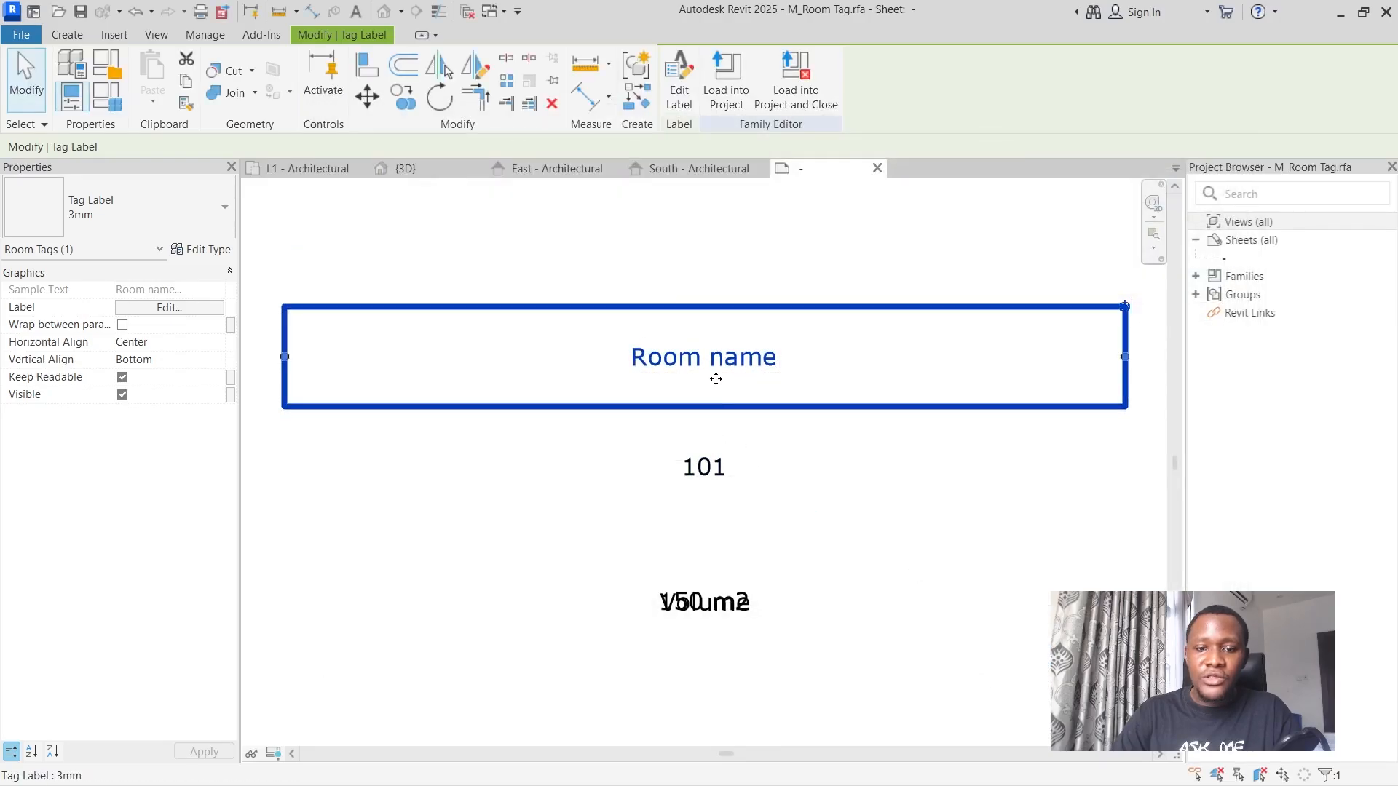
# Reopen the room name label's type properties and switch the text font back to Trebuchet MS.
pyautogui.click(218, 255)
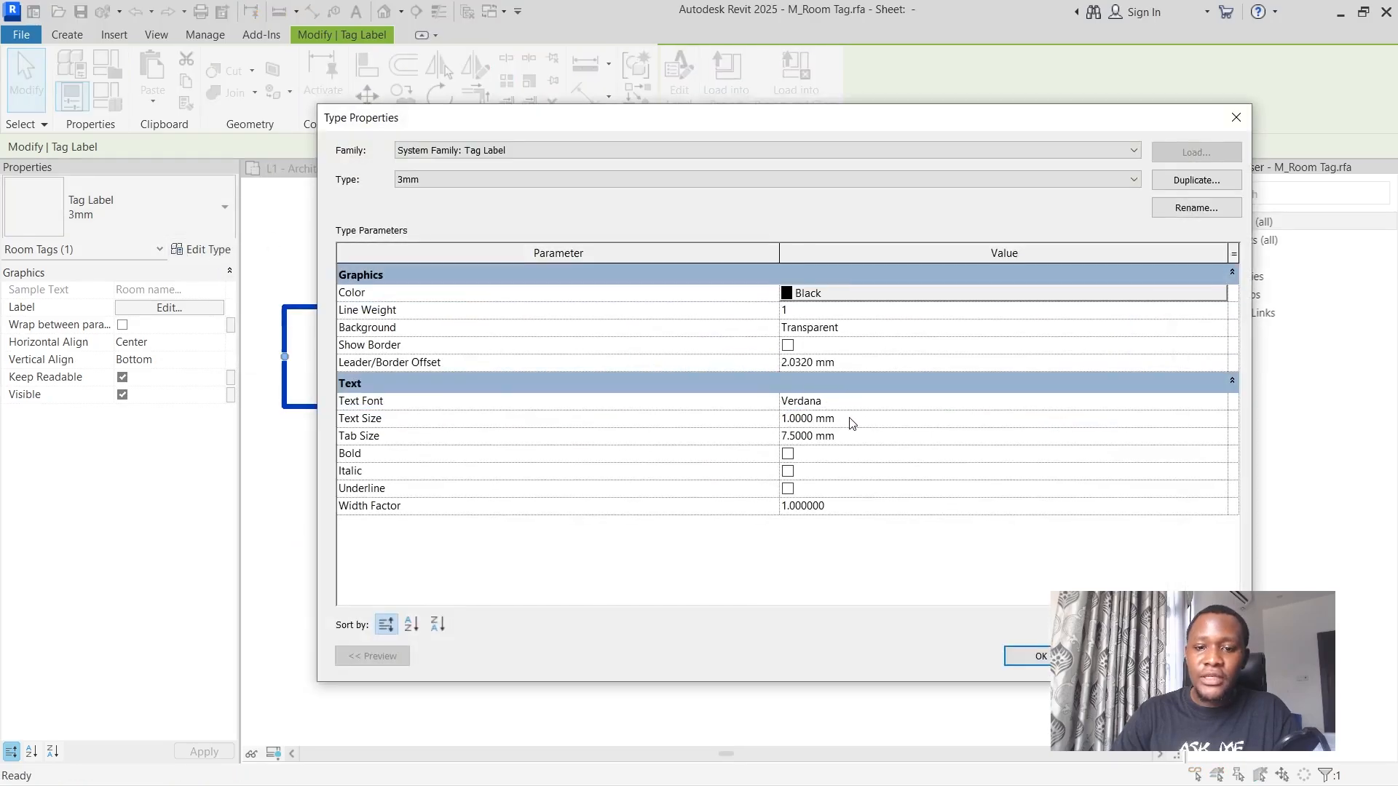
pyautogui.click(1222, 403)
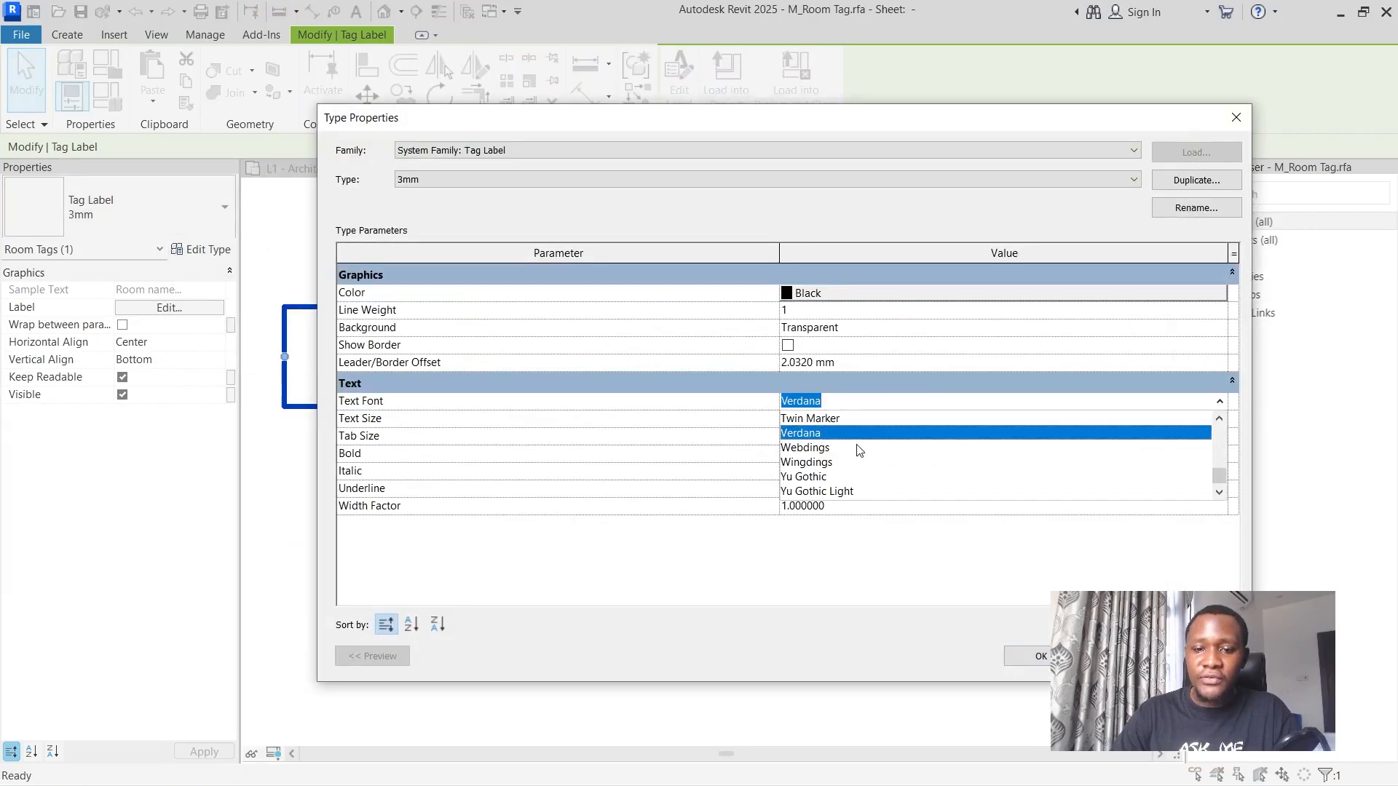
pyautogui.scroll(3, 849, 446)
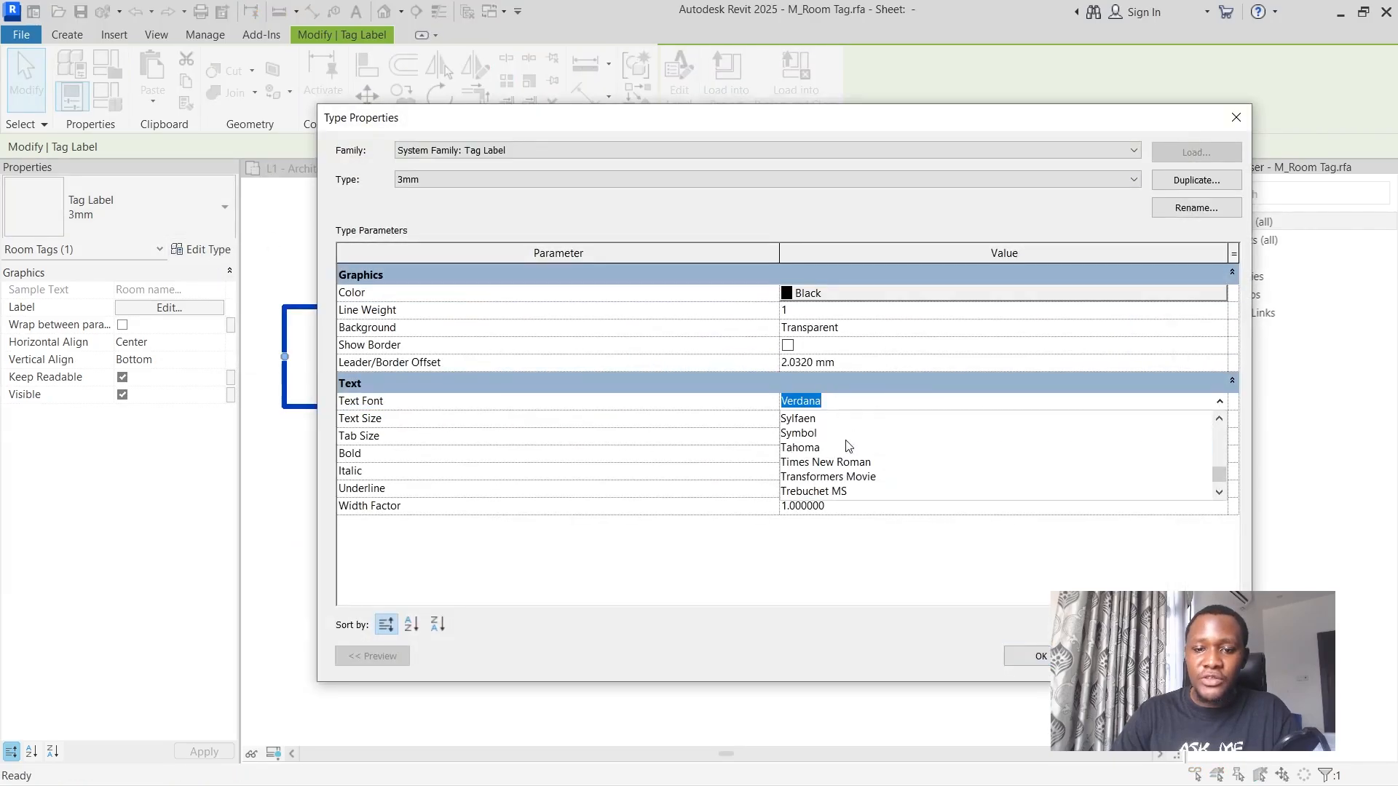
pyautogui.click(838, 492)
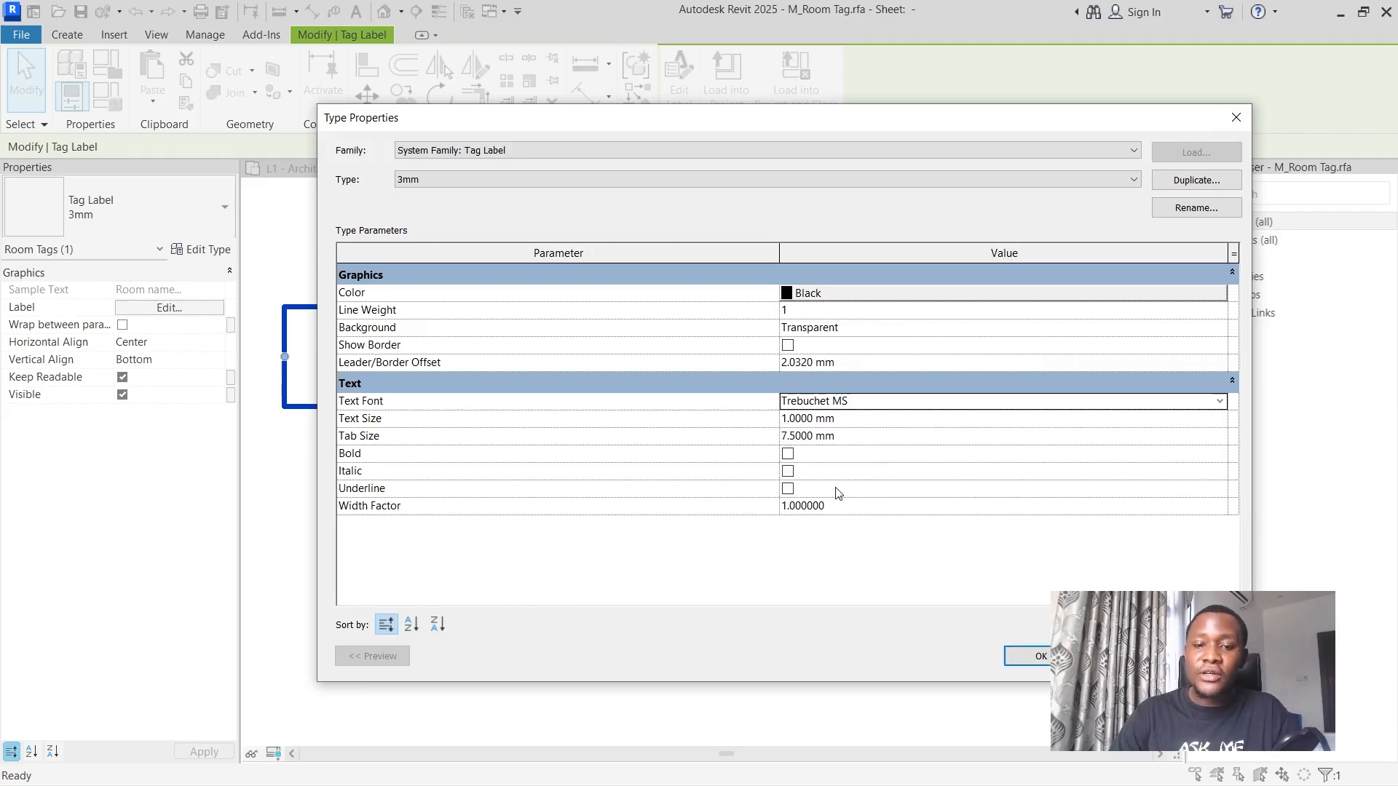
# Browse the available fonts and set the label type's text font to Segoe Script.
pyautogui.click(1219, 401)
pyautogui.scroll(10, 929, 455)
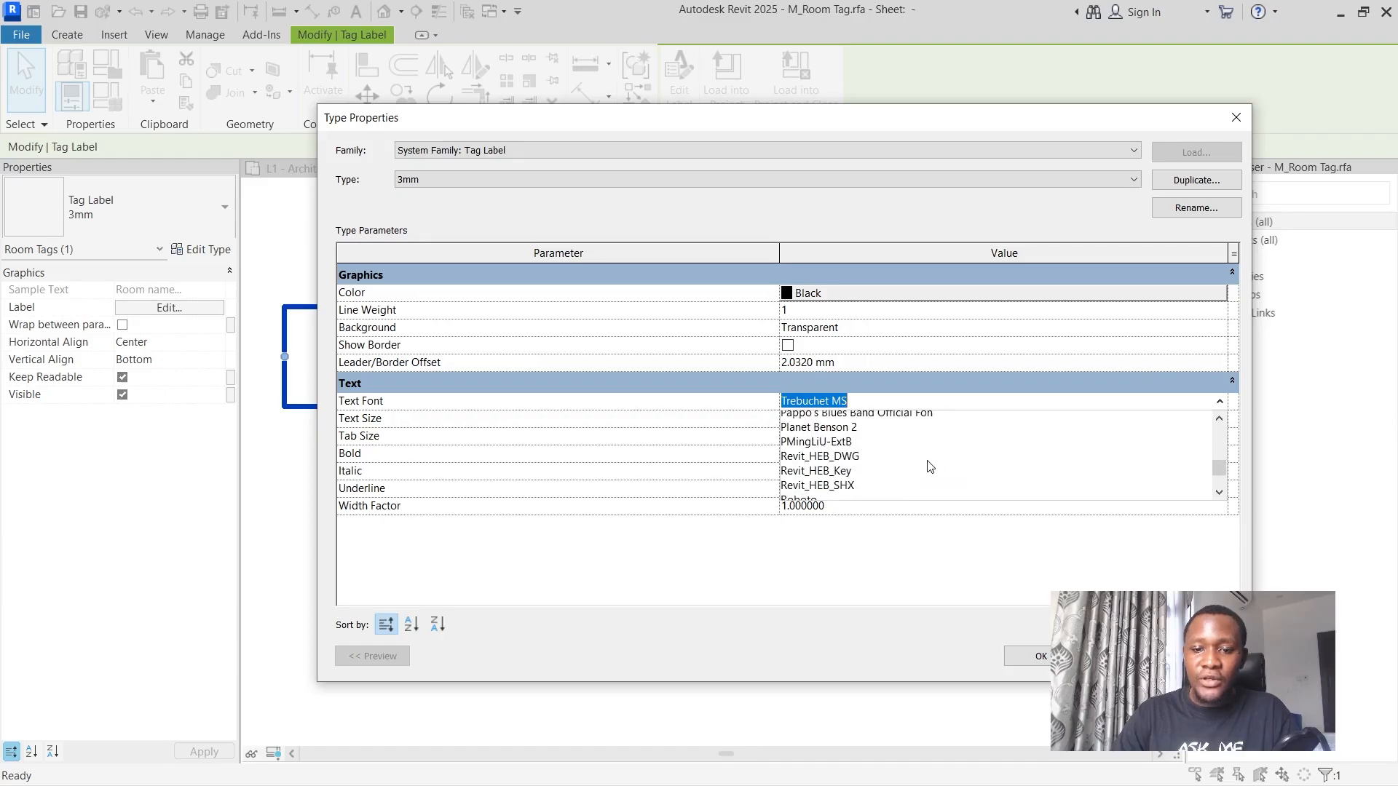
pyautogui.scroll(-7, 929, 467)
pyautogui.scroll(3, 930, 467)
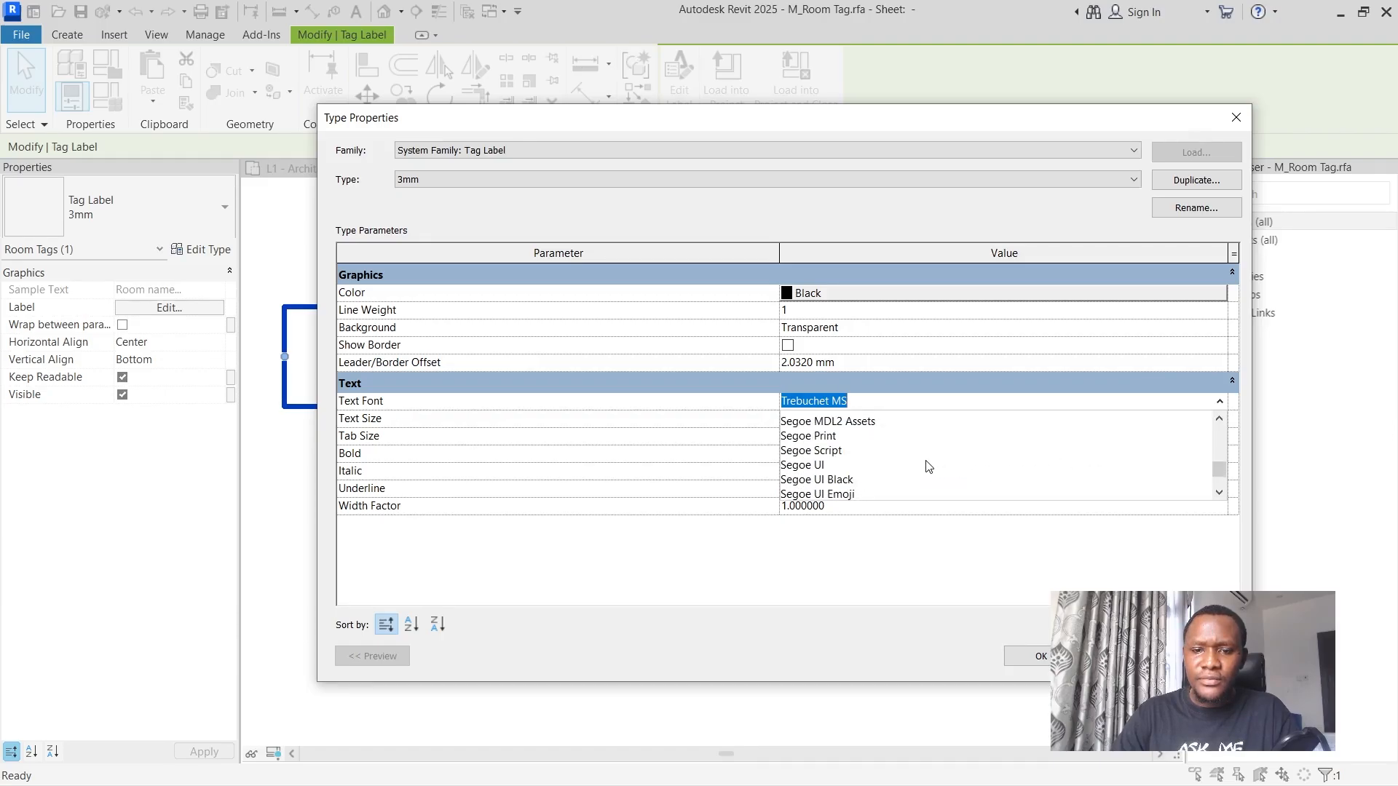
pyautogui.scroll(2, 930, 467)
pyautogui.scroll(-1, 930, 467)
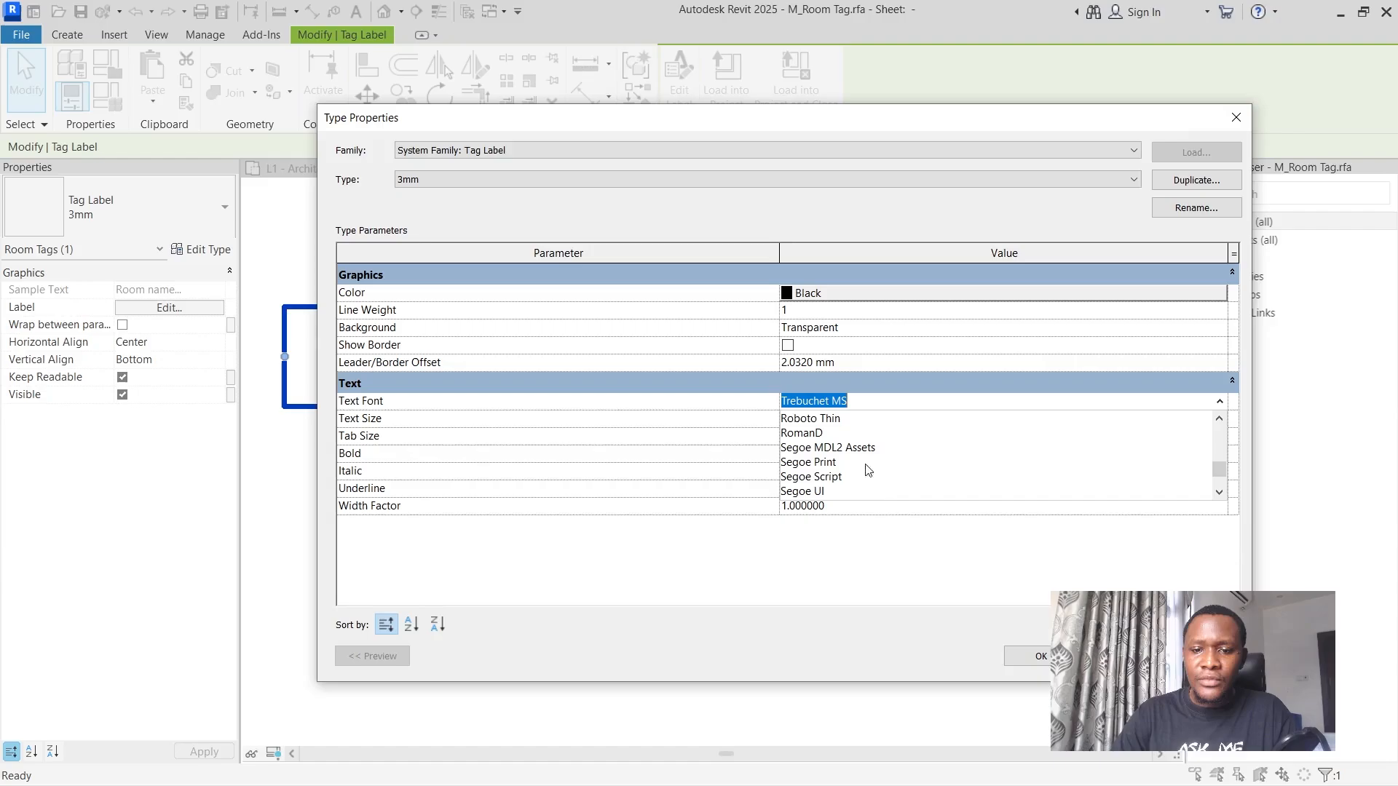
pyautogui.click(808, 477)
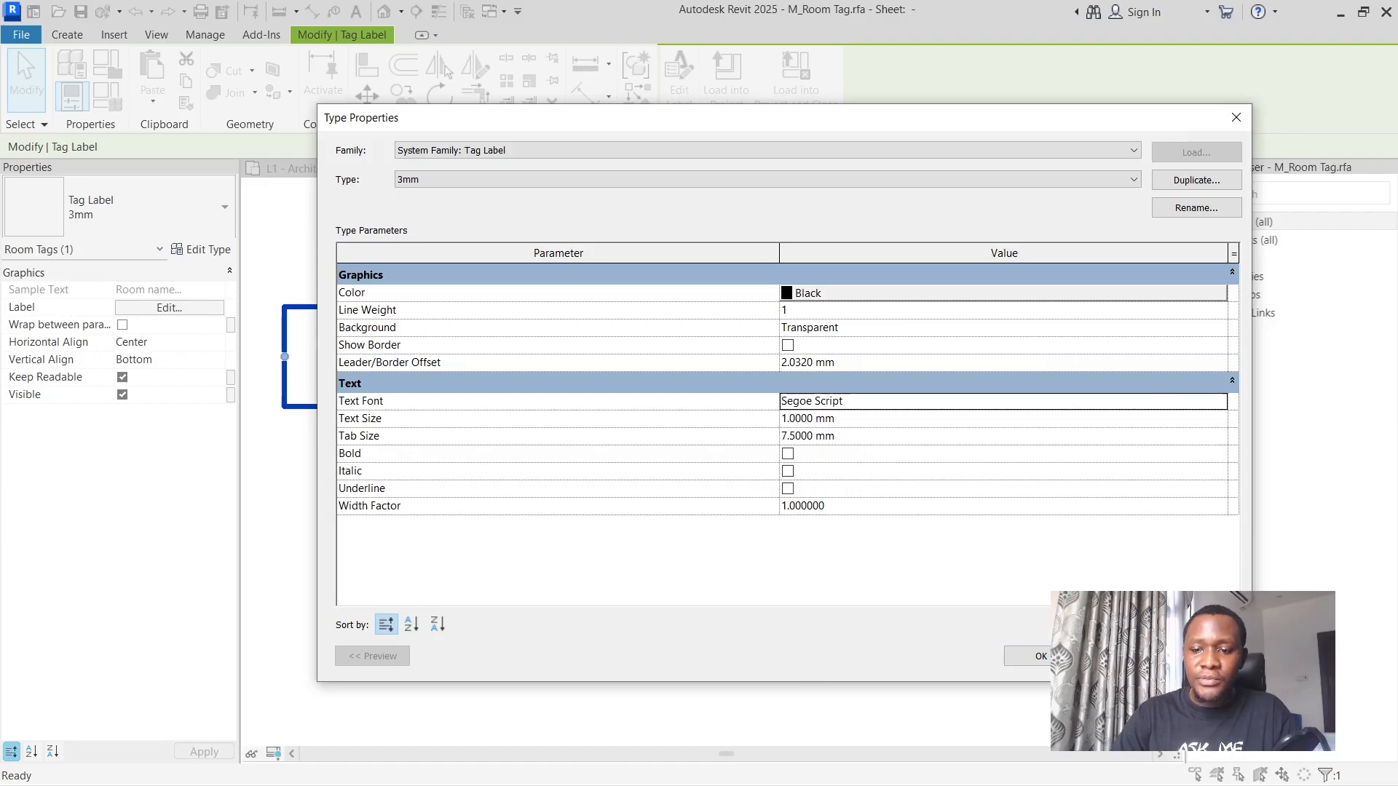
# Set the label type's text font to Trebuchet MS and apply the type properties.
pyautogui.moveTo(675, 126)
pyautogui.mouseDown()
pyautogui.moveTo(789, 106)
pyautogui.moveTo(1249, 108)
pyautogui.moveTo(684, 119)
pyautogui.mouseUp()
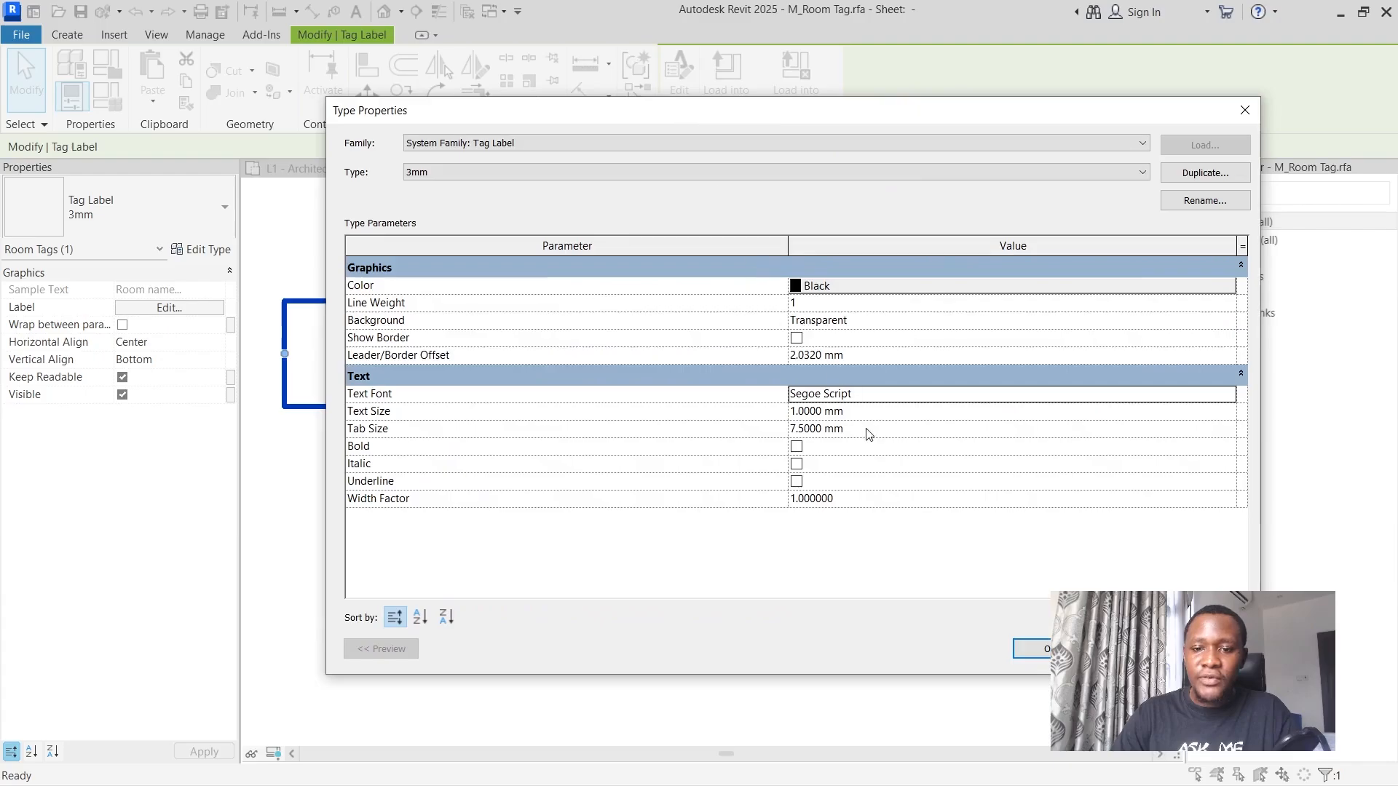
pyautogui.click(1215, 387)
pyautogui.click(1229, 395)
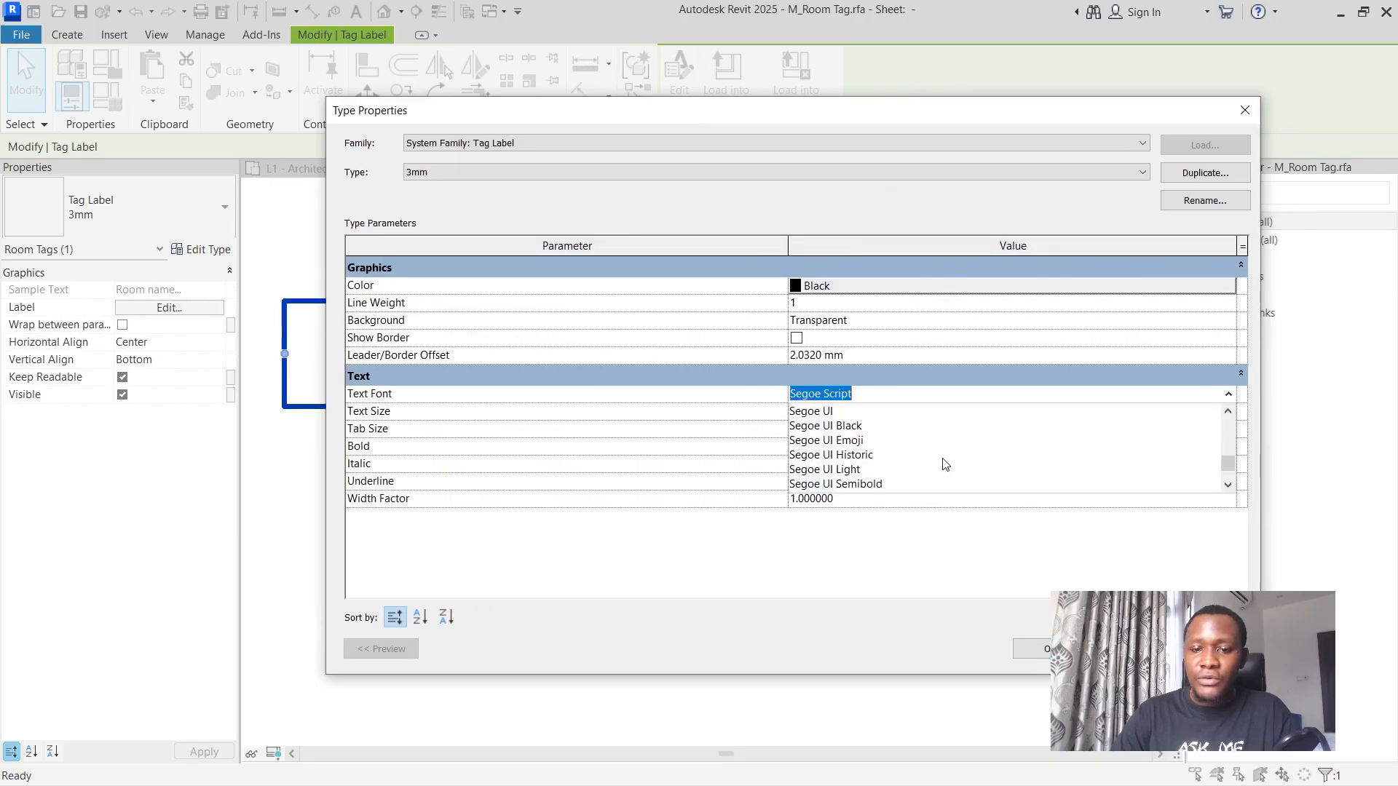
pyautogui.scroll(-4, 908, 447)
pyautogui.scroll(-1, 874, 445)
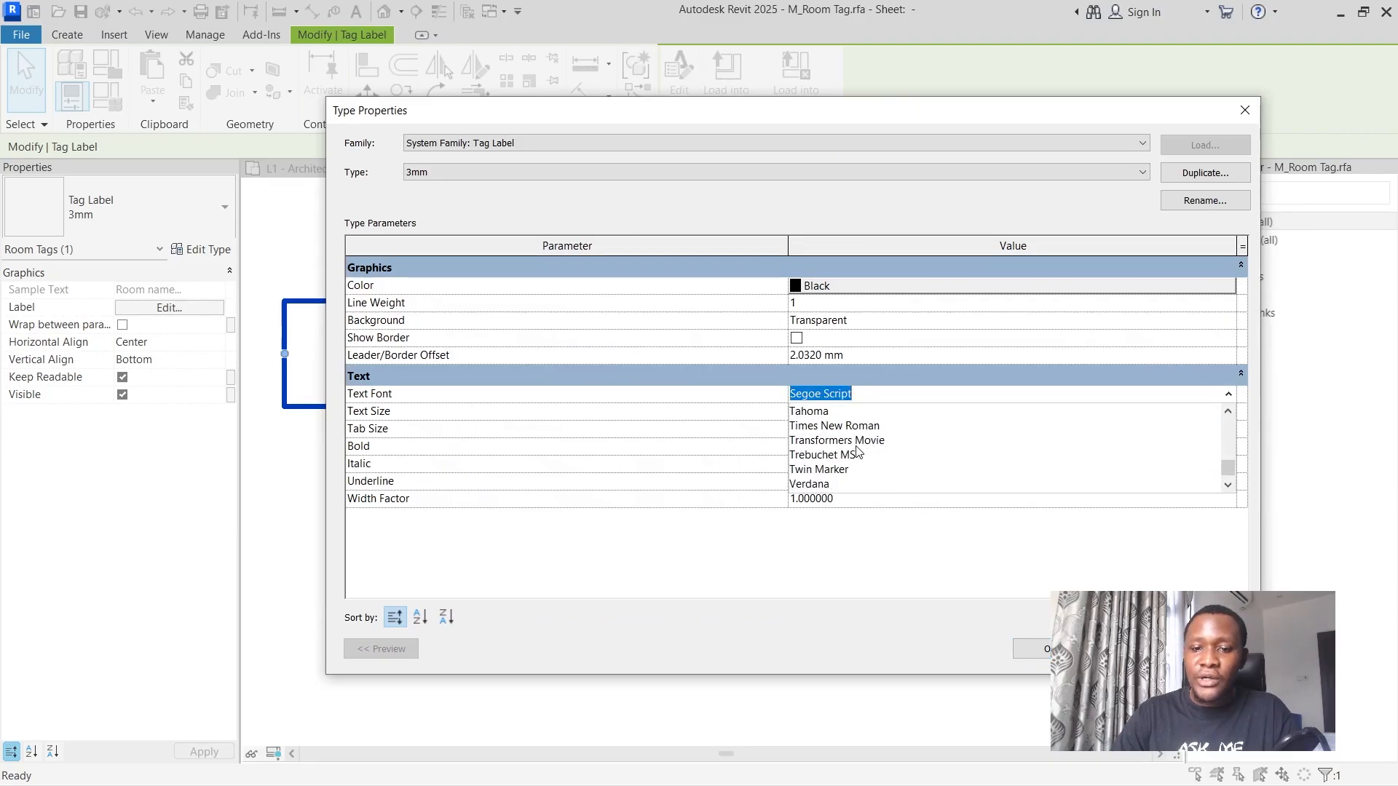
pyautogui.click(831, 457)
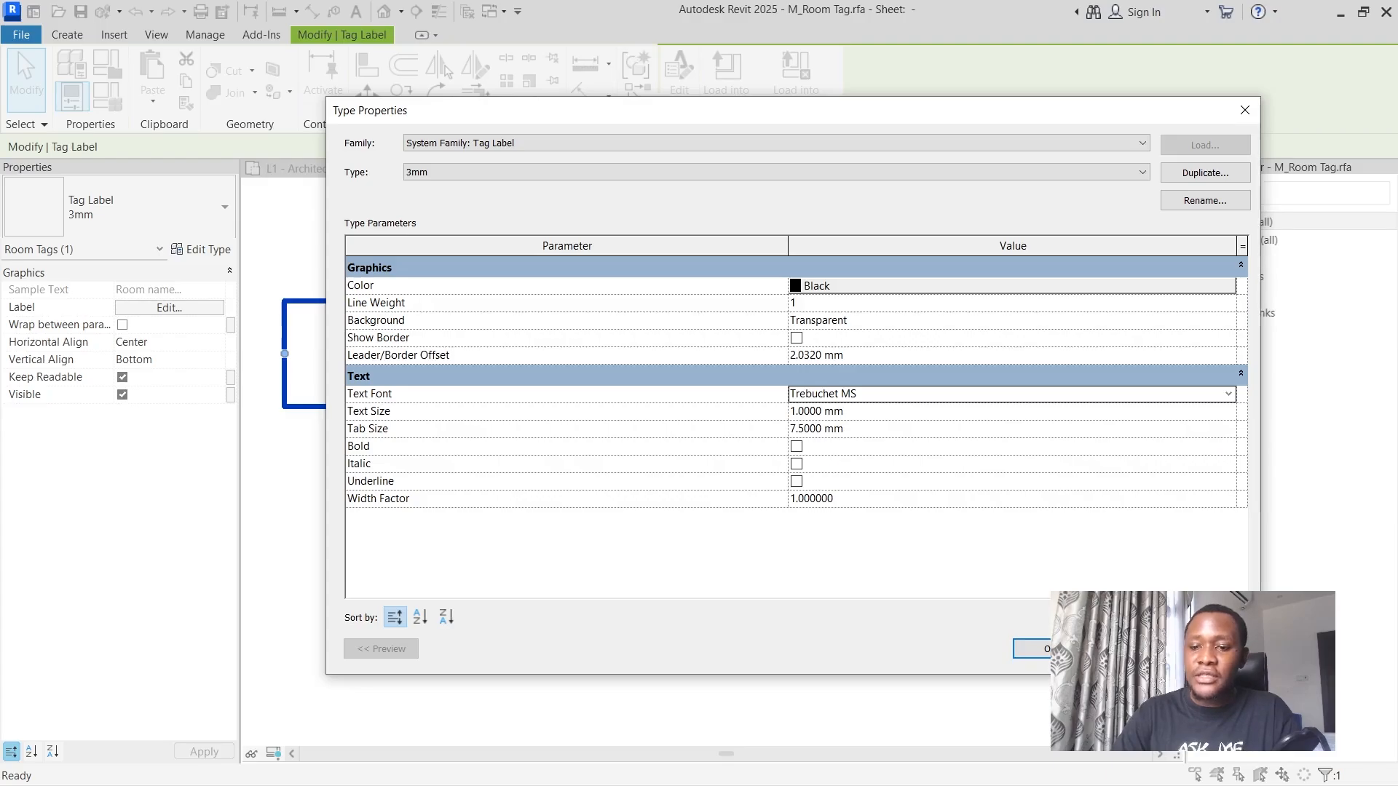
pyautogui.click(1034, 649)
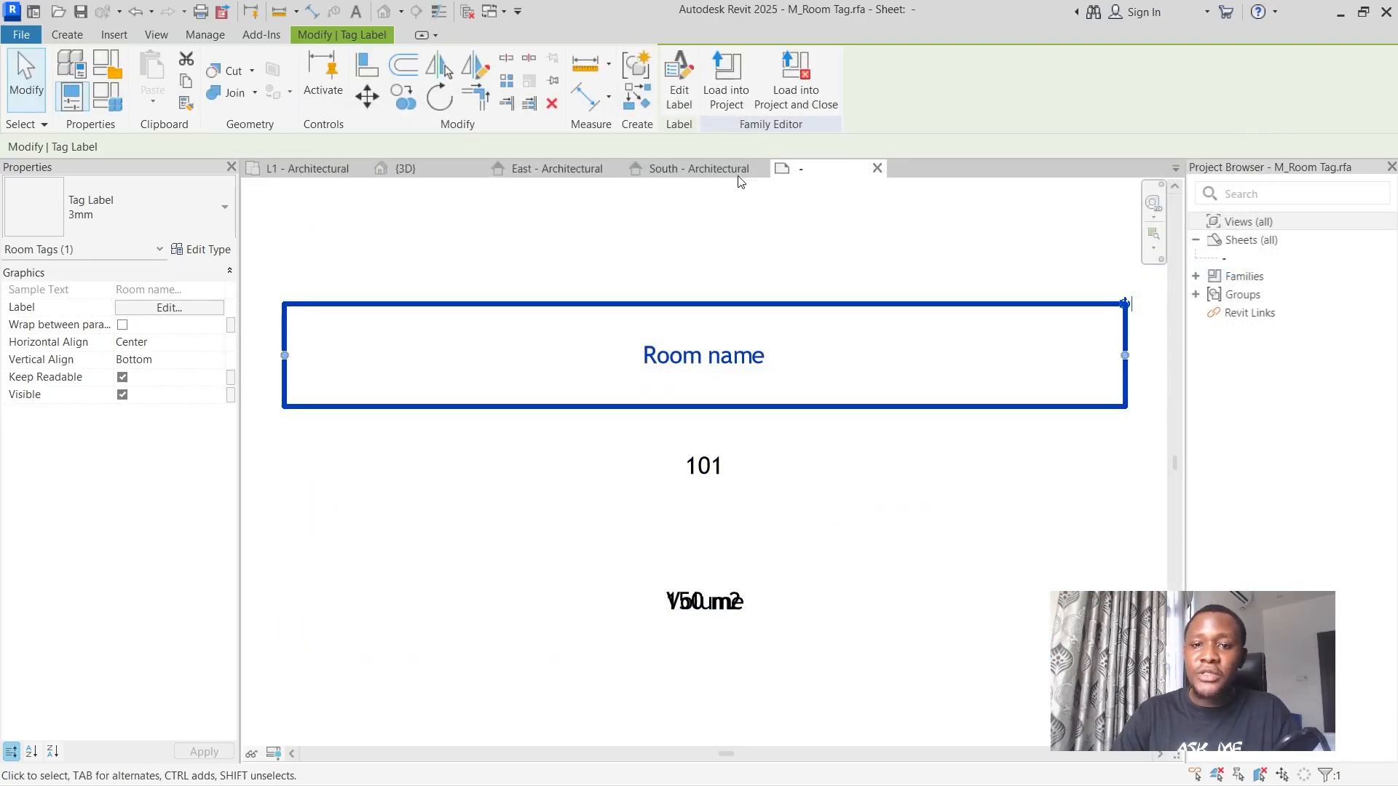
pyautogui.click(797, 84)
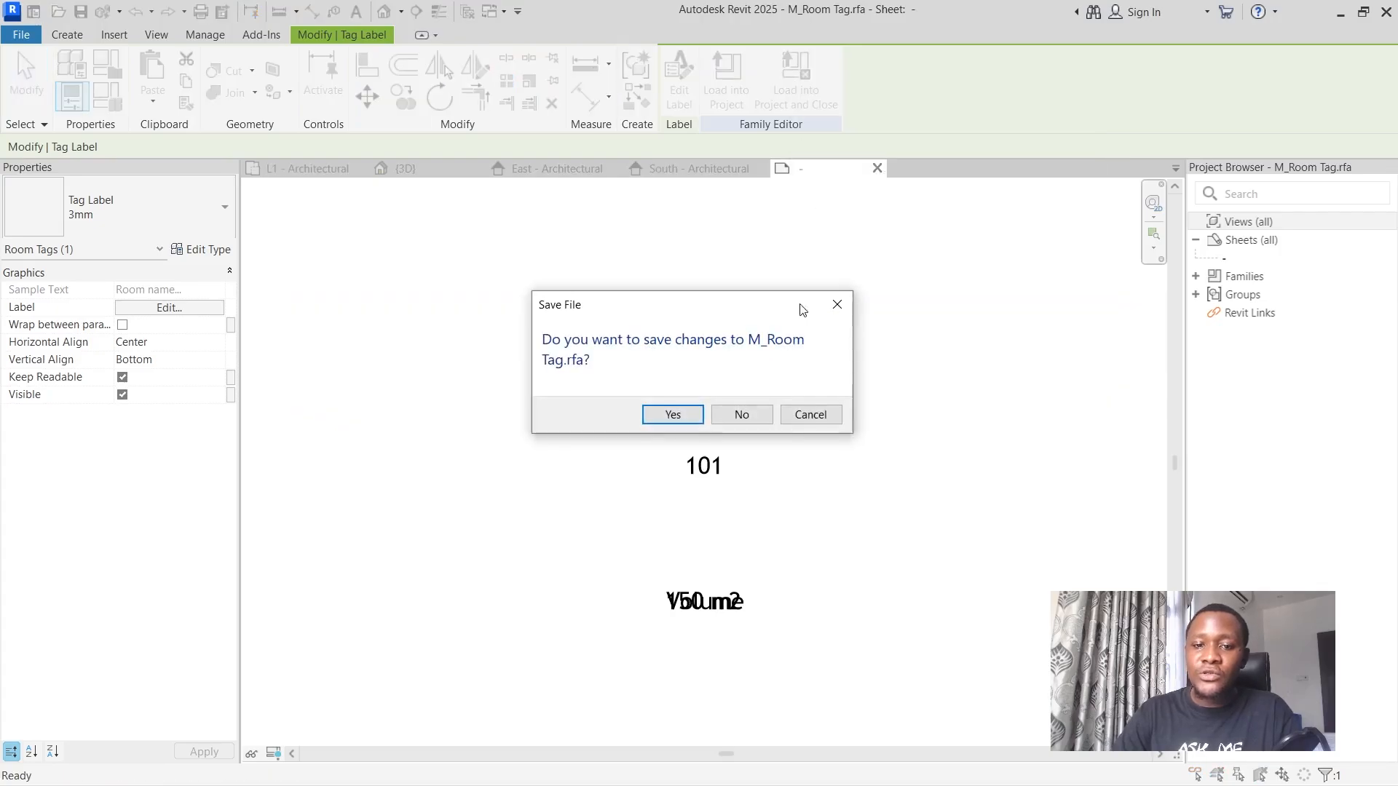
pyautogui.click(673, 415)
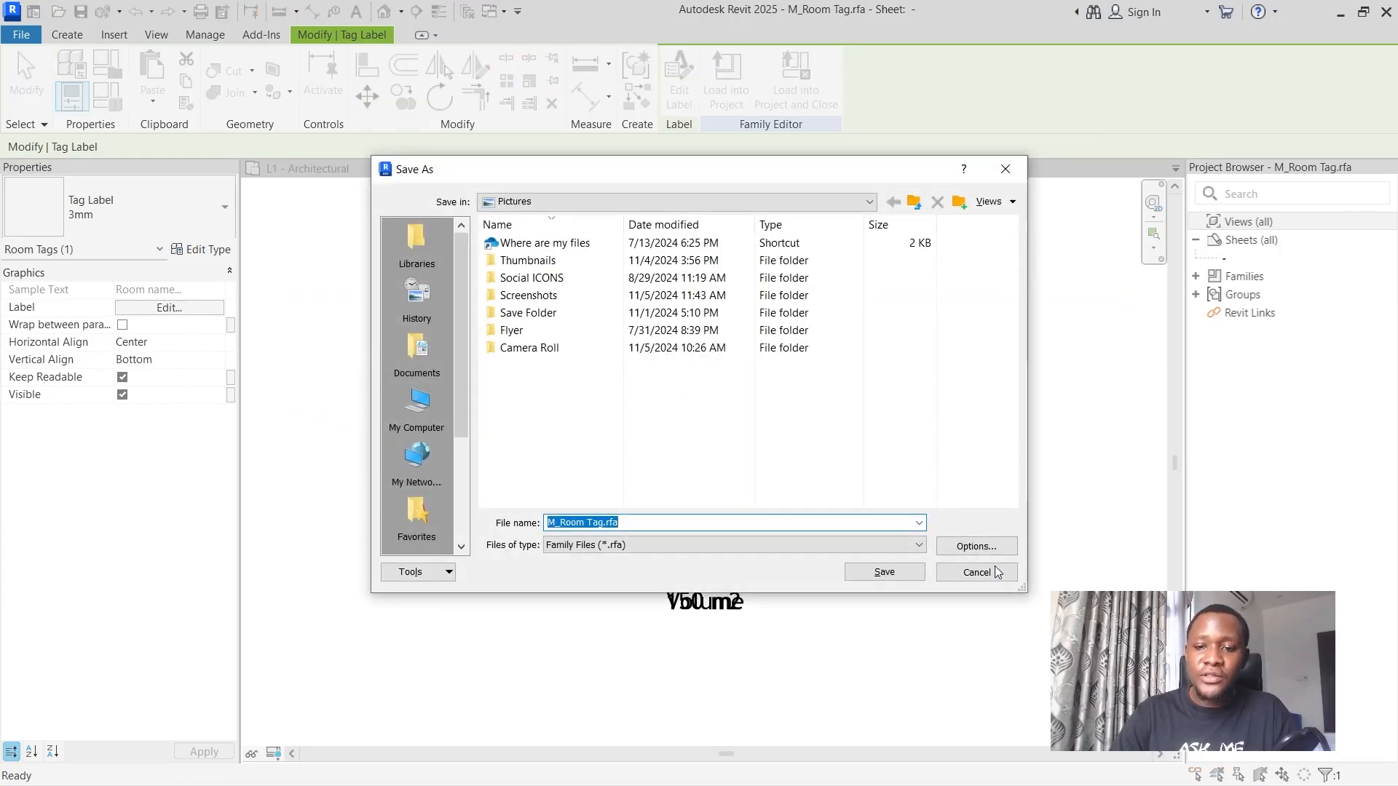
pyautogui.click(998, 573)
# Load the edited room tag family into the project and close it without saving, overwriting the existing version.
pyautogui.click(755, 87)
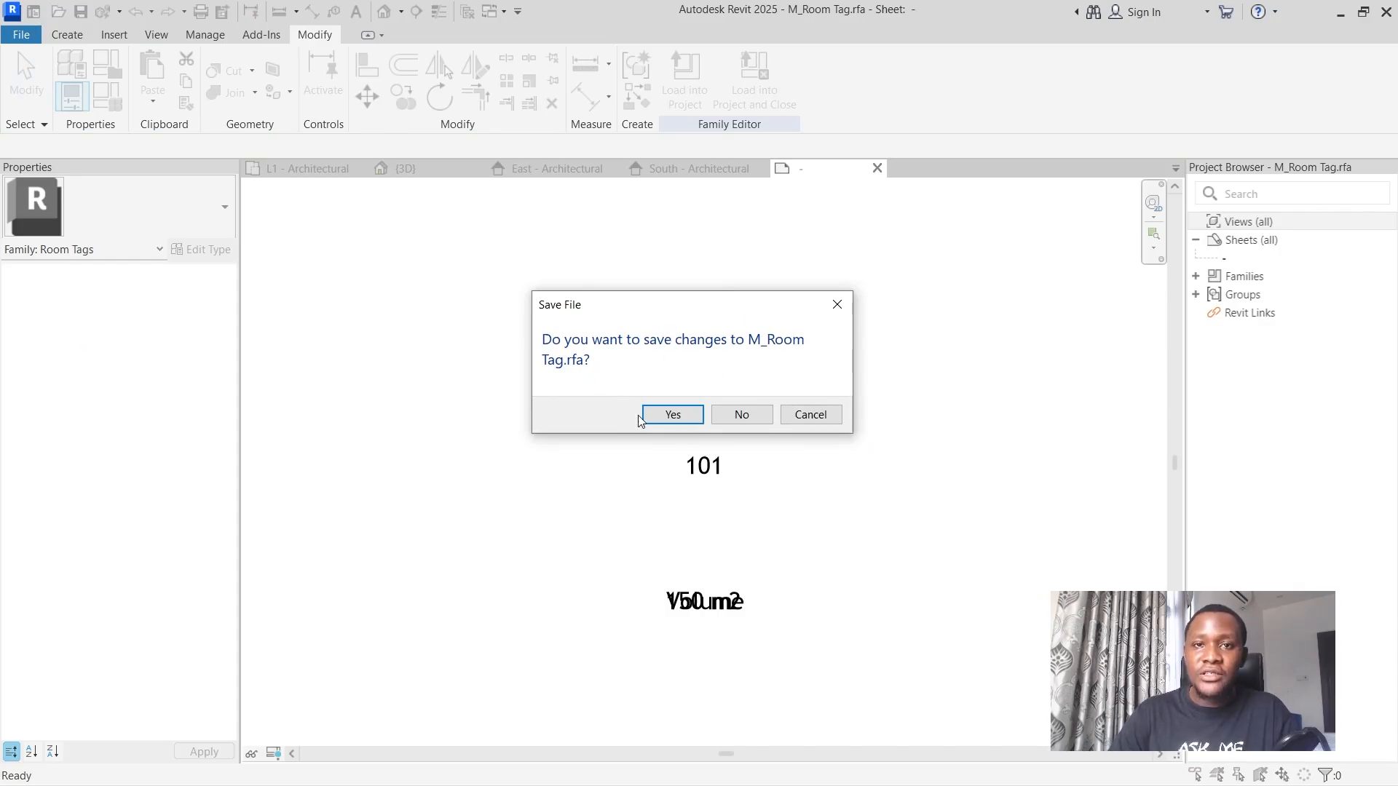
pyautogui.click(730, 418)
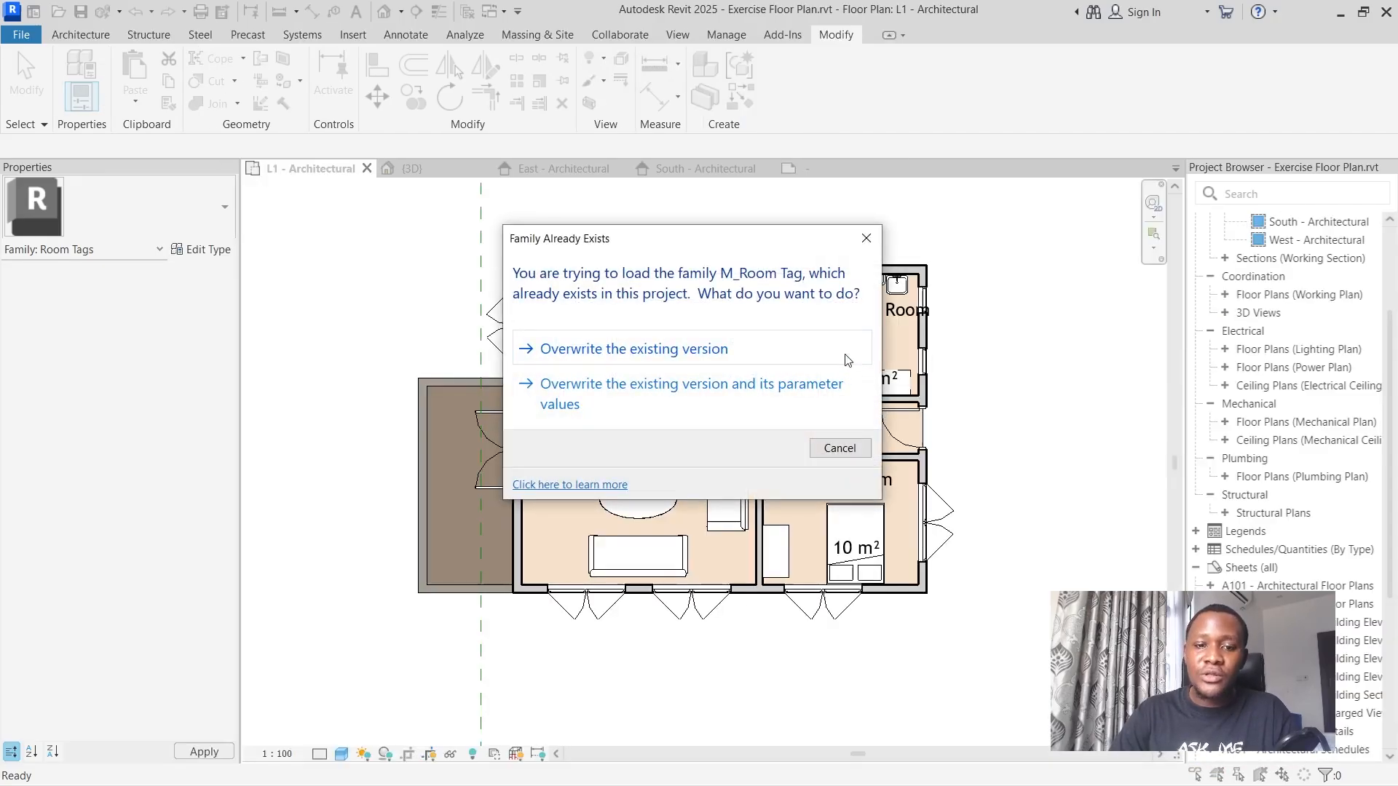
pyautogui.click(653, 349)
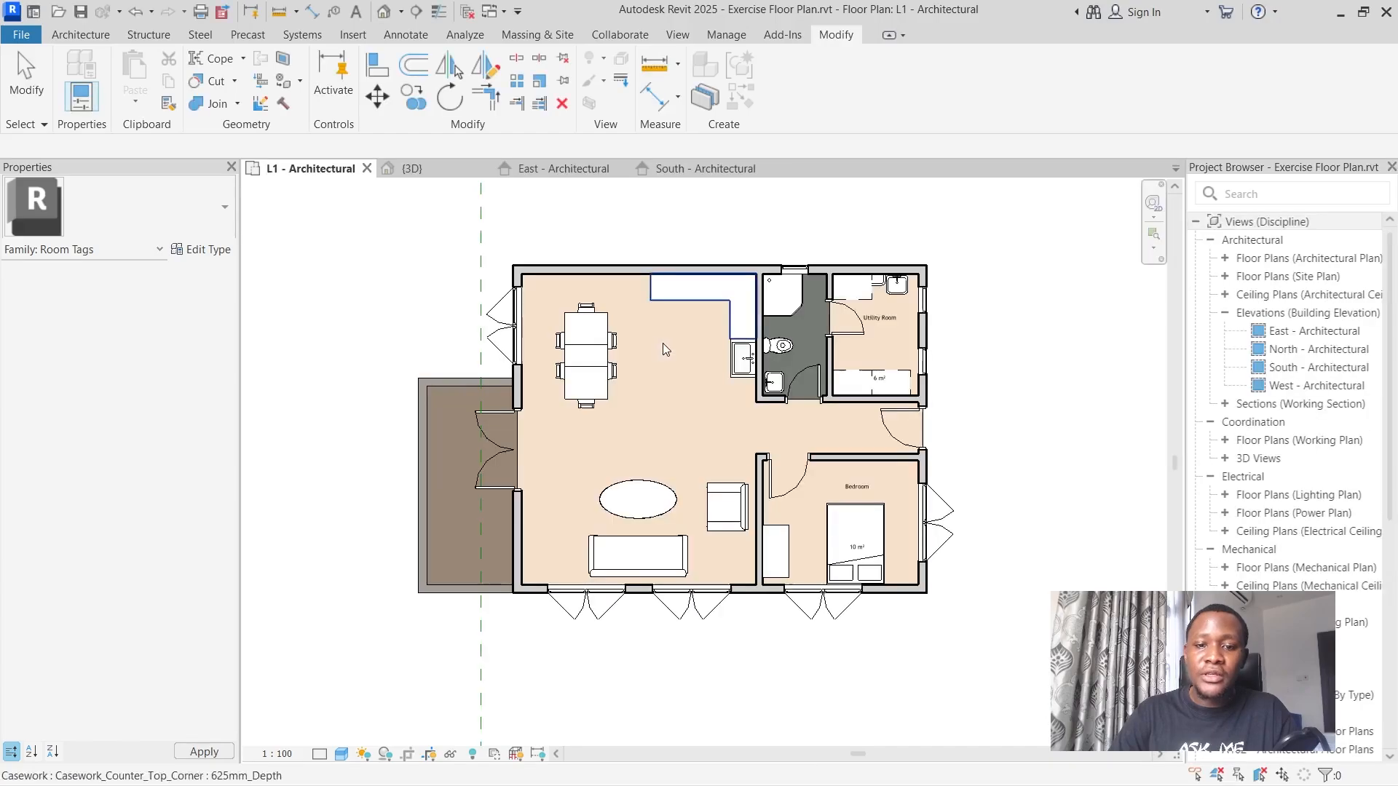
pyautogui.scroll(2, 920, 294)
pyautogui.scroll(3, 914, 310)
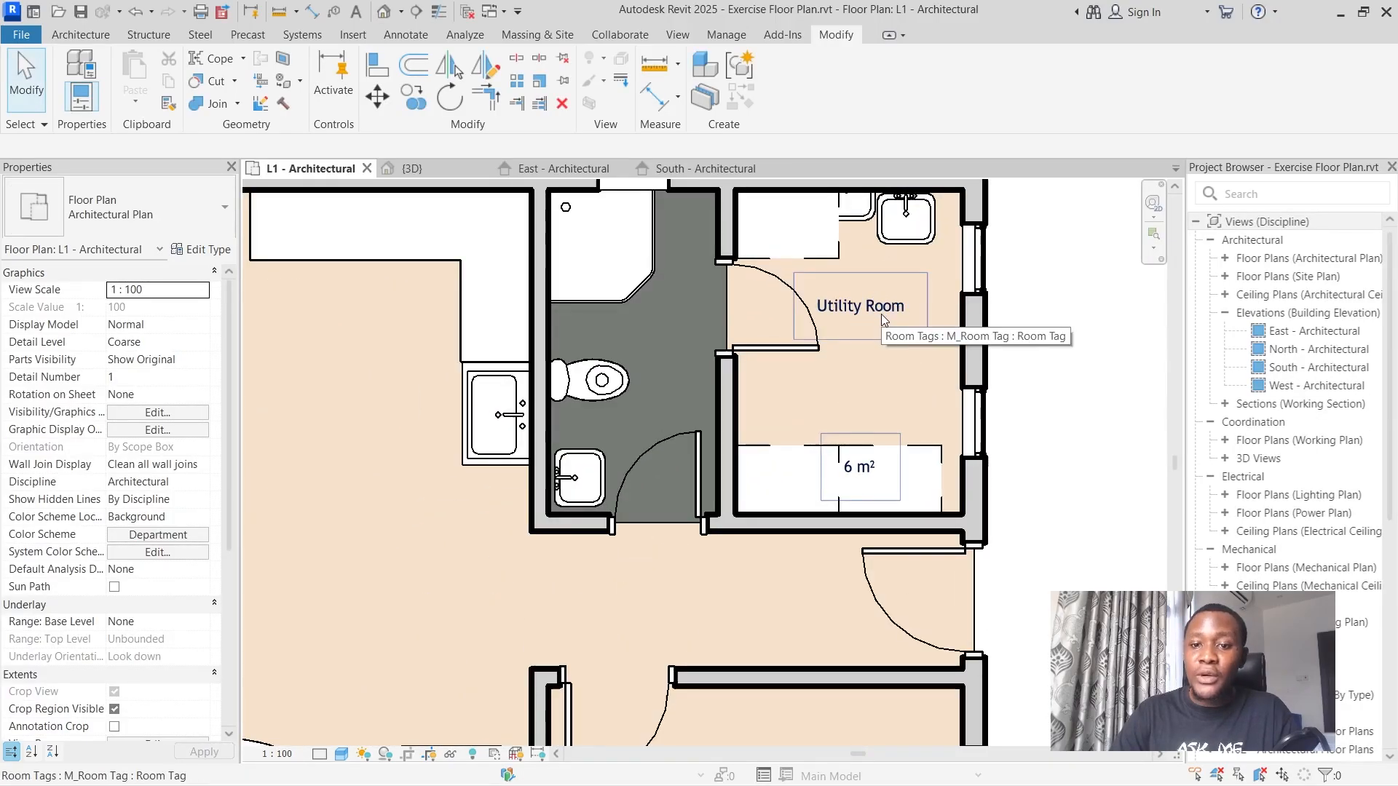
# Open the Utility Room tag's family for editing and set the room name label type's text size to 2 mm.
pyautogui.scroll(-4, 881, 315)
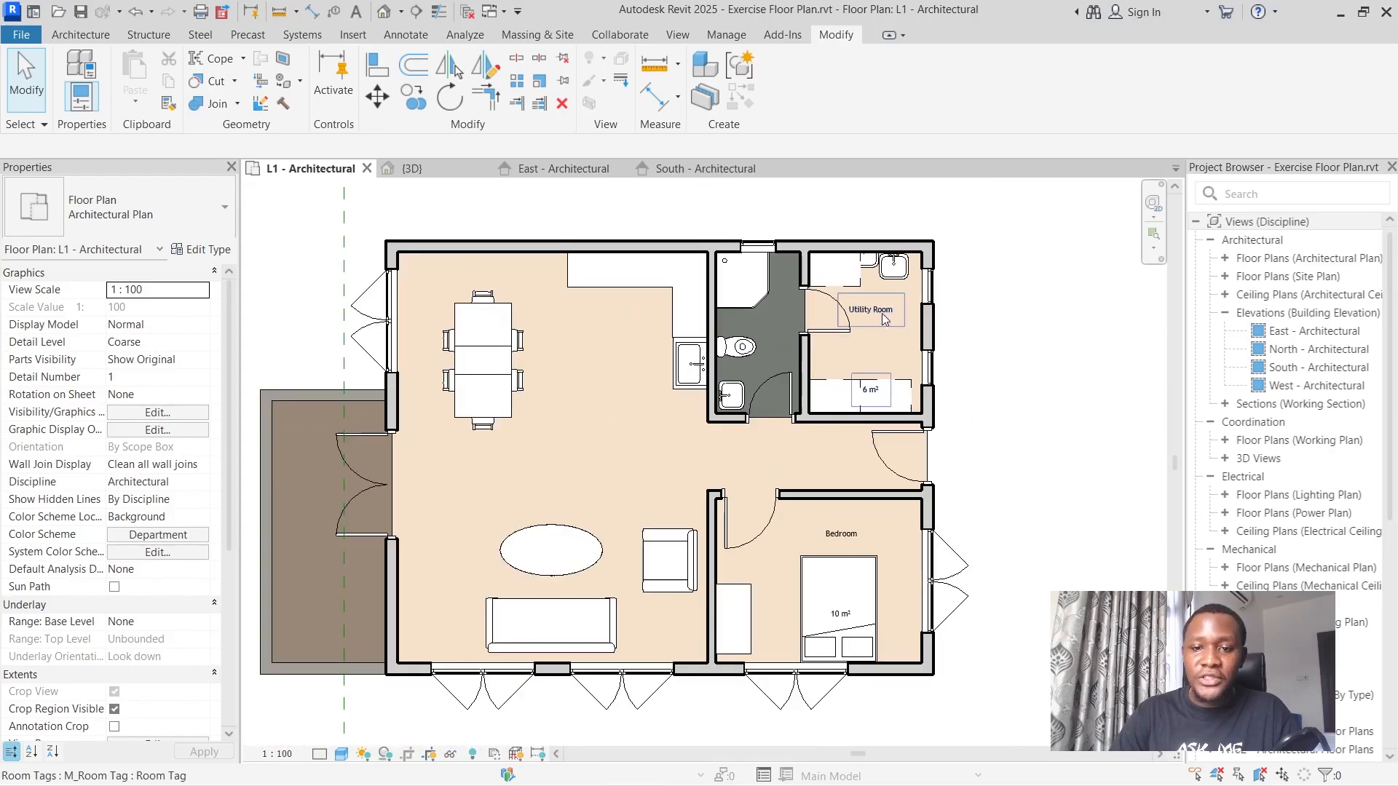
pyautogui.click(883, 311)
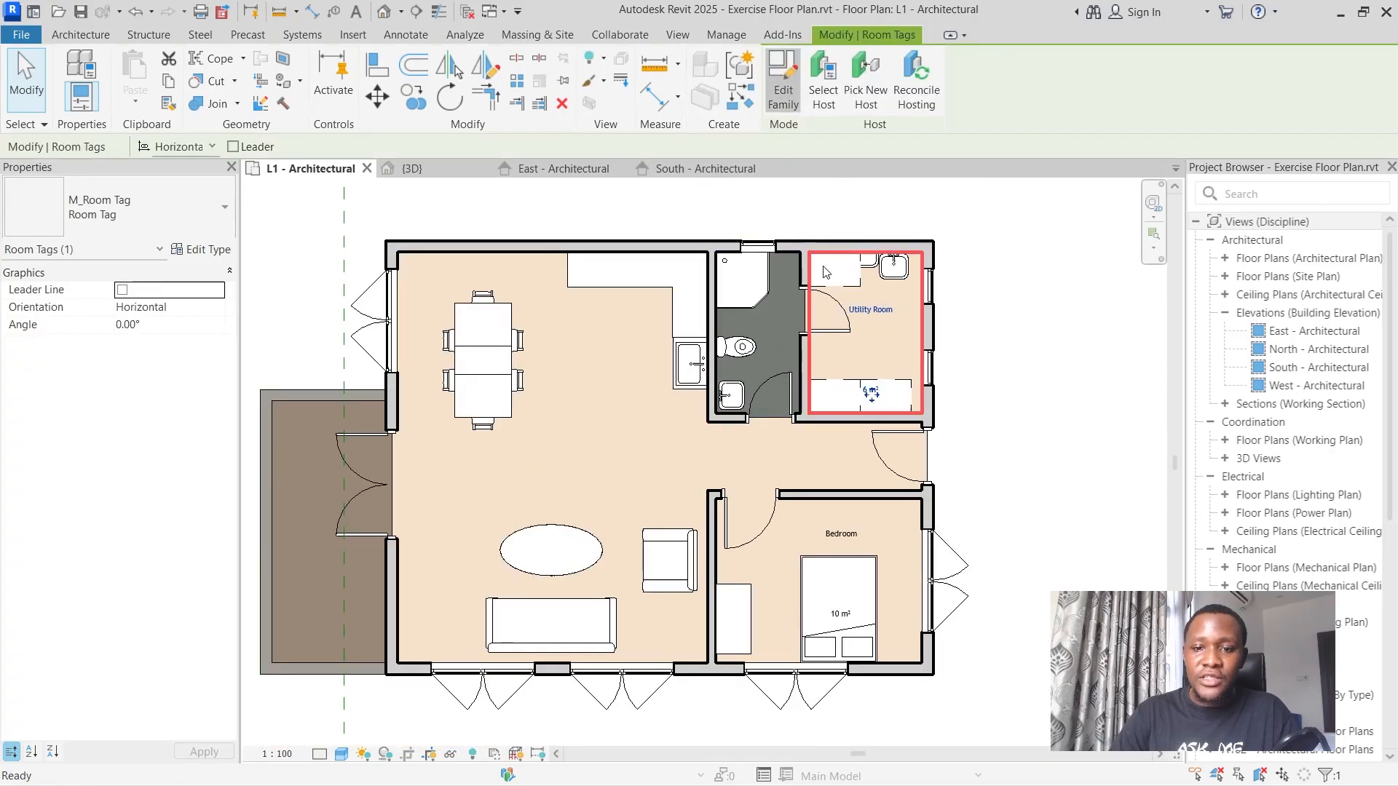
pyautogui.click(783, 80)
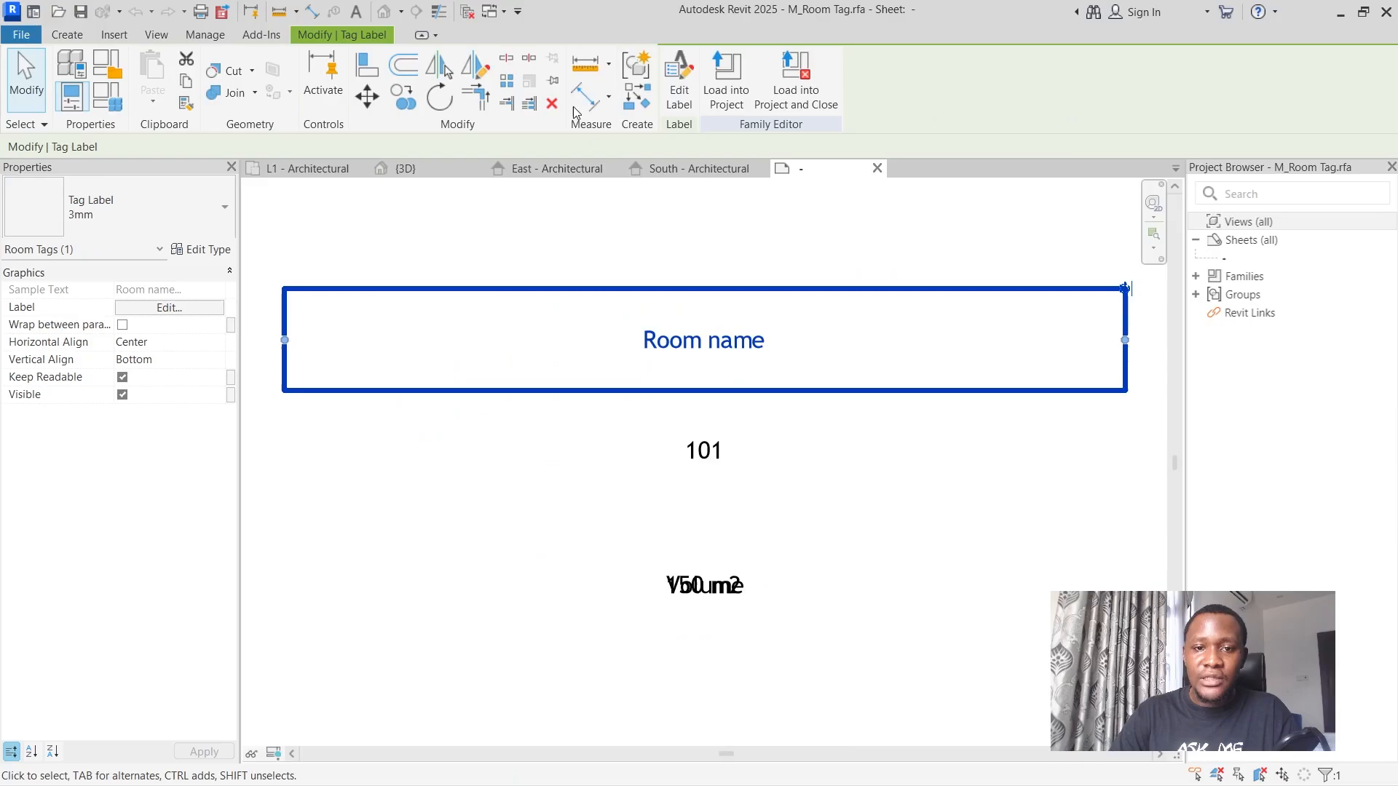
pyautogui.click(190, 249)
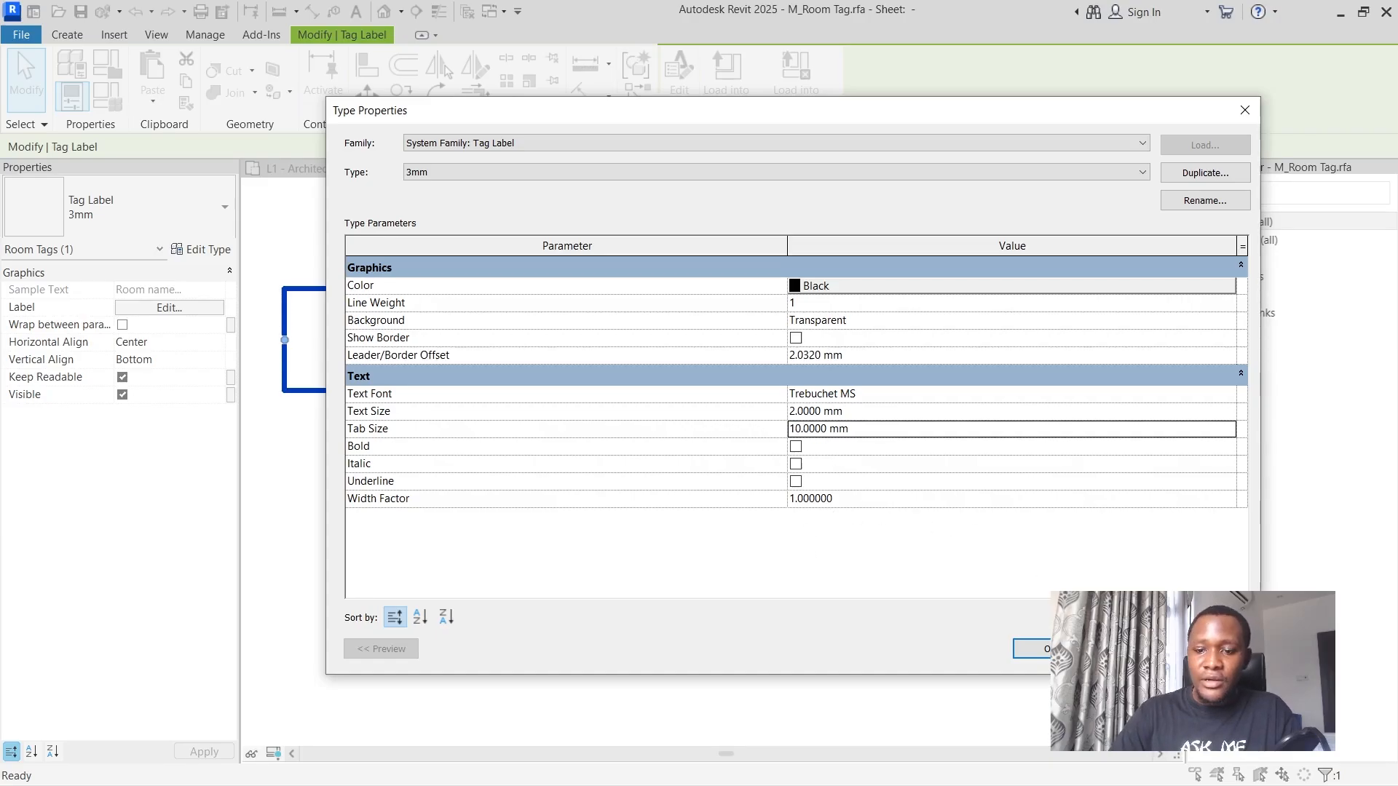
pyautogui.click(1034, 648)
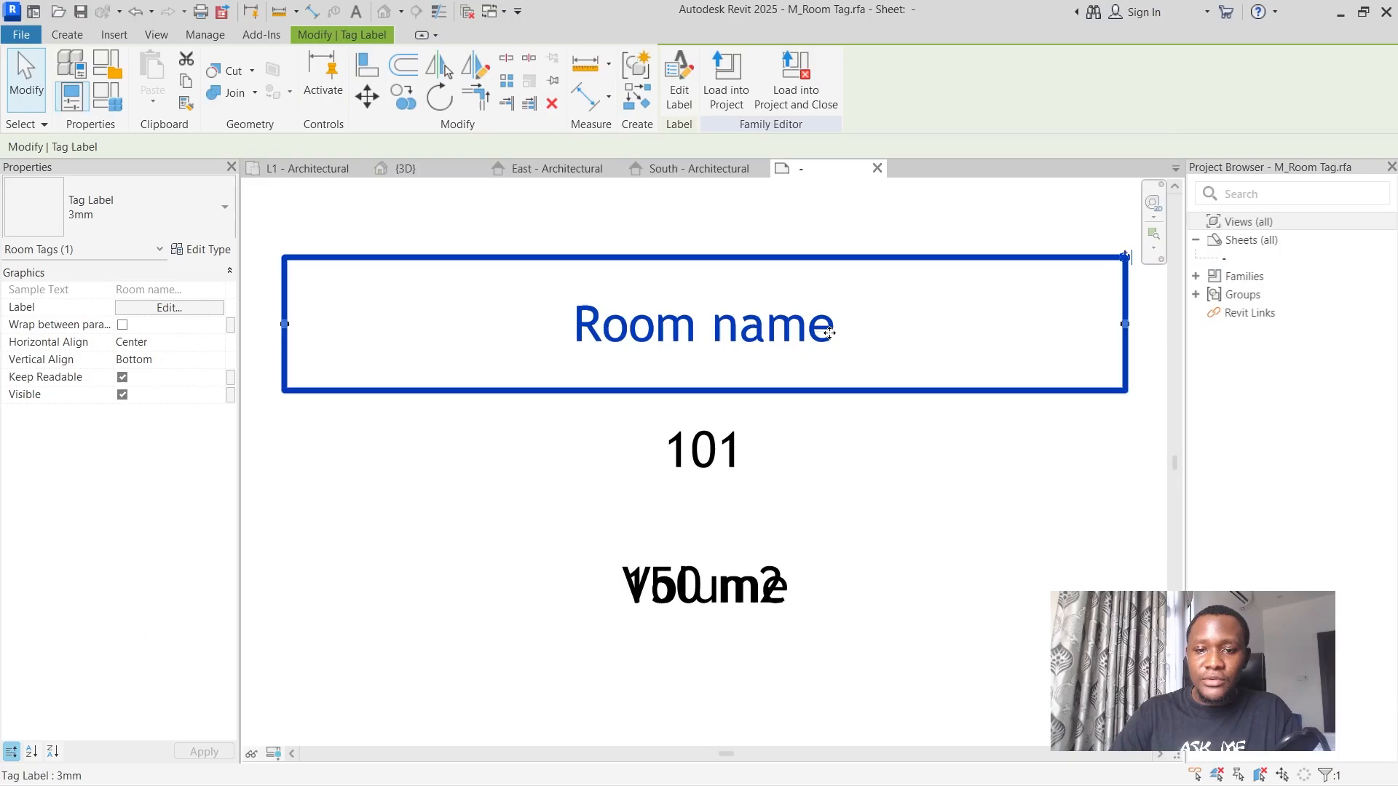
# Load the resized room tag family into the project and close it without saving, overwriting the existing version.
pyautogui.click(795, 80)
pyautogui.click(740, 415)
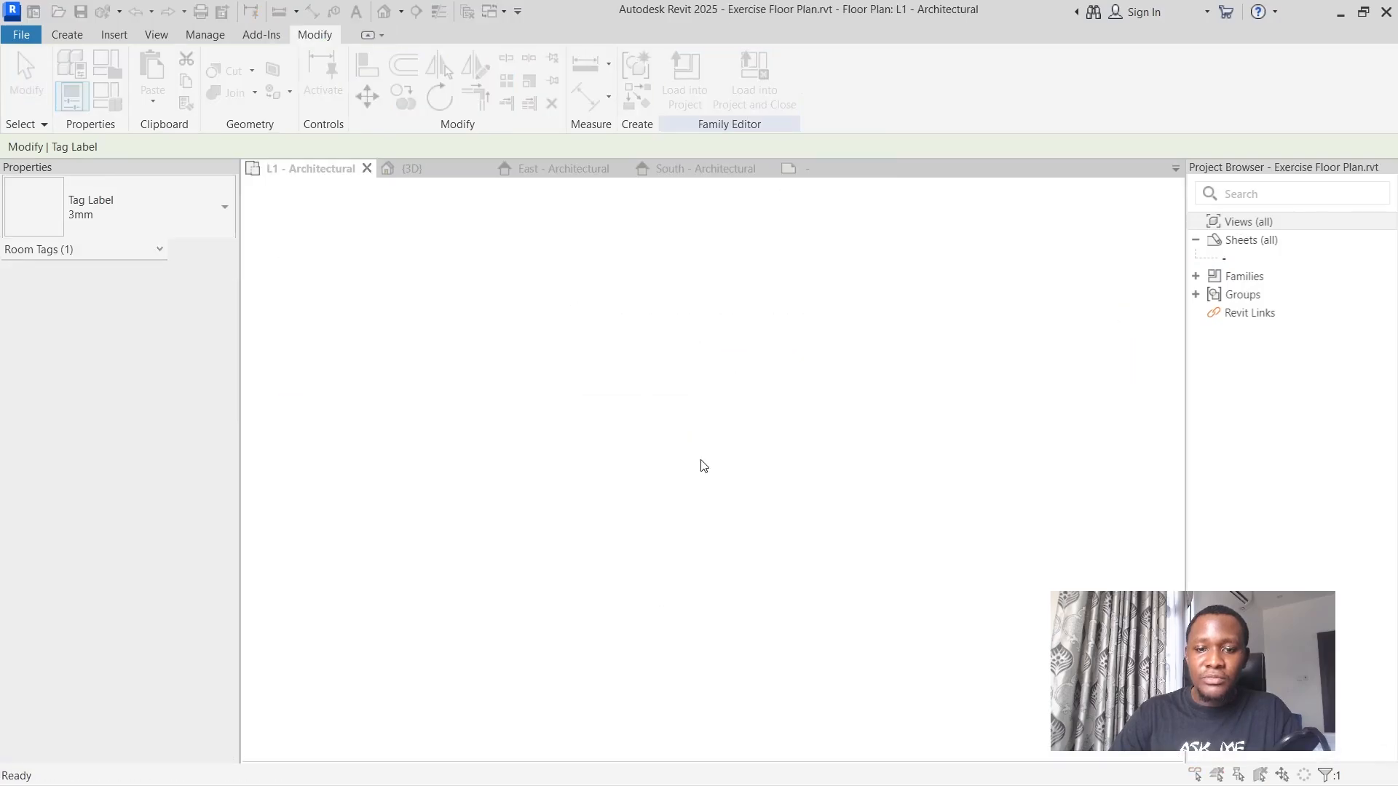
pyautogui.click(714, 349)
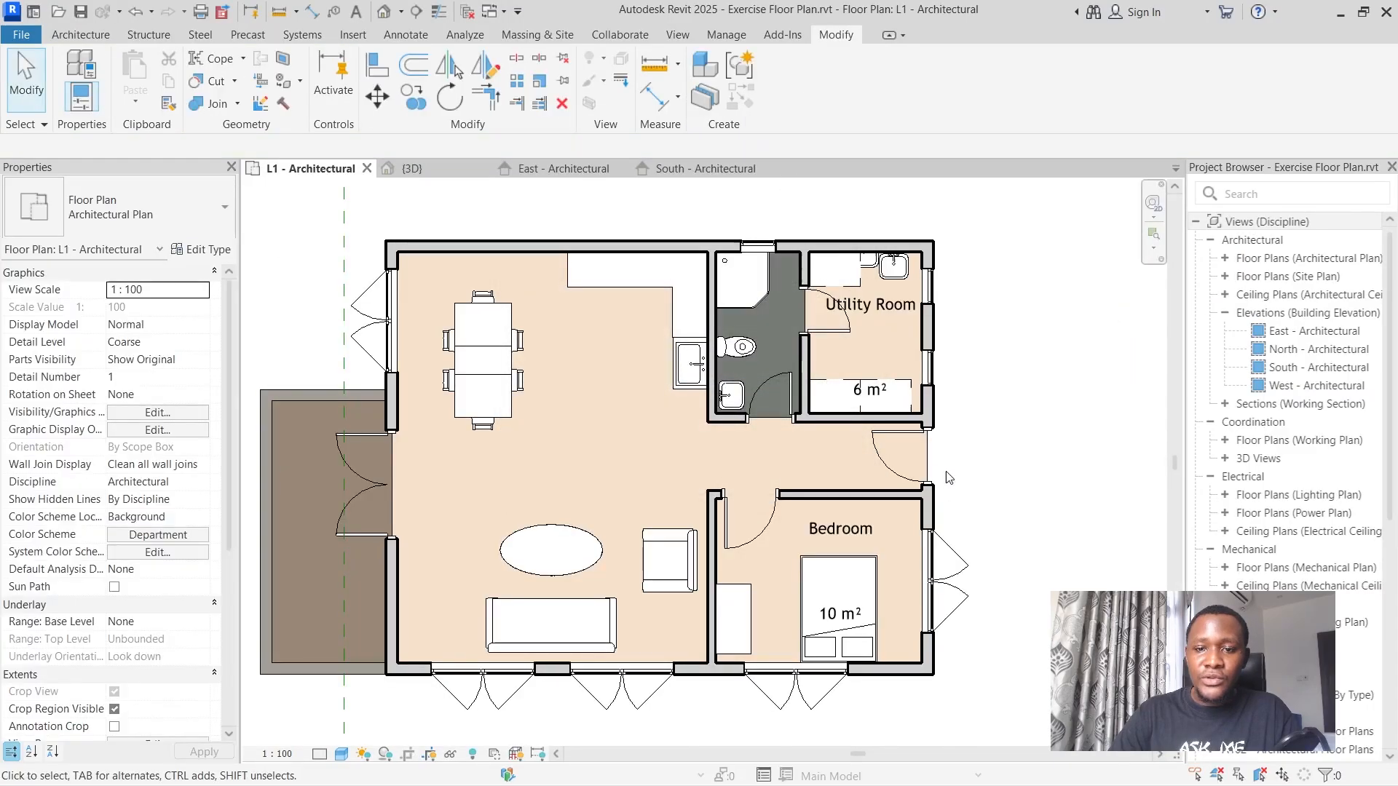
# Review the type properties of the Utility Room tag in the floor plan.
pyautogui.scroll(-2, 924, 513)
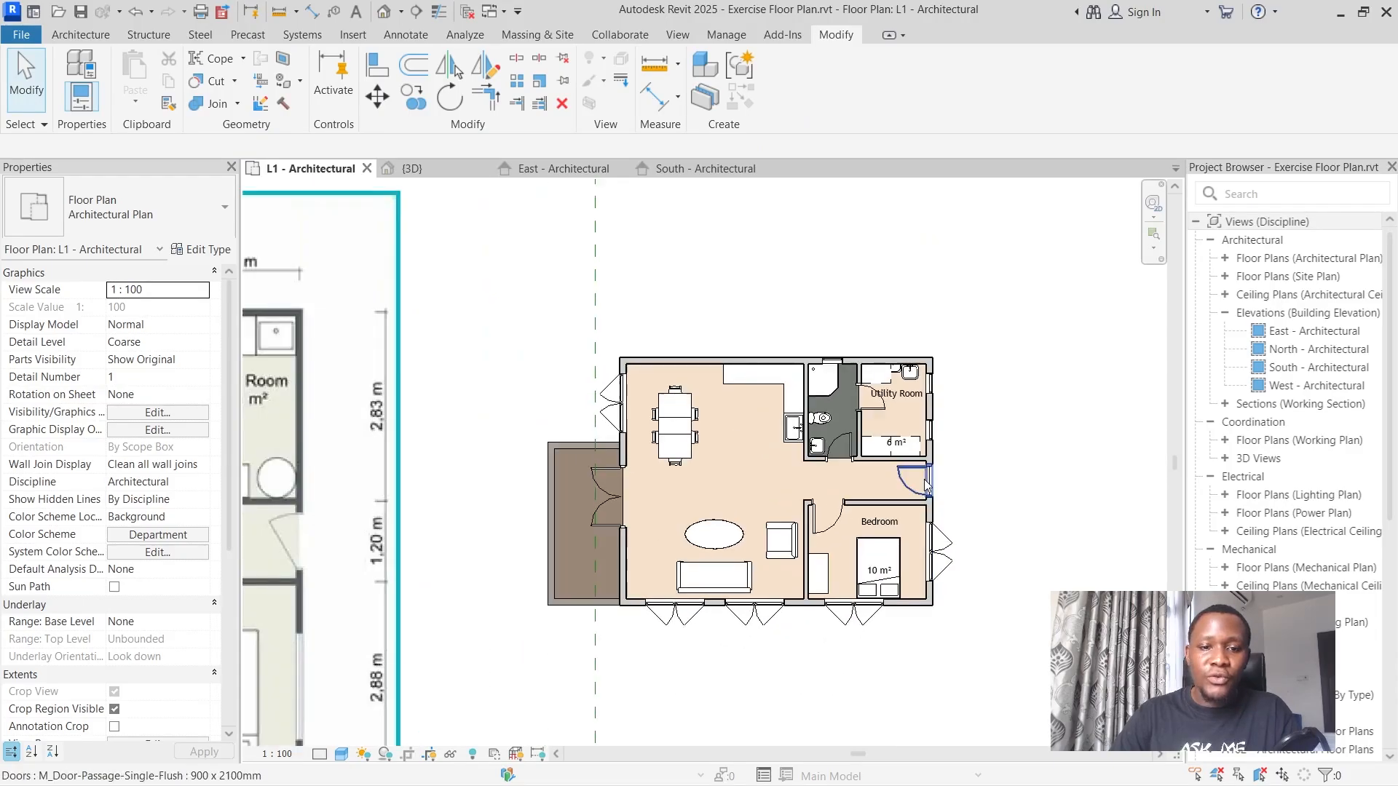
pyautogui.click(80, 34)
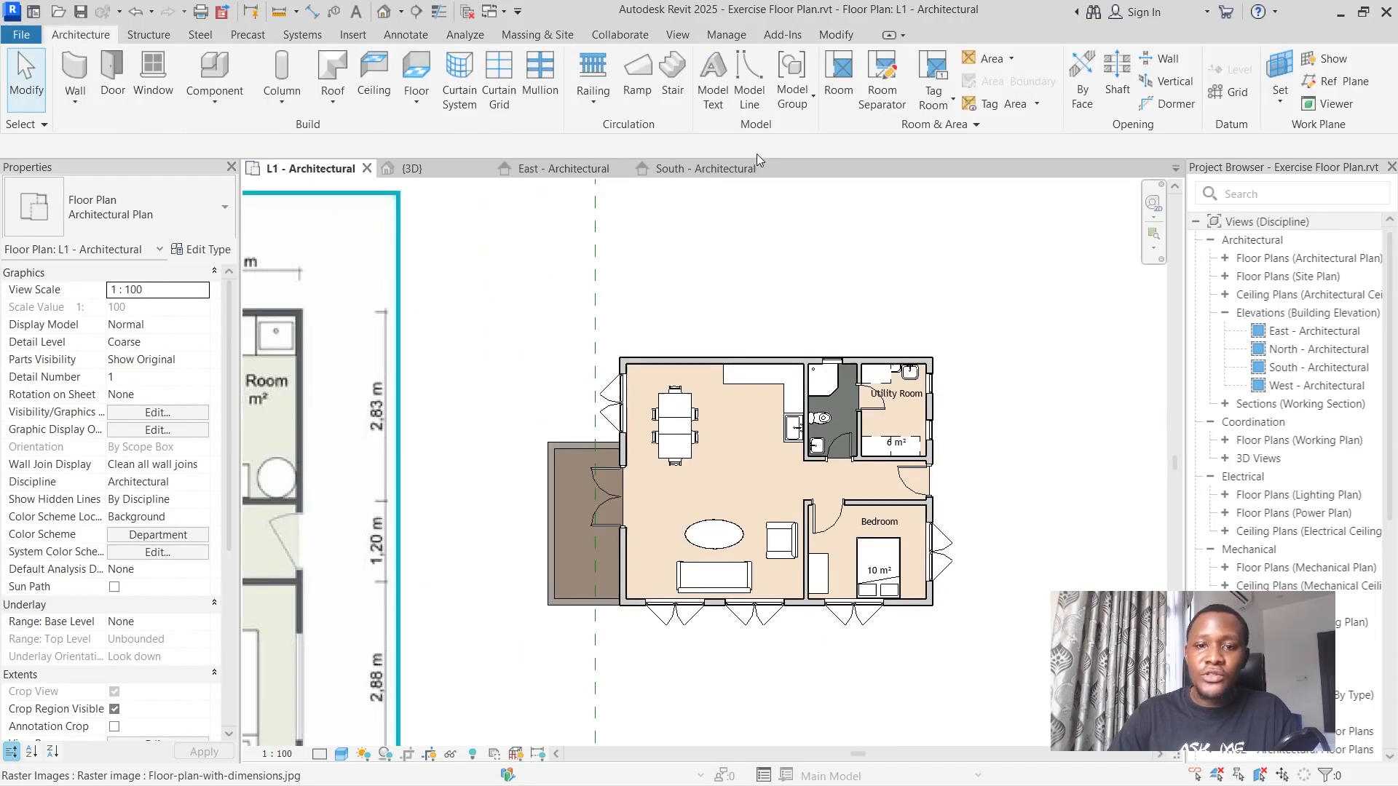
pyautogui.scroll(2, 899, 362)
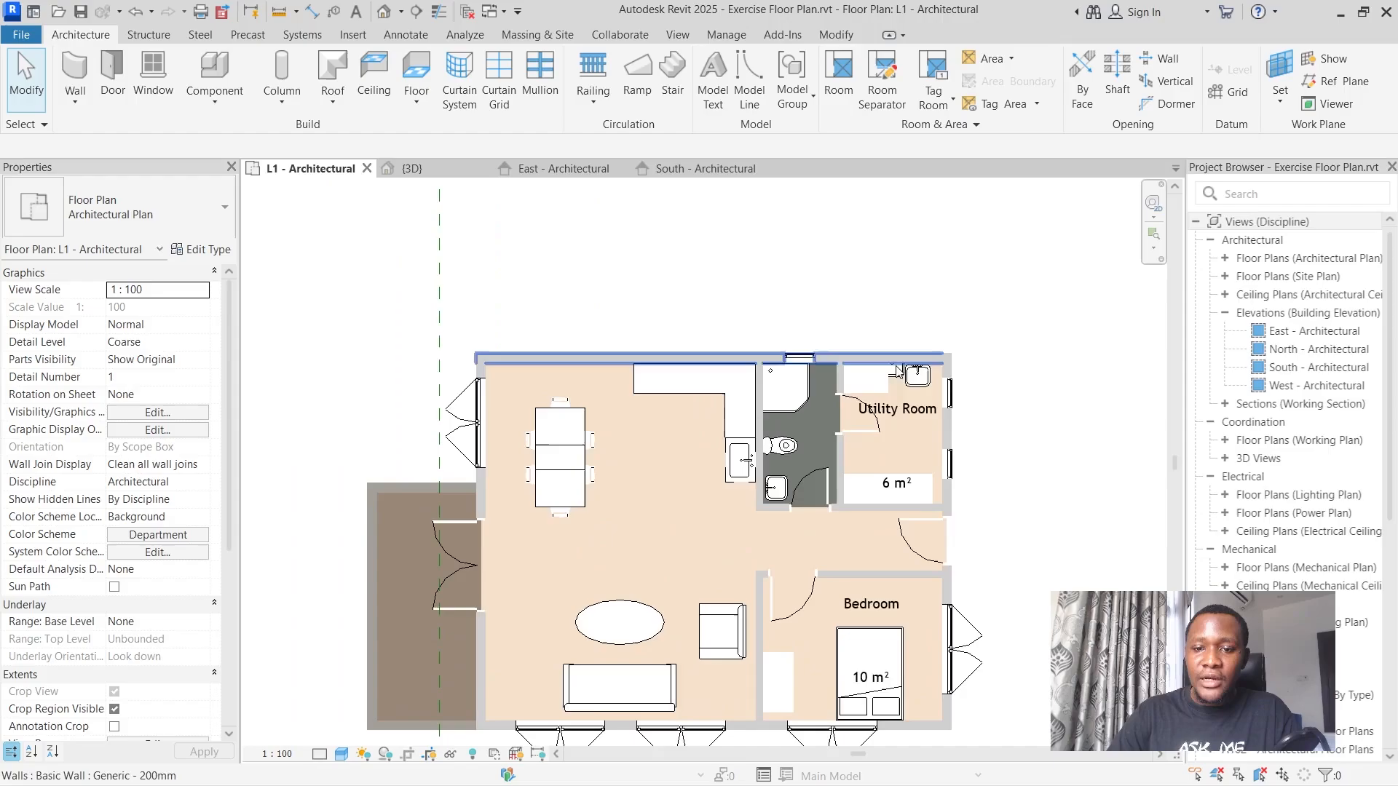
pyautogui.click(903, 416)
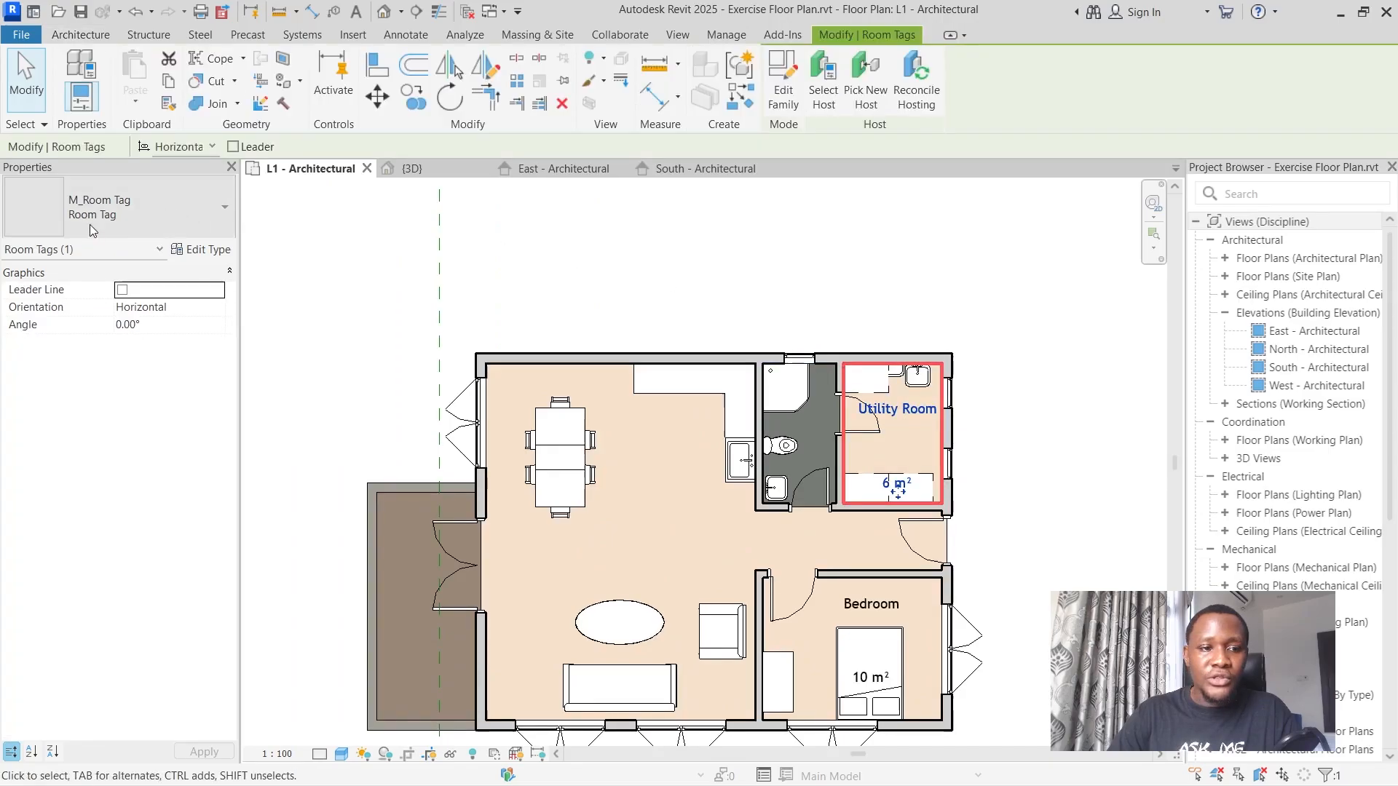
pyautogui.click(198, 249)
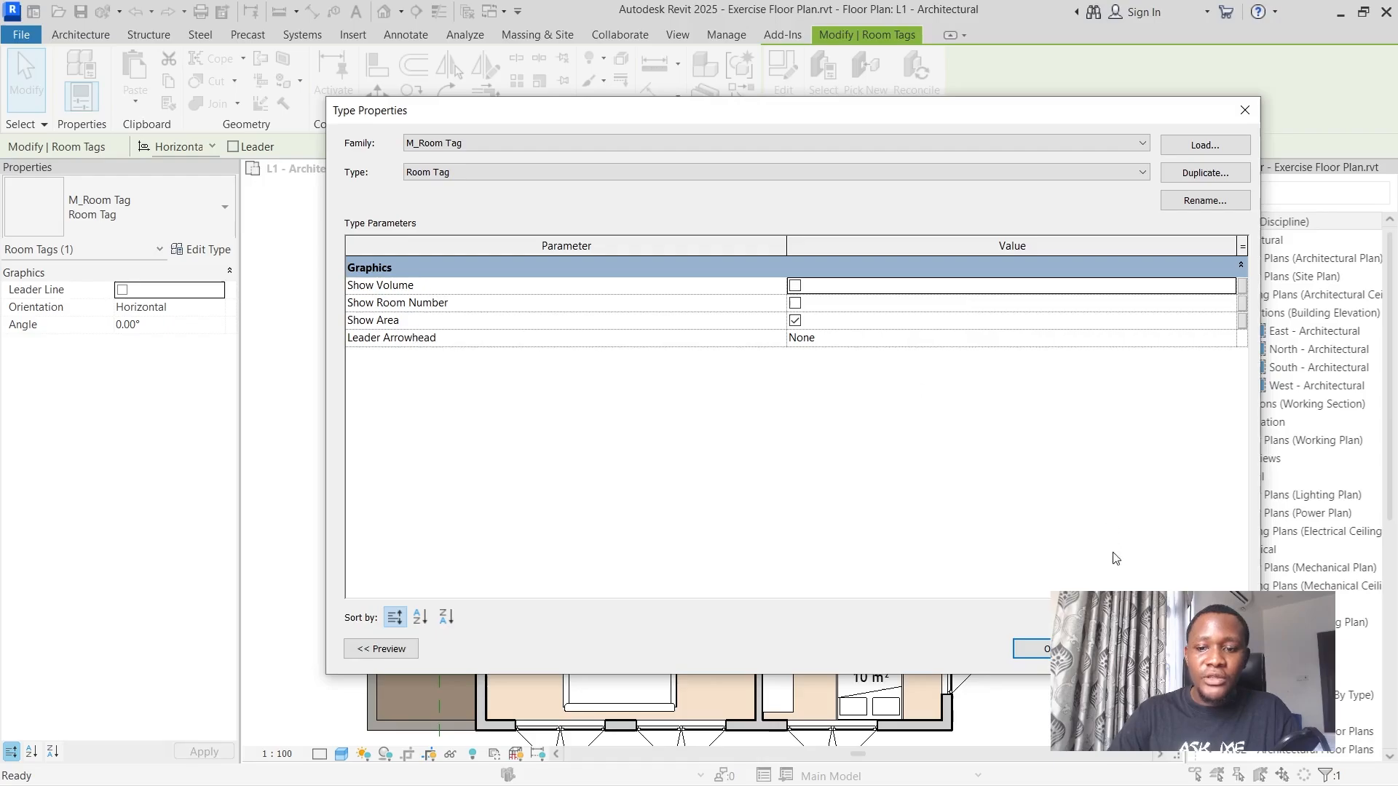
pyautogui.click(1032, 649)
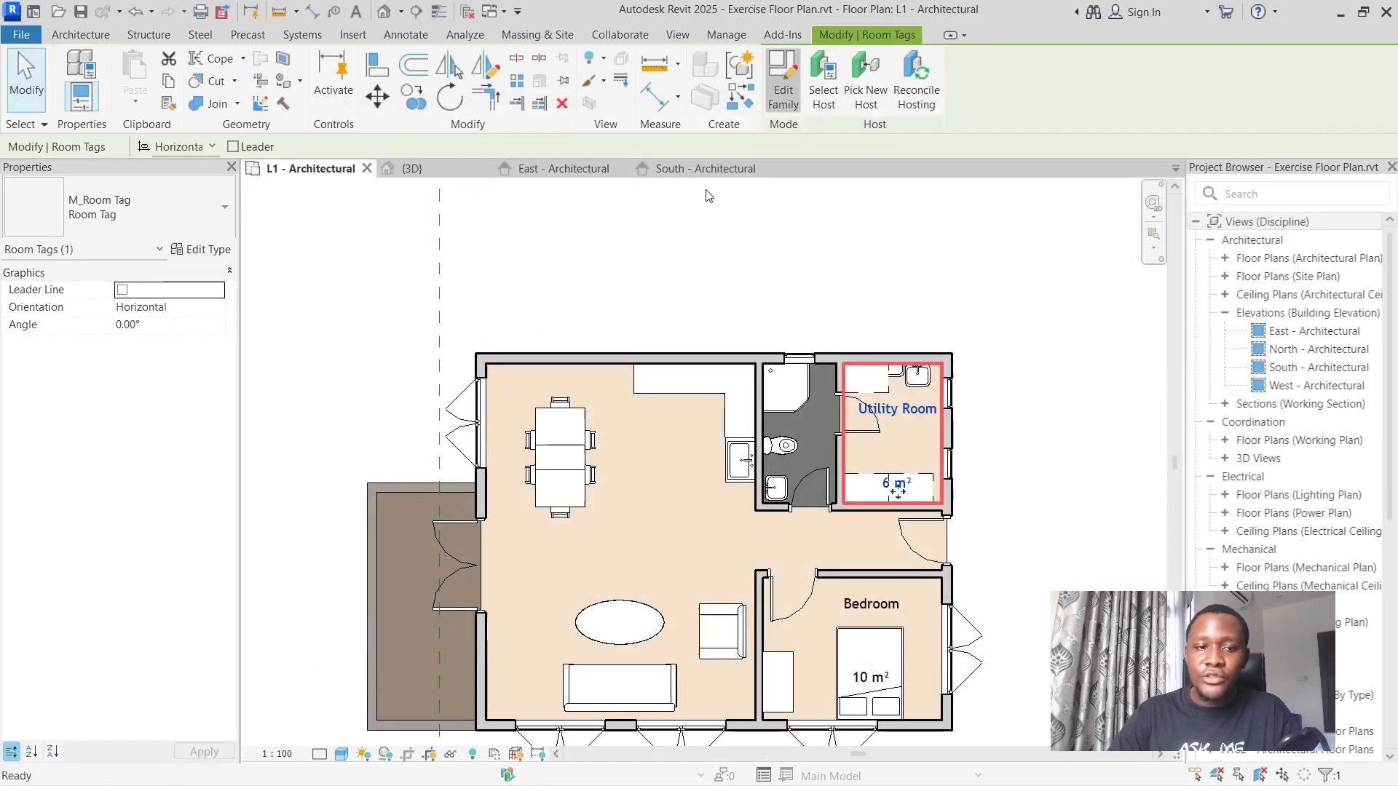
# Reopen the room tag family for editing and set the room name label type's background to Opaque.
pyautogui.click(783, 80)
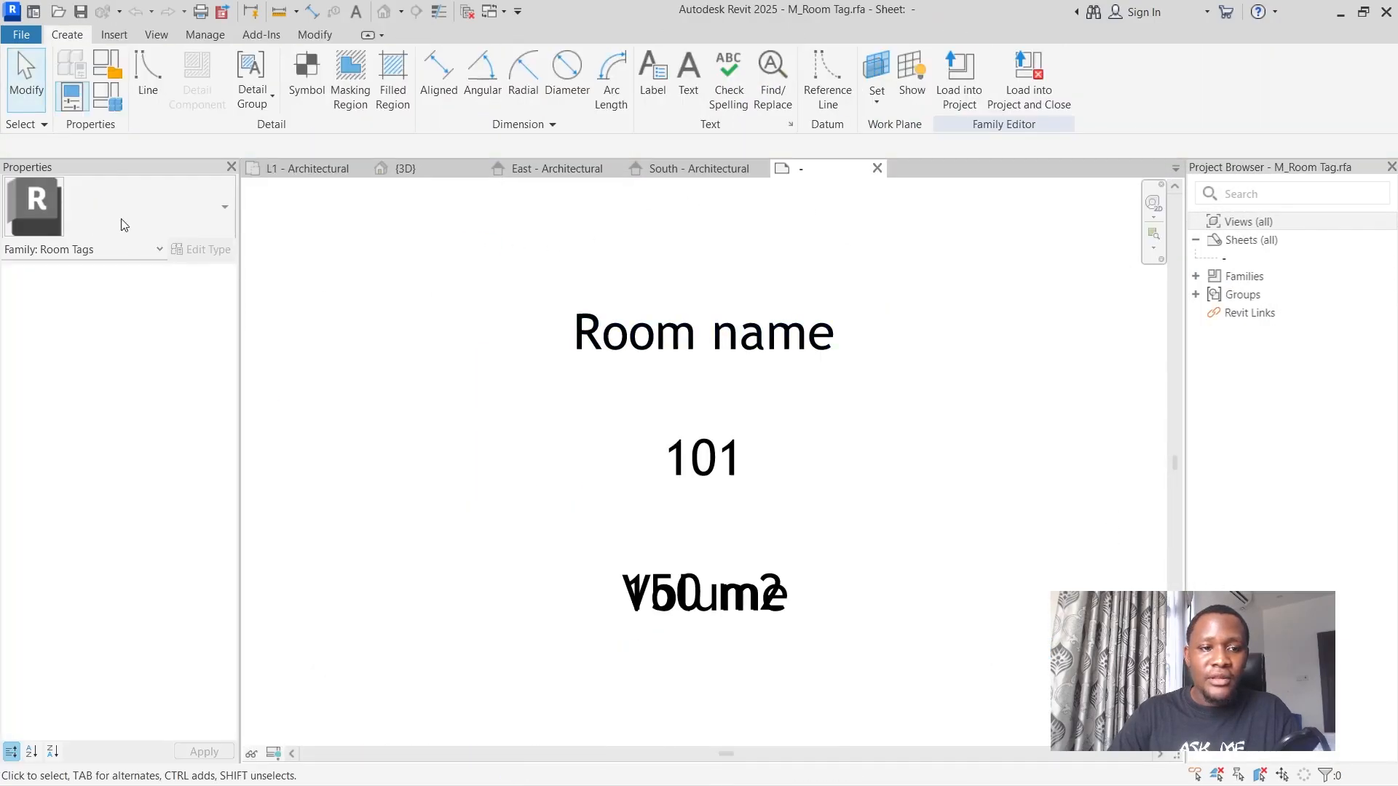
pyautogui.click(621, 359)
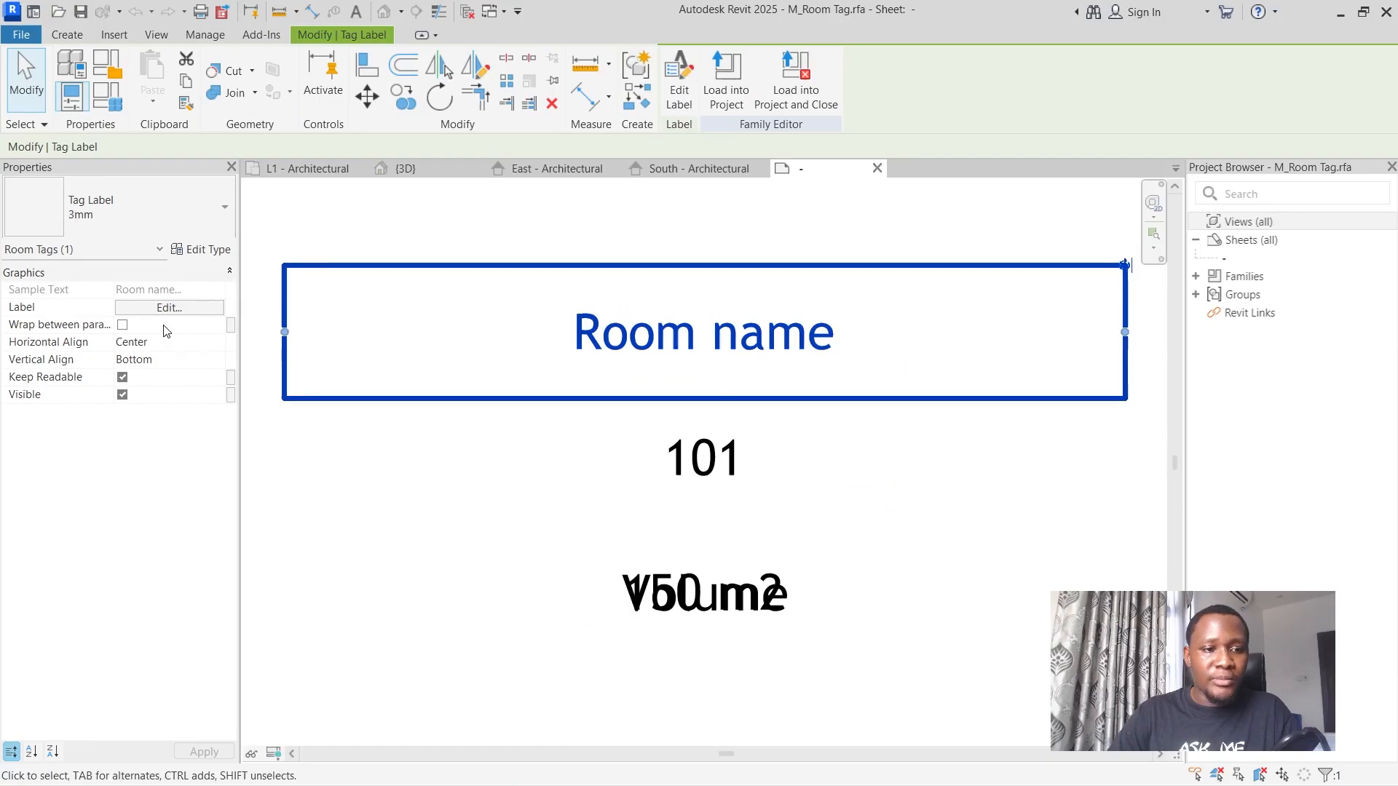
pyautogui.press('Escape')
pyautogui.click(634, 342)
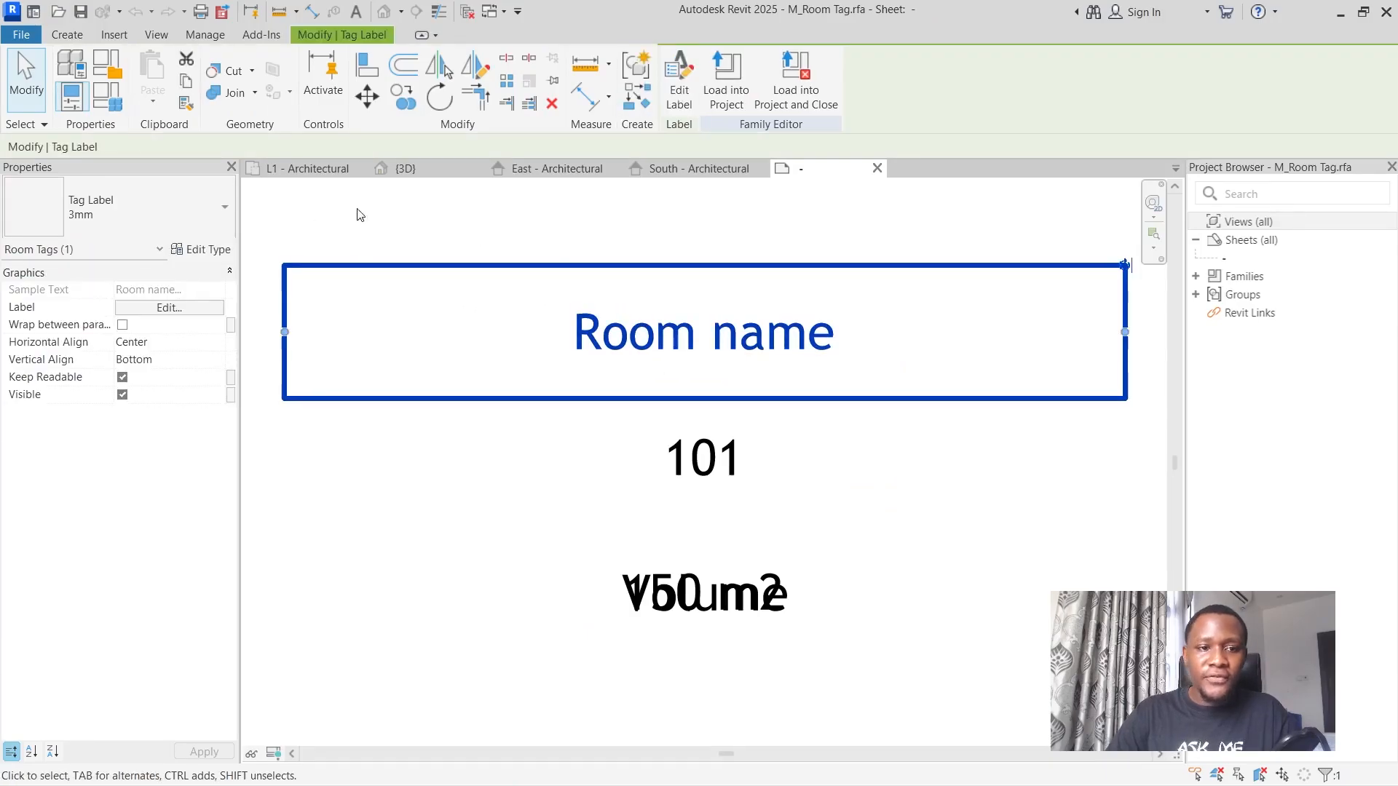
pyautogui.click(209, 250)
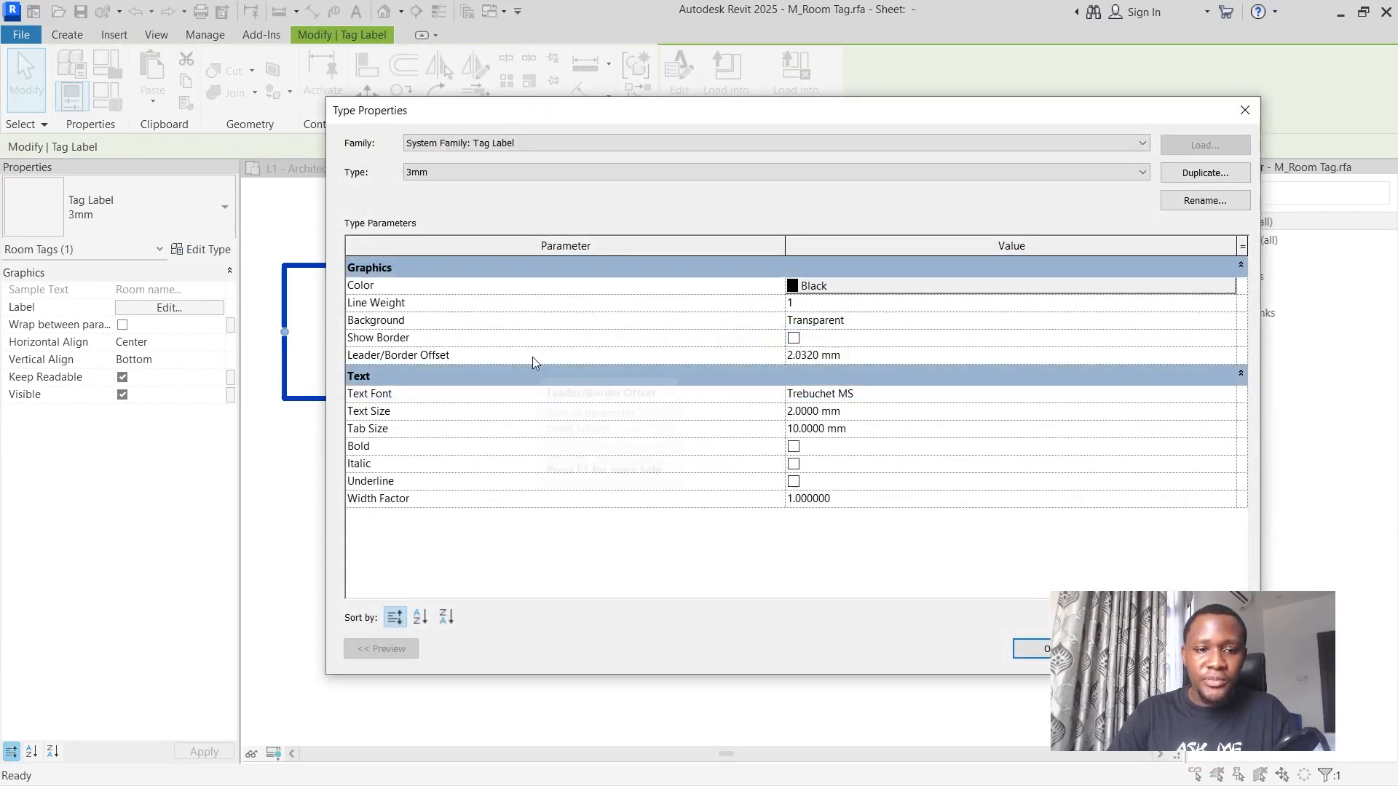
pyautogui.click(858, 323)
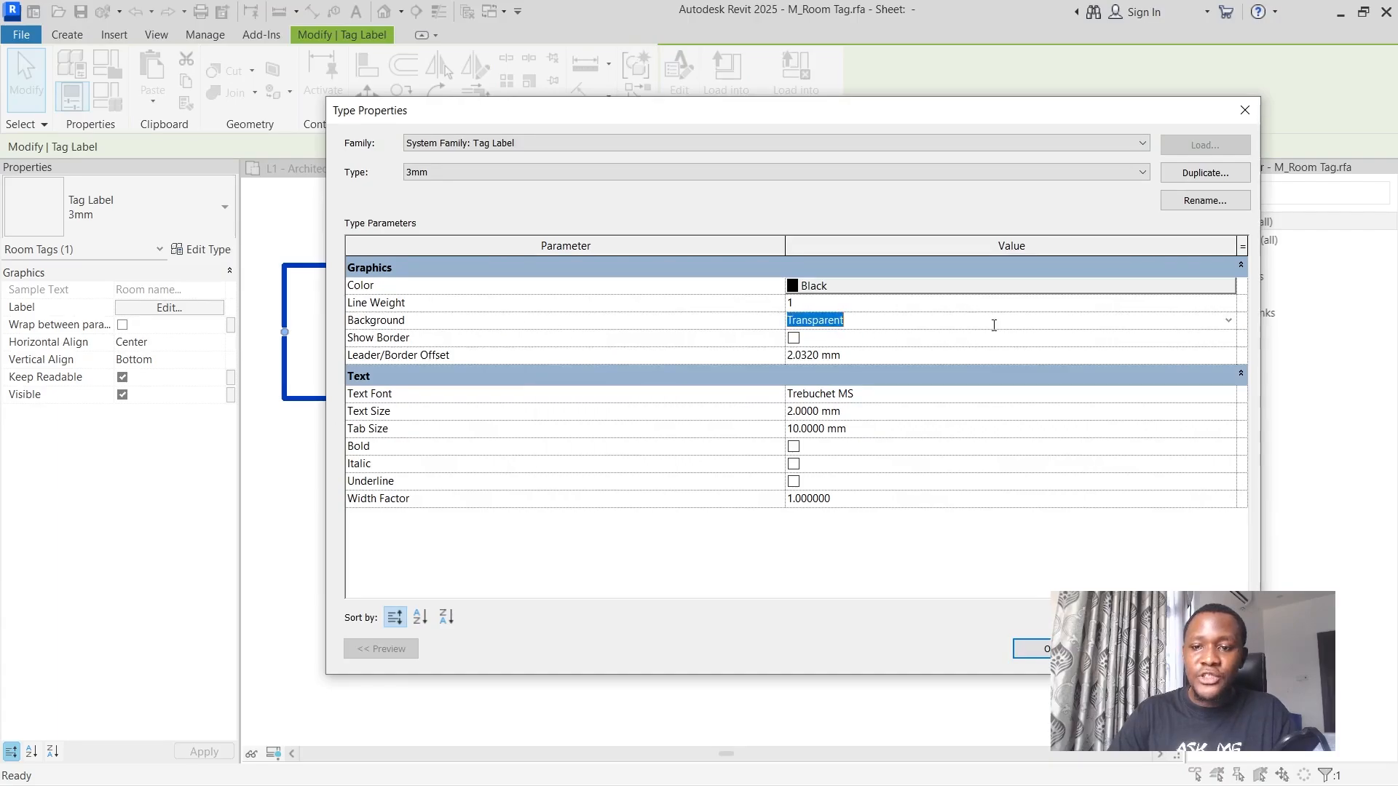
pyautogui.click(1228, 321)
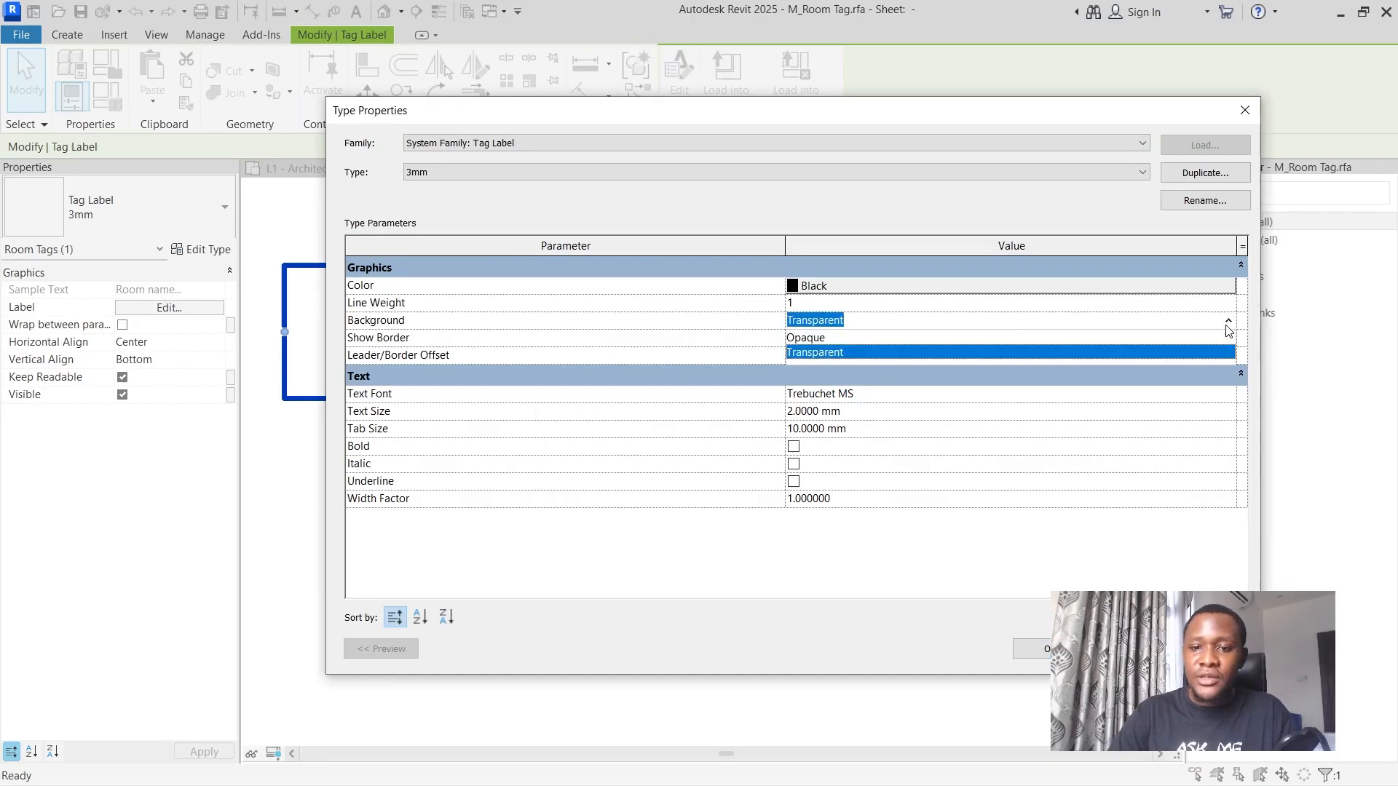
pyautogui.click(804, 338)
pyautogui.click(795, 340)
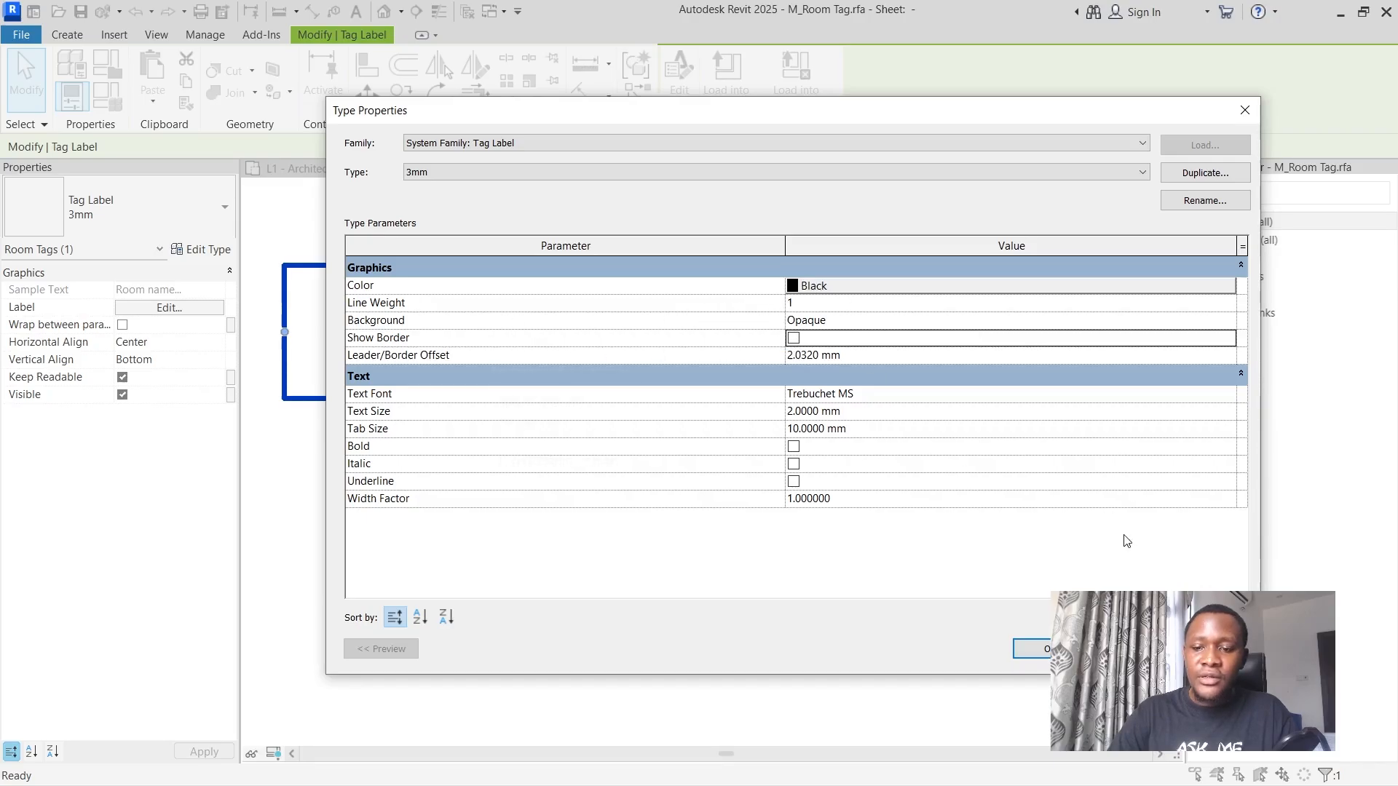
pyautogui.click(1014, 643)
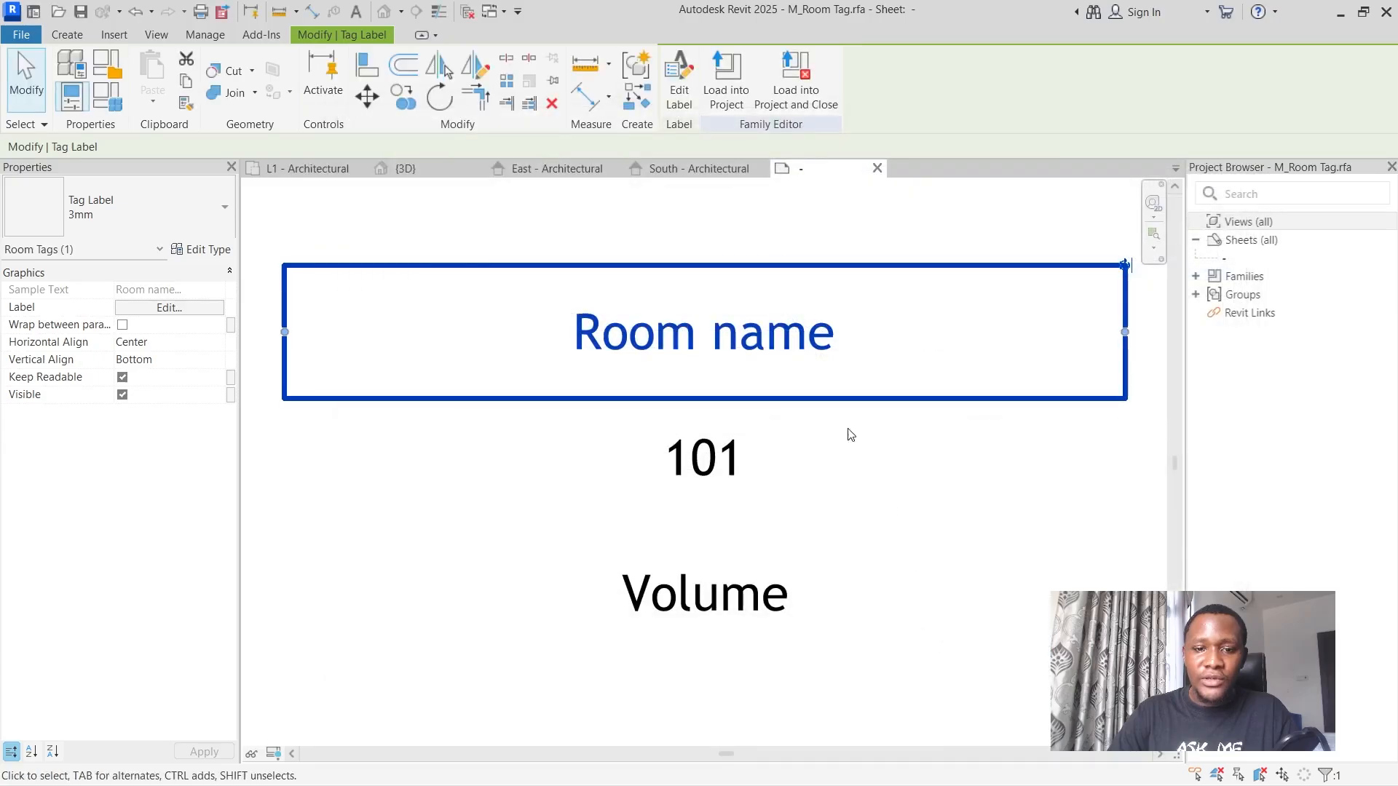
# Load the room tag family with the opaque background into the project, closing it unsaved and overwriting the existing version.
pyautogui.click(737, 413)
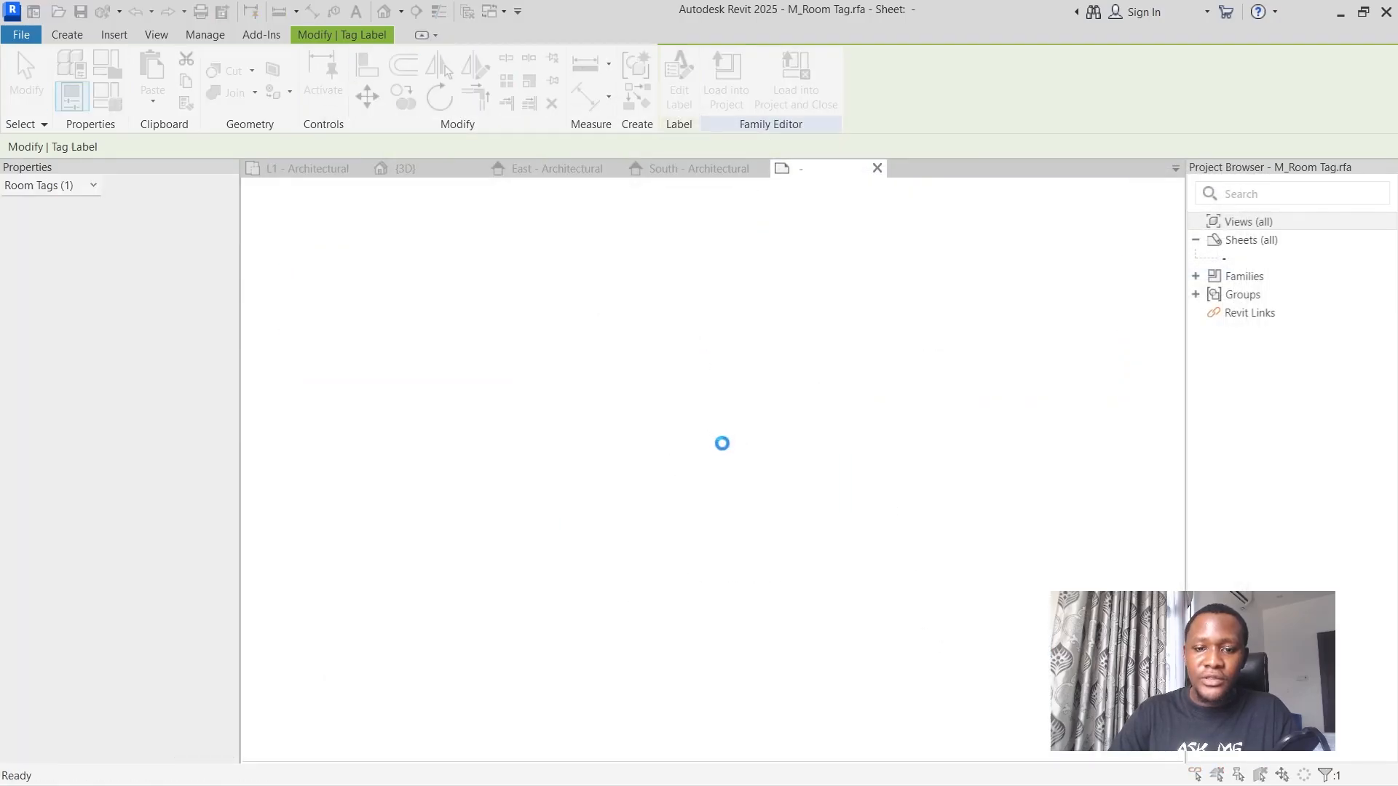
pyautogui.click(698, 349)
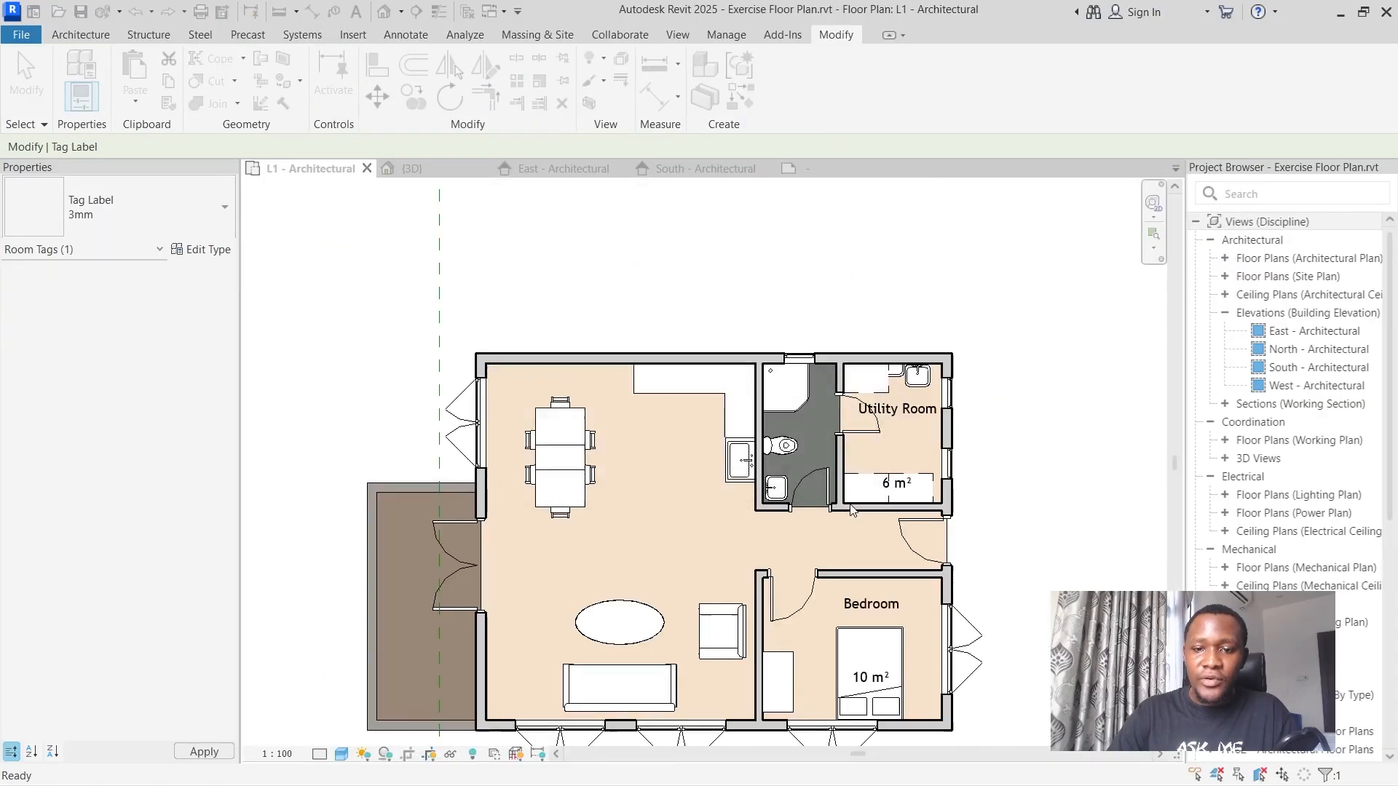
pyautogui.scroll(2, 902, 458)
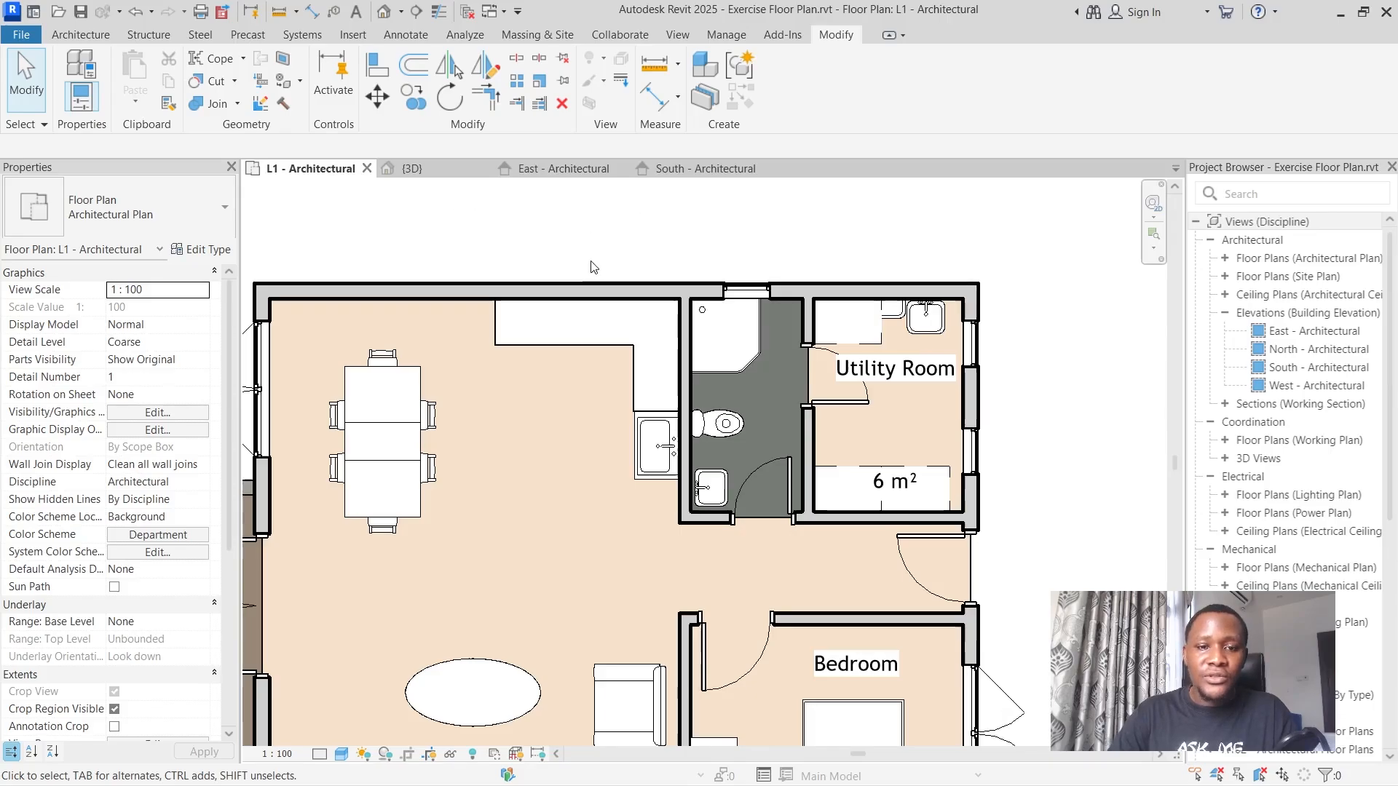
# Try to place a room with a vertically oriented tag near the wall between the bathroom and the Utility Room.
pyautogui.click(81, 34)
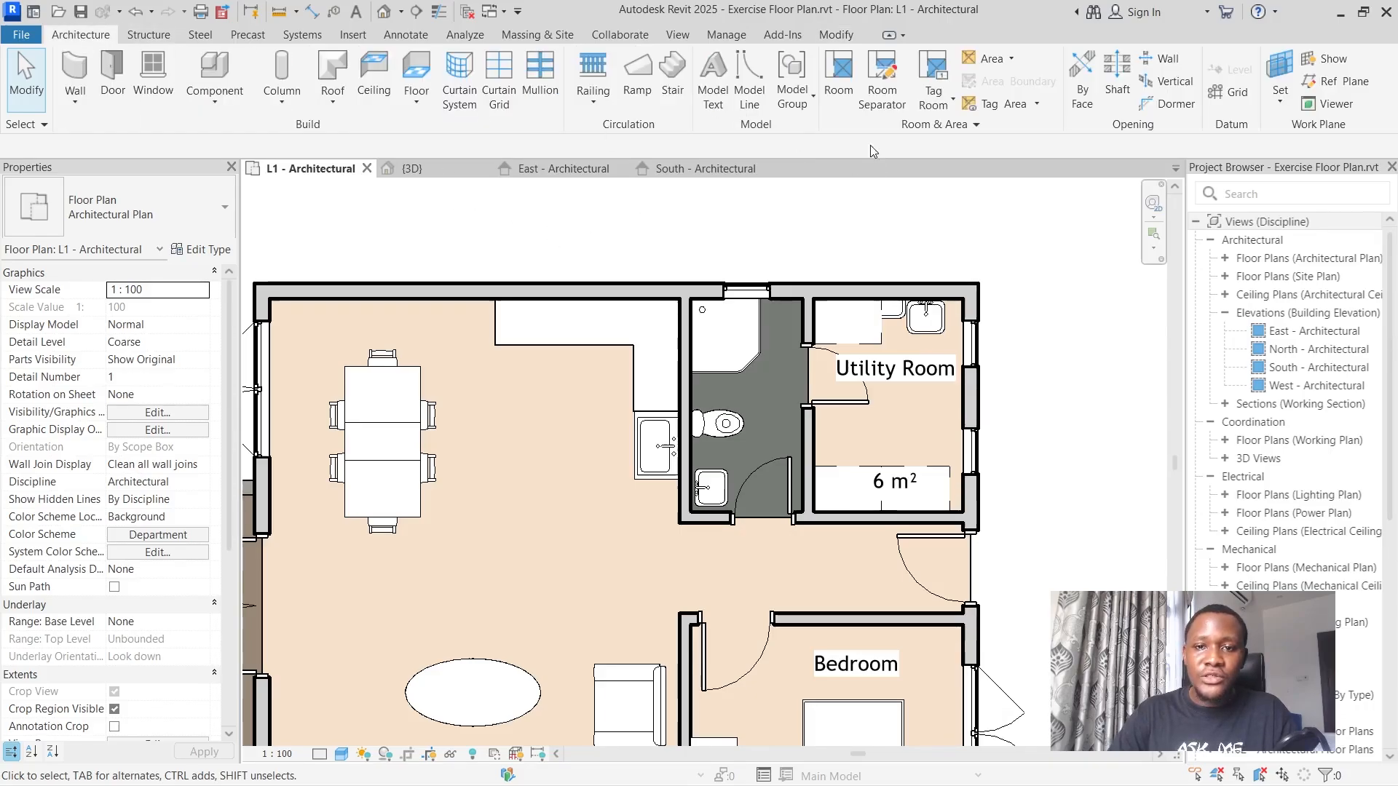
pyautogui.click(839, 76)
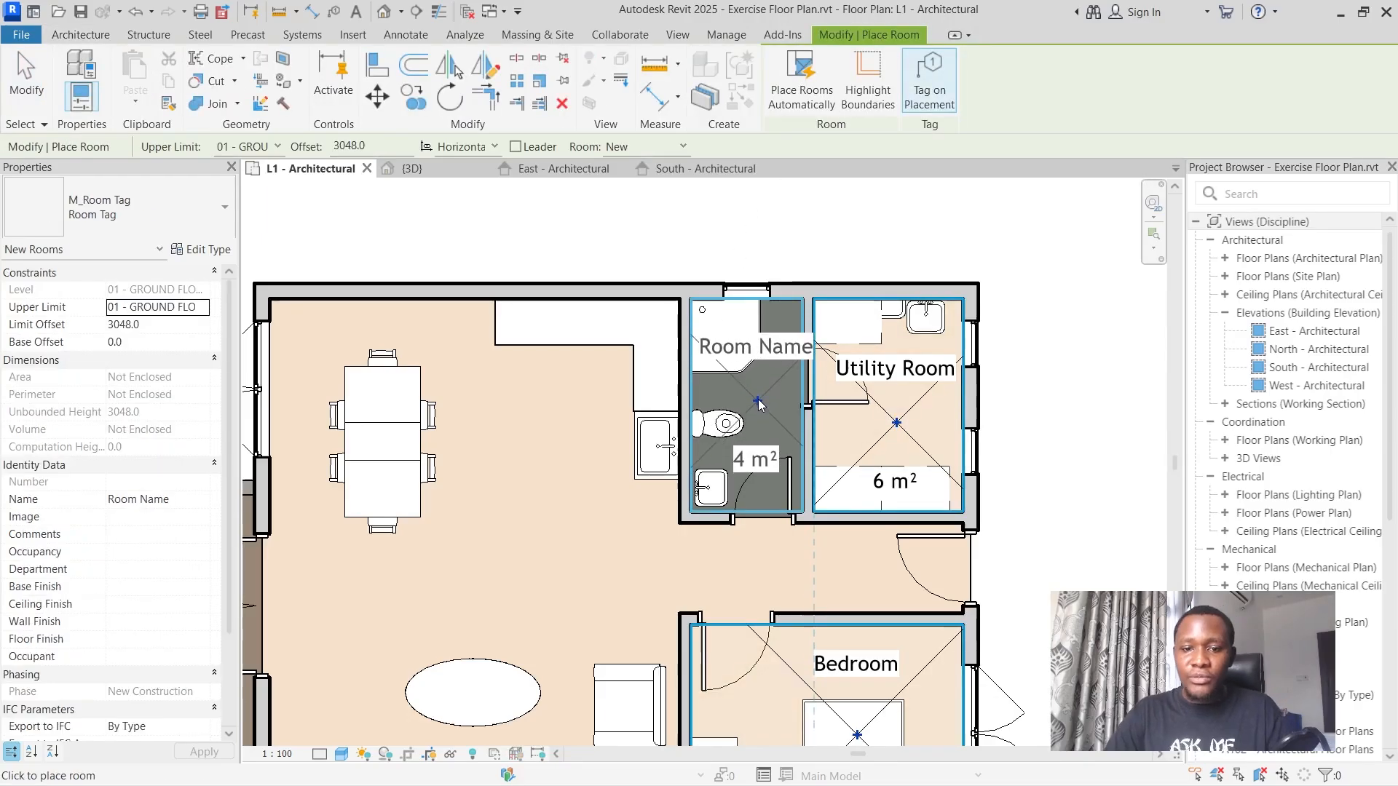
pyautogui.press('space')
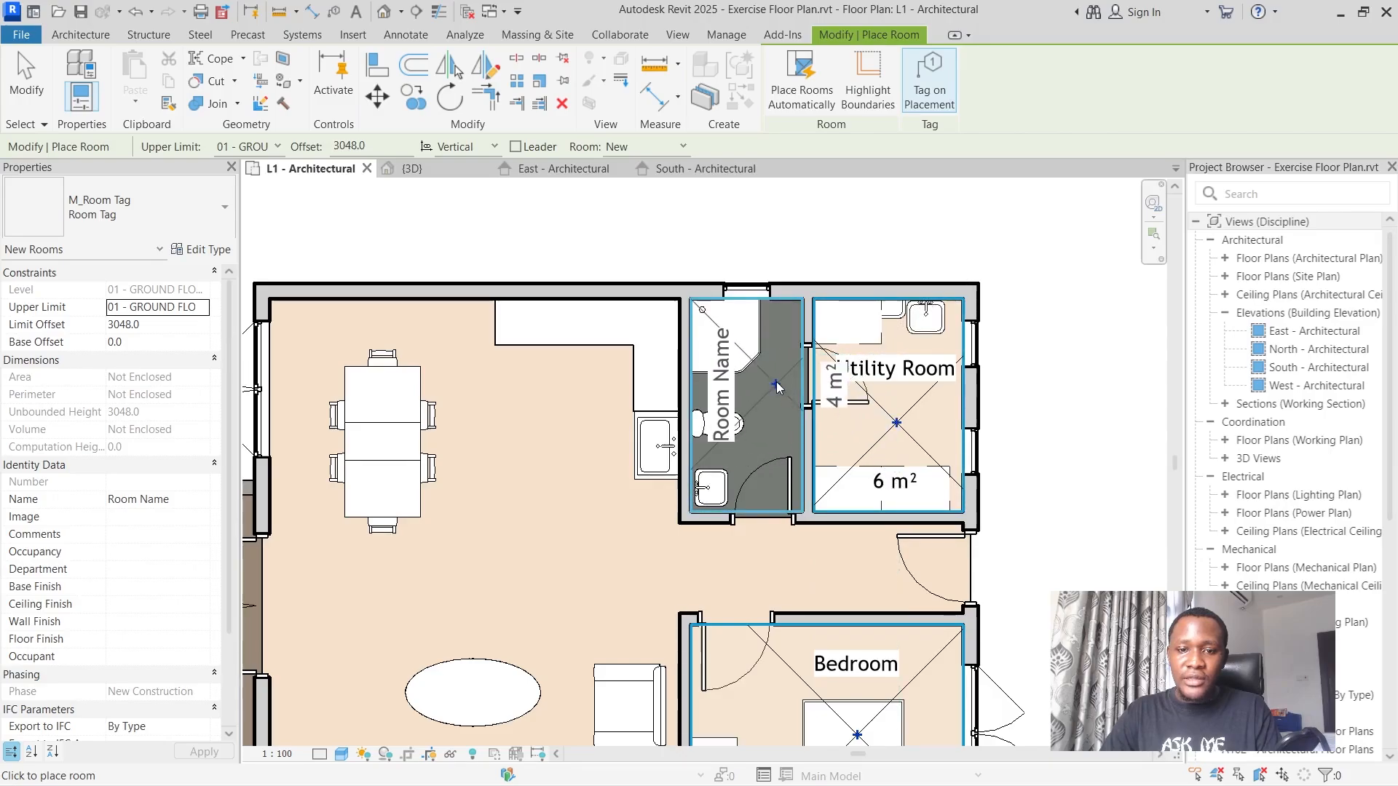
pyautogui.click(819, 424)
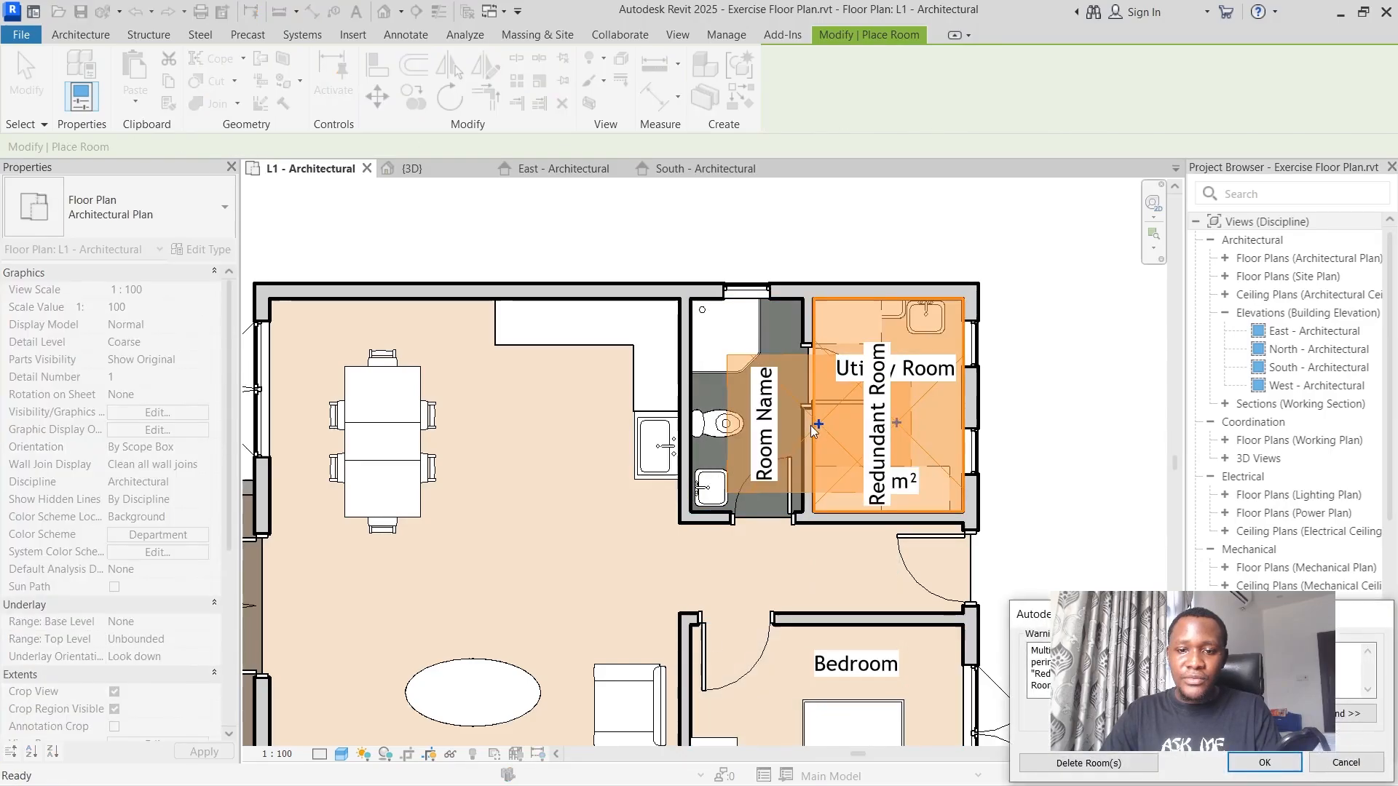
pyautogui.click(1339, 770)
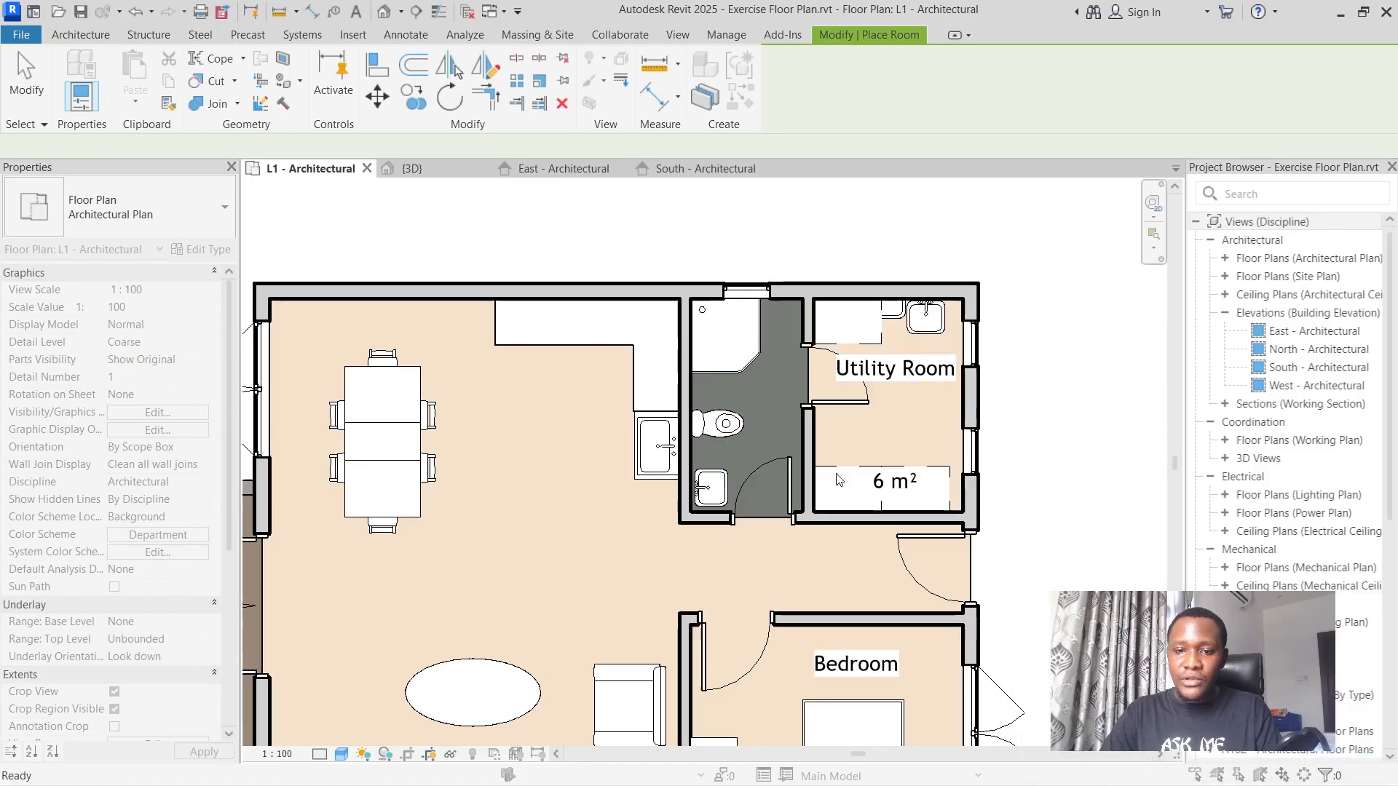
# Place a room with a horizontal tag in the bathroom beside the Utility Room and finish placing rooms.
pyautogui.press('space')
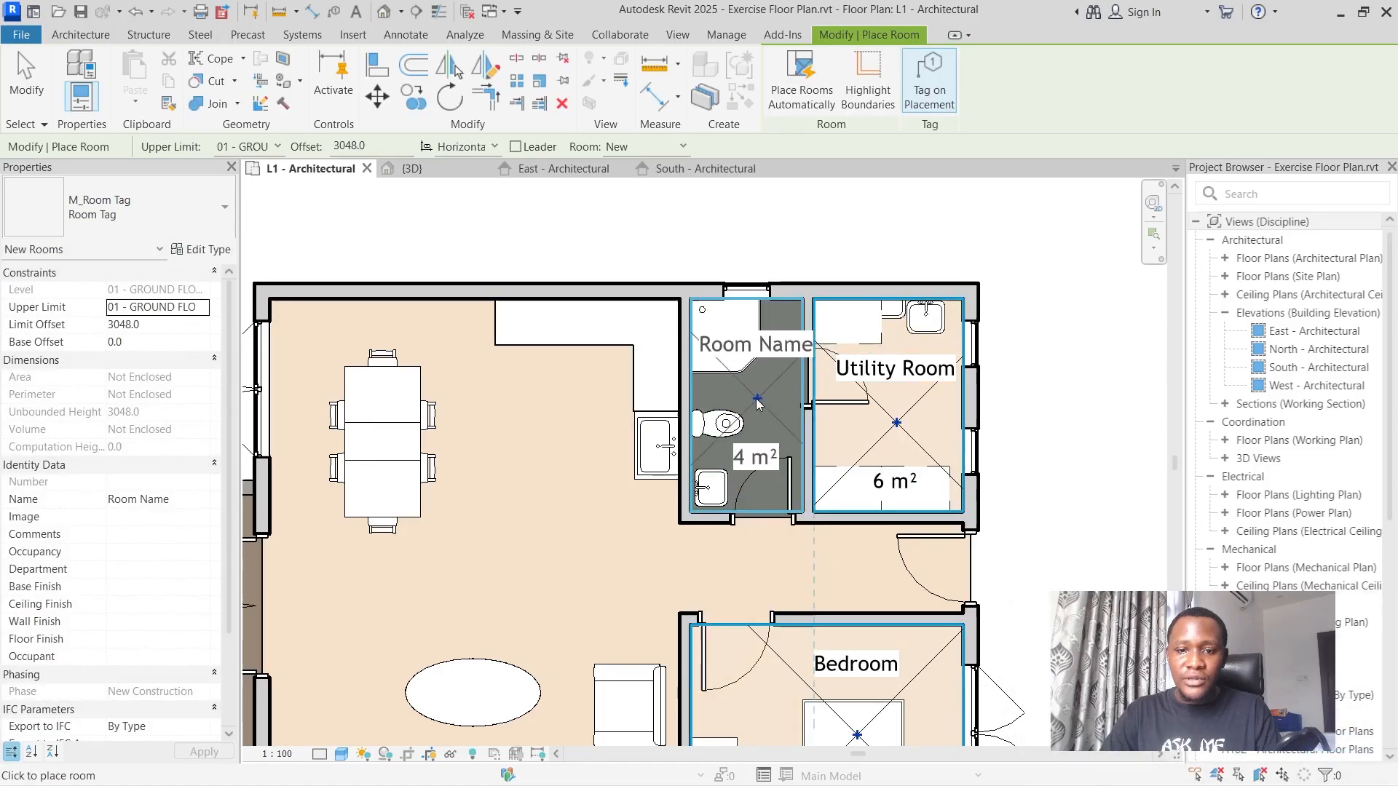
pyautogui.click(760, 447)
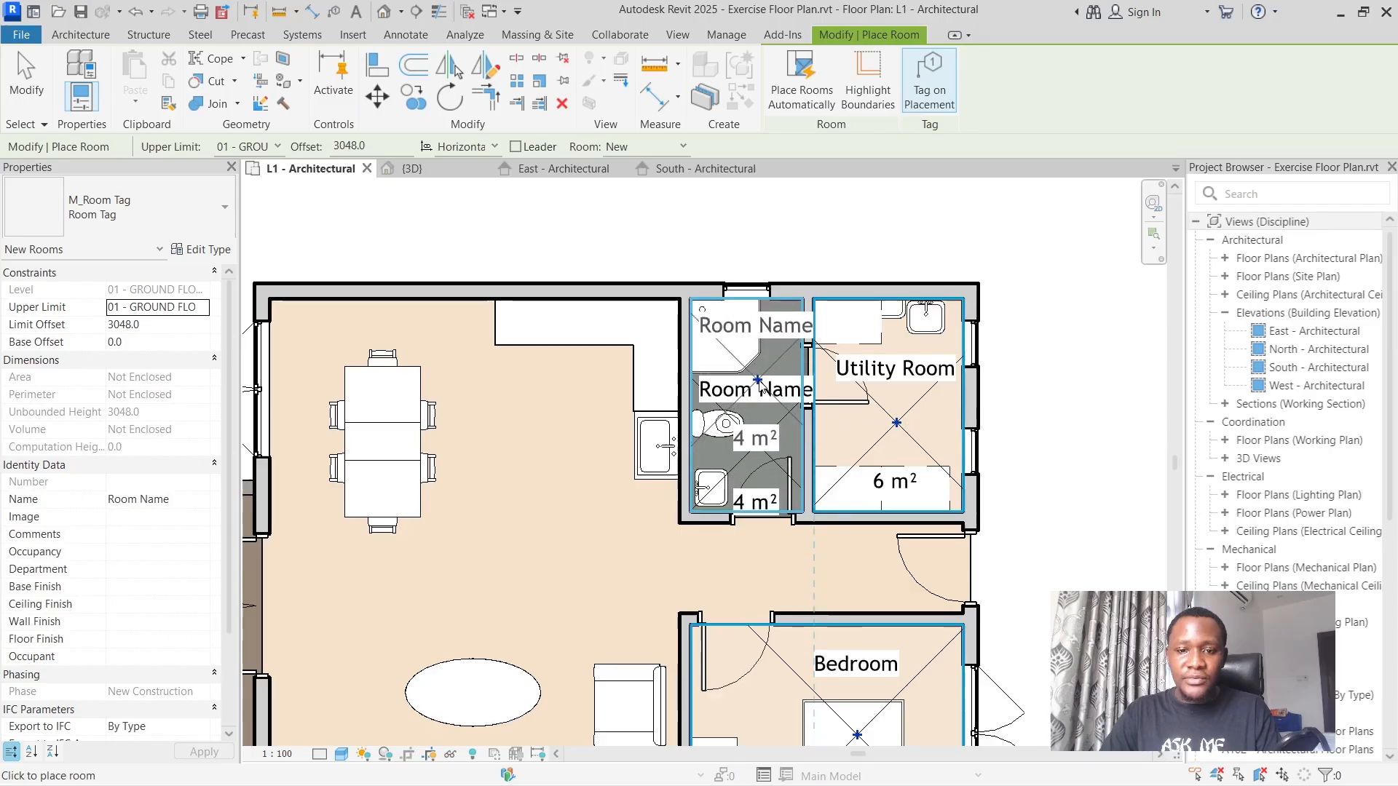
pyautogui.scroll(-3, 769, 380)
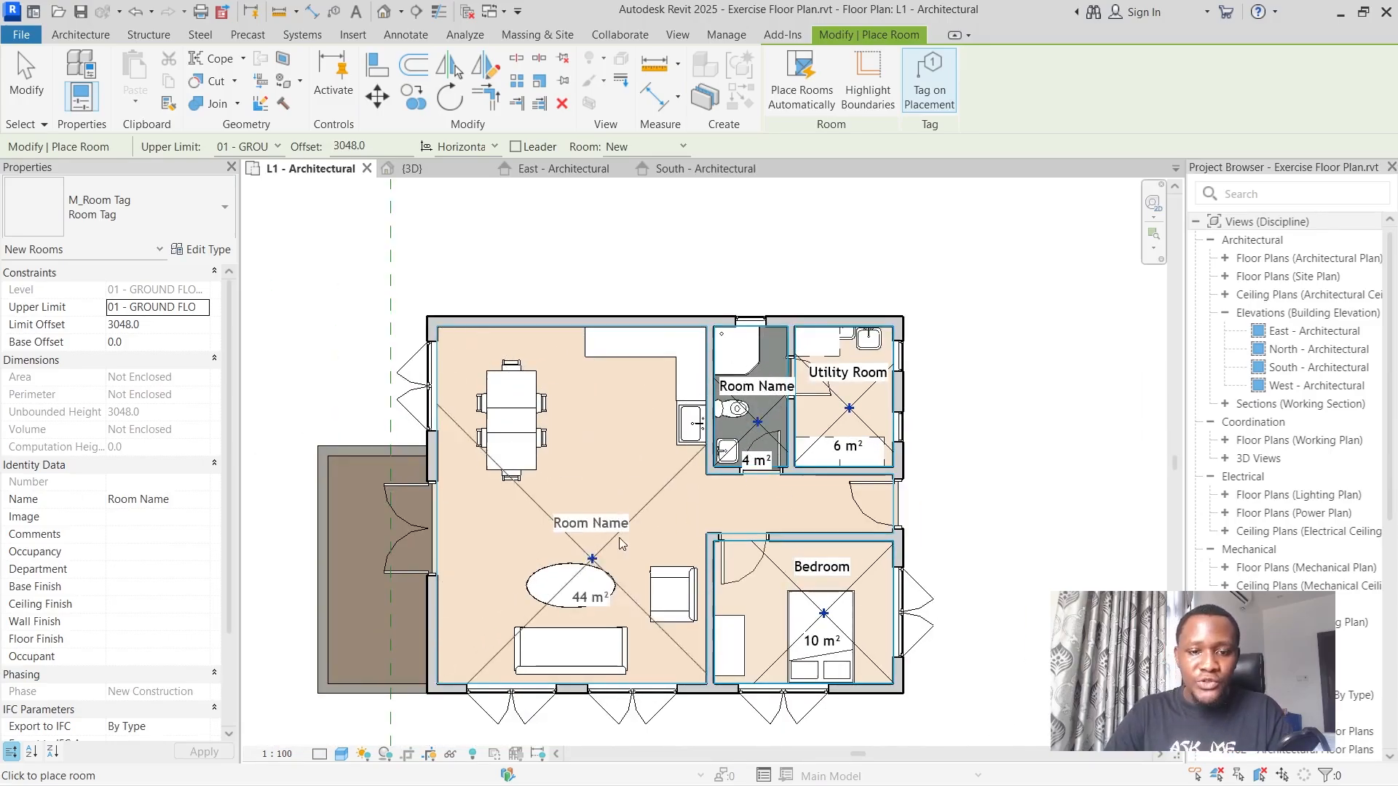
pyautogui.press('Escape')
pyautogui.press('Escape')
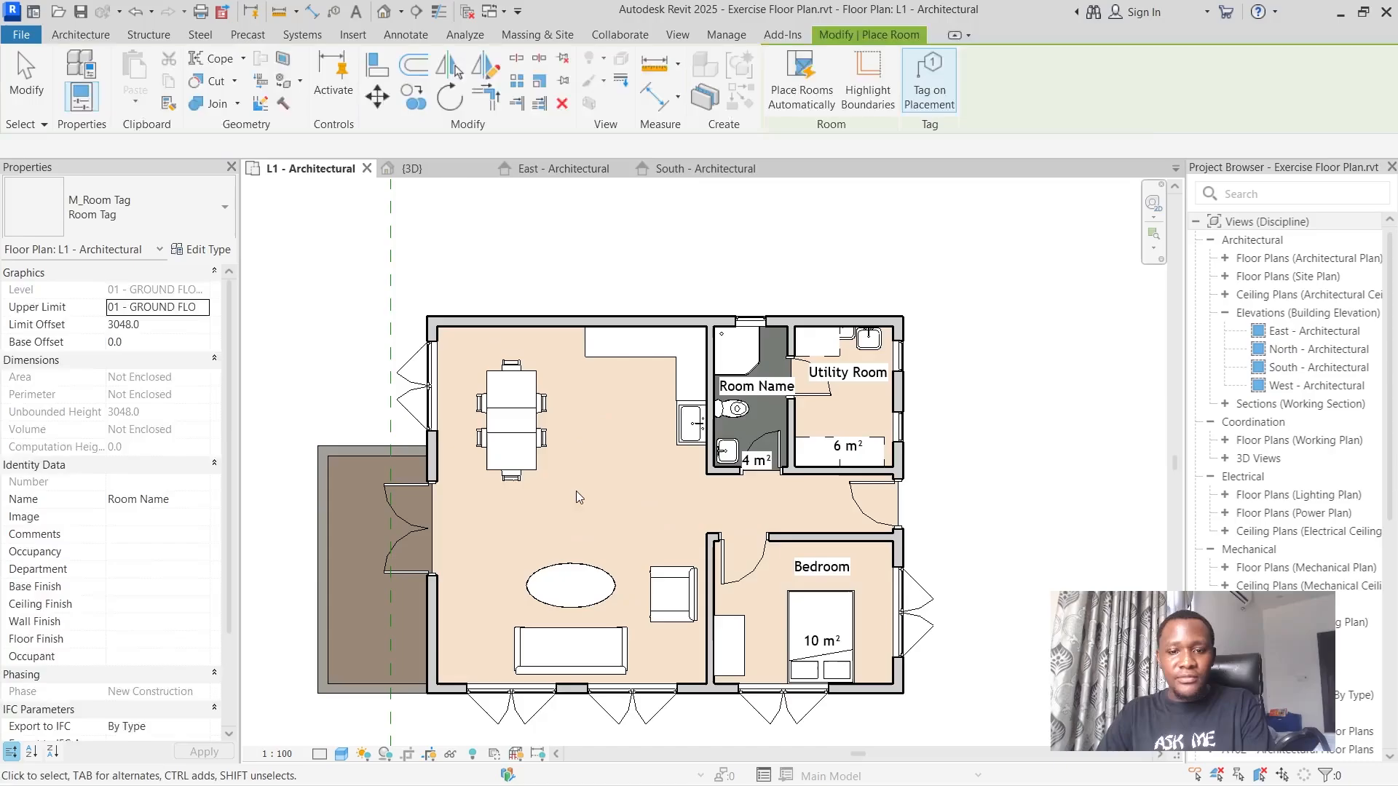
# Name the room with the shower and toilet beside the Utility Room "Bathroom" through its tag.
pyautogui.scroll(5, 783, 421)
pyautogui.click(743, 366)
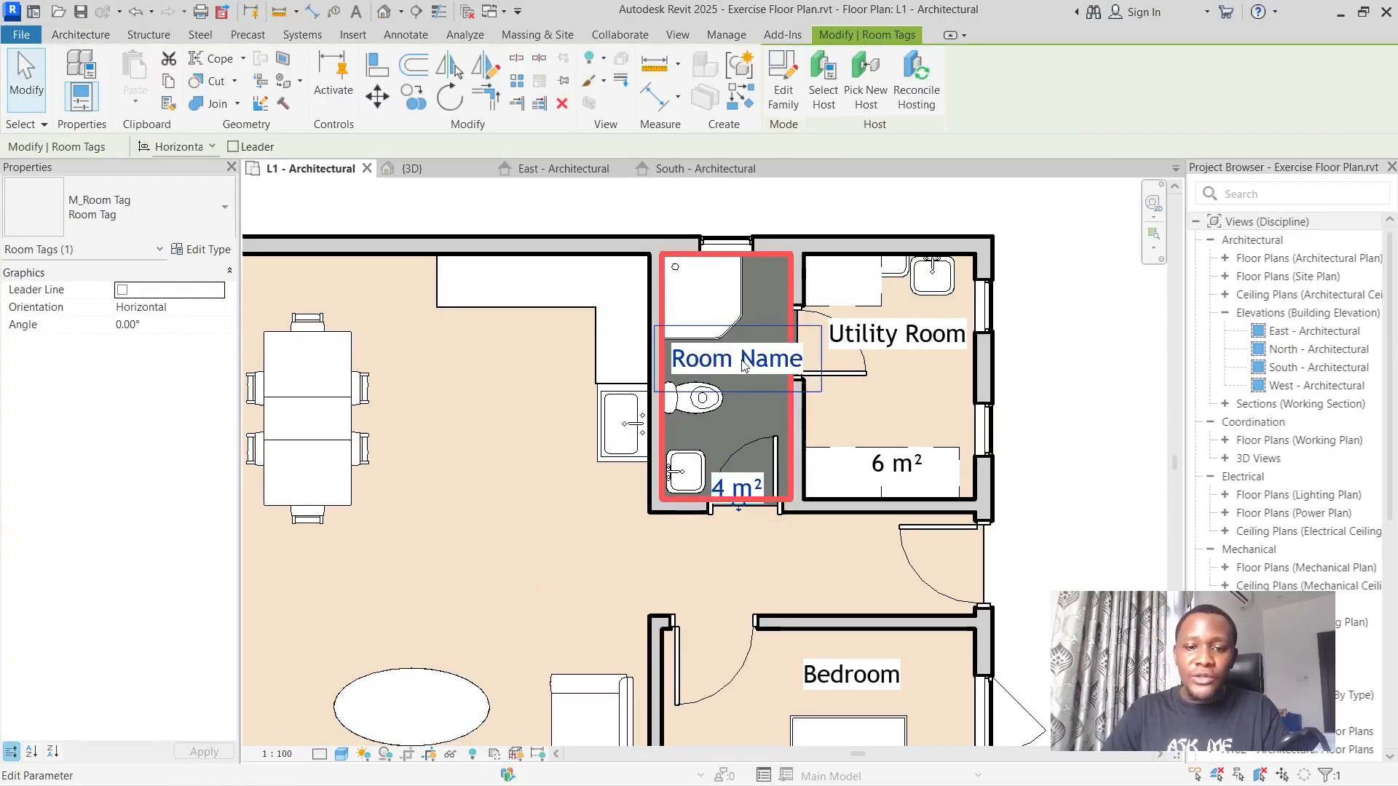
pyautogui.click(746, 364)
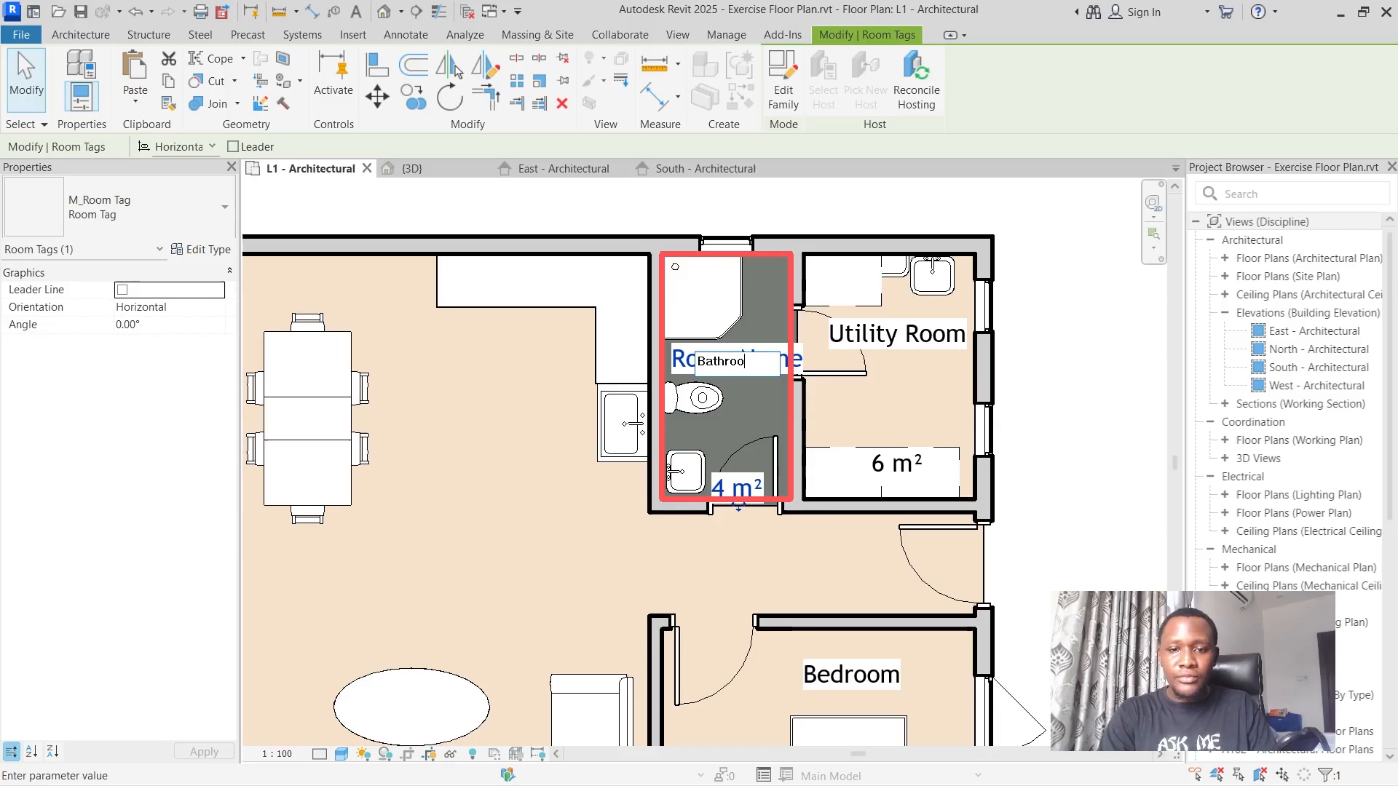
pyautogui.write('Bathroom')
pyautogui.press('Return')
pyautogui.scroll(-4, 753, 363)
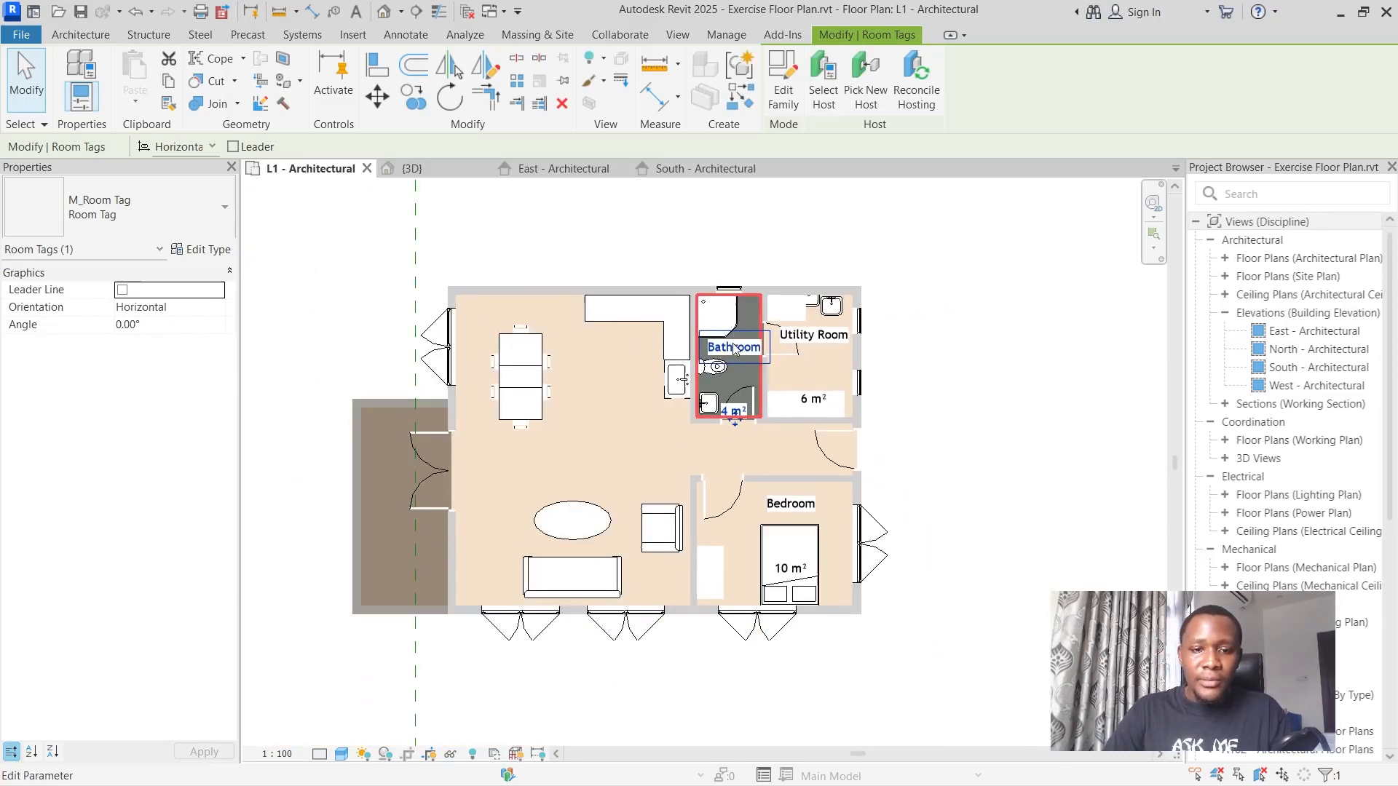
# Draw a vertical room separation line across the hallway opening, between the bathroom wall corner and the bedroom wall corner.
pyautogui.click(67, 36)
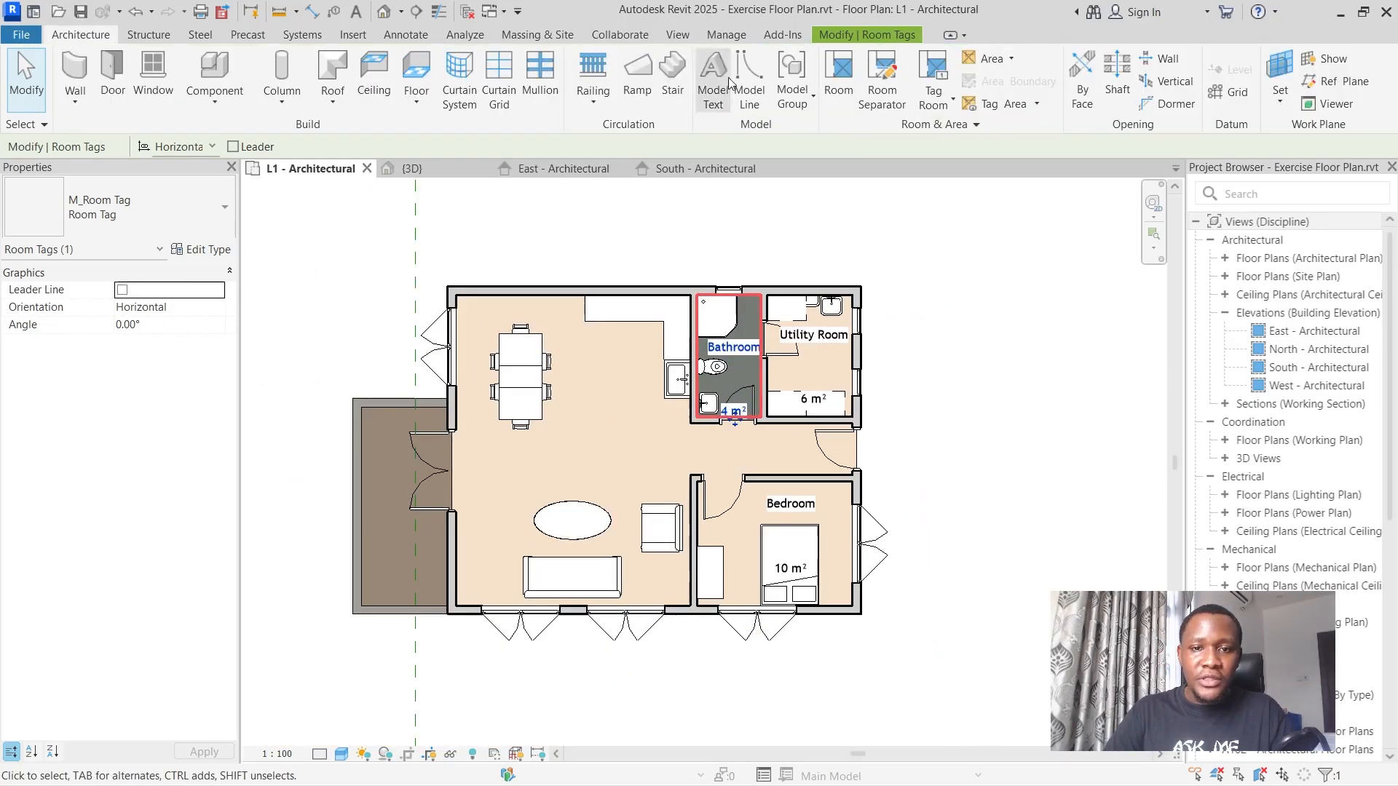
pyautogui.click(838, 88)
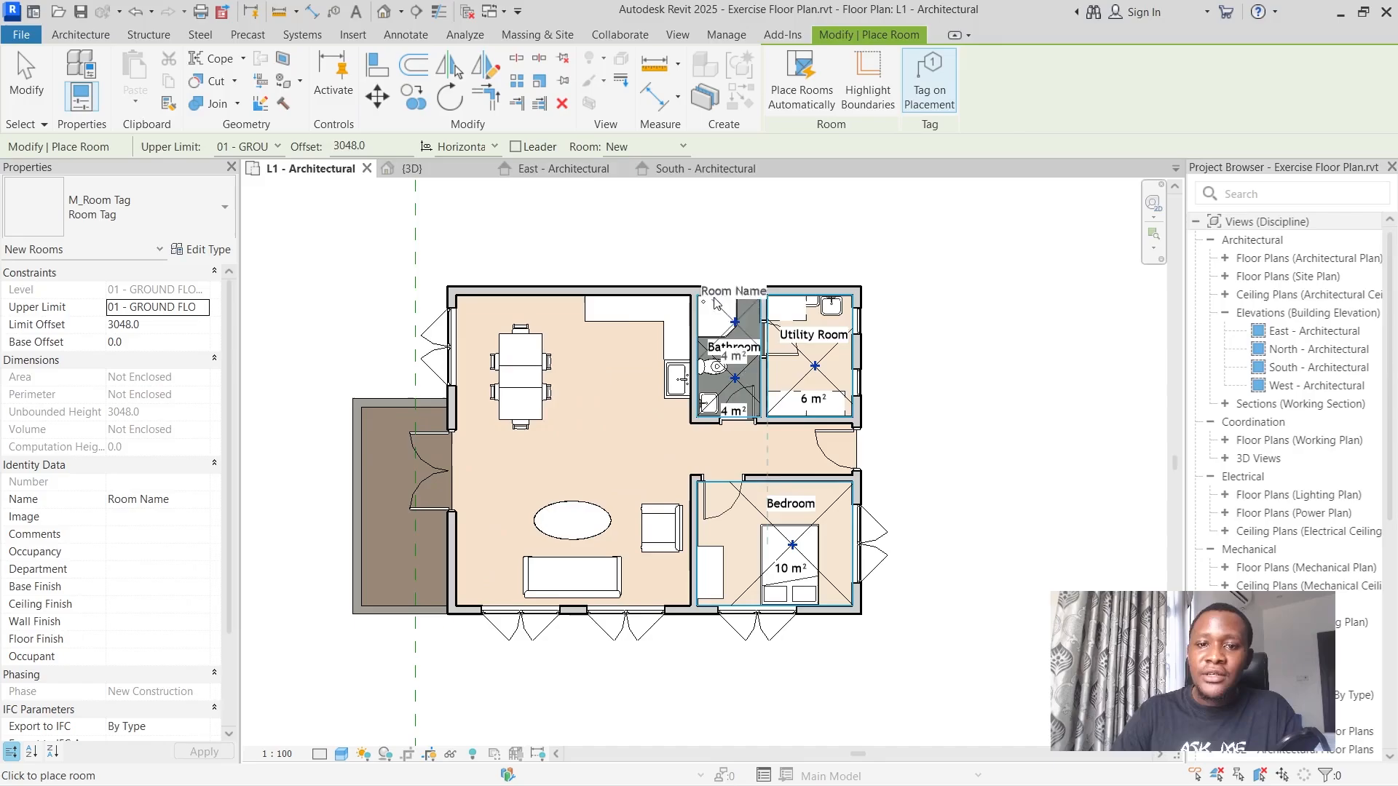
pyautogui.click(73, 33)
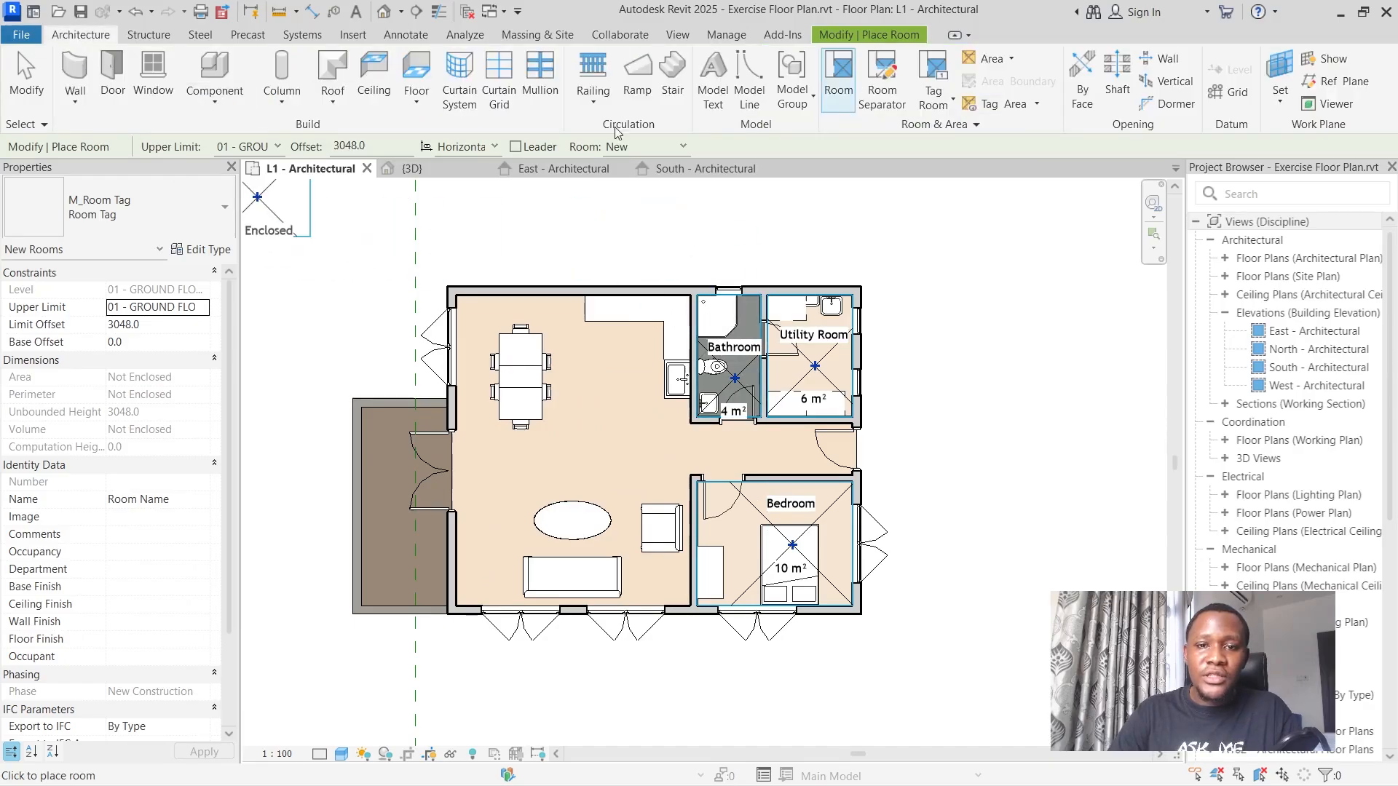
pyautogui.click(879, 104)
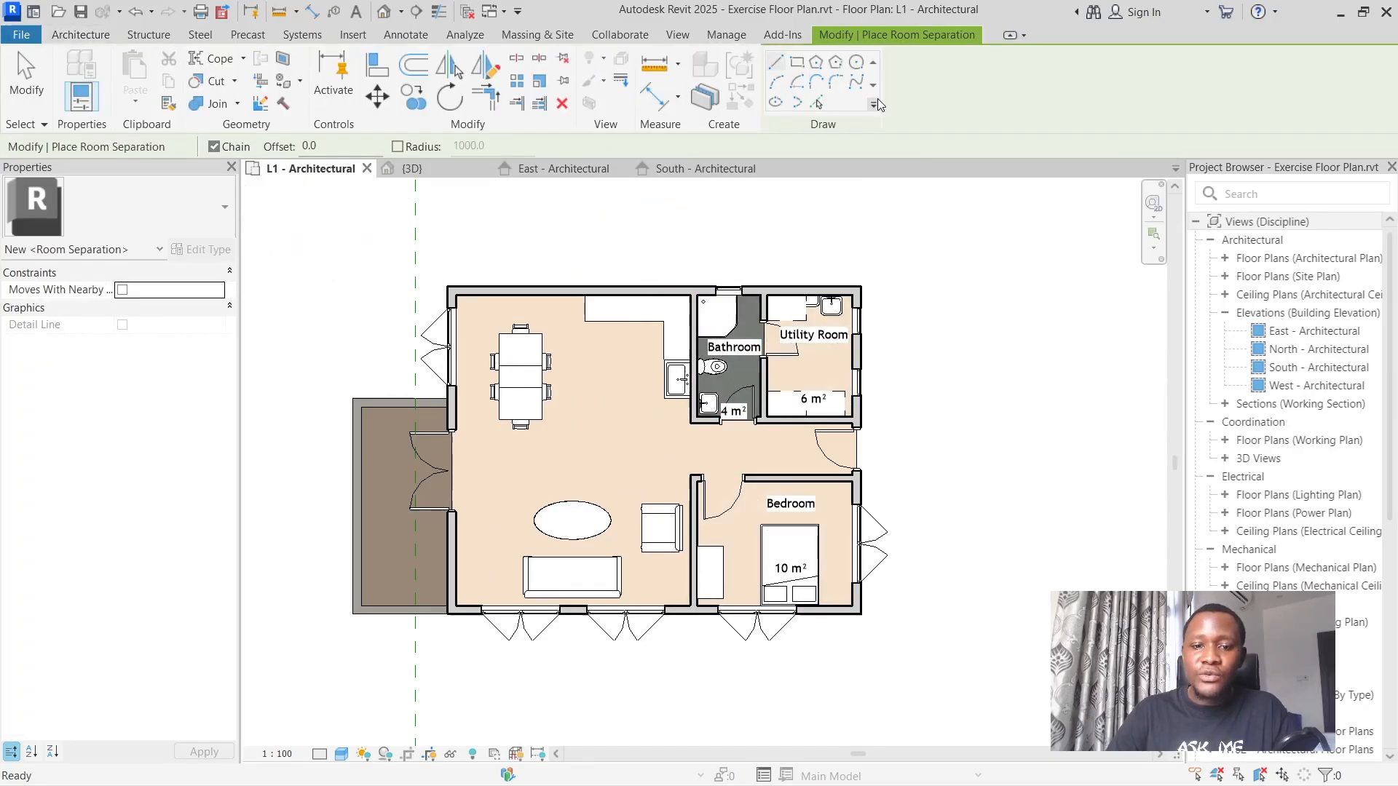
pyautogui.scroll(1, 687, 486)
pyautogui.scroll(4, 687, 486)
pyautogui.scroll(-1, 692, 393)
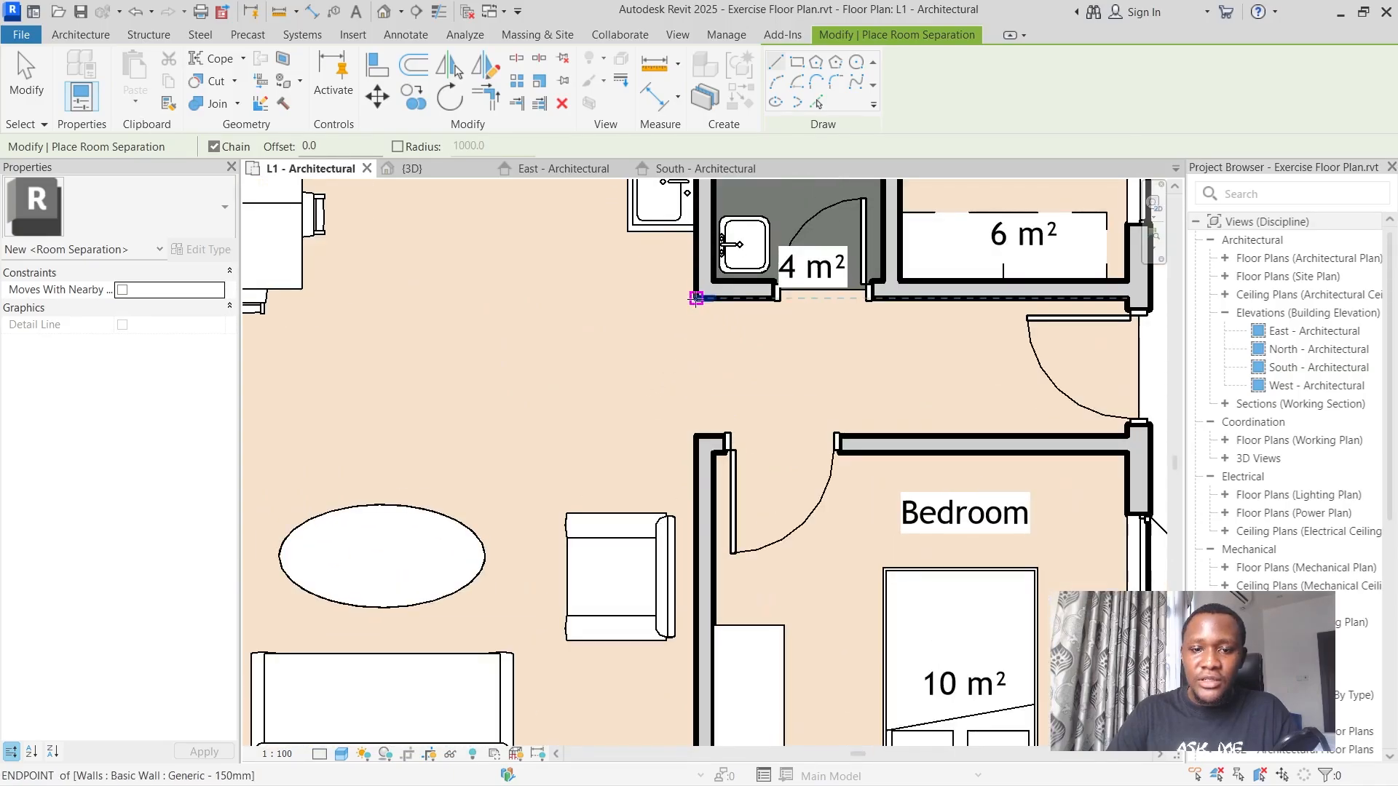
pyautogui.click(696, 298)
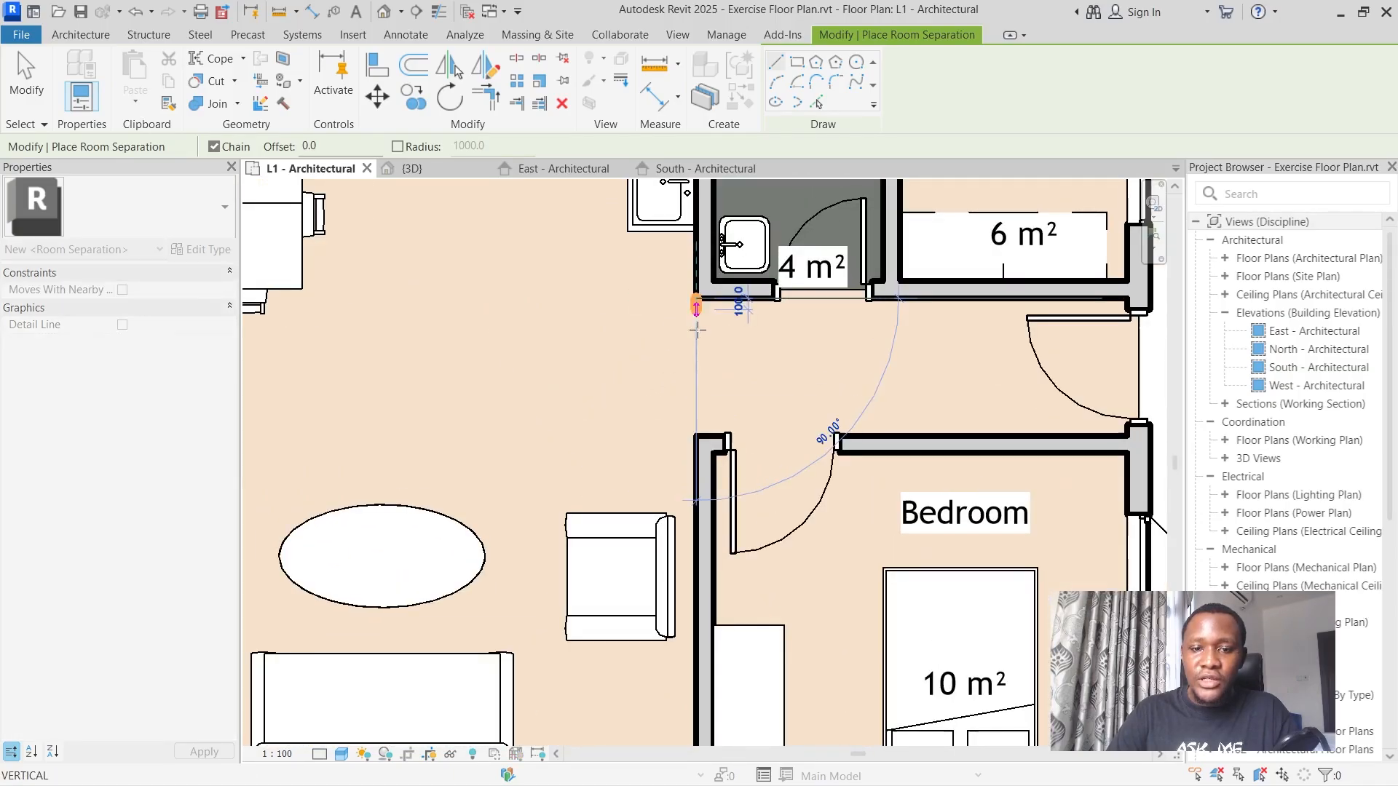
pyautogui.click(696, 434)
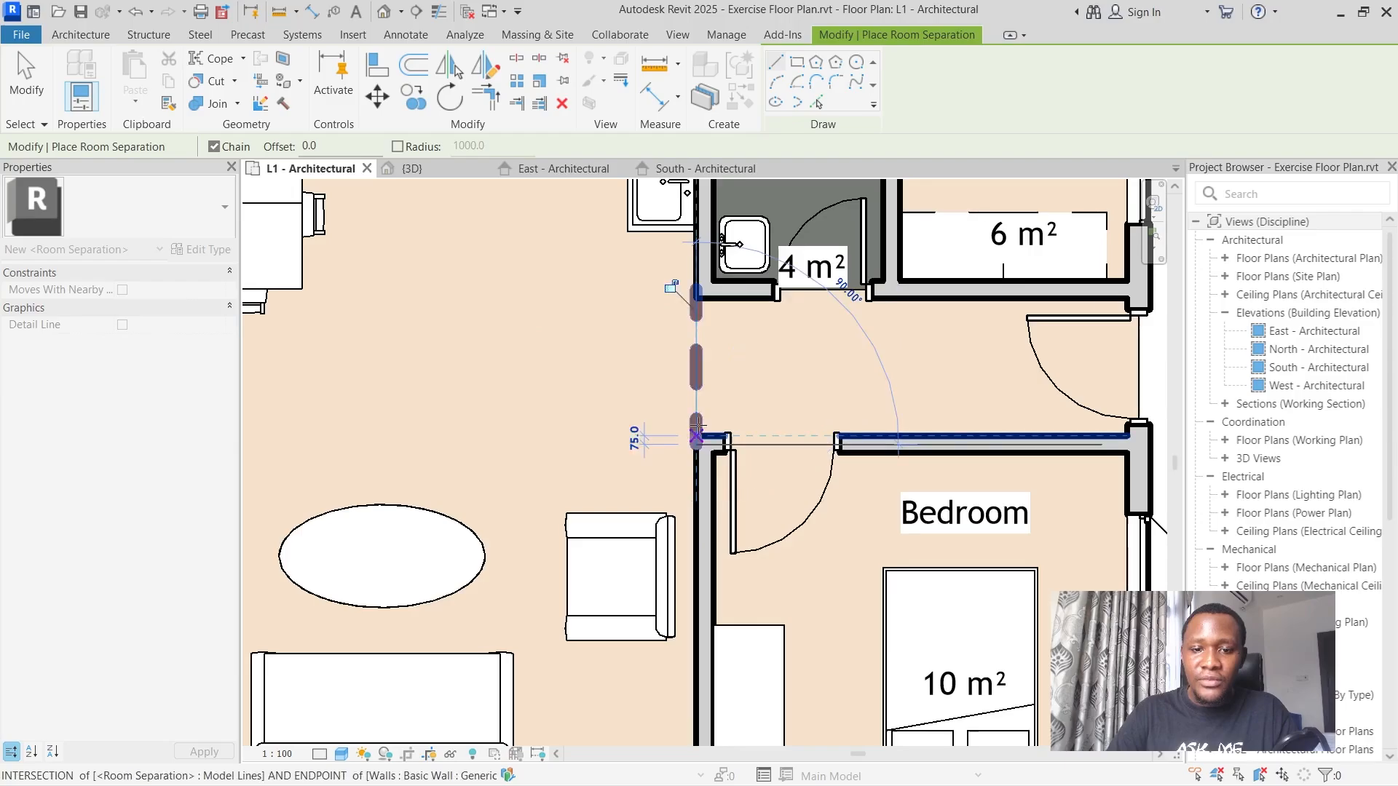
pyautogui.scroll(-2, 696, 431)
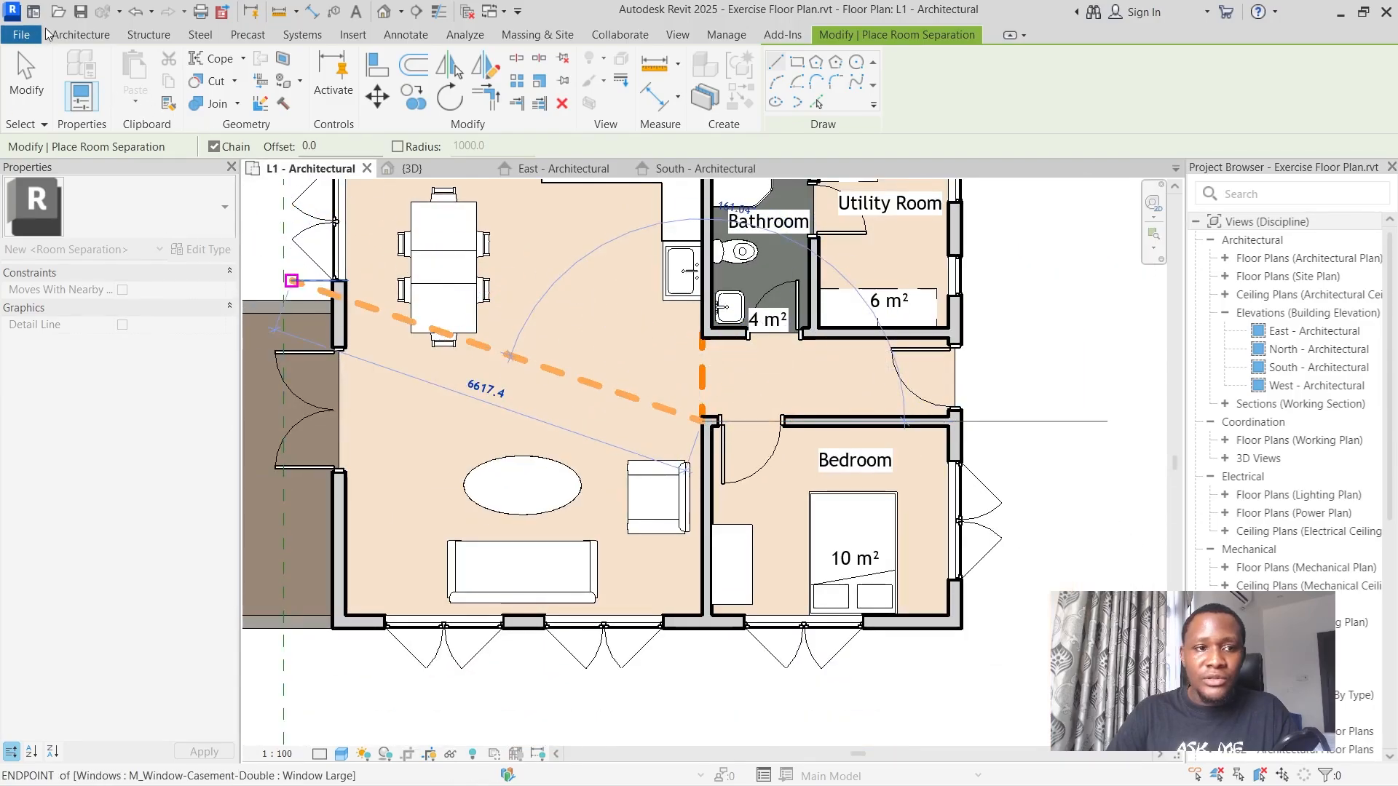
pyautogui.click(26, 75)
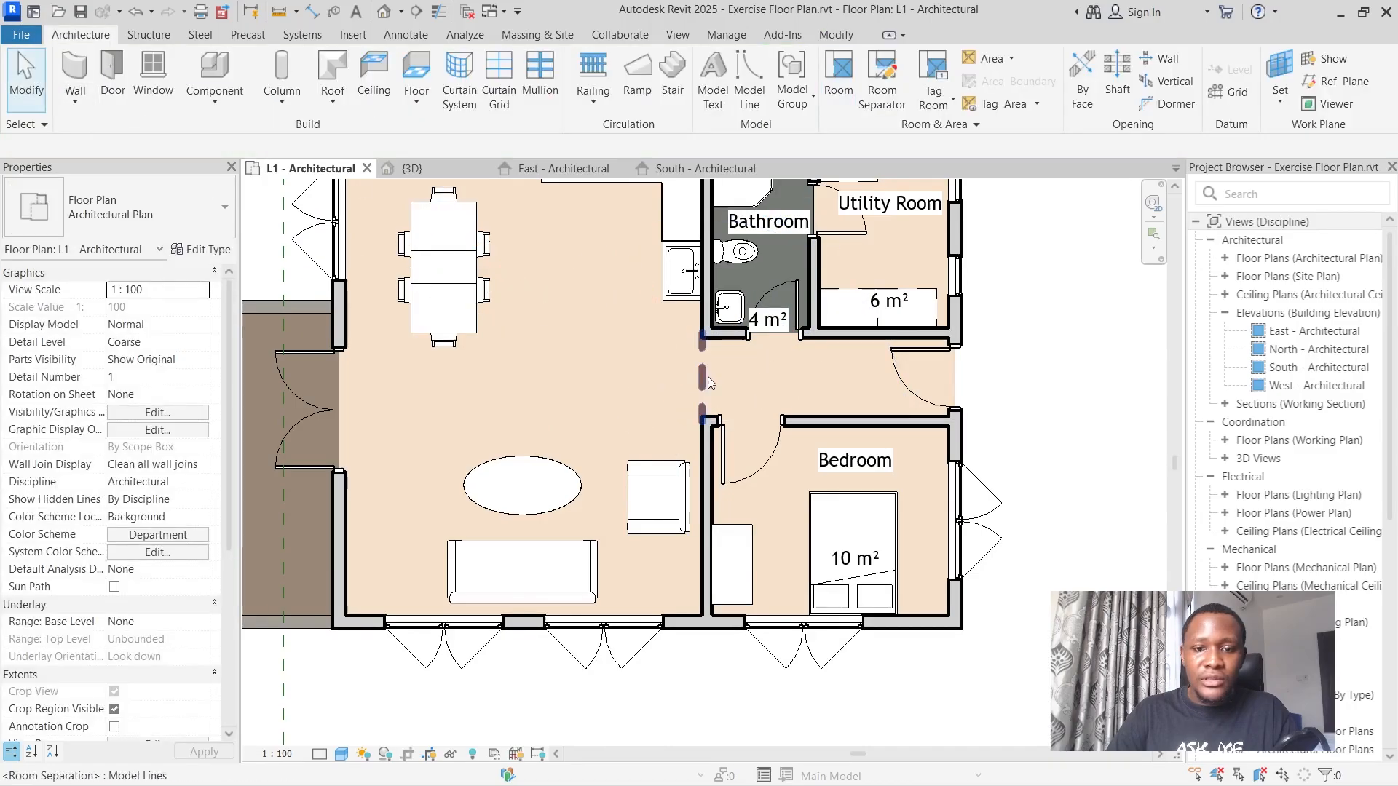
# Place a room with a horizontal tag in the hallway enclosed by the separation line and finish placing rooms.
pyautogui.press('r')
pyautogui.press('m')
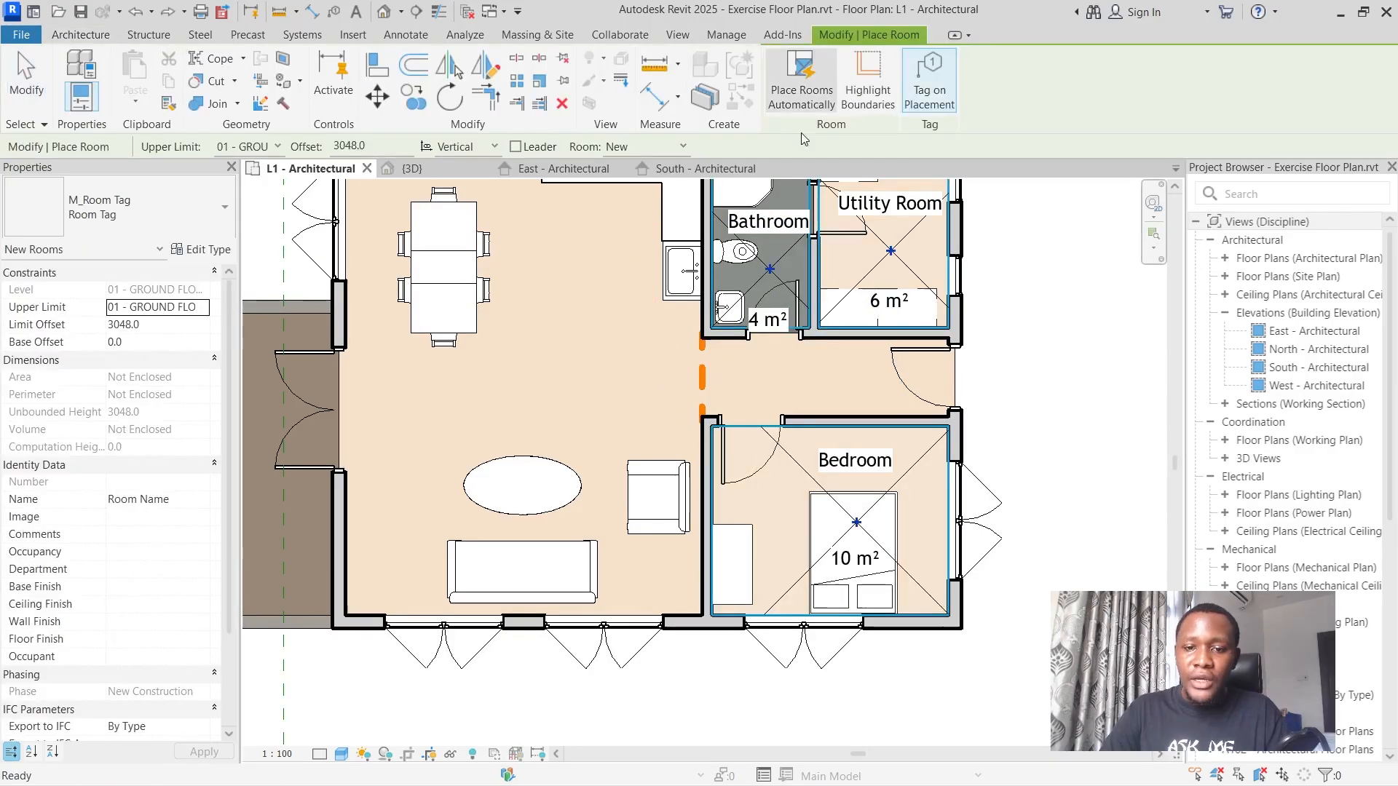
pyautogui.press('space')
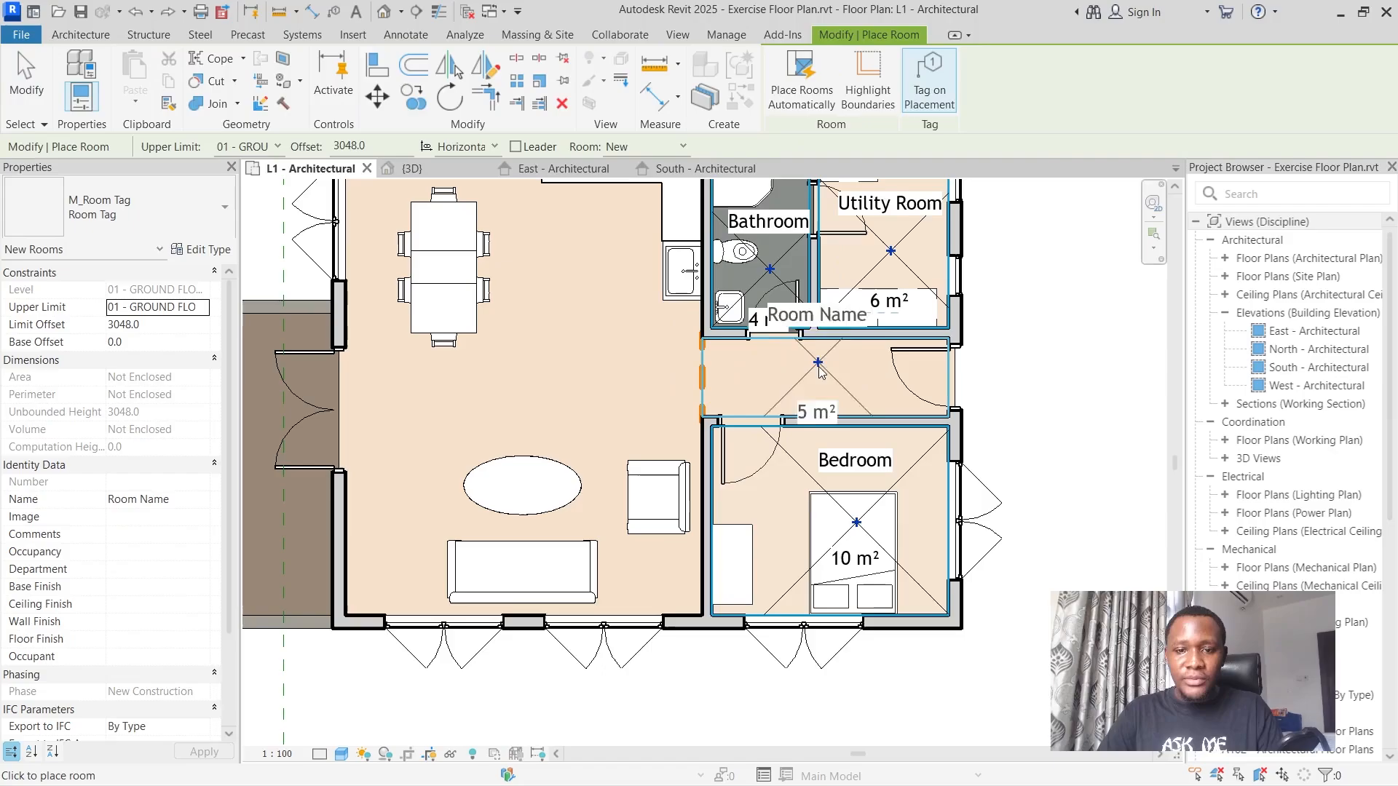
pyautogui.click(769, 410)
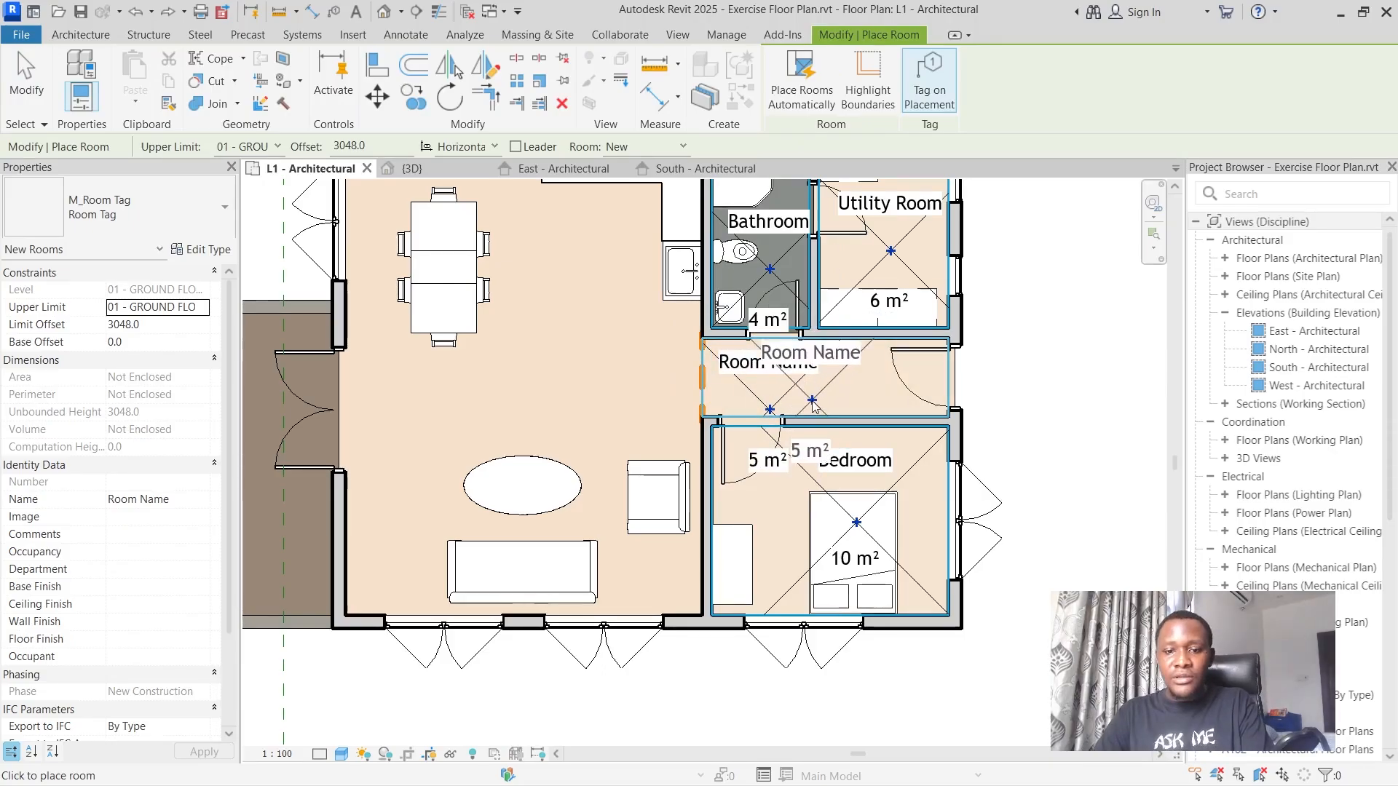
pyautogui.press('Escape')
pyautogui.press('Escape')
# Name the room between the bathroom and the bedroom "Hallway" through its tag.
pyautogui.click(780, 366)
pyautogui.click(791, 364)
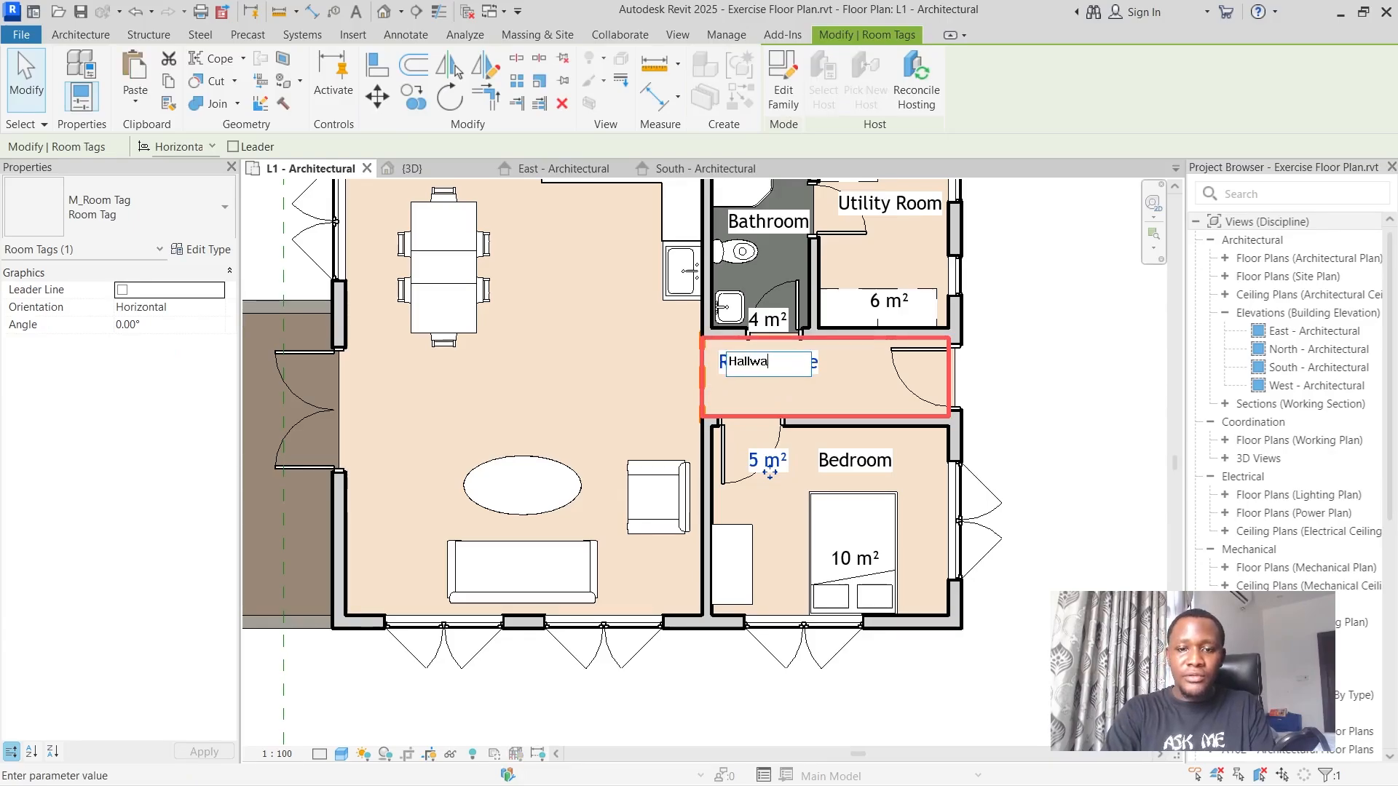
pyautogui.press('Return')
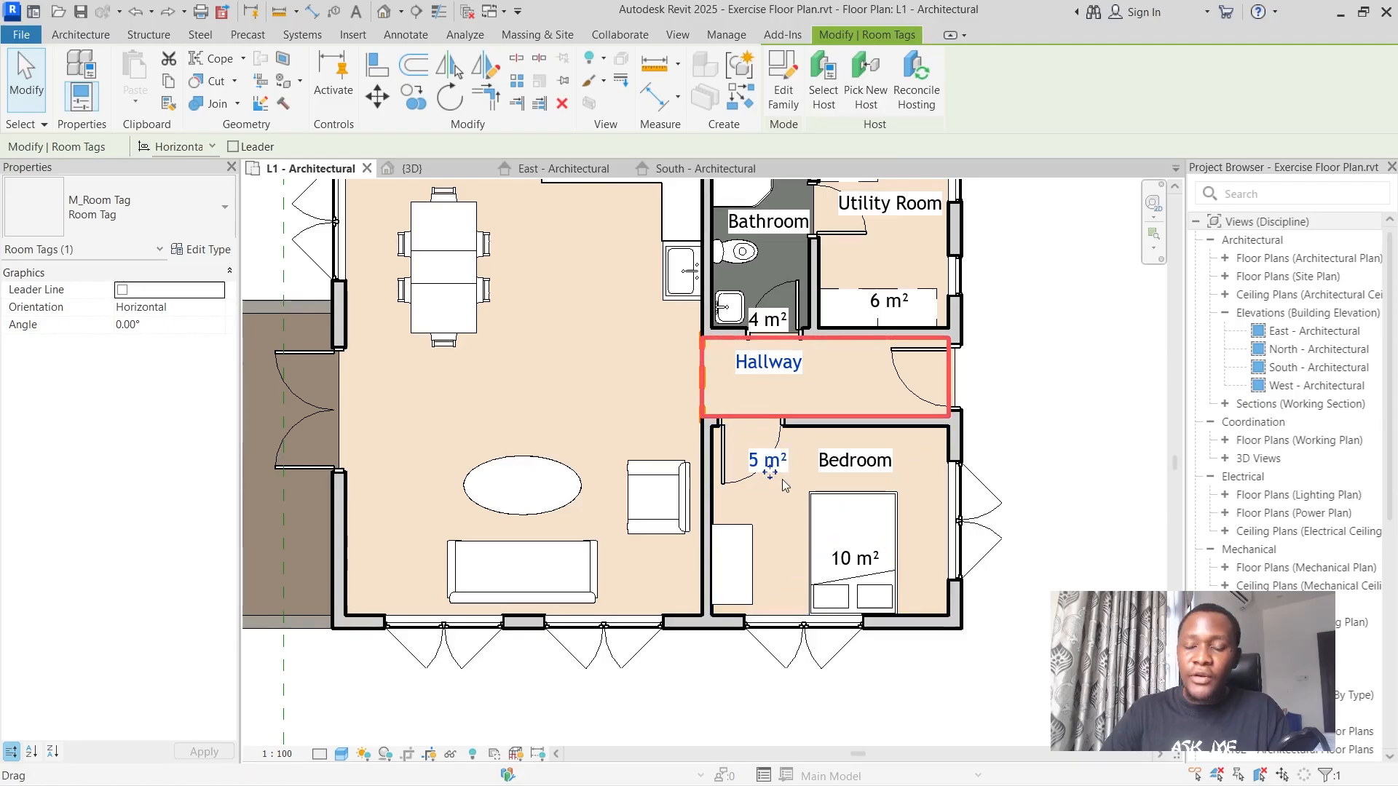
# Open the room tag family for editing, check the label type properties, and move the 150 m2 area label up onto the room number label.
pyautogui.click(778, 95)
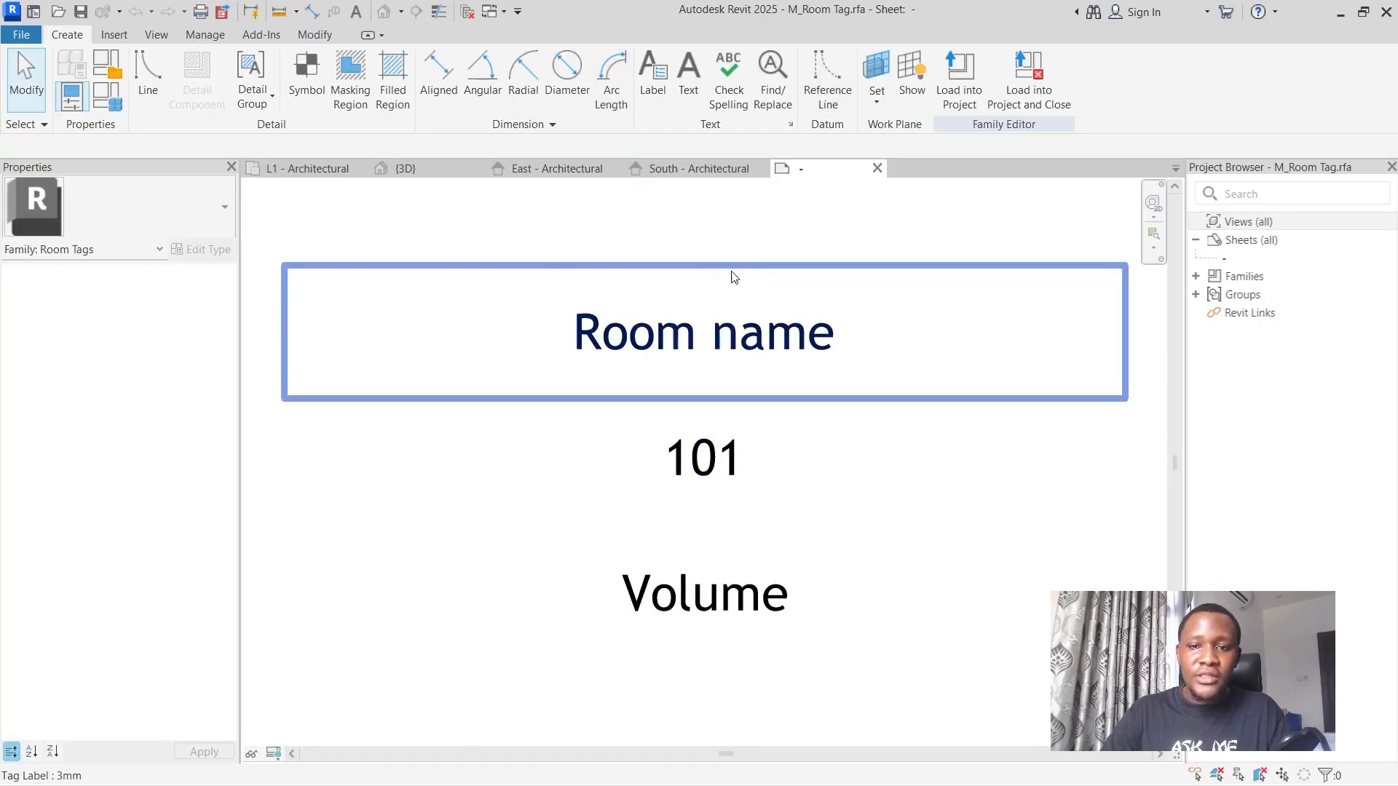
pyautogui.click(722, 331)
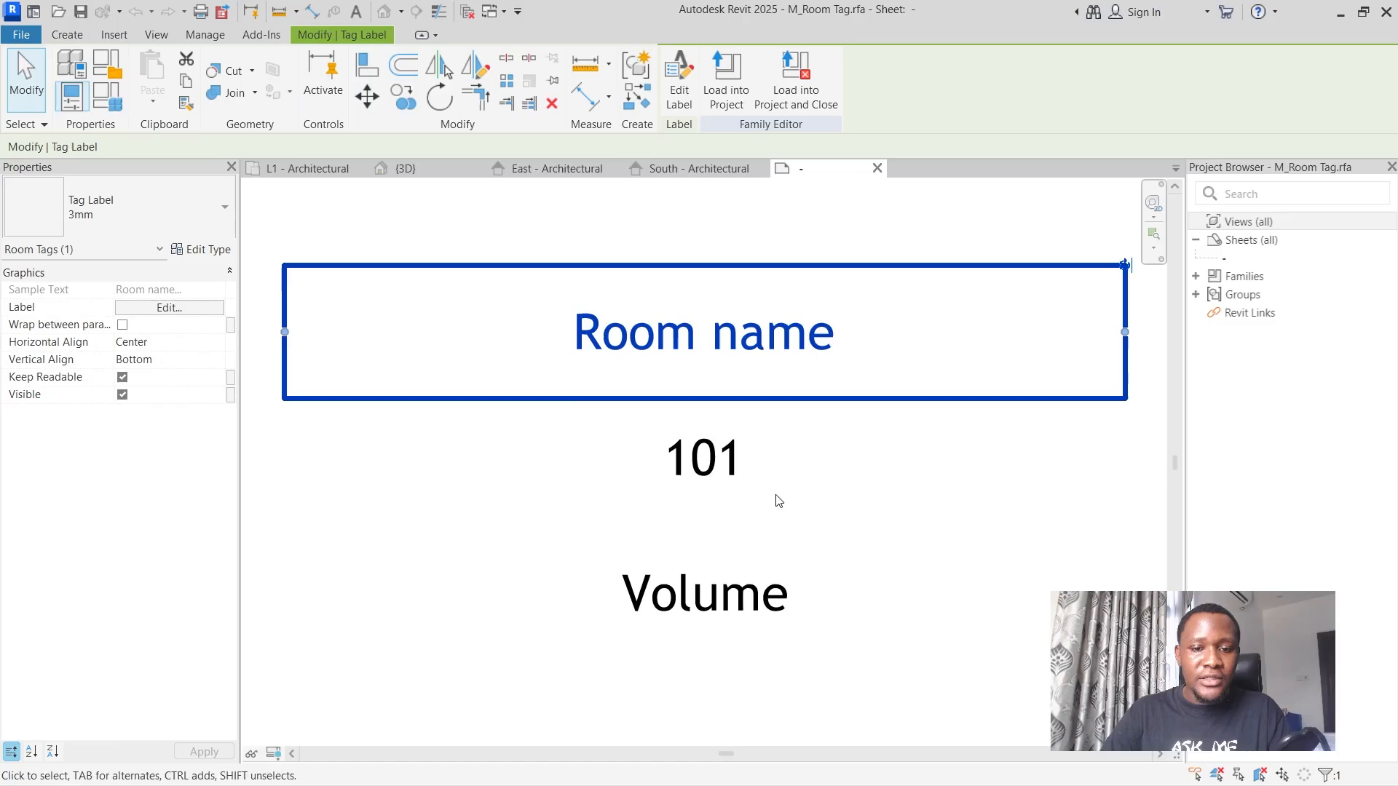
pyautogui.click(204, 251)
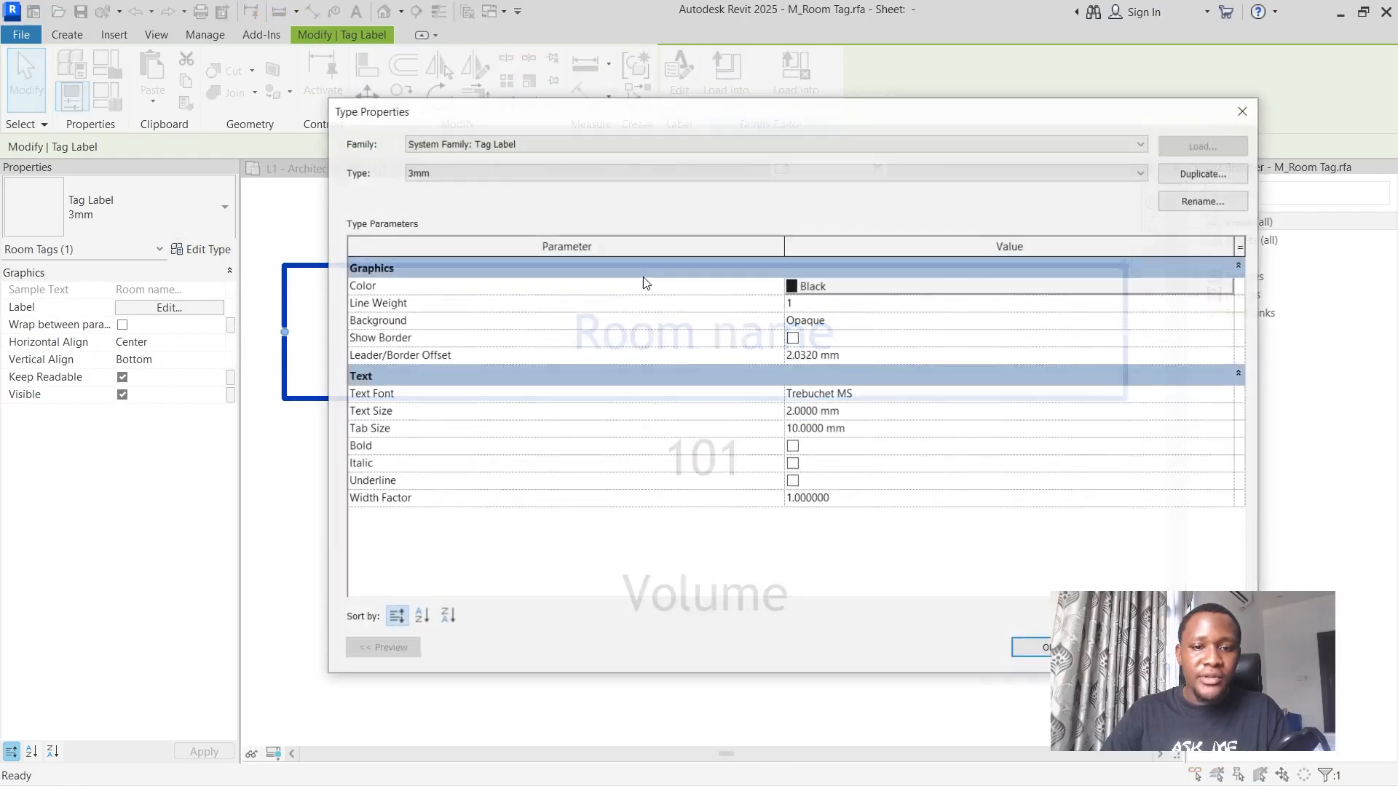
pyautogui.click(987, 666)
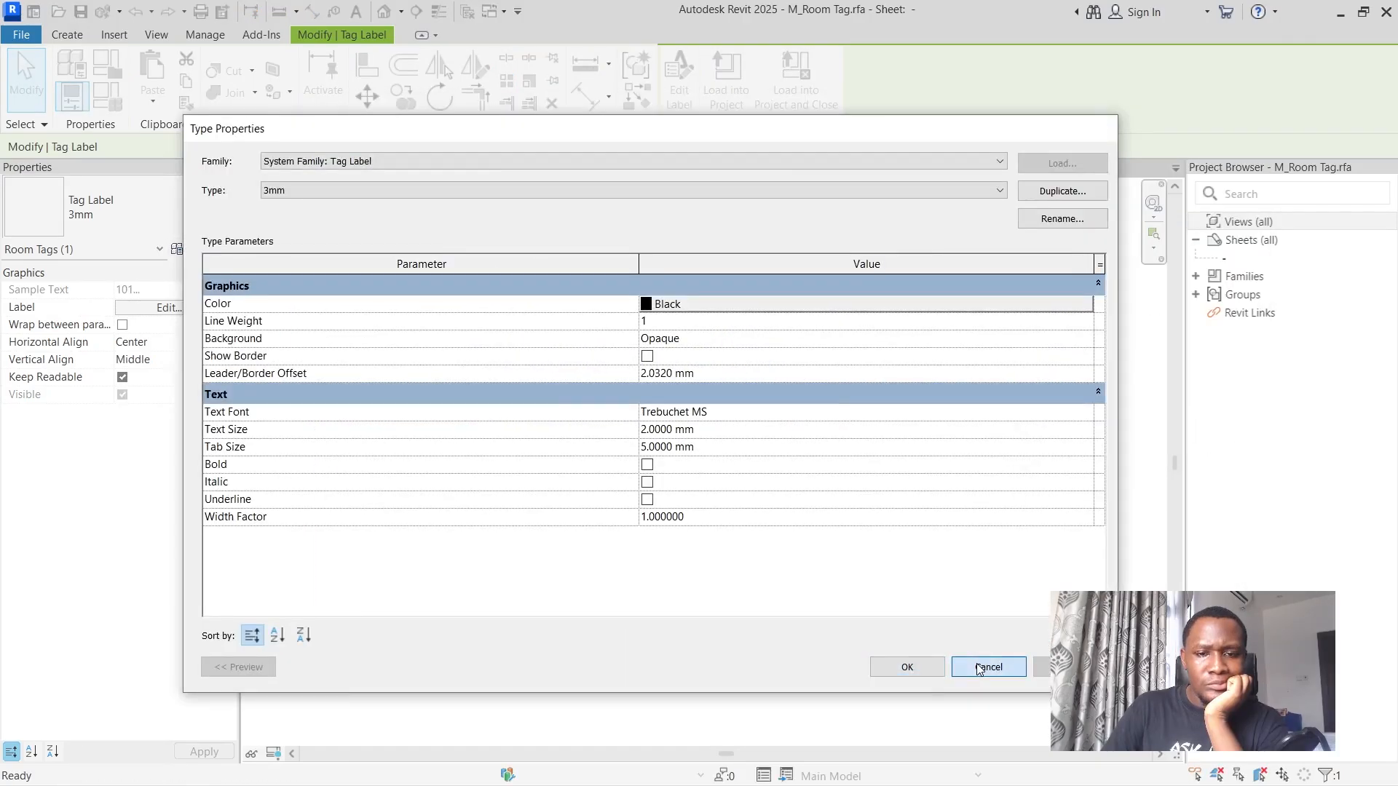
pyautogui.click(645, 628)
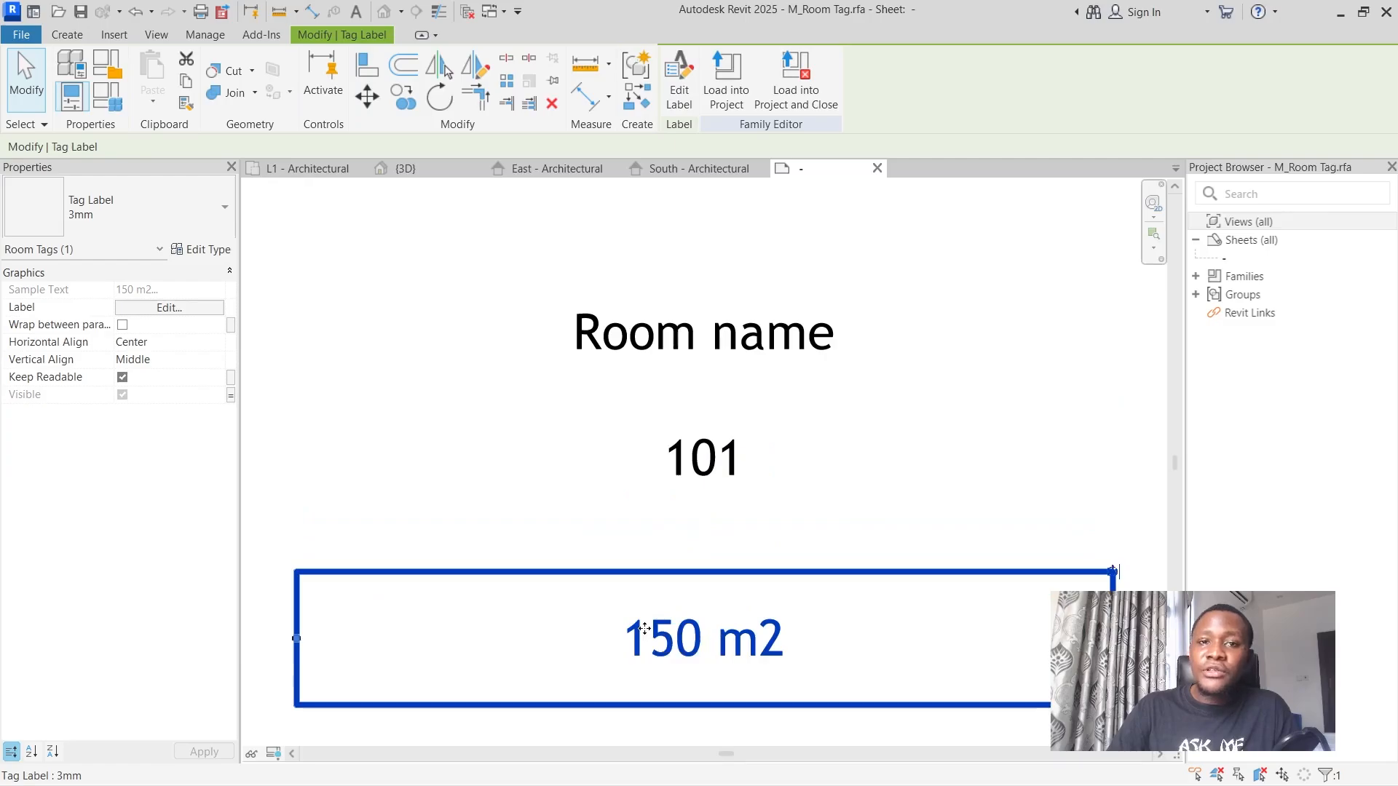
pyautogui.moveTo(645, 628); pyautogui.dragTo(650, 447)
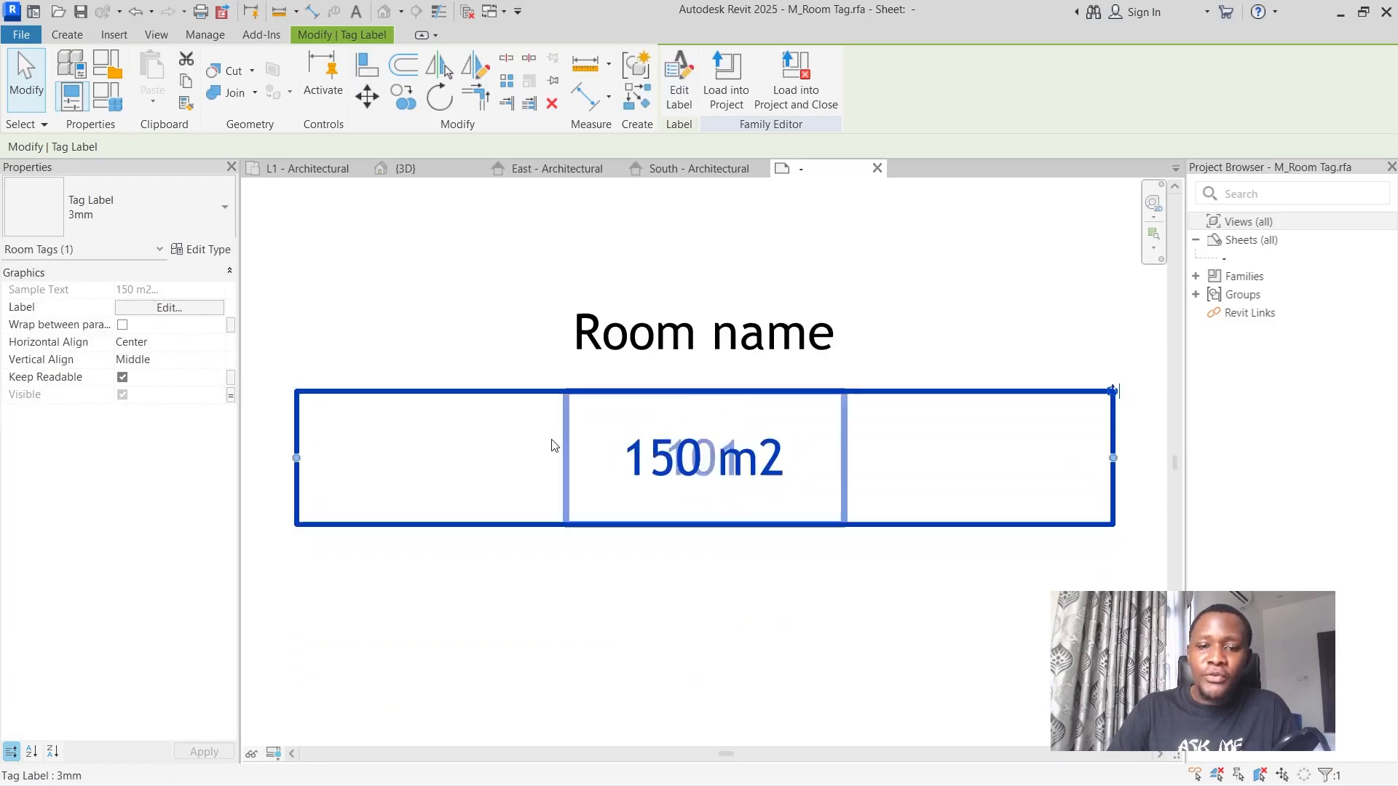
# Load the room tag family with the raised area label into the project, closing it unsaved and overwriting the existing version.
pyautogui.click(796, 76)
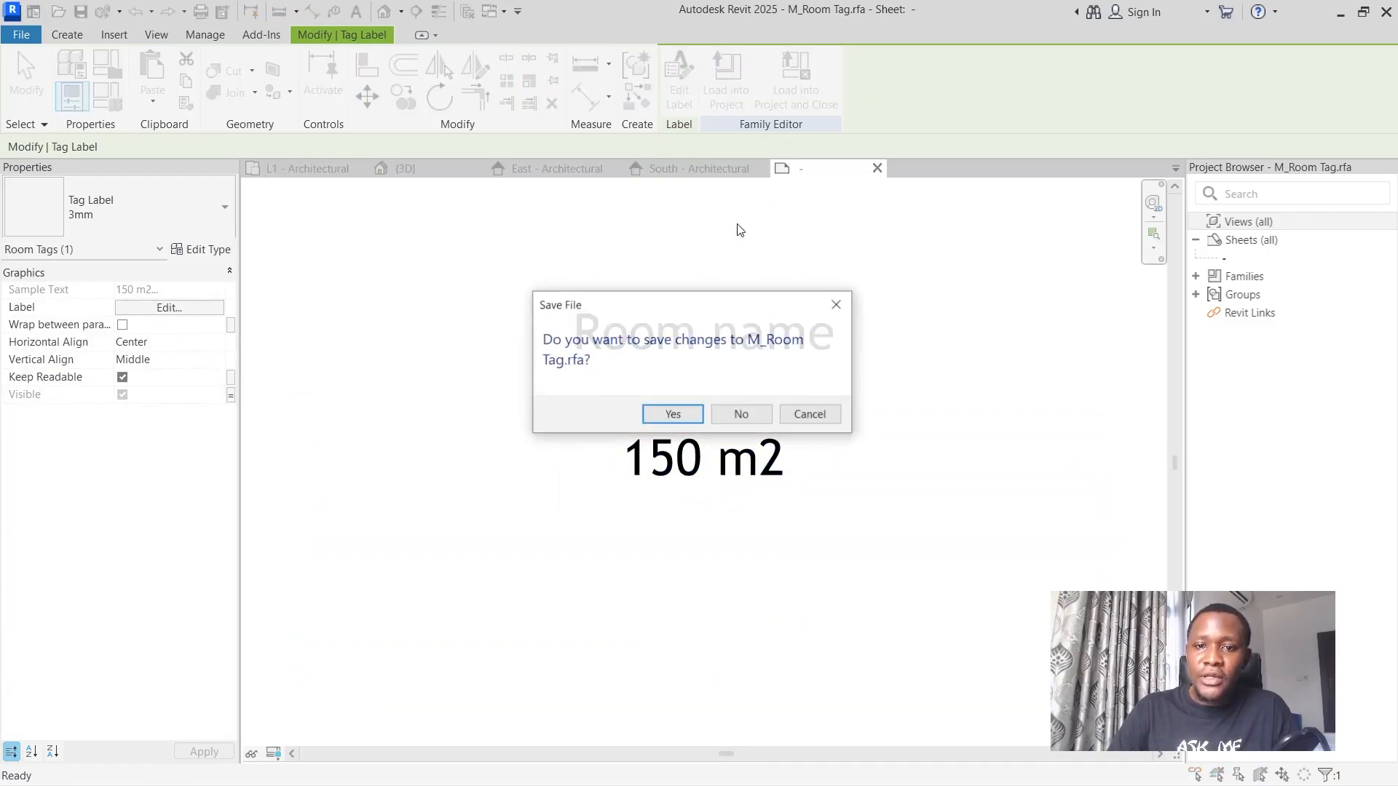
pyautogui.click(740, 414)
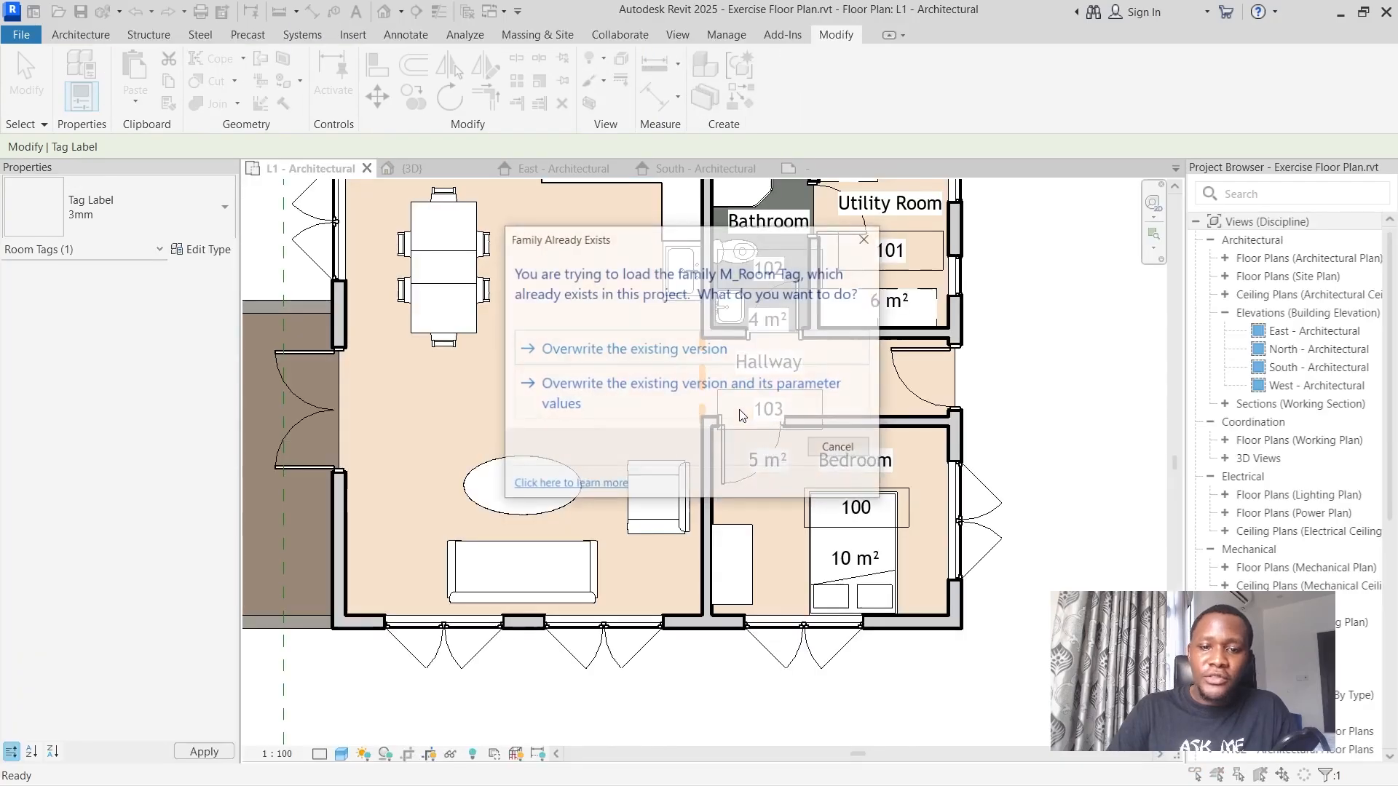
pyautogui.click(630, 348)
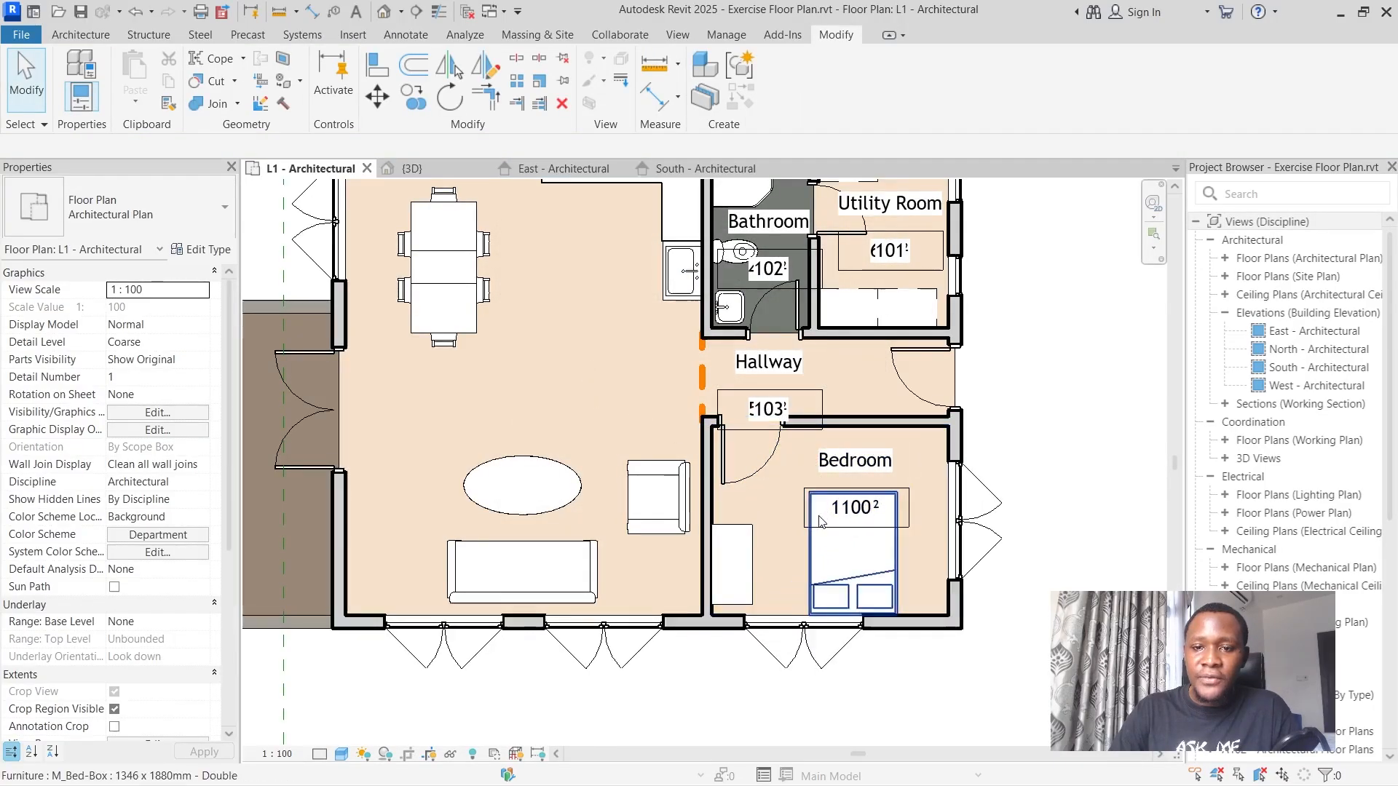
# Turn off Show Room Number in the Room Tag type, keeping Show Area on, and clear the selection.
pyautogui.scroll(-2, 816, 477)
pyautogui.scroll(2, 835, 334)
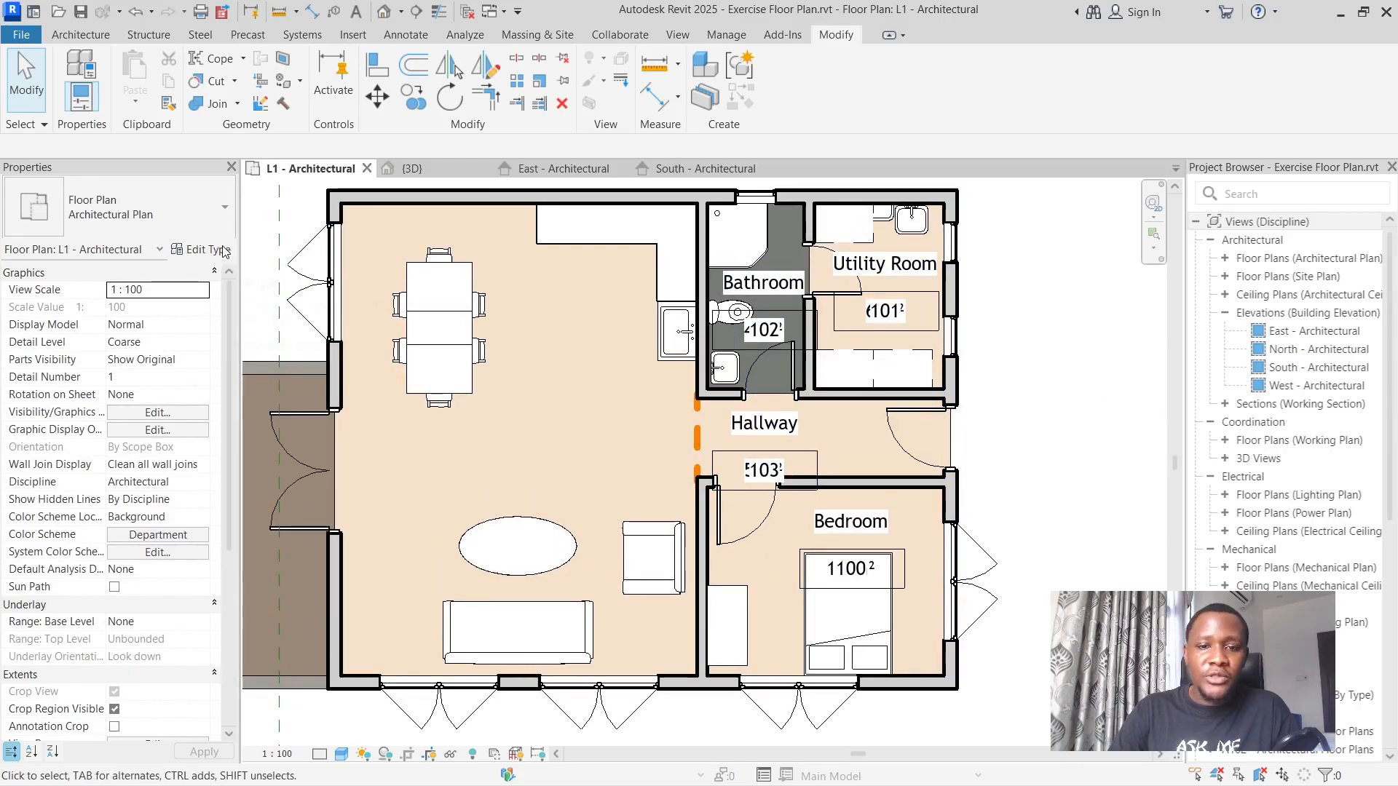
pyautogui.click(764, 469)
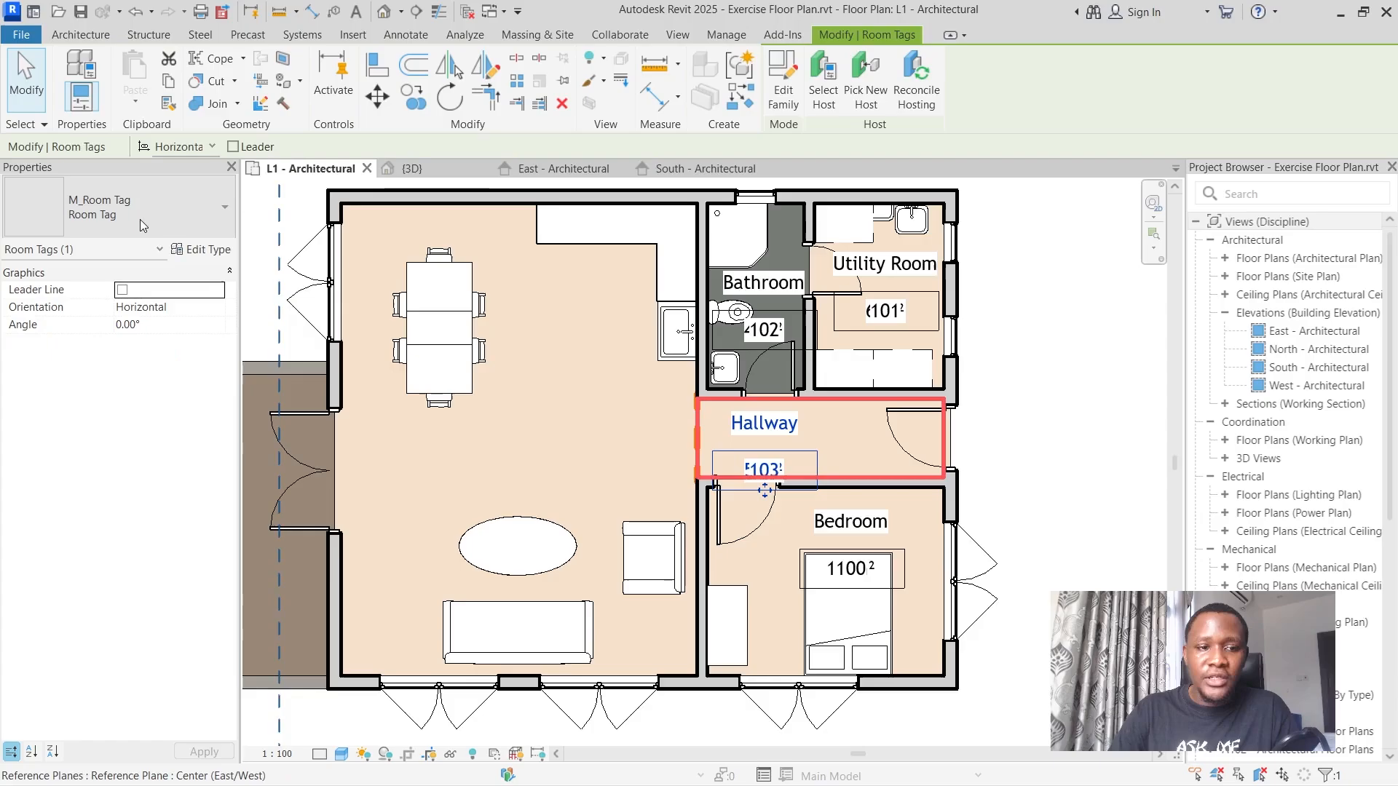
pyautogui.click(195, 249)
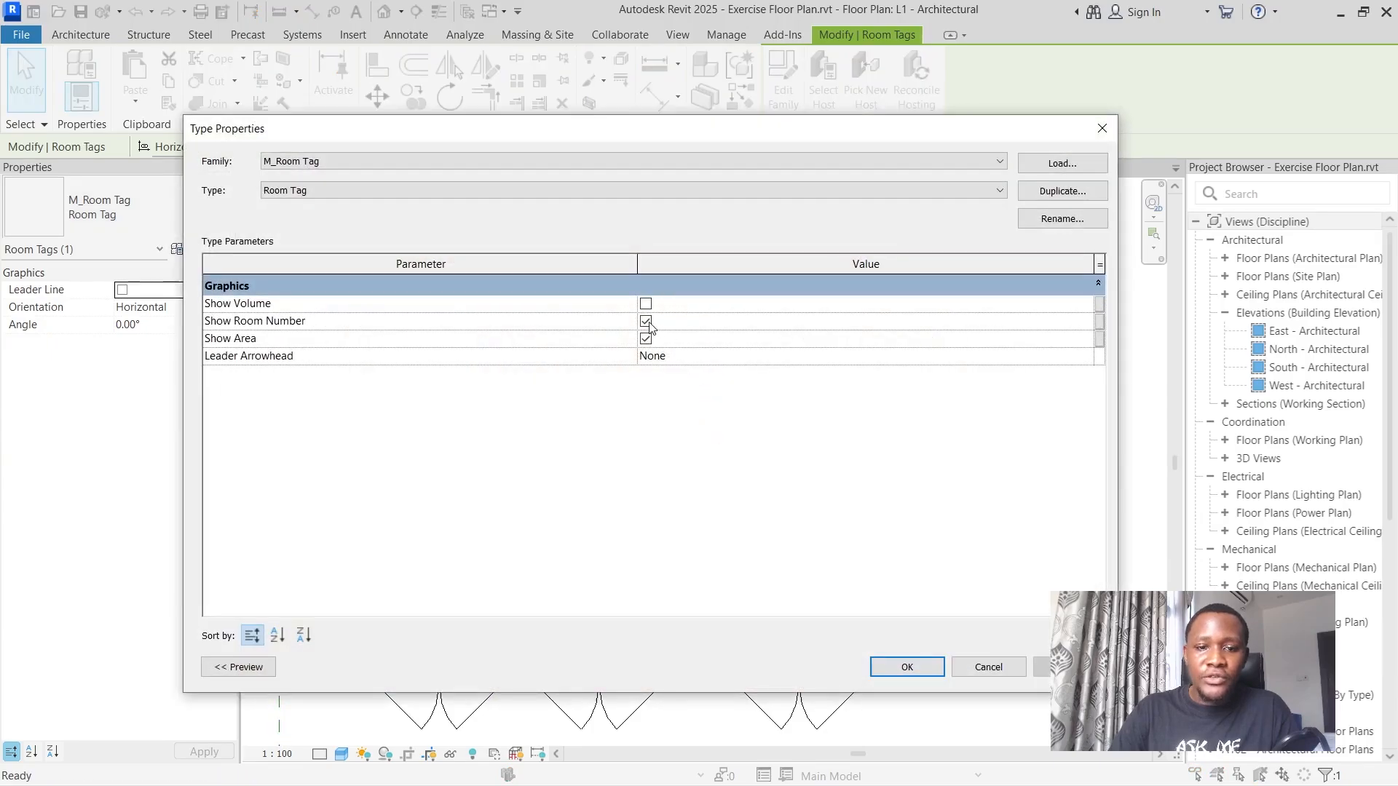
pyautogui.click(926, 670)
pyautogui.click(928, 655)
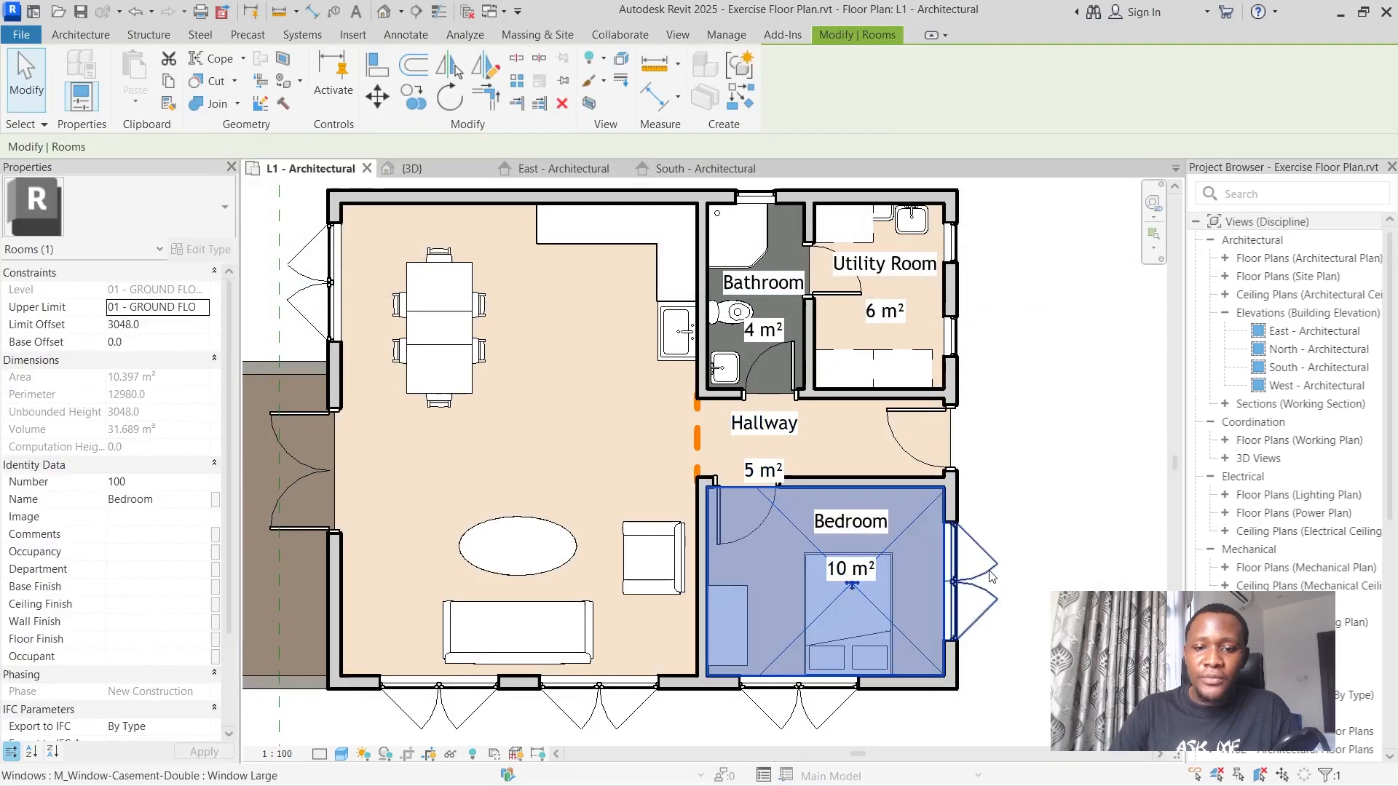
pyautogui.click(1017, 509)
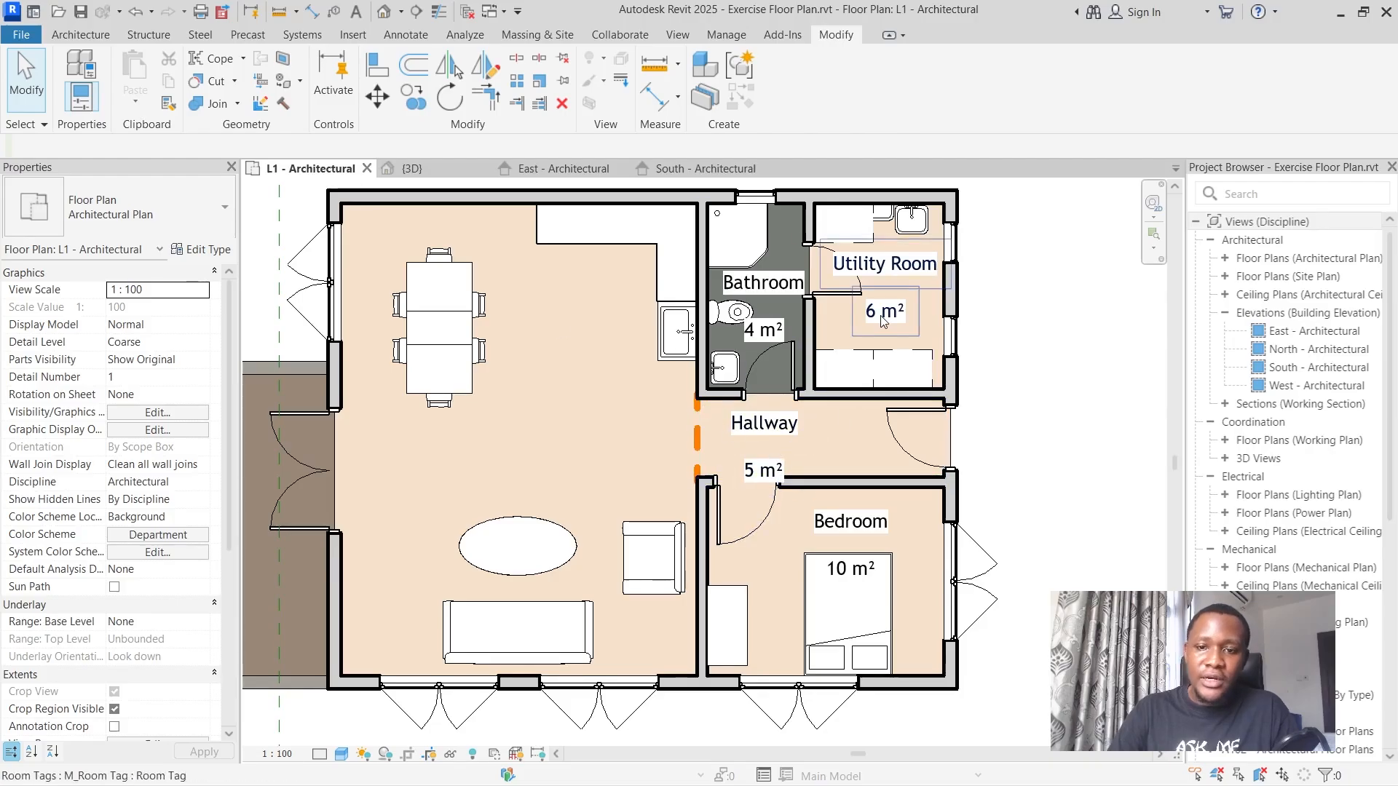
# Draw a horizontal room separation line across the open living space, from the balcony door's upper jamb to the hallway opening.
pyautogui.click(83, 35)
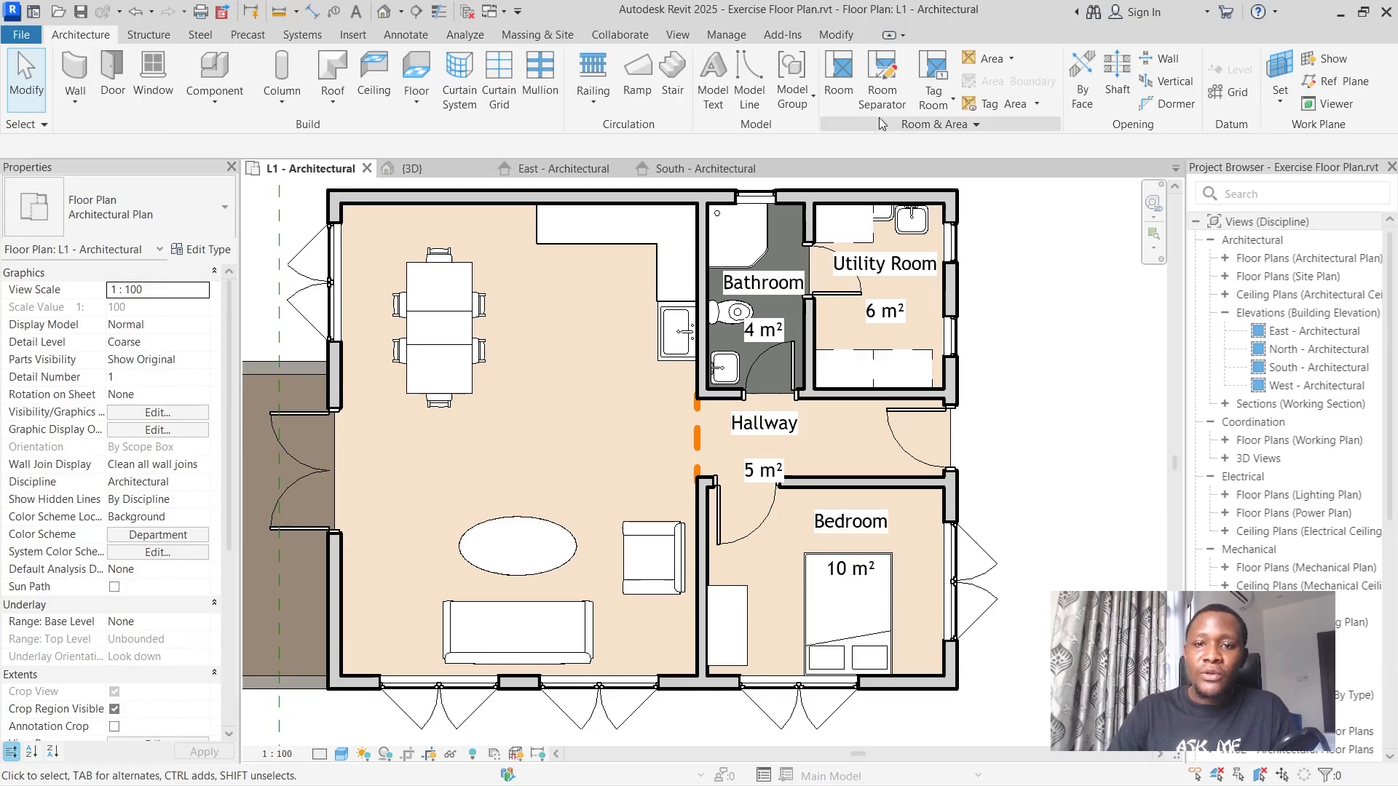
pyautogui.click(882, 80)
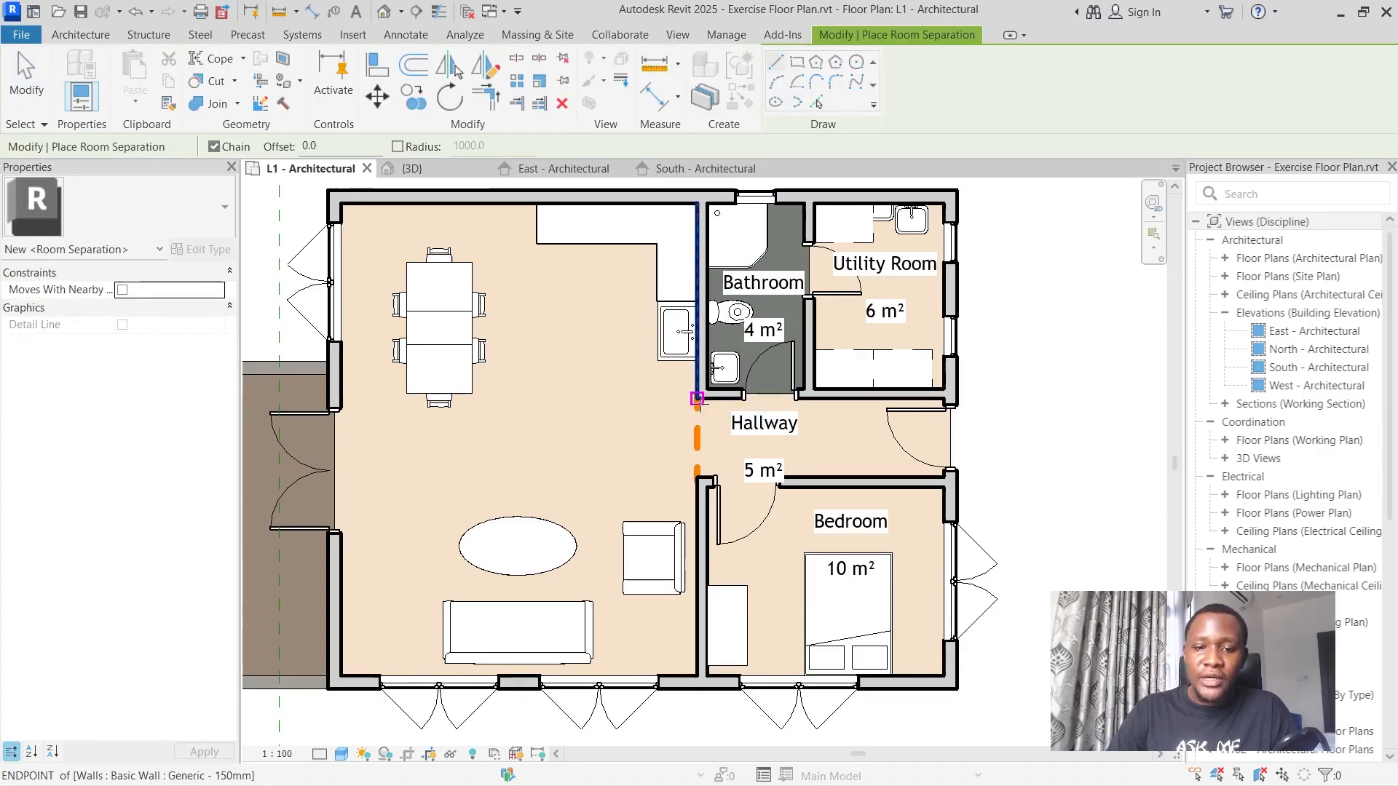
pyautogui.click(700, 394)
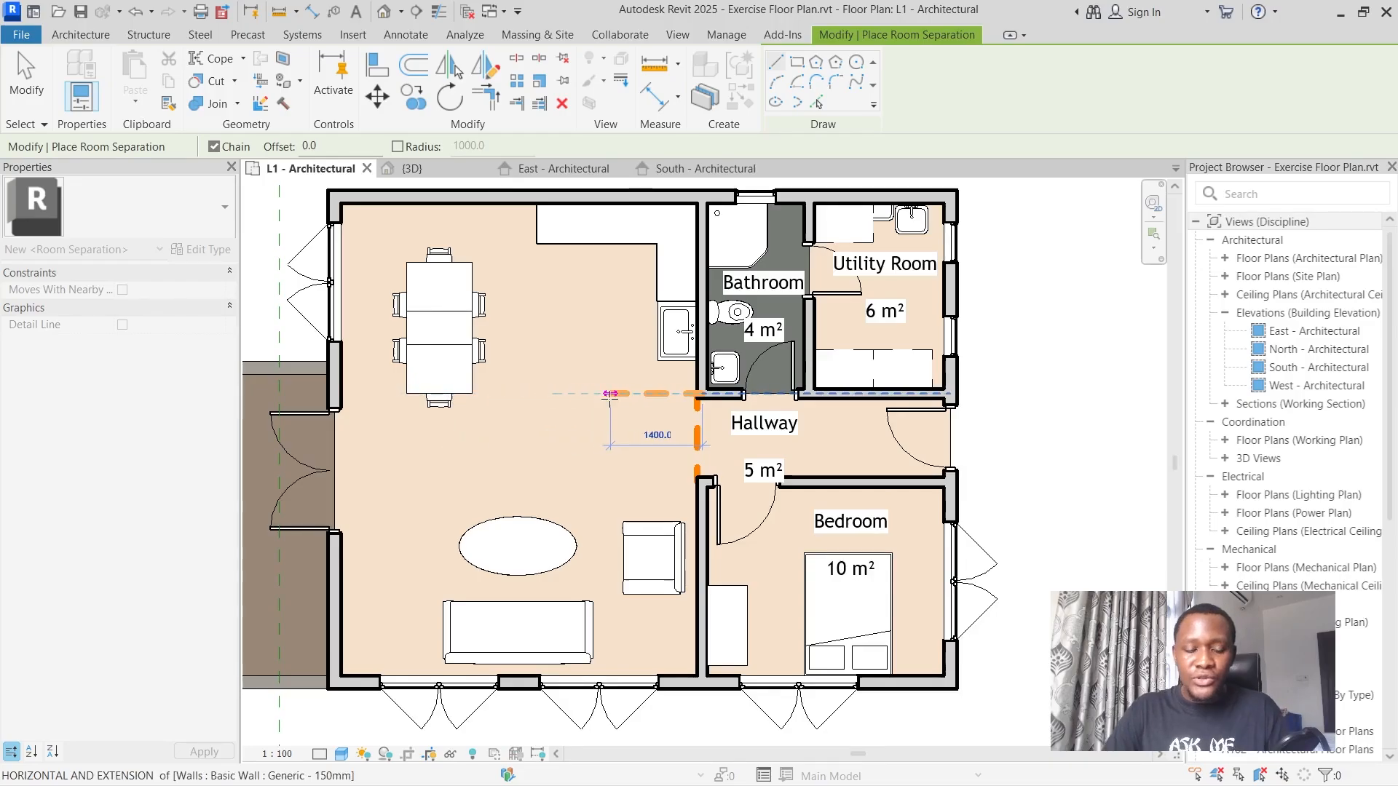
pyautogui.press('Escape')
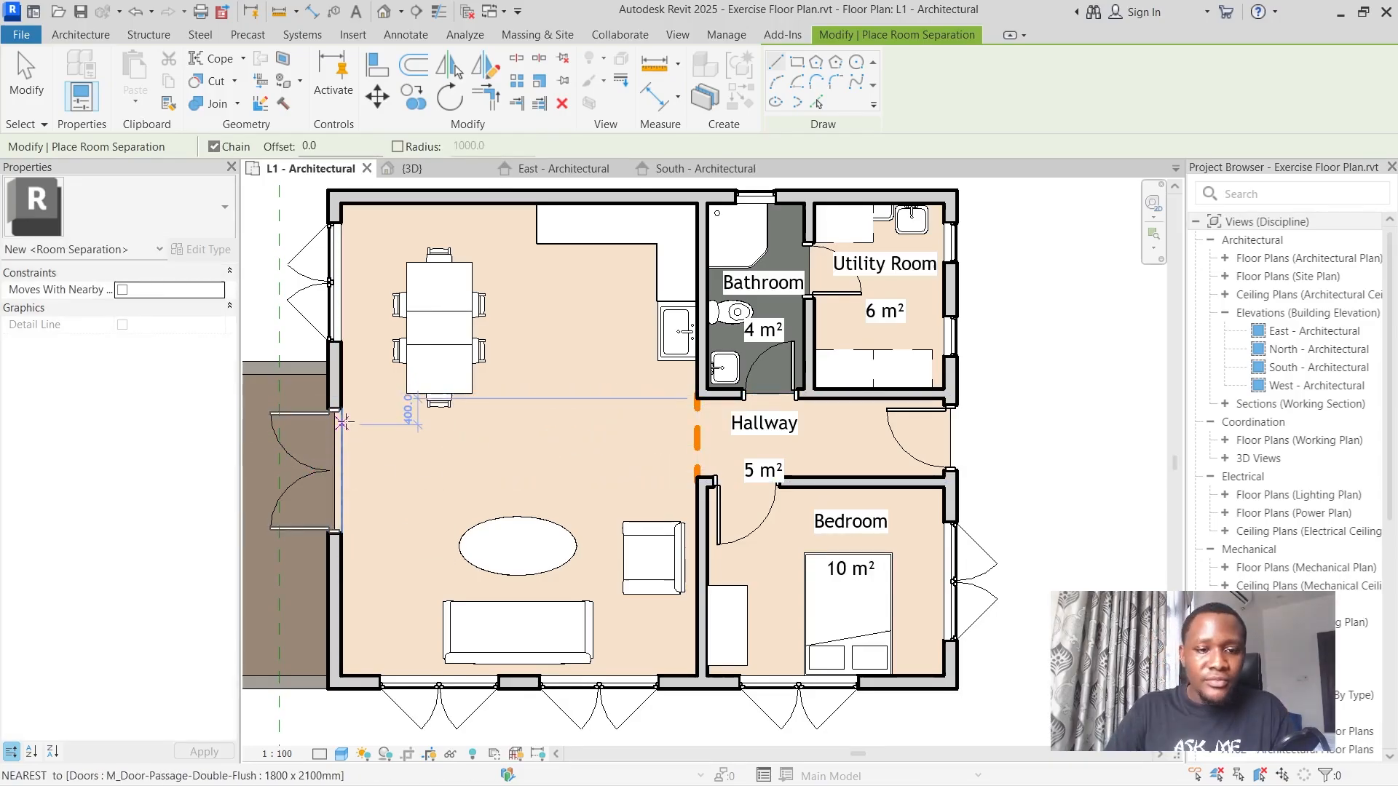
pyautogui.click(334, 411)
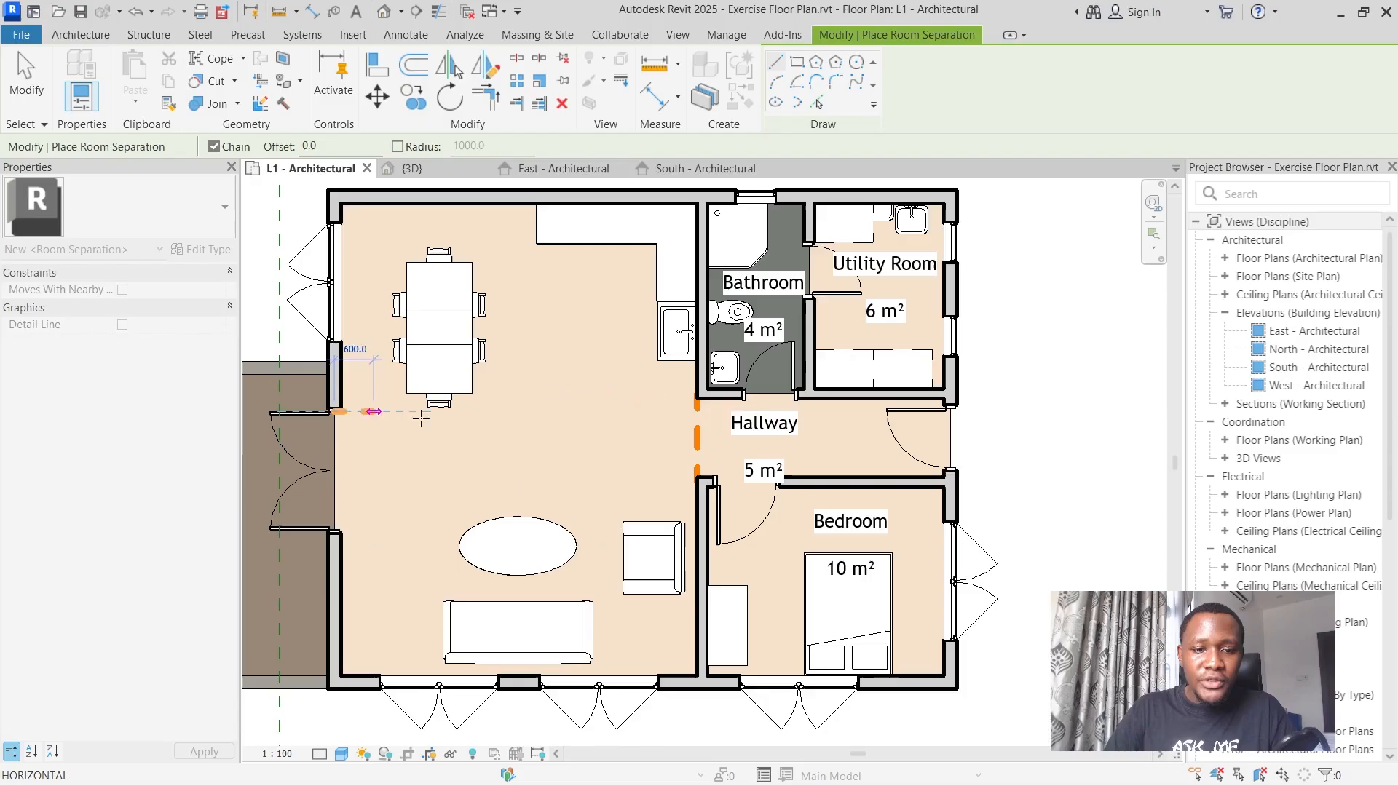
pyautogui.click(697, 411)
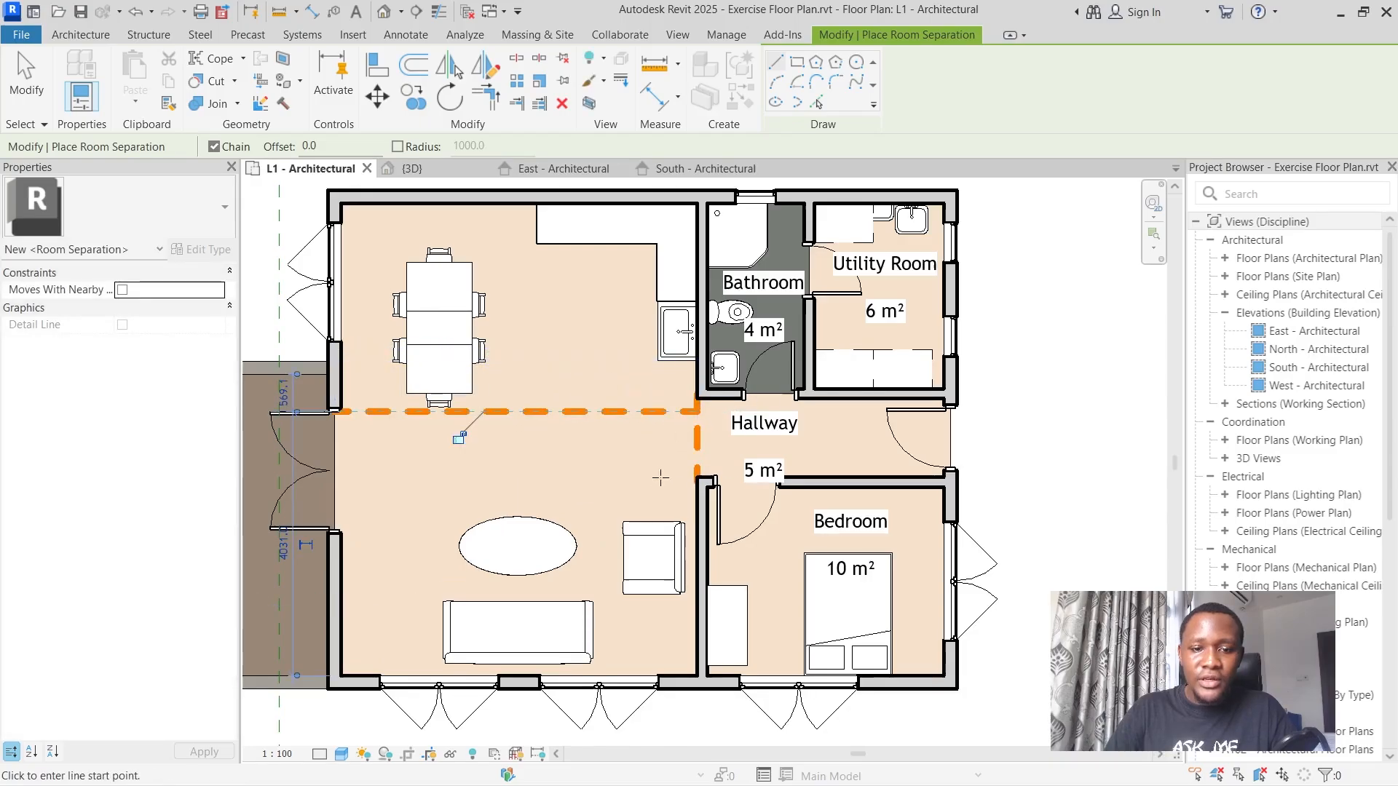
pyautogui.click(26, 79)
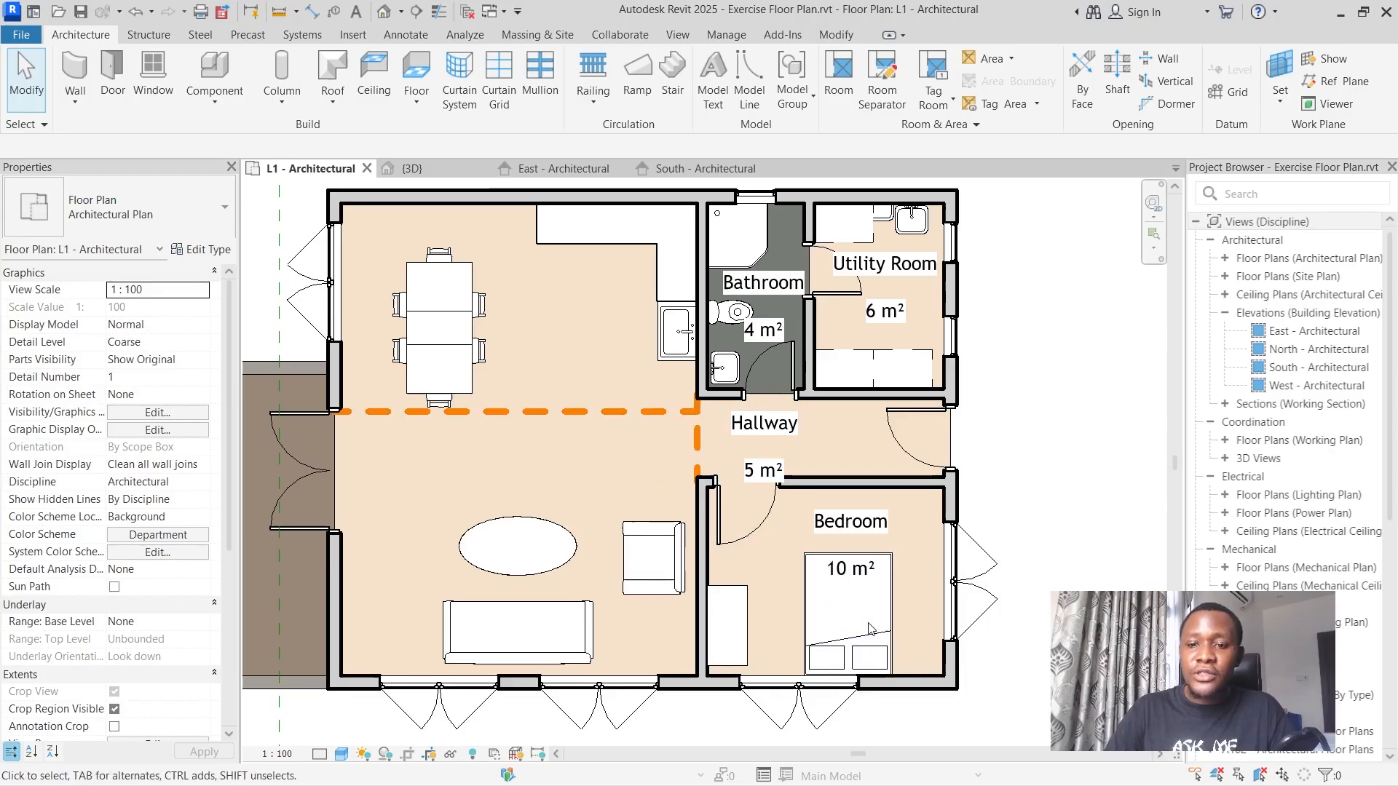
# Turn the Thin Lines display on and back off to compare line weights in the plan.
pyautogui.click(446, 15)
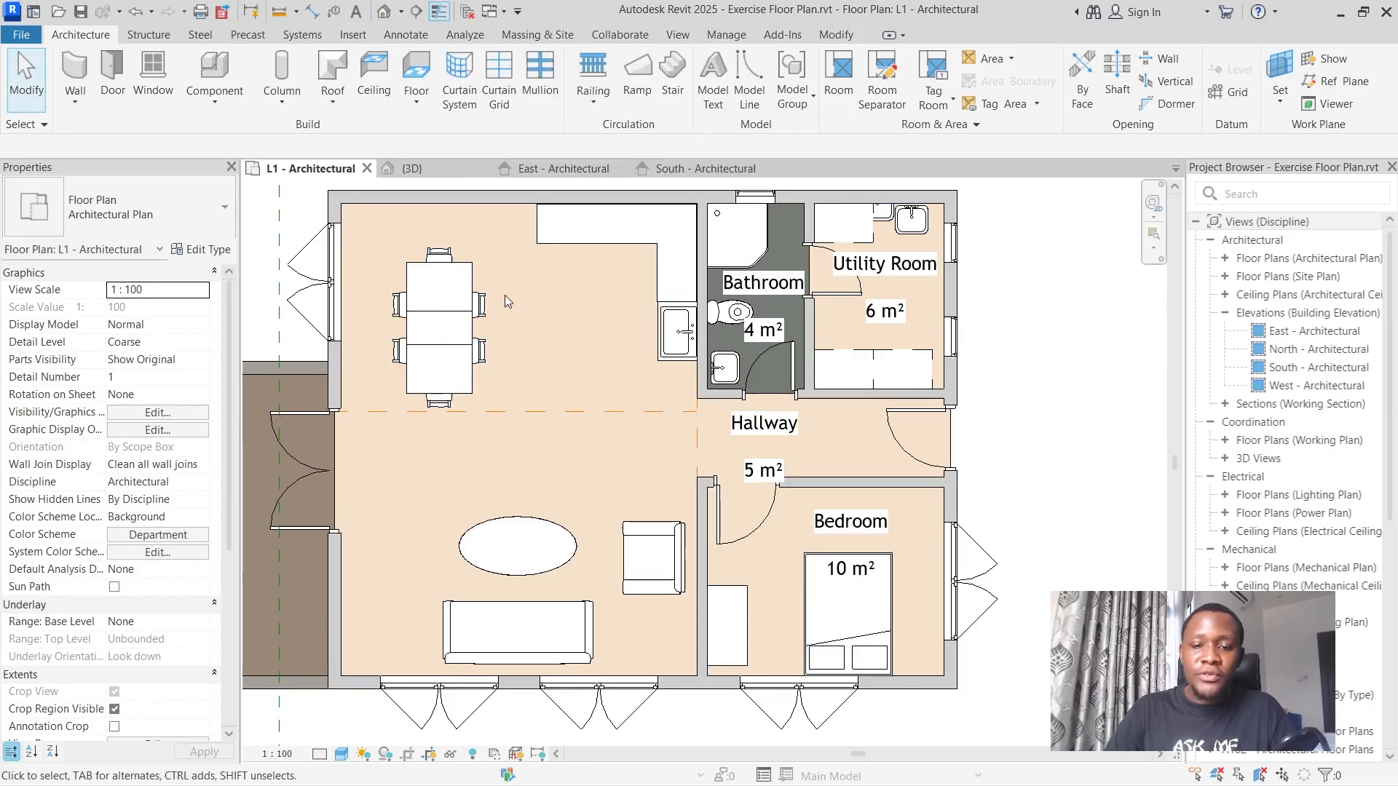
pyautogui.click(439, 13)
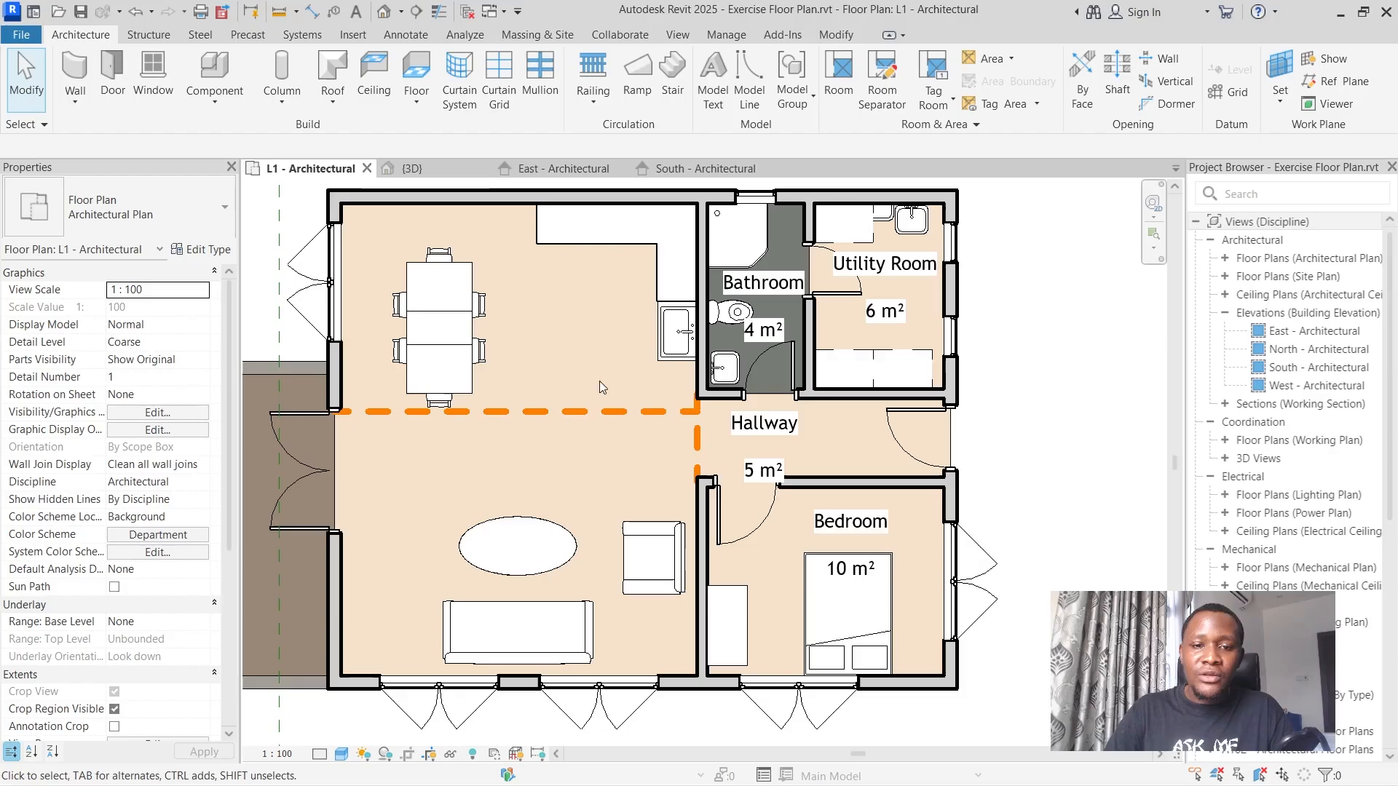
# Place tagged rooms in the kitchen and dining space above the separation line and the living space below it.
pyautogui.scroll(-1, 600, 386)
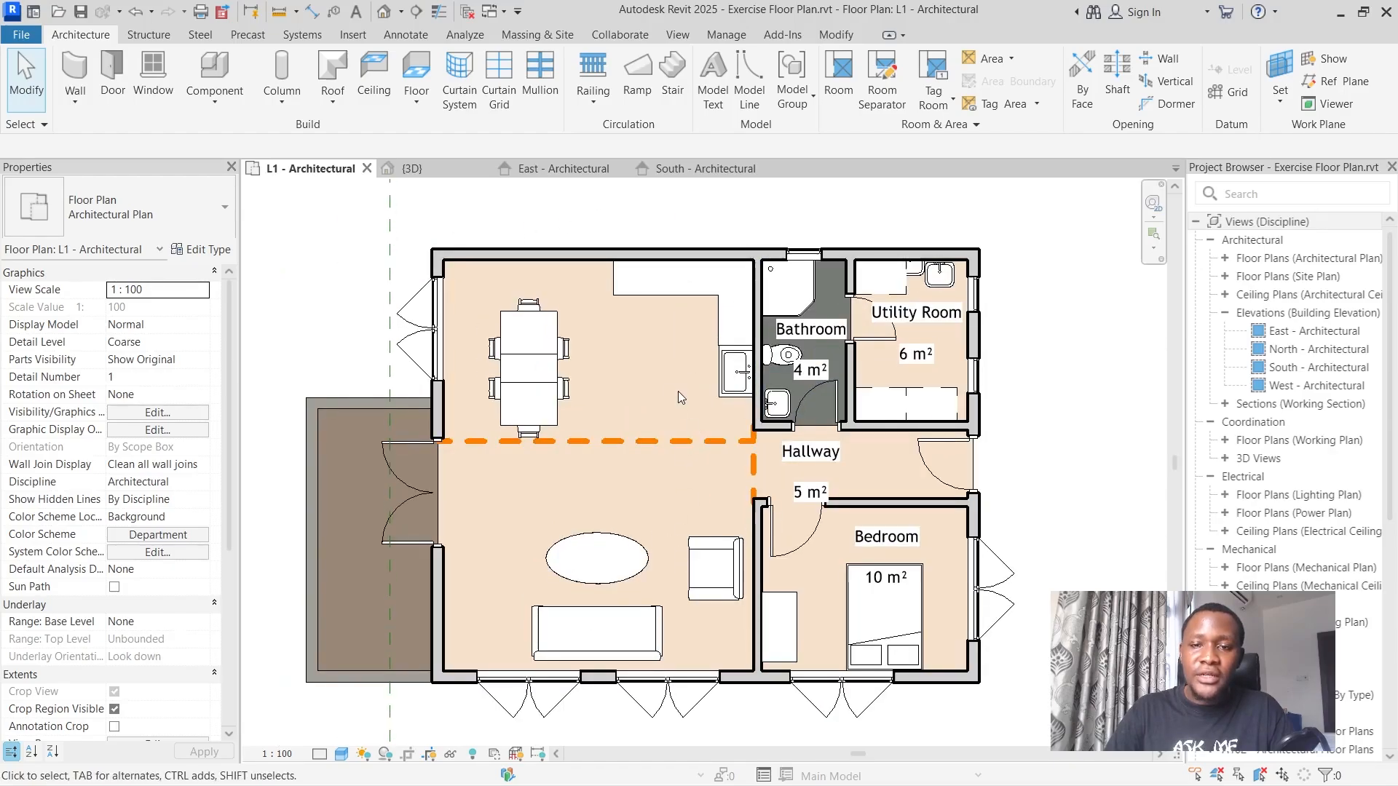
pyautogui.click(839, 84)
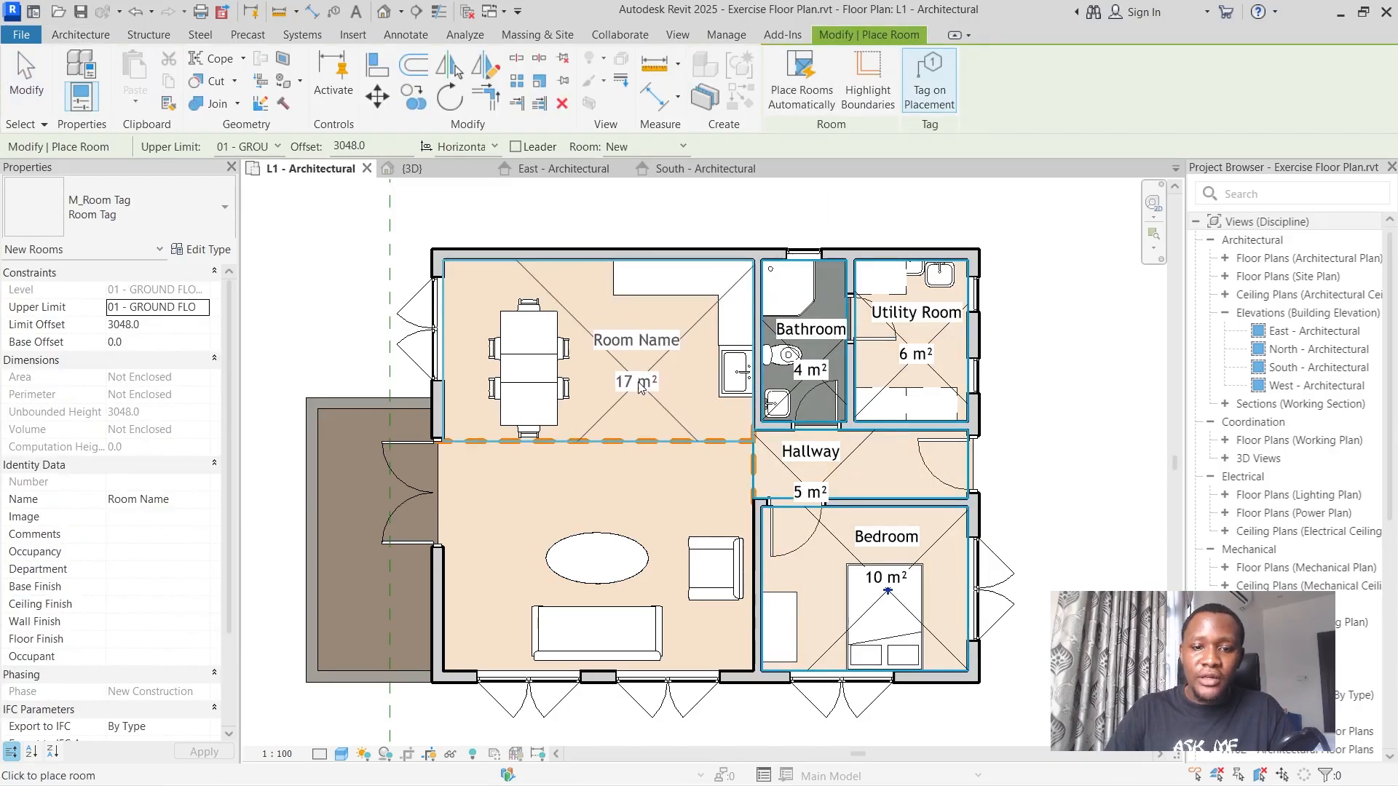
pyautogui.click(641, 385)
pyautogui.click(530, 533)
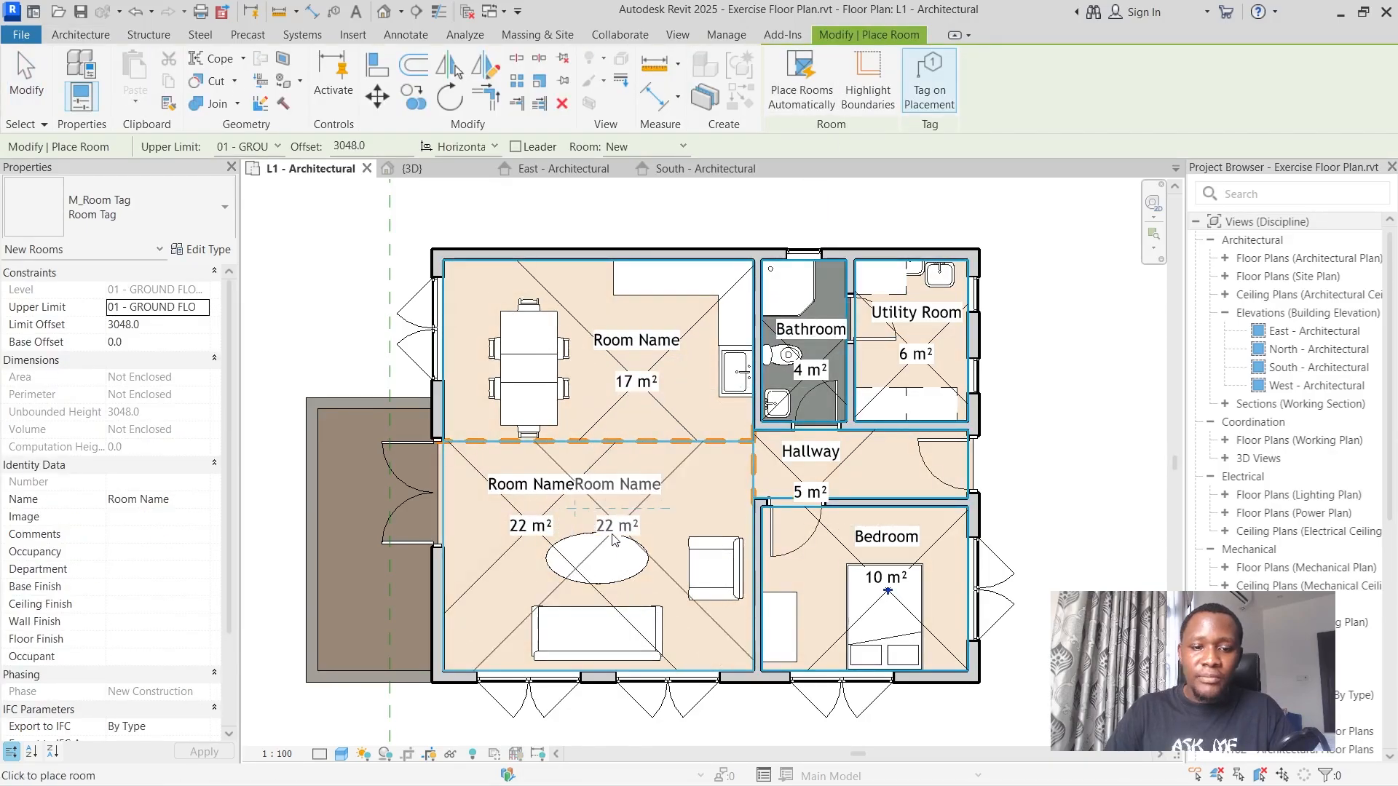
pyautogui.press('Escape')
pyautogui.press('Escape')
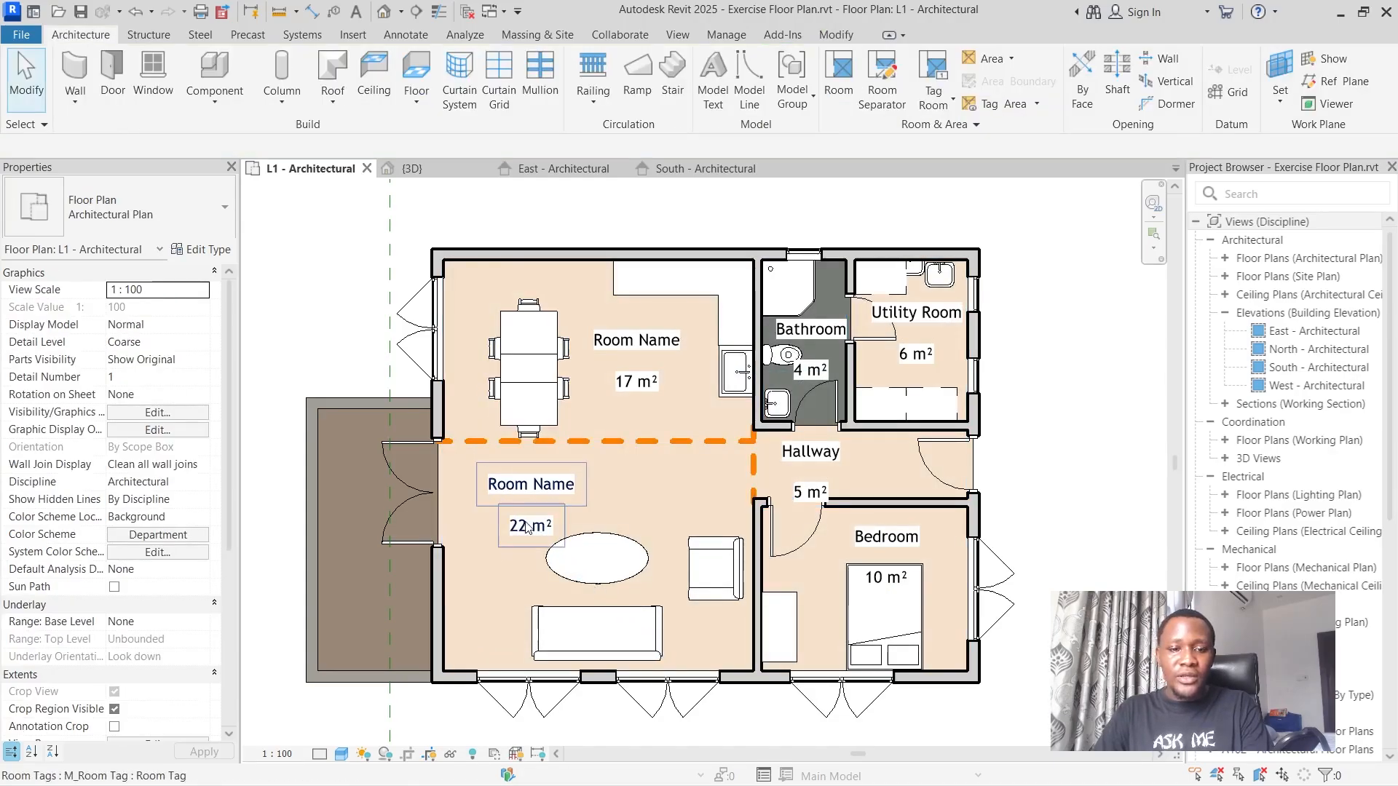
# Name the room below the horizontal separation line "Living Room" through its tag.
pyautogui.click(542, 491)
pyautogui.click(541, 485)
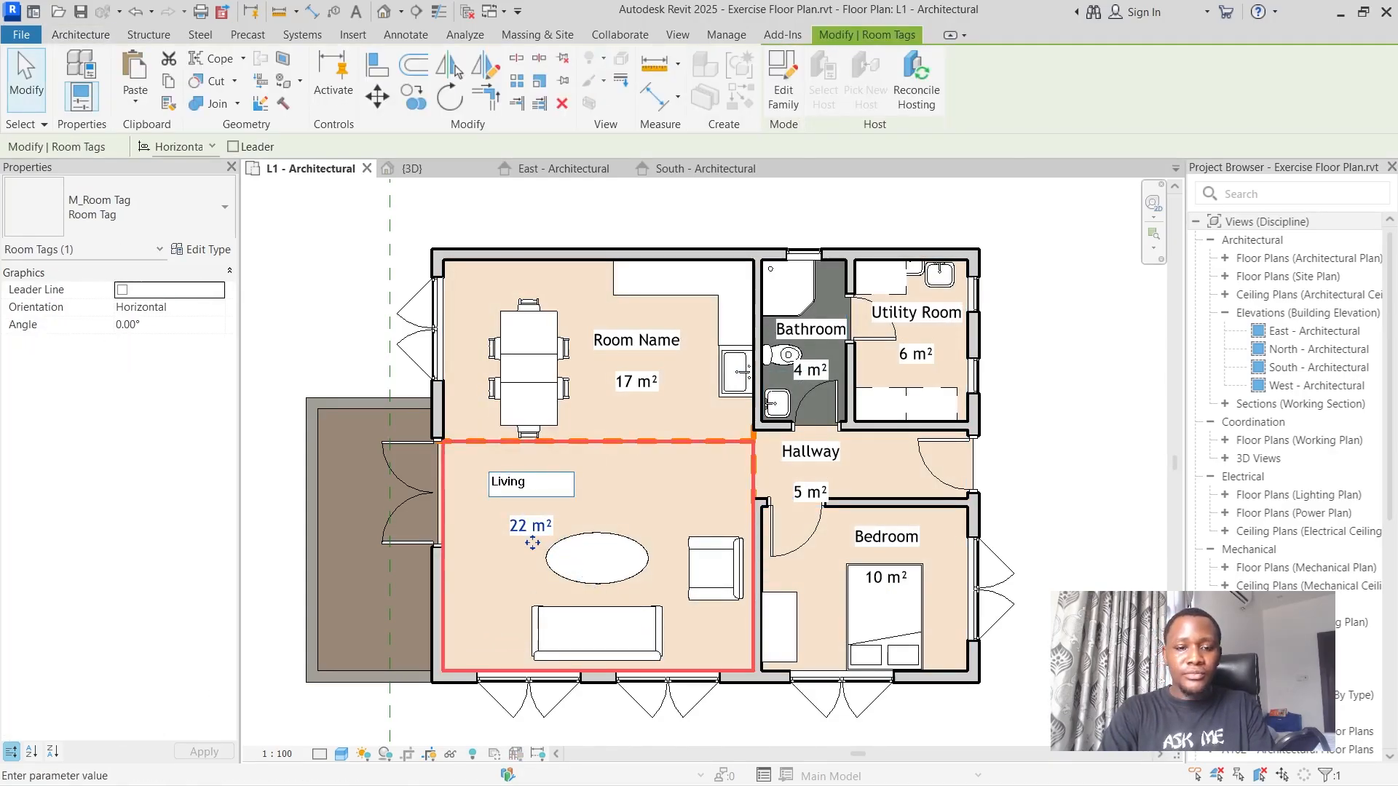
pyautogui.click(575, 495)
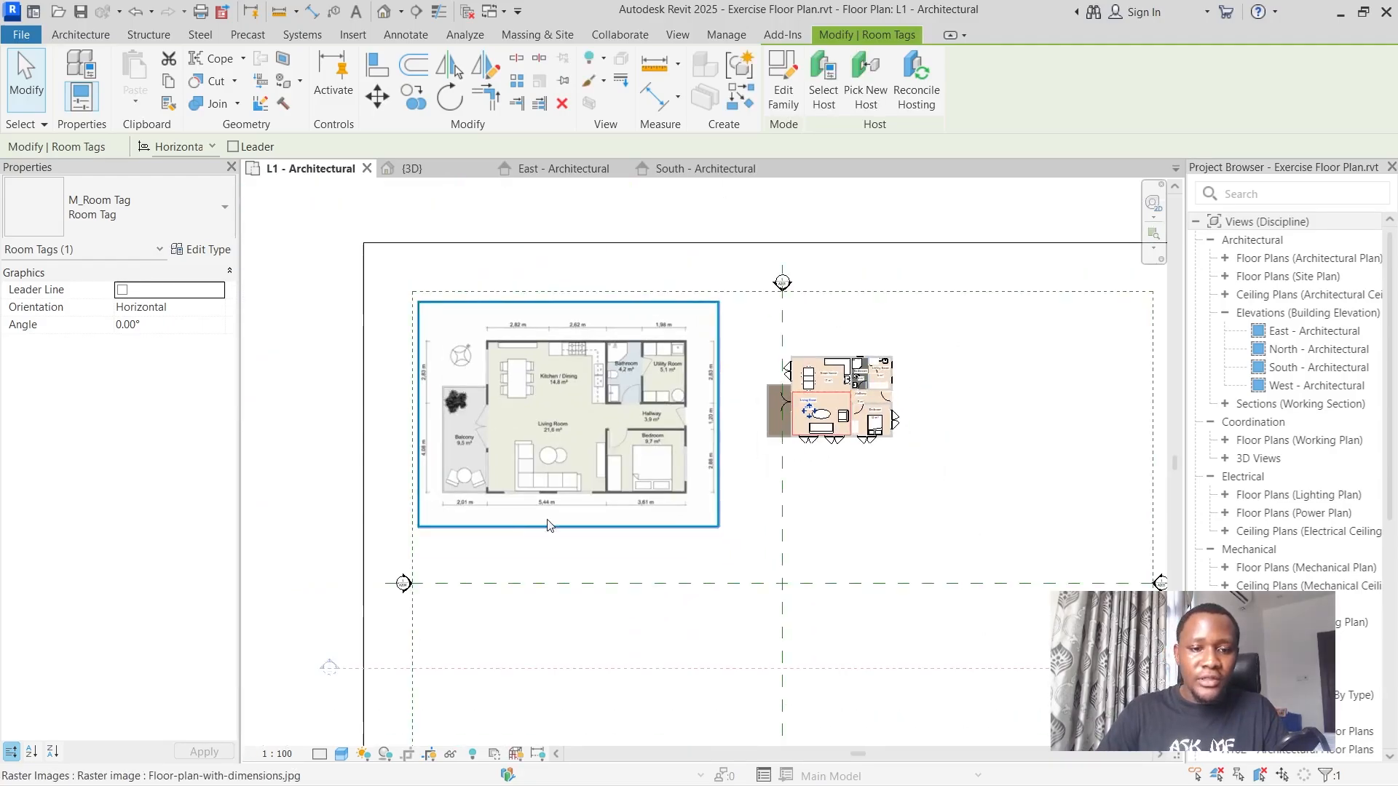
# Check the reference image and name the room with the dining table "Kitchen/Dining Area" through its tag, undoing a trial move of the tag.
pyautogui.scroll(3, 629, 428)
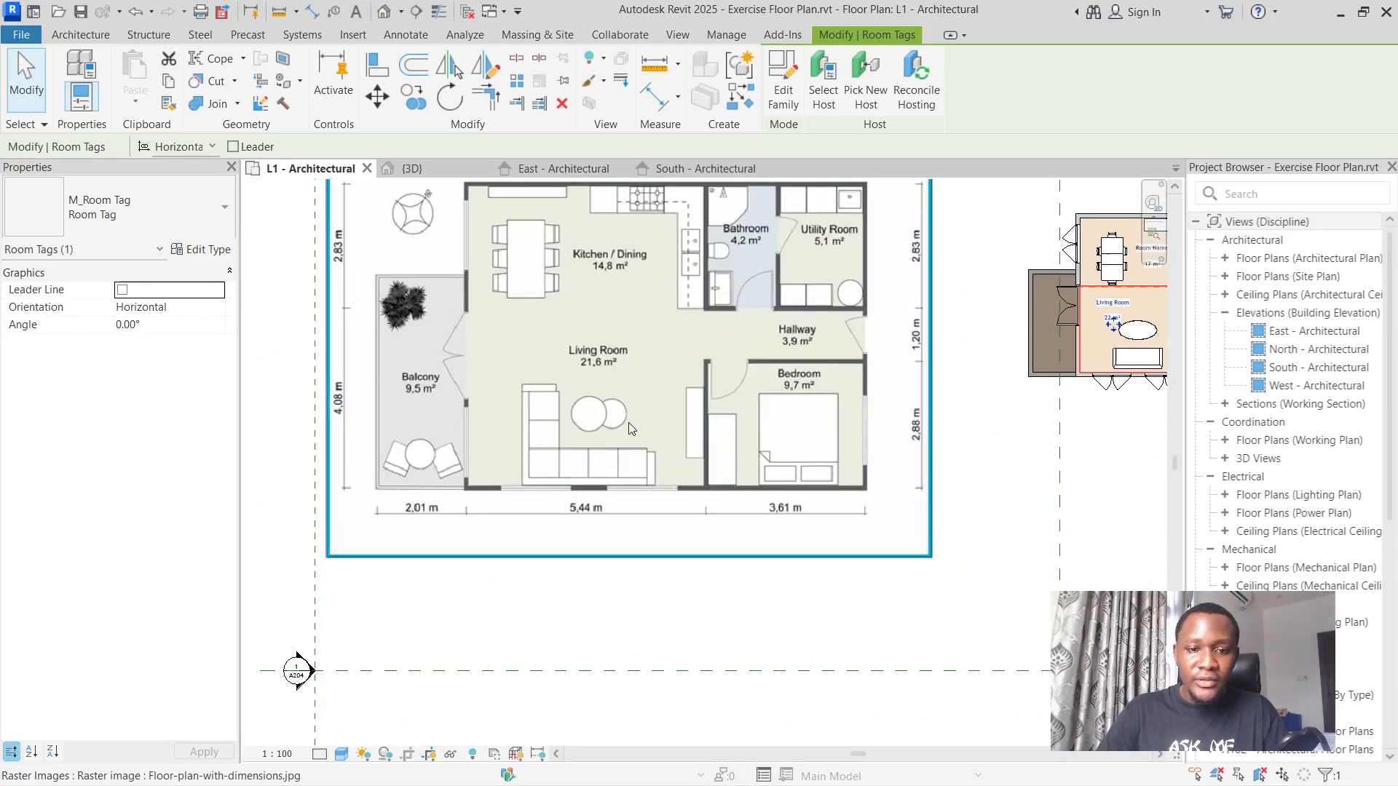
pyautogui.scroll(-3, 629, 422)
pyautogui.scroll(10, 969, 361)
pyautogui.scroll(-5, 957, 348)
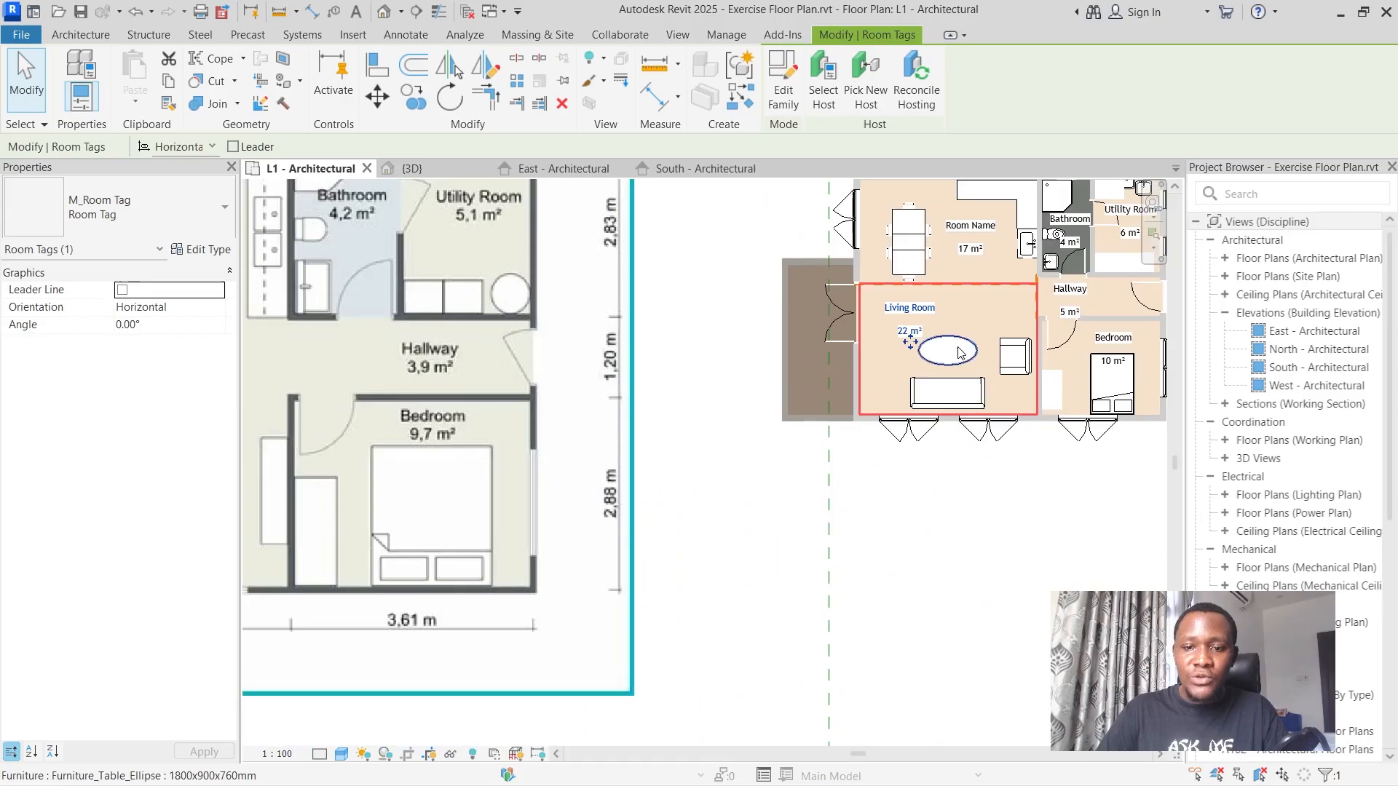
pyautogui.scroll(-3, 669, 391)
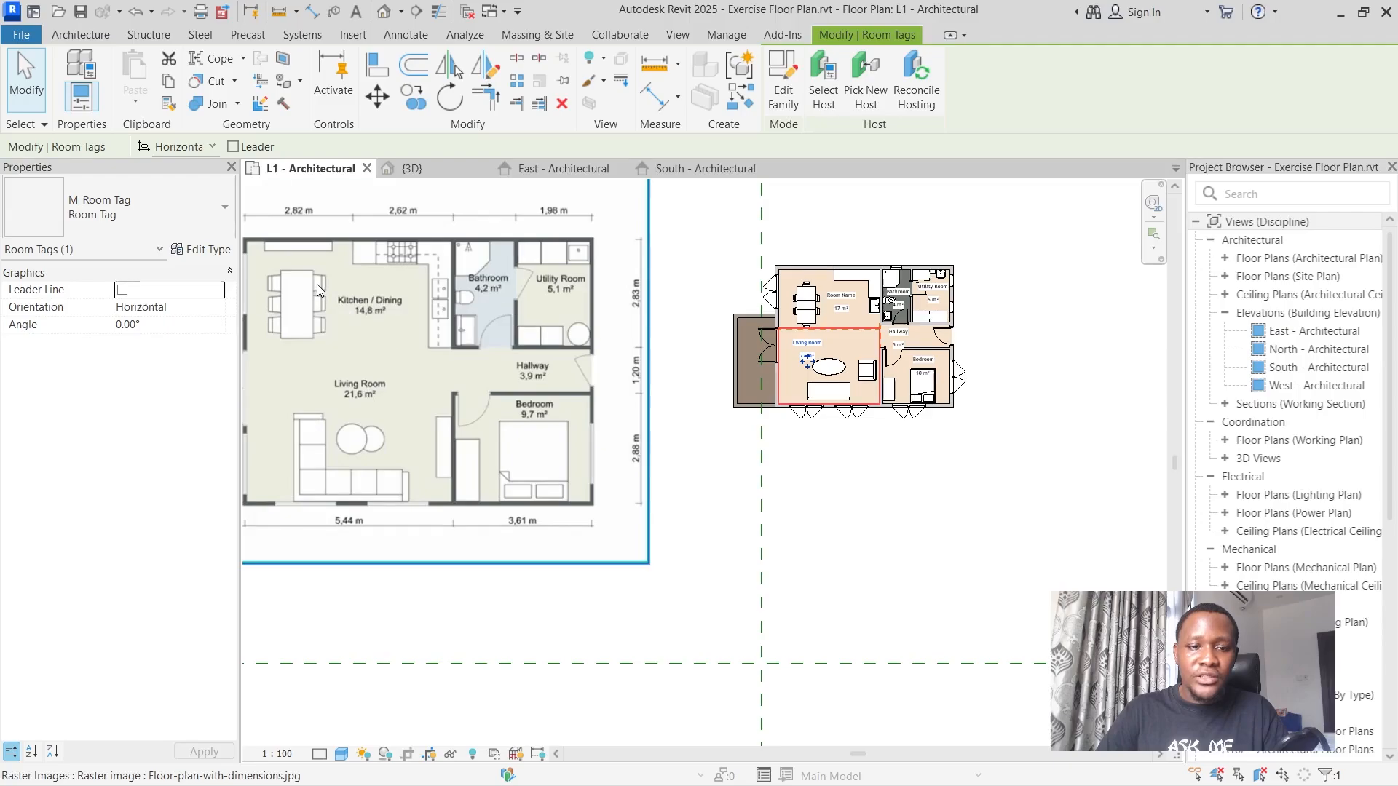
pyautogui.scroll(2, 317, 284)
pyautogui.scroll(-3, 321, 290)
pyautogui.scroll(2, 810, 313)
pyautogui.scroll(2, 810, 313)
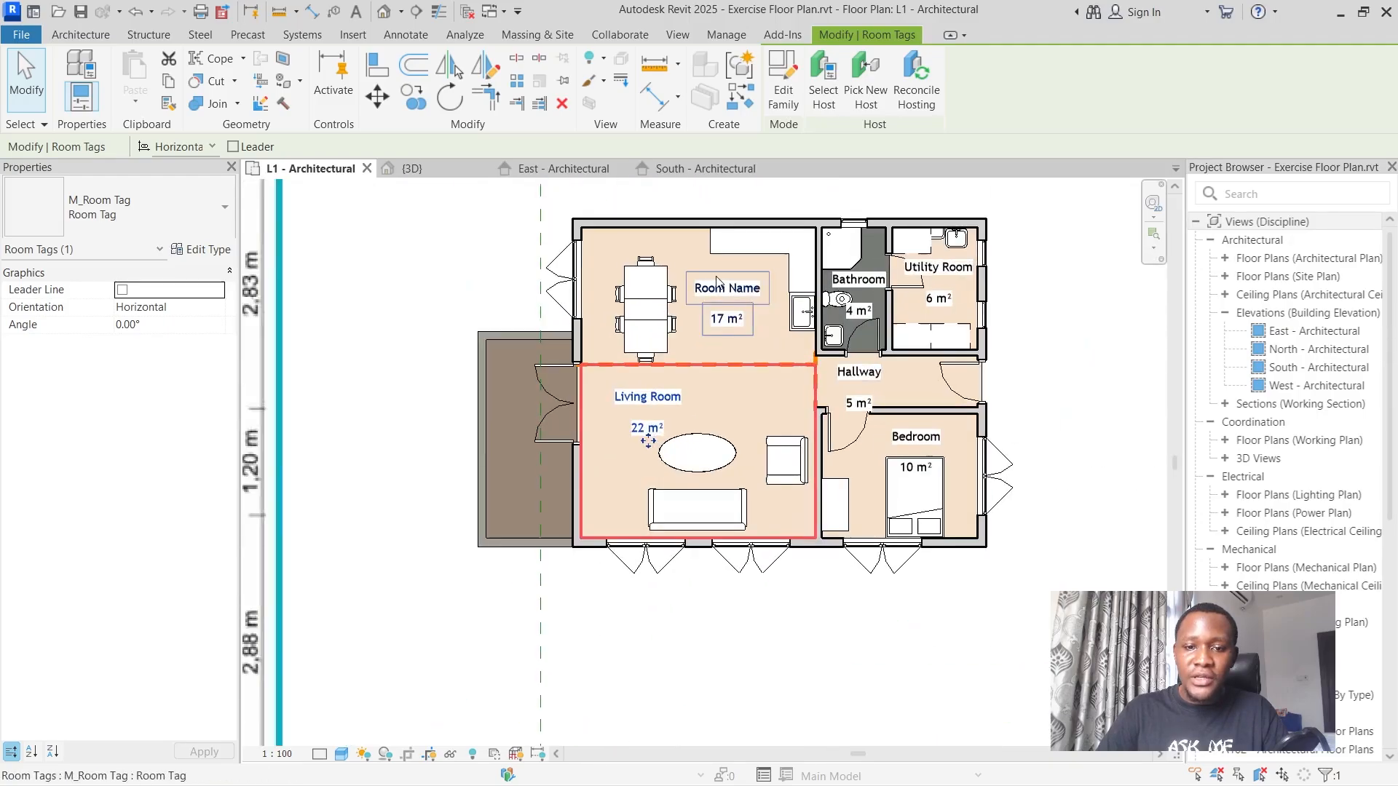
pyautogui.click(718, 284)
pyautogui.click(721, 284)
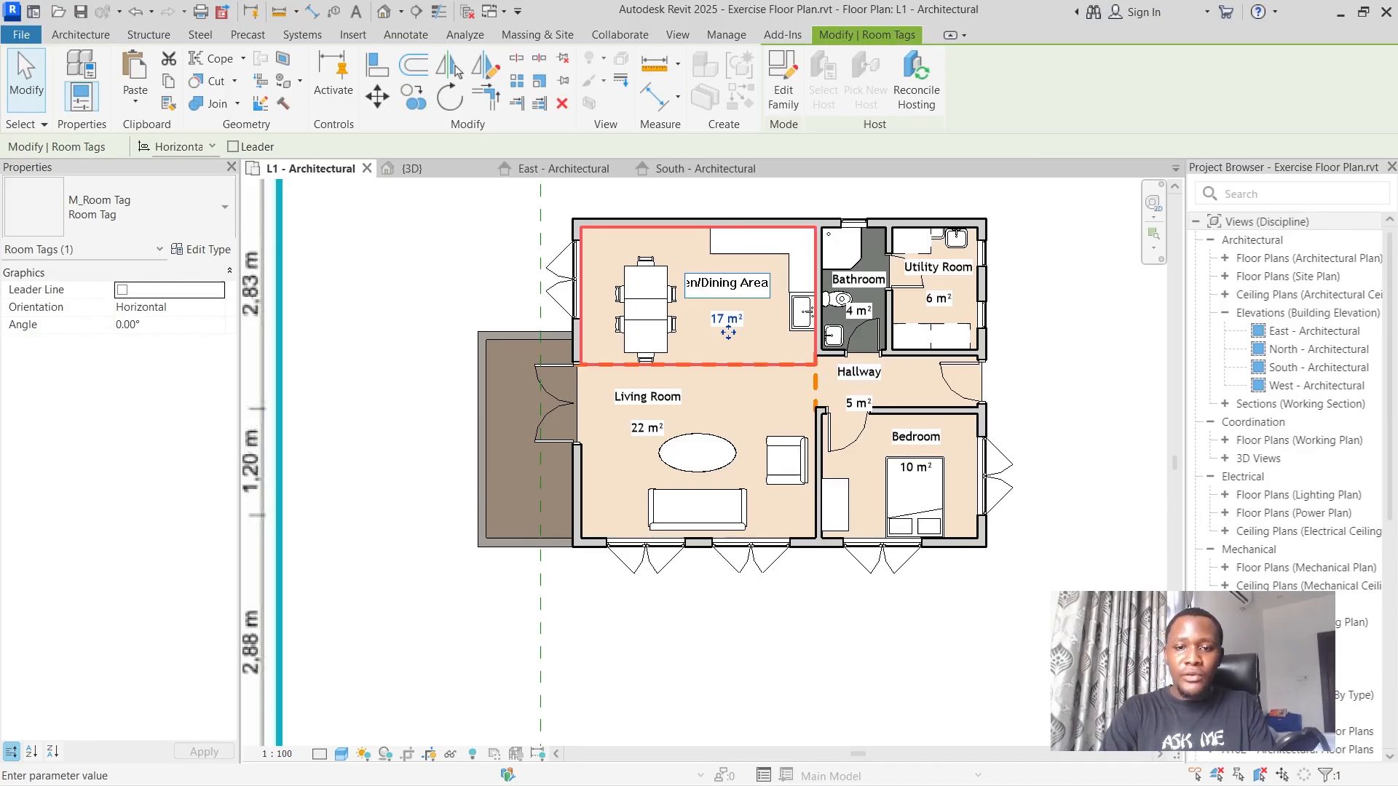
pyautogui.press('Return')
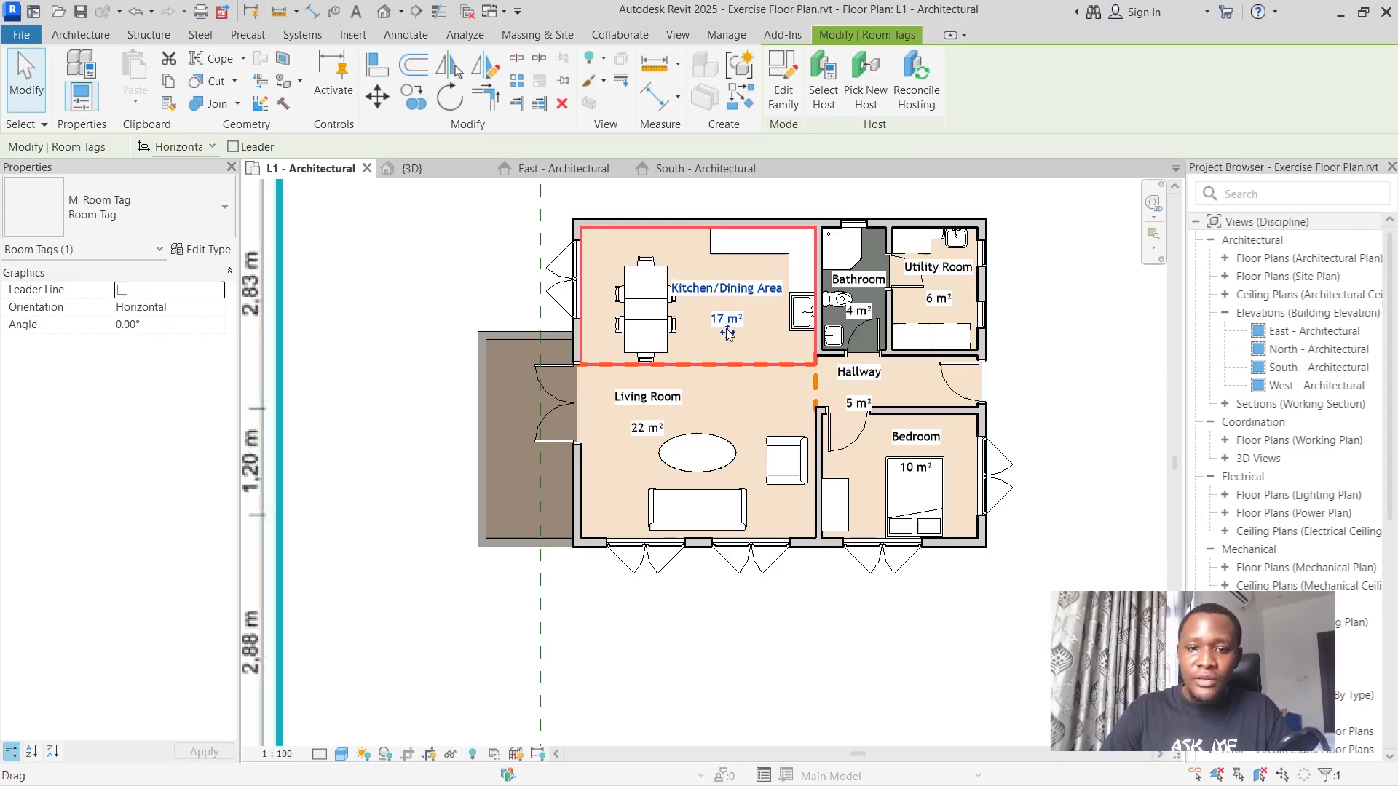
pyautogui.moveTo(727, 333); pyautogui.dragTo(736, 363)
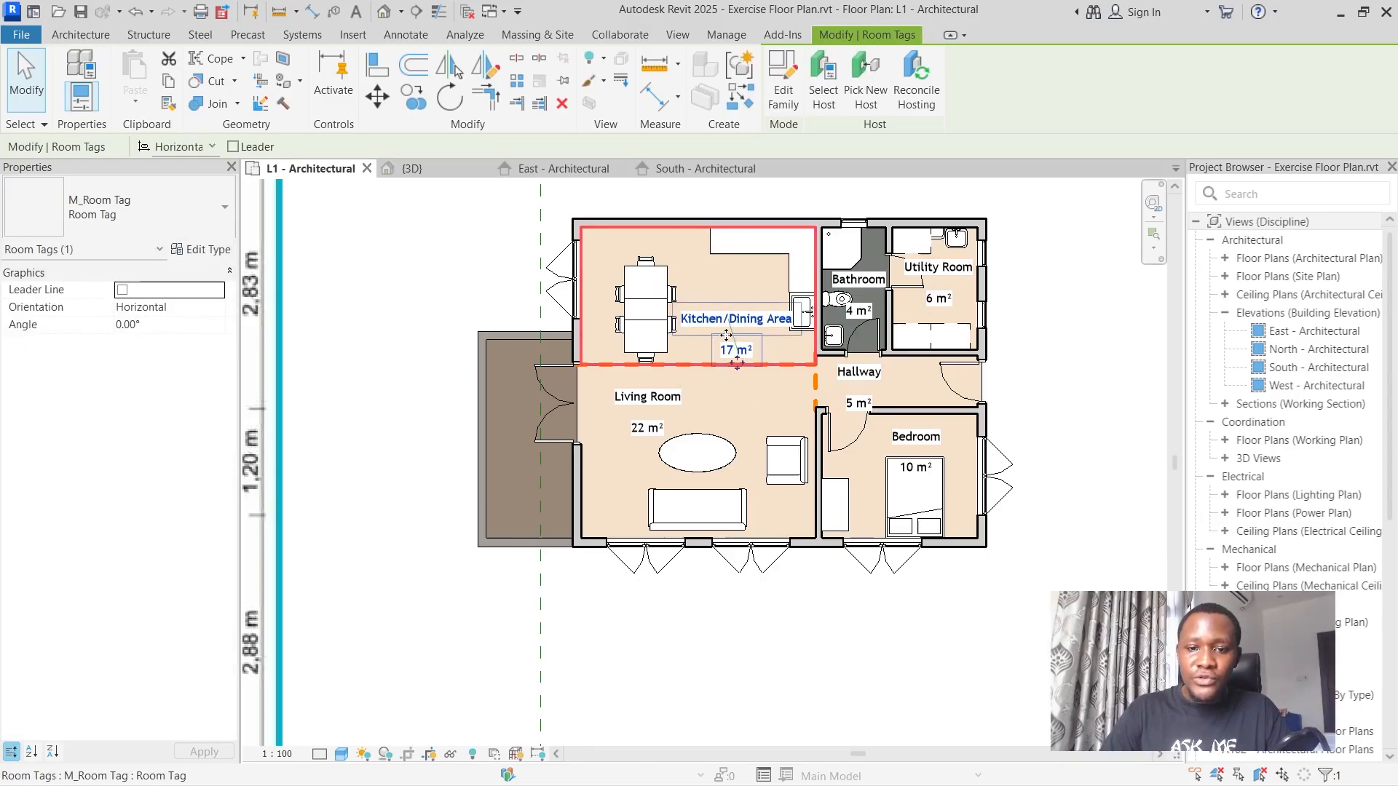
pyautogui.hotkey('ctrl', 'z')
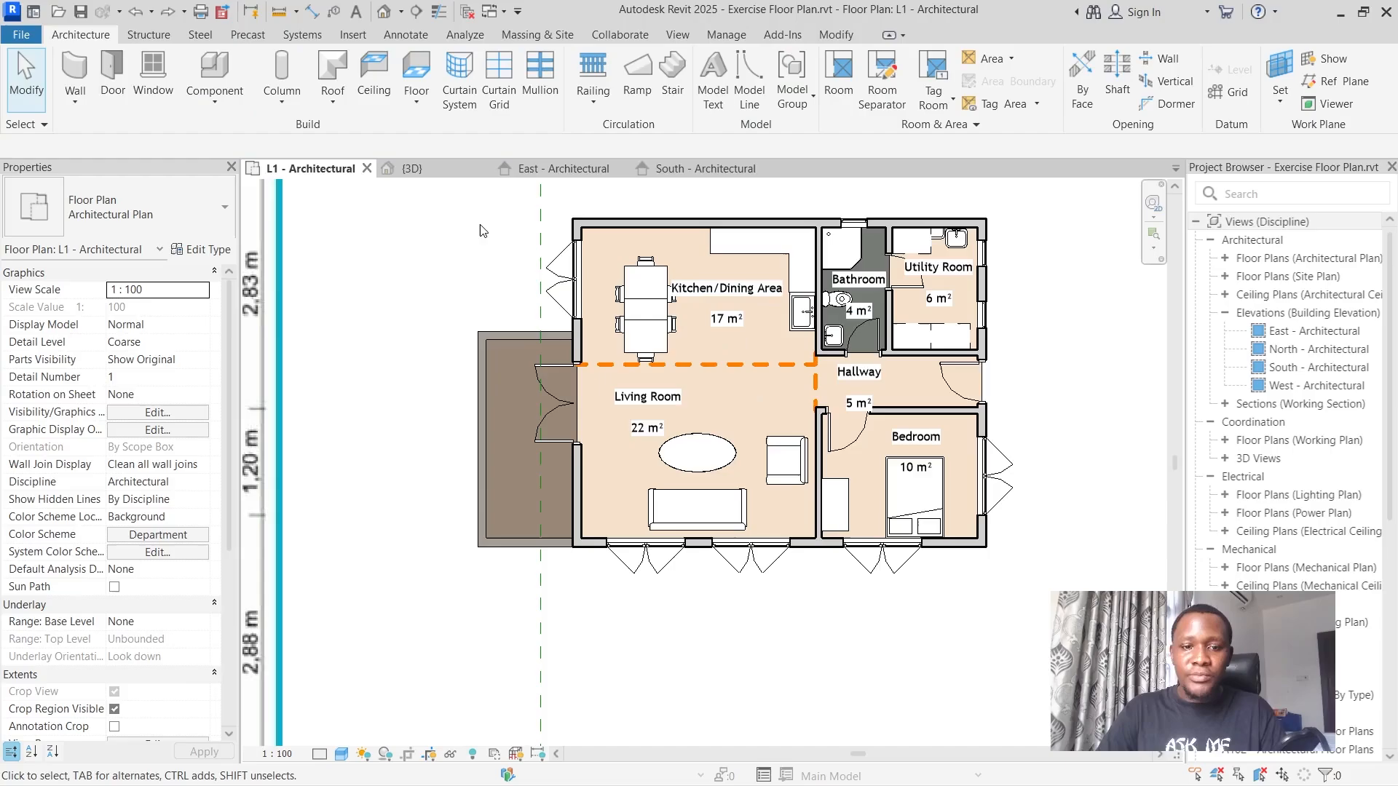
# Place a tagged room on the balcony outside the living room's double door.
pyautogui.scroll(-5, 626, 321)
pyautogui.scroll(6, 520, 366)
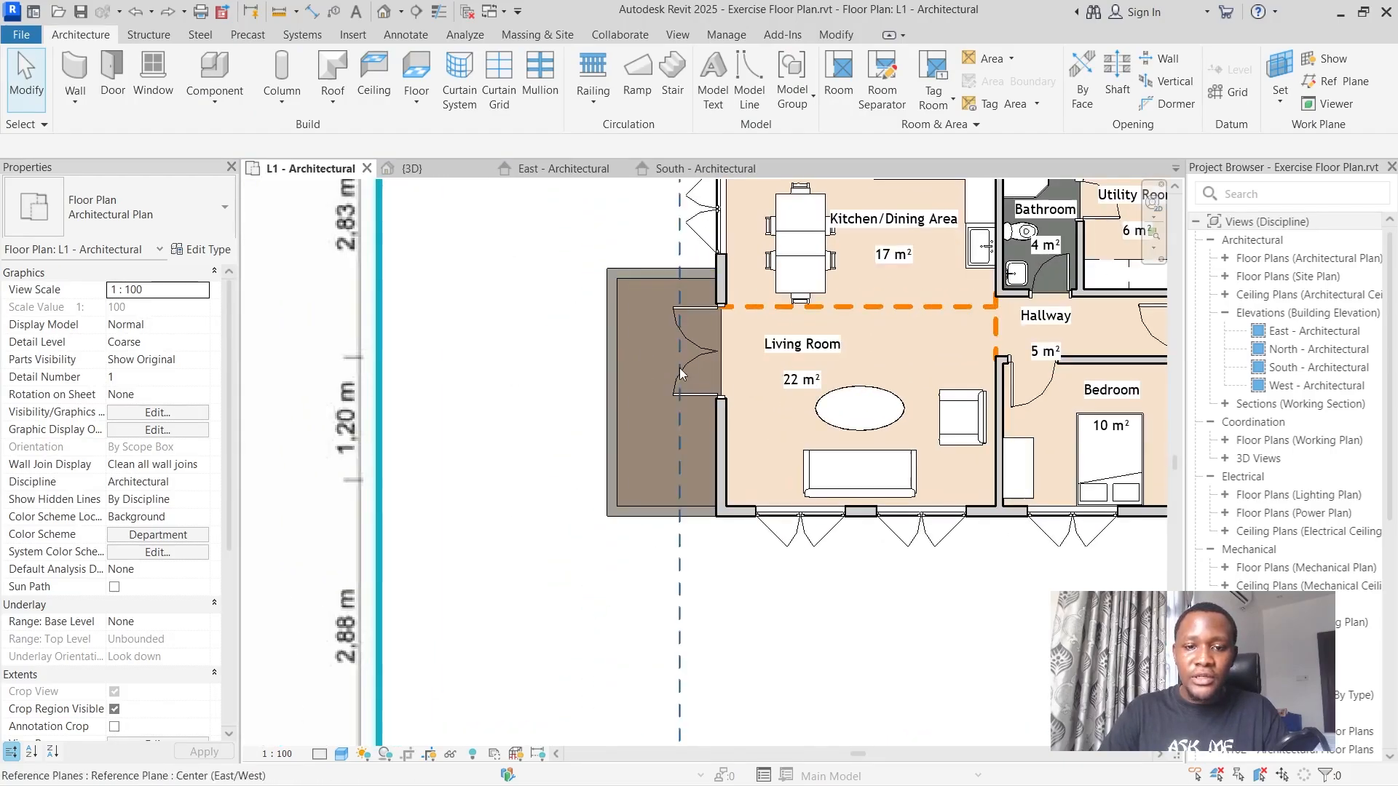
pyautogui.click(846, 86)
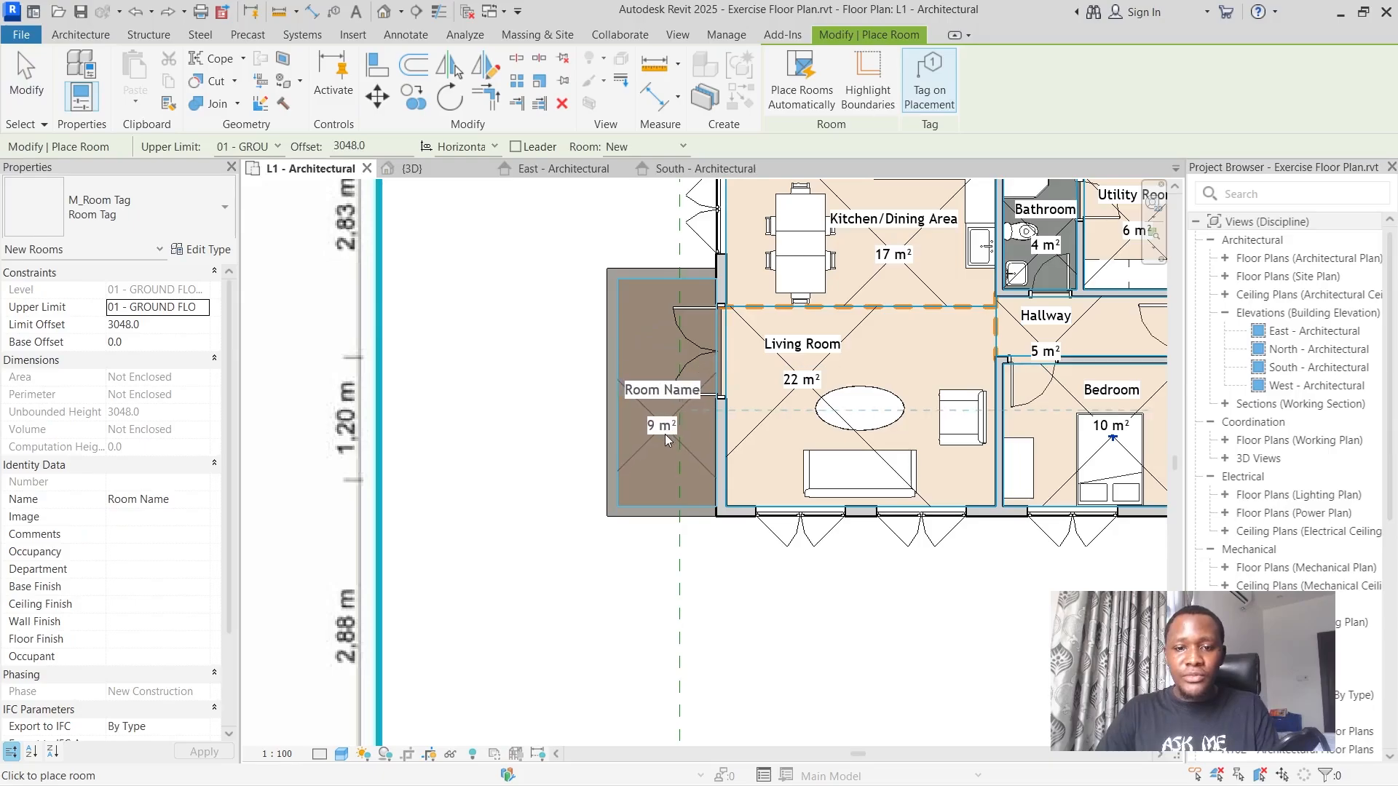
pyautogui.click(671, 456)
pyautogui.press('Escape')
pyautogui.press('Escape')
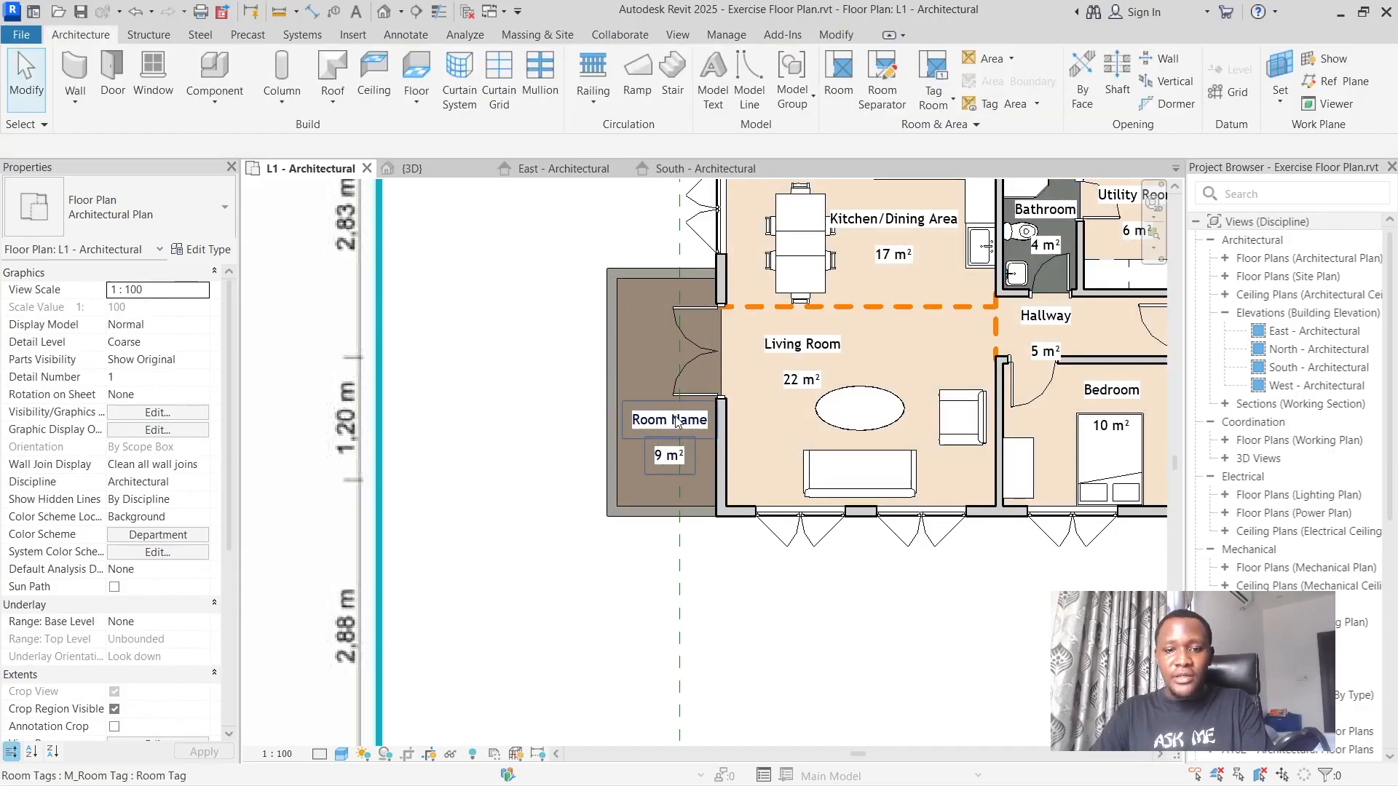
# Name the room outside the living room "Balcony" through its tag and clear the selection.
pyautogui.click(676, 421)
pyautogui.click(676, 421)
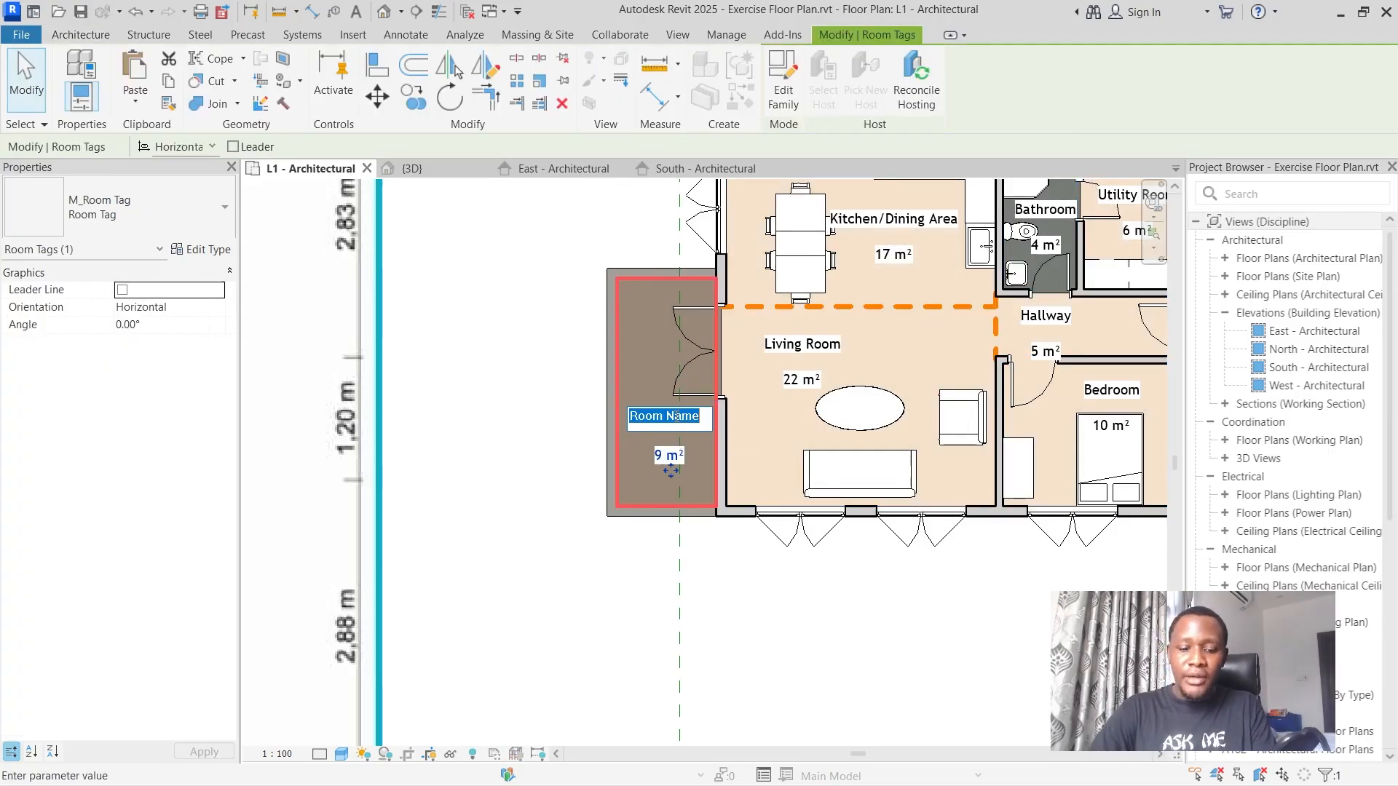
pyautogui.press('Return')
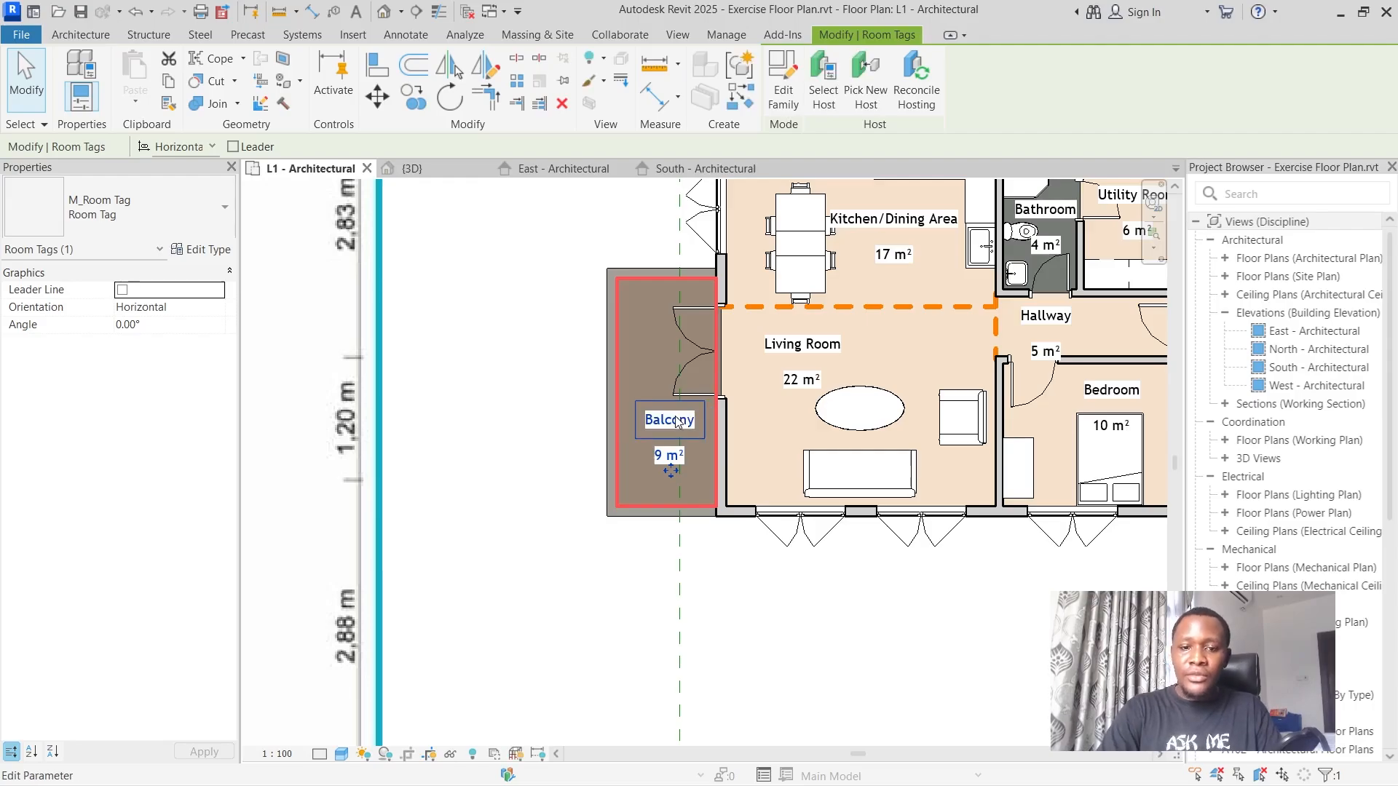
pyautogui.click(711, 583)
# Compare the modelled plan's rooms with the labels and dimensions on the linked floor plan image.
pyautogui.scroll(-2, 711, 599)
pyautogui.scroll(-1, 711, 598)
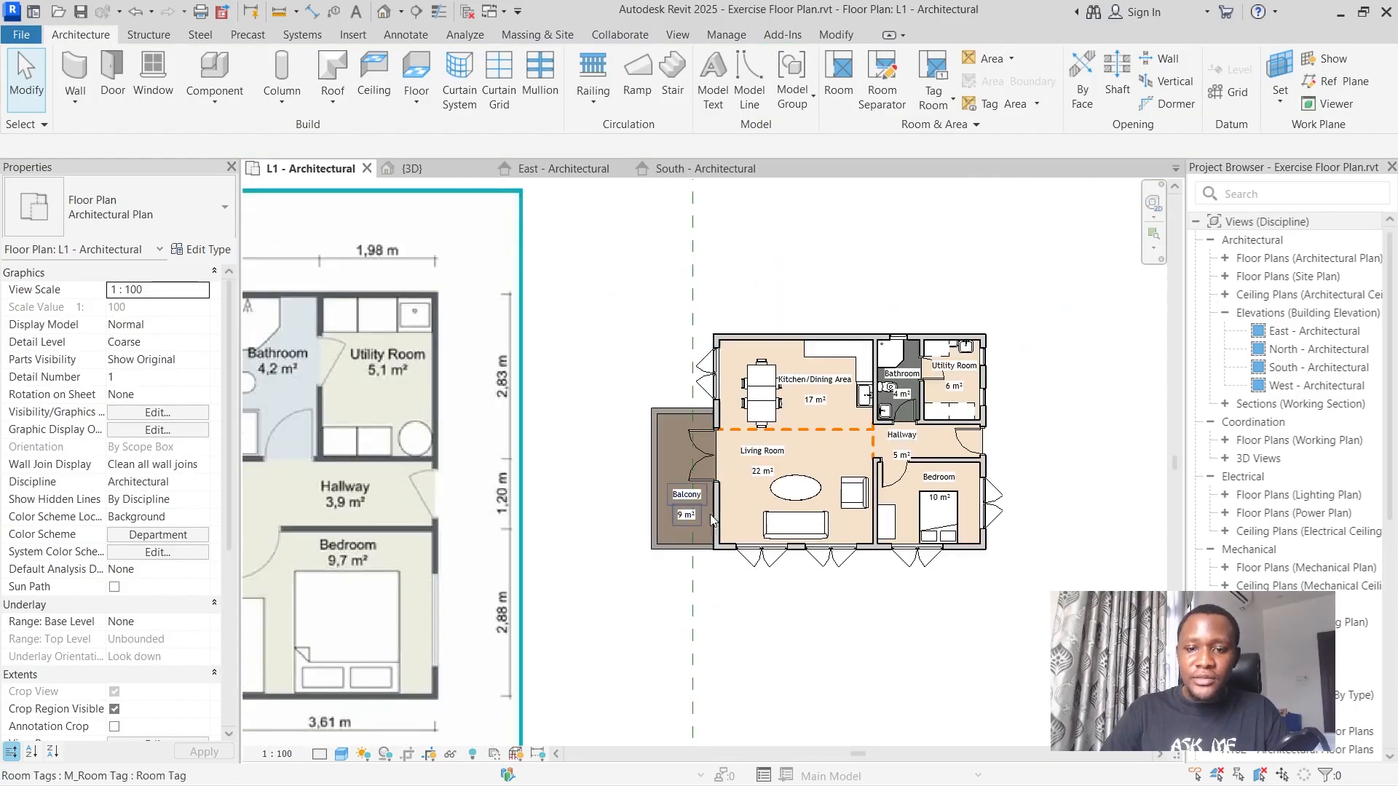
pyautogui.scroll(-4, 840, 415)
pyautogui.scroll(-2, 794, 407)
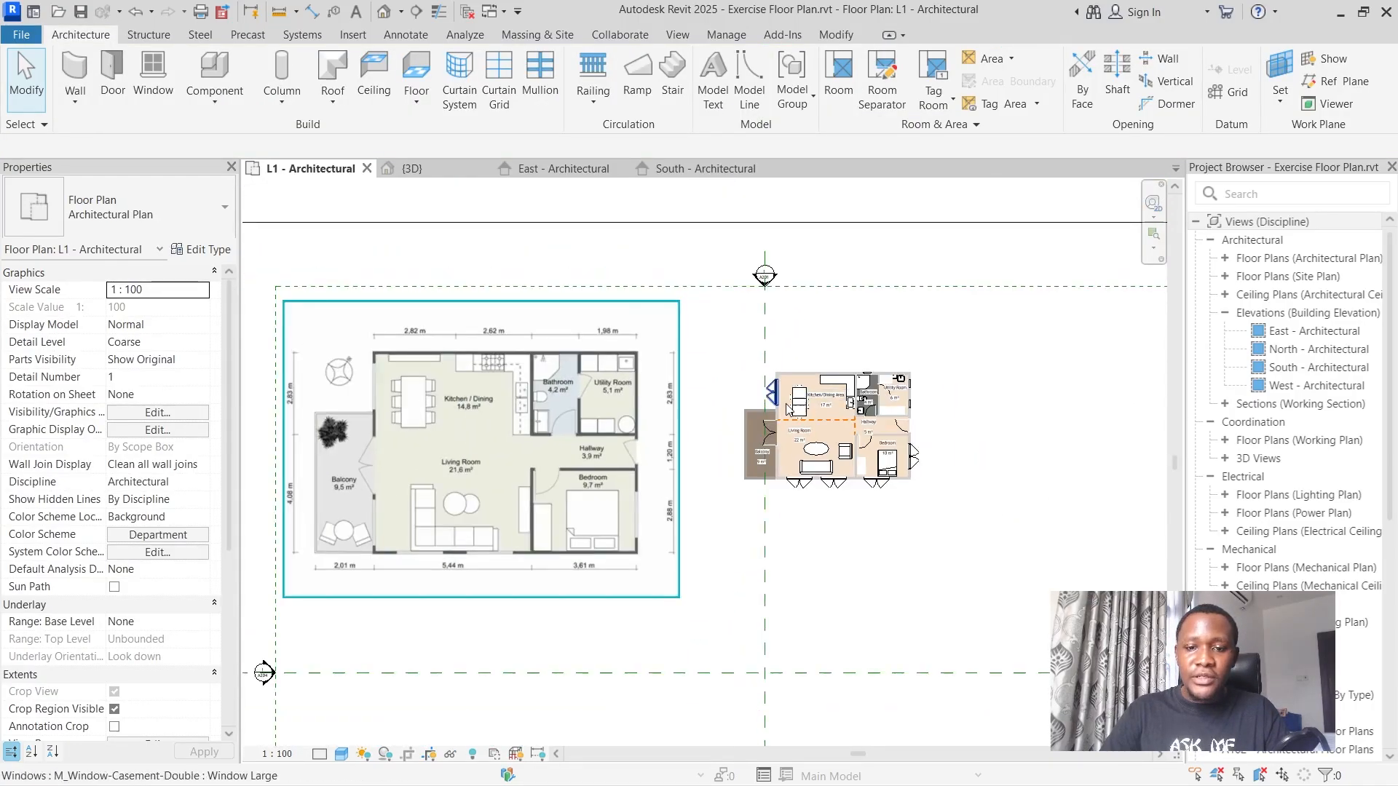
pyautogui.scroll(3, 591, 424)
pyautogui.scroll(-2, 593, 425)
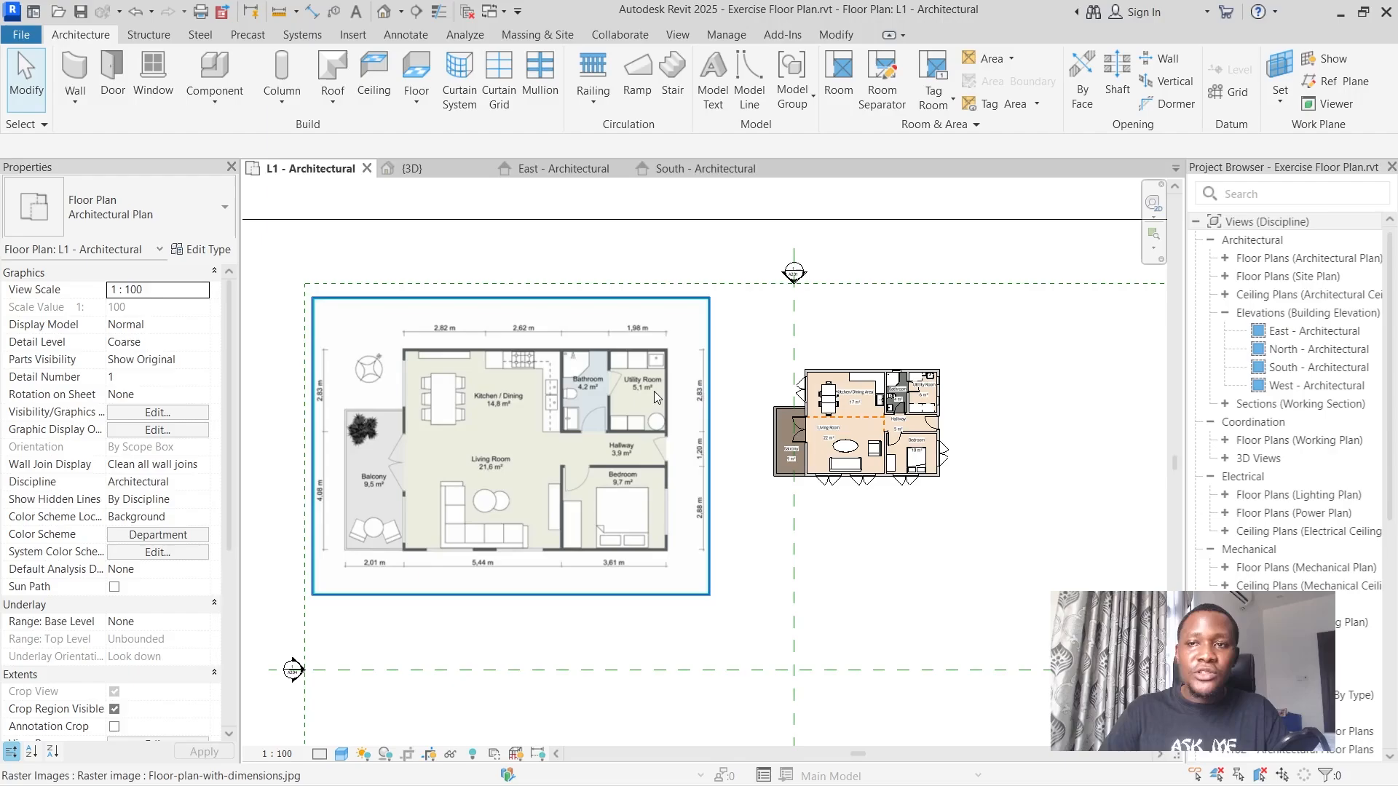
pyautogui.press('Escape')
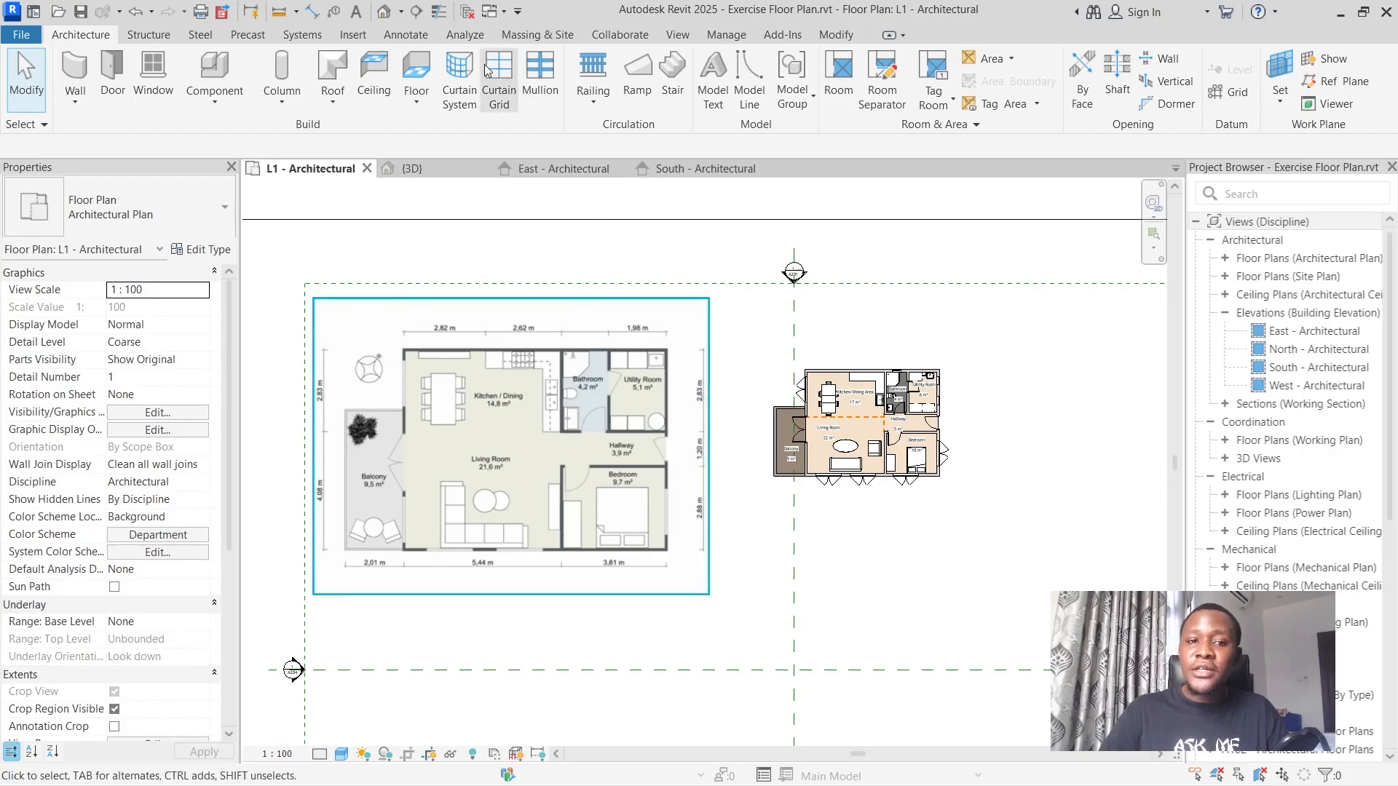
# Try to place an aligned dimension for the balcony's width, starting from the outer face of its outer wall.
pyautogui.click(405, 35)
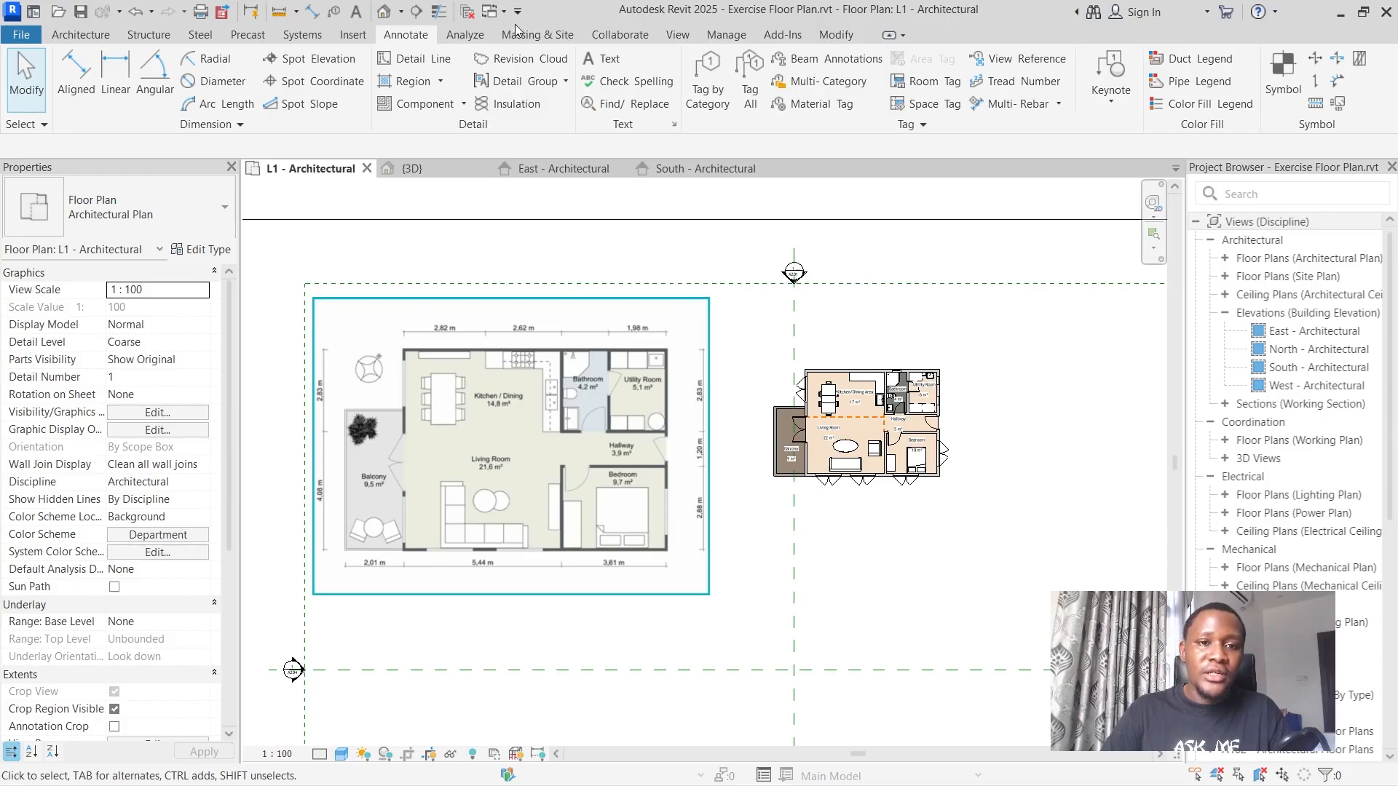
pyautogui.click(80, 93)
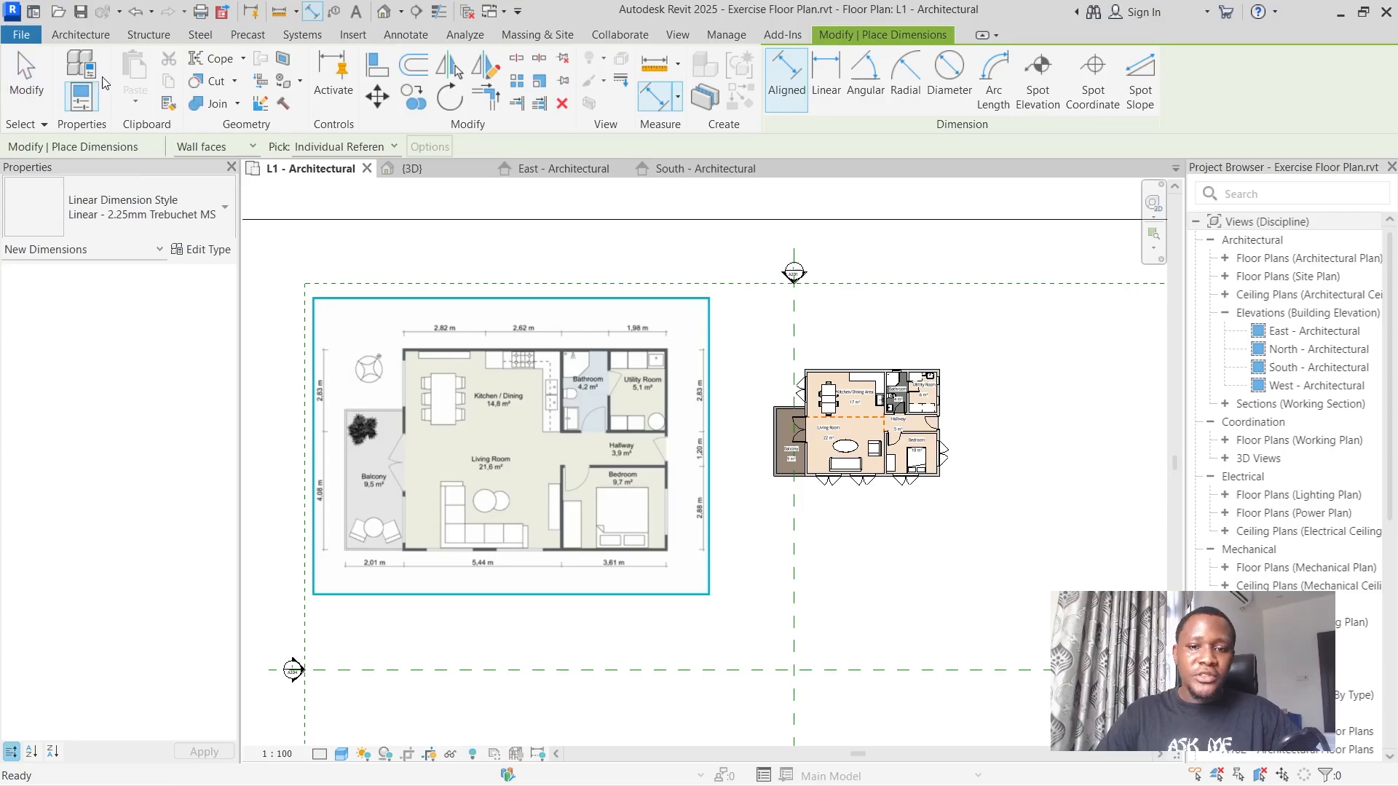
pyautogui.scroll(3, 736, 500)
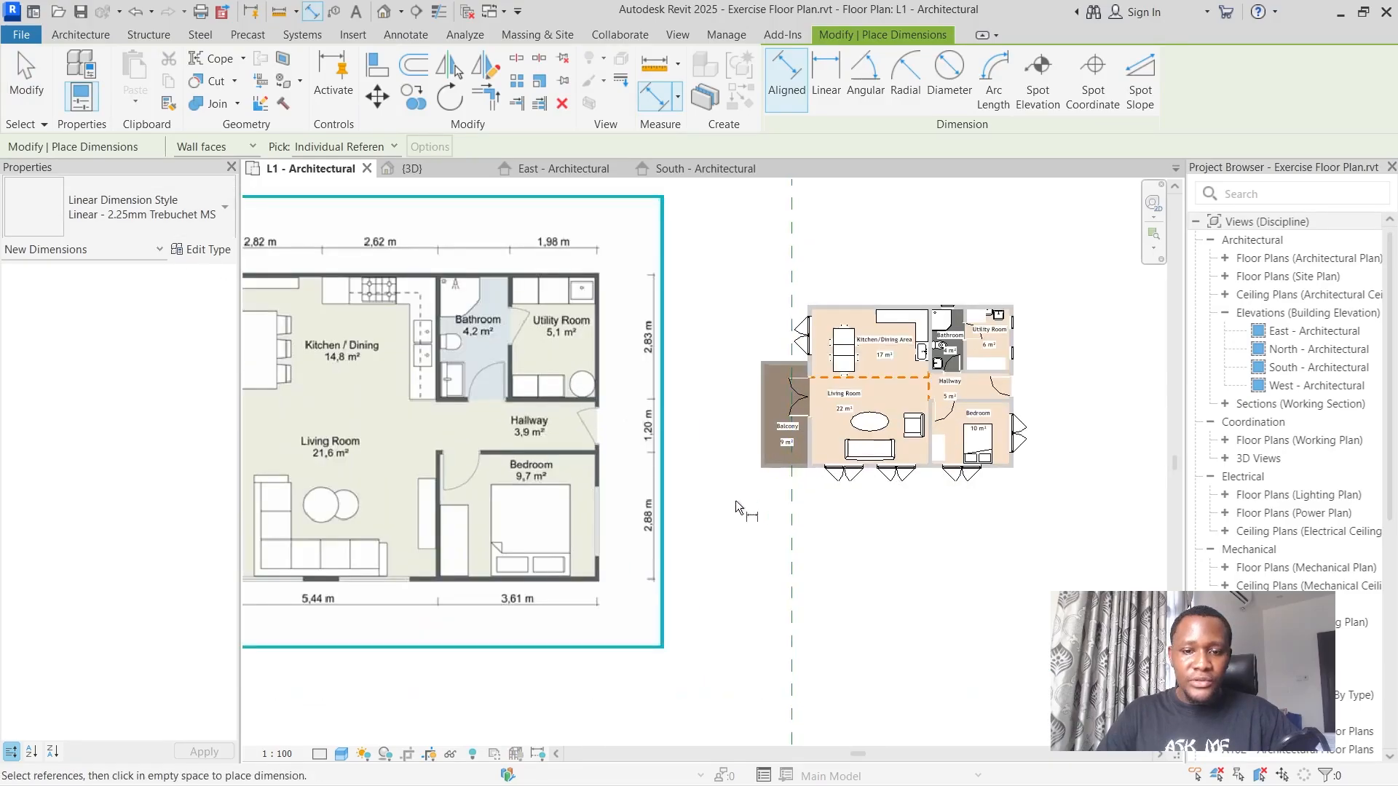
pyautogui.scroll(-3, 771, 449)
pyautogui.scroll(5, 771, 441)
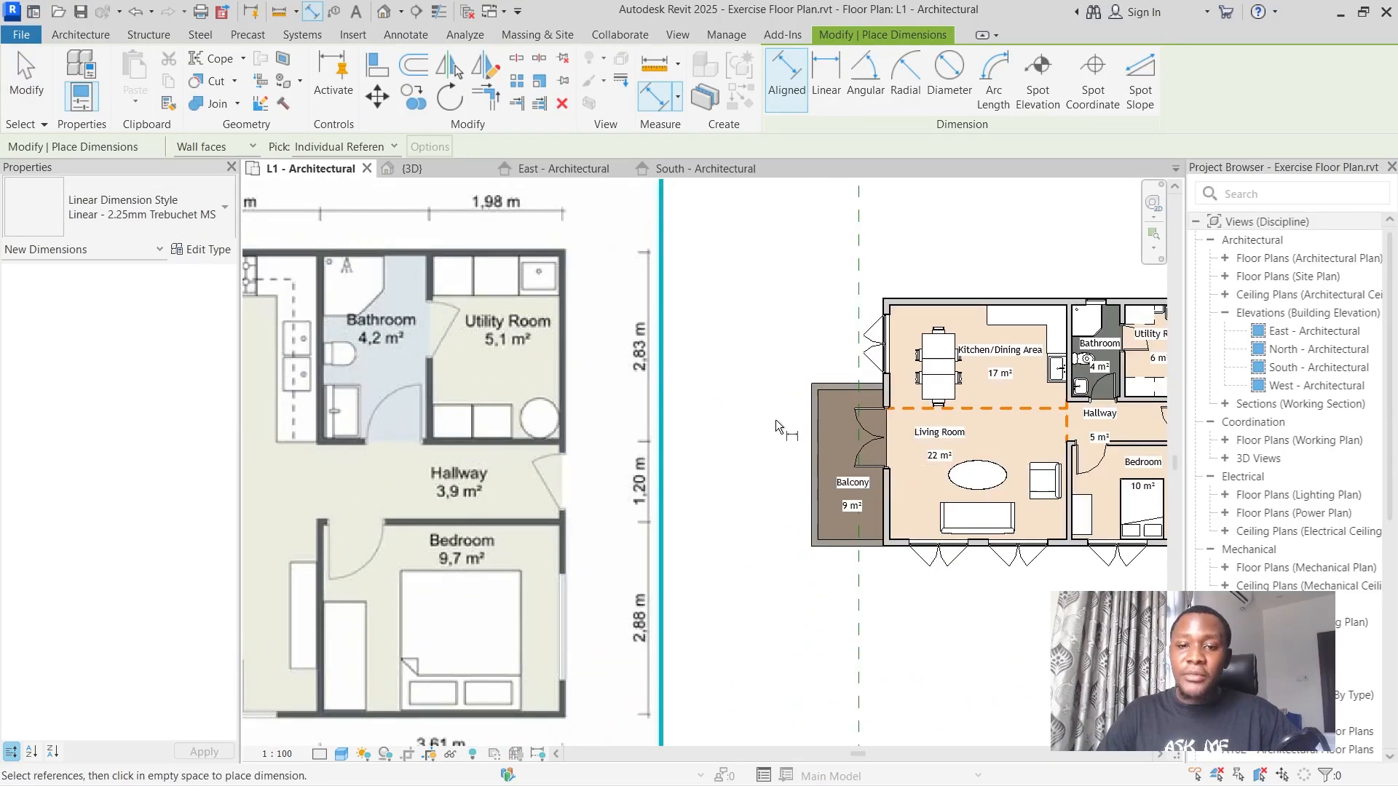
pyautogui.scroll(-3, 829, 408)
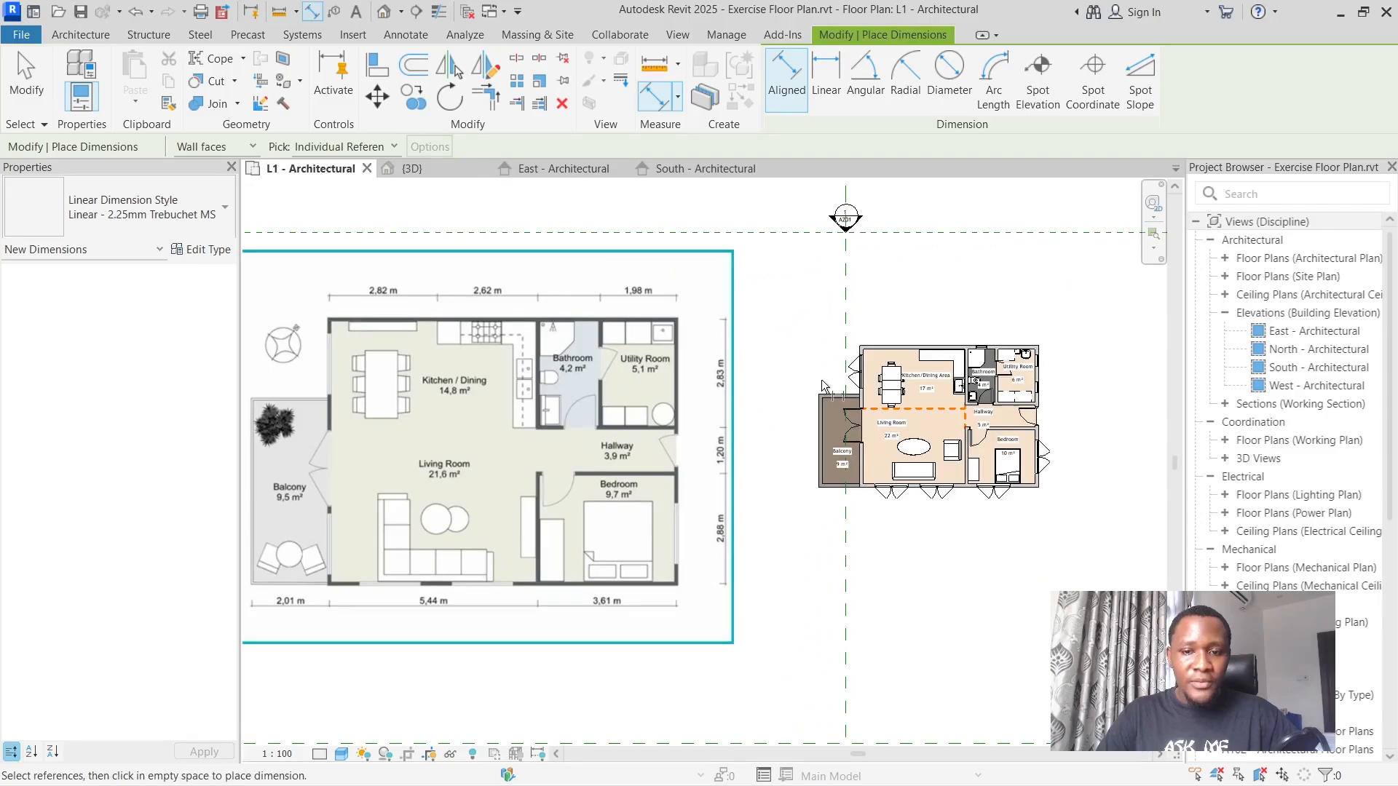
pyautogui.scroll(6, 808, 389)
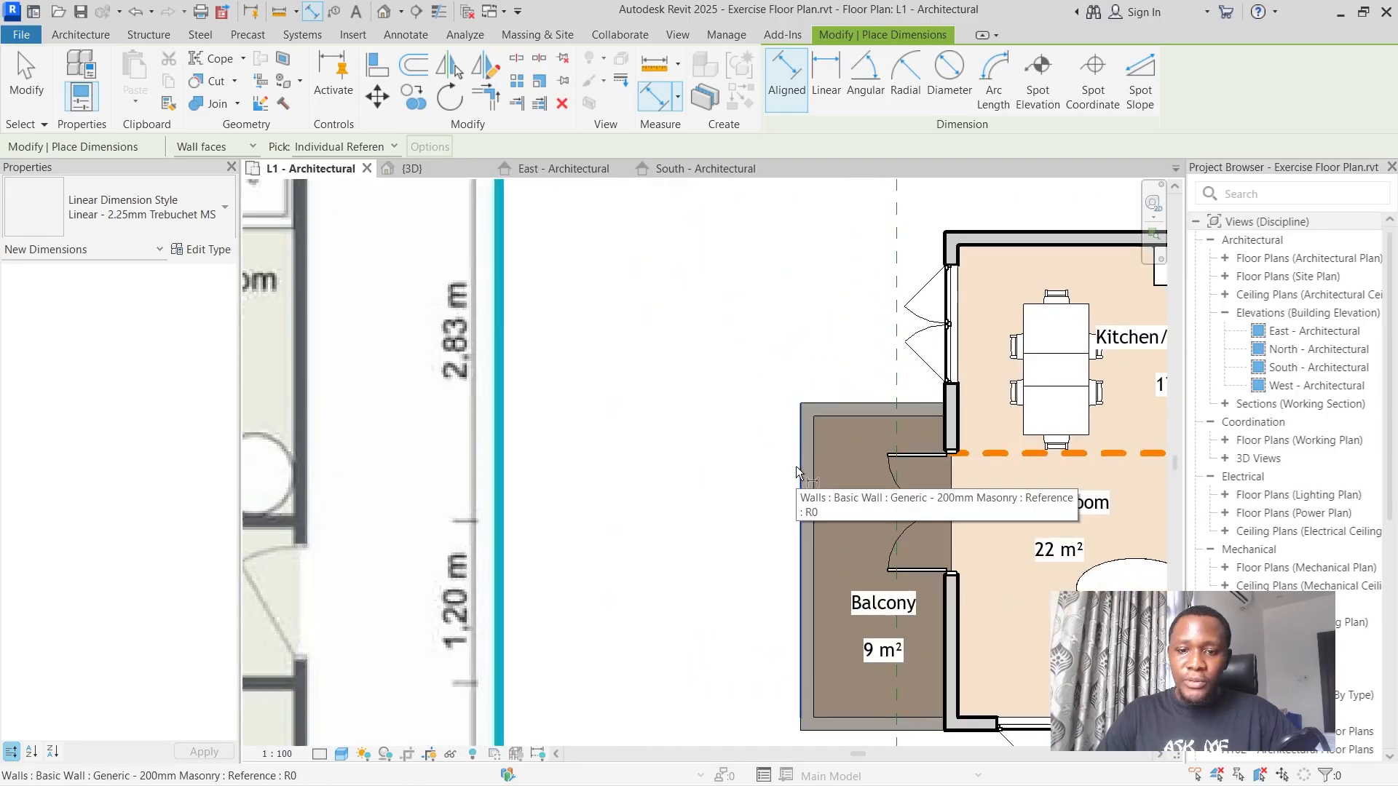
pyautogui.click(796, 466)
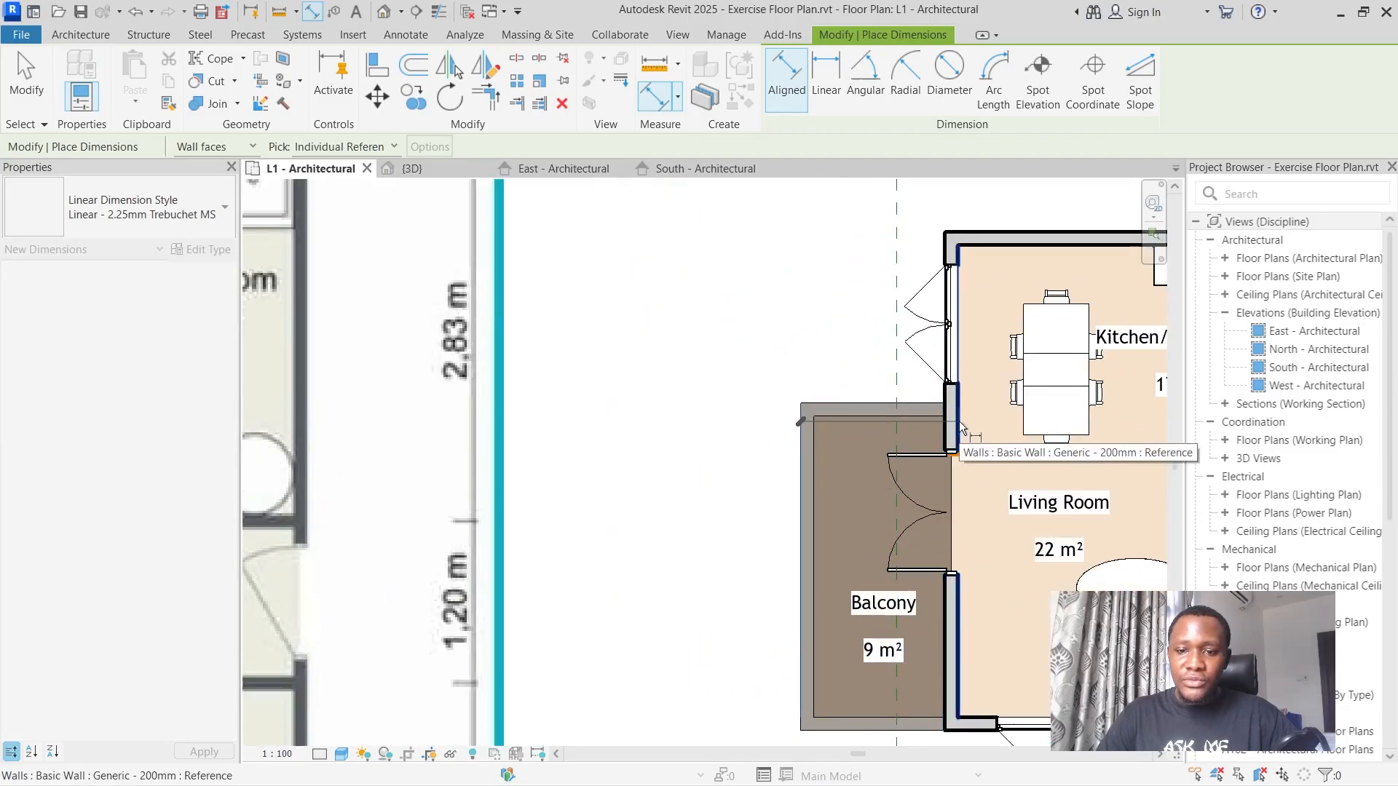
pyautogui.scroll(-3, 946, 412)
pyautogui.scroll(-2, 956, 415)
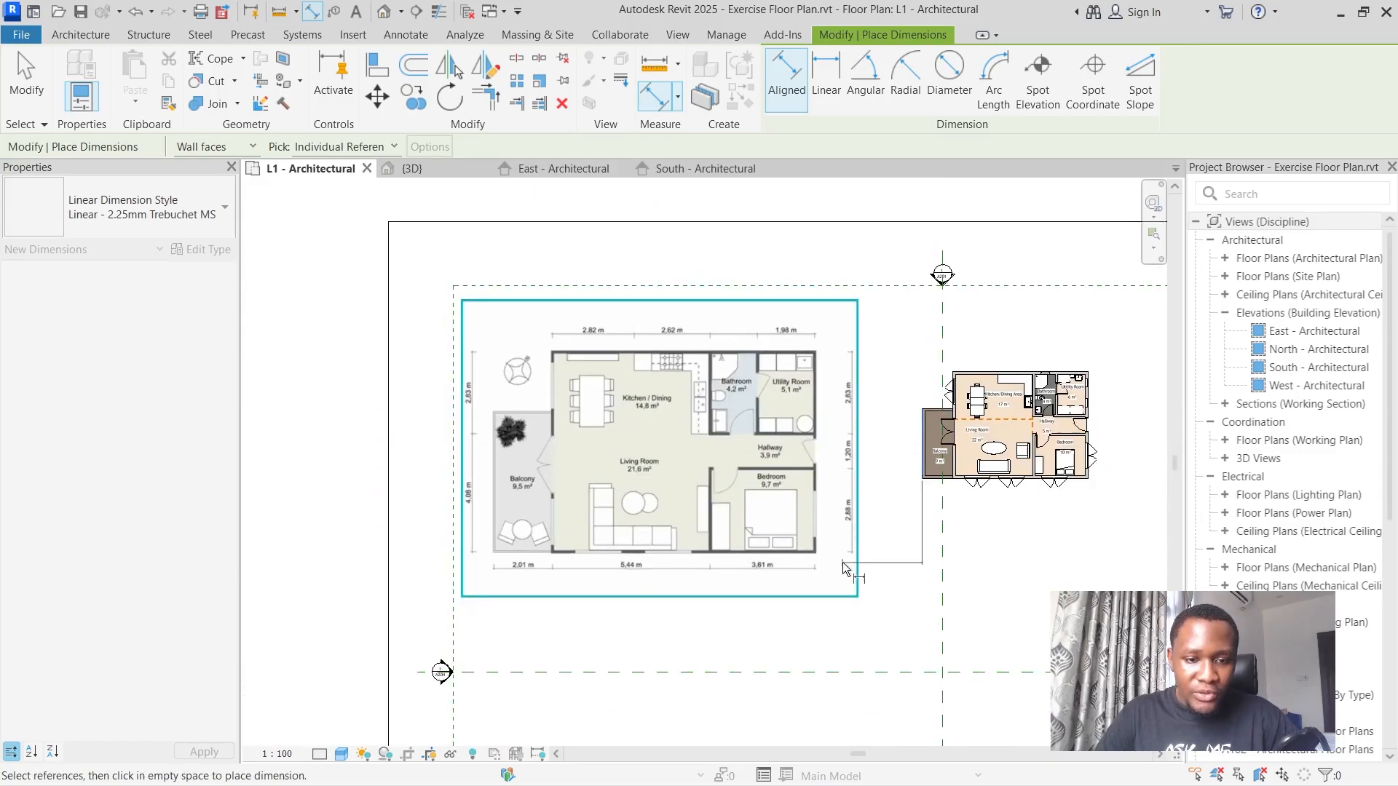
pyautogui.scroll(6, 542, 614)
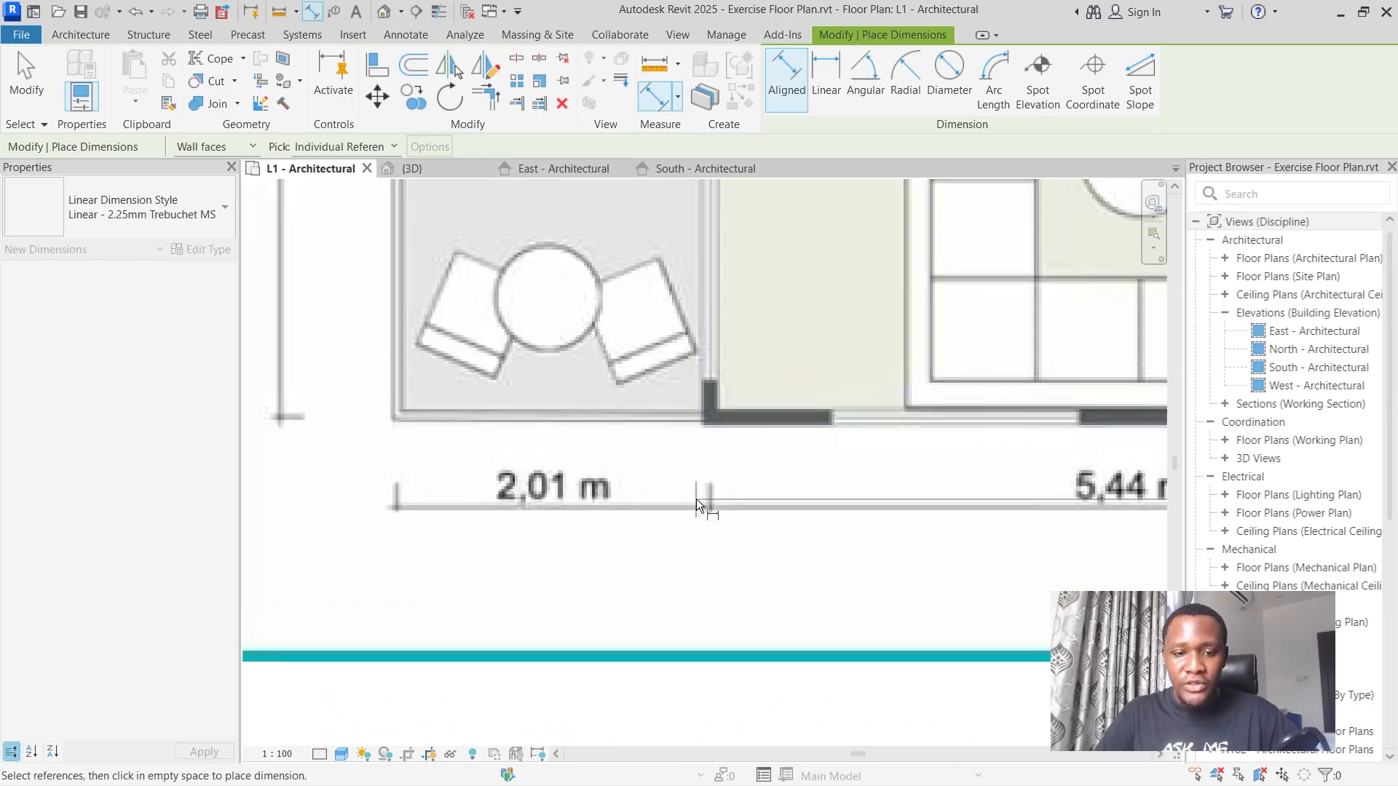
pyautogui.scroll(-6, 696, 499)
pyautogui.scroll(-3, 723, 492)
pyautogui.scroll(10, 758, 429)
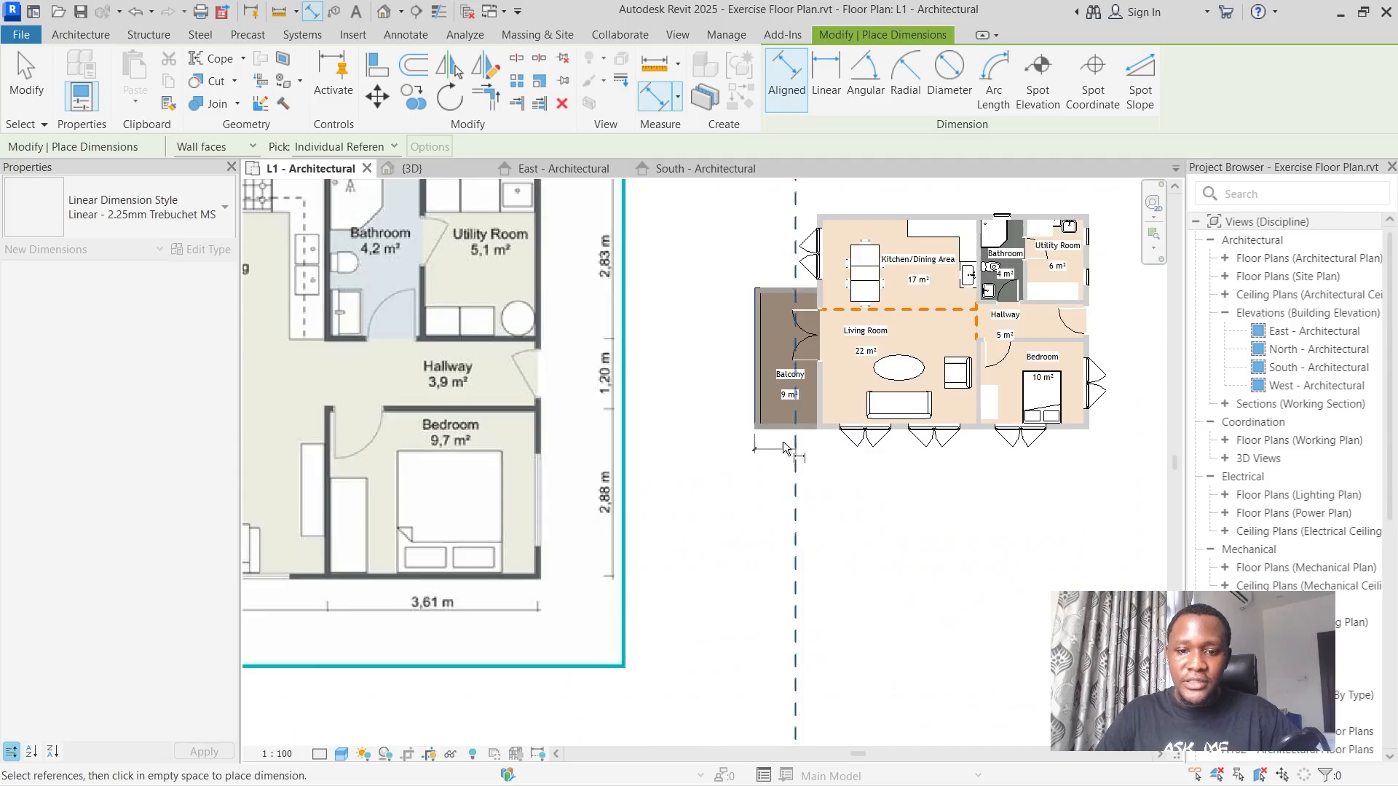
pyautogui.click(757, 421)
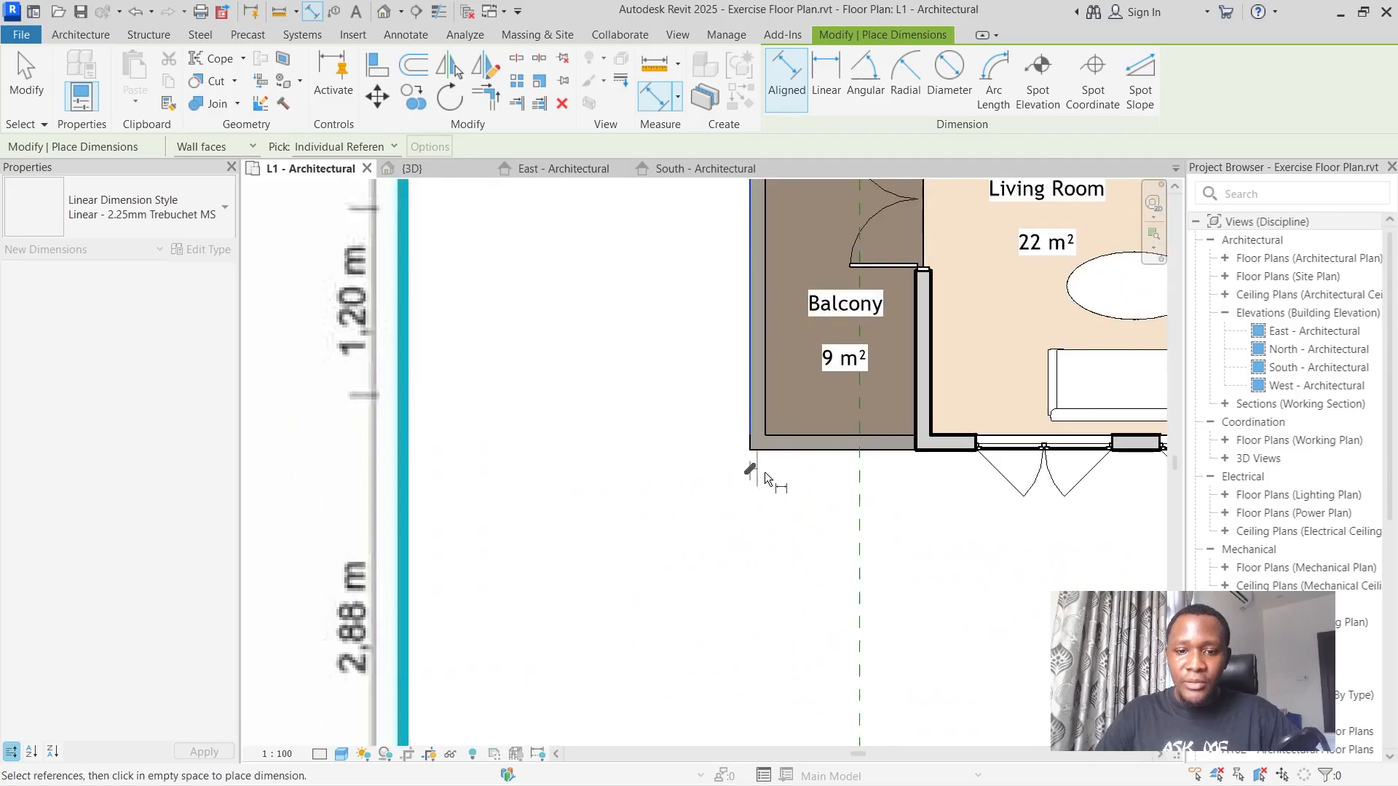
pyautogui.click(924, 445)
pyautogui.click(940, 542)
pyautogui.scroll(-2, 939, 552)
pyautogui.scroll(-4, 939, 552)
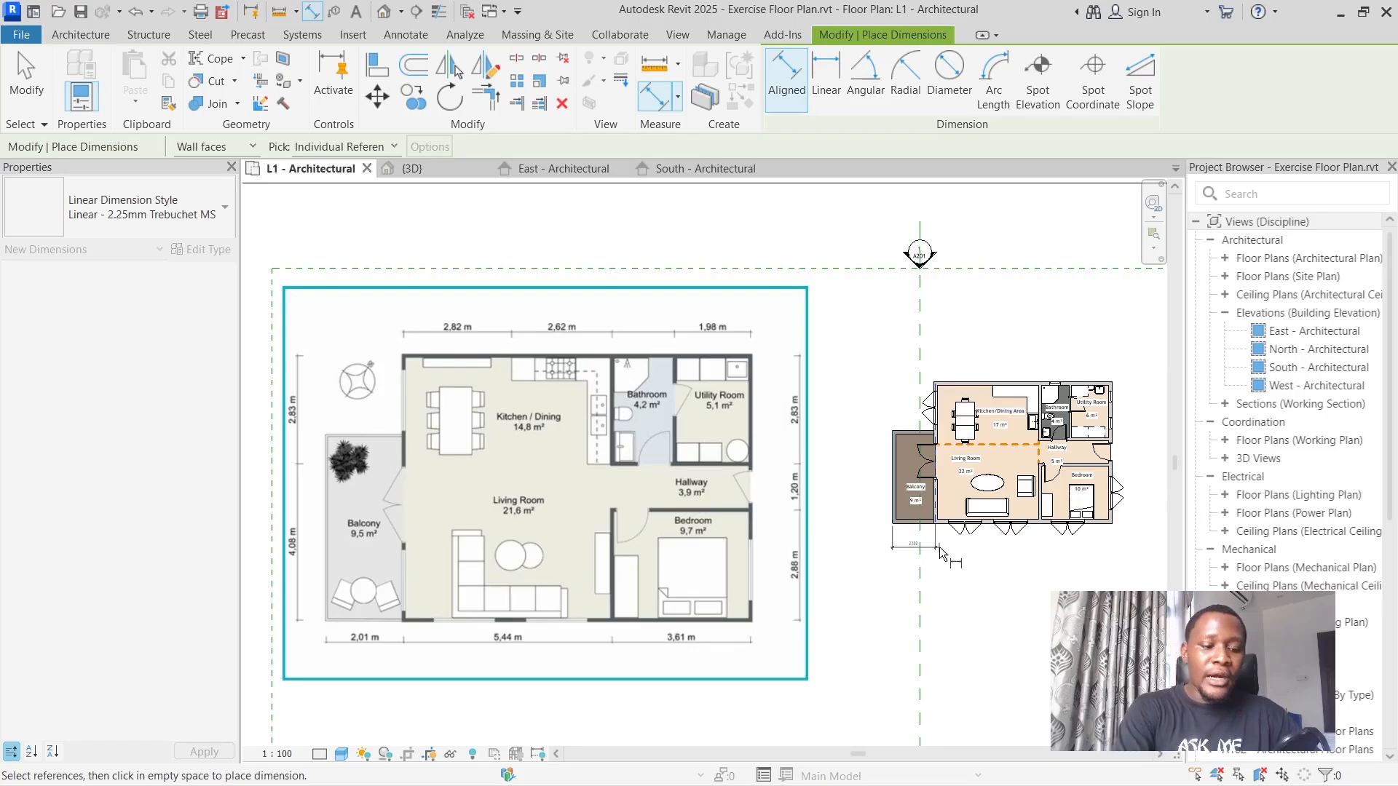
pyautogui.scroll(5, 939, 548)
pyautogui.scroll(-3, 853, 386)
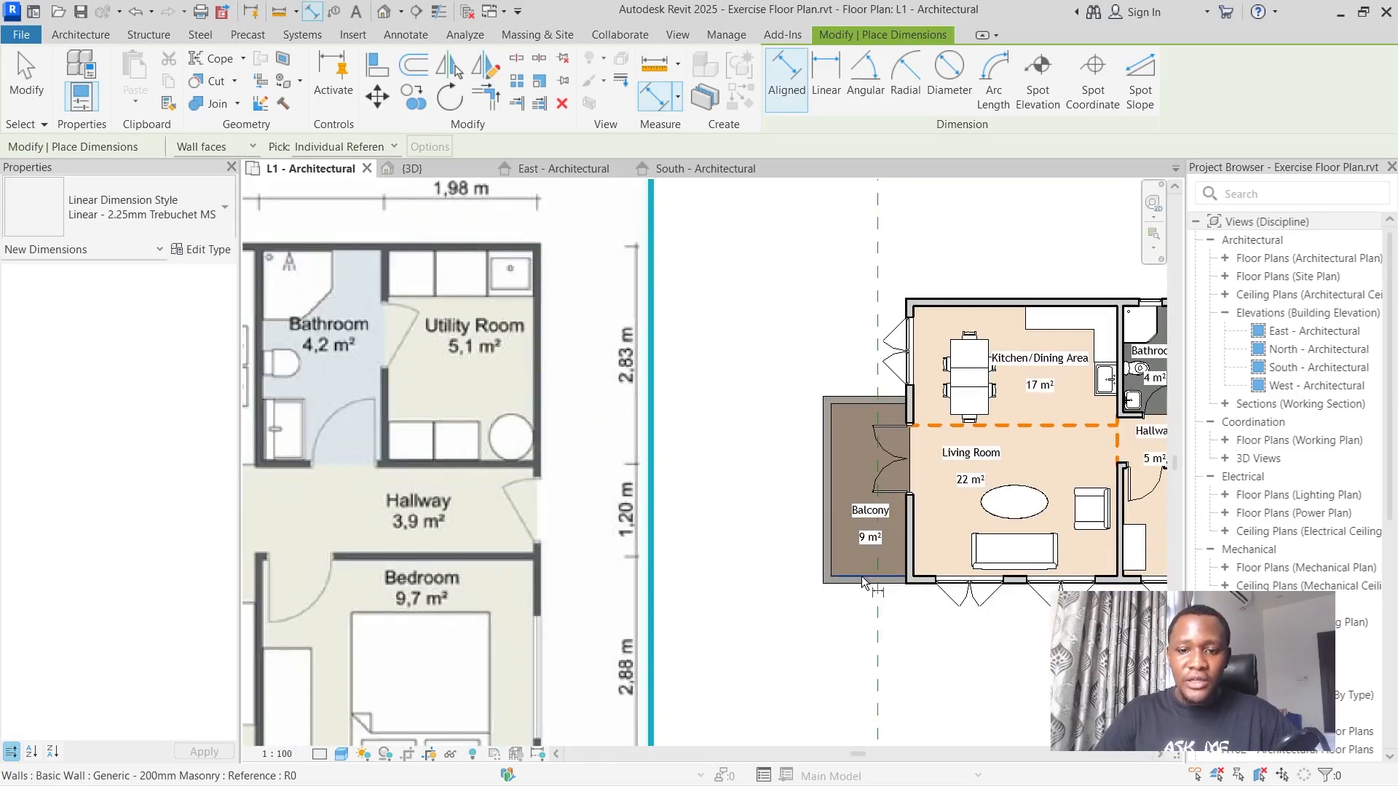
# Place an aligned dimension below the balcony, from its outer wall's inner face to the balcony-side face of the living room wall.
pyautogui.scroll(5, 804, 477)
pyautogui.click(801, 499)
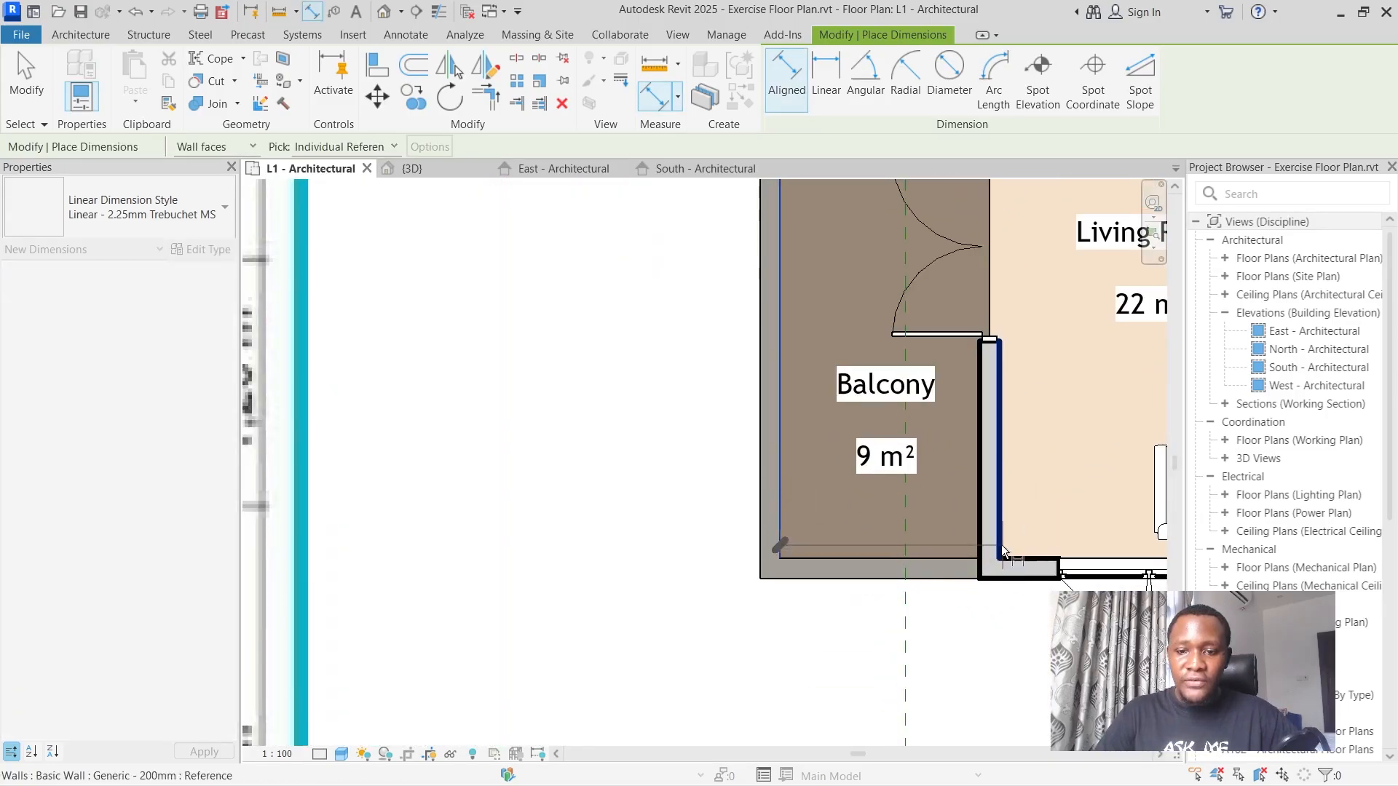
pyautogui.click(979, 534)
pyautogui.scroll(-3, 980, 535)
pyautogui.scroll(3, 986, 620)
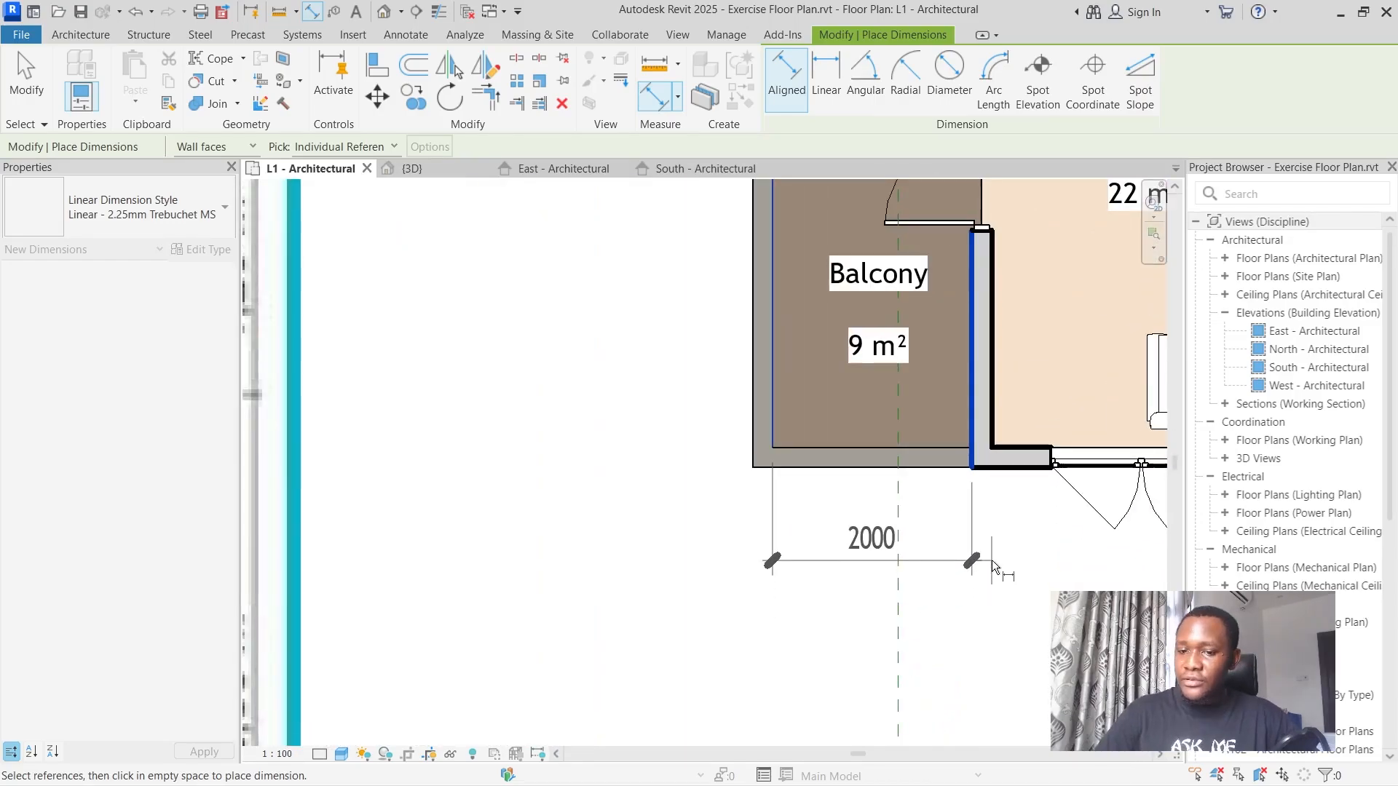
pyautogui.click(993, 567)
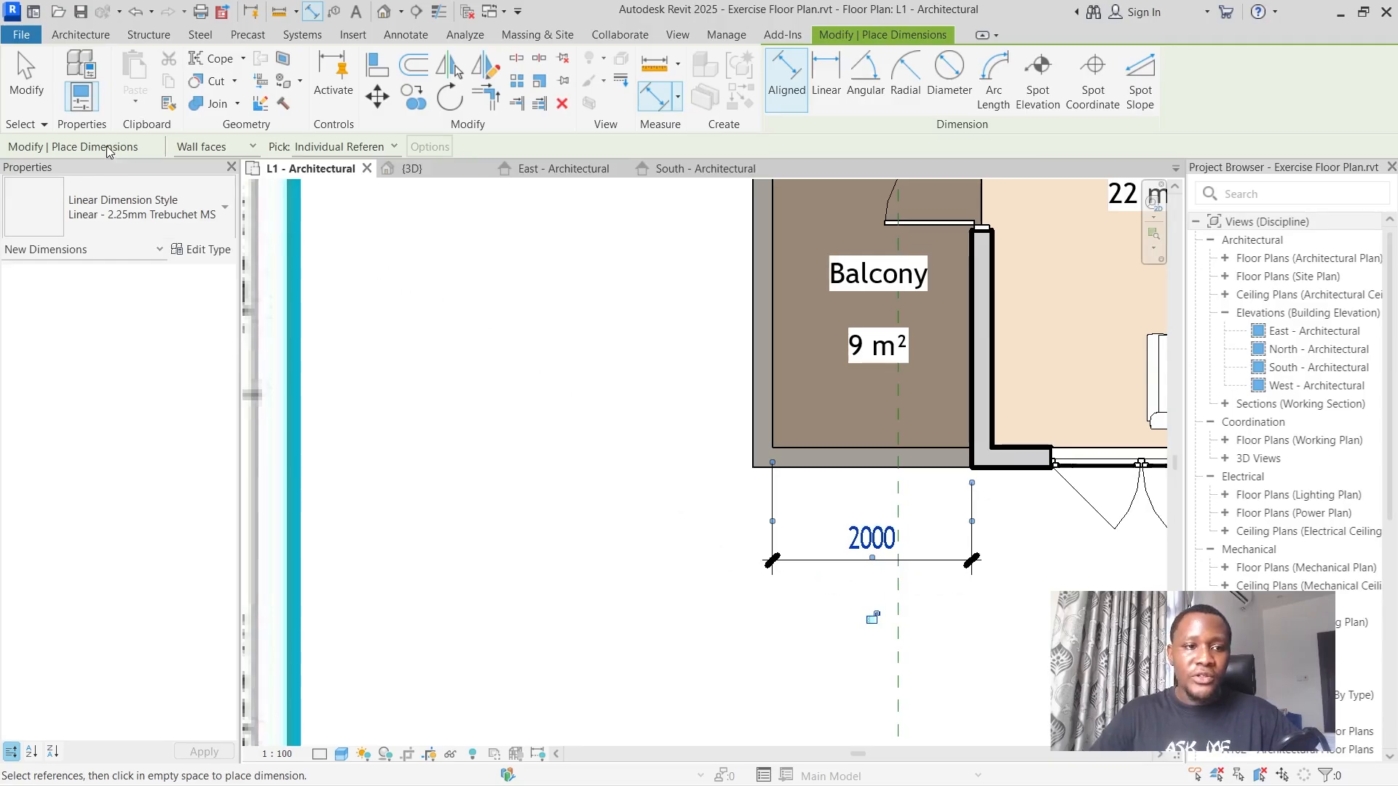
pyautogui.click(26, 76)
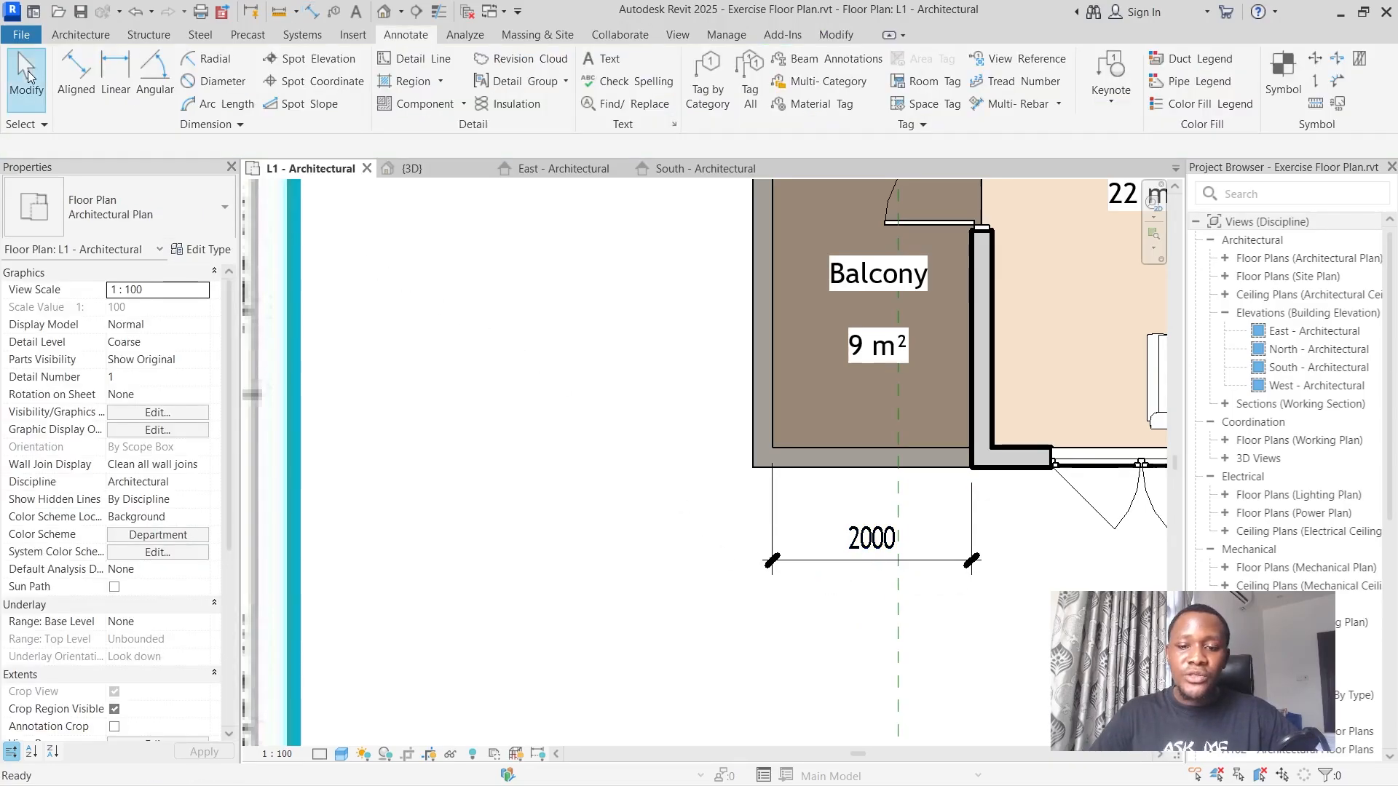
pyautogui.click(844, 561)
pyautogui.click(871, 539)
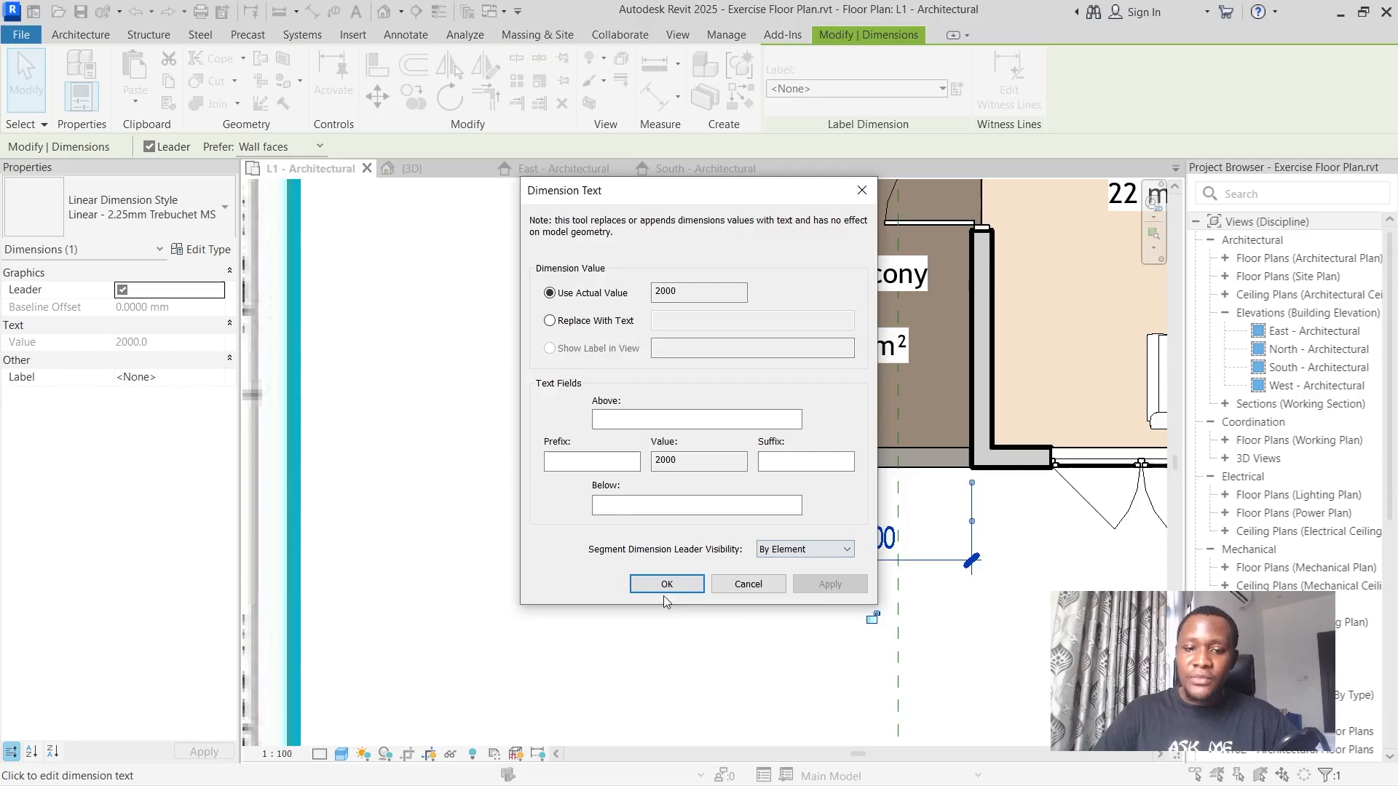
pyautogui.click(769, 583)
pyautogui.click(665, 593)
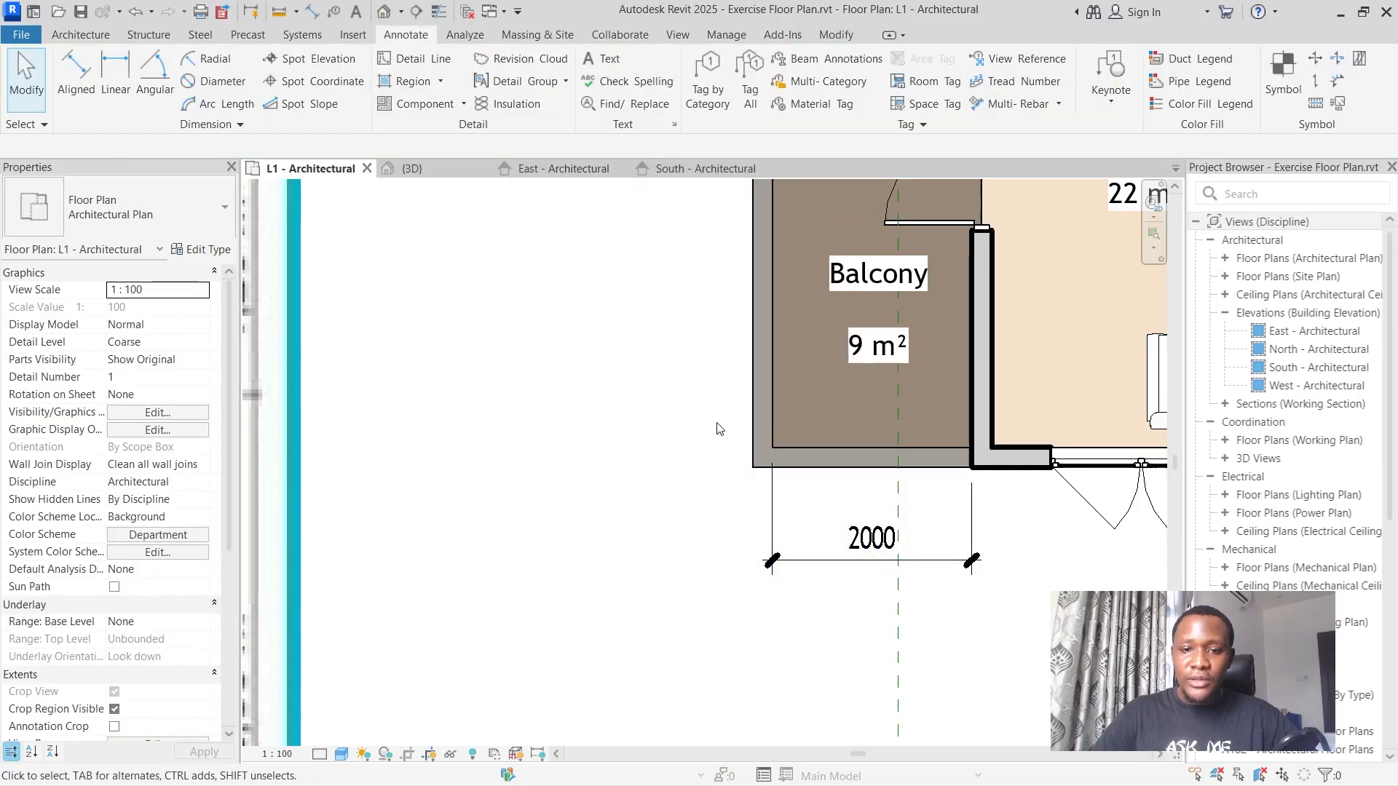
# Move the balcony's outer wall by setting its dimension to the living room wall to 2100 mm, and clear the selection.
pyautogui.click(750, 295)
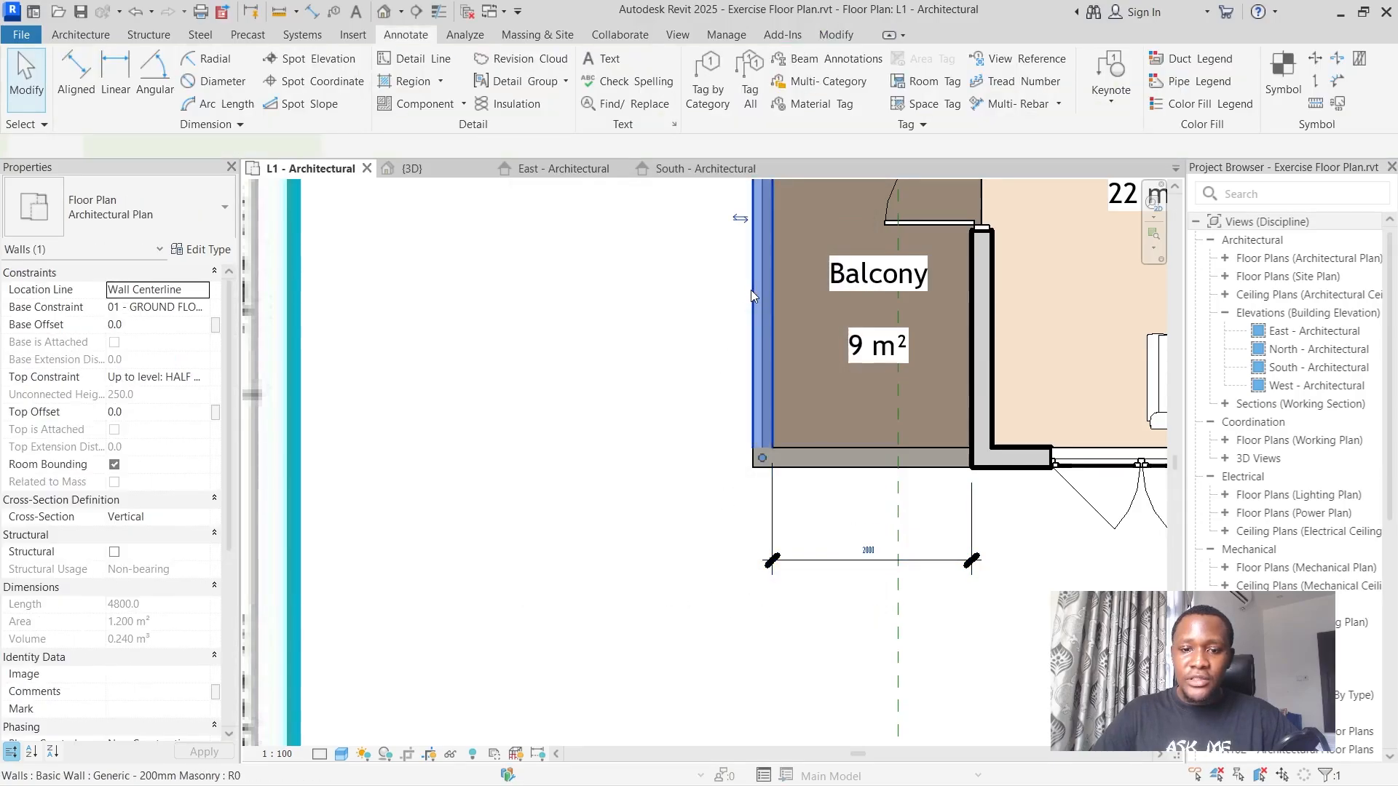
pyautogui.scroll(4, 871, 567)
pyautogui.click(871, 564)
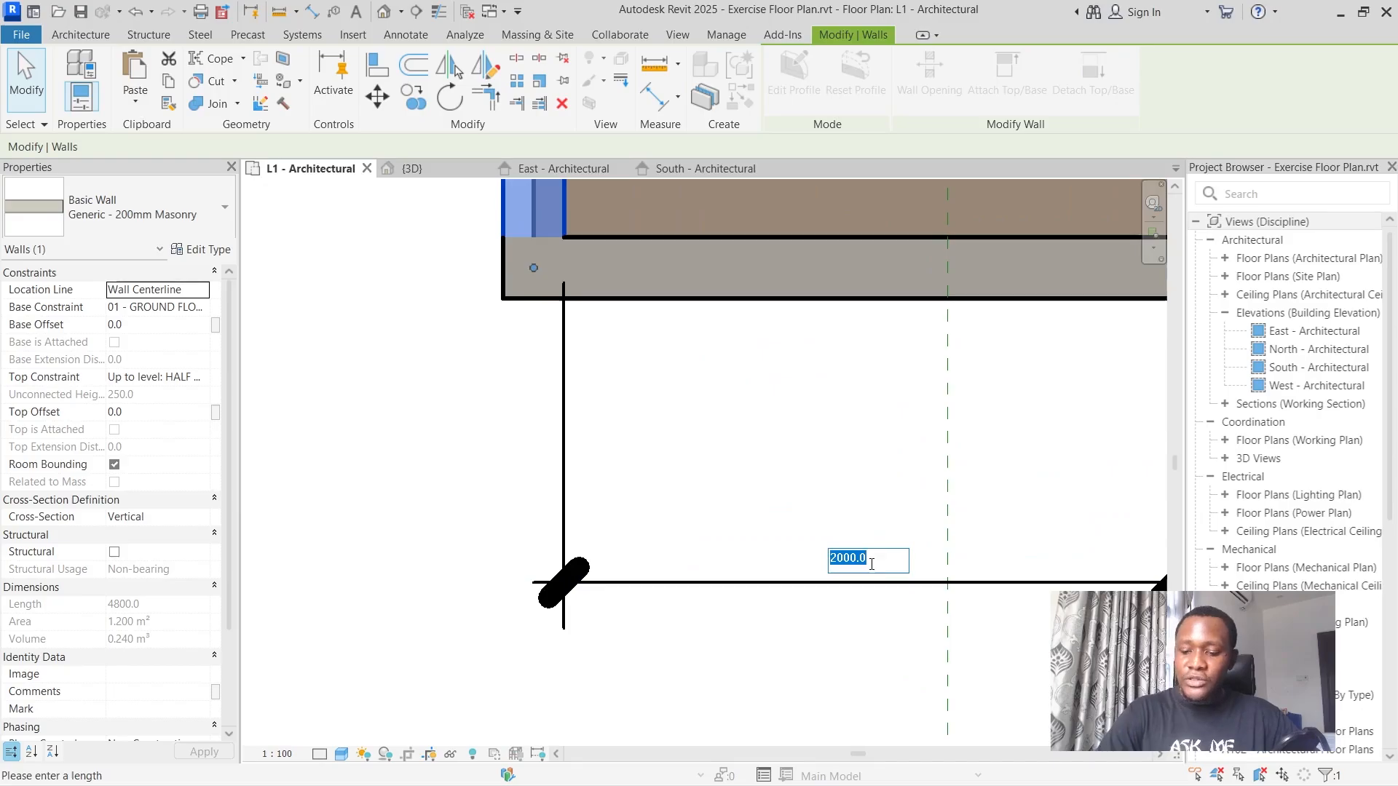
pyautogui.write('2100')
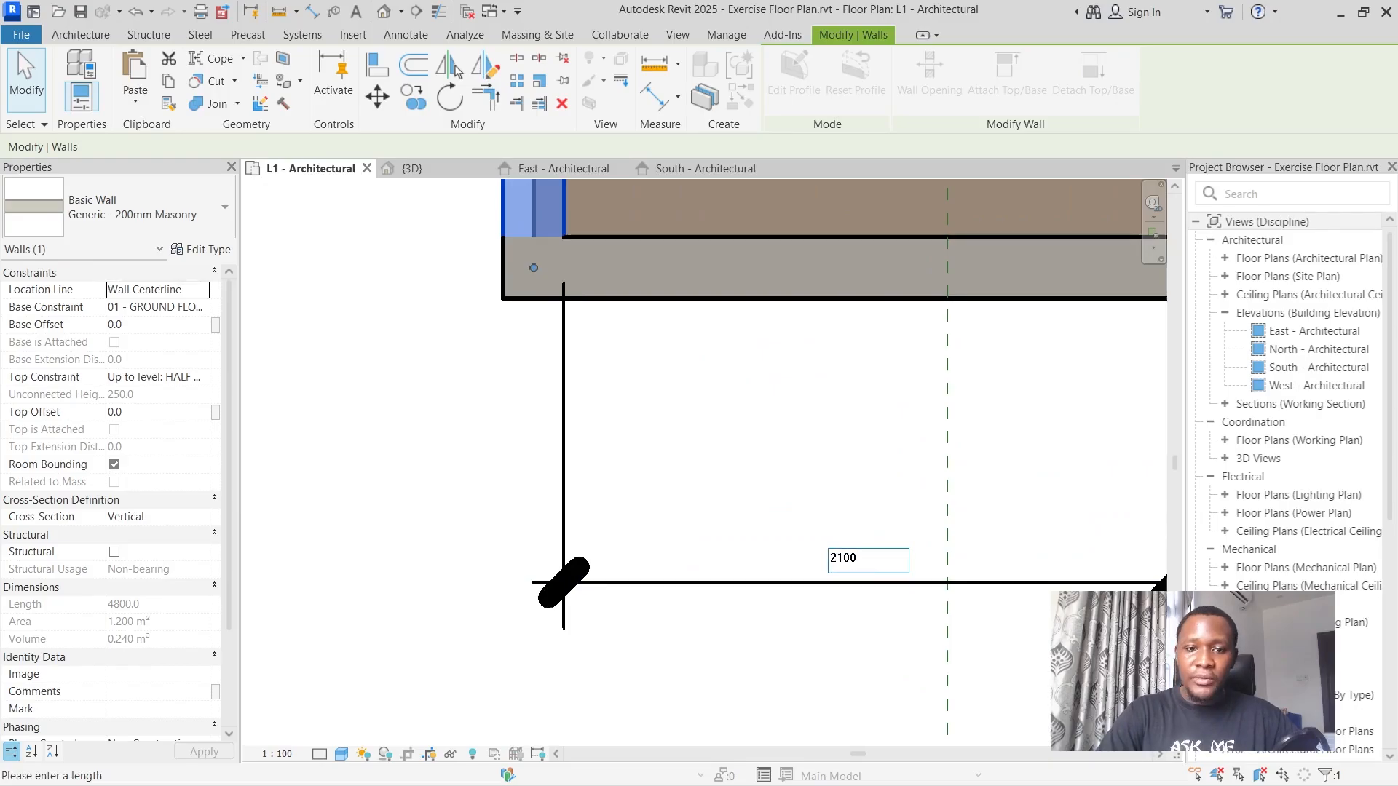
pyautogui.press('Return')
pyautogui.press('Escape')
# Compare the dimensioned balcony with the dimensions on the reference floor plan image.
pyautogui.scroll(4, 767, 484)
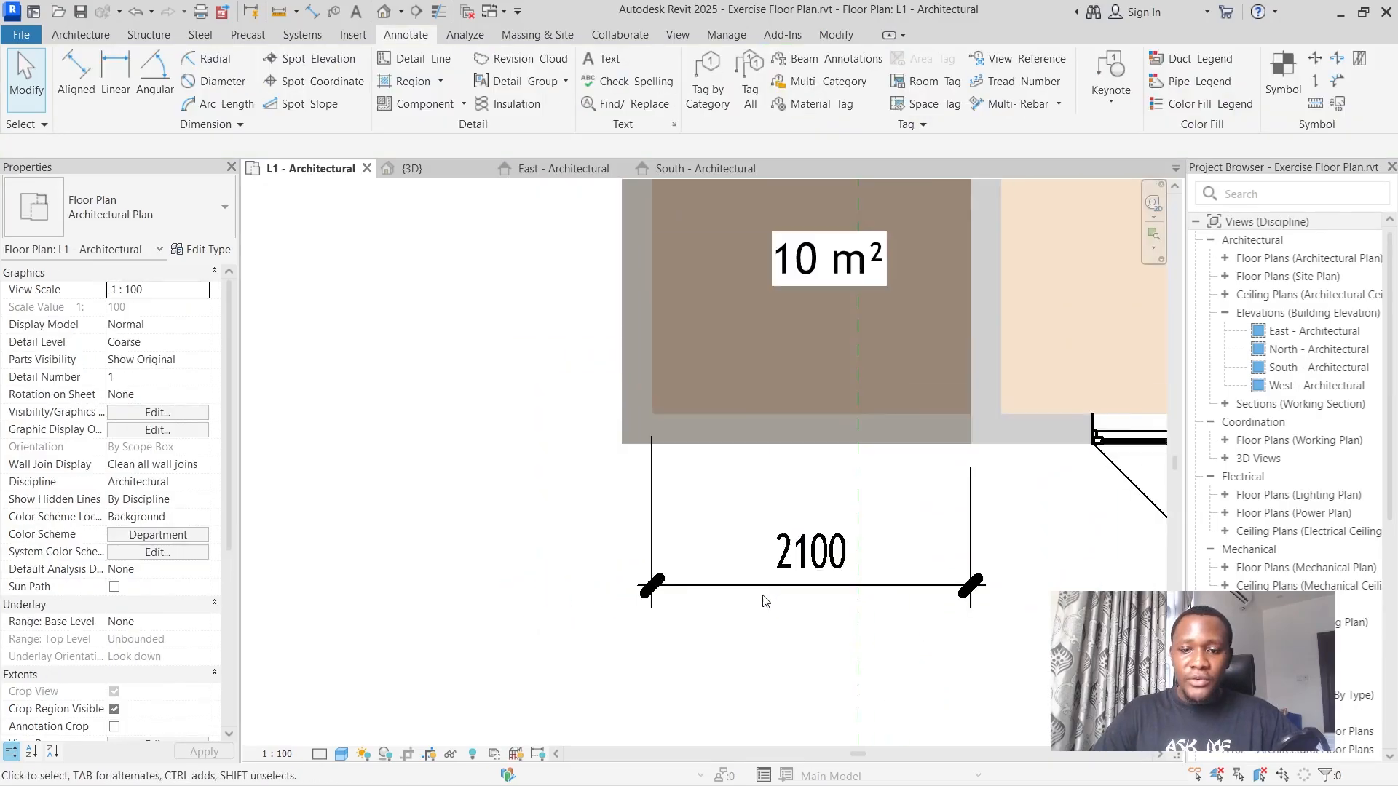
pyautogui.scroll(-3, 764, 600)
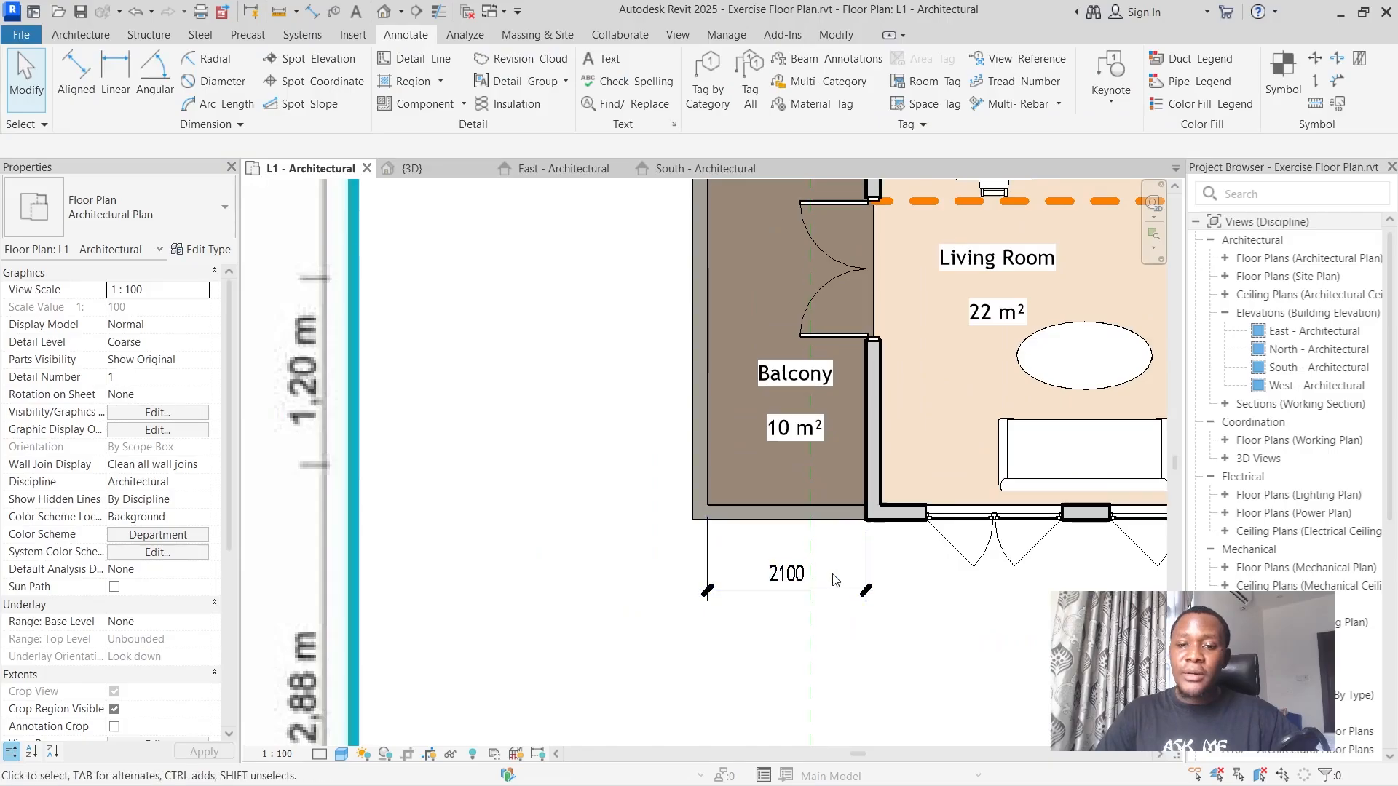
pyautogui.scroll(-2, 731, 527)
pyautogui.scroll(-4, 818, 469)
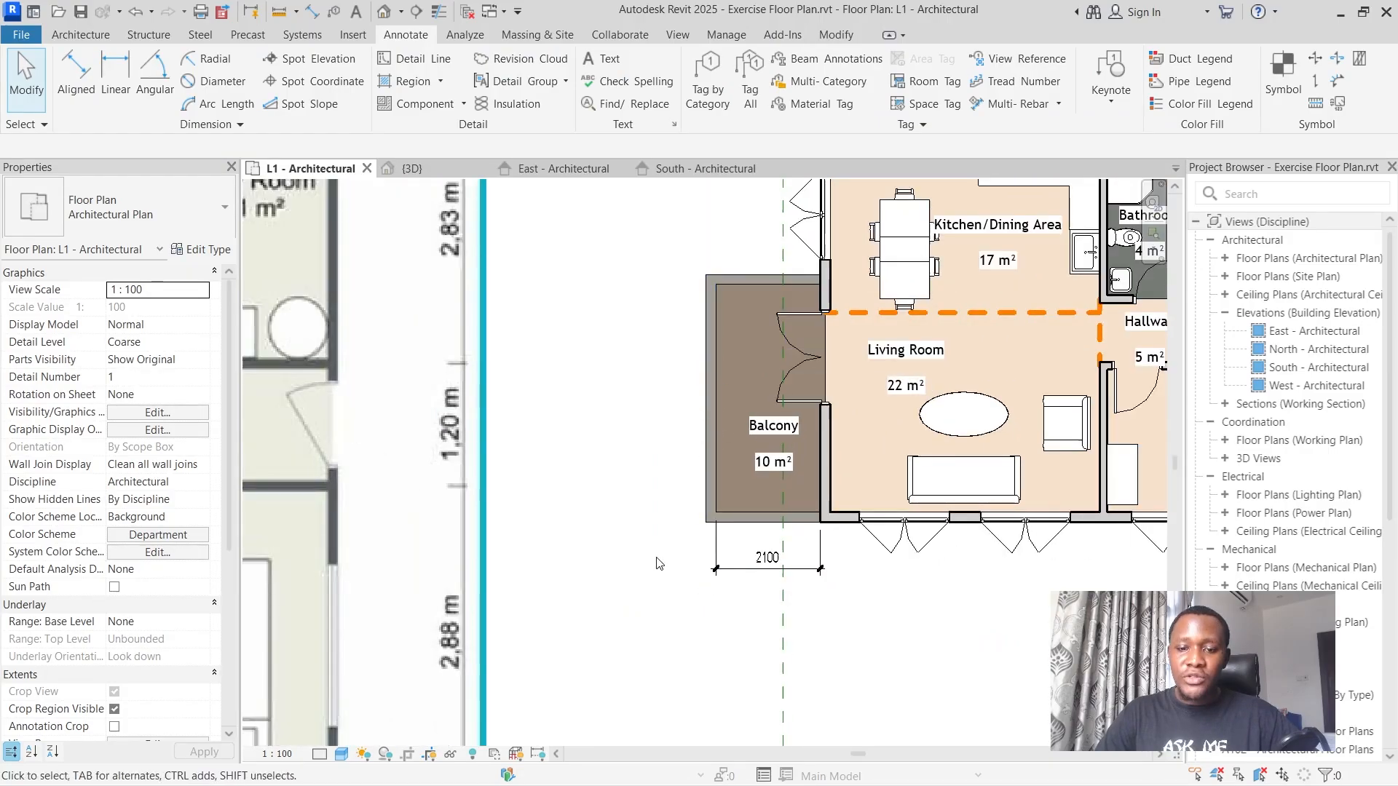
pyautogui.scroll(-1, 843, 588)
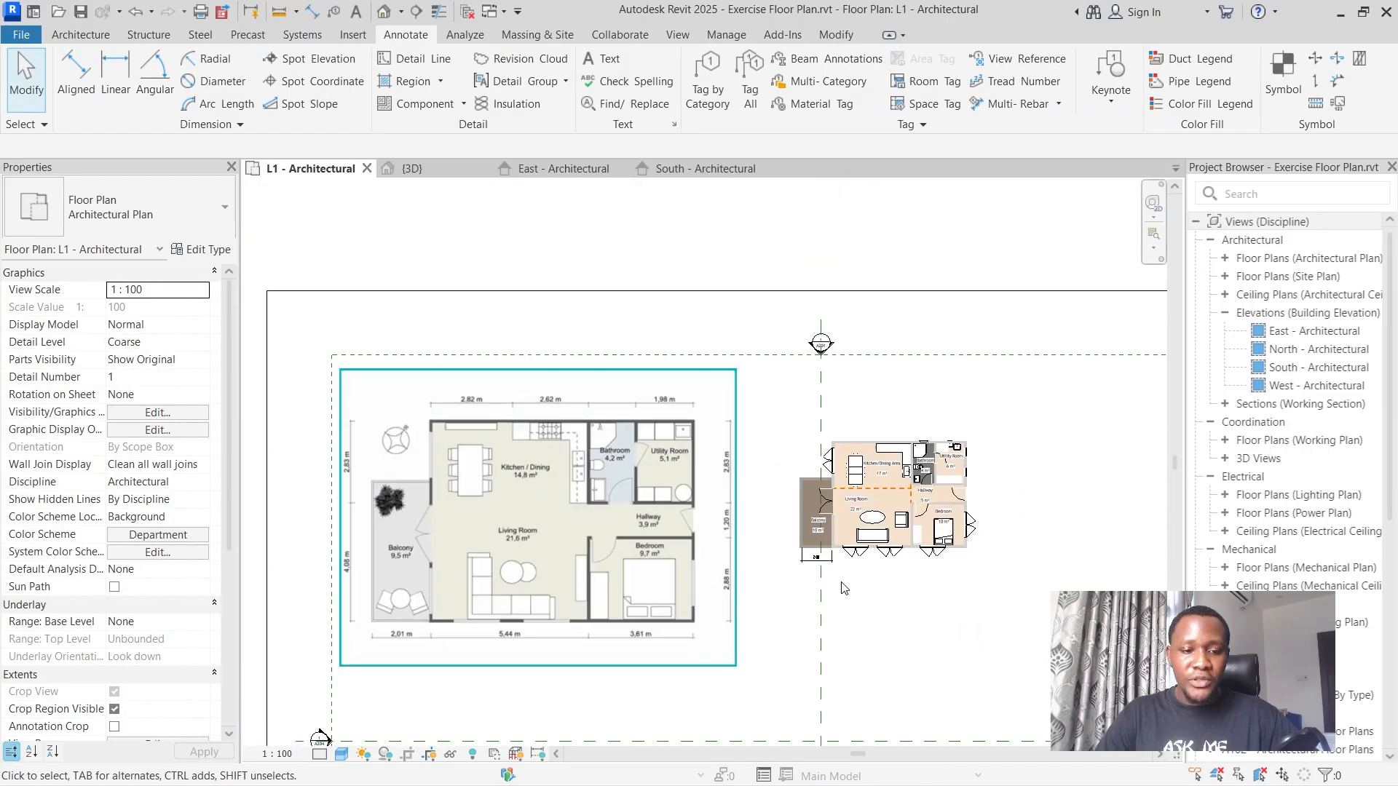
pyautogui.scroll(1, 483, 653)
pyautogui.scroll(-2, 482, 658)
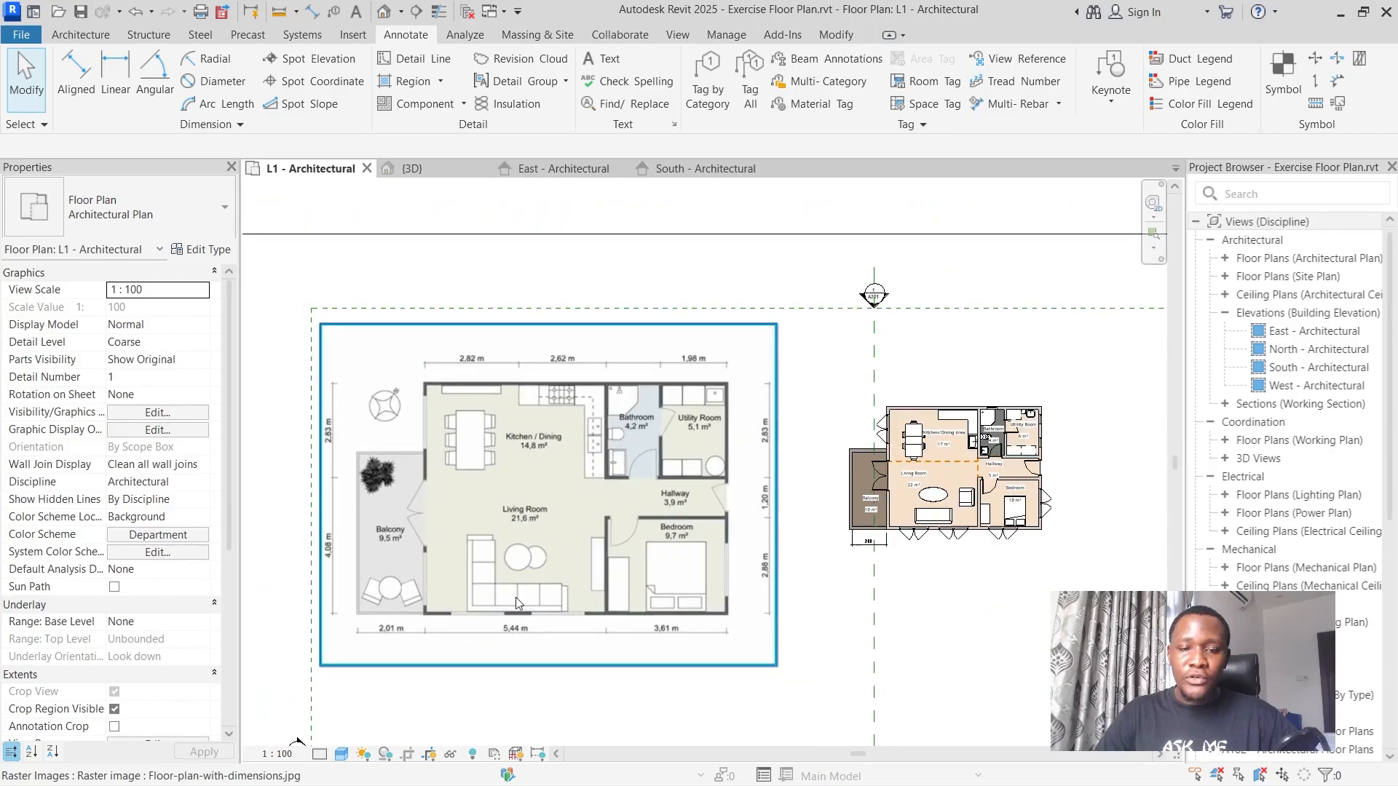
# Try to dimension the living room's width from its balcony wall's inner face to the bedroom-side face of the partition, and undo it.
pyautogui.click(75, 73)
pyautogui.scroll(2, 1004, 627)
pyautogui.scroll(2, 1005, 628)
pyautogui.click(737, 342)
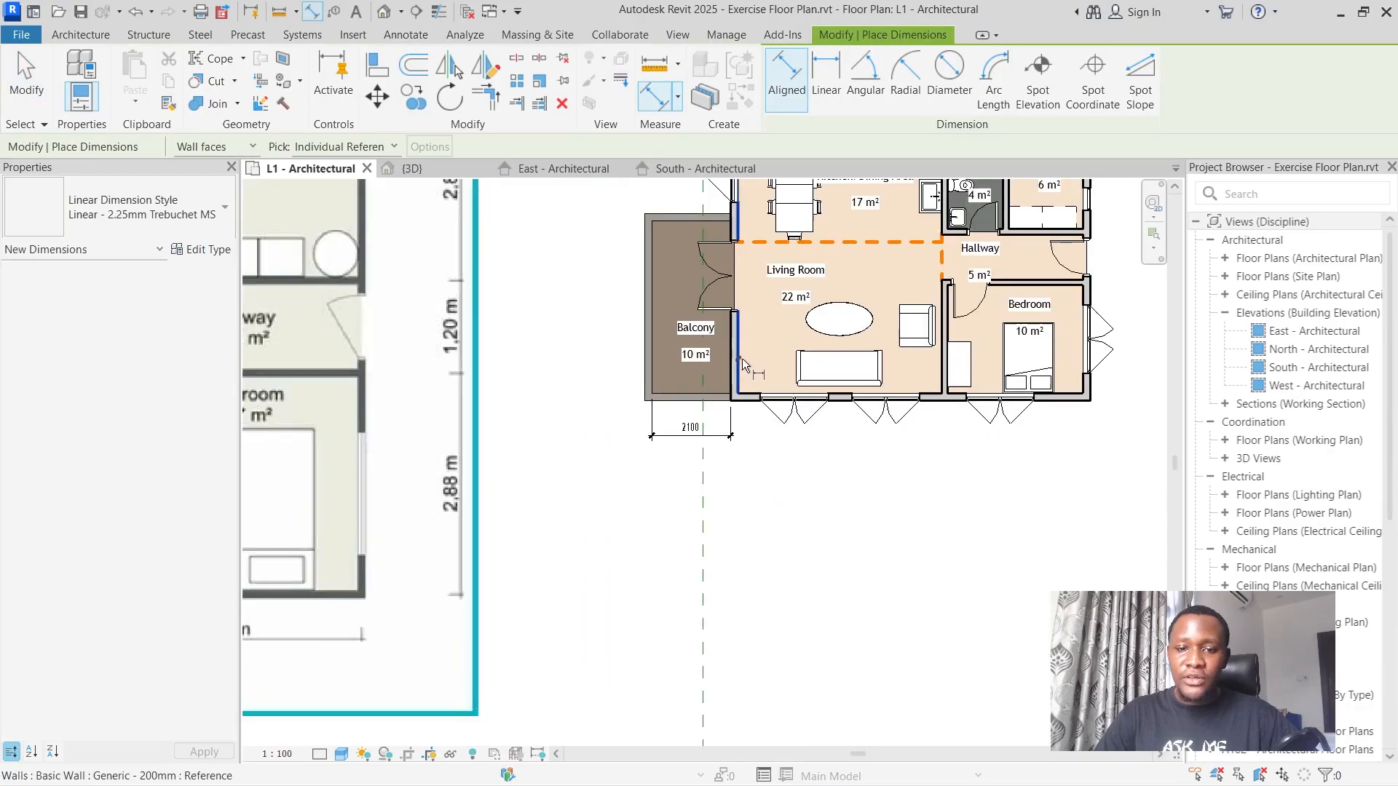
pyautogui.click(941, 372)
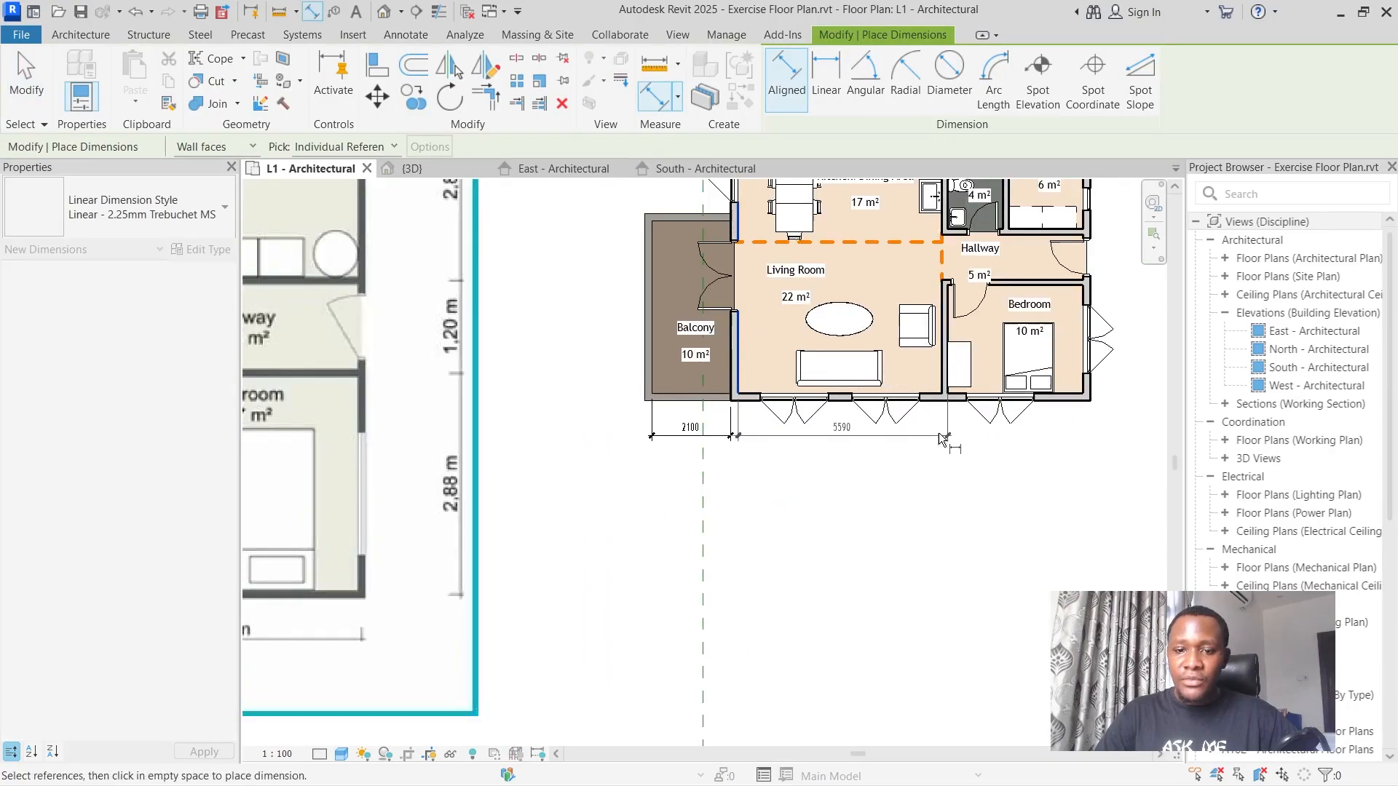
pyautogui.click(940, 435)
pyautogui.scroll(3, 940, 495)
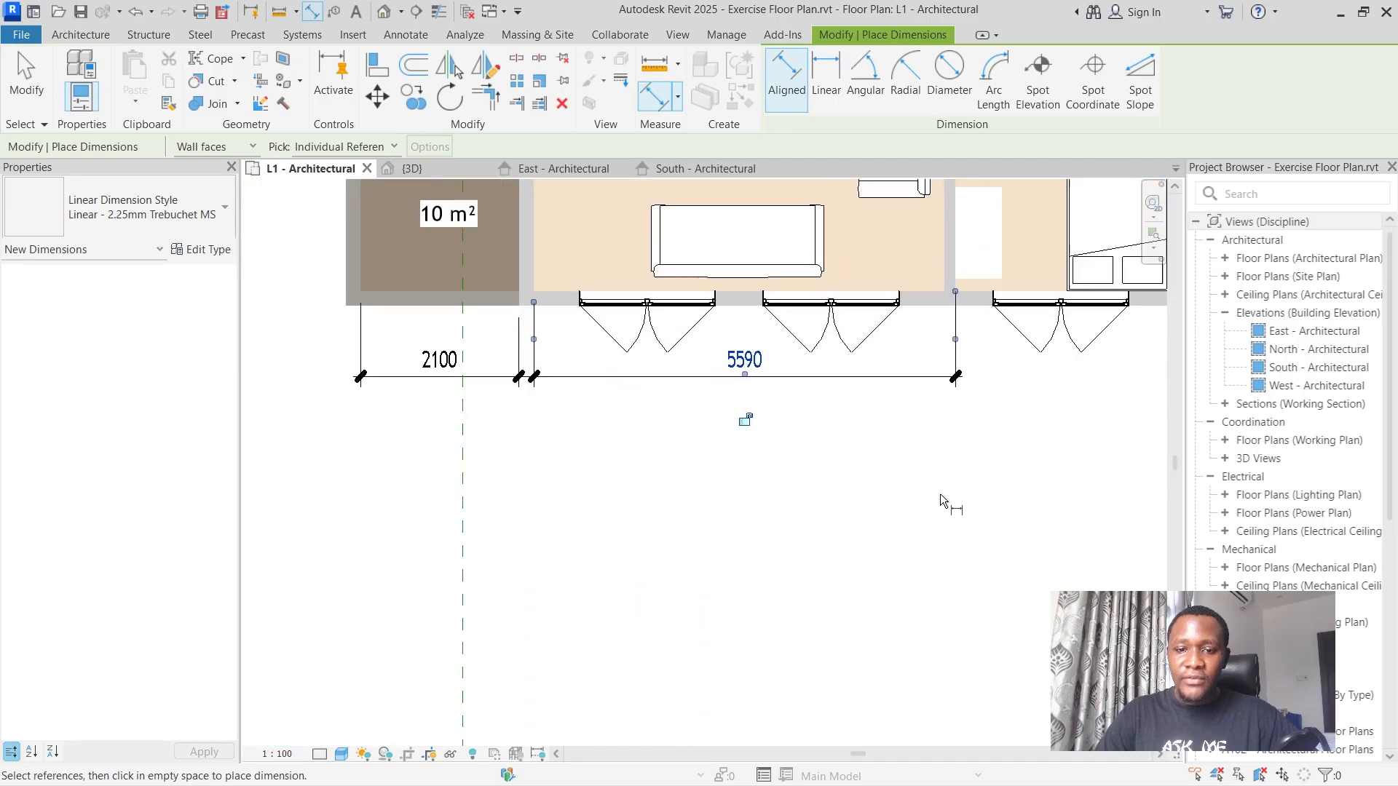
pyautogui.scroll(-5, 940, 494)
pyautogui.scroll(-1, 931, 488)
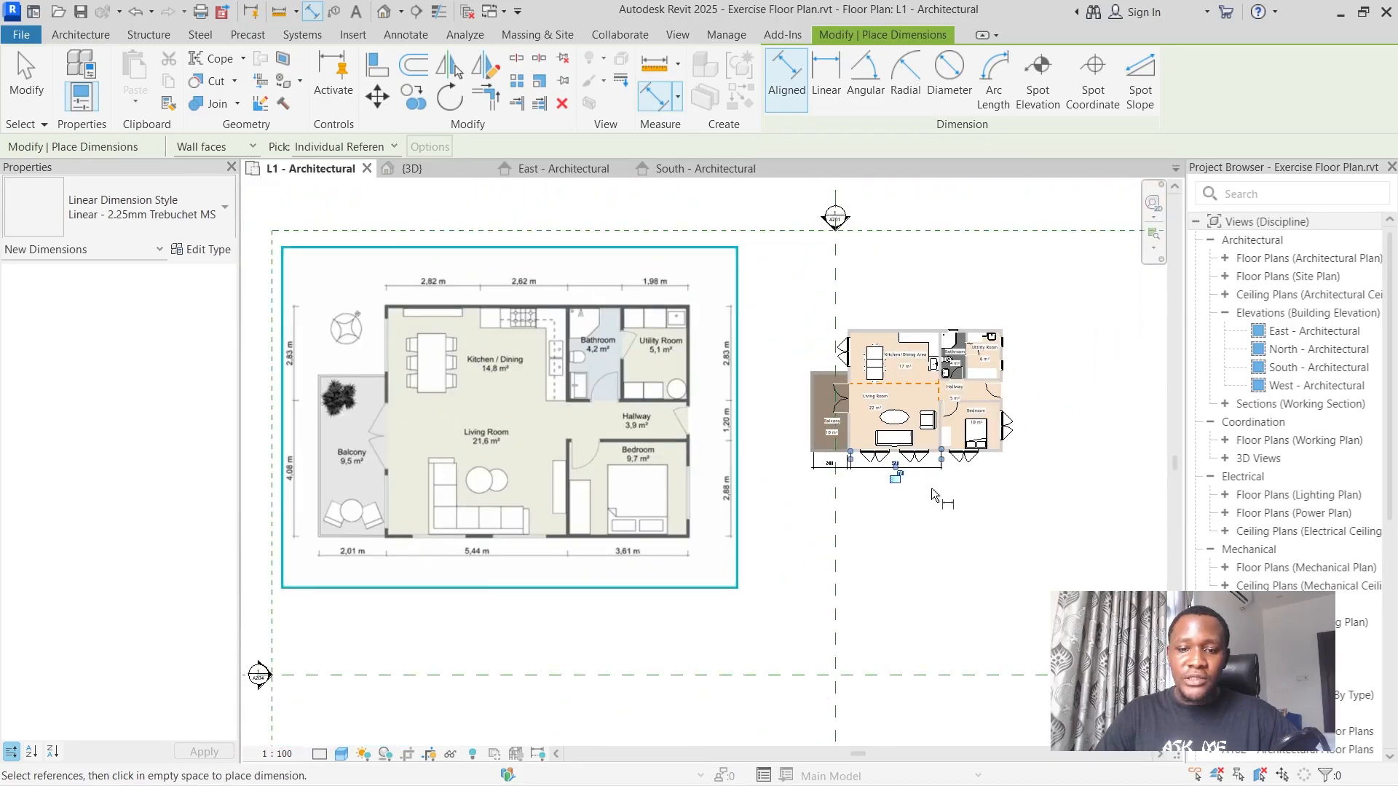
pyautogui.scroll(4, 932, 488)
pyautogui.scroll(5, 1029, 535)
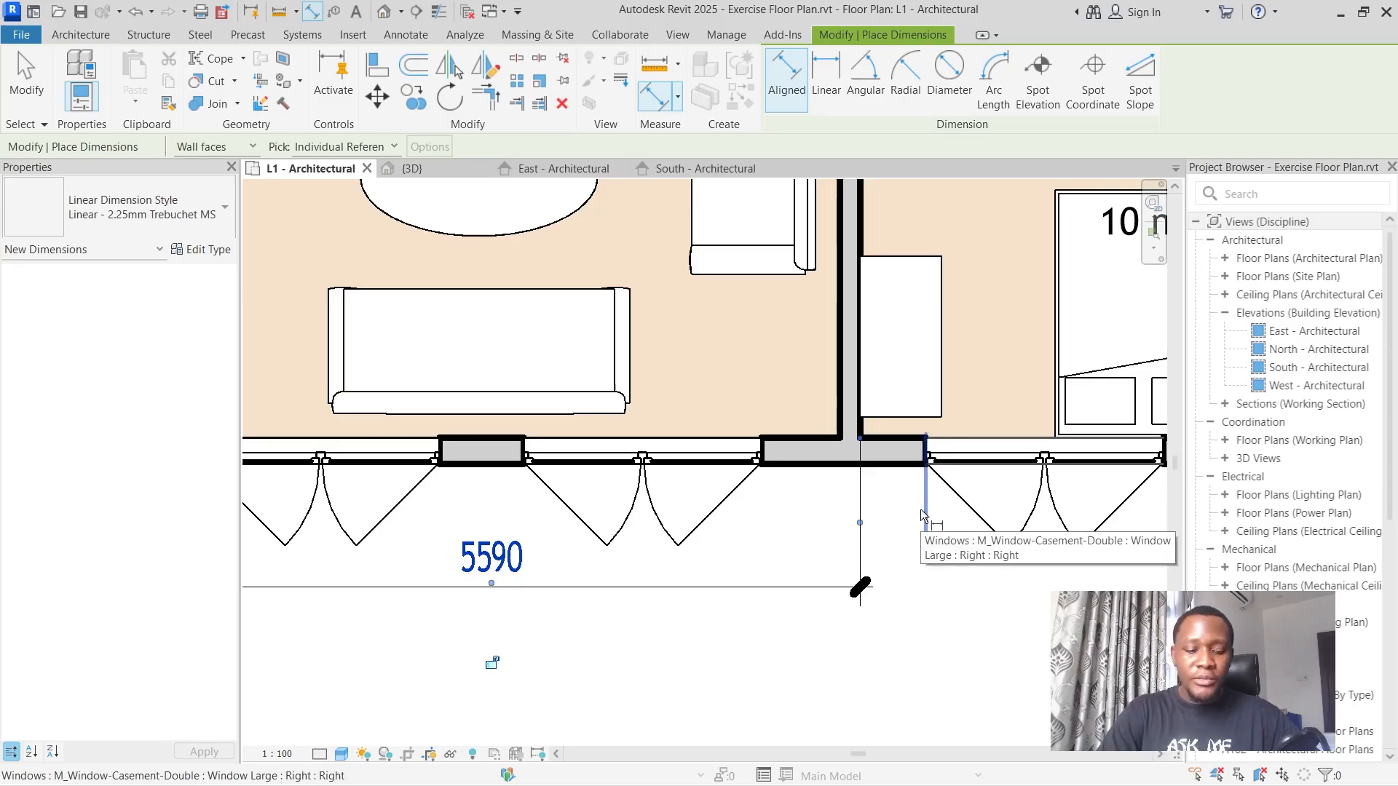
pyautogui.scroll(-5, 920, 508)
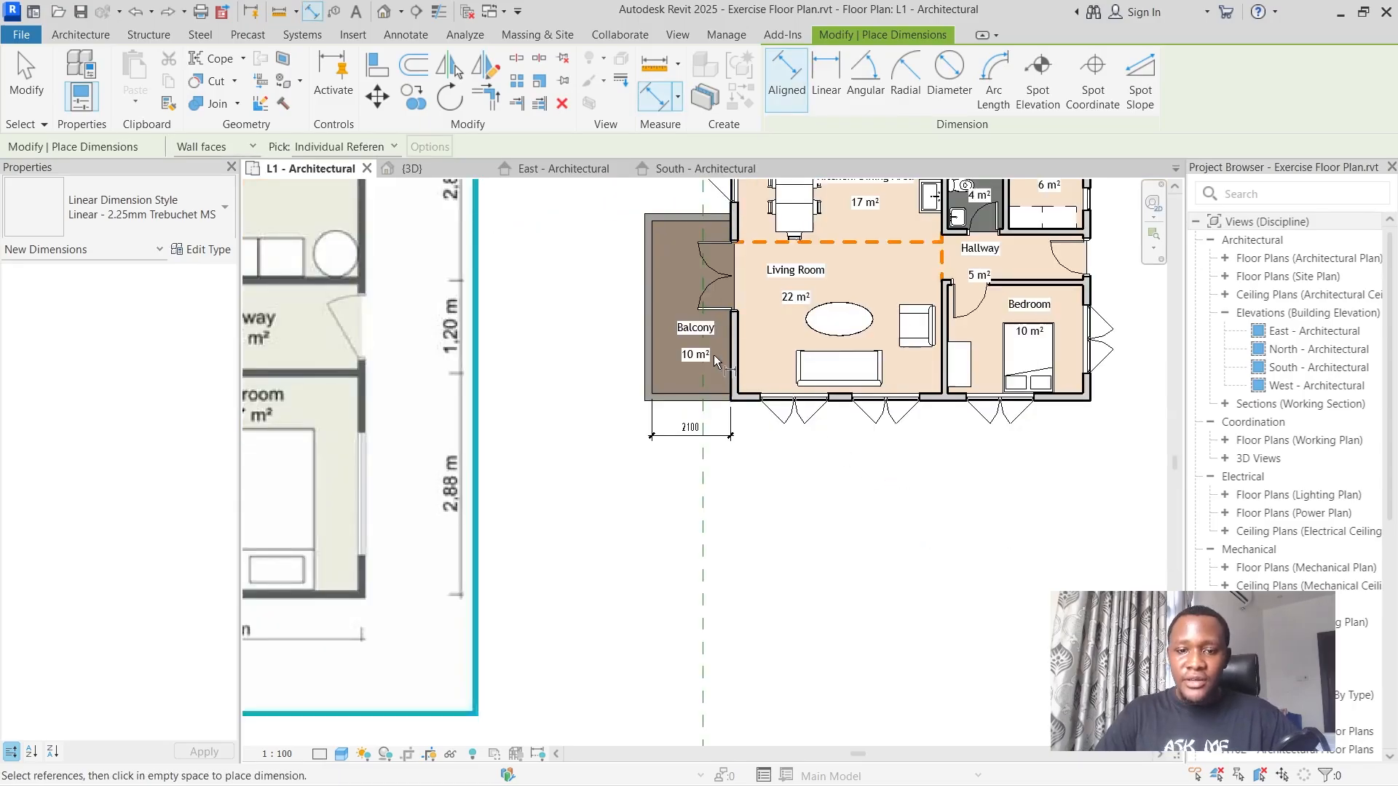
# Dimension the living room's width between its walls' inner faces, in line with the balcony dimension below the plan.
pyautogui.scroll(4, 923, 385)
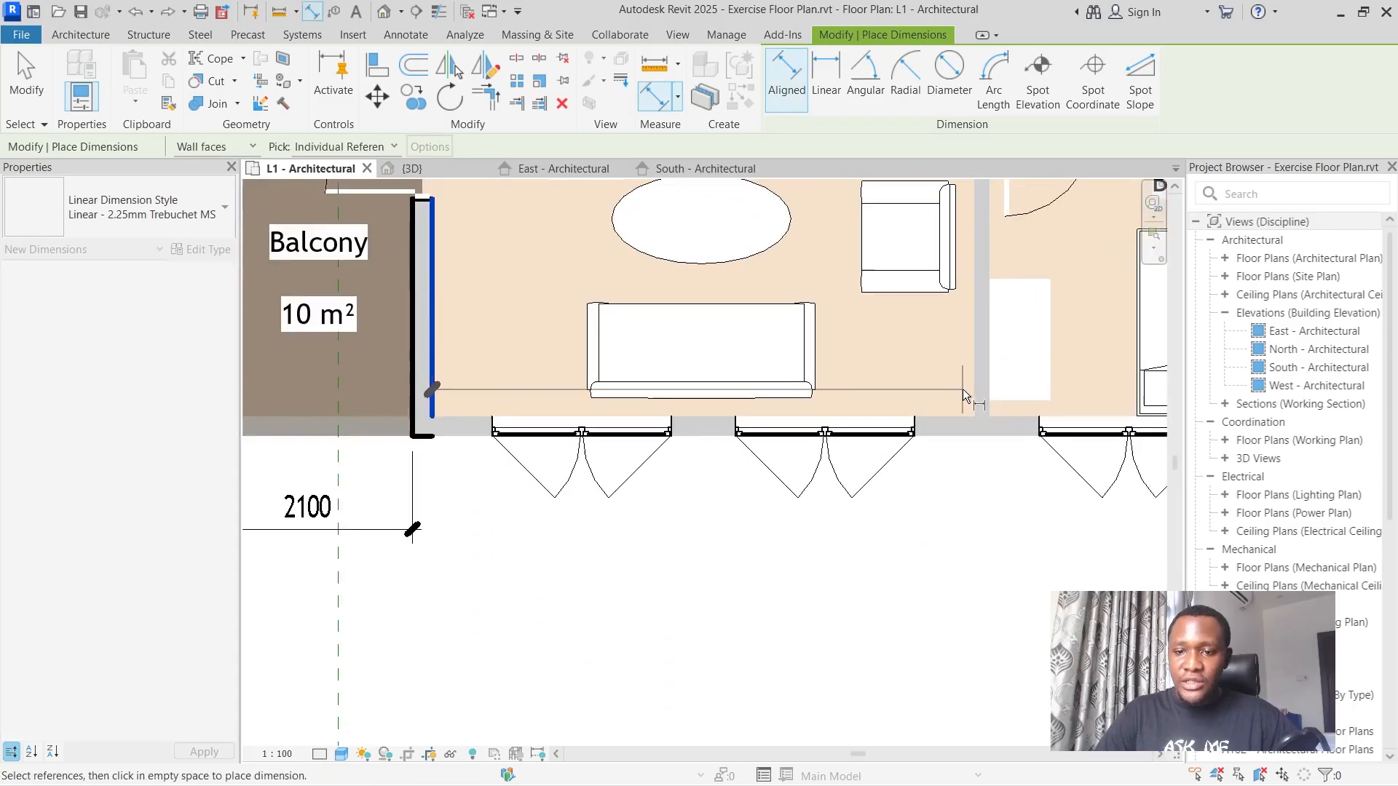
pyautogui.click(971, 386)
pyautogui.click(974, 505)
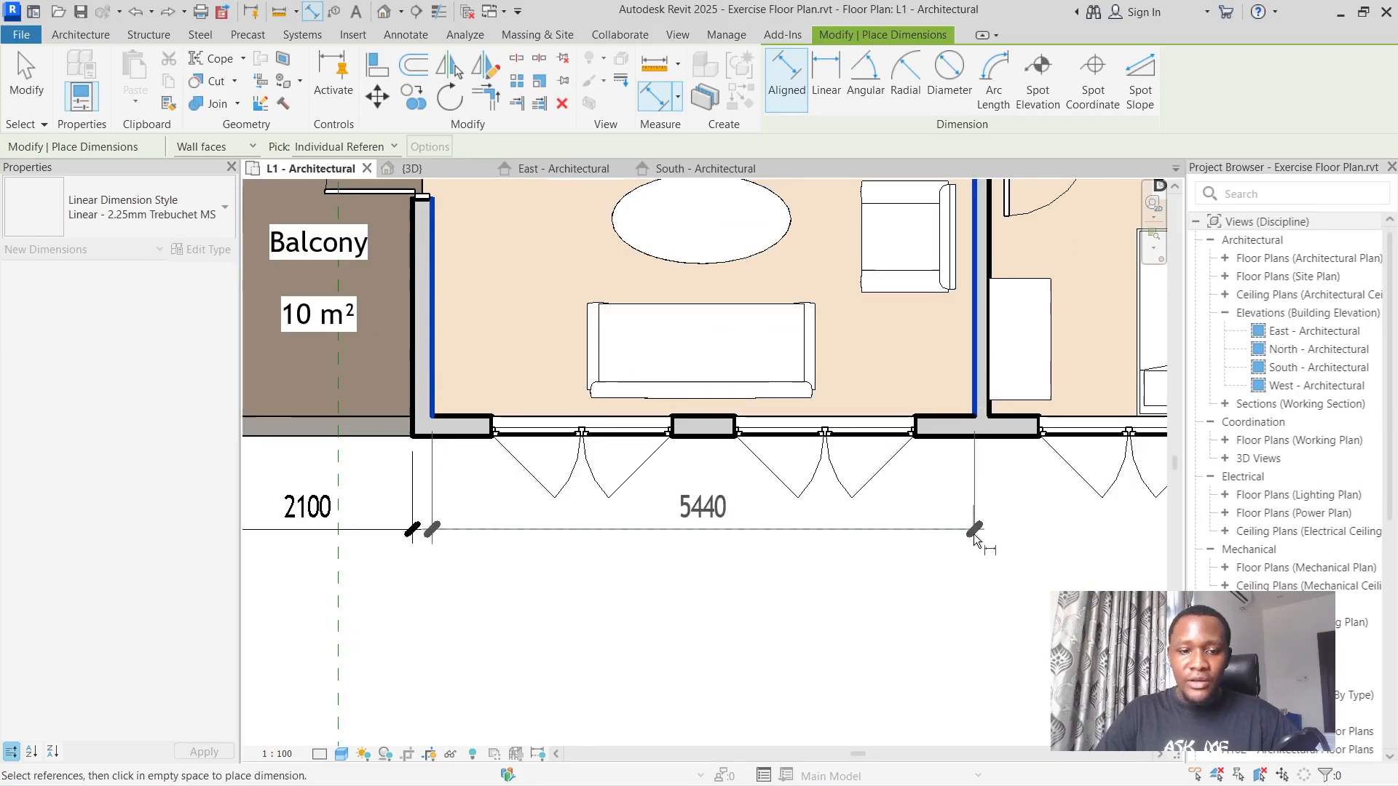
# Dimension the bedroom's width from the partition's bedroom-side face to the outer wall's inner face, in line with the living room dimension.
pyautogui.scroll(-5, 973, 503)
pyautogui.scroll(3, 974, 450)
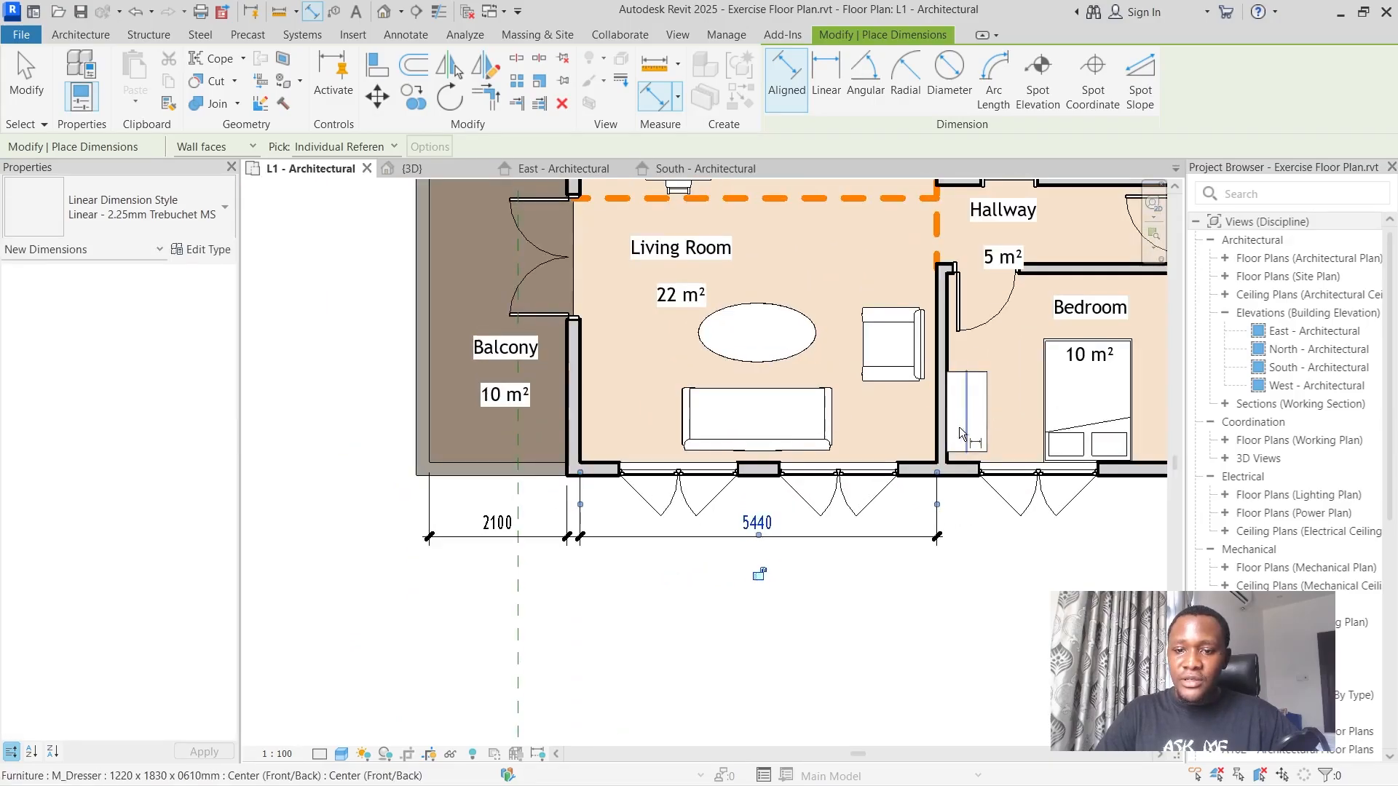
pyautogui.scroll(4, 956, 463)
pyautogui.click(946, 437)
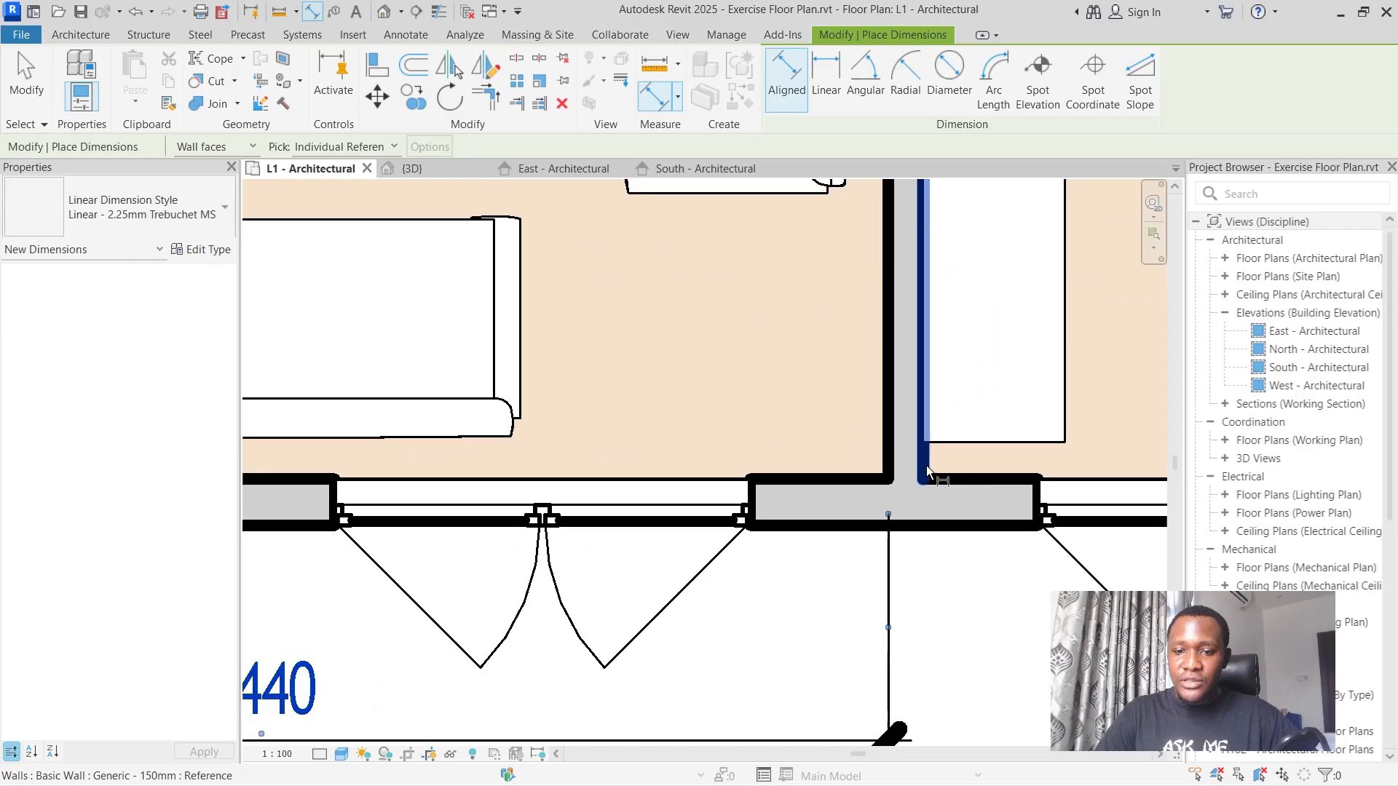
pyautogui.scroll(-5, 923, 551)
pyautogui.scroll(3, 1149, 490)
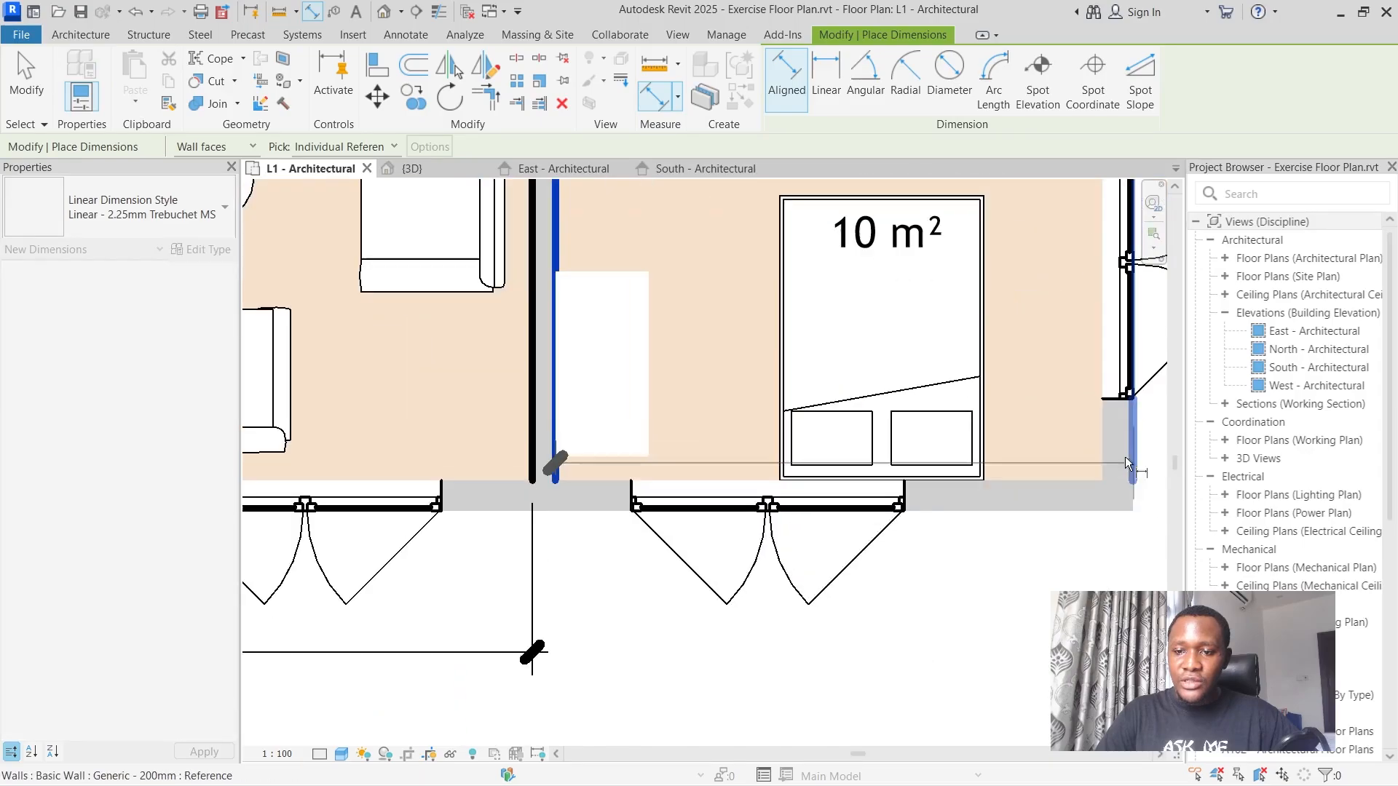
pyautogui.click(1101, 487)
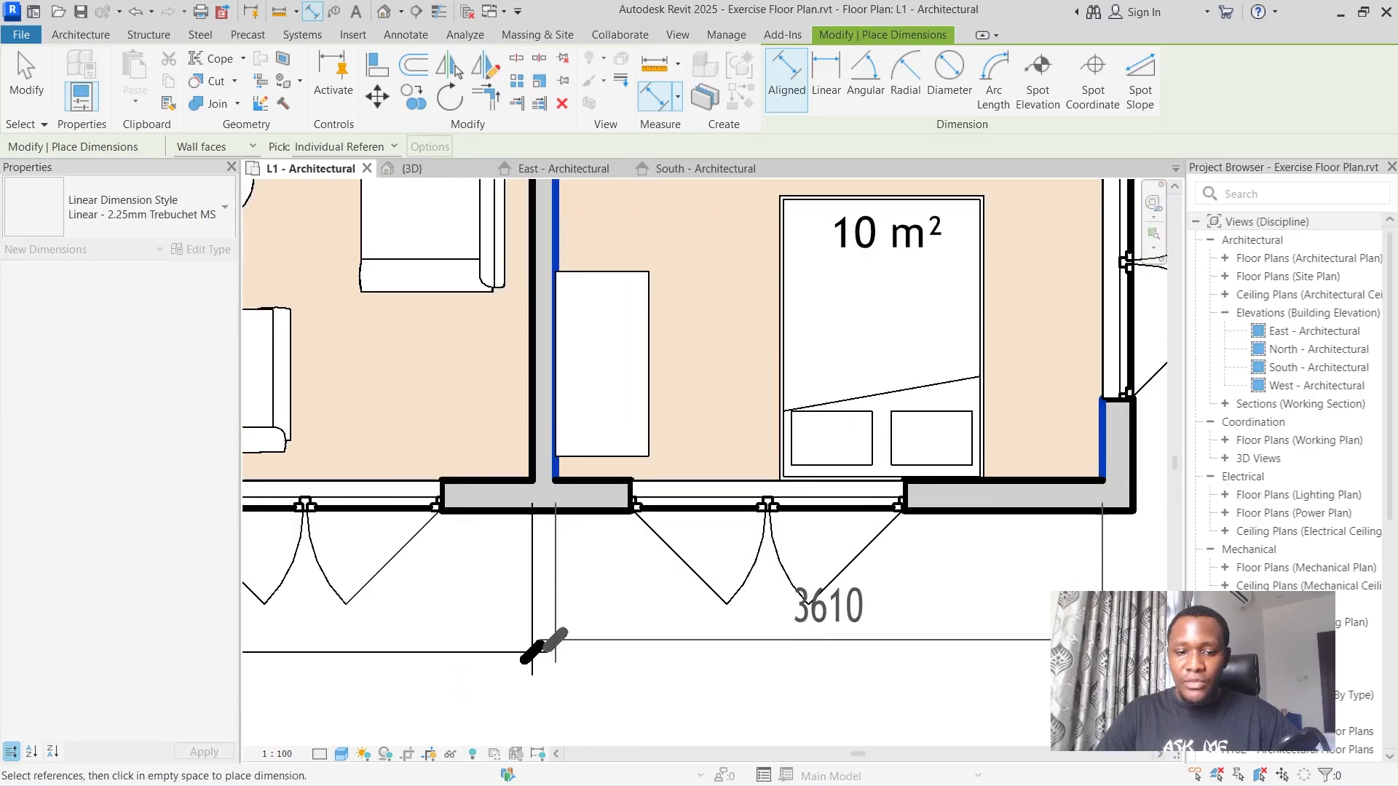
pyautogui.click(829, 652)
# Dimension the bedroom's depth between the inner faces of its window wall and hallway wall, placing it outside the bedroom's outer side wall.
pyautogui.scroll(-6, 1060, 626)
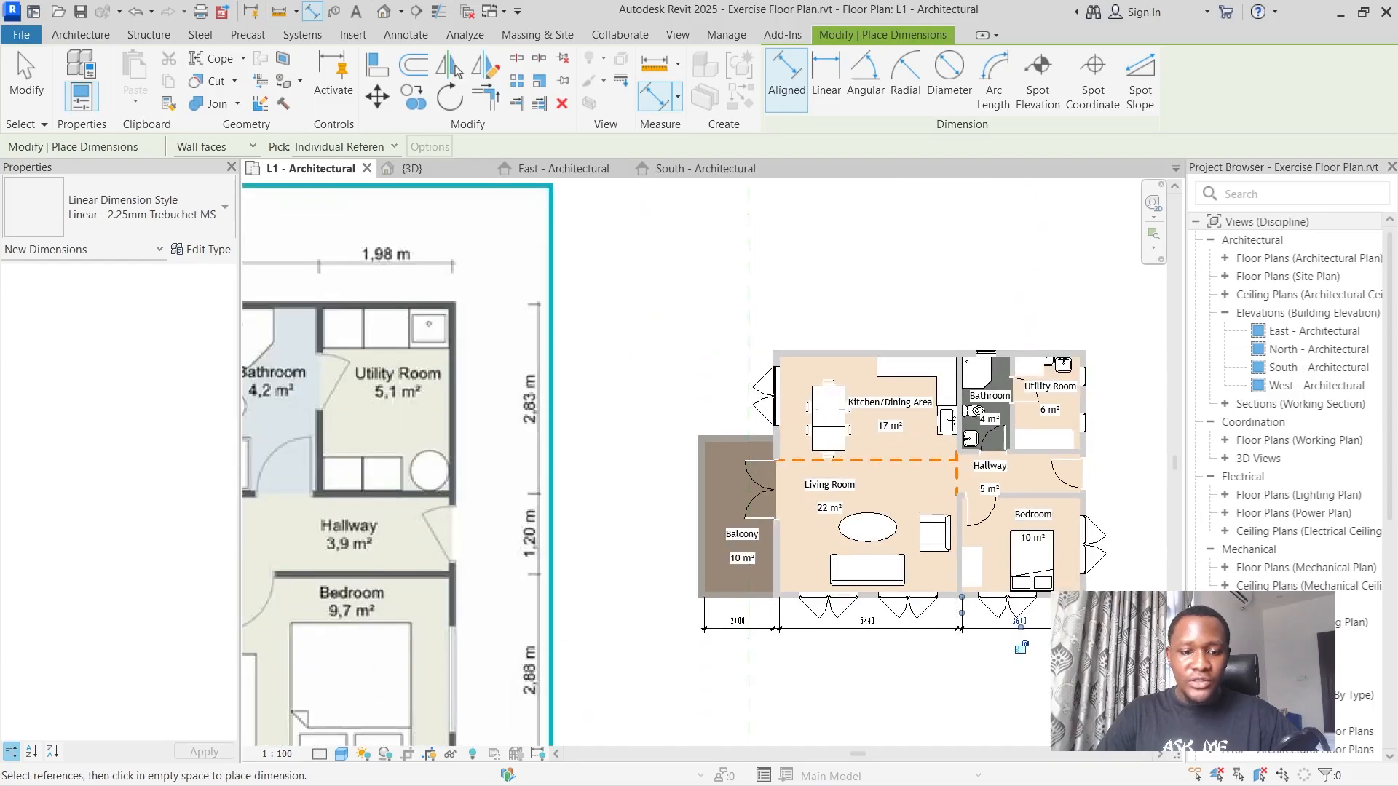
pyautogui.scroll(-2, 805, 517)
pyautogui.scroll(5, 783, 639)
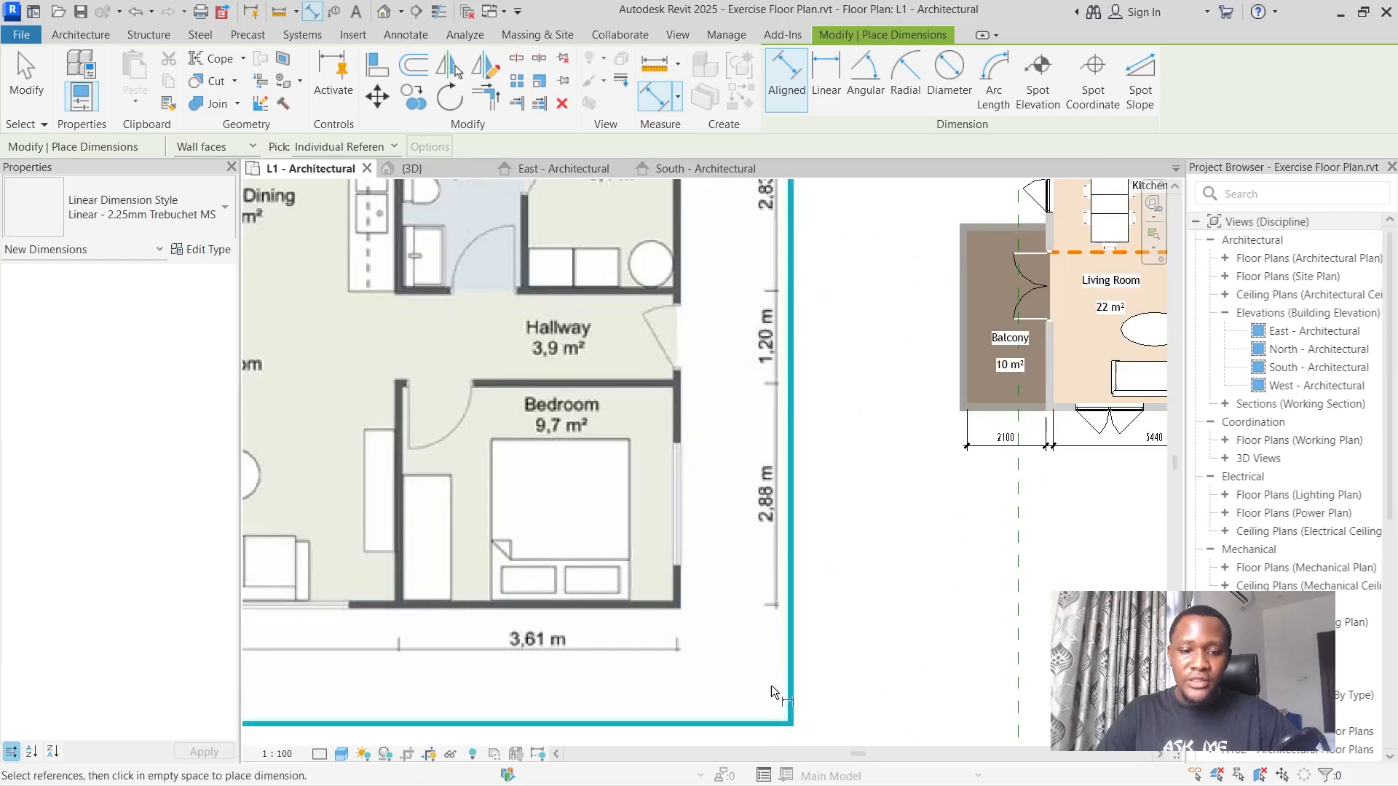
pyautogui.scroll(-6, 771, 685)
pyautogui.scroll(10, 944, 588)
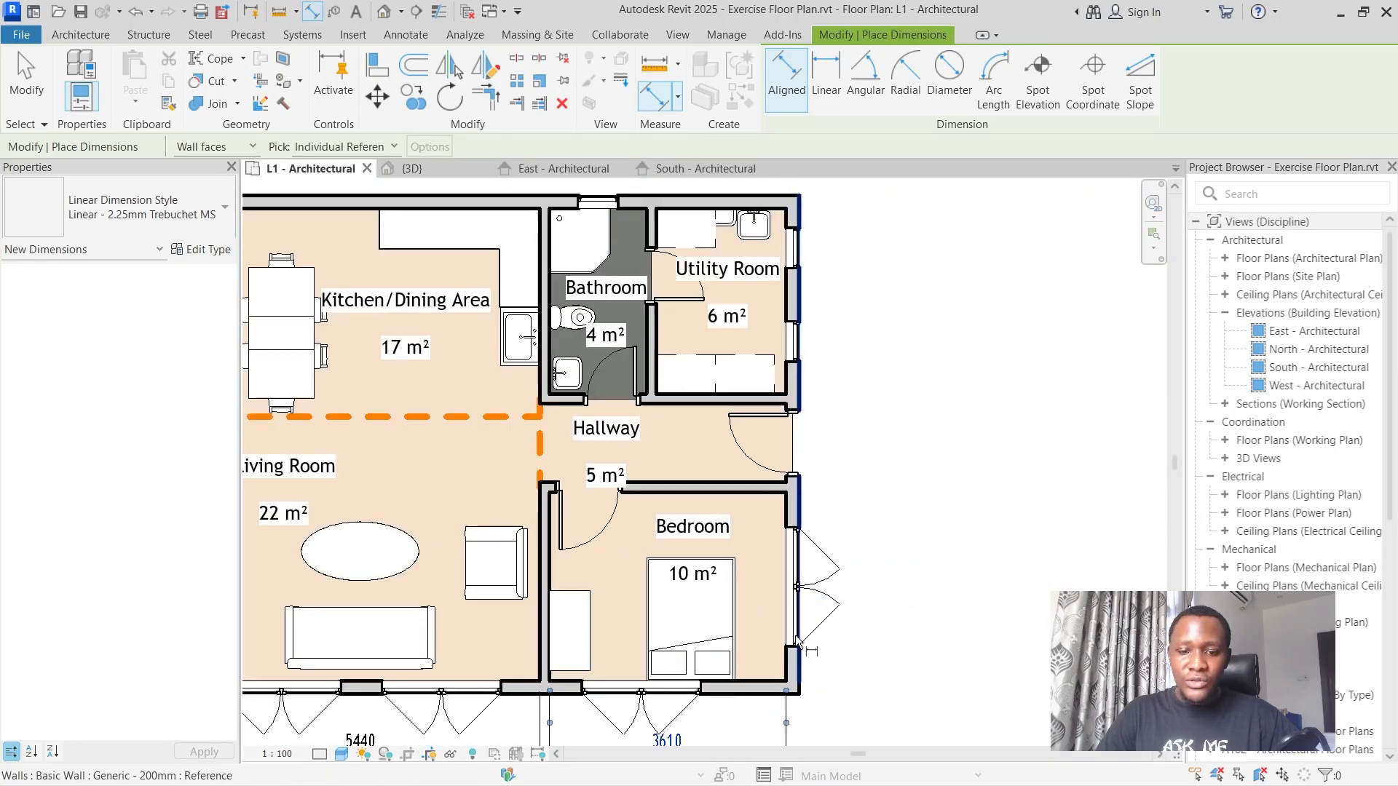
pyautogui.click(779, 639)
pyautogui.scroll(-3, 779, 638)
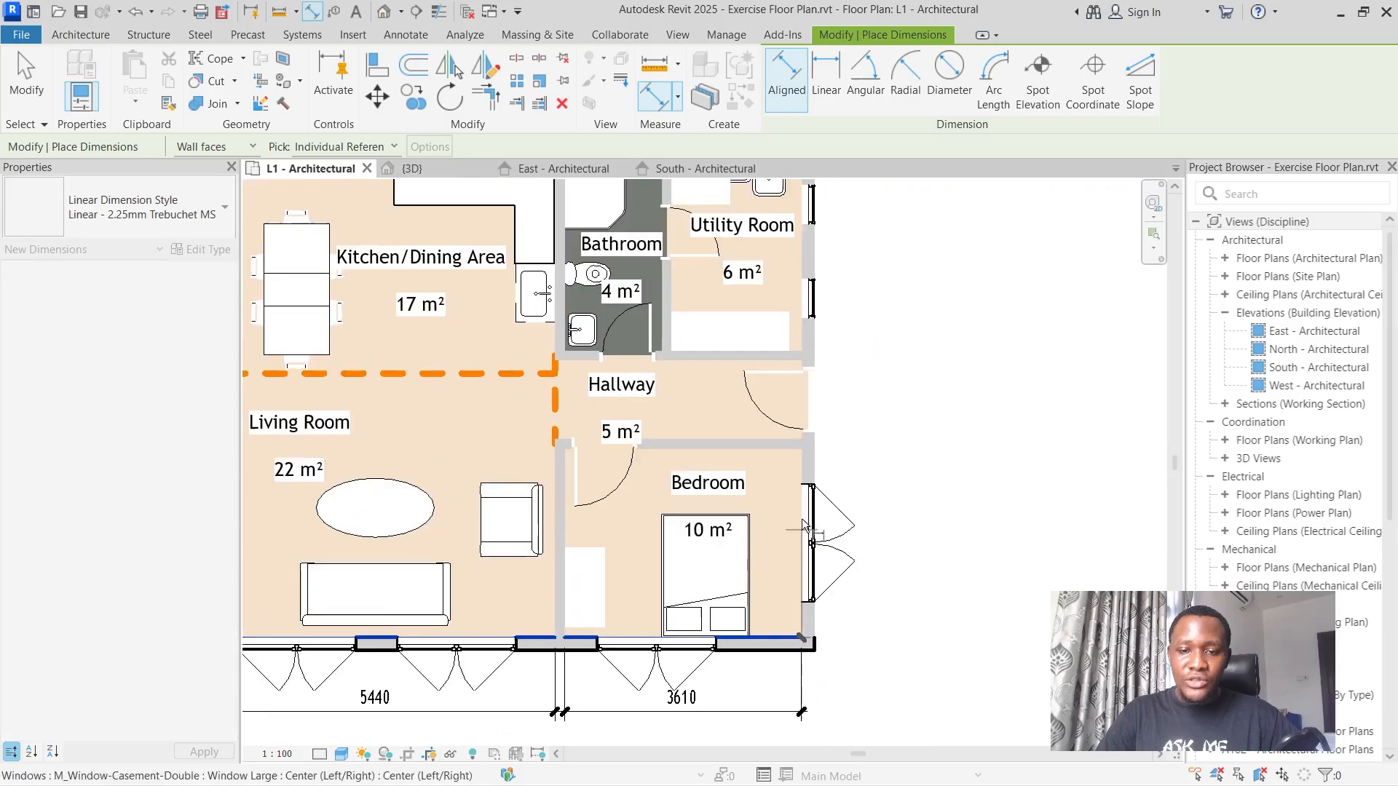
pyautogui.click(789, 453)
pyautogui.scroll(-2, 940, 449)
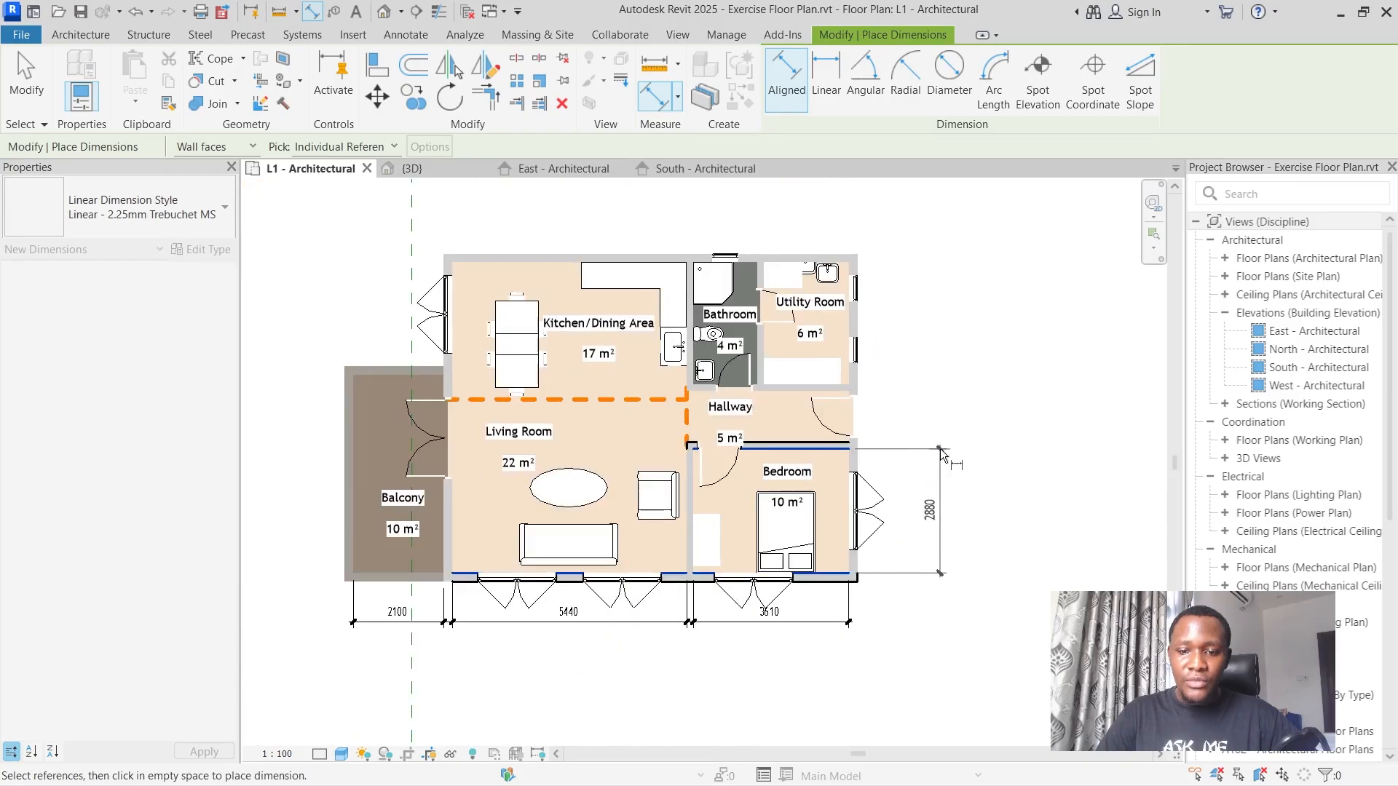
pyautogui.click(912, 458)
# Dimension the hallway's width between the facing sides of its two walls, in line with the bedroom depth dimension.
pyautogui.scroll(-5, 911, 404)
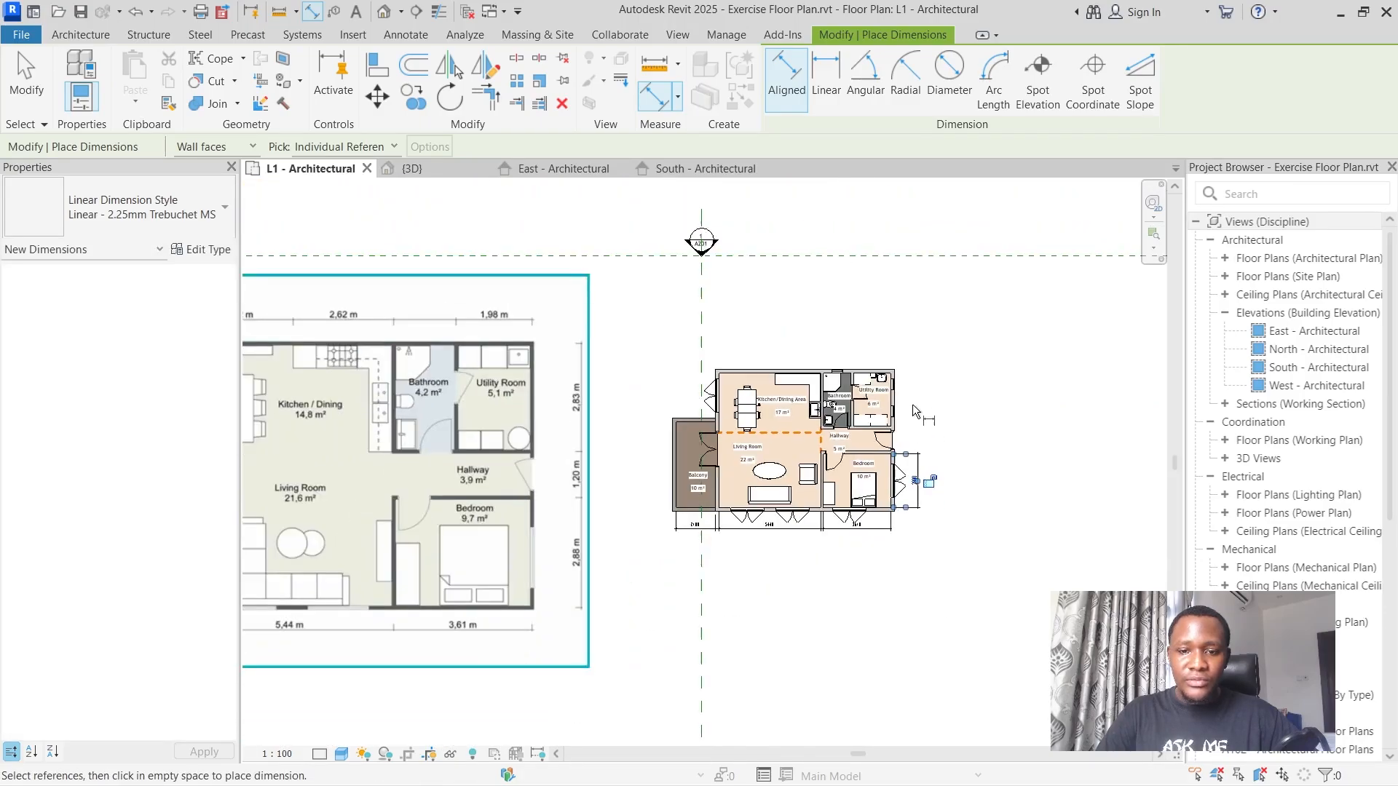
pyautogui.scroll(8, 840, 399)
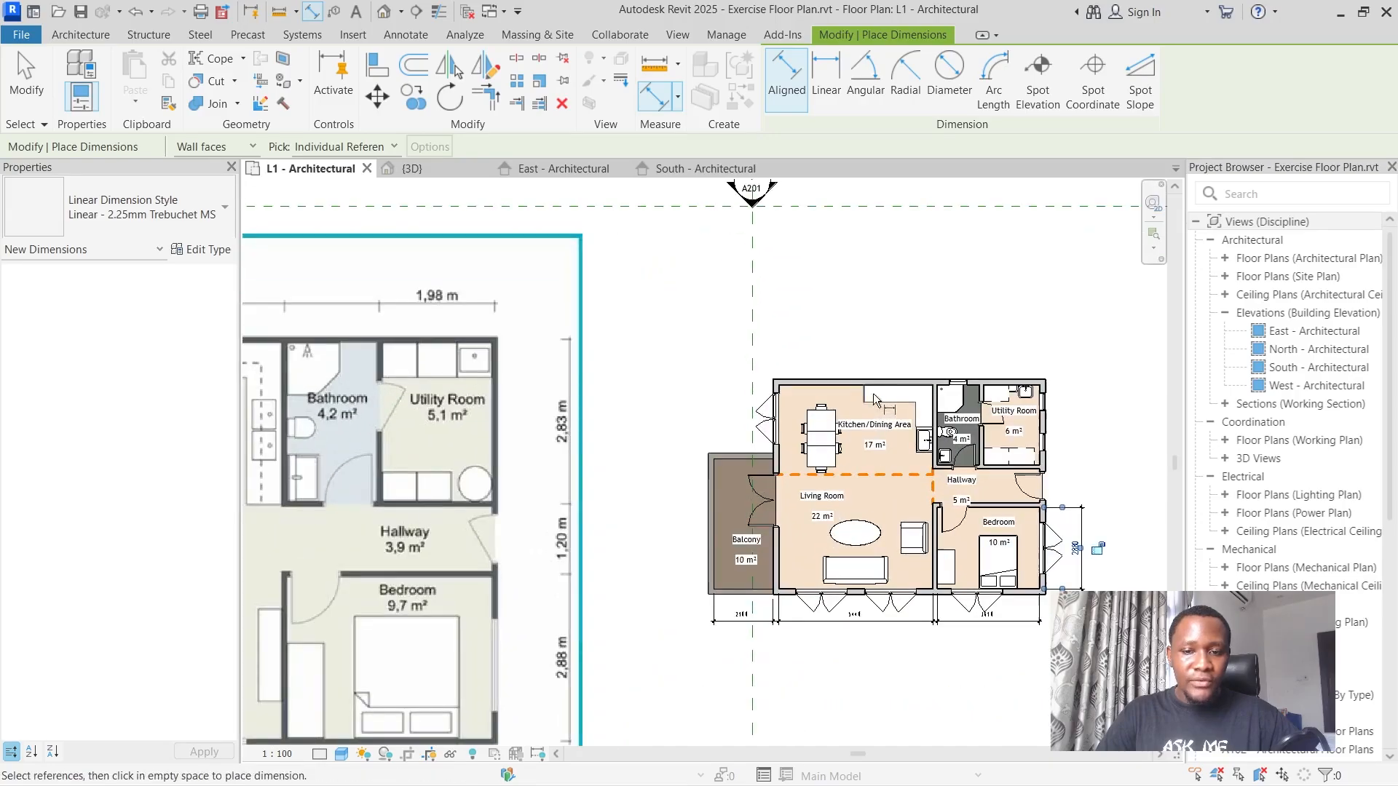
pyautogui.scroll(-2, 1009, 417)
pyautogui.scroll(4, 1077, 450)
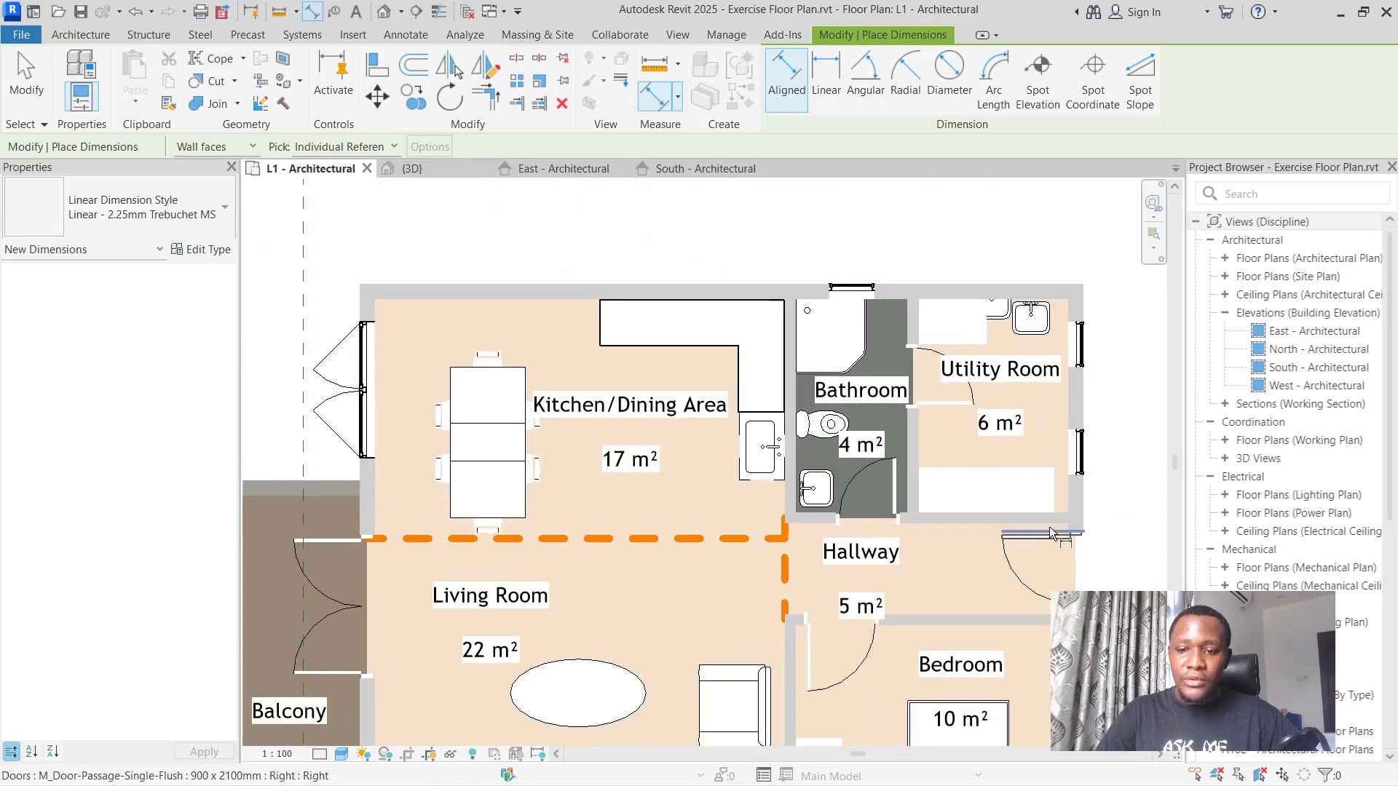
pyautogui.scroll(5, 1030, 616)
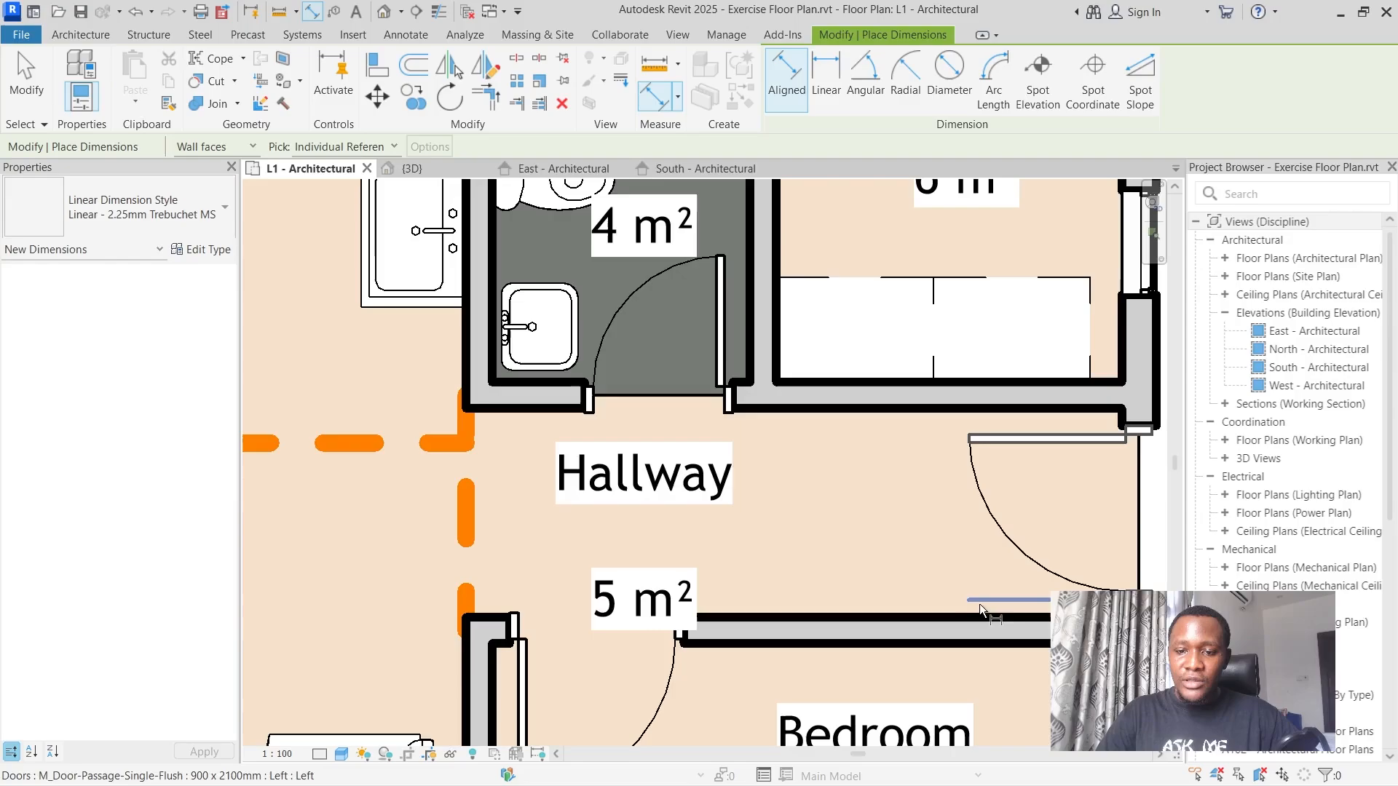
pyautogui.click(902, 618)
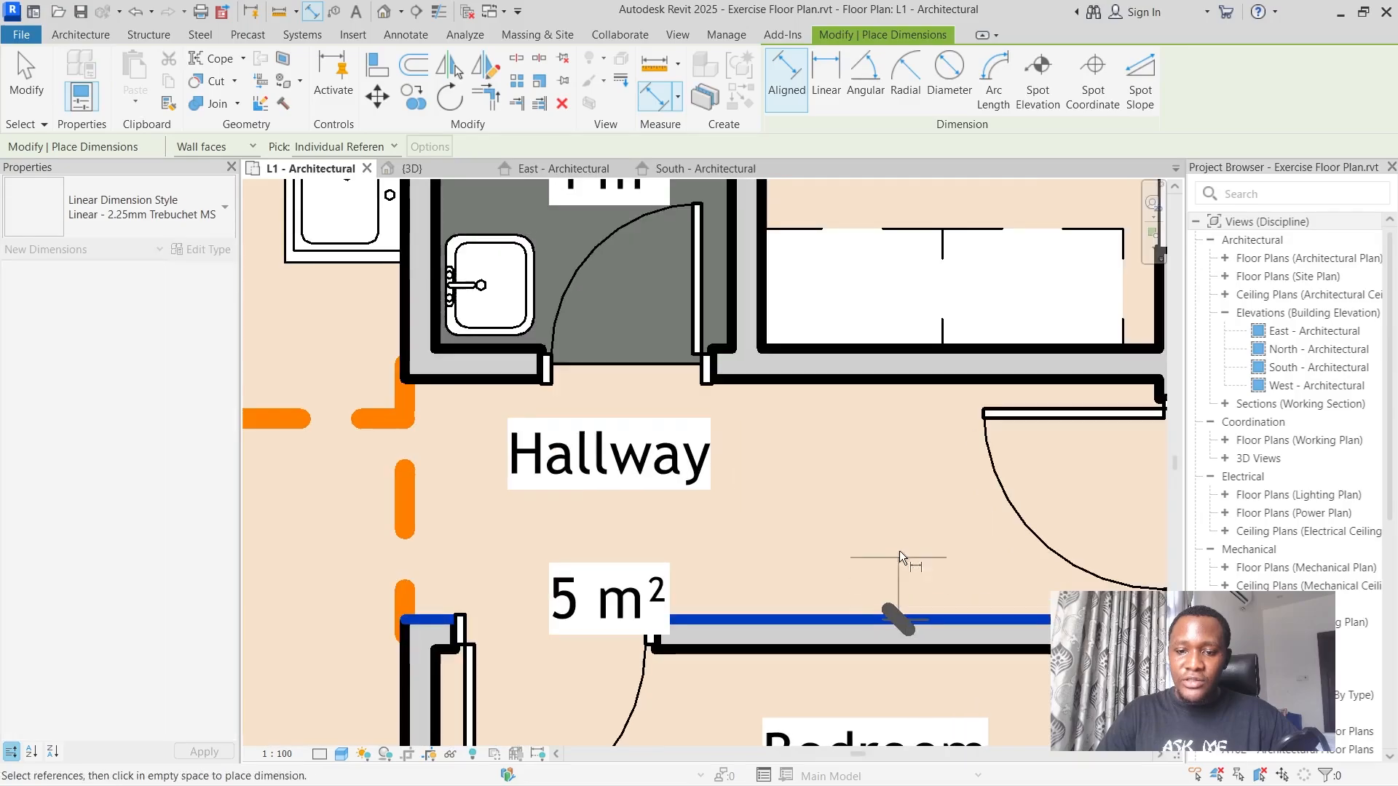
pyautogui.click(889, 383)
pyautogui.scroll(-4, 888, 383)
pyautogui.click(1072, 419)
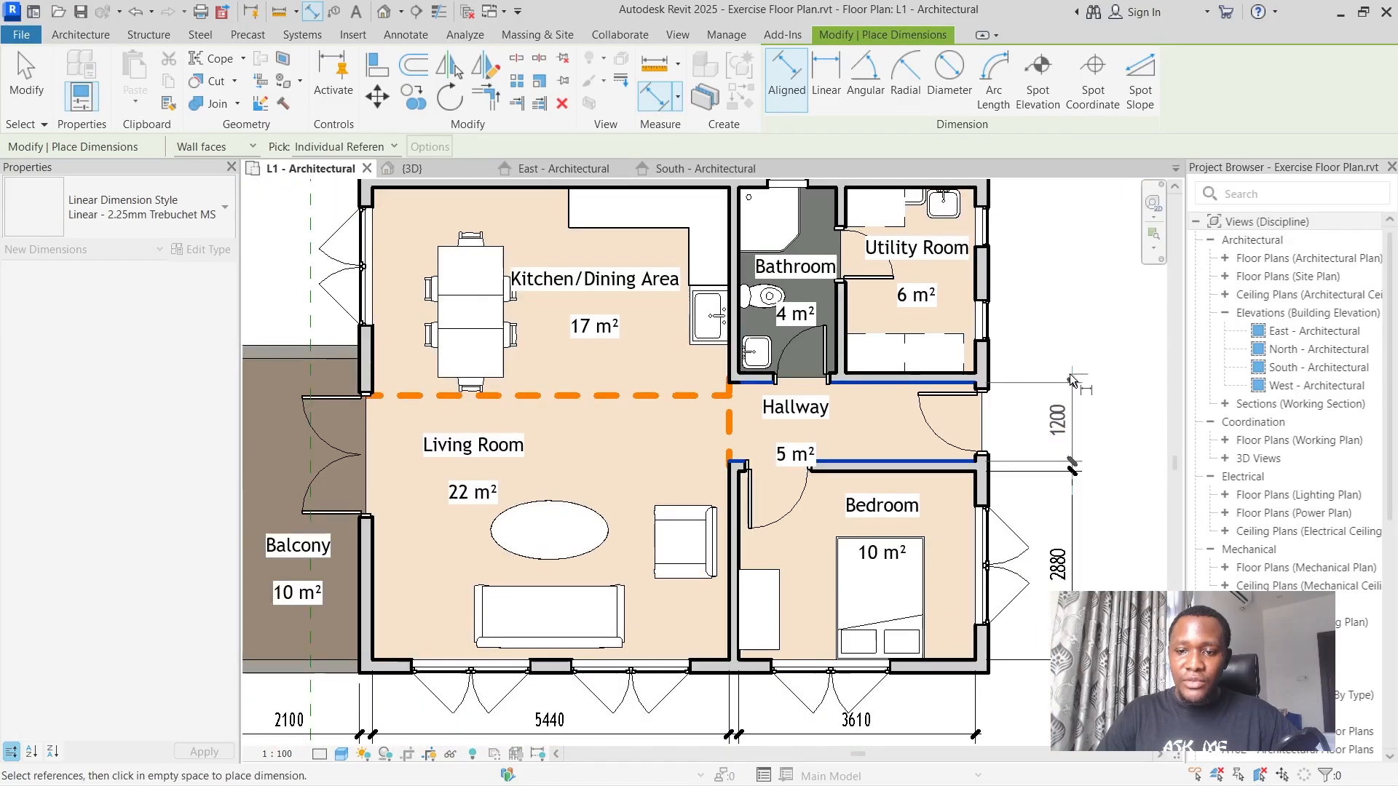
# Dimension the utility room's depth from the outer wall's inner face to its hallway wall, in line with the hallway dimension.
pyautogui.scroll(-3, 992, 365)
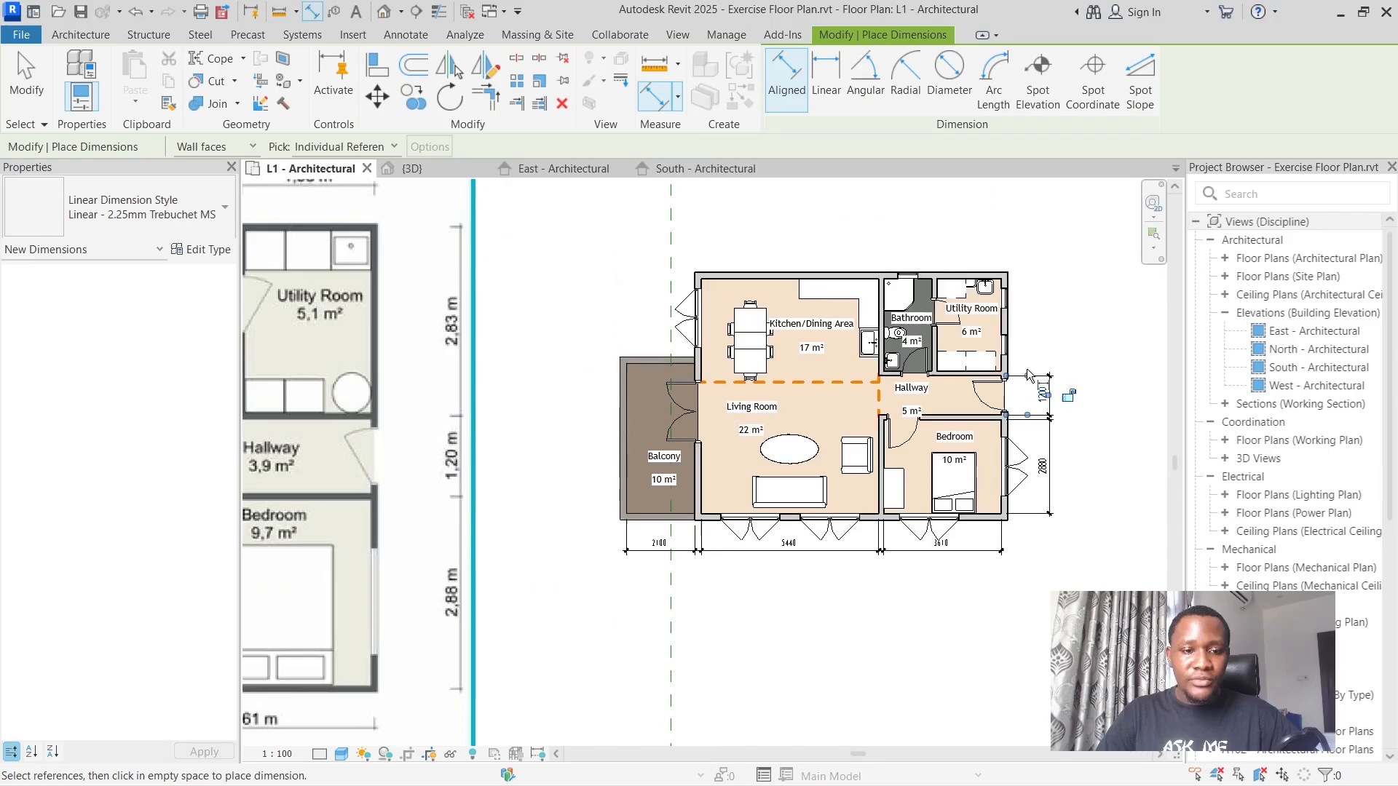
pyautogui.scroll(6, 992, 273)
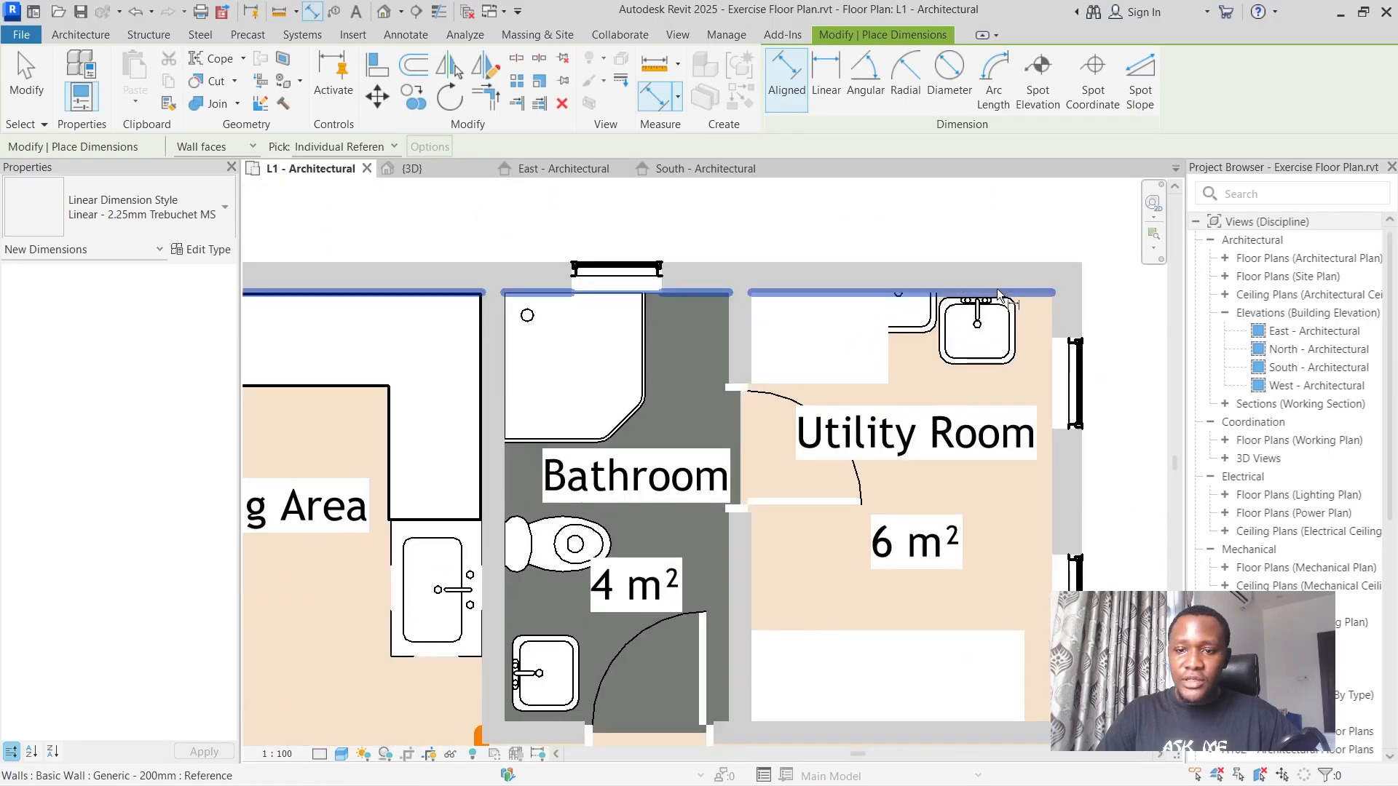
pyautogui.click(1019, 289)
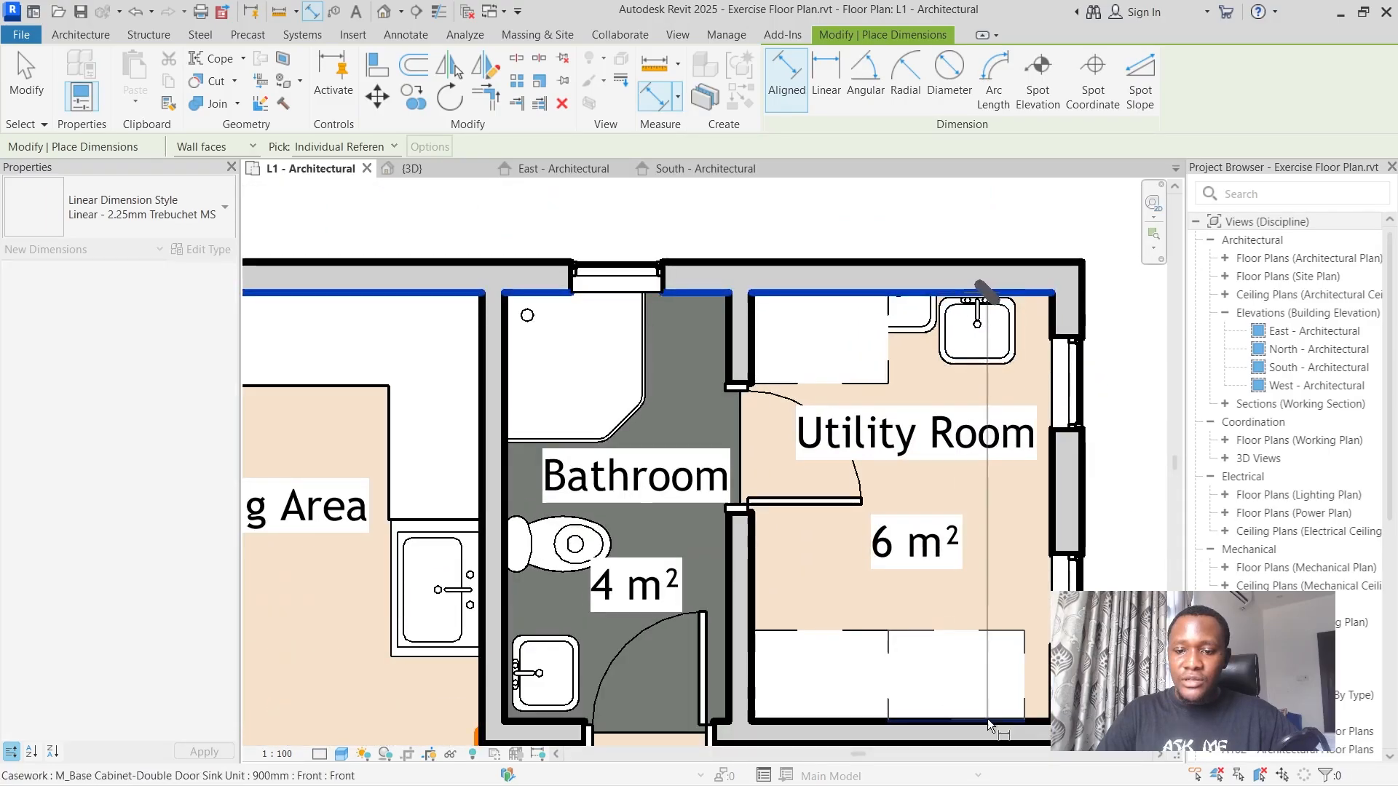
pyautogui.scroll(-4, 976, 685)
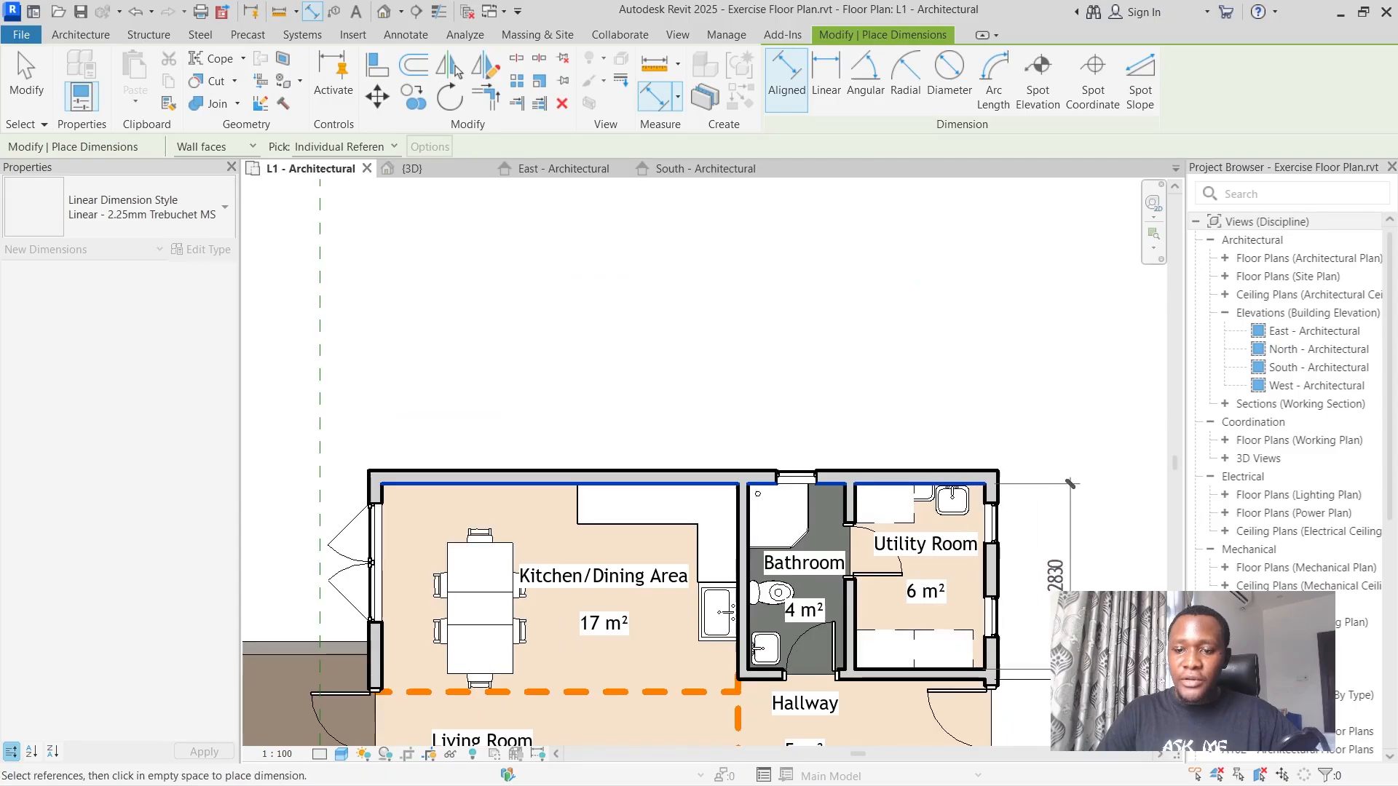
# Dimension the utility room's width from the outer side wall's inner face to the bathroom partition, placing it above the plan.
pyautogui.scroll(-5, 1015, 482)
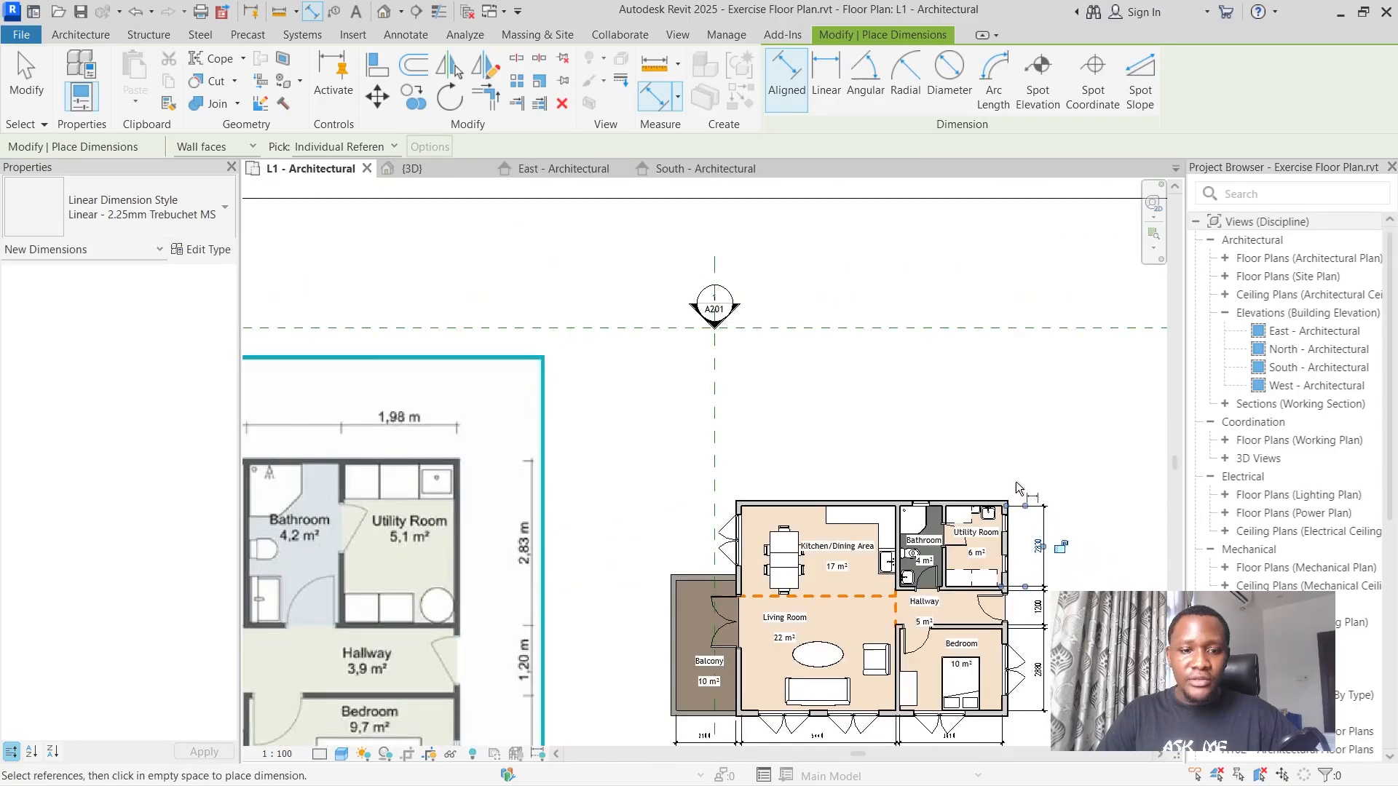
pyautogui.scroll(6, 1016, 482)
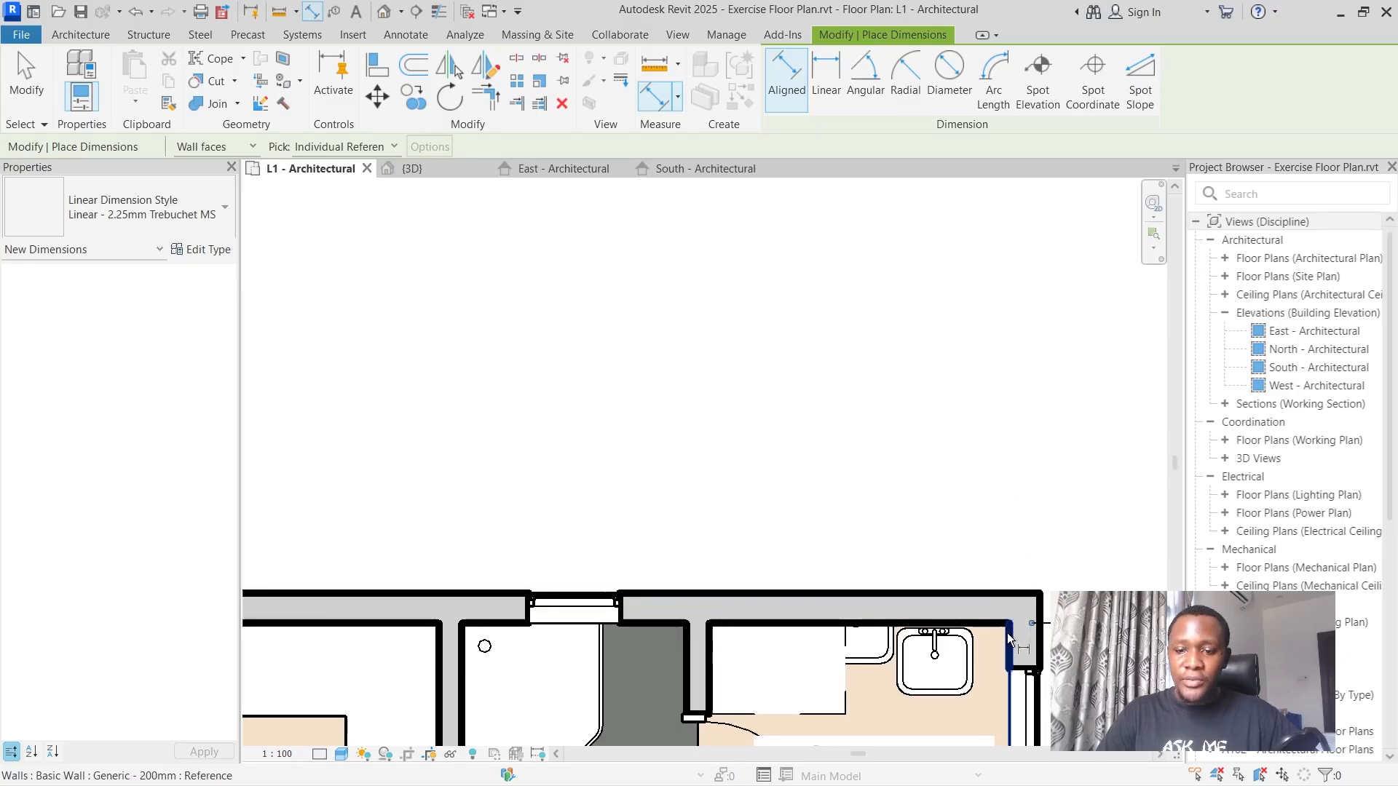
pyautogui.click(1006, 629)
pyautogui.click(707, 624)
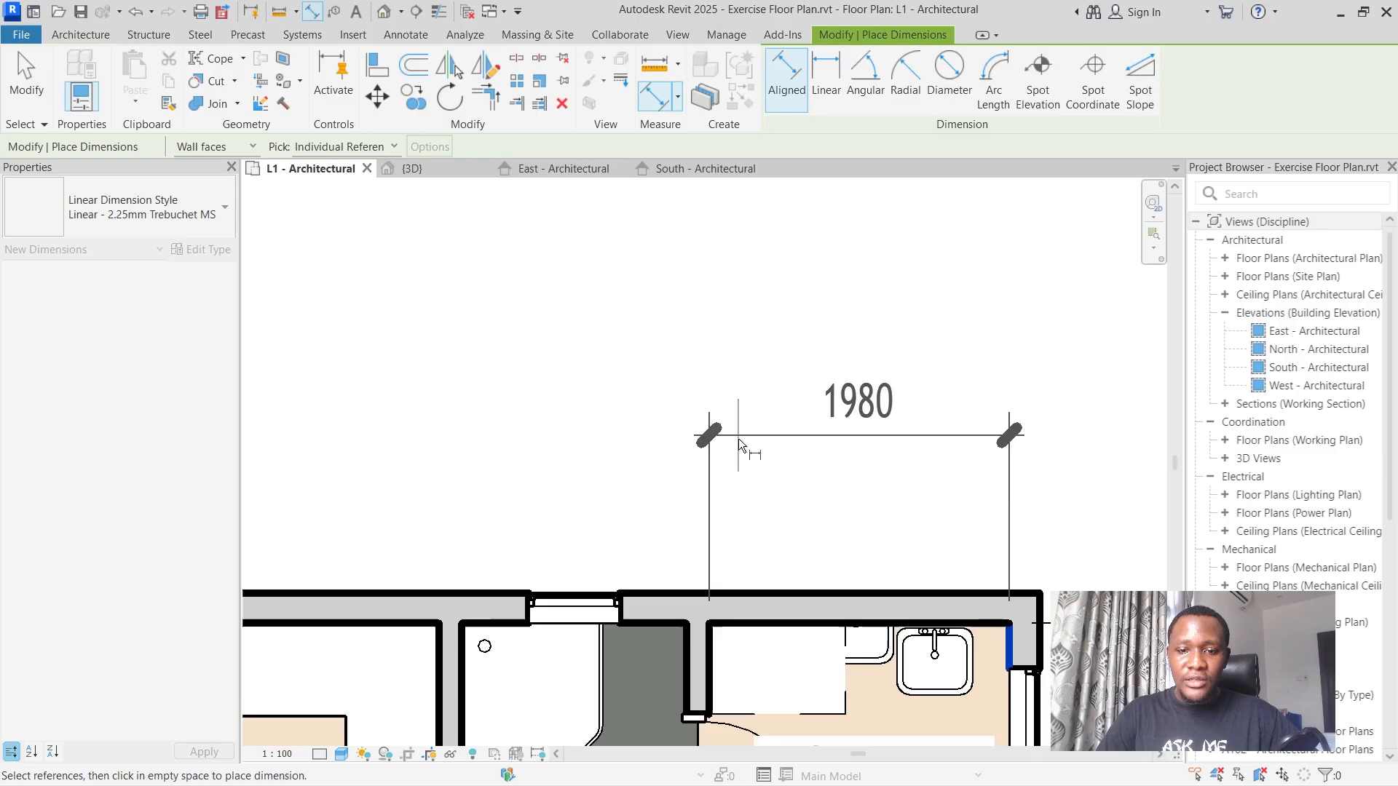
pyautogui.click(740, 477)
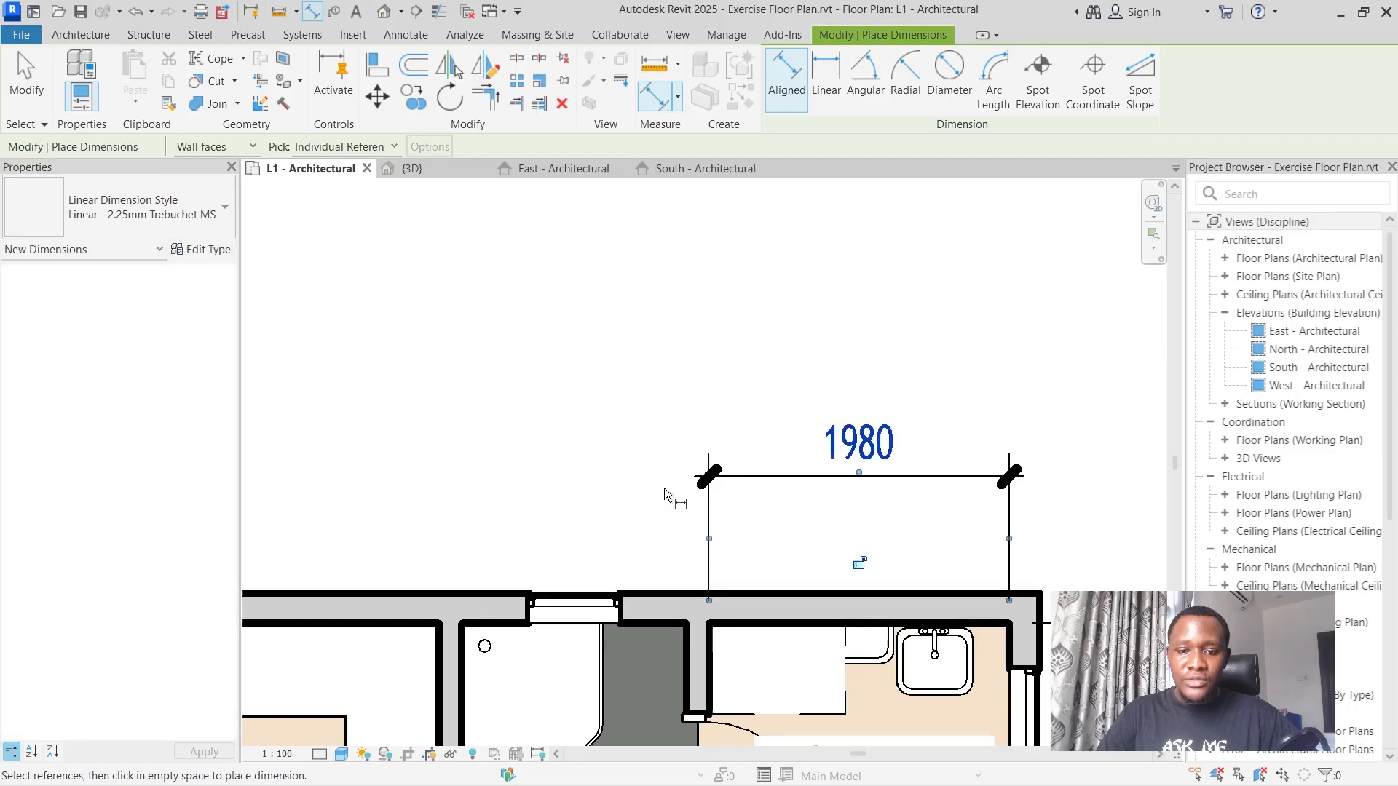
# Dimension the bathroom's width between its two partitions' inner faces, in line with the utility room's width dimension.
pyautogui.click(683, 643)
pyautogui.click(463, 641)
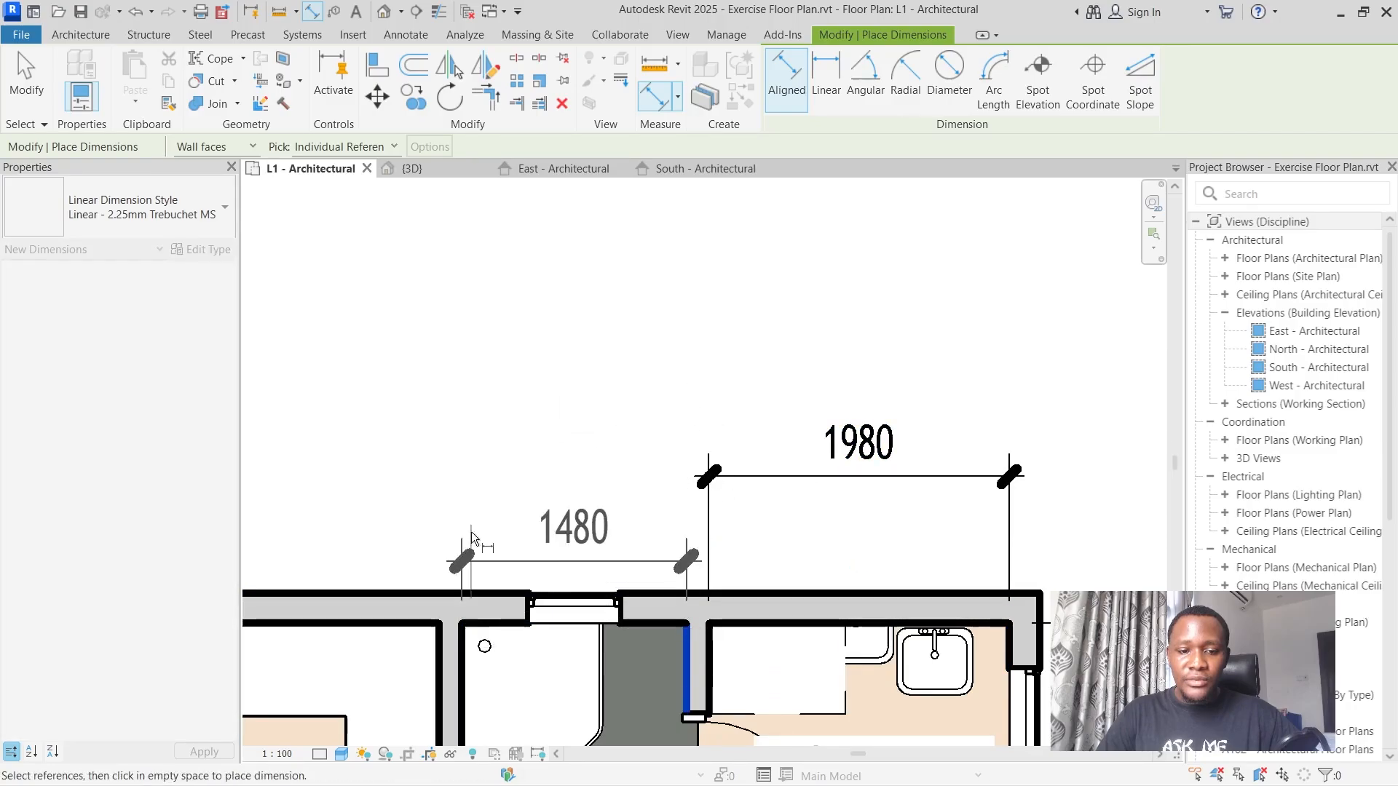
pyautogui.click(473, 474)
# Start a dimension for the kitchen/dining area's width from the kitchen-side face of the bathroom partition.
pyautogui.scroll(-4, 621, 335)
pyautogui.scroll(4, 484, 390)
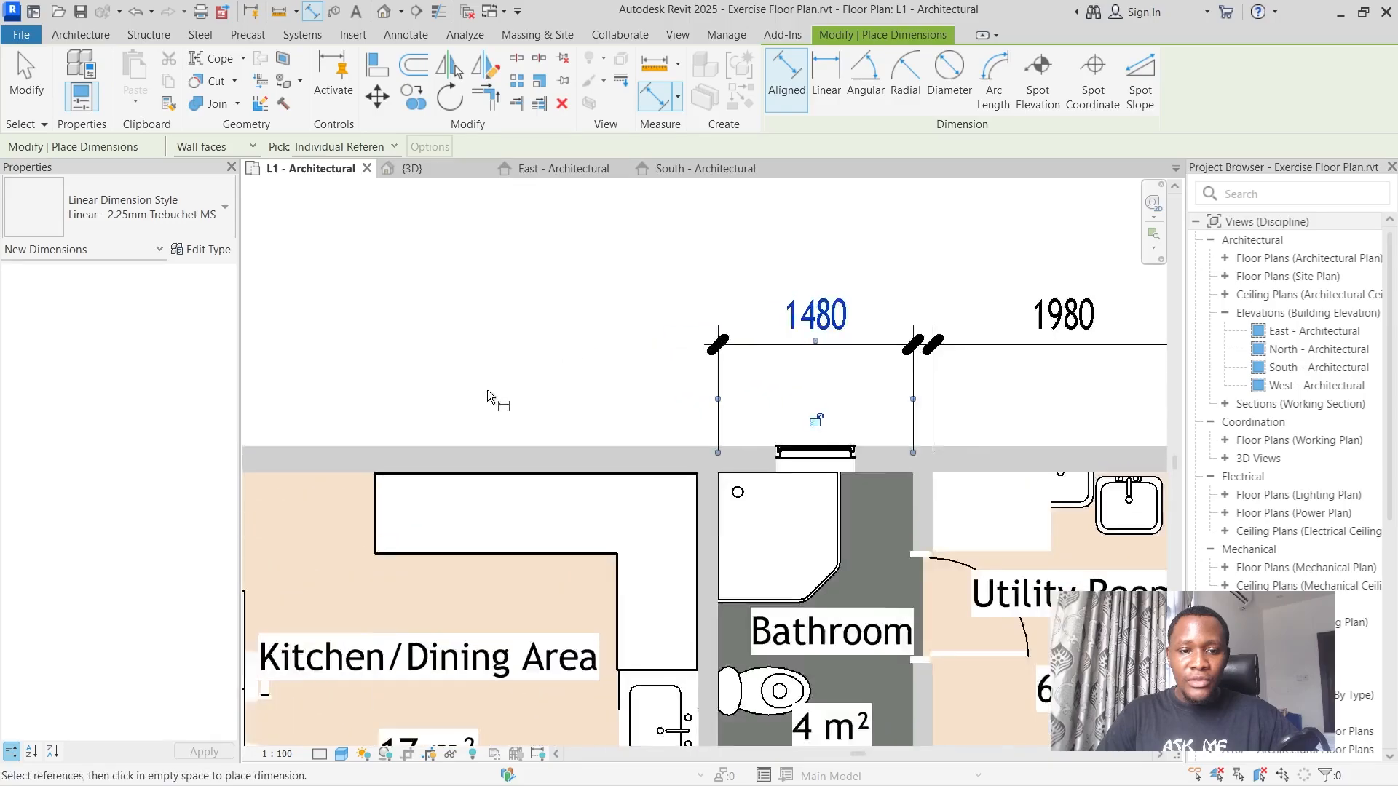
pyautogui.scroll(-1, 582, 422)
pyautogui.click(687, 492)
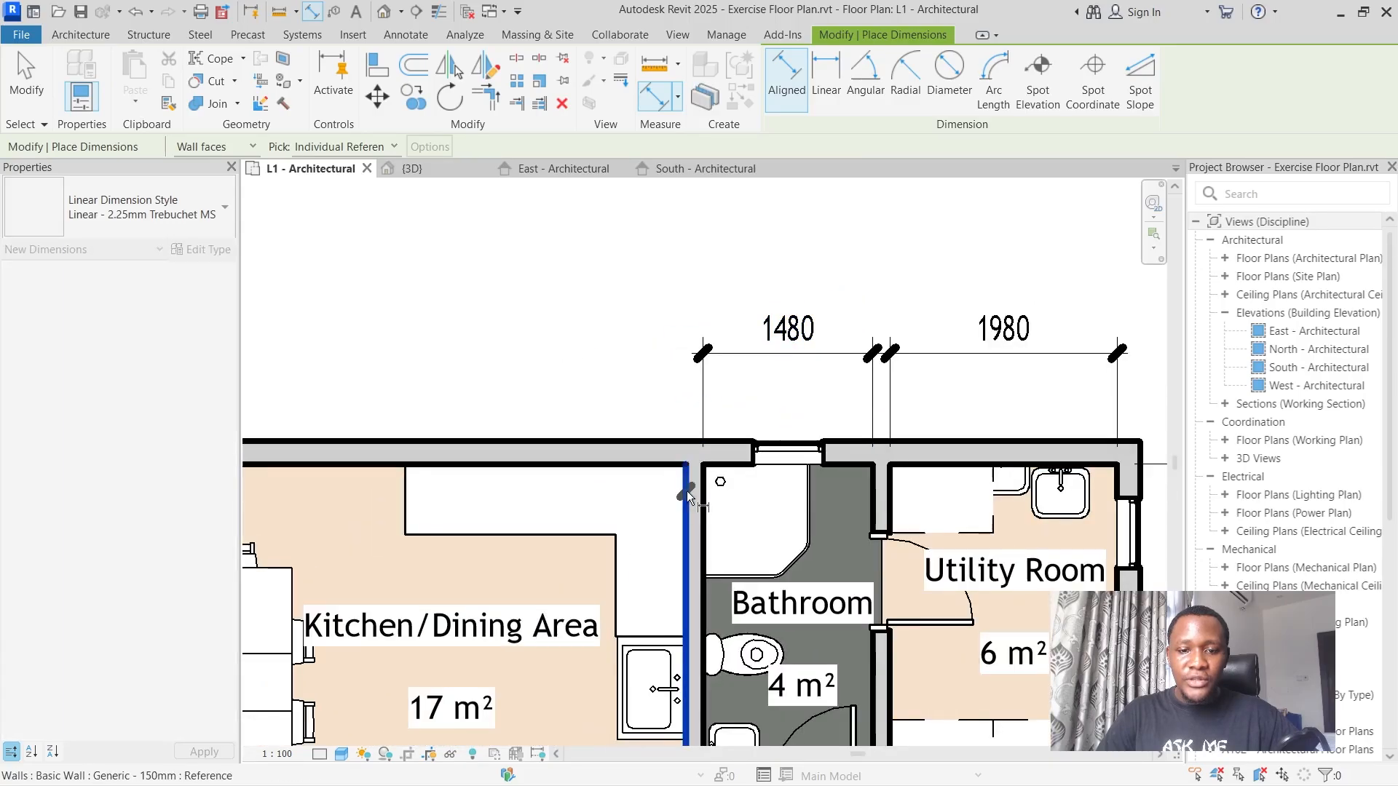
# Examine the dimensions above the kitchen and bathroom on the reference floor plan image and compare them with the model.
pyautogui.scroll(-8, 688, 492)
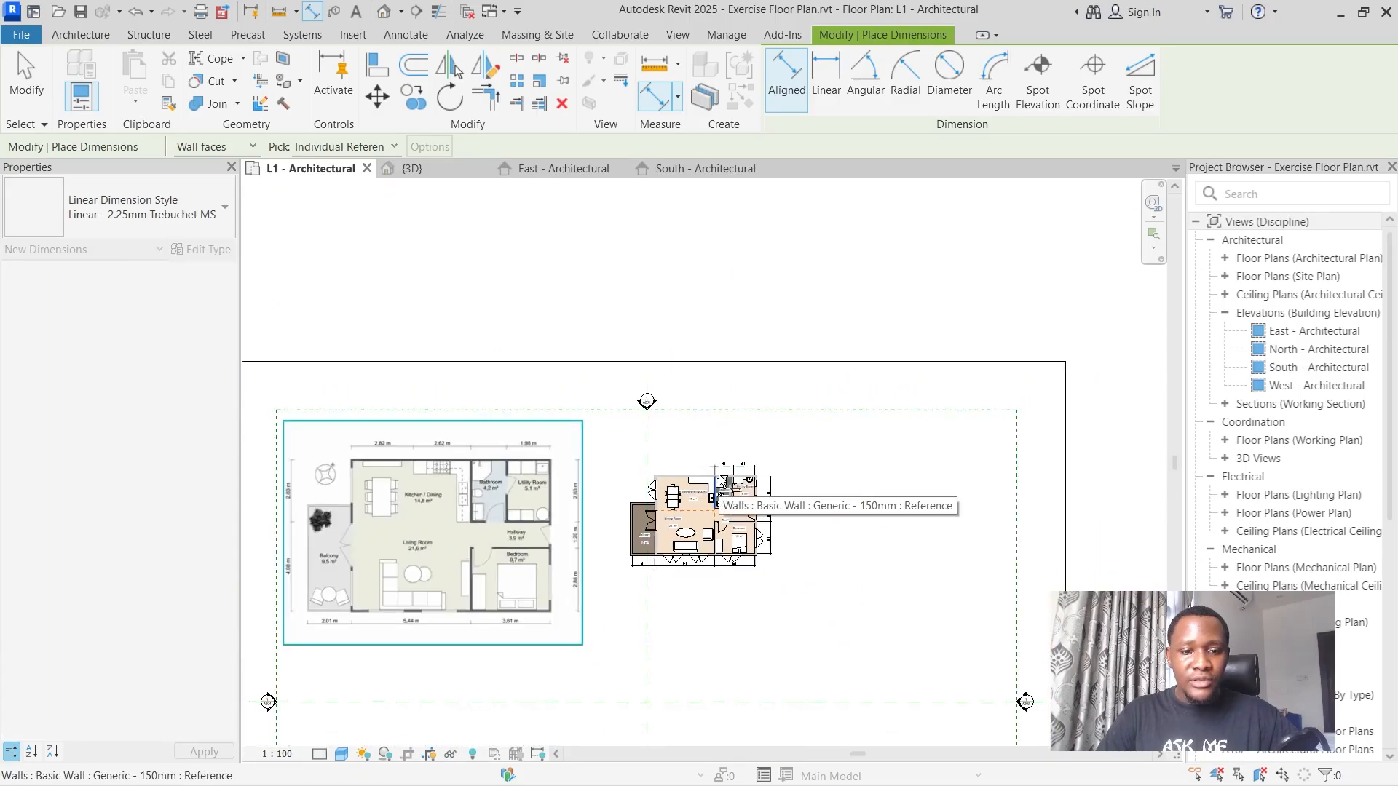
pyautogui.scroll(2, 670, 465)
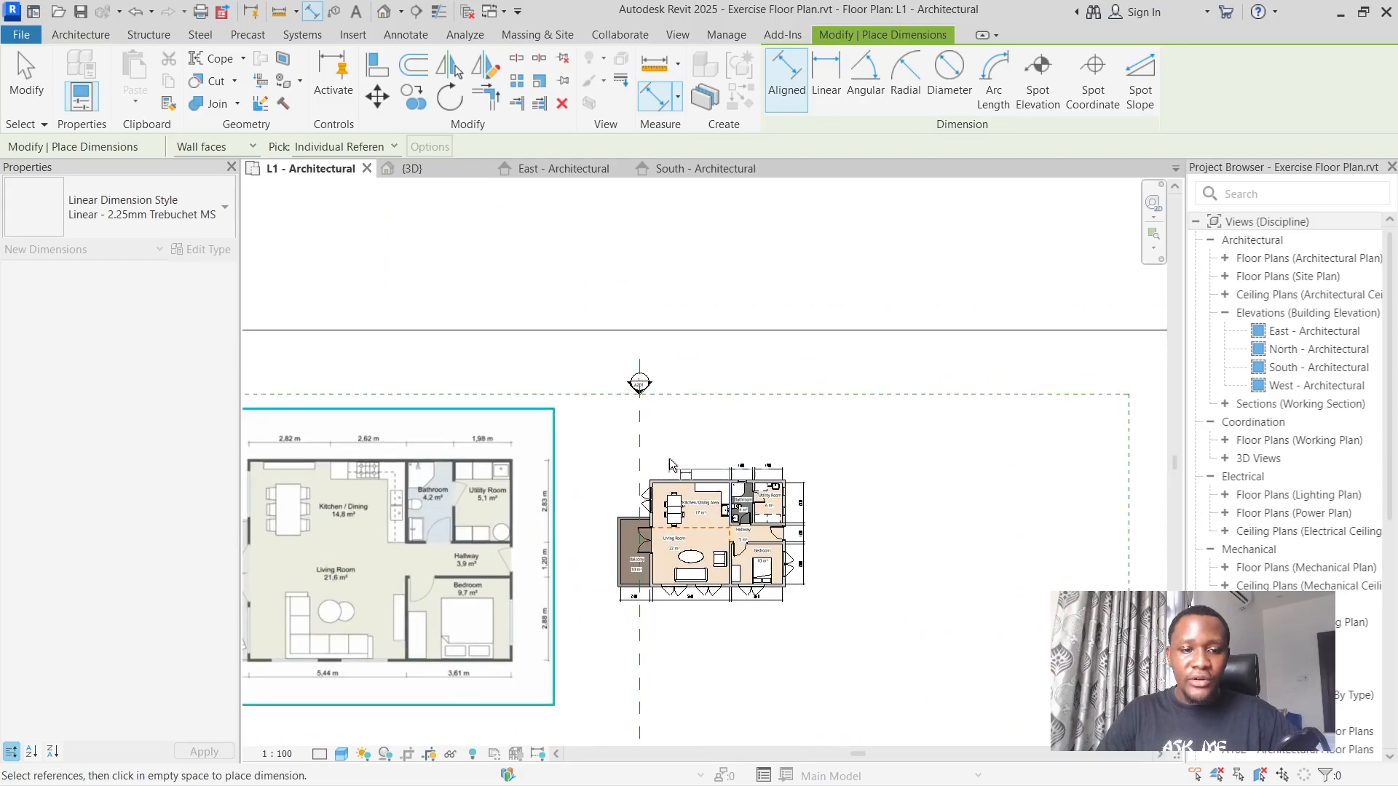
pyautogui.scroll(2, 670, 457)
pyautogui.scroll(-2, 710, 449)
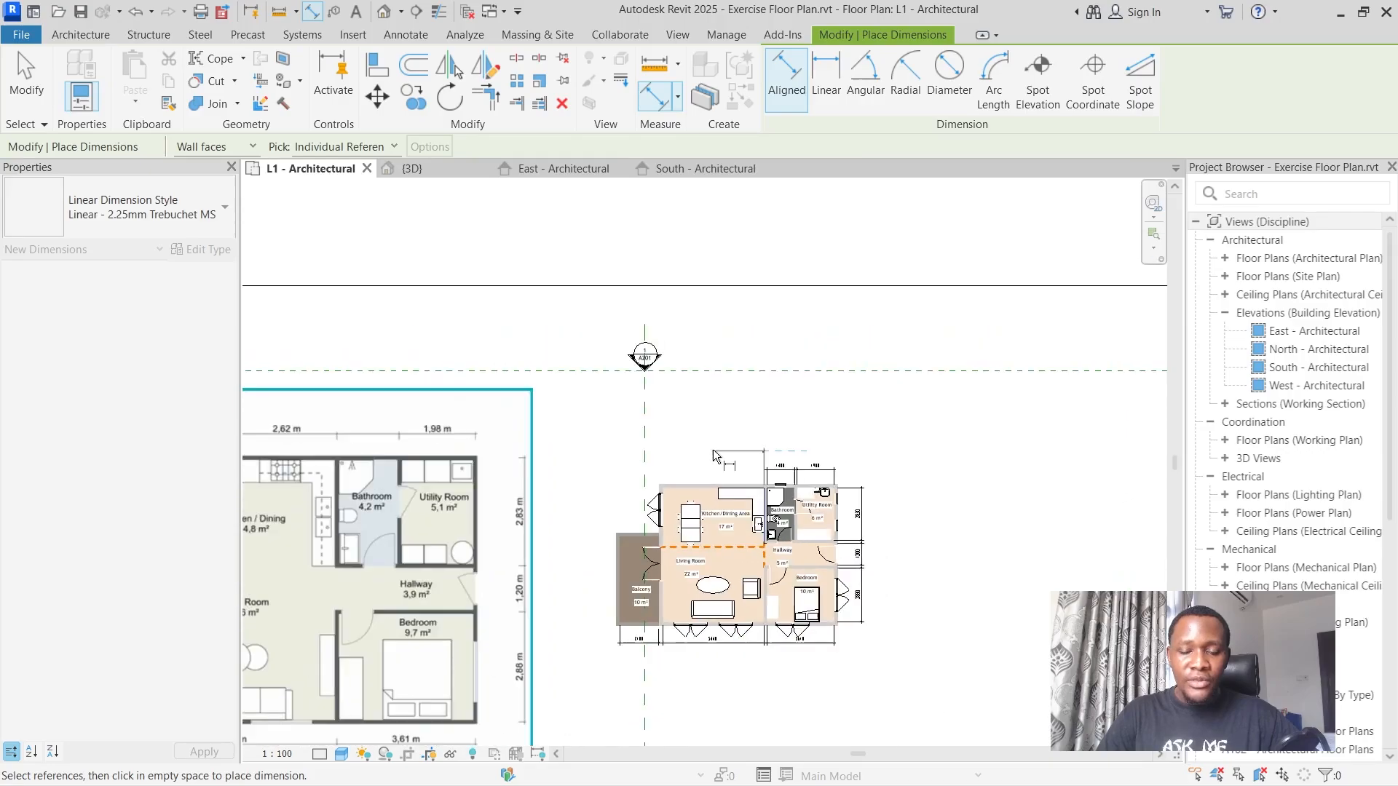
pyautogui.scroll(1, 656, 441)
pyautogui.scroll(1, 702, 443)
pyautogui.scroll(-3, 701, 442)
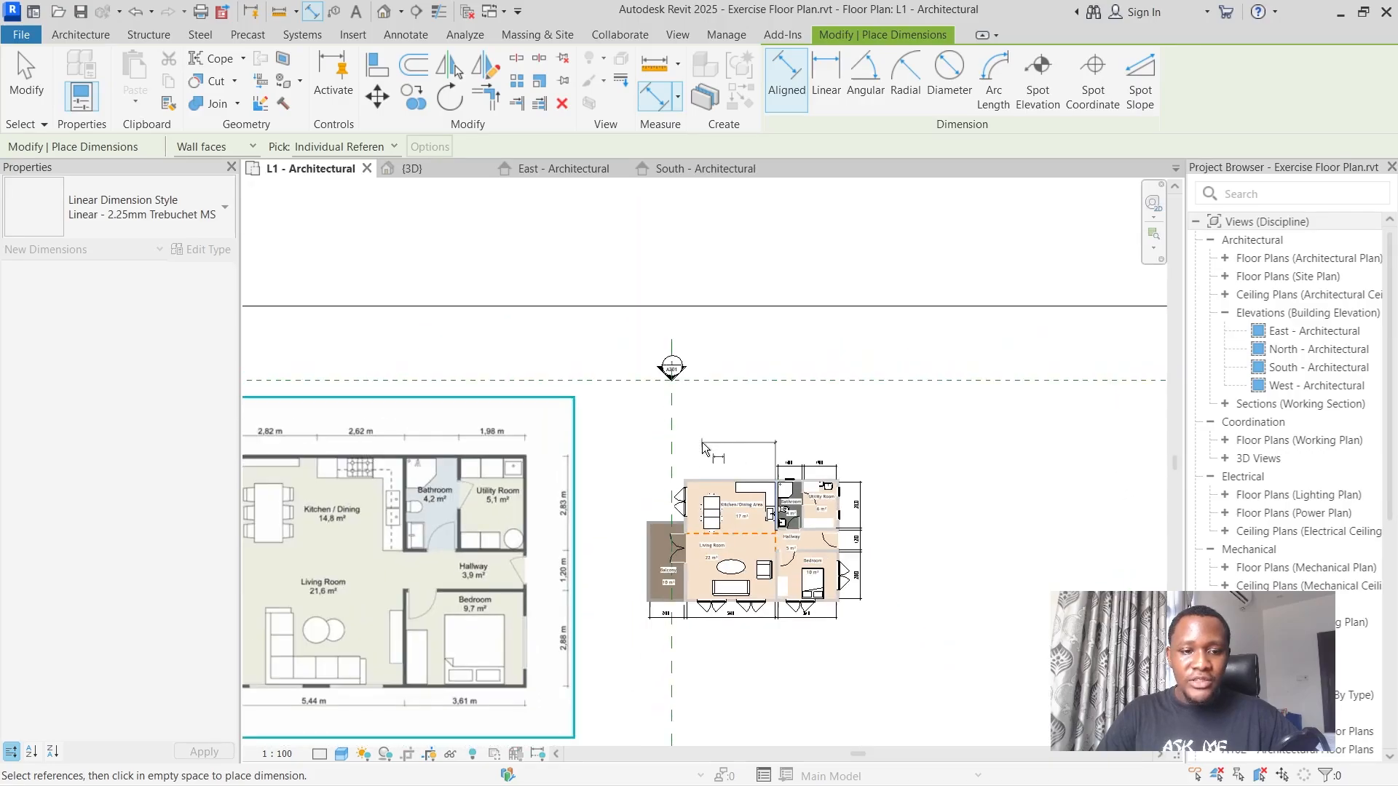
pyautogui.scroll(1, 702, 442)
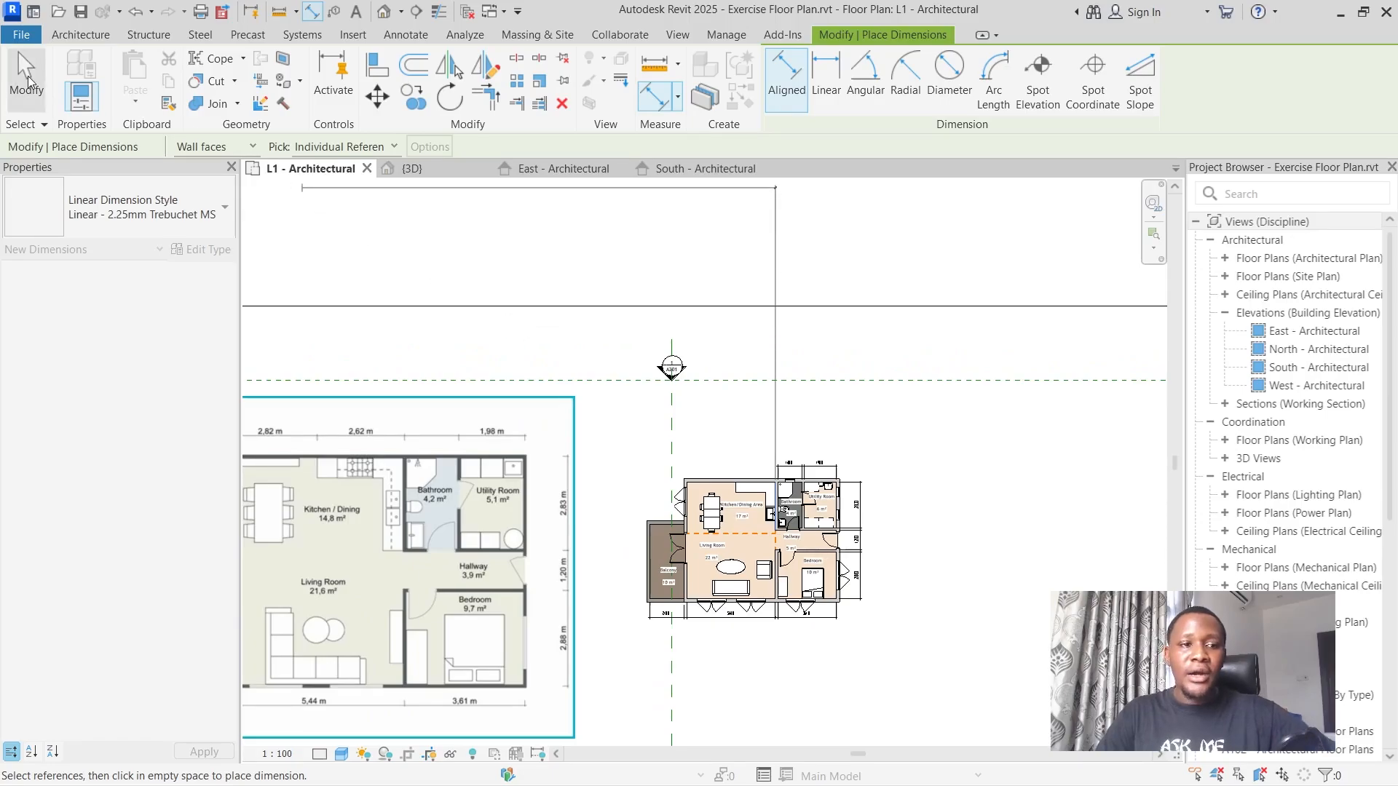
pyautogui.scroll(-1, 894, 412)
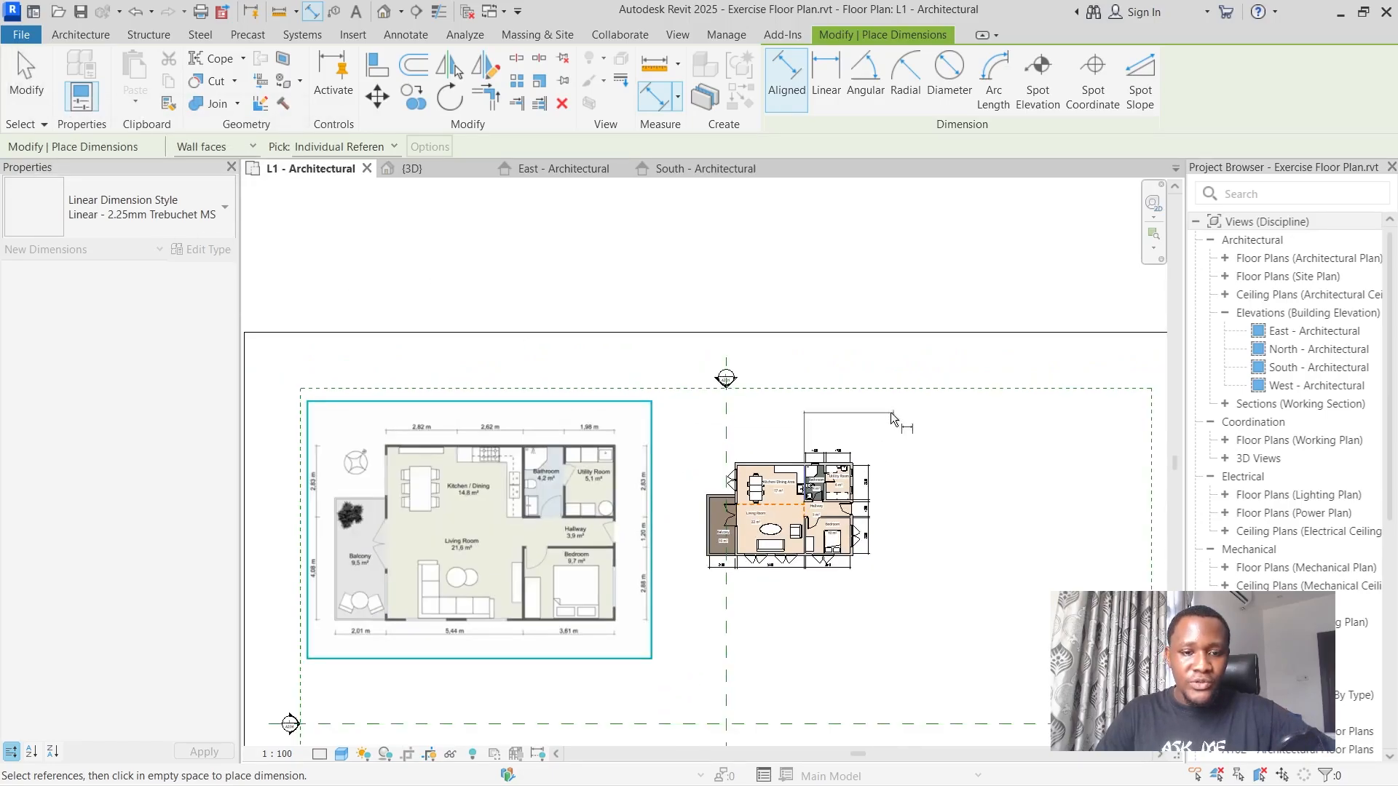
pyautogui.scroll(2, 743, 427)
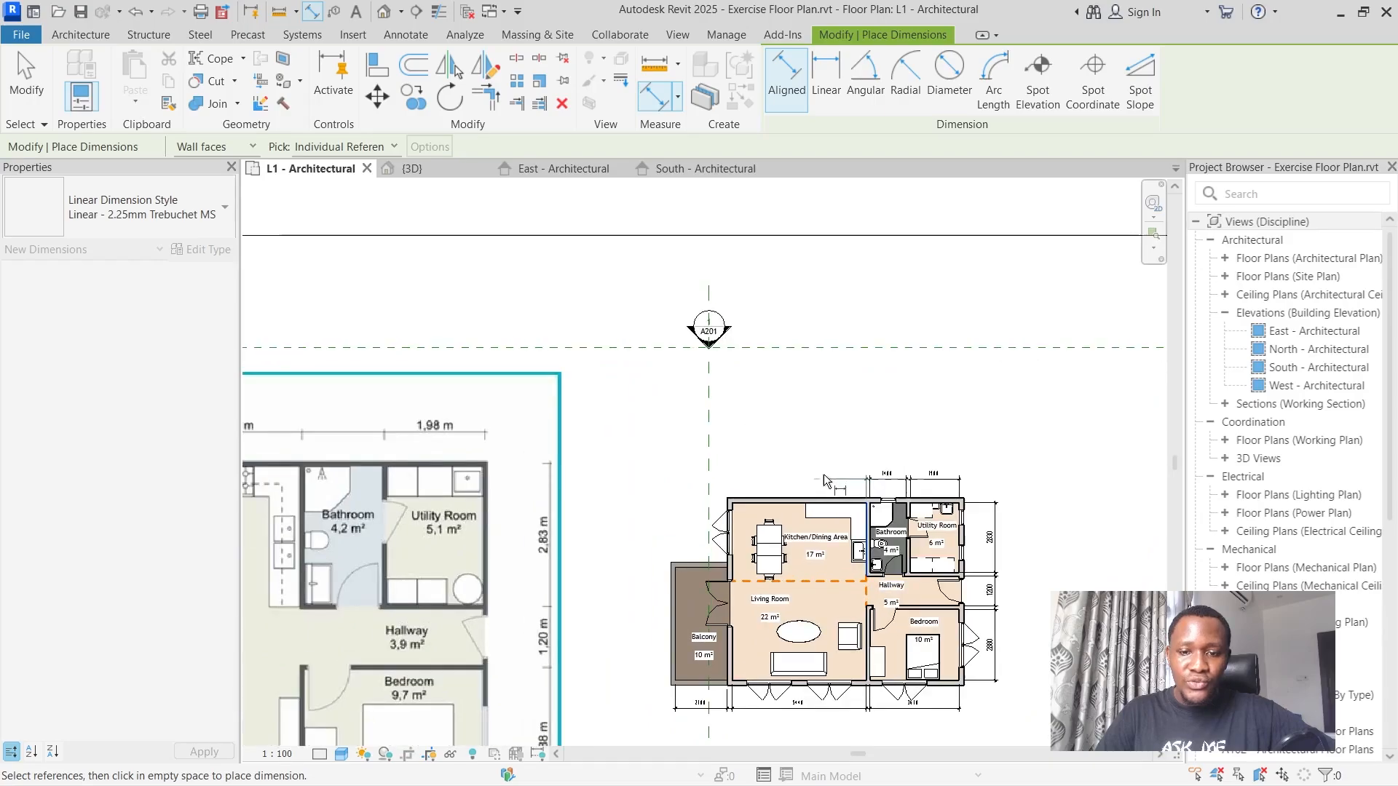
# Draw a horizontal detail line 2620 mm long just above the kitchen's exterior wall, starting in line with the bathroom partition.
pyautogui.press('Escape')
pyautogui.press('Escape')
pyautogui.scroll(4, 819, 533)
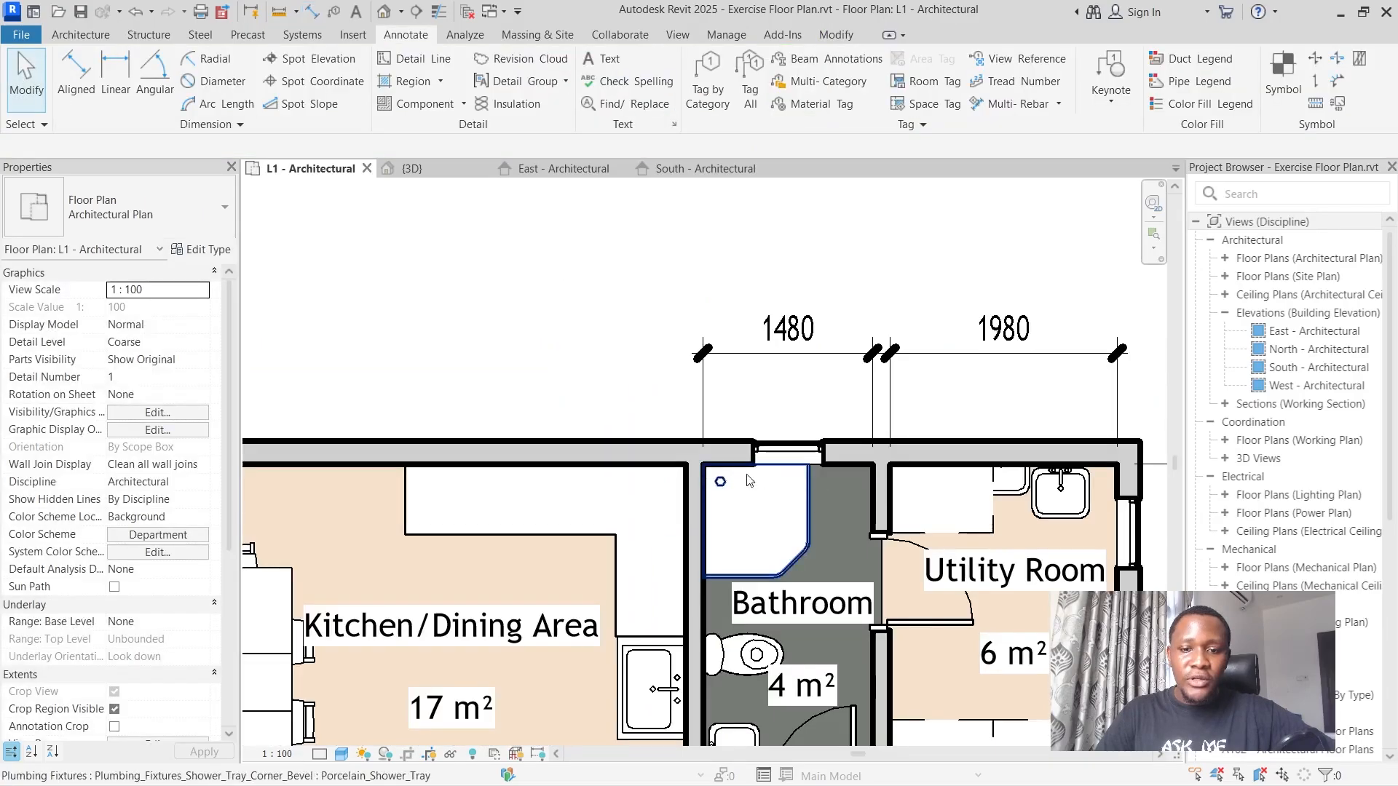
pyautogui.scroll(-2, 748, 481)
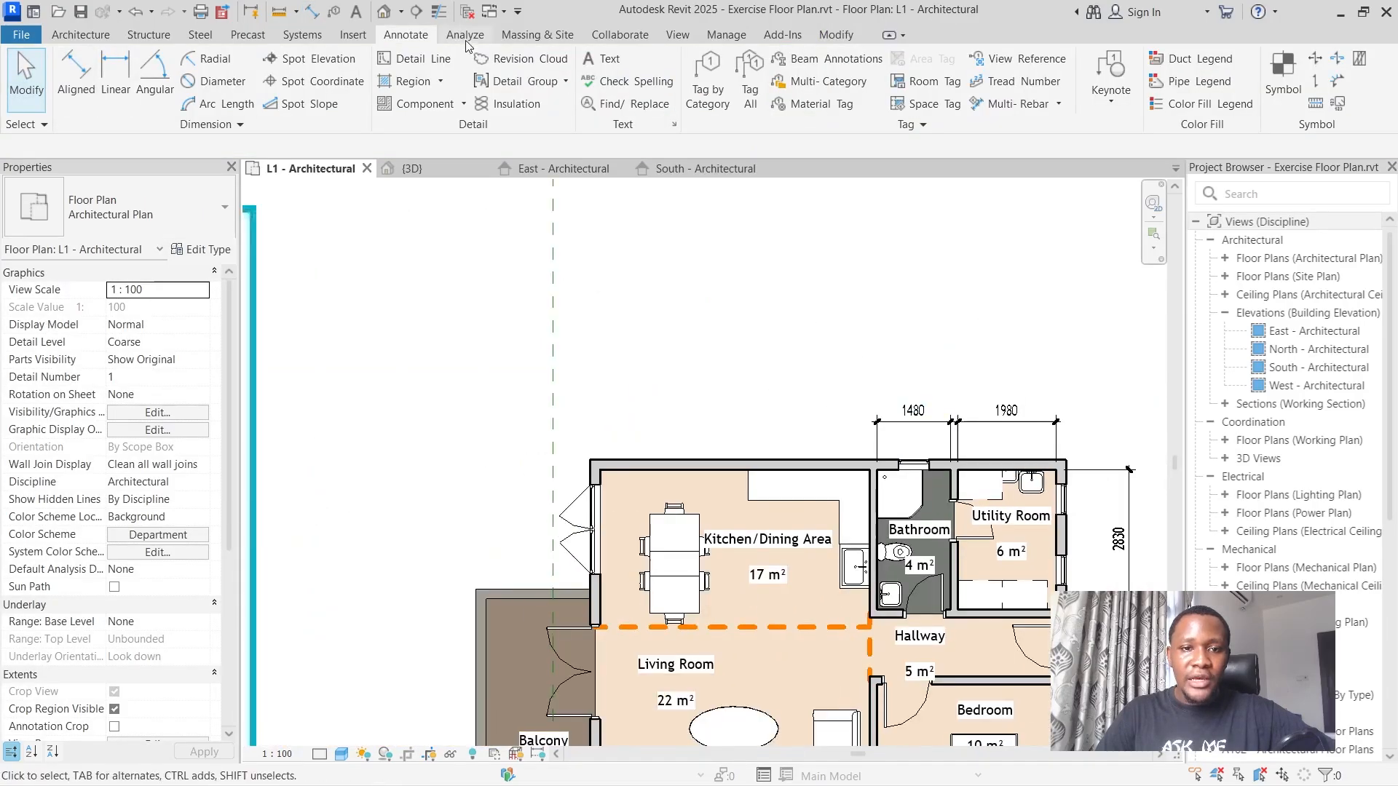
pyautogui.click(413, 58)
pyautogui.scroll(1, 827, 405)
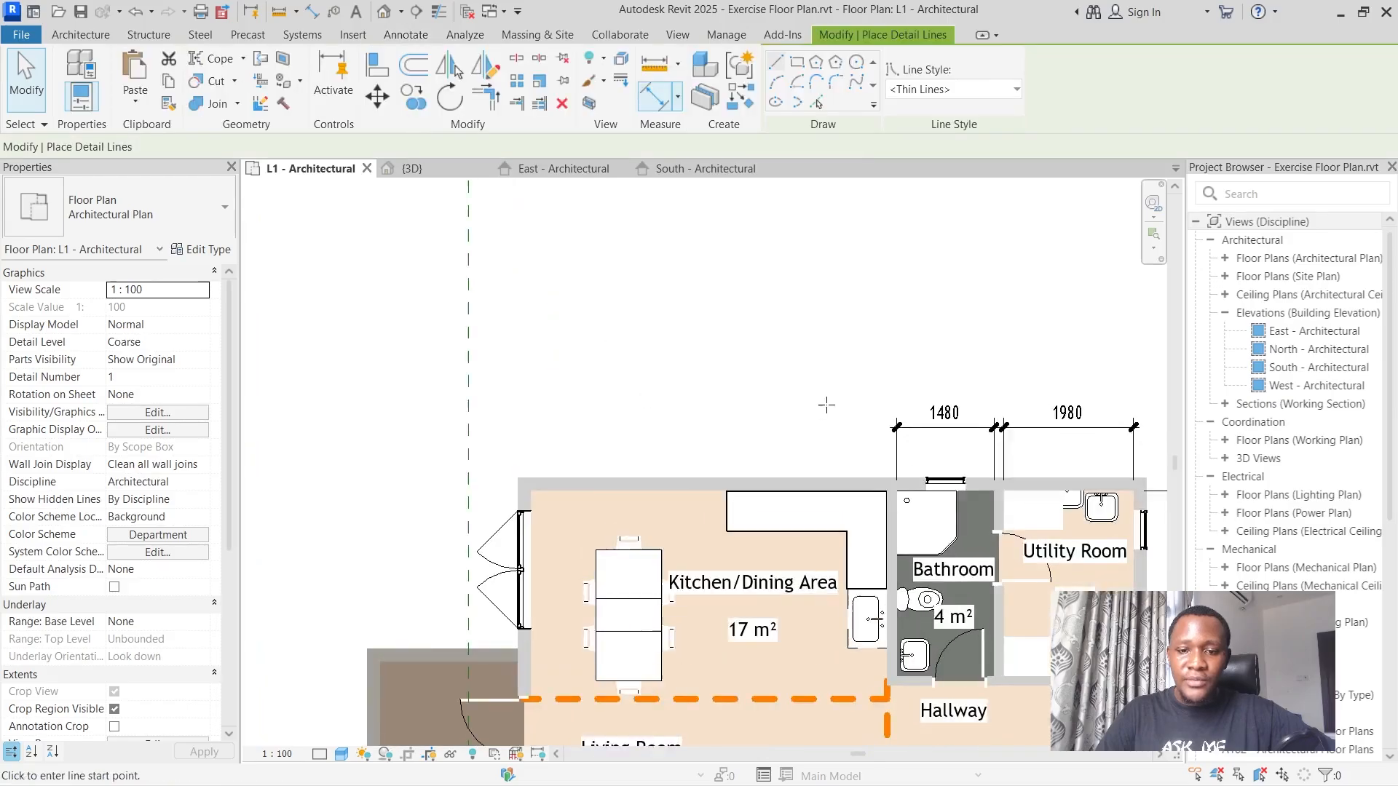
pyautogui.scroll(1, 826, 406)
pyautogui.click(907, 464)
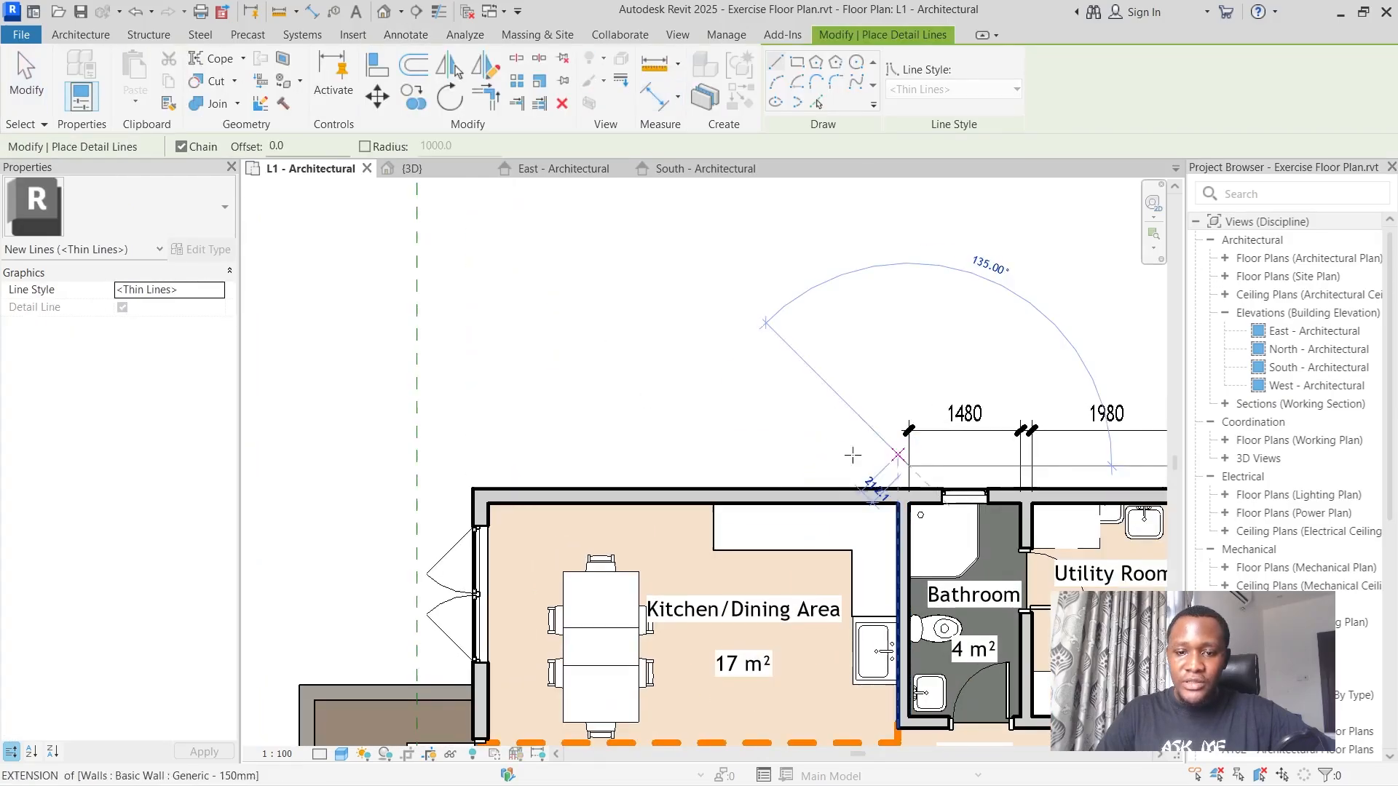
pyautogui.write('2')
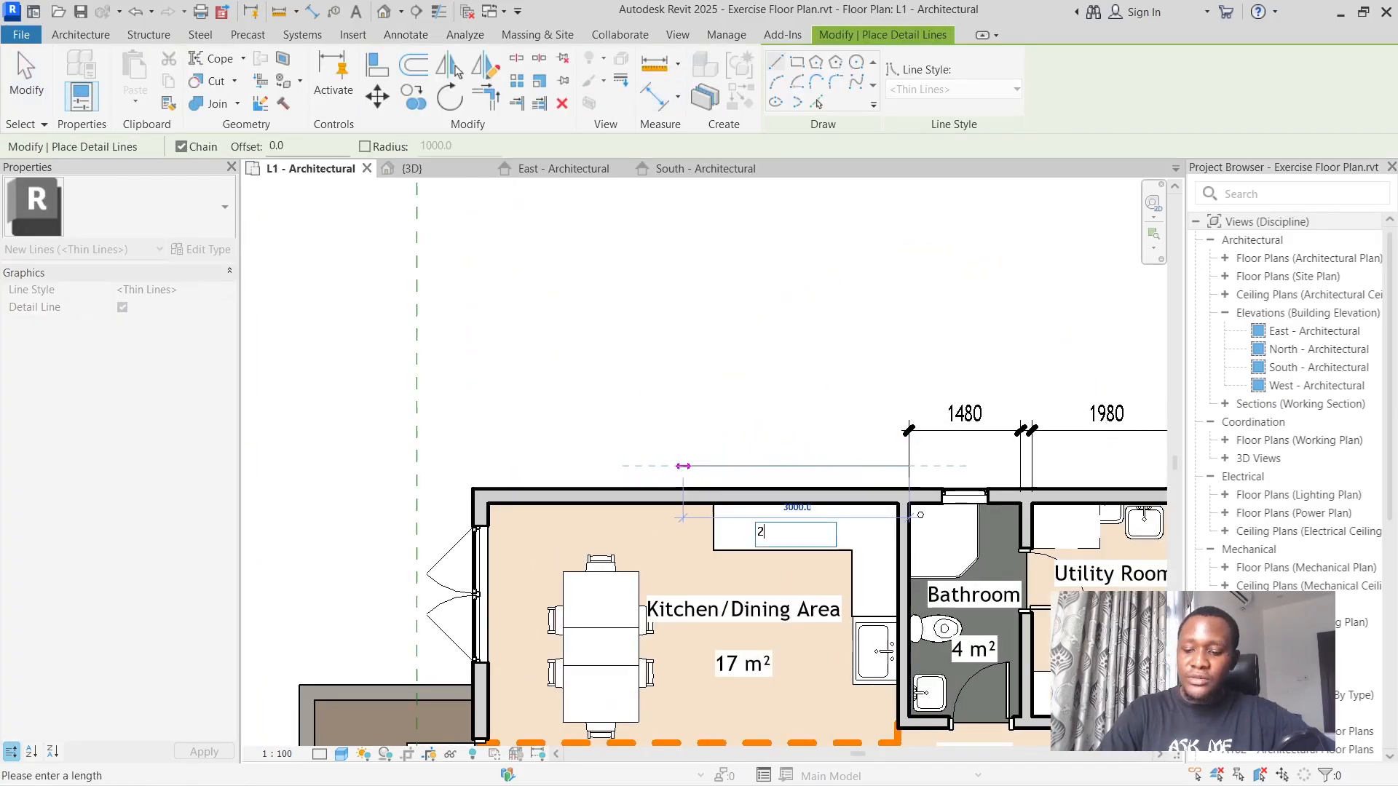
pyautogui.write('620')
pyautogui.press('Return')
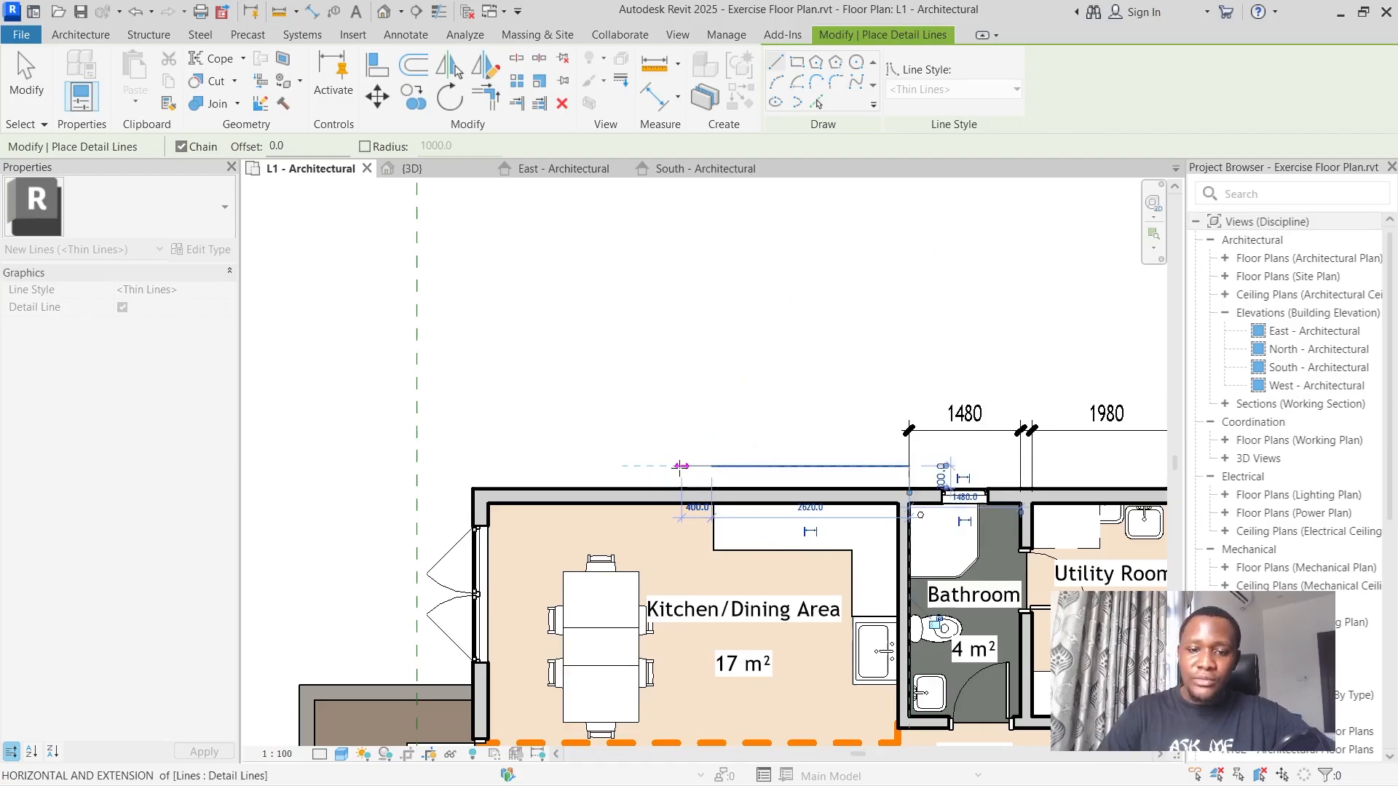
pyautogui.scroll(-3, 775, 449)
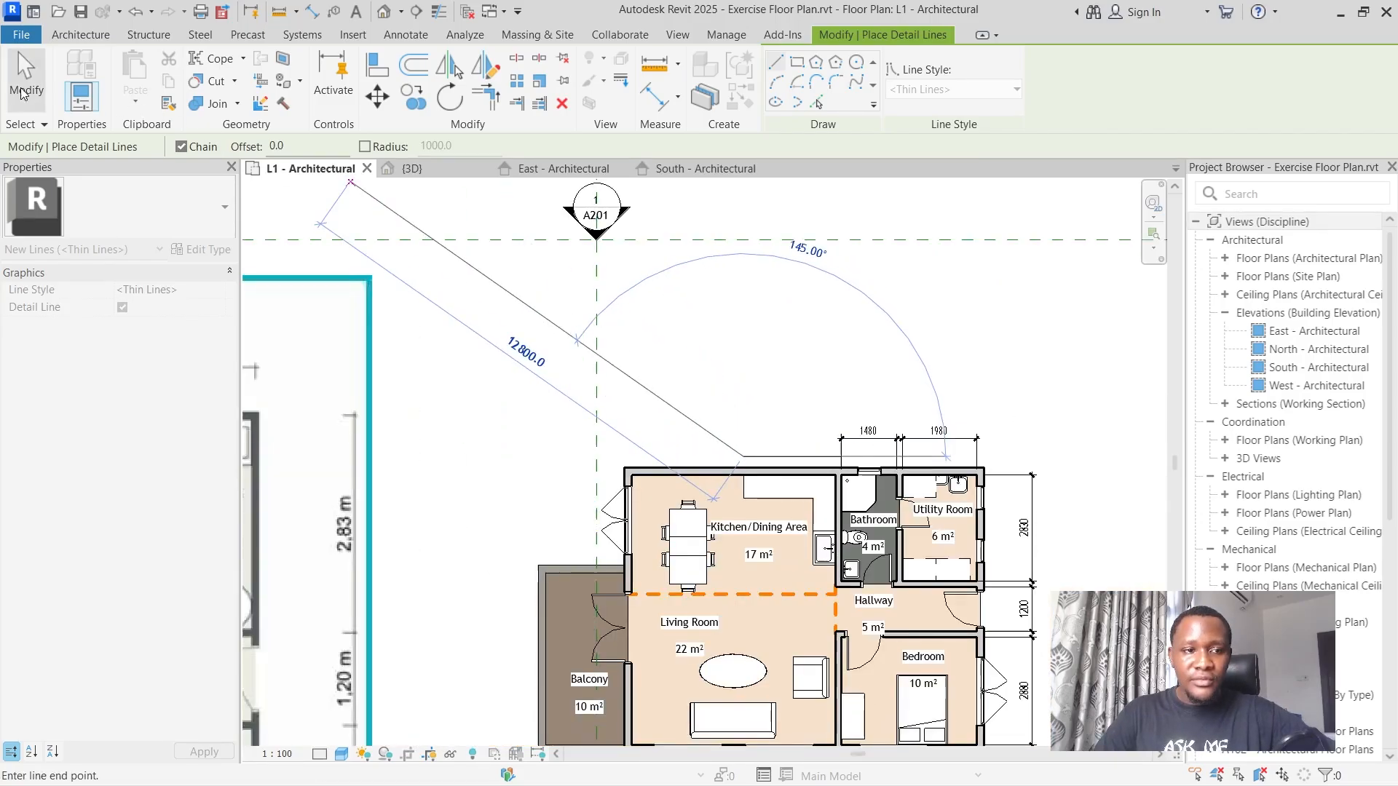
pyautogui.press('Escape')
pyautogui.press('Escape')
# Delete the detail line drawn above the kitchen's exterior wall.
pyautogui.scroll(2, 705, 375)
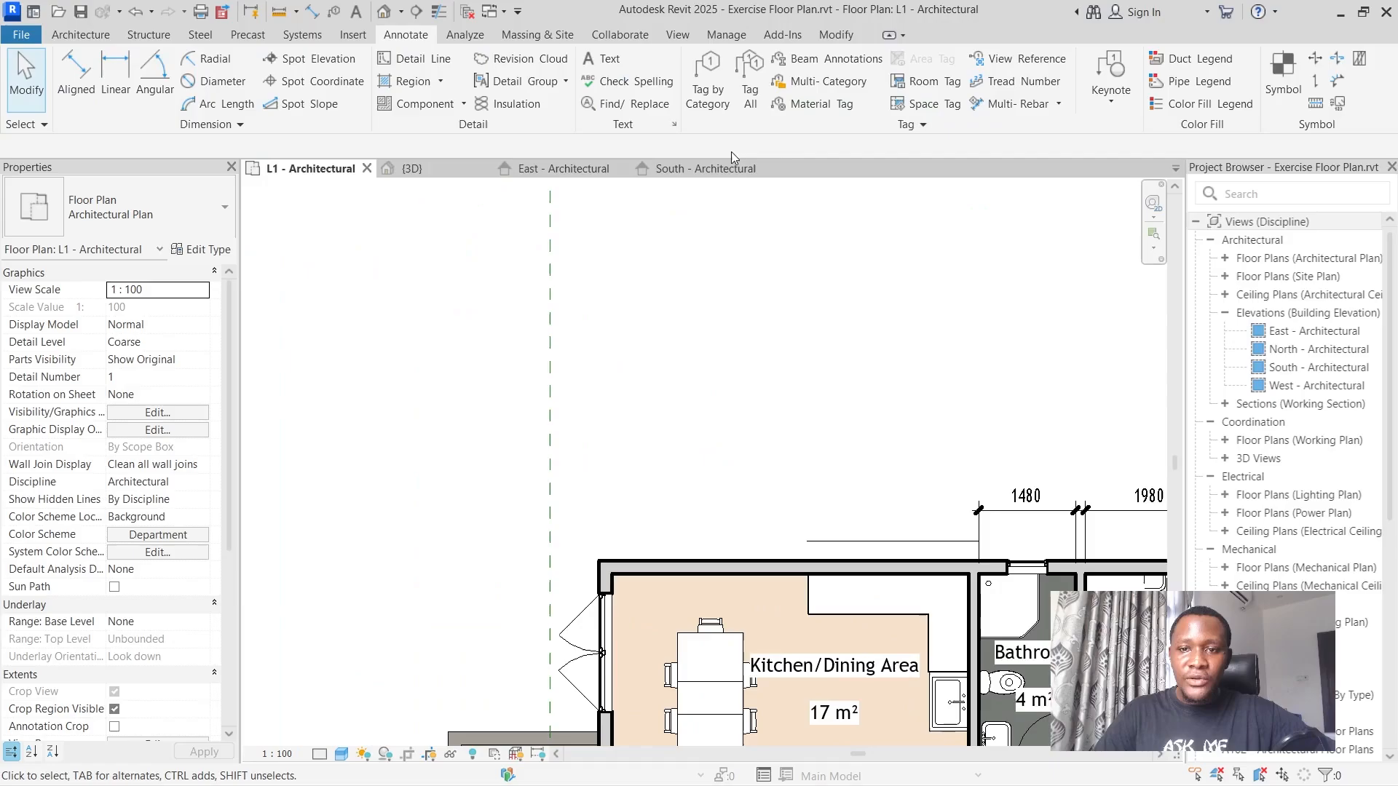
pyautogui.click(76, 73)
pyautogui.scroll(2, 763, 449)
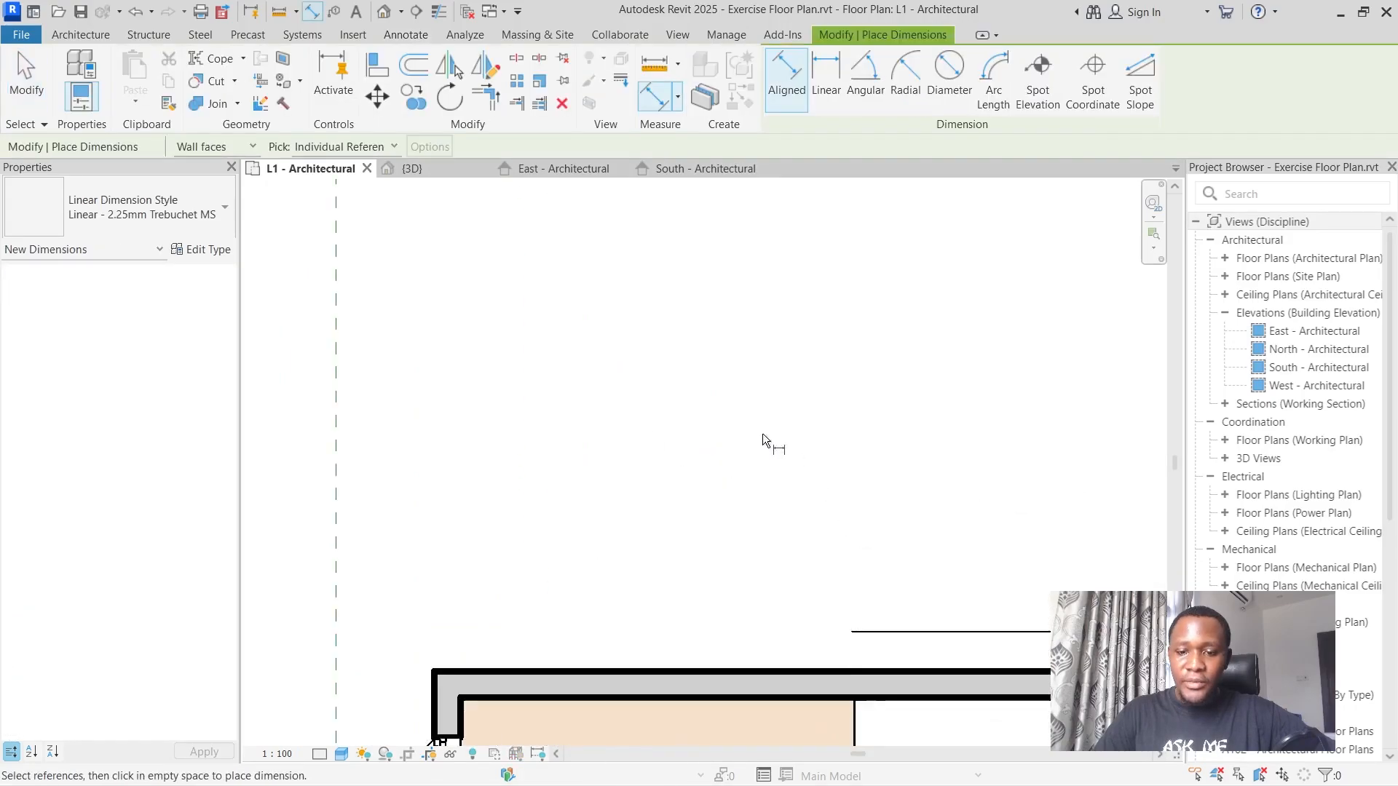
pyautogui.scroll(-3, 763, 435)
pyautogui.scroll(3, 961, 530)
pyautogui.scroll(-2, 886, 421)
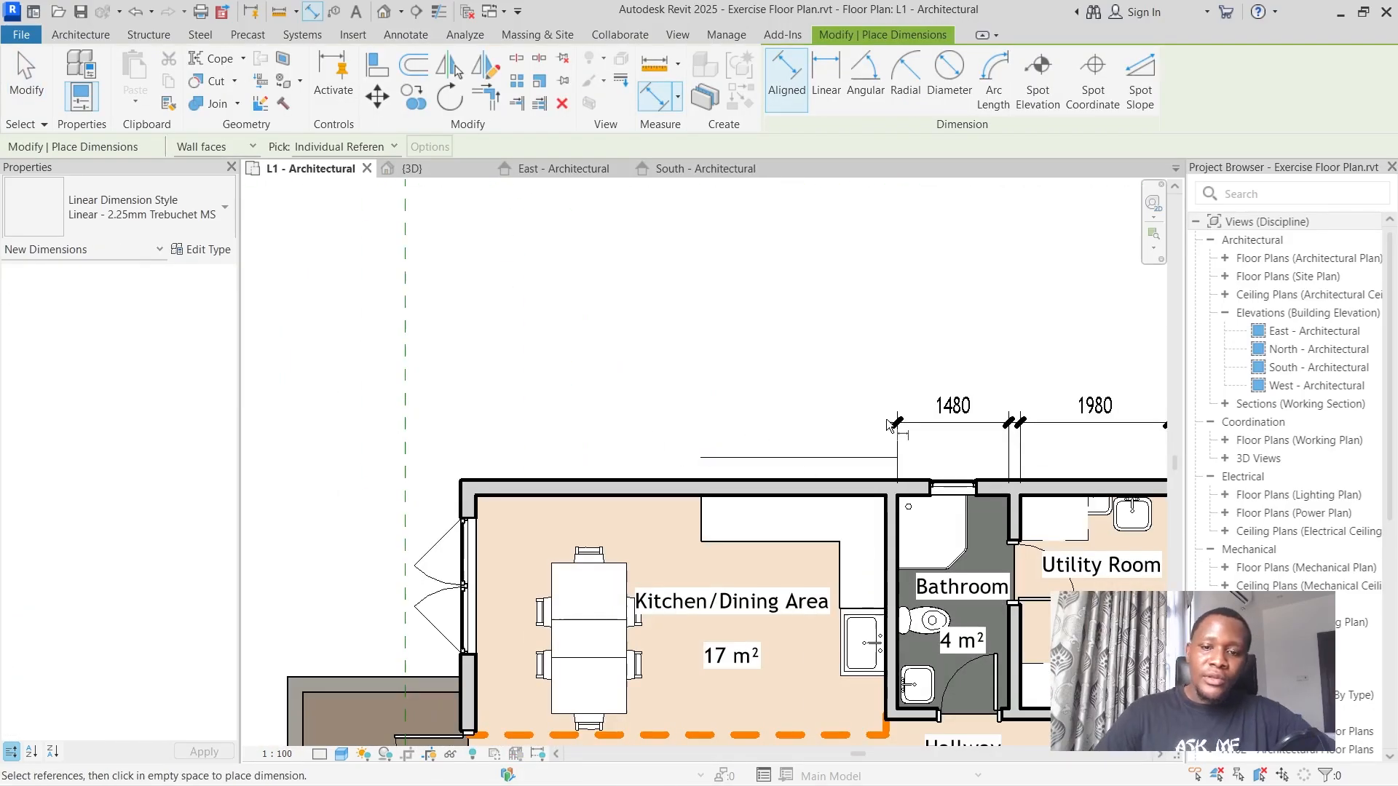
pyautogui.click(26, 76)
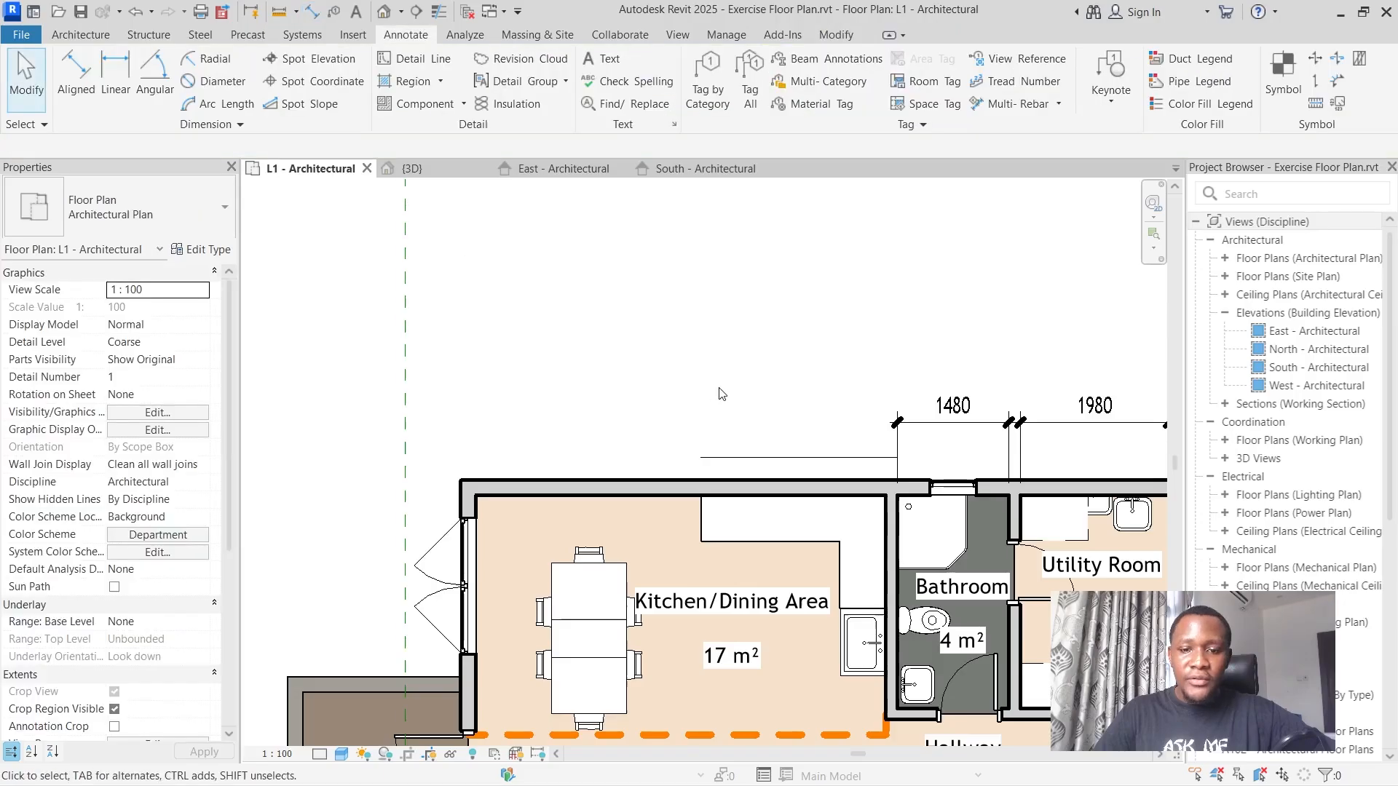
pyautogui.click(792, 457)
pyautogui.press('Delete')
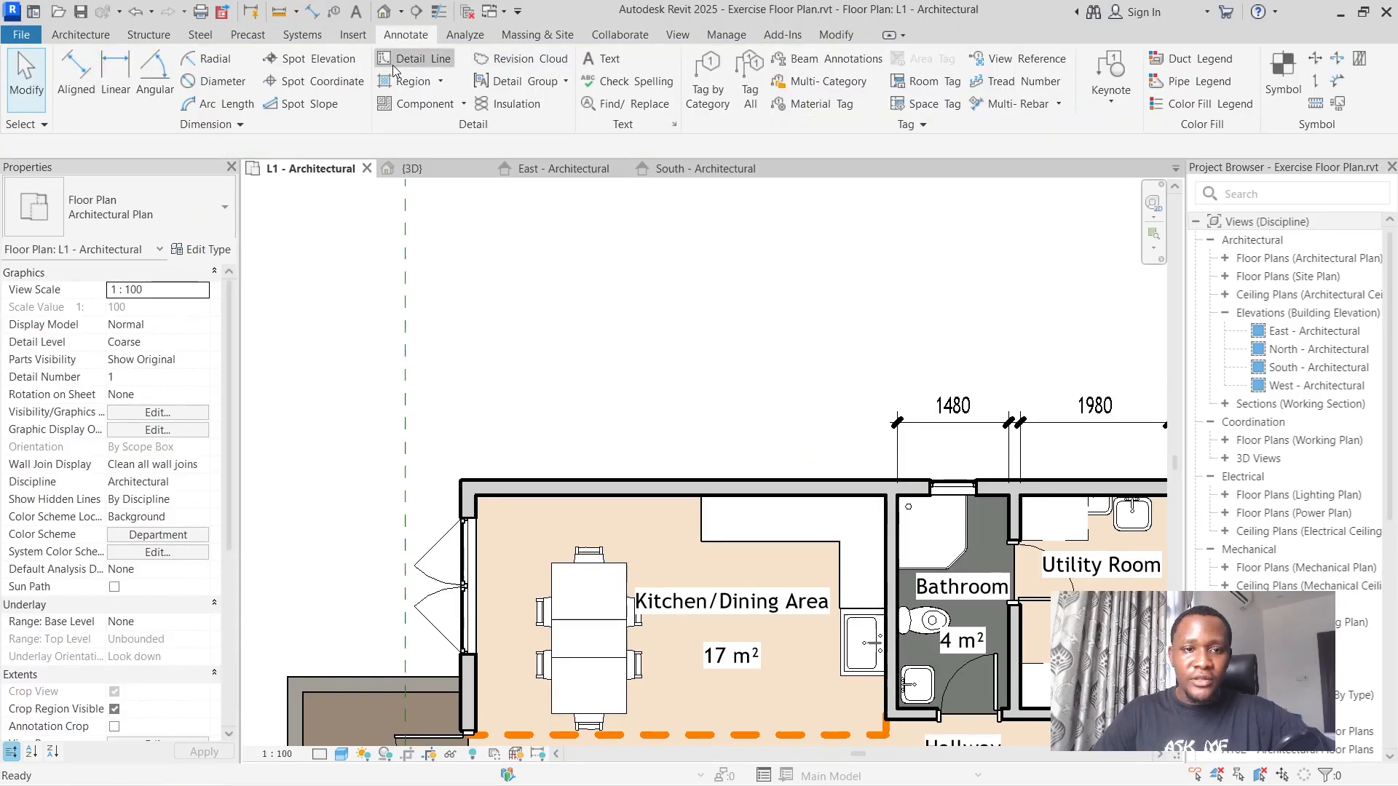
# Draw a horizontal detail line 2600 mm long inside the kitchen, running from the bathroom partition across the countertop towards the balcony side.
pyautogui.click(453, 65)
pyautogui.click(886, 516)
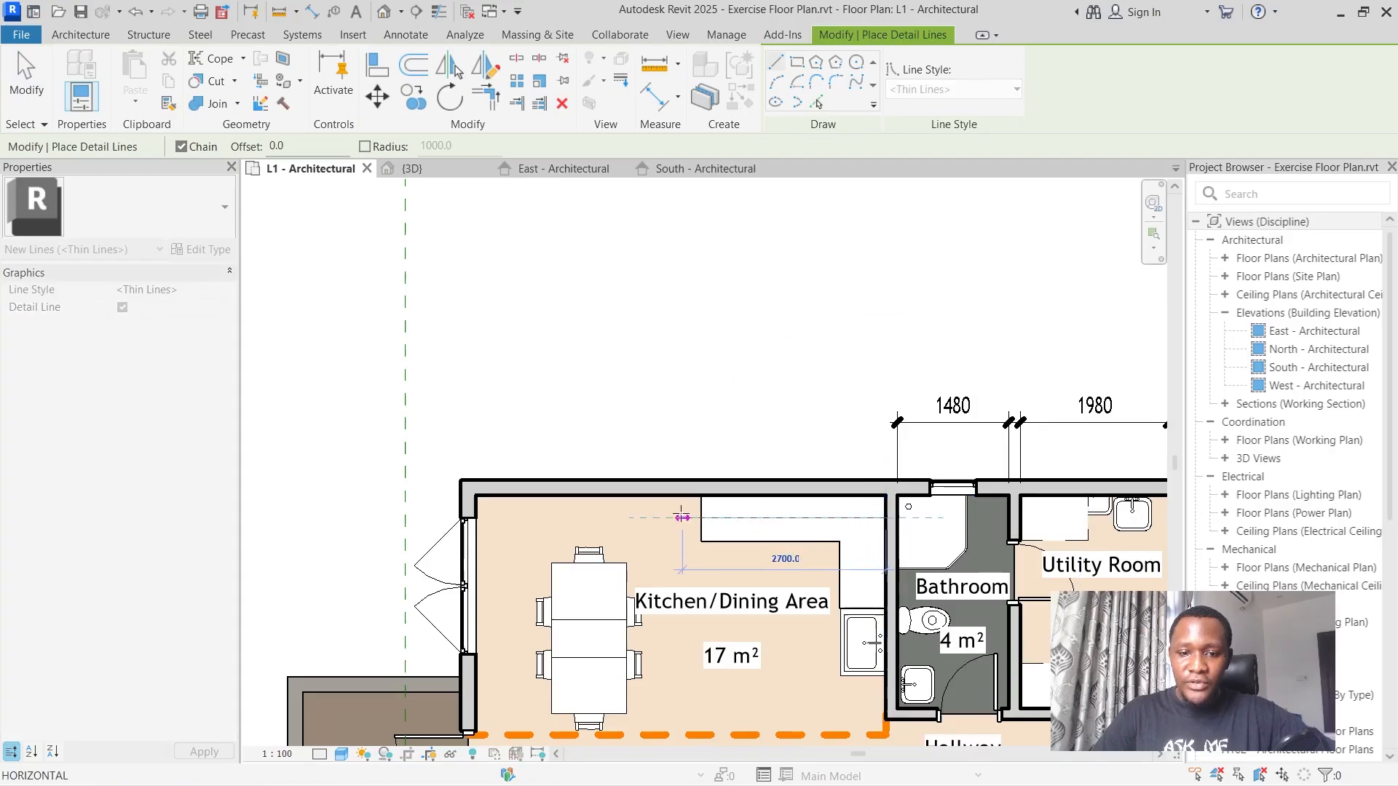
pyautogui.write('2600')
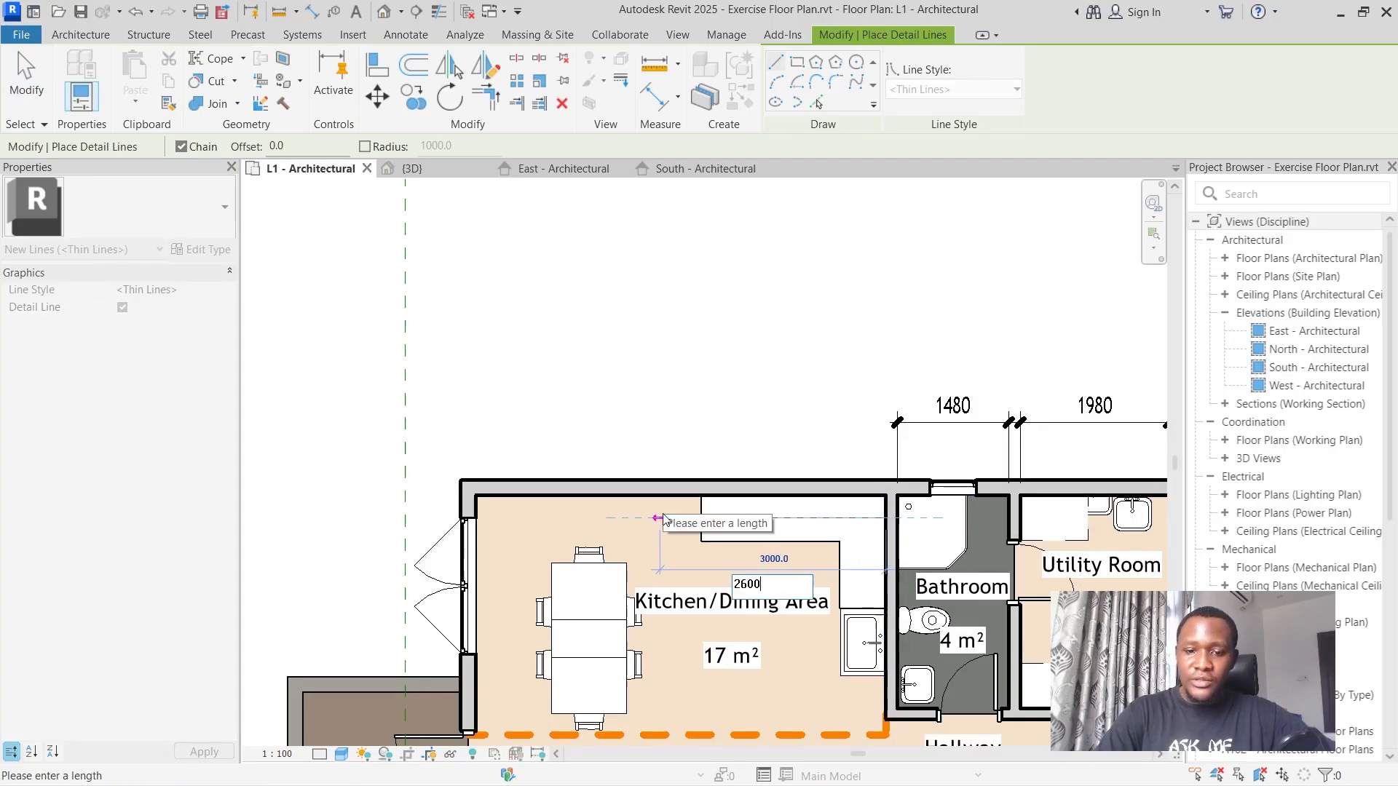
pyautogui.press('Return')
pyautogui.scroll(-4, 660, 517)
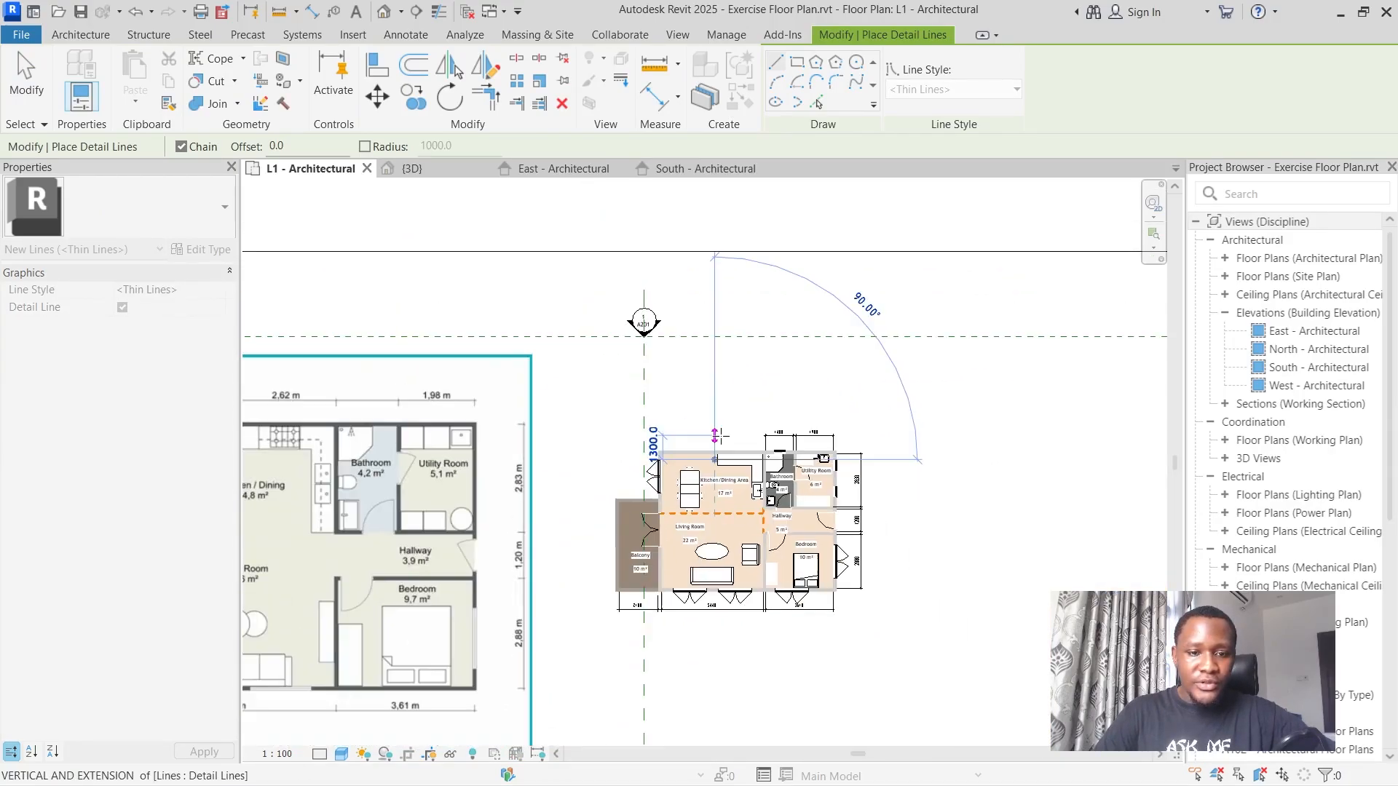
pyautogui.scroll(4, 721, 435)
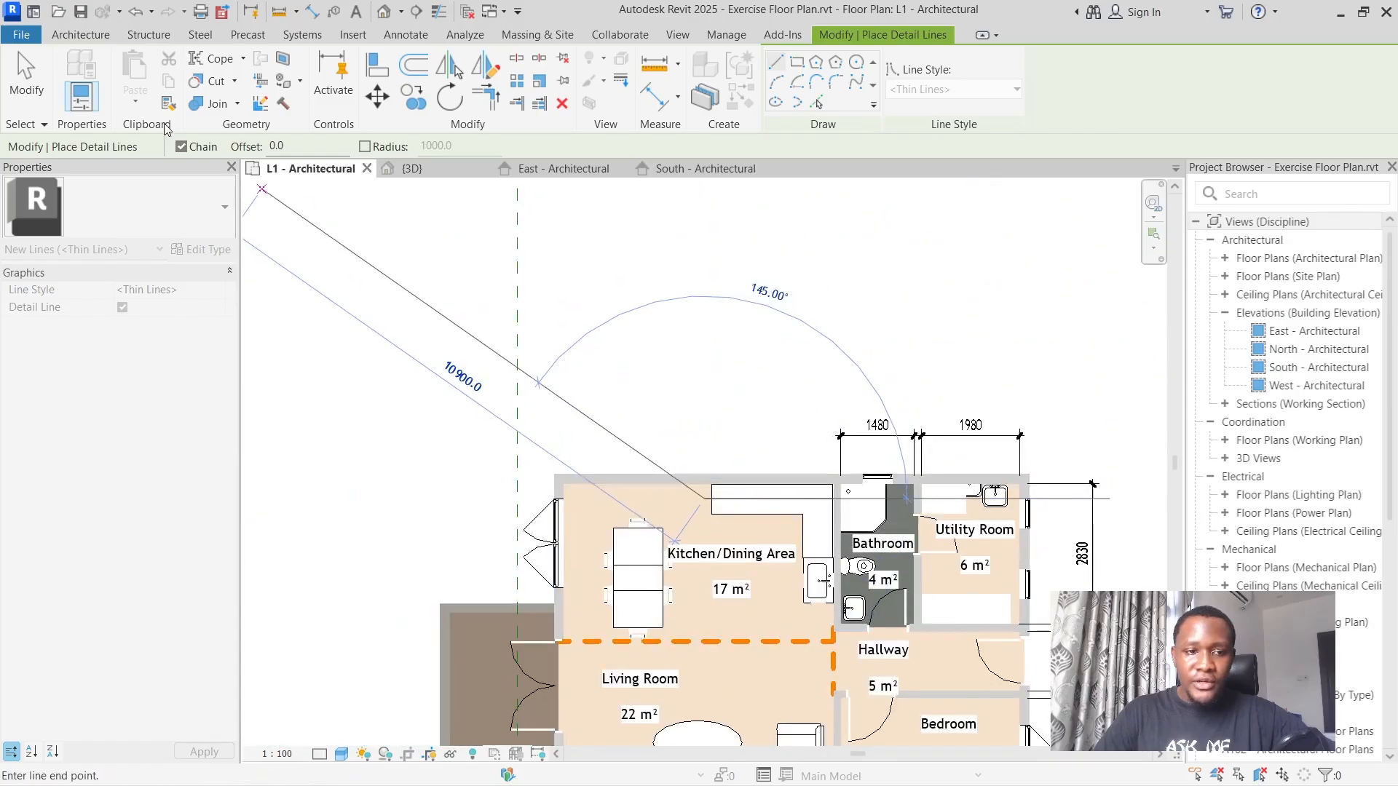
pyautogui.press('Escape')
pyautogui.press('Escape')
# Set the length of the detail line across the kitchen countertop to 2620 mm.
pyautogui.scroll(3, 650, 499)
pyautogui.scroll(1, 650, 500)
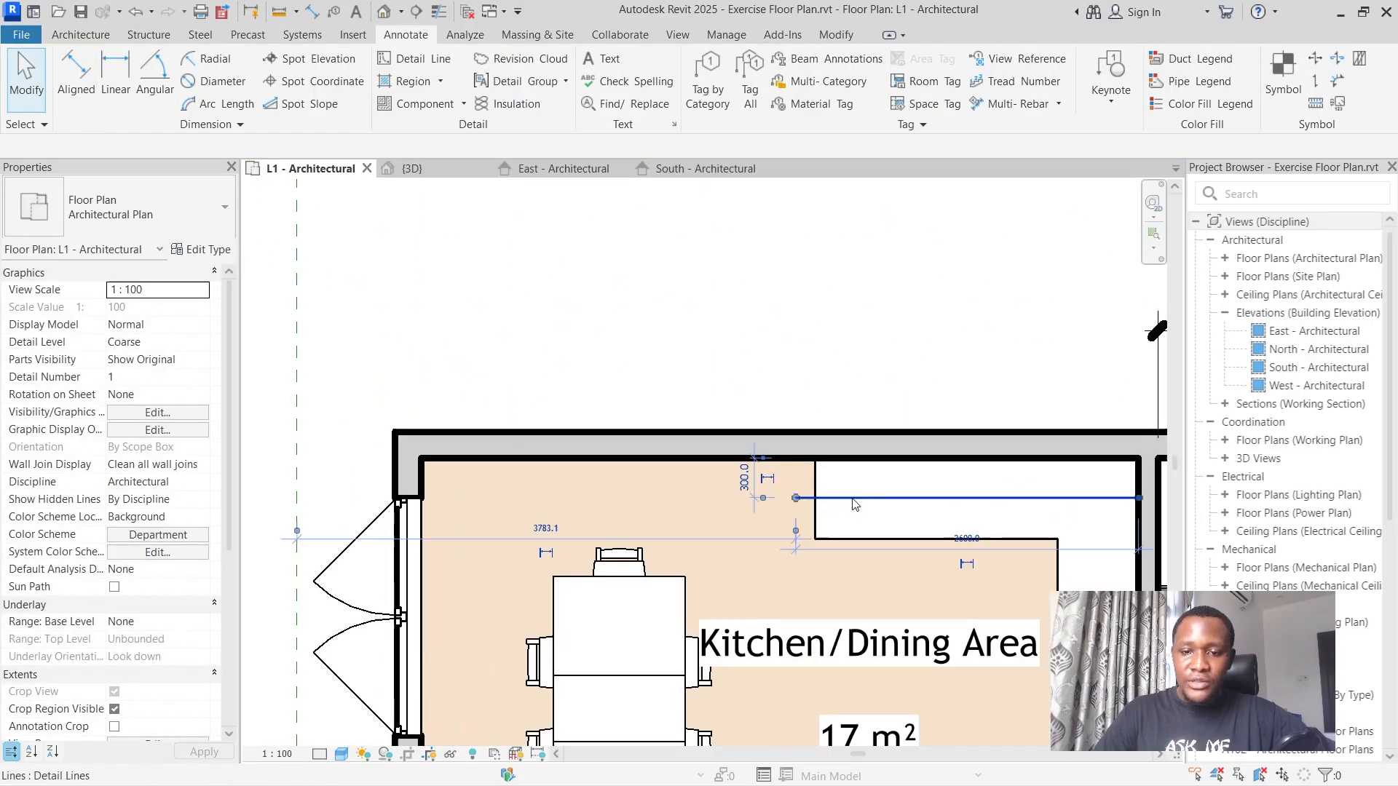
pyautogui.click(852, 499)
pyautogui.click(966, 539)
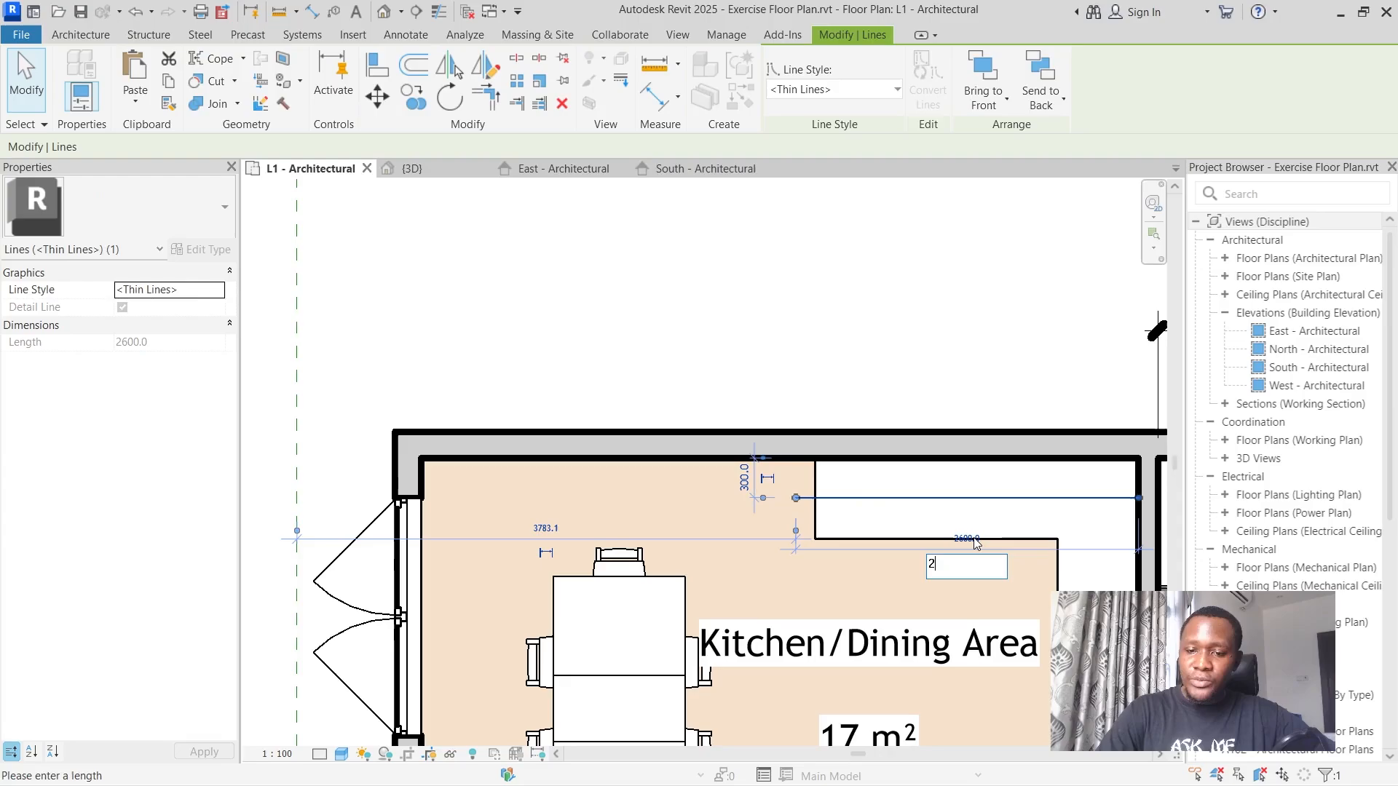
pyautogui.press('Return')
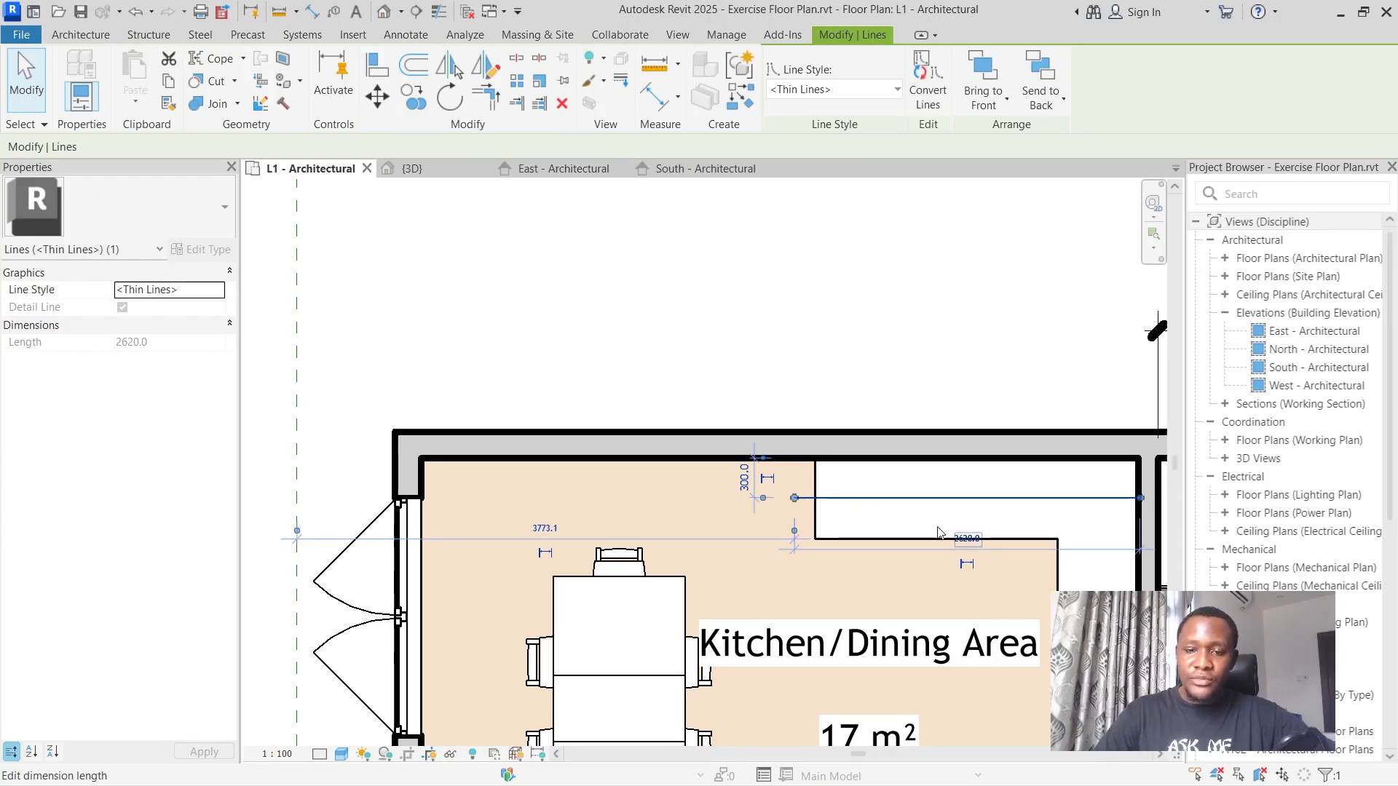
pyautogui.press('Escape')
pyautogui.scroll(-2, 747, 321)
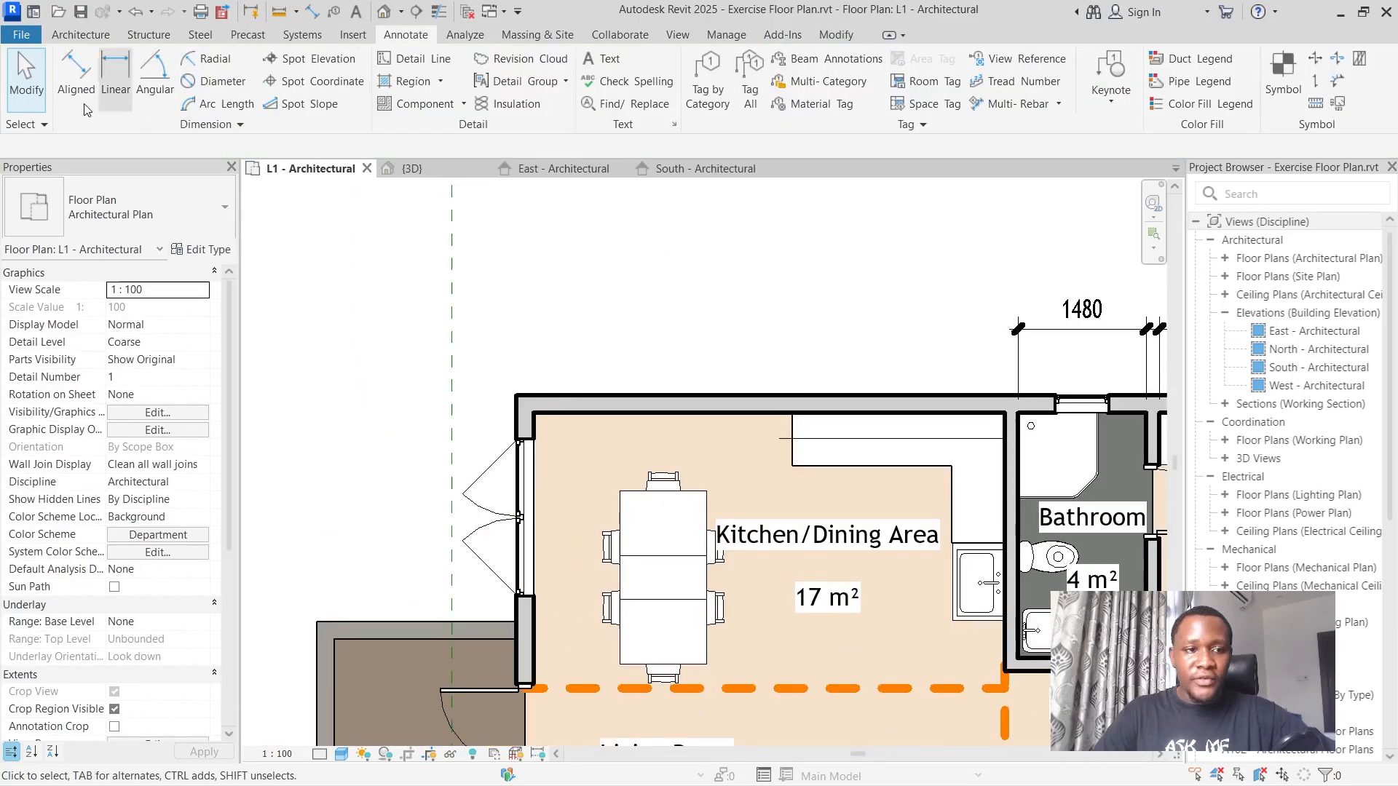
# Add an aligned dimension from the bathroom partition's kitchen face to the detail line's free end, in line with the bathroom's width dimension.
pyautogui.click(75, 73)
pyautogui.scroll(3, 750, 364)
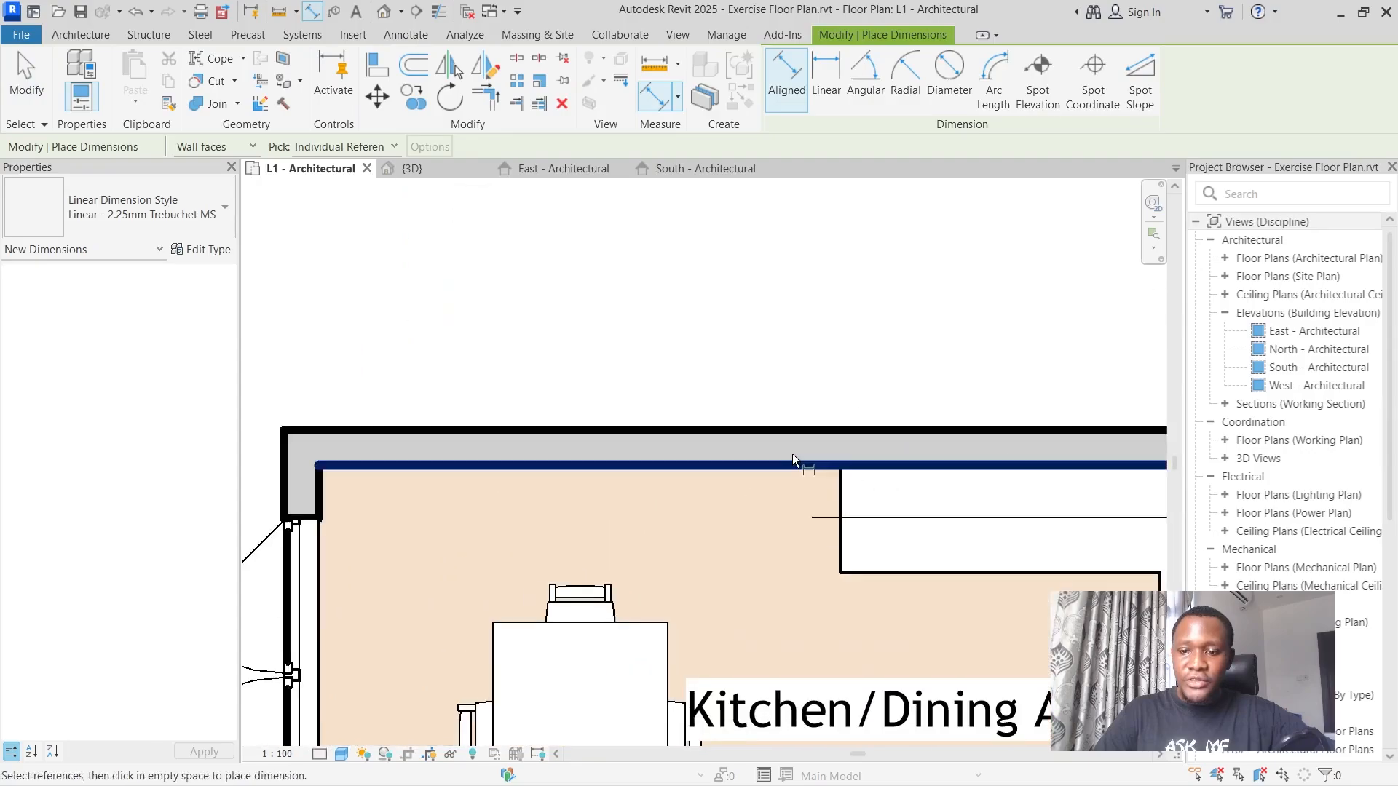
pyautogui.scroll(-3, 793, 455)
pyautogui.scroll(3, 1021, 475)
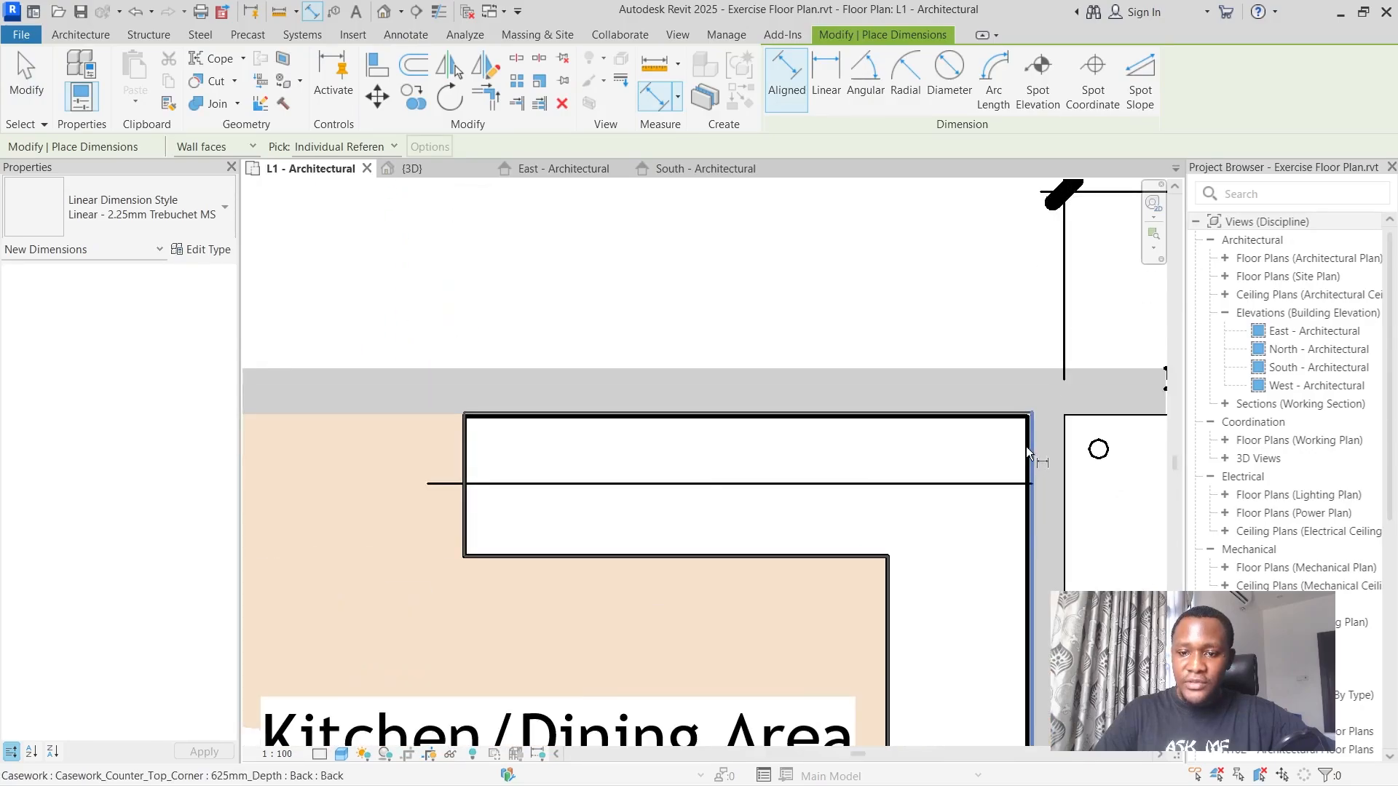
pyautogui.click(1021, 470)
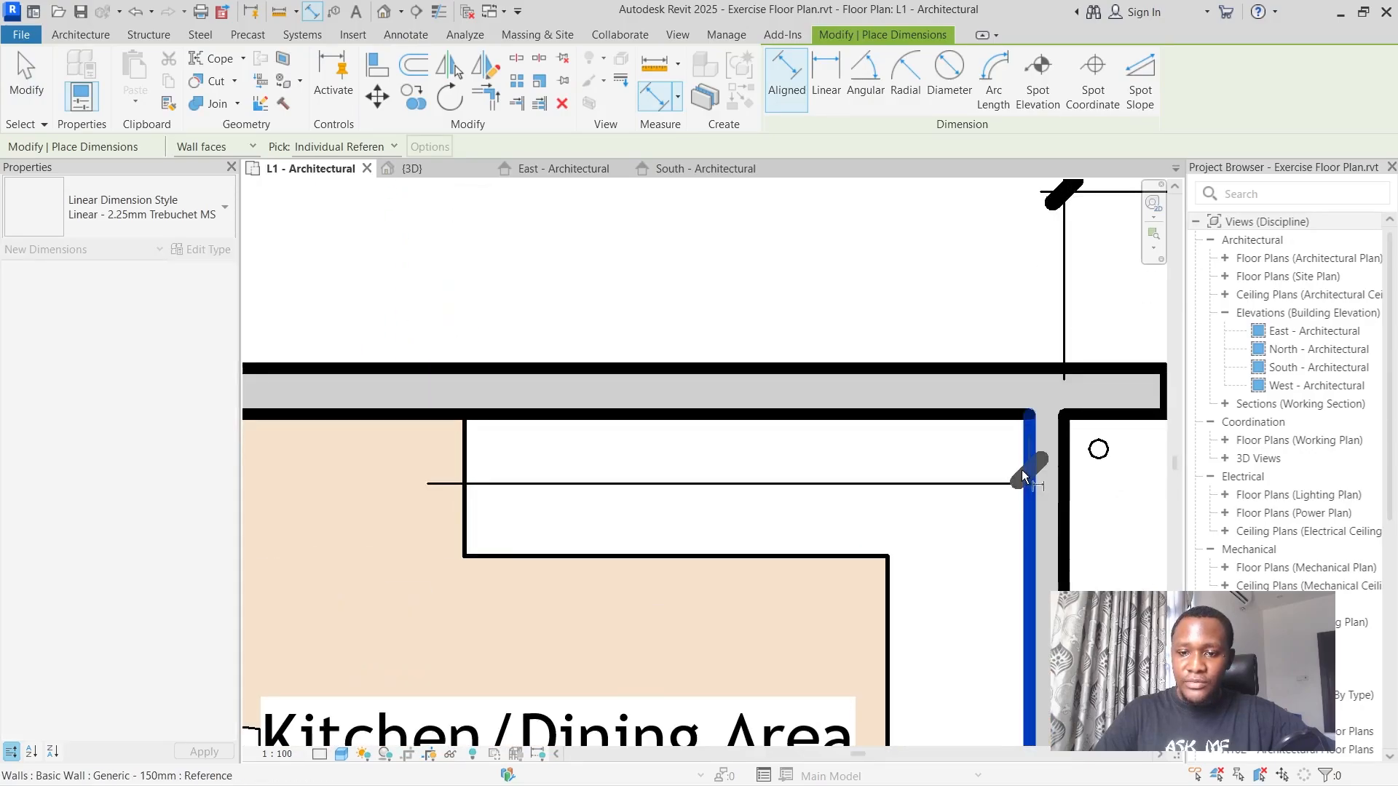
pyautogui.click(424, 488)
pyautogui.scroll(-3, 427, 484)
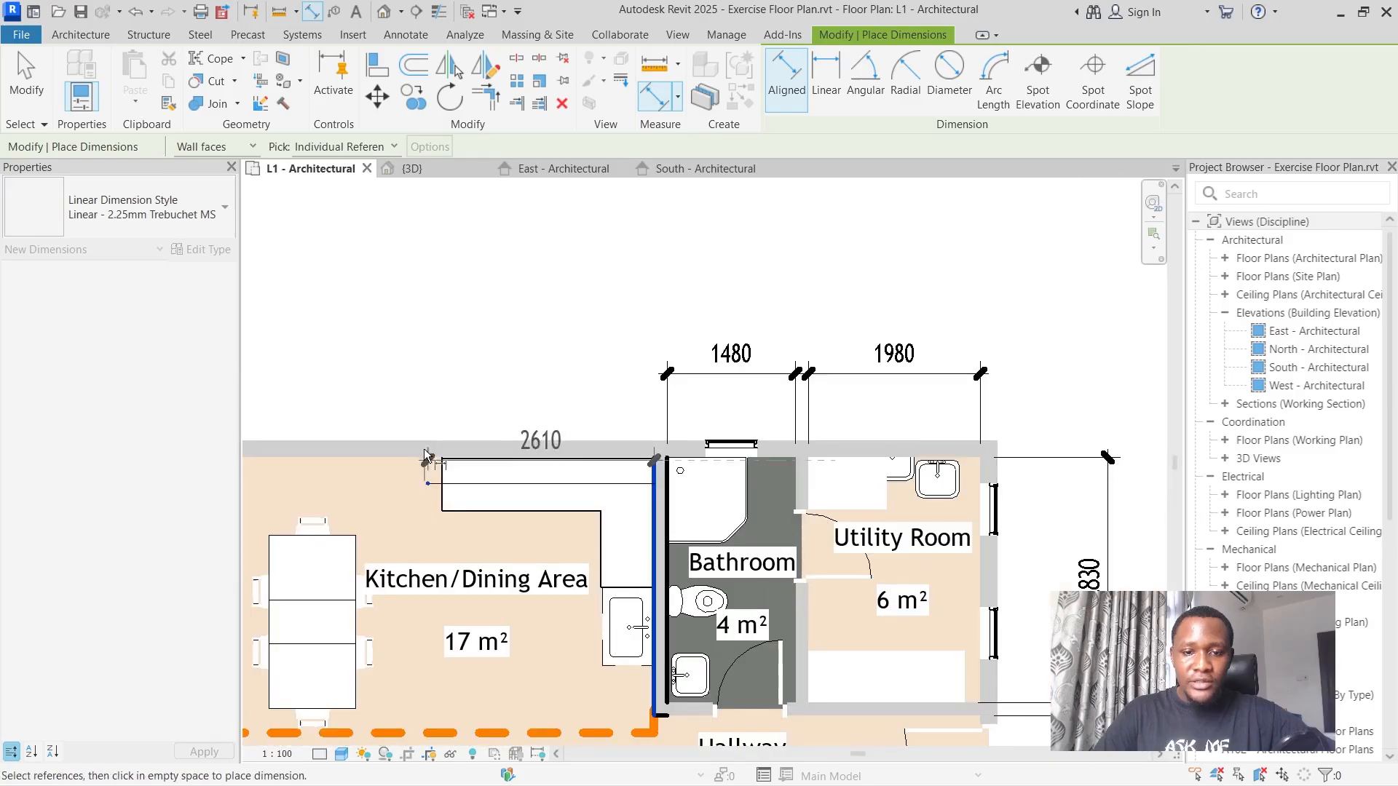
pyautogui.click(424, 383)
pyautogui.scroll(2, 371, 395)
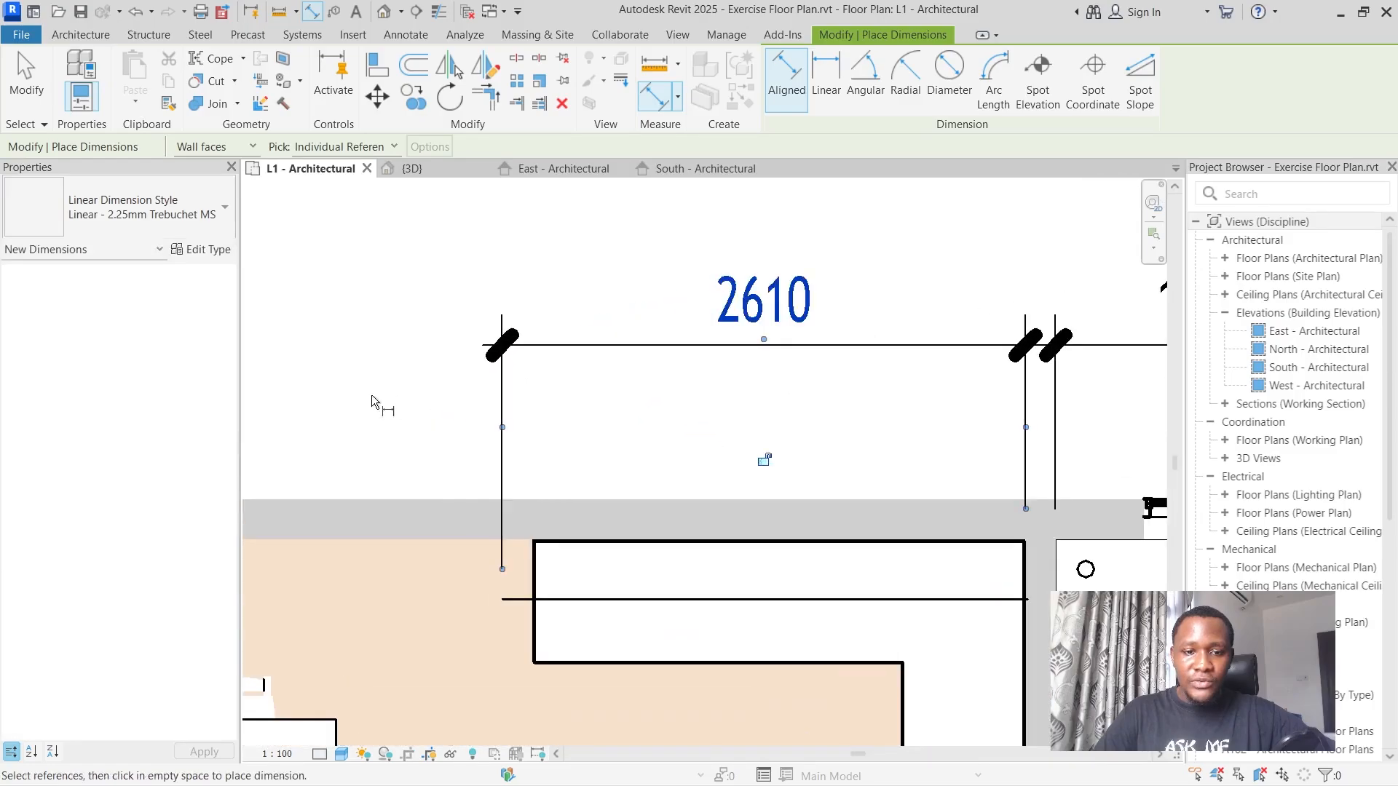
# Set the dimension between the detail line's free end and the bathroom partition to 2620 mm.
pyautogui.click(792, 310)
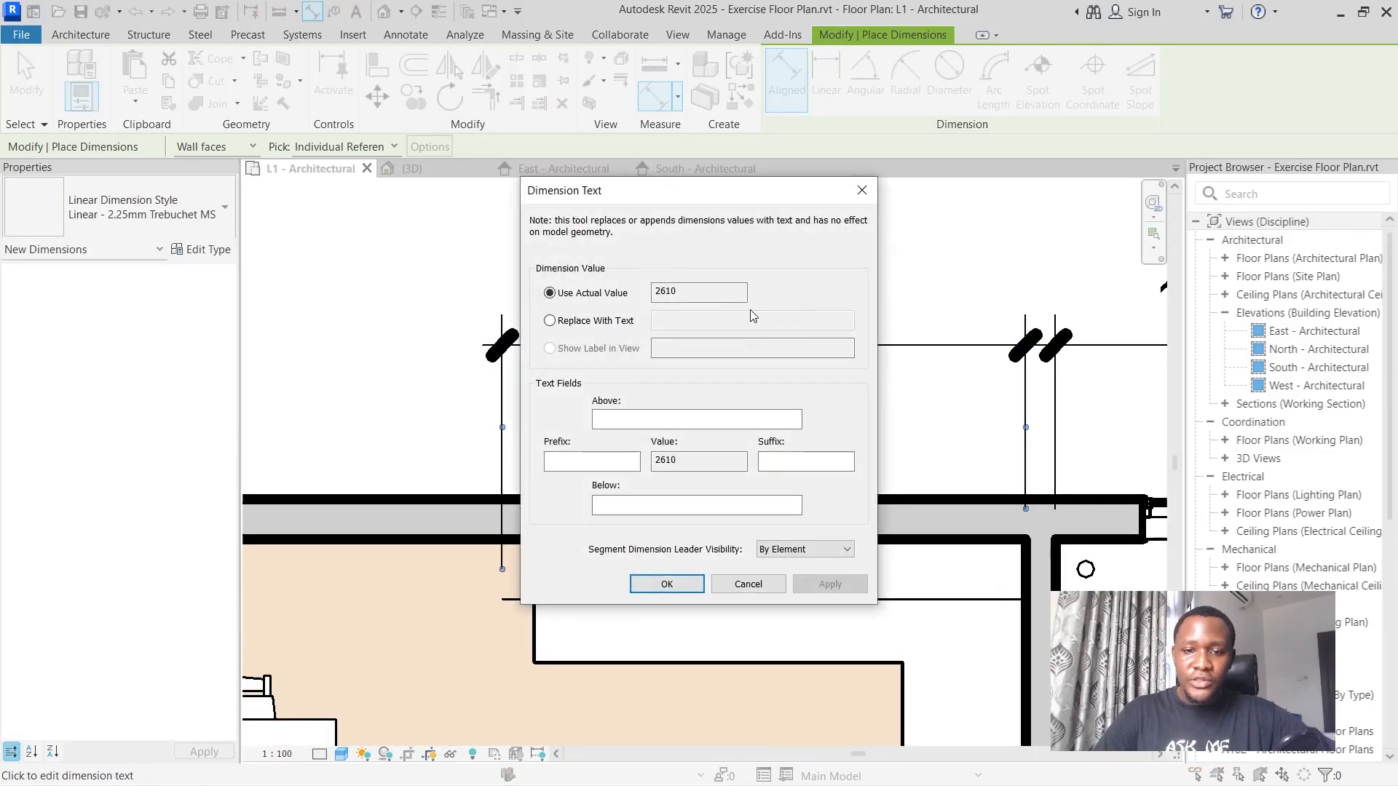
pyautogui.click(747, 585)
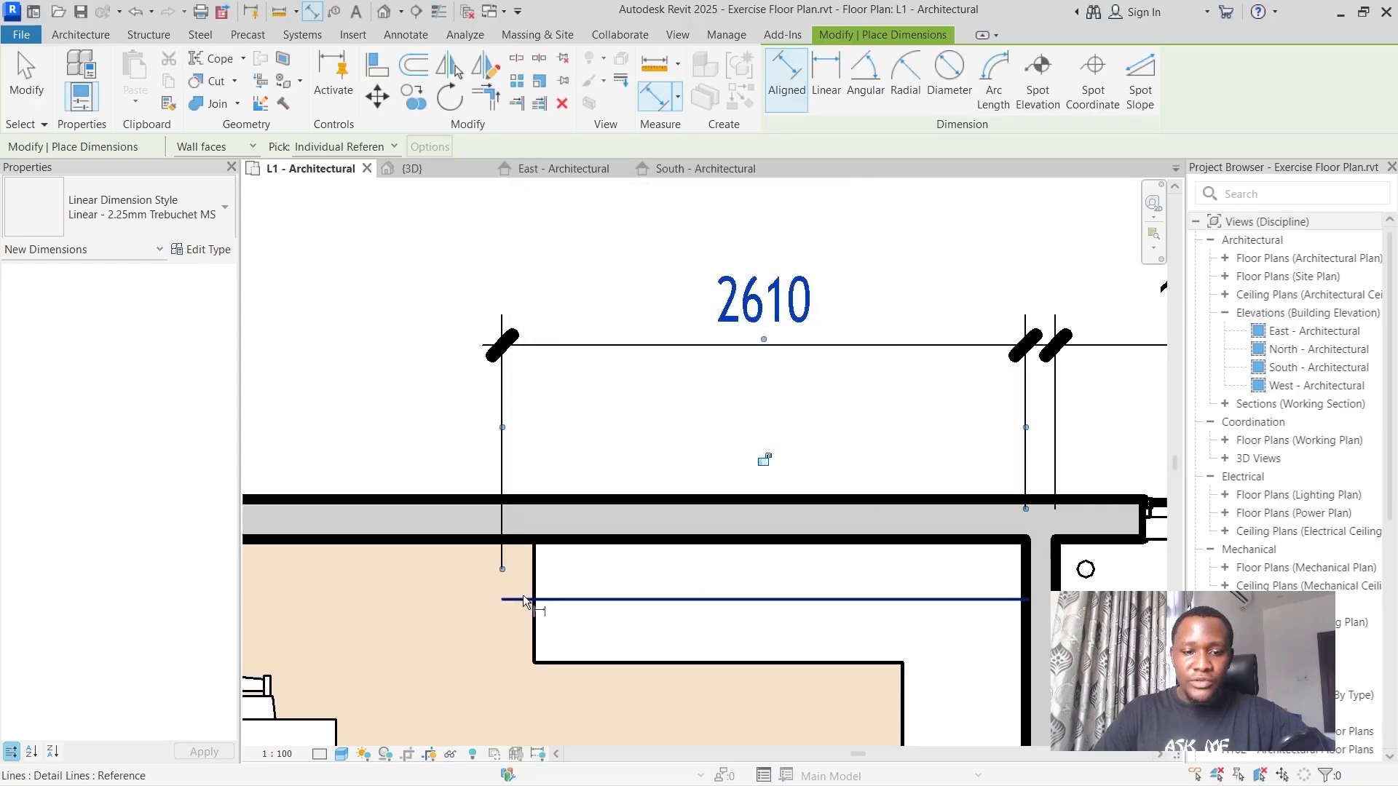
pyautogui.click(26, 73)
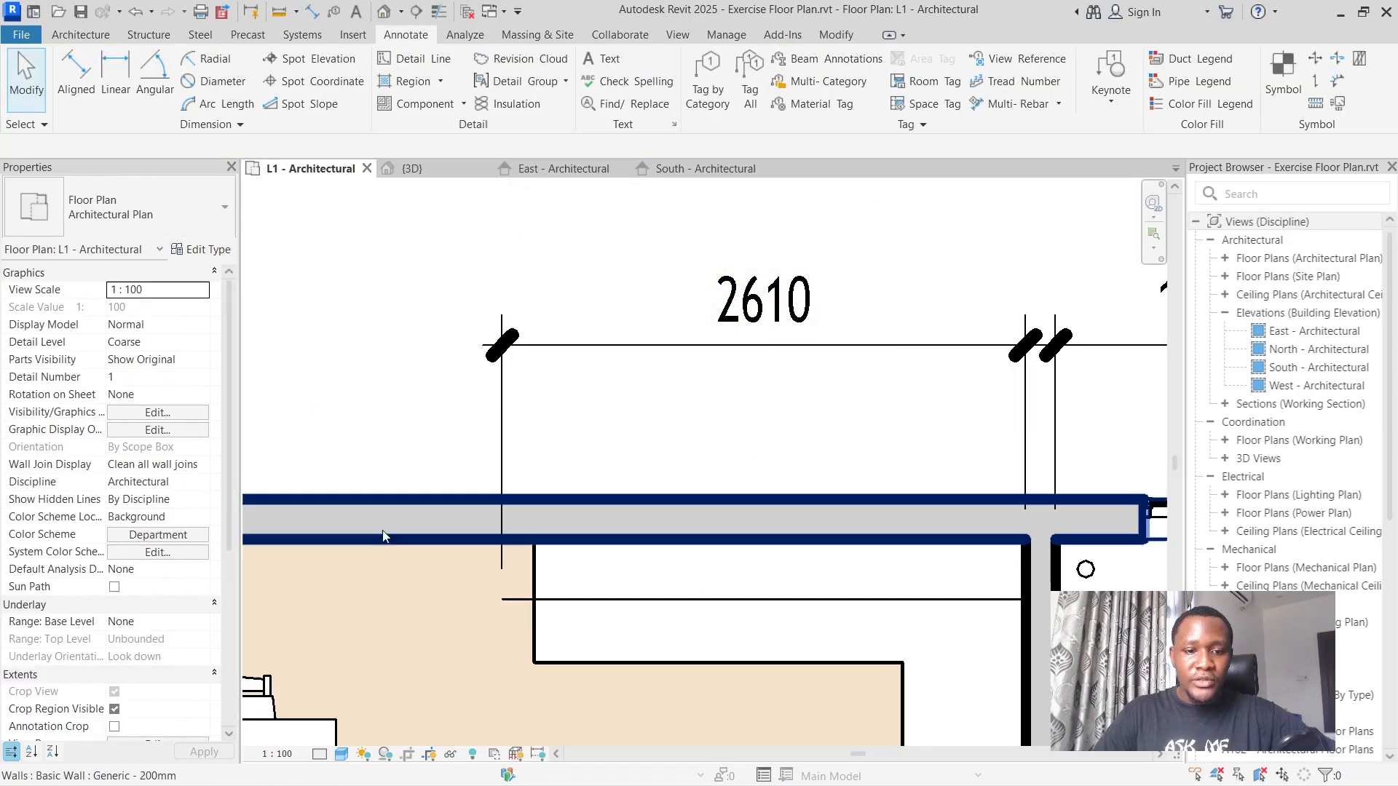
pyautogui.click(536, 600)
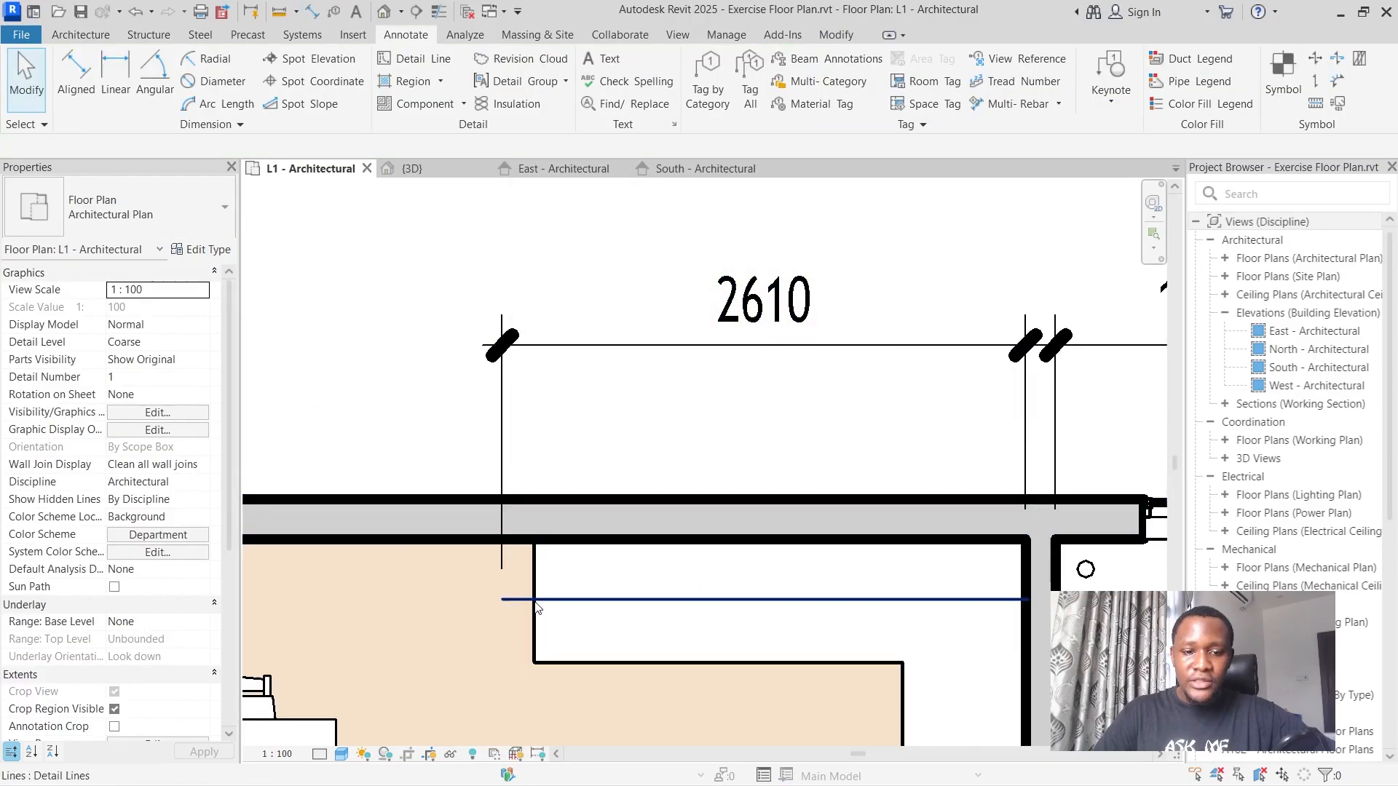
pyautogui.click(769, 335)
pyautogui.write('2620')
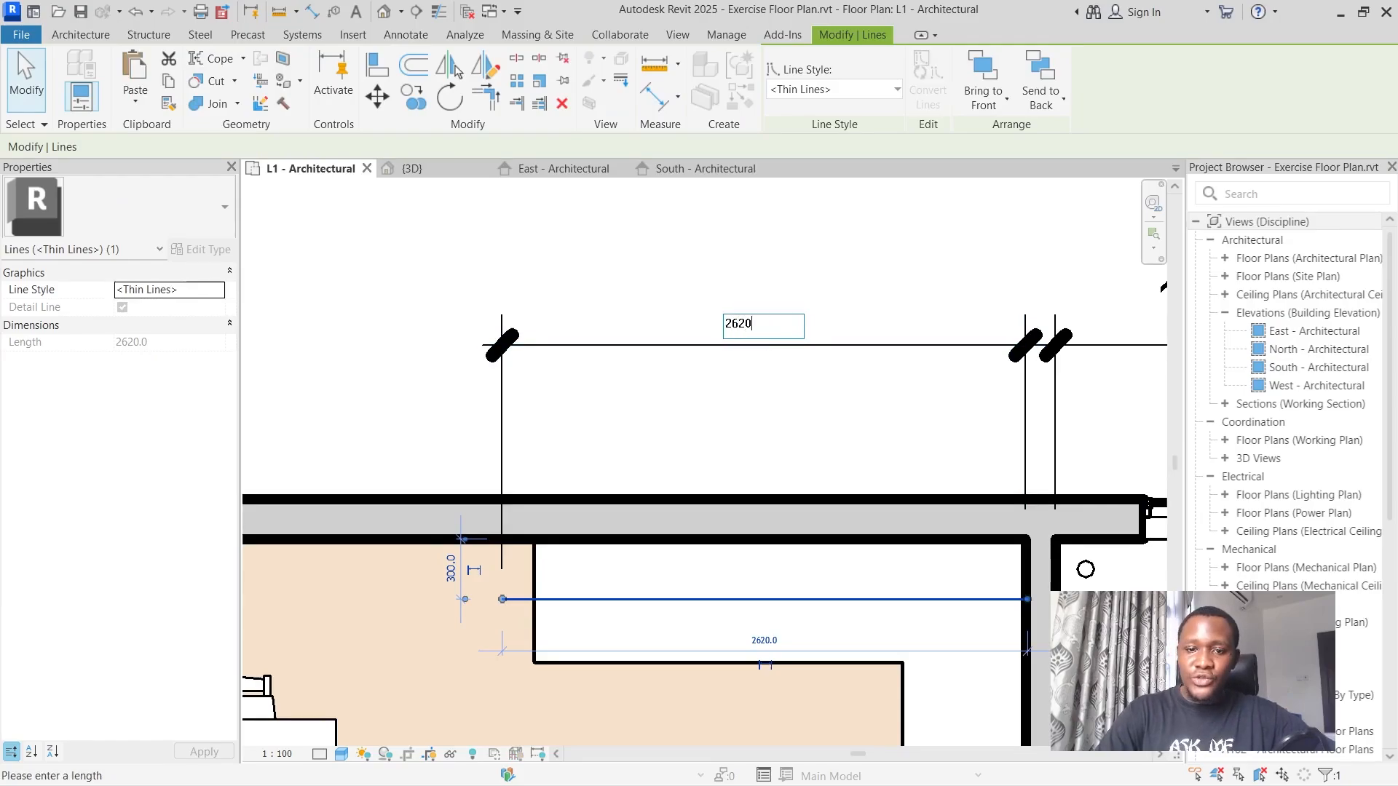
pyautogui.press('Return')
pyautogui.press('Escape')
# Dimension from the detail line's free end to the inner face of the kitchen's double-door wall, in line with the adjacent dimensions.
pyautogui.scroll(3, 815, 282)
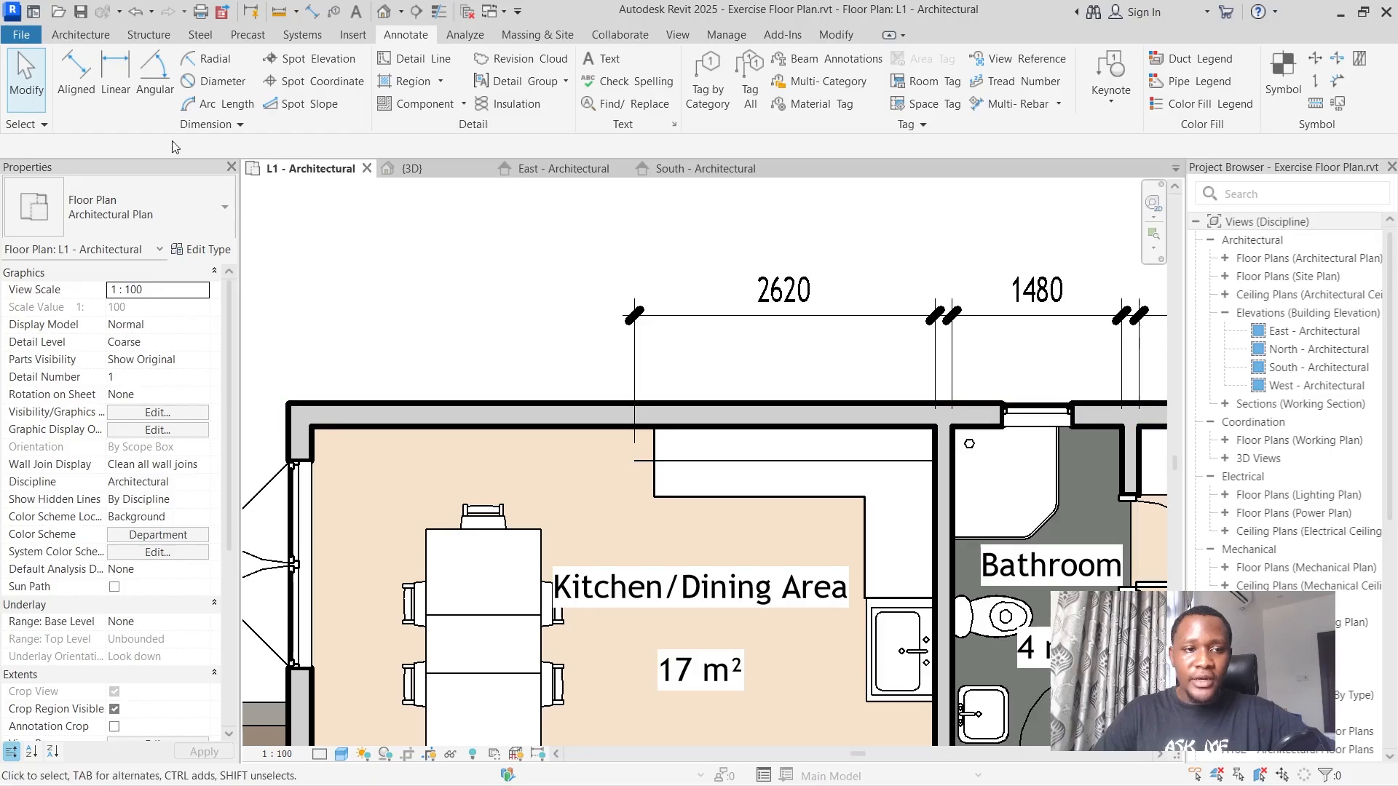
pyautogui.click(75, 79)
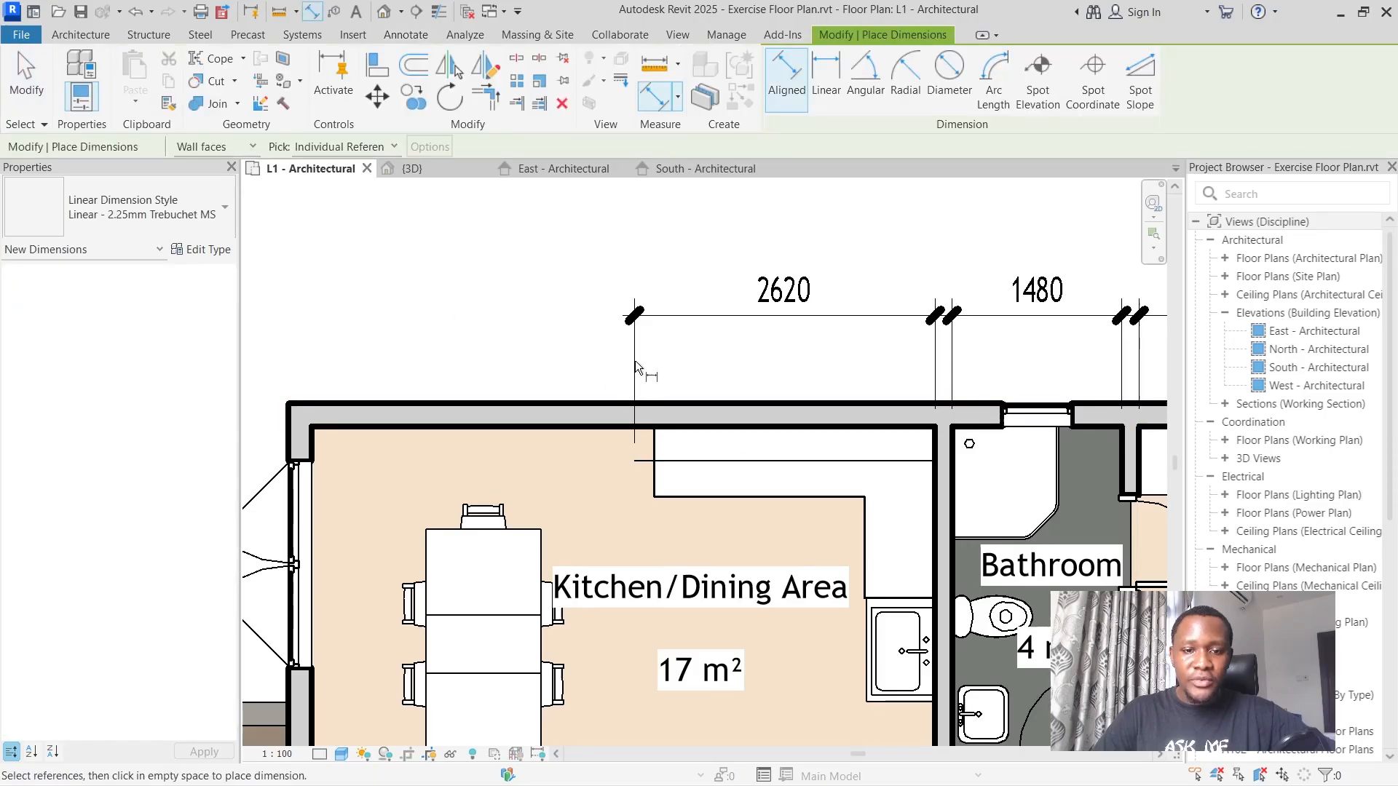
pyautogui.scroll(5, 639, 459)
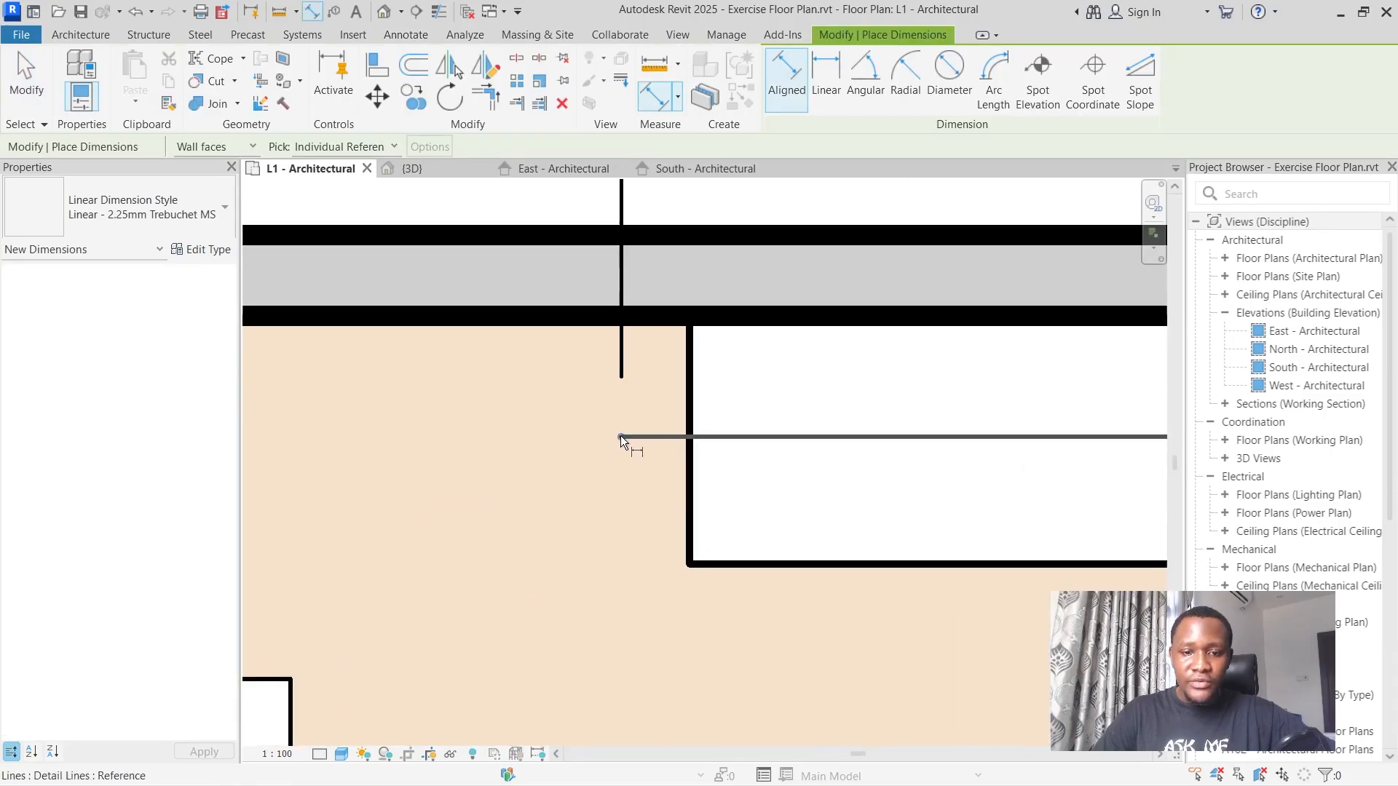
pyautogui.click(621, 436)
pyautogui.scroll(-5, 628, 437)
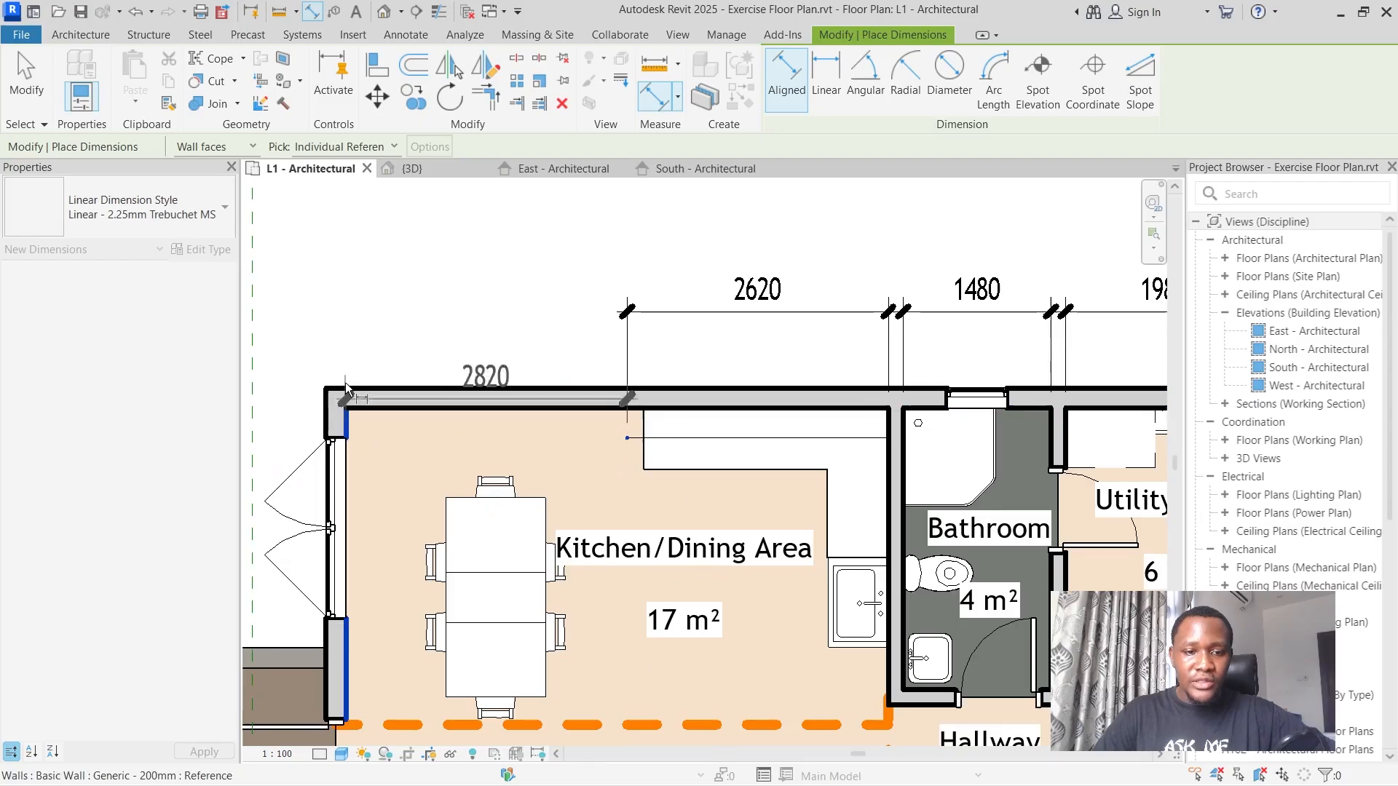
pyautogui.click(345, 387)
pyautogui.click(336, 310)
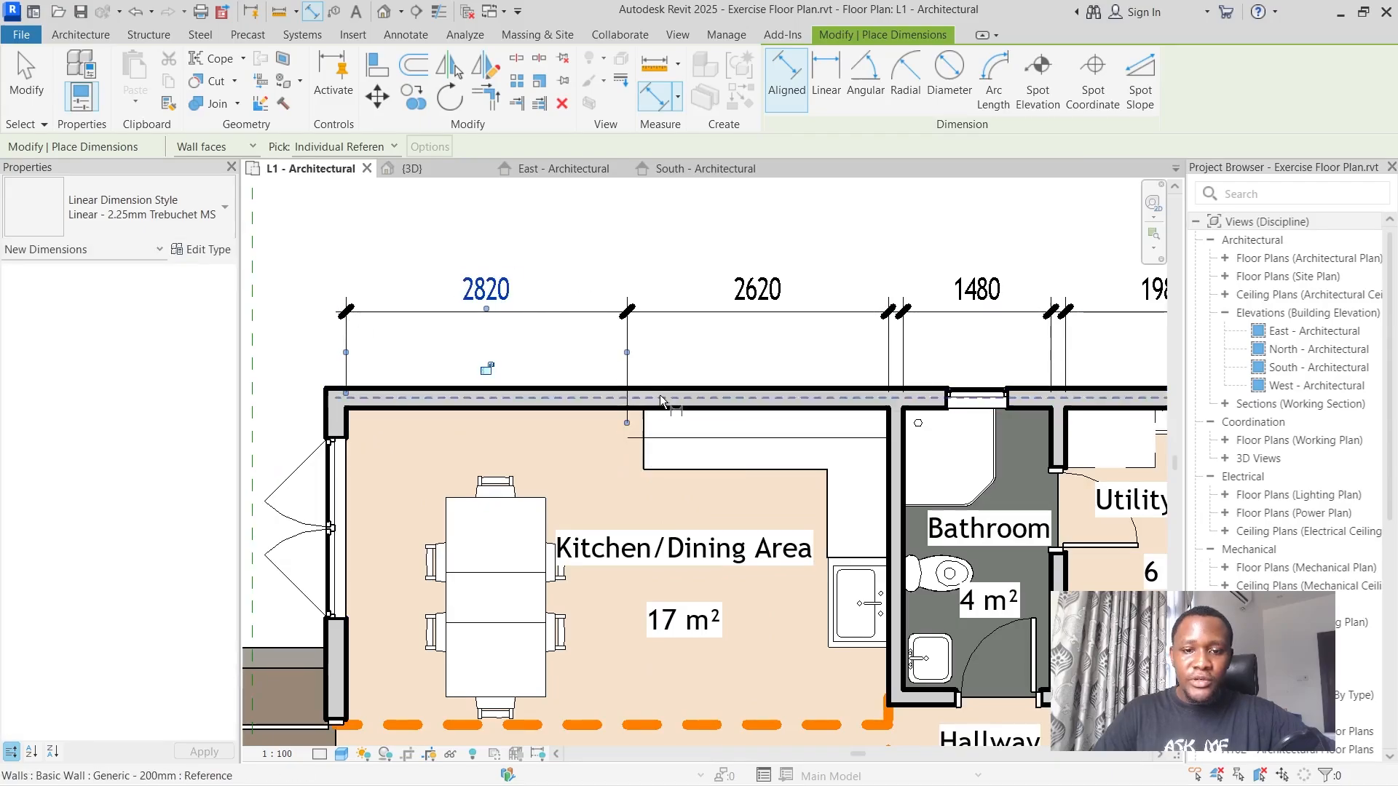
# Try deleting the detail line across the kitchen countertop and undo each deletion.
pyautogui.press('Escape')
pyautogui.press('Escape')
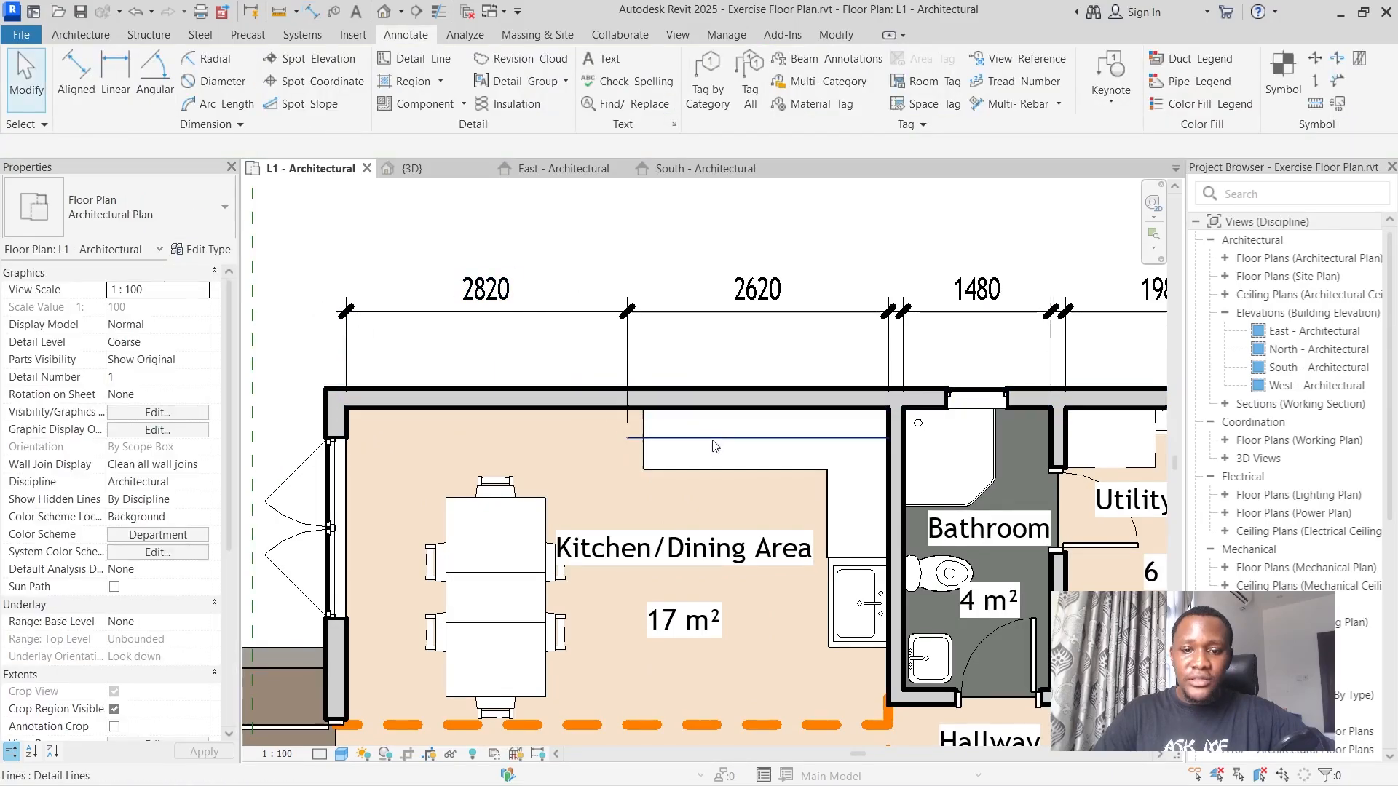
pyautogui.click(715, 446)
pyautogui.press('Delete')
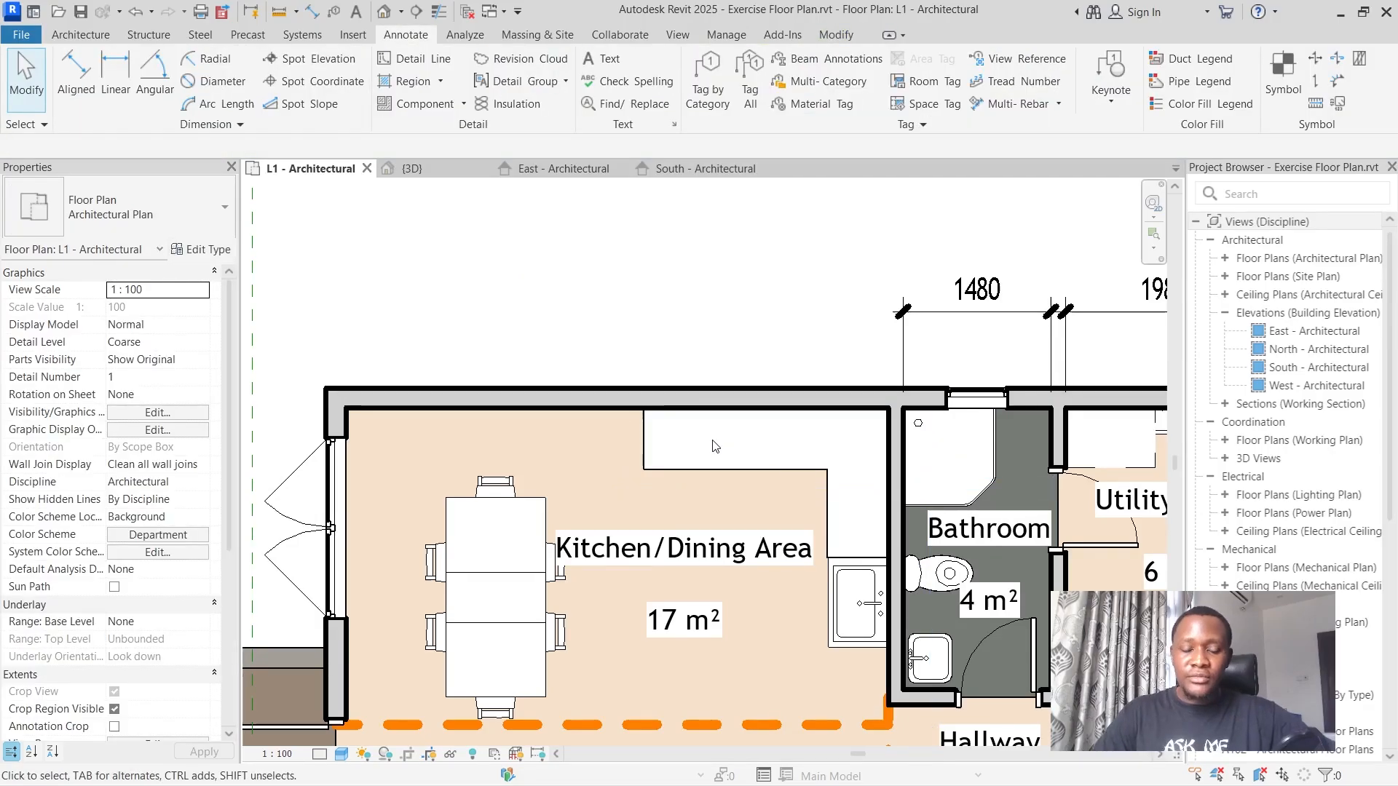
pyautogui.hotkey('ctrl', 'z')
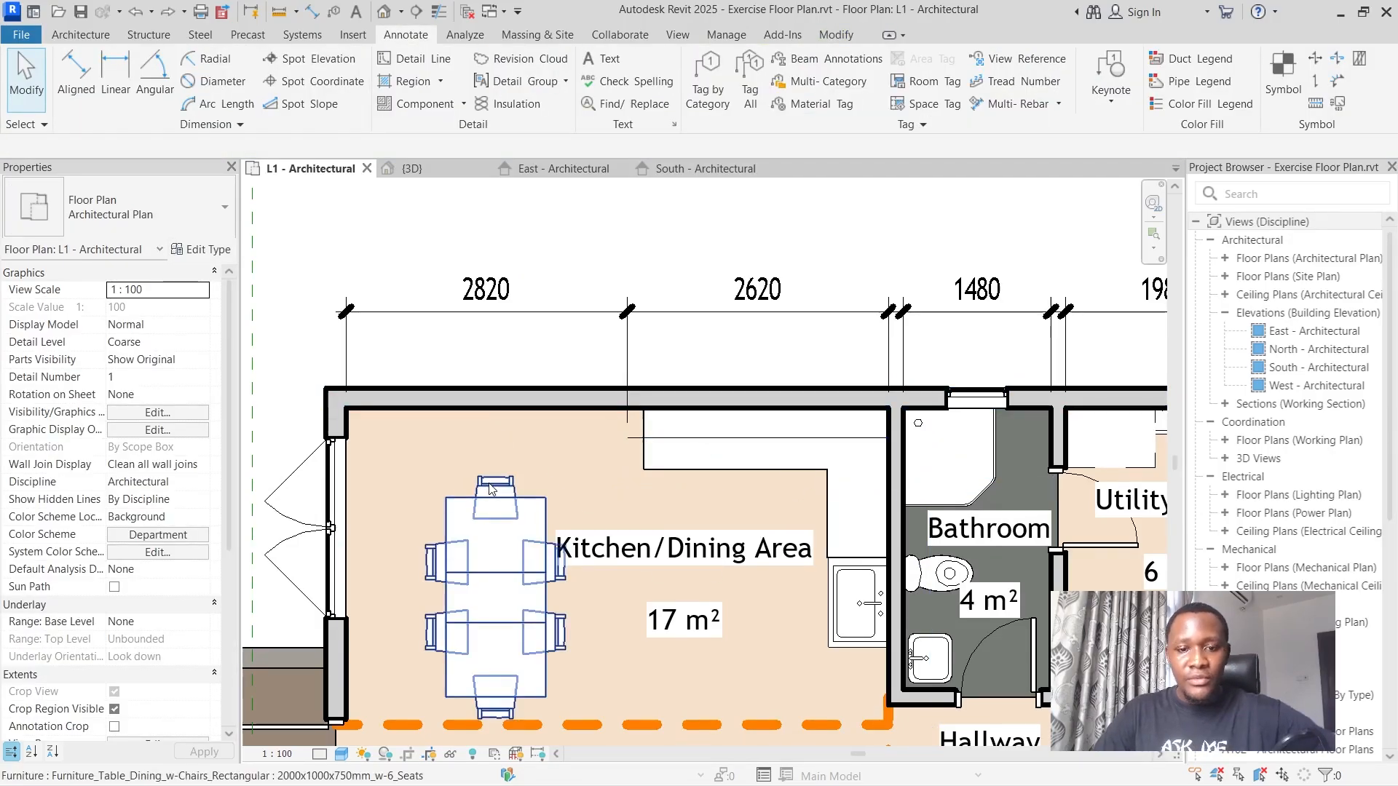
pyautogui.click(726, 441)
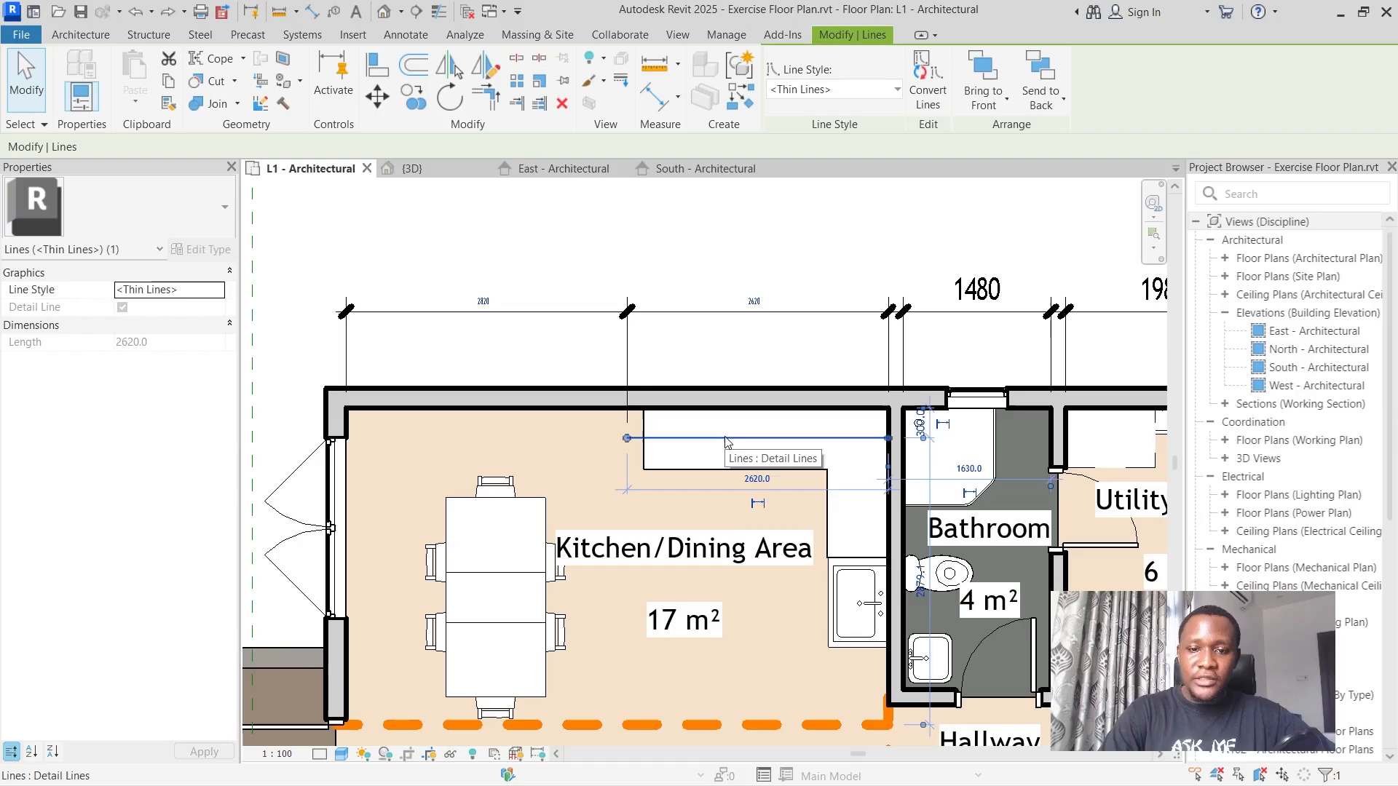
pyautogui.press('Delete')
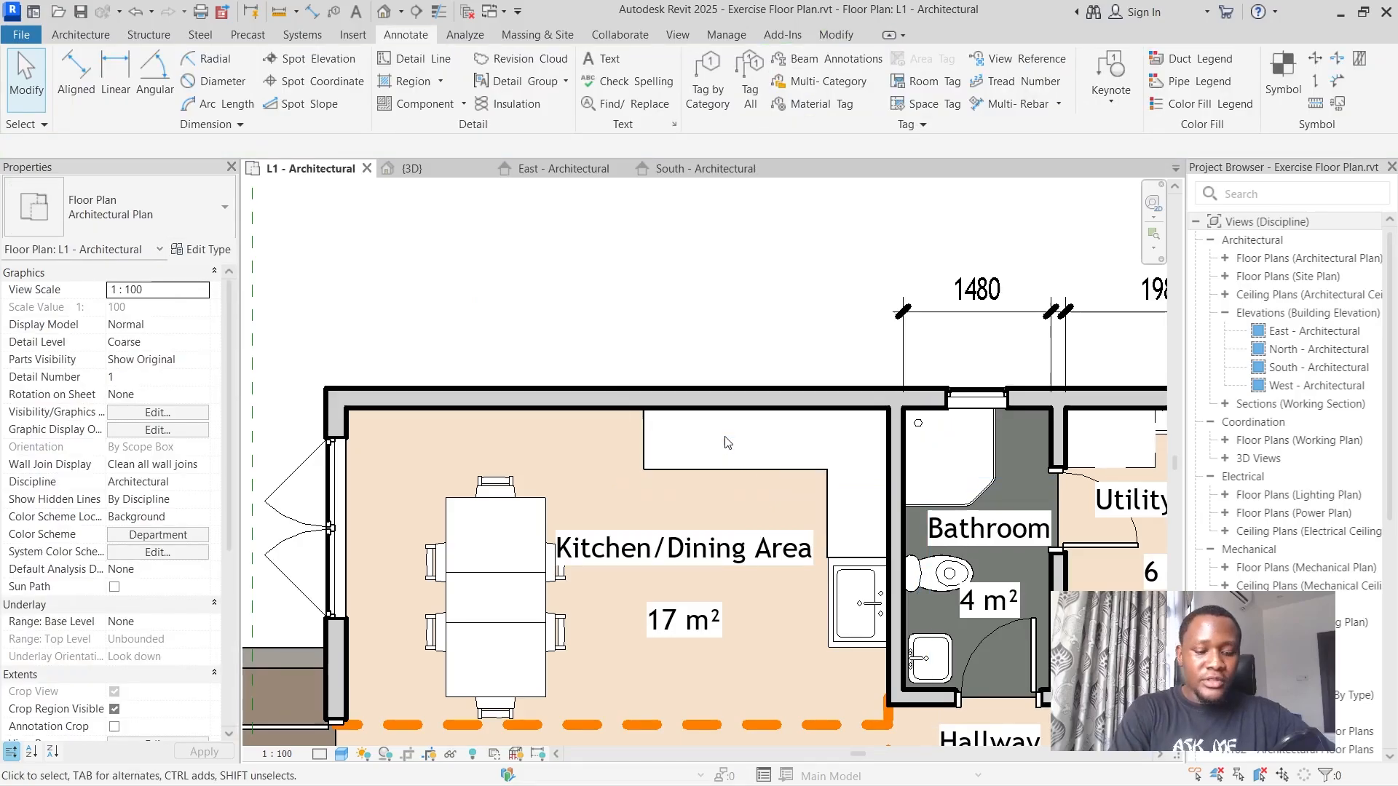
pyautogui.hotkey('ctrl', 'z')
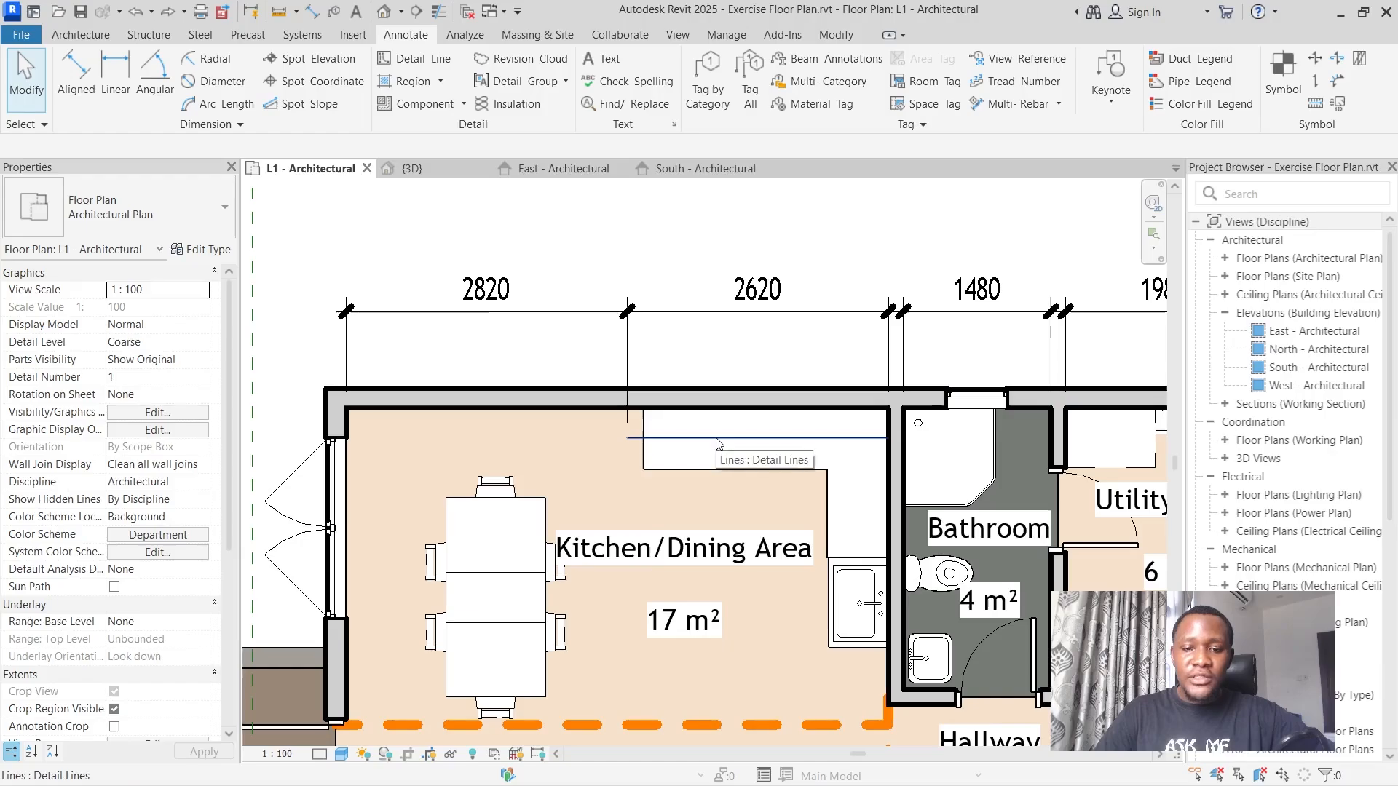
# Replace the detail line across the kitchen countertop with a 2620 mm horizontal model line running from the bathroom partition into the kitchen.
pyautogui.click(717, 439)
pyautogui.press('Delete')
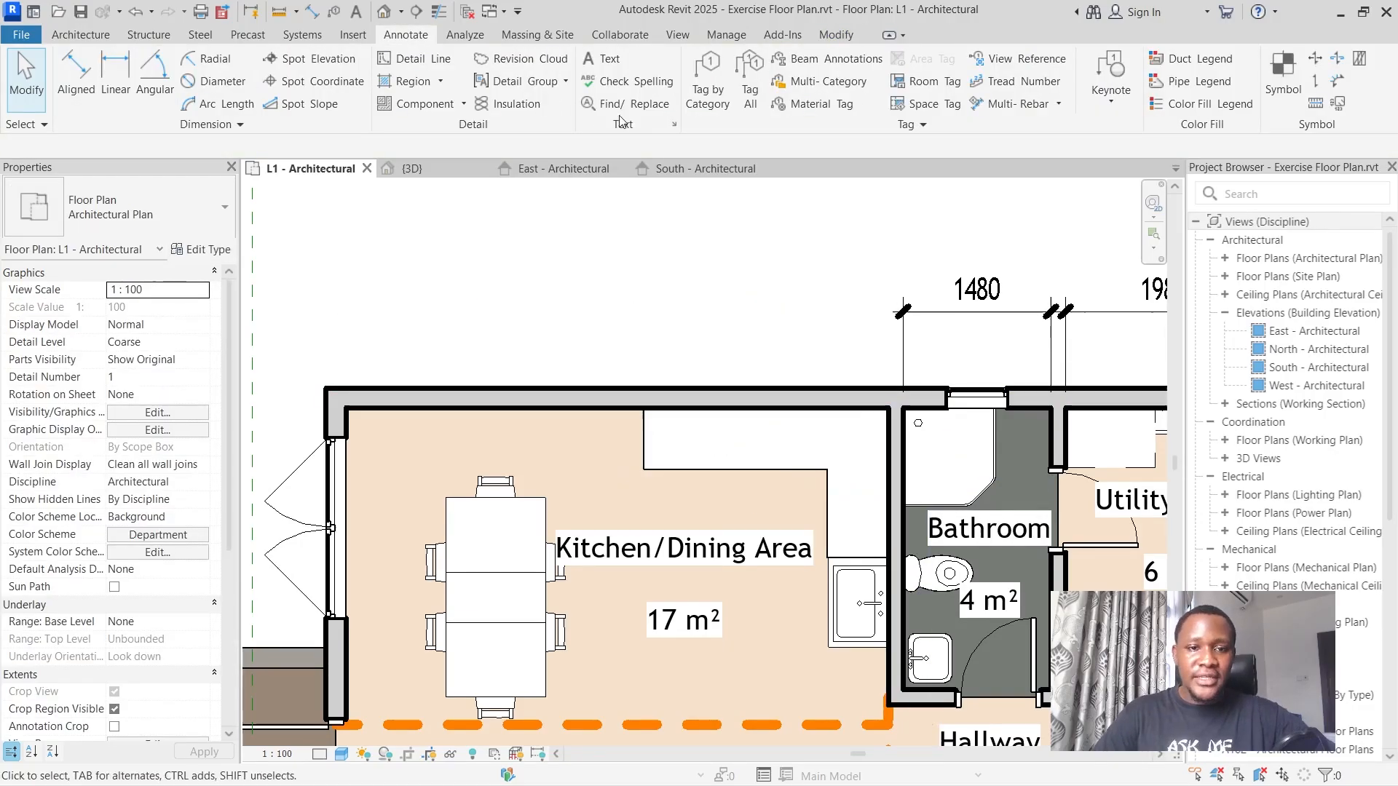
pyautogui.click(80, 35)
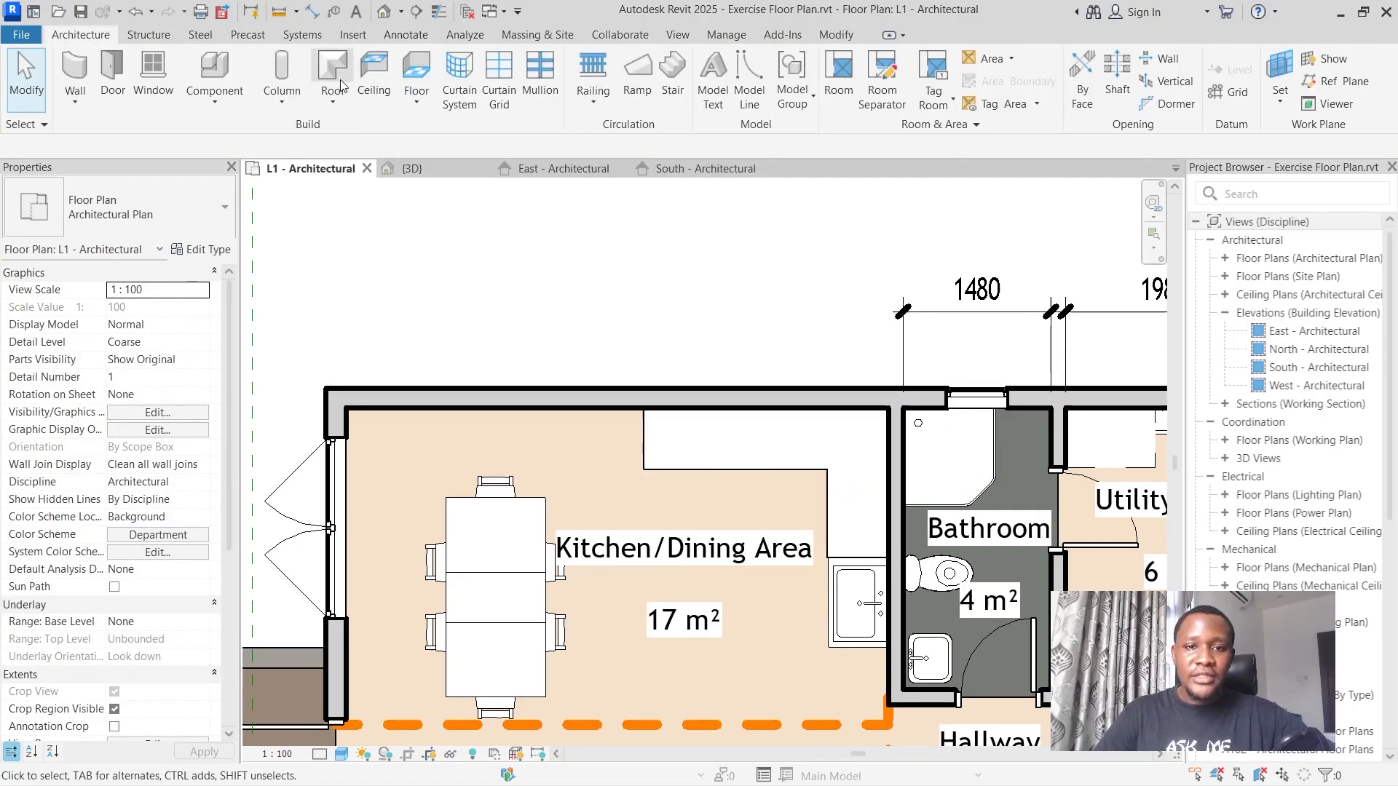
pyautogui.click(749, 81)
pyautogui.scroll(3, 861, 499)
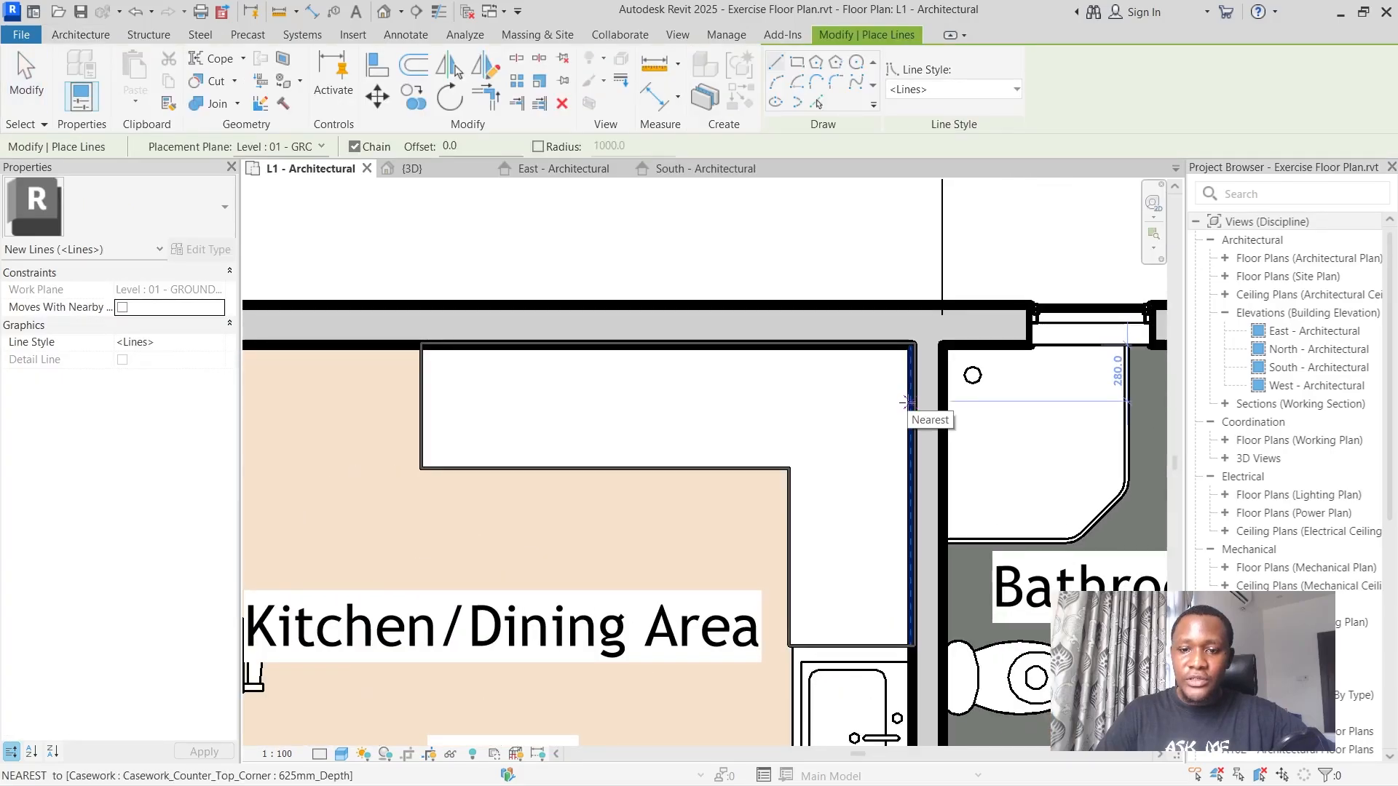
pyautogui.click(907, 403)
pyautogui.scroll(-3, 431, 403)
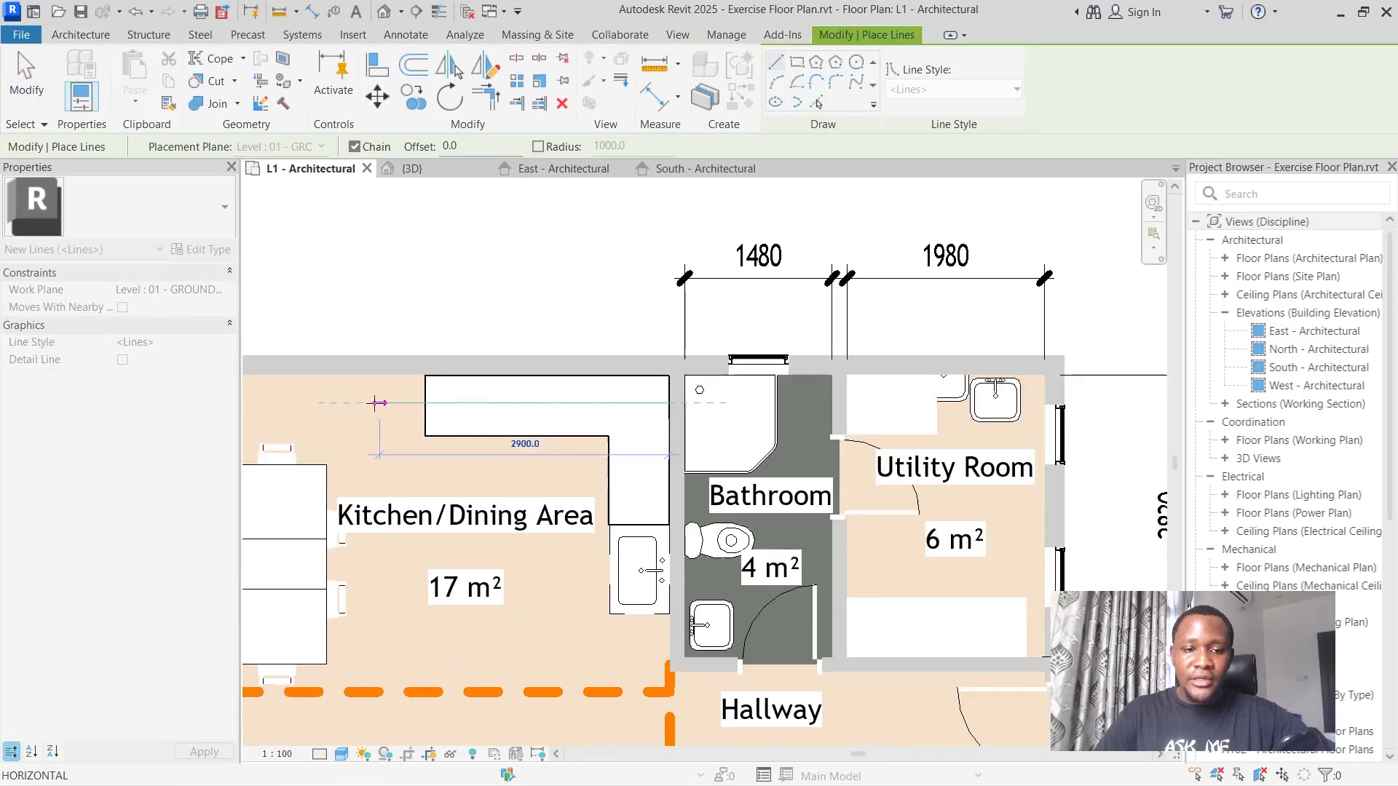
pyautogui.write('2620')
pyautogui.press('Return')
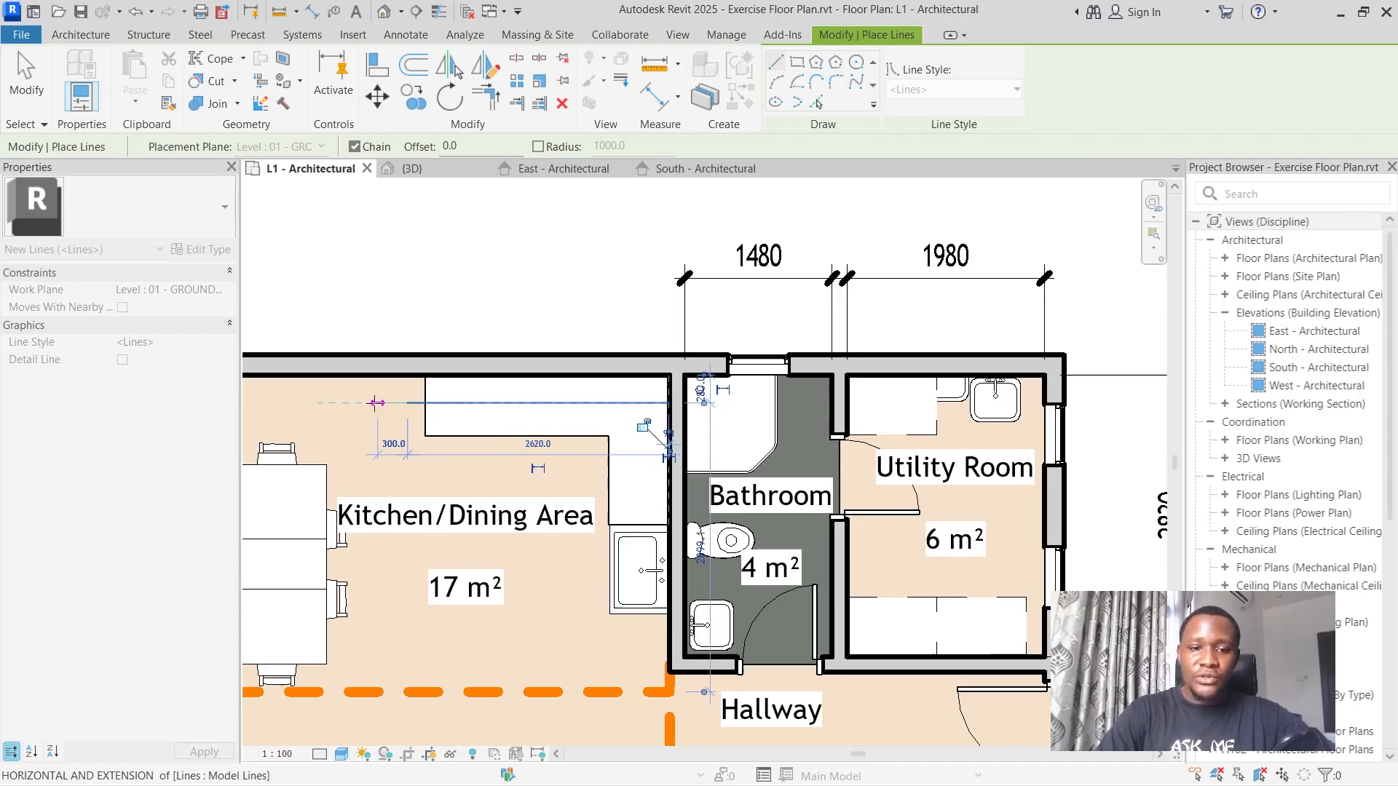
pyautogui.press('Escape')
pyautogui.scroll(-2, 464, 316)
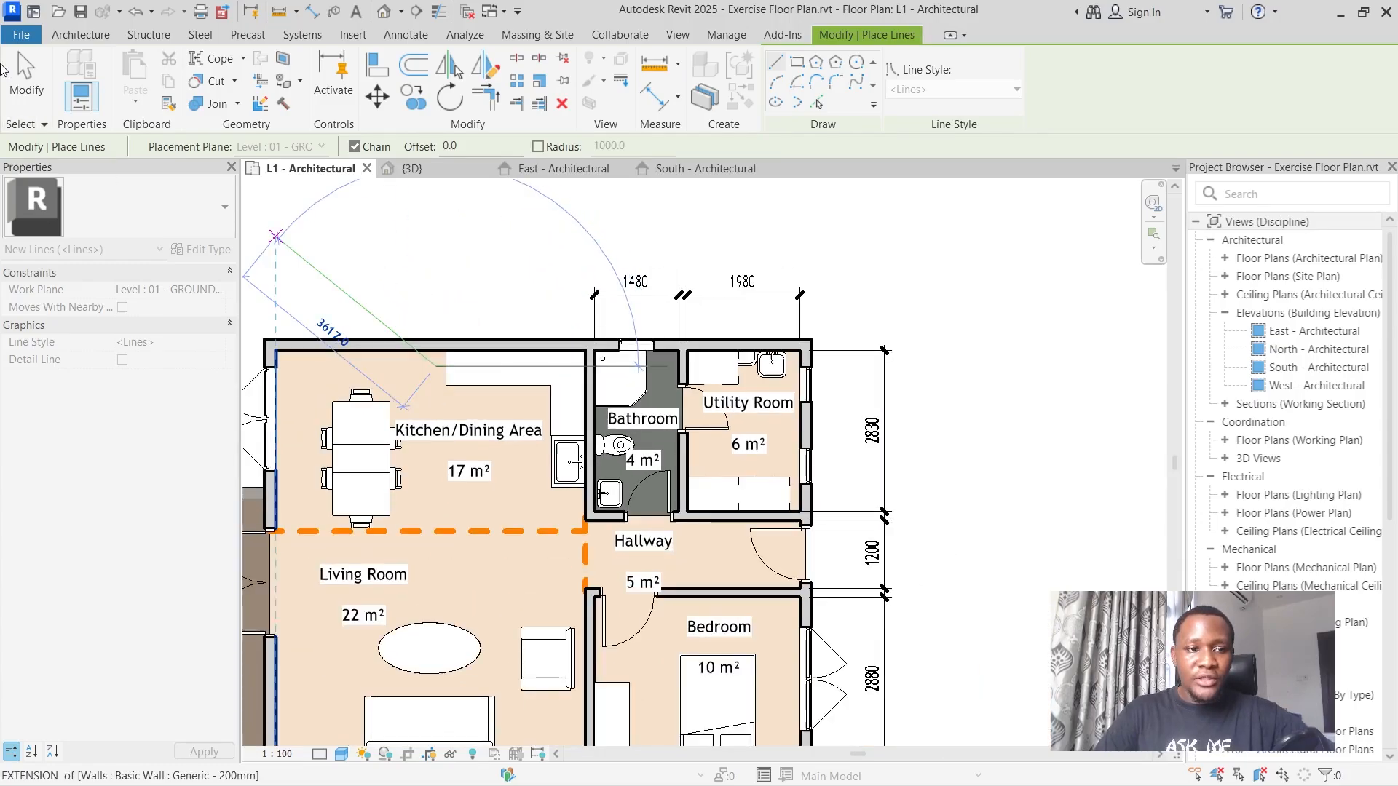
pyautogui.press('Escape')
# Add an aligned dimension from the bathroom partition's kitchen face to the model line's free end, in line with the bathroom's width dimension.
pyautogui.click(428, 36)
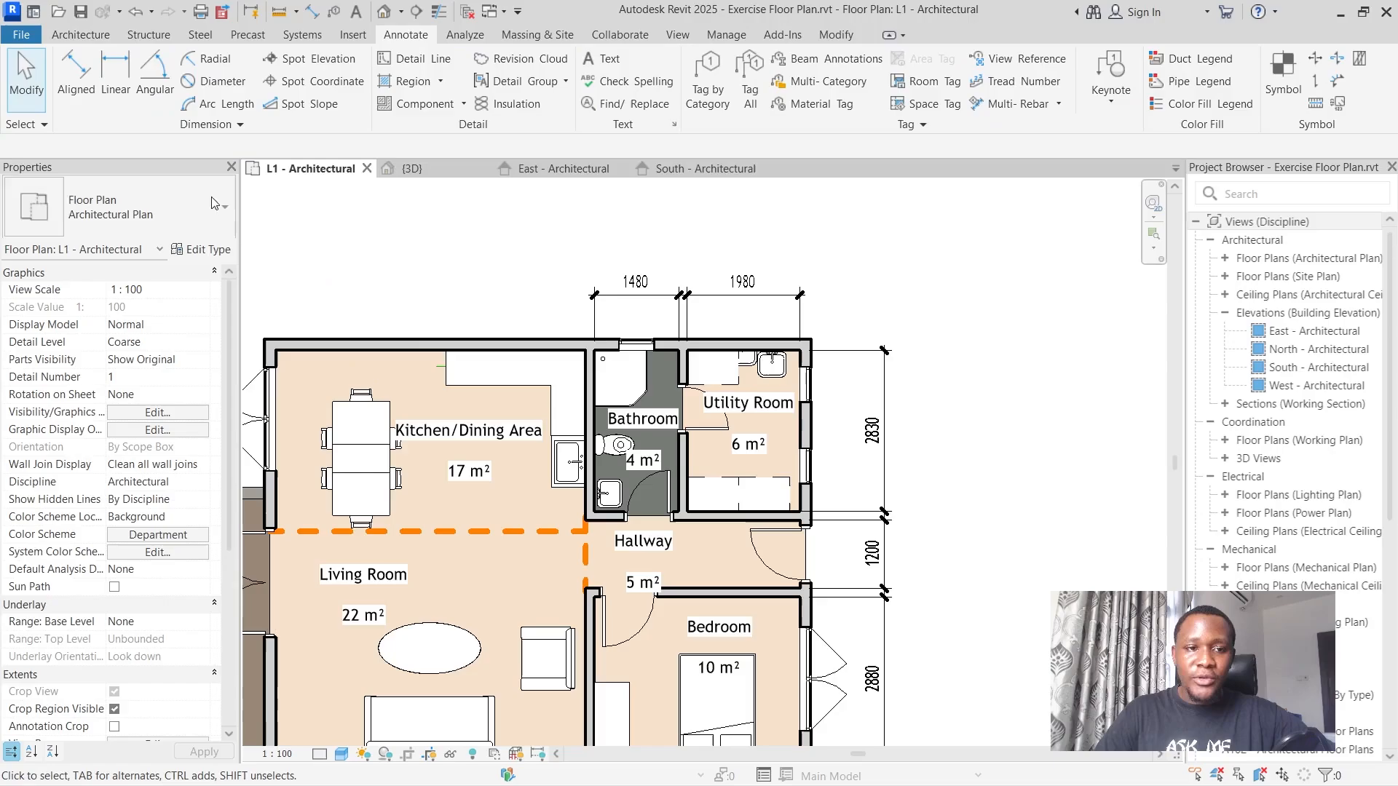
pyautogui.scroll(4, 353, 276)
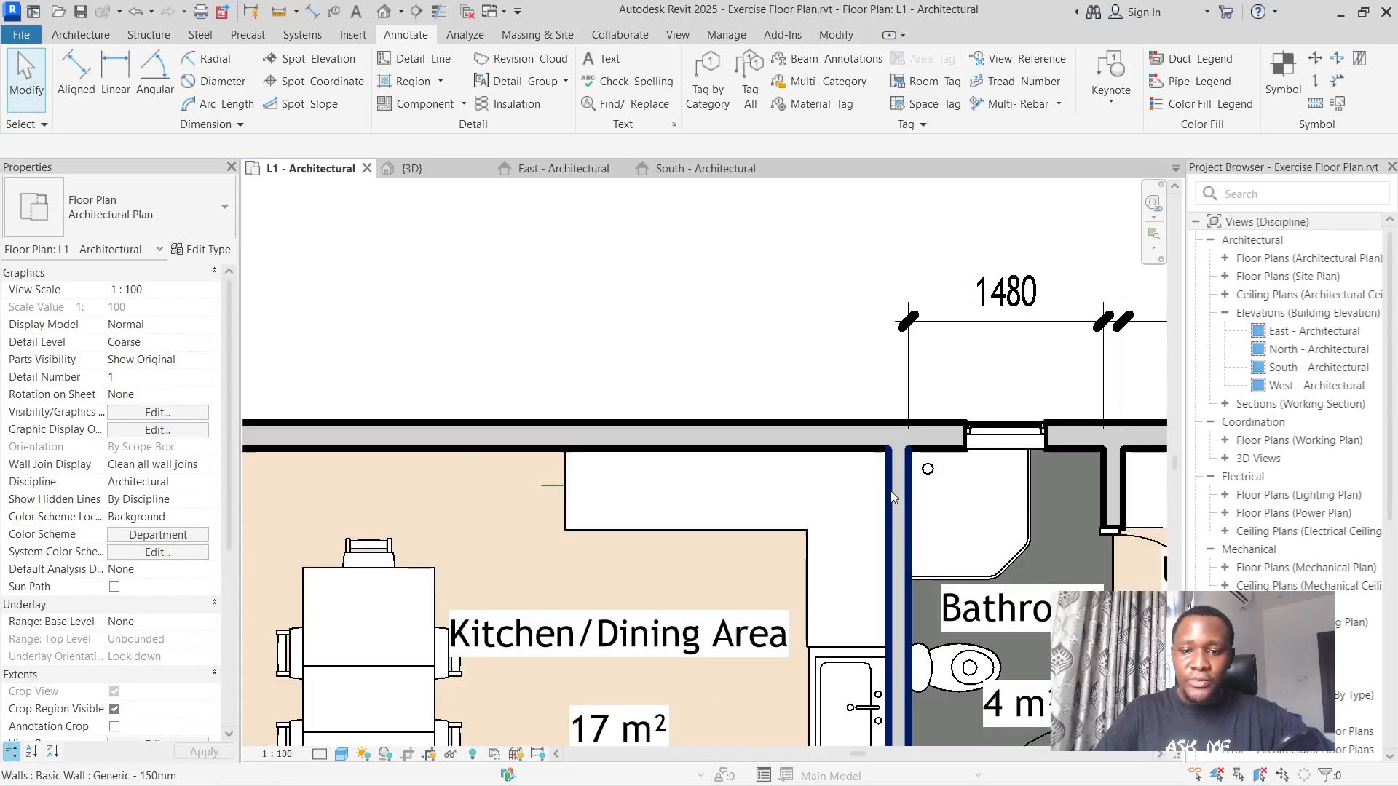
pyautogui.click(75, 76)
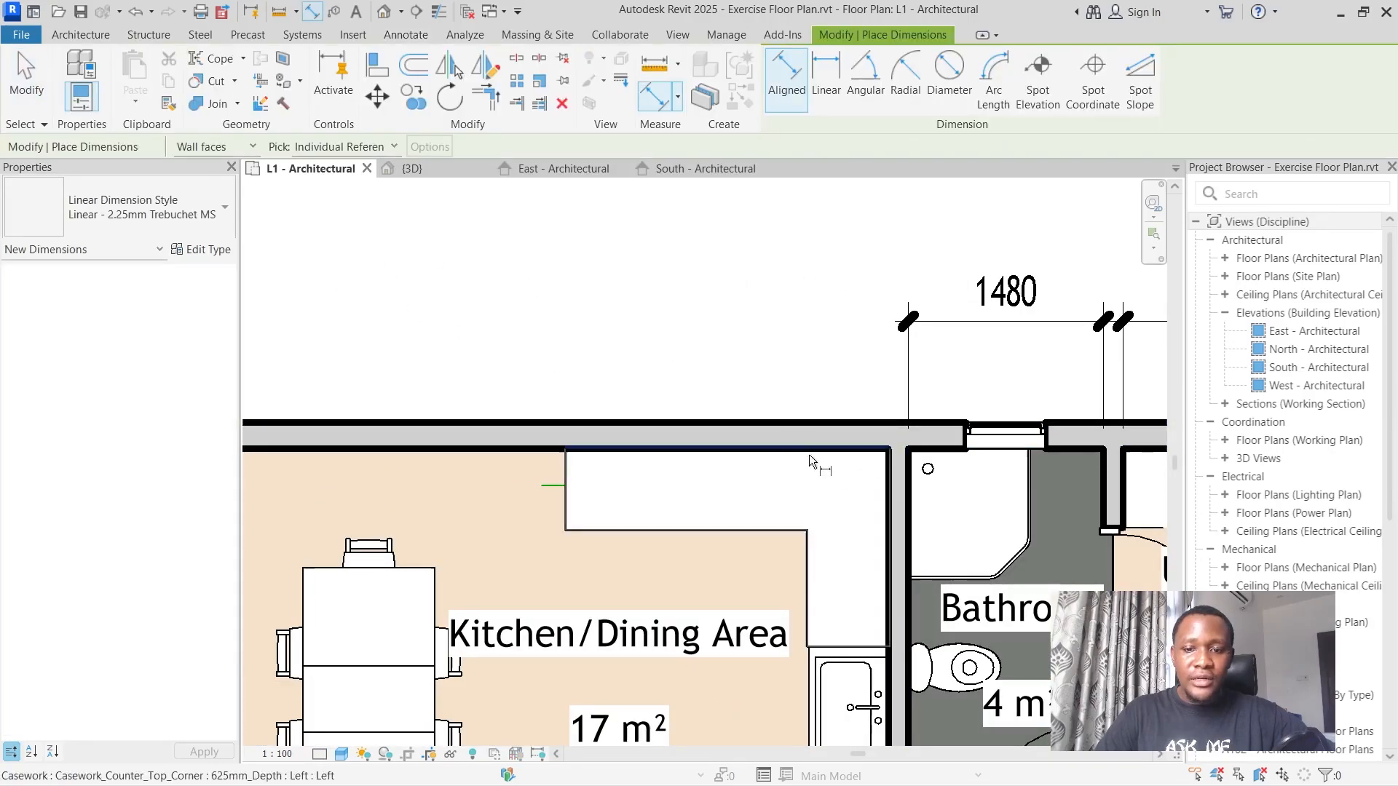
pyautogui.click(889, 483)
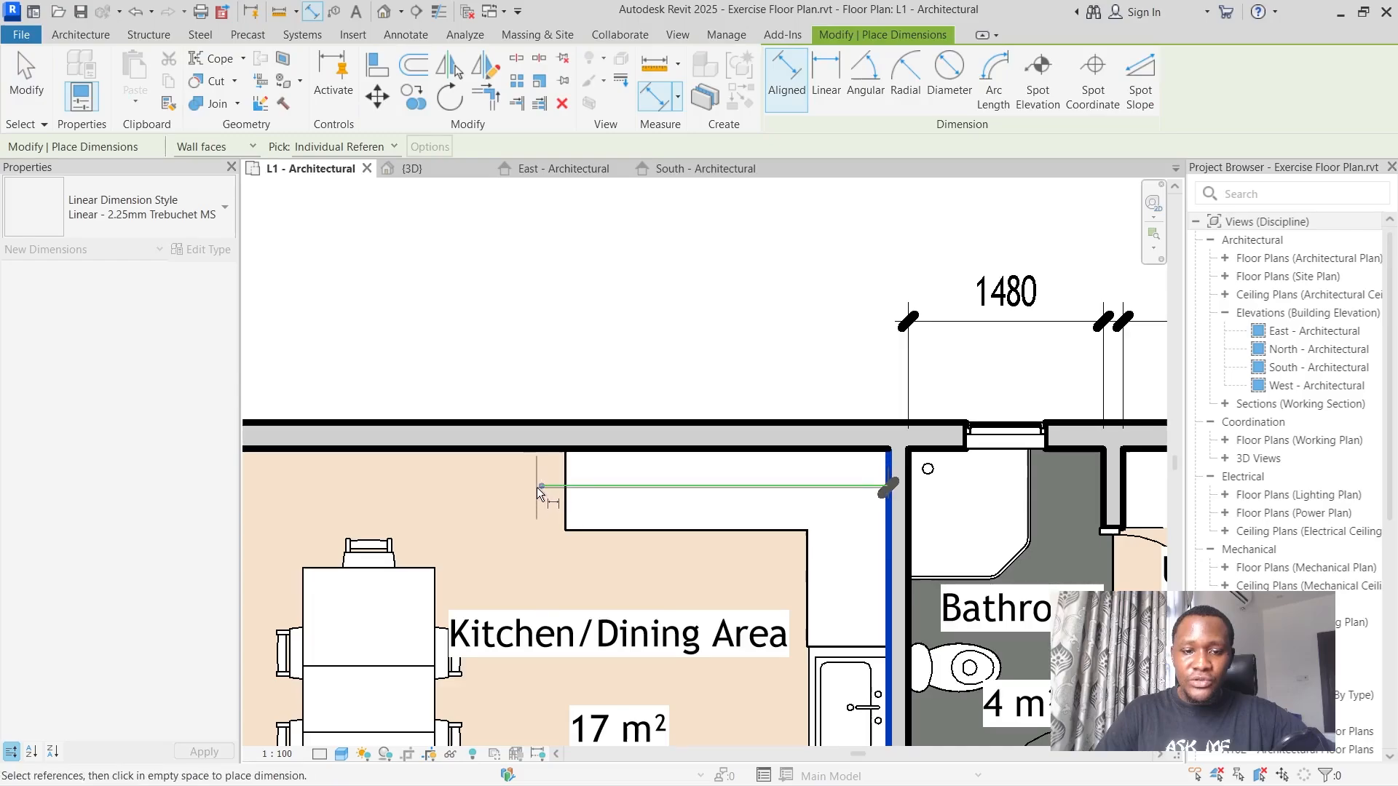
pyautogui.click(542, 486)
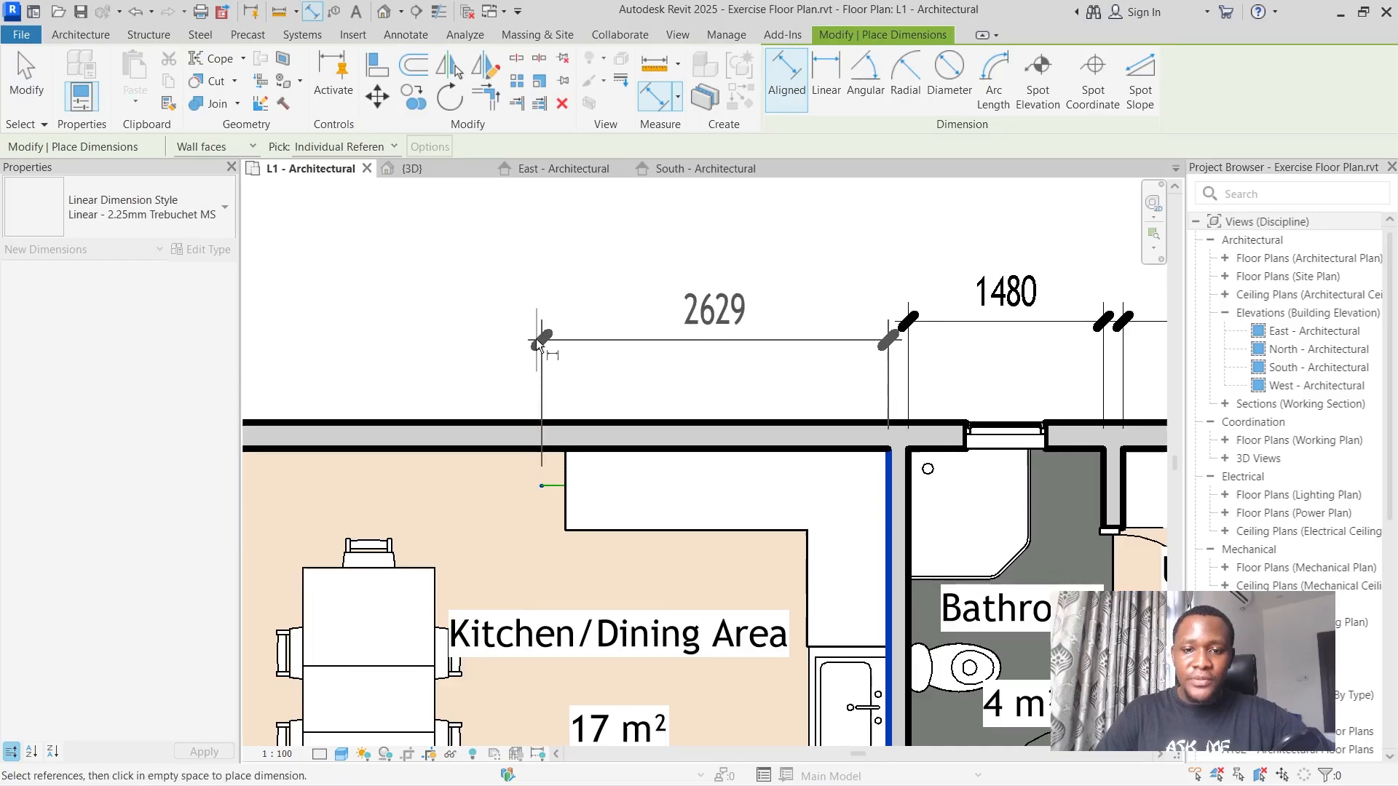
pyautogui.click(542, 326)
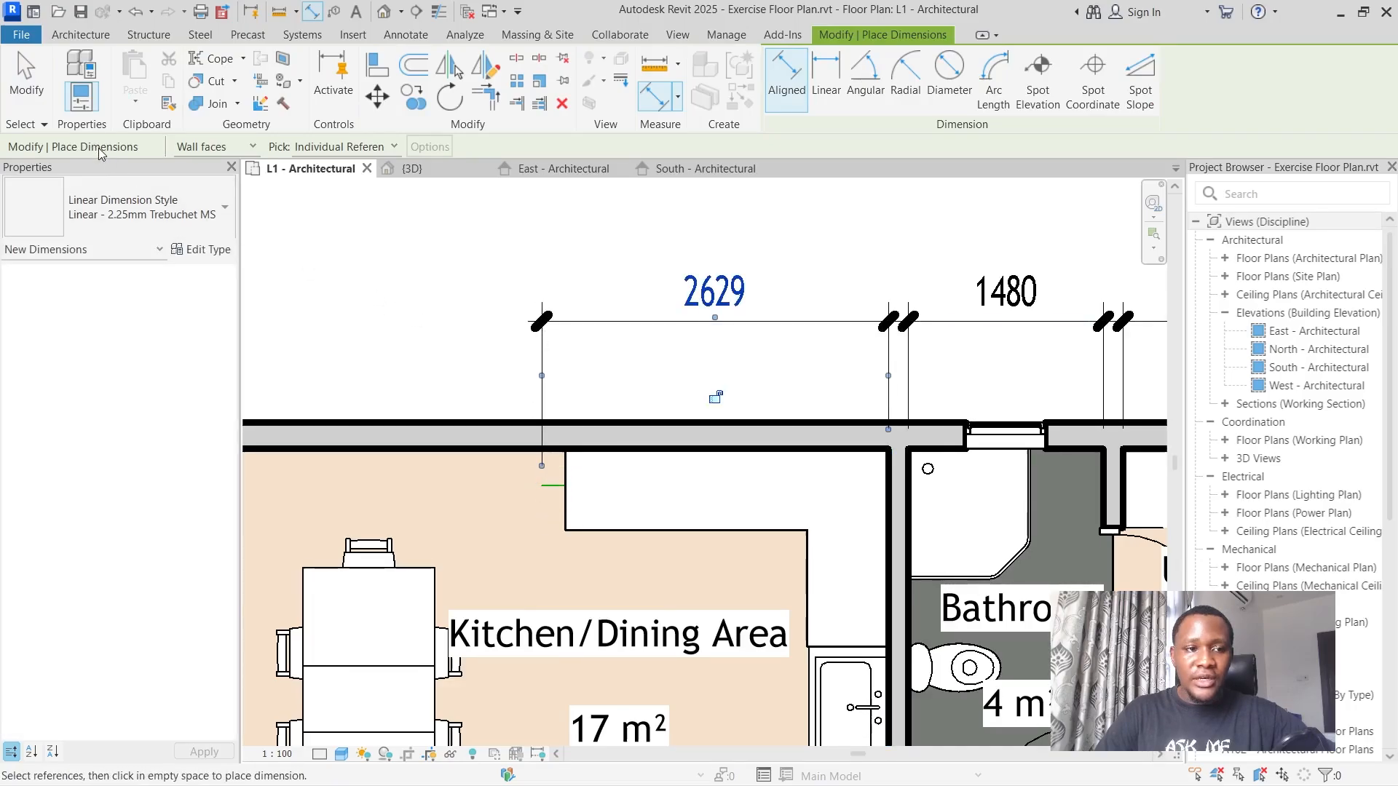
pyautogui.click(42, 93)
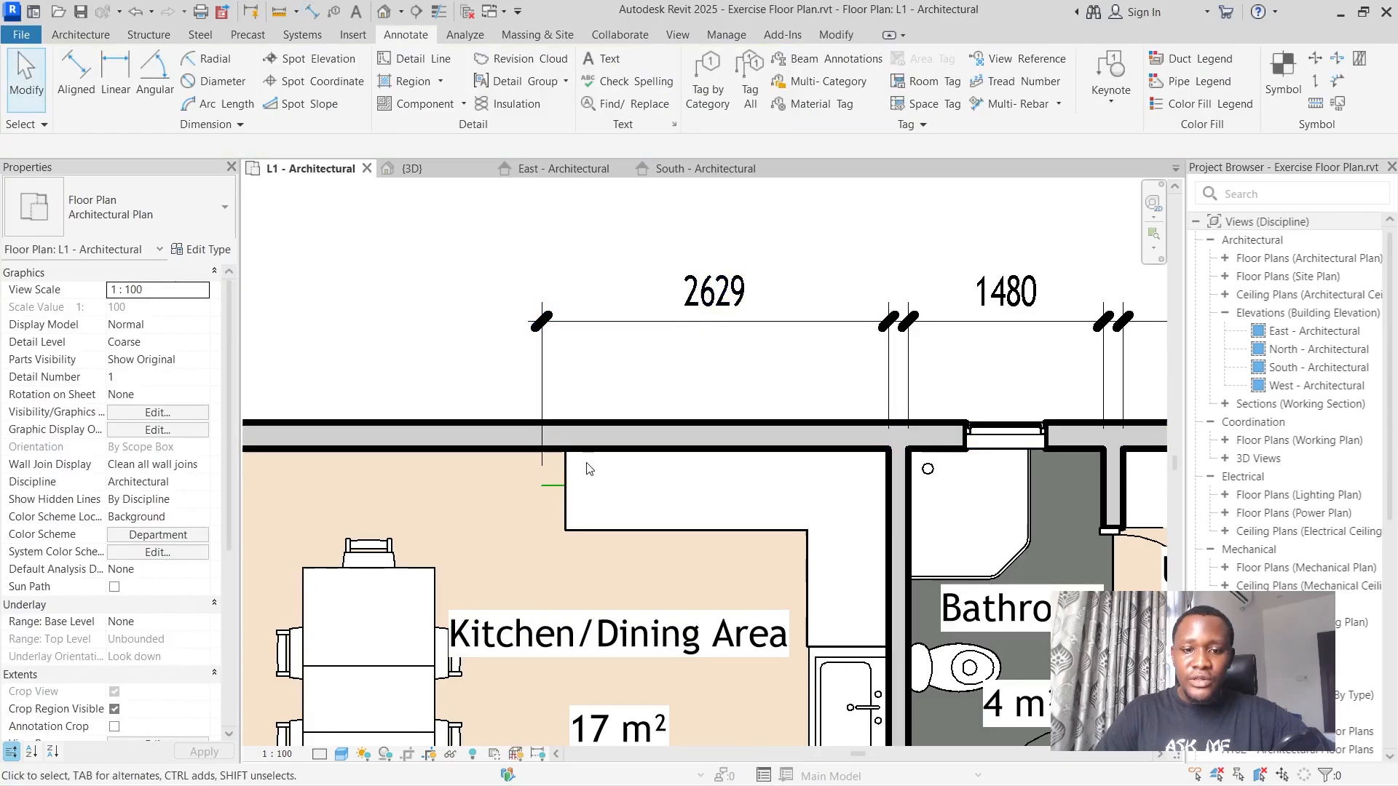
# Set the dimension between the model line's free end and the bathroom partition to 2620 mm.
pyautogui.click(546, 485)
pyautogui.click(720, 304)
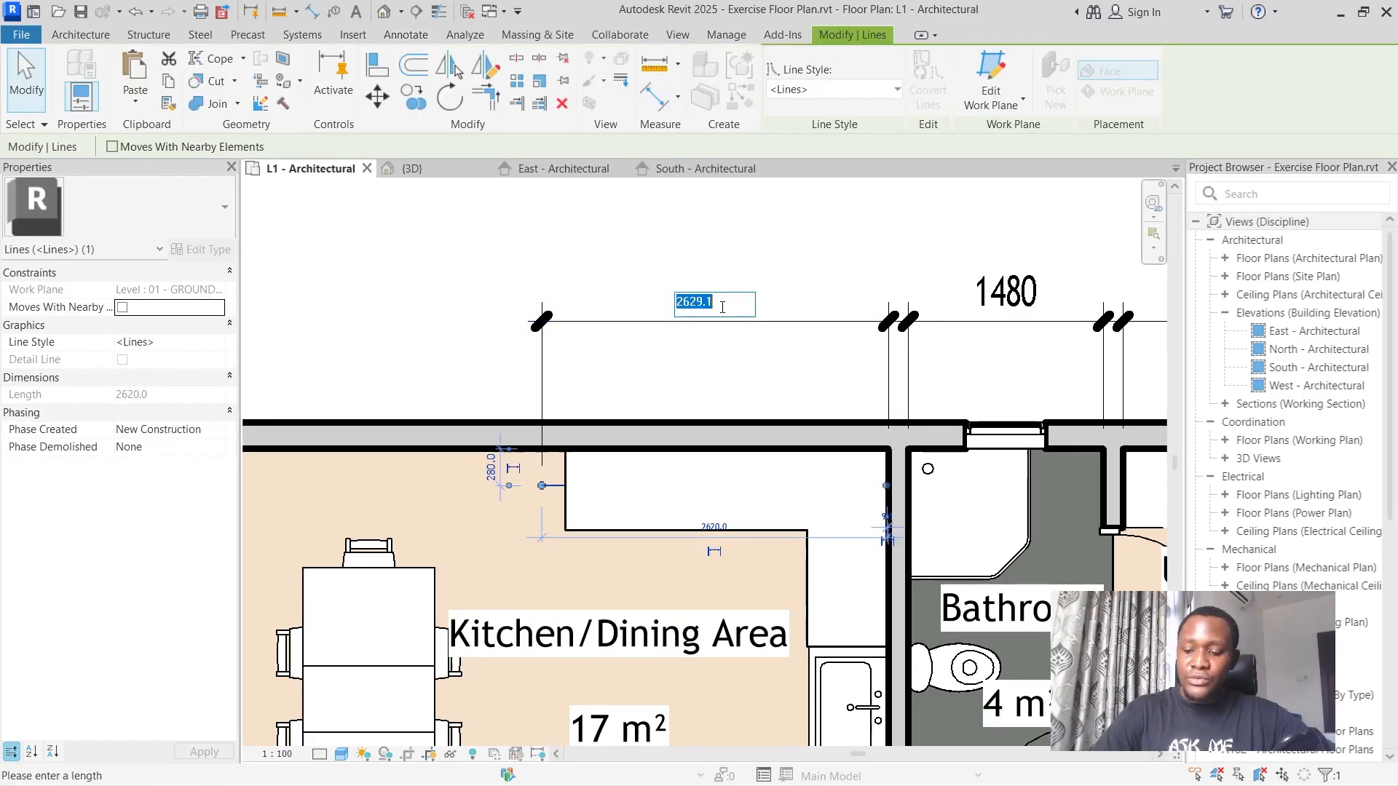
pyautogui.write('2620')
pyautogui.press('Return')
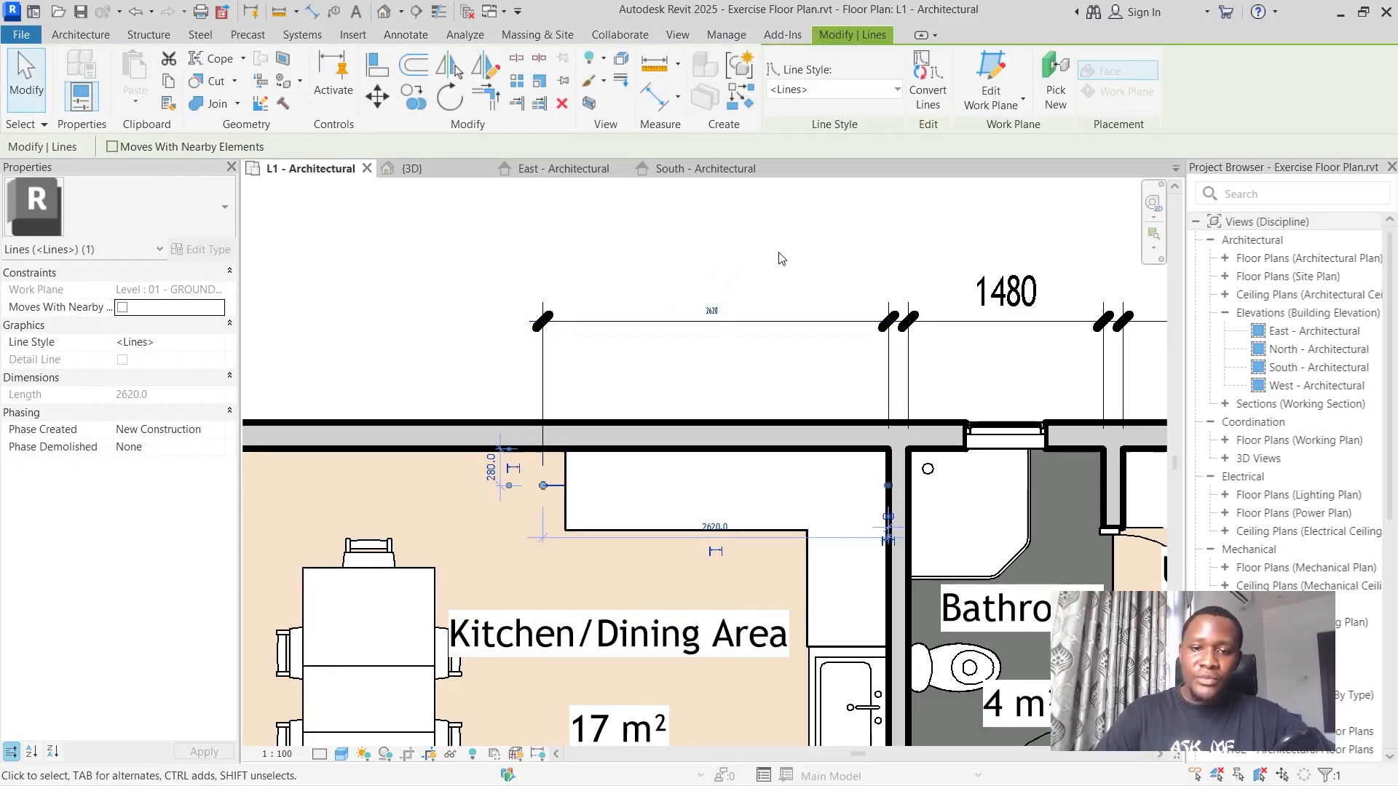
# Dimension from the model line's free end to the inner face of the kitchen's double-door wall, in line with the adjacent dimensions.
pyautogui.press('d')
pyautogui.press('i')
pyautogui.click(543, 487)
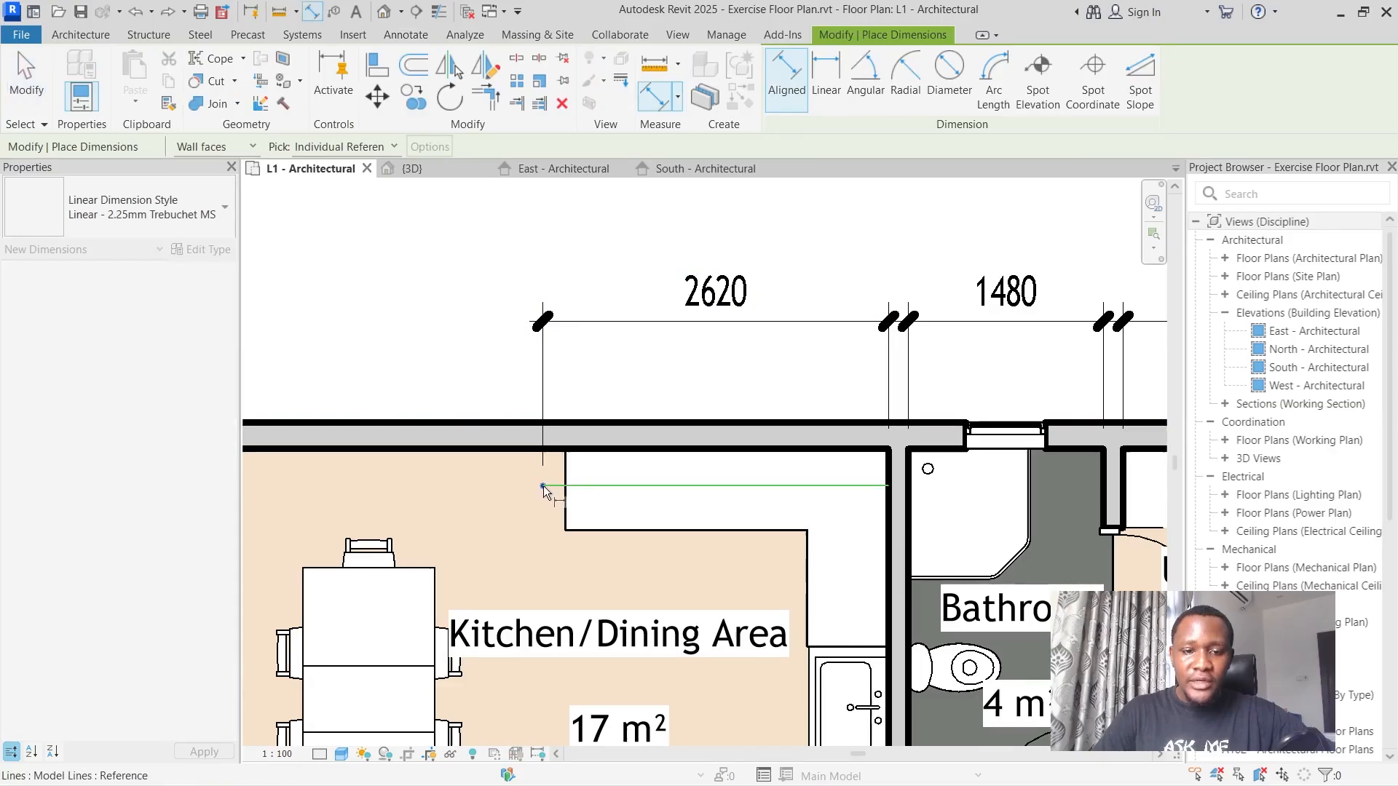
pyautogui.scroll(-3, 543, 486)
pyautogui.click(325, 478)
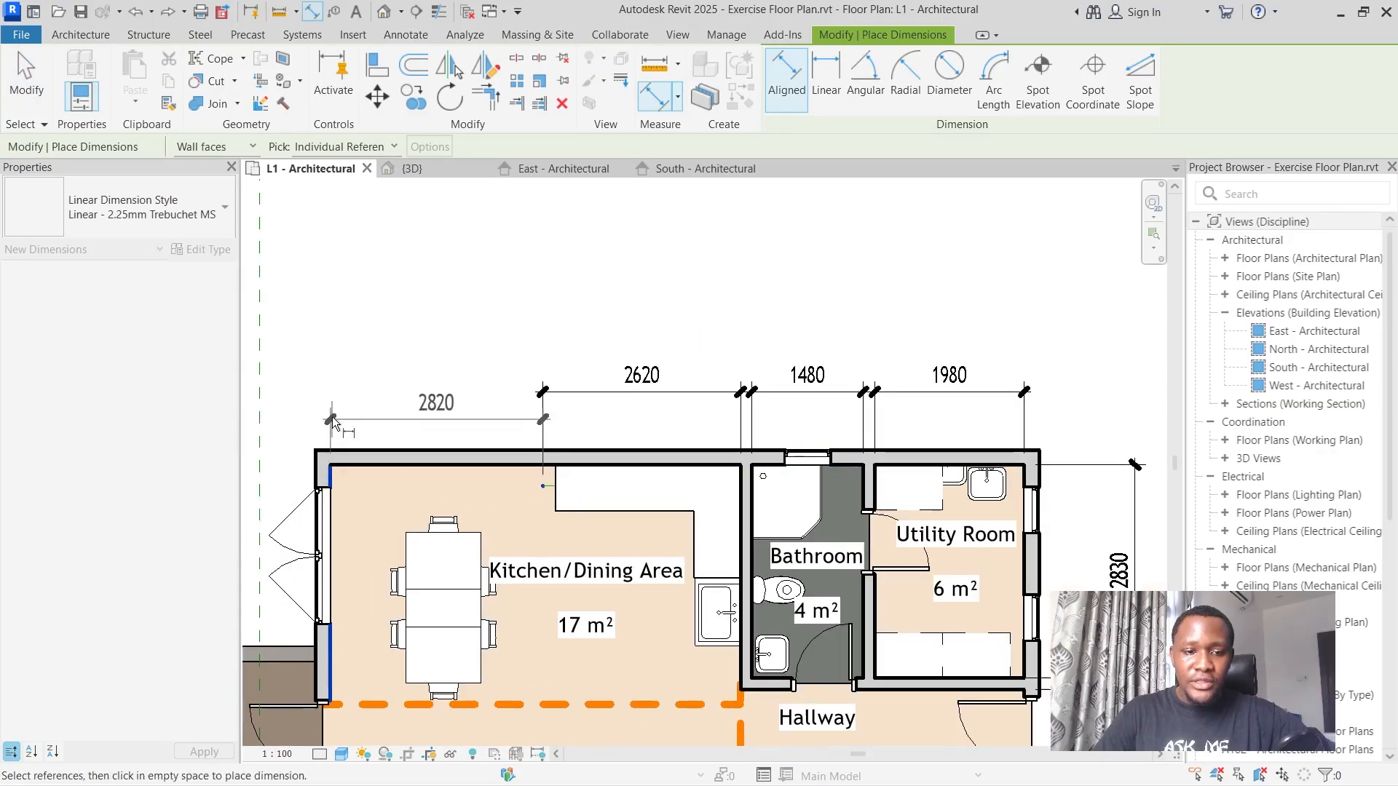
pyautogui.click(332, 395)
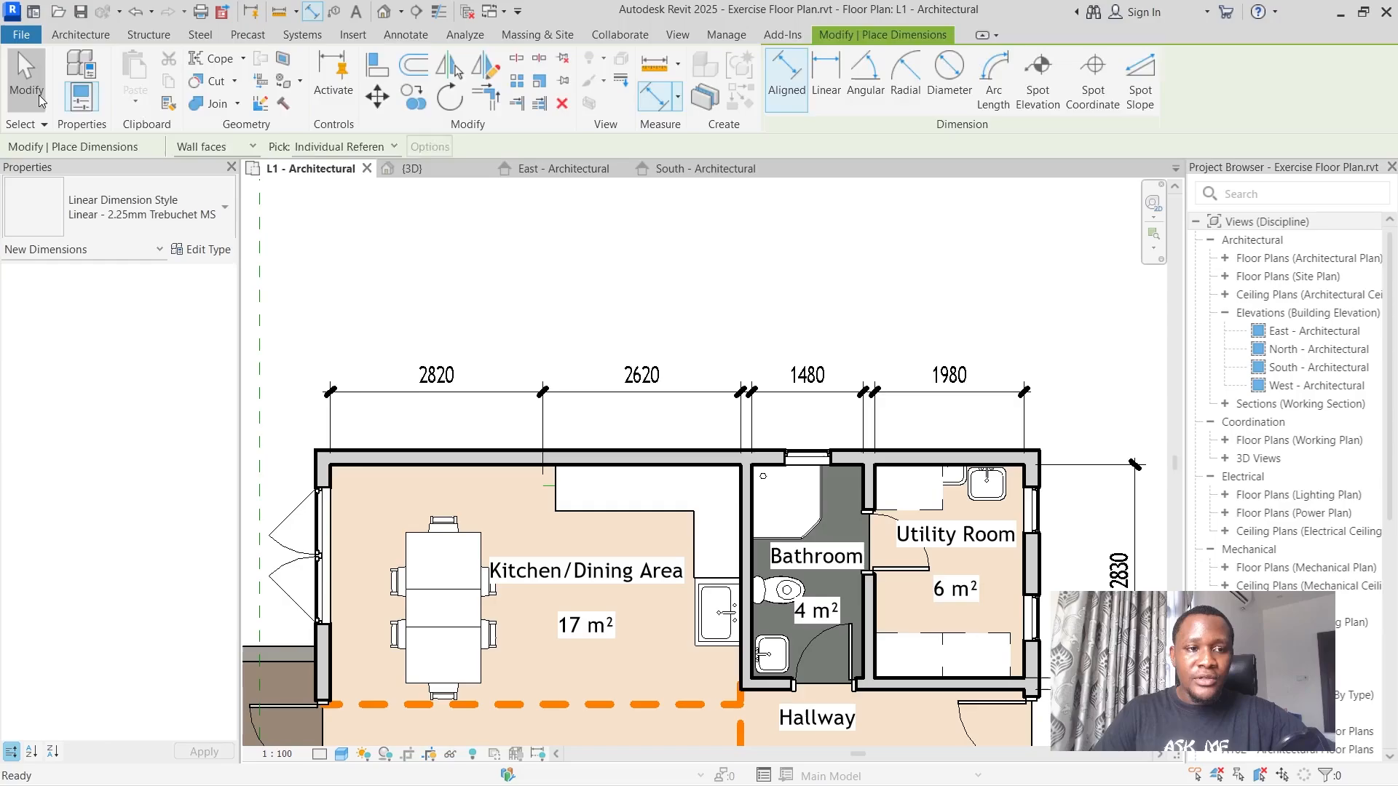
pyautogui.click(26, 80)
# Try to delete the model line across the kitchen countertop.
pyautogui.scroll(4, 475, 470)
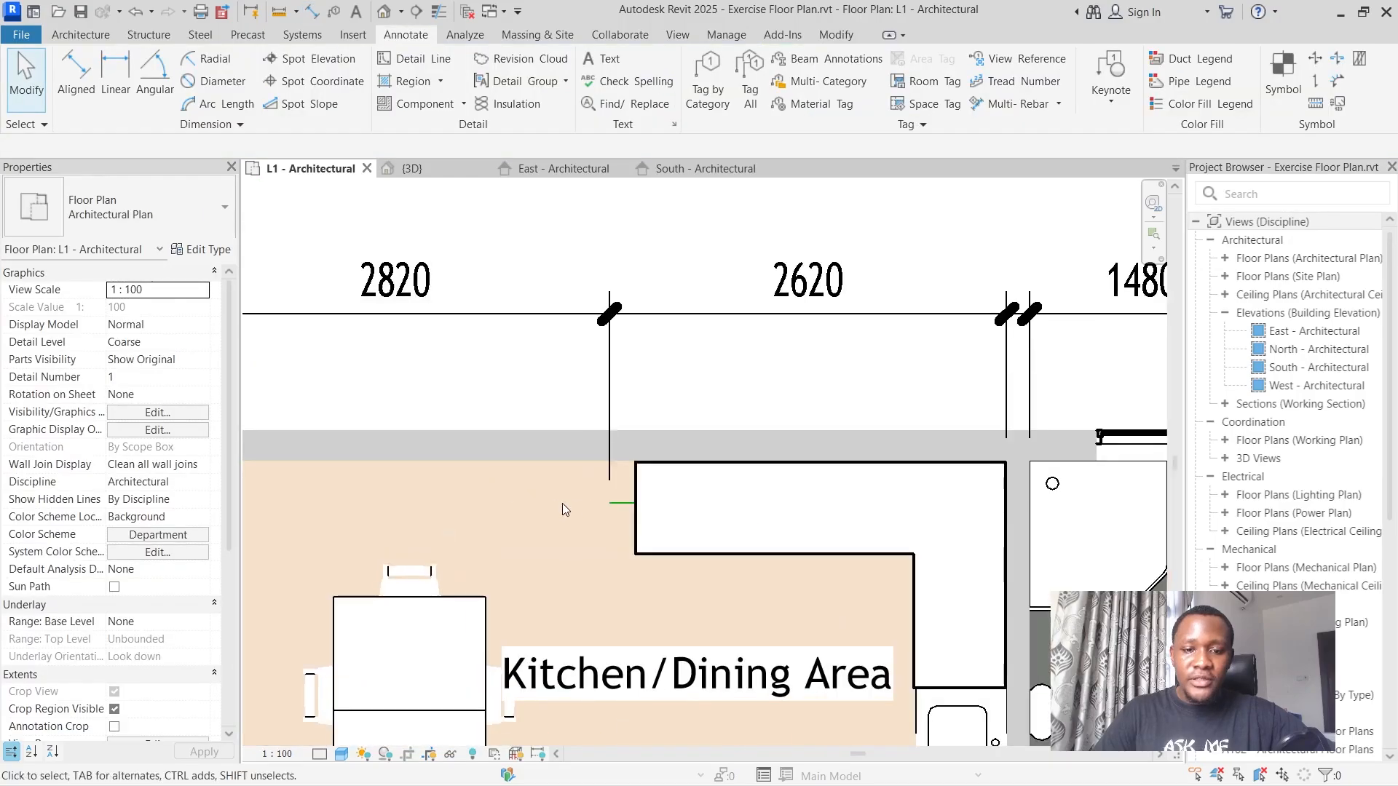
pyautogui.click(628, 503)
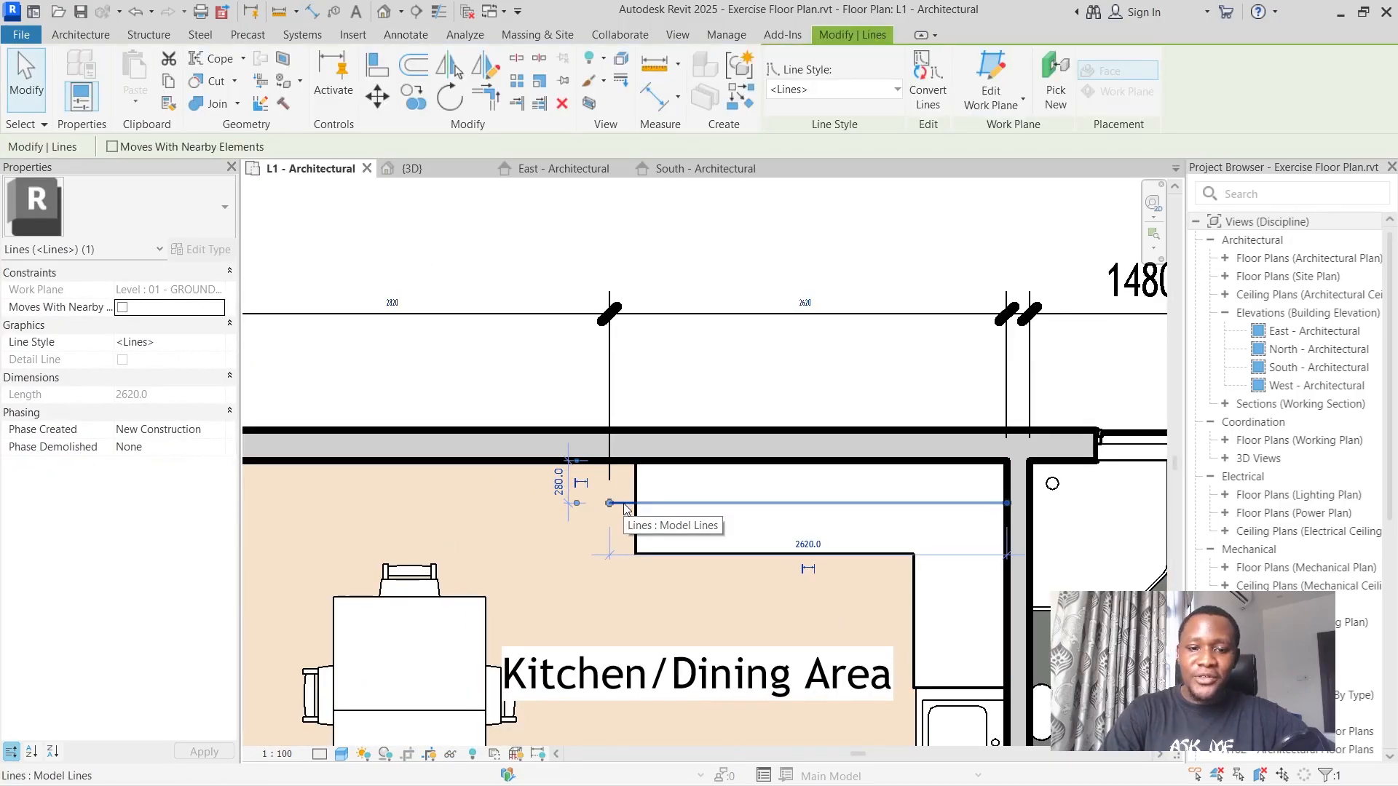
pyautogui.press('Delete')
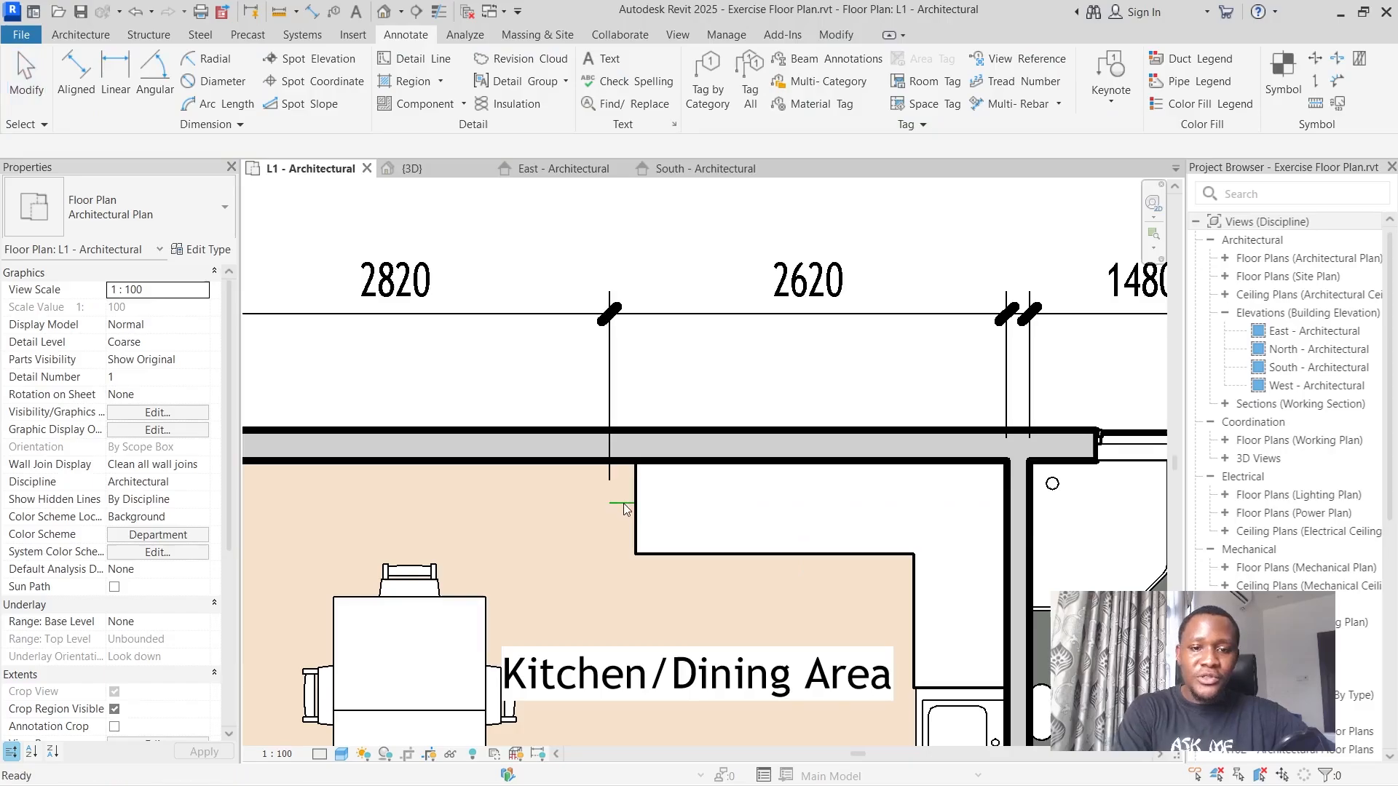
# Compare the reference floor plan image's dimensions with the modelled plan to find those still missing.
pyautogui.scroll(-3, 688, 426)
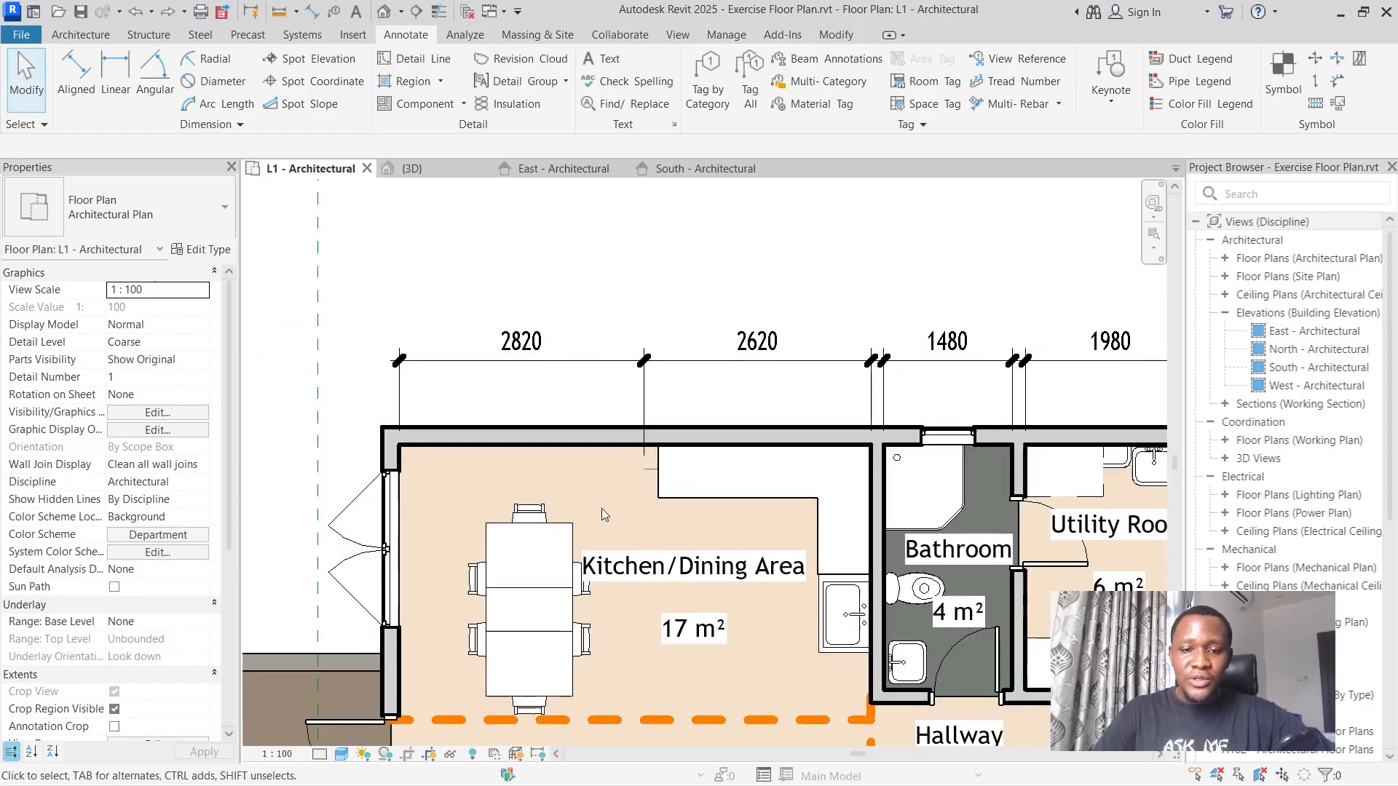
pyautogui.scroll(-2, 692, 481)
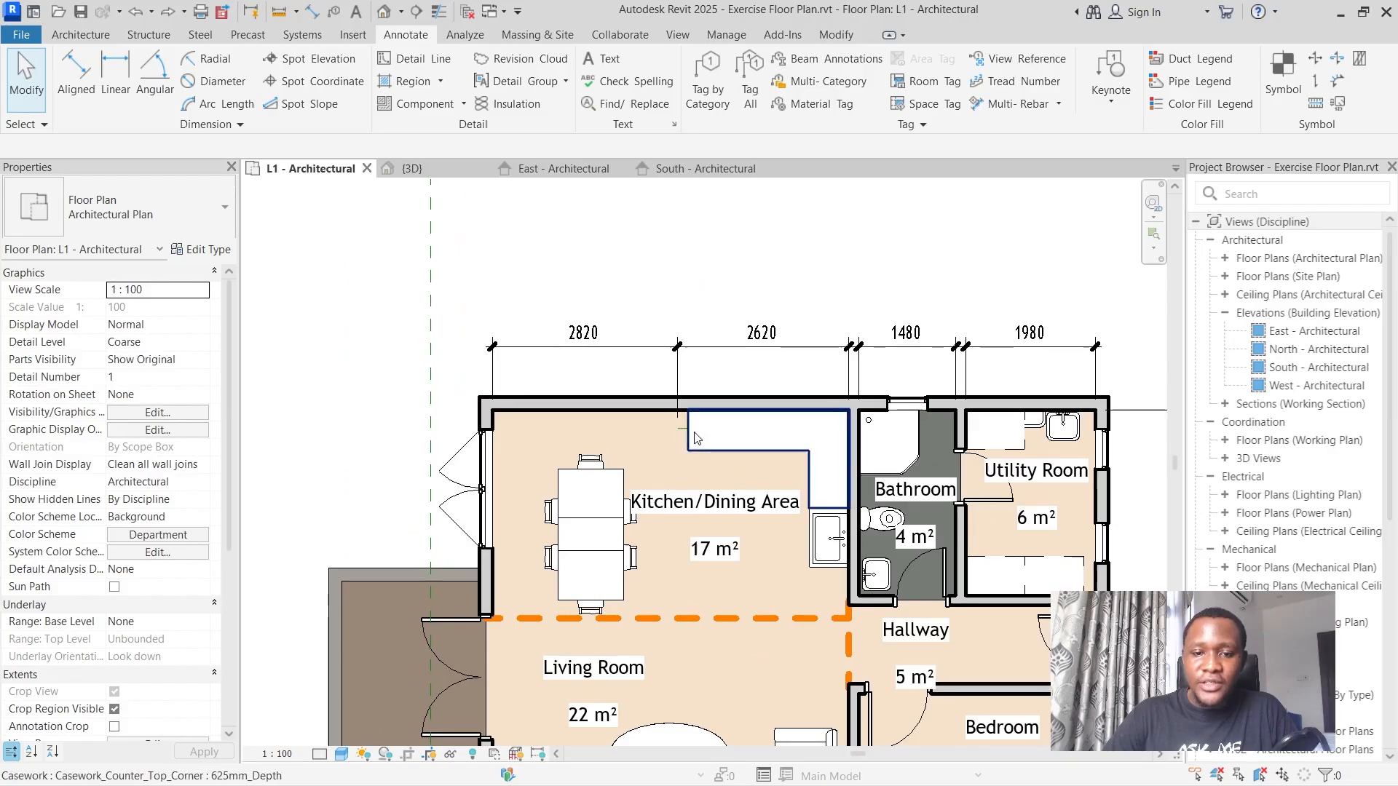
pyautogui.scroll(-2, 652, 265)
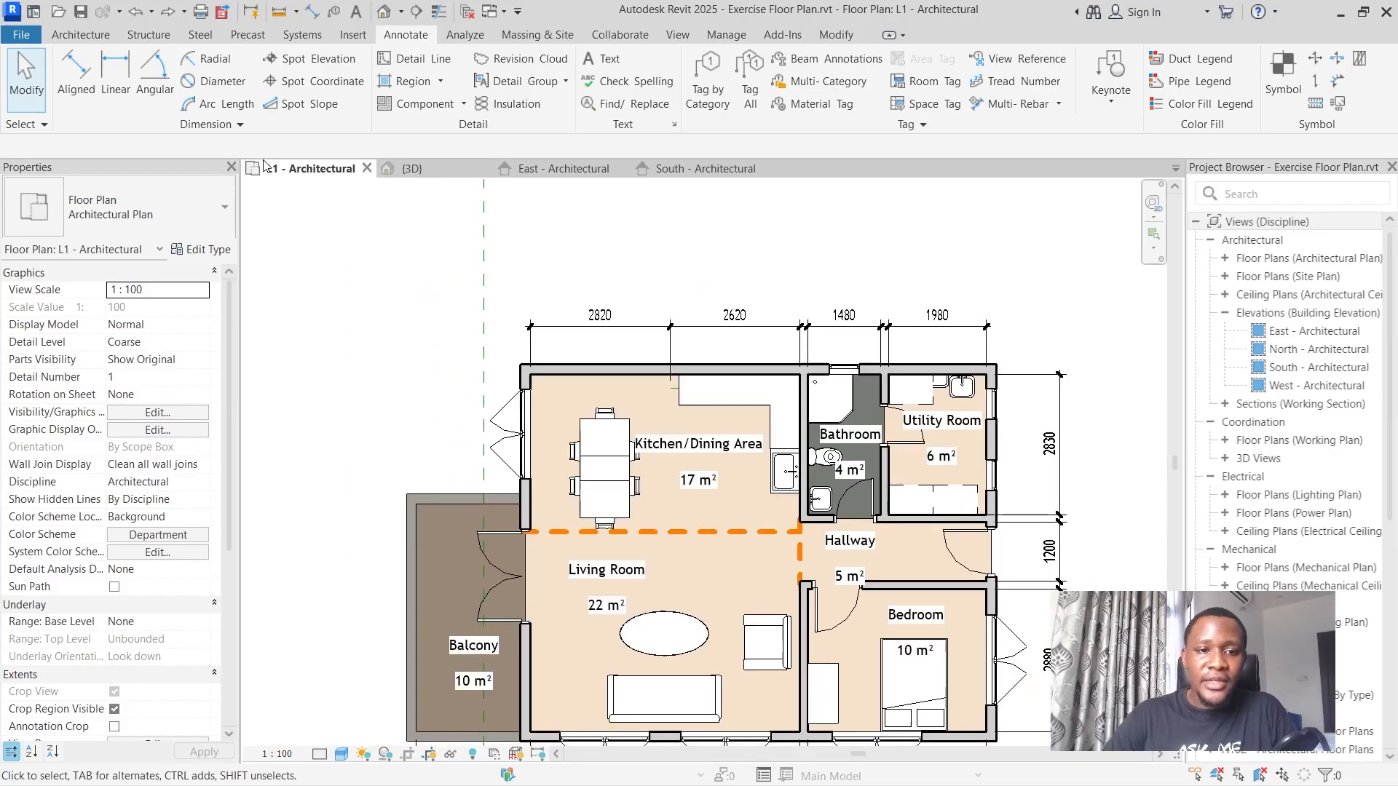
pyautogui.scroll(-5, 369, 364)
pyautogui.scroll(5, 539, 324)
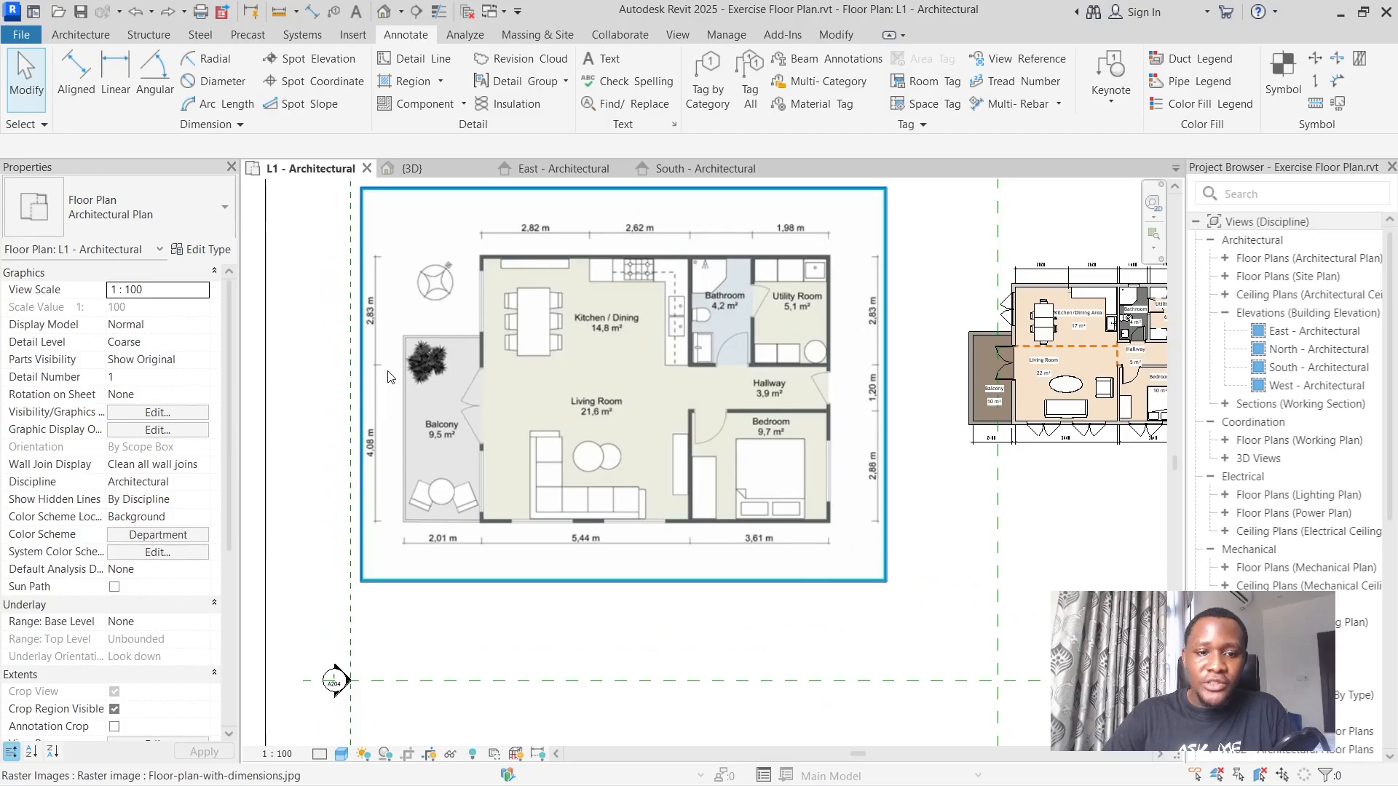
pyautogui.scroll(2, 390, 386)
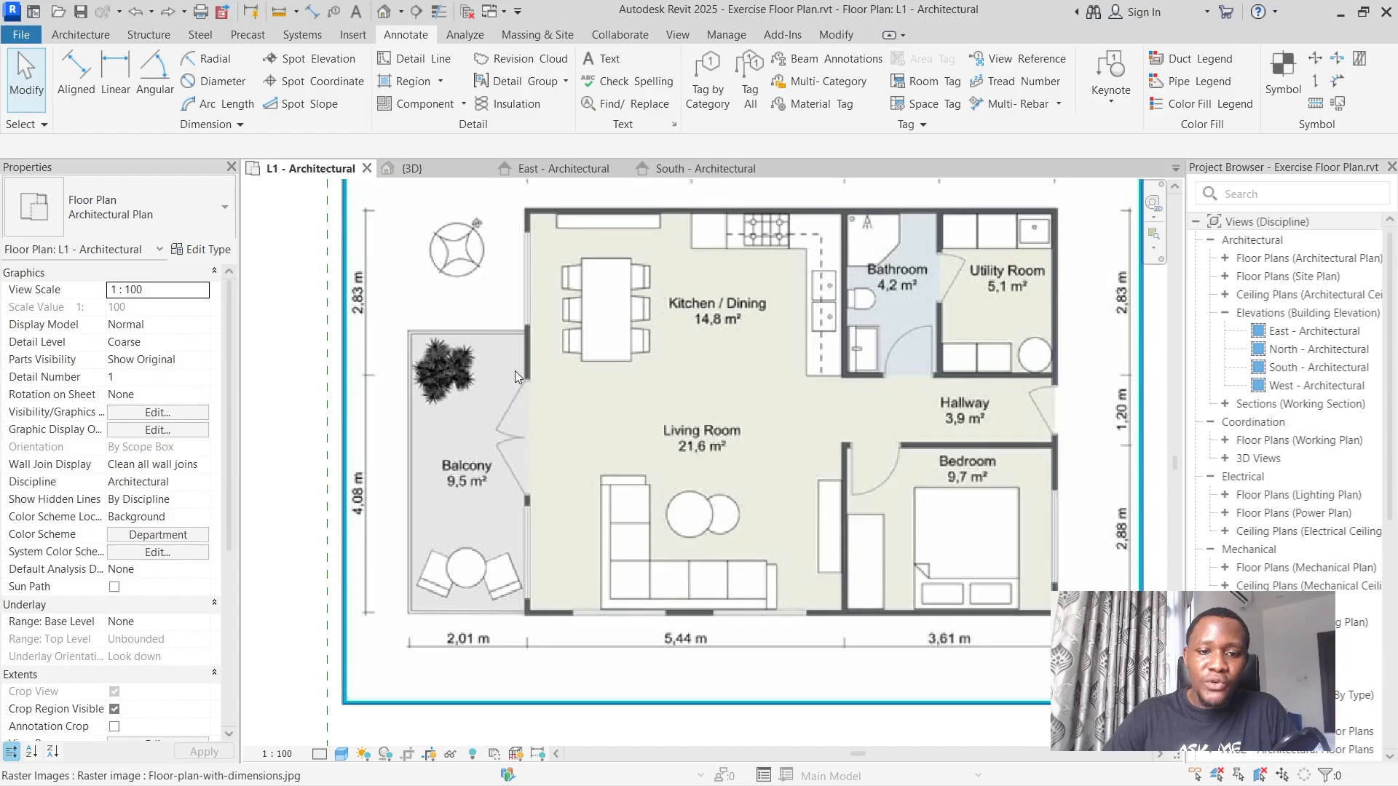
pyautogui.scroll(-4, 538, 378)
pyautogui.scroll(3, 737, 390)
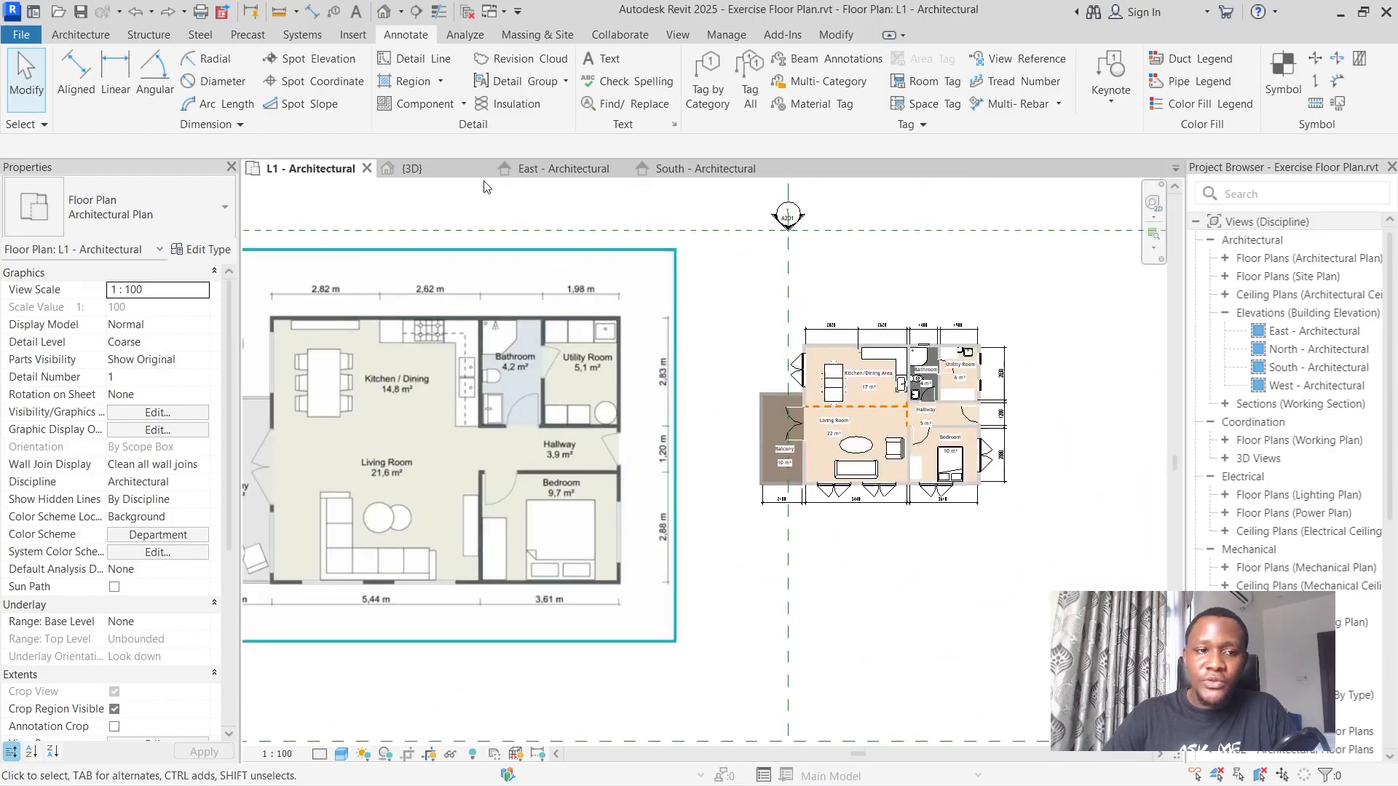
# Place an aligned dimension from the kitchen's upper exterior wall's inner face to the upper edge of the balcony double door, outside the balcony.
pyautogui.click(76, 77)
pyautogui.scroll(4, 838, 379)
pyautogui.scroll(-3, 989, 368)
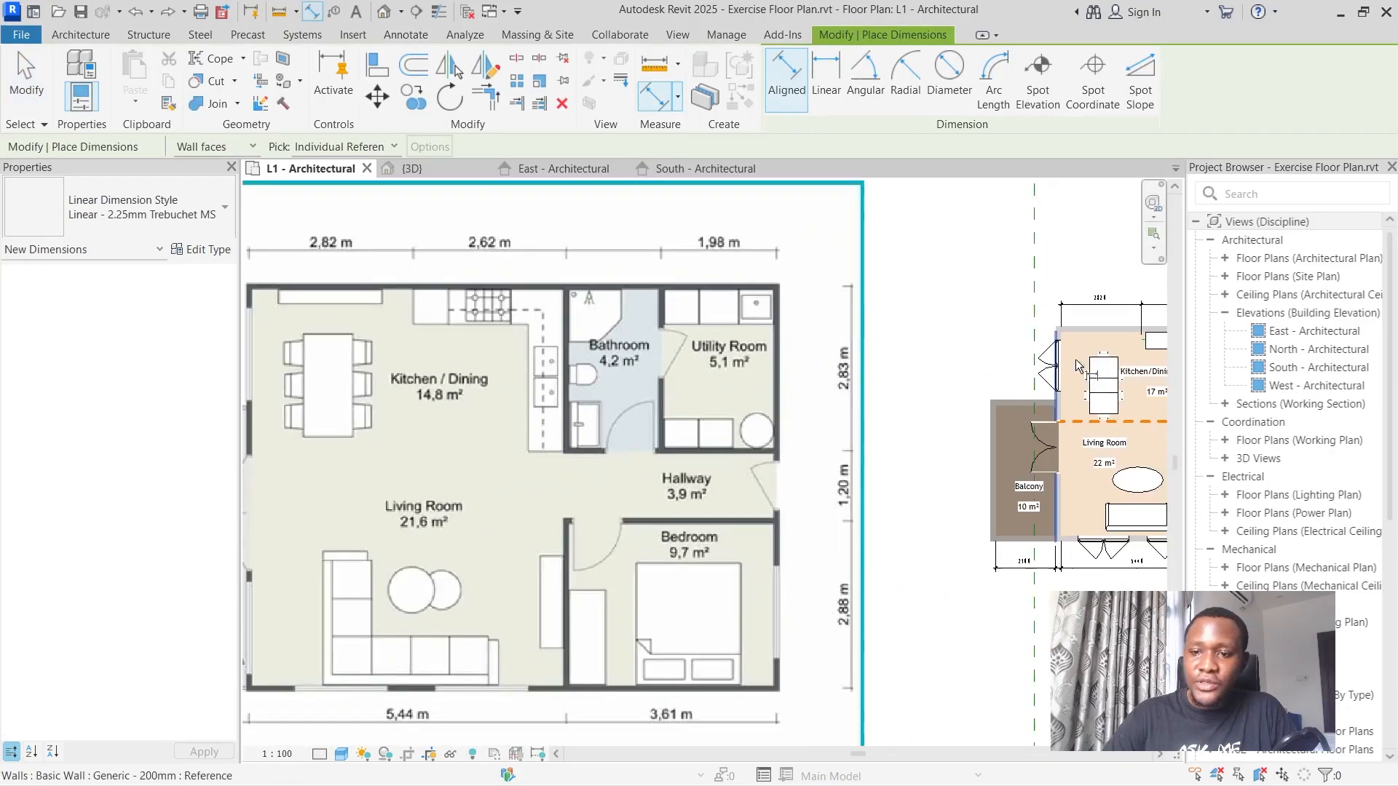
pyautogui.scroll(4, 997, 350)
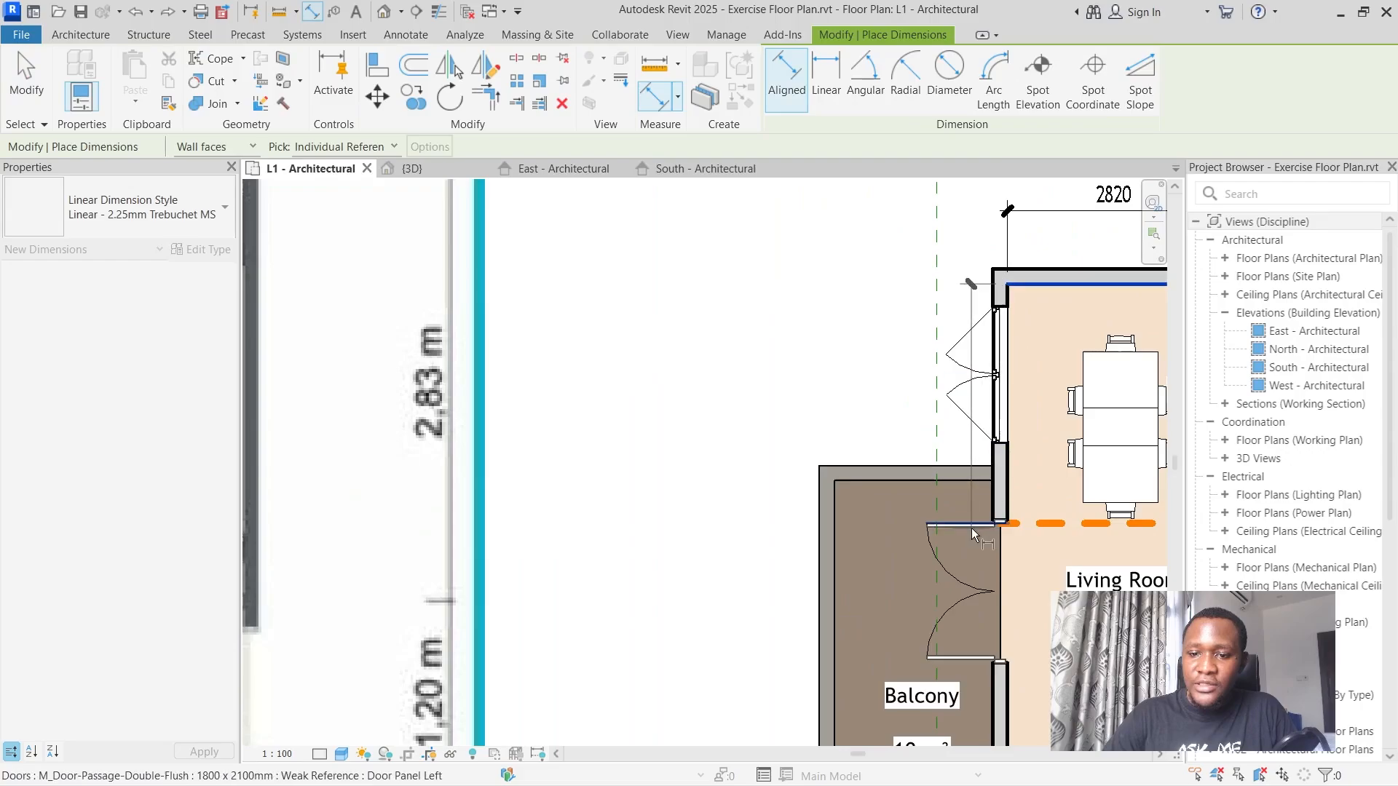
pyautogui.click(979, 528)
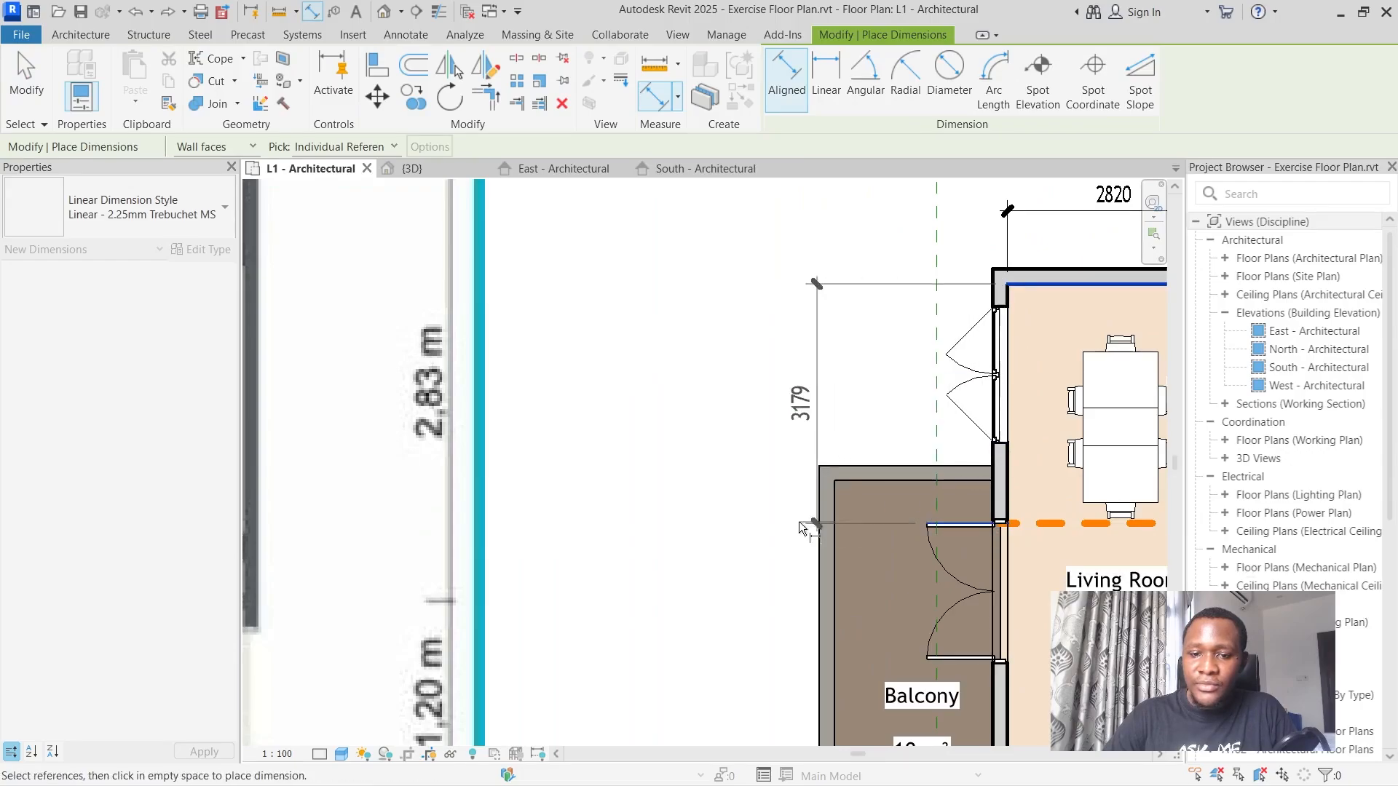
pyautogui.click(754, 524)
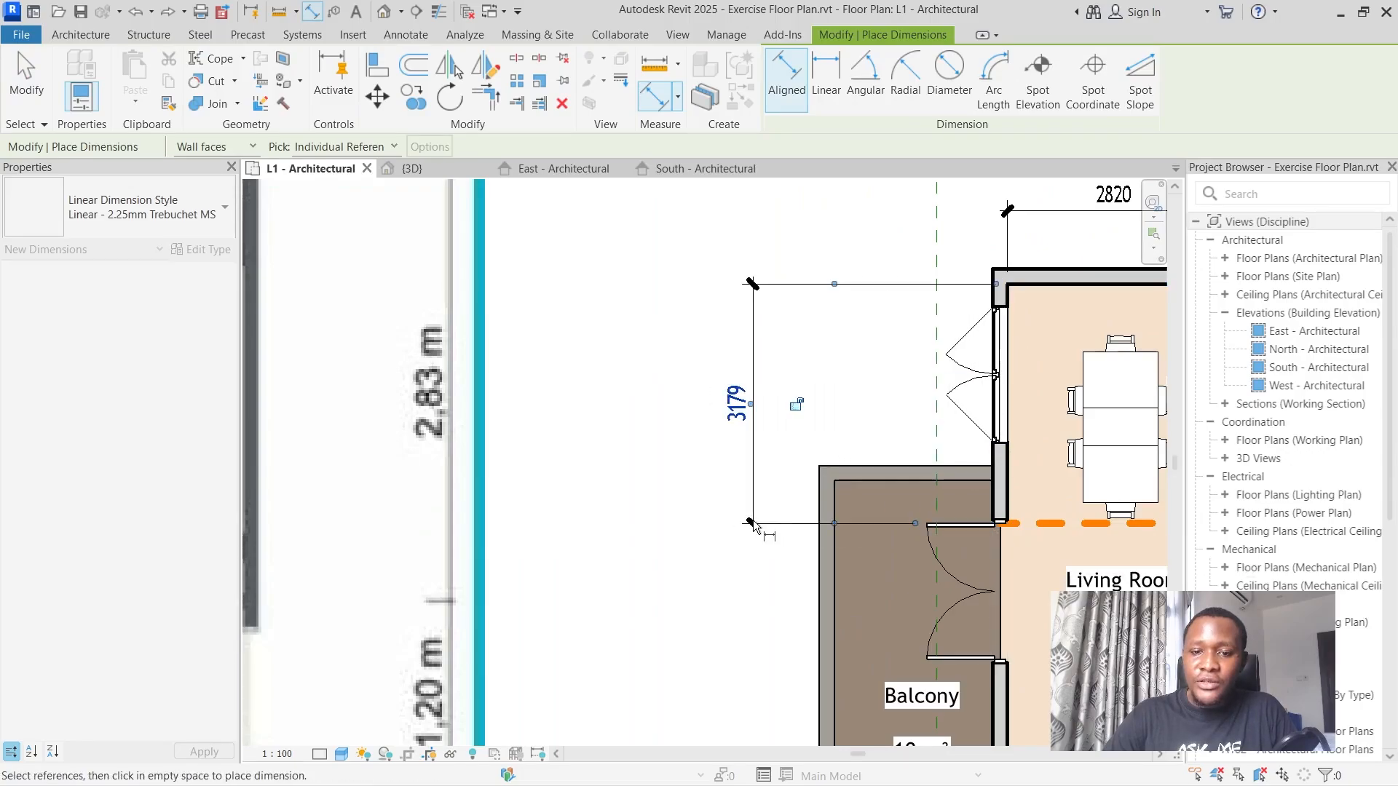
# Dimension from the balcony double door's upper edge to the inner face of the balcony's lower wall, roughly in line with the adjacent dimension.
pyautogui.scroll(-6, 827, 495)
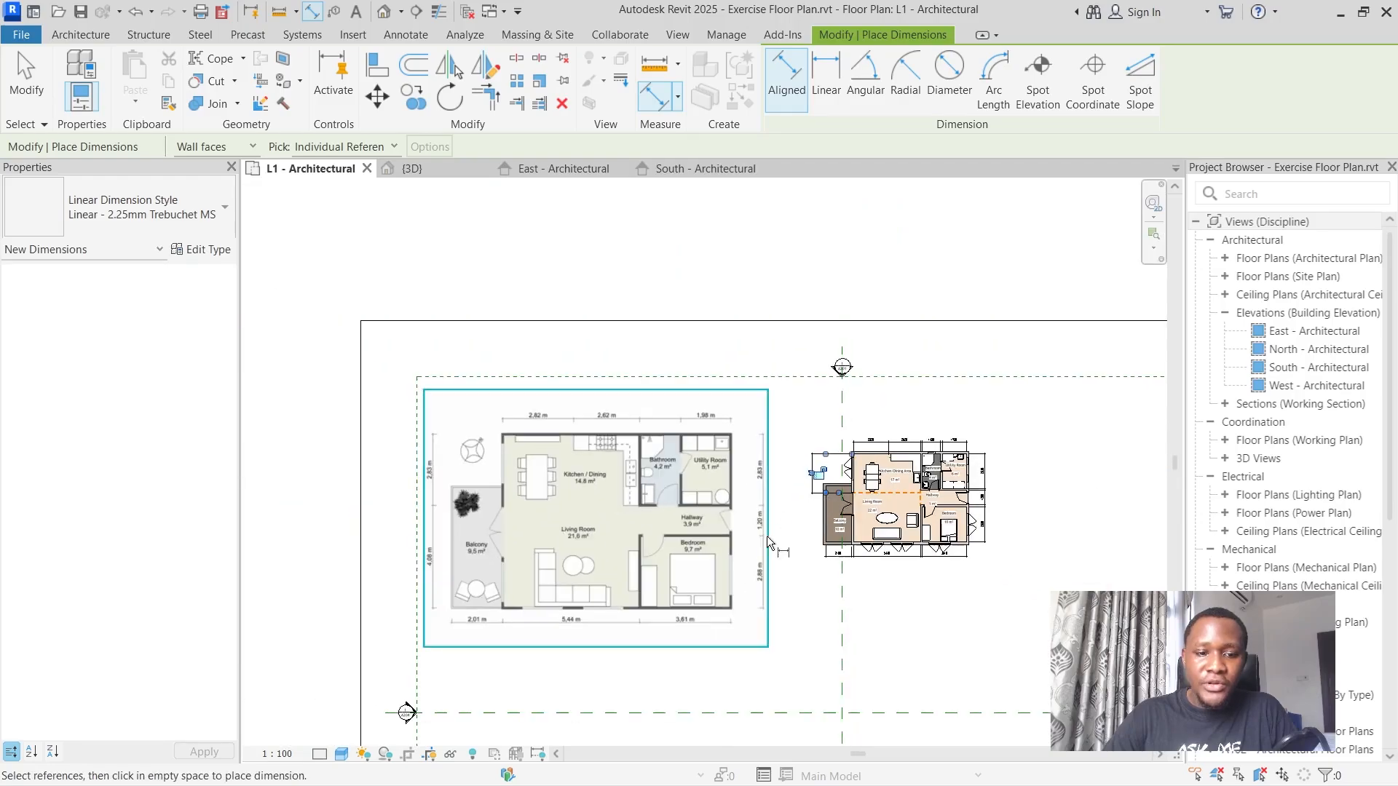
pyautogui.scroll(4, 739, 582)
pyautogui.scroll(-2, 720, 581)
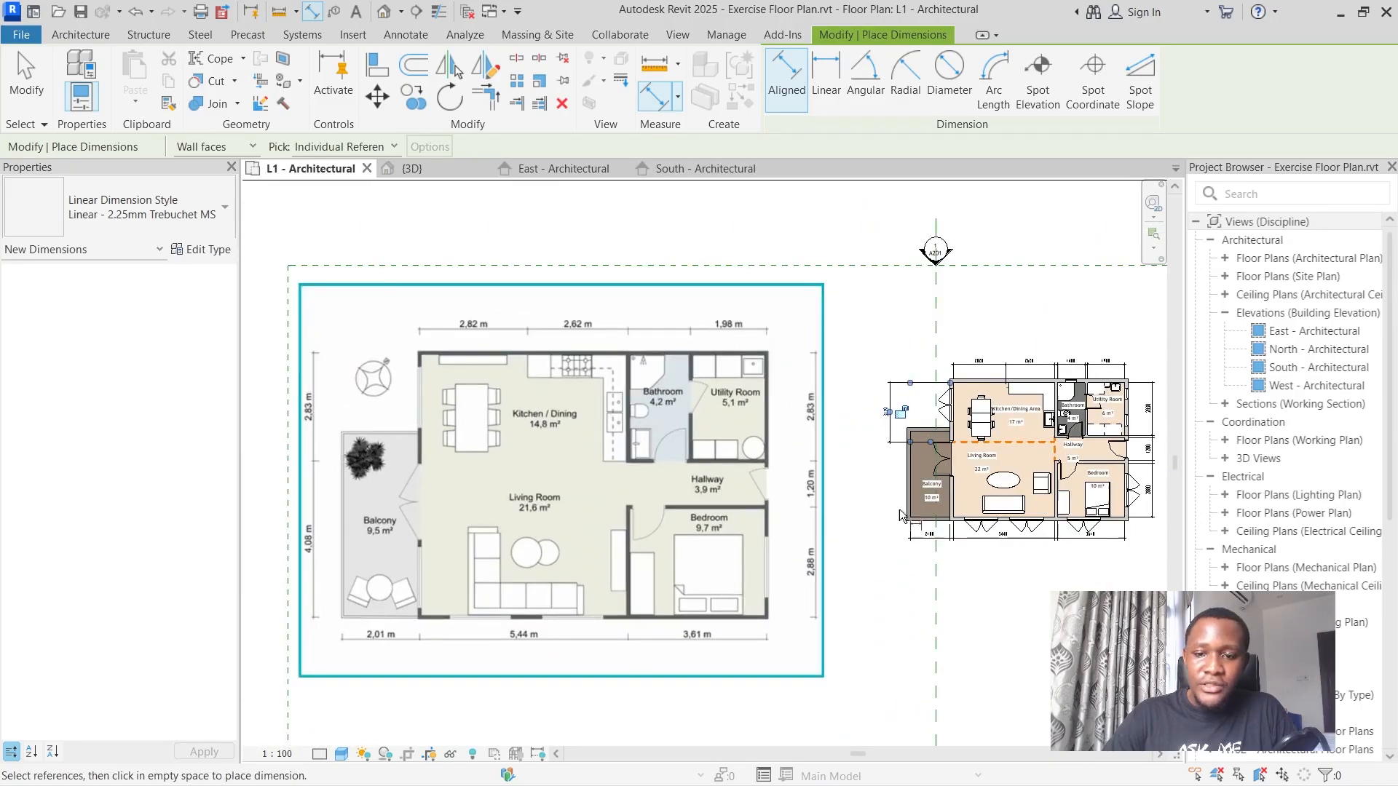
pyautogui.scroll(2, 901, 516)
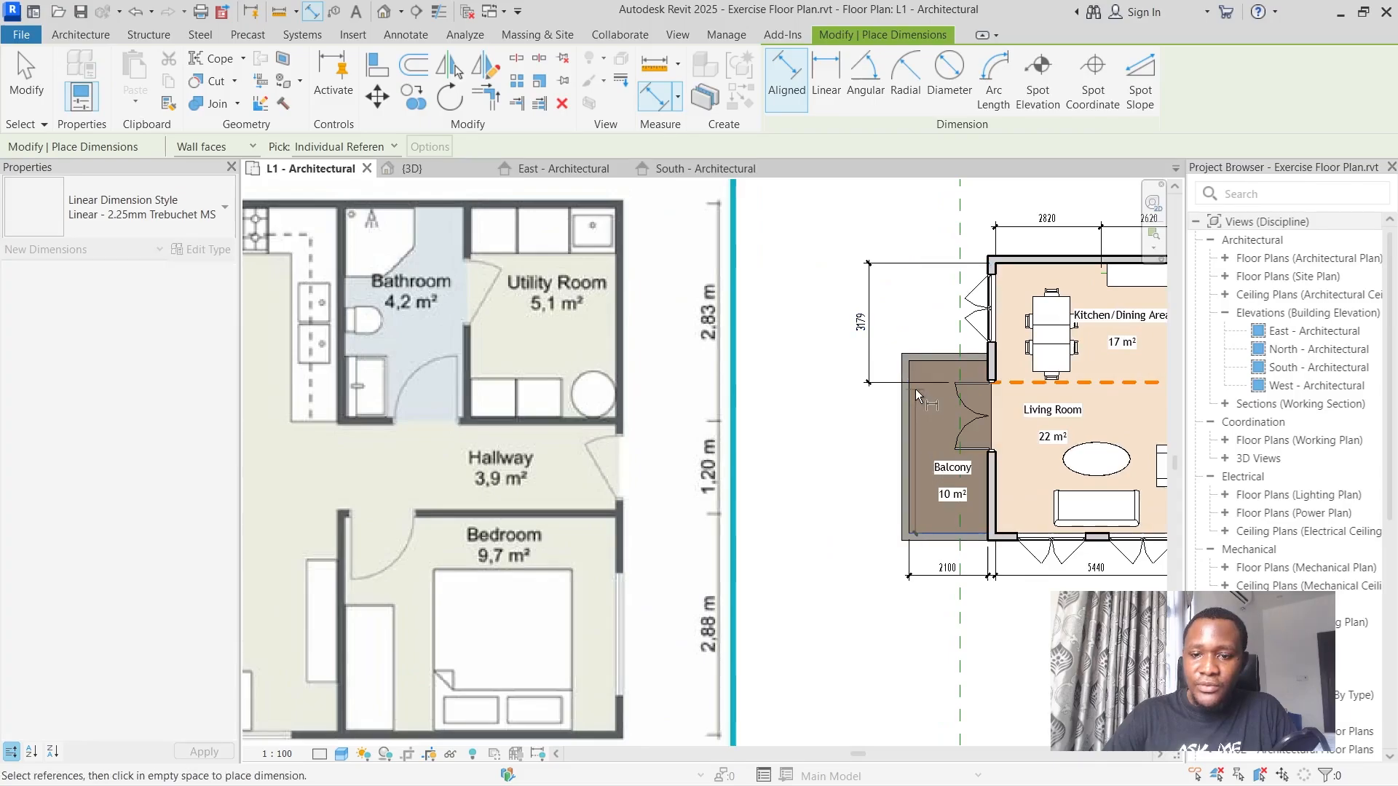
pyautogui.click(973, 383)
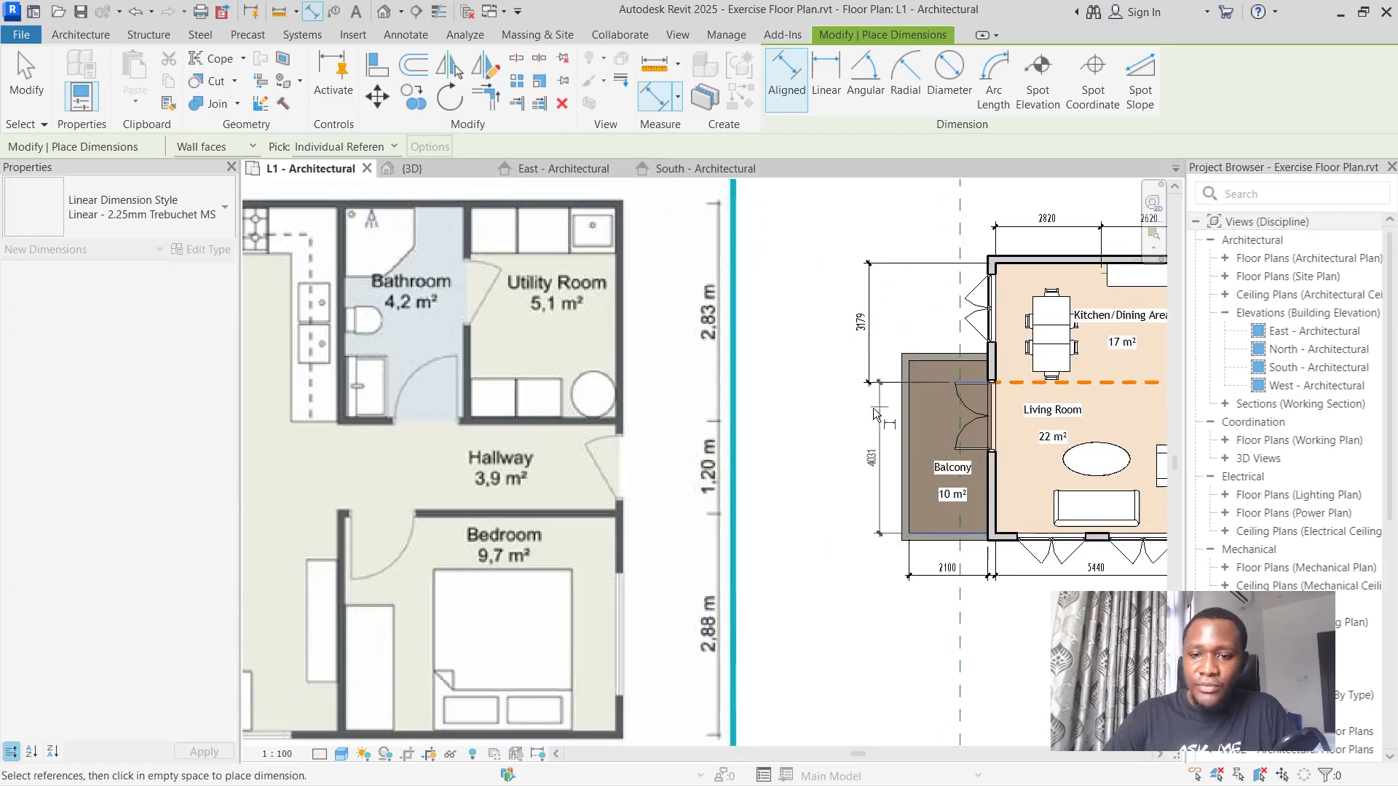
pyautogui.click(873, 413)
# Move the balcony double door by setting the dimension between its upper edge and the balcony's lower wall to 4080 mm.
pyautogui.scroll(-3, 895, 426)
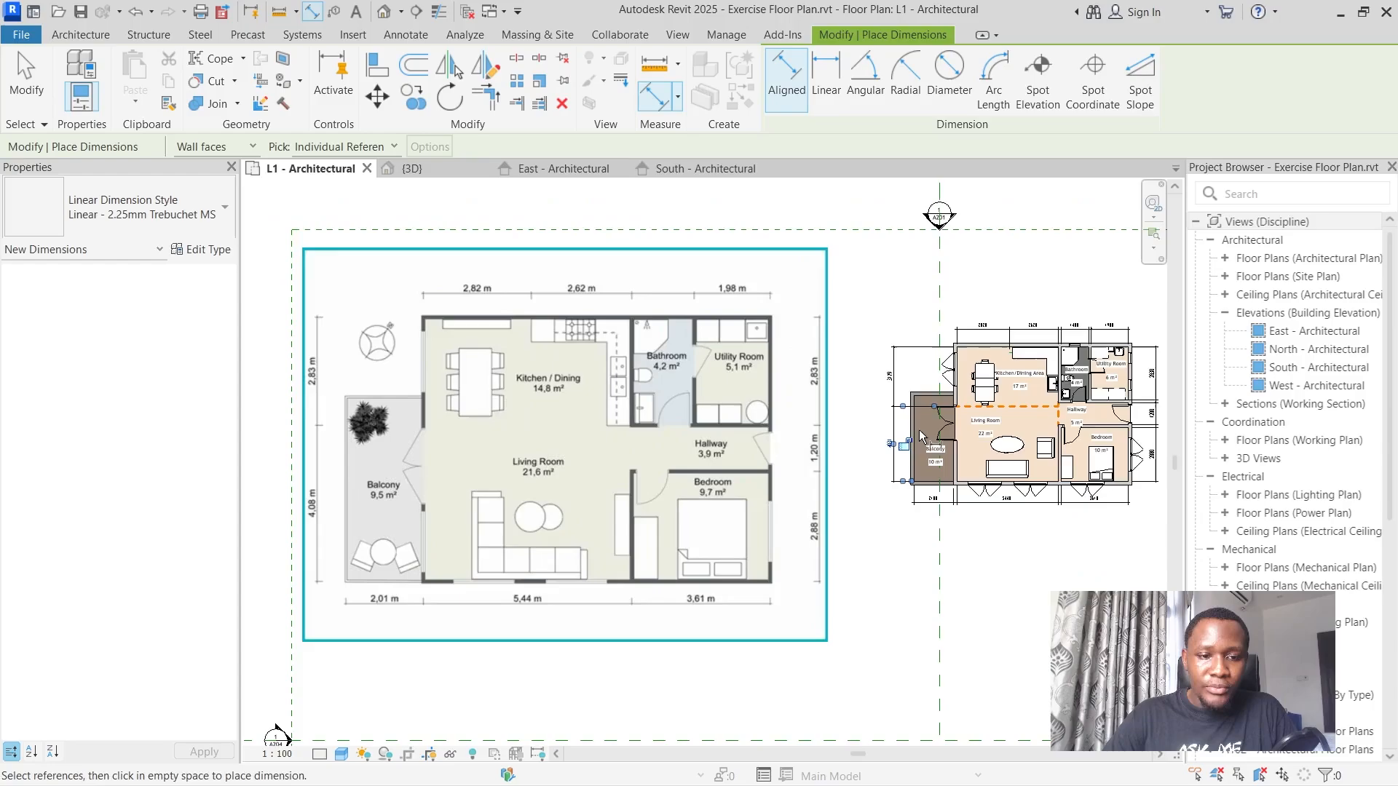
pyautogui.scroll(5, 920, 435)
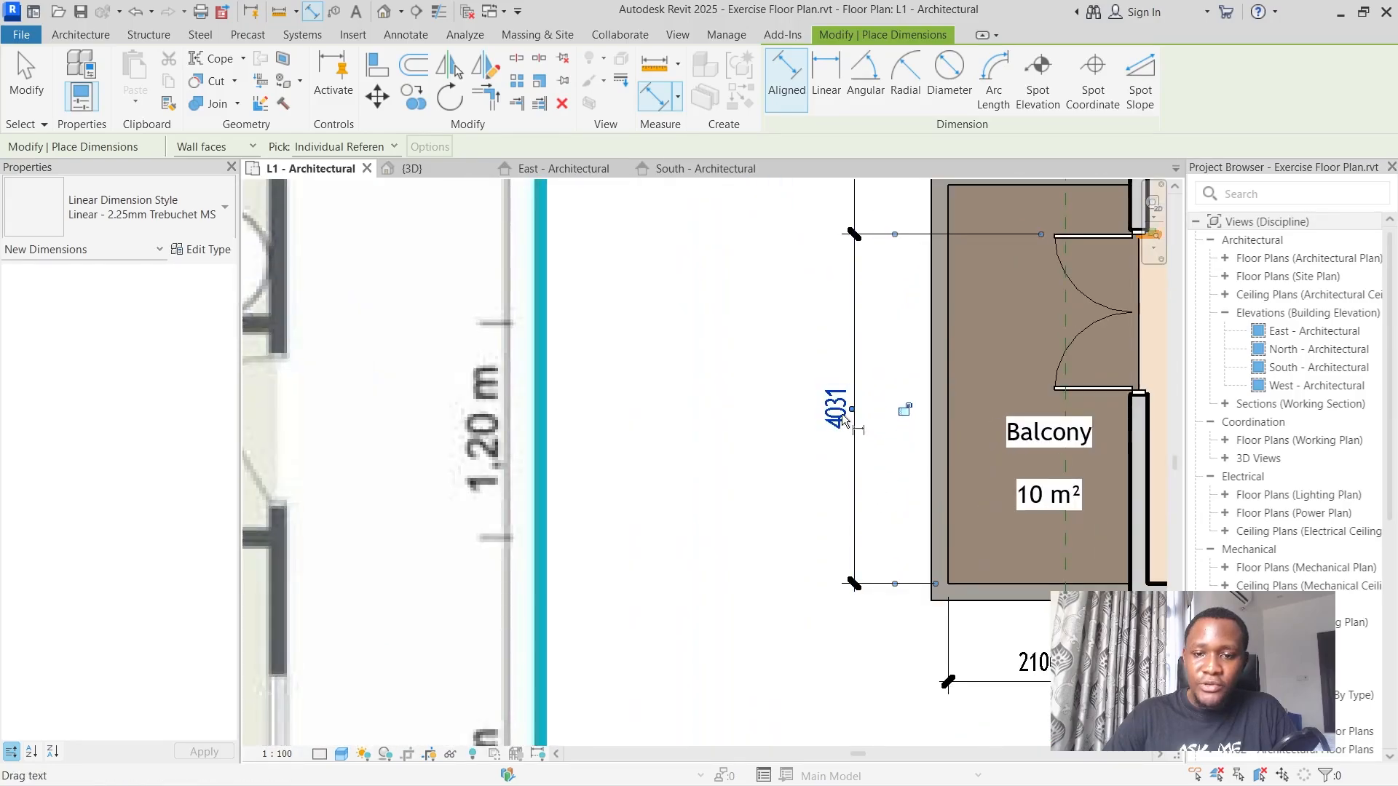
pyautogui.scroll(-2, 837, 397)
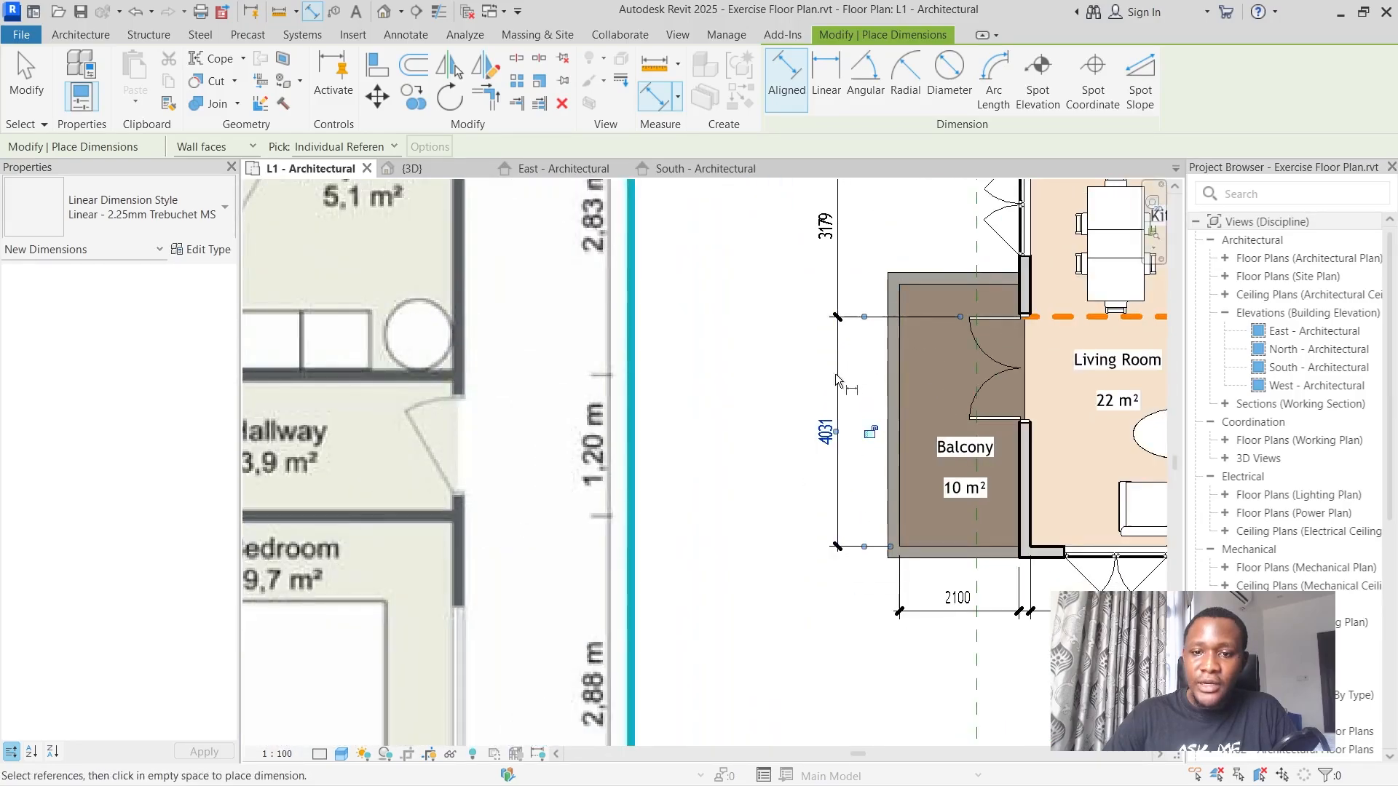
pyautogui.scroll(-4, 772, 407)
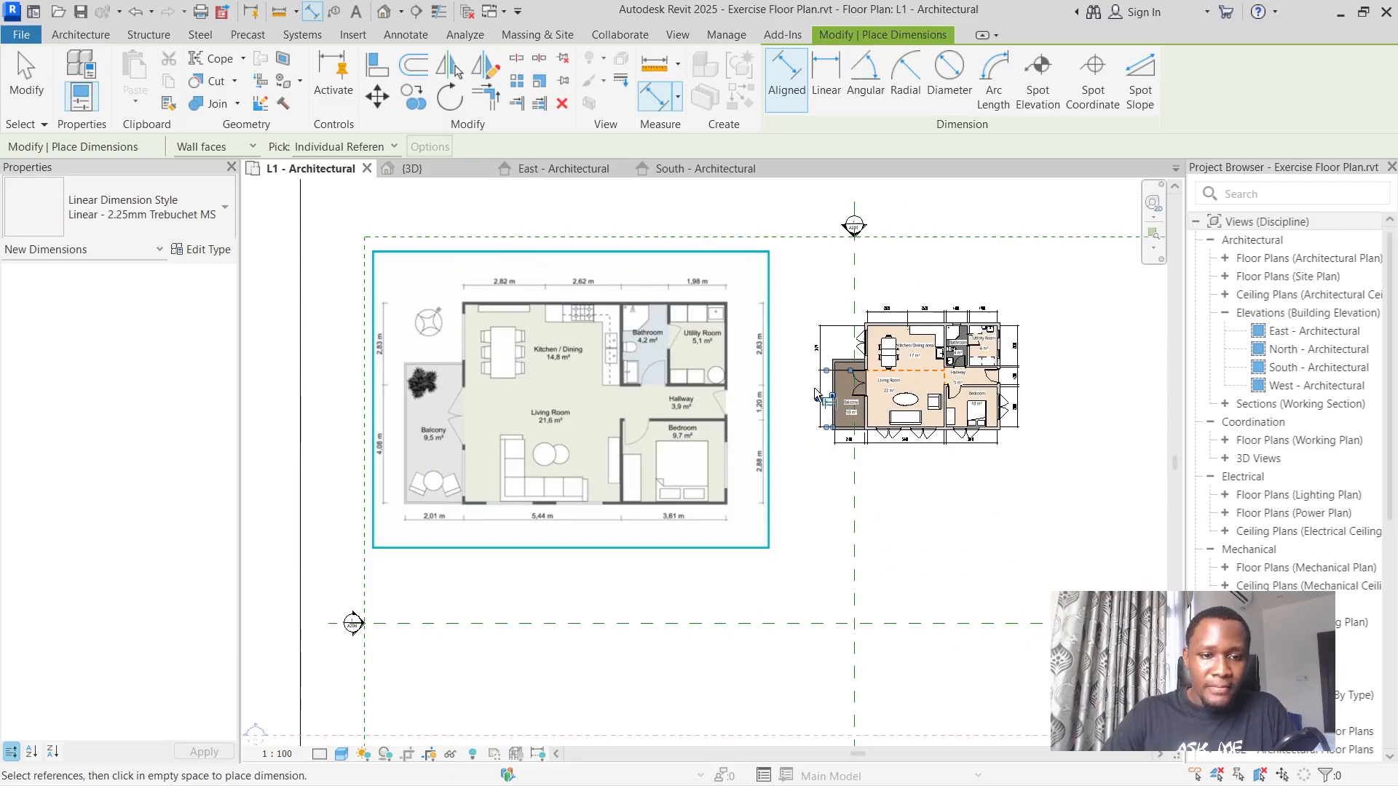
pyautogui.scroll(2, 839, 380)
pyautogui.scroll(2, 801, 335)
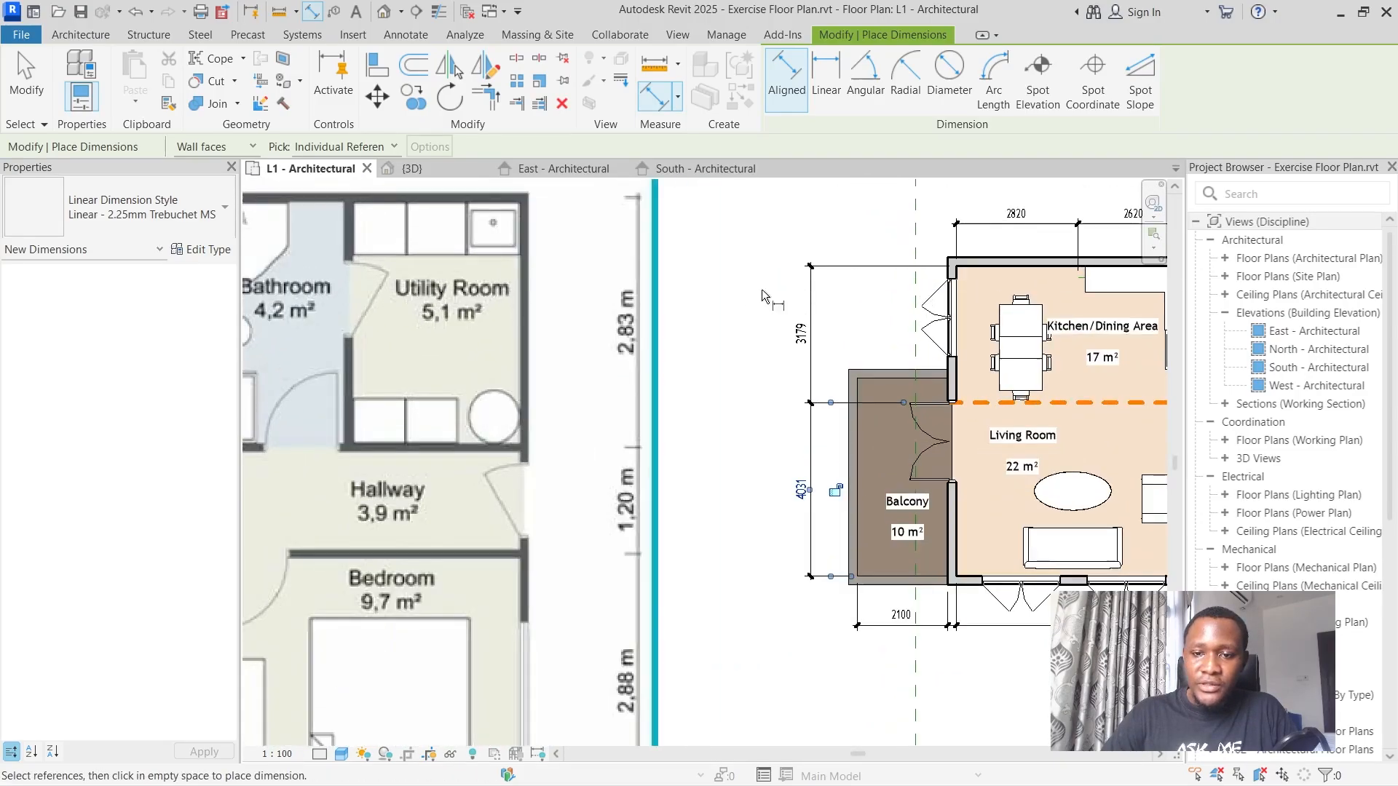
pyautogui.click(15, 63)
pyautogui.scroll(2, 859, 419)
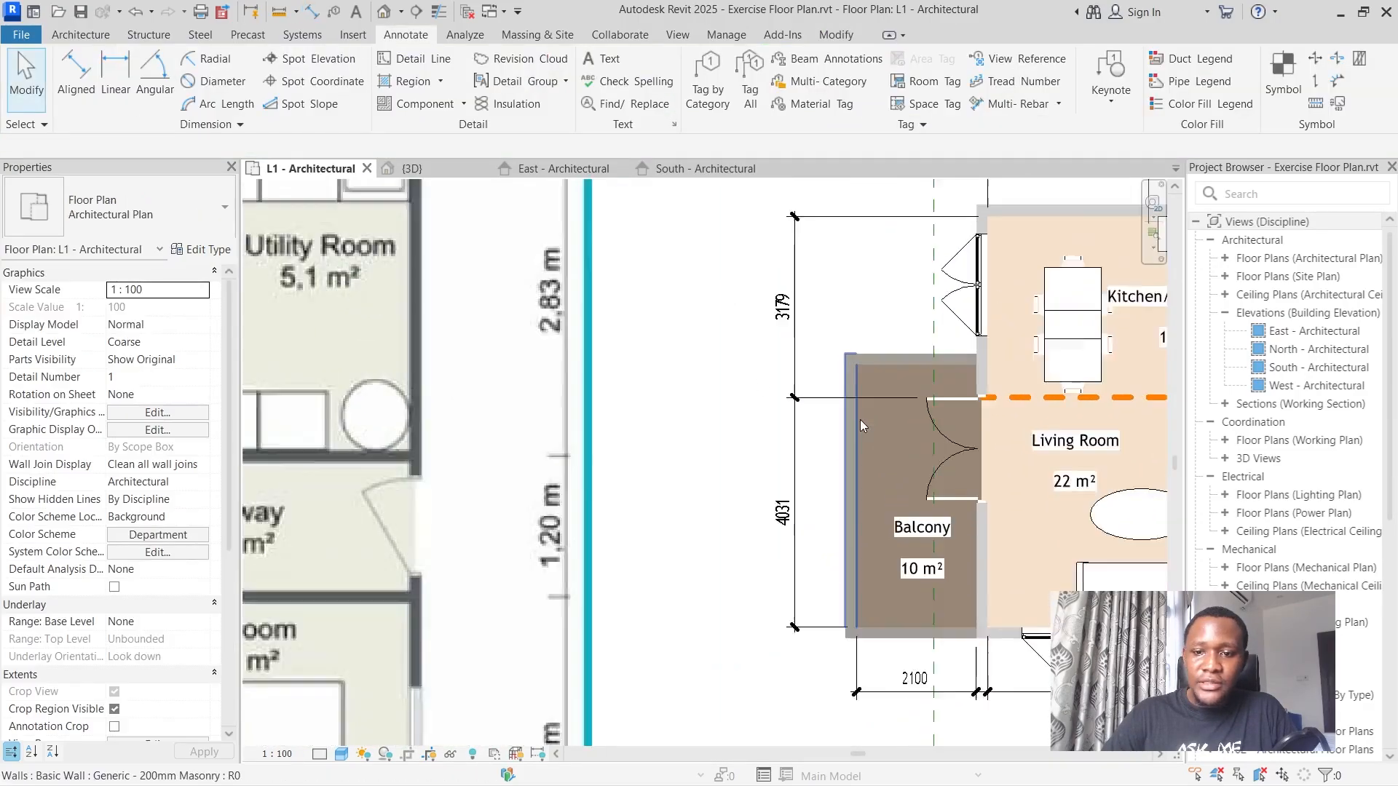
pyautogui.click(966, 459)
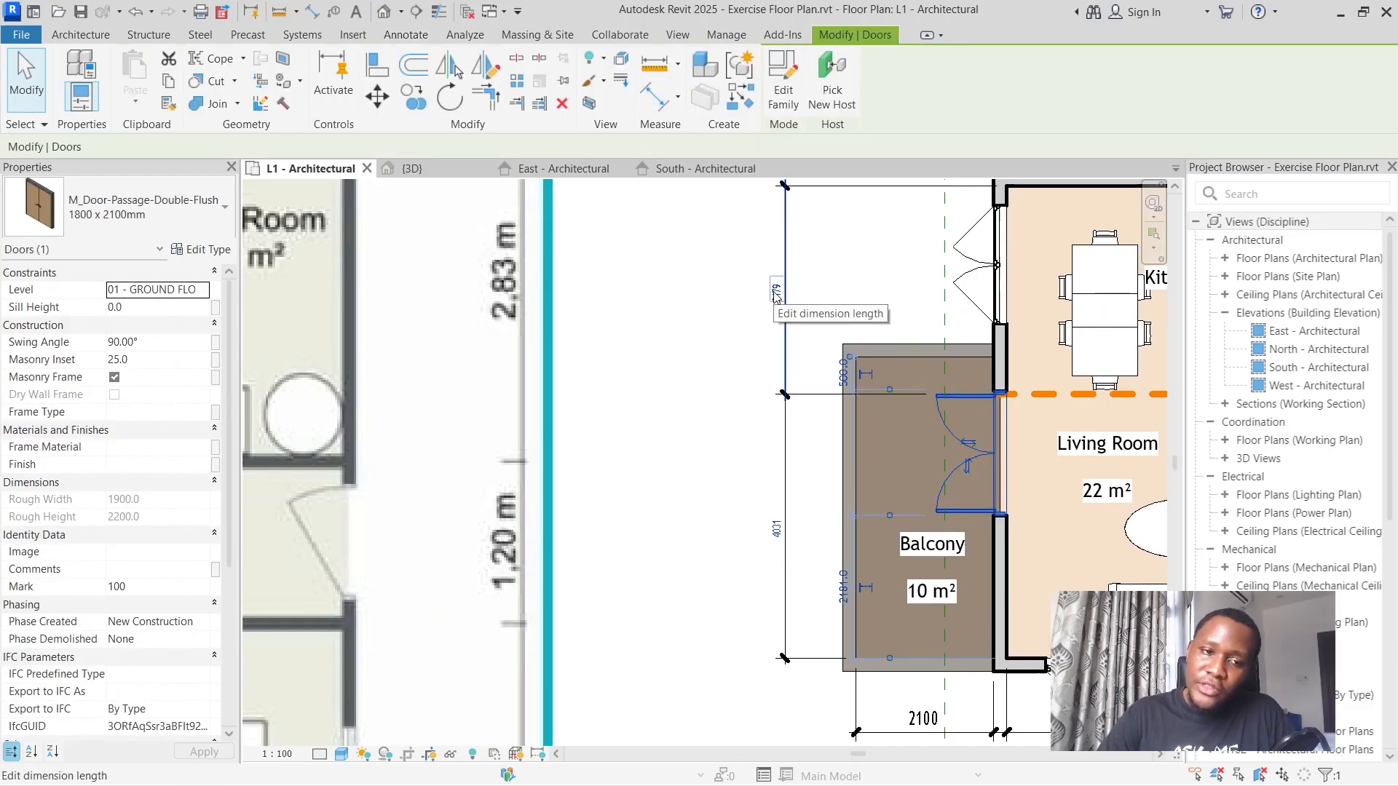
pyautogui.scroll(-5, 779, 294)
pyautogui.scroll(-1, 784, 291)
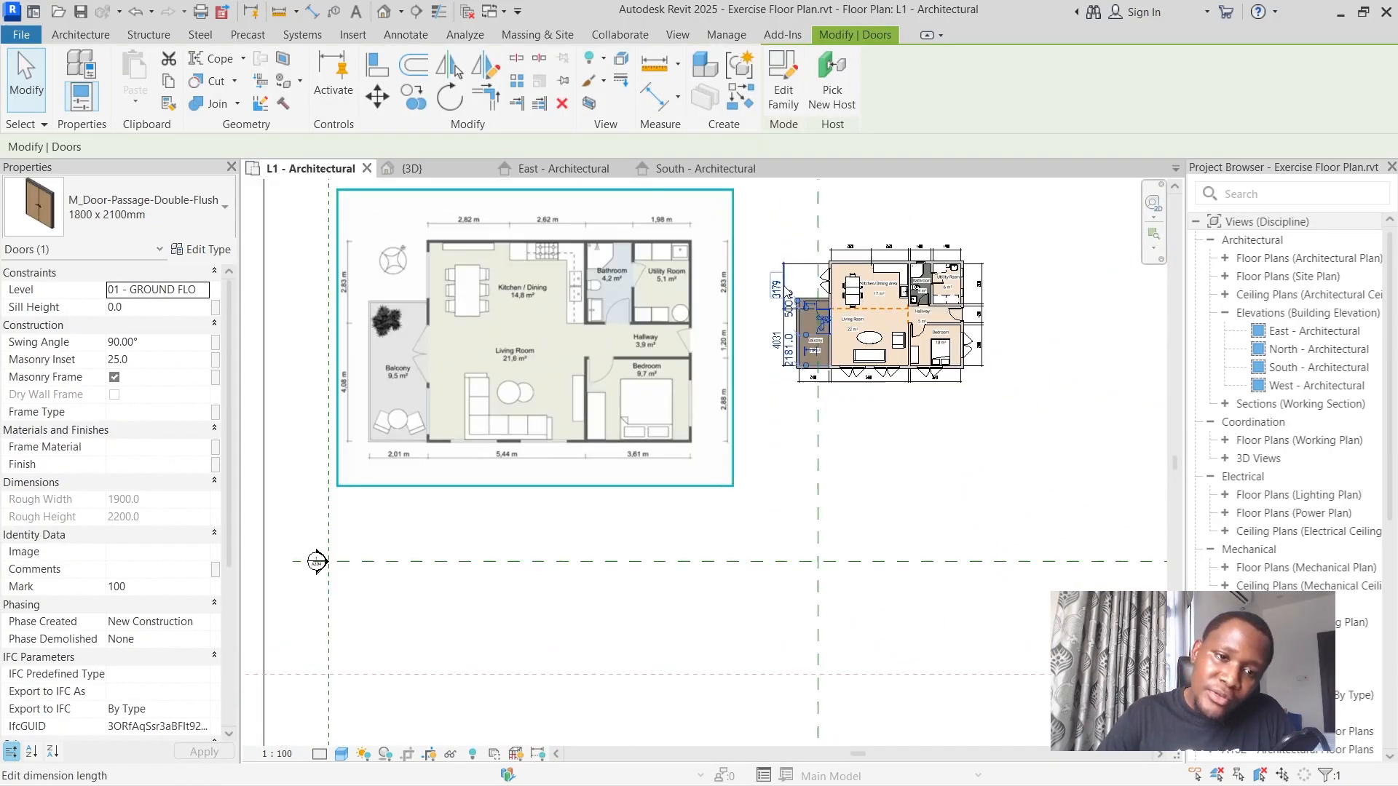
pyautogui.scroll(5, 788, 294)
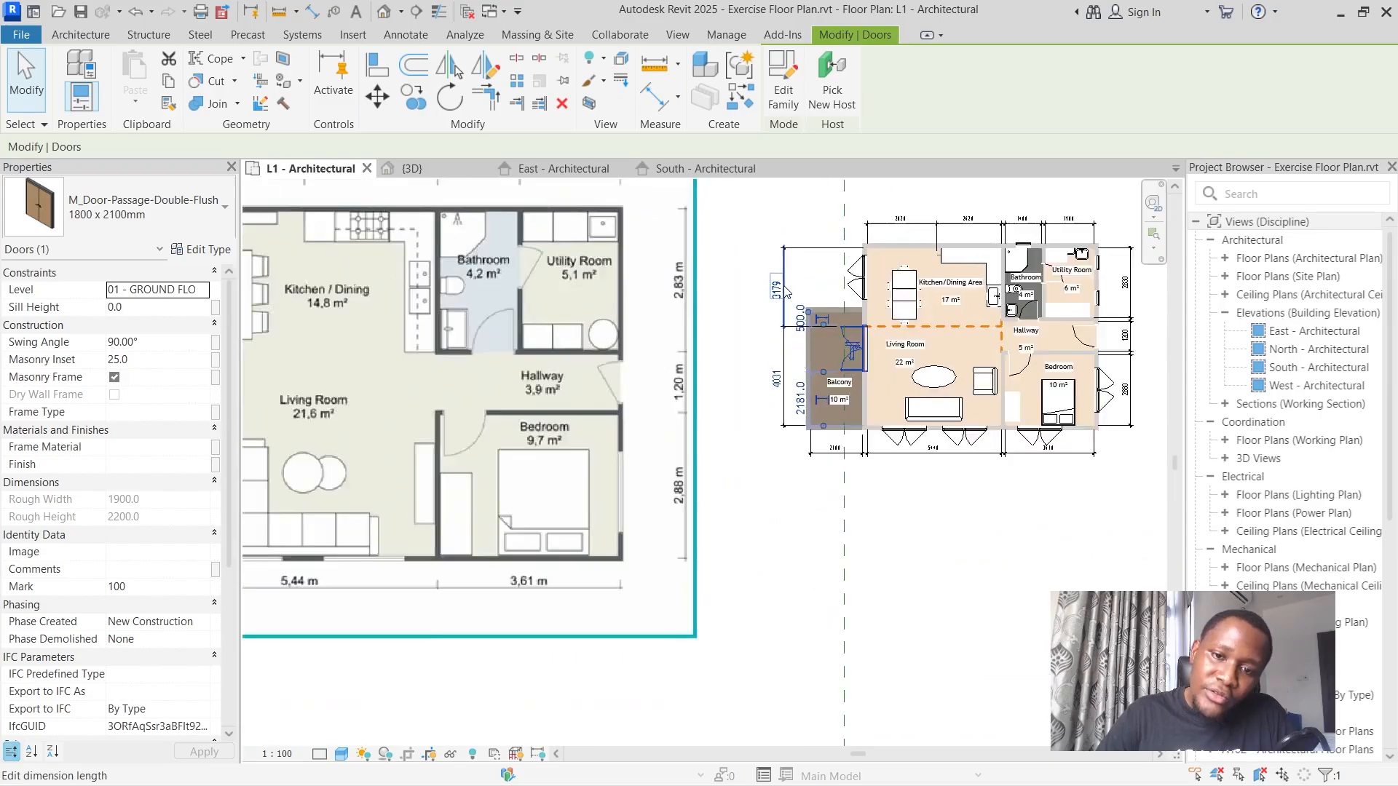
pyautogui.scroll(-5, 788, 294)
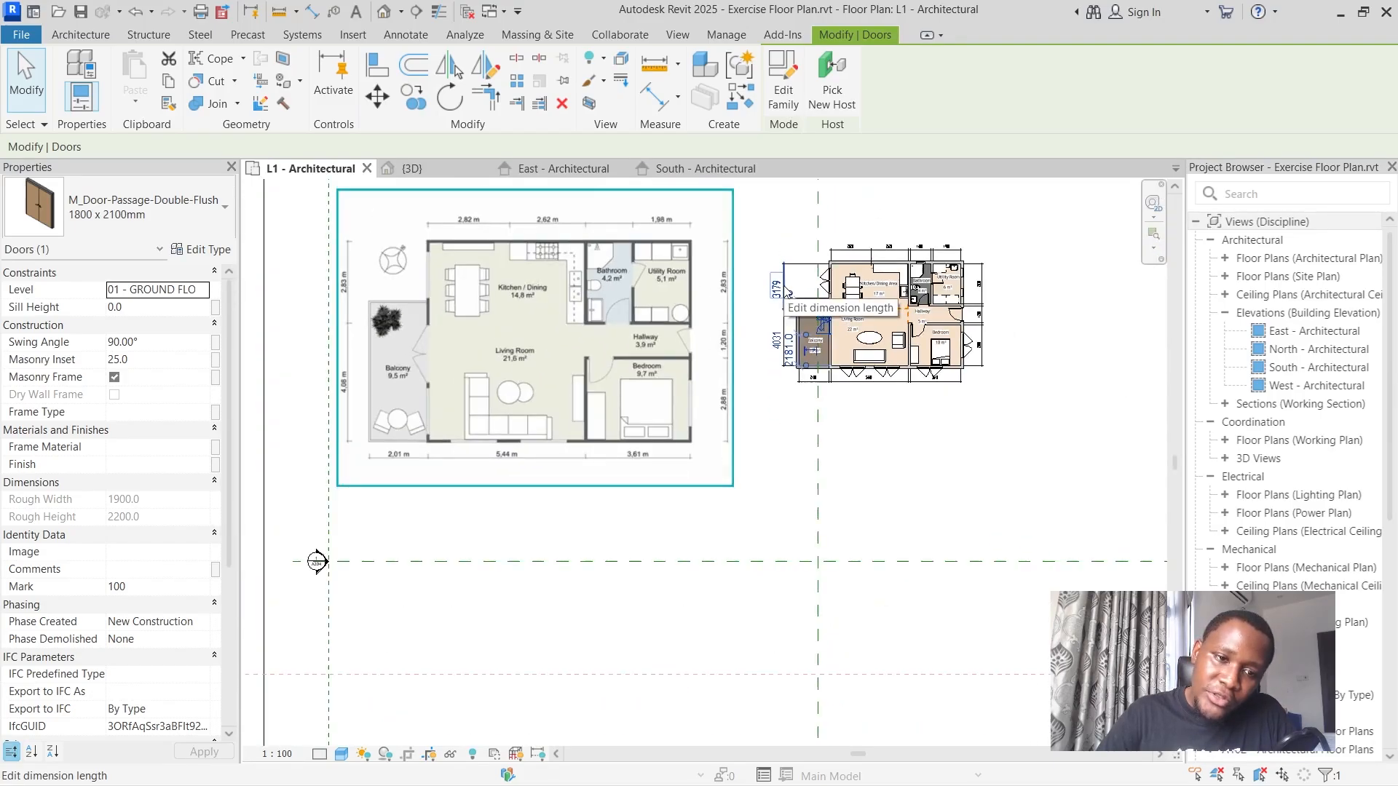
pyautogui.scroll(4, 788, 293)
pyautogui.click(780, 417)
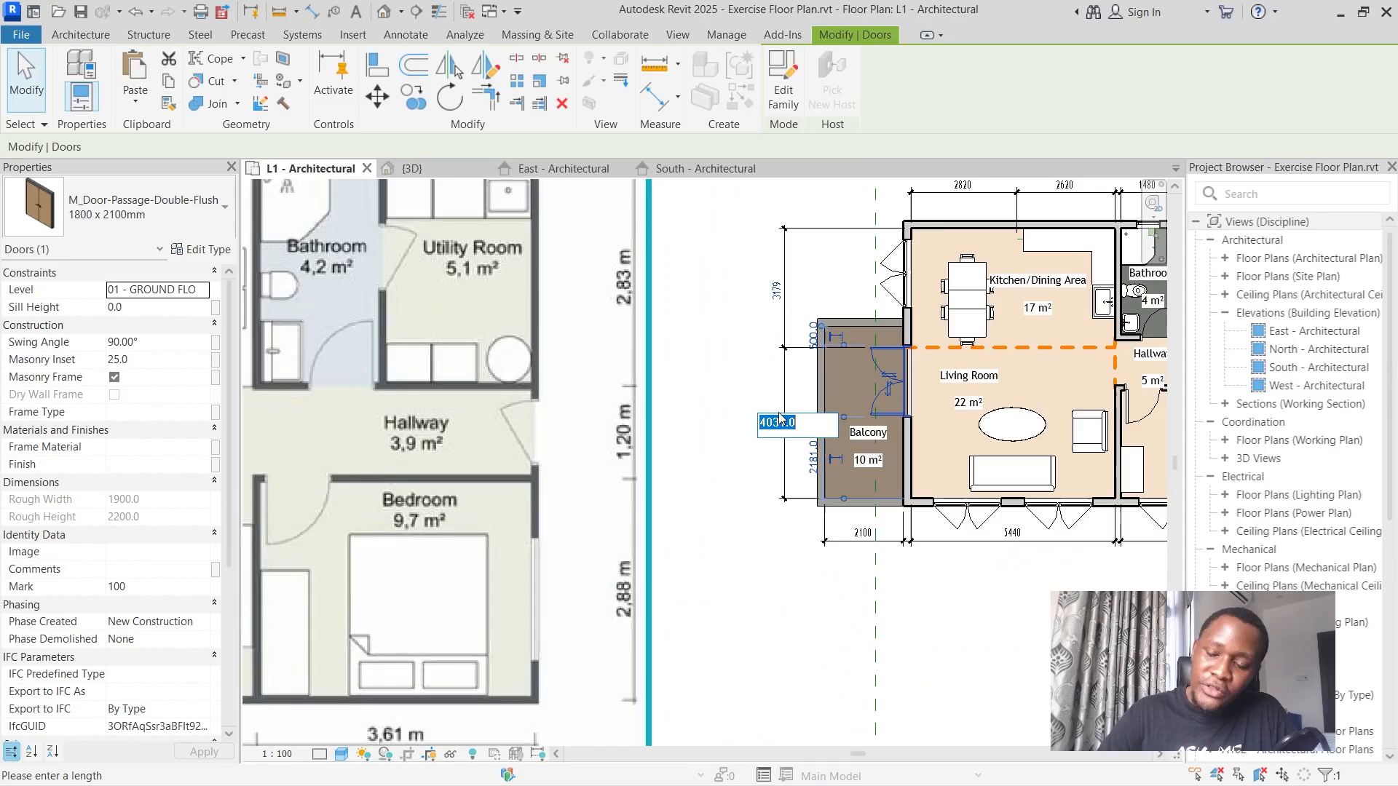
pyautogui.write('408')
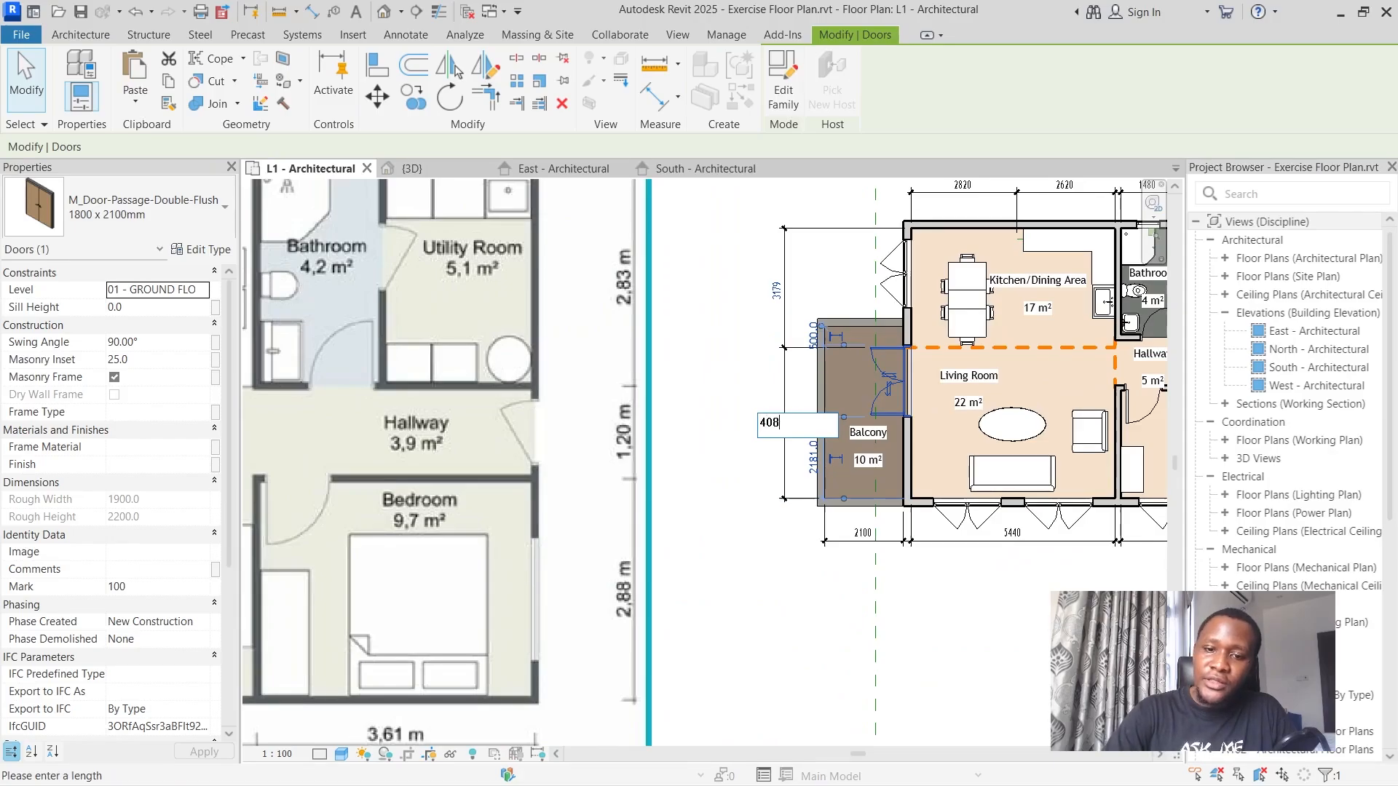
pyautogui.write('0')
pyautogui.press('Return')
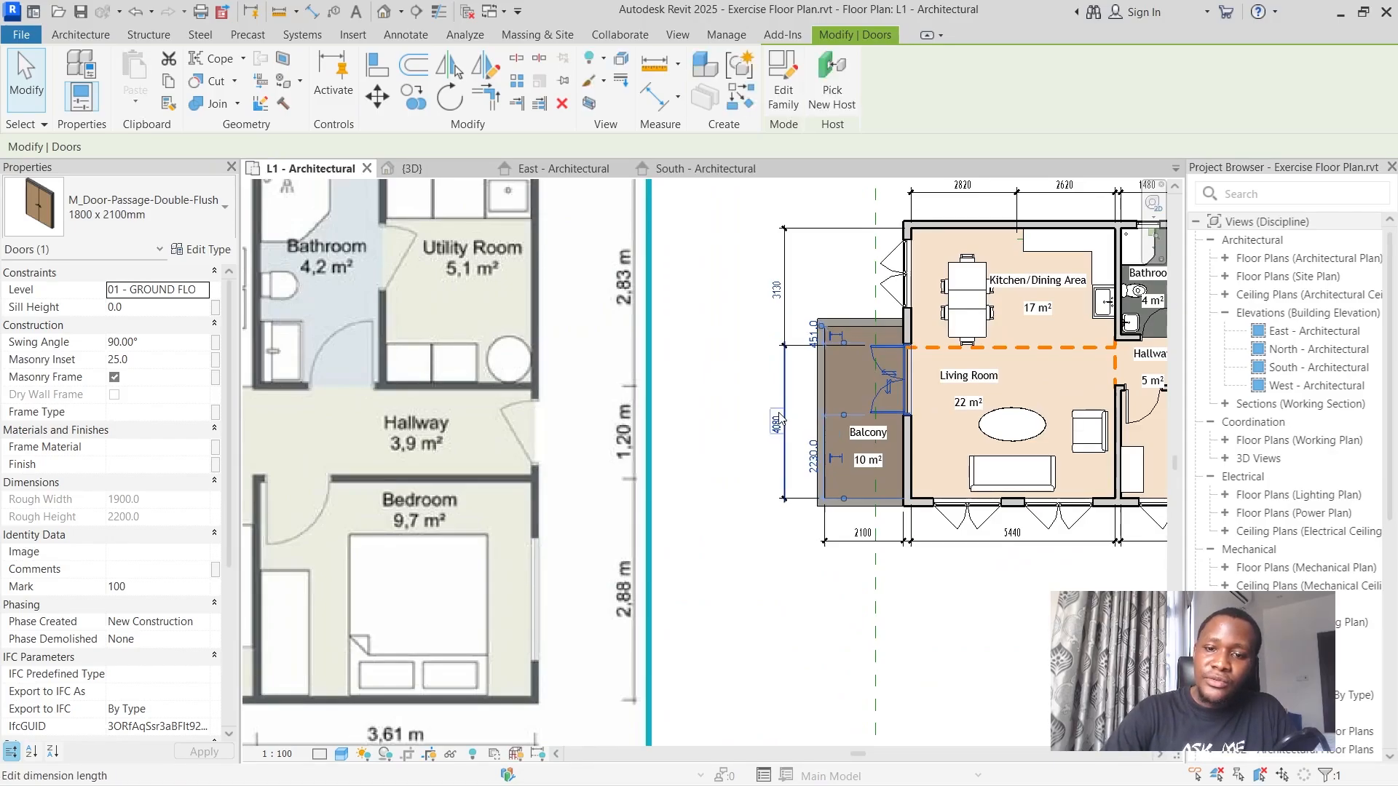
pyautogui.click(750, 409)
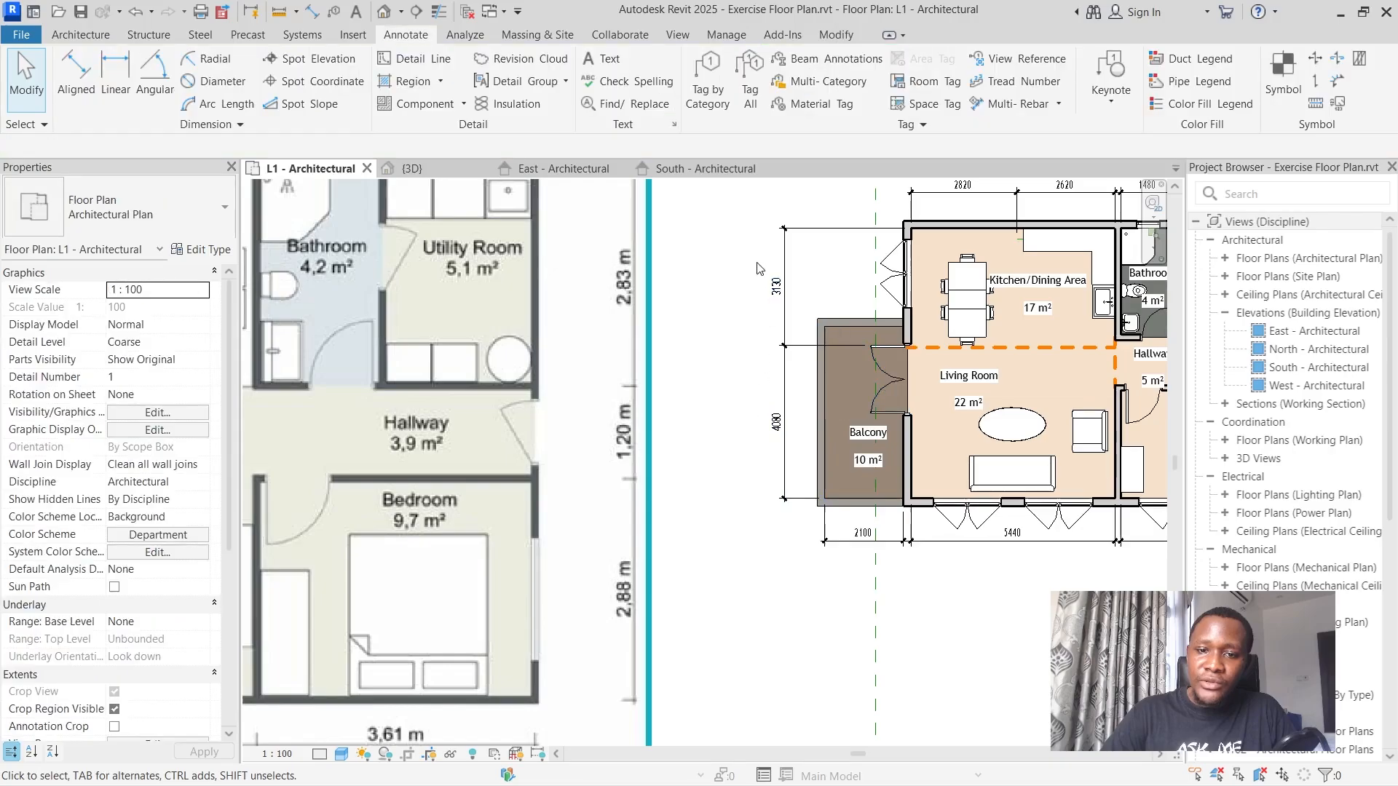
# Review the dimensioned plan against the reference floor plan image, checking the dimensions on all four sides of the house.
pyautogui.scroll(-2, 777, 326)
pyautogui.scroll(-2, 780, 328)
pyautogui.press('Escape')
pyautogui.press('Escape')
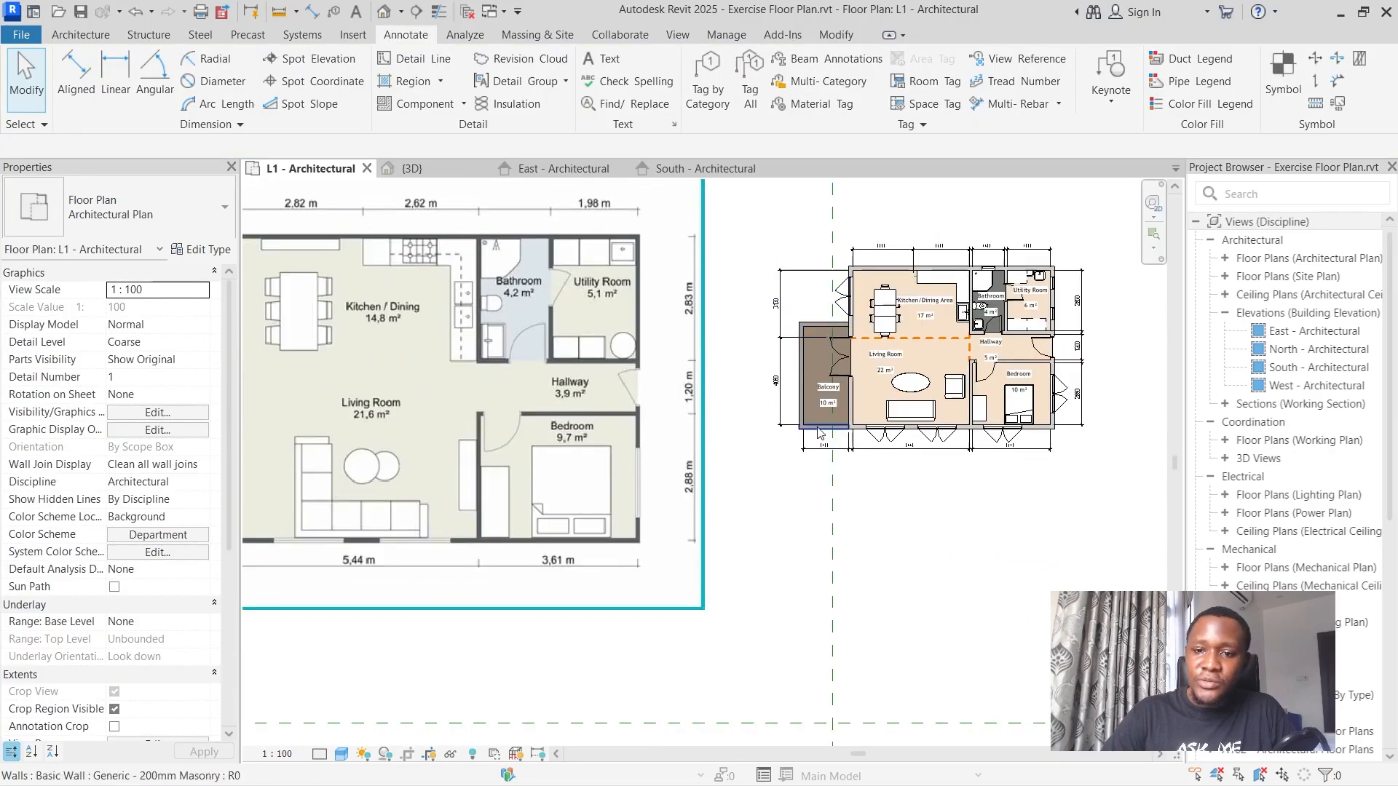
pyautogui.scroll(-2, 830, 400)
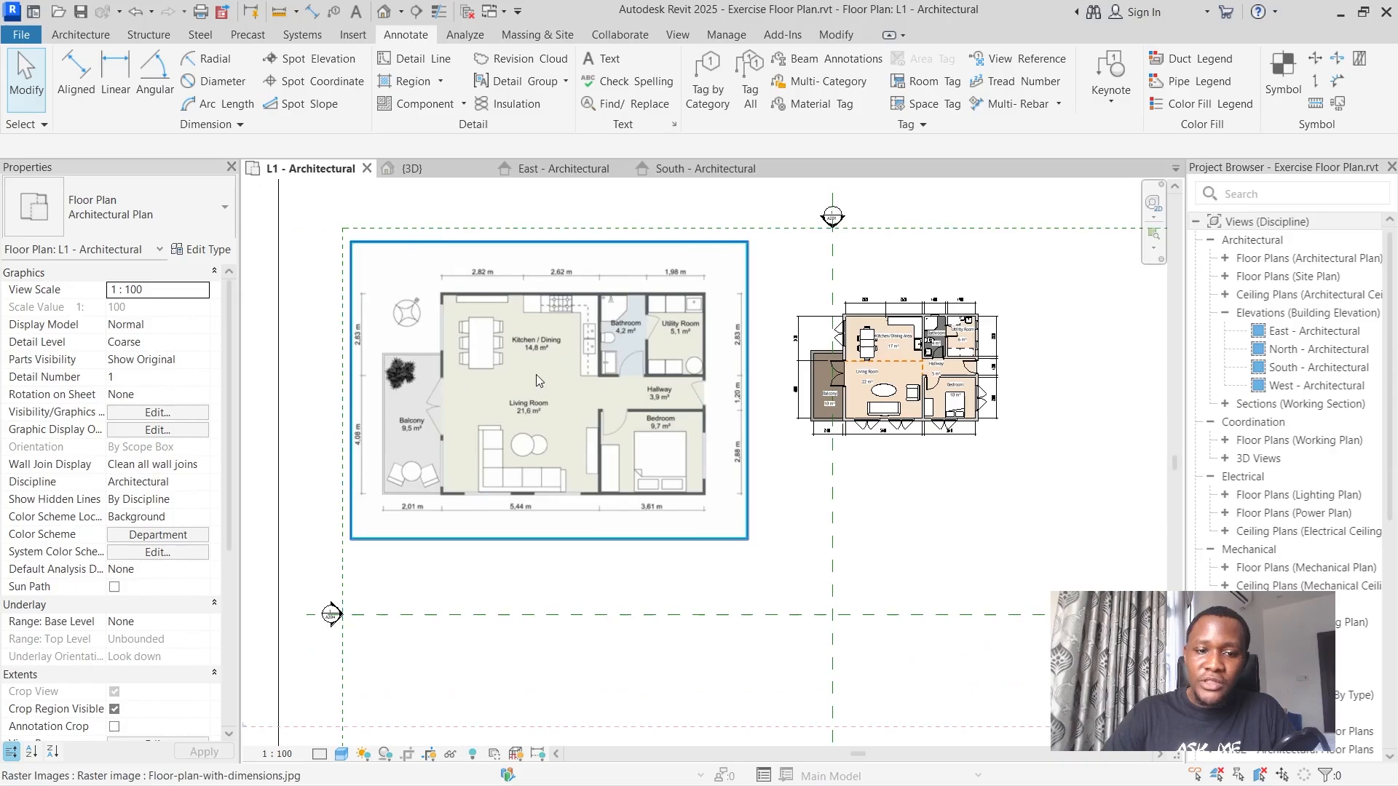
pyautogui.scroll(4, 996, 374)
pyautogui.scroll(-1, 1092, 436)
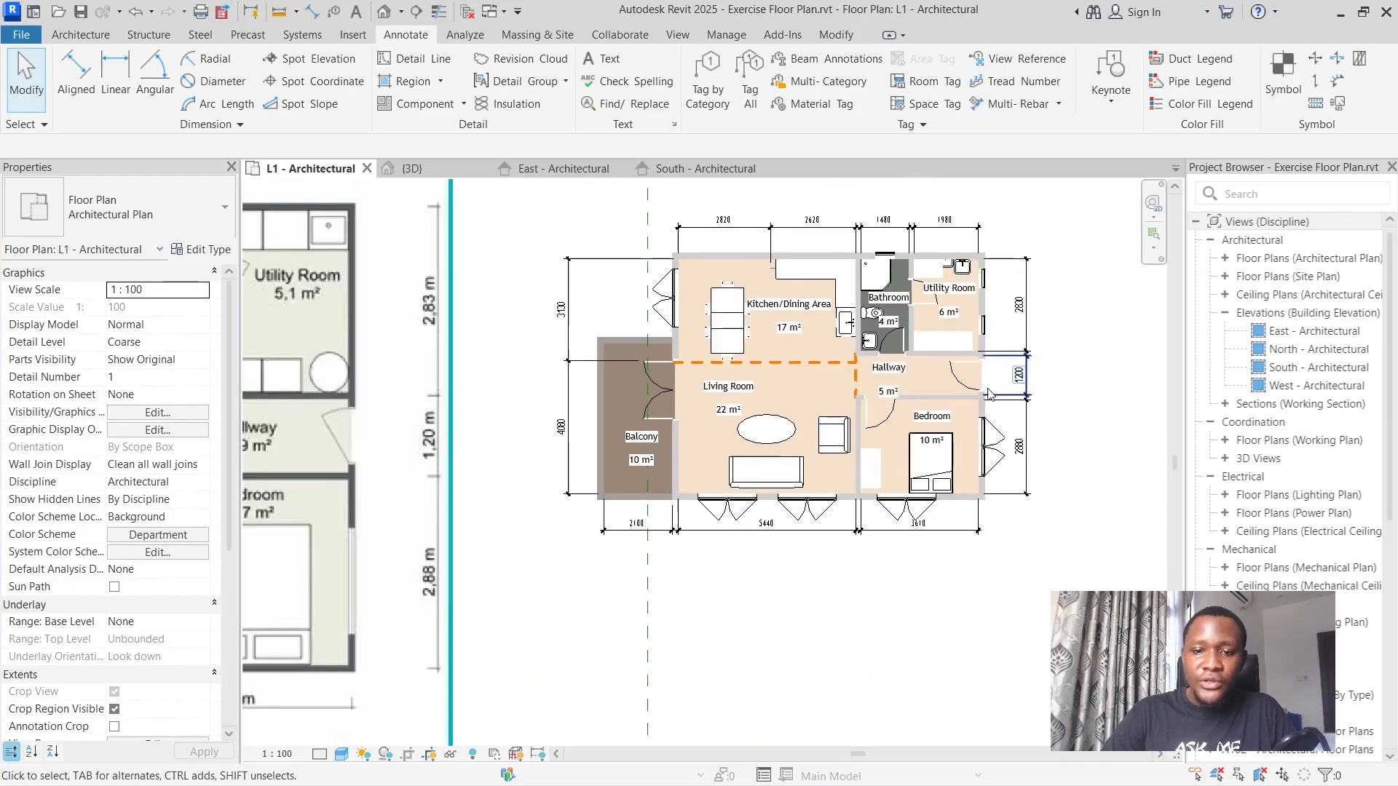
pyautogui.scroll(3, 988, 394)
pyautogui.scroll(-1, 1094, 233)
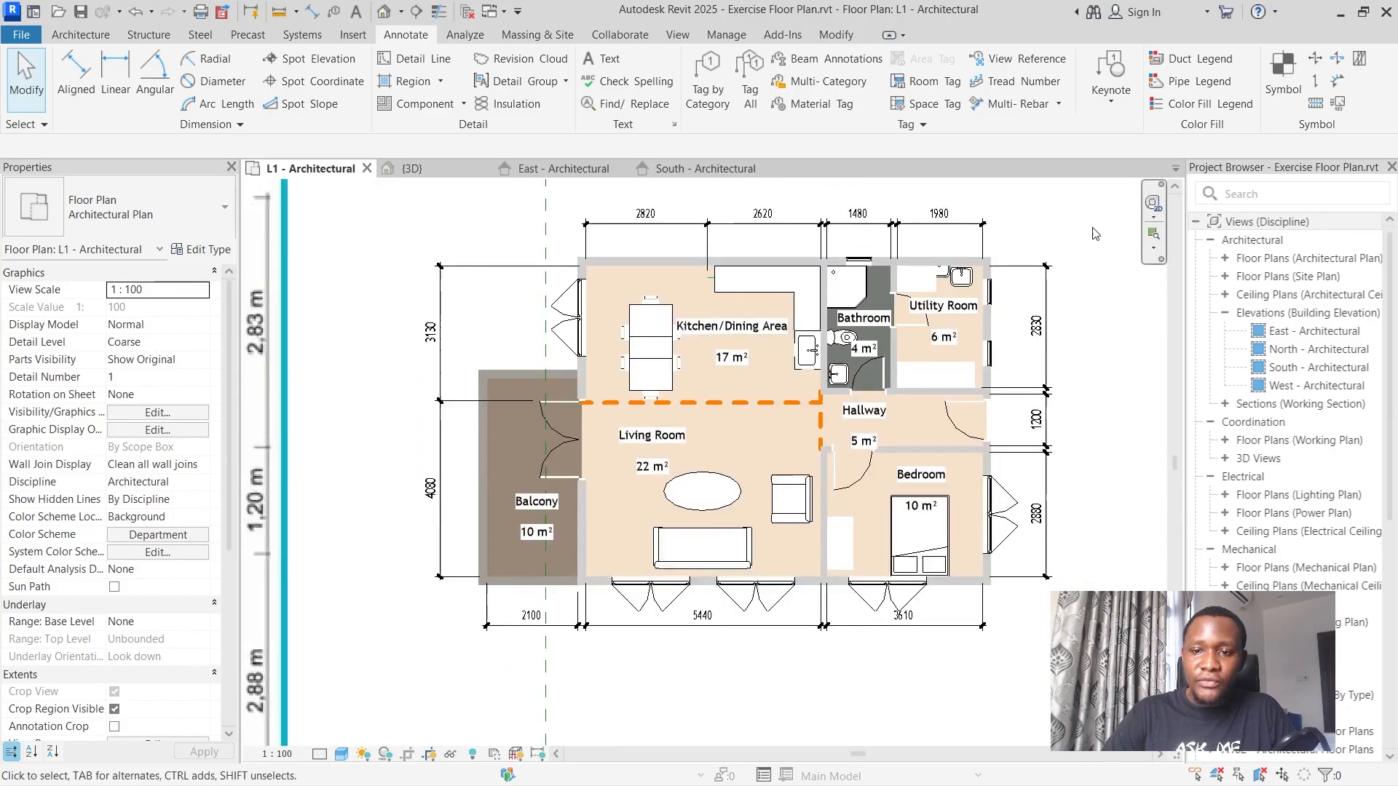
pyautogui.scroll(1, 1070, 230)
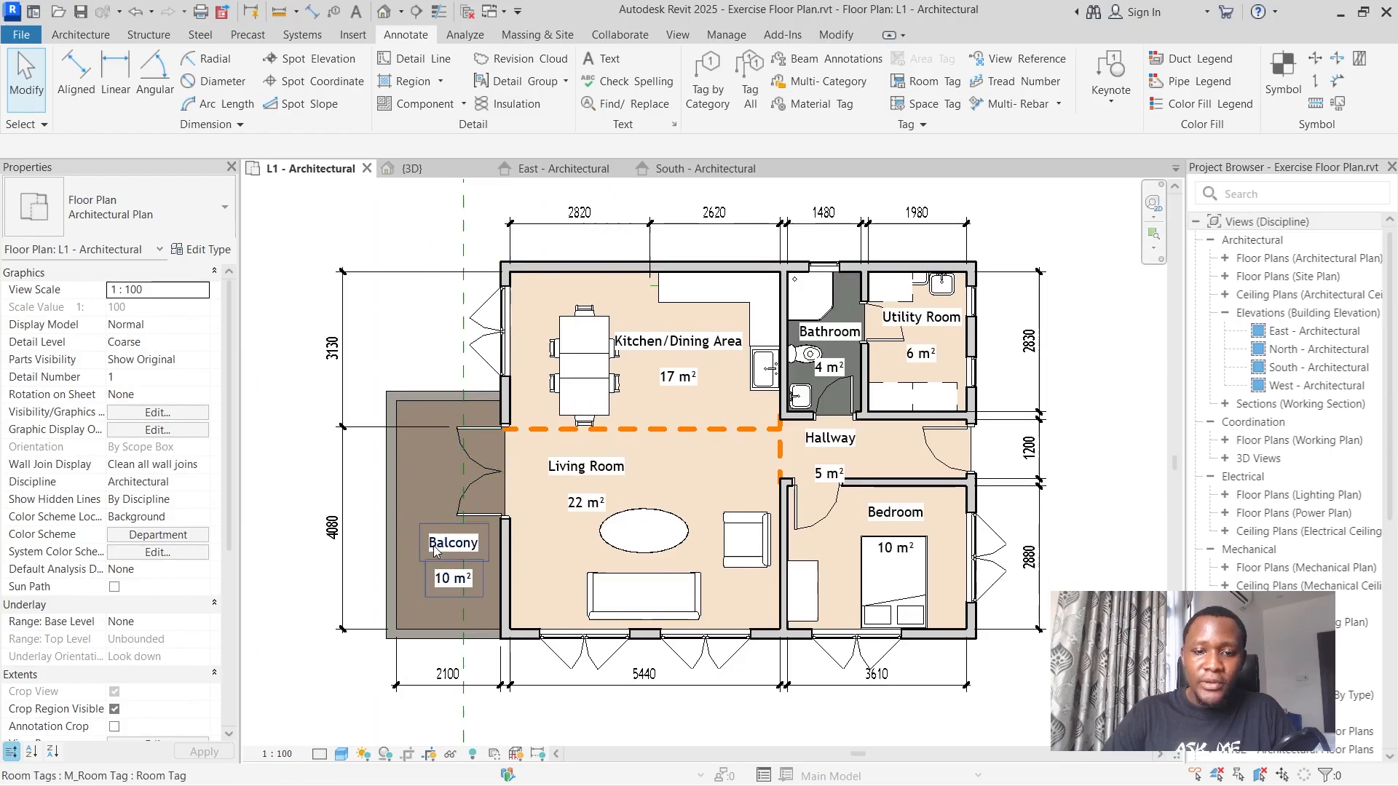